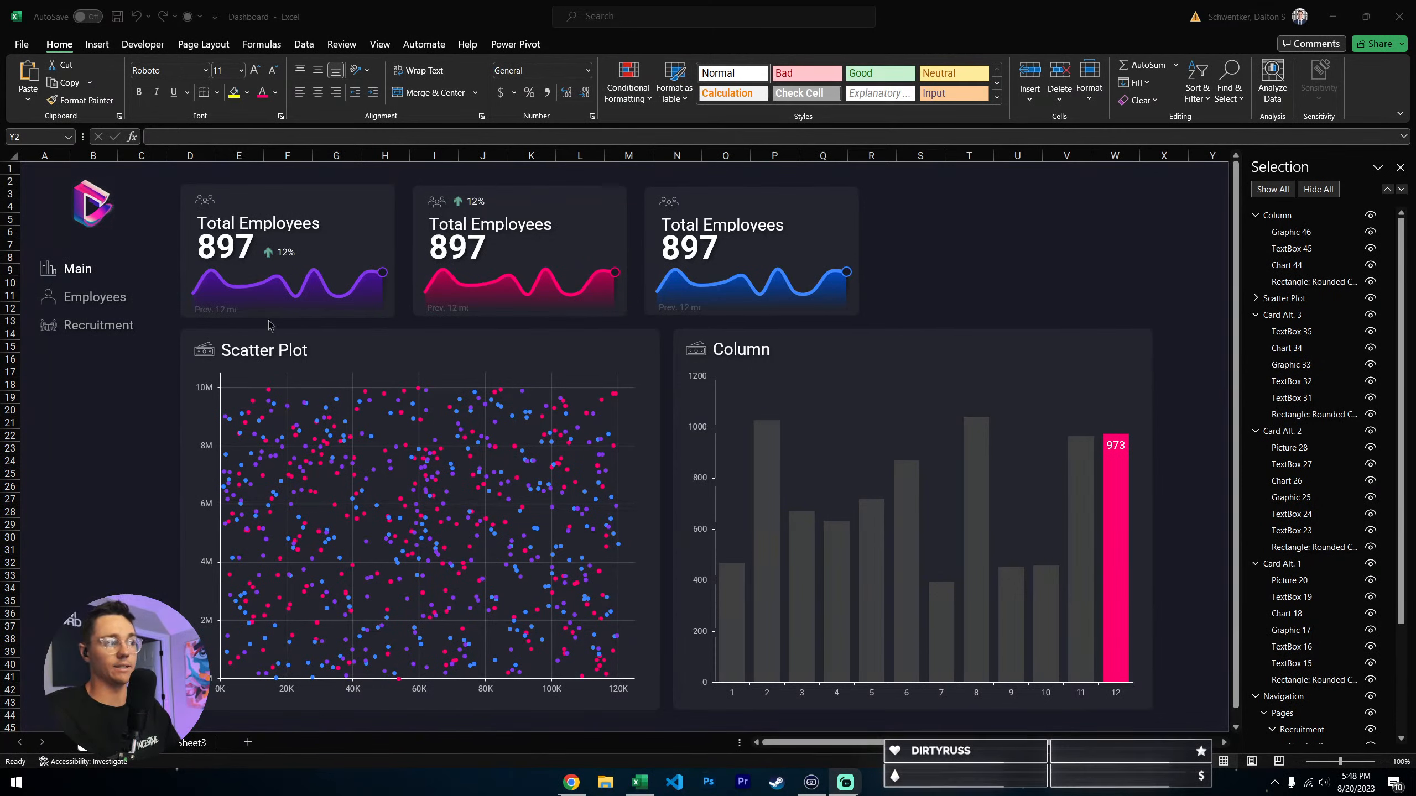
{"action": "left_click", "coordinate": [224, 310]}
{"action": "left_click", "coordinate": [224, 311]}
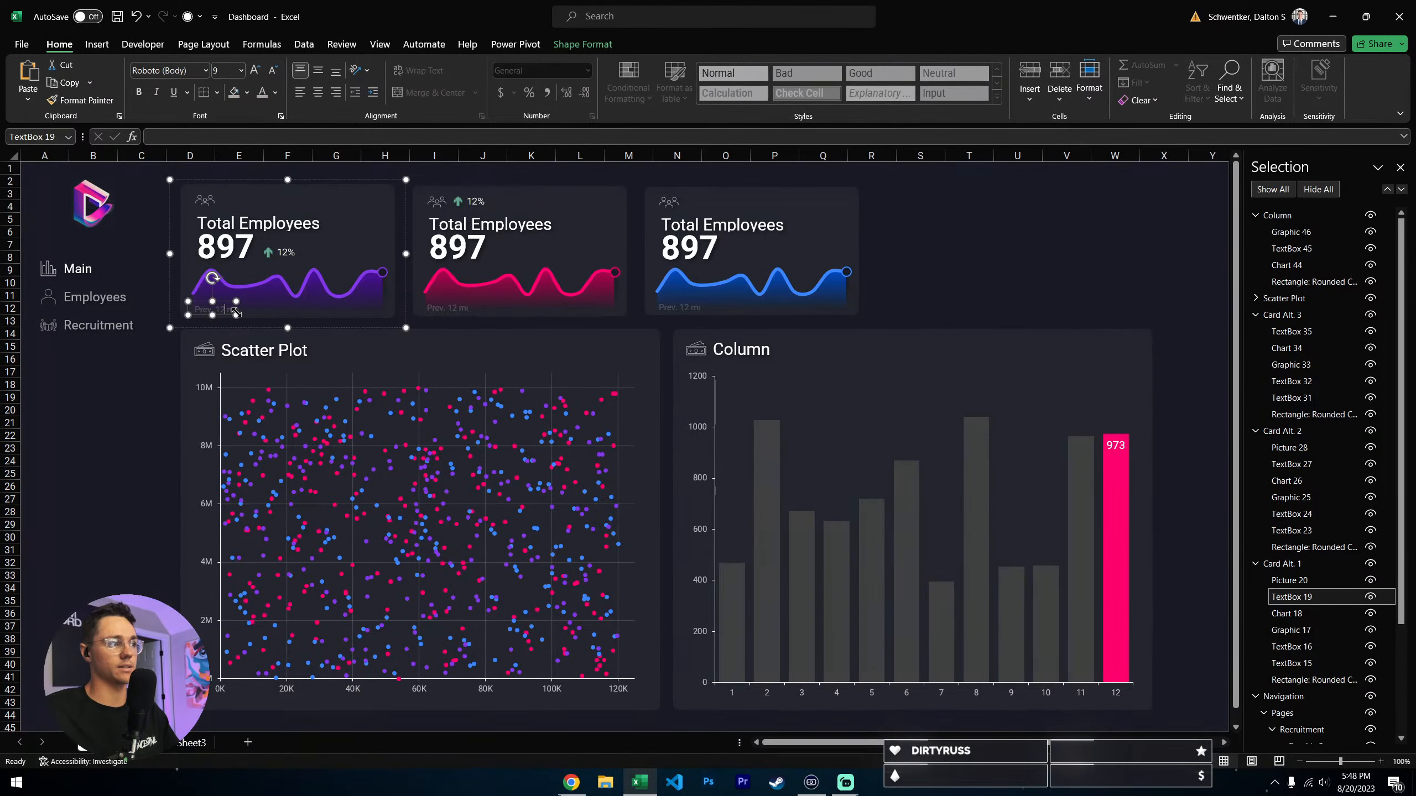
{"action": "left_click", "coordinate": [161, 551]}
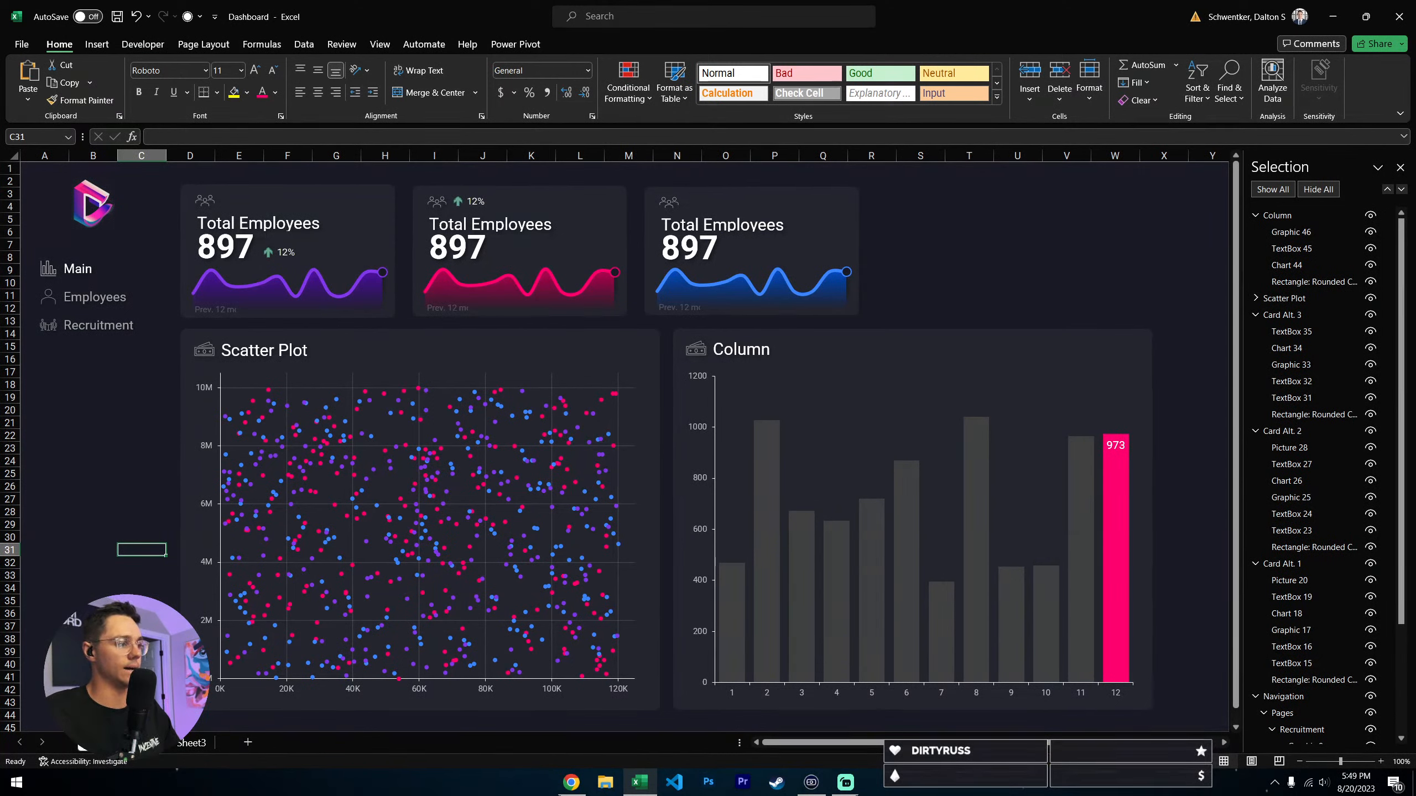
- Finish renaming the worksheet and switch to the UI Components sheet
{"action": "left_click", "coordinate": [96, 450]}
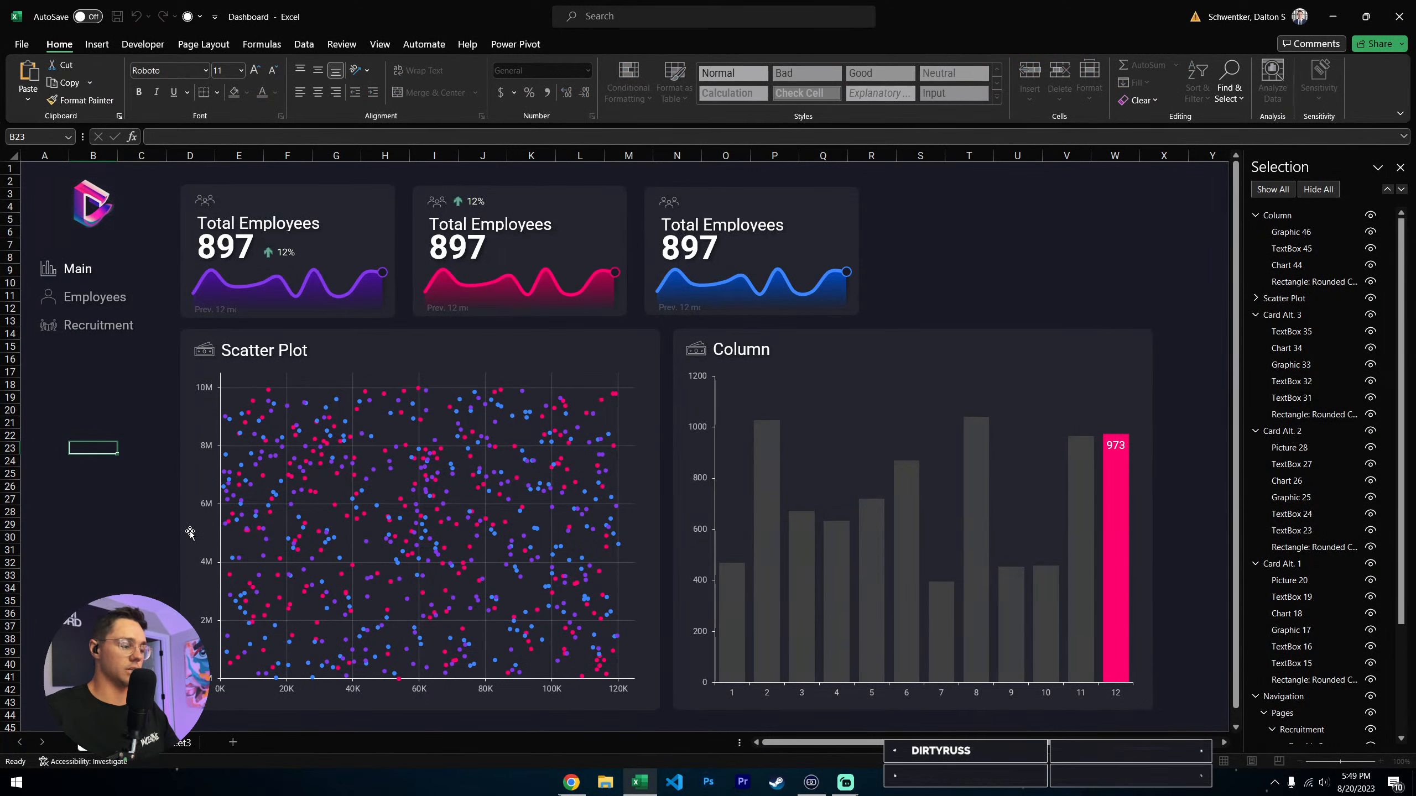
{"action": "key", "text": "Return"}
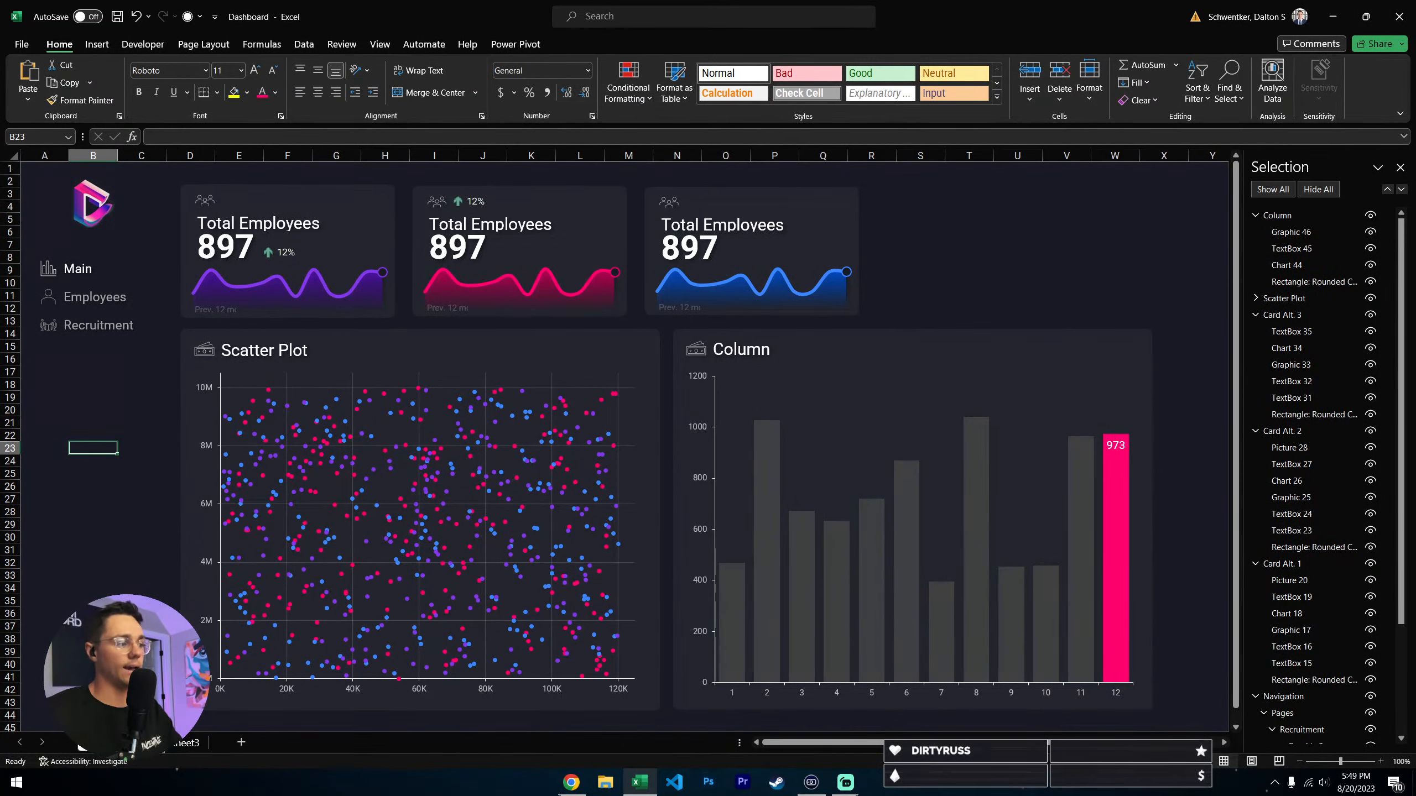
{"action": "left_click", "coordinate": [135, 742]}
- Examine the color palette, logo and Navigation group on the UI Components sheet
{"action": "left_click", "coordinate": [1161, 272]}
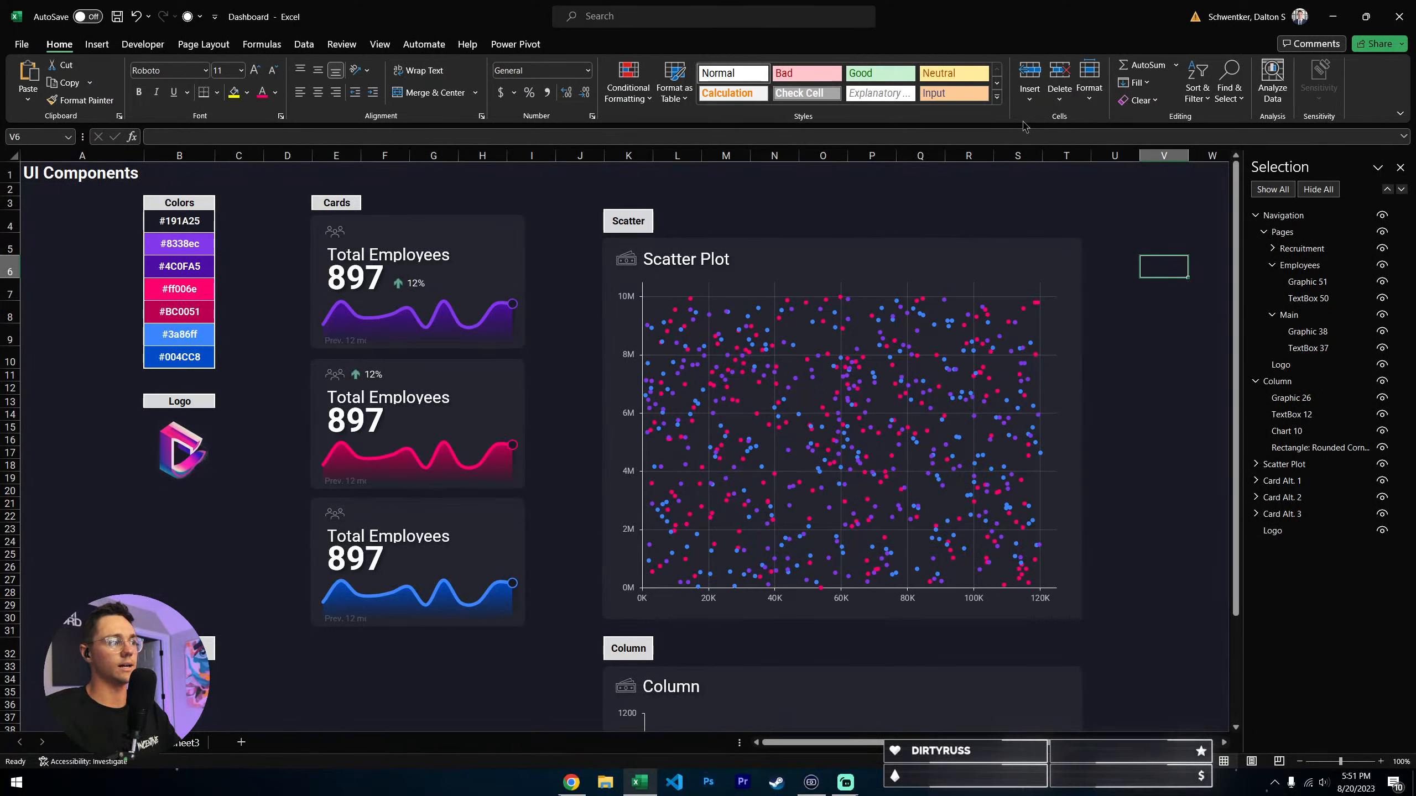
{"action": "left_click", "coordinate": [254, 202]}
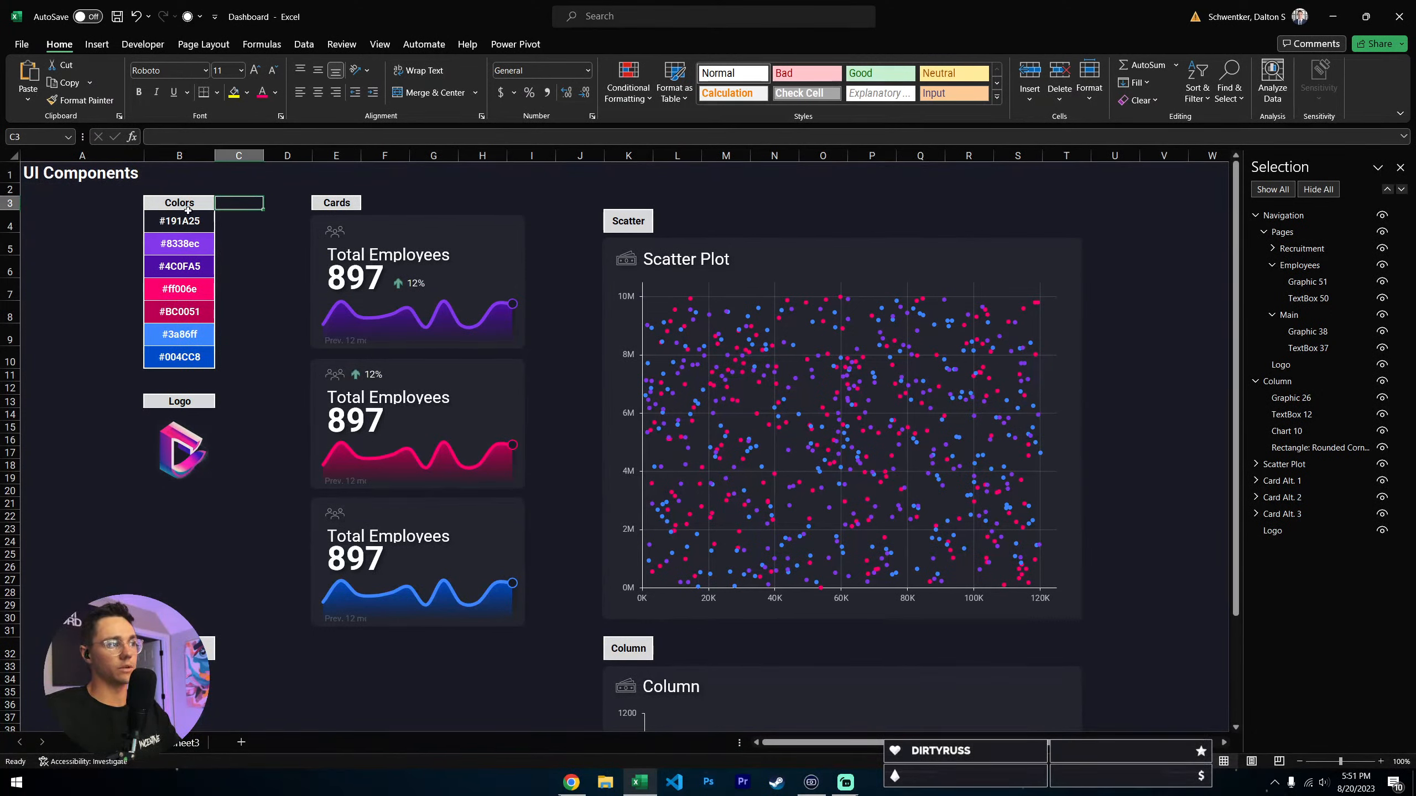
{"action": "left_click", "coordinate": [189, 205]}
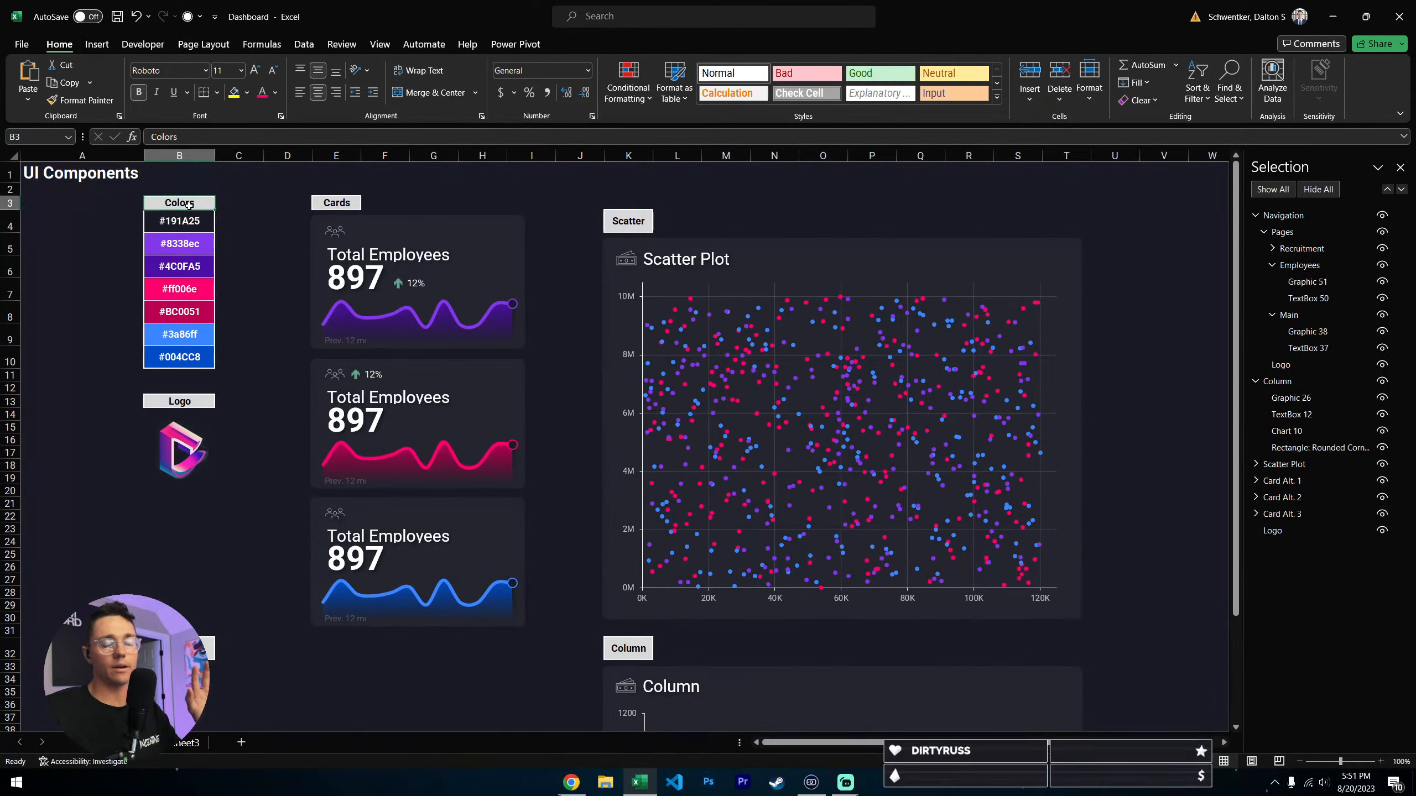
{"action": "left_click_drag", "start_coordinate": [184, 221], "coordinate": [205, 356]}
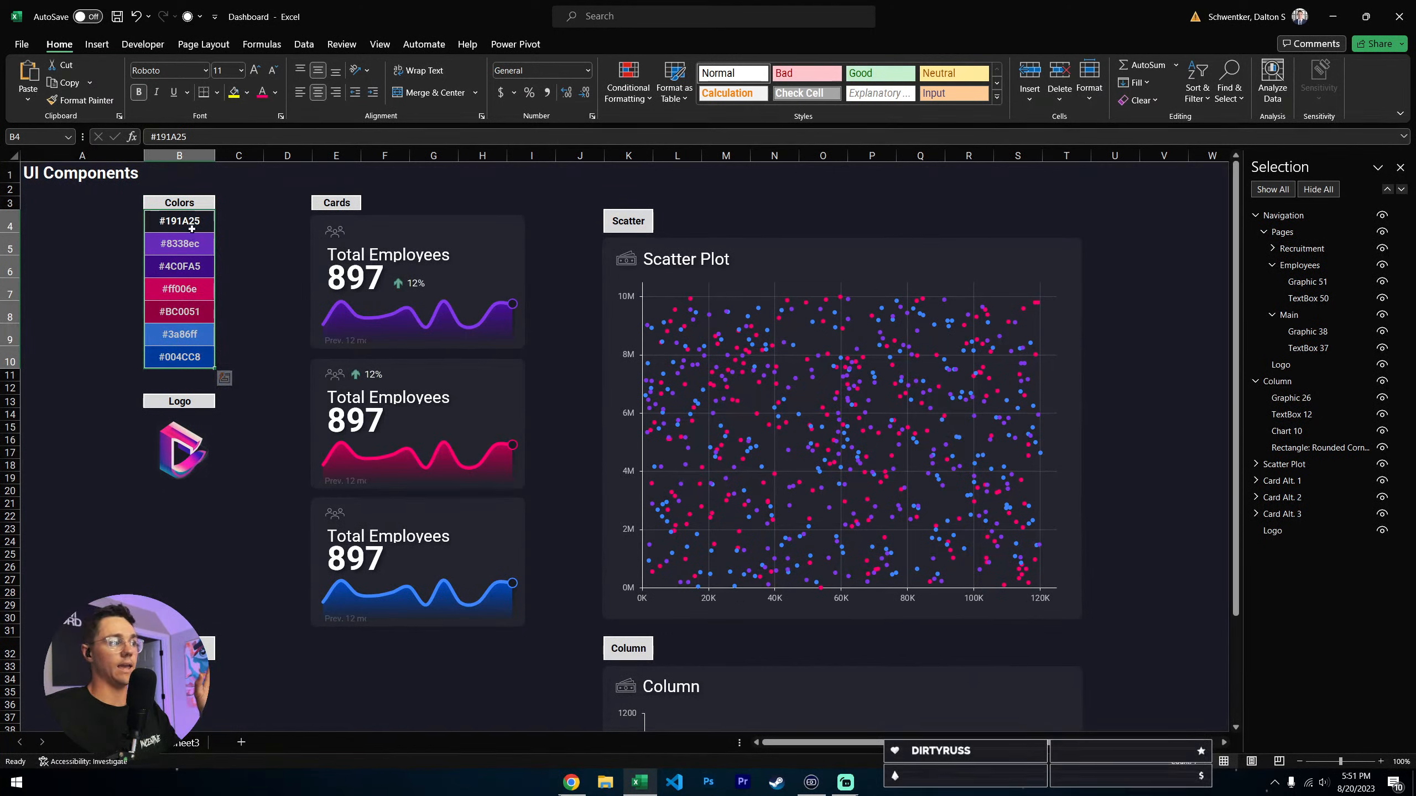
{"action": "left_click", "coordinate": [266, 317]}
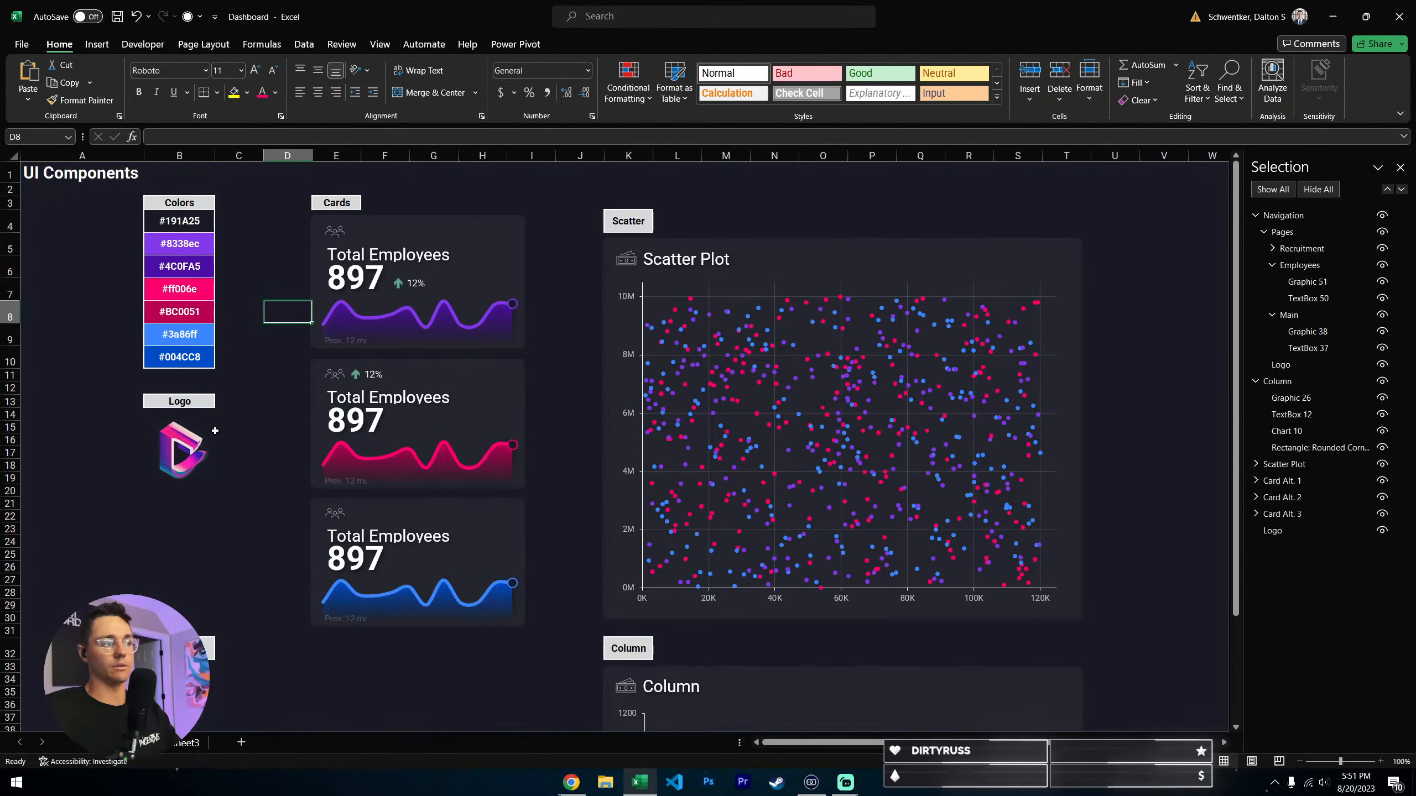
{"action": "scroll", "coordinate": [214, 431], "scroll_direction": "down", "scroll_amount": 2}
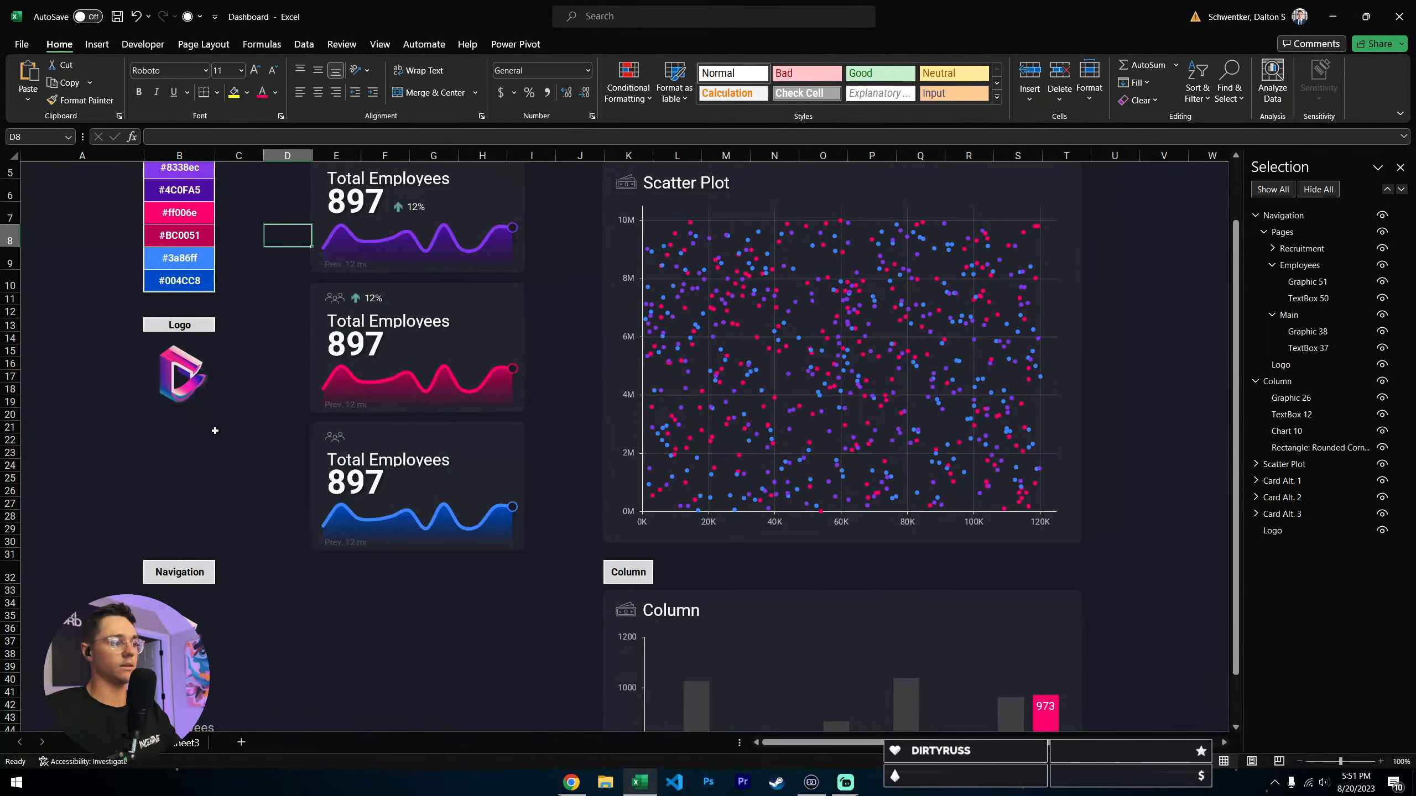
{"action": "scroll", "coordinate": [215, 430], "scroll_direction": "down", "scroll_amount": 3}
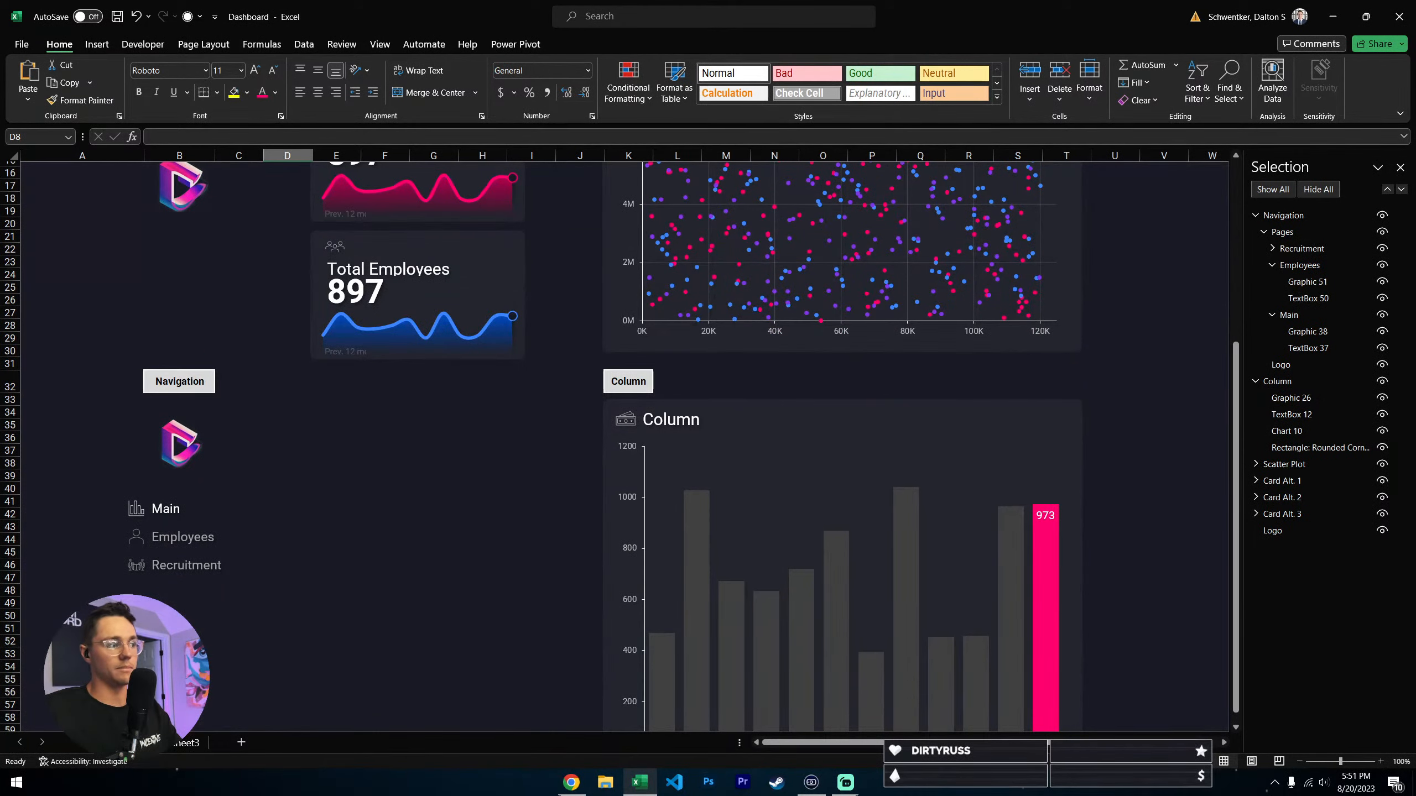
{"action": "left_click", "coordinate": [220, 466]}
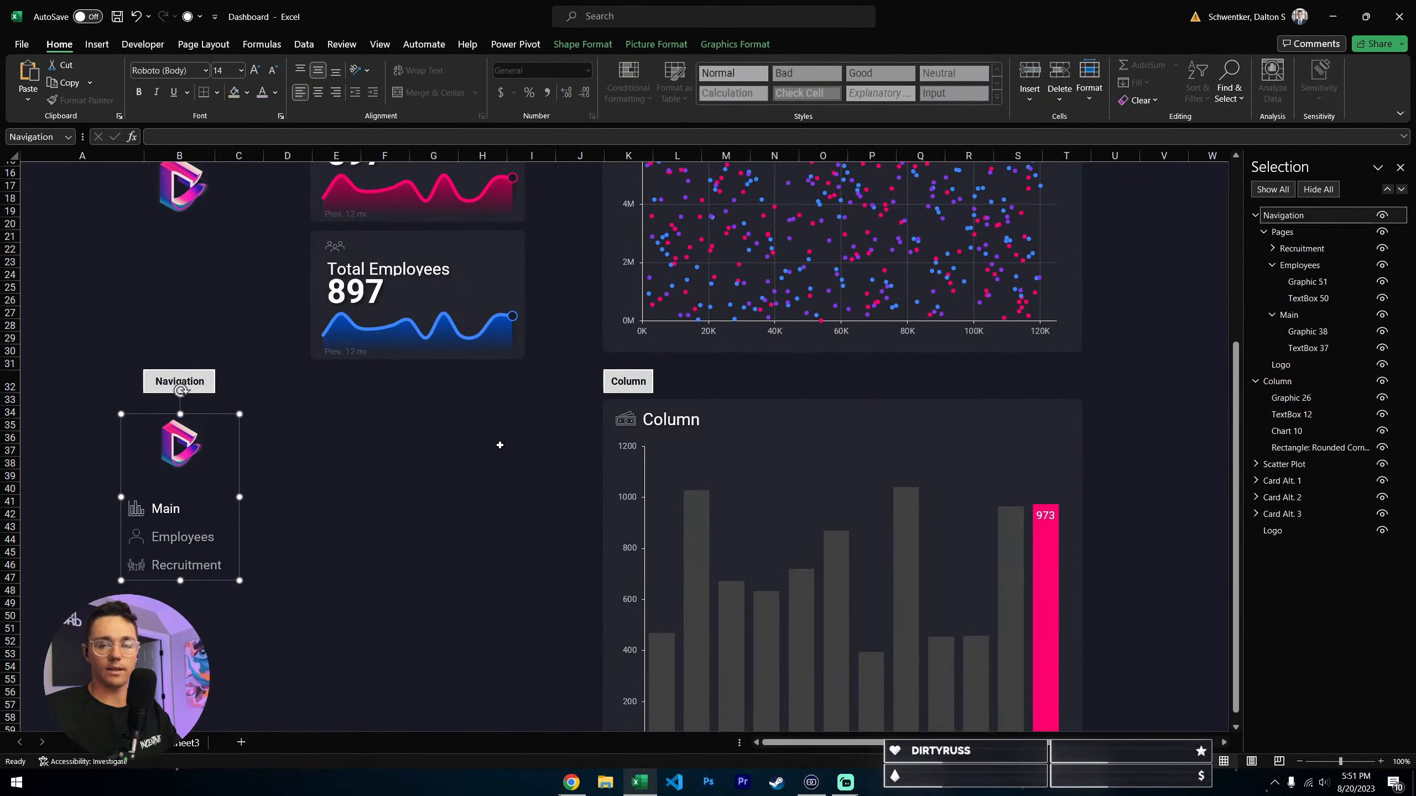
{"action": "left_click", "coordinate": [486, 528]}
{"action": "scroll", "coordinate": [365, 533], "scroll_direction": "up", "scroll_amount": 2}
{"action": "scroll", "coordinate": [366, 533], "scroll_direction": "up", "scroll_amount": 3}
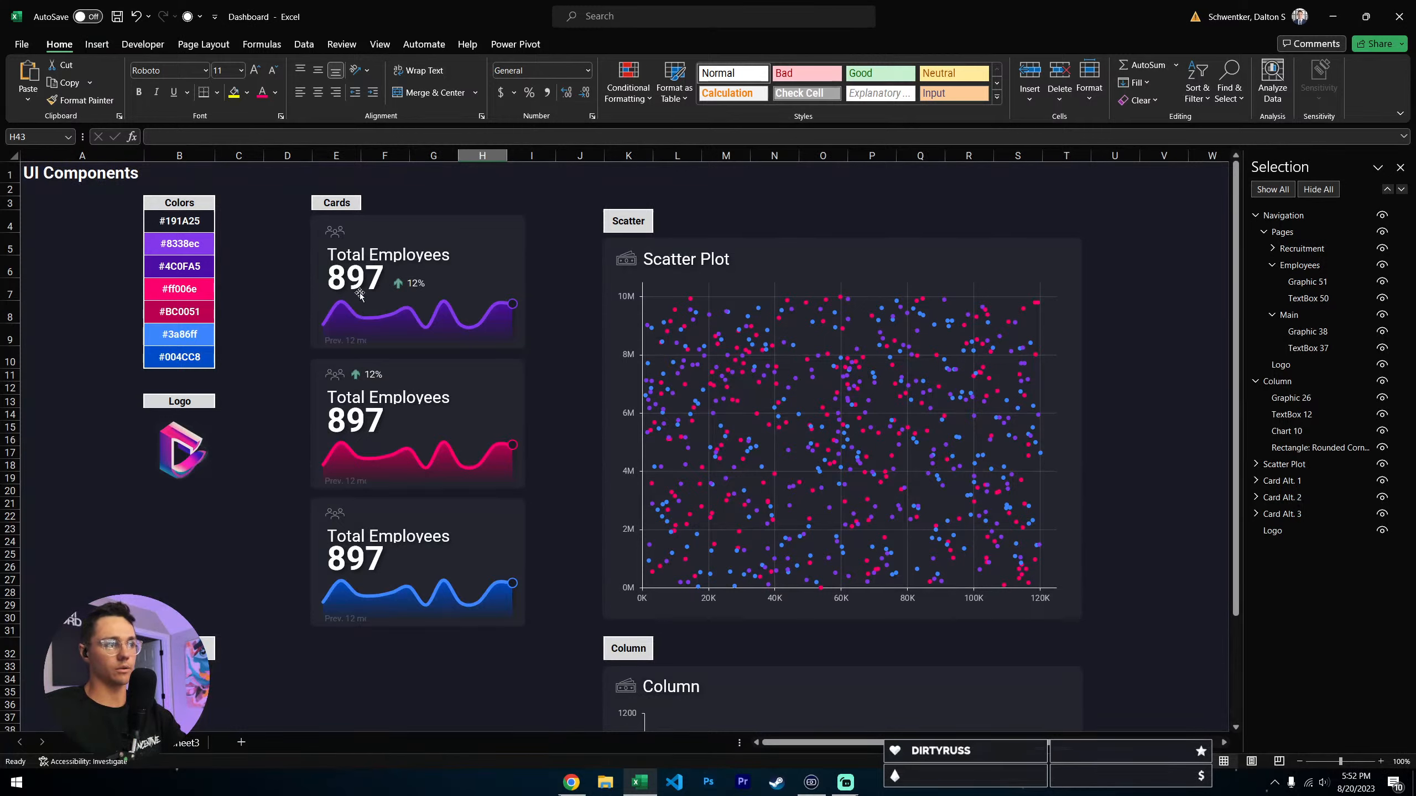
- Widen the "Prev. 12 mo." caption text box on the purple Total Employees card
{"action": "left_click", "coordinate": [373, 348]}
{"action": "left_click_drag", "start_coordinate": [366, 346], "coordinate": [375, 349]}
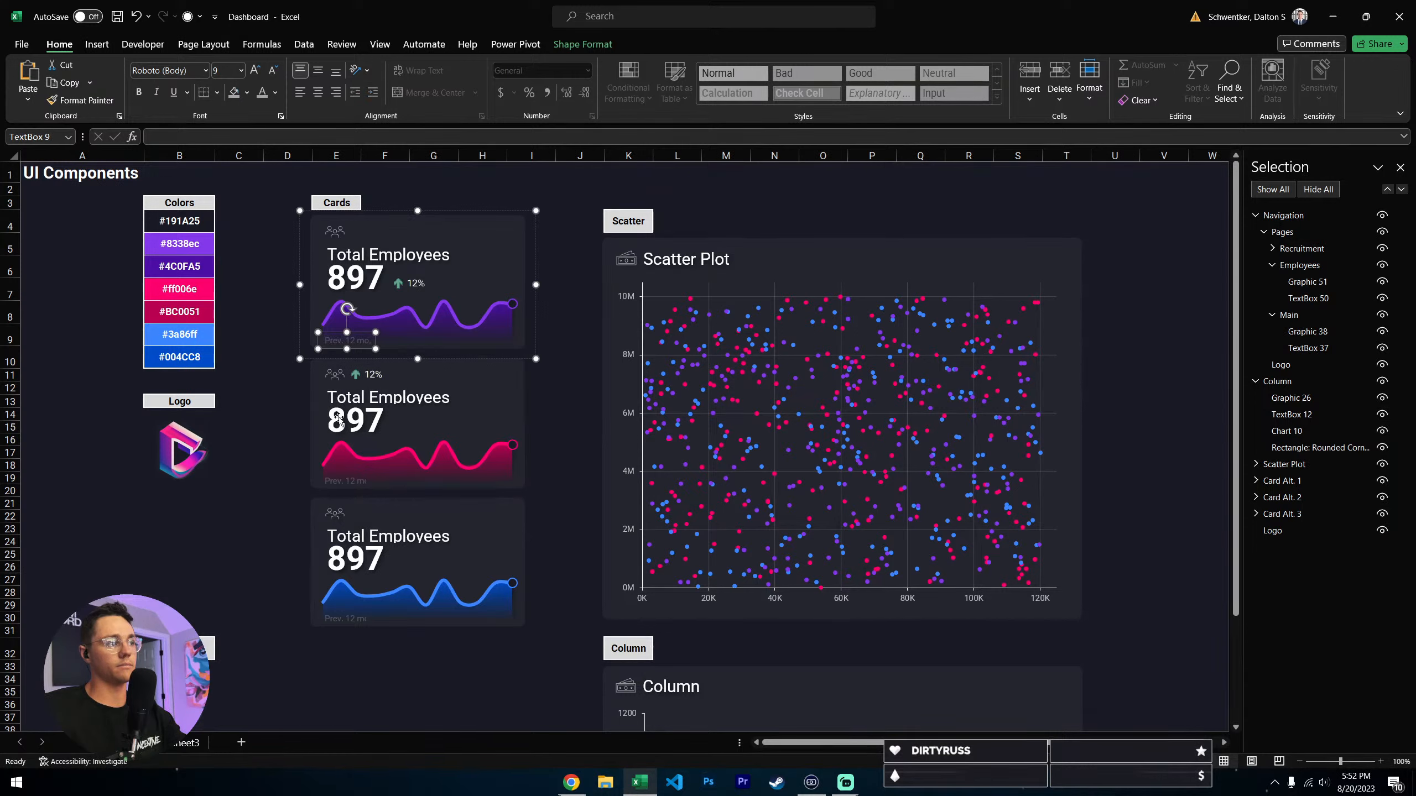
{"action": "left_click", "coordinate": [259, 475]}
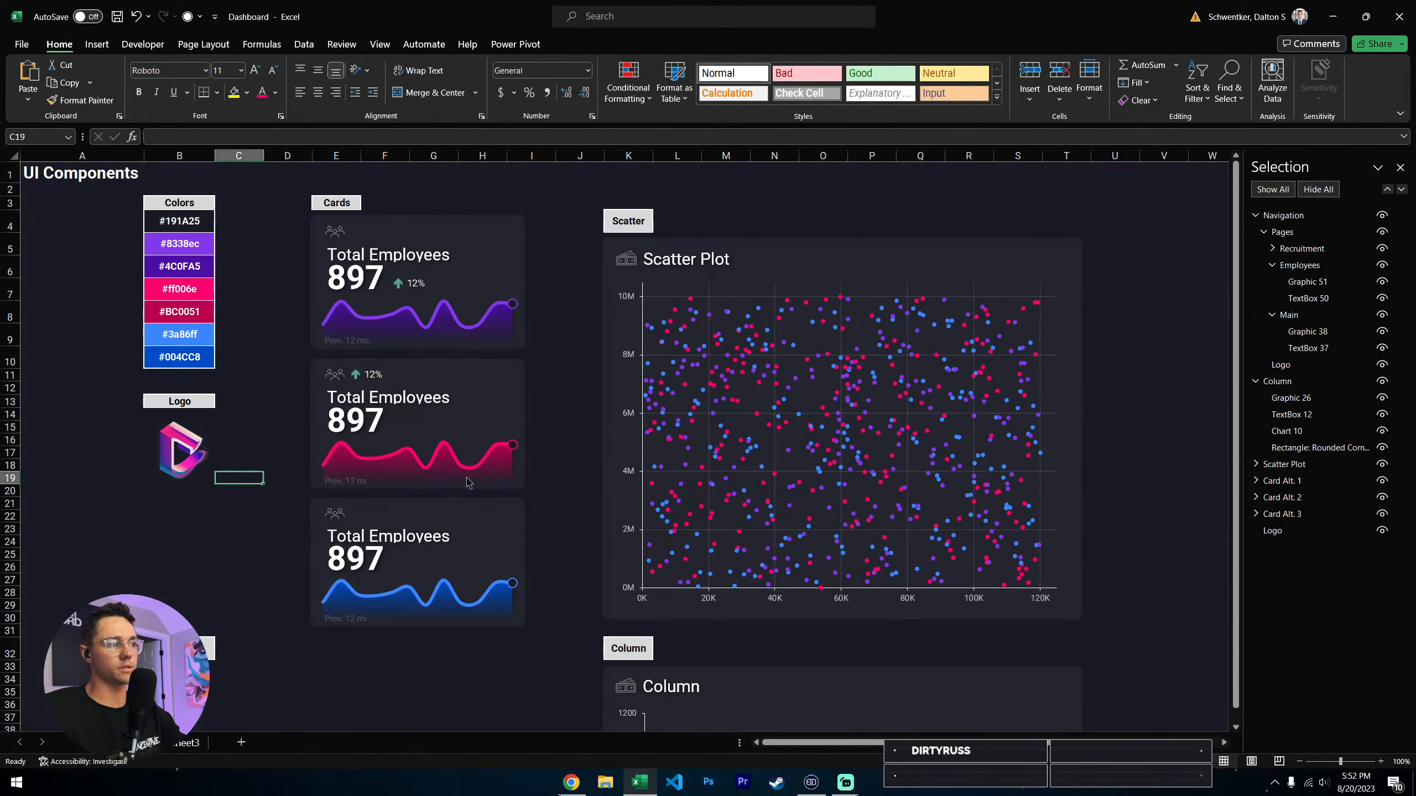
- Make the captions on the pink and blue Total Employees cards read "Prev. 12 mo."
{"action": "left_click", "coordinate": [371, 490]}
{"action": "left_click", "coordinate": [367, 485]}
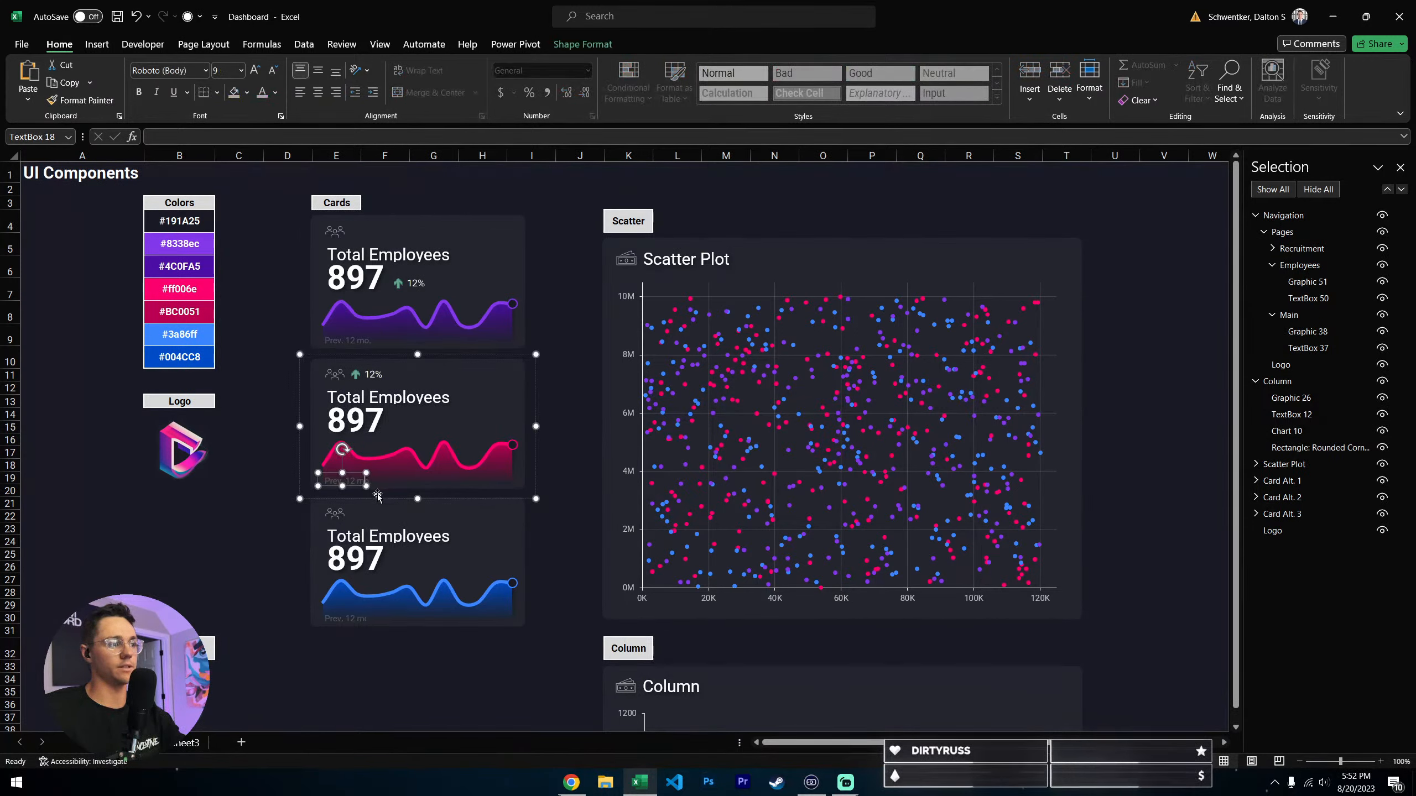
{"action": "left_click", "coordinate": [358, 617]}
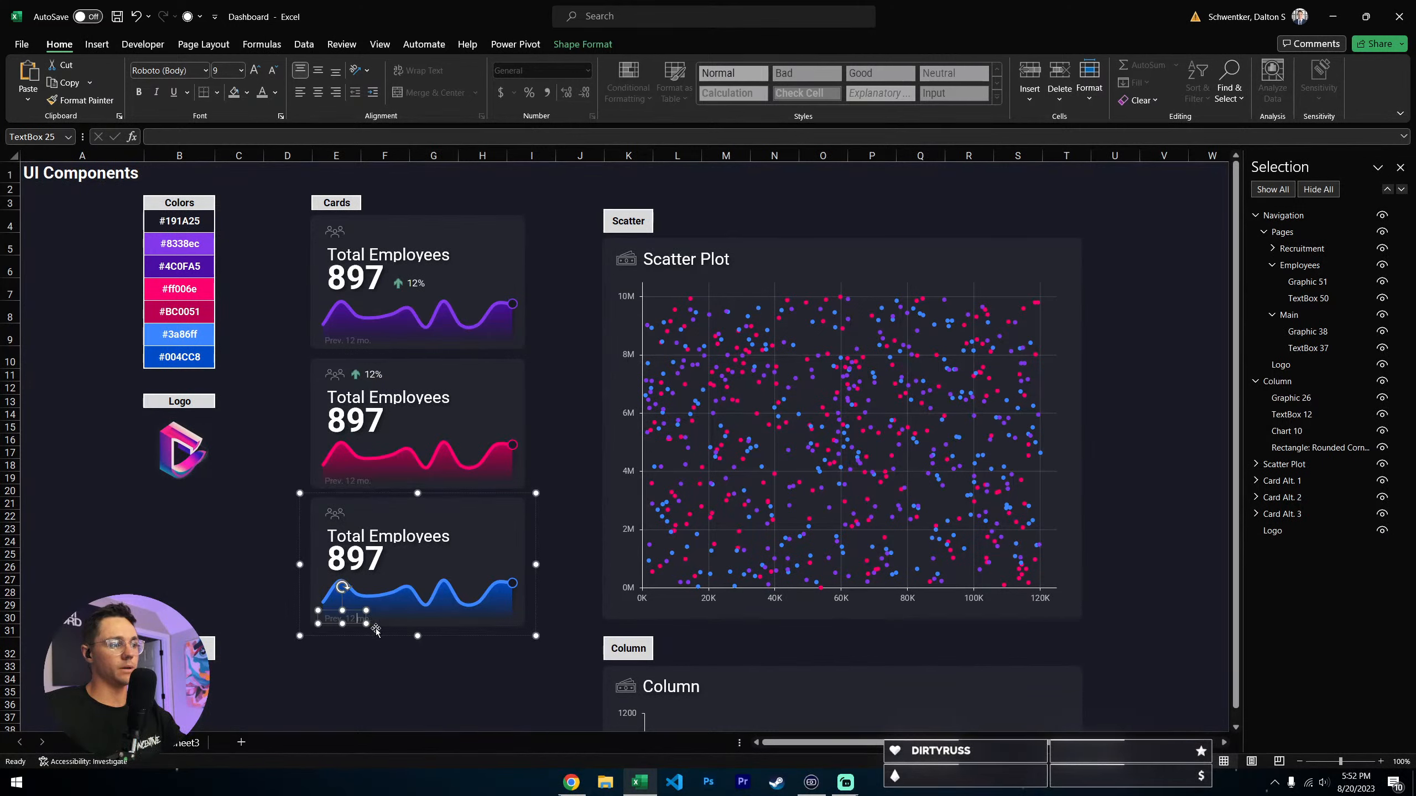
{"action": "left_click", "coordinate": [357, 618]}
{"action": "left_click", "coordinate": [258, 555]}
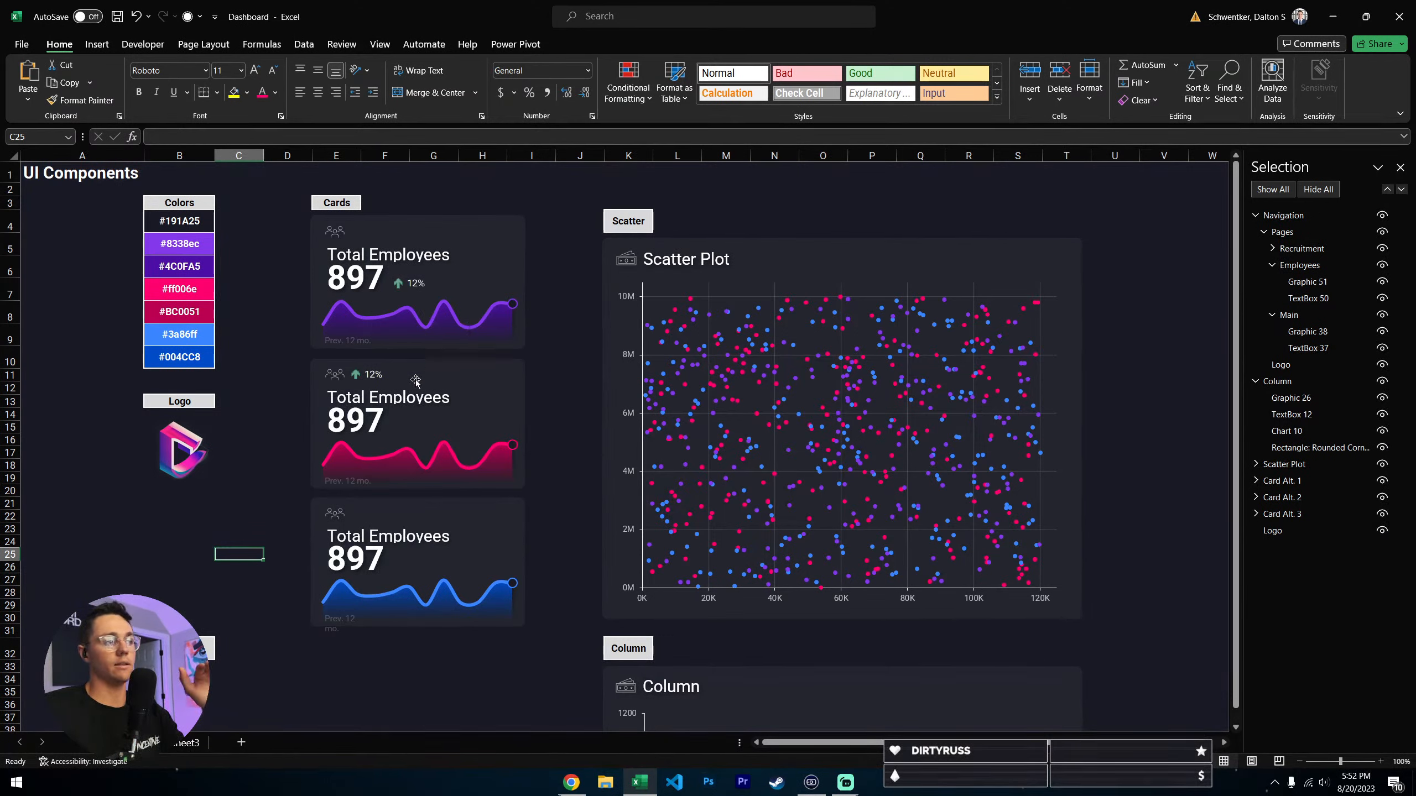
- Inspect the three grouped Total Employees cards and the linked percentage picture on the purple card
{"action": "left_click", "coordinate": [419, 432]}
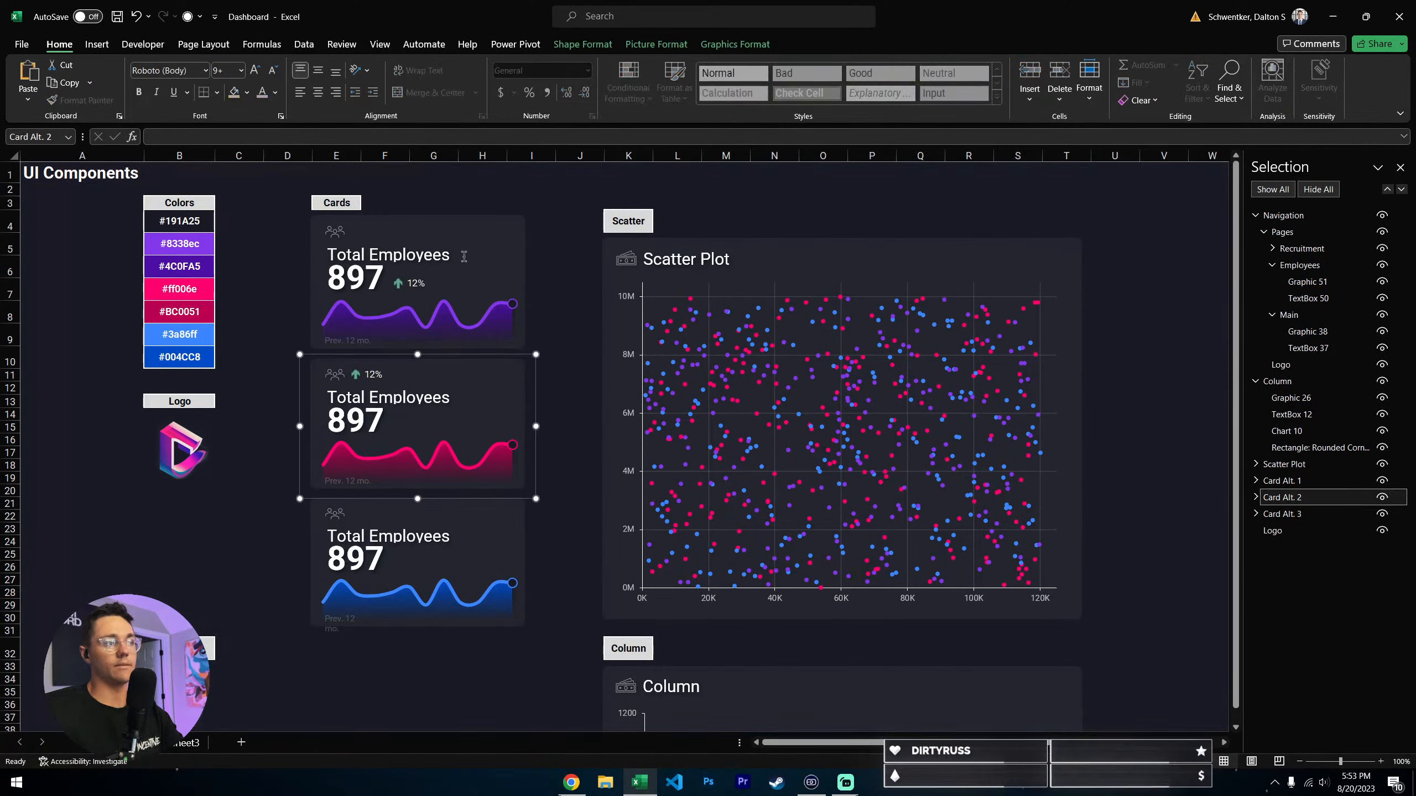
{"action": "left_click", "coordinate": [468, 242]}
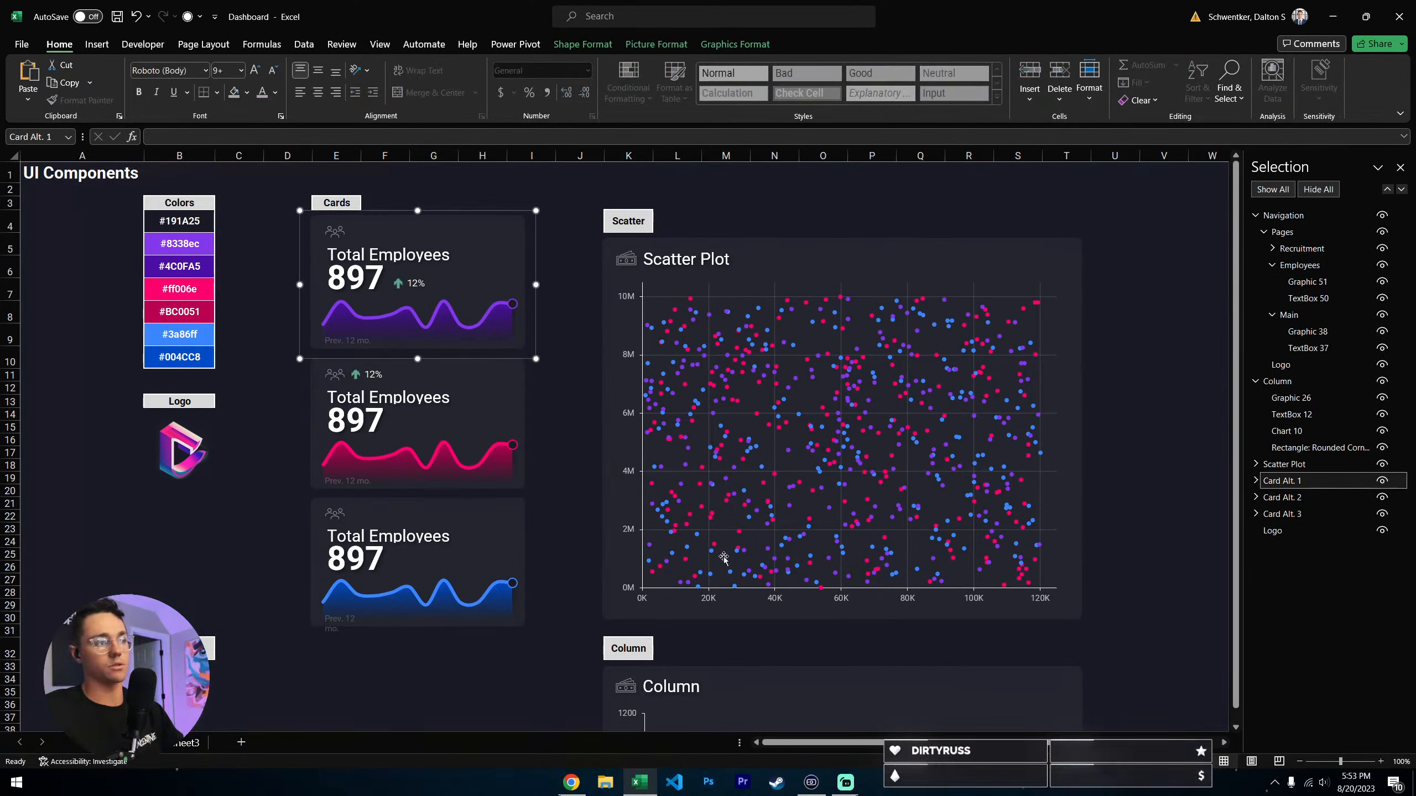
{"action": "left_click", "coordinate": [481, 391]}
{"action": "left_click", "coordinate": [461, 555]}
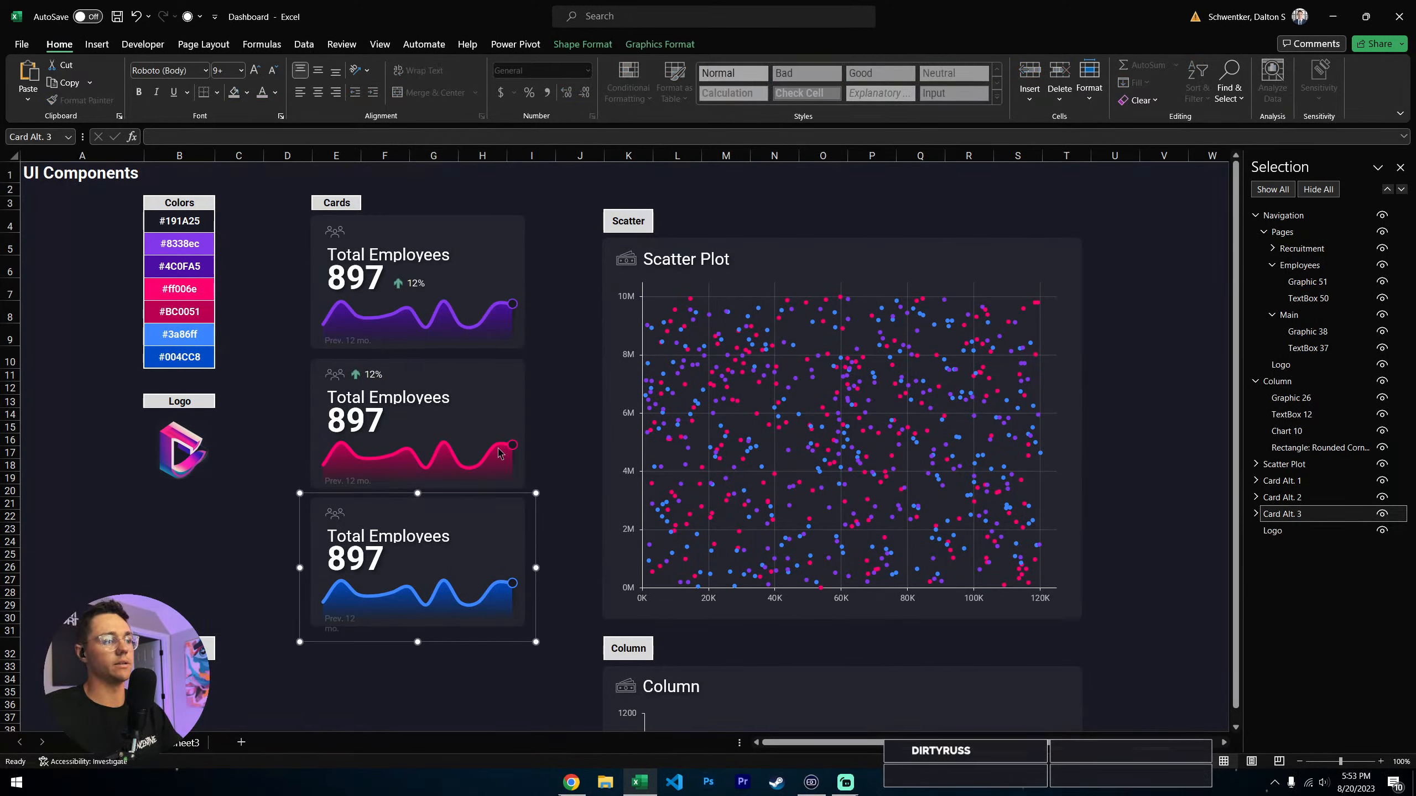
{"action": "left_click", "coordinate": [472, 253]}
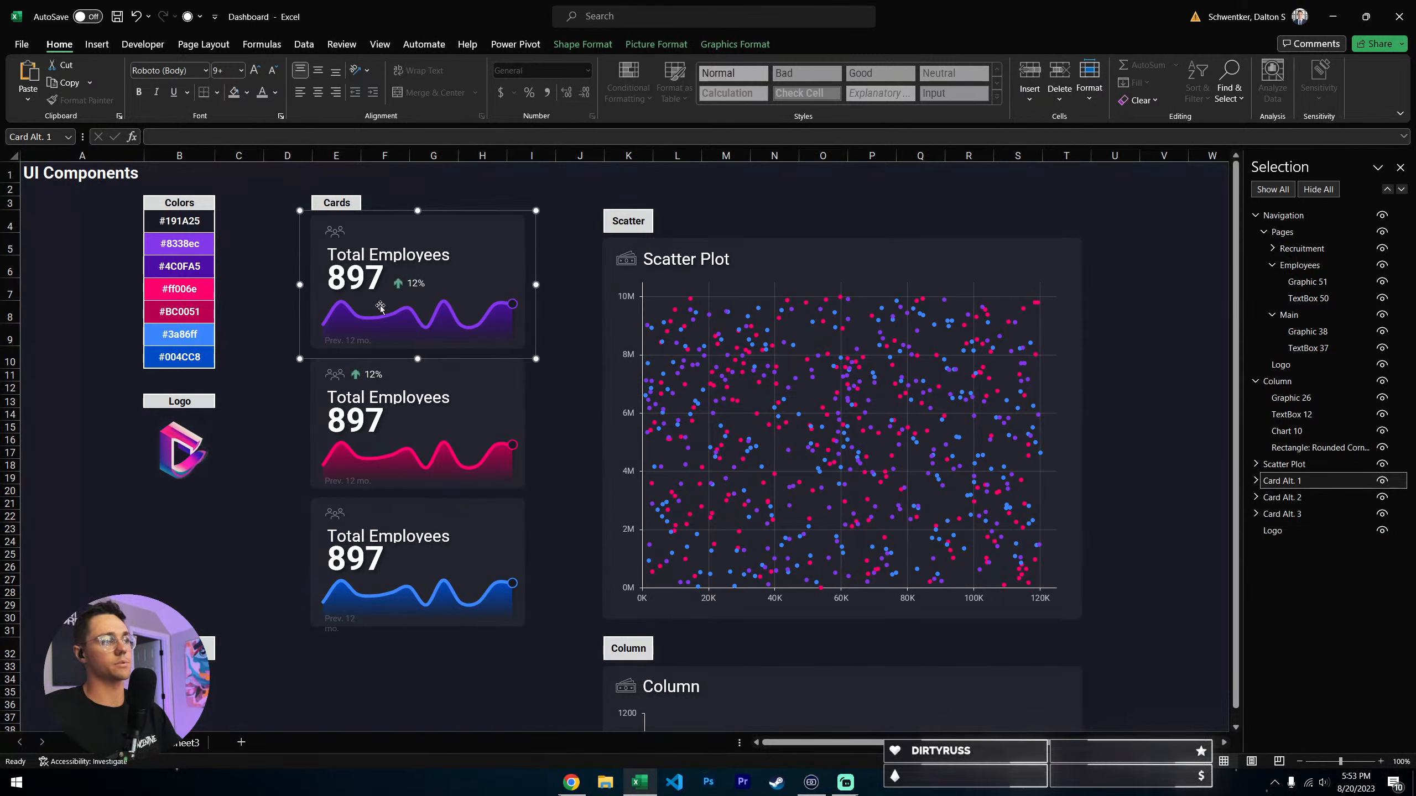
{"action": "left_click", "coordinate": [411, 282]}
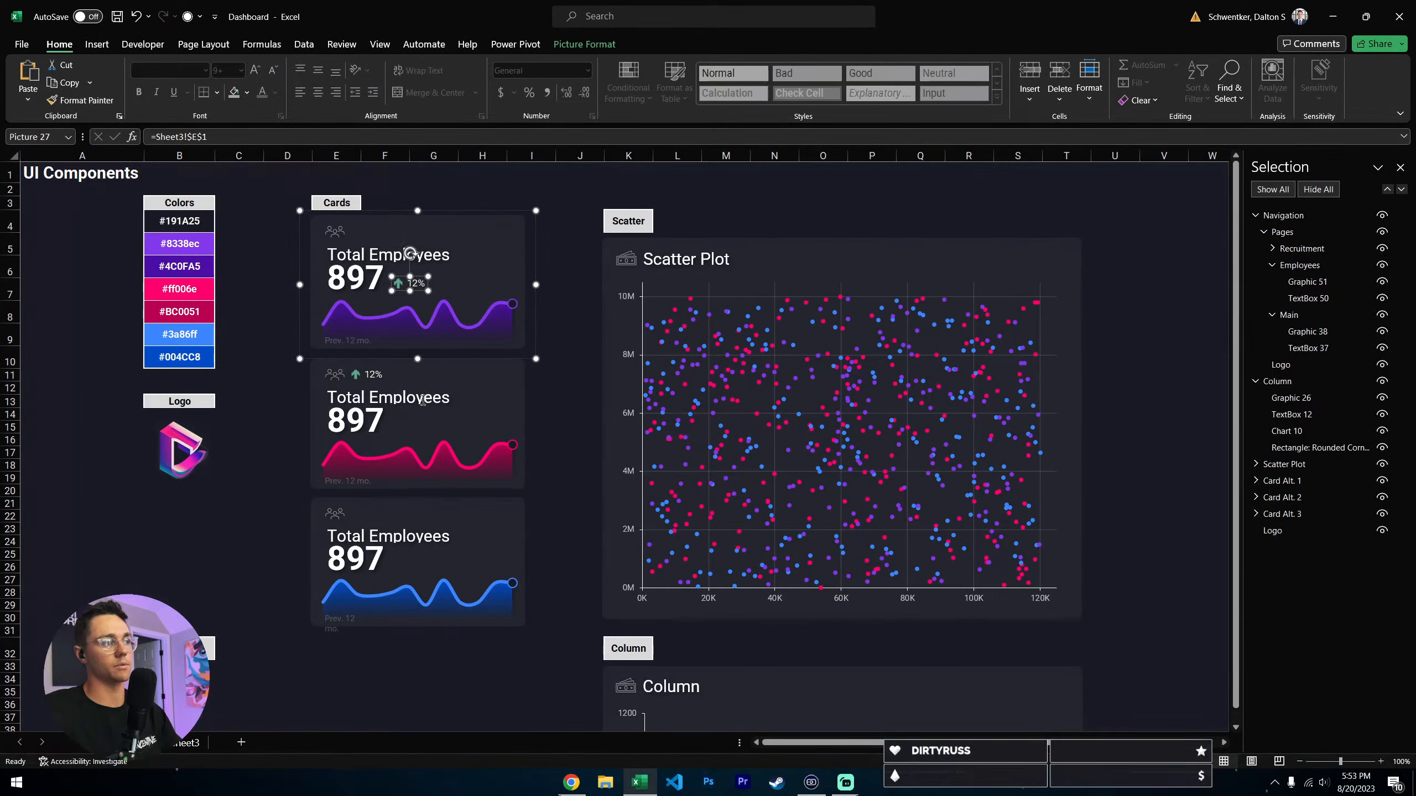
{"action": "left_click", "coordinate": [392, 374]}
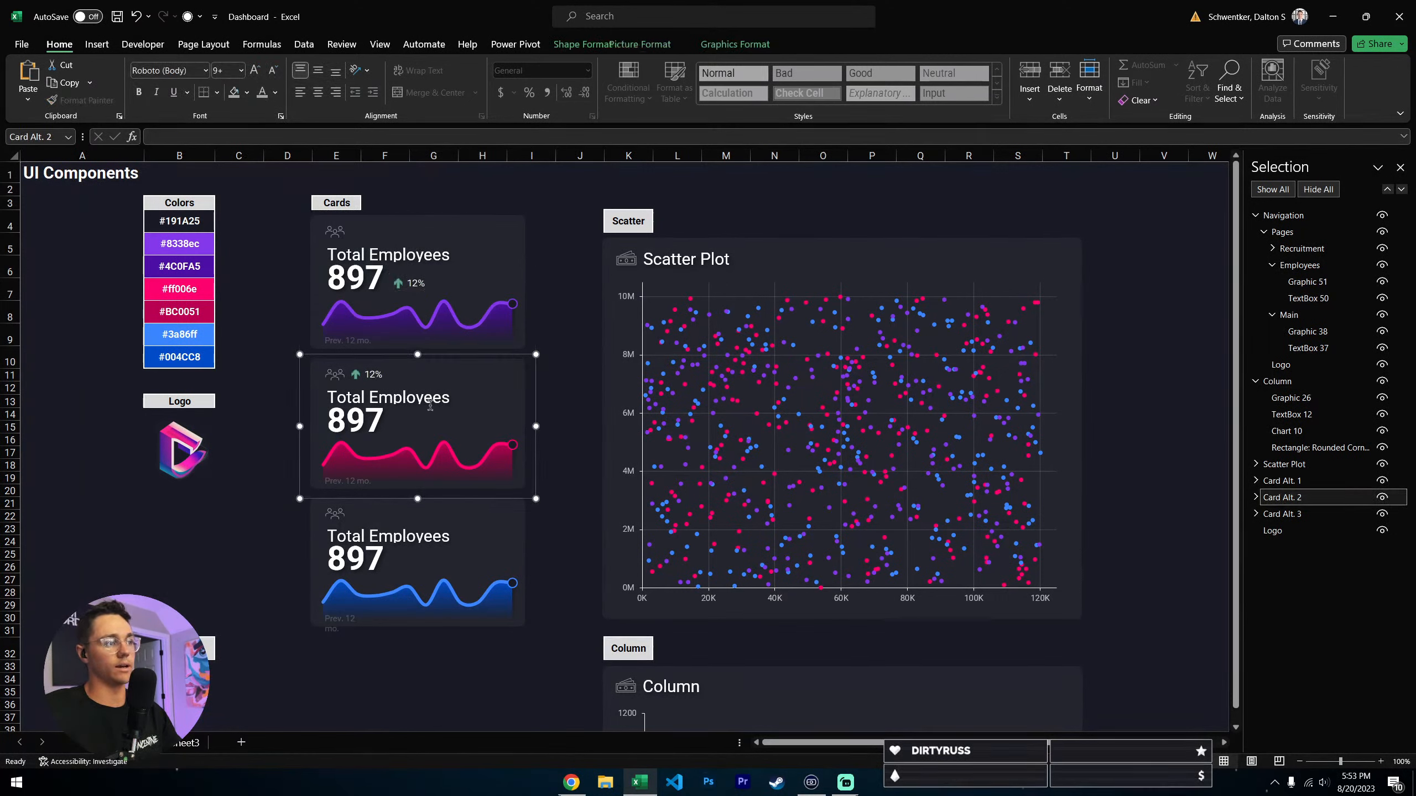
{"action": "left_click", "coordinate": [558, 543]}
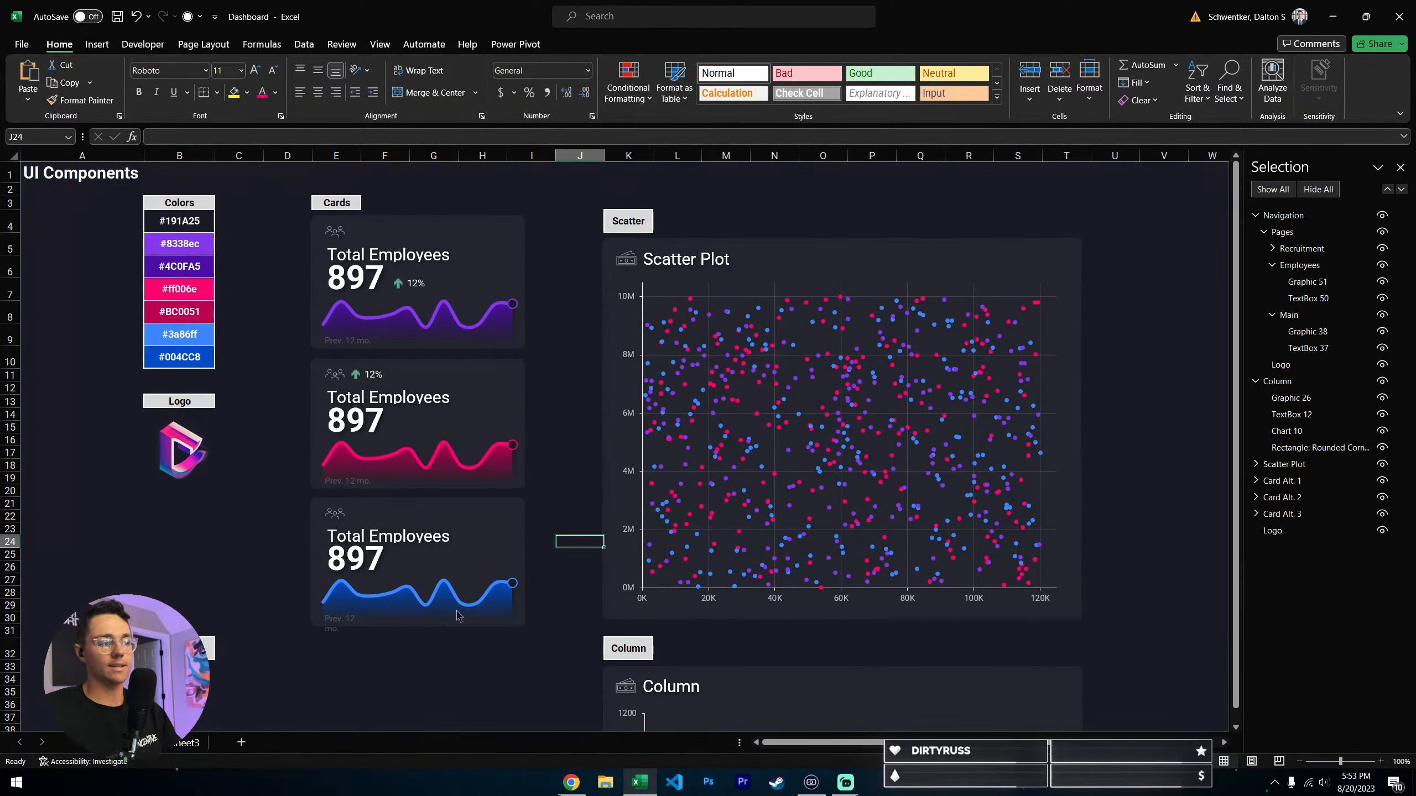
- Widen the caption text box on the blue Total Employees card so "Prev. 12 mo." fits on one line
{"action": "left_click", "coordinate": [333, 620]}
{"action": "left_click_drag", "start_coordinate": [371, 625], "coordinate": [380, 624]}
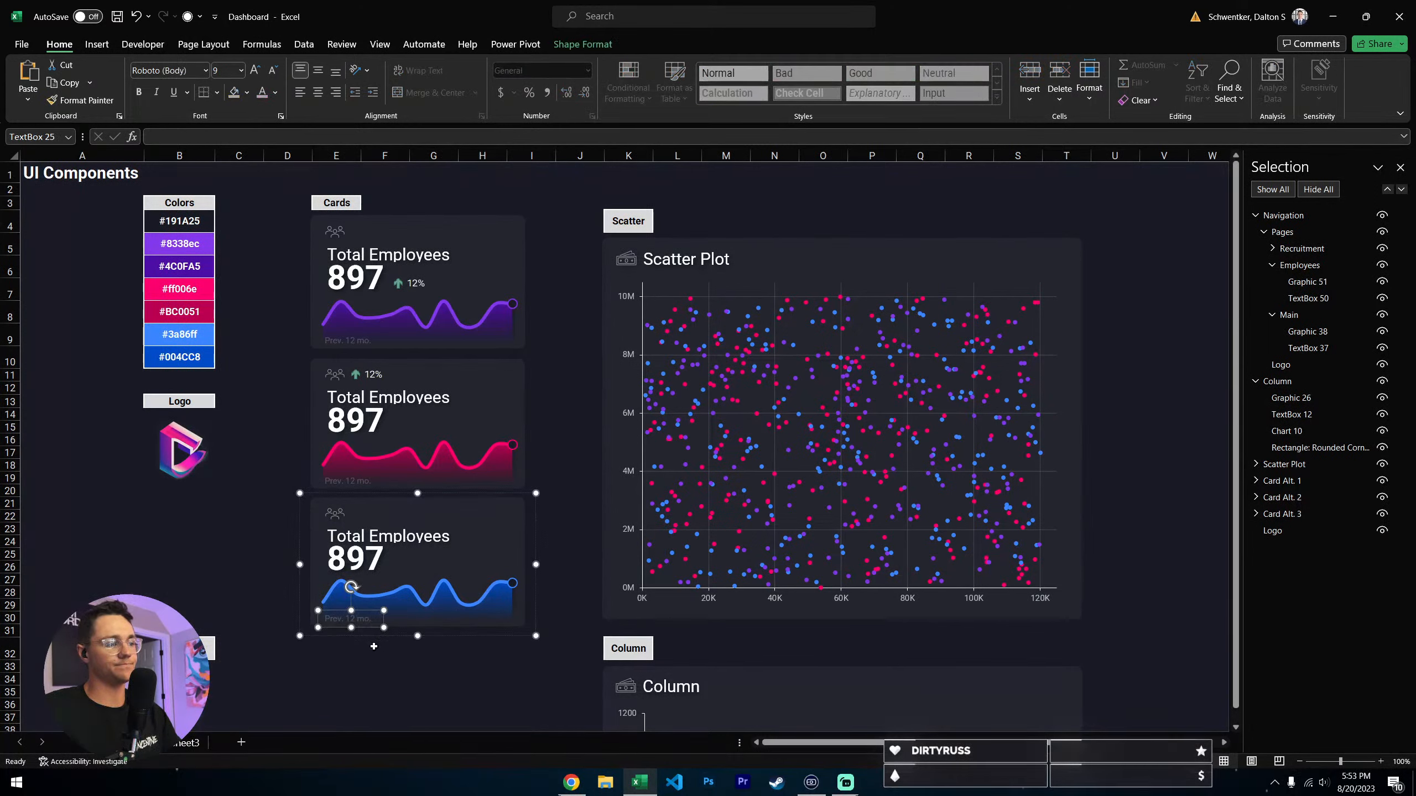
{"action": "key", "text": "Escape"}
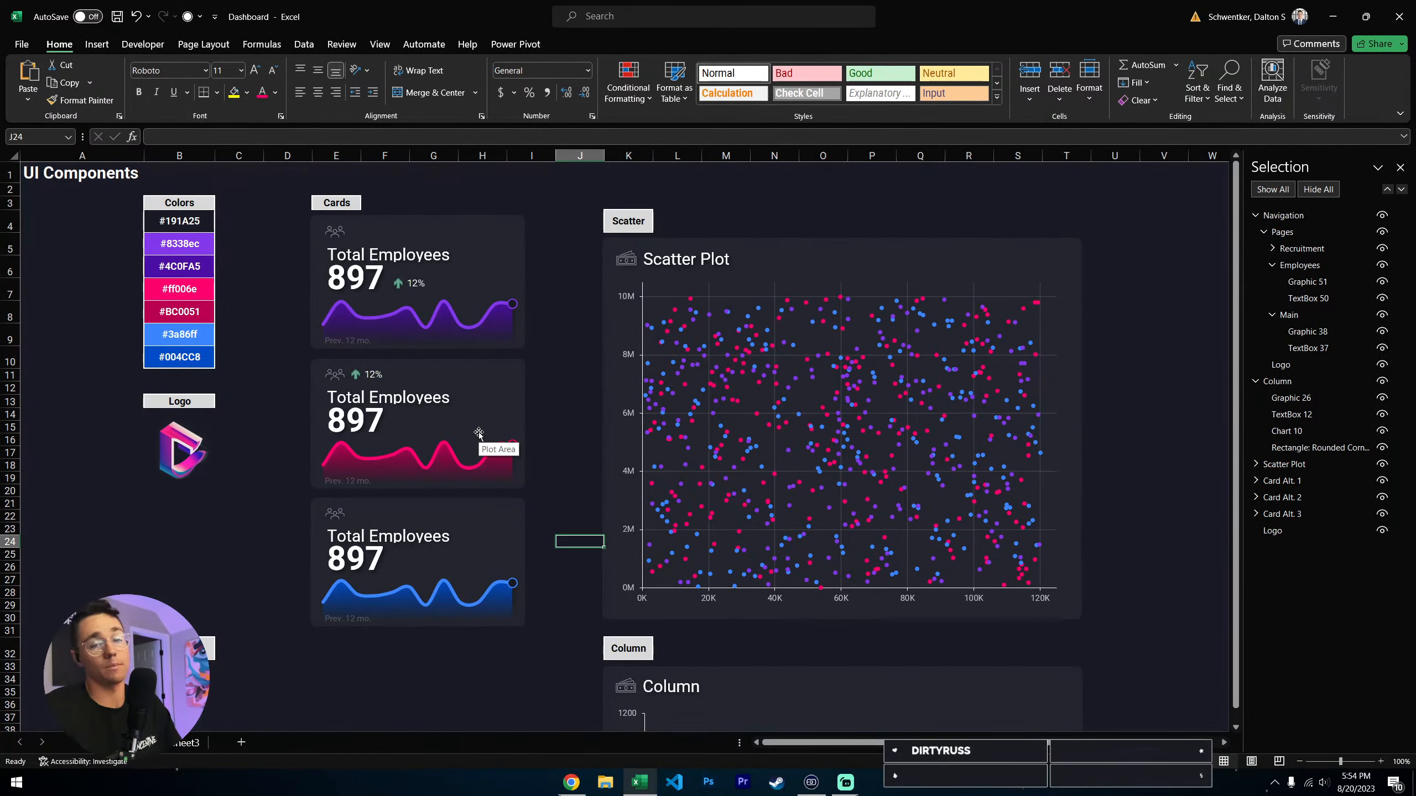
{"action": "scroll", "coordinate": [714, 478], "scroll_direction": "down", "scroll_amount": 4}
{"action": "scroll", "coordinate": [1114, 468], "scroll_direction": "down", "scroll_amount": 1}
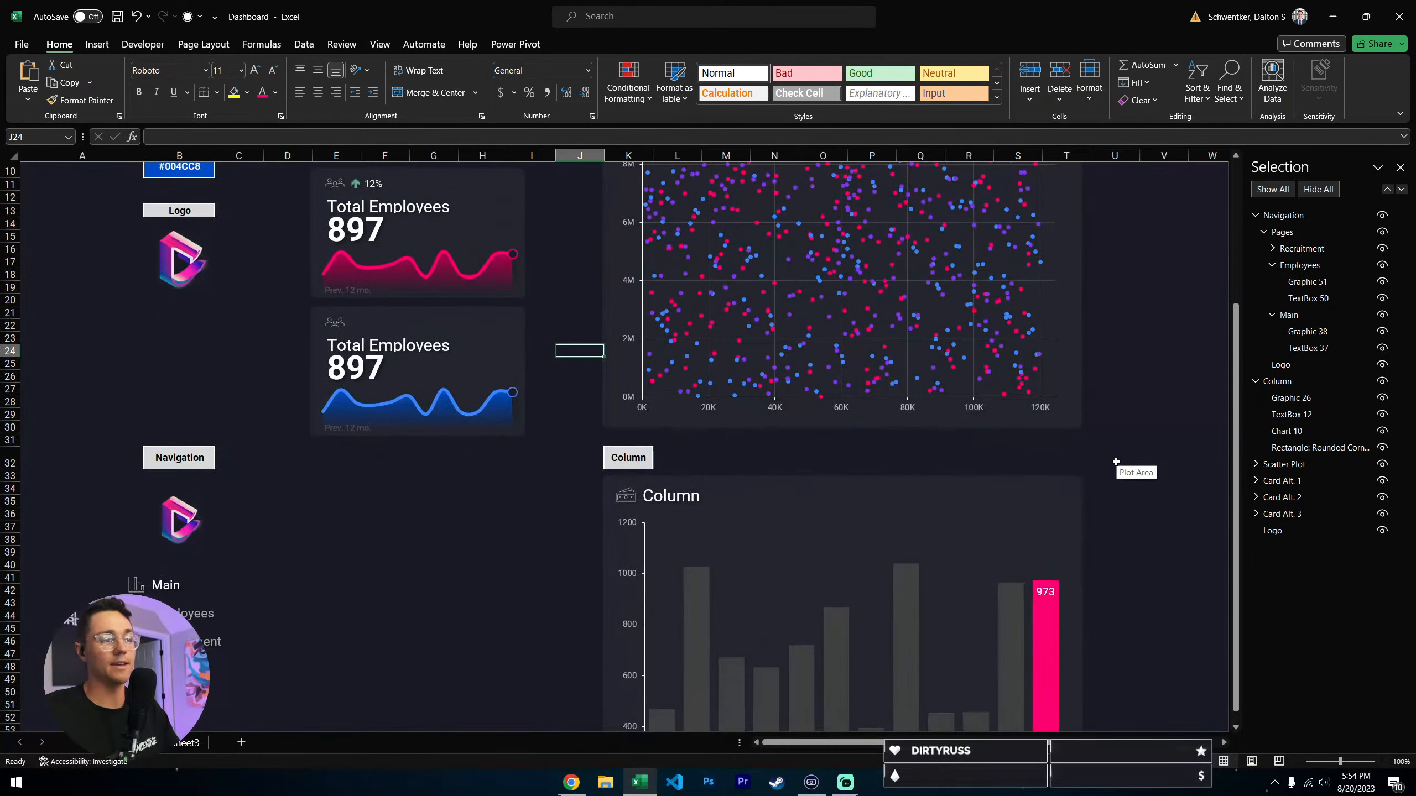
{"action": "scroll", "coordinate": [1115, 461], "scroll_direction": "up", "scroll_amount": 5}
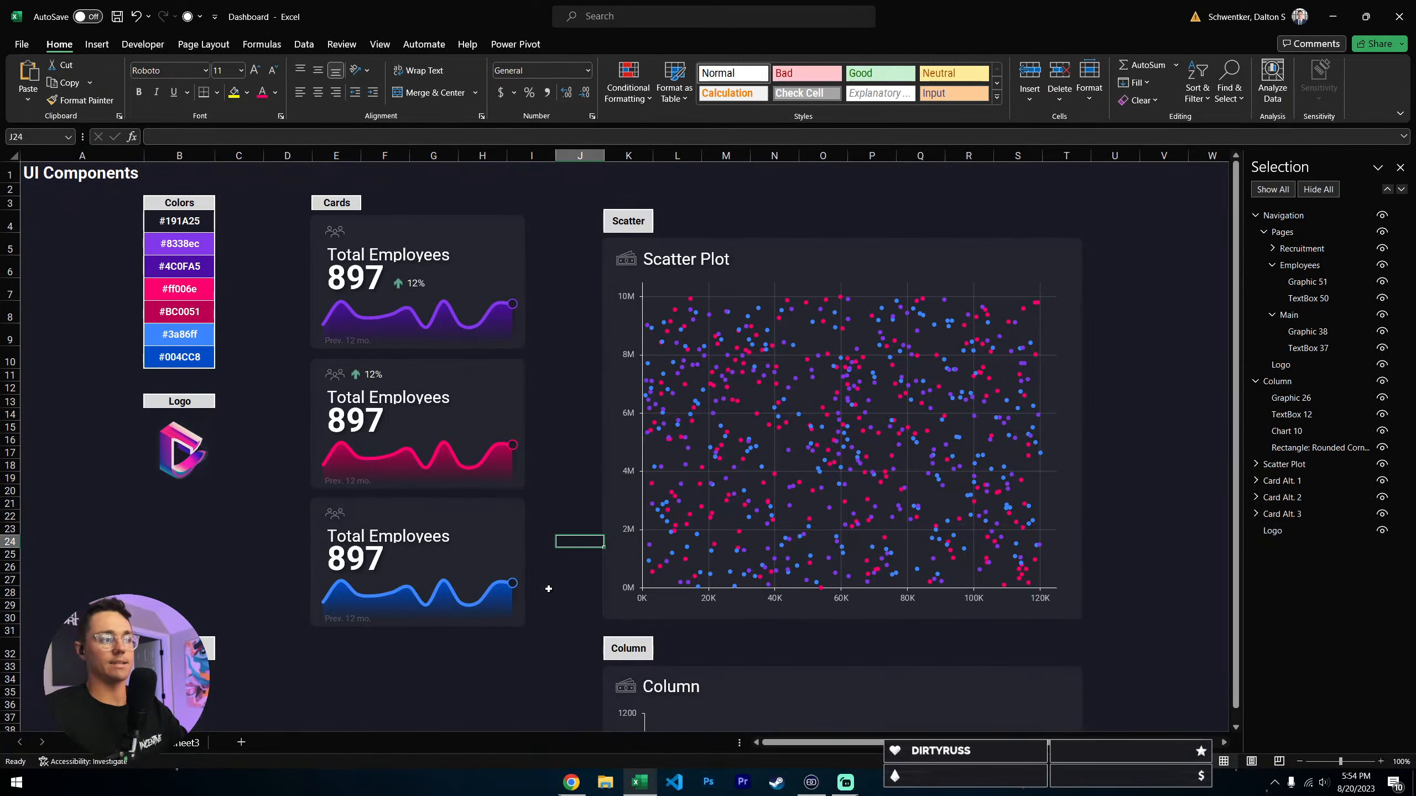
{"action": "double_click", "coordinate": [346, 278]}
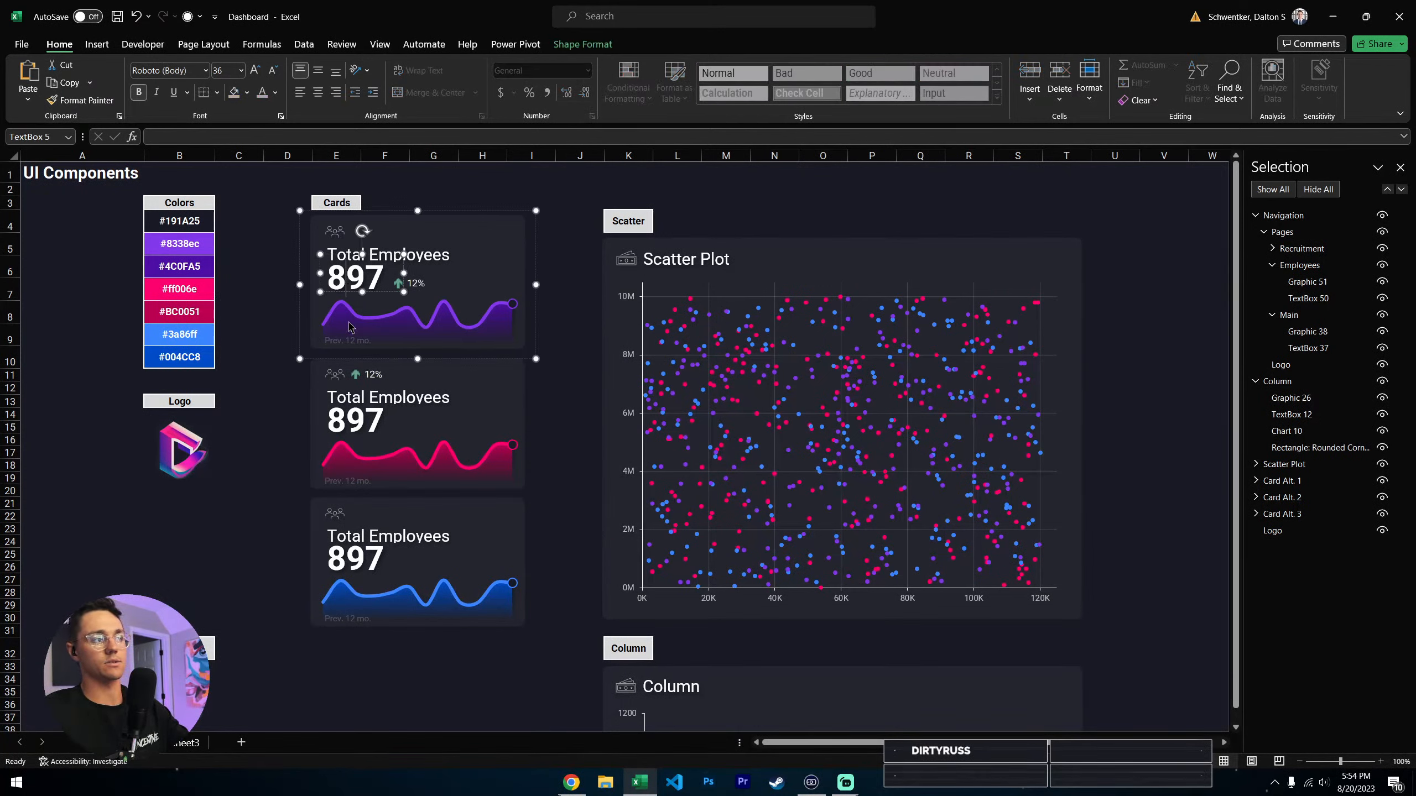
{"action": "left_click", "coordinate": [574, 249]}
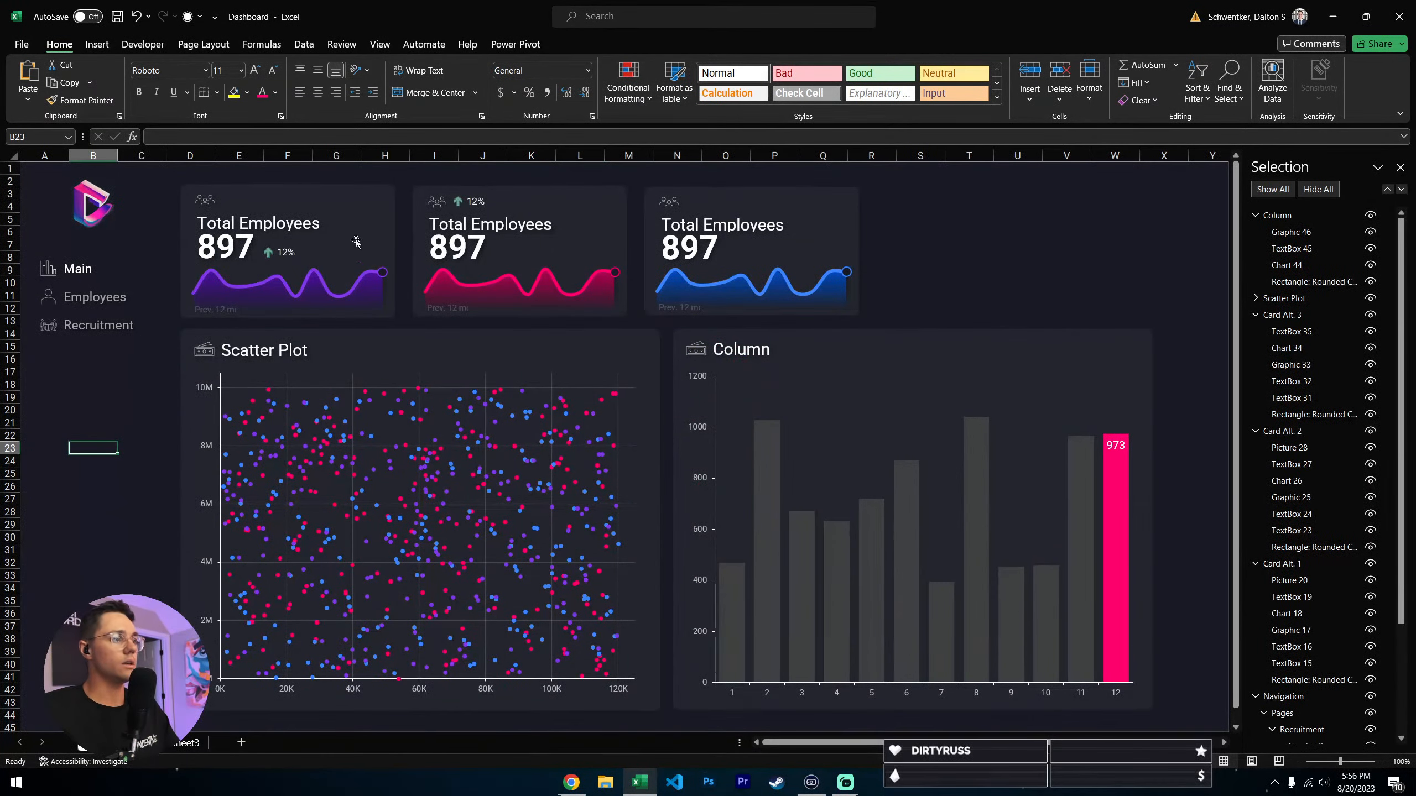
- Delete the Navigation group and the three Total Employees cards from the dashboard sheet
{"action": "left_click", "coordinate": [119, 242]}
{"action": "left_click", "coordinate": [92, 223]}
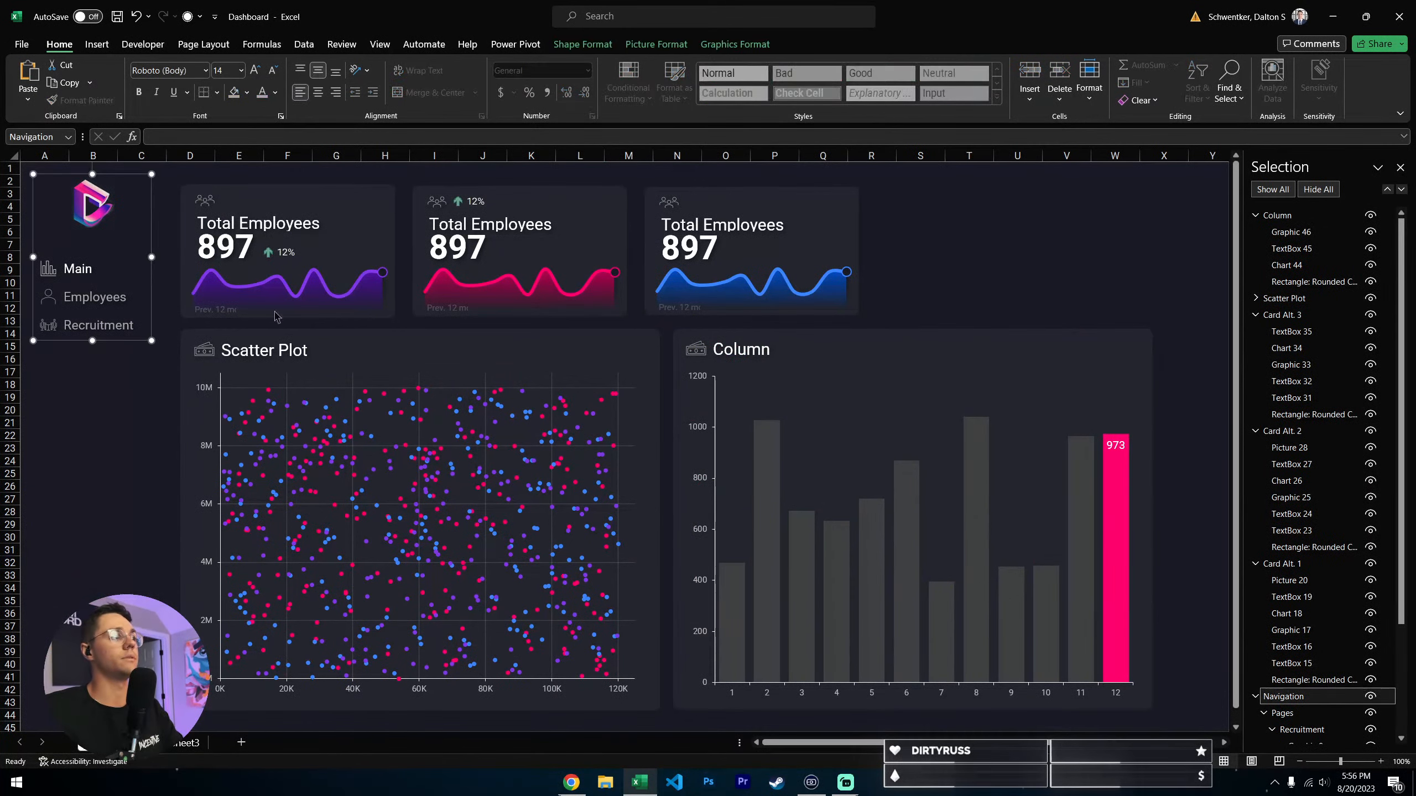
{"action": "key", "text": "Delete"}
{"action": "left_click", "coordinate": [278, 199]}
{"action": "key", "text": "Delete"}
{"action": "left_click", "coordinate": [510, 199]}
{"action": "key", "text": "Delete"}
{"action": "left_click", "coordinate": [742, 199]}
{"action": "key", "text": "Delete"}
- Delete the Column and Scatter Plot groups to leave the dashboard sheet empty
{"action": "left_click", "coordinate": [760, 411]}
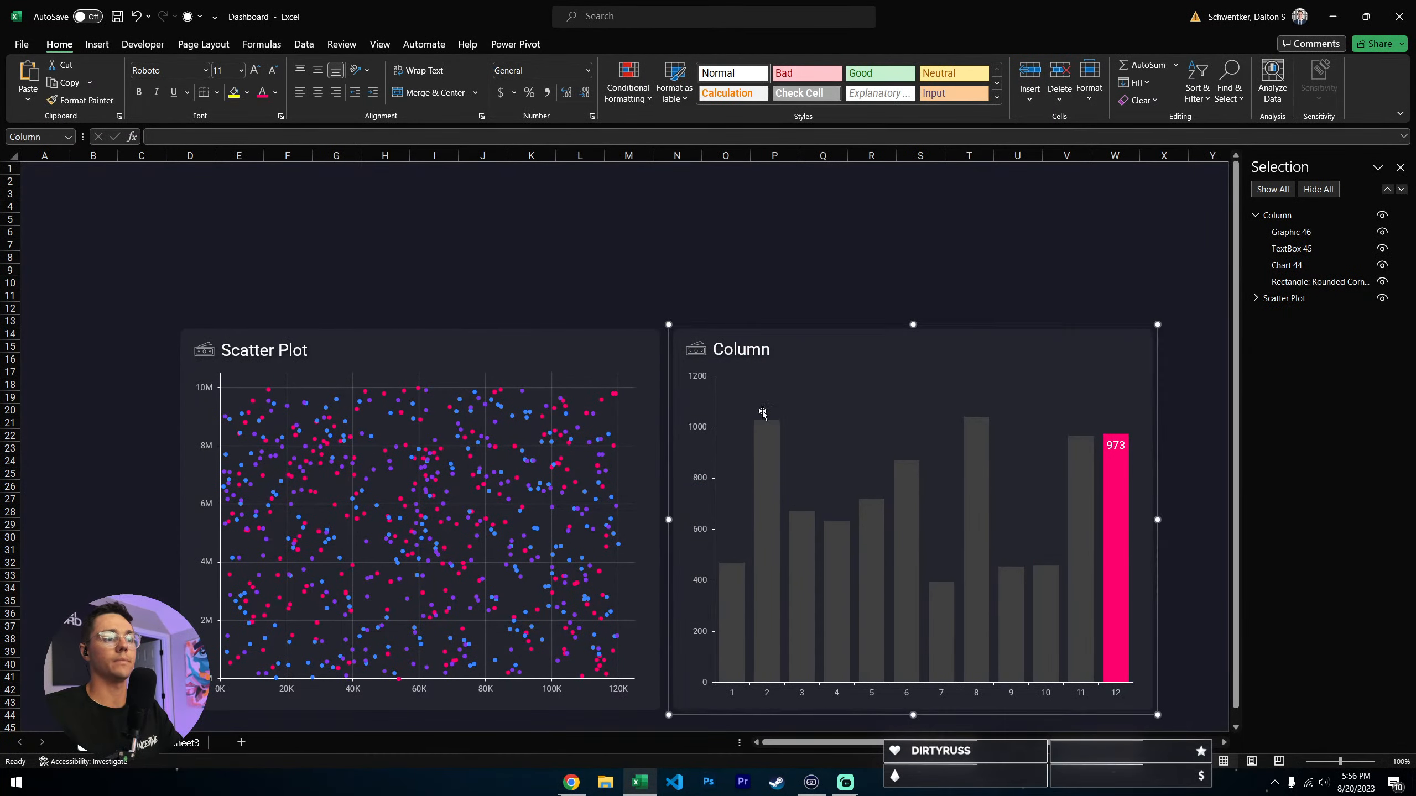
{"action": "key", "text": "Delete"}
{"action": "left_click", "coordinate": [652, 455]}
{"action": "key", "text": "Delete"}
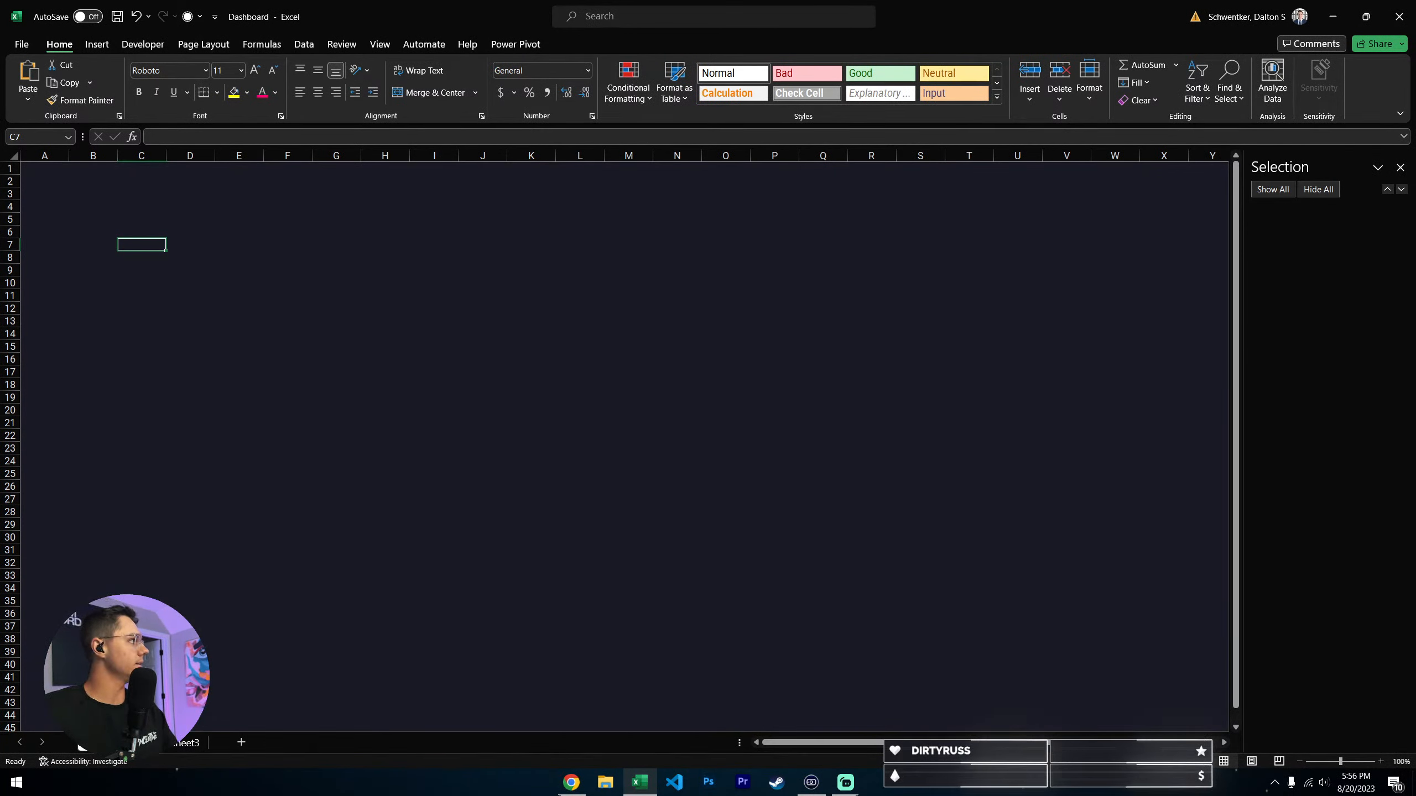
- Switch to the browser, browse the trending color palettes on Coolors and copy the dark navy hex code 14213D
{"action": "key", "text": "alt+Tab"}
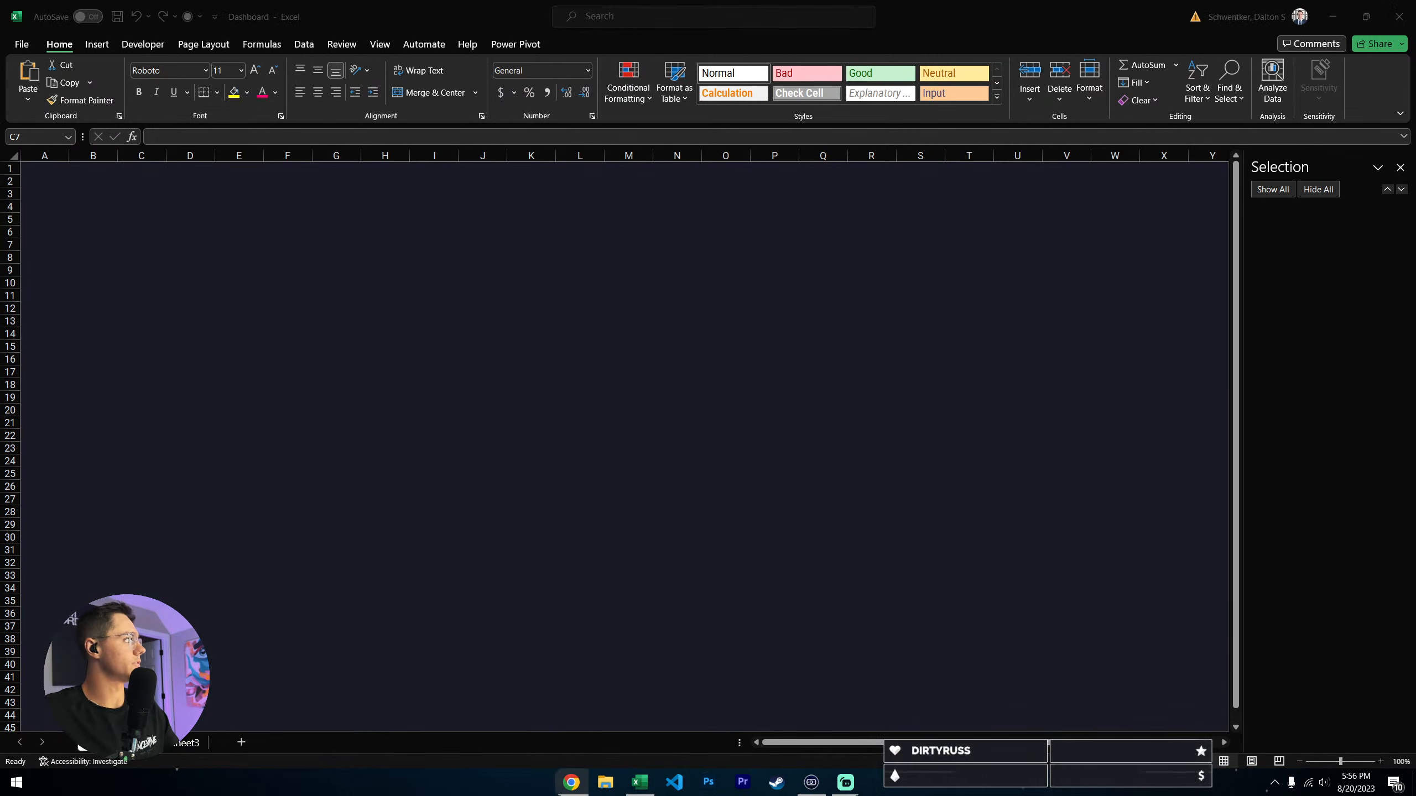
{"action": "scroll", "coordinate": [348, 320], "scroll_direction": "up", "scroll_amount": 5}
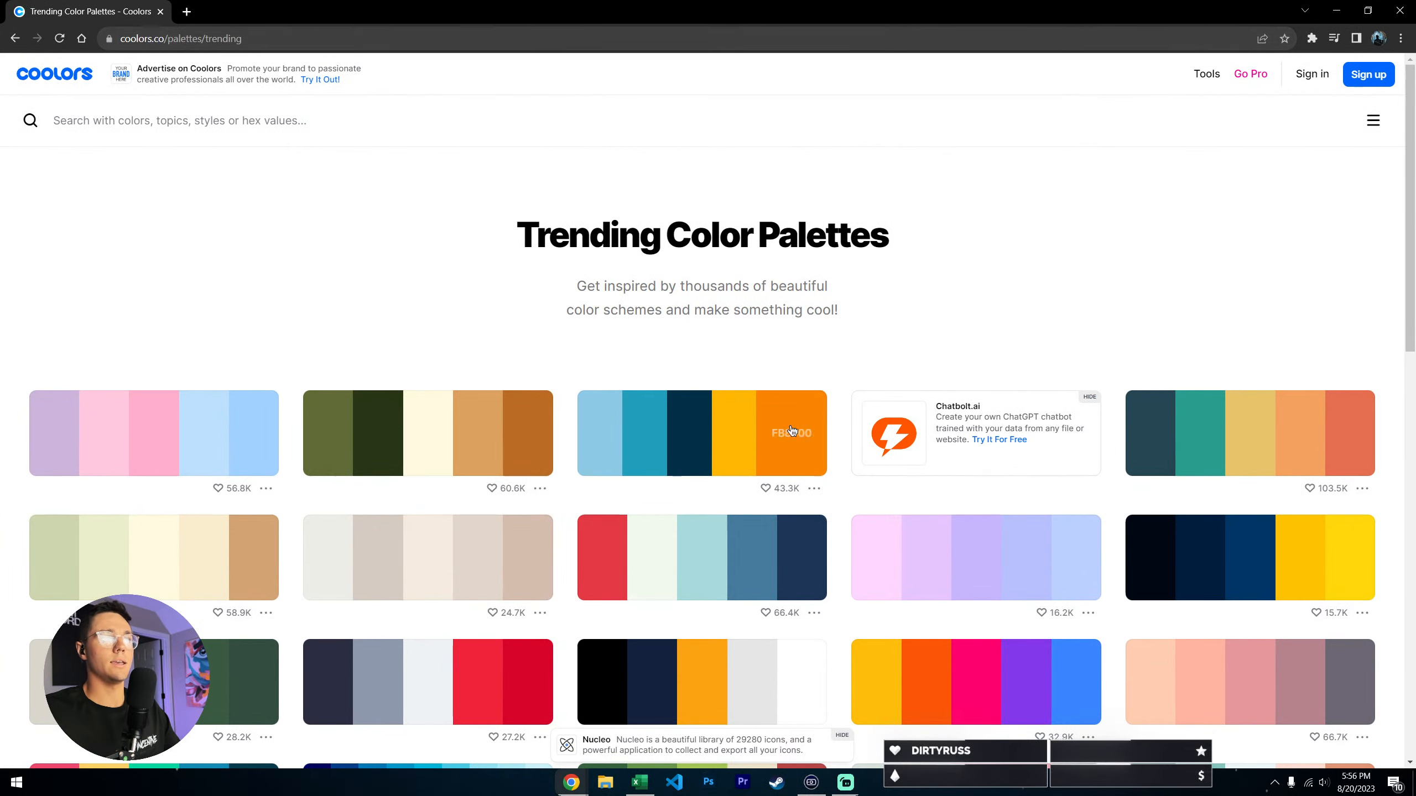
{"action": "scroll", "coordinate": [567, 313], "scroll_direction": "down", "scroll_amount": 5}
{"action": "scroll", "coordinate": [765, 501], "scroll_direction": "down", "scroll_amount": 2}
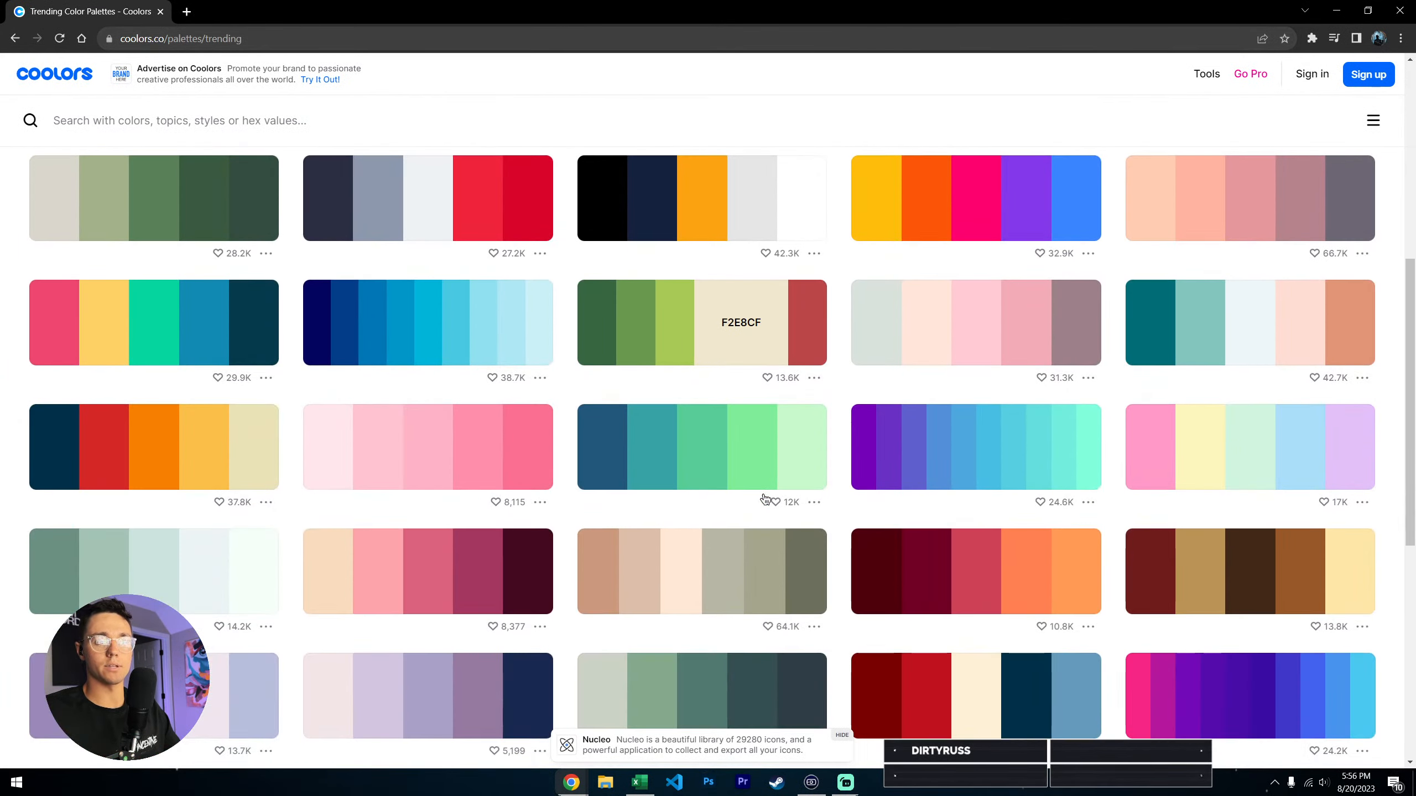
{"action": "scroll", "coordinate": [765, 496], "scroll_direction": "up", "scroll_amount": 7}
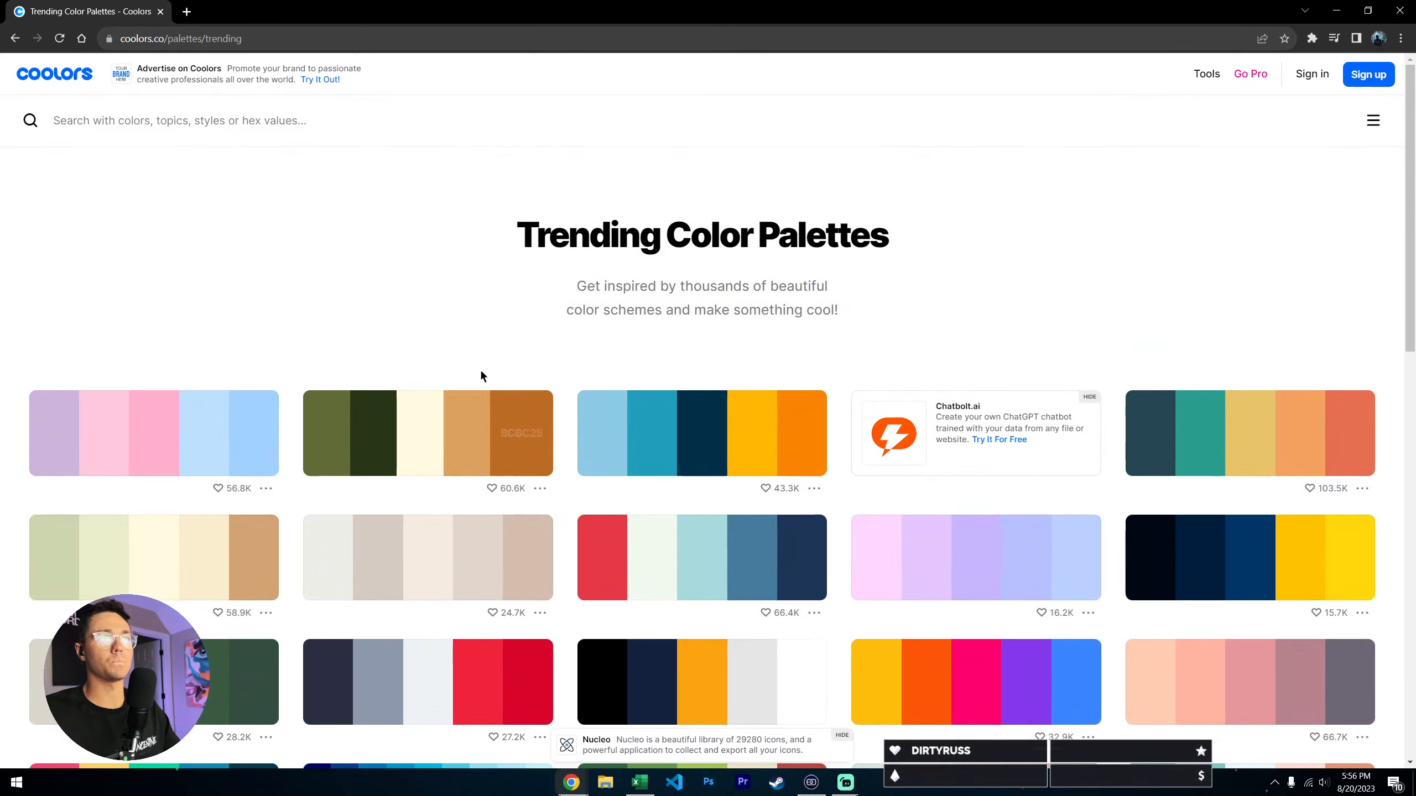
{"action": "scroll", "coordinate": [469, 362], "scroll_direction": "down", "scroll_amount": 2}
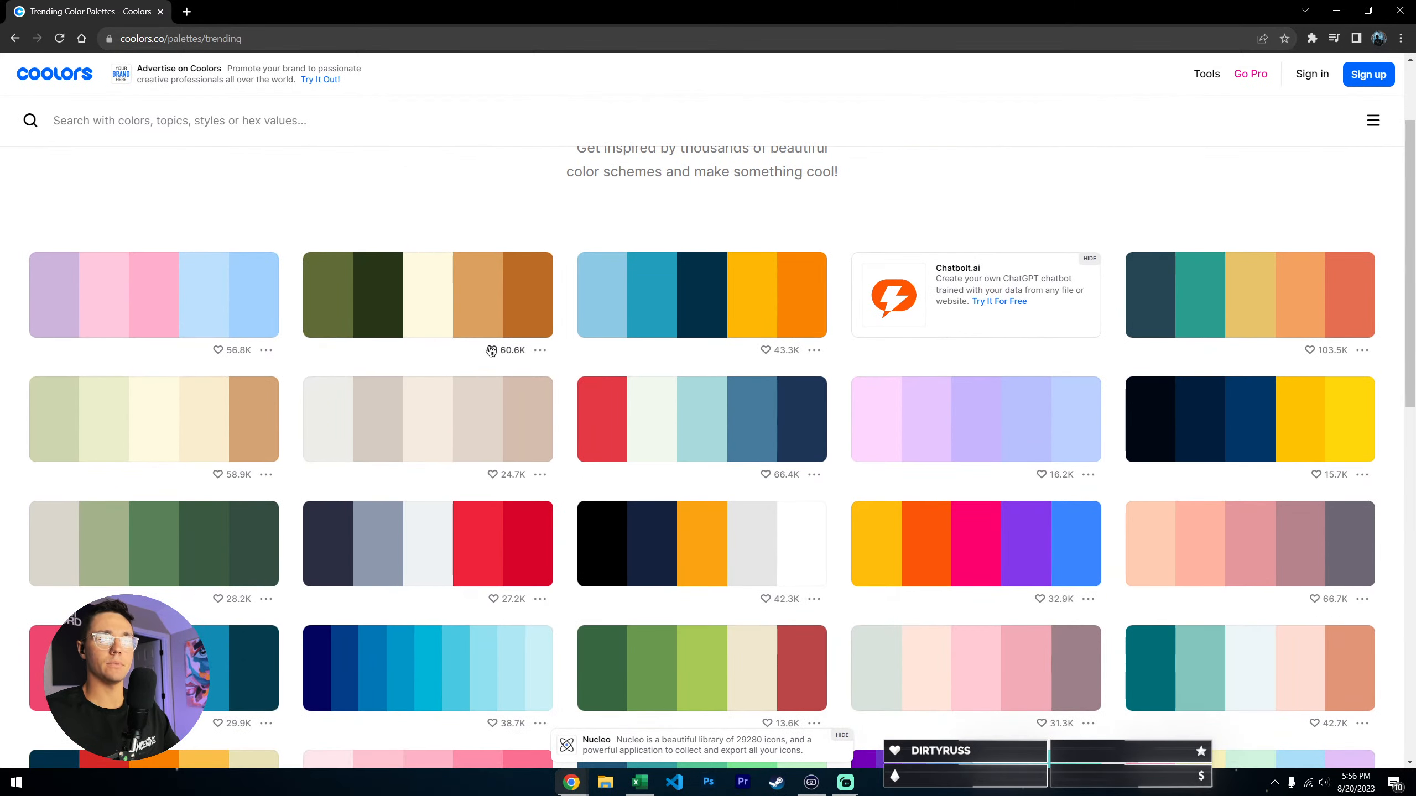
{"action": "scroll", "coordinate": [555, 355], "scroll_direction": "down", "scroll_amount": 2}
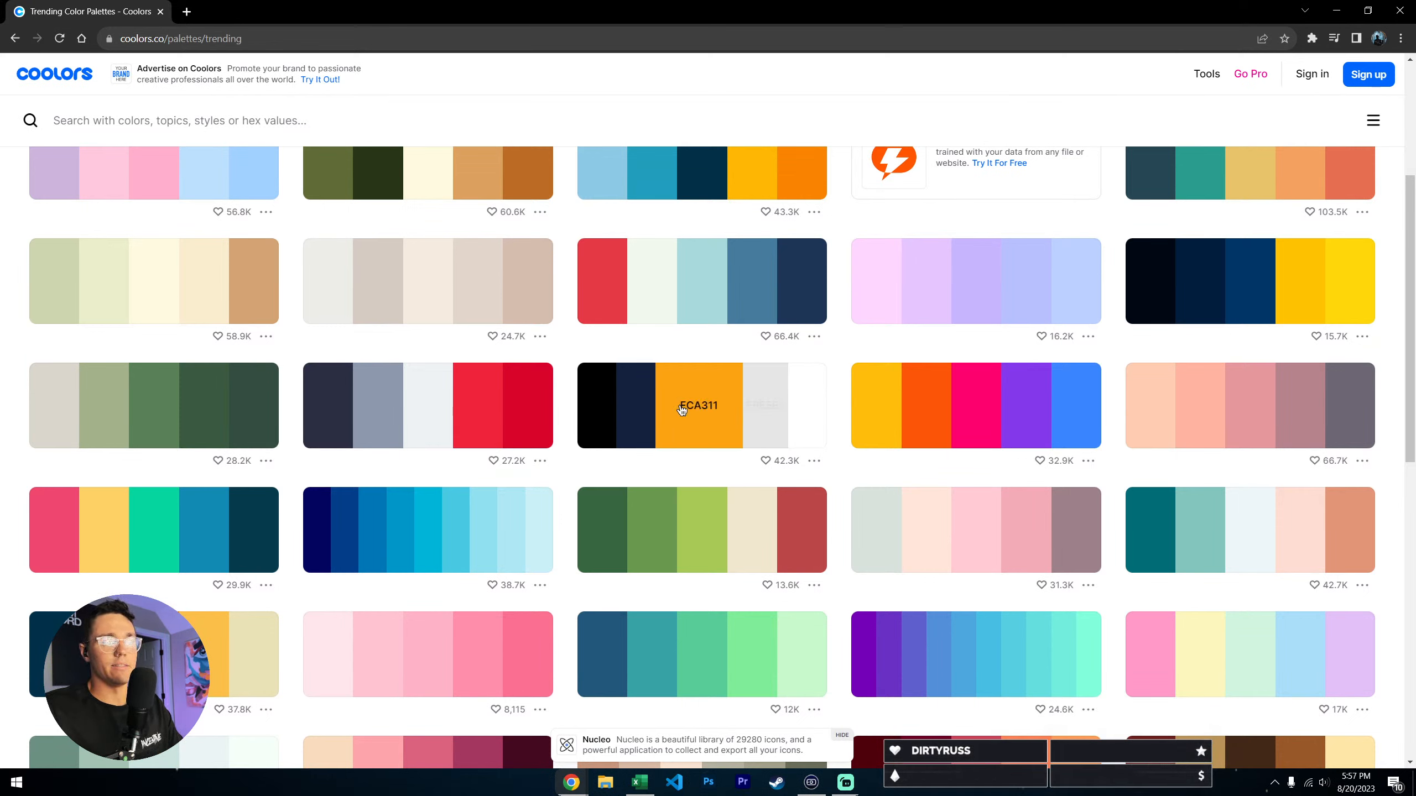
{"action": "left_click", "coordinate": [655, 418]}
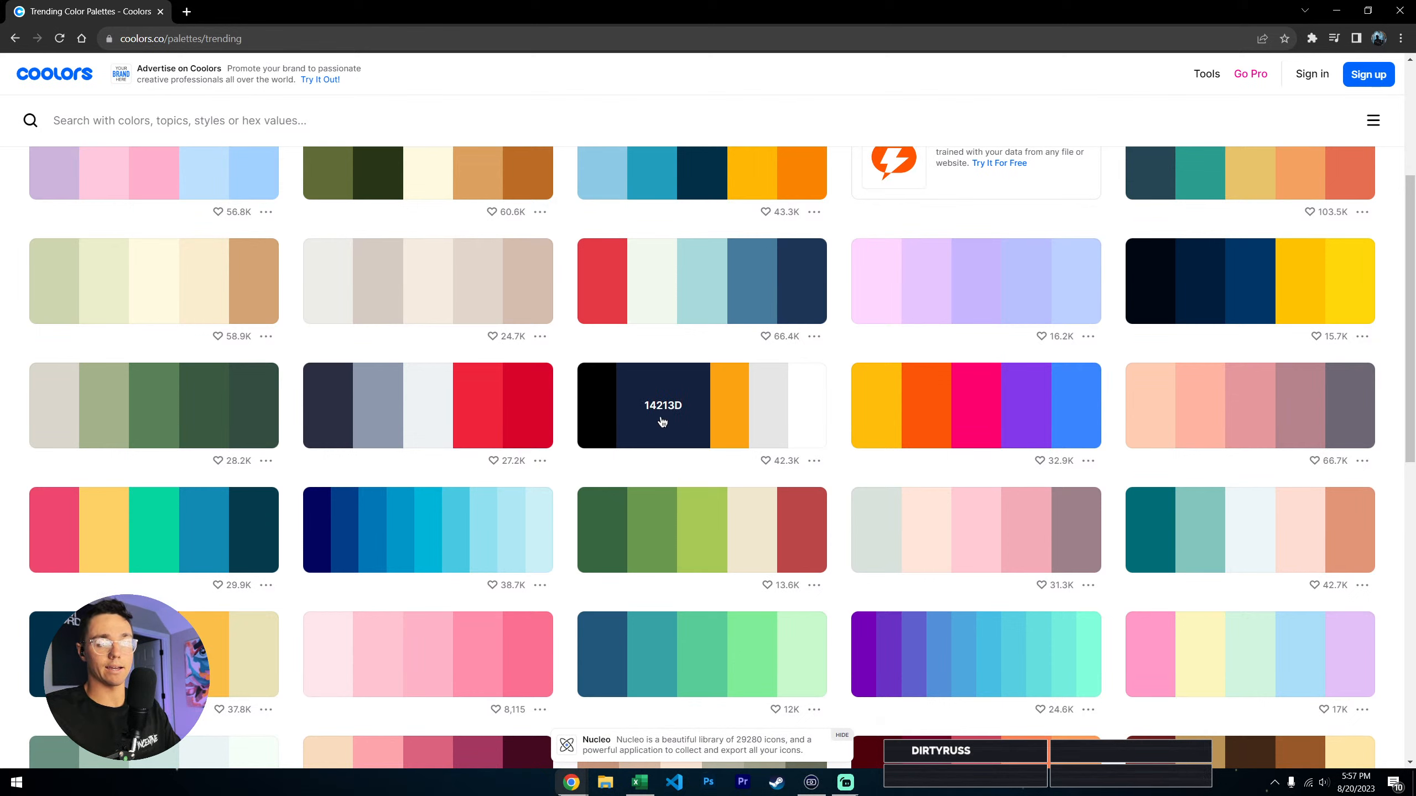
- Switch back to Excel and try the custom fill color #14213d on the entire dashboard sheet
{"action": "left_click", "coordinate": [639, 781]}
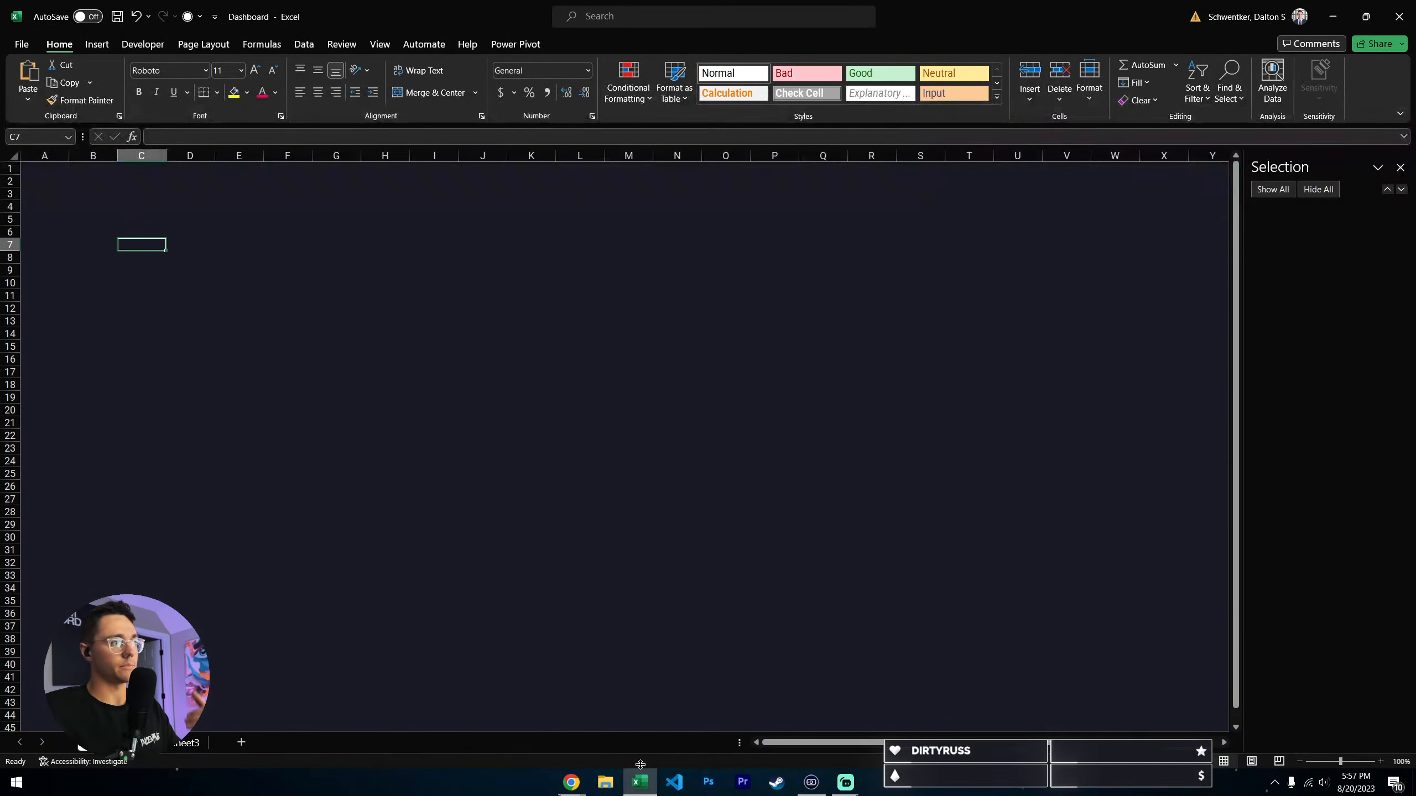
{"action": "left_click", "coordinate": [14, 155]}
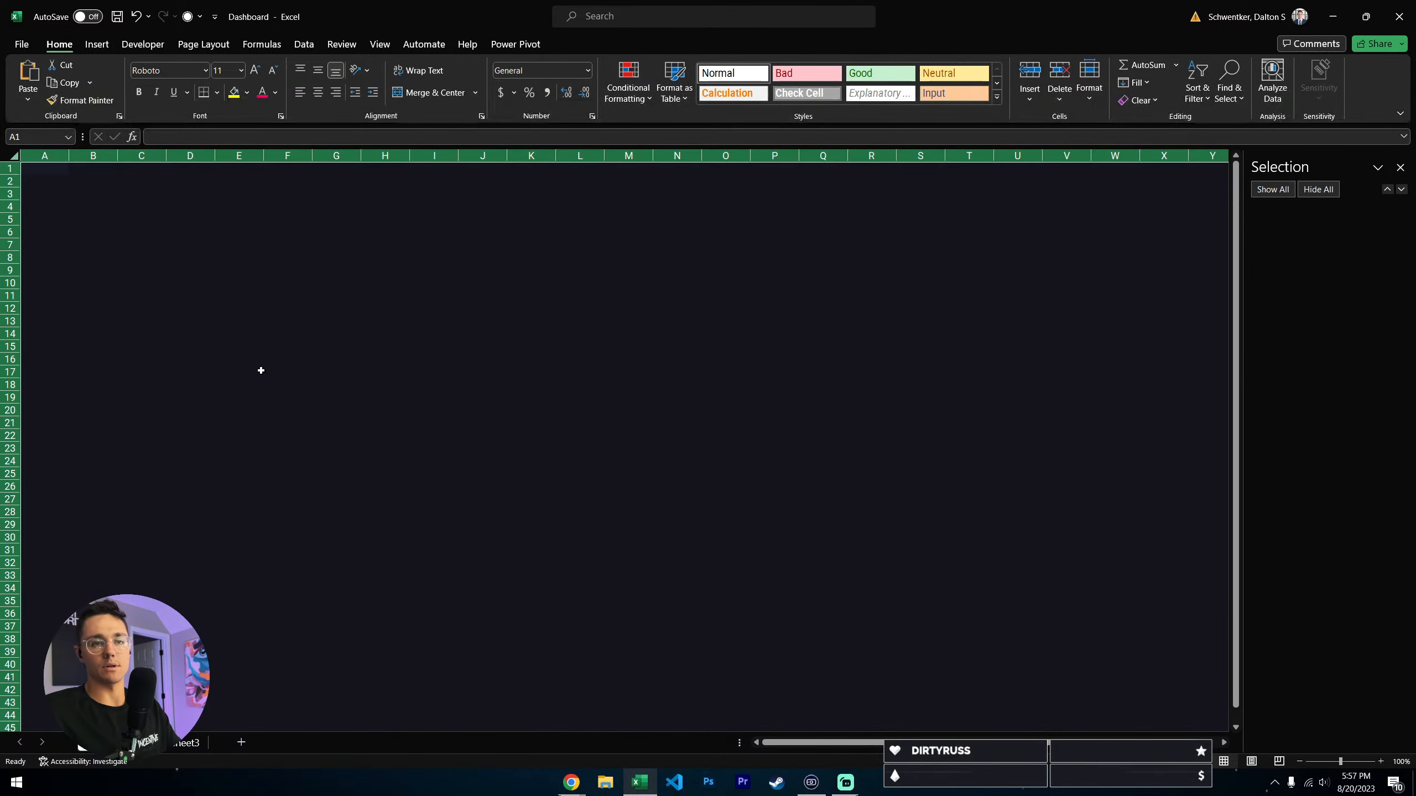
{"action": "left_click", "coordinate": [246, 92]}
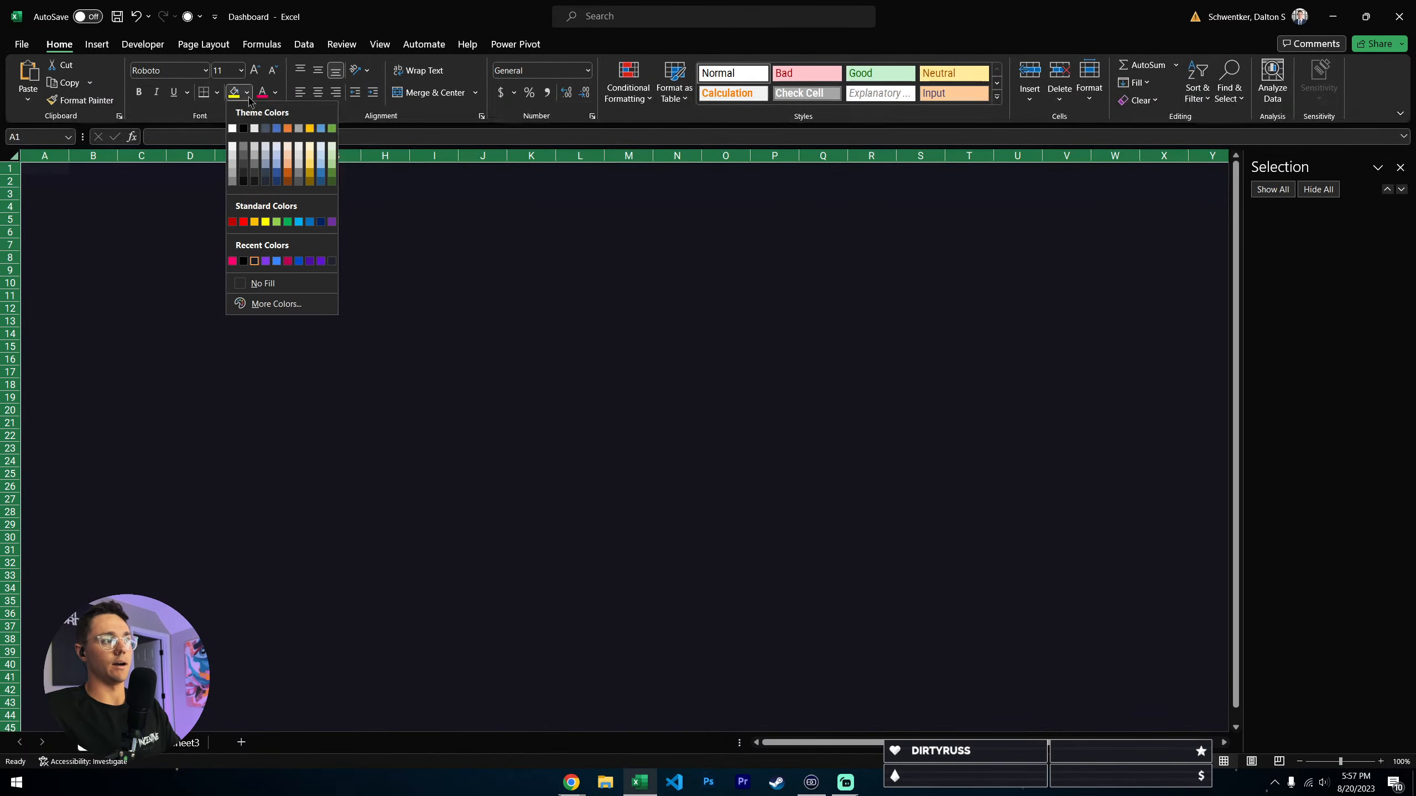
{"action": "left_click", "coordinate": [276, 304]}
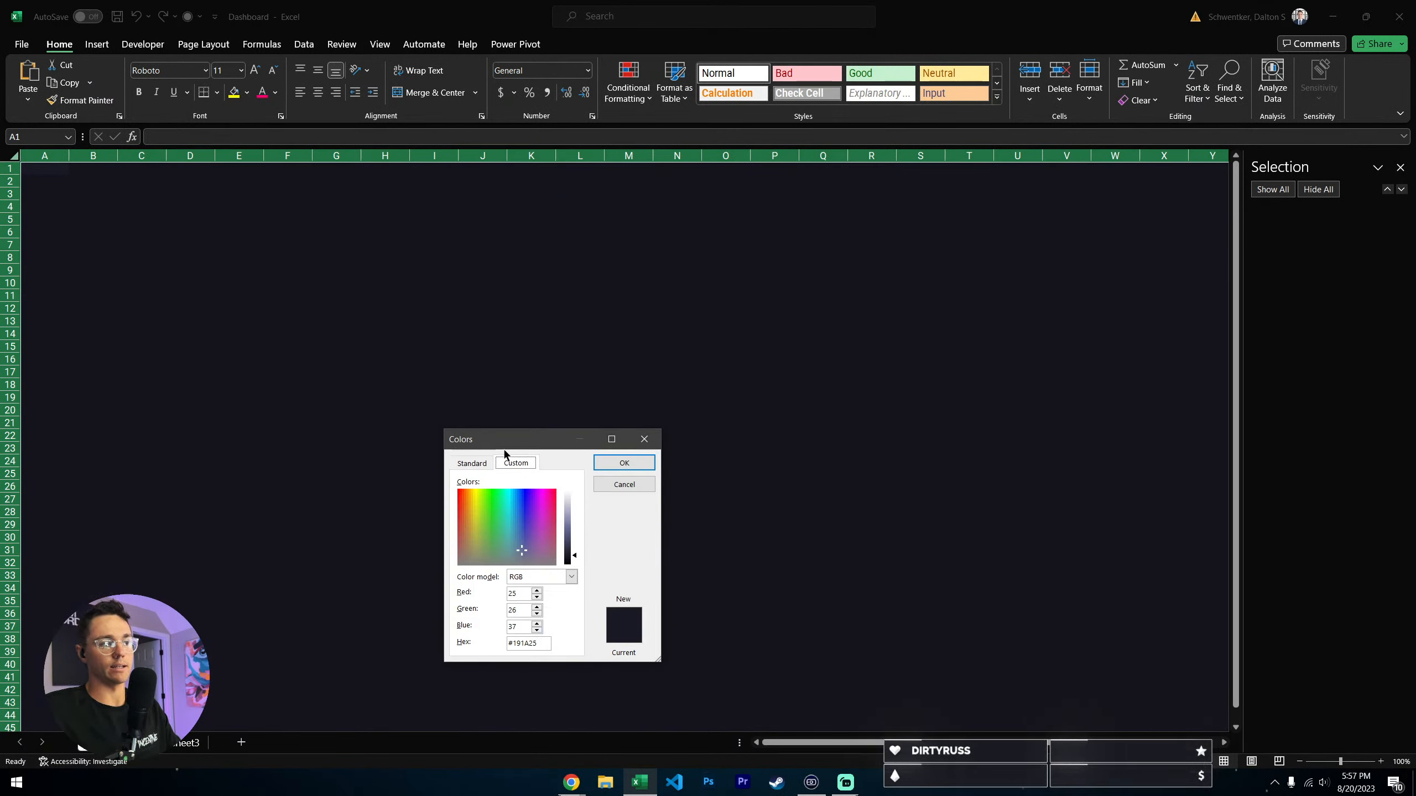
{"action": "left_click", "coordinate": [492, 464]}
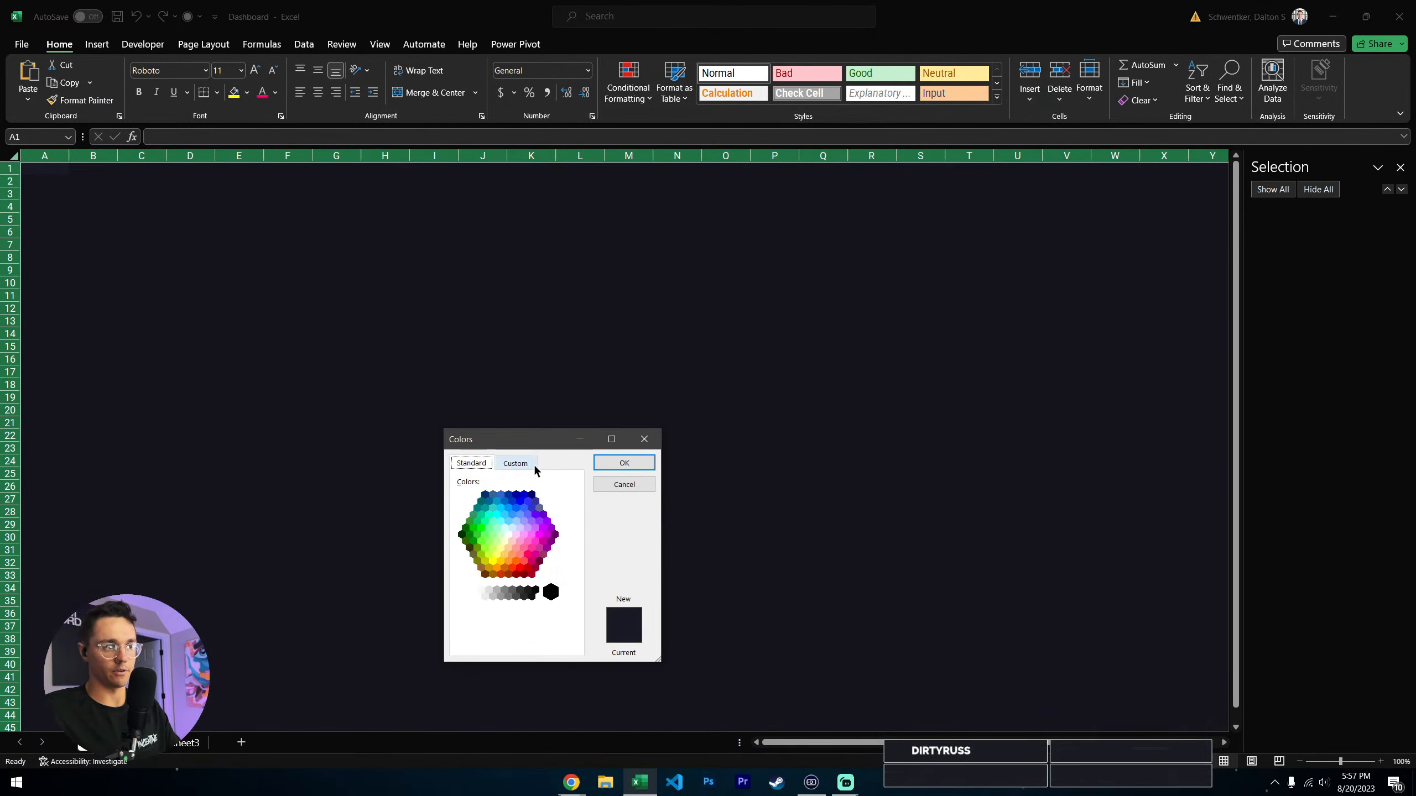
{"action": "left_click", "coordinate": [529, 464]}
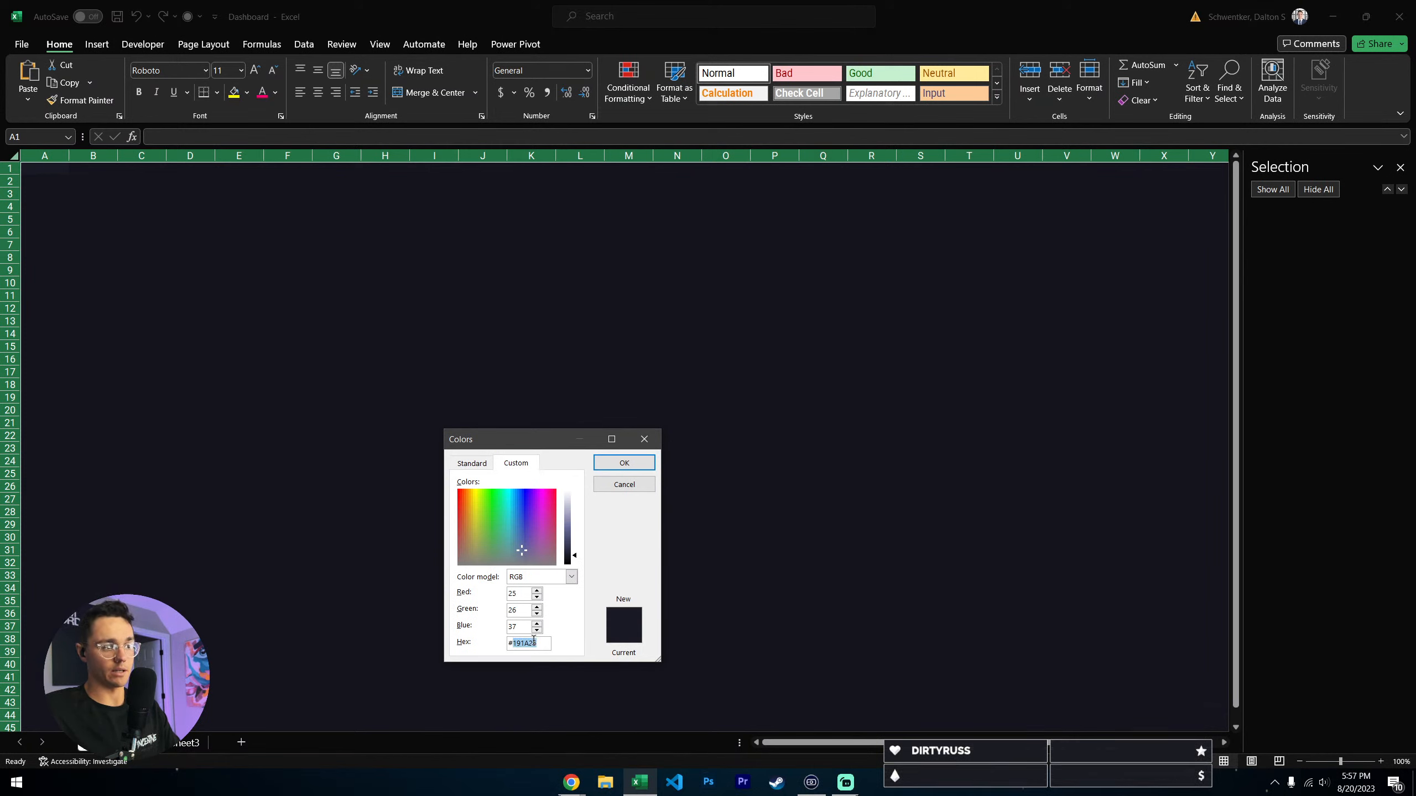
{"action": "key", "text": "ctrl+v"}
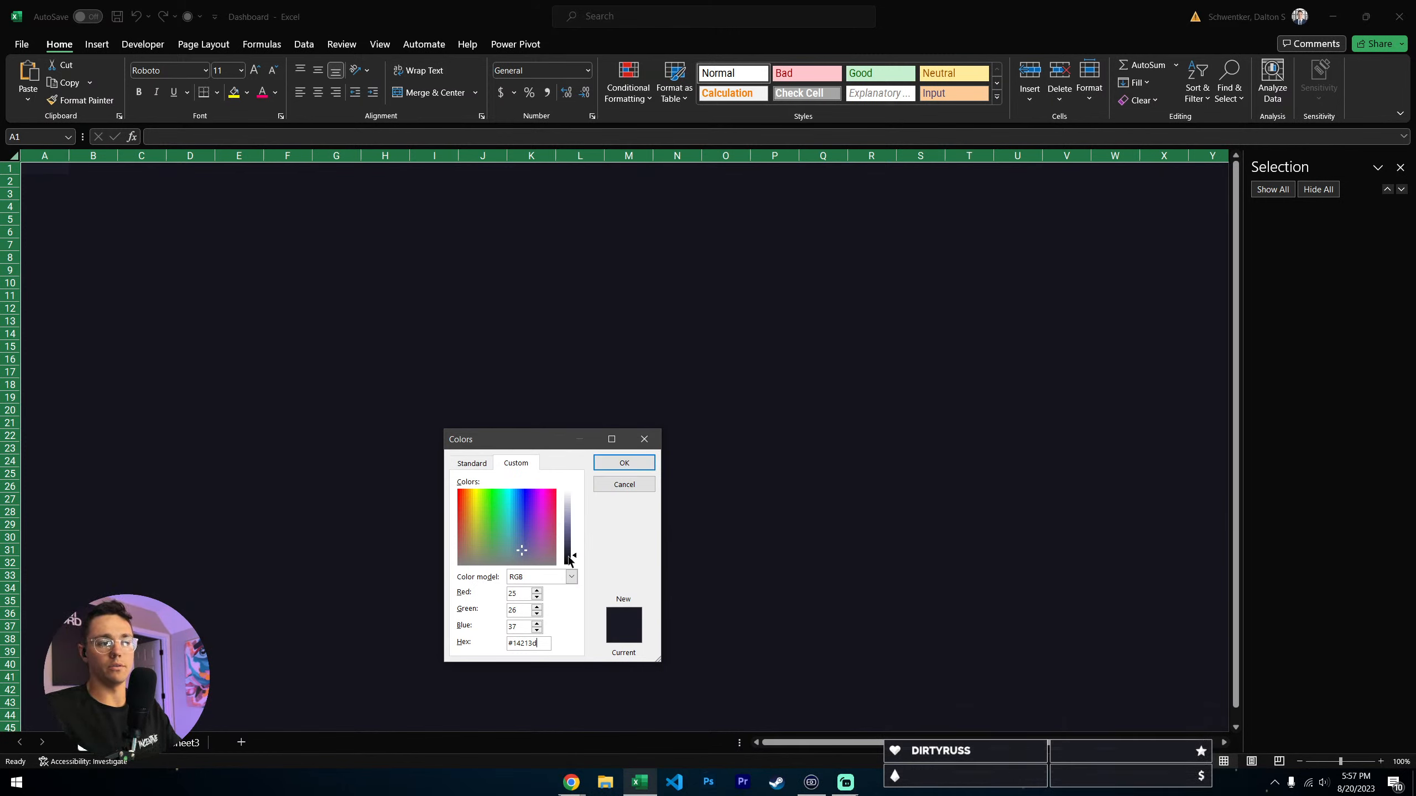
{"action": "left_click", "coordinate": [624, 463]}
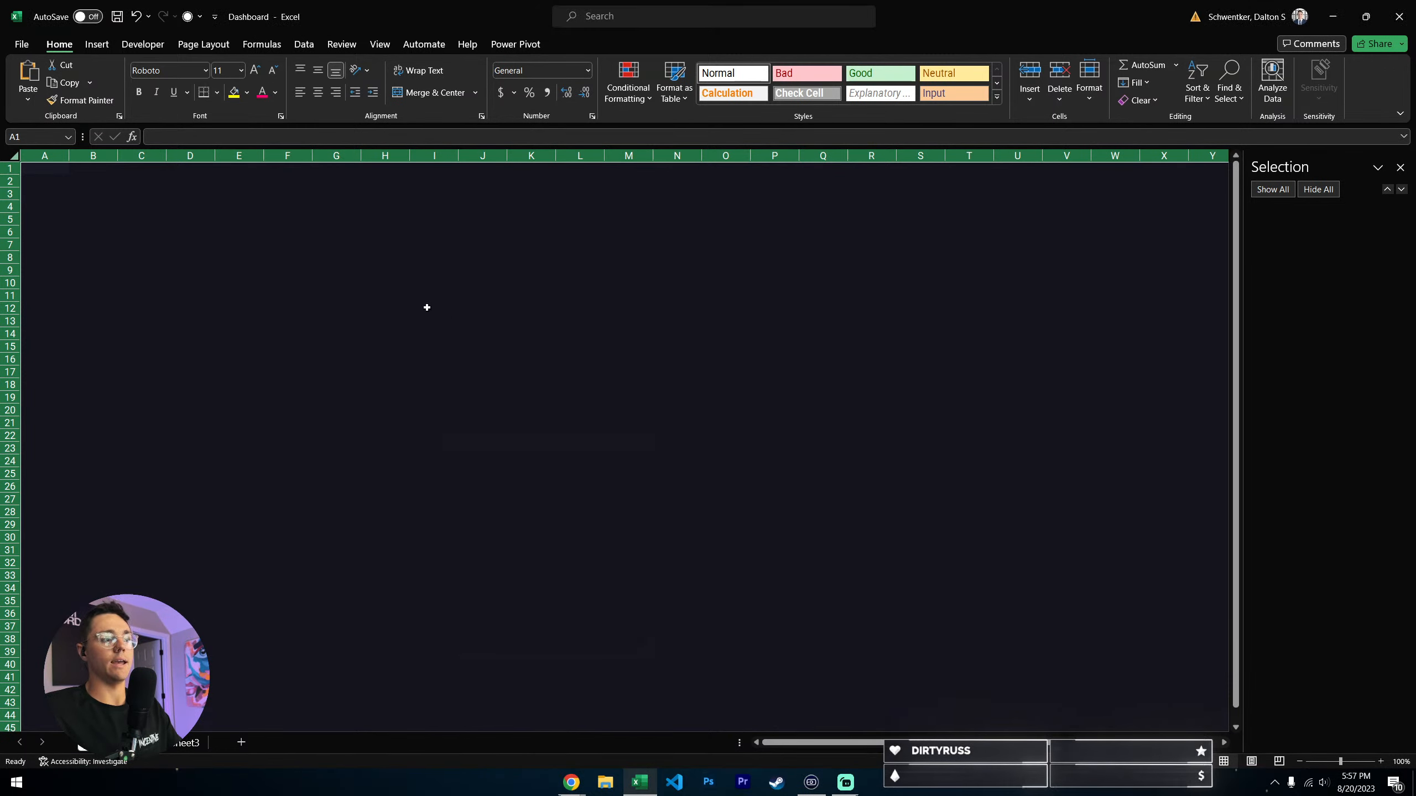
- Check the hex code of the dashboard's background fill against the dark swatch in the UI Components color list
{"action": "left_click", "coordinate": [427, 308]}
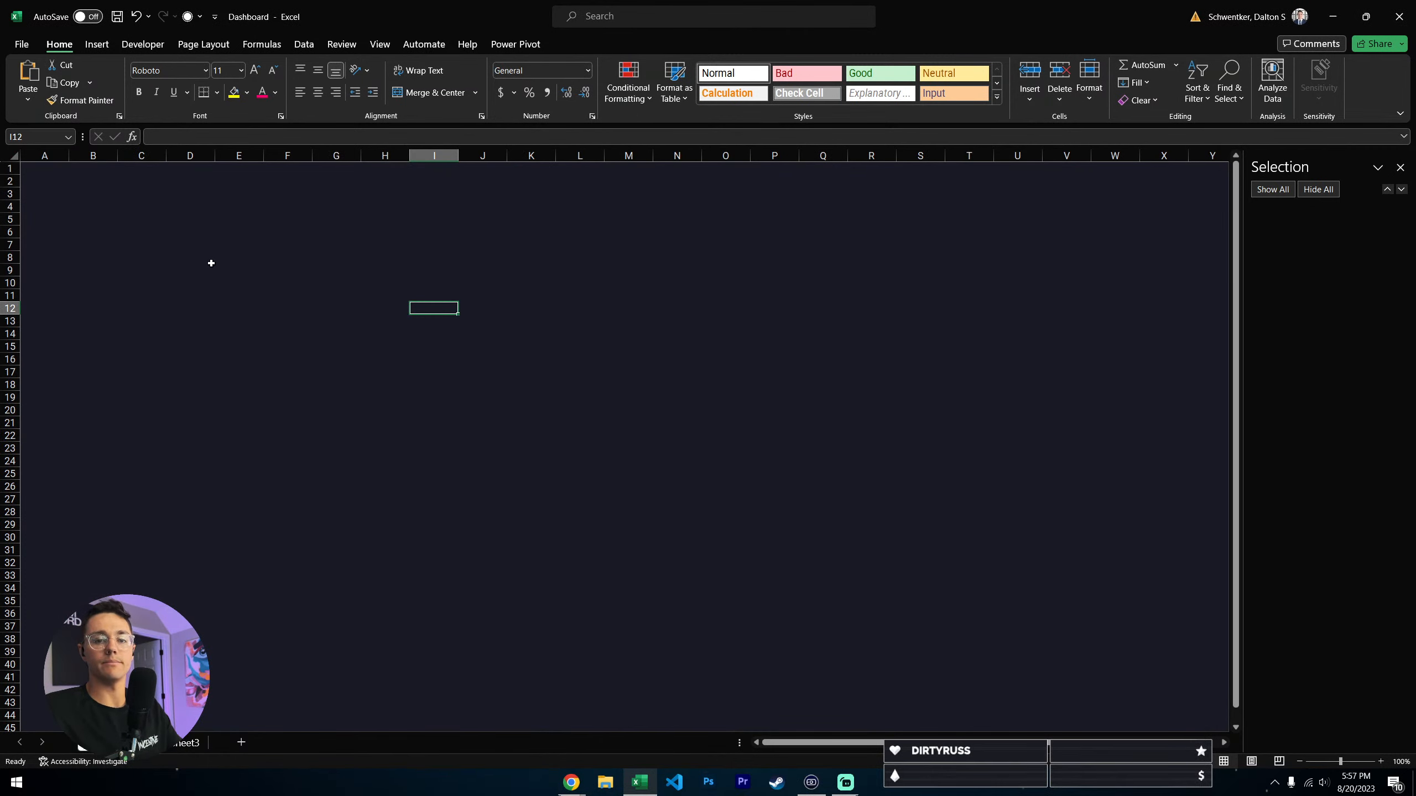
{"action": "left_click", "coordinate": [79, 181]}
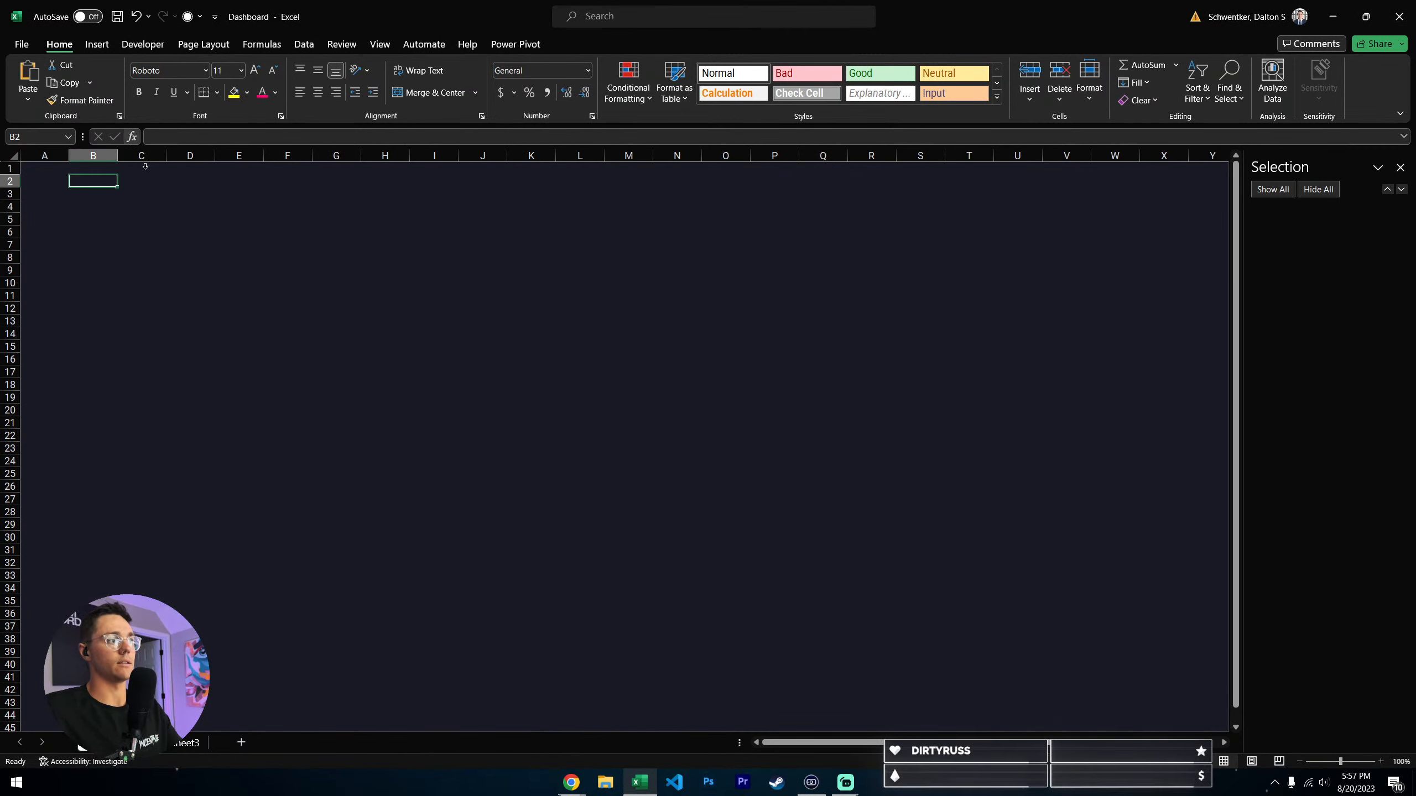
{"action": "left_click", "coordinate": [247, 91]}
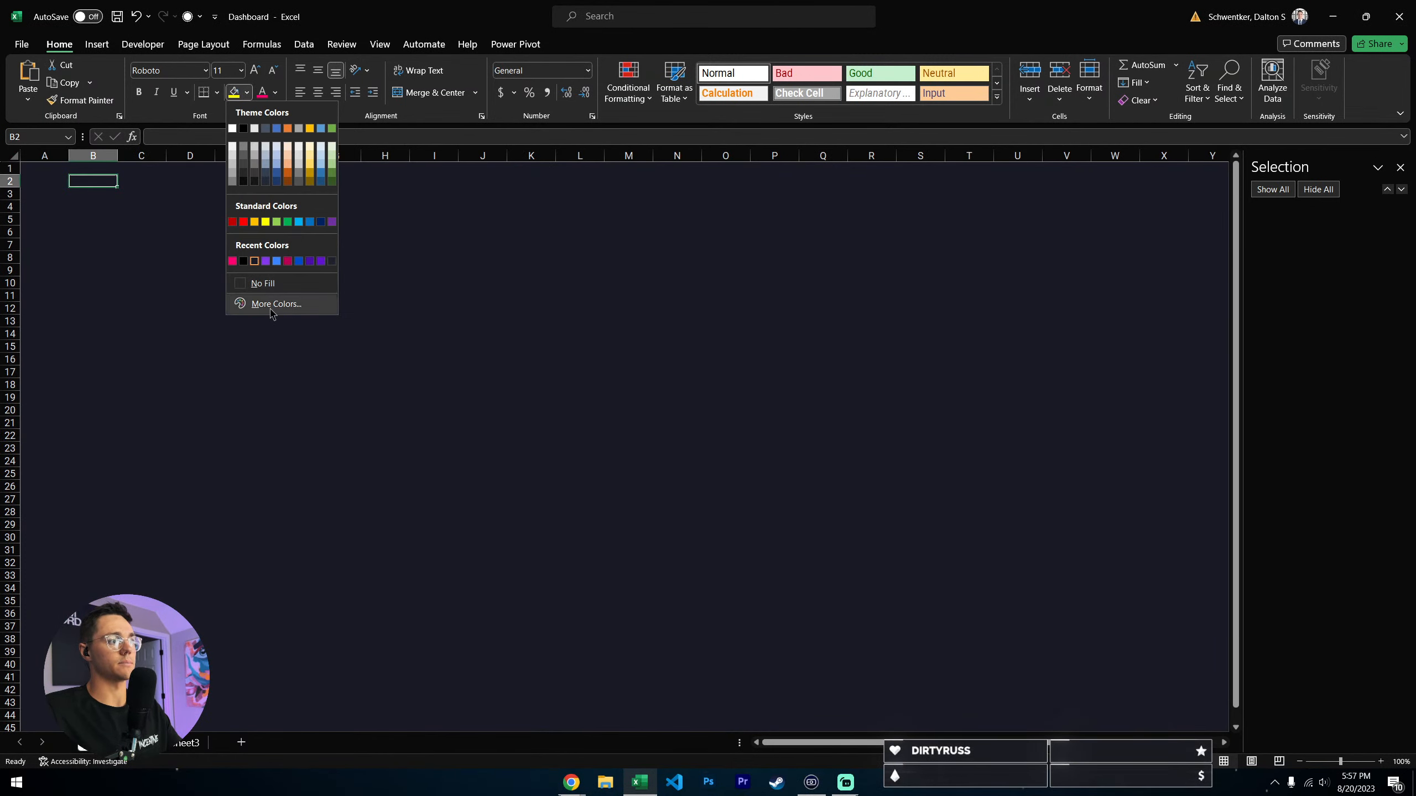
{"action": "left_click", "coordinate": [272, 305]}
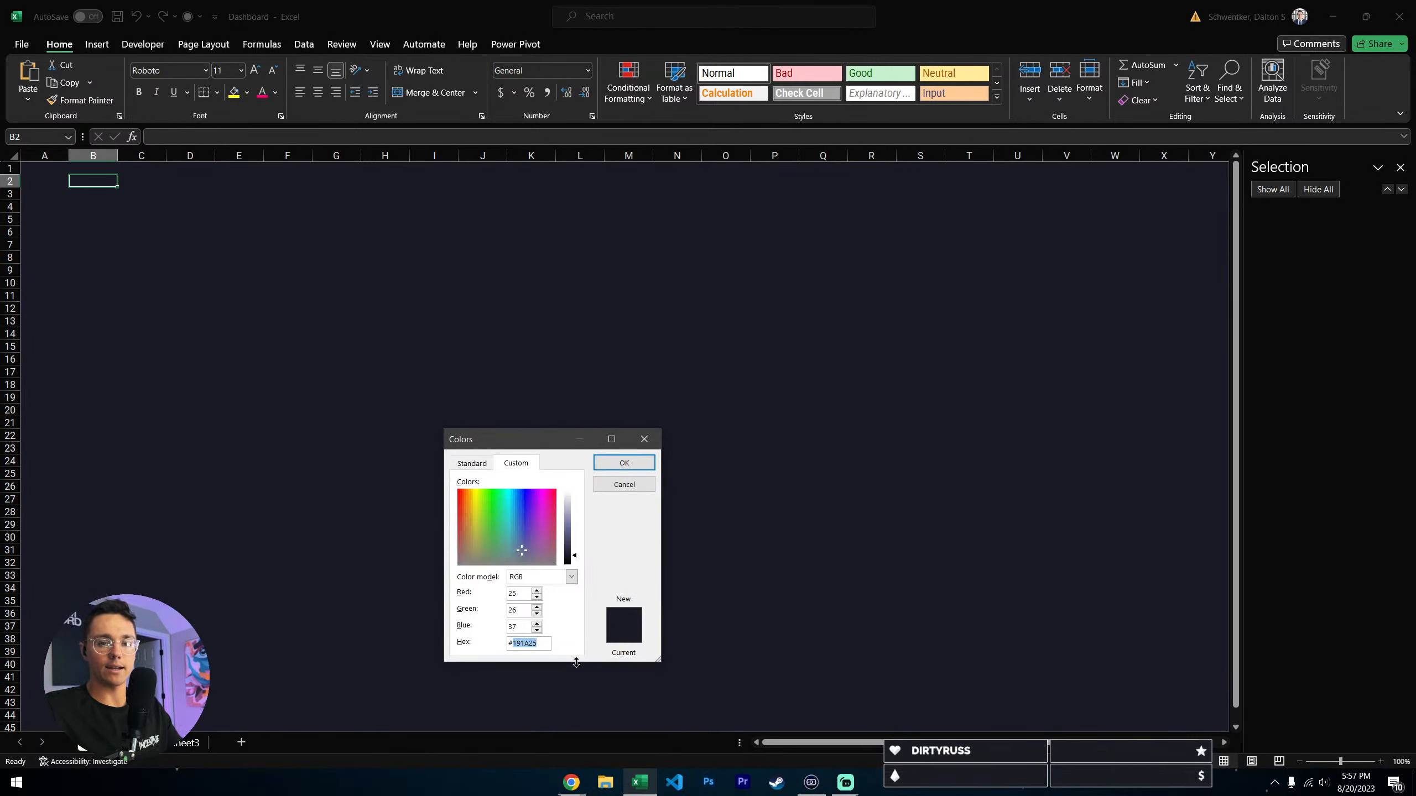
{"action": "left_click", "coordinate": [623, 484]}
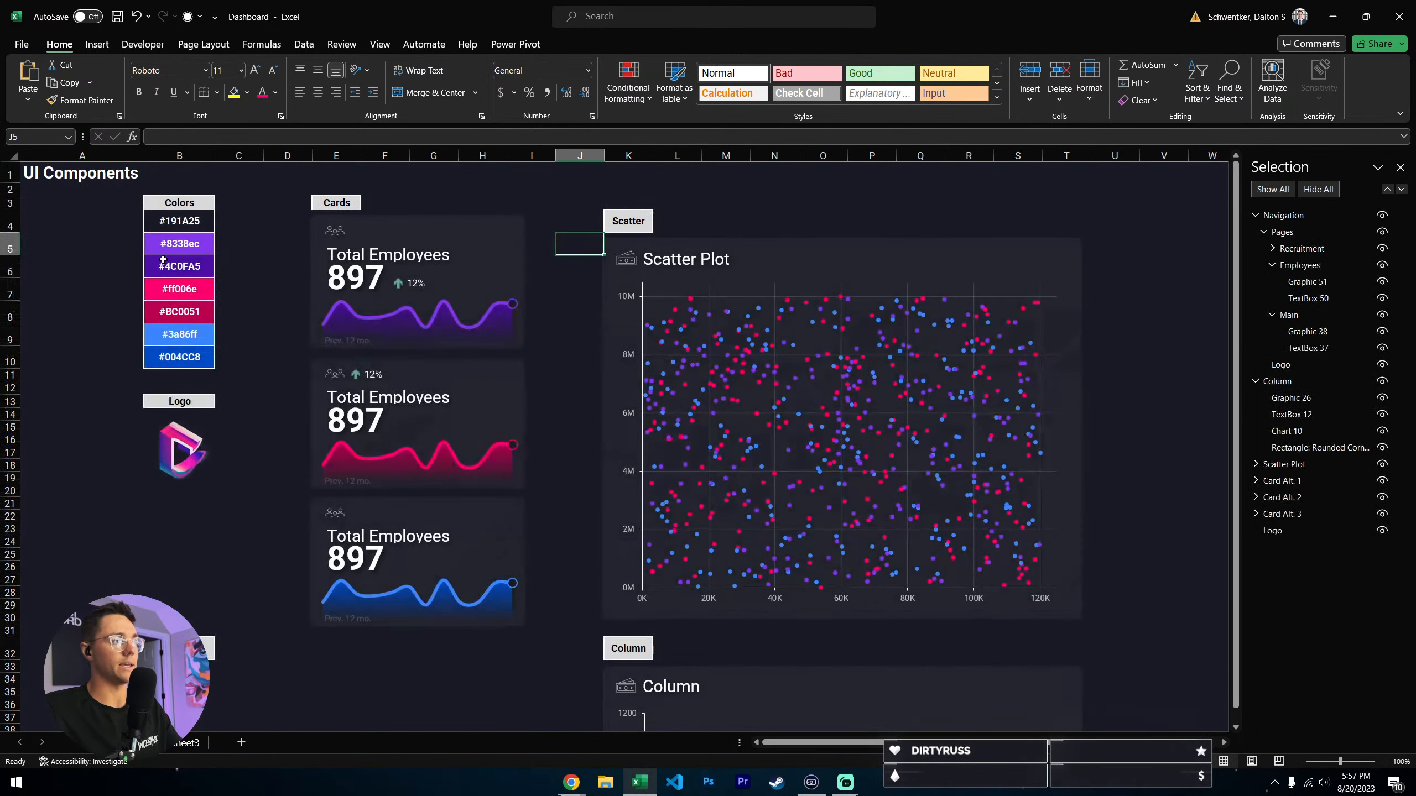
{"action": "left_click", "coordinate": [179, 222]}
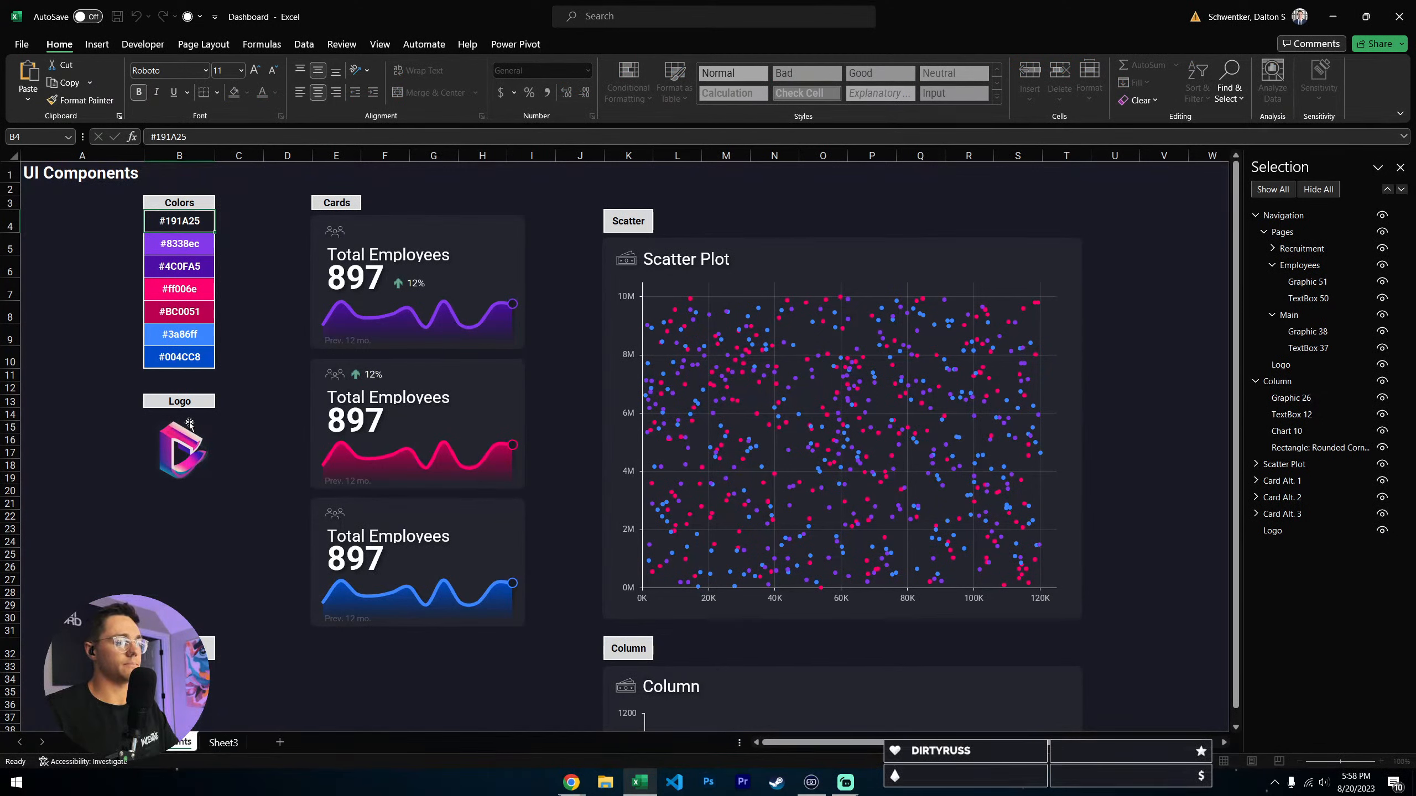
{"action": "left_click", "coordinate": [274, 306]}
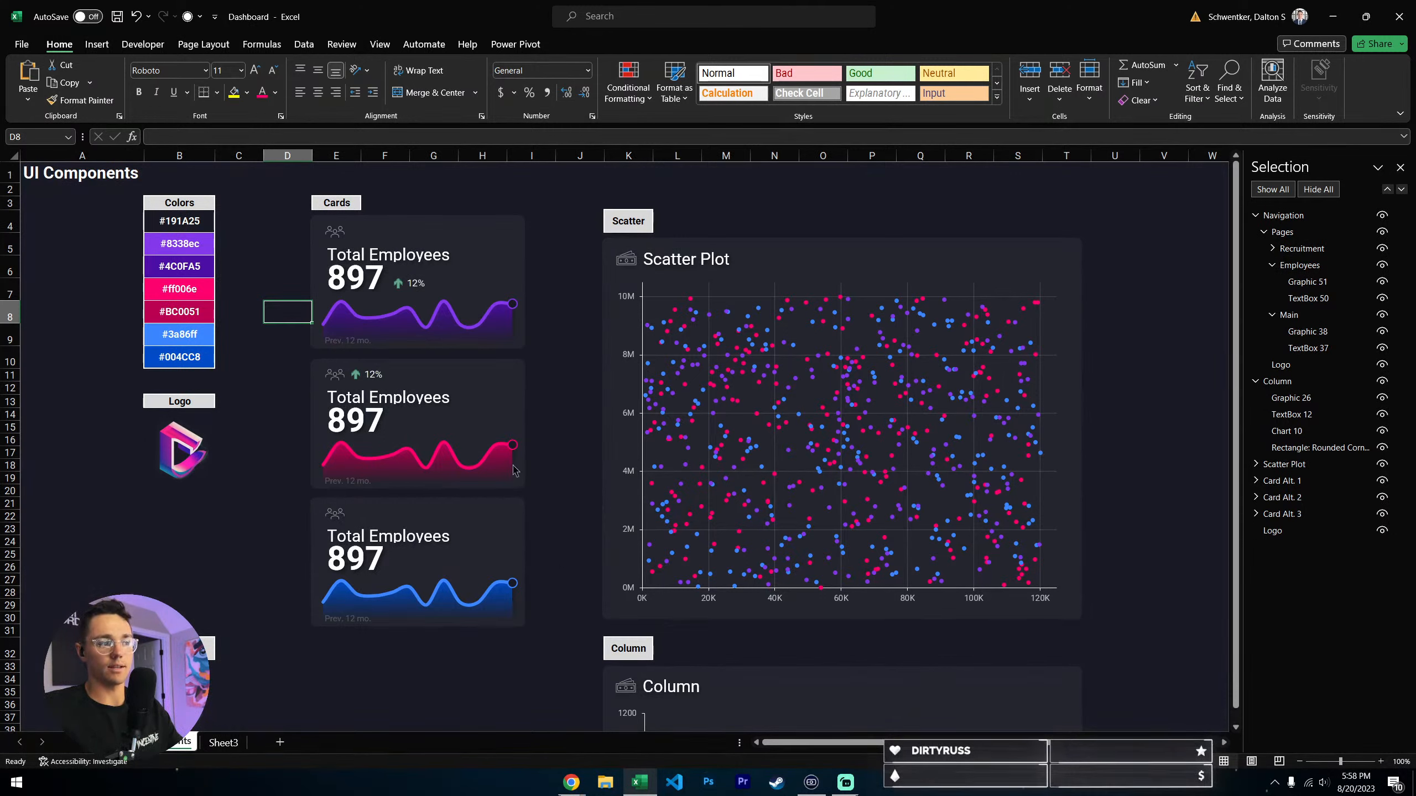
- Try a gradient fill on the area chart series of the pink Total Employees card, and undo it
{"action": "left_click", "coordinate": [471, 459]}
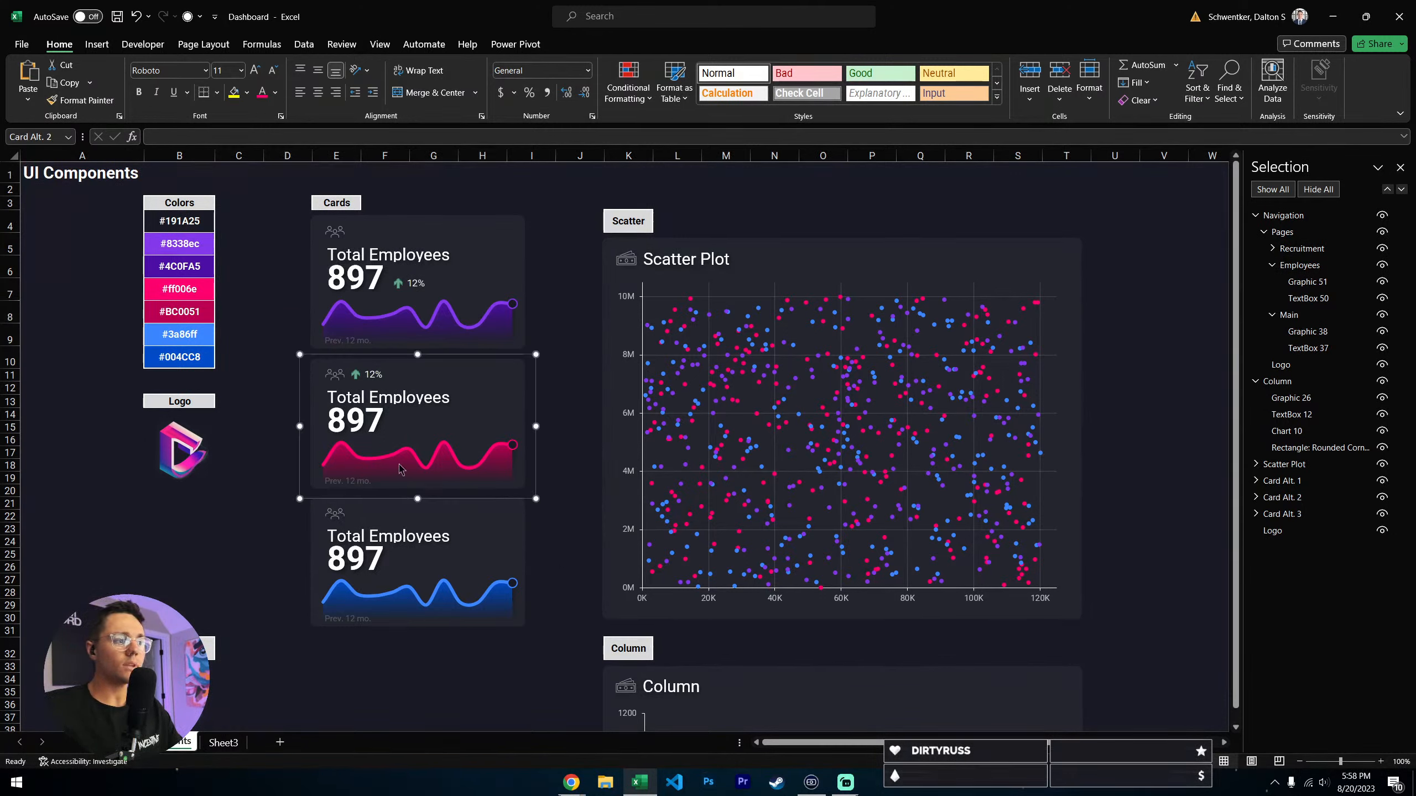
{"action": "left_click", "coordinate": [405, 473]}
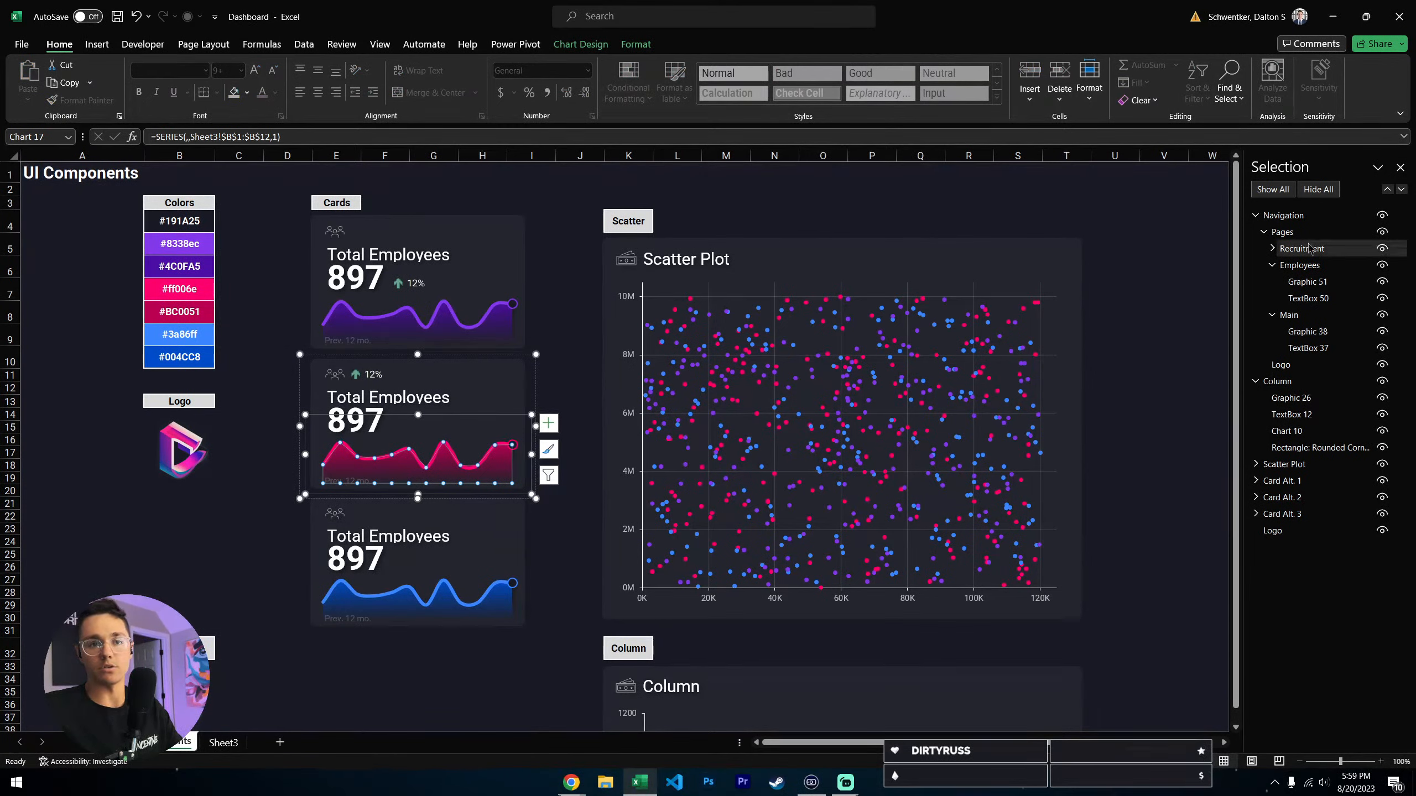
{"action": "right_click", "coordinate": [371, 475]}
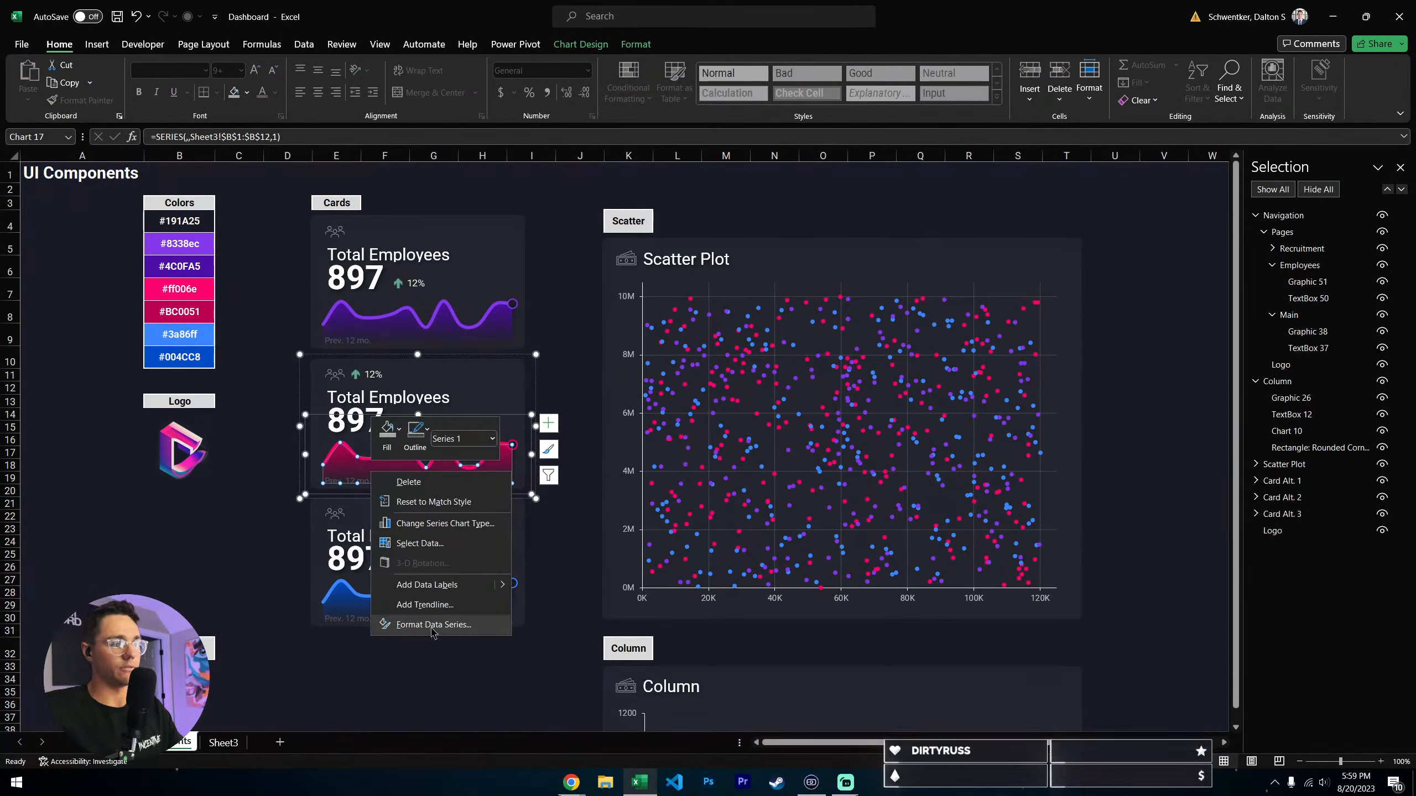
{"action": "left_click", "coordinate": [440, 633]}
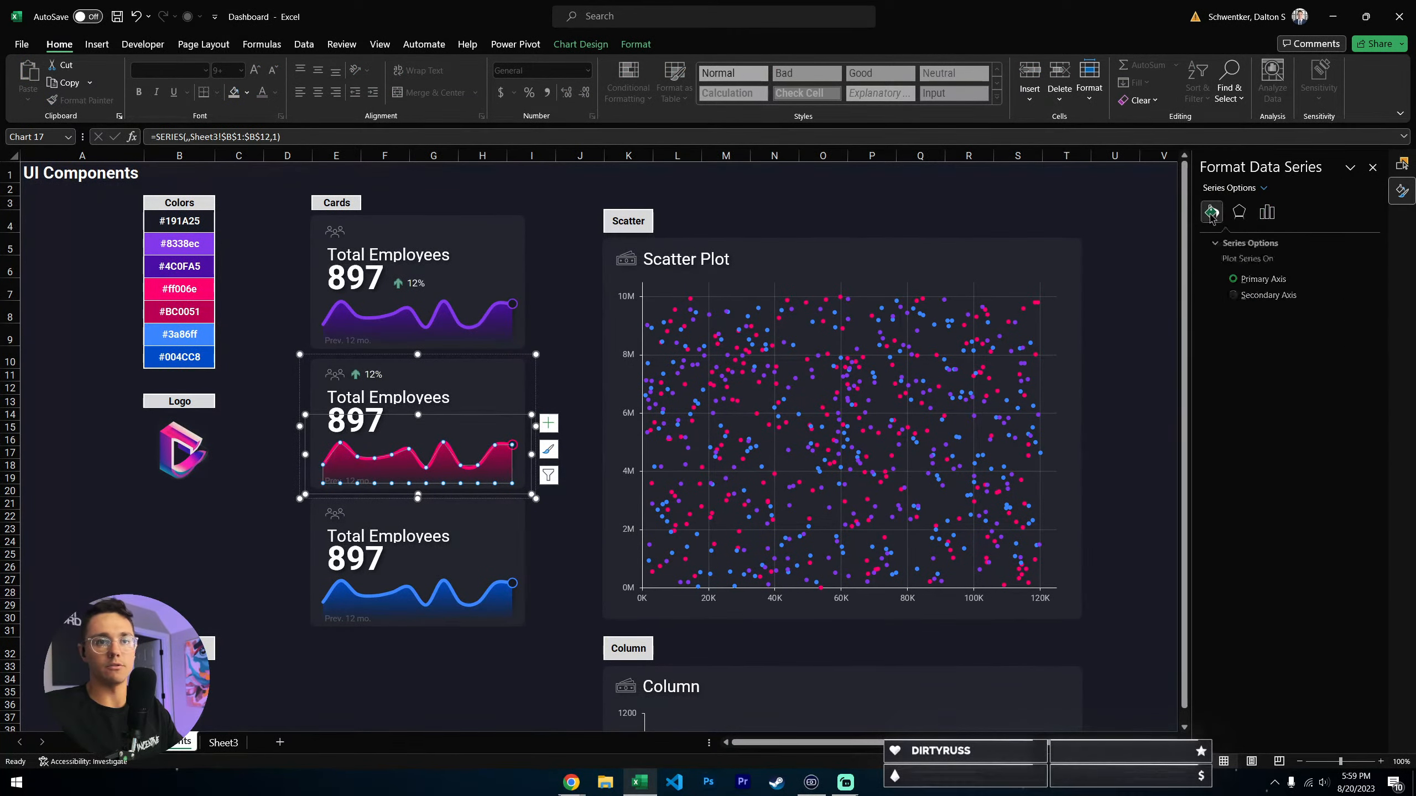
{"action": "left_click", "coordinate": [1211, 211]}
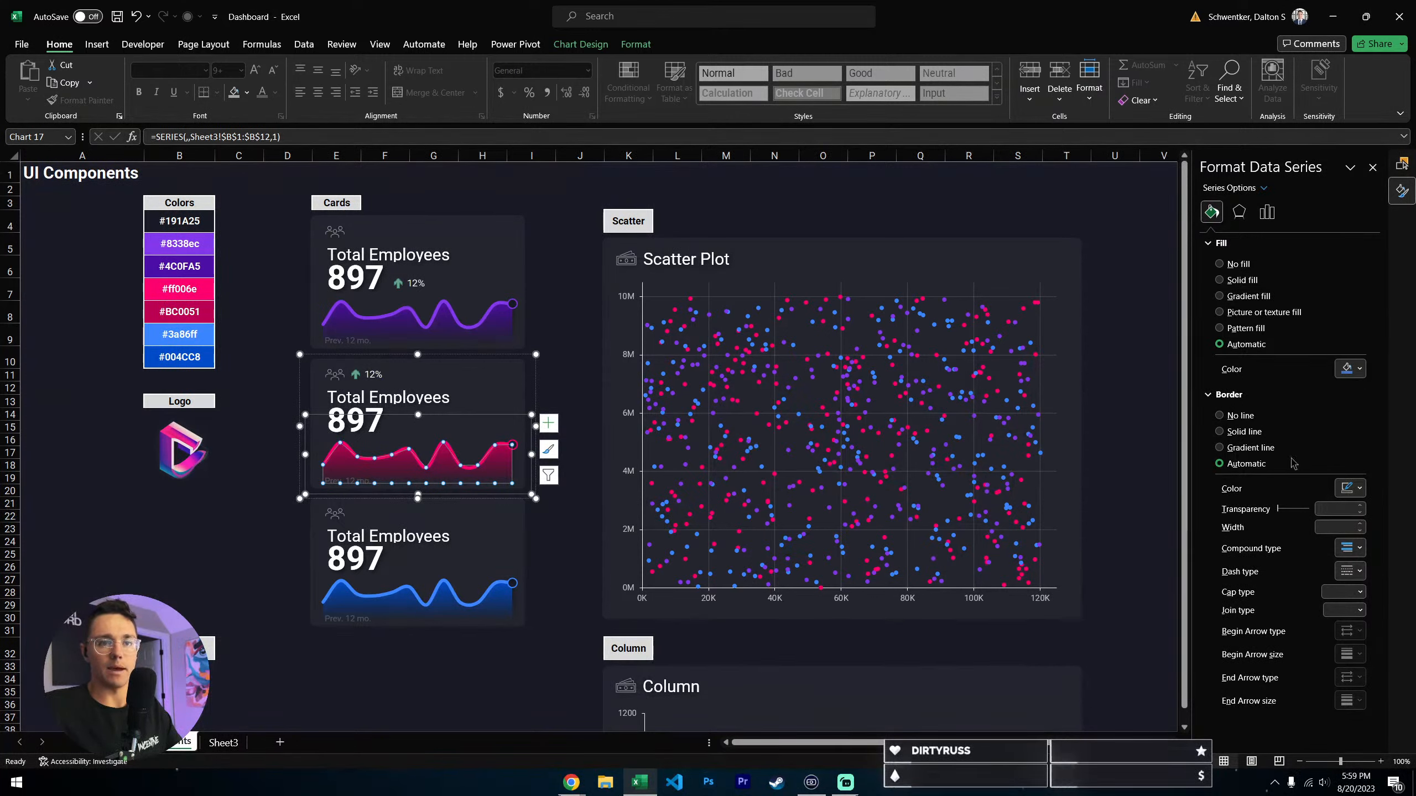
{"action": "left_click", "coordinate": [1256, 297]}
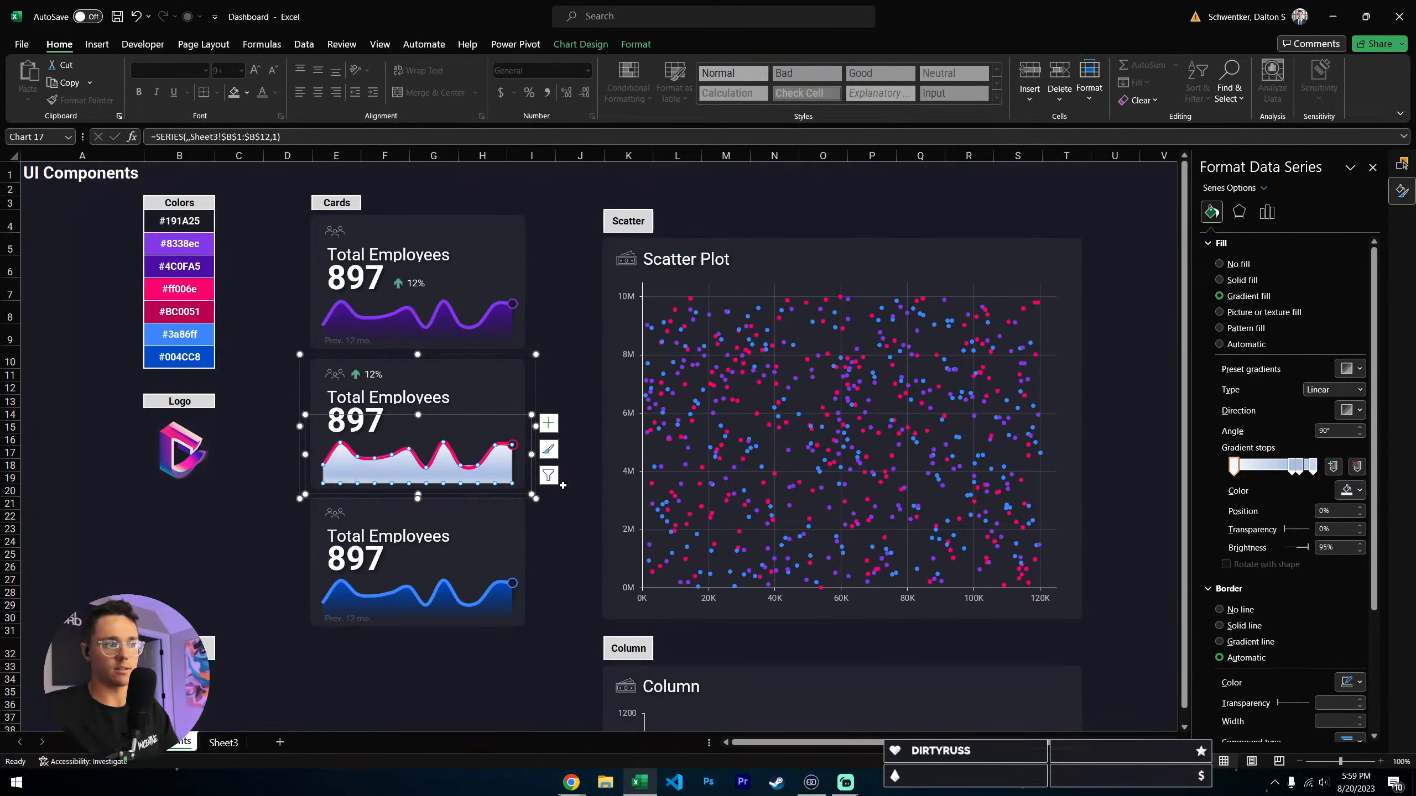
{"action": "key", "text": "ctrl+z"}
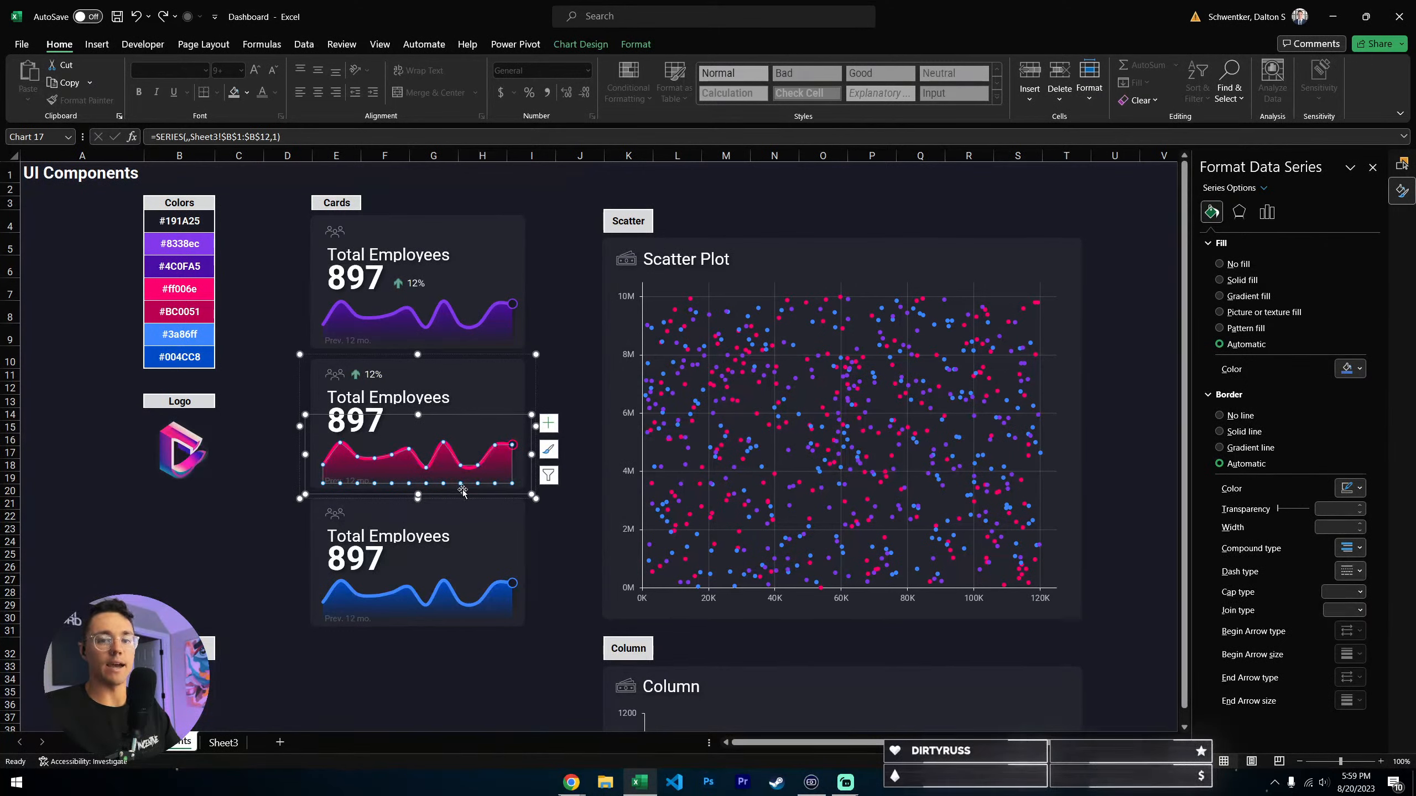
{"action": "left_click", "coordinate": [555, 551]}
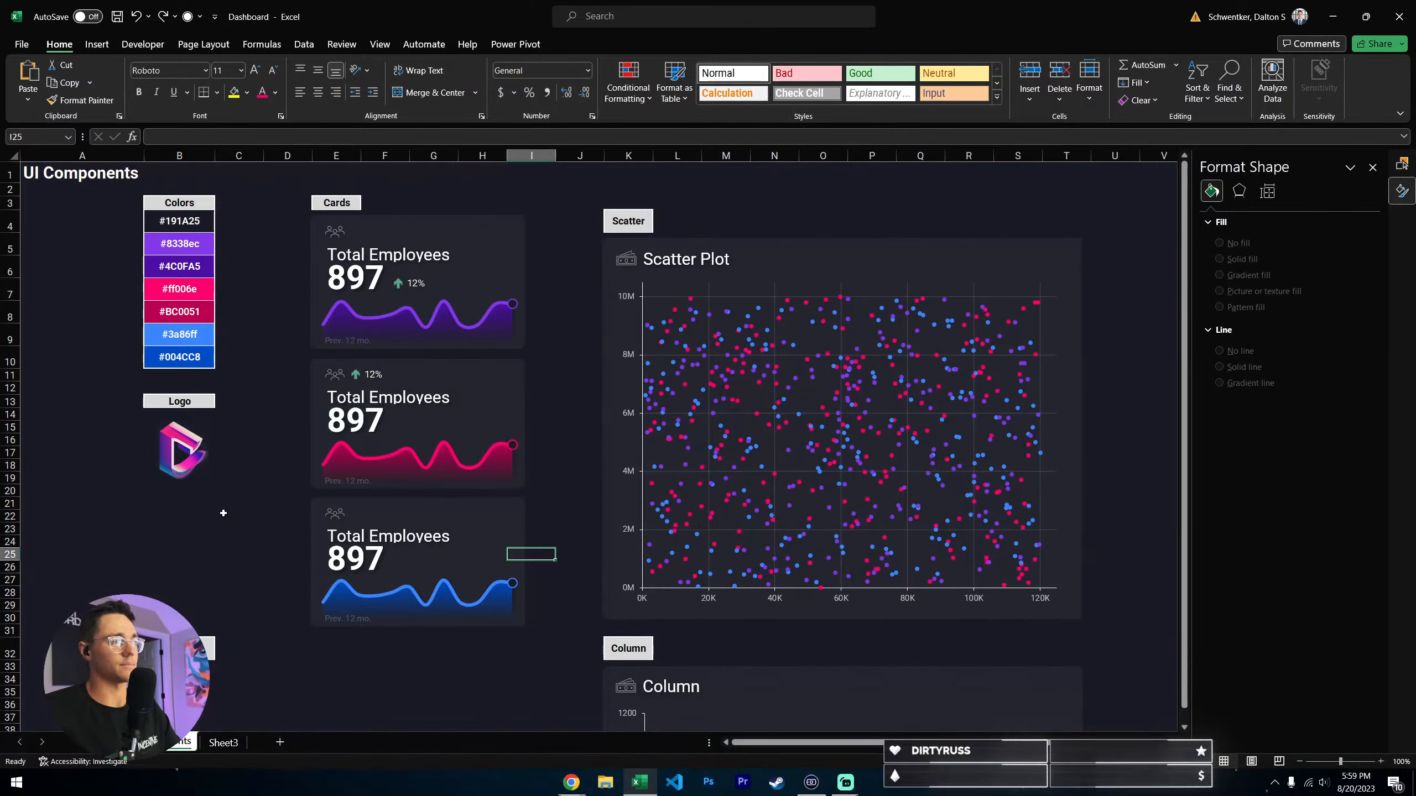
- Review the hex codes in the UI Components color list alongside the trending palettes on Coolors
{"action": "left_click", "coordinate": [245, 217]}
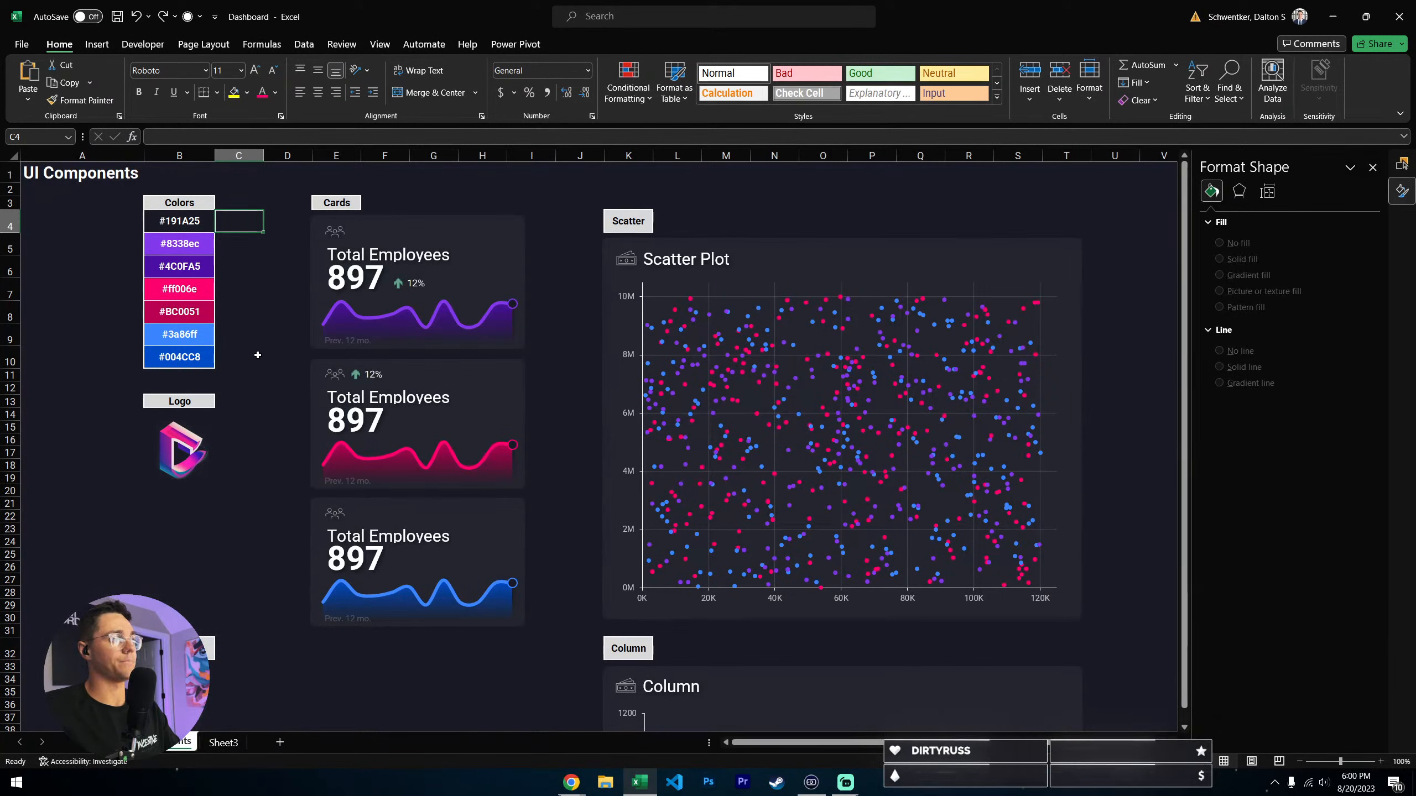
{"action": "left_click_drag", "start_coordinate": [171, 221], "coordinate": [180, 359]}
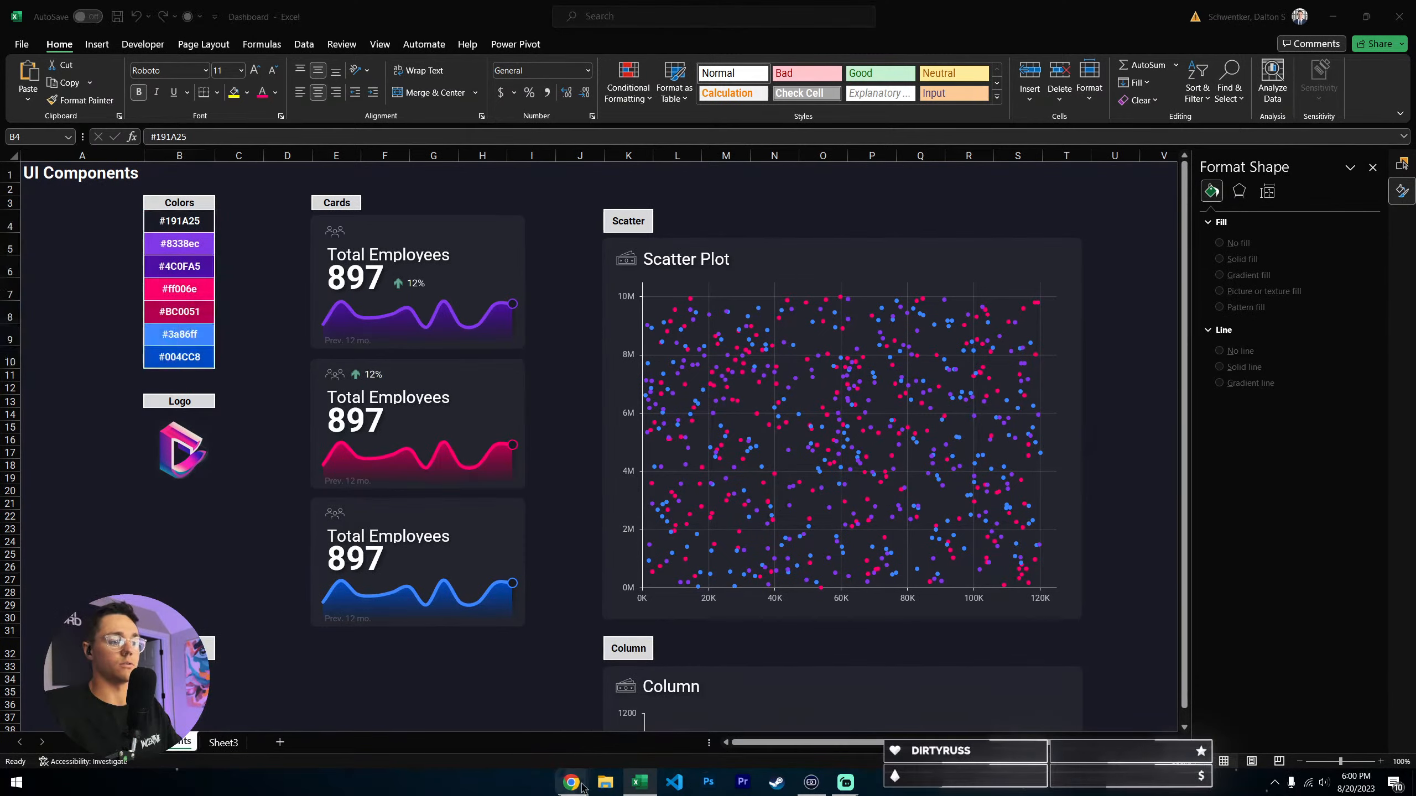
{"action": "left_click", "coordinate": [647, 725]}
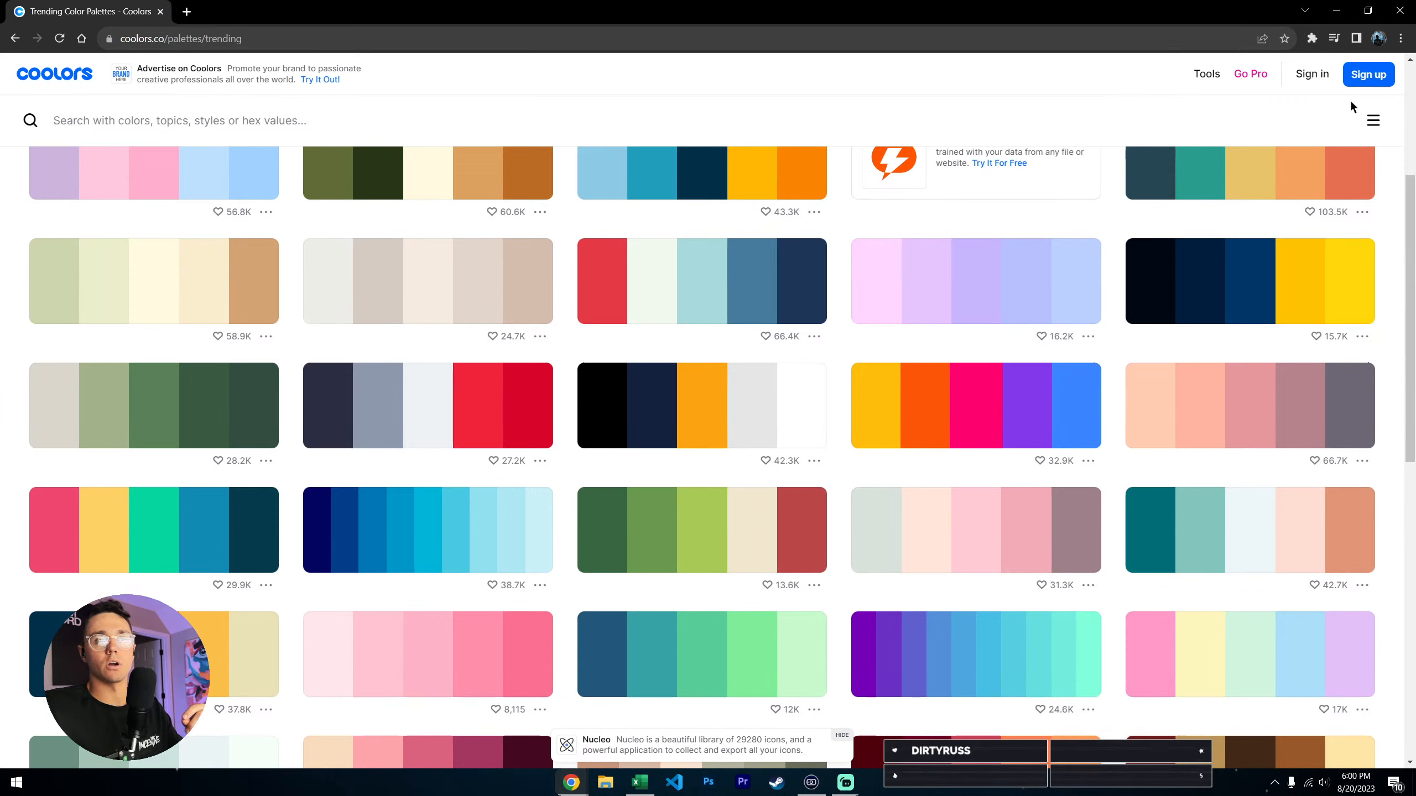
{"action": "left_click", "coordinate": [1352, 11]}
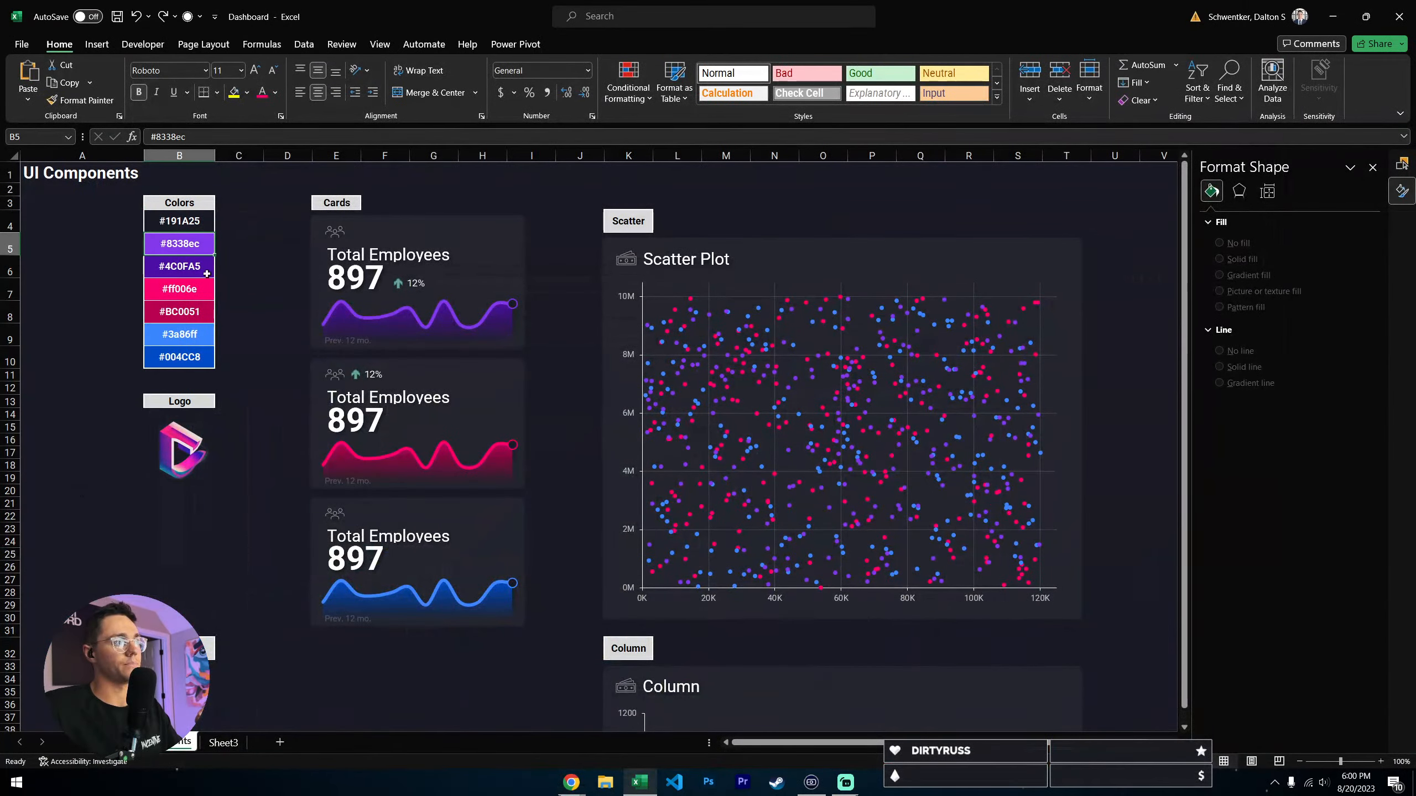
{"action": "left_click", "coordinate": [186, 262]}
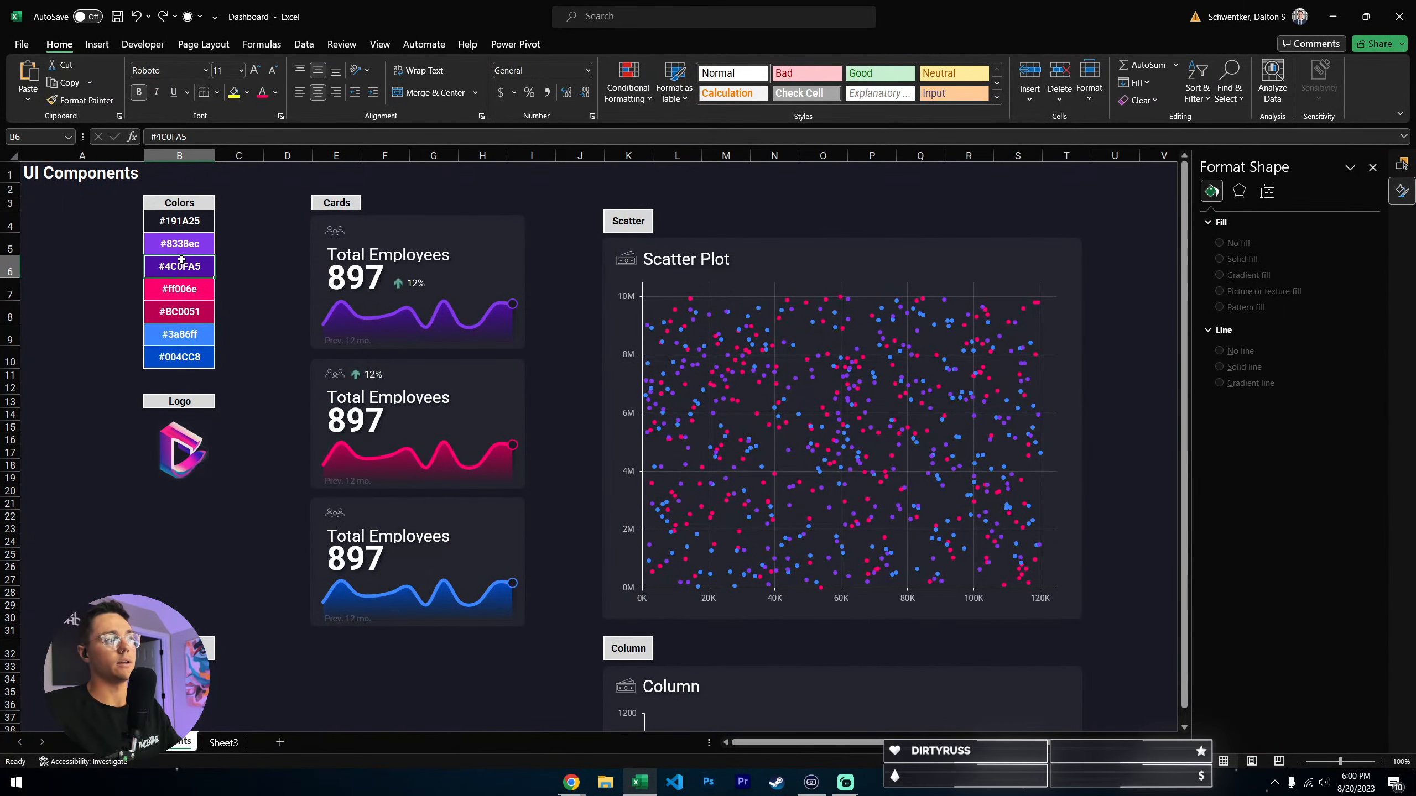
- Check the custom fill color of the #8338ec swatch in the Colors list
{"action": "left_click", "coordinate": [187, 242]}
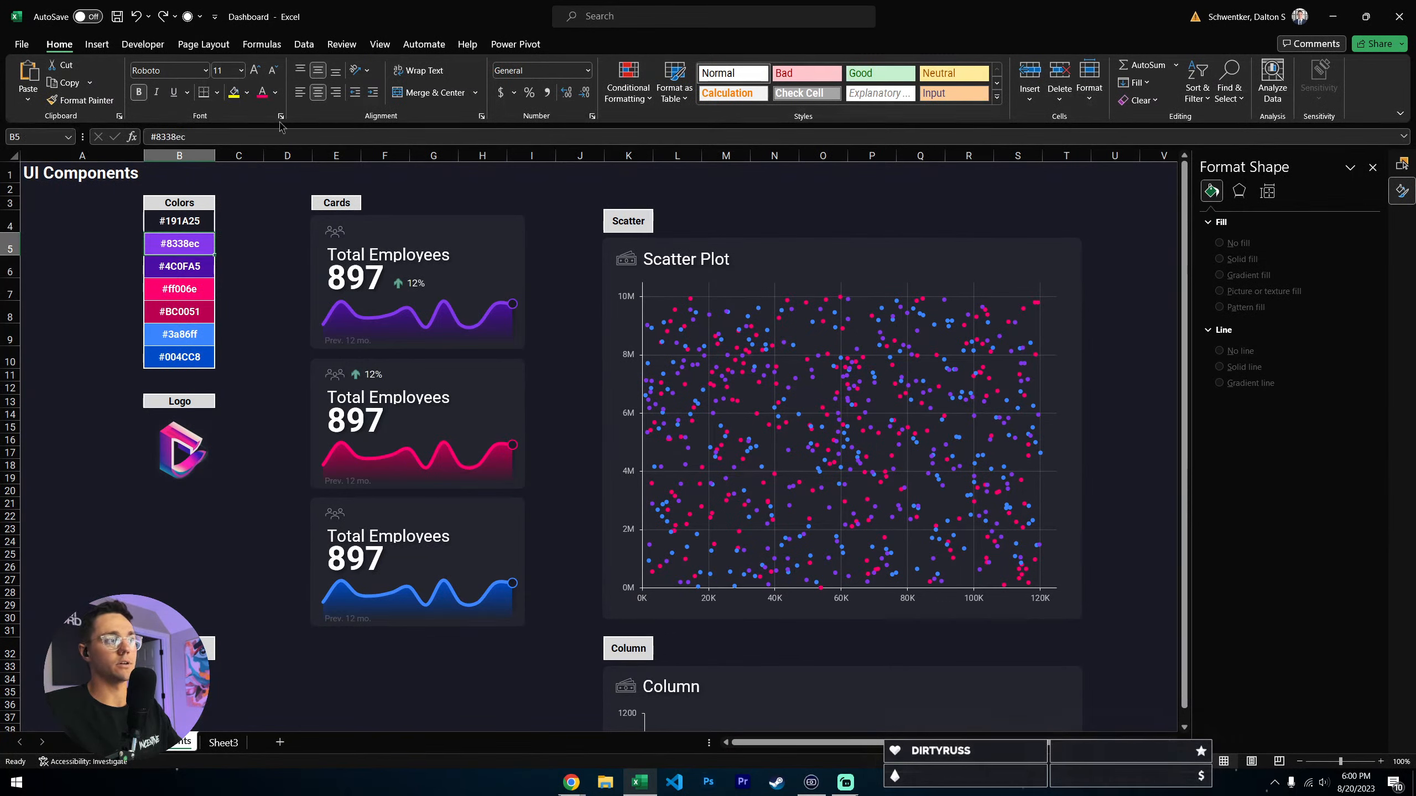
{"action": "left_click", "coordinate": [248, 93]}
{"action": "left_click", "coordinate": [271, 314]}
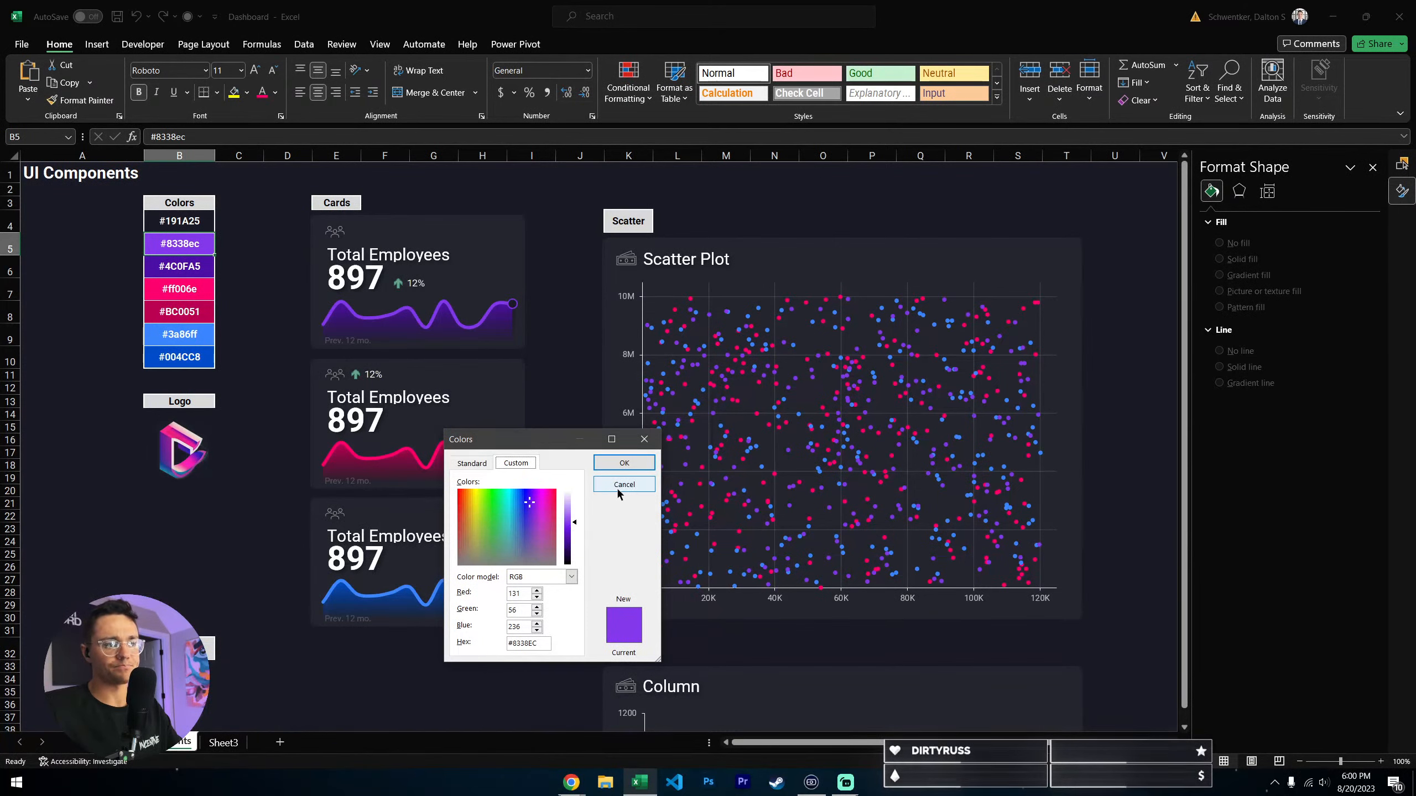
{"action": "left_click", "coordinate": [624, 463]}
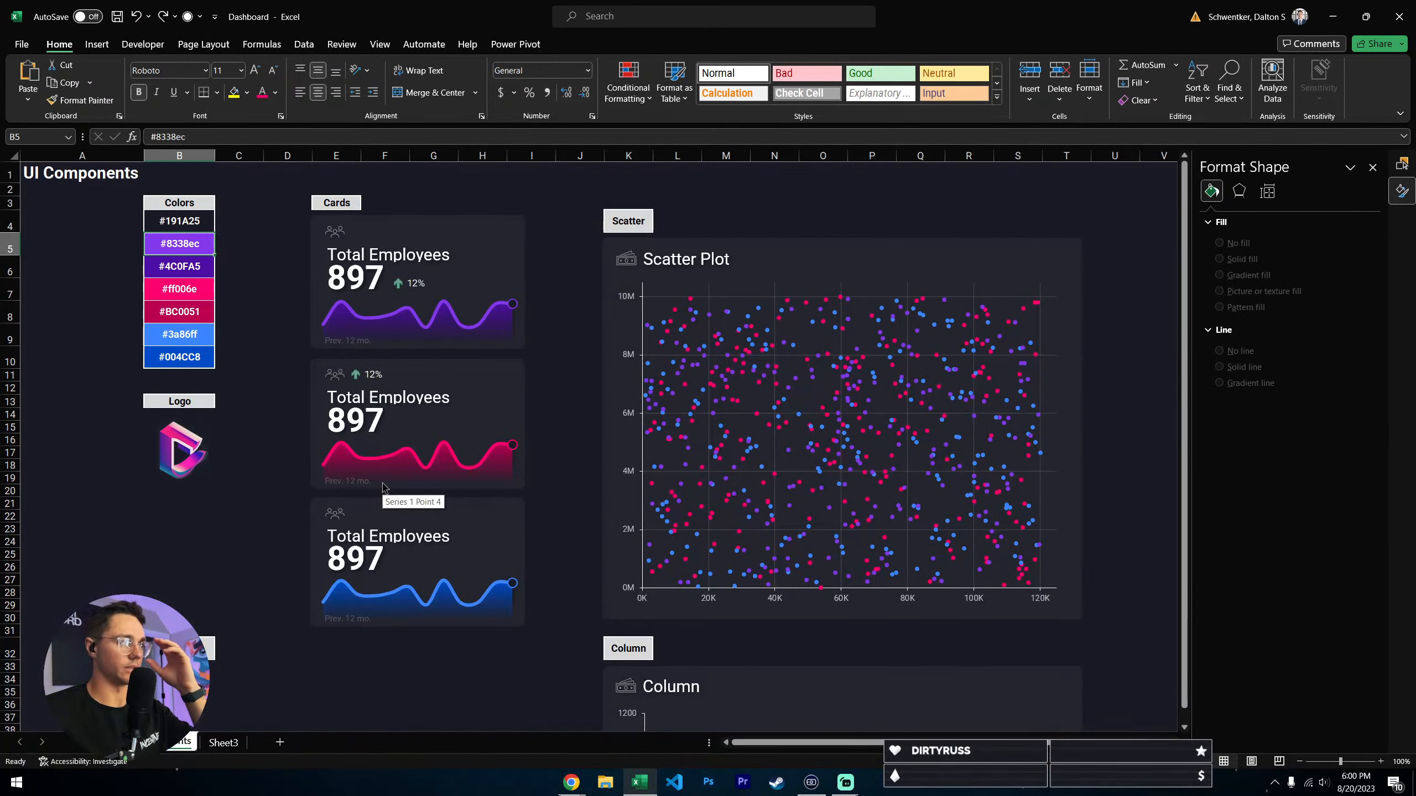
{"action": "left_click_drag", "start_coordinate": [177, 246], "coordinate": [189, 311]}
{"action": "left_click", "coordinate": [117, 360]}
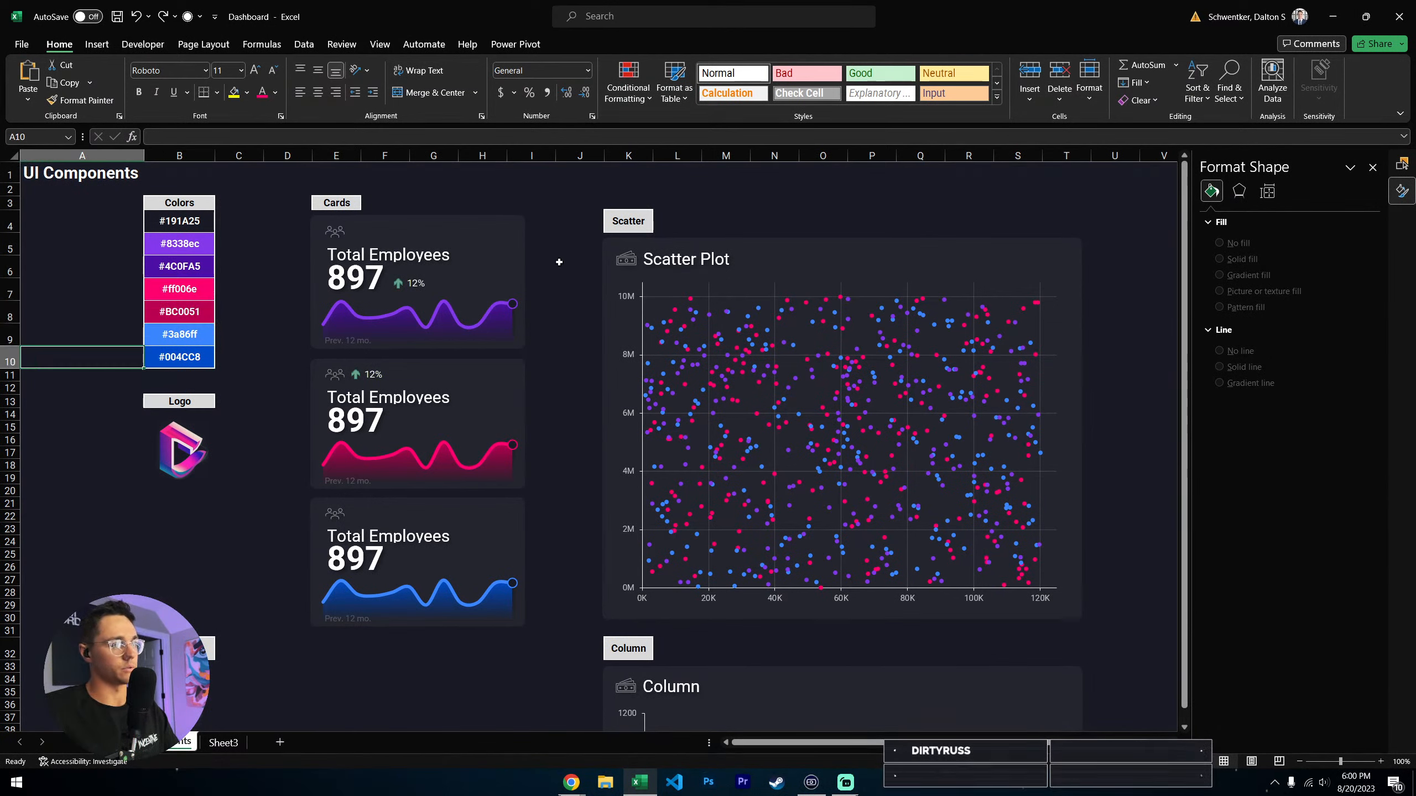
{"action": "left_click", "coordinate": [217, 539]}
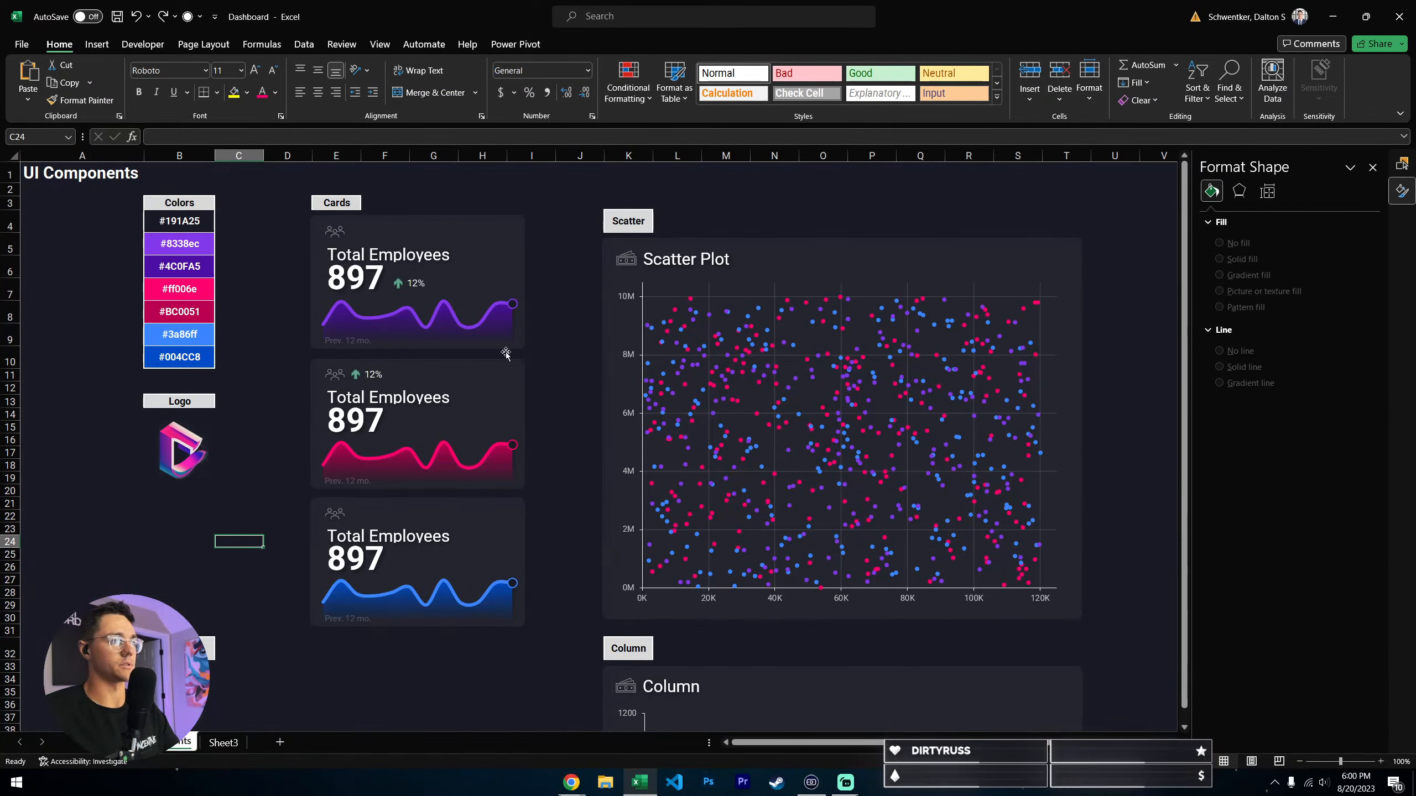
{"action": "left_click", "coordinate": [567, 185]}
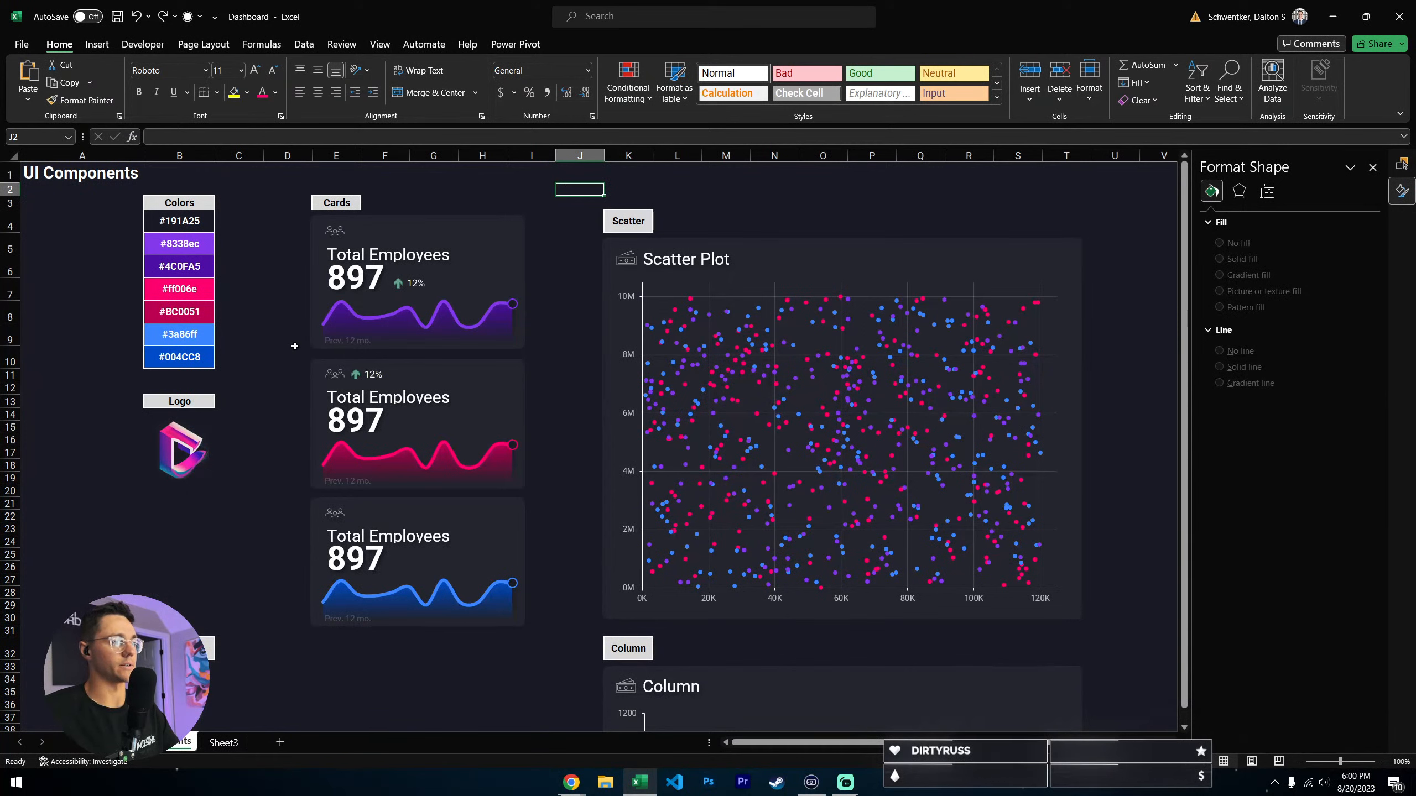
{"action": "left_click", "coordinate": [289, 389]}
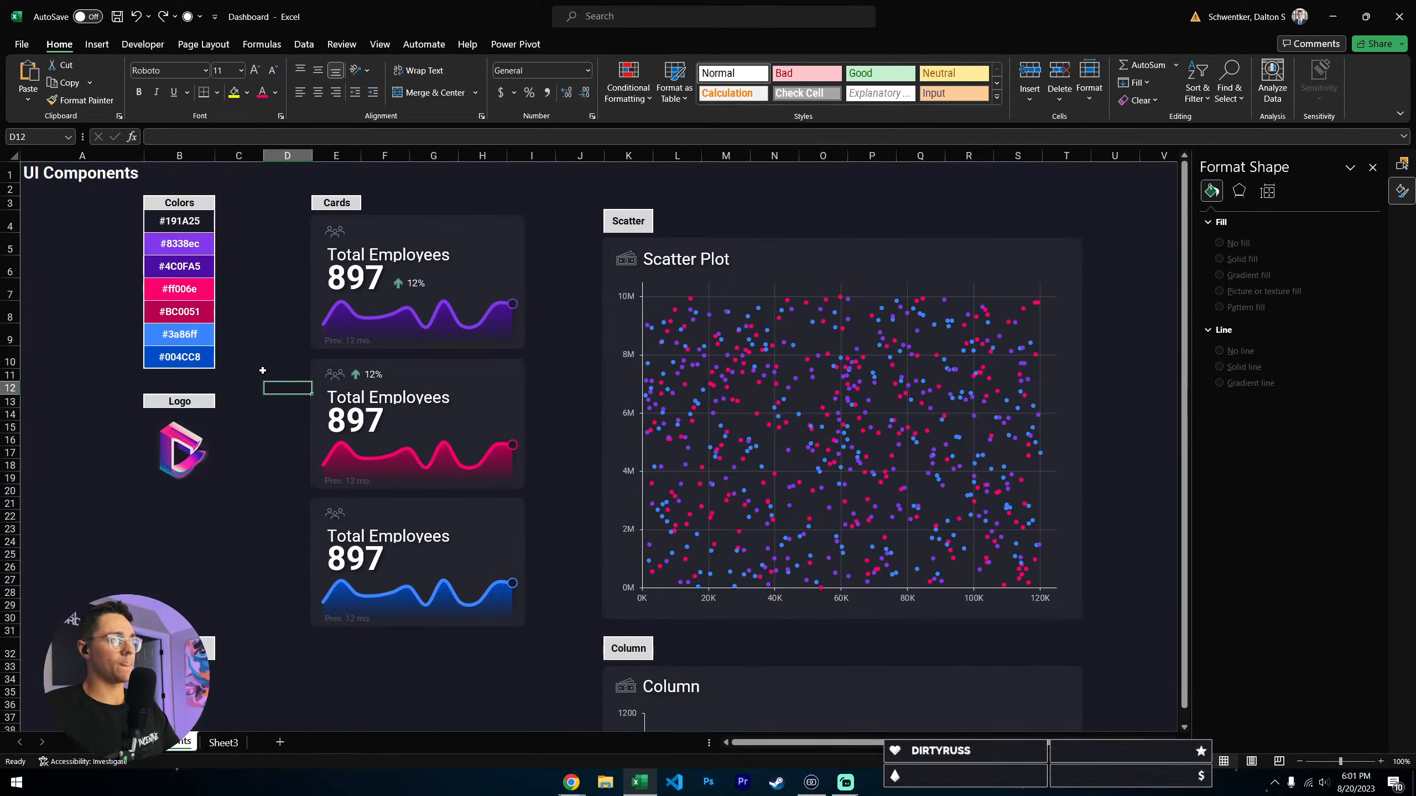
{"action": "left_click_drag", "start_coordinate": [179, 202], "coordinate": [188, 354]}
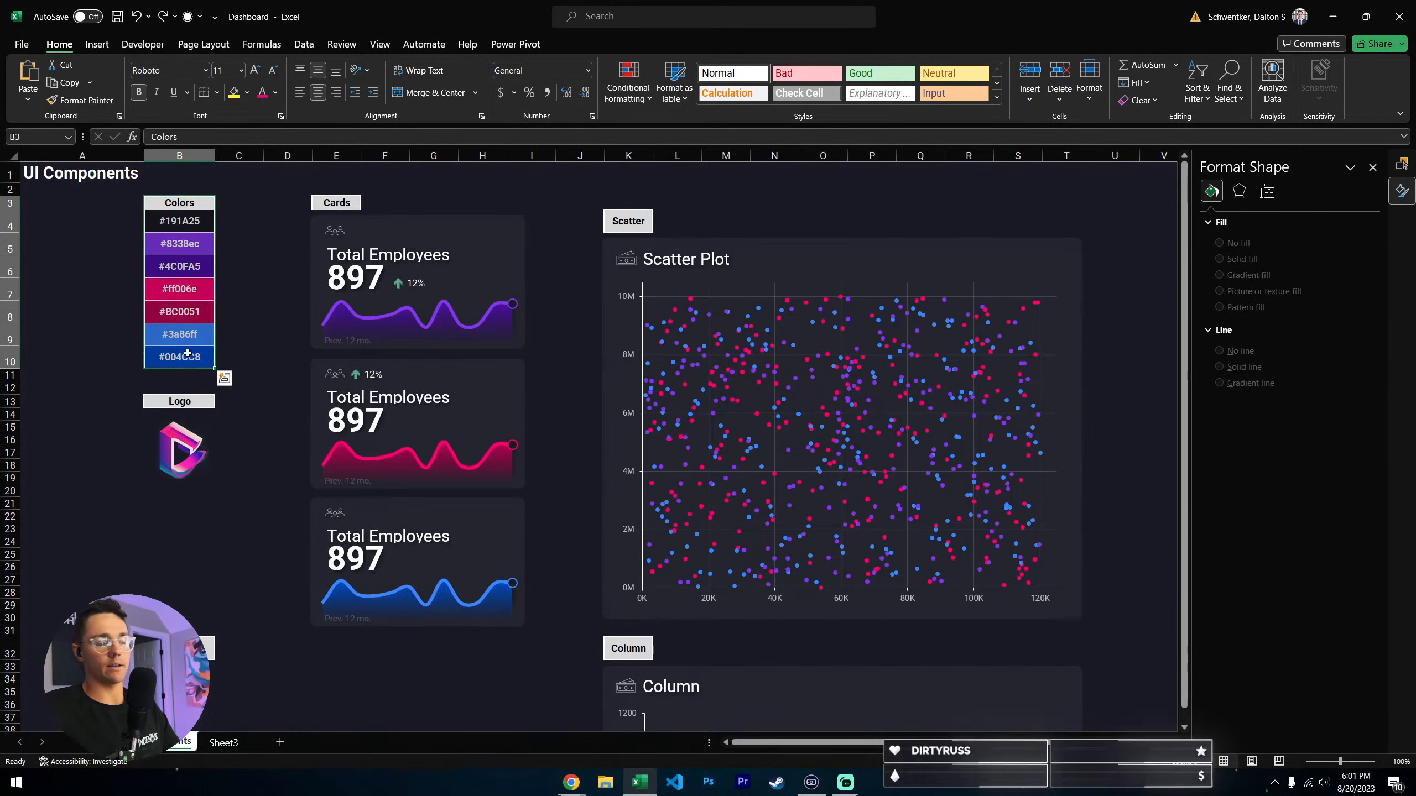
{"action": "key", "text": "Down"}
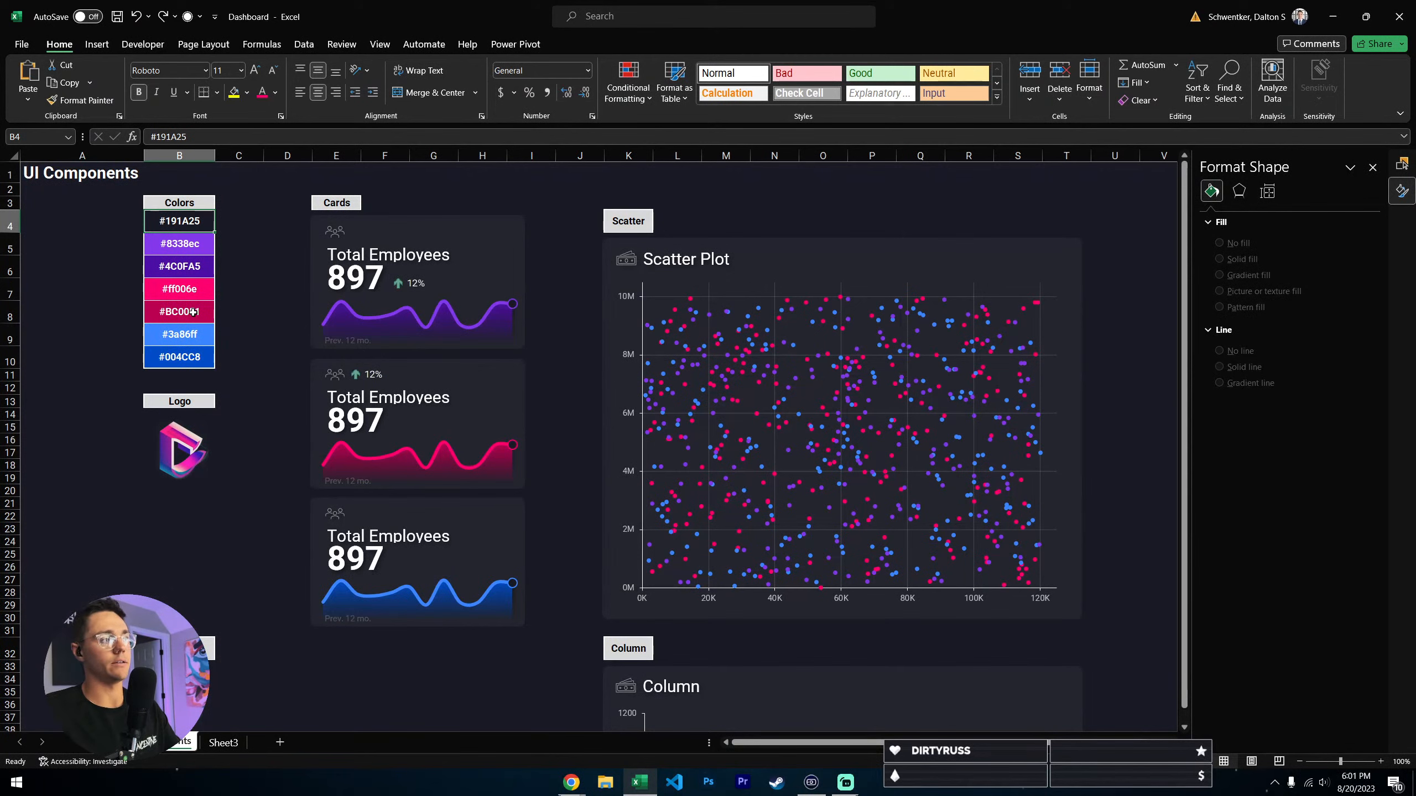
- Copy the hex code #8338ec from the Colors list, try it as the custom fill of cell C4, and undo the fill
{"action": "left_click", "coordinate": [180, 244]}
{"action": "double_click", "coordinate": [180, 244]}
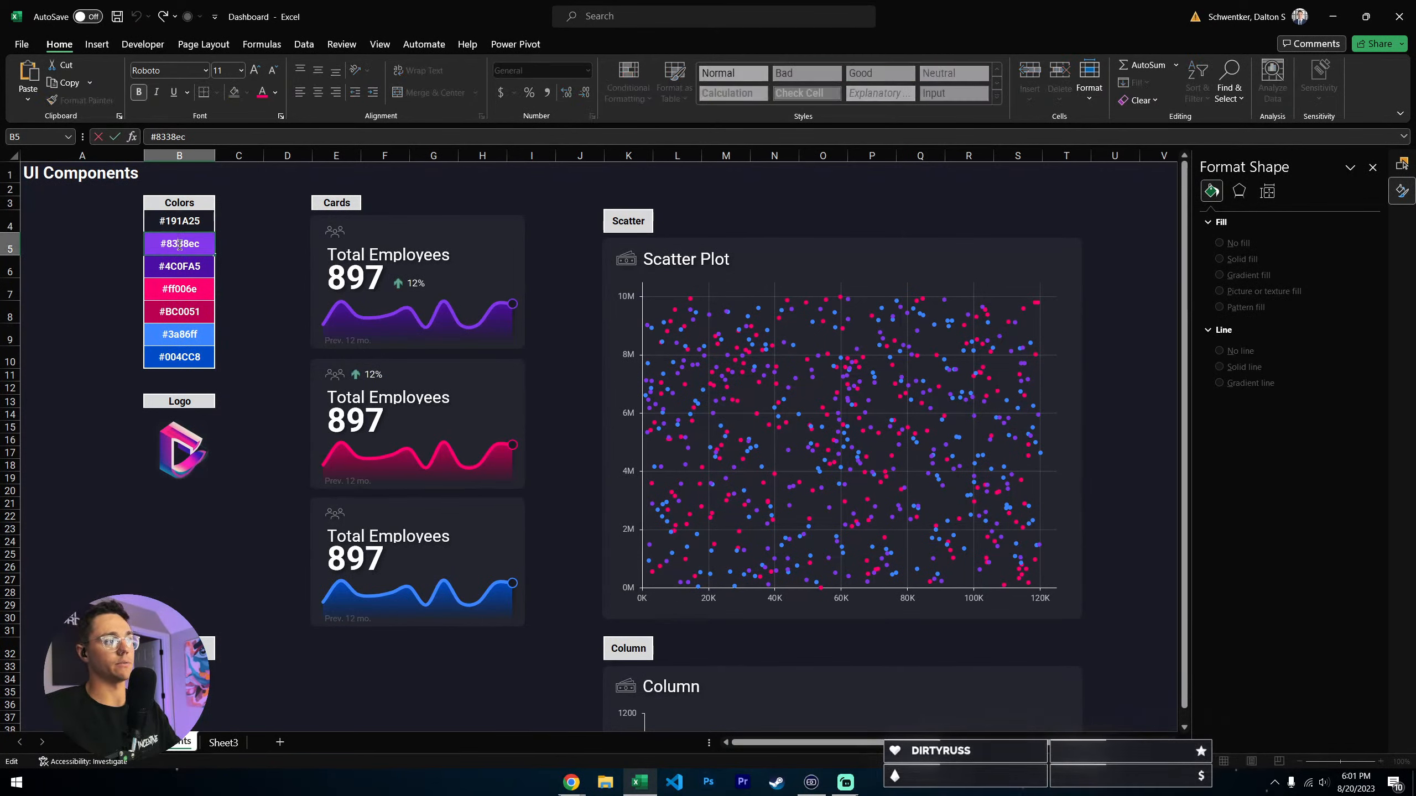
{"action": "double_click", "coordinate": [180, 244]}
{"action": "key", "text": "ctrl+c"}
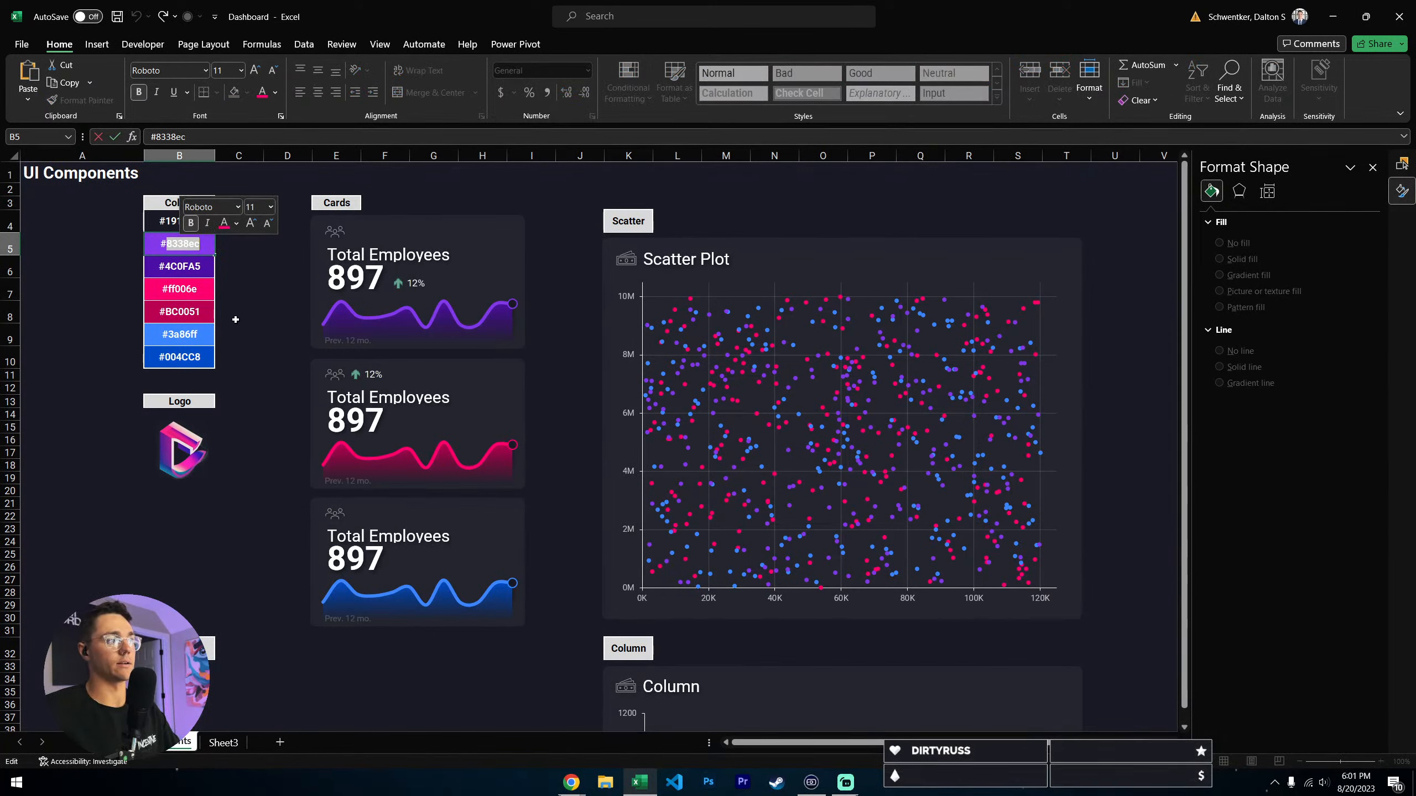
{"action": "left_click", "coordinate": [251, 221]}
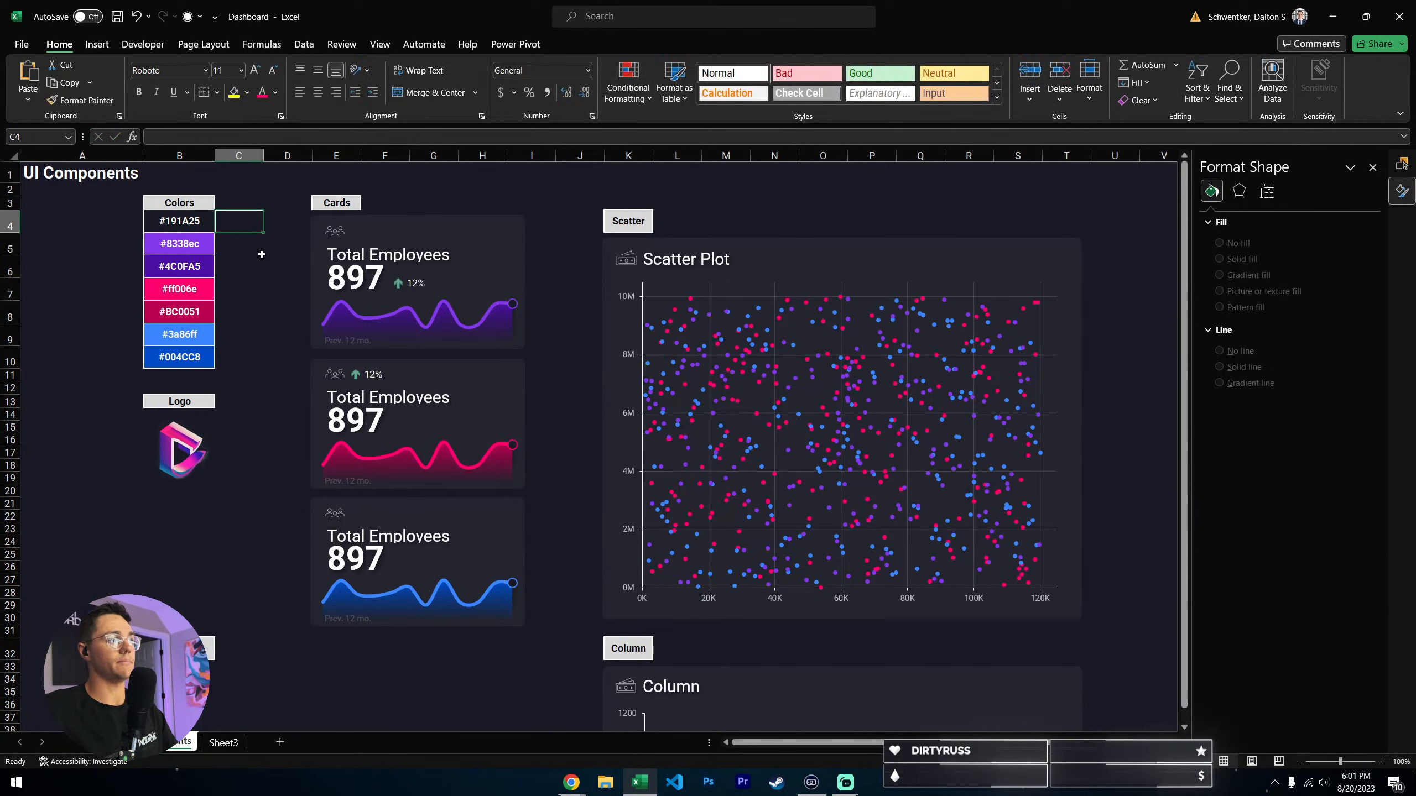
{"action": "left_click", "coordinate": [247, 93]}
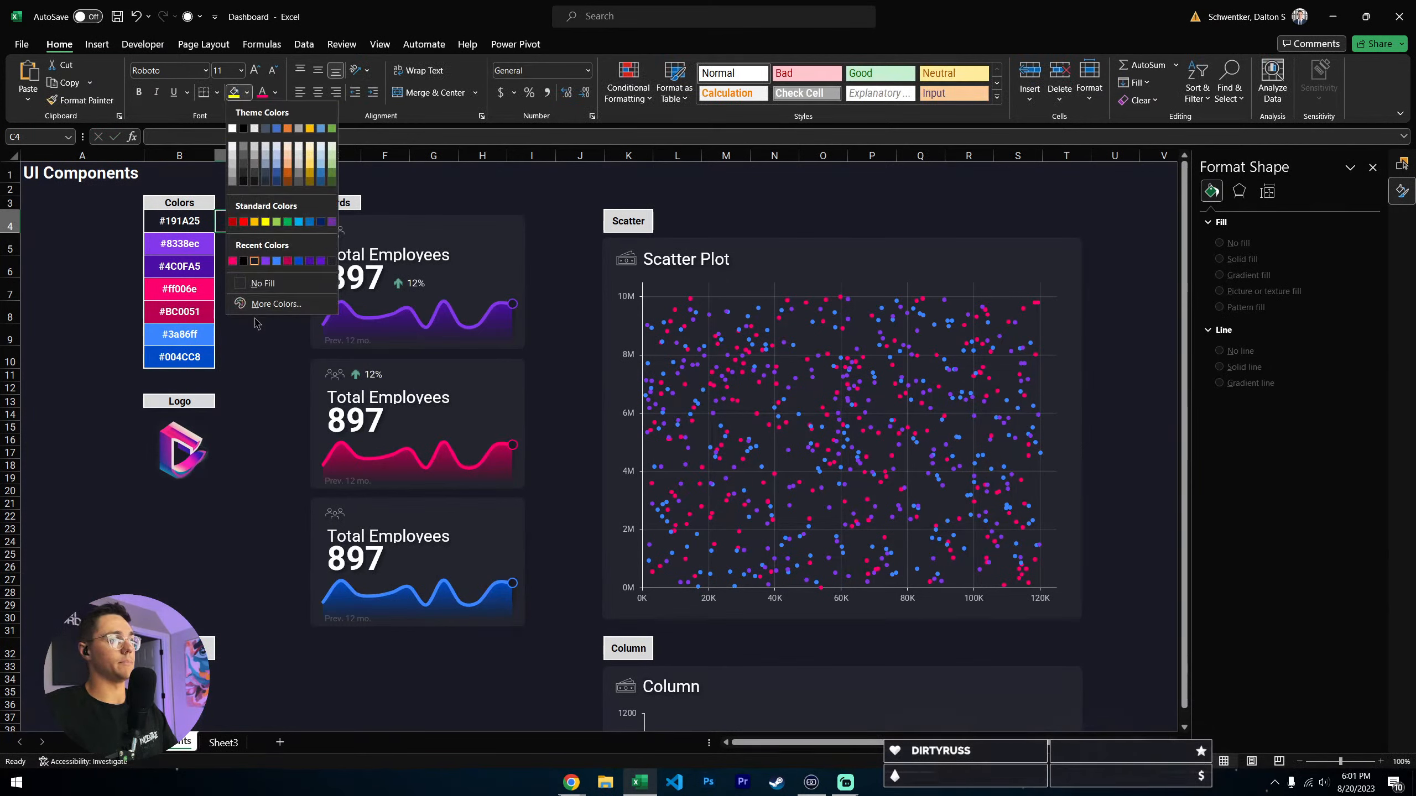
{"action": "left_click", "coordinate": [274, 305]}
{"action": "double_click", "coordinate": [524, 640]}
{"action": "key", "text": "ctrl+v"}
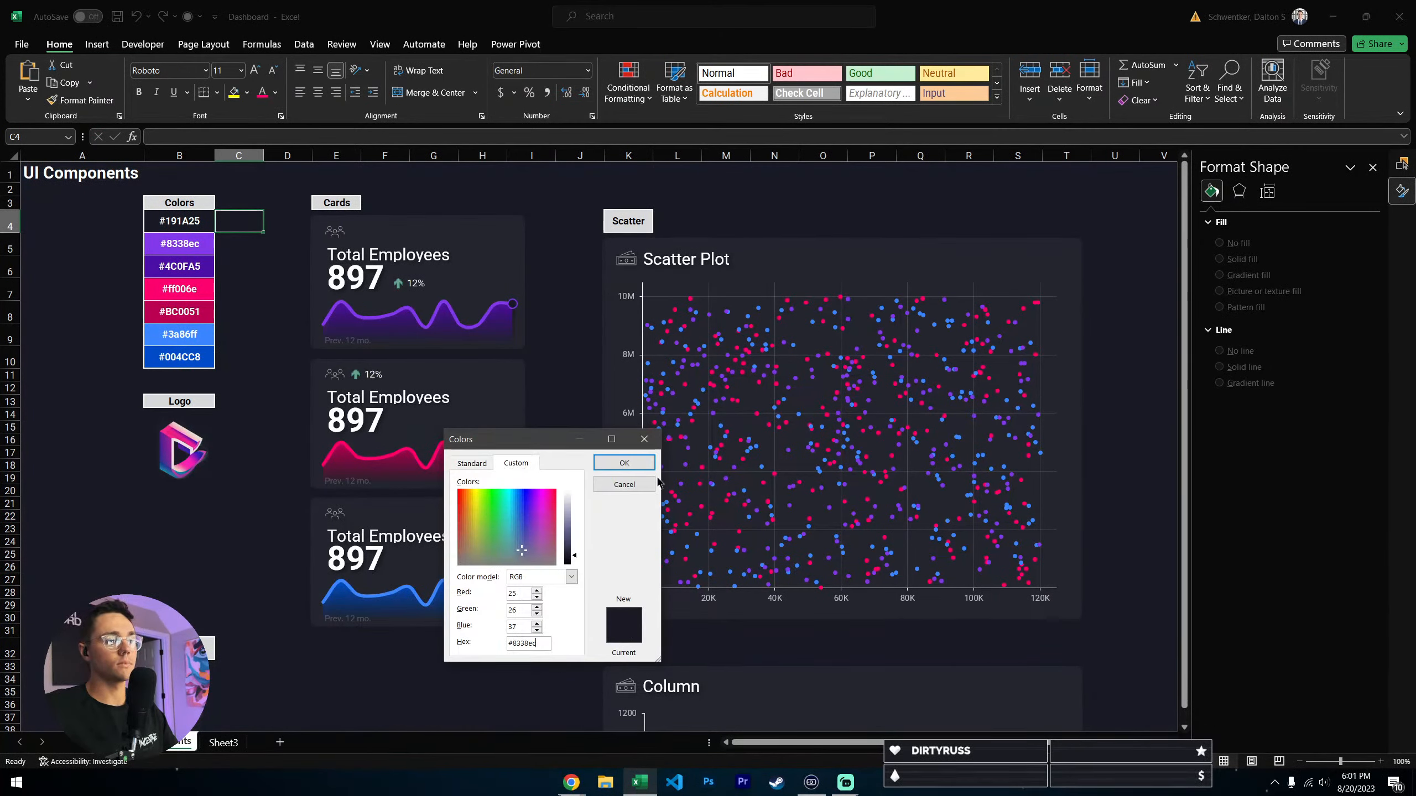
{"action": "left_click", "coordinate": [628, 468]}
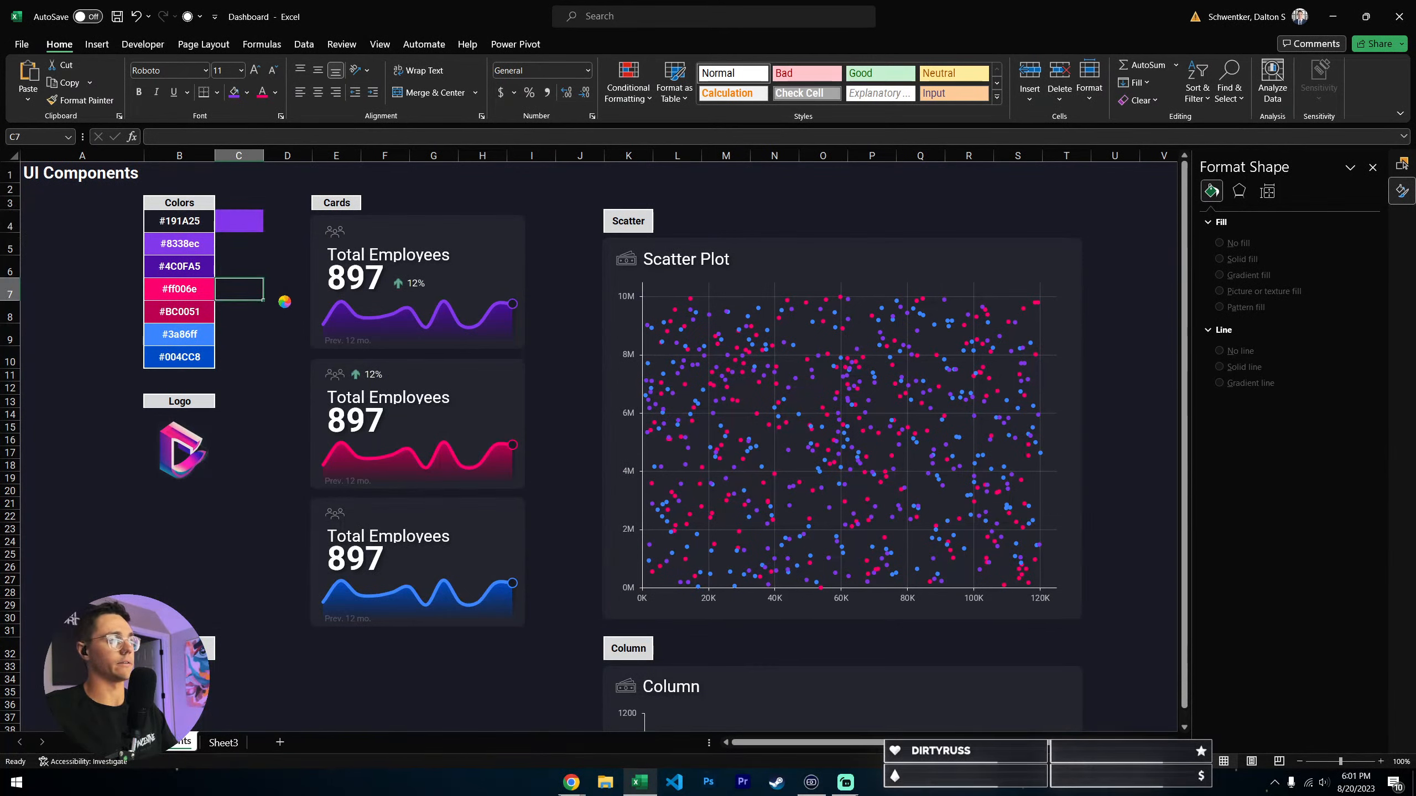
{"action": "key", "text": "ctrl+z"}
- Look through the custom and recent fill colors available for cell C4 without applying any
{"action": "left_click", "coordinate": [247, 92]}
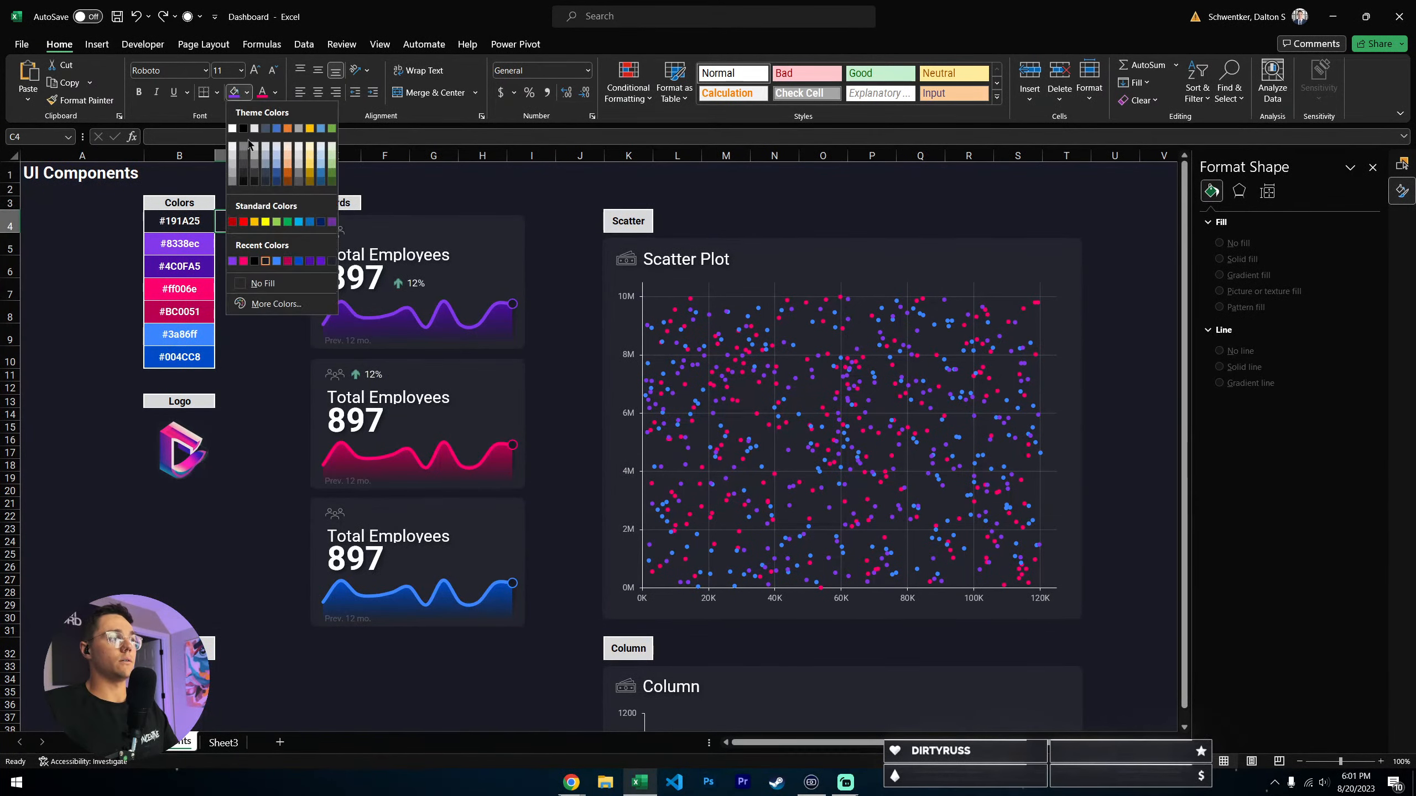
{"action": "left_click", "coordinate": [273, 304]}
{"action": "left_click", "coordinate": [625, 484]}
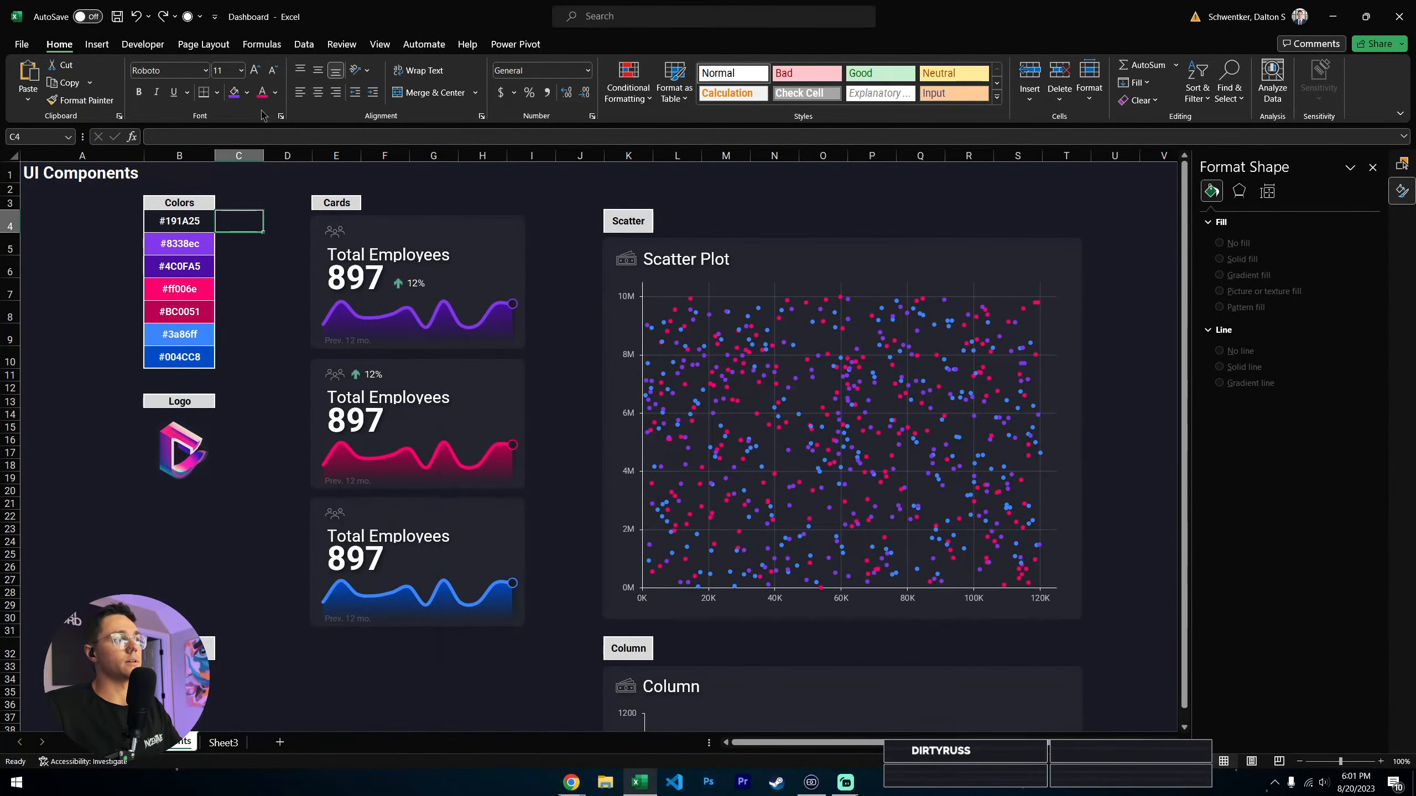
{"action": "left_click", "coordinate": [247, 92]}
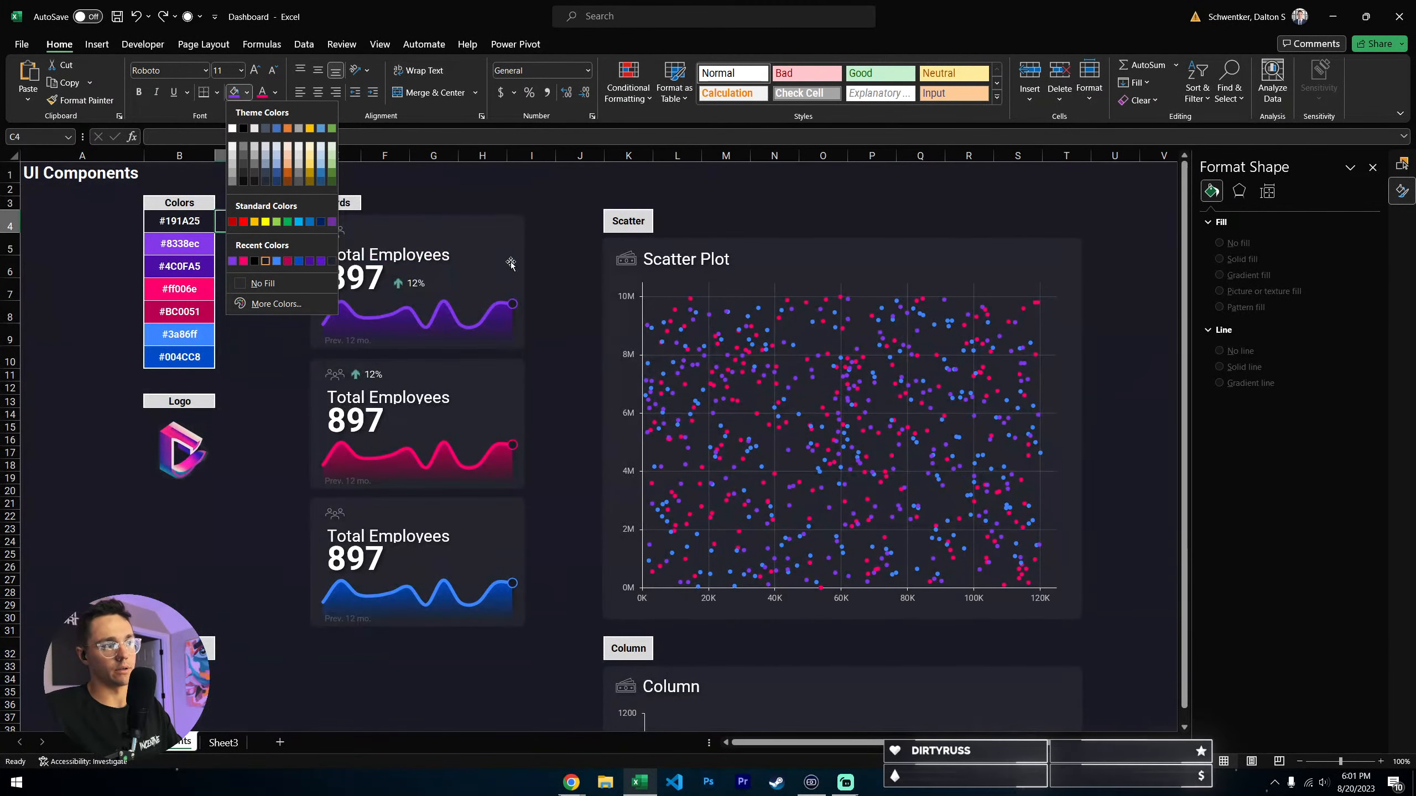
{"action": "left_click", "coordinate": [270, 404]}
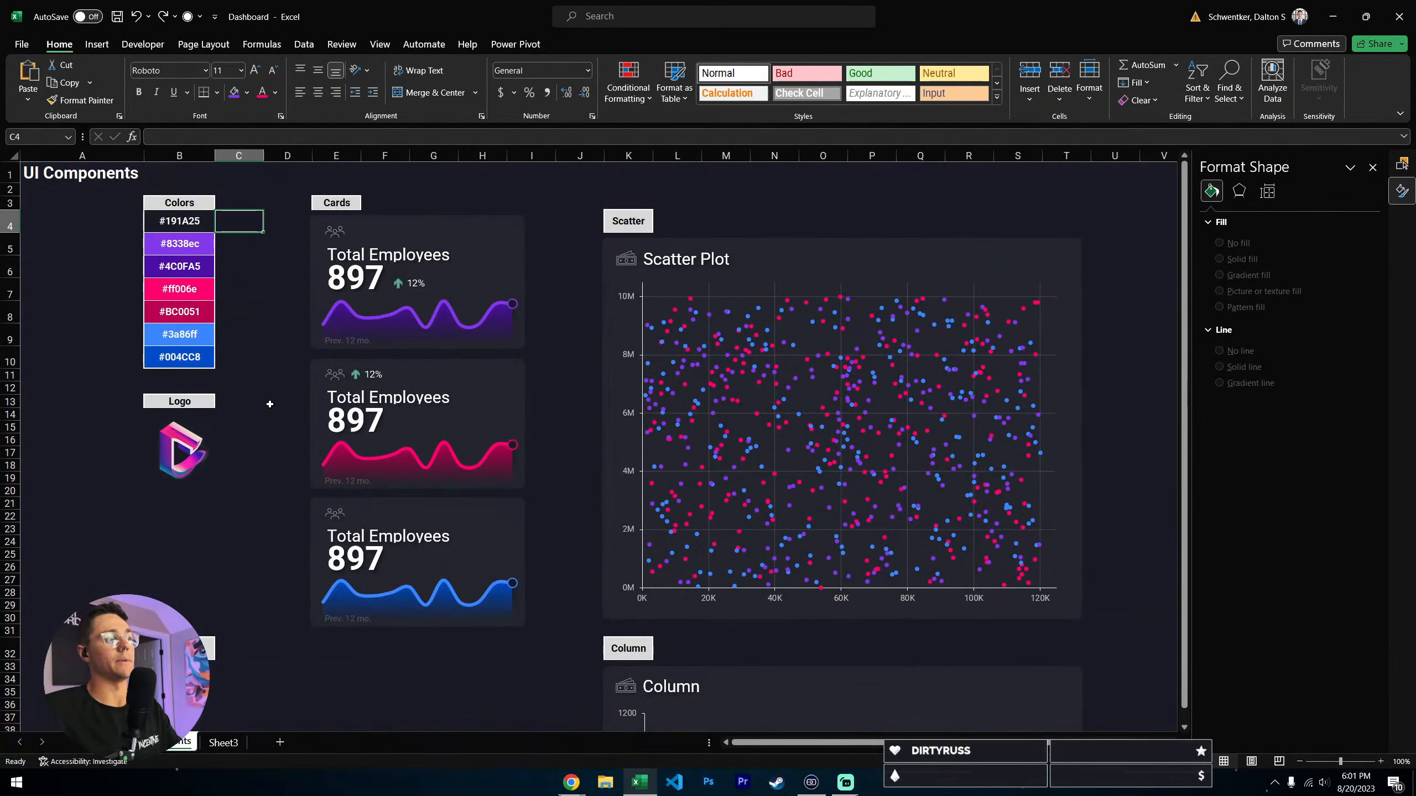
{"action": "left_click", "coordinate": [186, 252]}
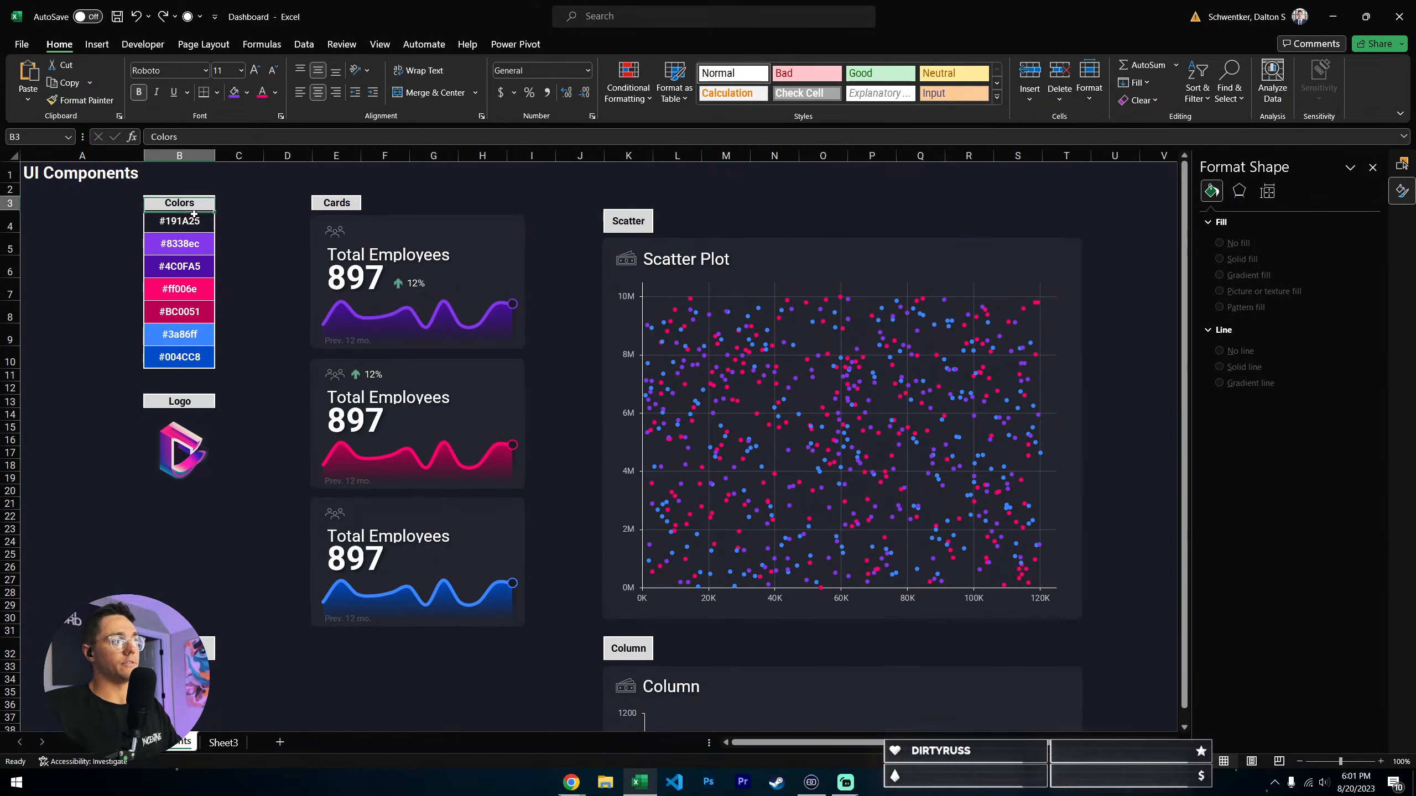
{"action": "left_click_drag", "start_coordinate": [180, 220], "coordinate": [184, 360]}
{"action": "left_click", "coordinate": [236, 307]}
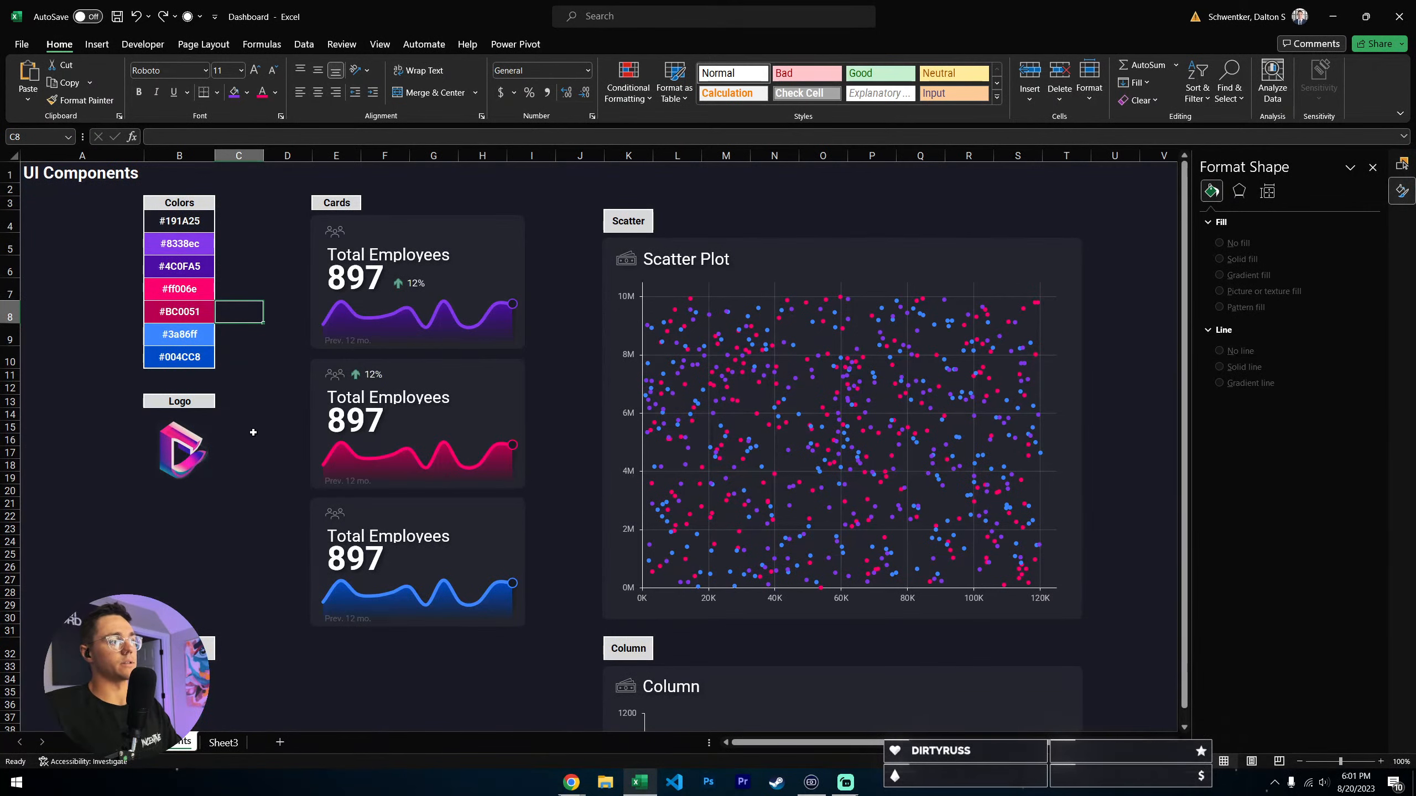
- Compare the Logo section with the Flashout Admin Dashboard design on Dribbble in Chrome, and return to Excel
{"action": "left_click", "coordinate": [184, 402]}
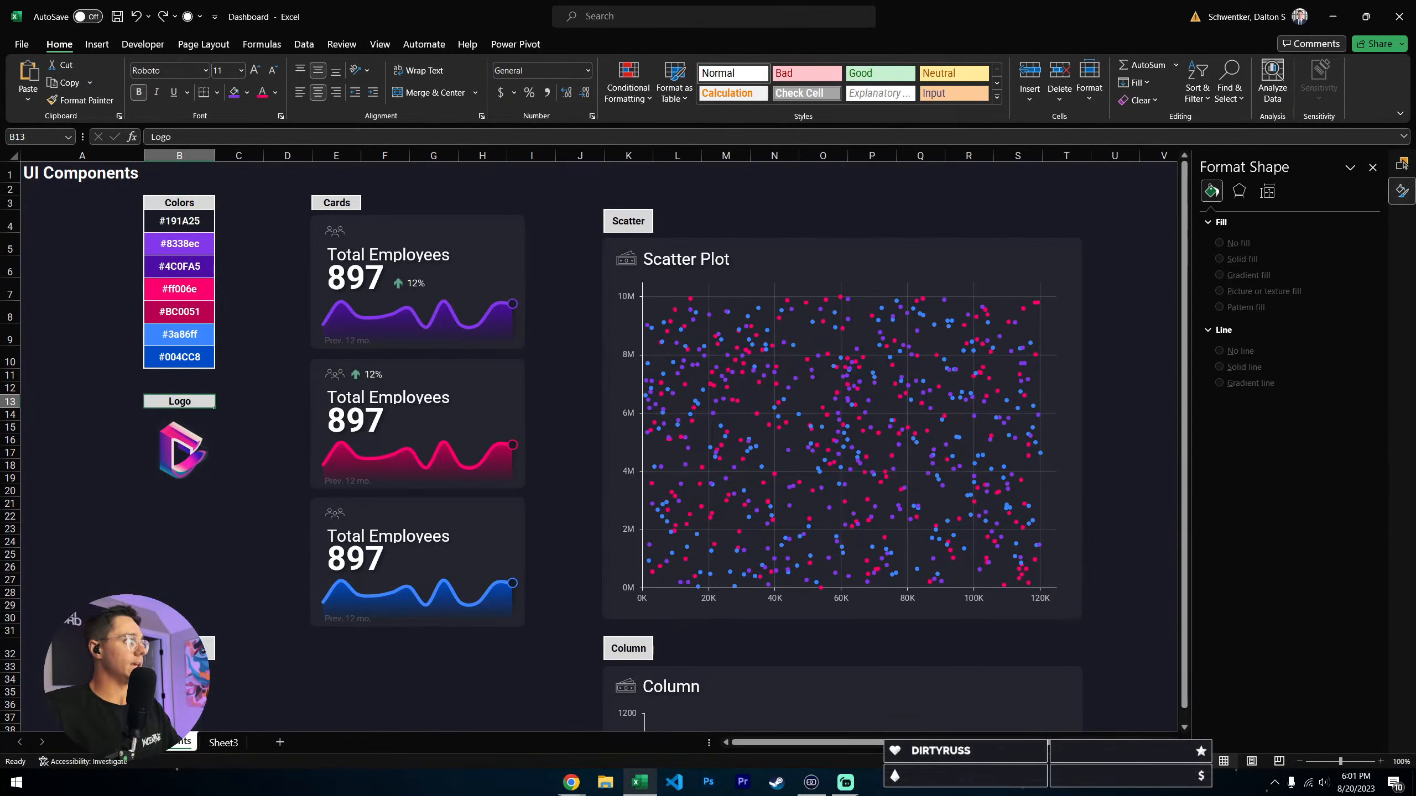
{"action": "left_click_drag", "start_coordinate": [1, 357], "coordinate": [472, 2]}
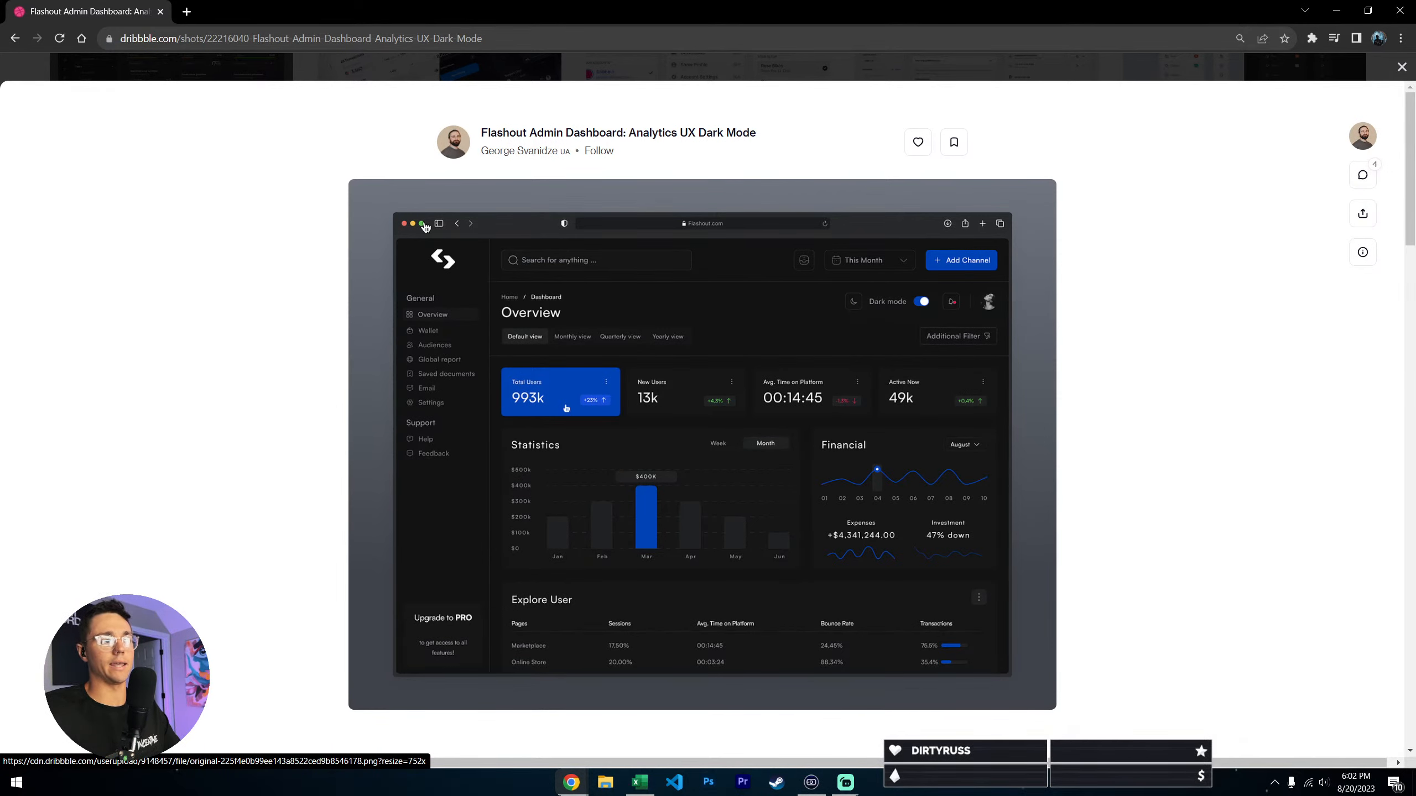
{"action": "left_click_drag", "start_coordinate": [422, 13], "coordinate": [1, 327]}
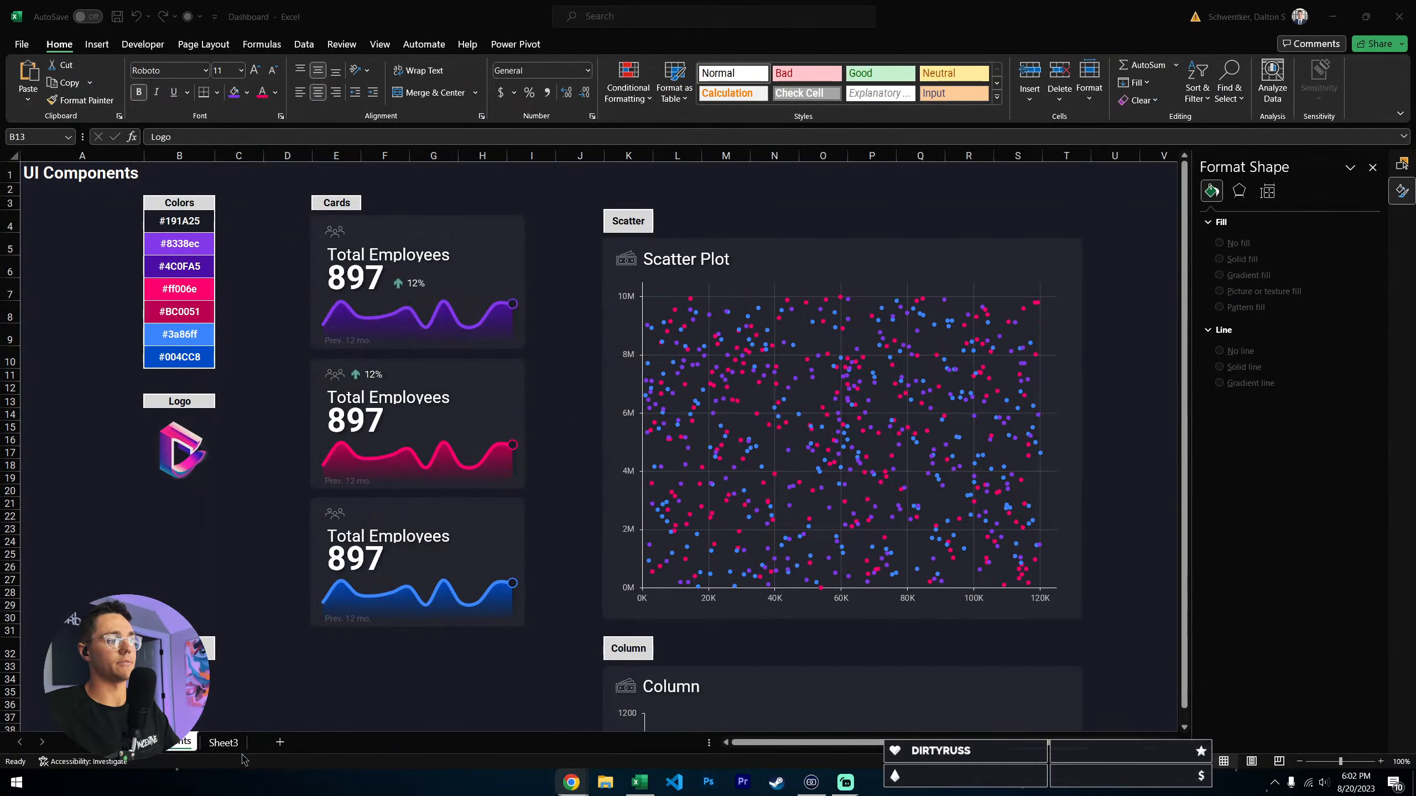
- Review the logo, navigation, card and chart components on the UI Components sheet
{"action": "scroll", "coordinate": [150, 380], "scroll_direction": "down", "scroll_amount": 2}
{"action": "left_click", "coordinate": [182, 374]}
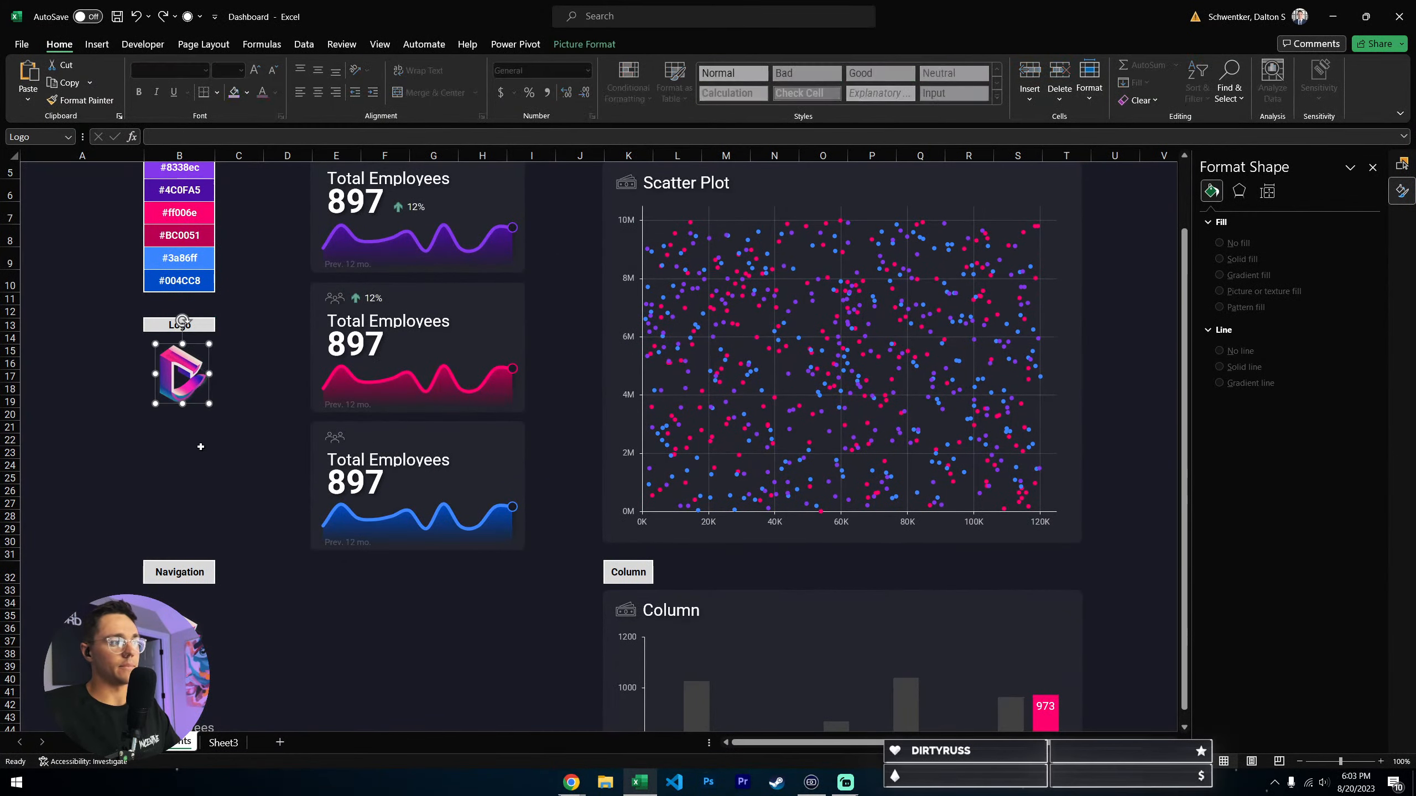
{"action": "left_click", "coordinate": [248, 472]}
{"action": "scroll", "coordinate": [245, 446], "scroll_direction": "down", "scroll_amount": 5}
{"action": "left_click", "coordinate": [334, 549]}
{"action": "scroll", "coordinate": [348, 554], "scroll_direction": "up", "scroll_amount": 7}
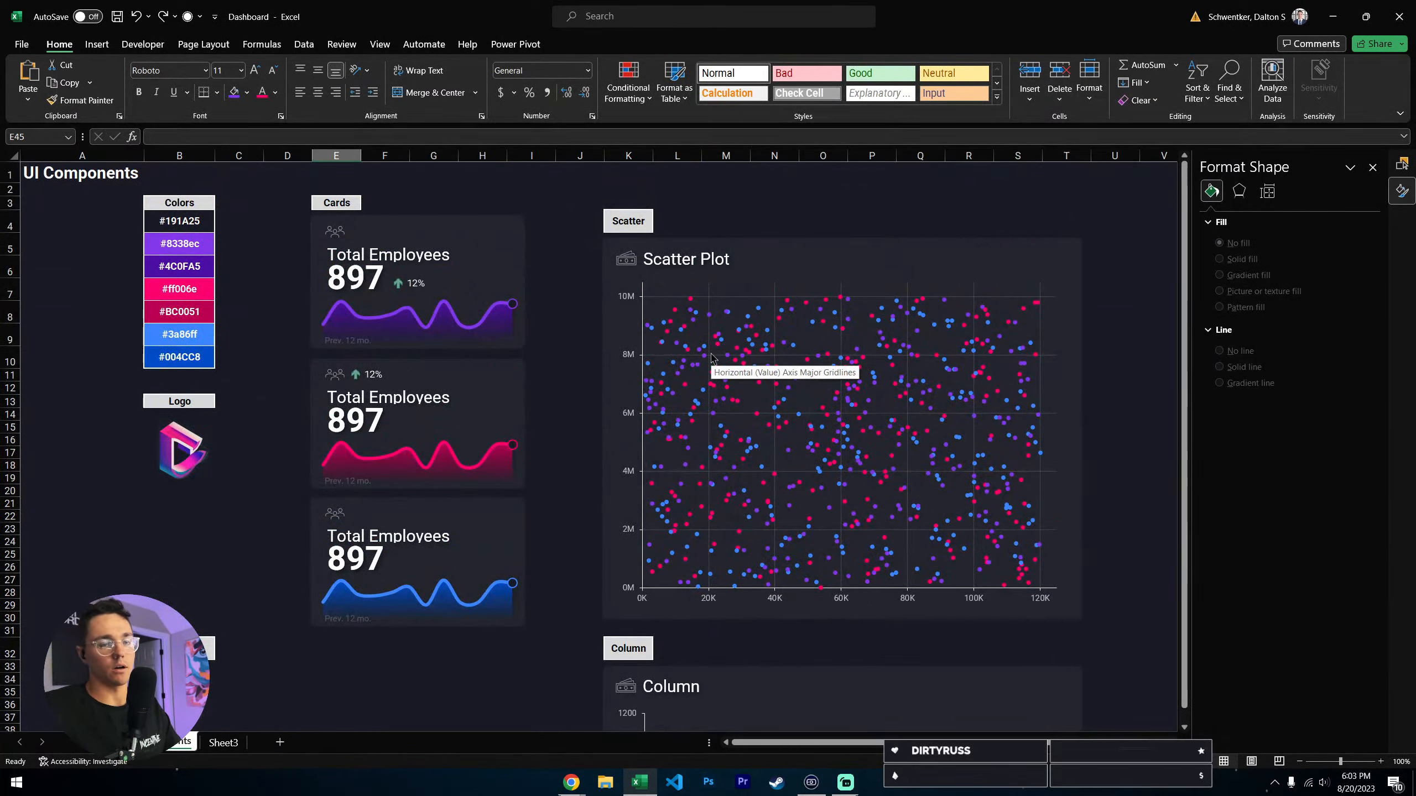
{"action": "left_click", "coordinate": [527, 174]}
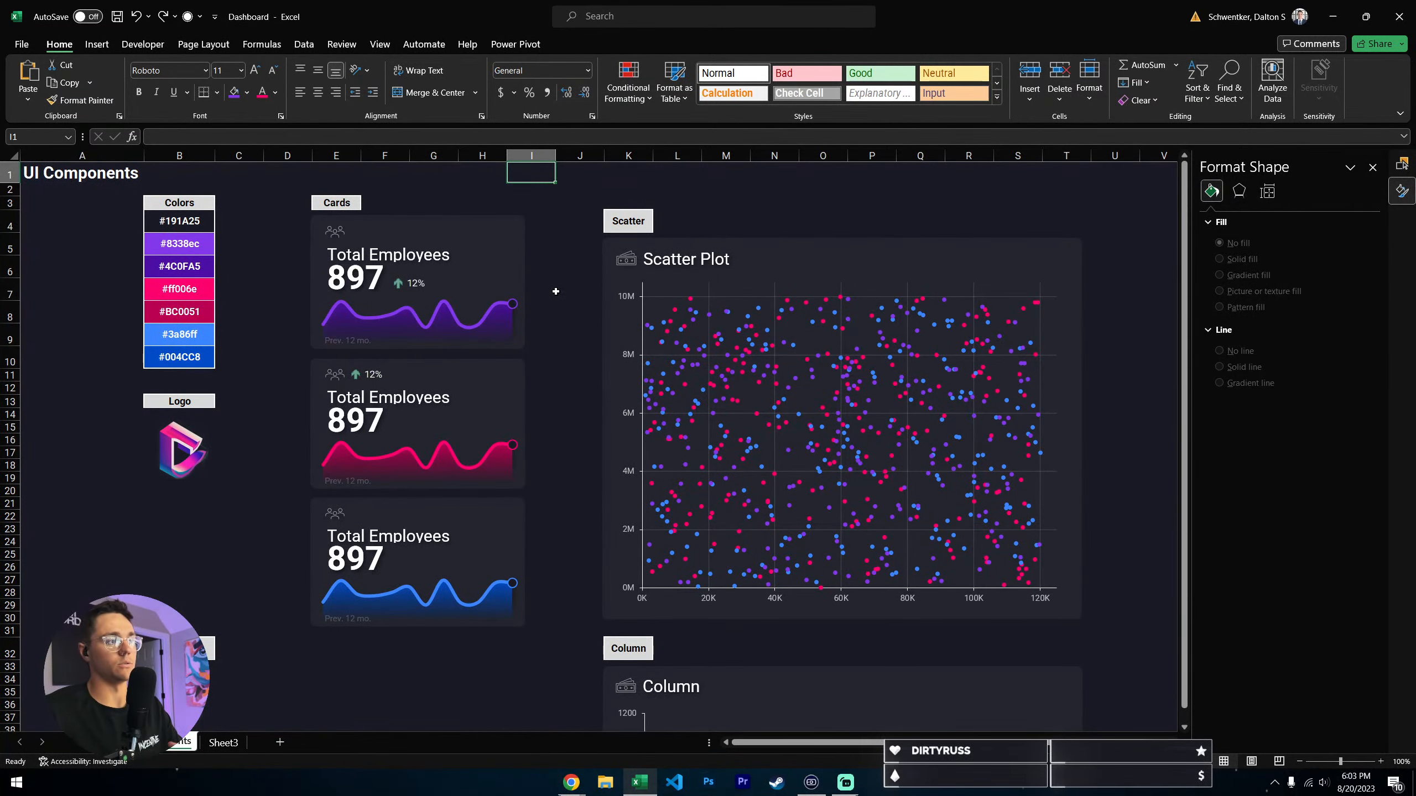
- Switch to Sheet3 and examine the numbering and sample chart values in A1:B12
{"action": "left_click", "coordinate": [217, 743]}
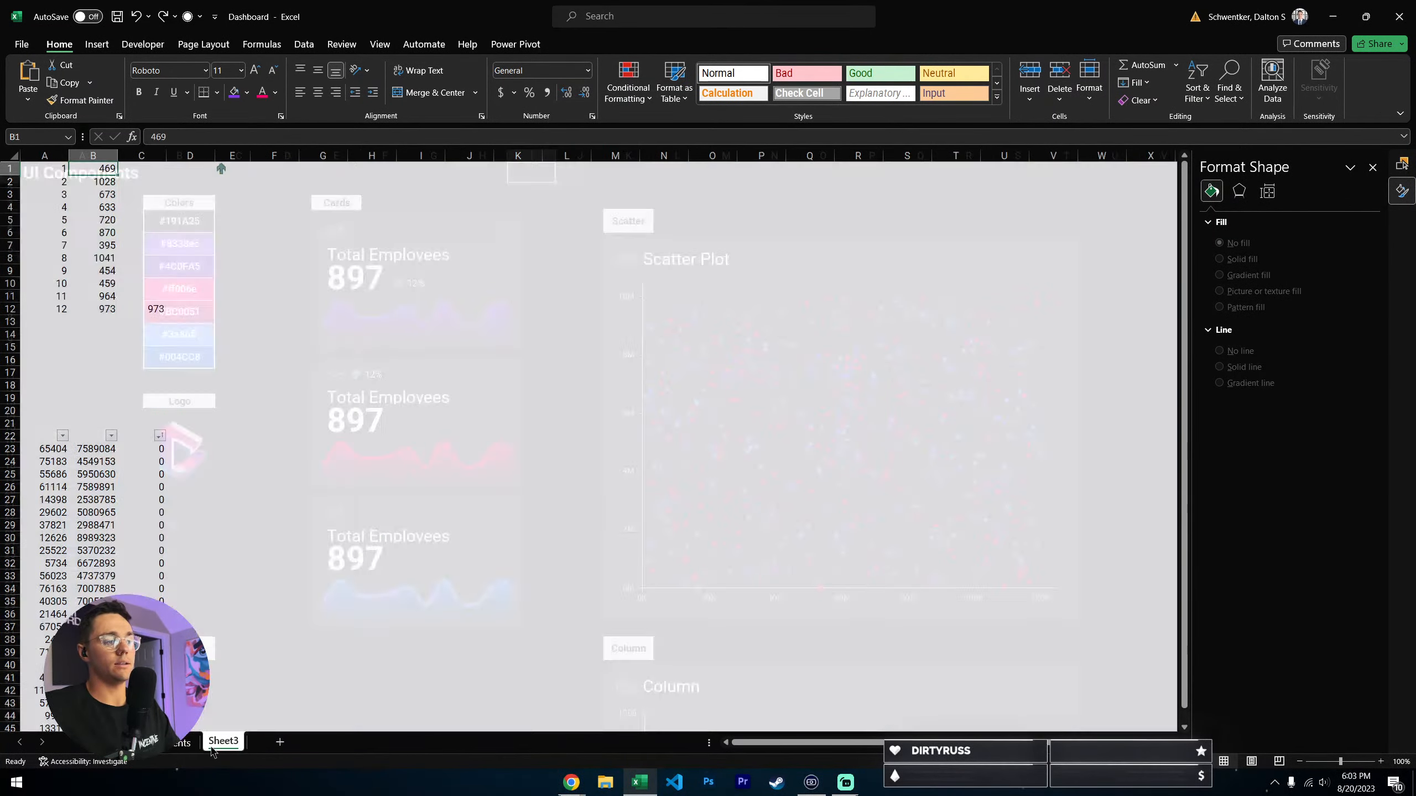
{"action": "left_click", "coordinate": [190, 283]}
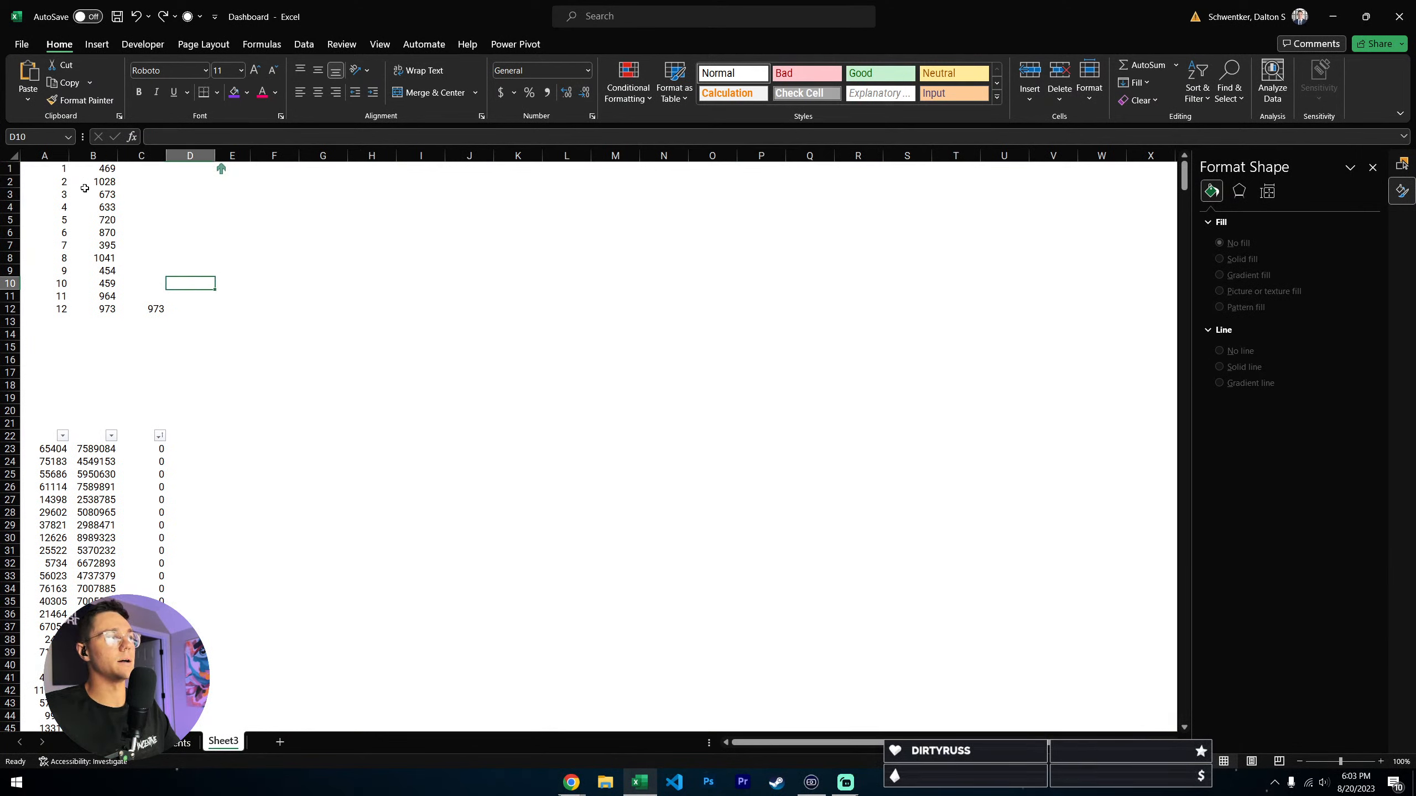
{"action": "left_click_drag", "start_coordinate": [65, 169], "coordinate": [67, 314]}
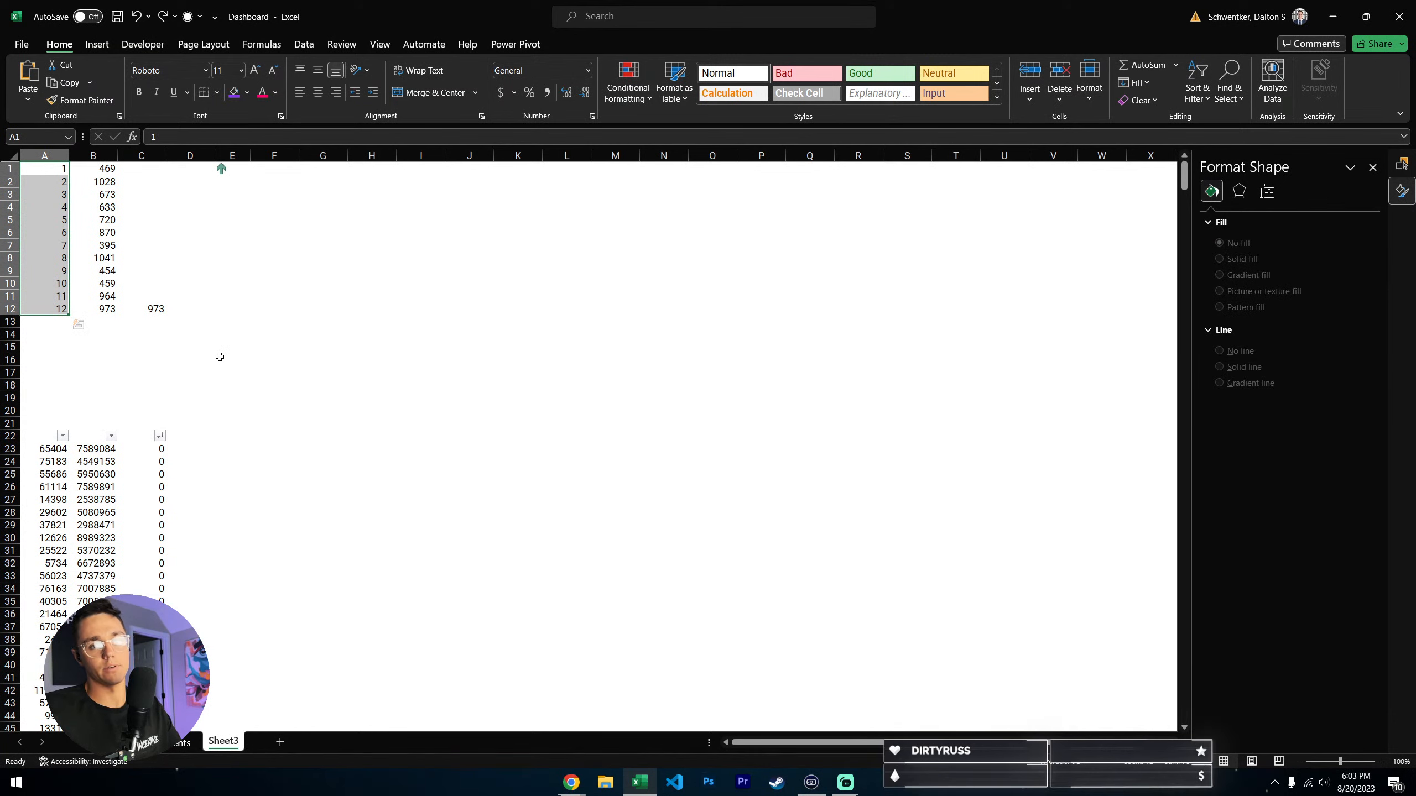
{"action": "left_click", "coordinate": [177, 208]}
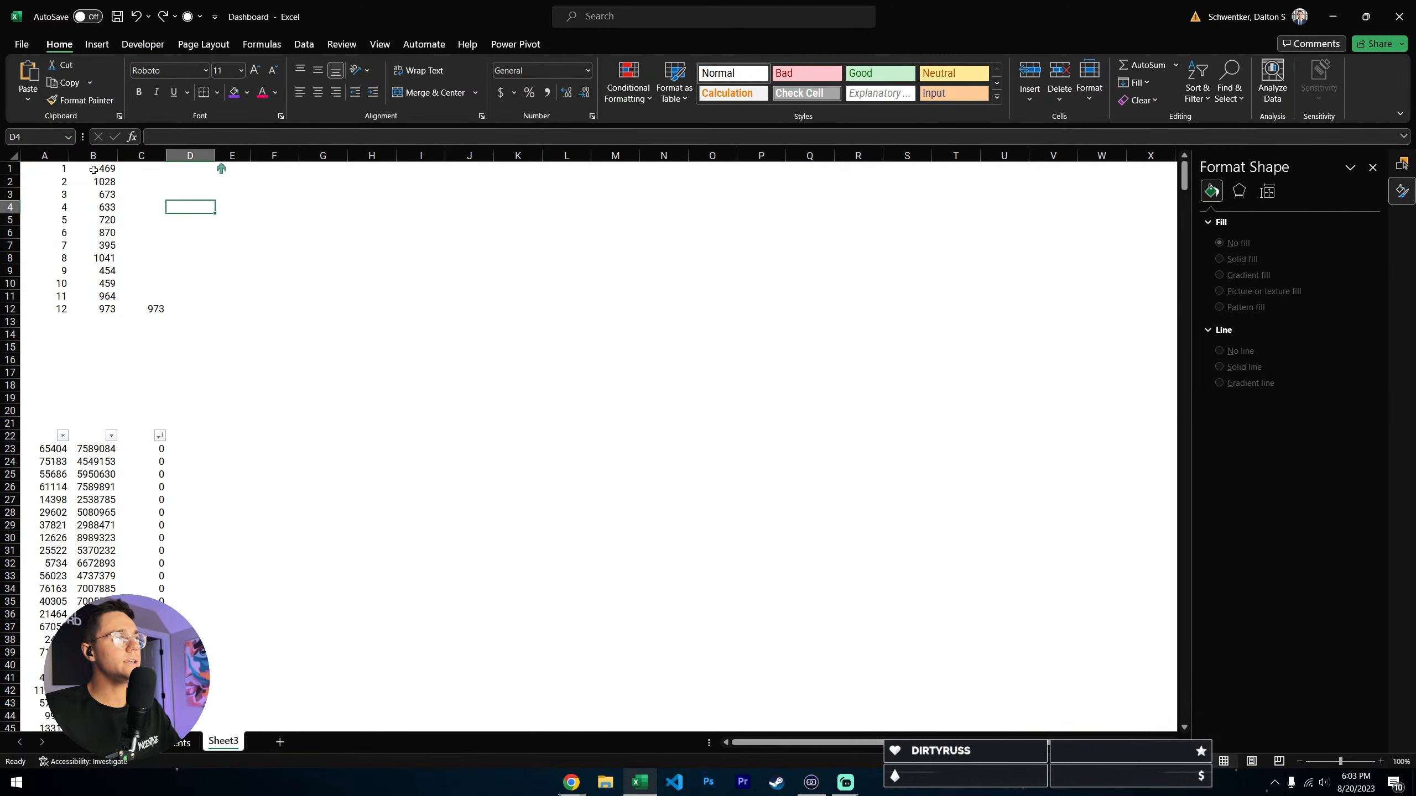
{"action": "left_click", "coordinate": [92, 171]}
{"action": "left_click_drag", "start_coordinate": [110, 310], "coordinate": [105, 176]}
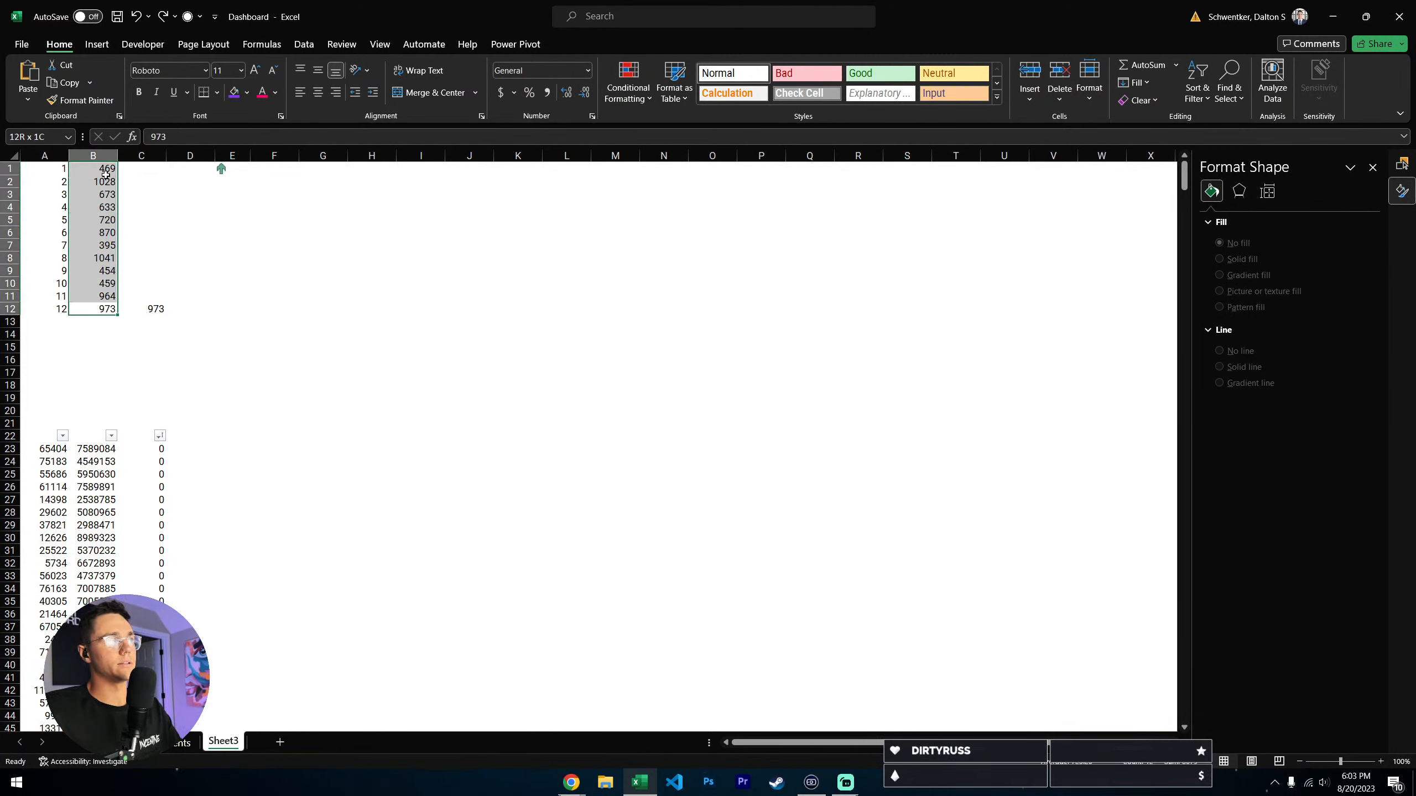
- Enter =RANDBETWEEN(0,1000) in cell F6 of Sheet3 to generate a random sample value
{"action": "left_click", "coordinate": [279, 233]}
{"action": "type", "text": "=ran"}
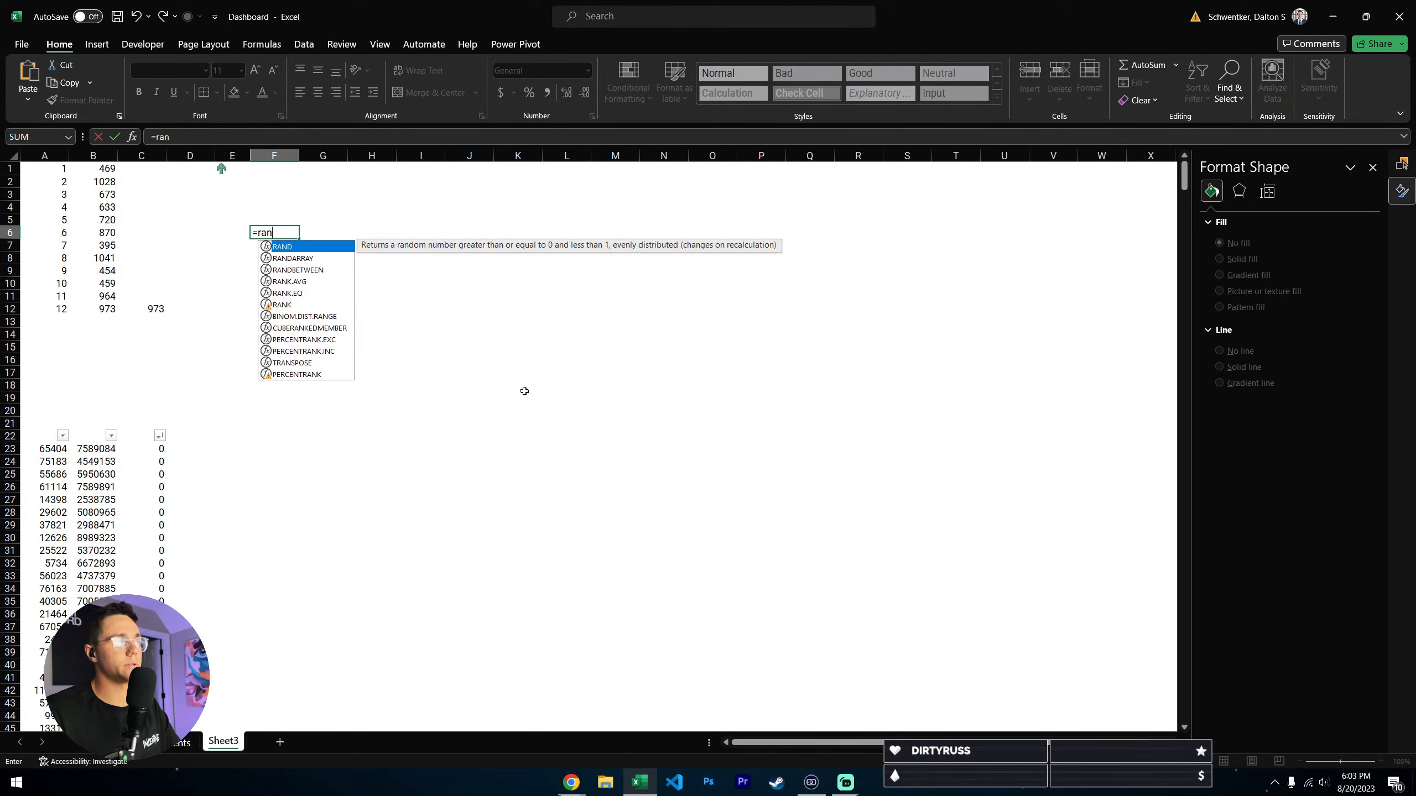
{"action": "key", "text": "Down"}
{"action": "key", "text": "Down"}
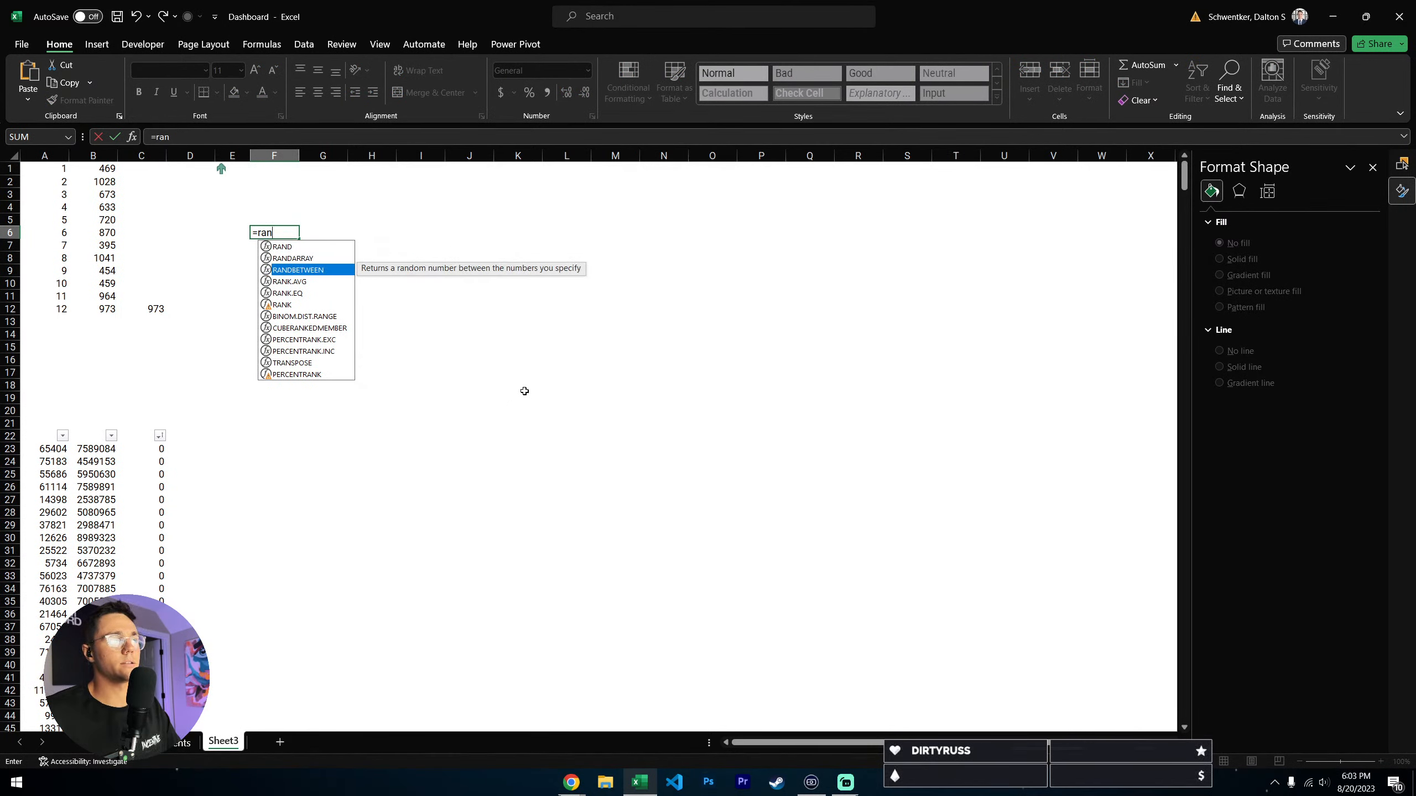
{"action": "key", "text": "Tab"}
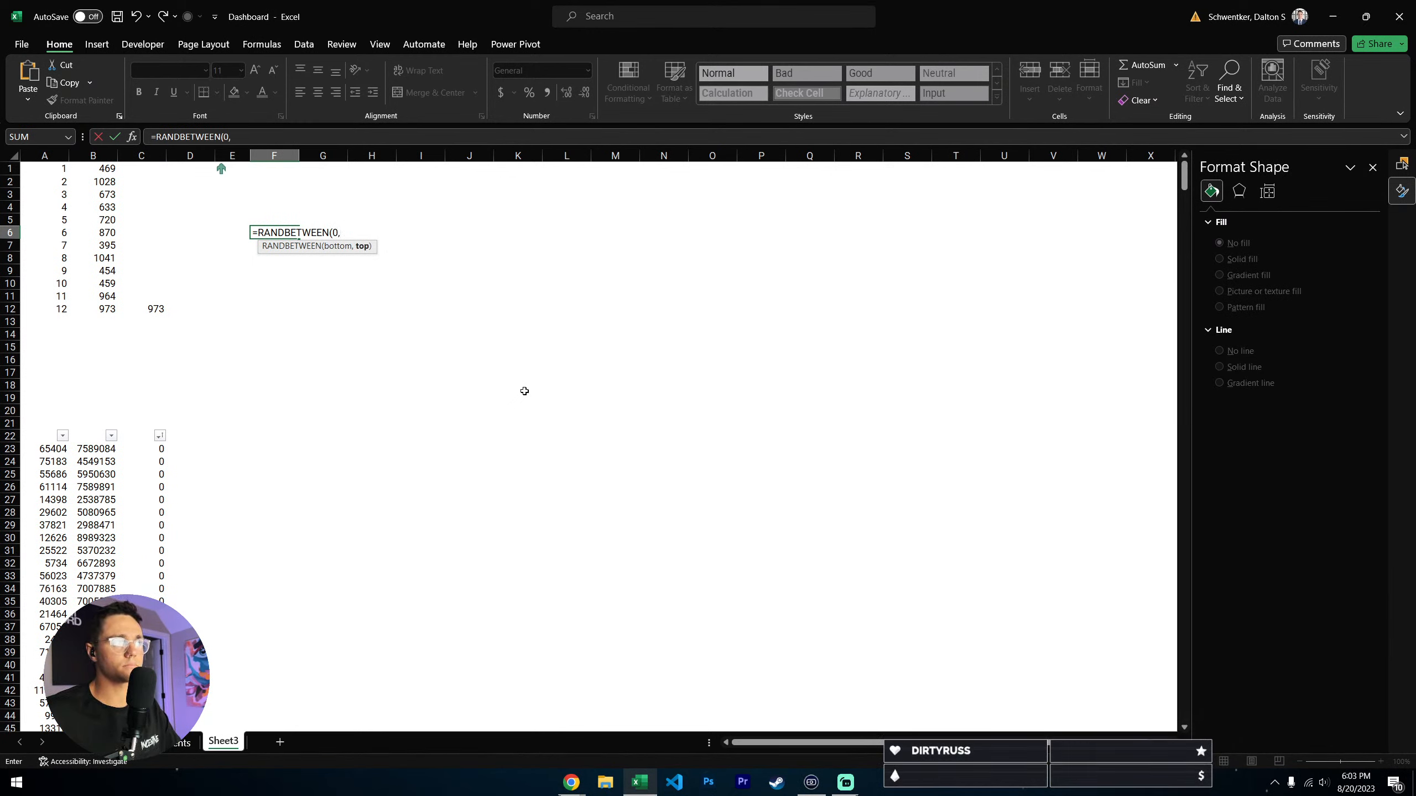
{"action": "type", "text": "0,1000"}
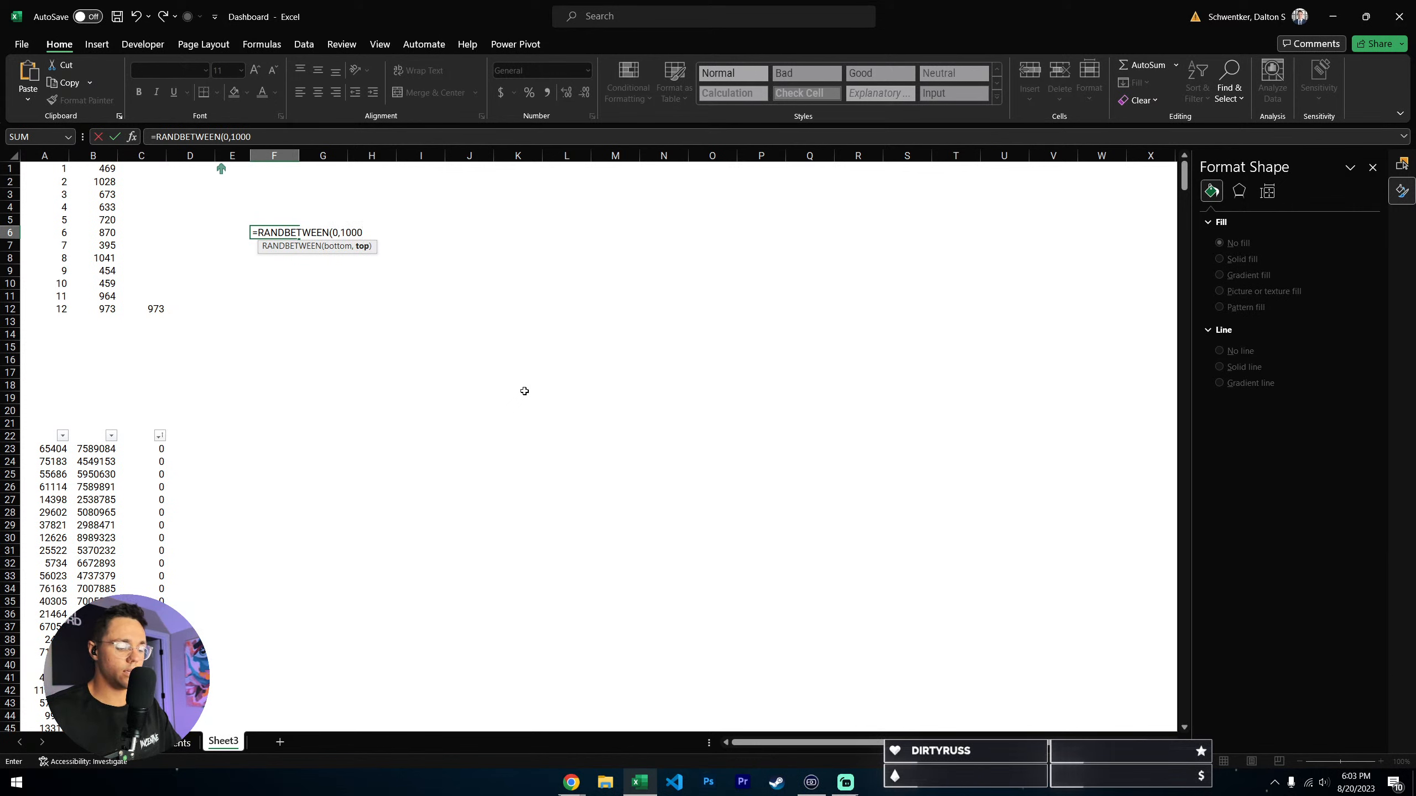
{"action": "key", "text": "Return"}
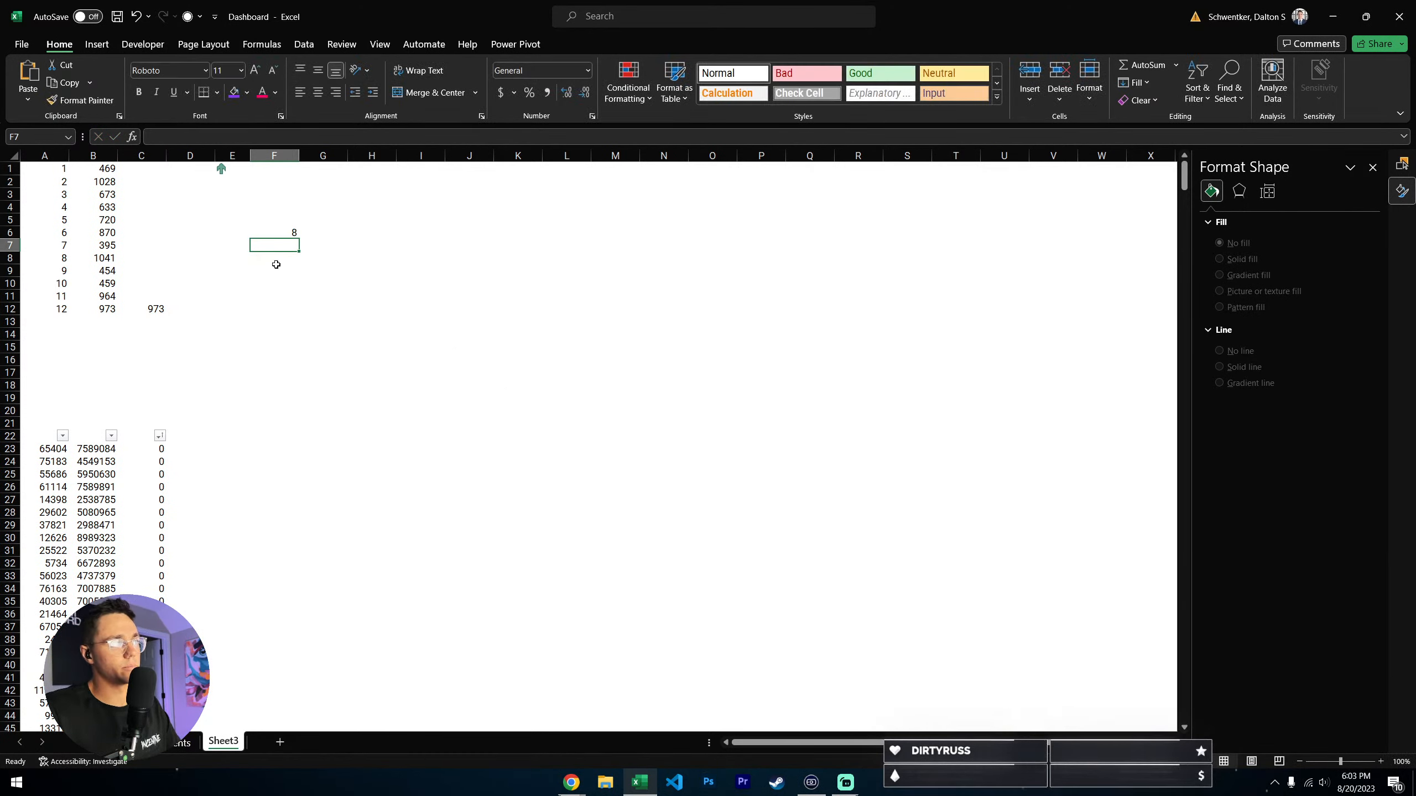
- Re-enter the random-number formula in F6 so that it produces a fresh value
{"action": "key", "text": "Up"}
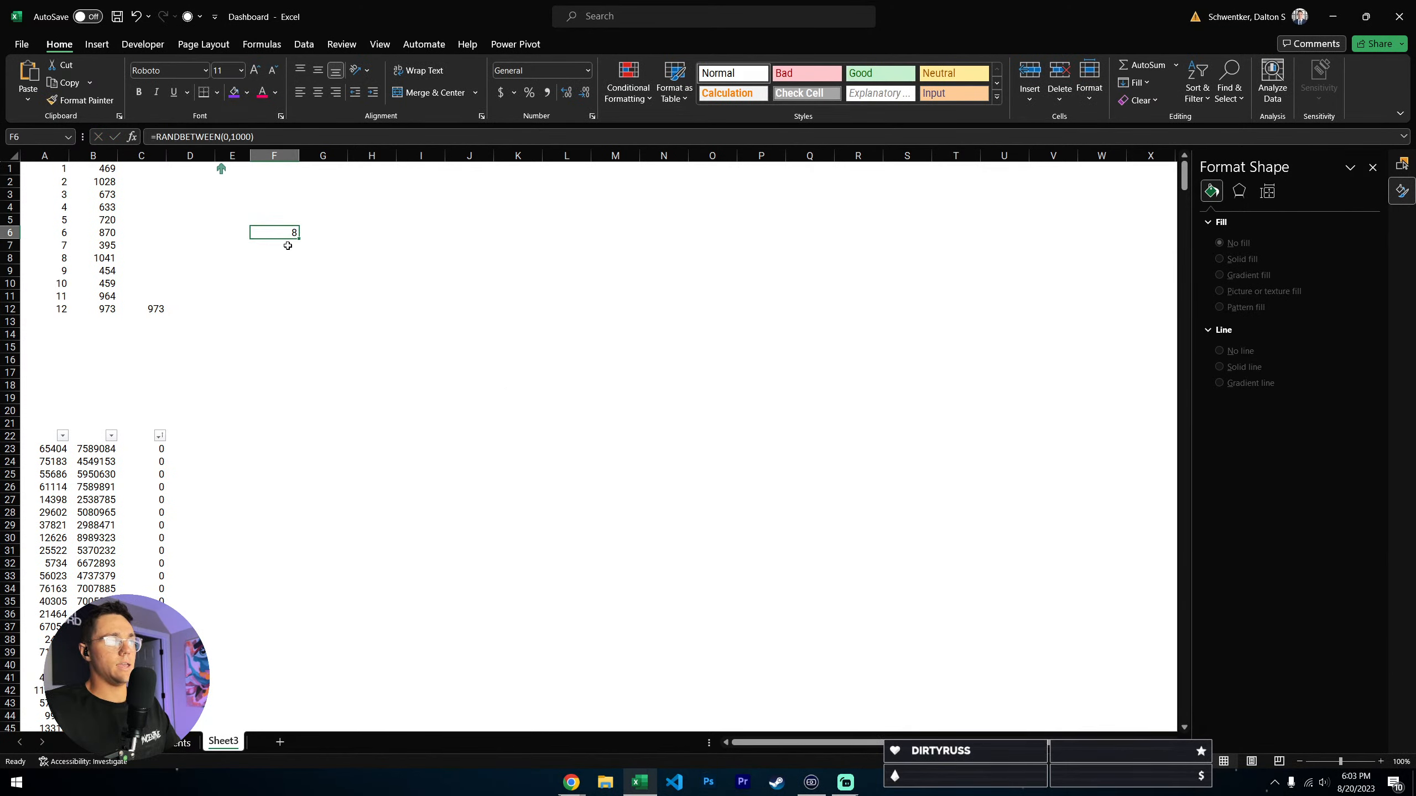
{"action": "left_click", "coordinate": [292, 243]}
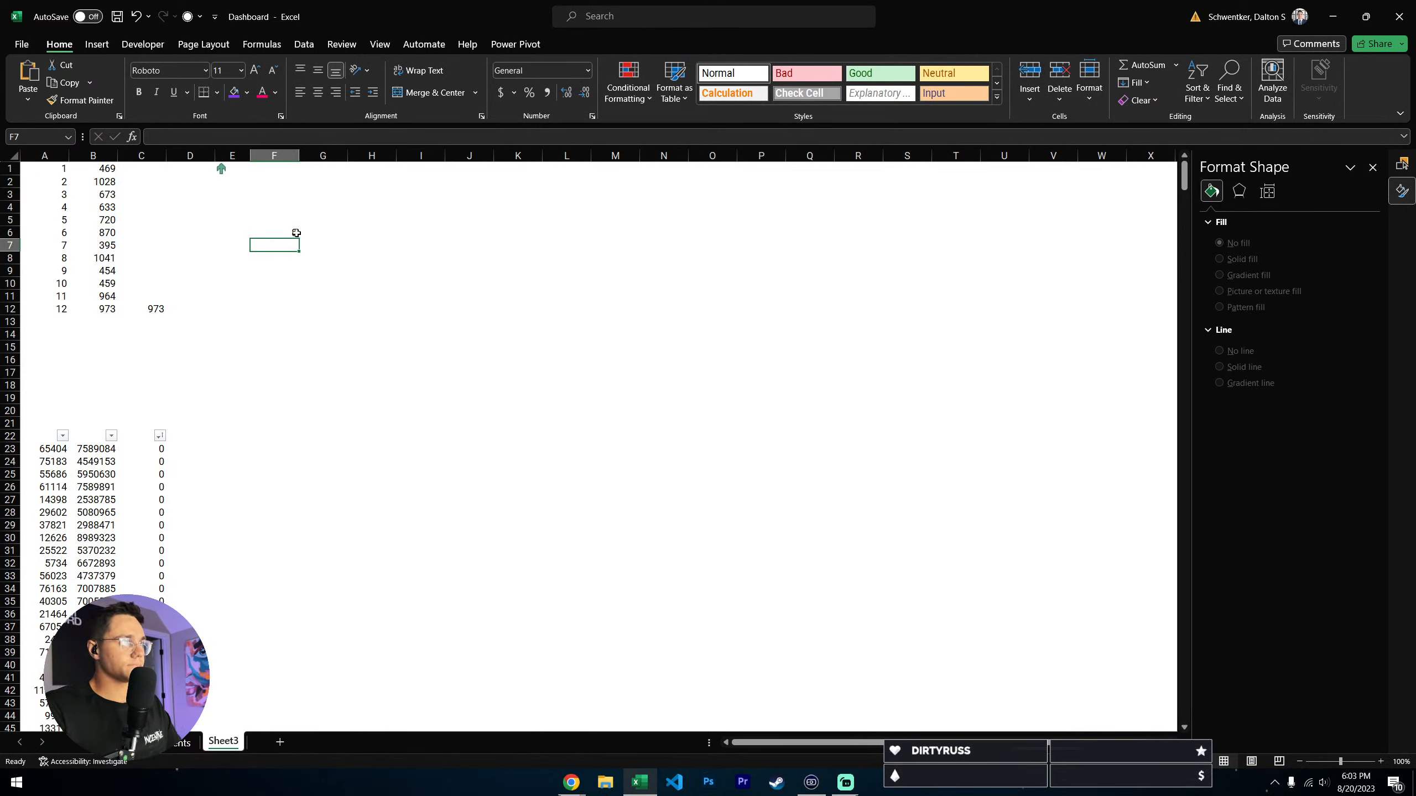
{"action": "left_click", "coordinate": [296, 233]}
{"action": "left_click", "coordinate": [283, 136]}
{"action": "key", "text": "Return"}
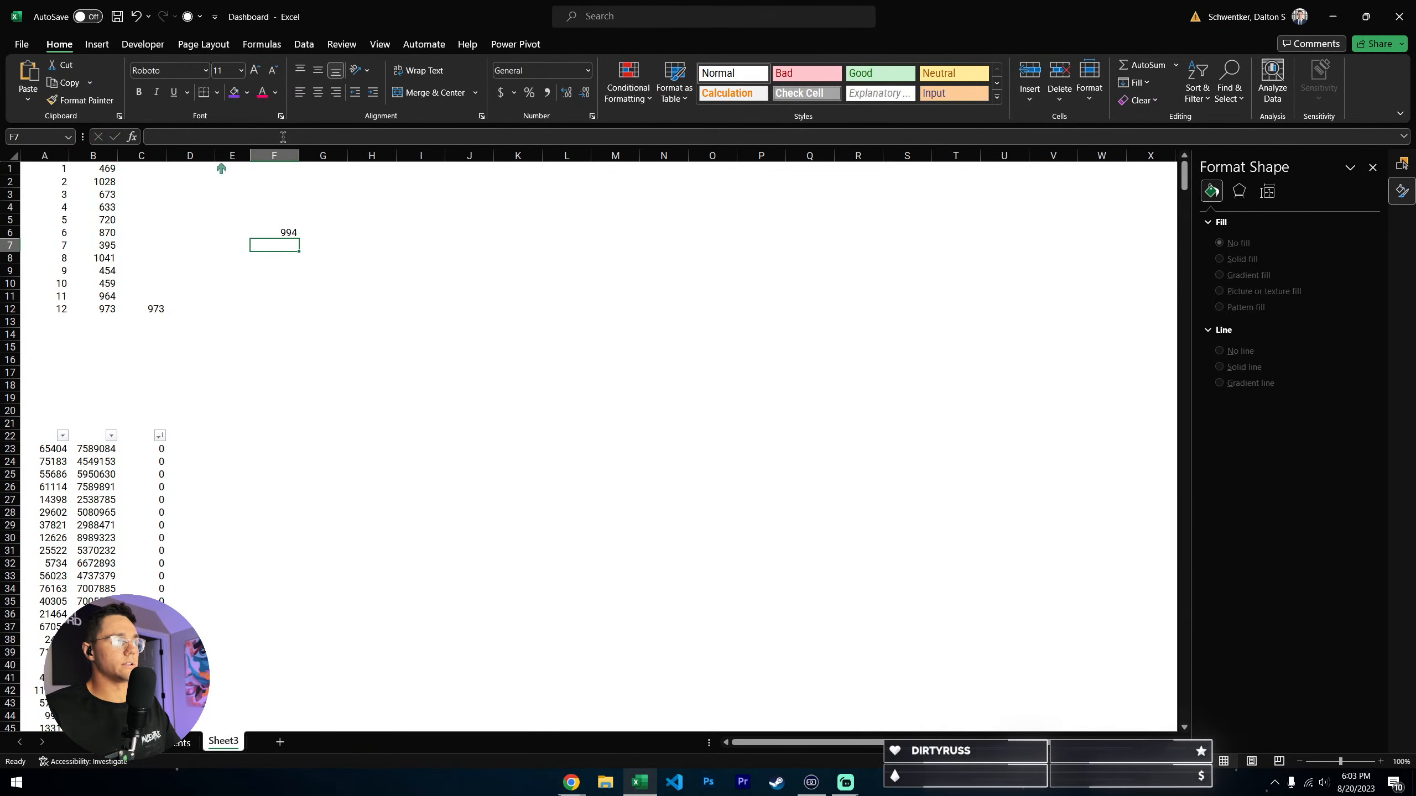
- Replace the formula in F6 with its static value by pasting as values over itself, and clear the cell
{"action": "left_click", "coordinate": [278, 235]}
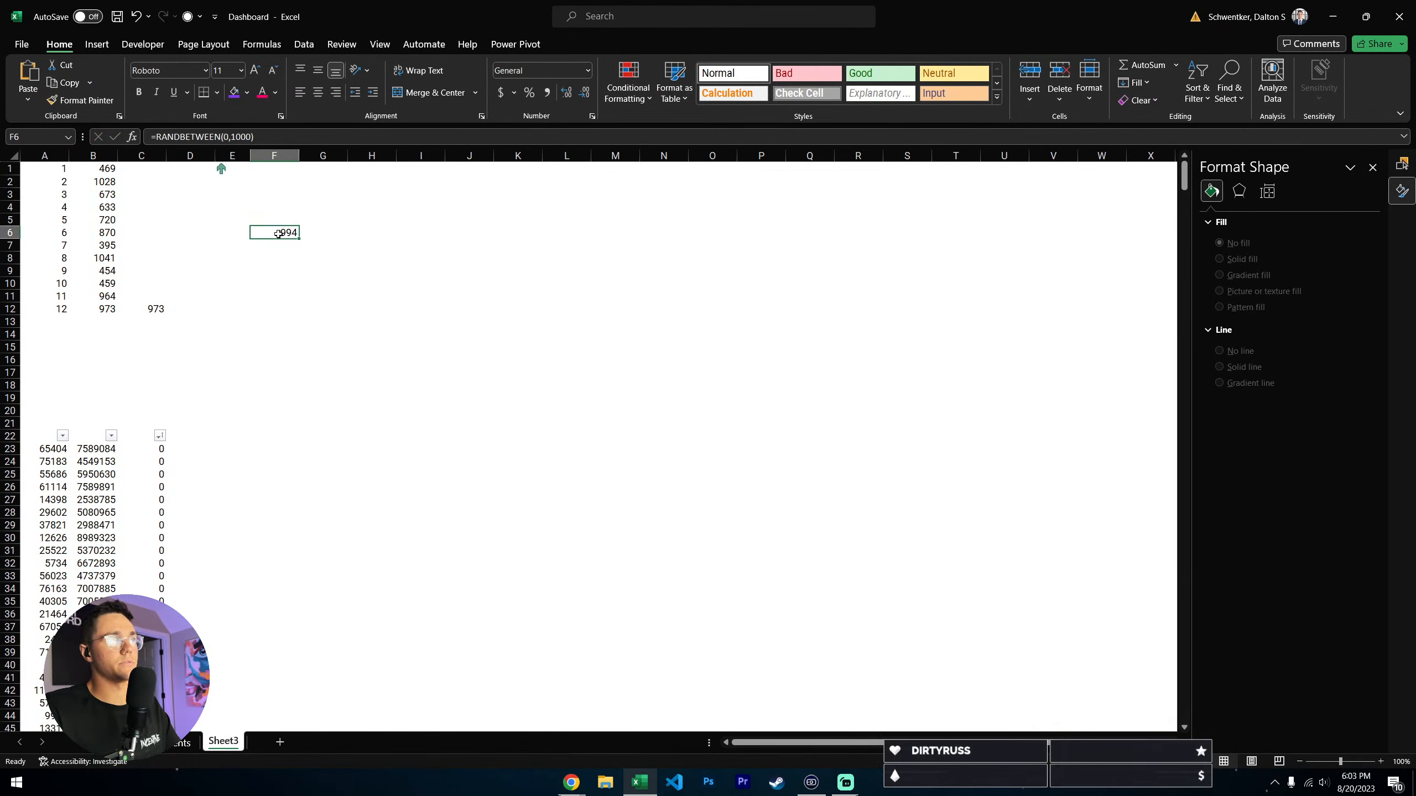
{"action": "right_click", "coordinate": [286, 230]}
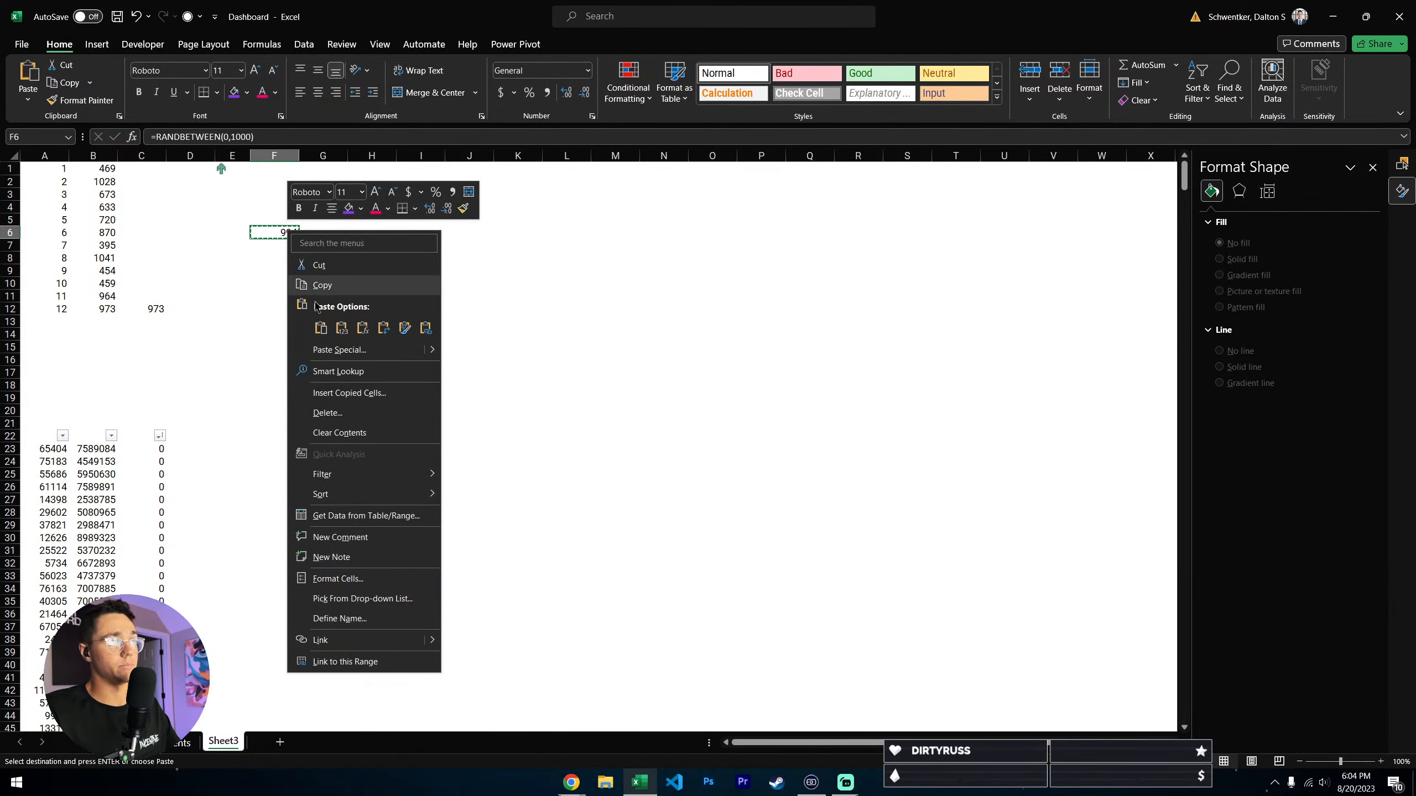
{"action": "left_click", "coordinate": [341, 328]}
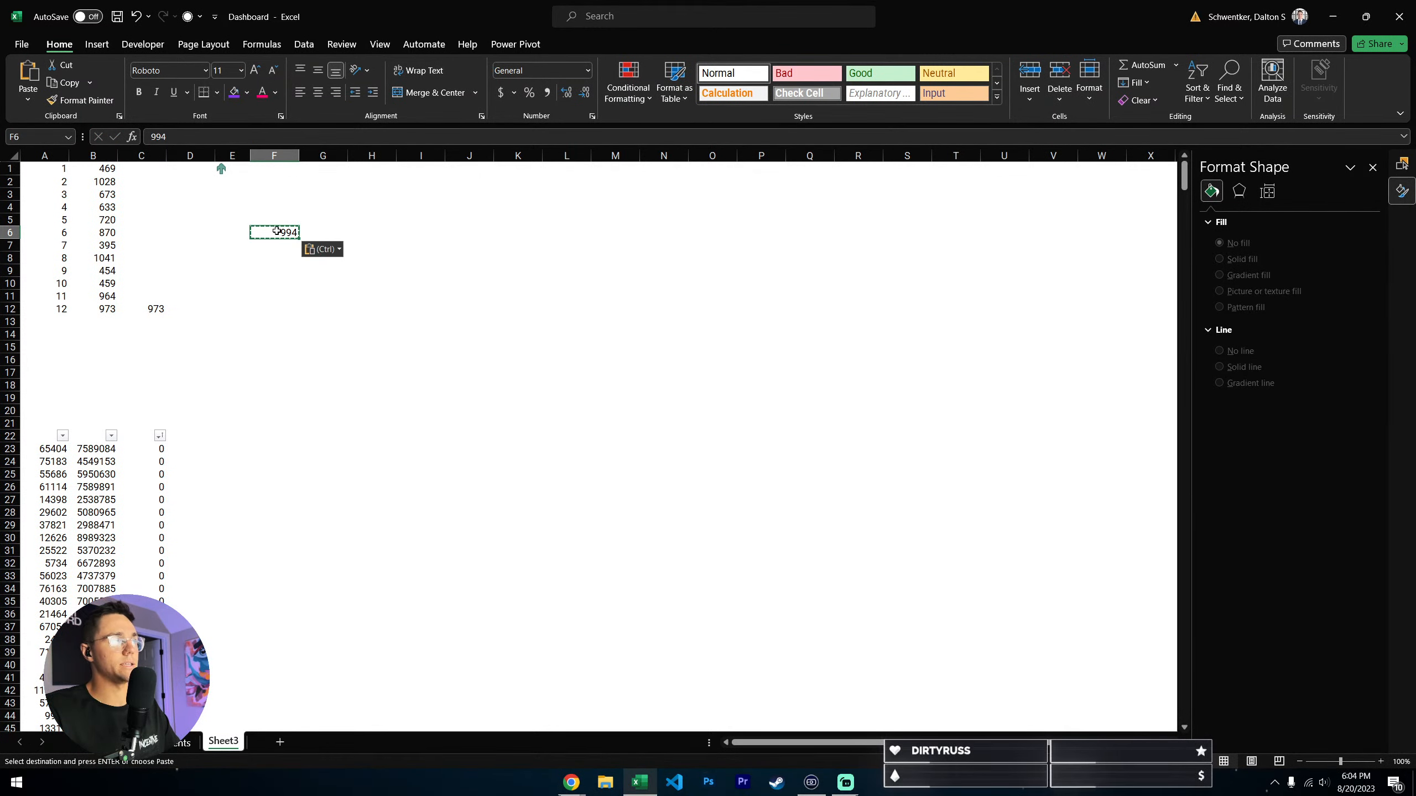
{"action": "key", "text": "F2"}
{"action": "left_click", "coordinate": [372, 366]}
{"action": "left_click", "coordinate": [287, 234]}
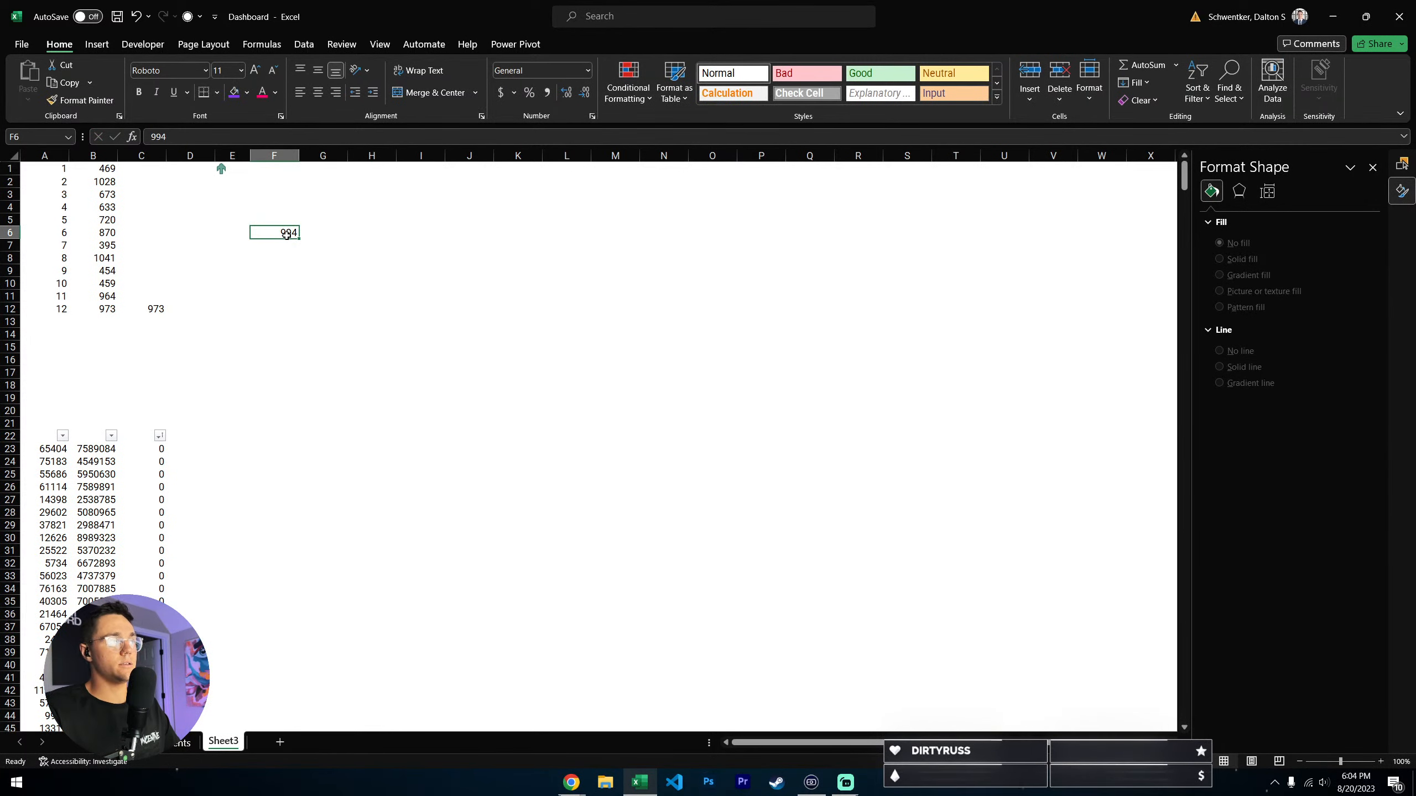
{"action": "left_click", "coordinate": [491, 279]}
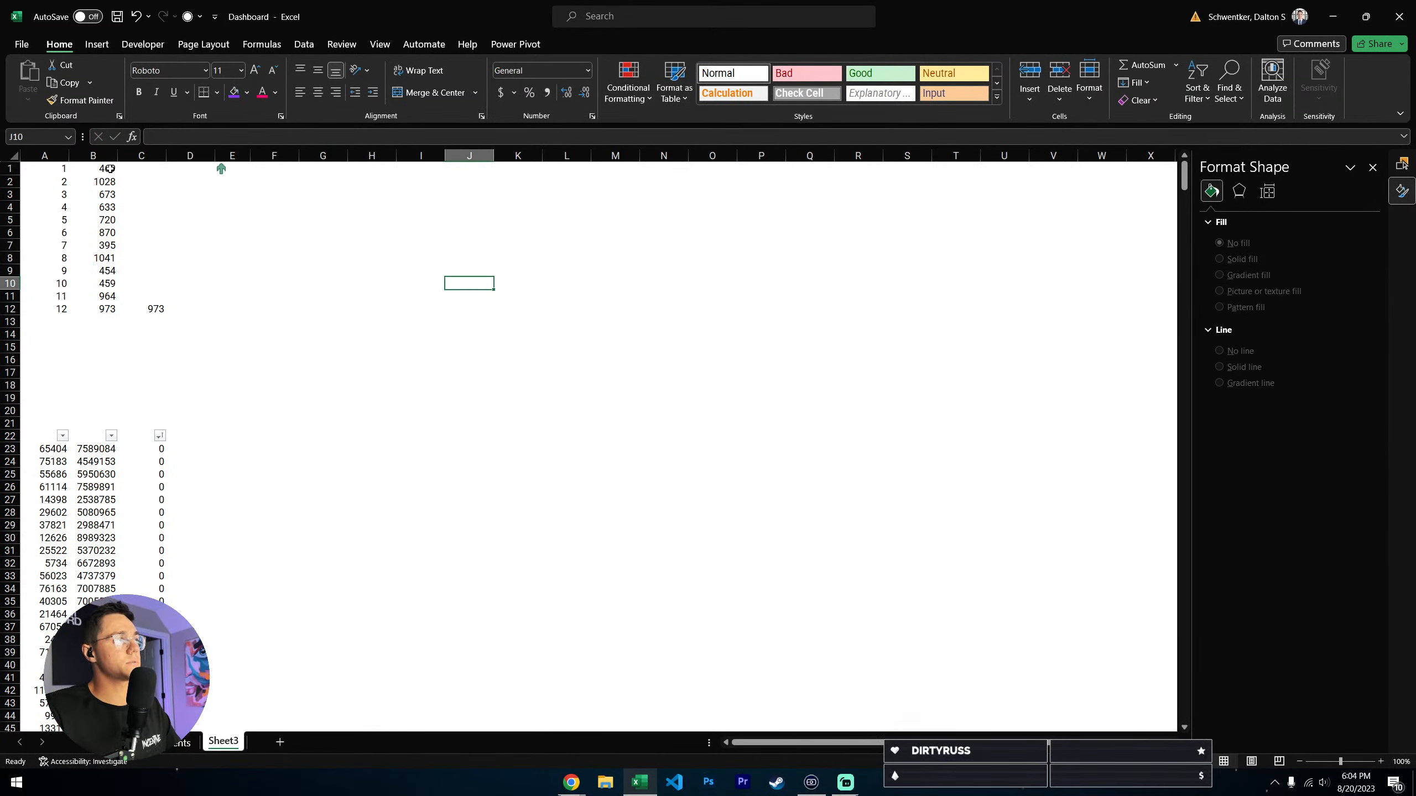
- Review B1:B12 on Sheet3 and check which value range feeds the first series of the purple card's chart on UI Components
{"action": "left_click_drag", "start_coordinate": [110, 168], "coordinate": [105, 308]}
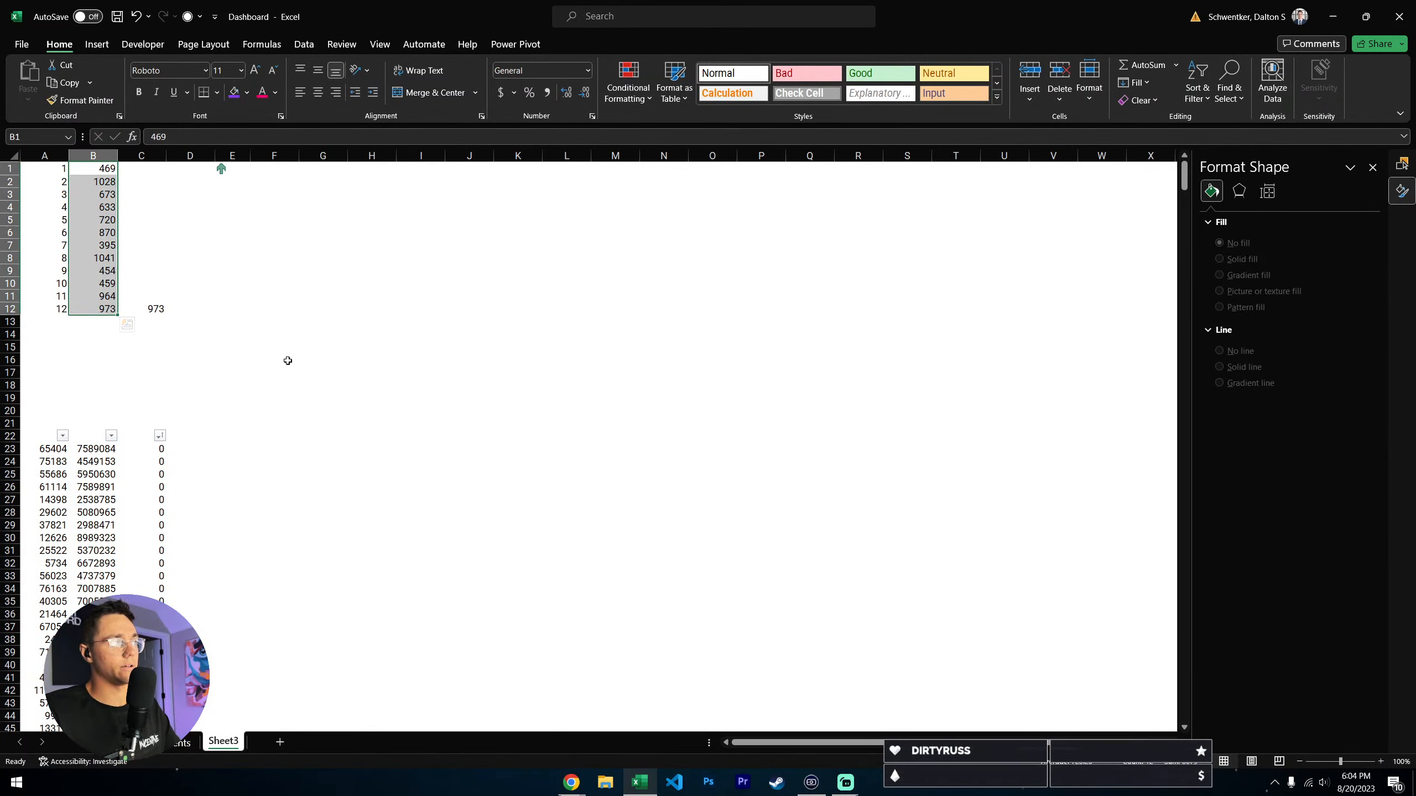
{"action": "key", "text": "ctrl+Page_Up"}
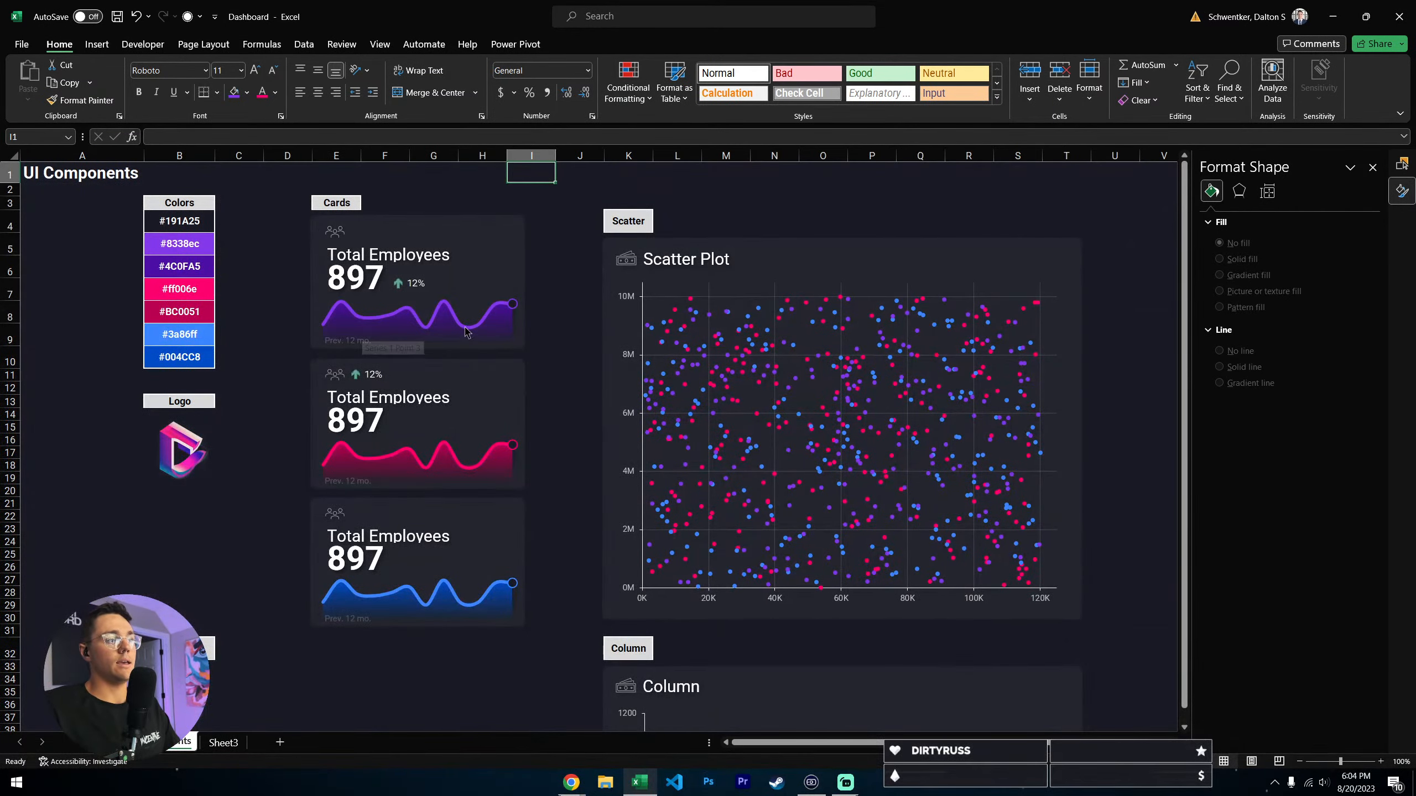
{"action": "left_click", "coordinate": [444, 345]}
{"action": "left_click", "coordinate": [444, 343]}
{"action": "left_click", "coordinate": [549, 333]}
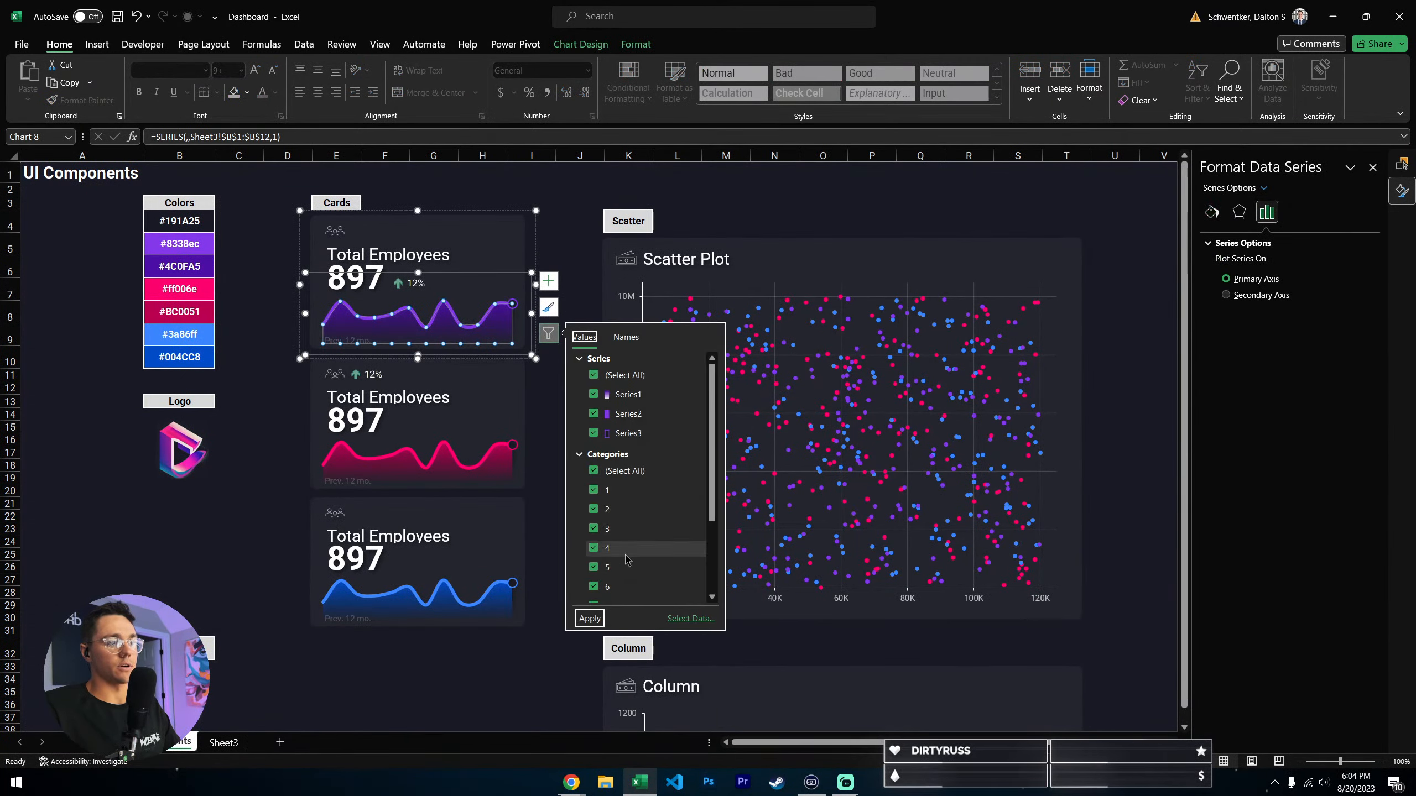
{"action": "left_click", "coordinate": [683, 618]}
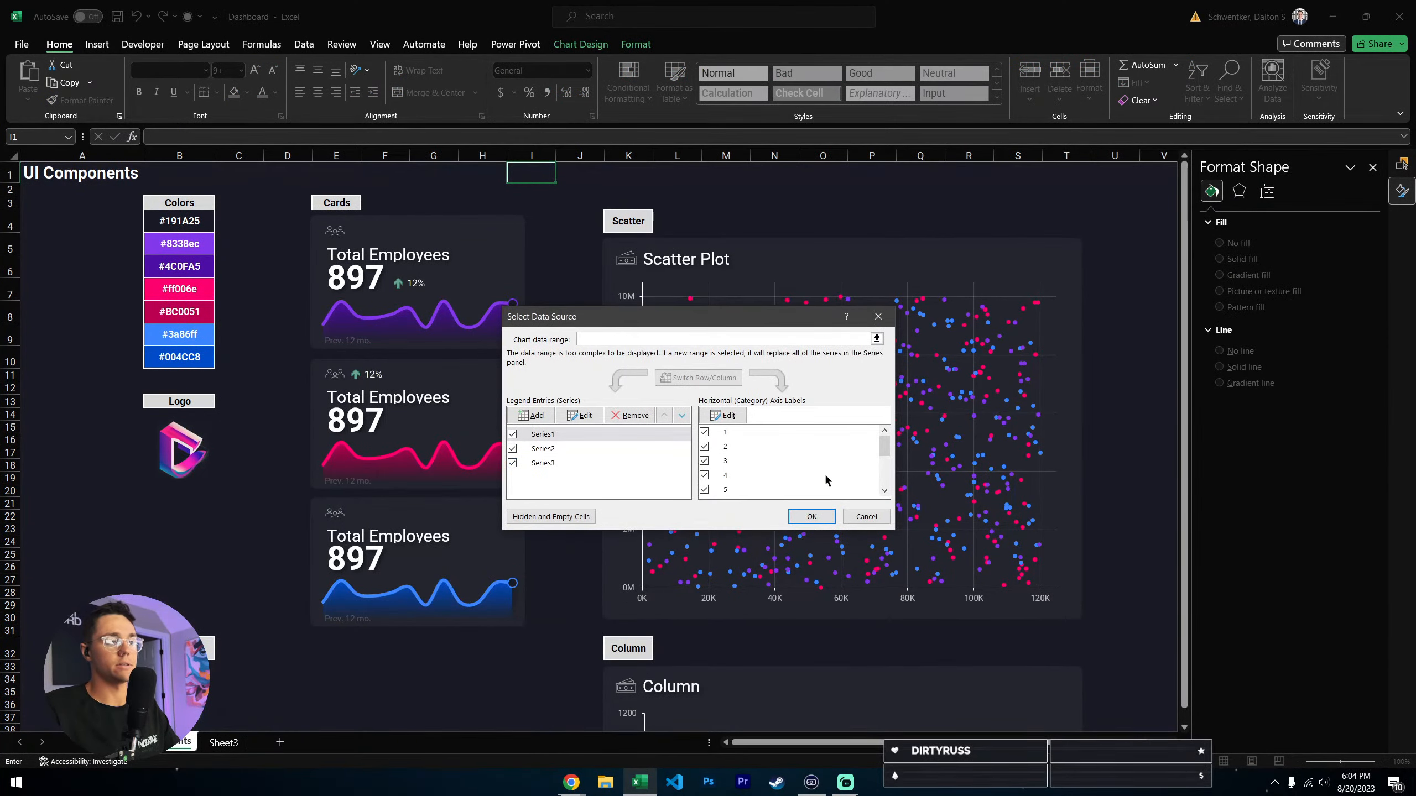
{"action": "left_click", "coordinate": [581, 416]}
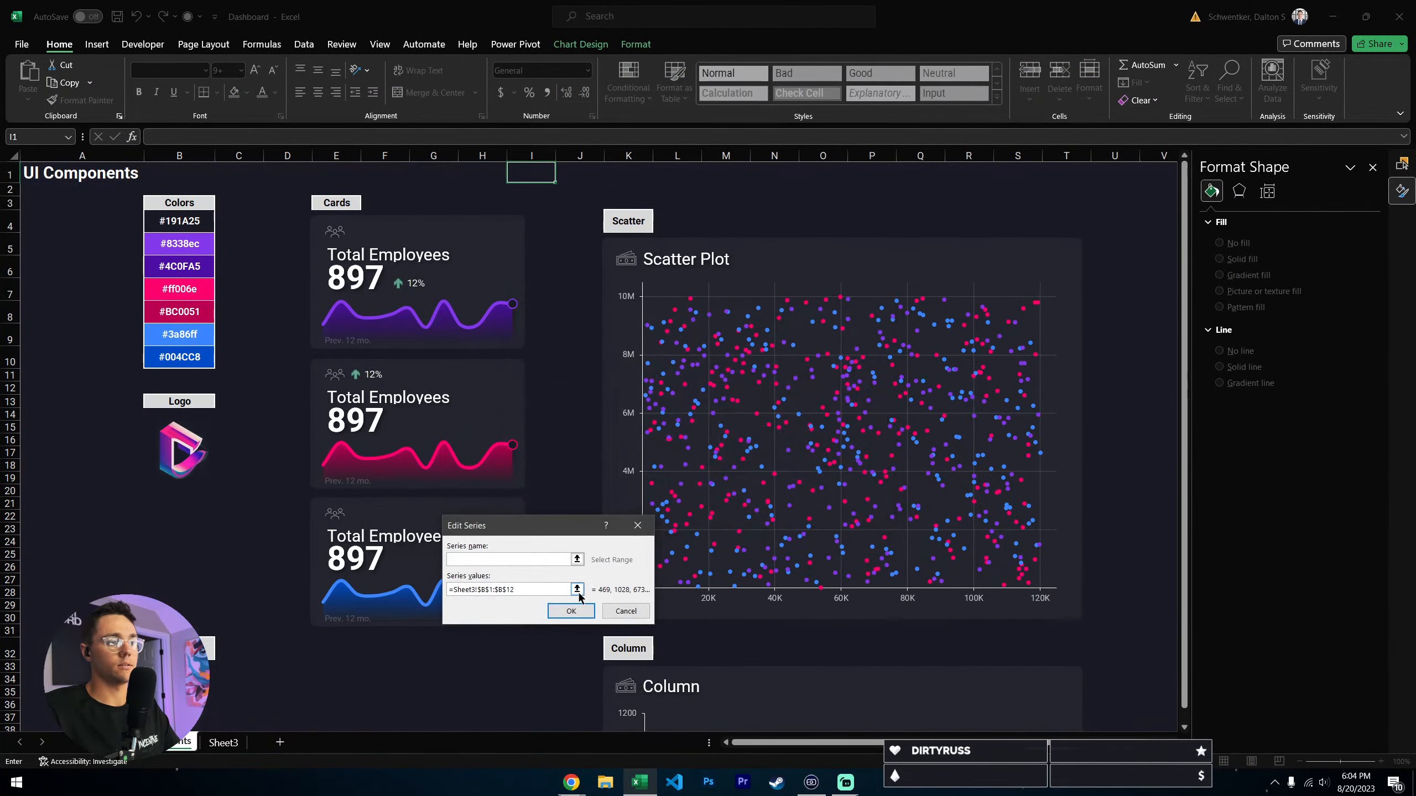
{"action": "left_click", "coordinate": [576, 589]}
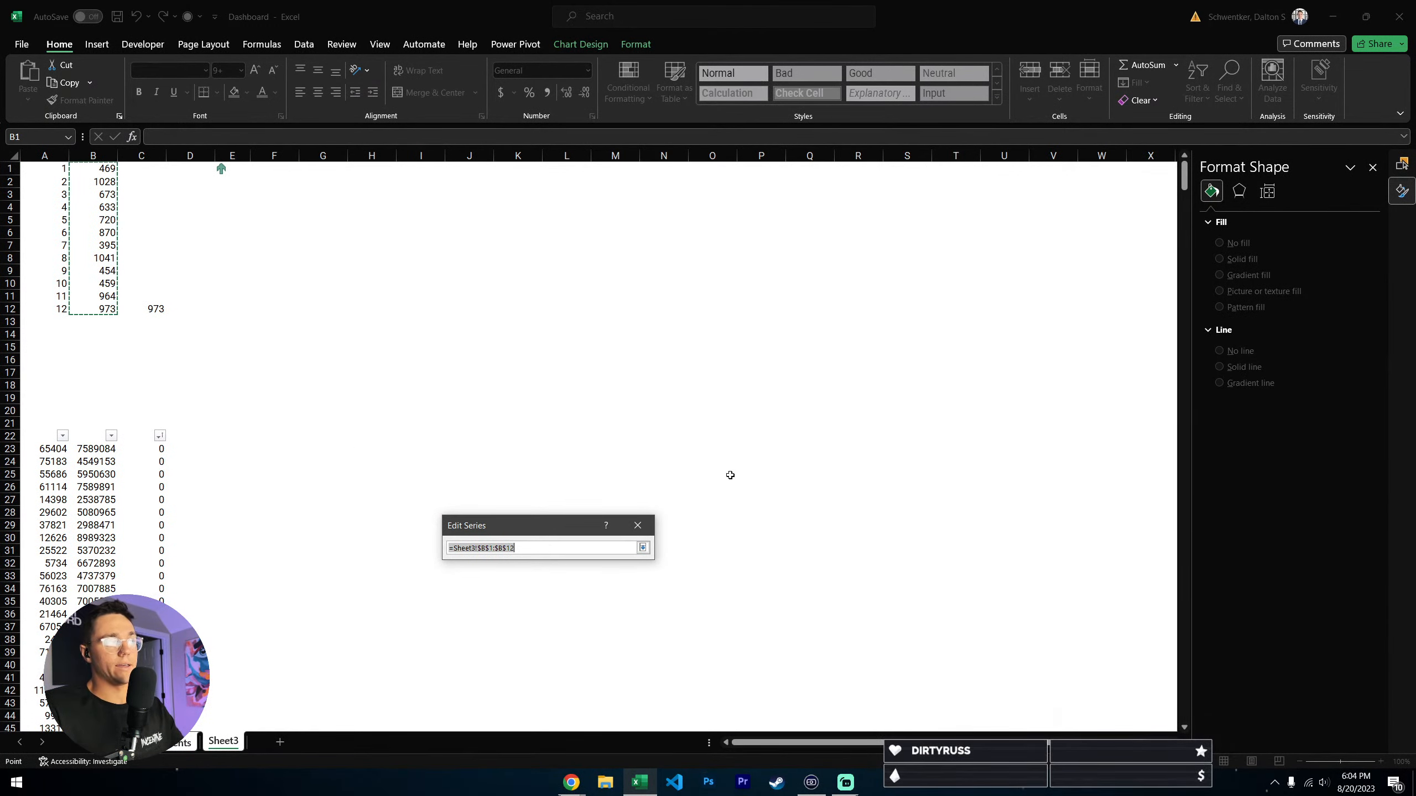
{"action": "left_click", "coordinate": [637, 526]}
{"action": "left_click", "coordinate": [640, 609]}
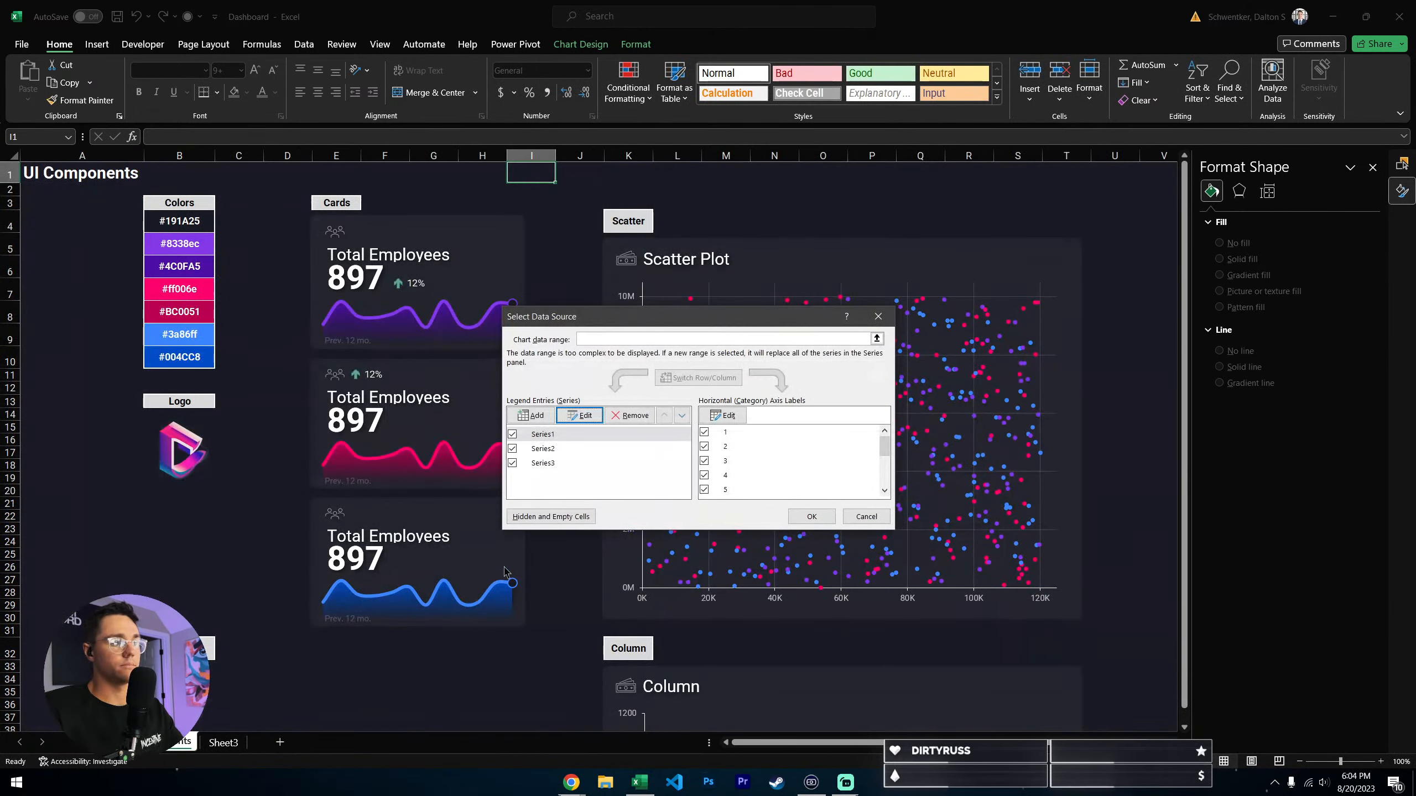
- Examine the purple card chart's series list and Series2's value range, and close the data source settings without changes
{"action": "left_click", "coordinate": [560, 466]}
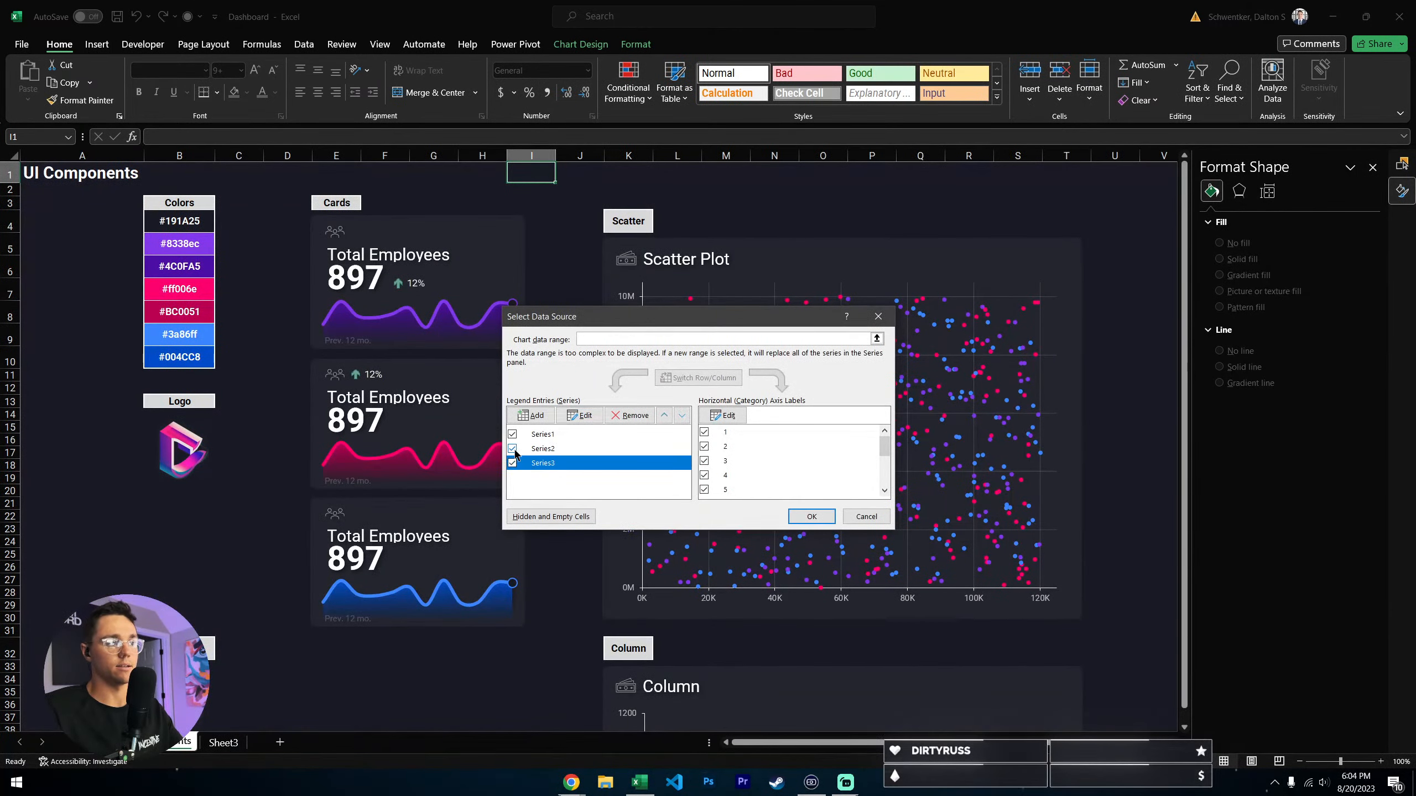
{"action": "left_click_drag", "start_coordinate": [538, 324], "coordinate": [369, 499]}
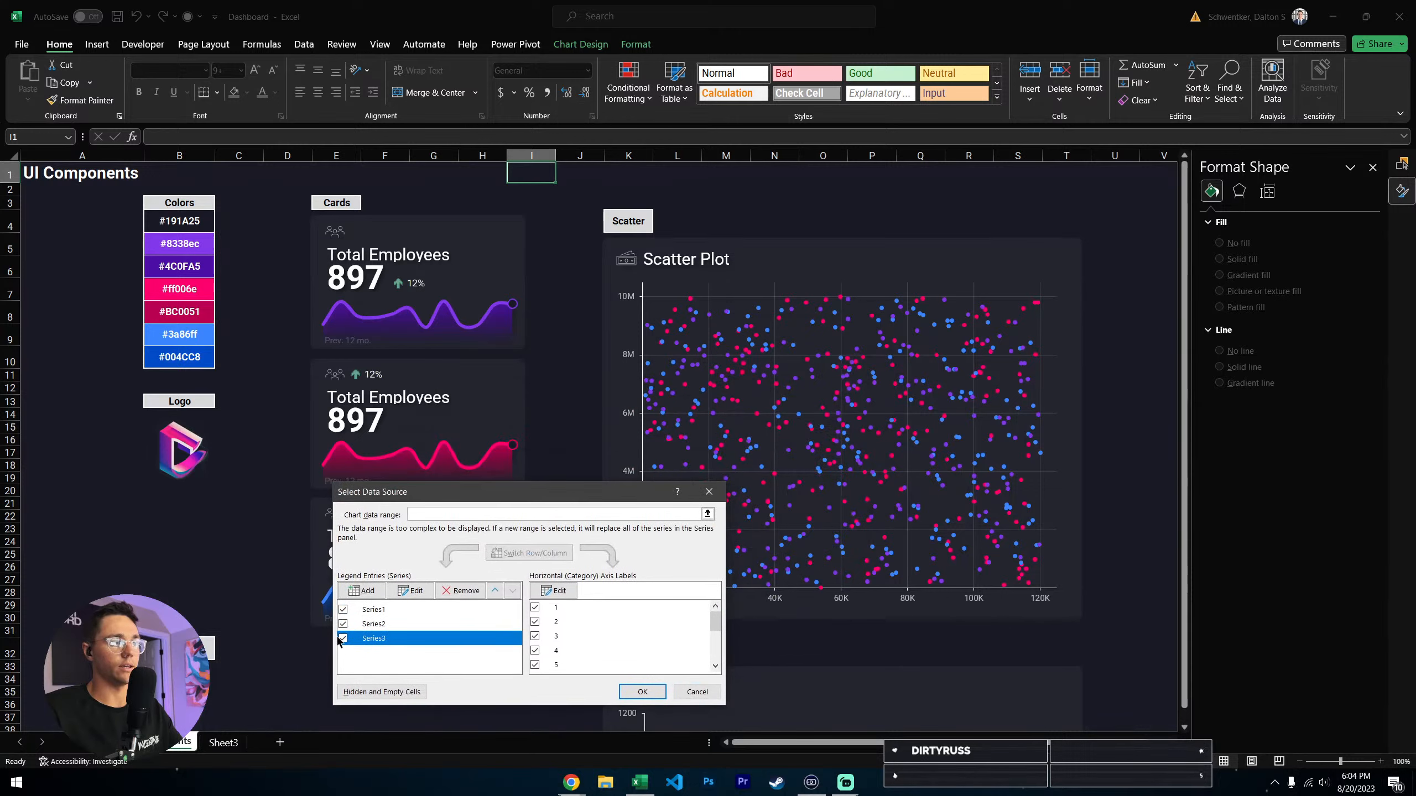
{"action": "left_click", "coordinate": [343, 624]}
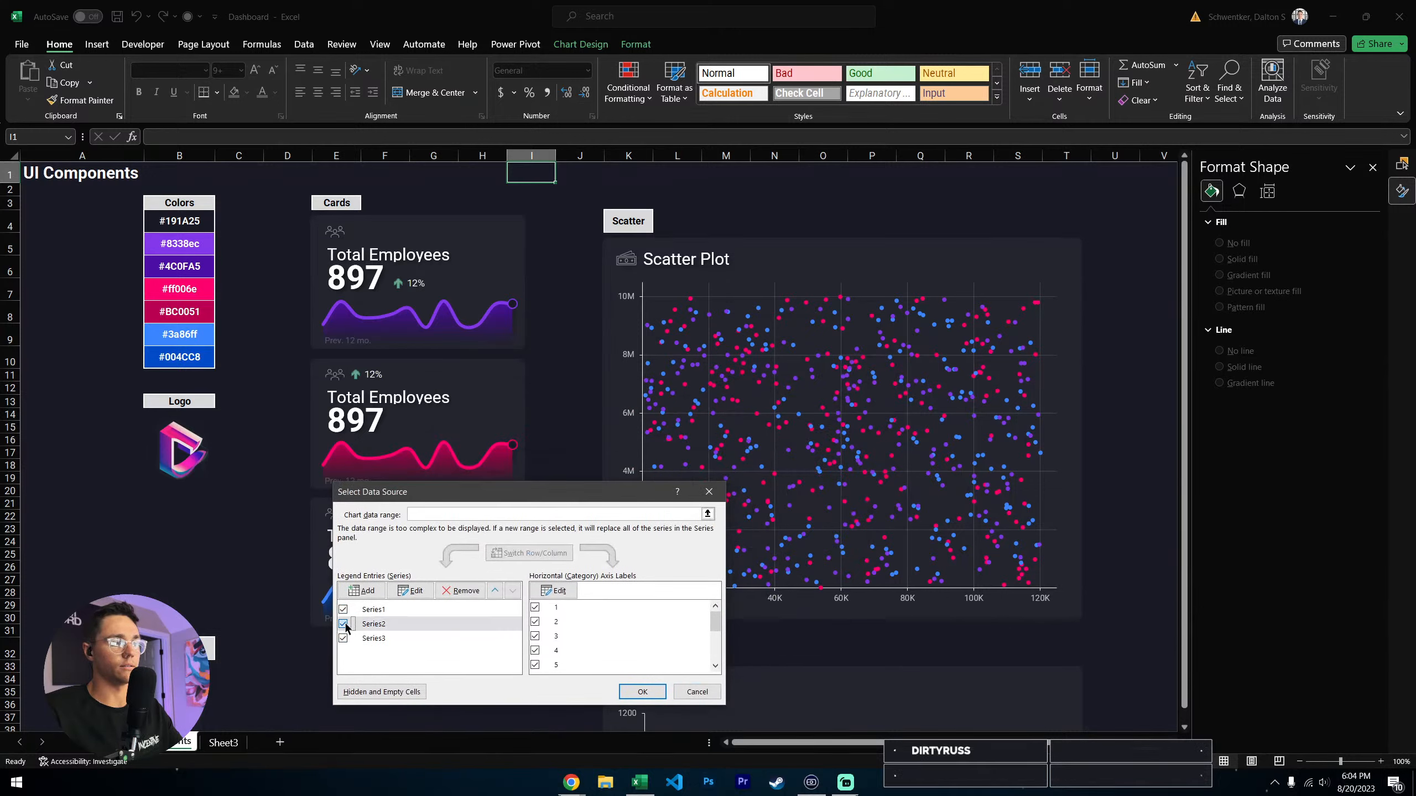
{"action": "left_click", "coordinate": [398, 620]}
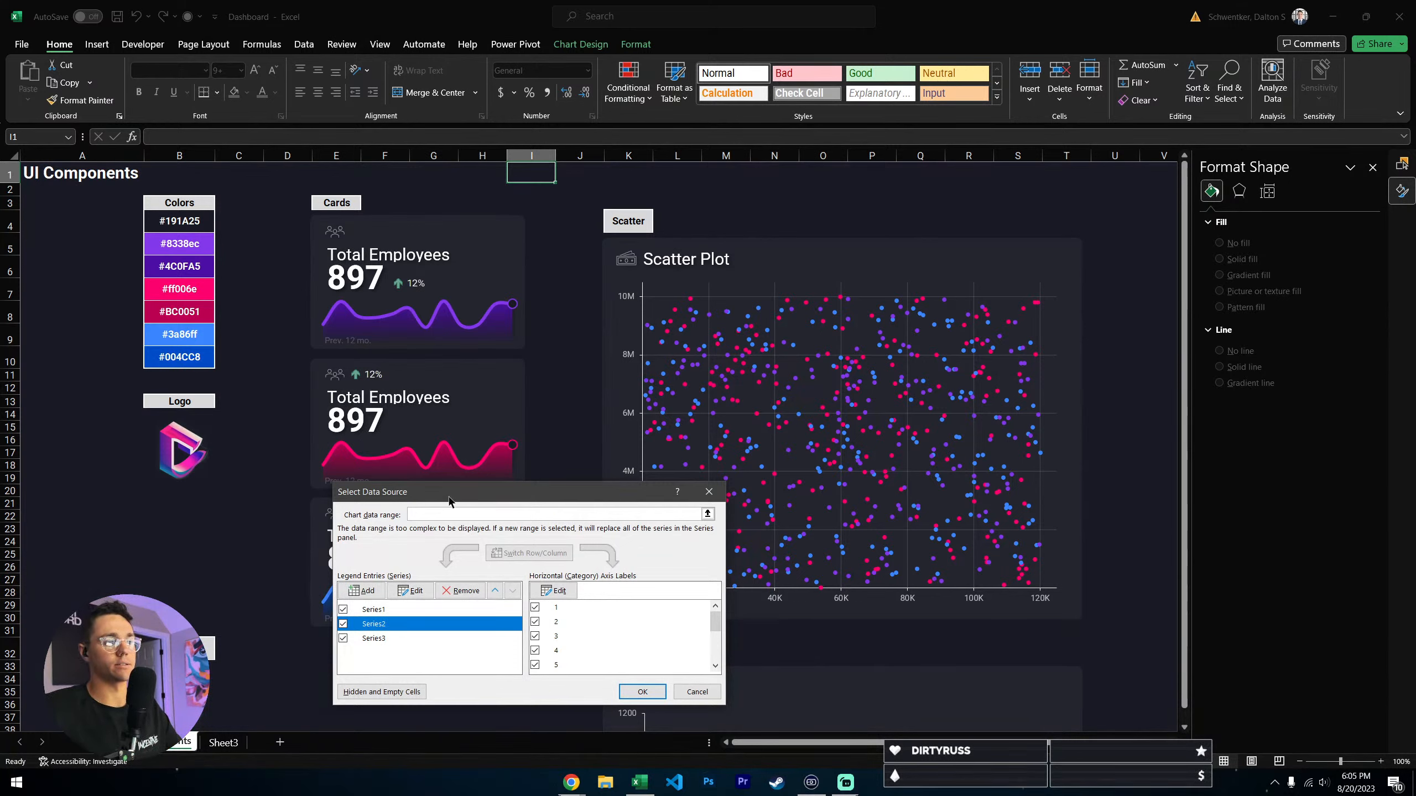
{"action": "left_click_drag", "start_coordinate": [449, 498], "coordinate": [484, 455]}
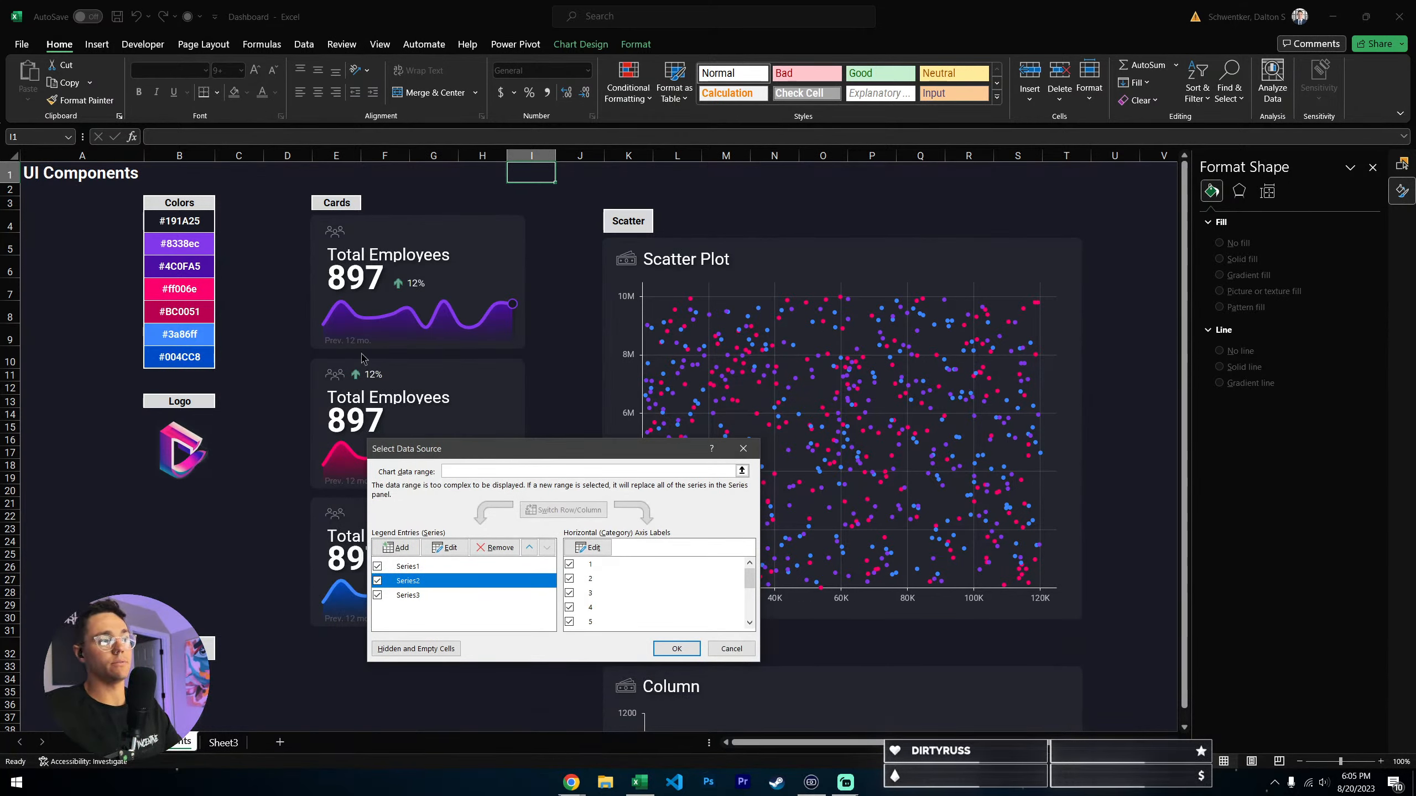
{"action": "left_click", "coordinate": [444, 547]}
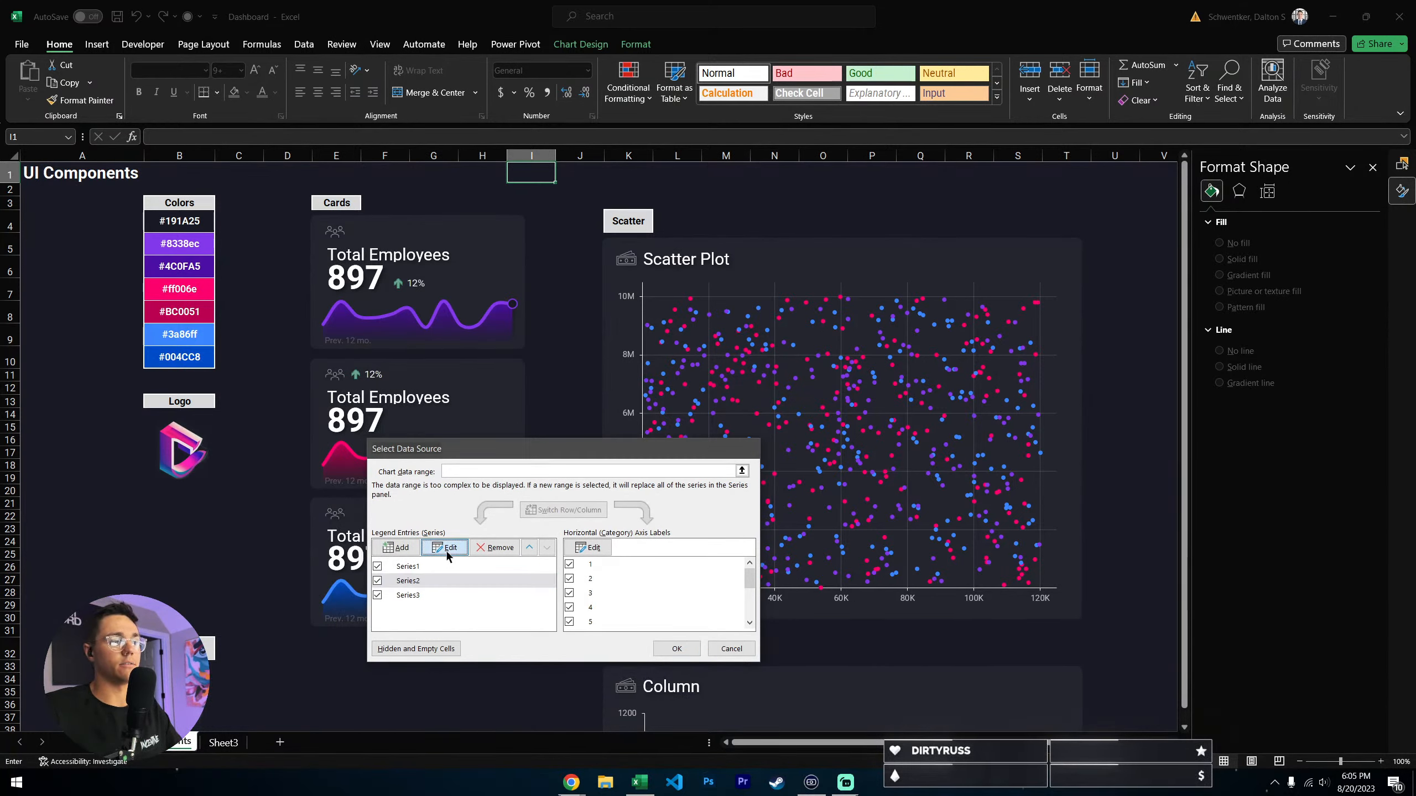
{"action": "left_click", "coordinate": [577, 590]}
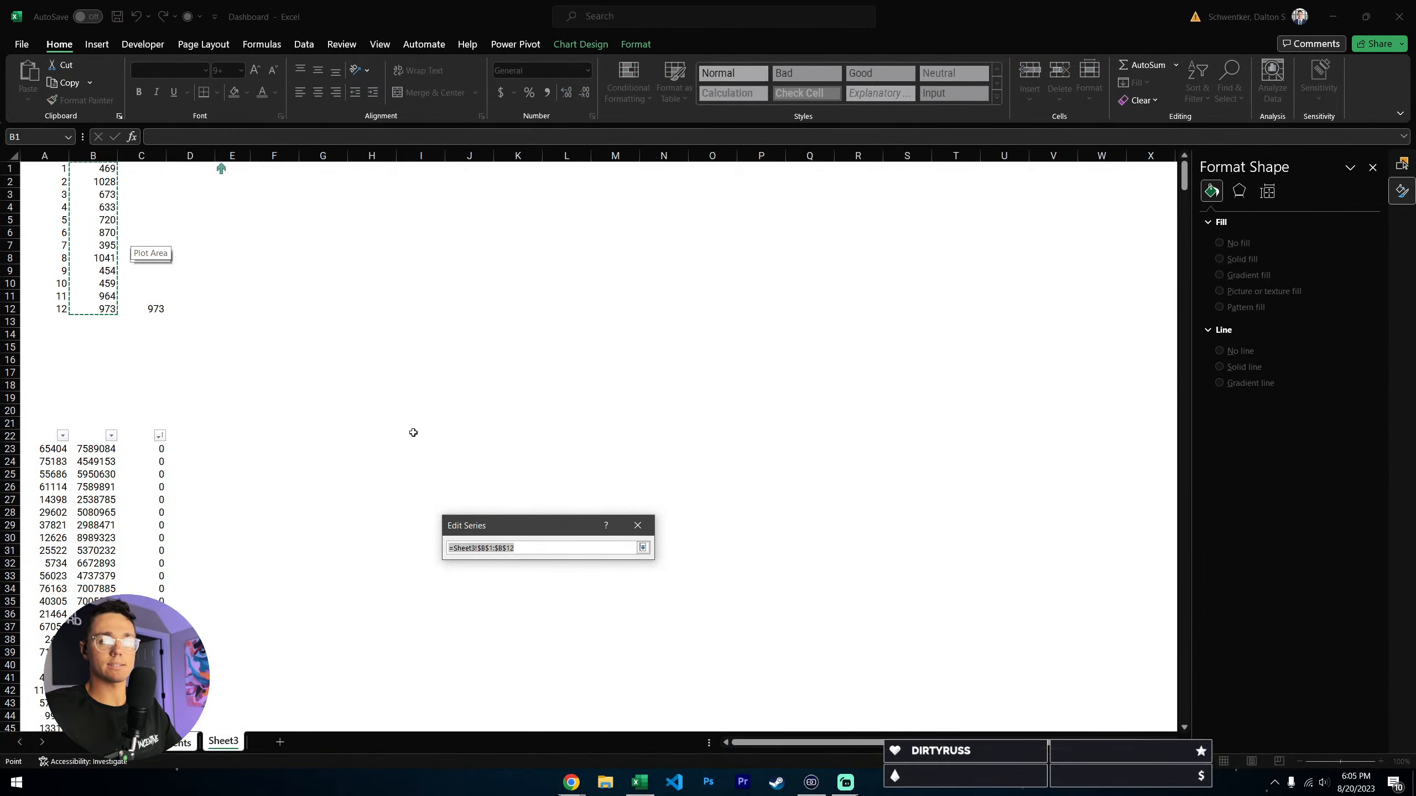
{"action": "left_click", "coordinate": [643, 548]}
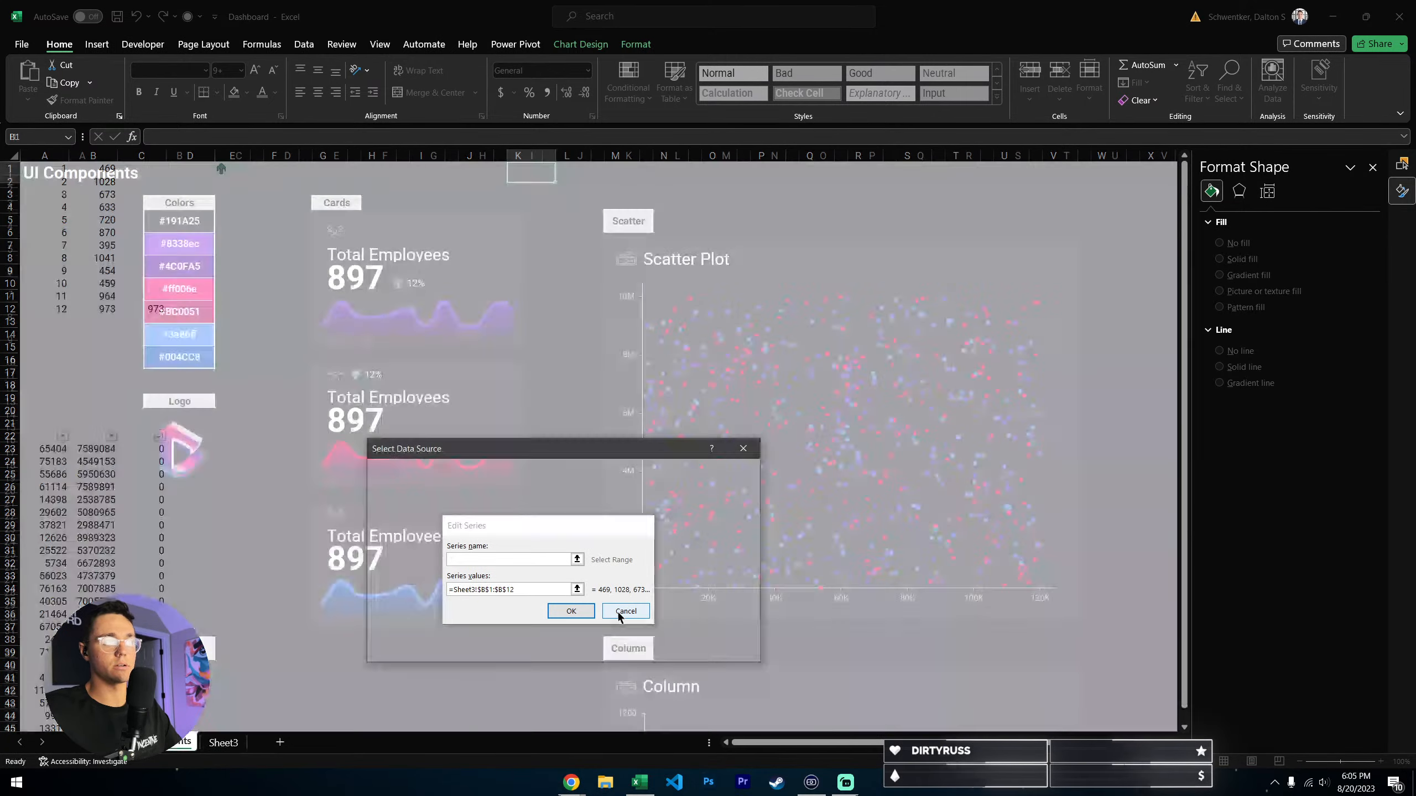
{"action": "left_click", "coordinate": [624, 611]}
{"action": "left_click", "coordinate": [730, 648]}
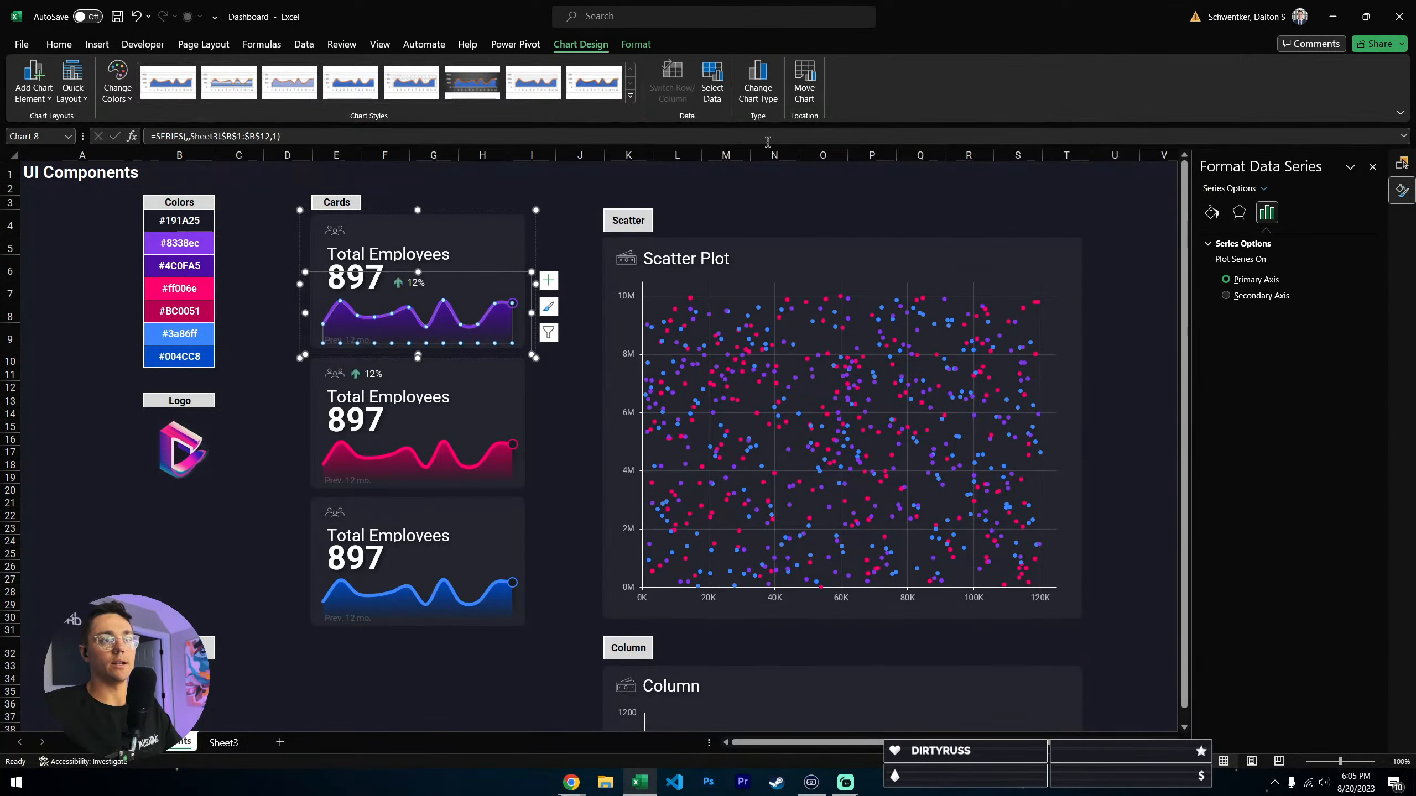
- Check the chart type assigned to each series in the purple card's combo chart, leaving the types as they are
{"action": "left_click", "coordinate": [757, 81]}
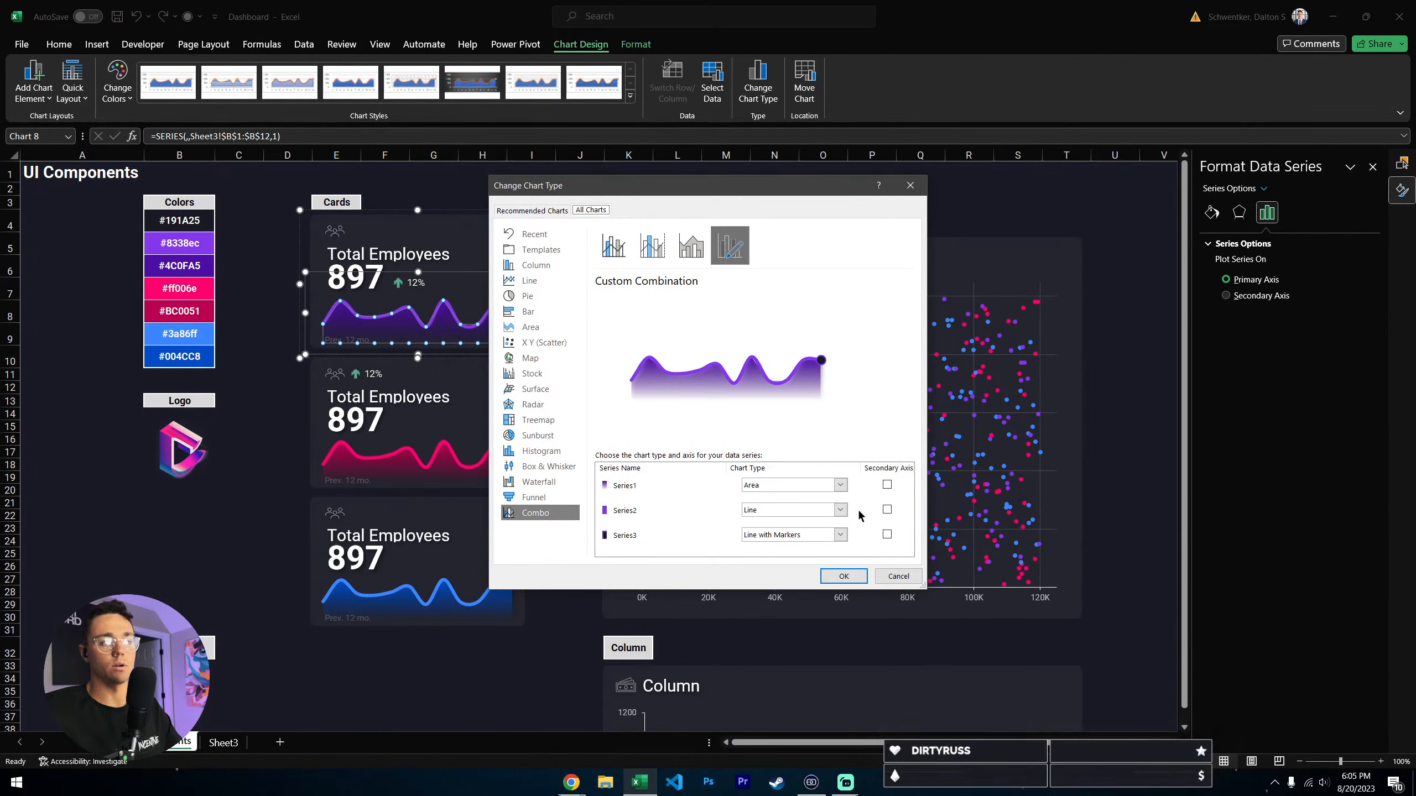
{"action": "left_click", "coordinate": [904, 580]}
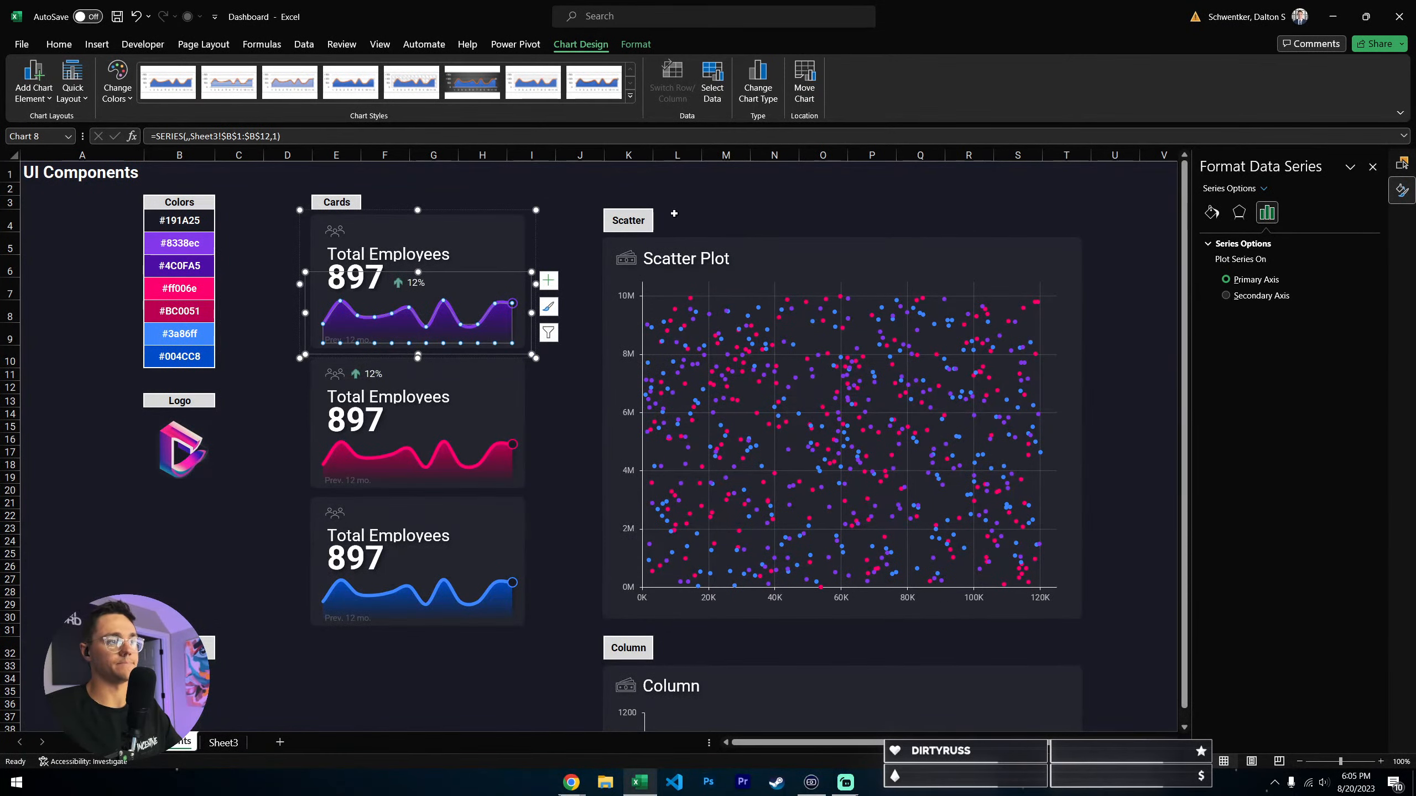
{"action": "key", "text": "Escape"}
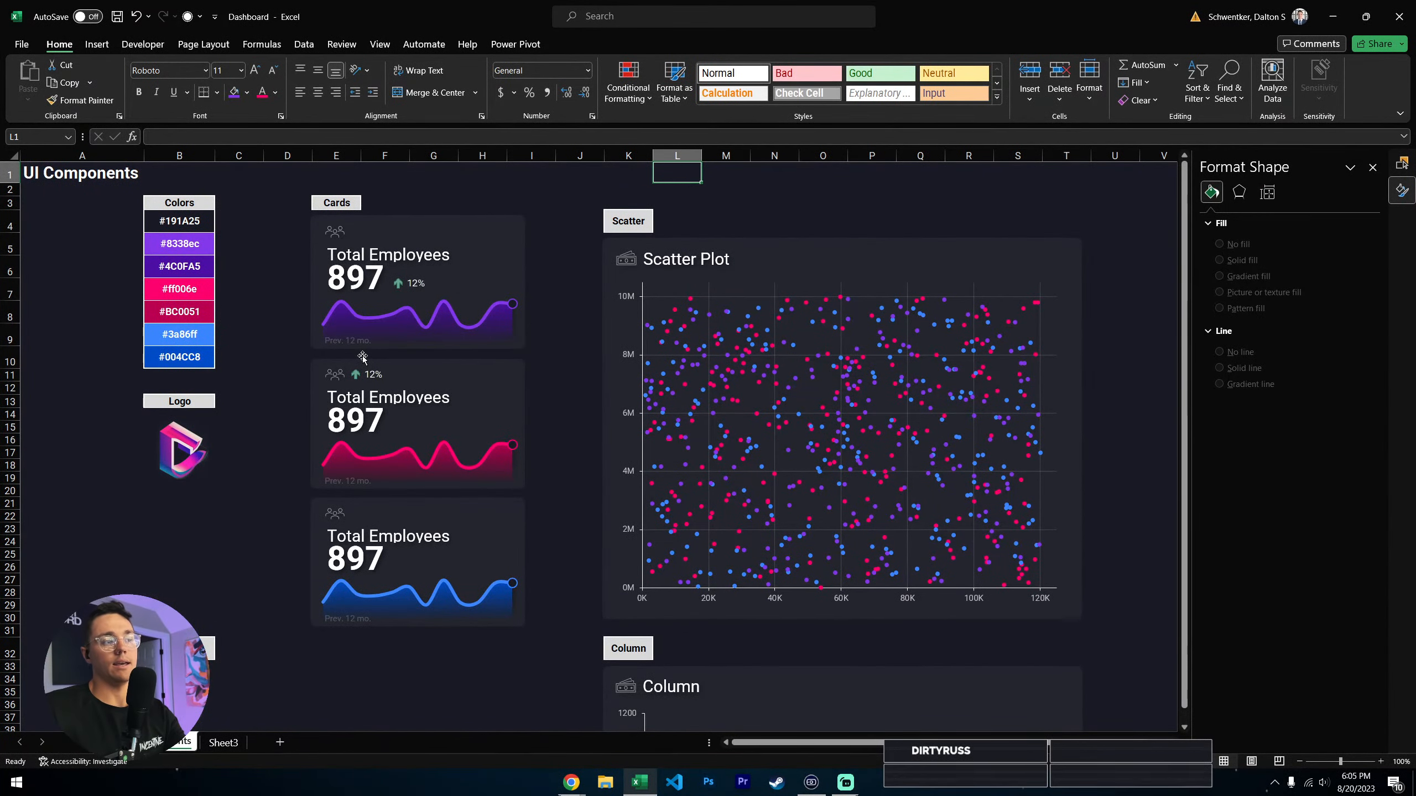
- Switch the fill of the area series in the purple Total Employees card's chart to a gradient fill
{"action": "left_click", "coordinate": [389, 329]}
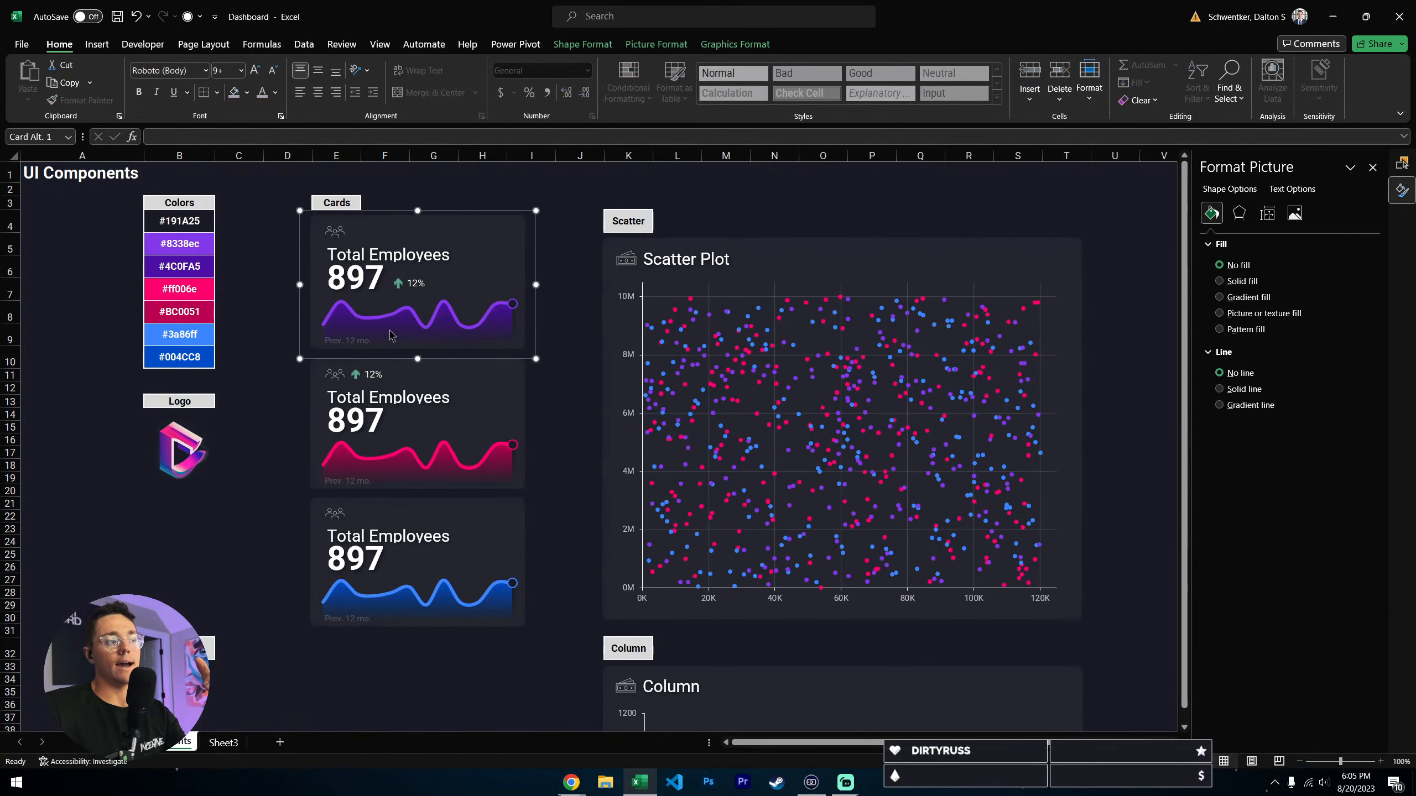
{"action": "left_click", "coordinate": [393, 333]}
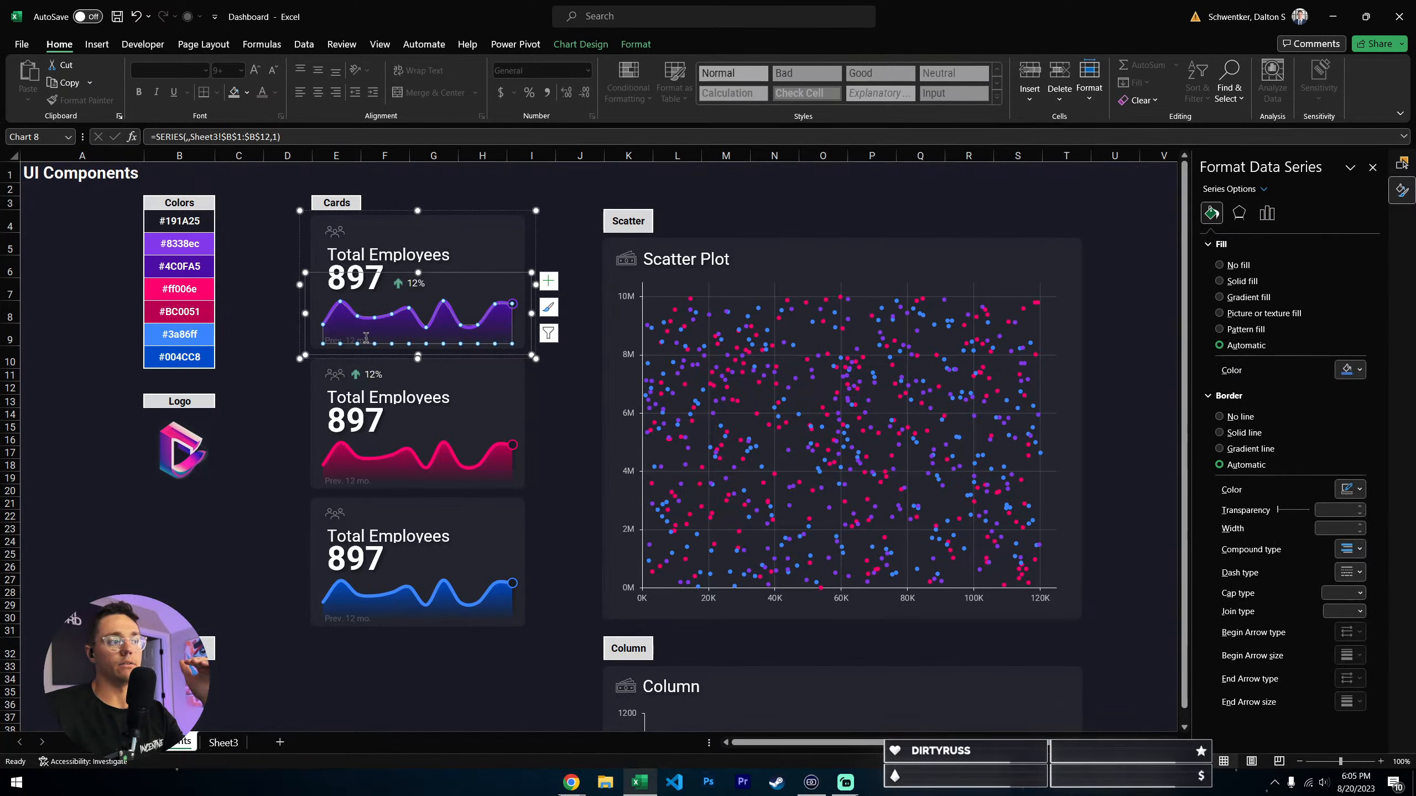
{"action": "left_click", "coordinate": [1241, 298]}
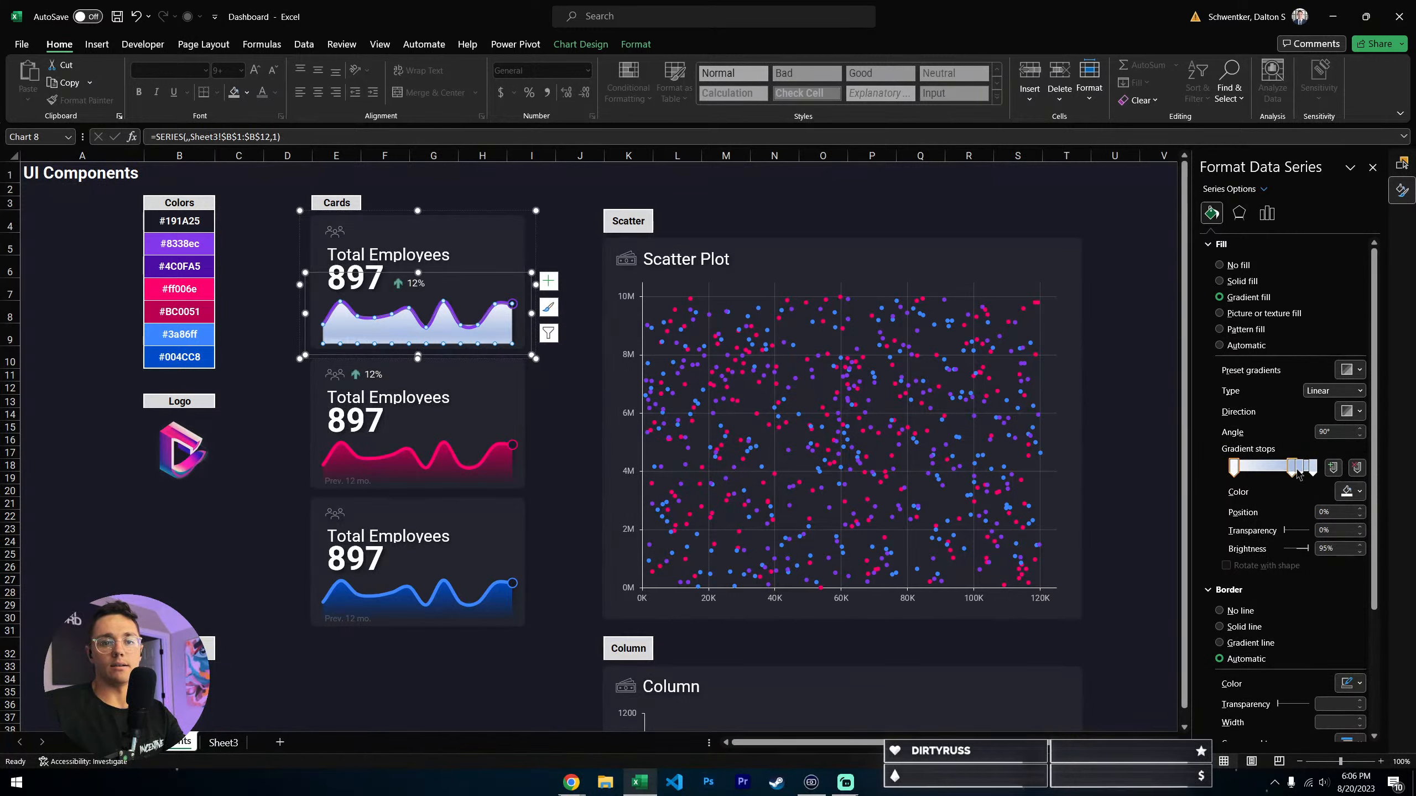
- Reduce the gradient of the purple card's area series to two end stops and color the first stop with #4C0FA5 from the palette
{"action": "left_click", "coordinate": [1357, 467]}
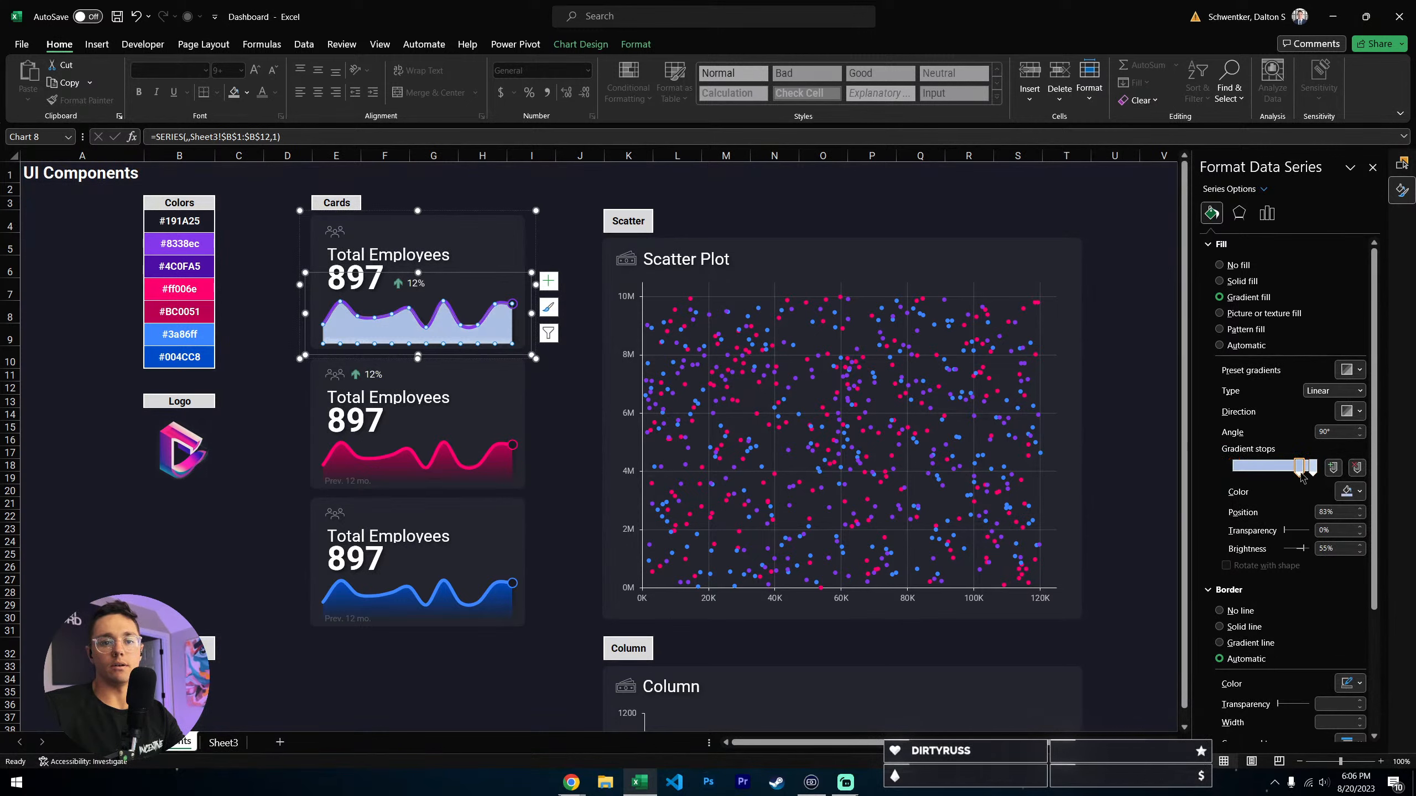
{"action": "left_click_drag", "start_coordinate": [1242, 467], "coordinate": [1233, 467]}
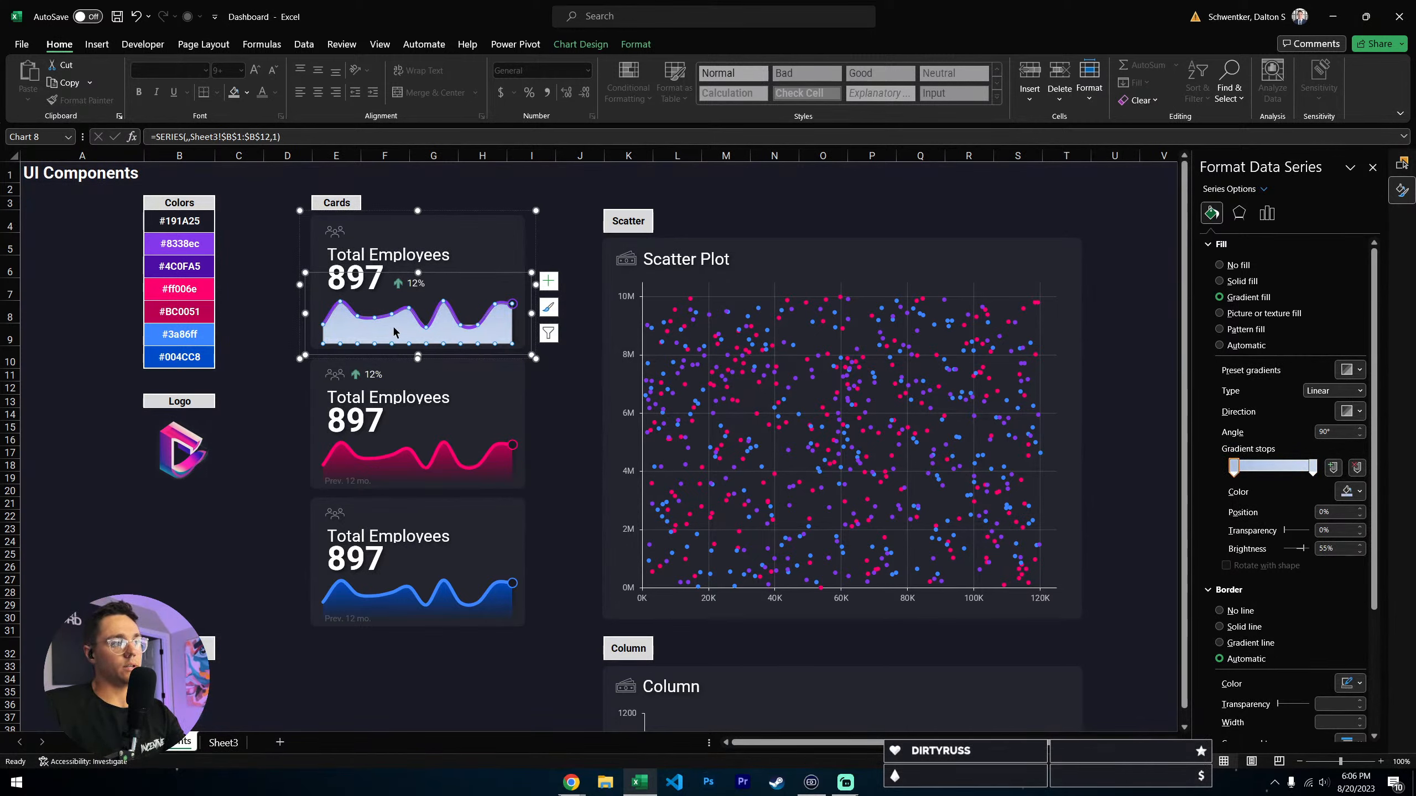
{"action": "left_click", "coordinate": [195, 246]}
{"action": "left_click", "coordinate": [189, 264]}
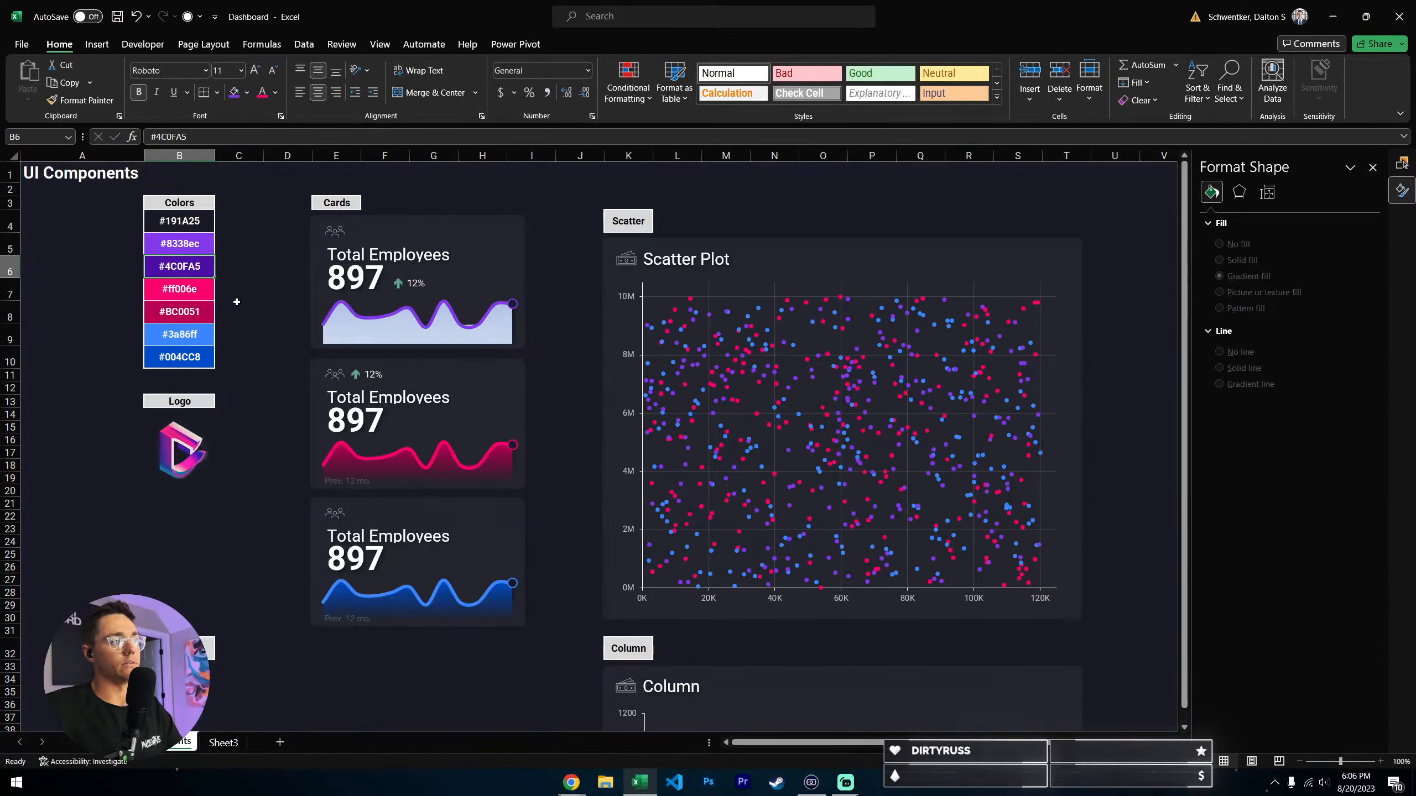
{"action": "key", "text": "ctrl+c"}
{"action": "left_click", "coordinate": [397, 346]}
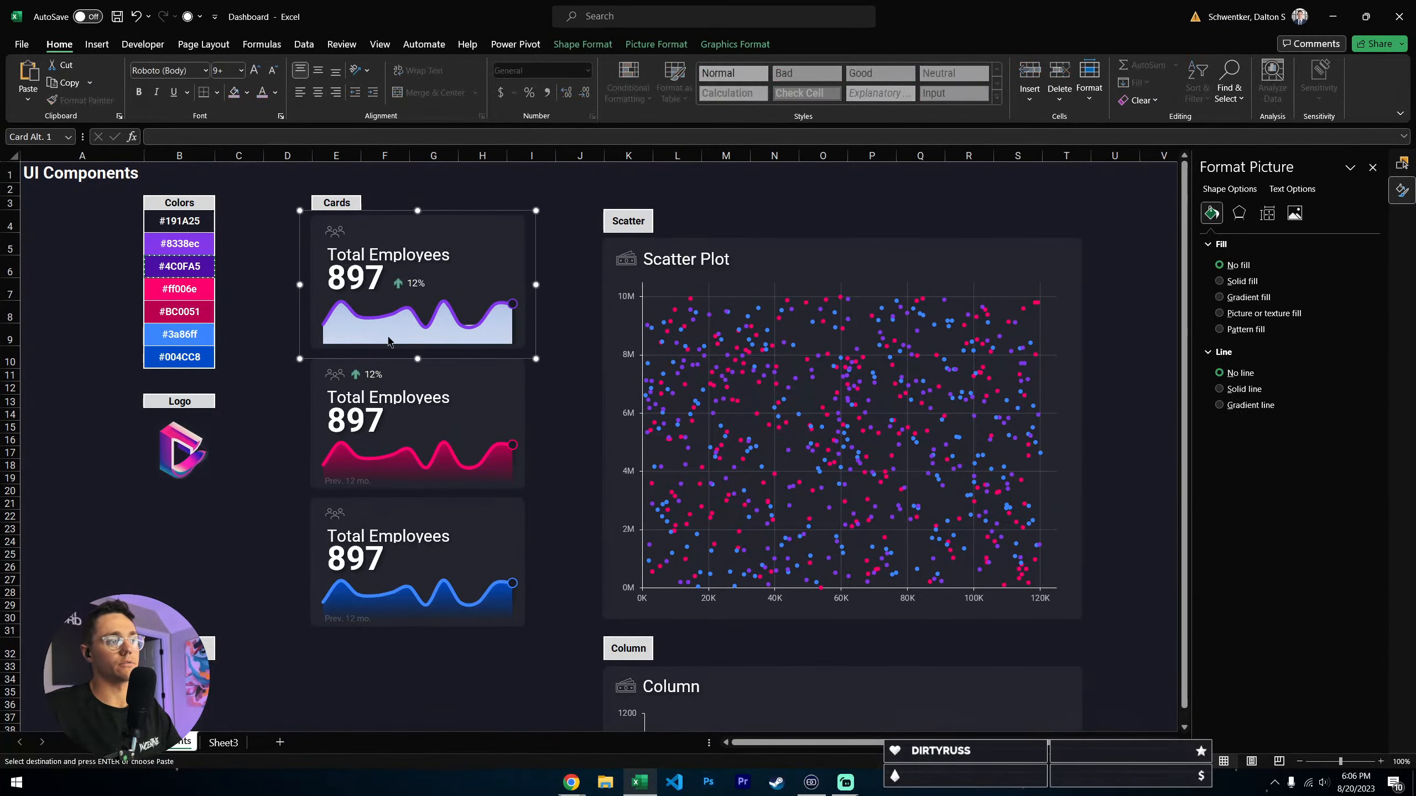
{"action": "left_click", "coordinate": [383, 338]}
{"action": "left_click", "coordinate": [1212, 212]}
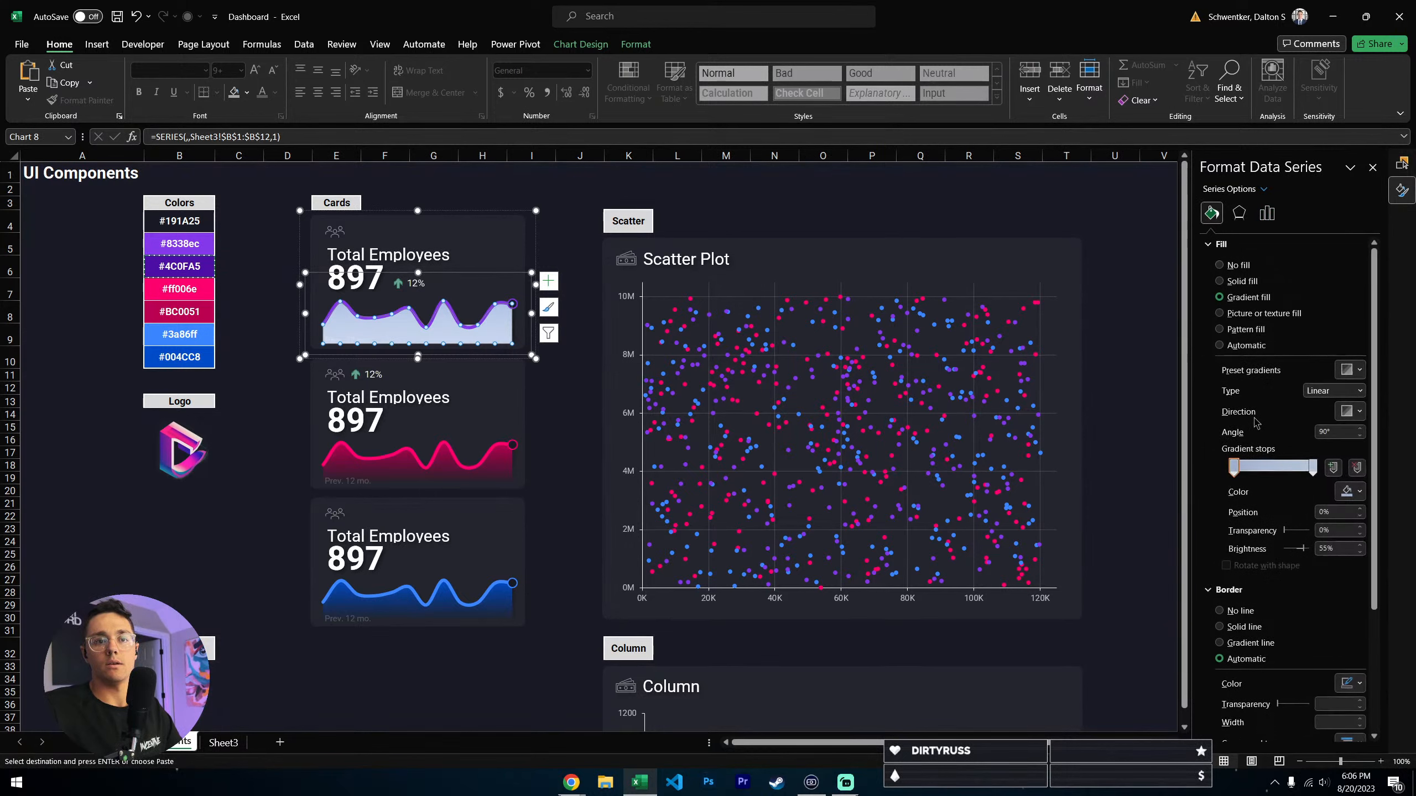
{"action": "left_click", "coordinate": [1352, 491]}
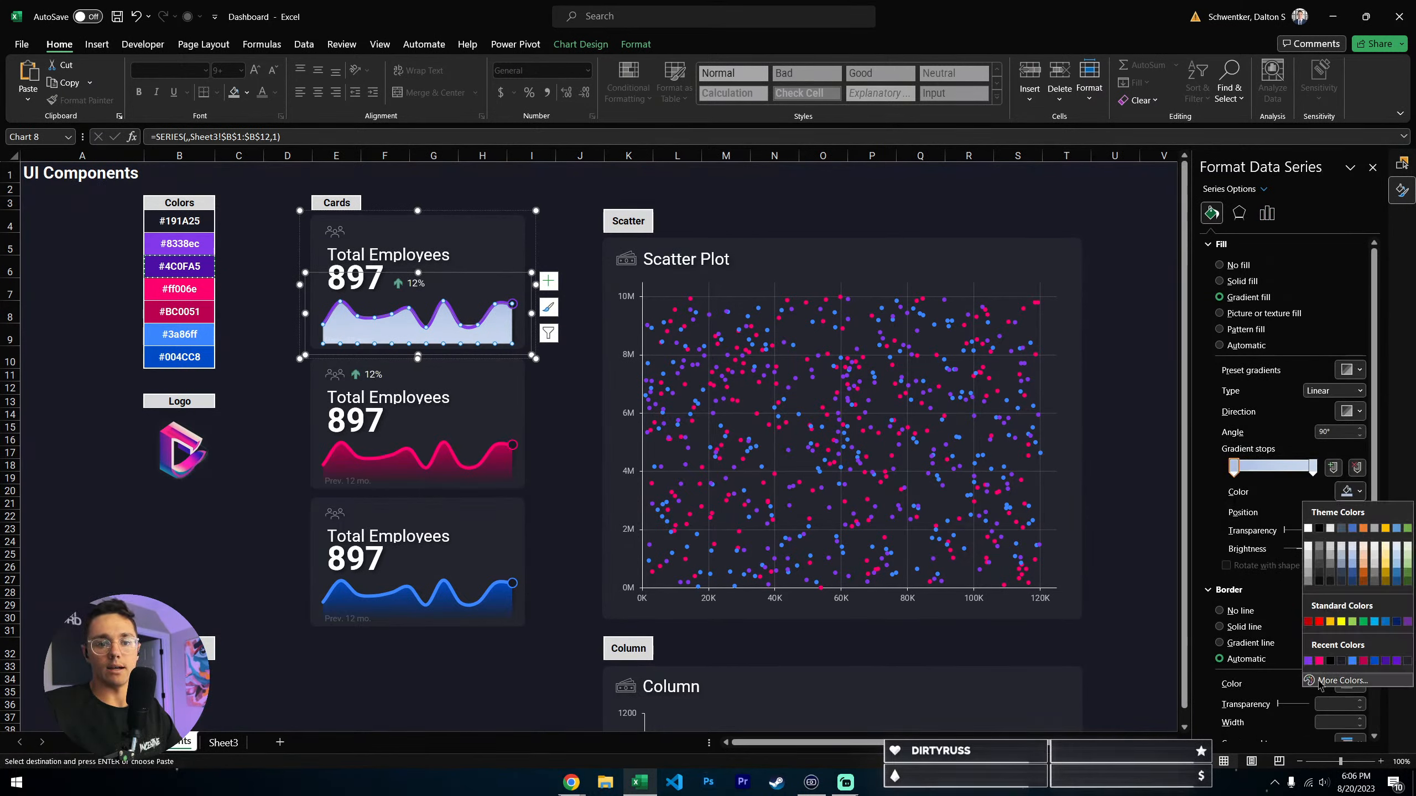
{"action": "left_click", "coordinate": [1338, 681]}
{"action": "double_click", "coordinate": [542, 608]}
{"action": "key", "text": "ctrl+v"}
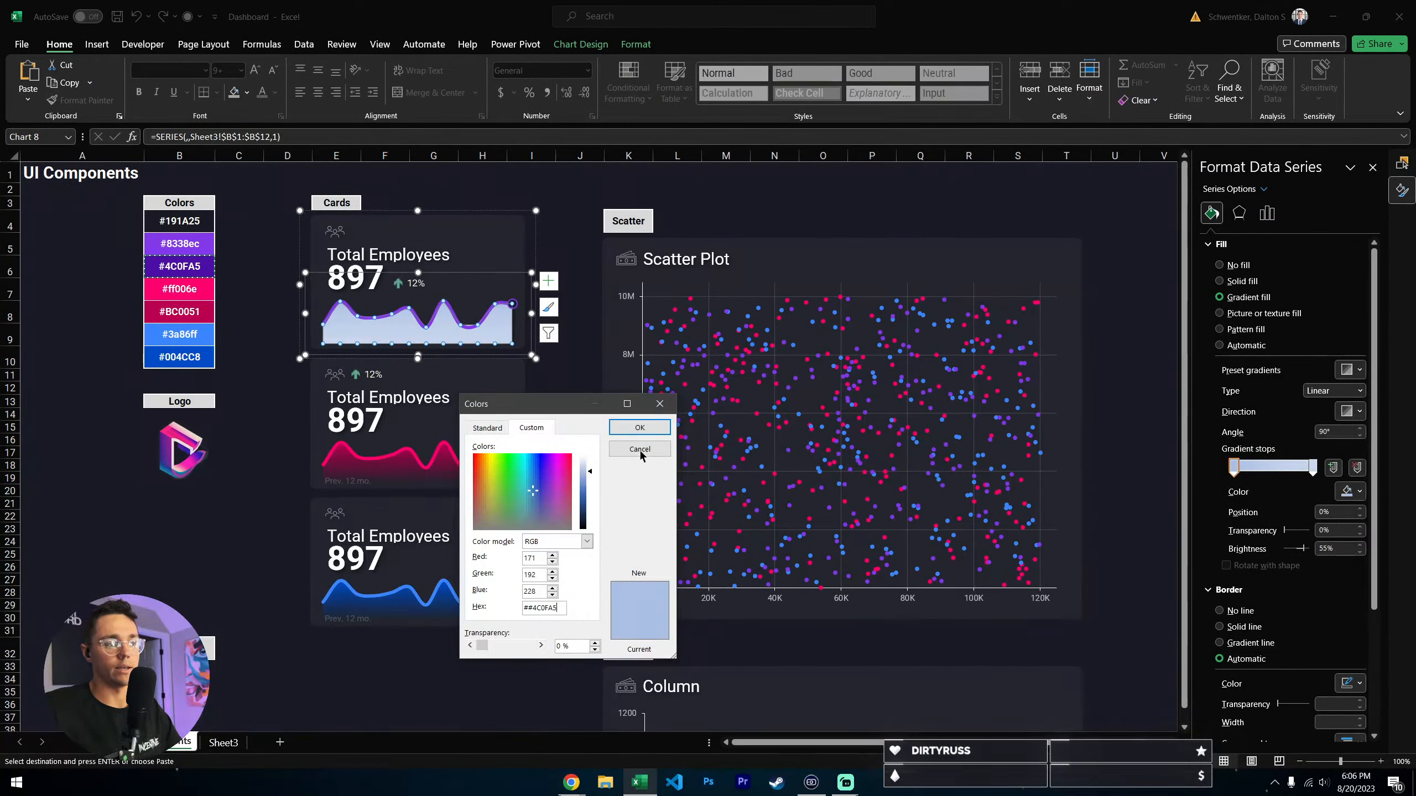
{"action": "left_click", "coordinate": [641, 430]}
- Color the gradient's last stop with the same dark purple #4C0FA5 and raise its transparency so the area fades out
{"action": "left_click", "coordinate": [1311, 467]}
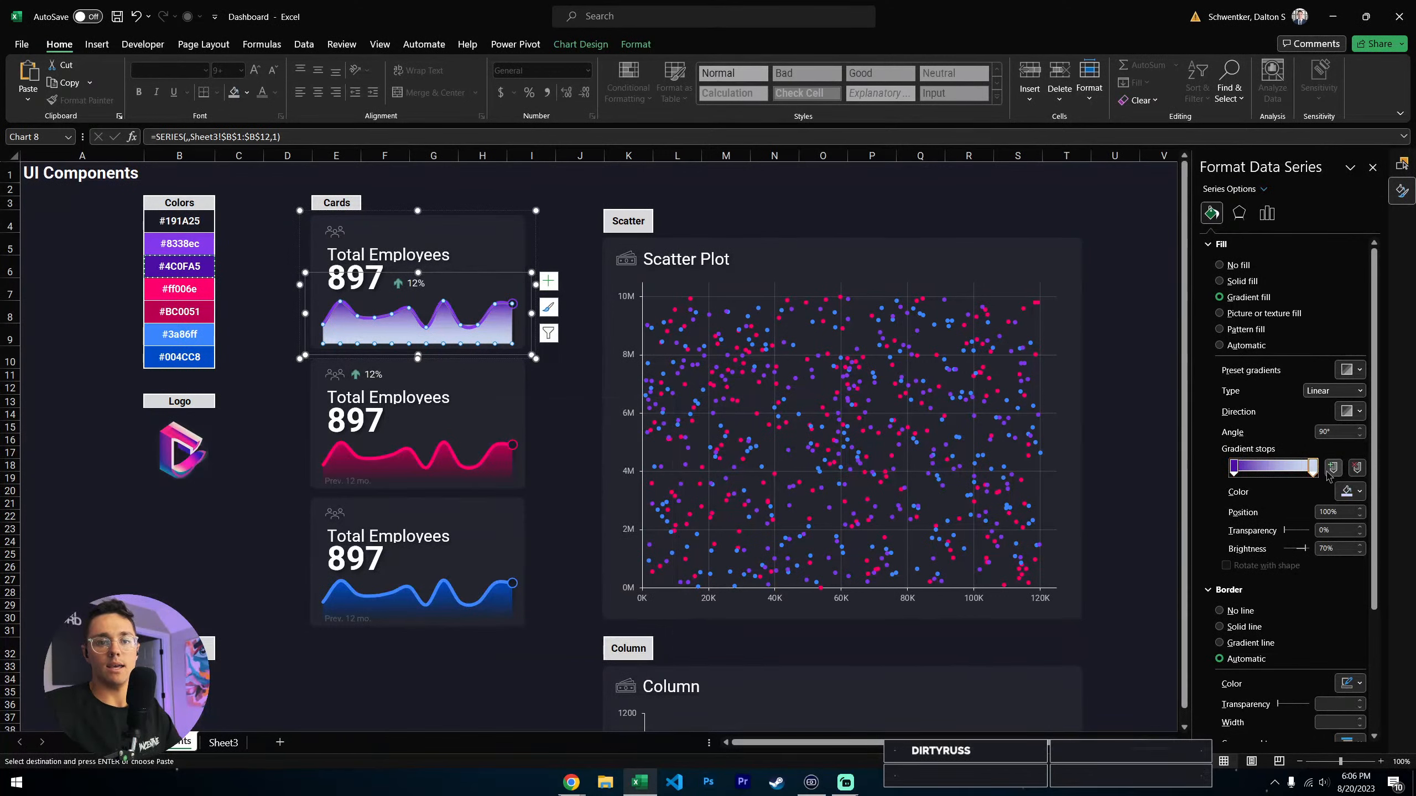
{"action": "left_click", "coordinate": [1352, 491]}
{"action": "left_click", "coordinate": [1307, 661]}
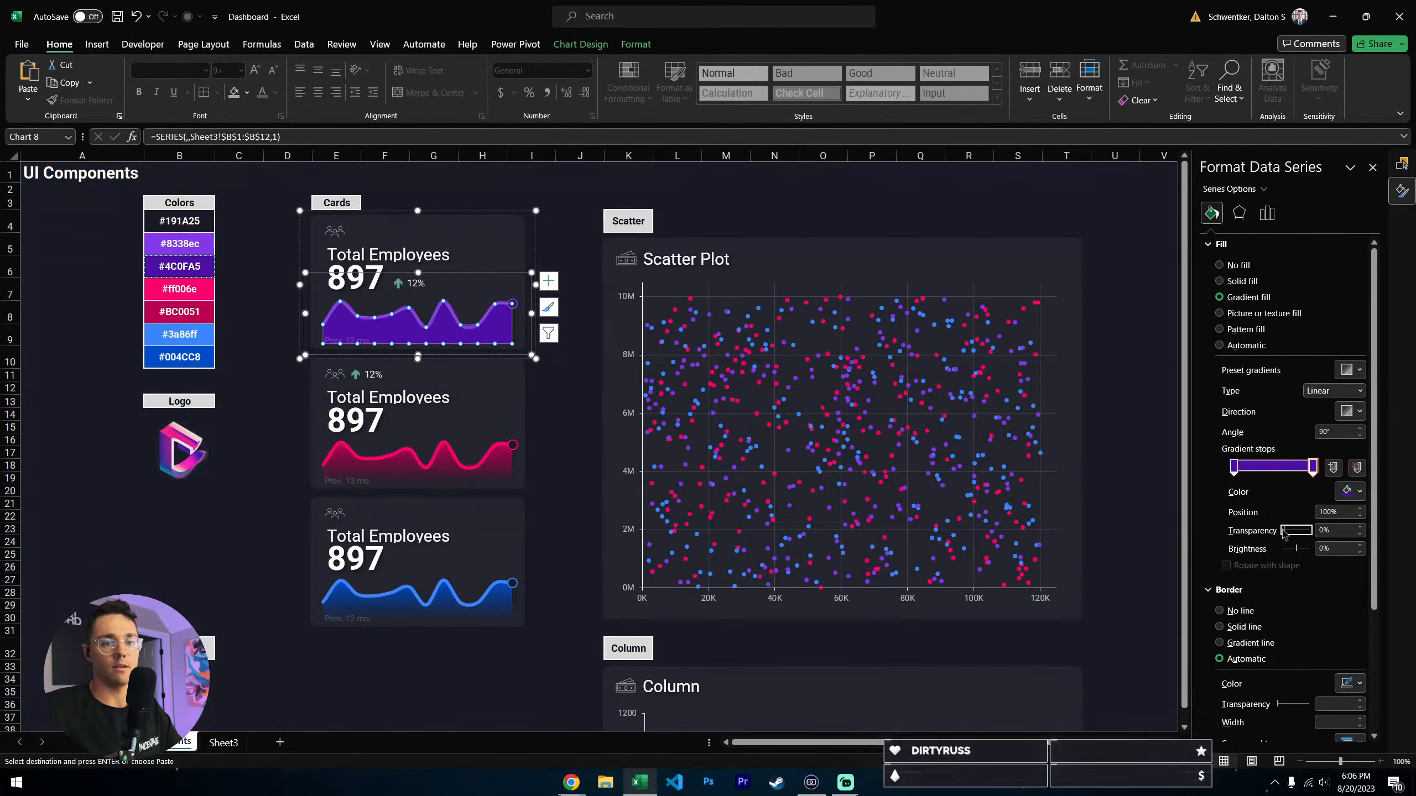
{"action": "left_click", "coordinate": [726, 203]}
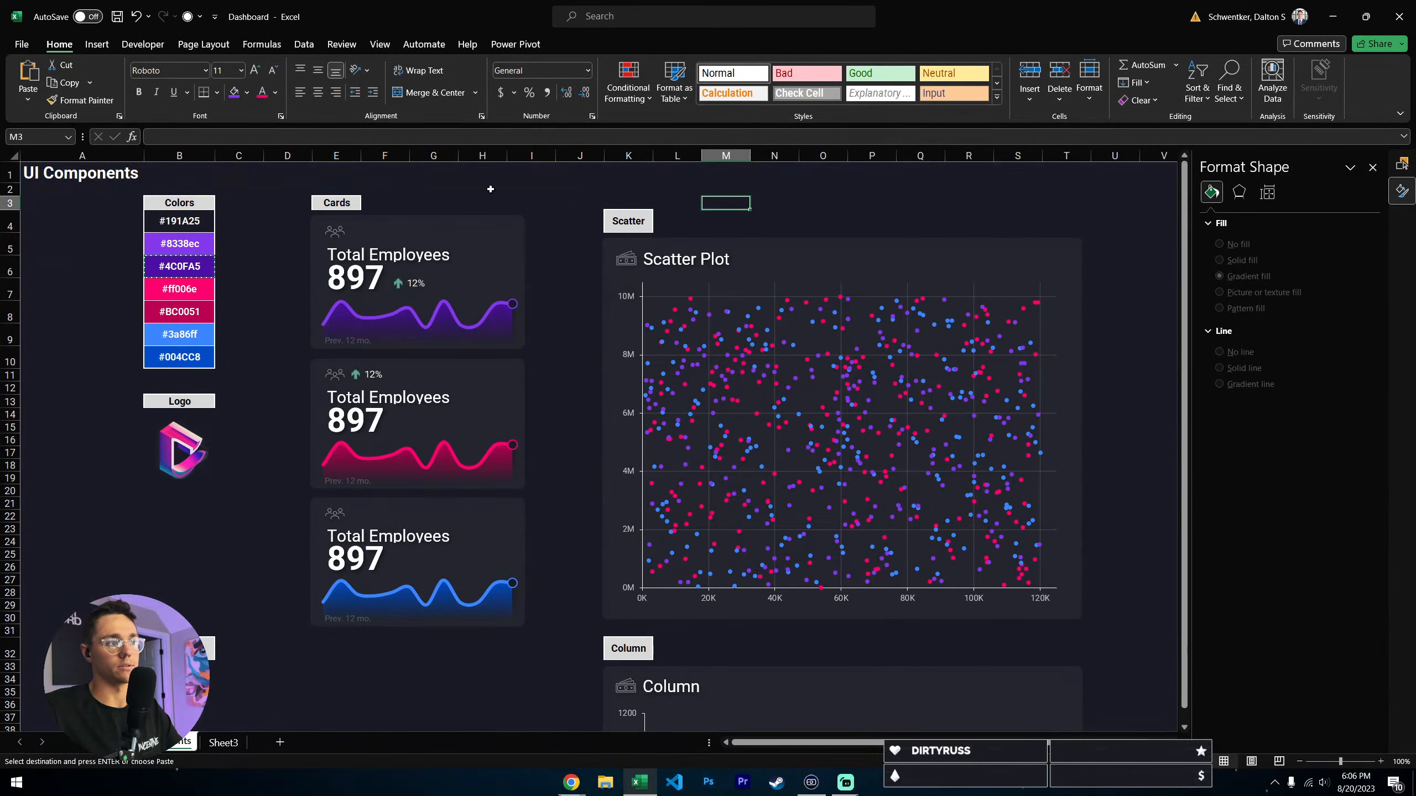
{"action": "left_click", "coordinate": [579, 173]}
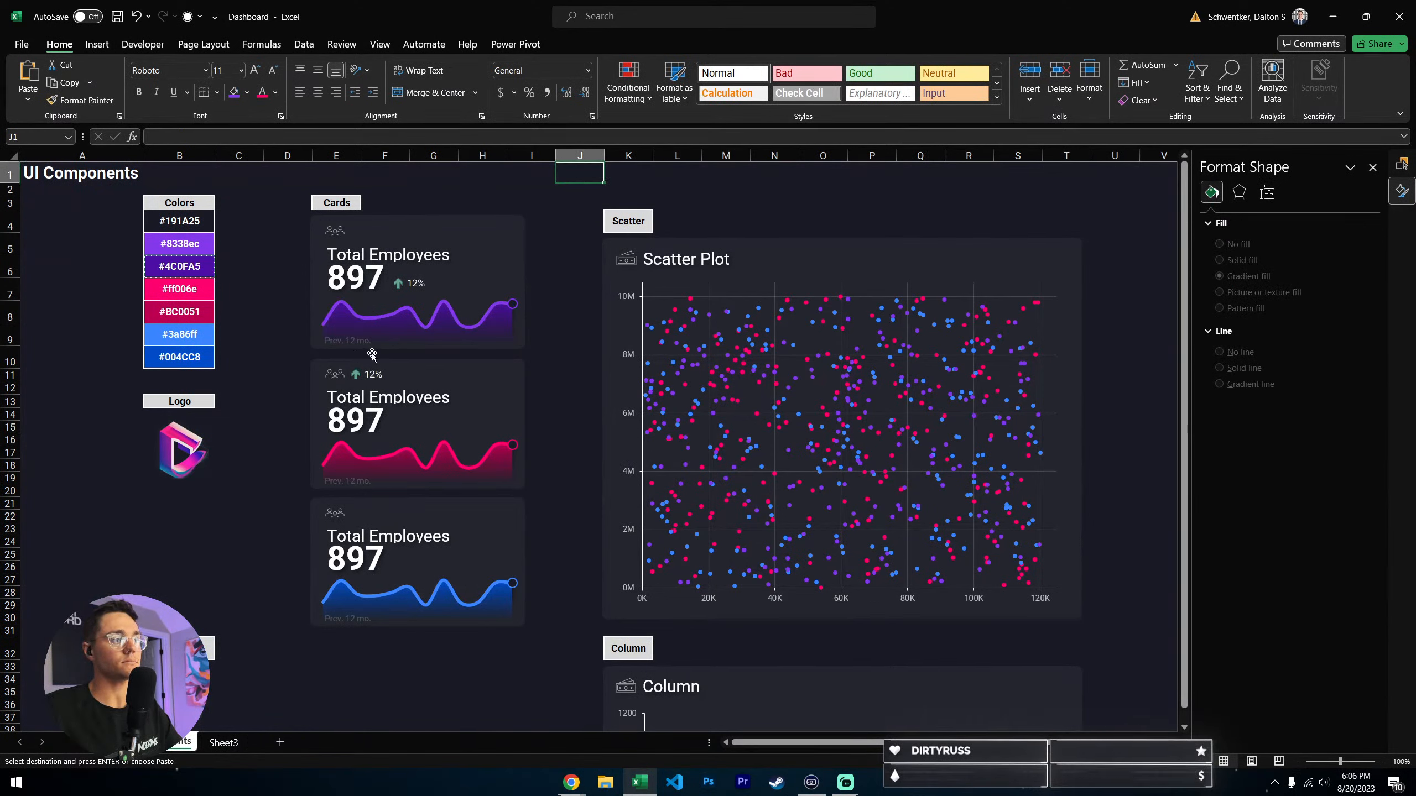
- Compare the line and area series in the purple card's chart and check the list of chart elements available for formatting
{"action": "left_click", "coordinate": [392, 473]}
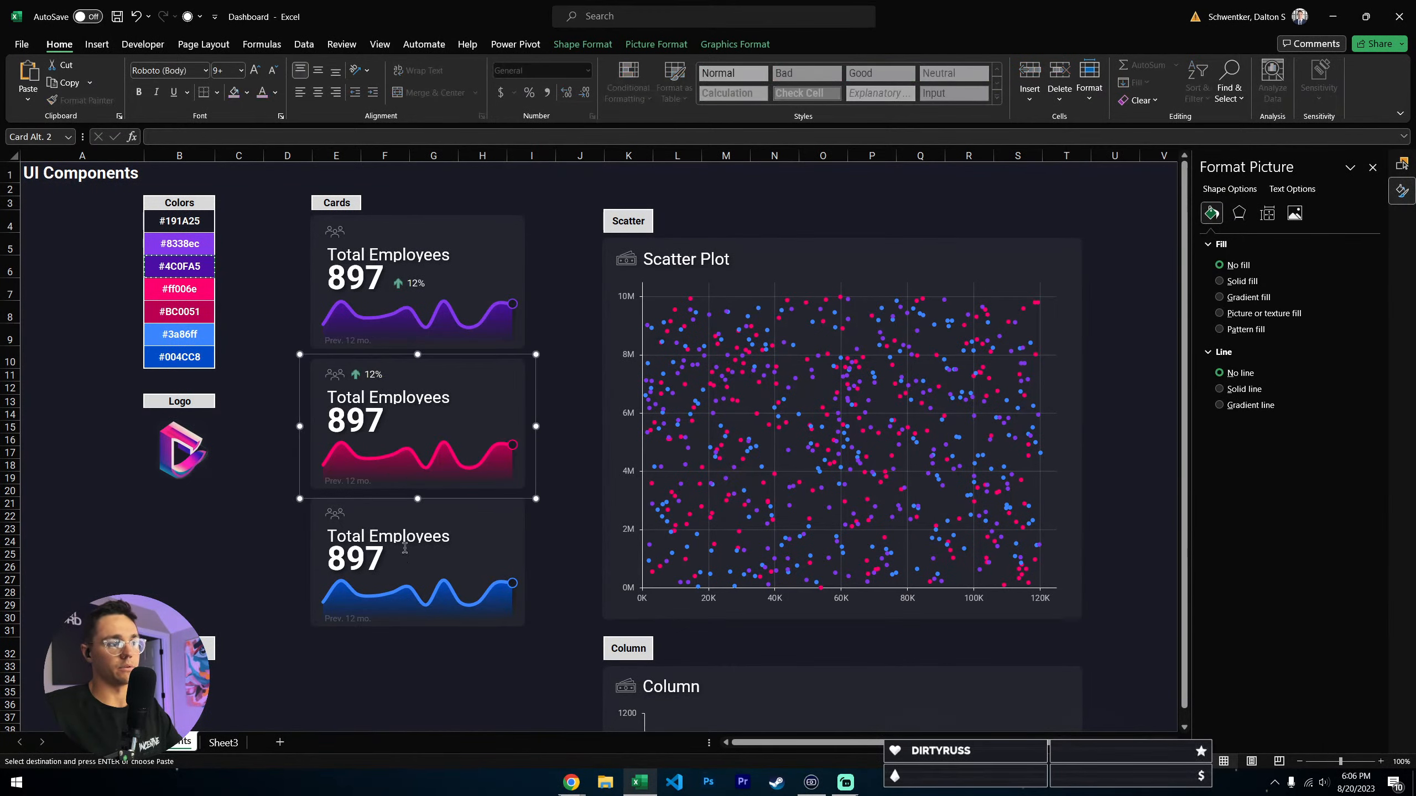
{"action": "left_click", "coordinate": [409, 472]}
{"action": "left_click", "coordinate": [568, 268]}
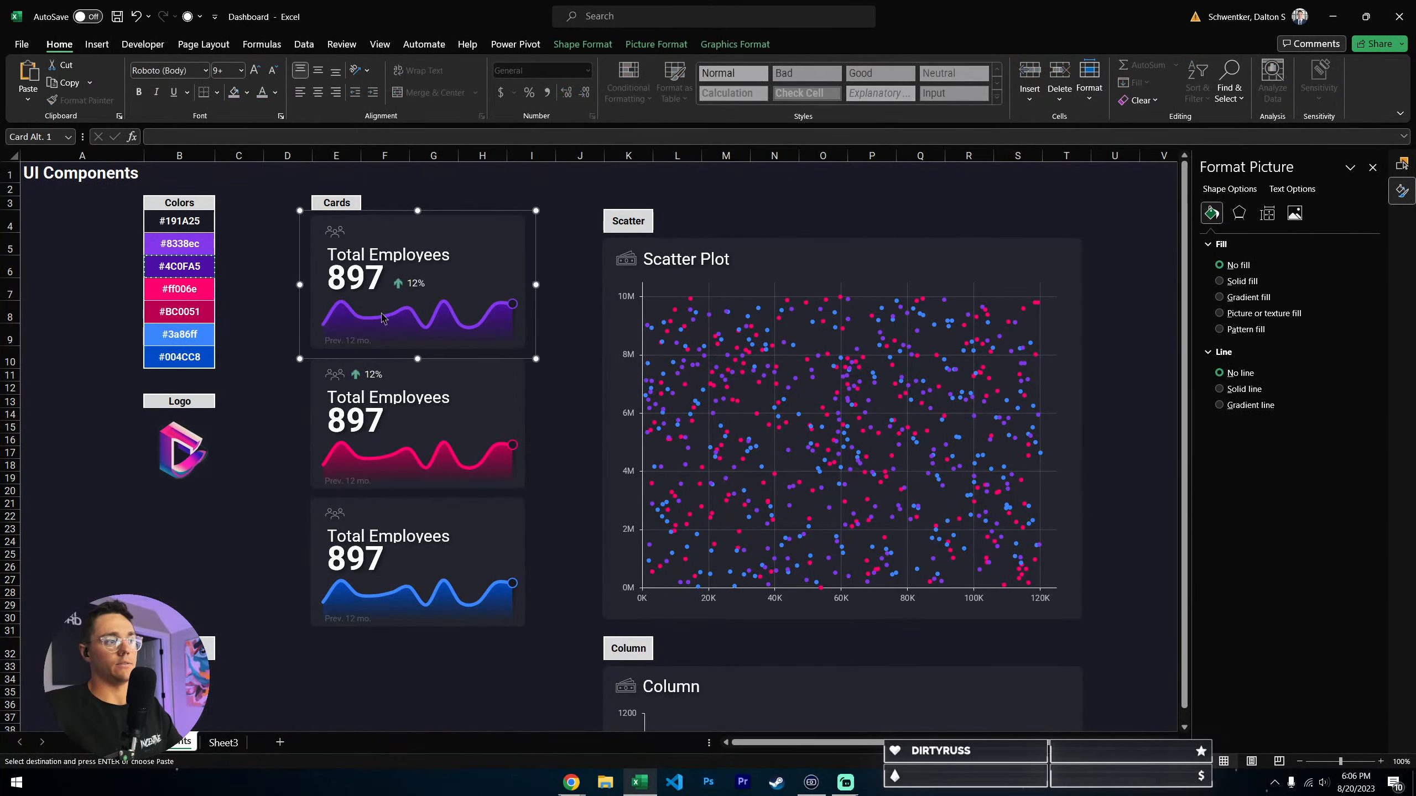
{"action": "left_click", "coordinate": [322, 306]}
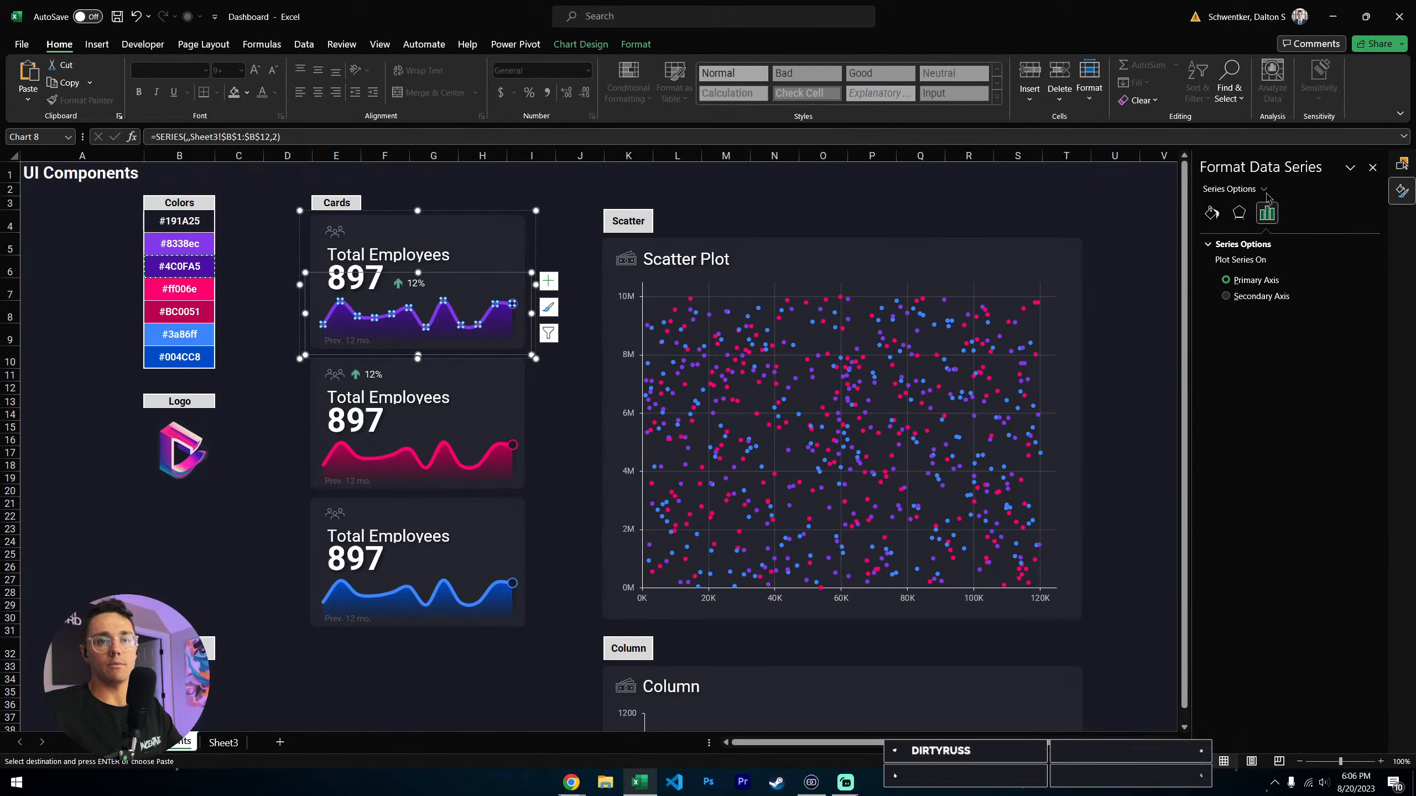
{"action": "left_click", "coordinate": [381, 308]}
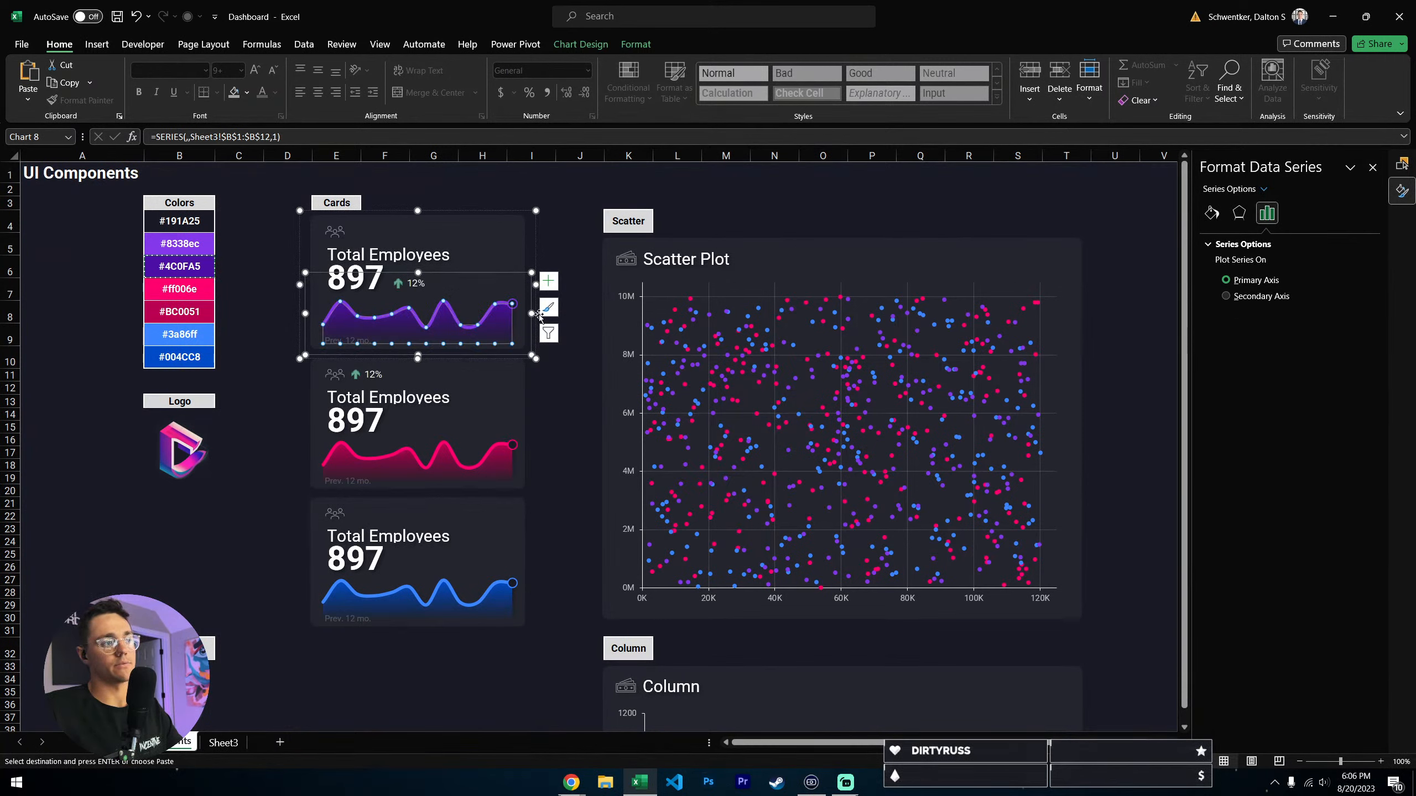
{"action": "left_click", "coordinate": [579, 222]}
{"action": "left_click", "coordinate": [383, 331]}
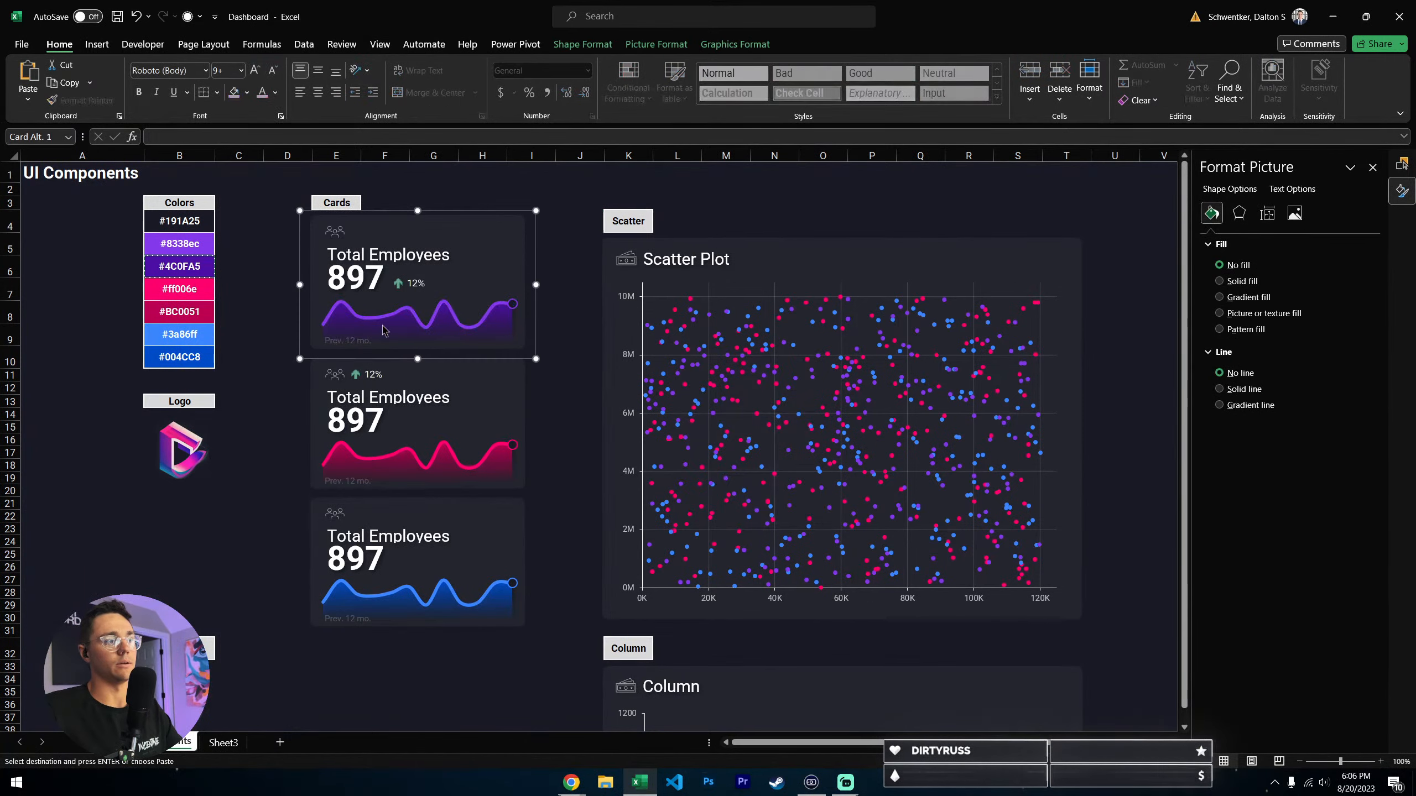
{"action": "left_click", "coordinate": [384, 331]}
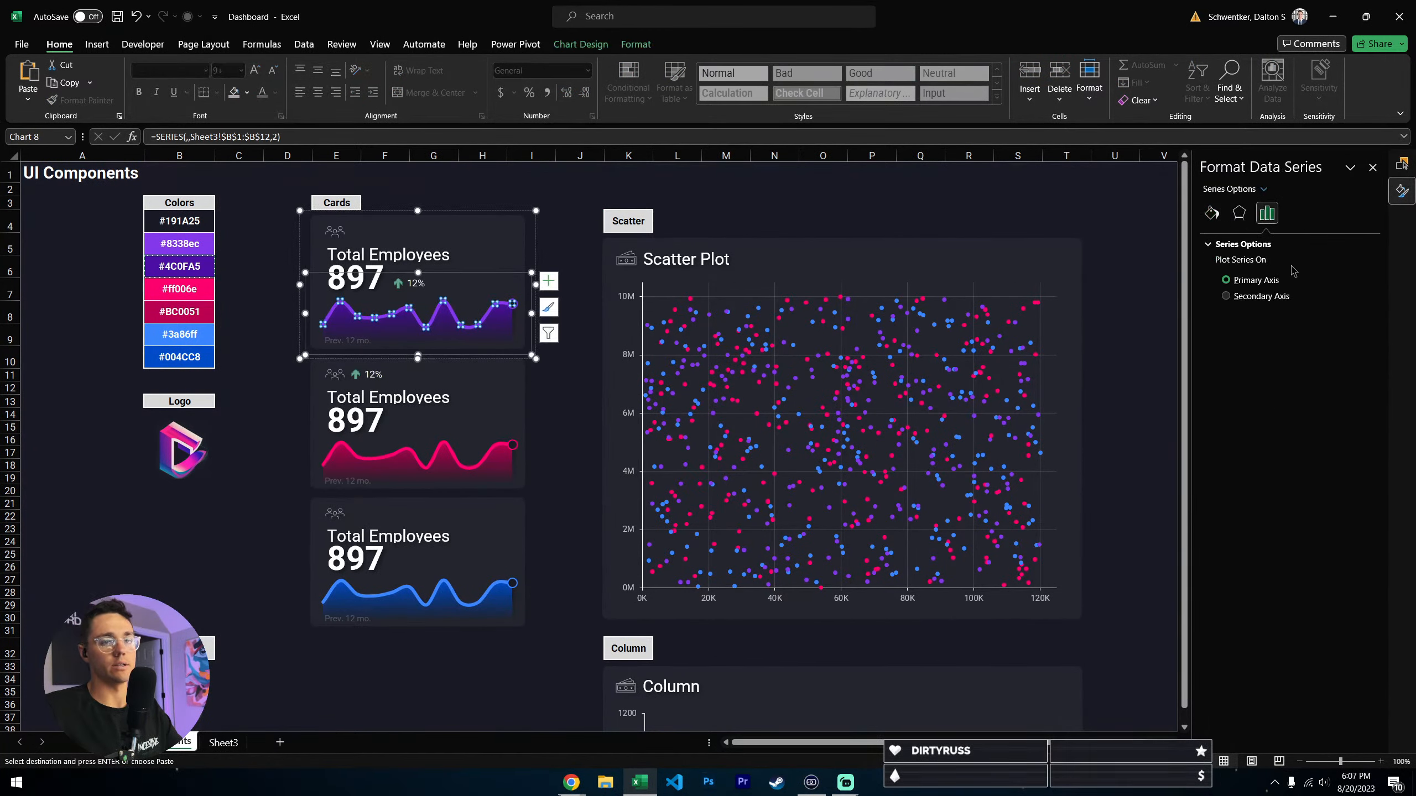
{"action": "left_click", "coordinate": [1265, 191]}
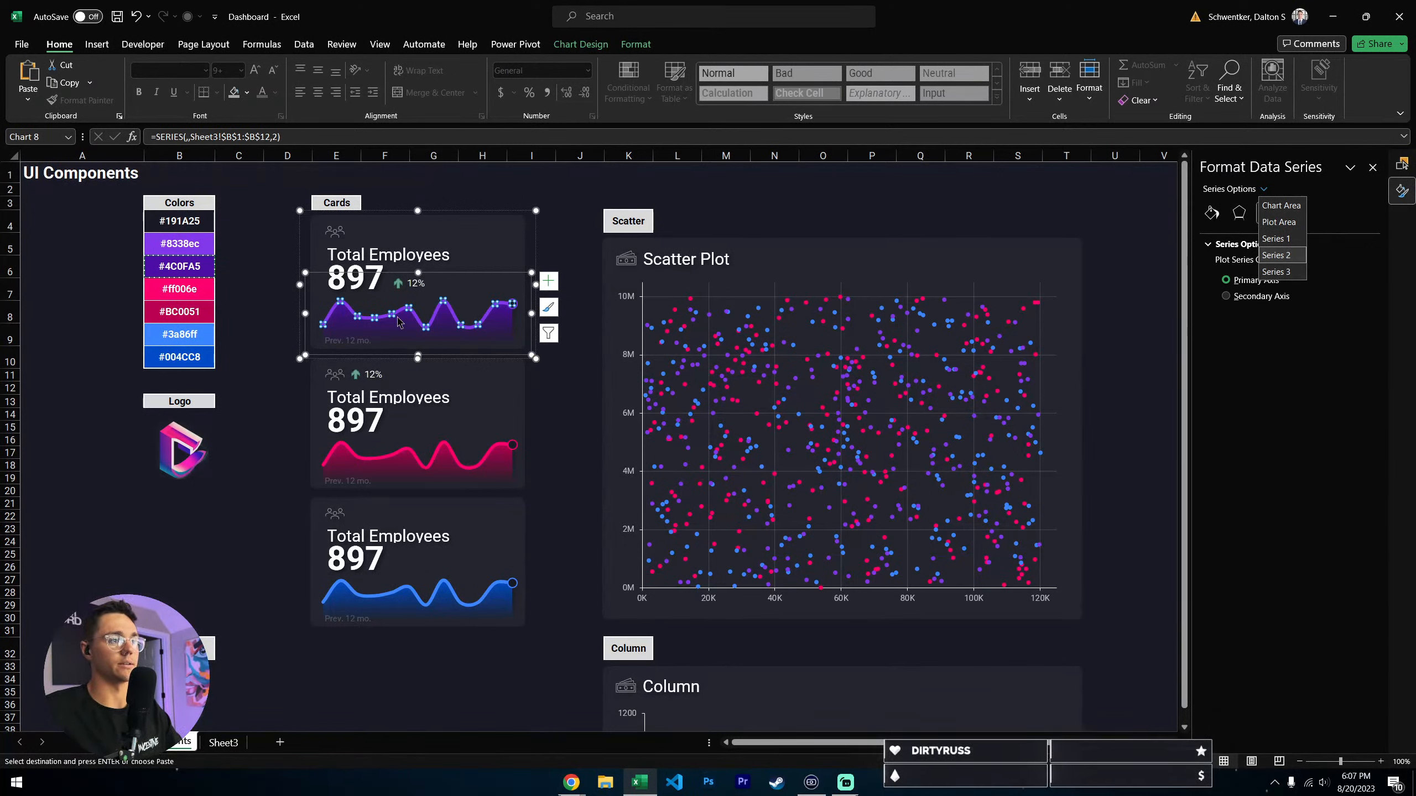
{"action": "left_click", "coordinate": [553, 216]}
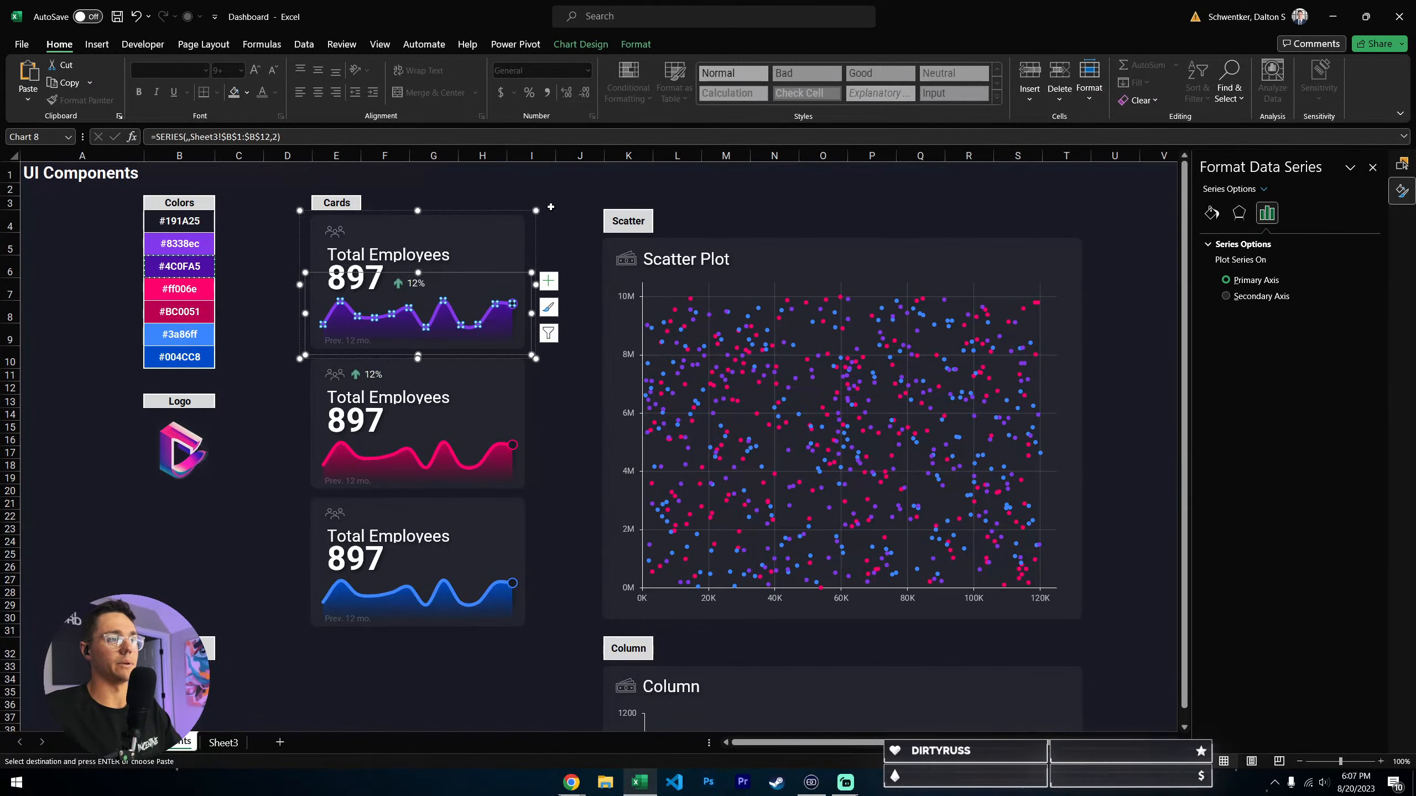
- Compare cell C12 and the monthly values on Sheet3 with the end marker of the purple card's chart on UI Components
{"action": "left_click", "coordinate": [233, 747]}
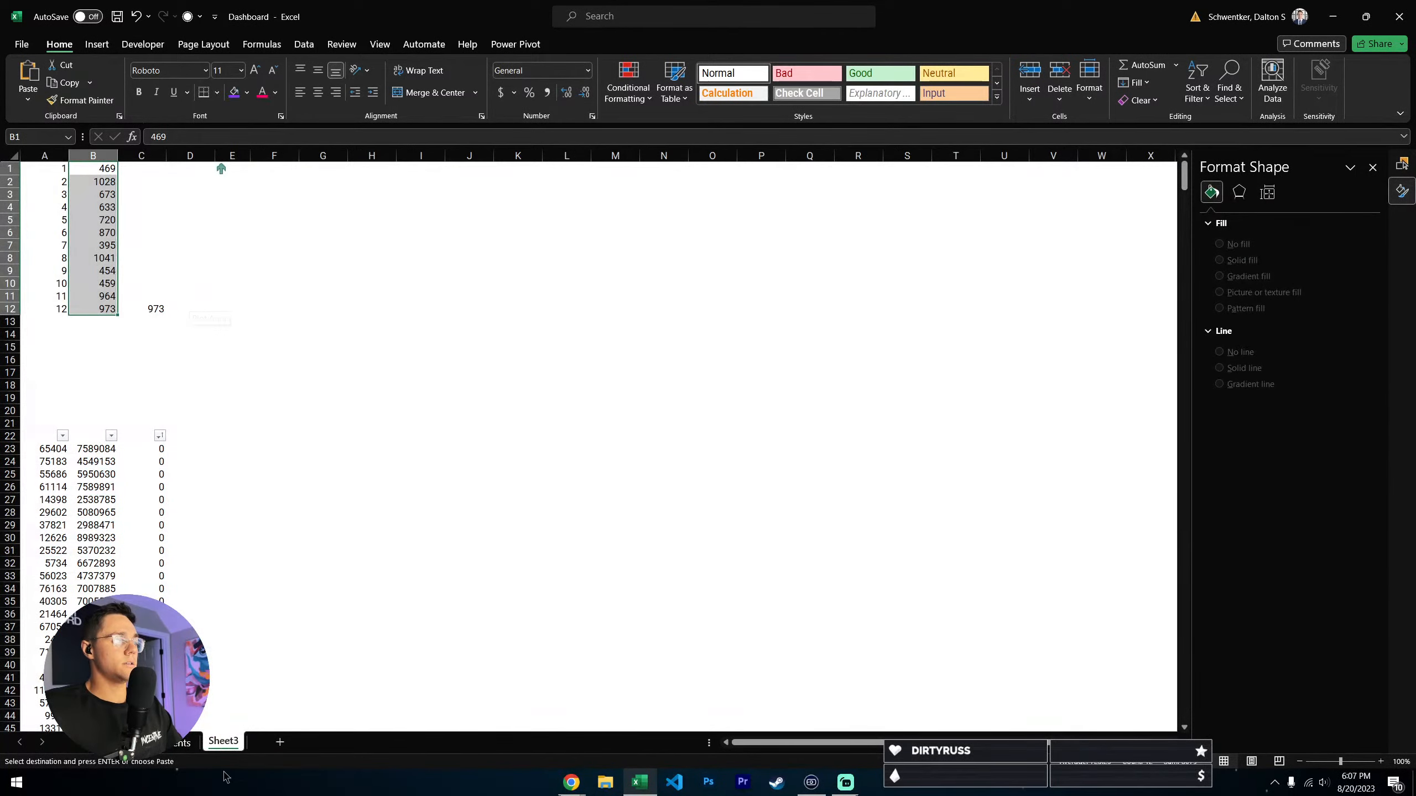
{"action": "left_click", "coordinate": [182, 741]}
{"action": "left_click", "coordinate": [536, 226]}
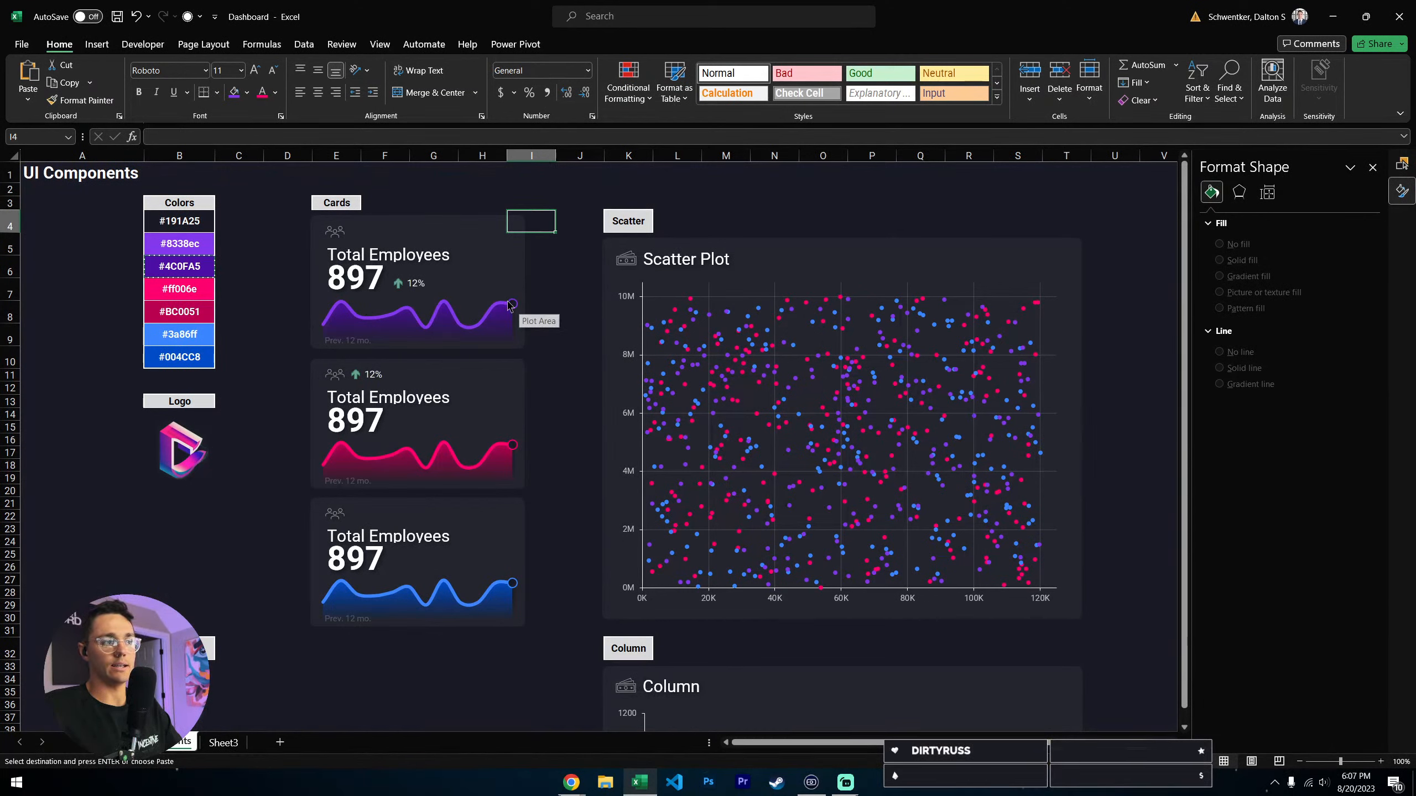
{"action": "left_click", "coordinate": [236, 752]}
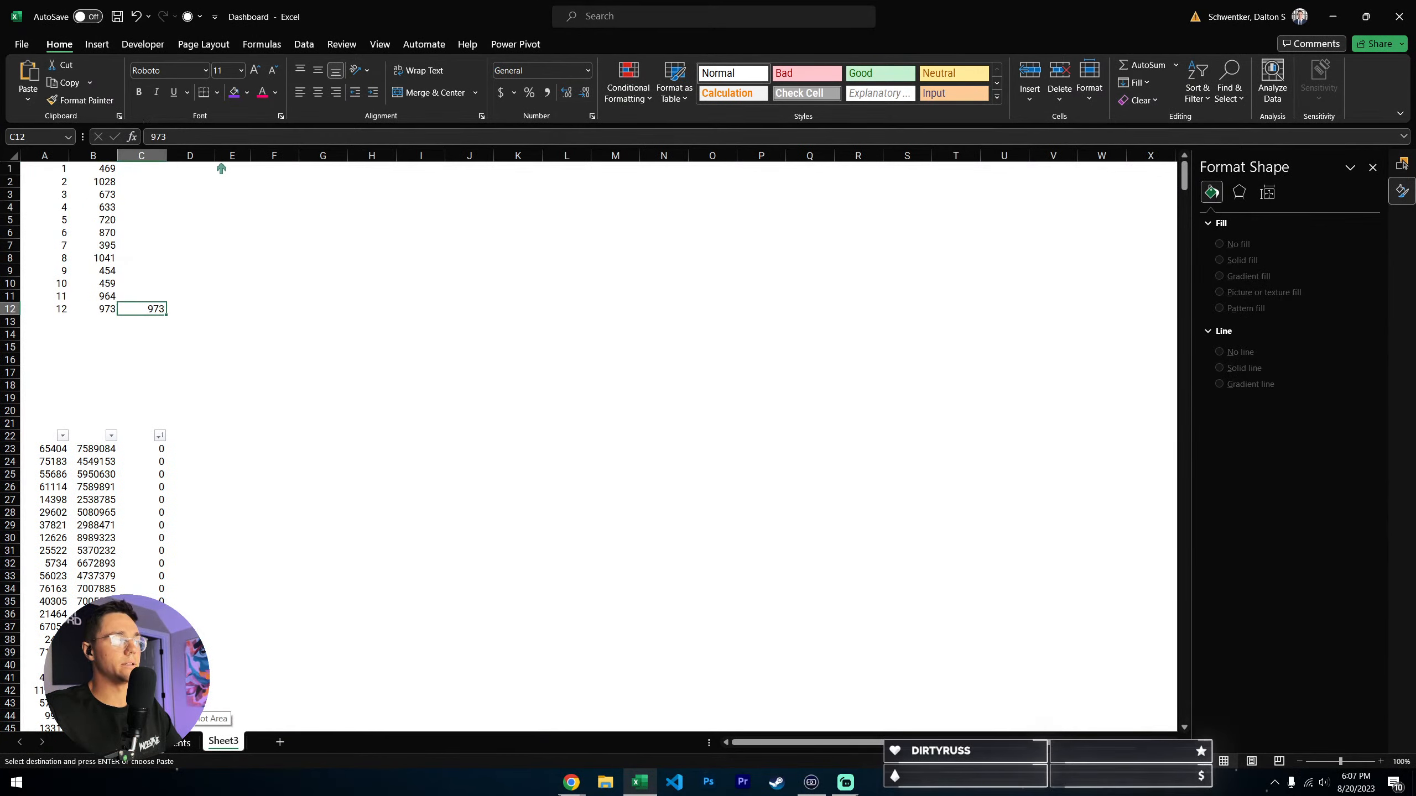
{"action": "left_click", "coordinate": [184, 742]}
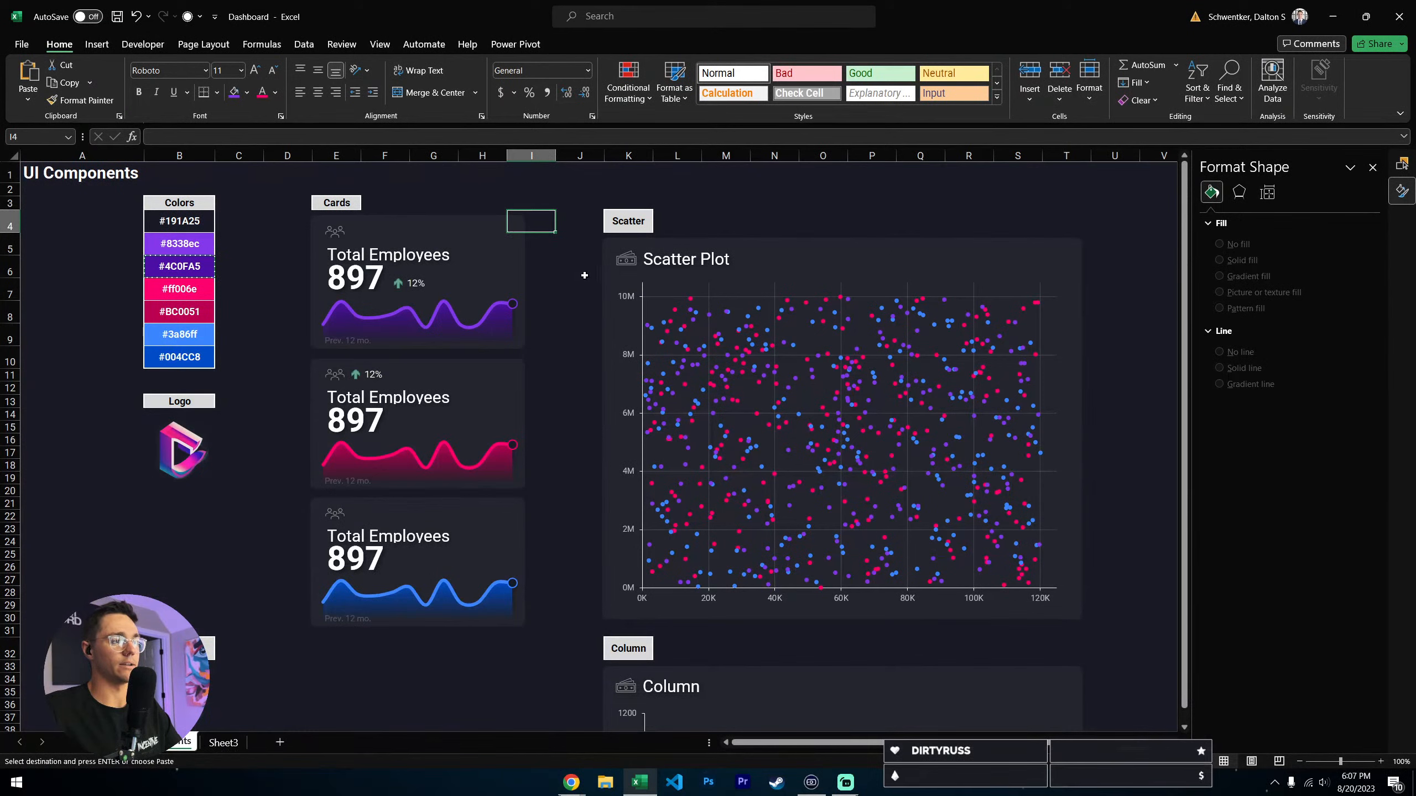
{"action": "left_click", "coordinate": [512, 307]}
{"action": "left_click", "coordinate": [228, 743]}
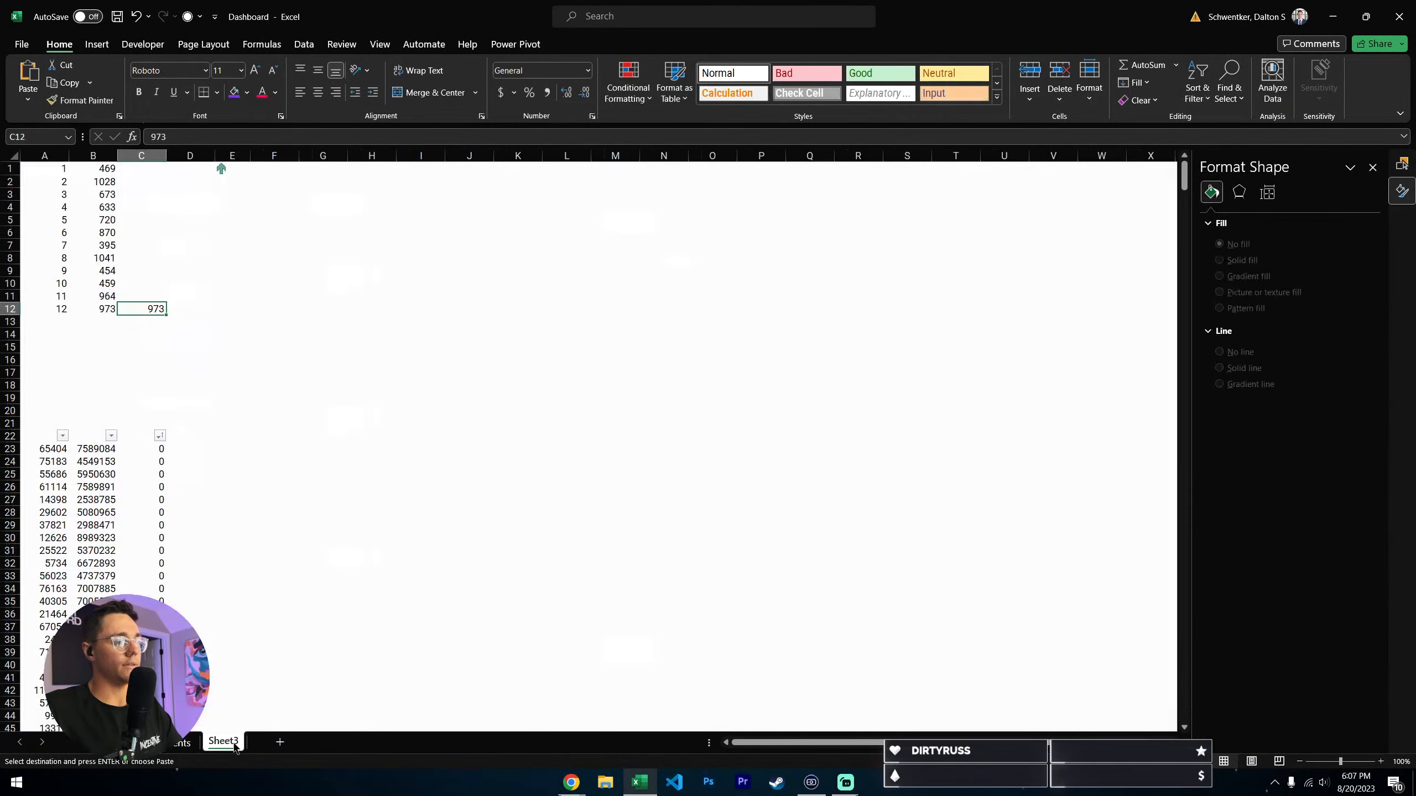
{"action": "left_click", "coordinate": [185, 743]}
- Check the value range behind Series3 of the purple card's chart, close the data source settings without changes, and review that range on Sheet3
{"action": "left_click", "coordinate": [503, 322]}
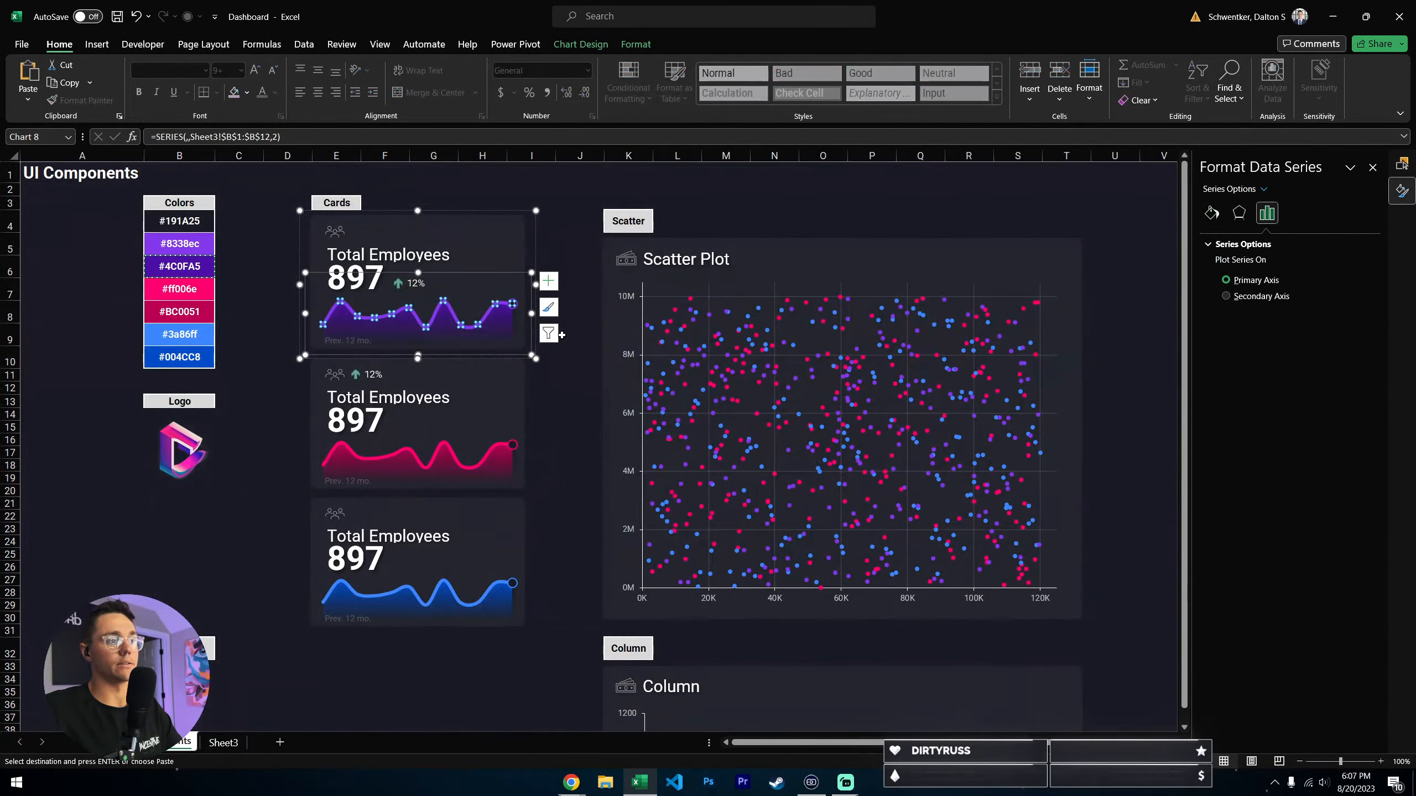
{"action": "left_click", "coordinate": [515, 336]}
{"action": "left_click", "coordinate": [501, 338]}
{"action": "left_click", "coordinate": [549, 334]}
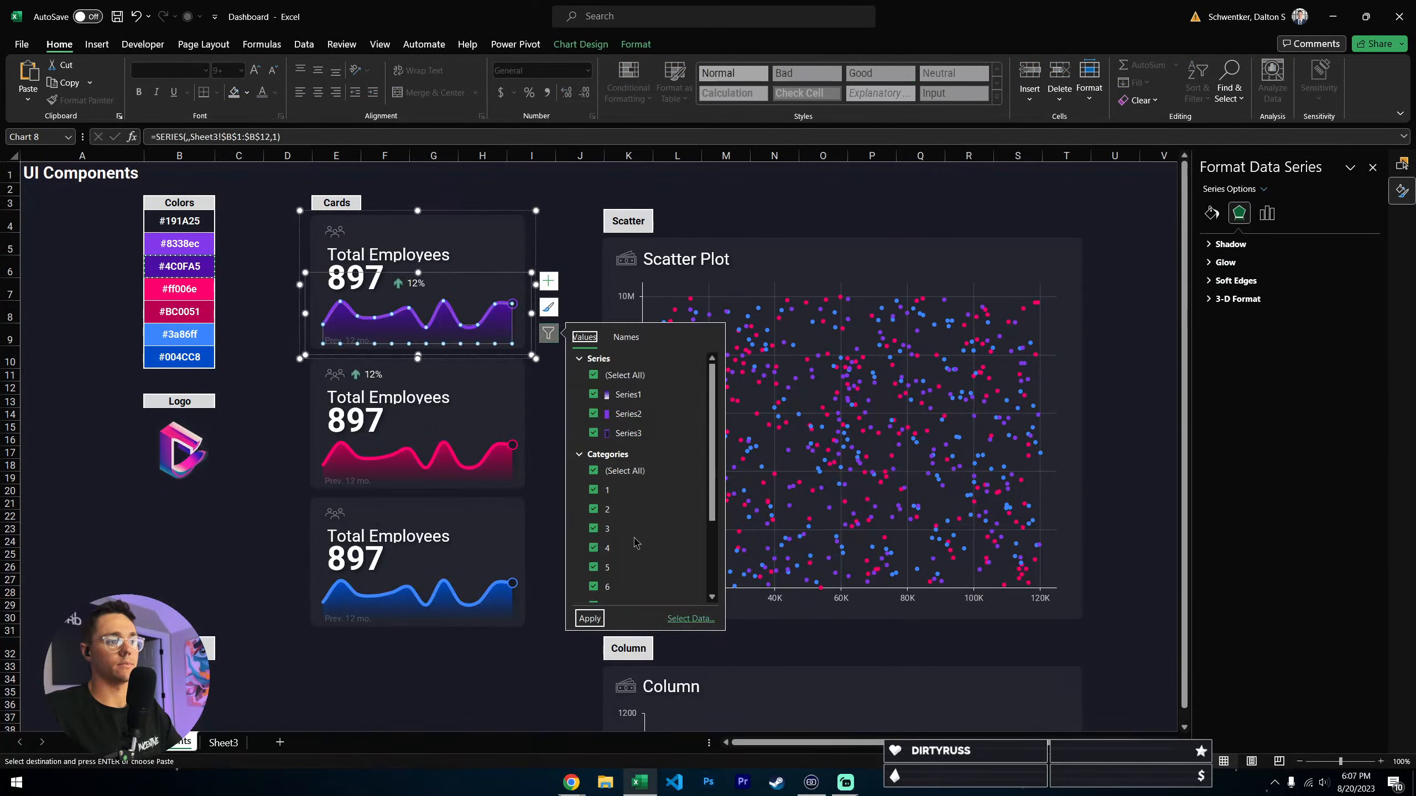
{"action": "left_click", "coordinate": [689, 618]}
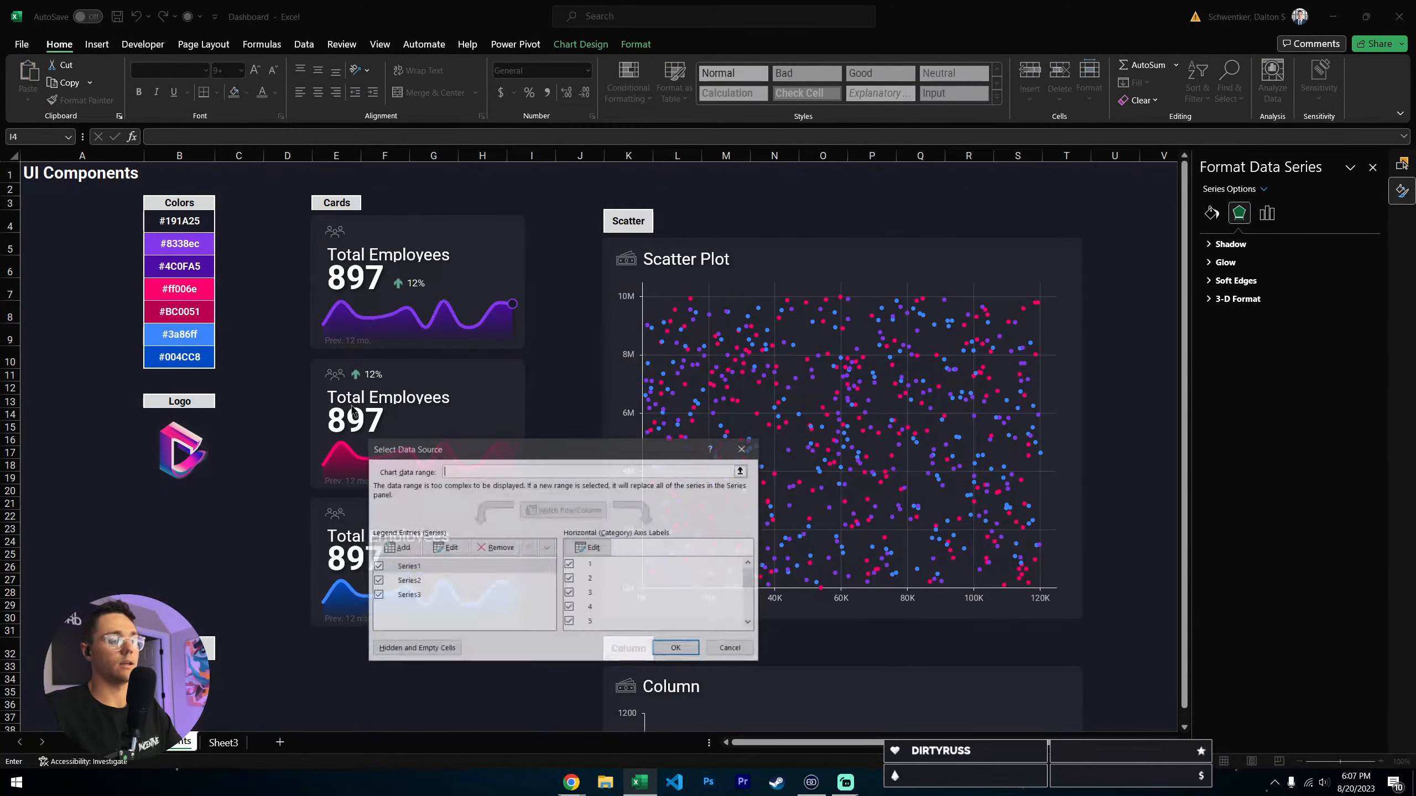
{"action": "left_click", "coordinate": [417, 595]}
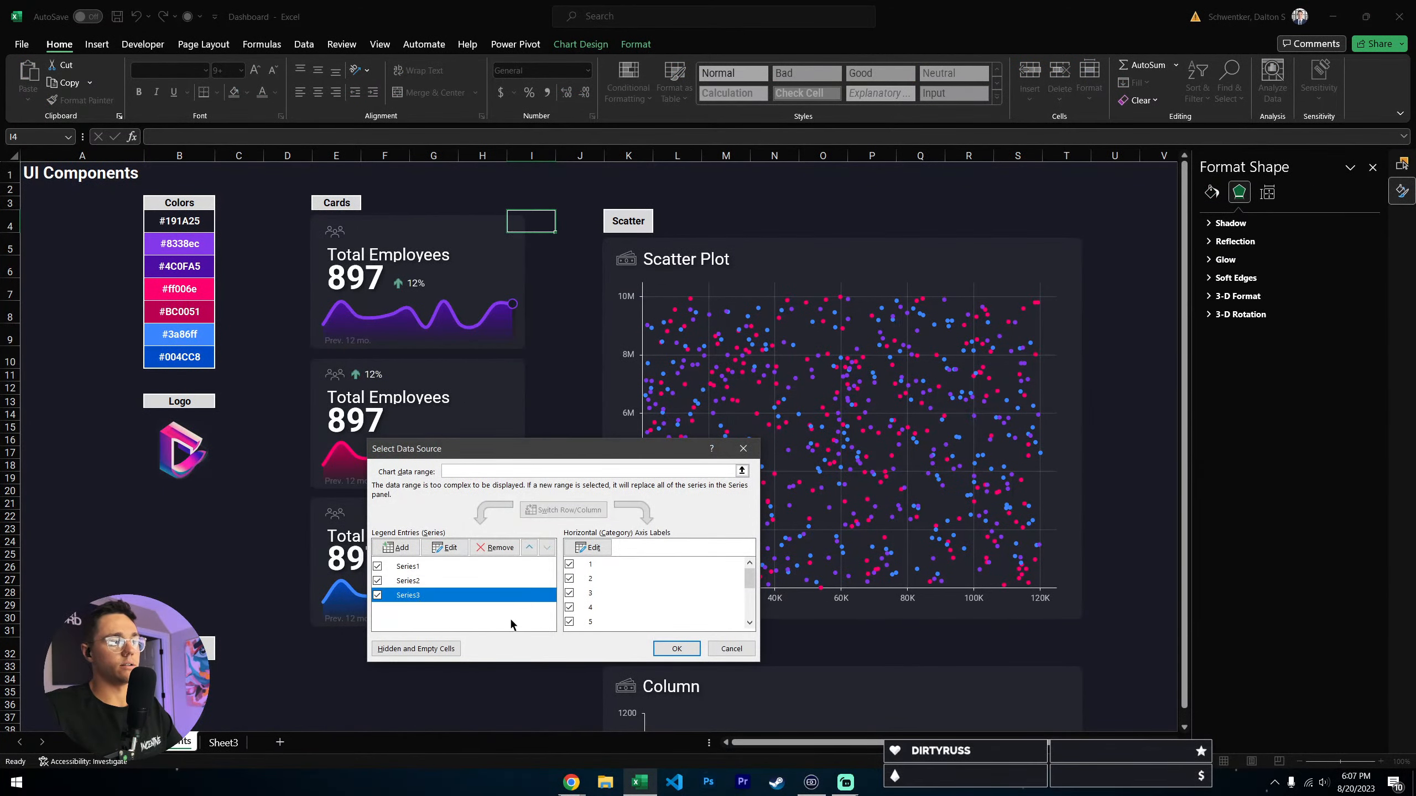
{"action": "left_click", "coordinate": [445, 547]}
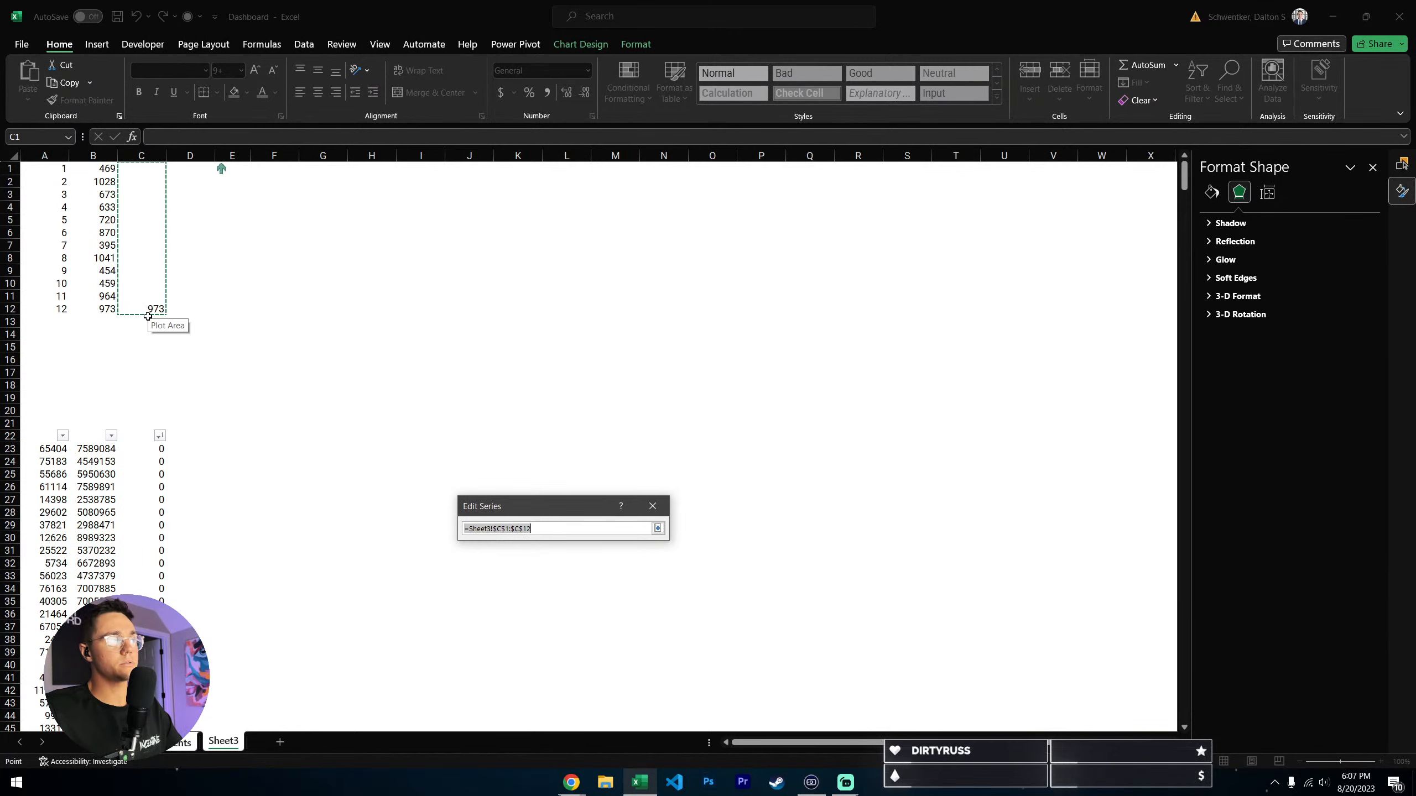
{"action": "left_click", "coordinate": [657, 528]}
{"action": "left_click", "coordinate": [638, 590]}
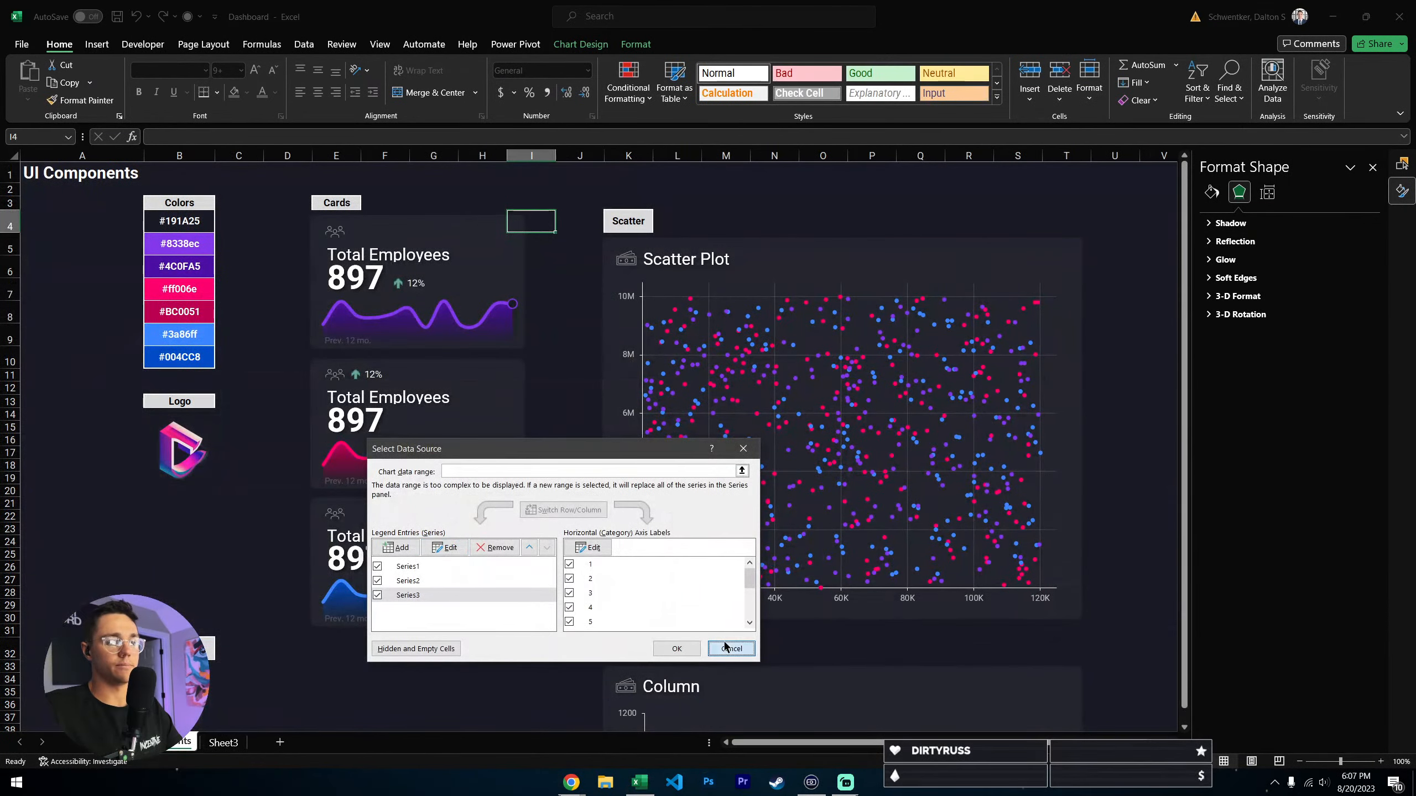
{"action": "left_click", "coordinate": [731, 649]}
{"action": "left_click", "coordinate": [240, 747]}
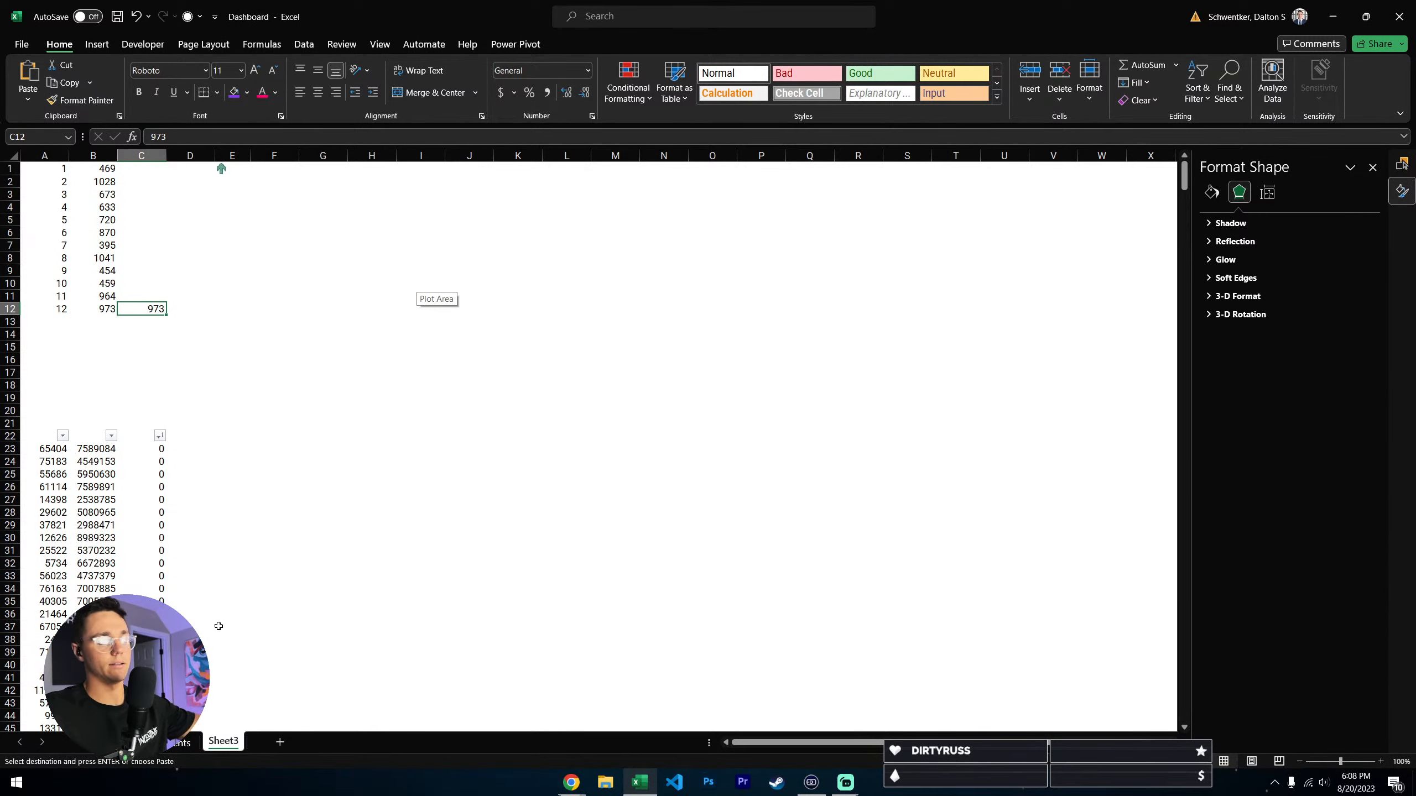
{"action": "left_click", "coordinate": [186, 748]}
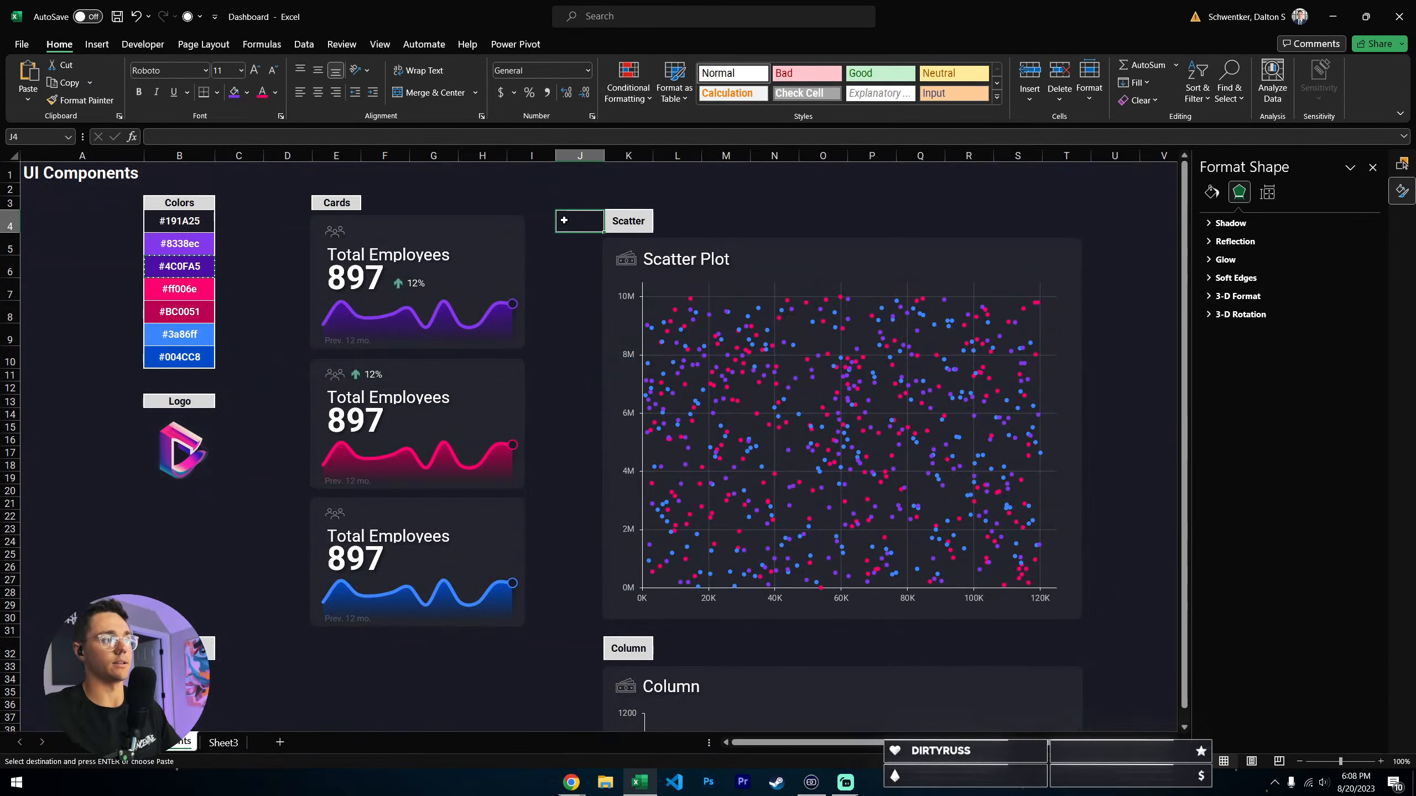
- Review Series1 and Series3 in the data source settings of the purple card's chart and leave them without changes
{"action": "left_click", "coordinate": [495, 335]}
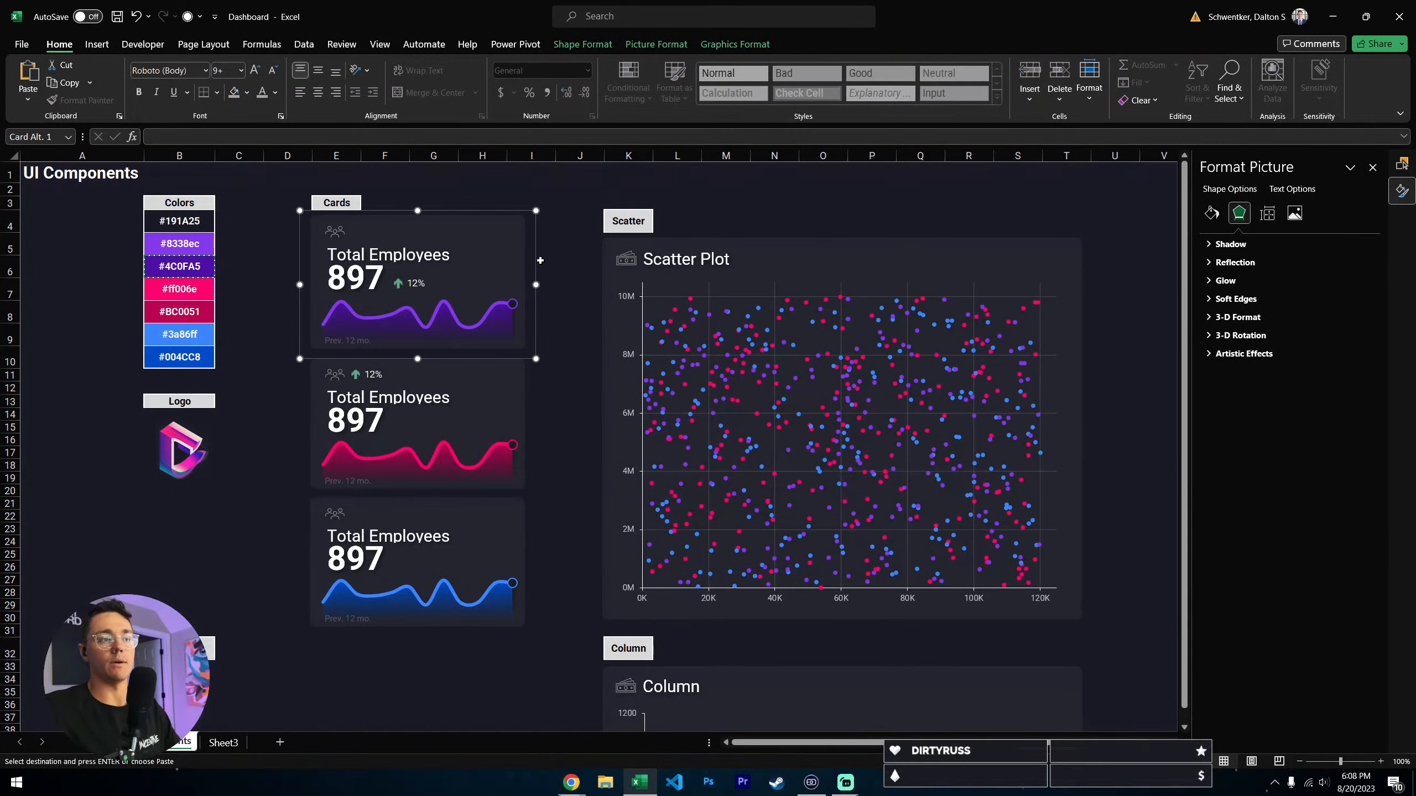
{"action": "left_click", "coordinate": [491, 328]}
{"action": "left_click", "coordinate": [548, 333]}
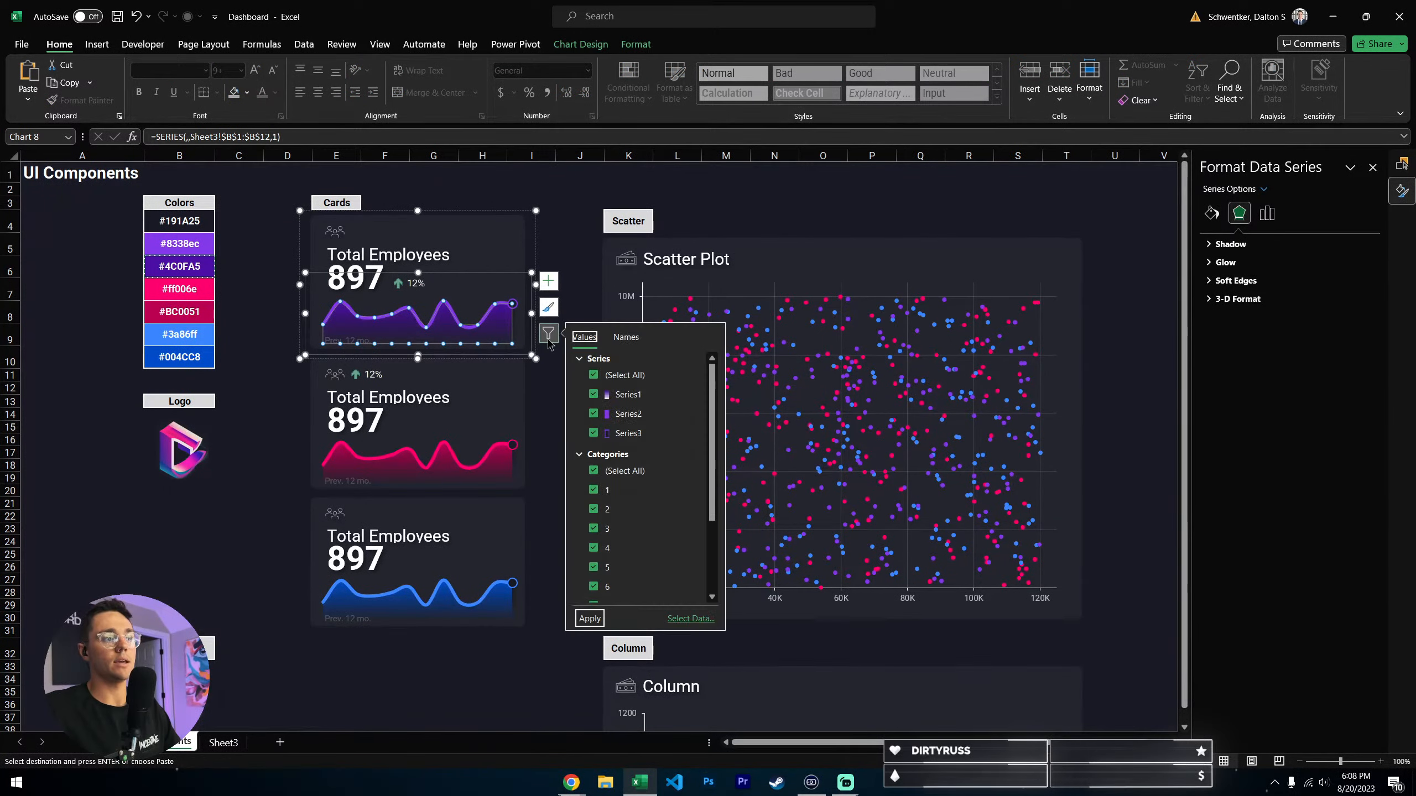
{"action": "left_click", "coordinate": [690, 618]}
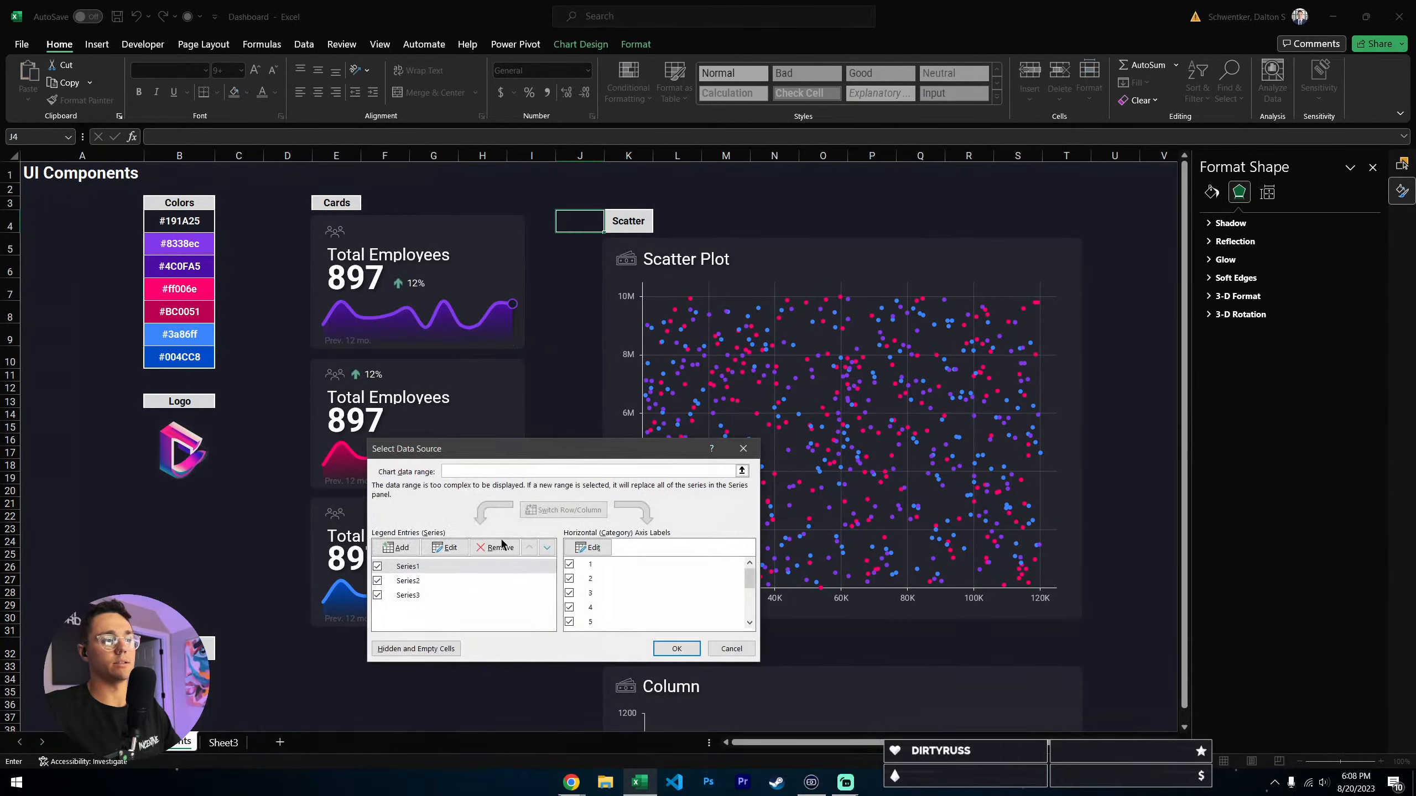
{"action": "left_click", "coordinate": [419, 571]}
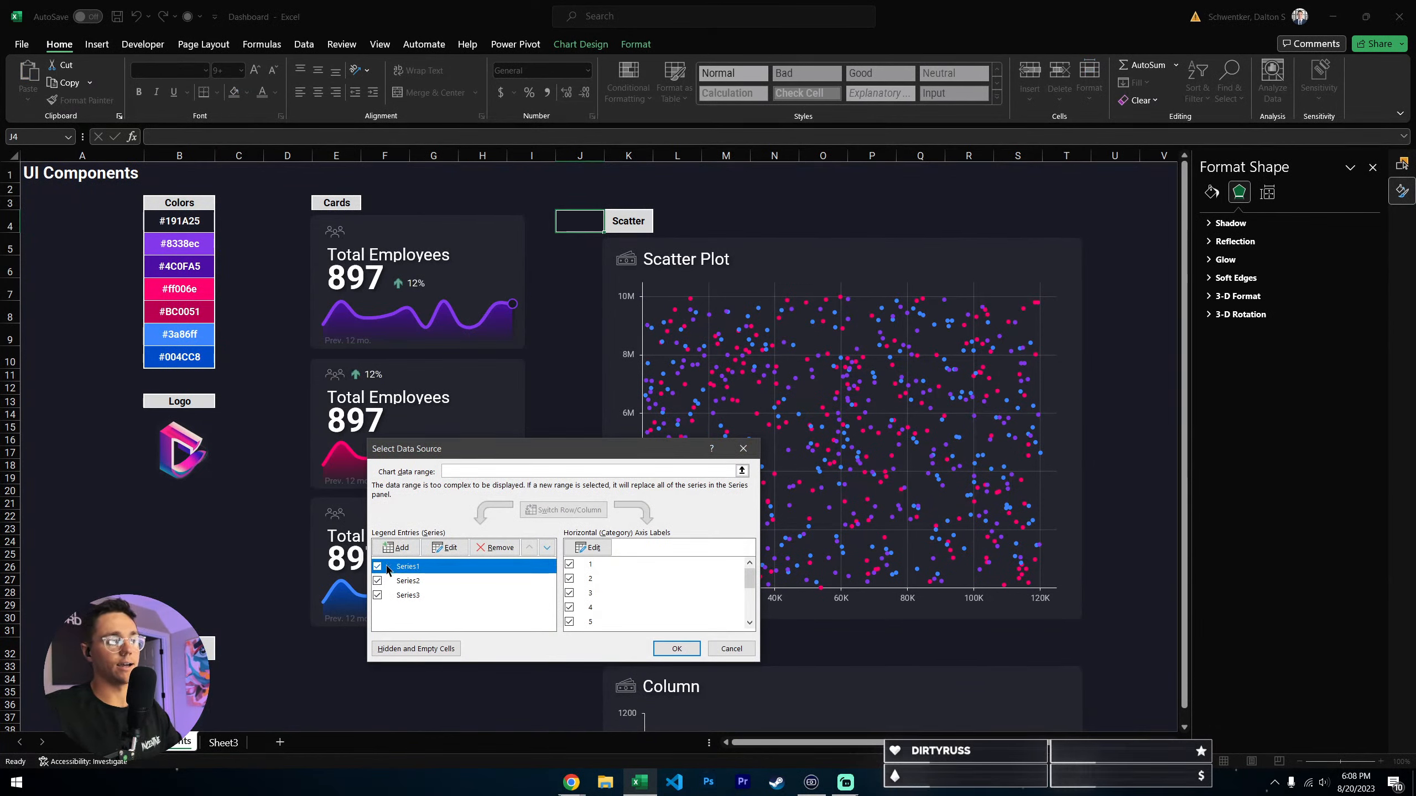
{"action": "left_click", "coordinate": [412, 595]}
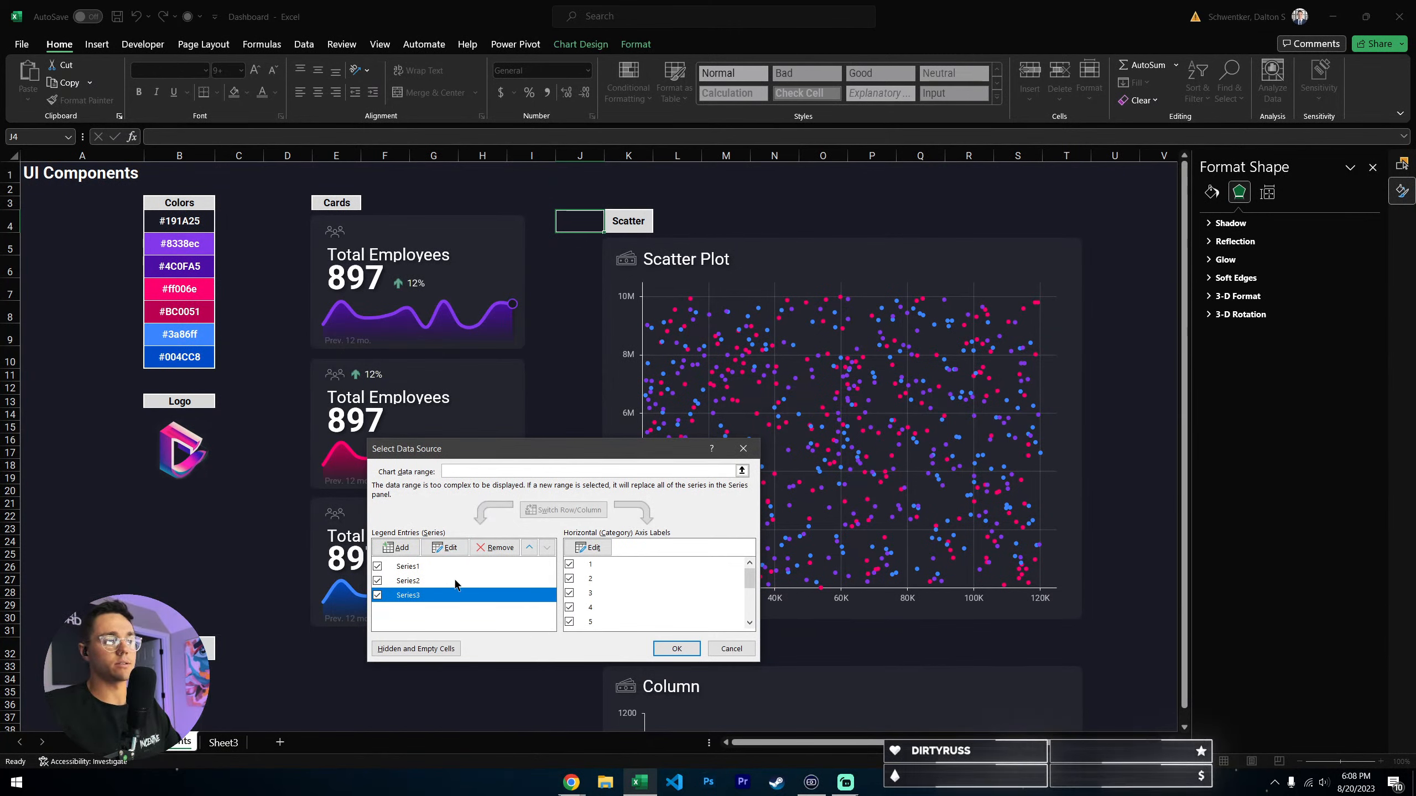
{"action": "left_click", "coordinate": [728, 650]}
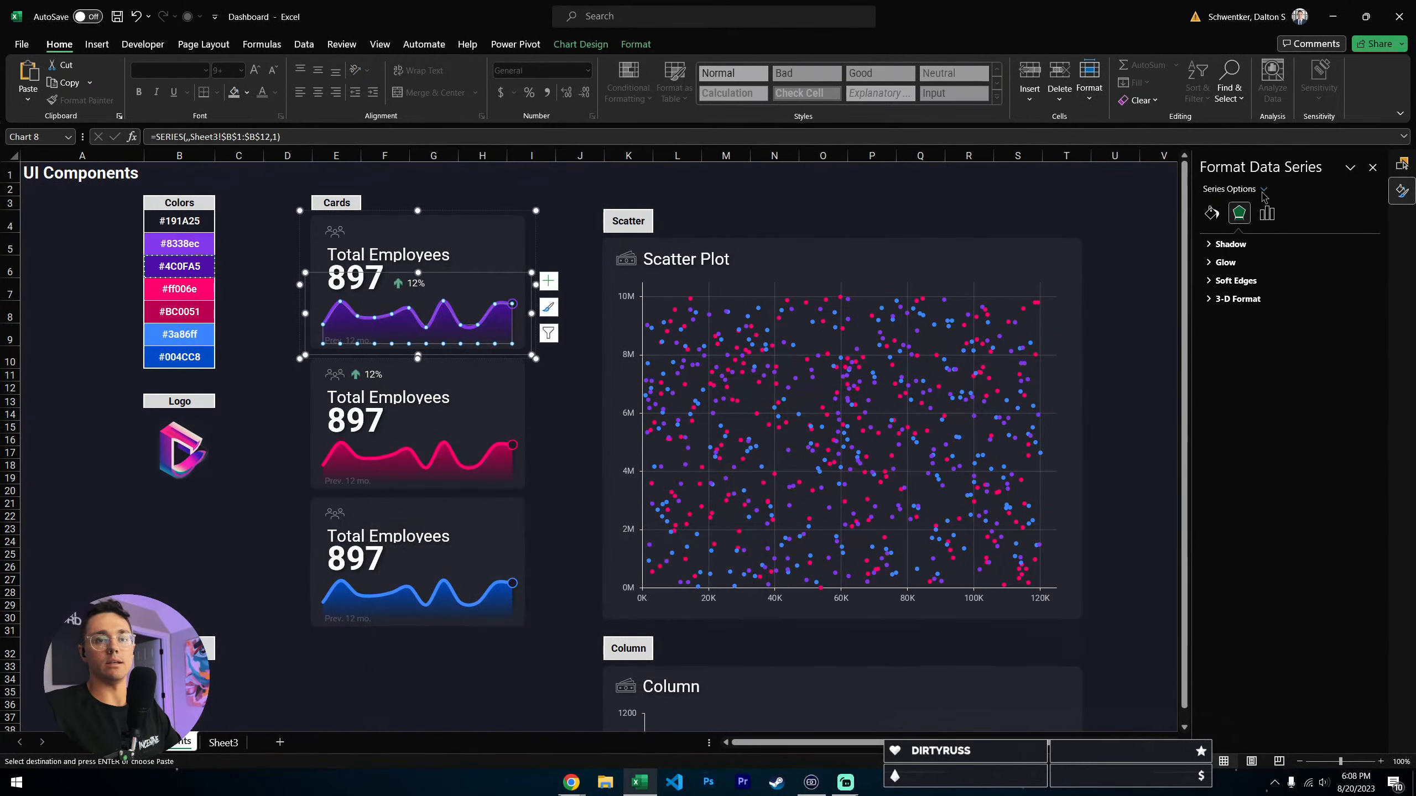
- Inspect the marker type, size, fill and border settings of the end-point series in the purple card's chart
{"action": "left_click", "coordinate": [1263, 190]}
{"action": "left_click", "coordinate": [1265, 255]}
{"action": "left_click", "coordinate": [1211, 212]}
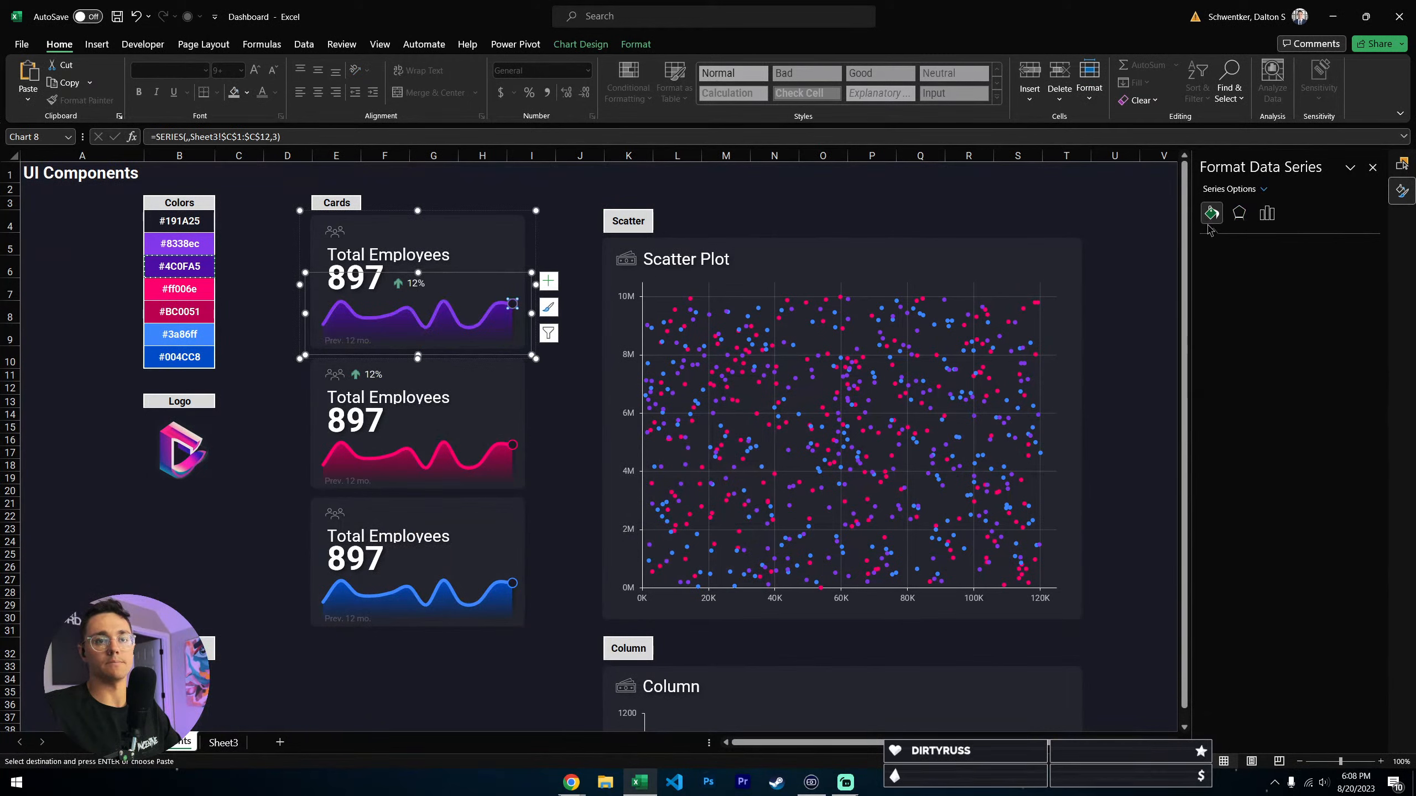
{"action": "left_click", "coordinate": [1261, 245]}
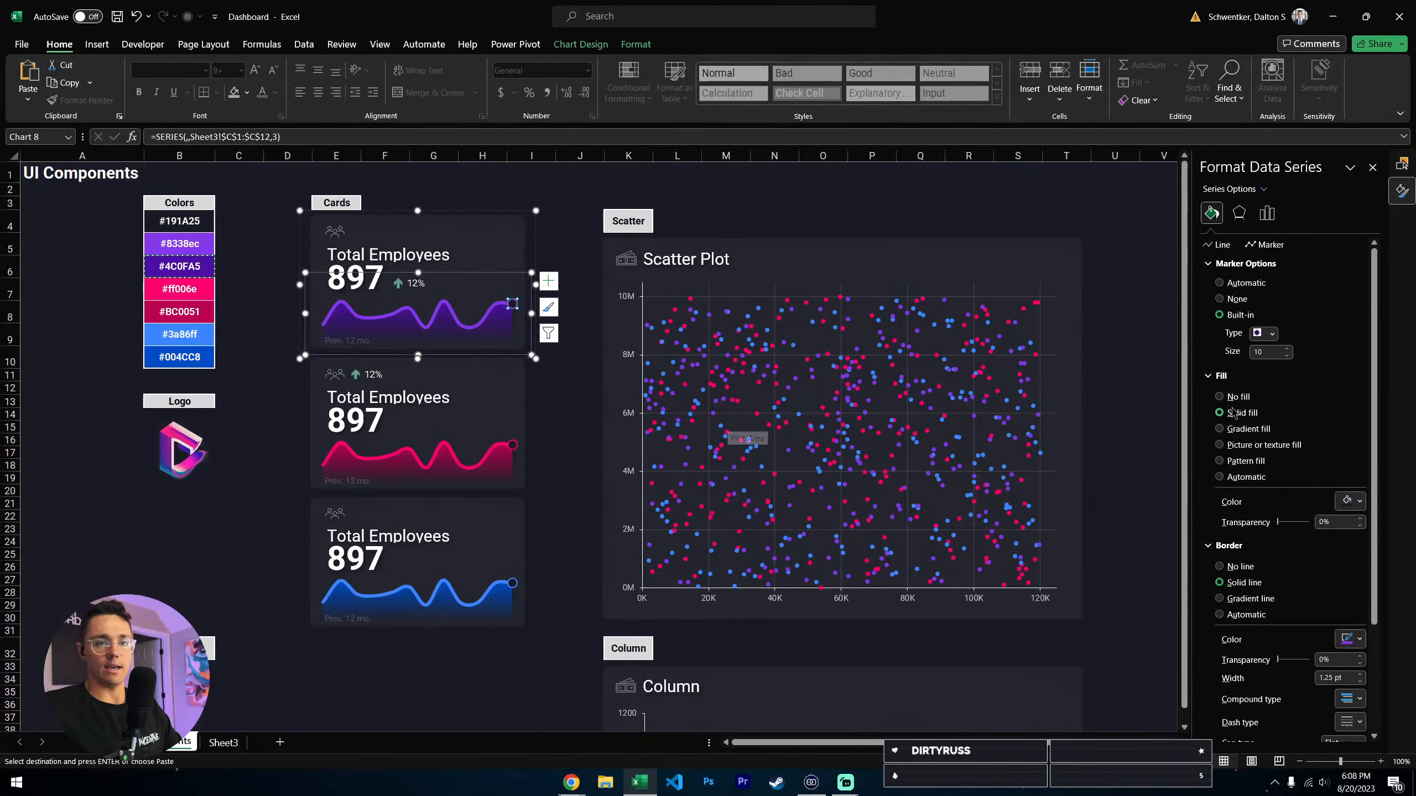
{"action": "scroll", "coordinate": [1247, 647], "scroll_direction": "down", "scroll_amount": 1}
{"action": "left_click", "coordinate": [726, 189]}
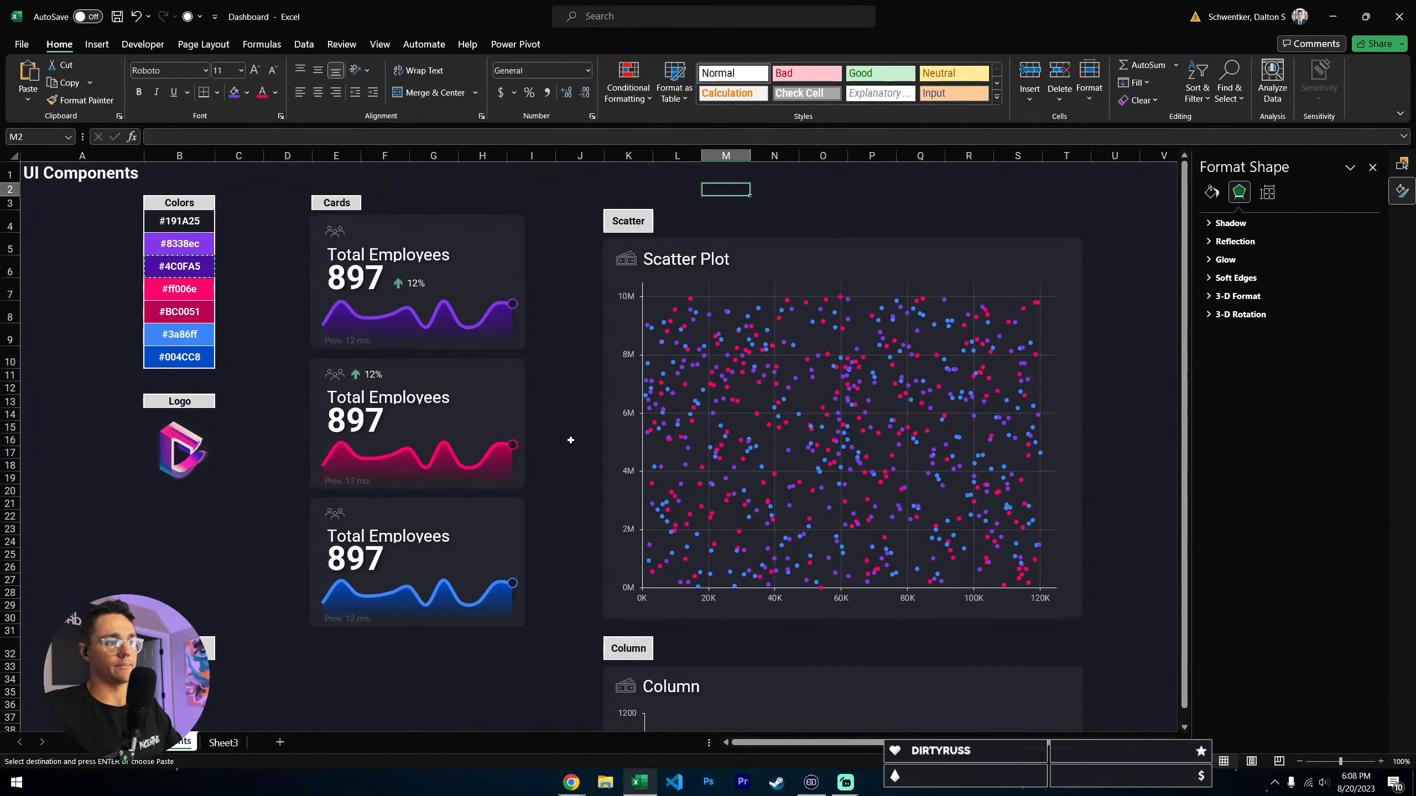
- On Sheet3, enter the formula =IF(B2<>"","",B1) in cell D1
{"action": "left_click", "coordinate": [218, 743]}
{"action": "left_click", "coordinate": [179, 311]}
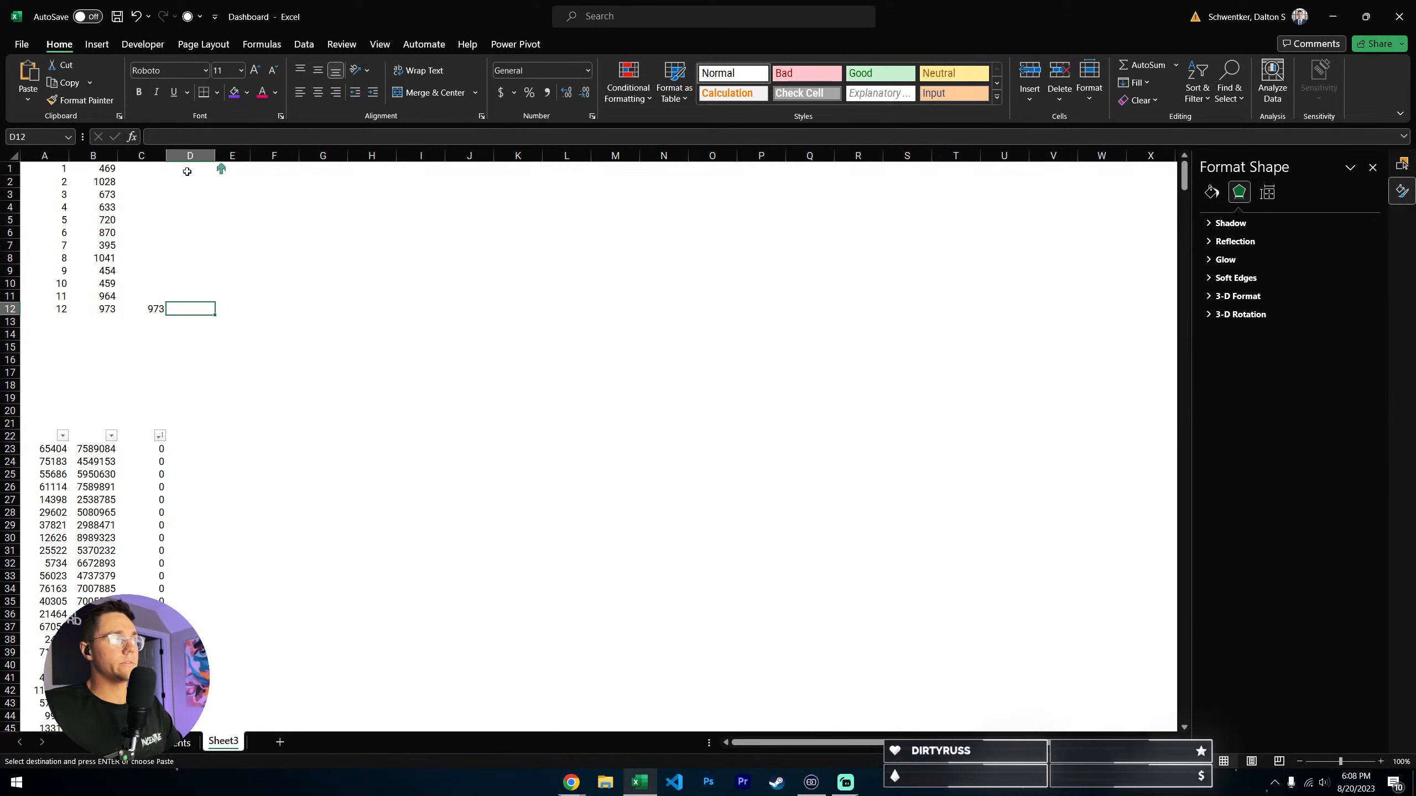
{"action": "left_click", "coordinate": [209, 173]}
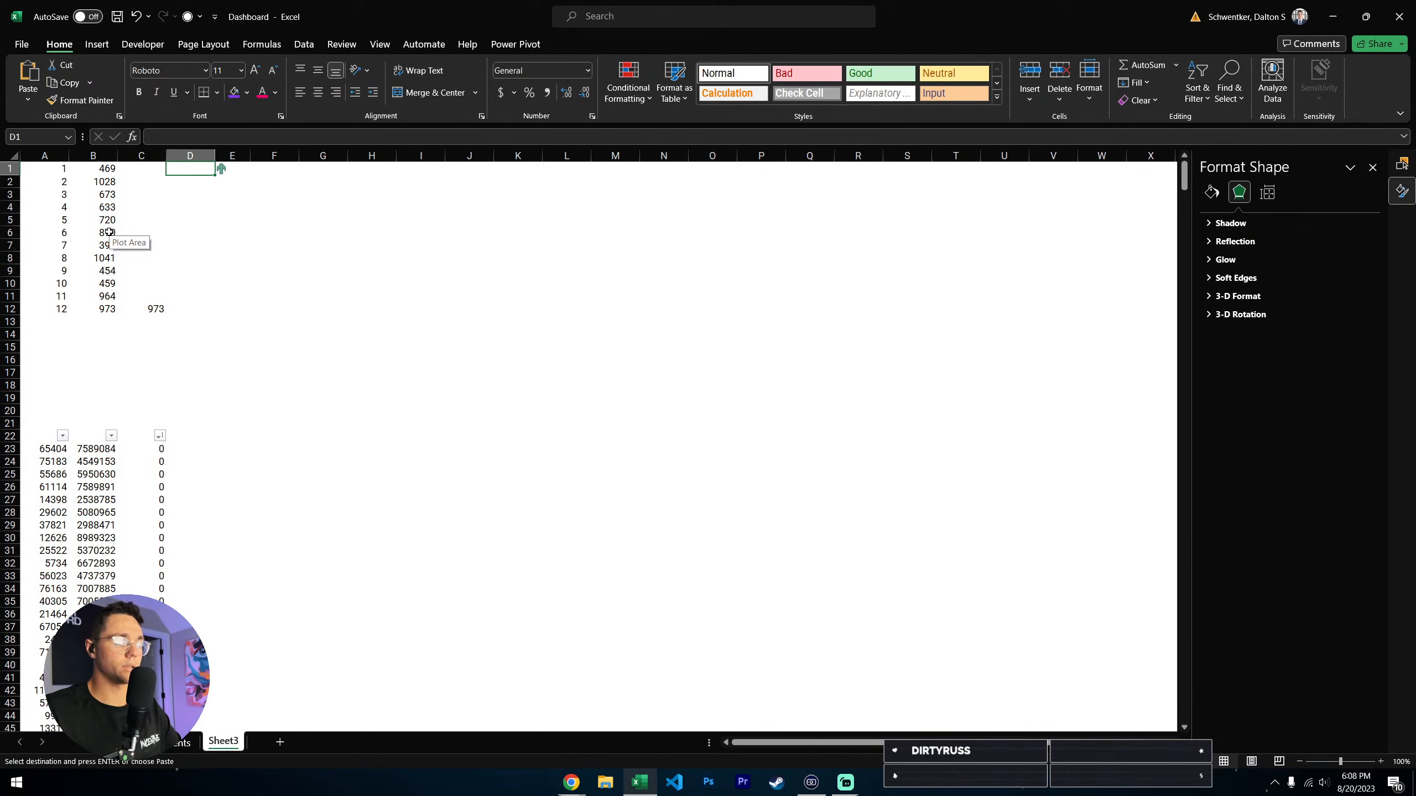
{"action": "type", "text": "=IF("}
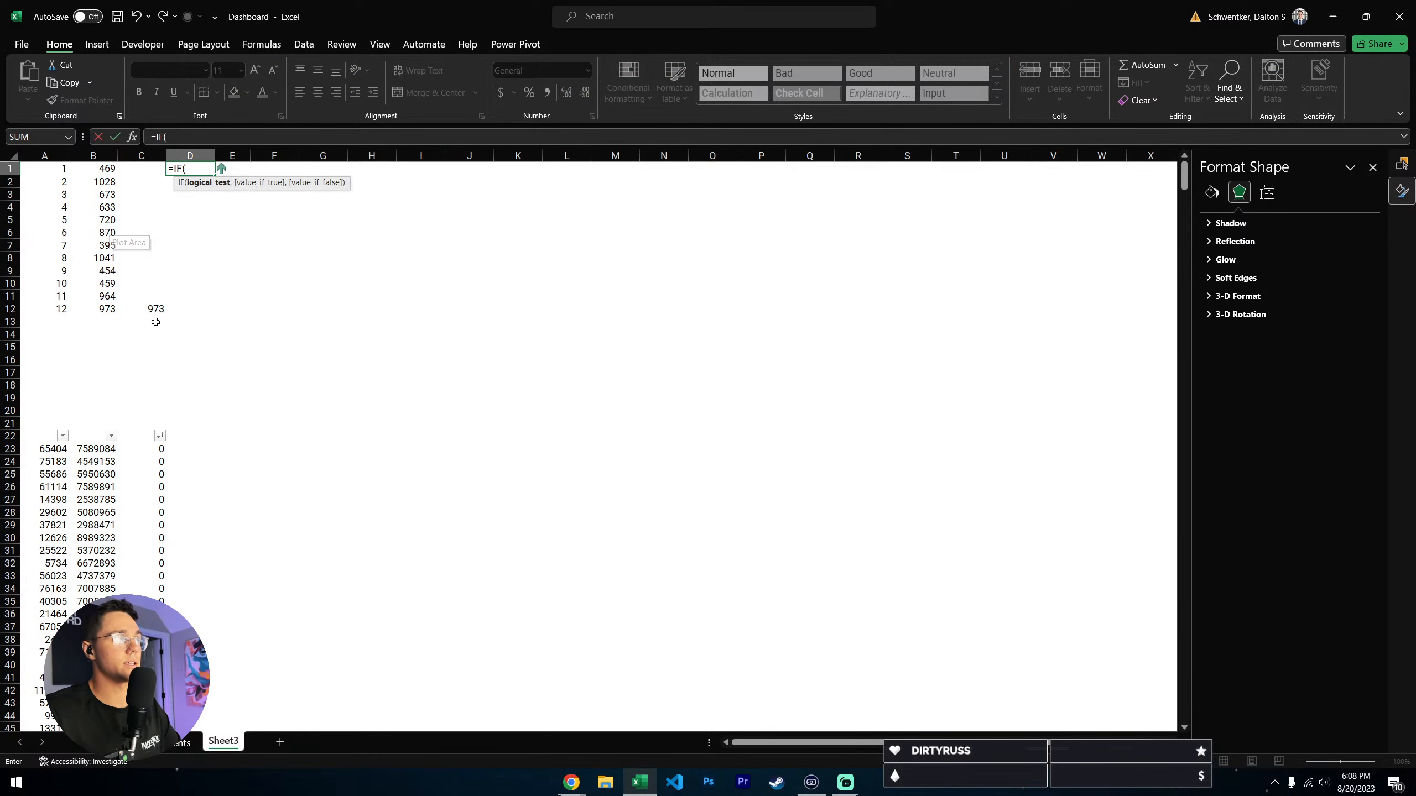
{"action": "left_click", "coordinate": [108, 182]}
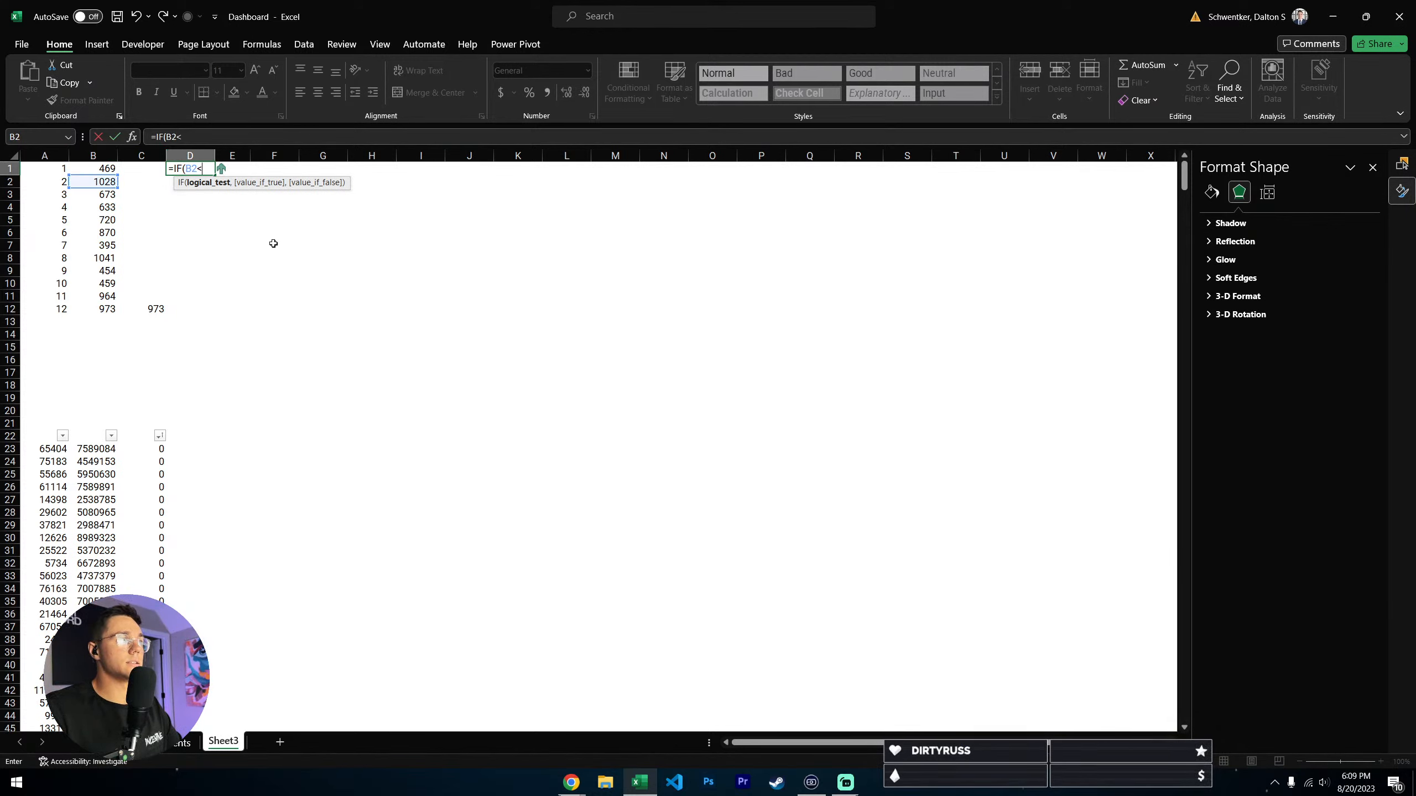
{"action": "type", "text": "<>\"\""}
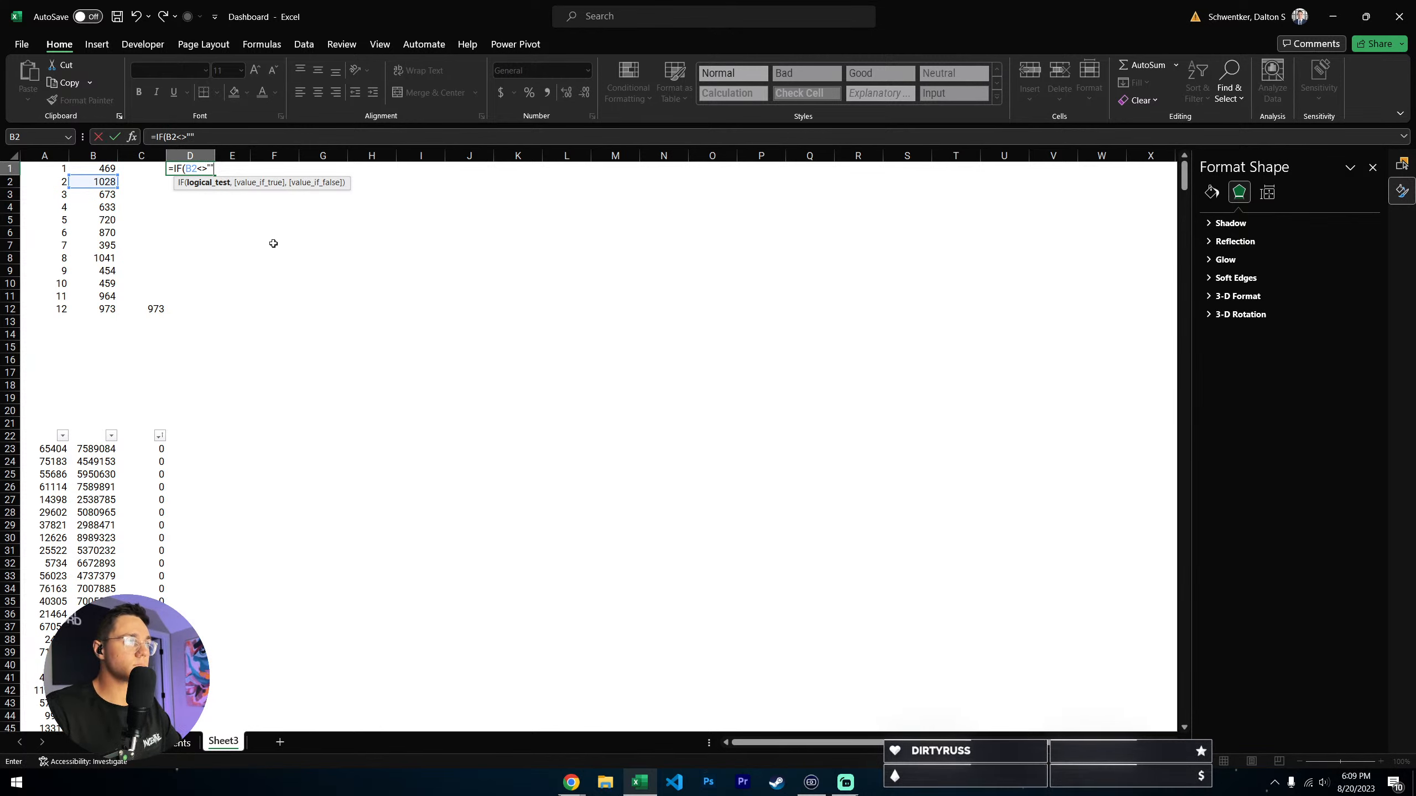
{"action": "type", "text": ",\"\","}
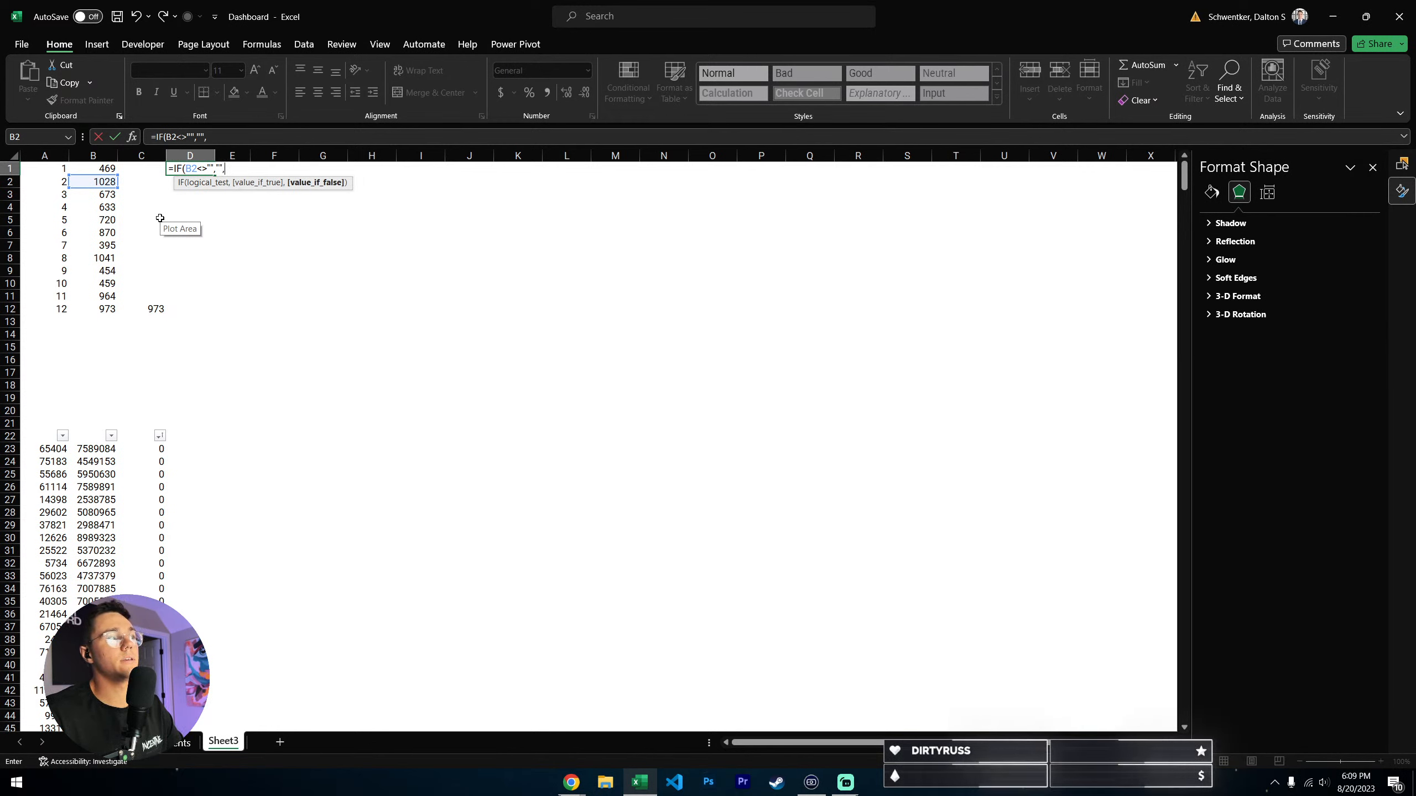
{"action": "left_click", "coordinate": [104, 168]}
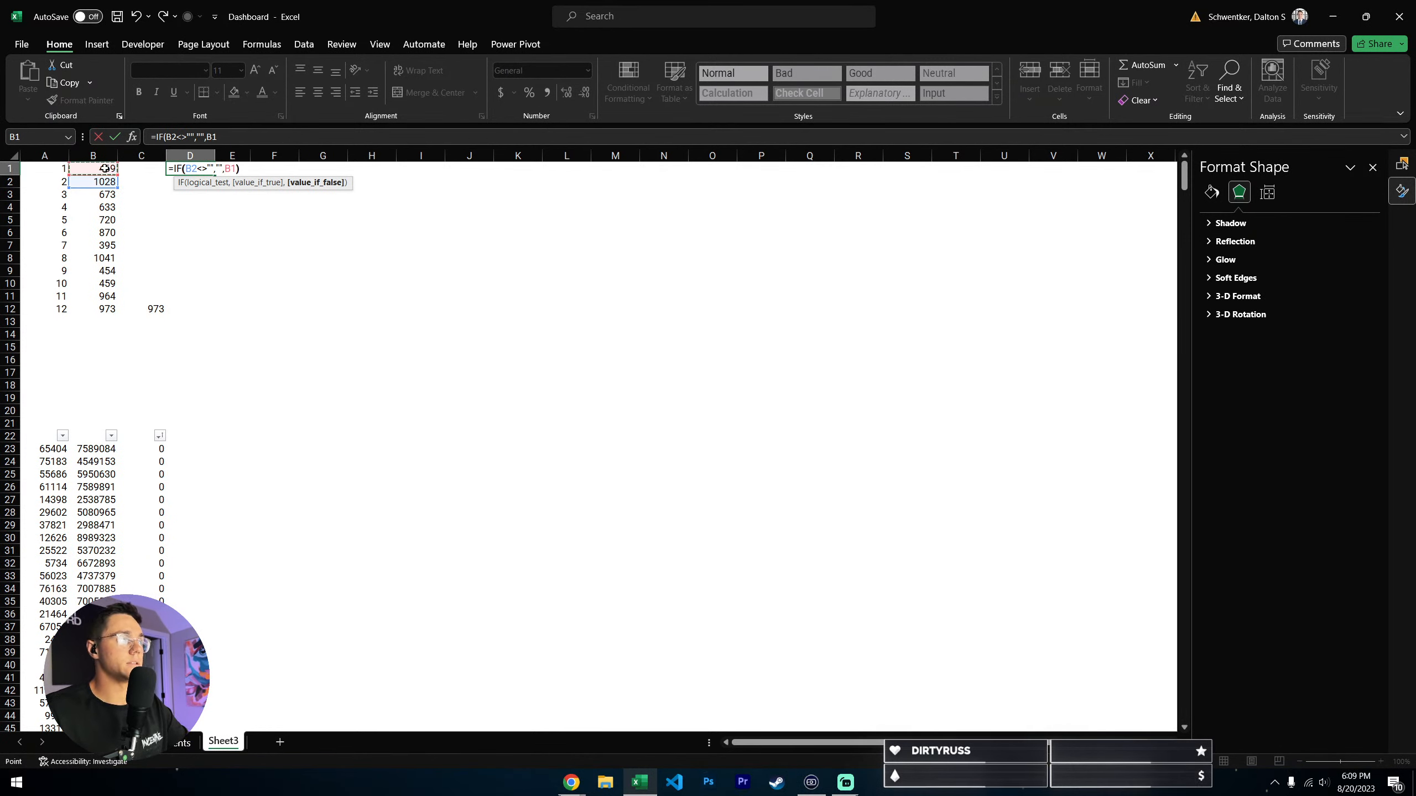
{"action": "key", "text": "Return"}
{"action": "key", "text": "Up"}
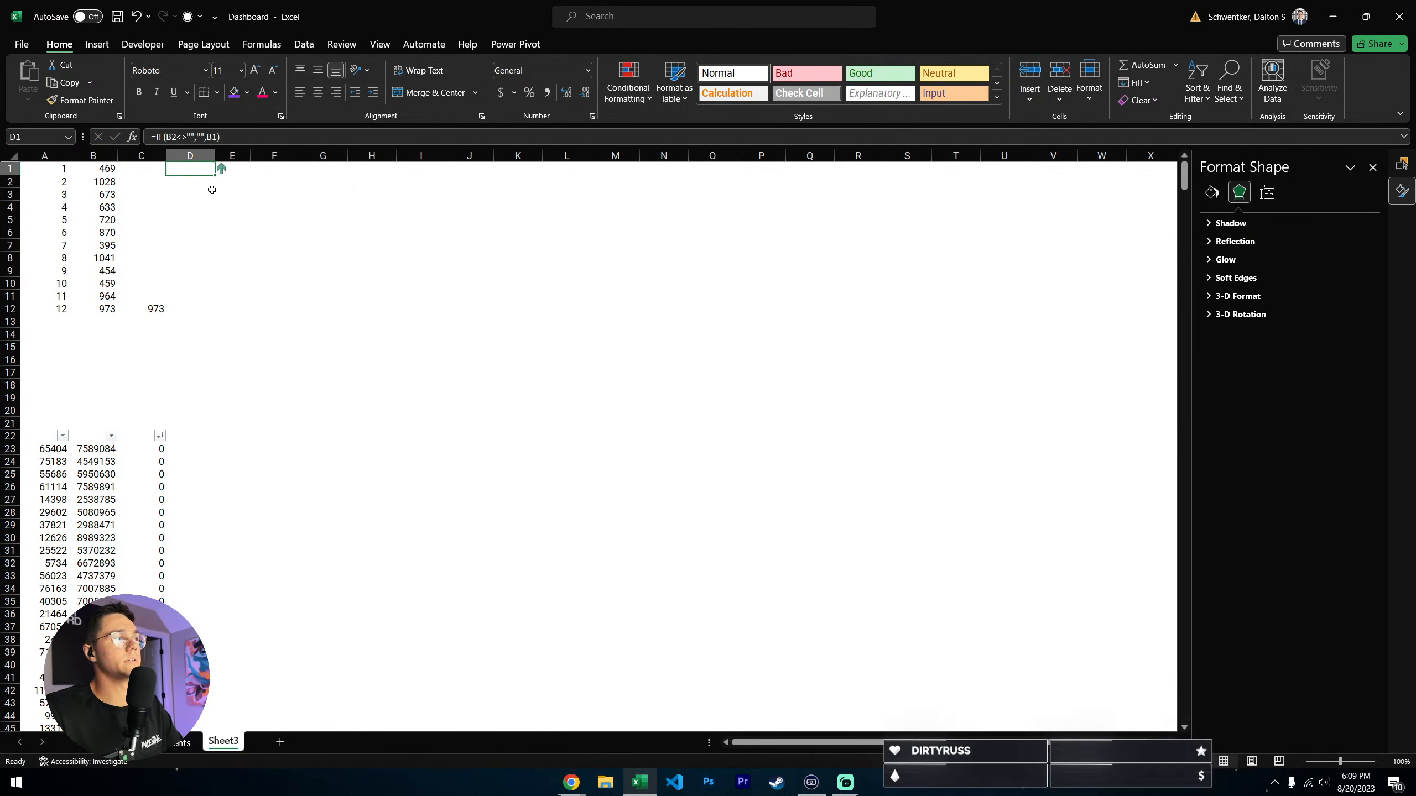
- Fill the D1 formula down through D12 and check the formulas in D12 and D1
{"action": "left_click_drag", "start_coordinate": [214, 176], "coordinate": [224, 317]}
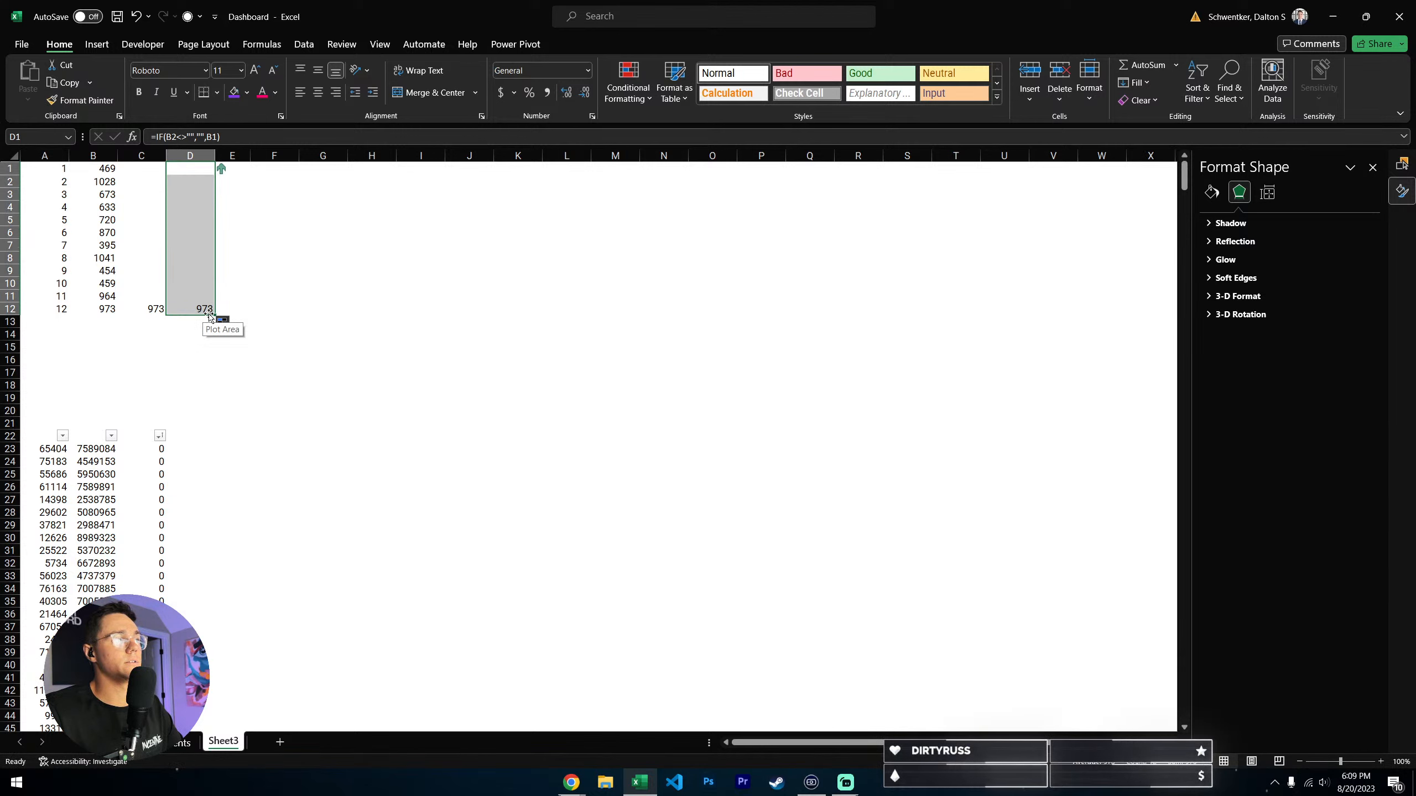
{"action": "left_click", "coordinate": [204, 310]}
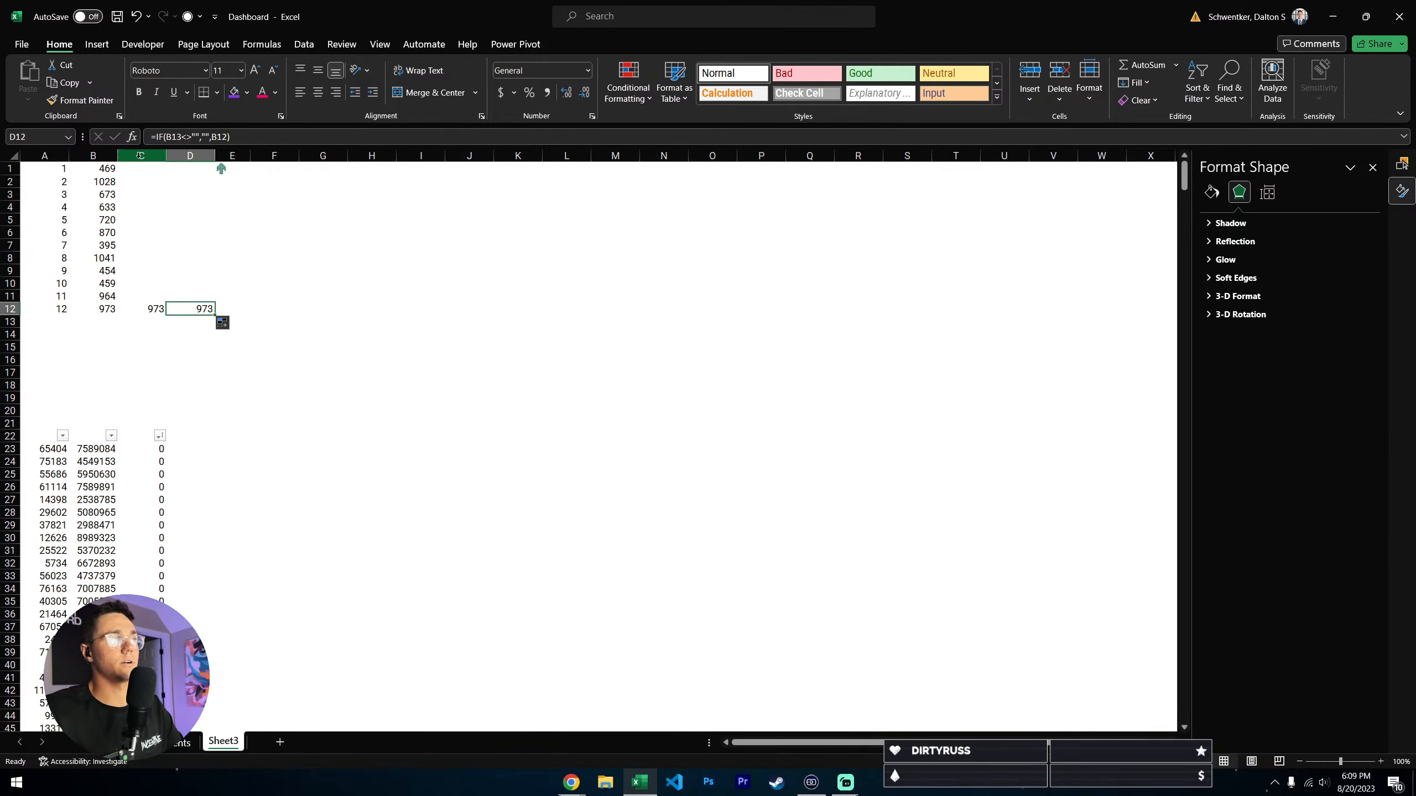
{"action": "left_click", "coordinate": [194, 170]}
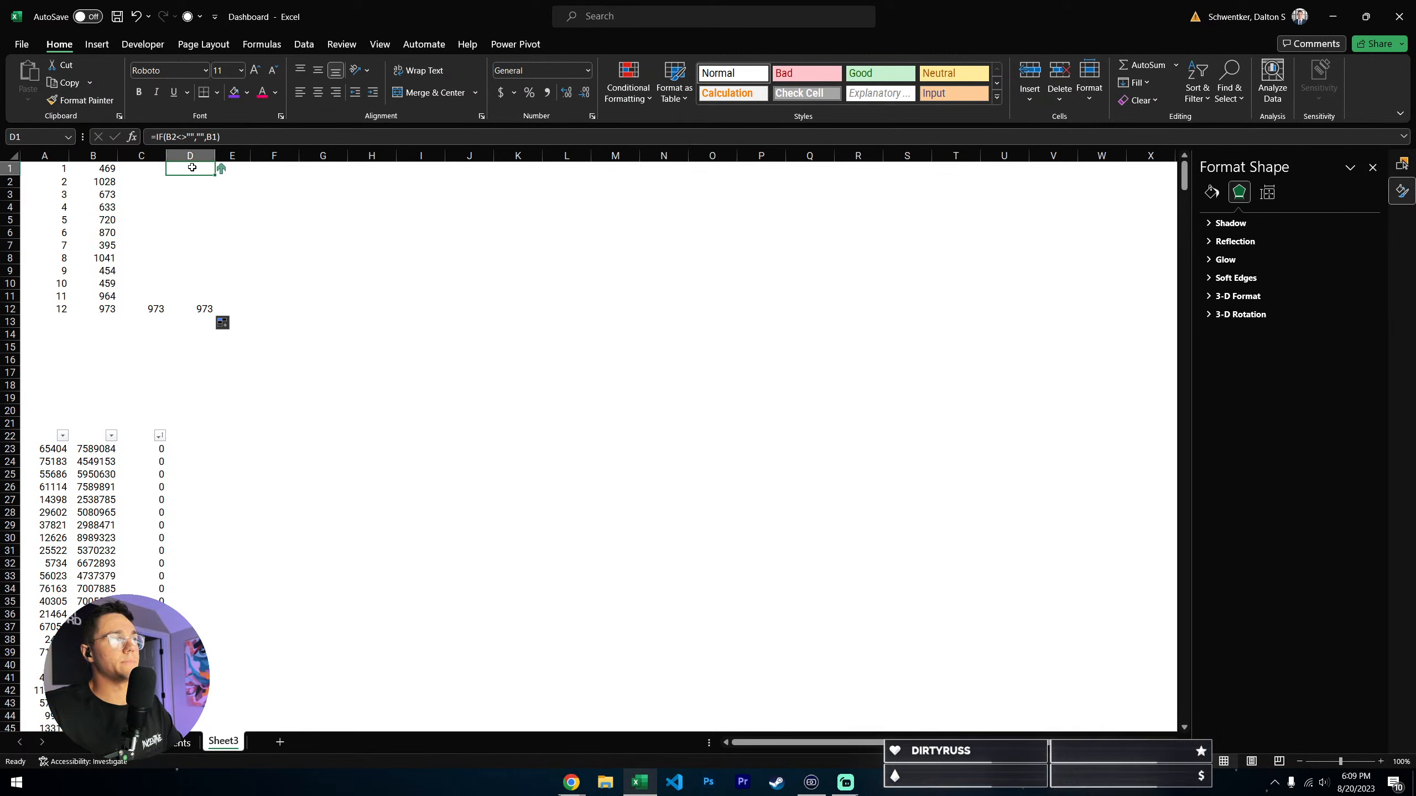
{"action": "double_click", "coordinate": [194, 170]}
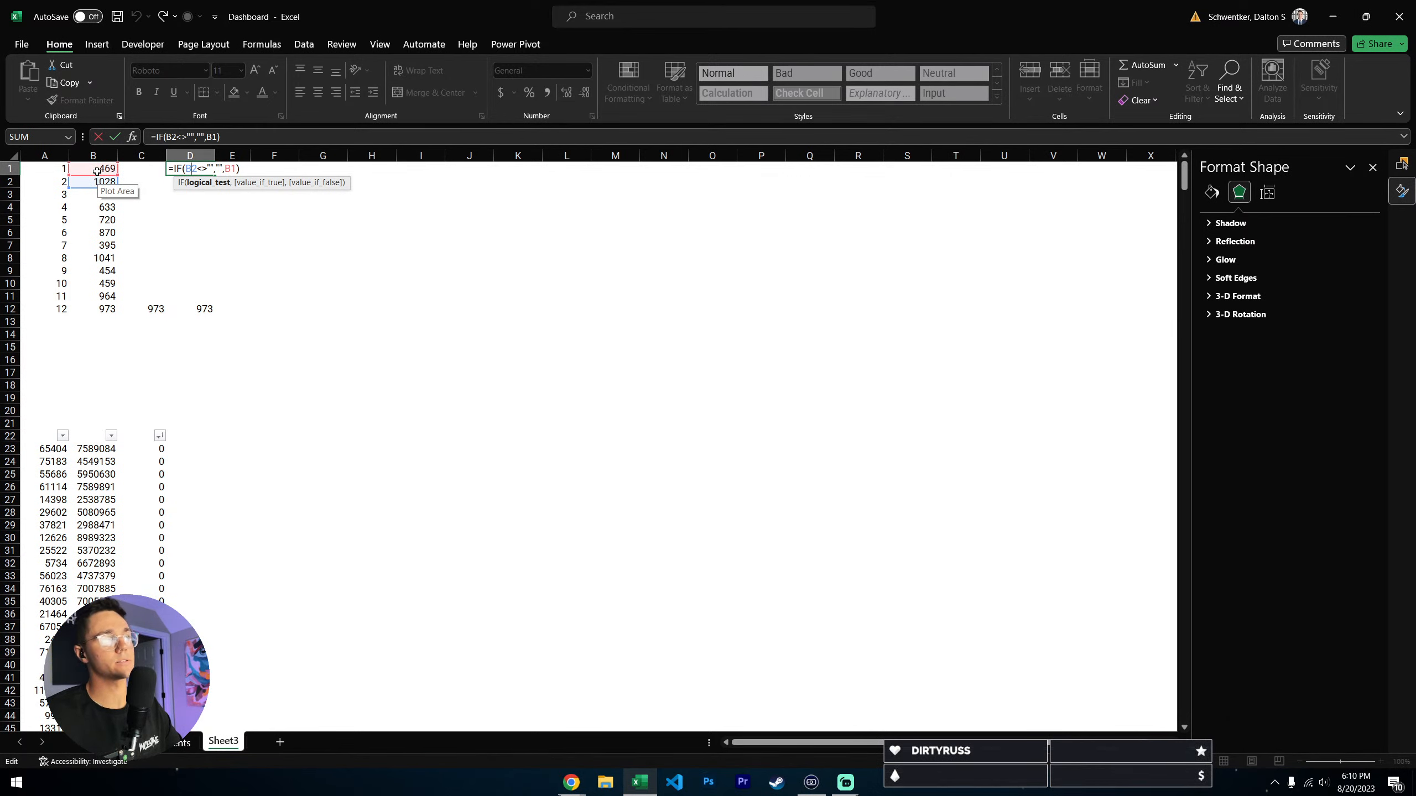
{"action": "key", "text": "Escape"}
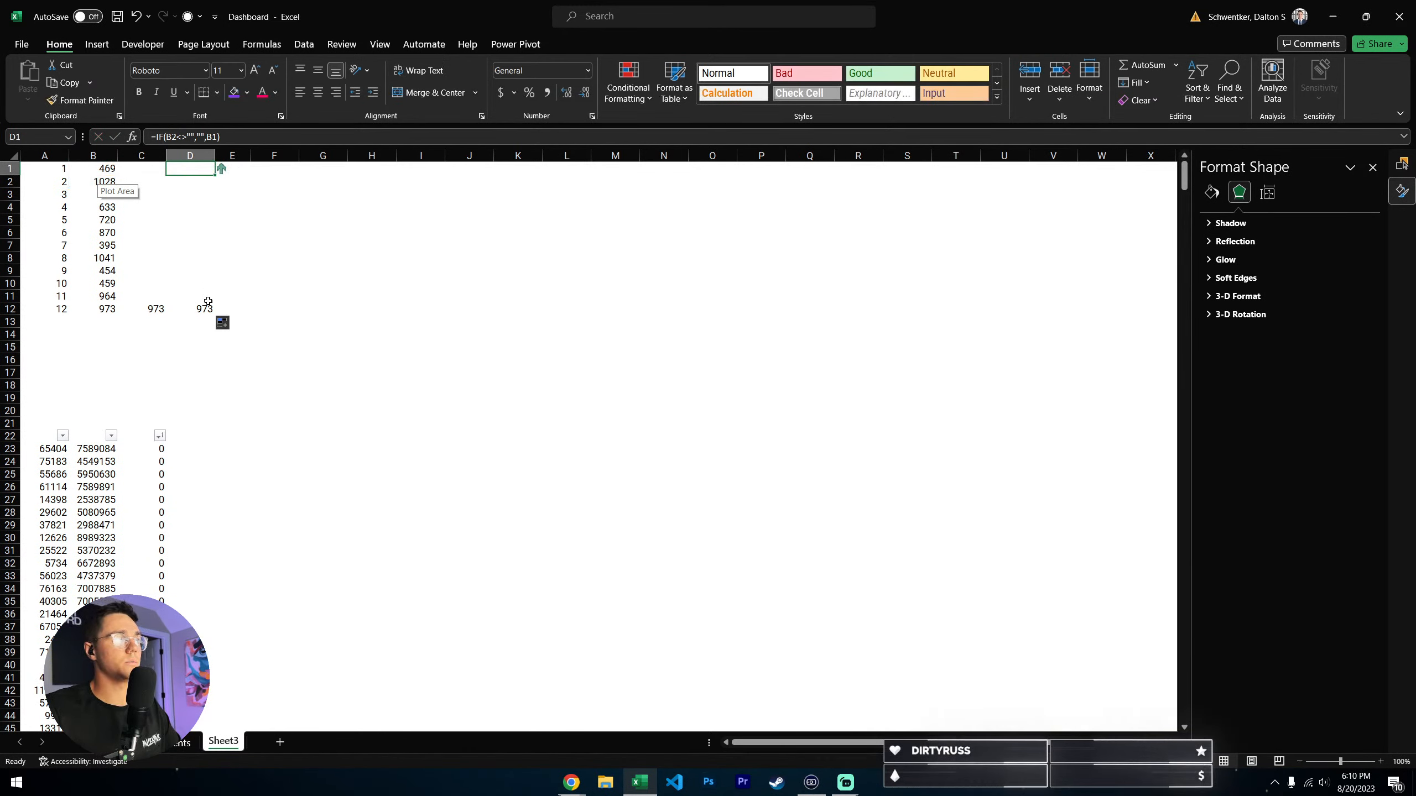
- Compare the hard-coded end-point range C1:C12 with the formula-driven cell D12
{"action": "left_click", "coordinate": [144, 163]}
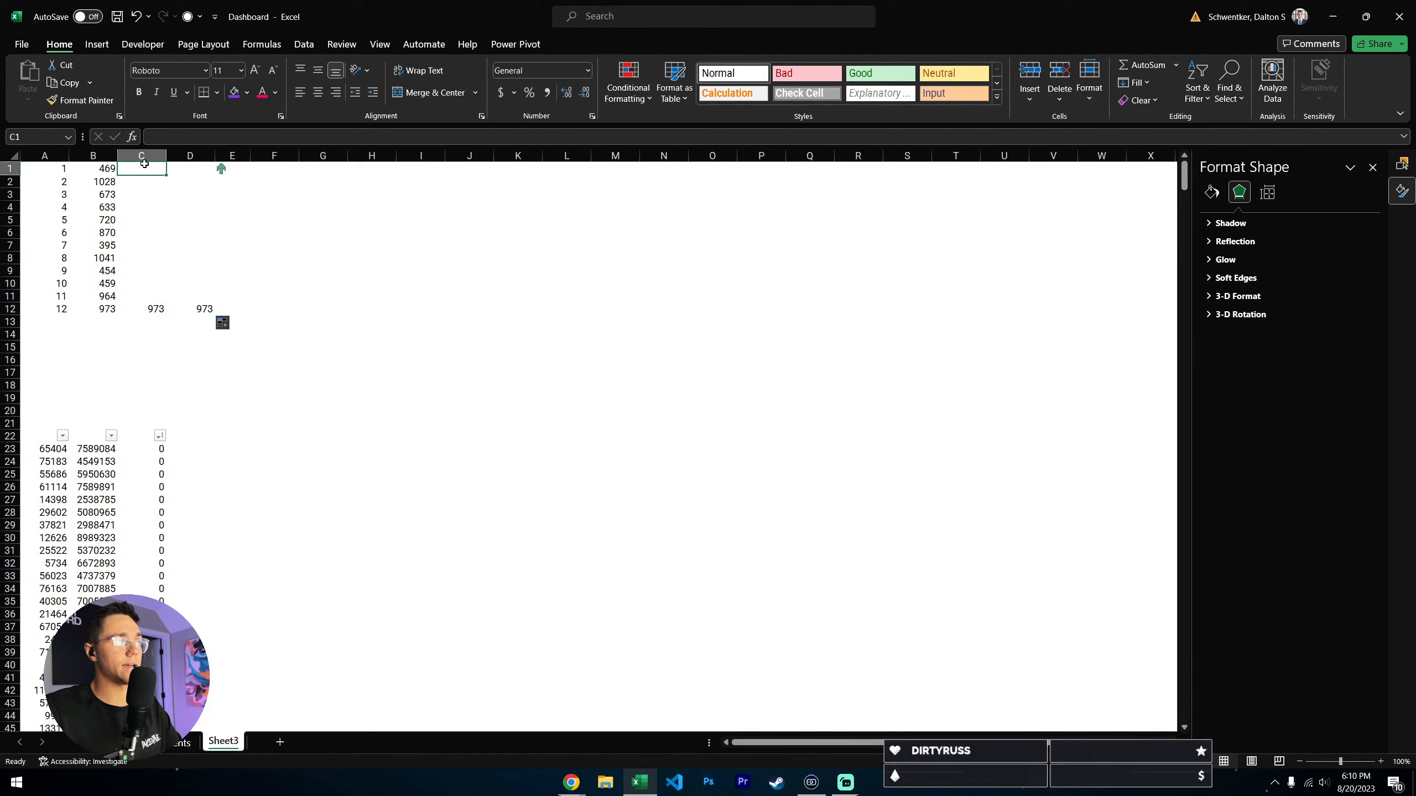
{"action": "left_click_drag", "start_coordinate": [145, 164], "coordinate": [159, 309]}
{"action": "left_click", "coordinate": [193, 312]}
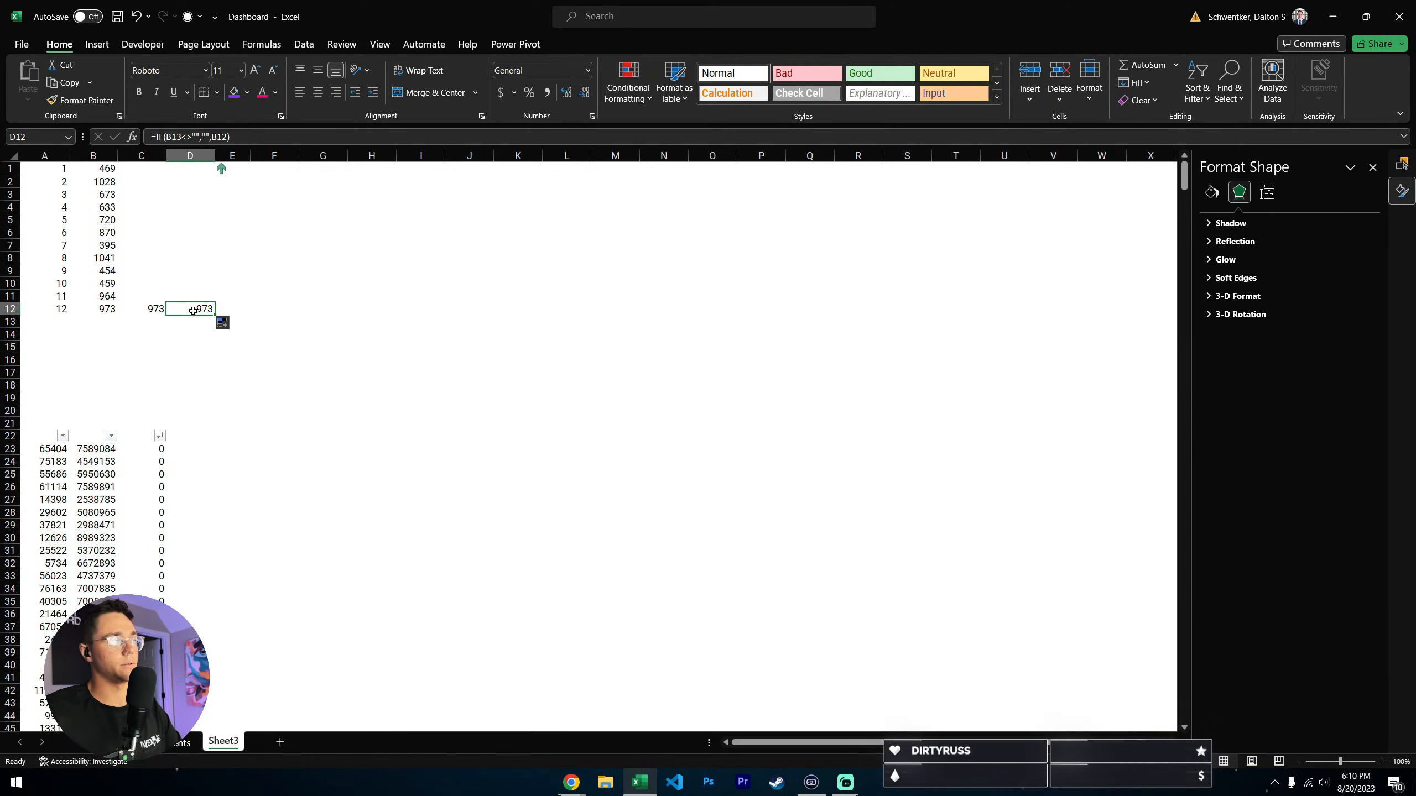
{"action": "left_click_drag", "start_coordinate": [143, 168], "coordinate": [158, 301]}
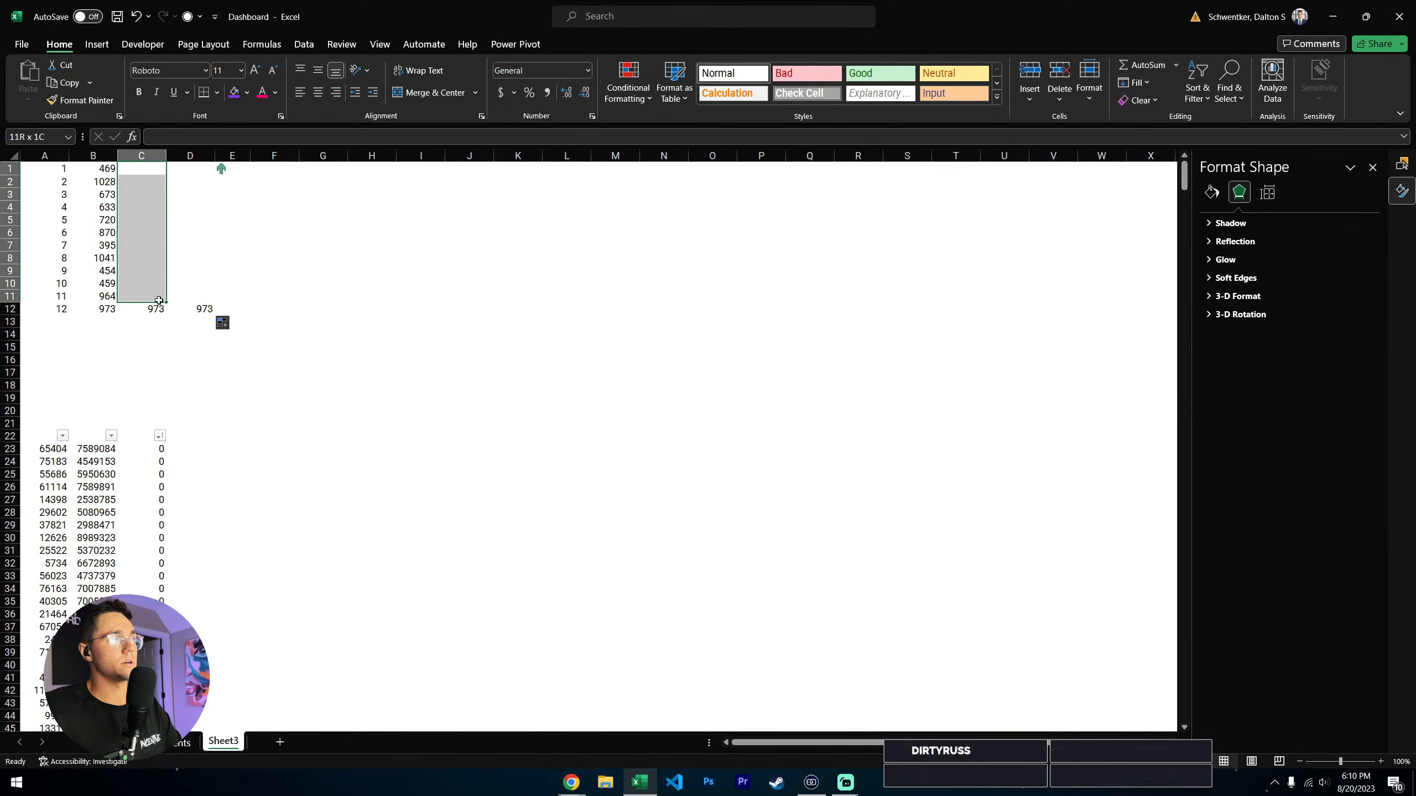
{"action": "left_click", "coordinate": [150, 310]}
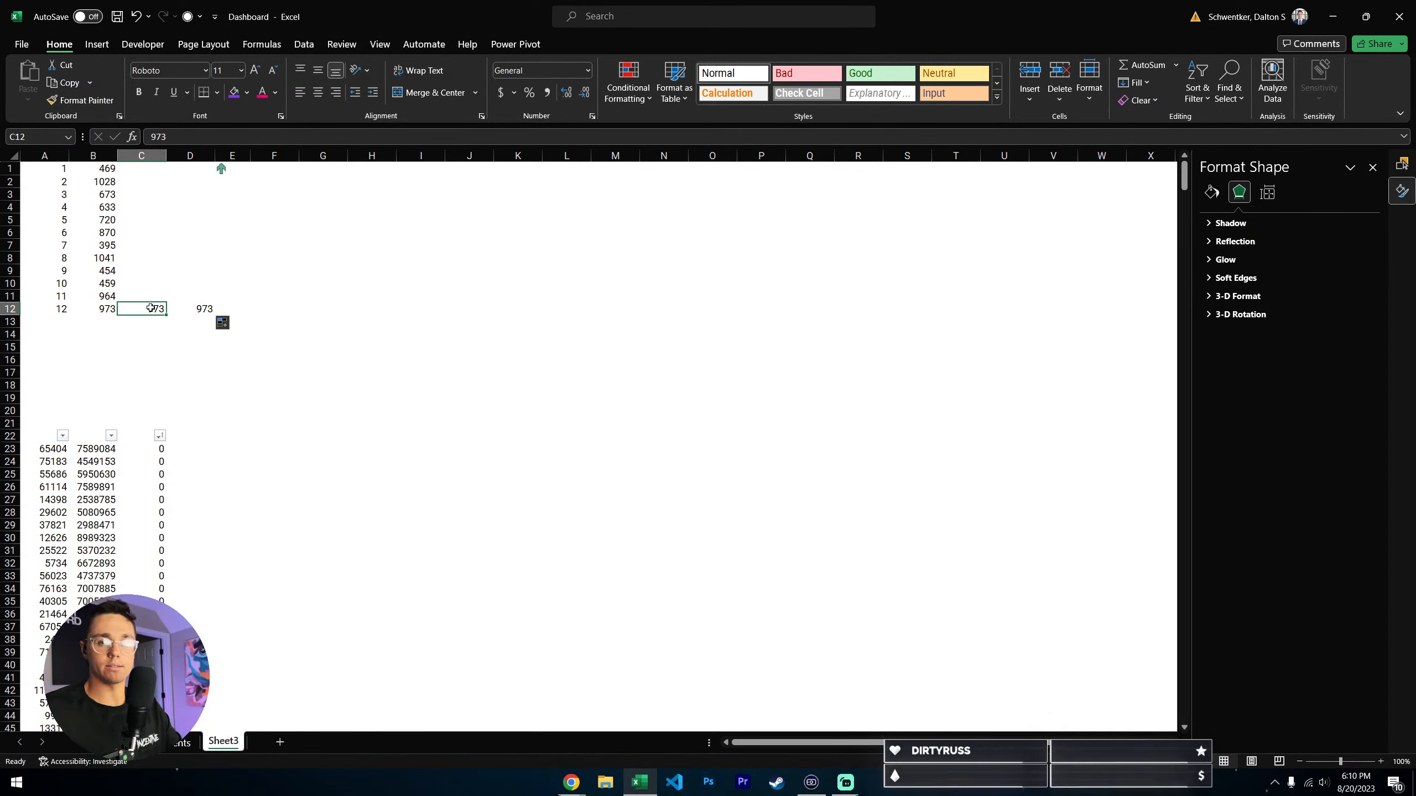
{"action": "key", "text": "Right"}
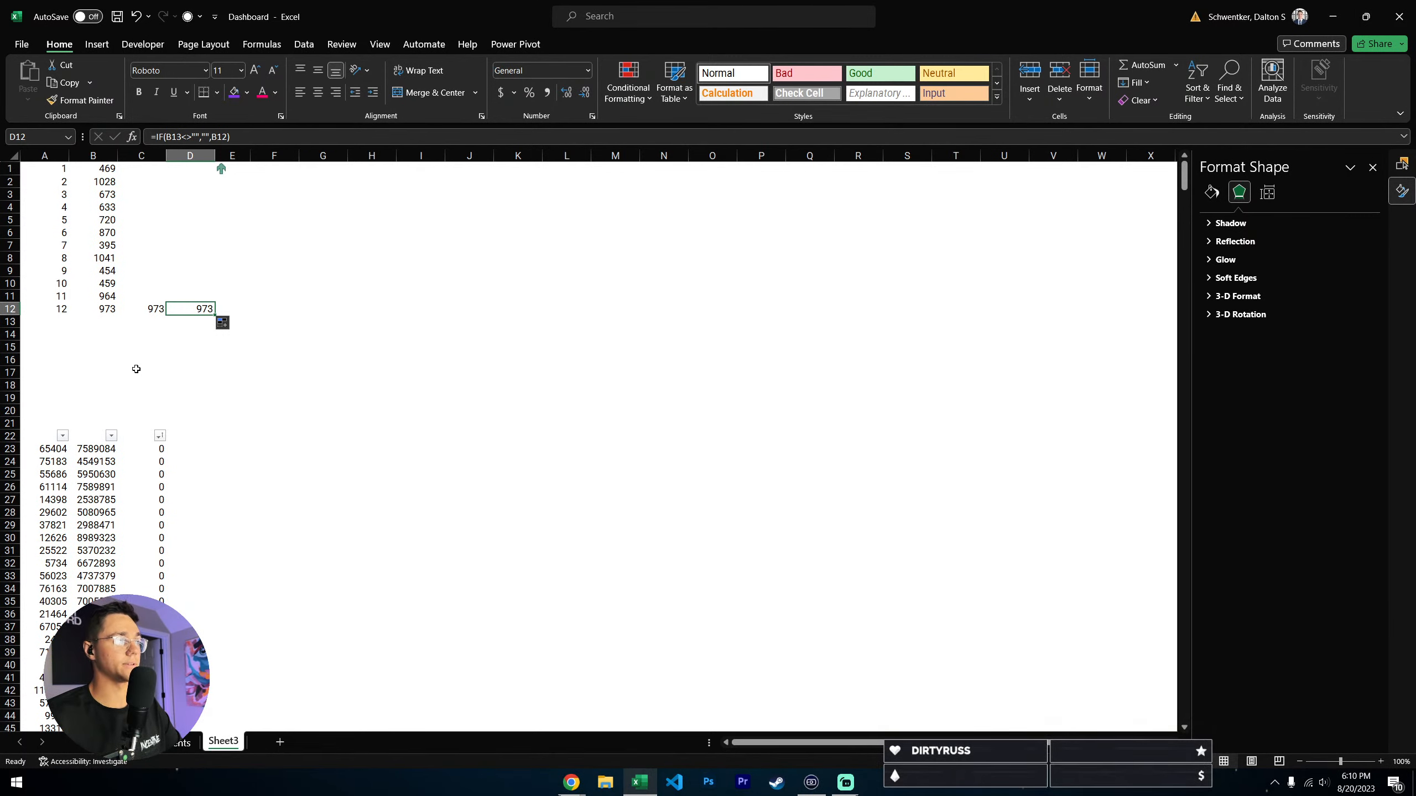
- Return to UI Components and examine the line series of the purple card's chart
{"action": "key", "text": "ctrl+Page_Up"}
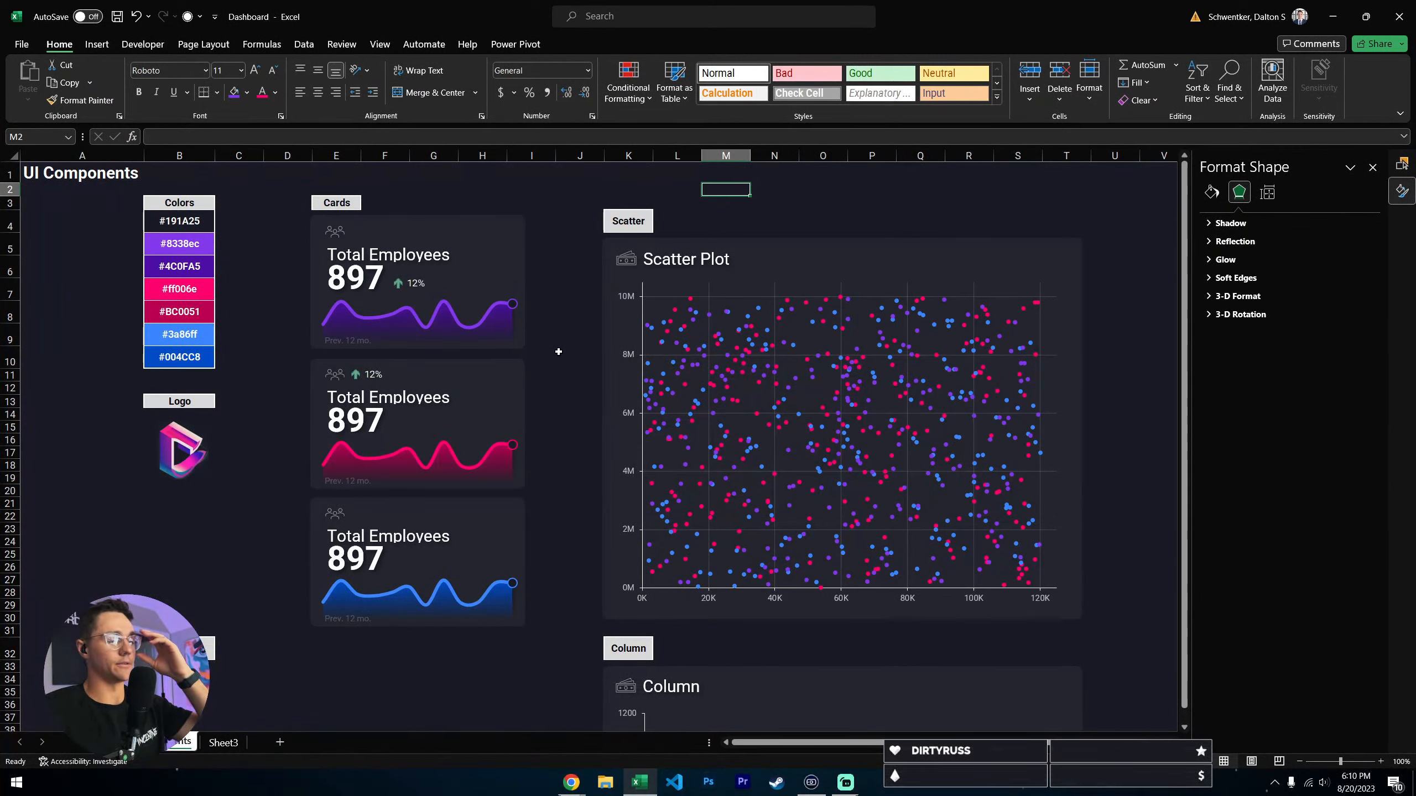
{"action": "left_click", "coordinate": [483, 361]}
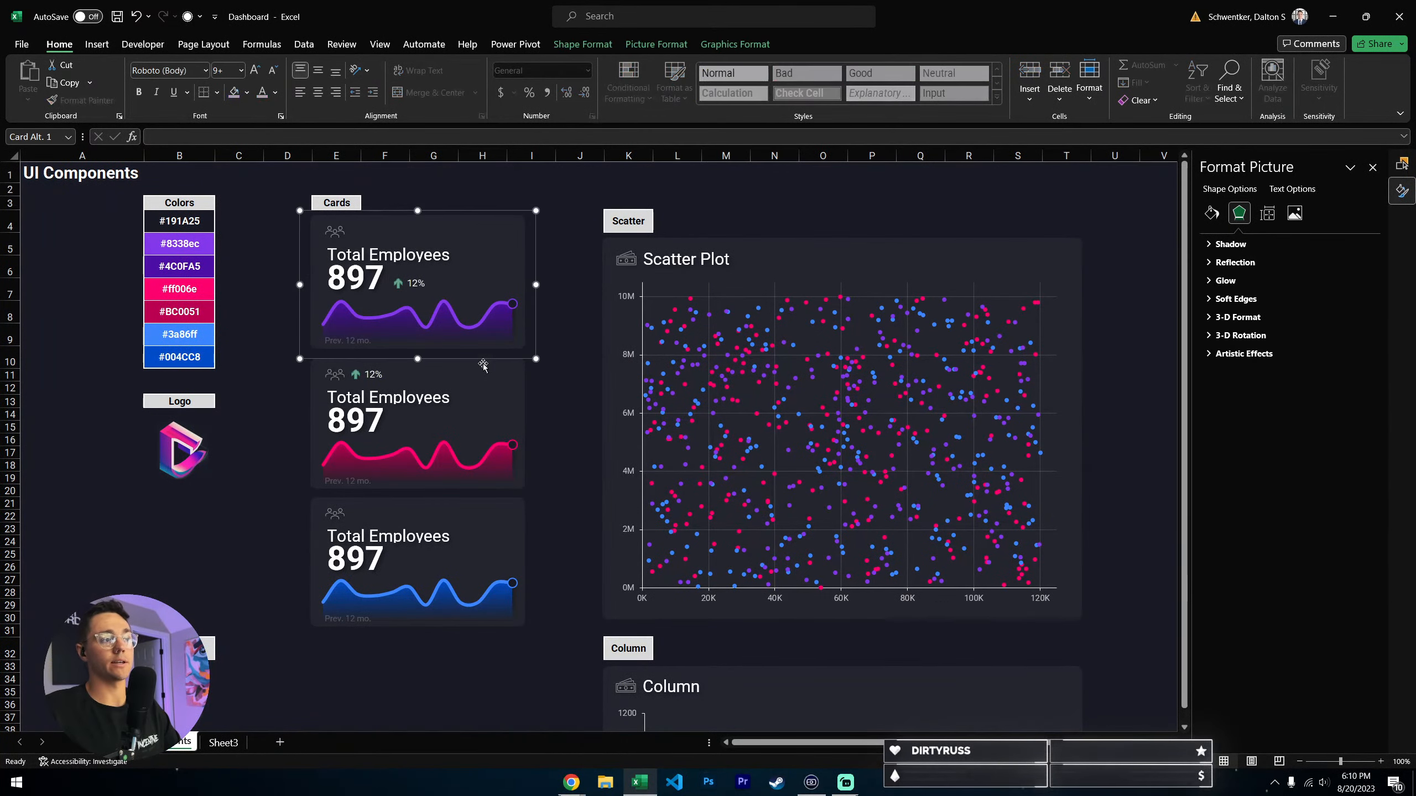
{"action": "left_click", "coordinate": [449, 307]}
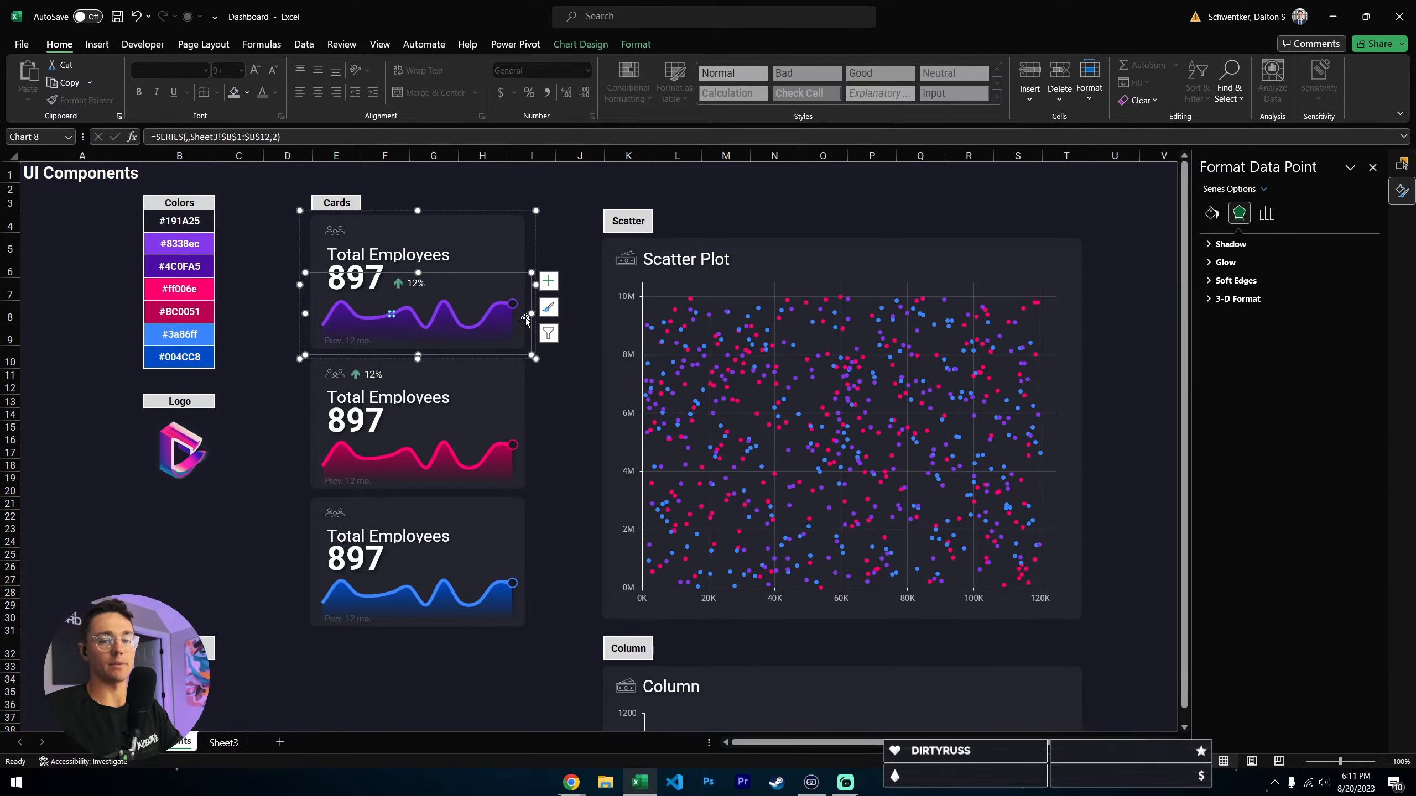
{"action": "left_click", "coordinate": [579, 201]}
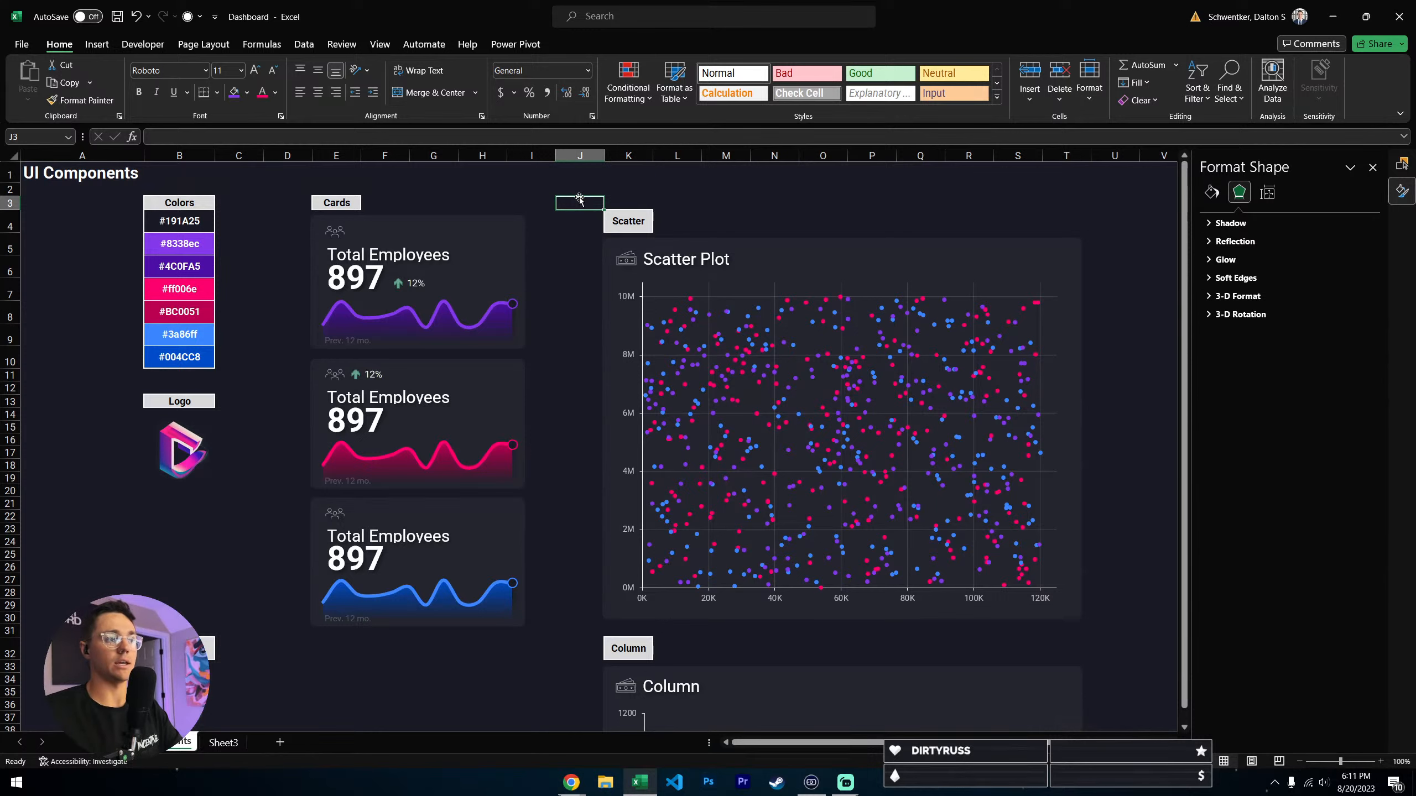
- Locate the Refresh All command for the workbook's data sources and go back to the home commands
{"action": "mouse_move", "coordinate": [473, 326]}
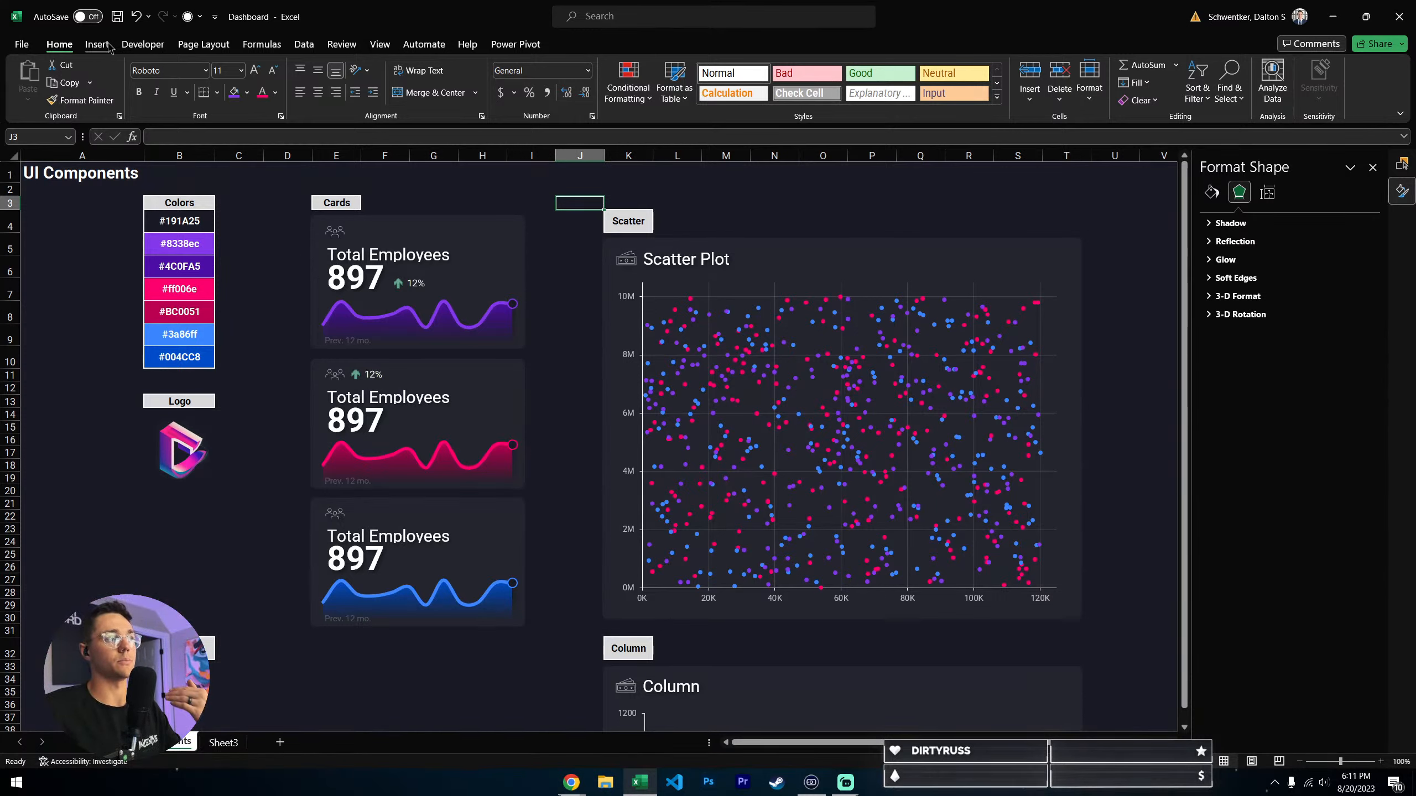
{"action": "left_click", "coordinate": [307, 48]}
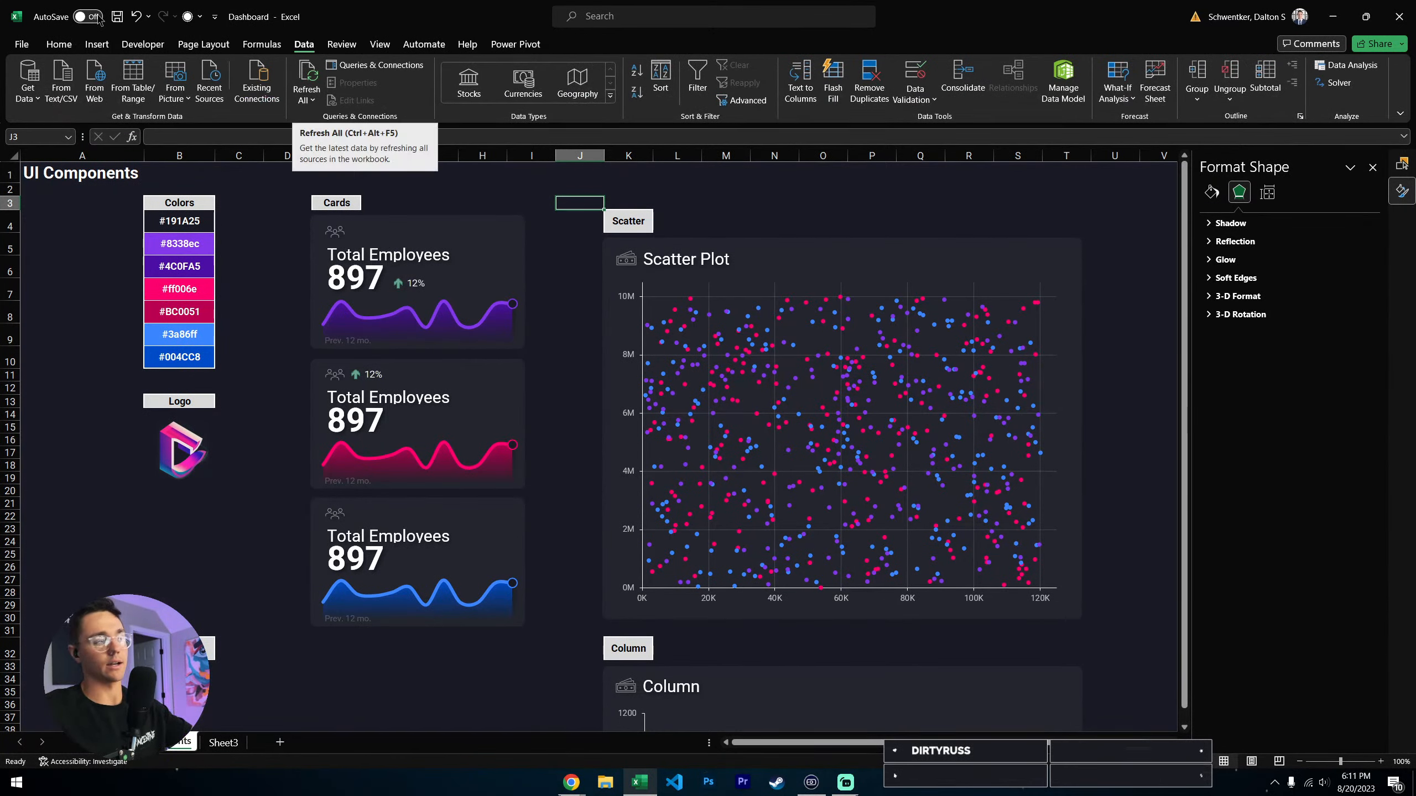
{"action": "left_click", "coordinate": [58, 45]}
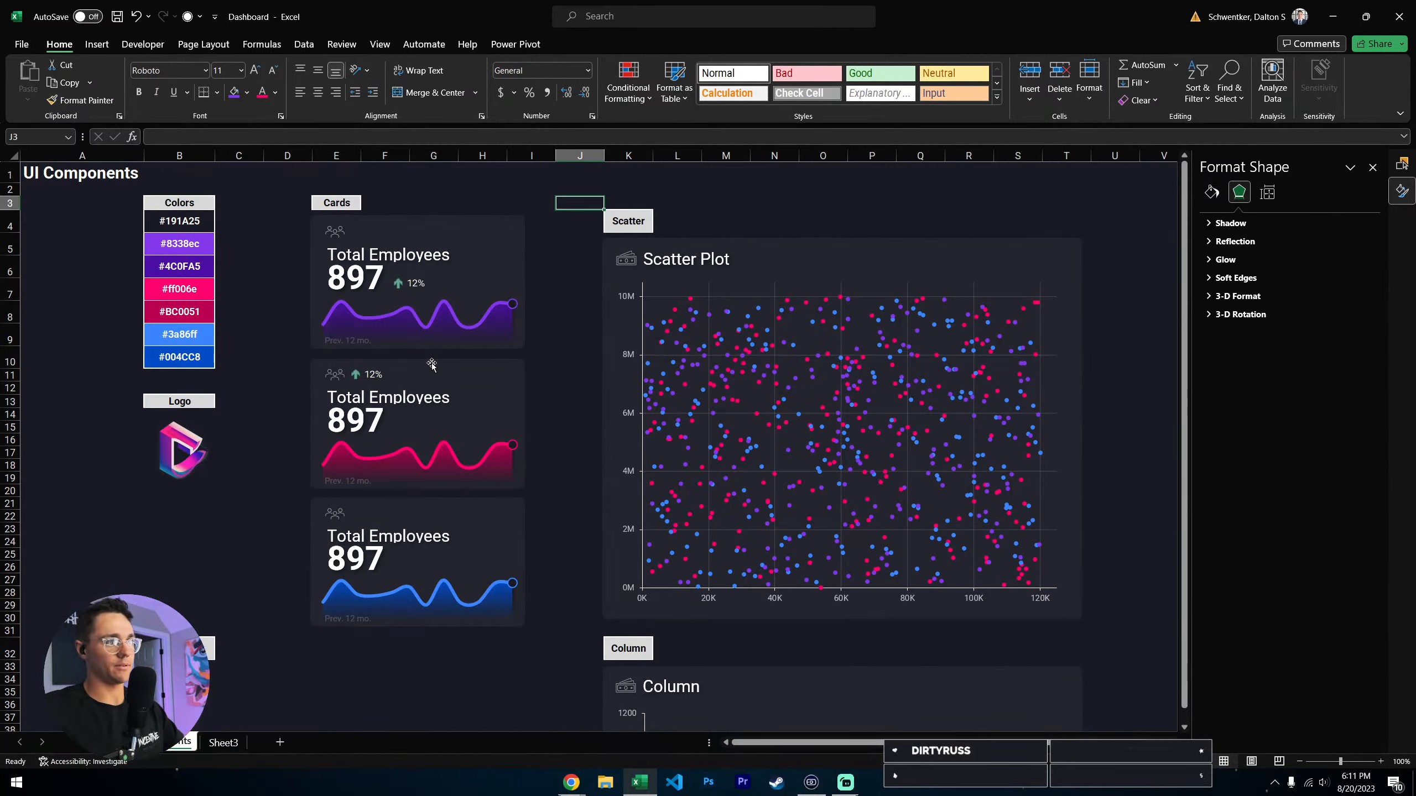
{"action": "left_click", "coordinate": [533, 189]}
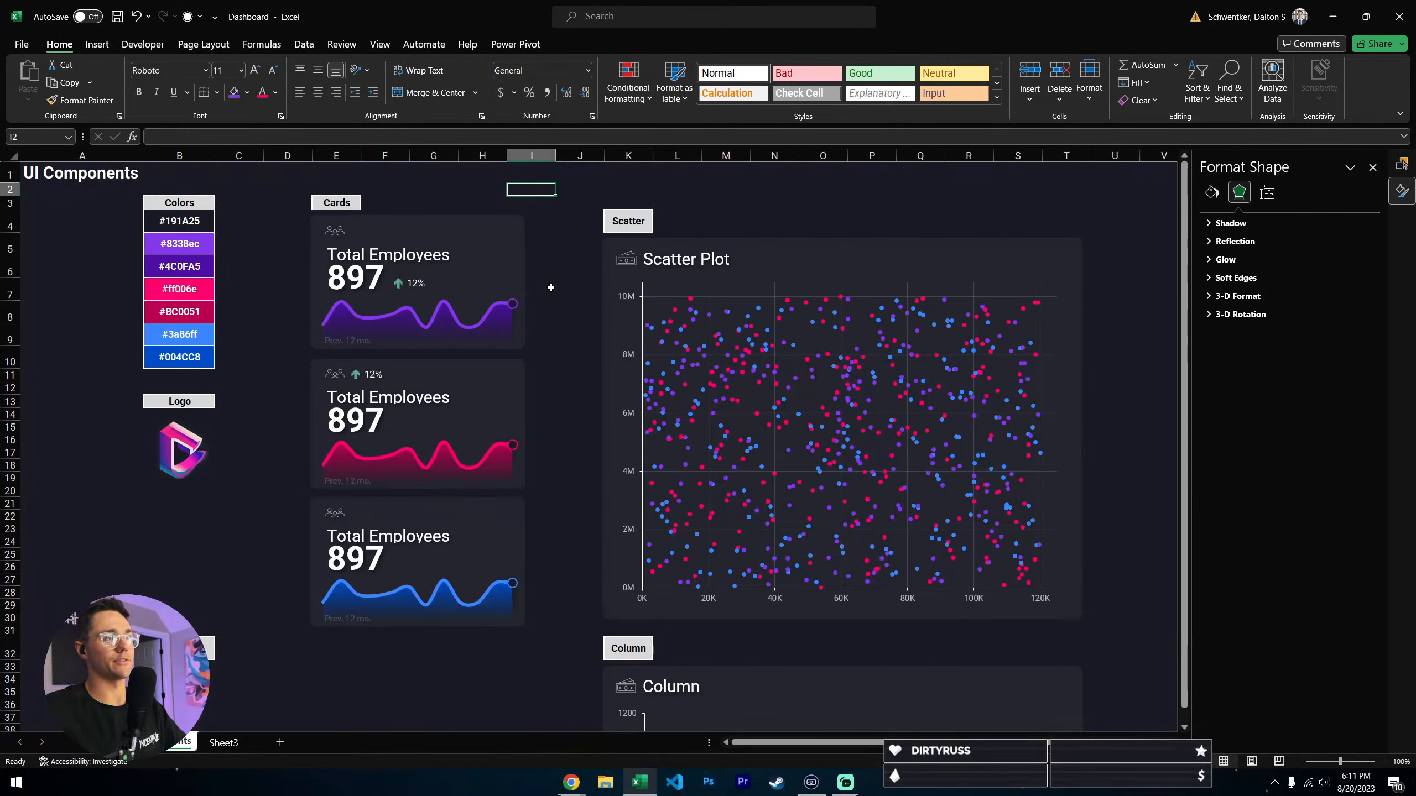
- Select the purple and pink Total Employees cards to examine how their elements are grouped
{"action": "left_click", "coordinate": [803, 200]}
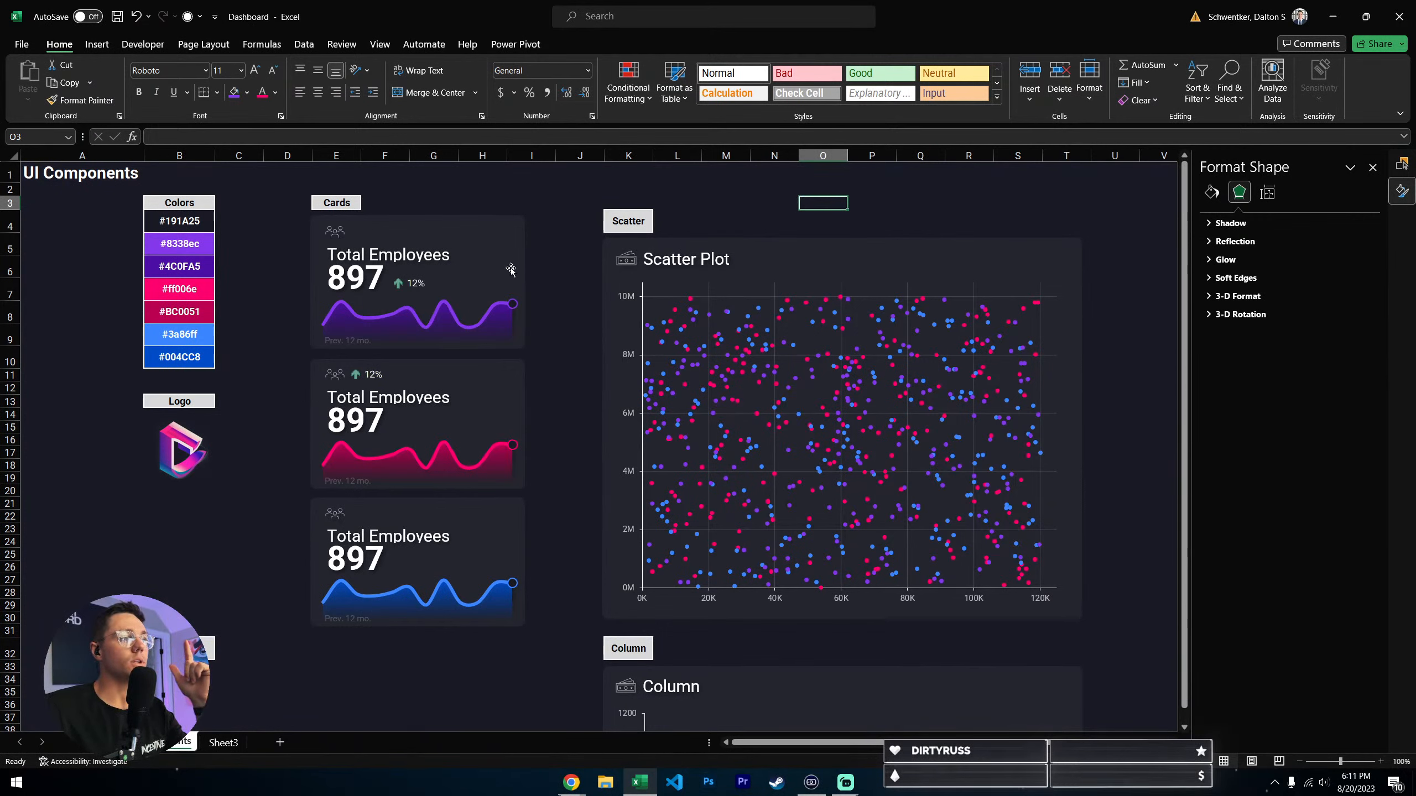
{"action": "left_click", "coordinate": [499, 237]}
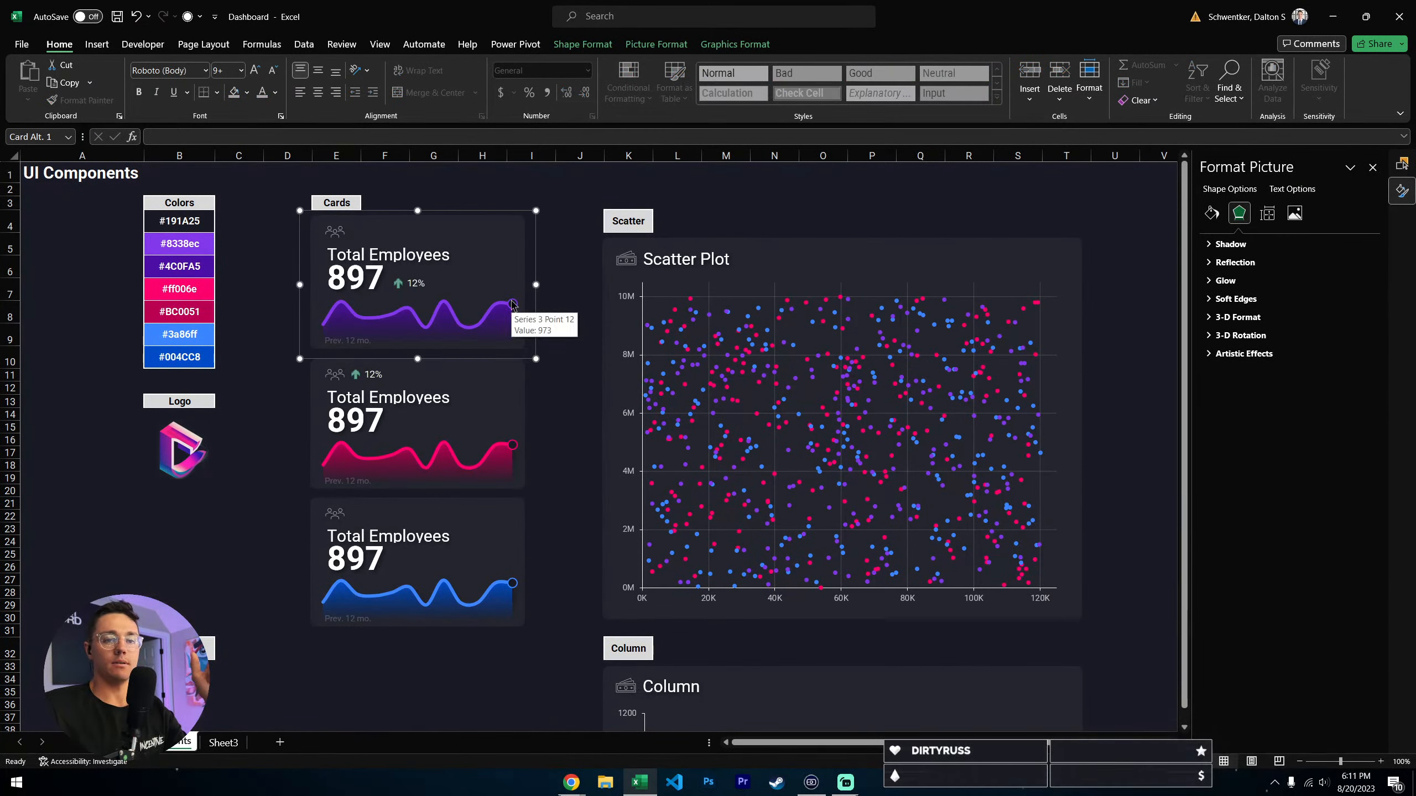
{"action": "left_click", "coordinate": [466, 400]}
{"action": "left_click", "coordinate": [538, 521]}
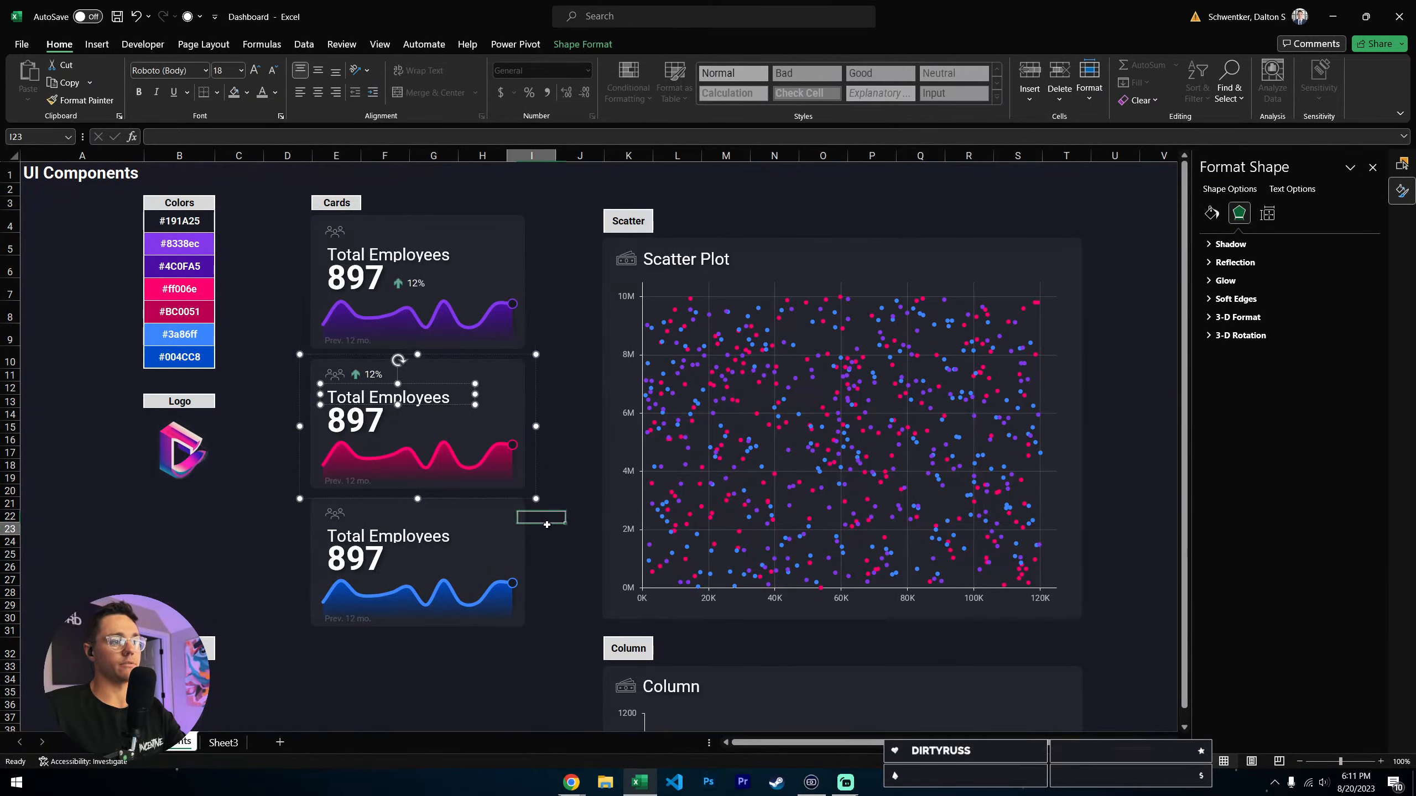
- Show the list of sheet objects for the purple card and collapse the Navigation and Column groups
{"action": "left_click", "coordinate": [453, 224]}
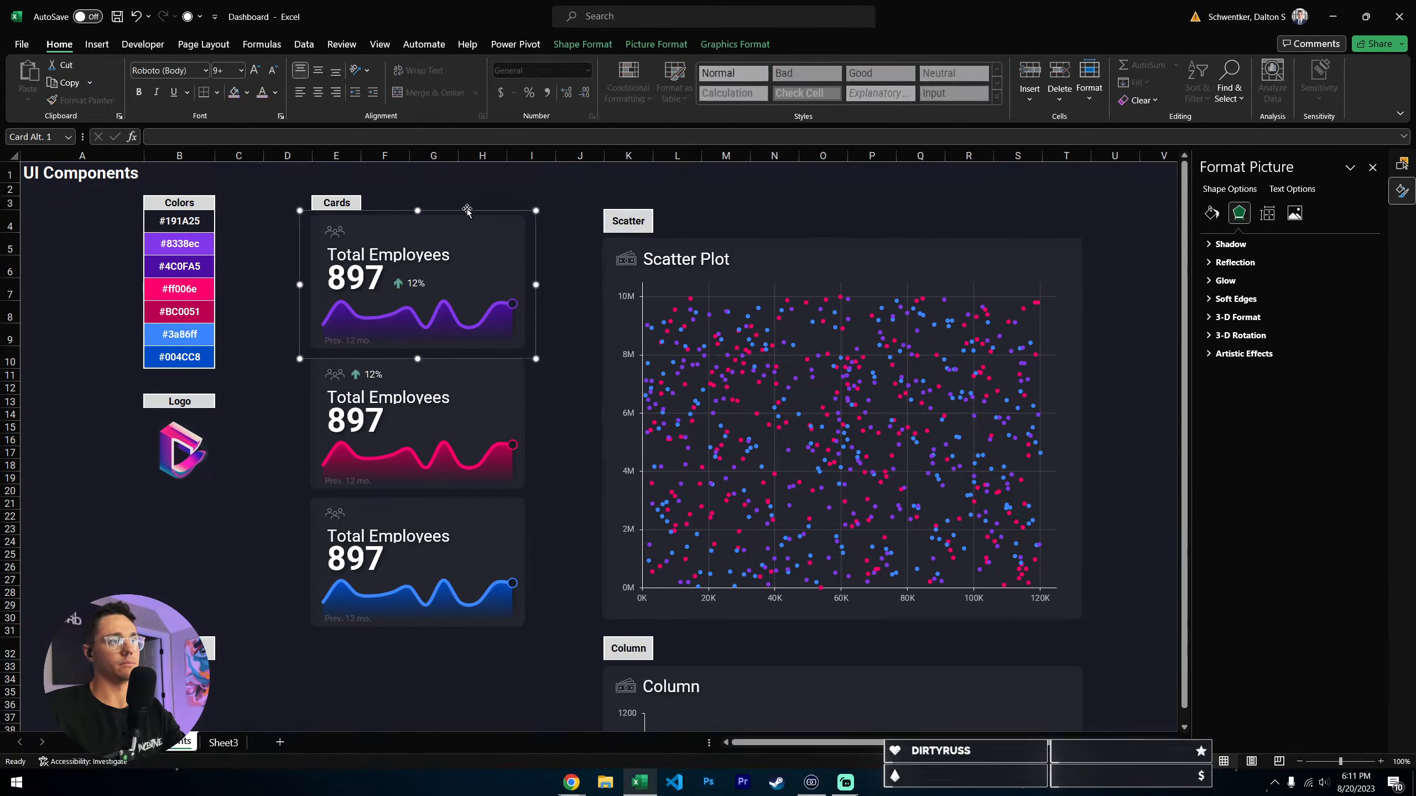
{"action": "left_click", "coordinate": [734, 44]}
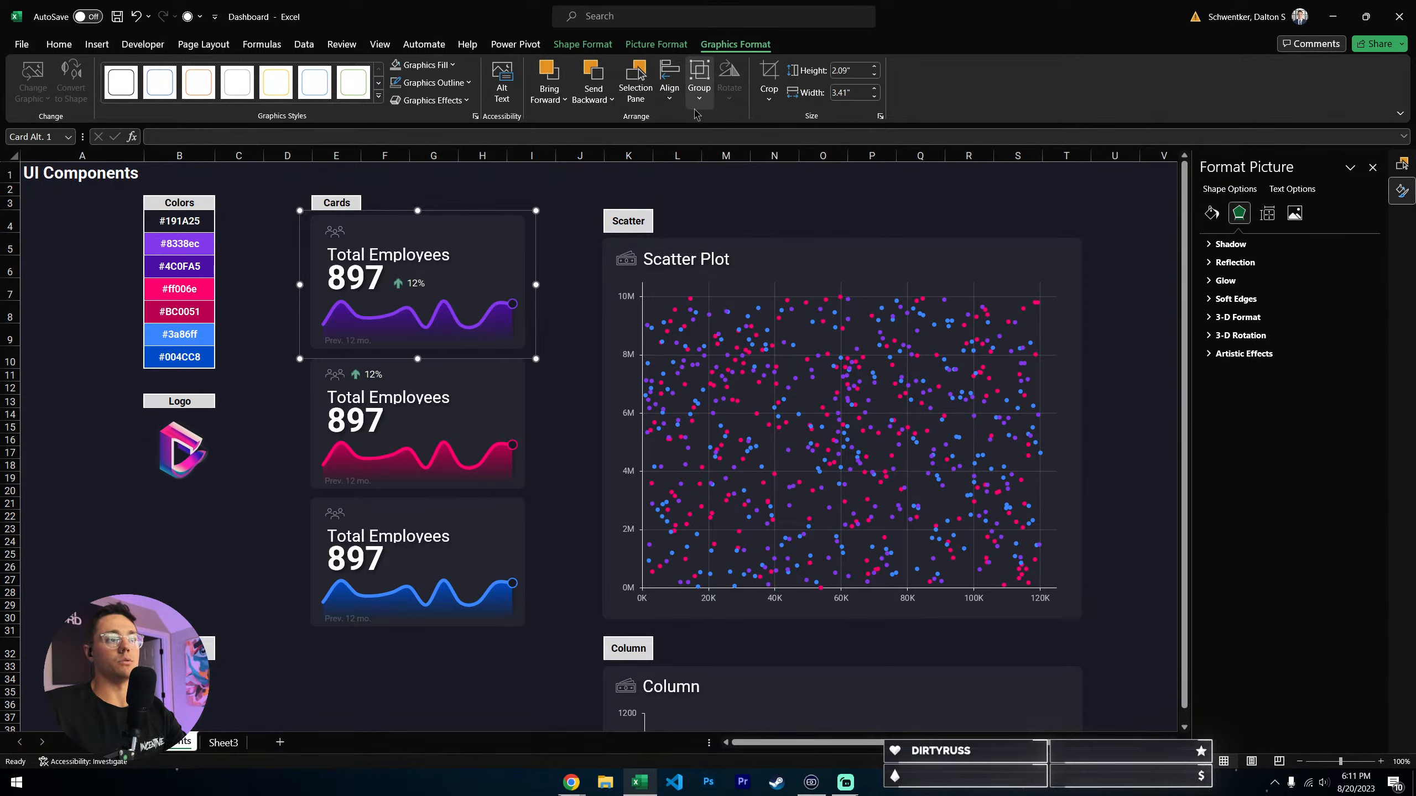
{"action": "left_click", "coordinate": [635, 81]}
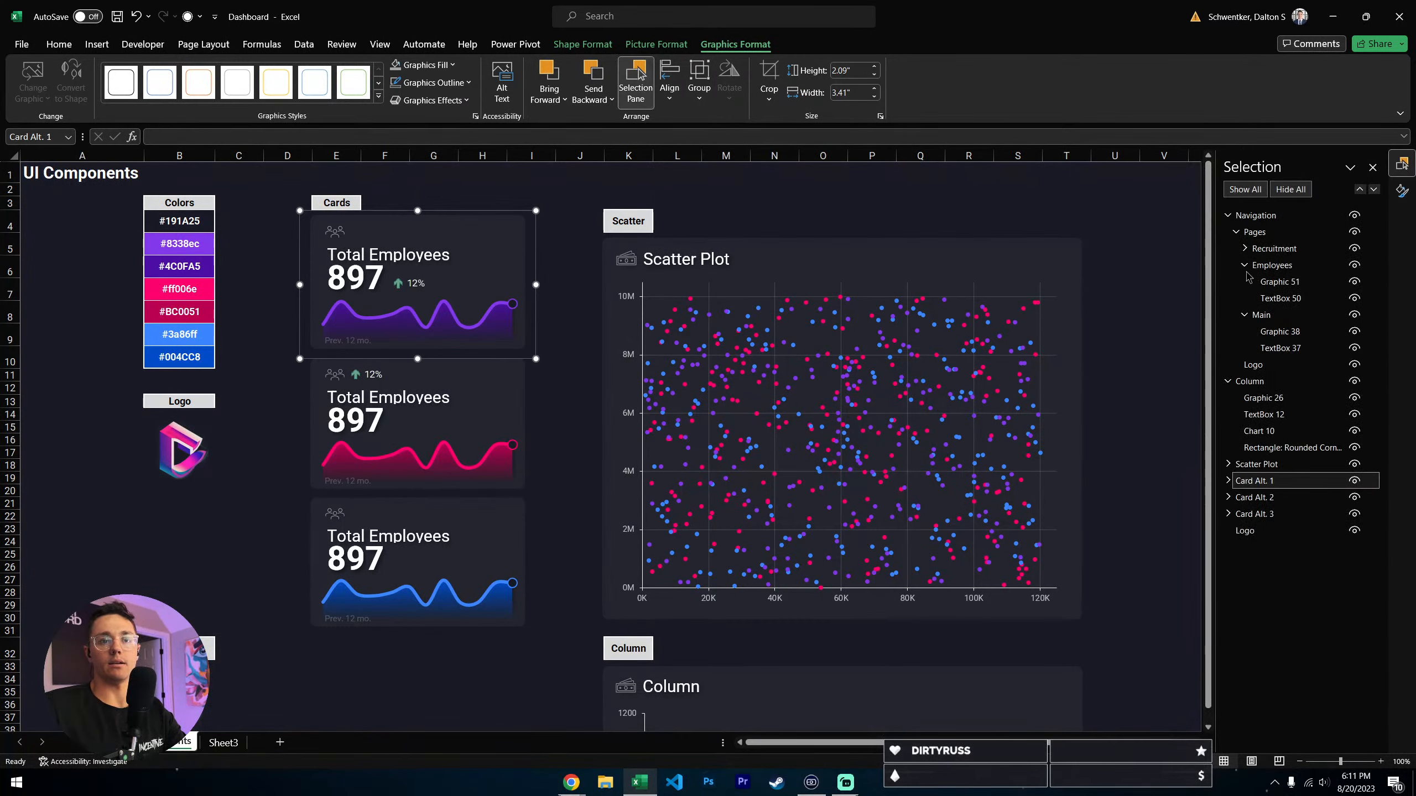
{"action": "left_click", "coordinate": [1230, 218]}
{"action": "left_click", "coordinate": [1228, 232]}
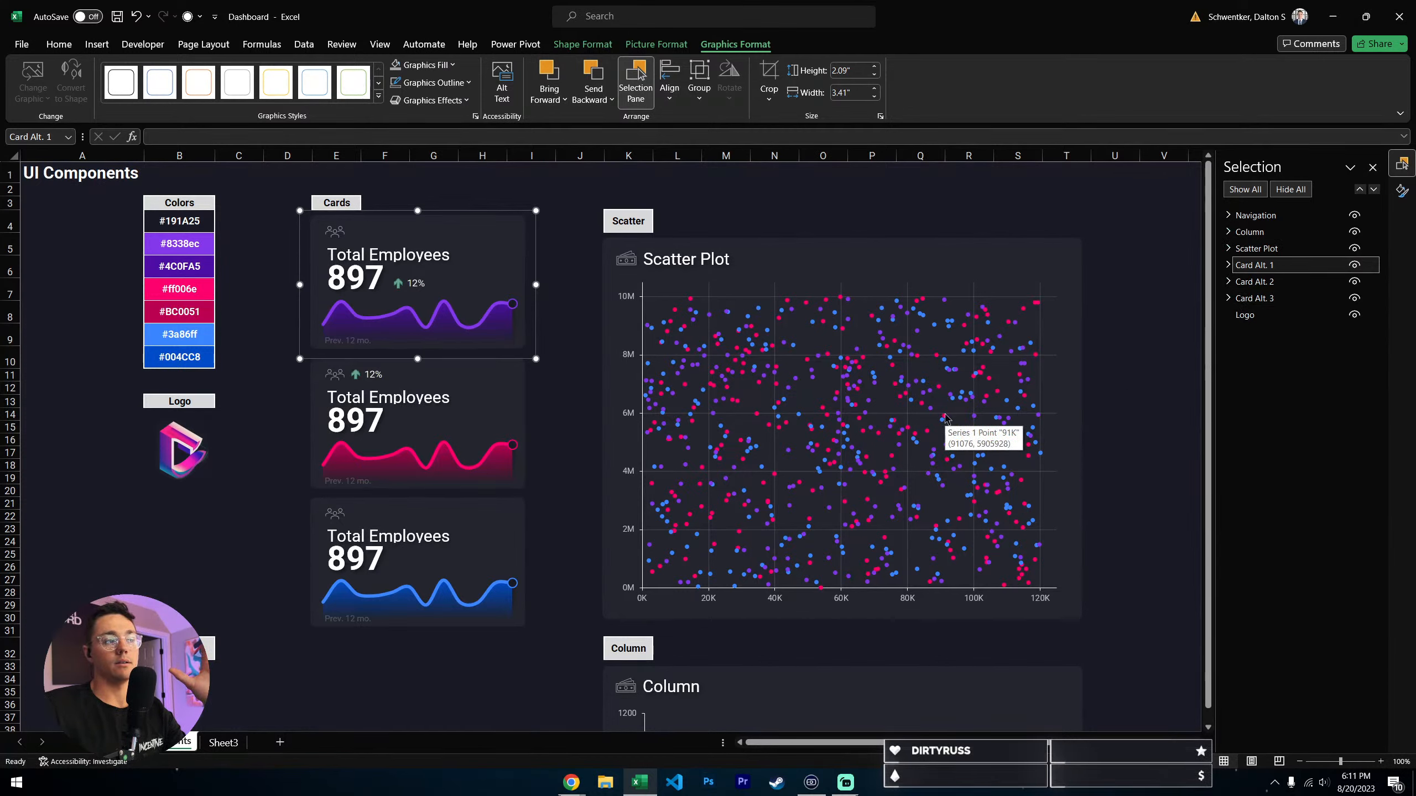
- Toggle the visibility of Card Alt. 1 and expand the group to examine its component objects, collapsing it again
{"action": "left_click", "coordinate": [1228, 265]}
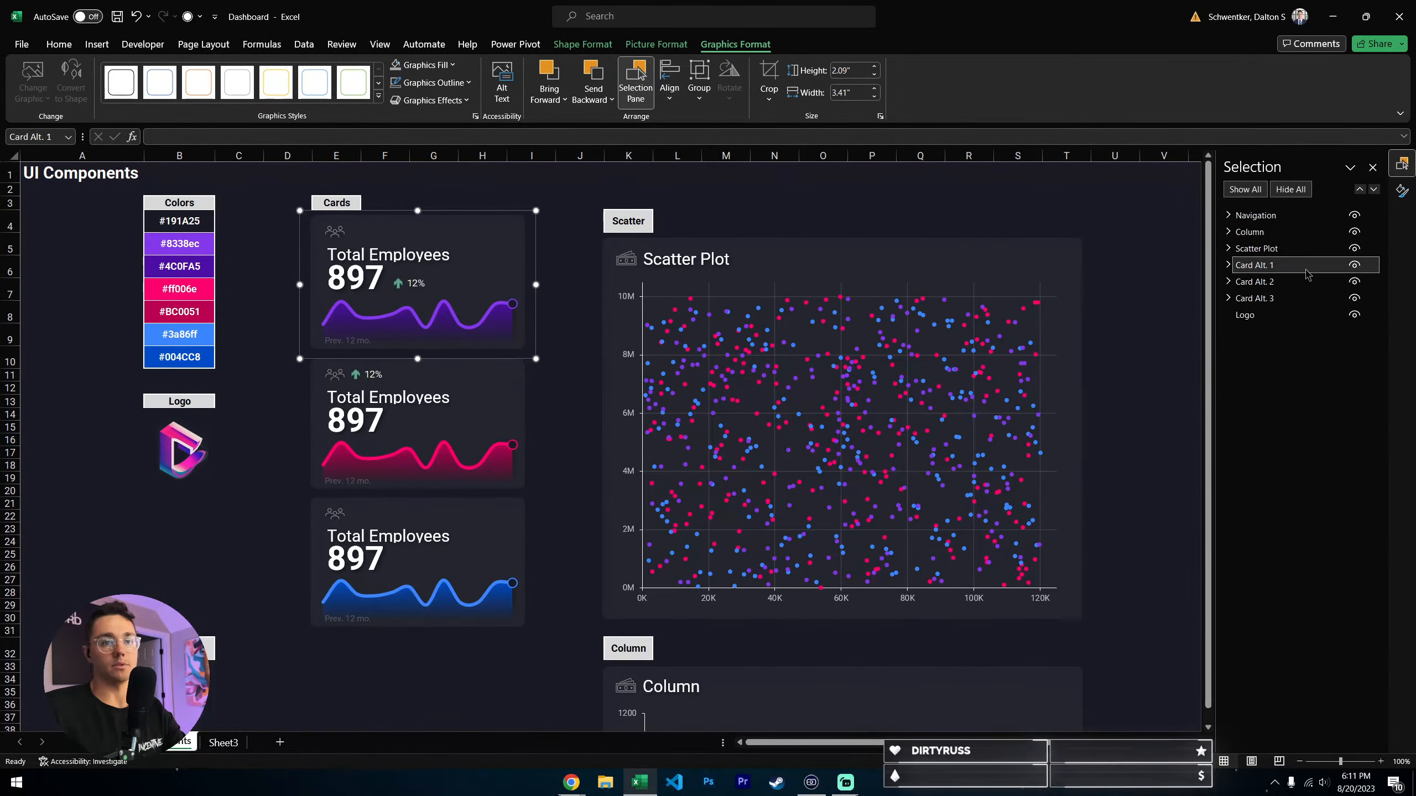
{"action": "double_click", "coordinate": [1355, 266]}
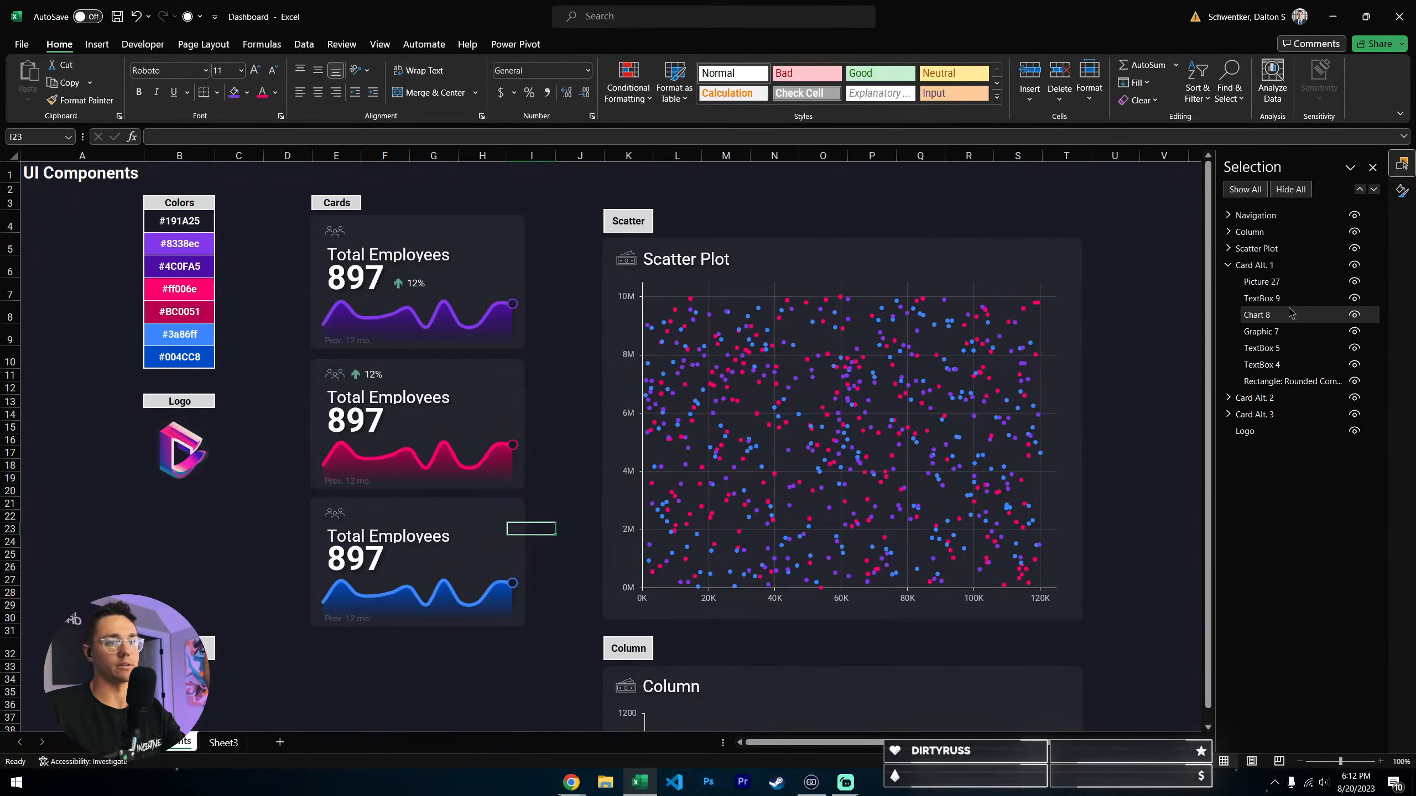
{"action": "left_click", "coordinate": [1228, 265]}
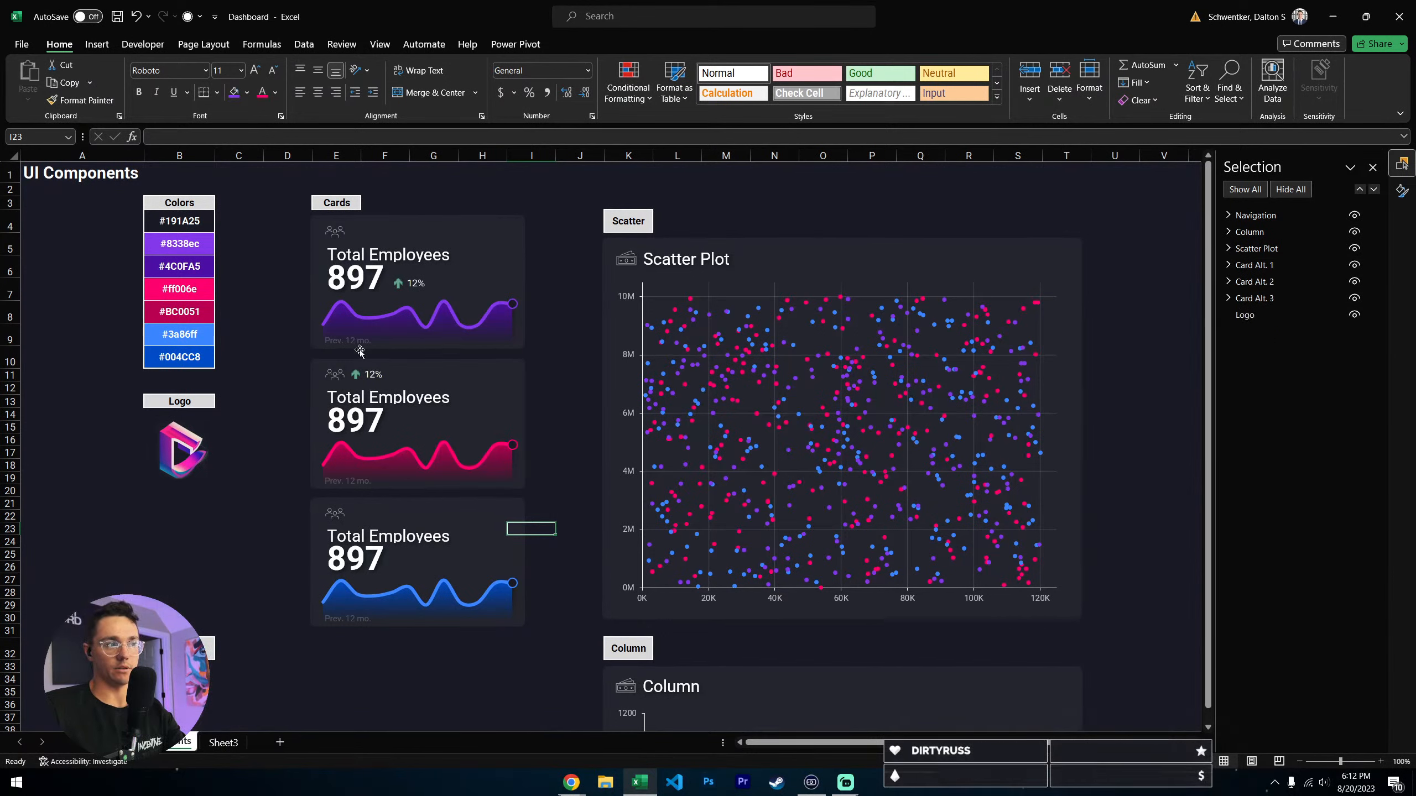
{"action": "left_click", "coordinate": [498, 250]}
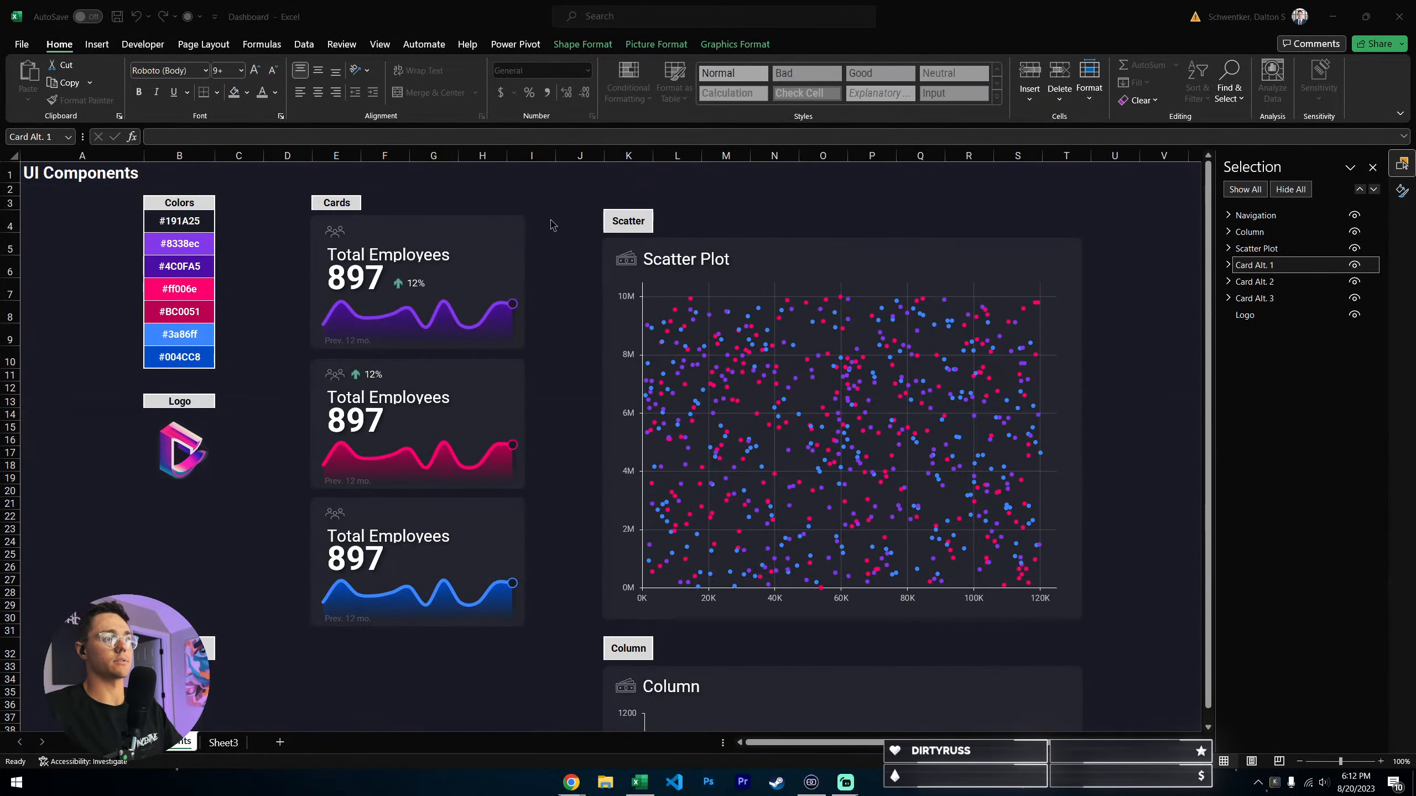
{"action": "left_click", "coordinate": [580, 190]}
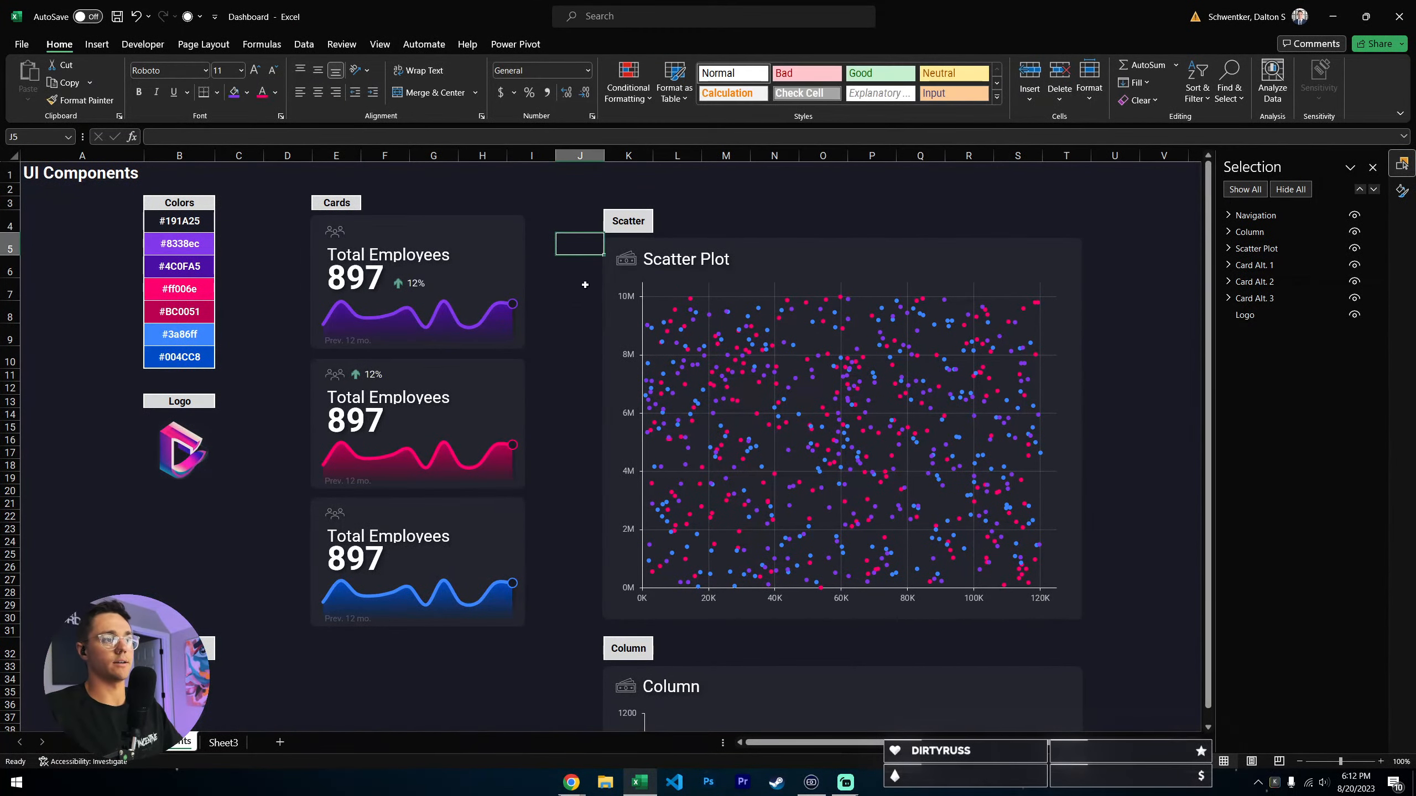
- Paste a copy of the purple card below the blue card, align it with the column of cards and delete the copy
{"action": "left_click", "coordinate": [508, 291]}
{"action": "key", "text": "ctrl+c"}
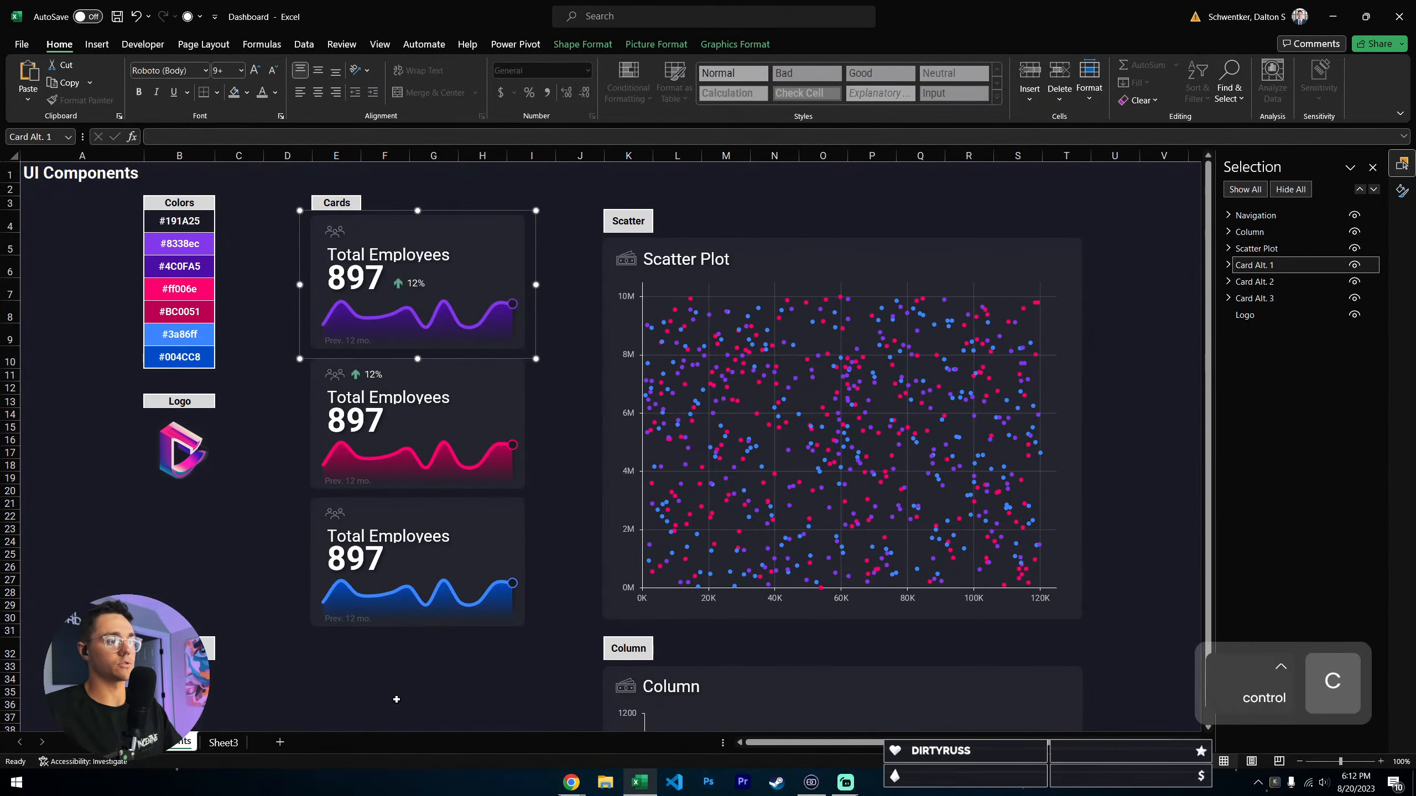
{"action": "left_click", "coordinate": [329, 660]}
{"action": "scroll", "coordinate": [468, 441], "scroll_direction": "down", "scroll_amount": 4}
{"action": "key", "text": "ctrl+v"}
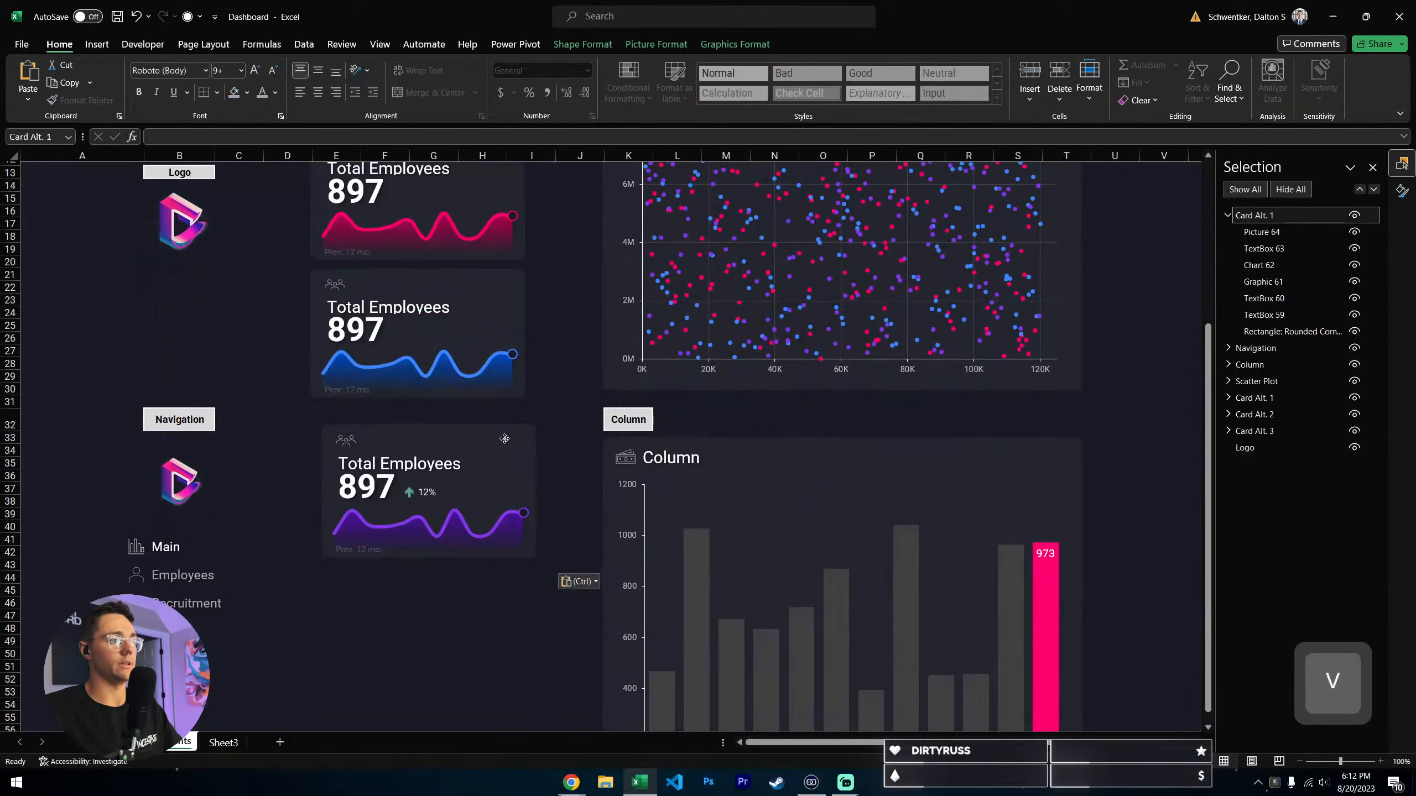
{"action": "left_click_drag", "start_coordinate": [504, 440], "coordinate": [495, 426]}
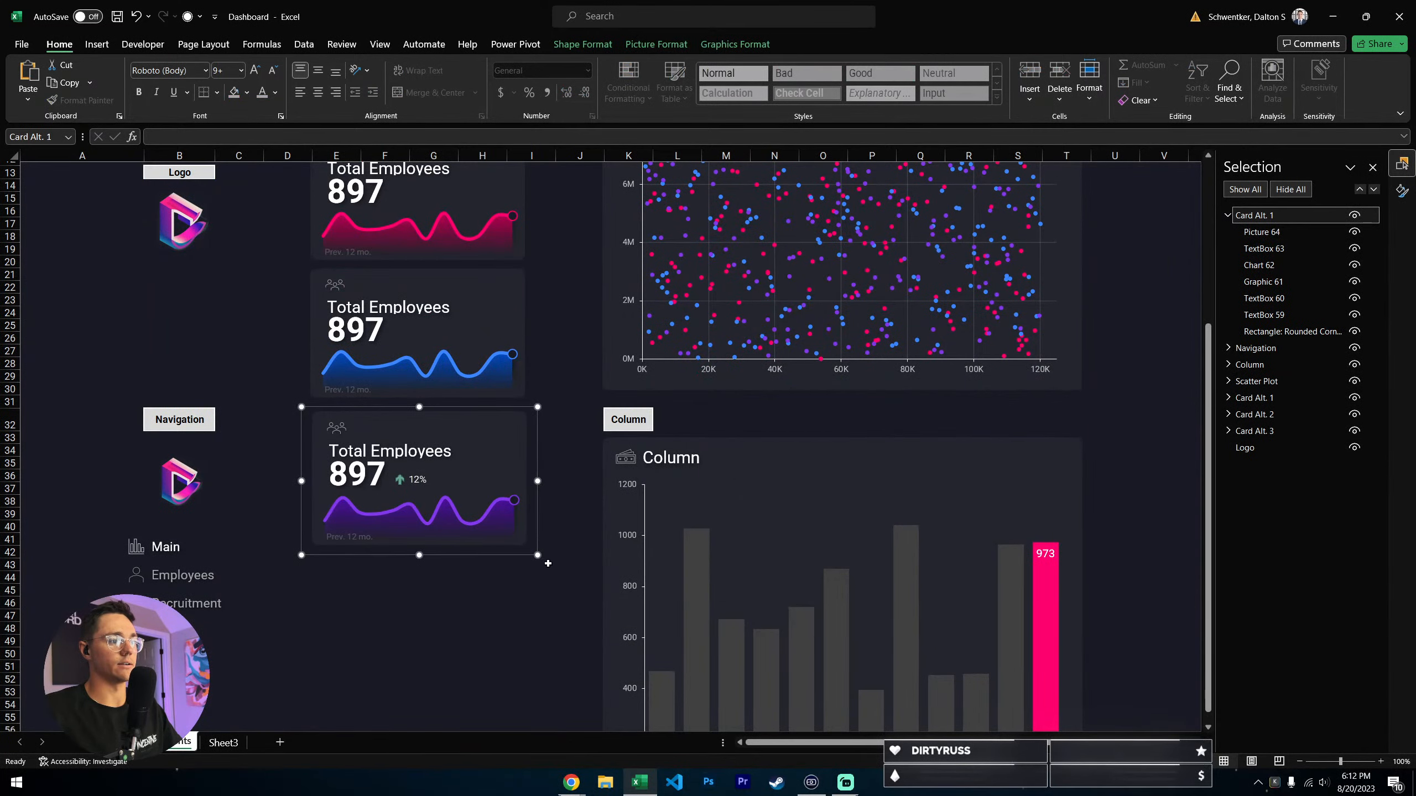
{"action": "key", "text": "Delete"}
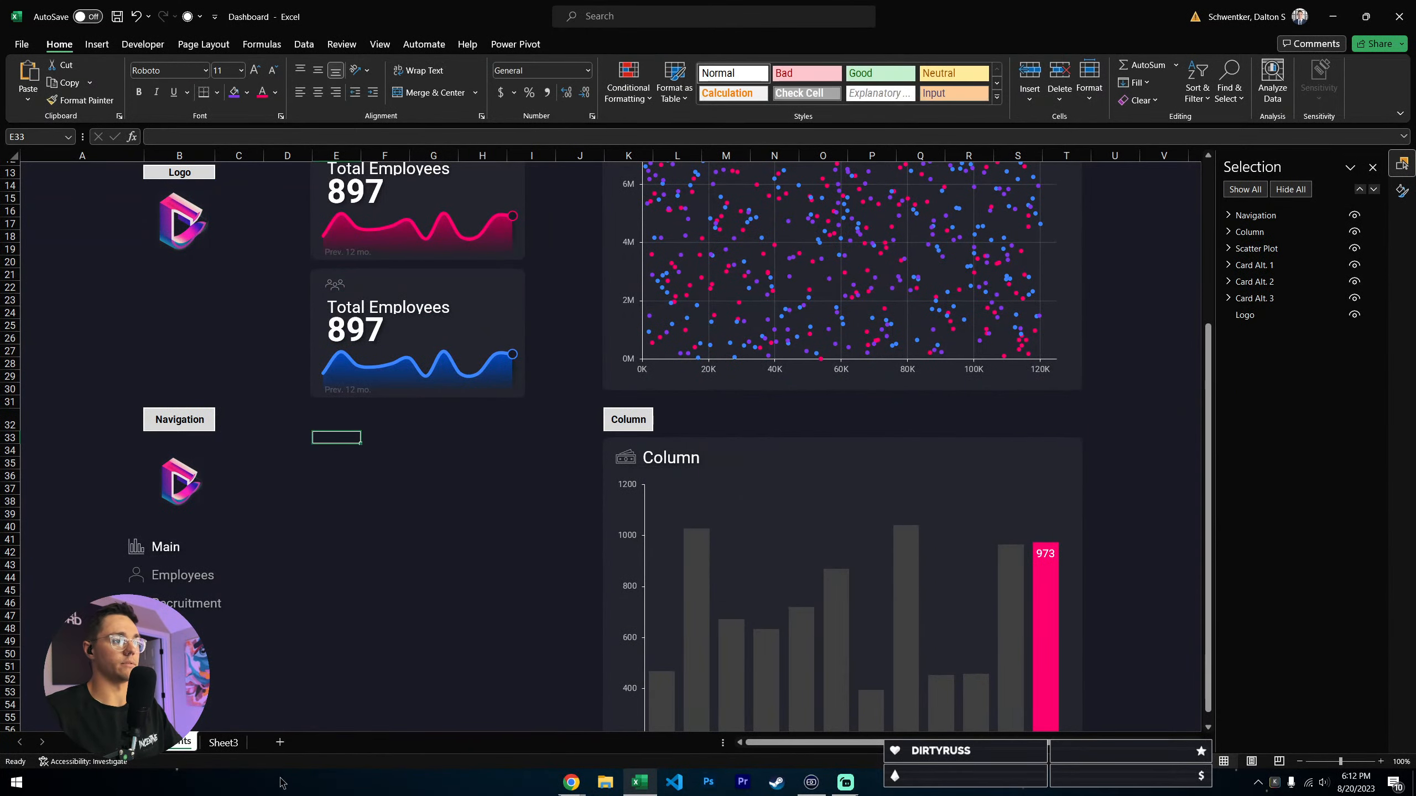
- Draw a rounded rectangle about 3.23" wide and 1.88" high below the blue Total Employees card
{"action": "scroll", "coordinate": [241, 682], "scroll_direction": "up", "scroll_amount": 4}
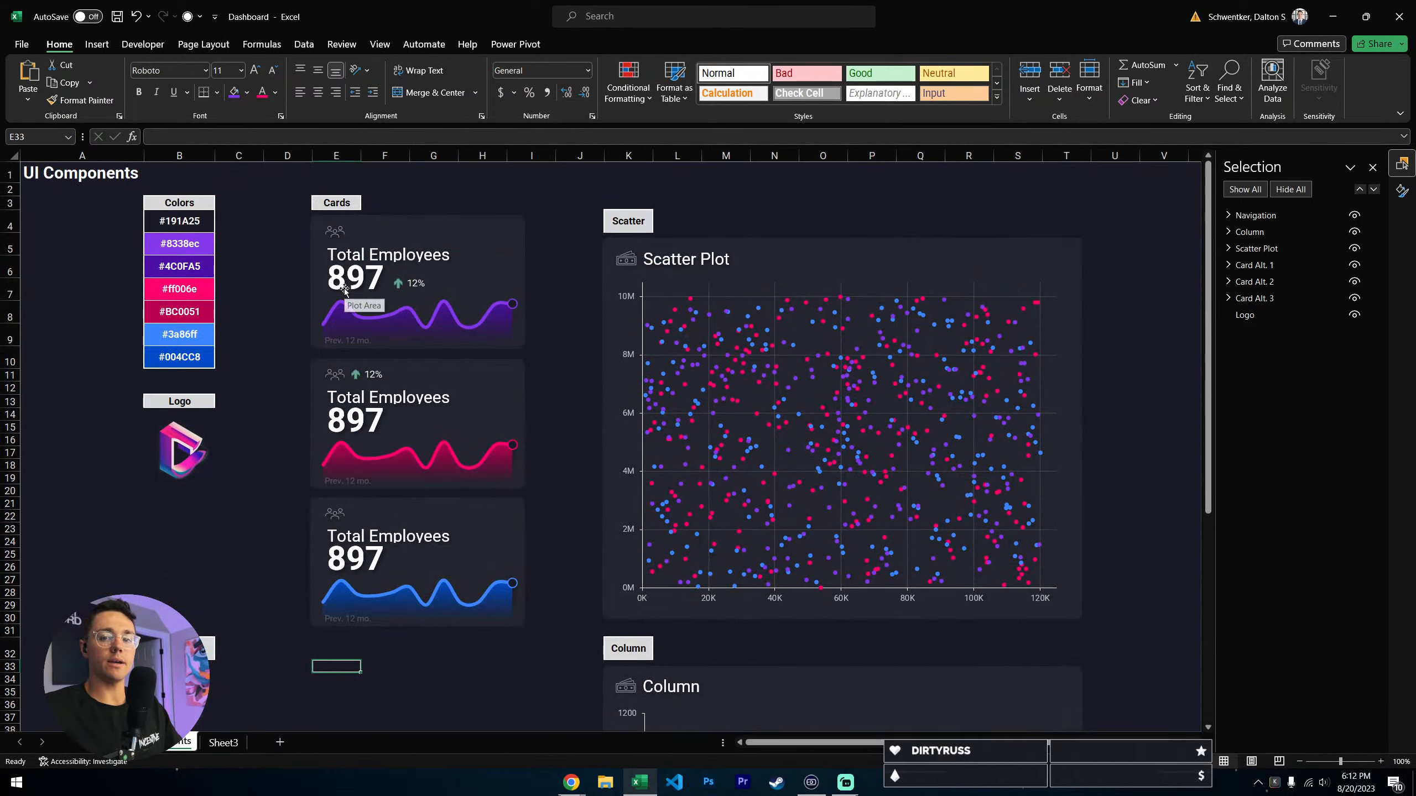
{"action": "key", "text": "Up"}
{"action": "scroll", "coordinate": [443, 625], "scroll_direction": "down", "scroll_amount": 2}
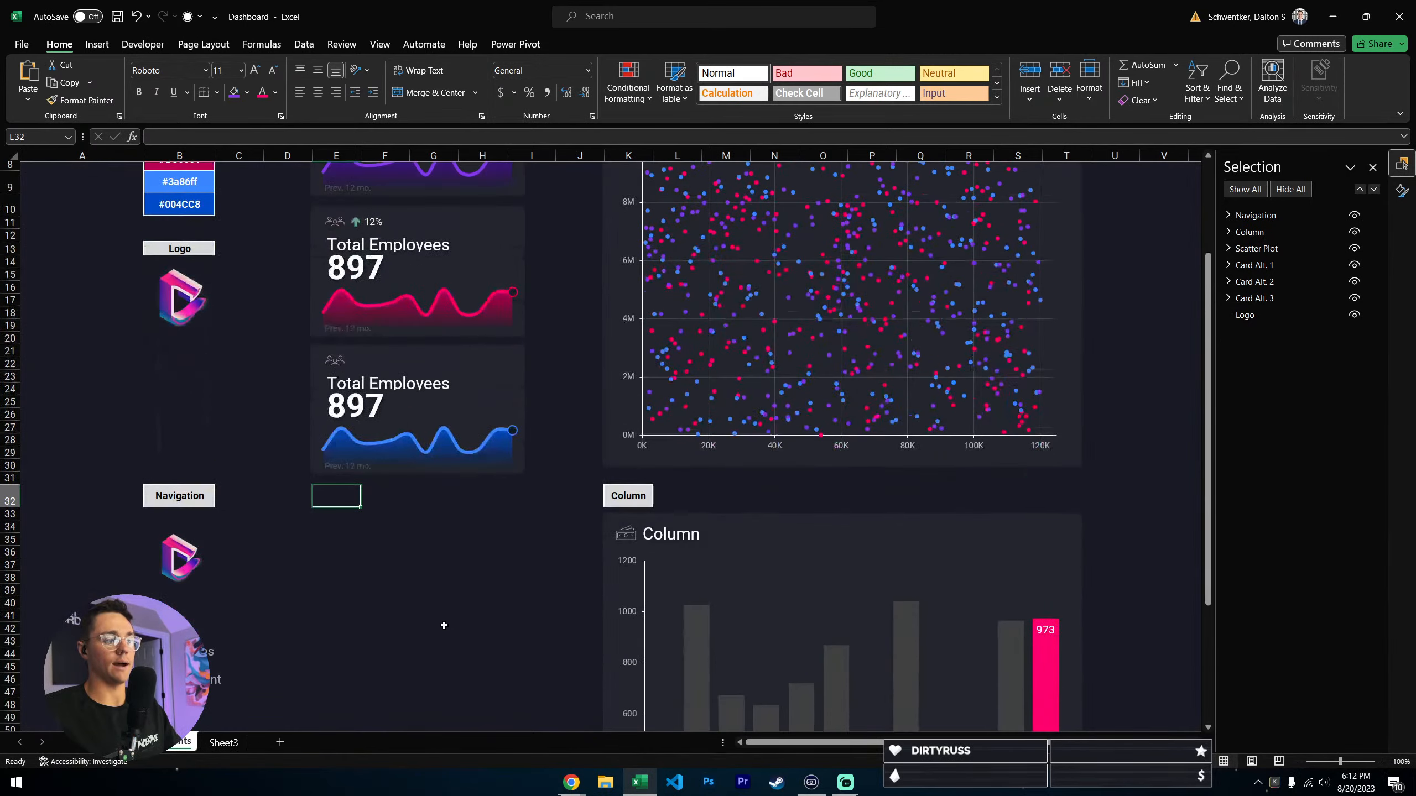
{"action": "left_click", "coordinate": [337, 529]}
{"action": "left_click", "coordinate": [335, 500]}
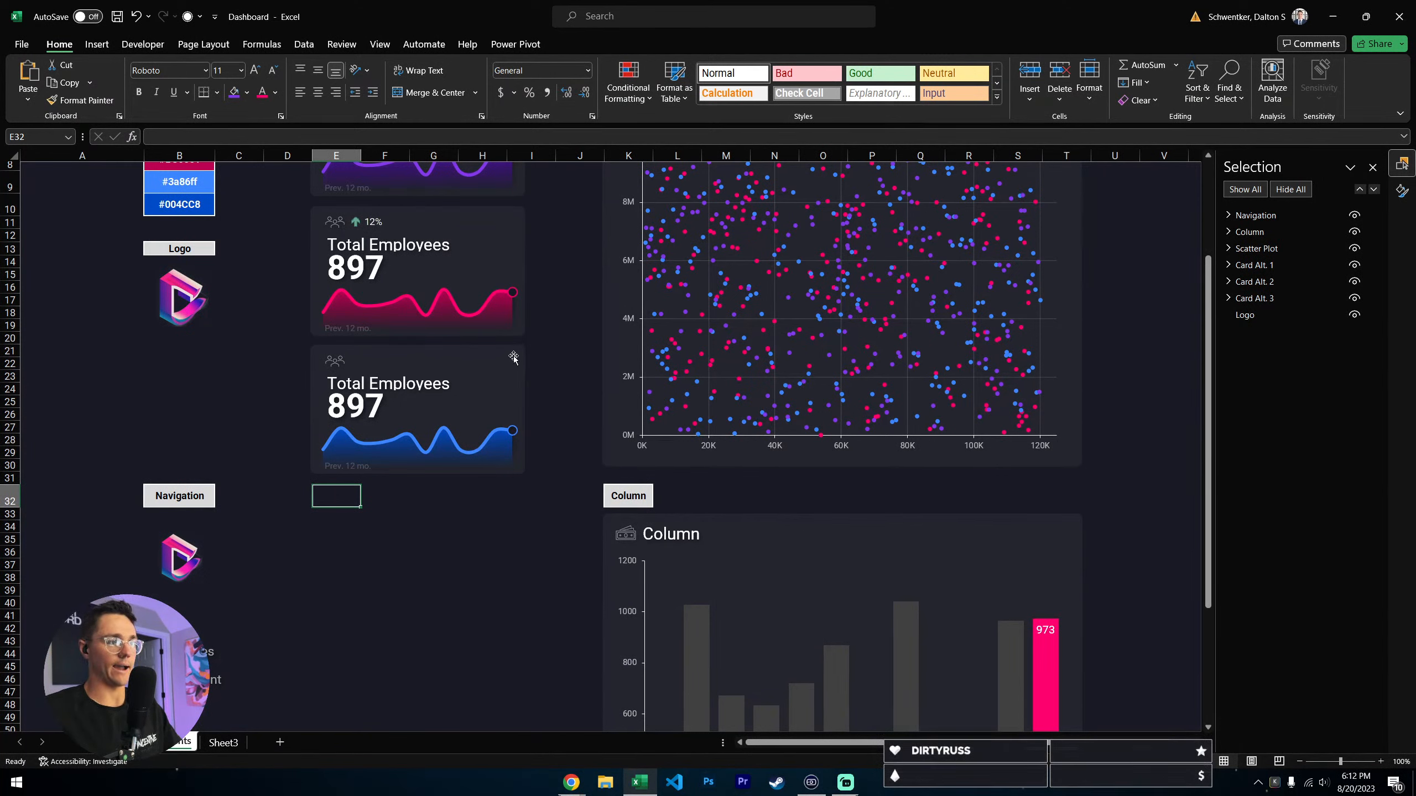
{"action": "left_click", "coordinate": [96, 45]}
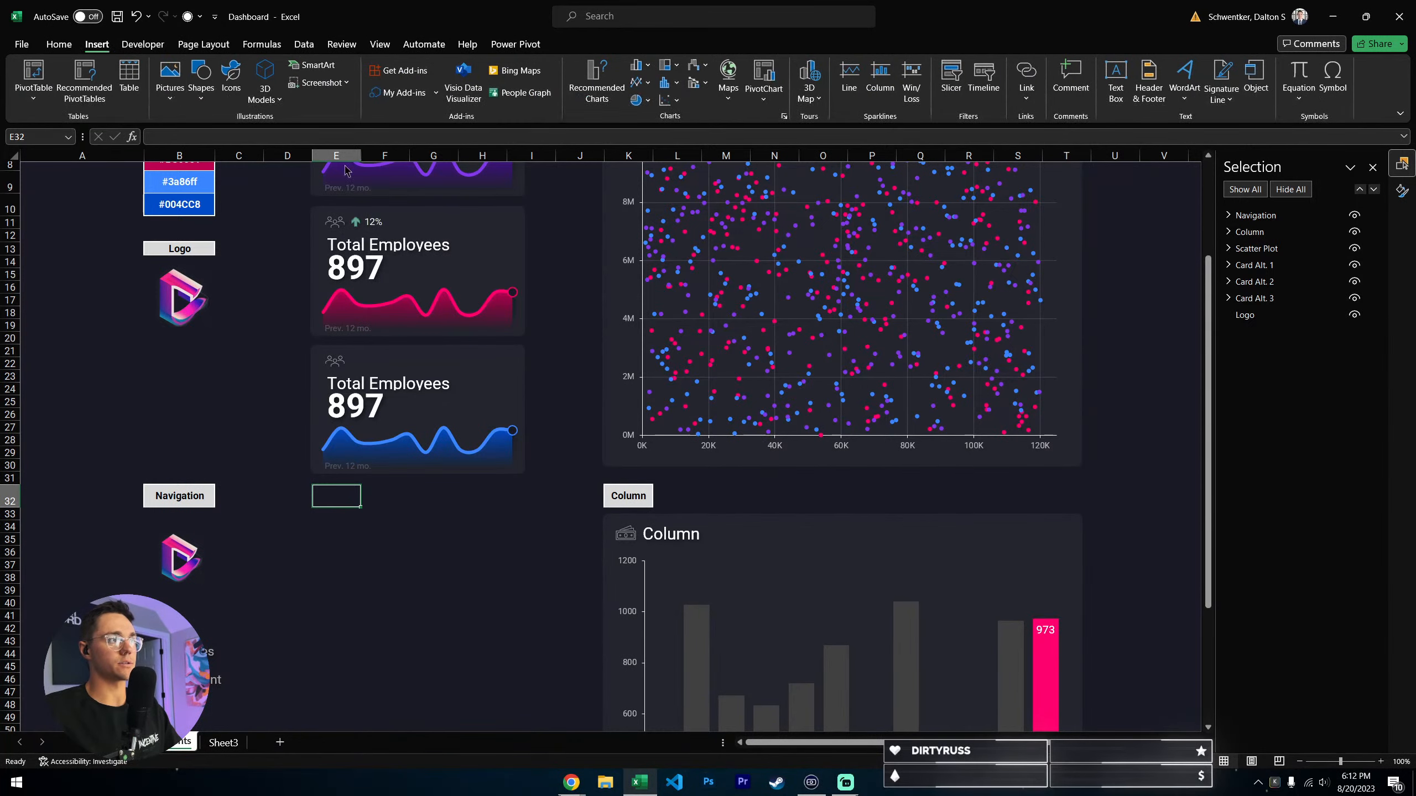
{"action": "left_click", "coordinate": [201, 81]}
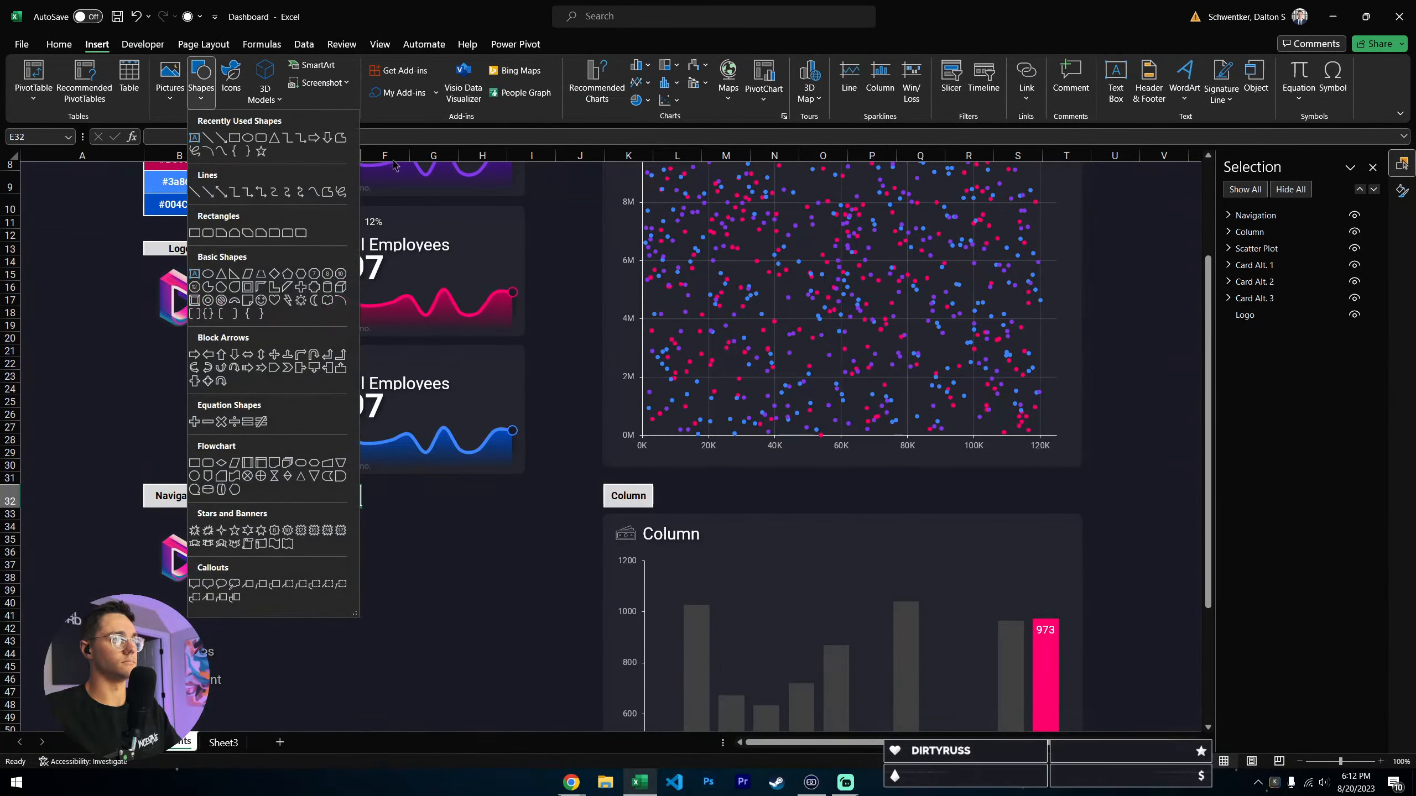
{"action": "left_click", "coordinate": [260, 146]}
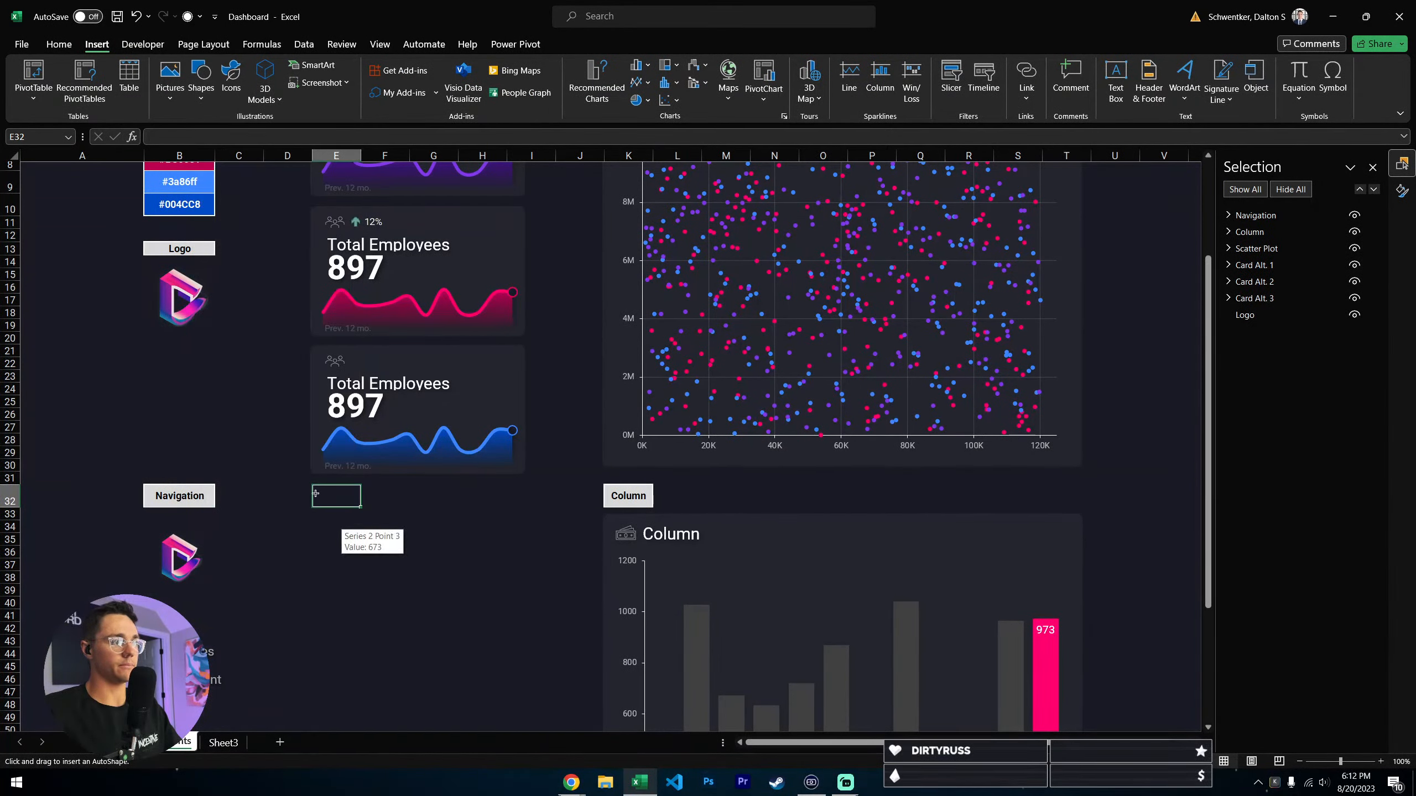
{"action": "left_click_drag", "start_coordinate": [312, 488], "coordinate": [527, 612]}
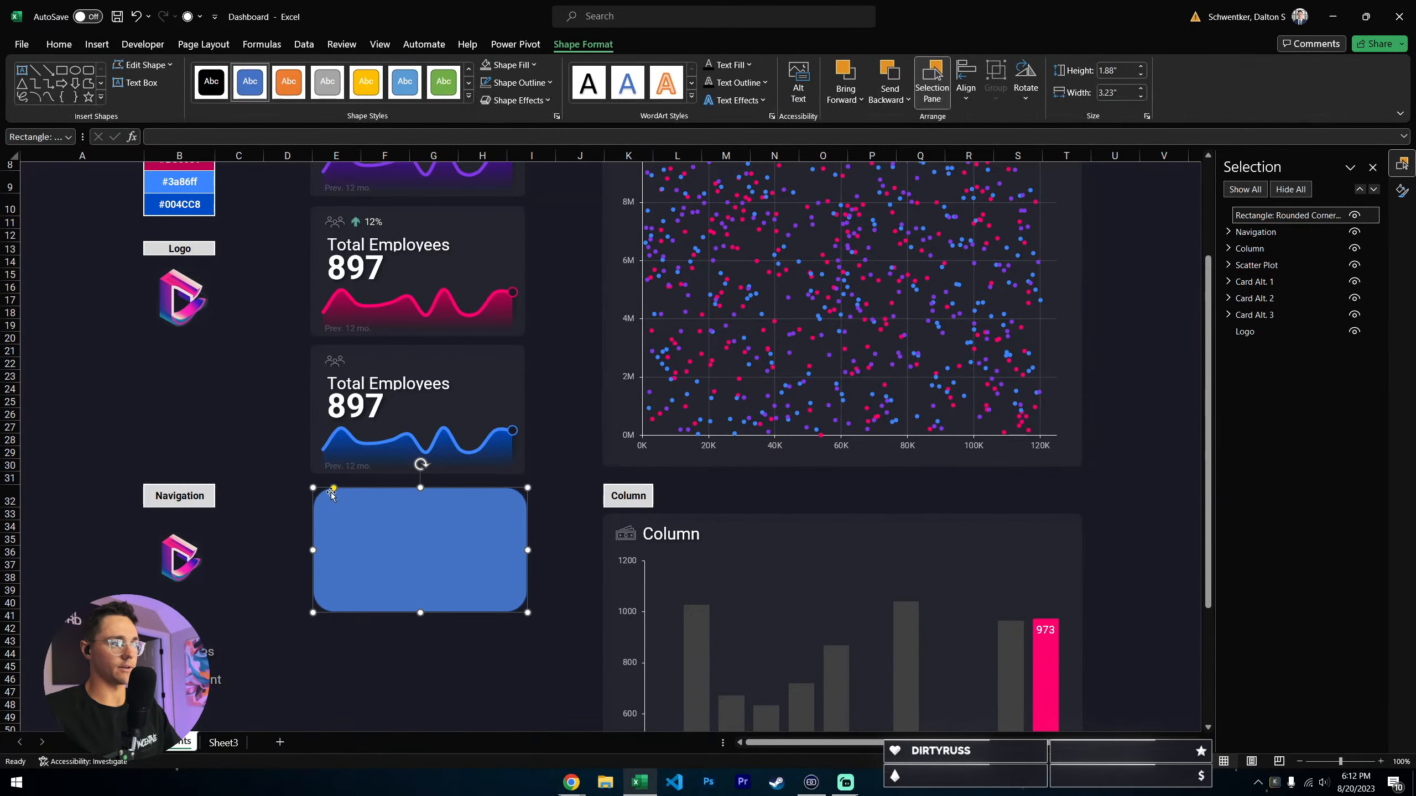
- Reduce the new rectangle's corner rounding to a small radius like that of the cards above
{"action": "left_click_drag", "start_coordinate": [334, 490], "coordinate": [329, 494]}
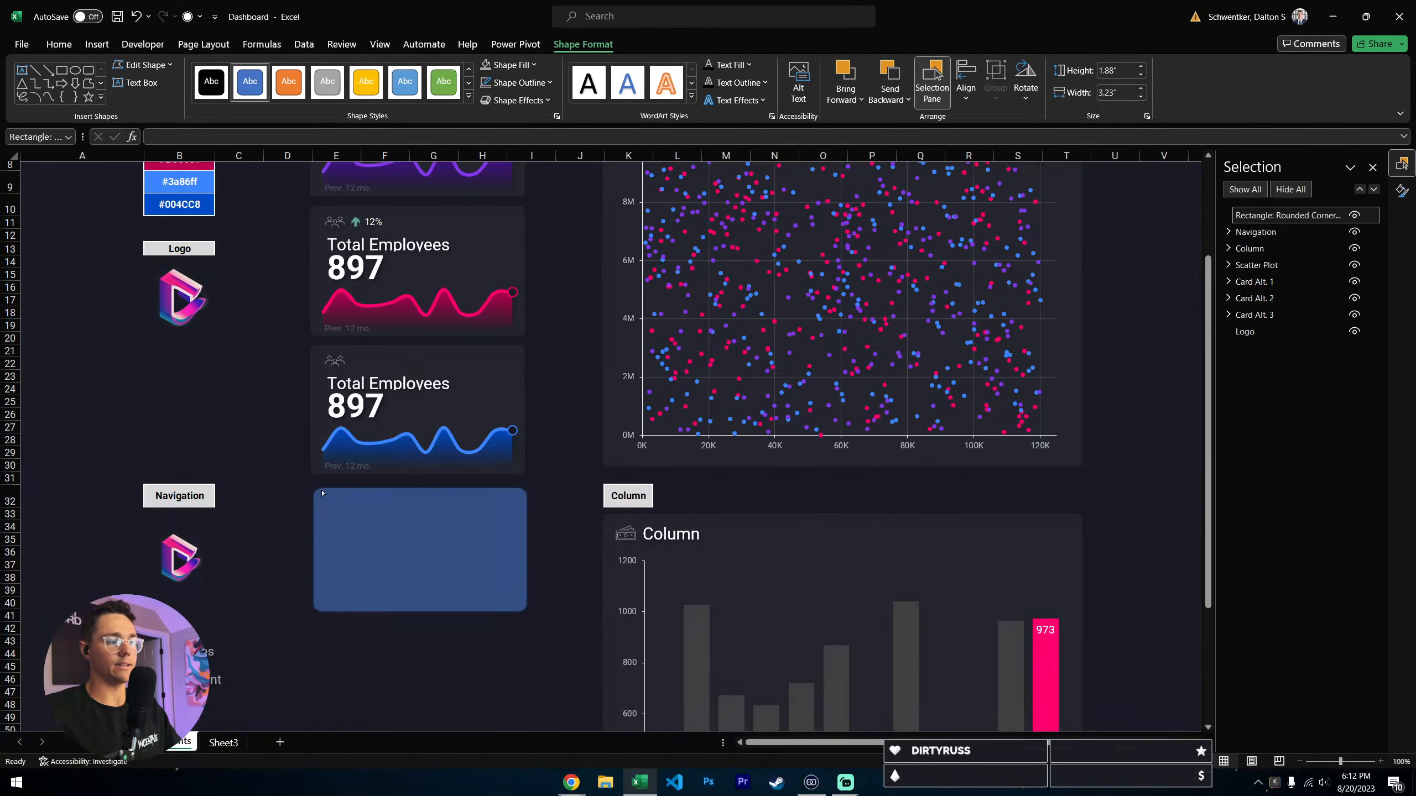
{"action": "left_click_drag", "start_coordinate": [322, 494], "coordinate": [322, 493]}
{"action": "left_click", "coordinate": [303, 506]}
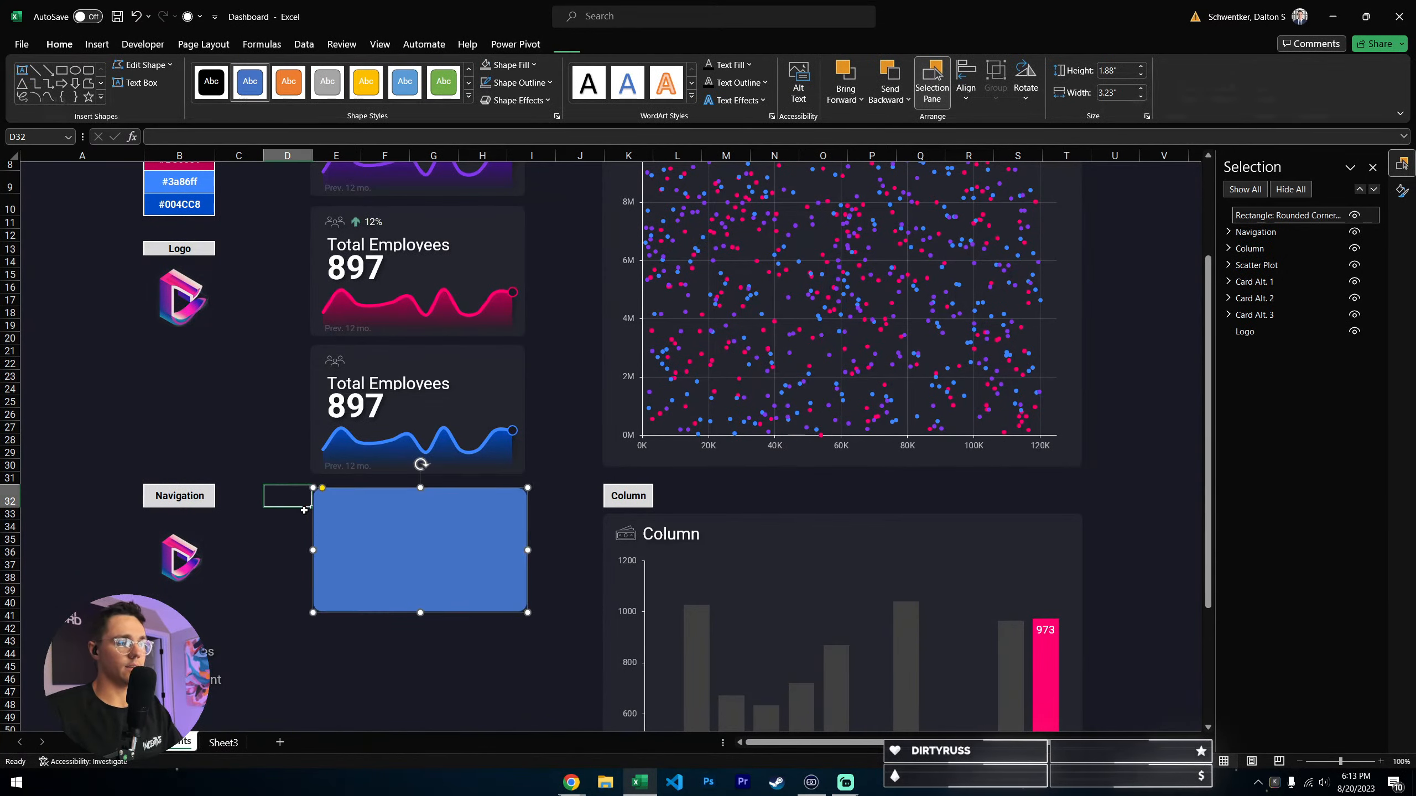
{"action": "left_click", "coordinate": [392, 629]}
{"action": "left_click", "coordinate": [363, 548]}
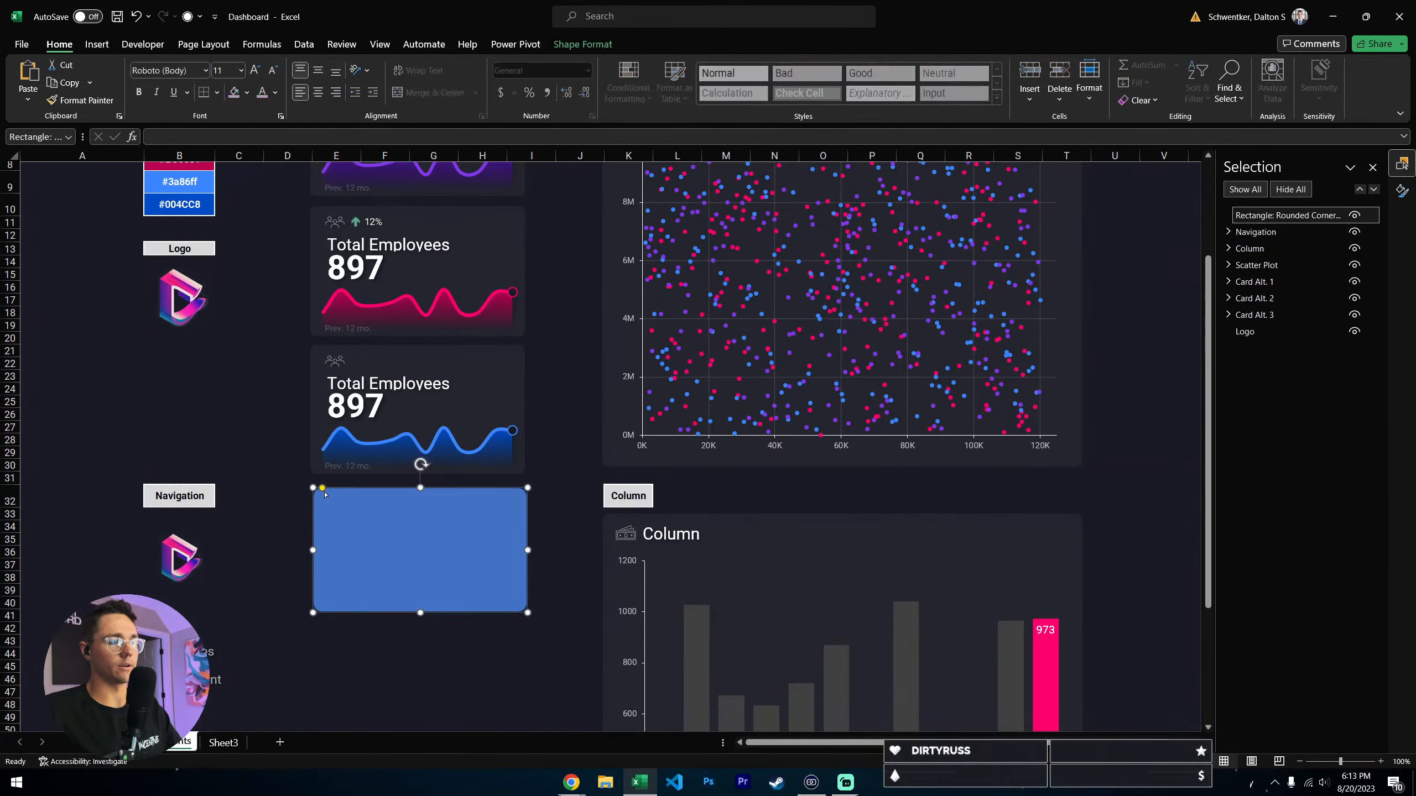
- Try fully rounded corners on the new rectangle and undo the change
{"action": "left_click_drag", "start_coordinate": [325, 493], "coordinate": [401, 496]}
{"action": "left_click", "coordinate": [421, 693]}
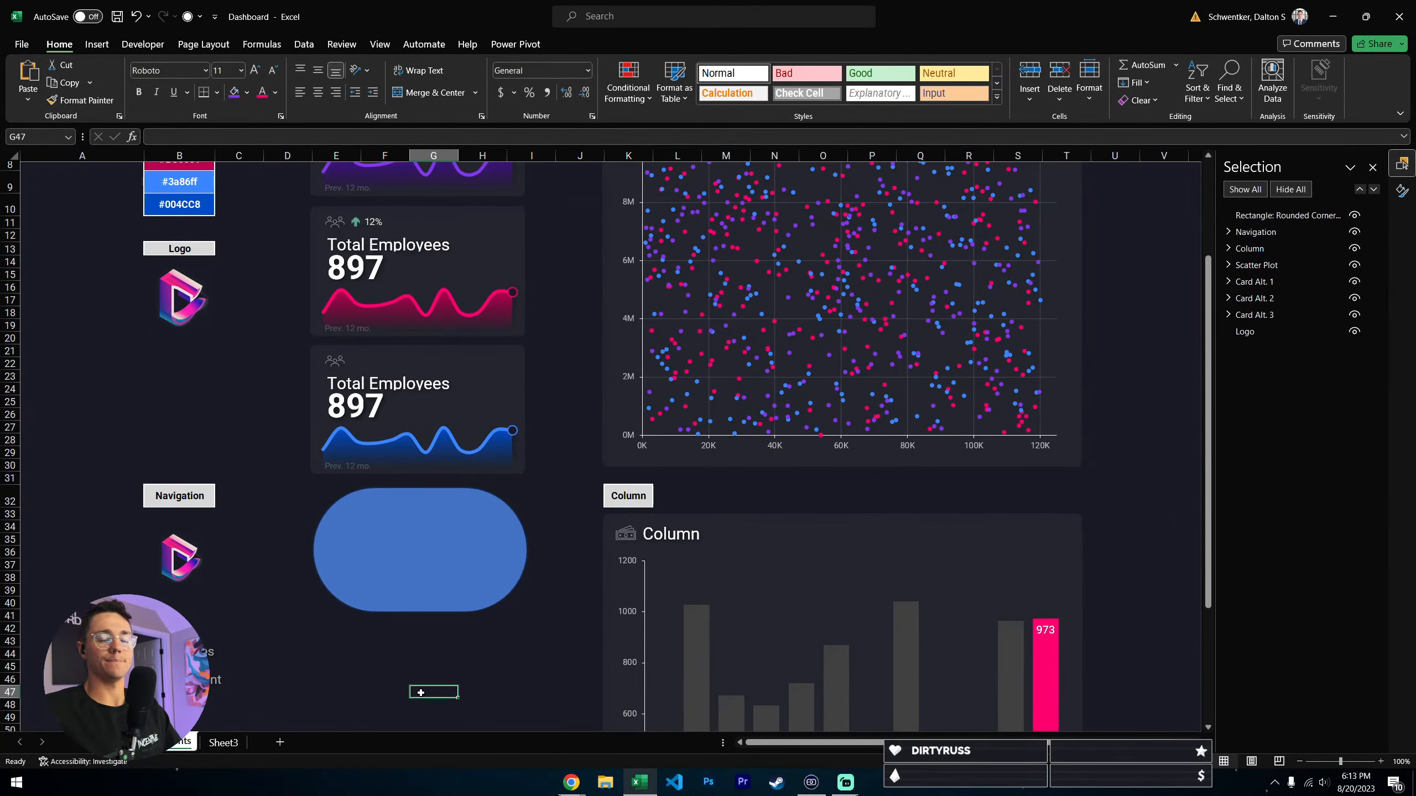
{"action": "left_click", "coordinate": [363, 560]}
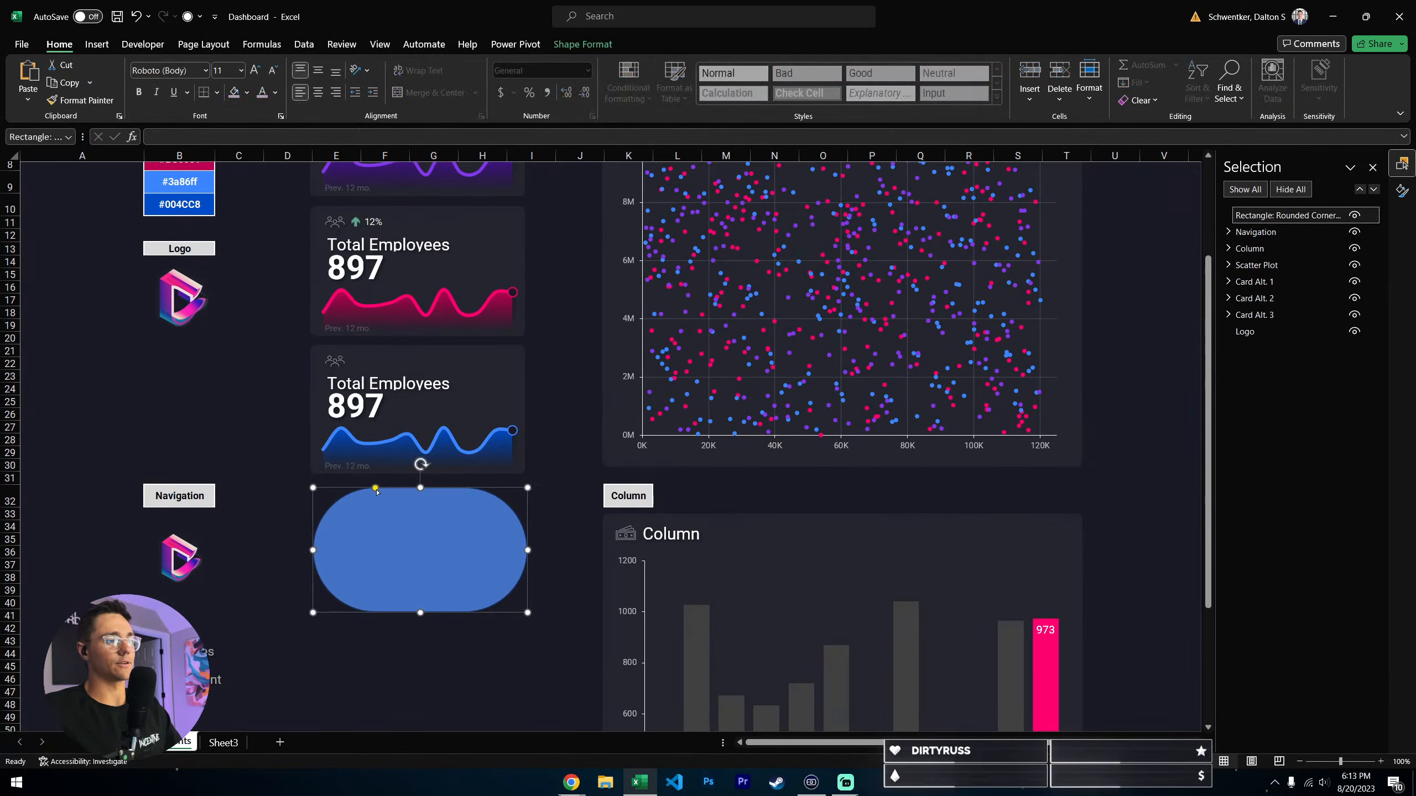
{"action": "key", "text": "ctrl+z"}
{"action": "key", "text": "ctrl+z"}
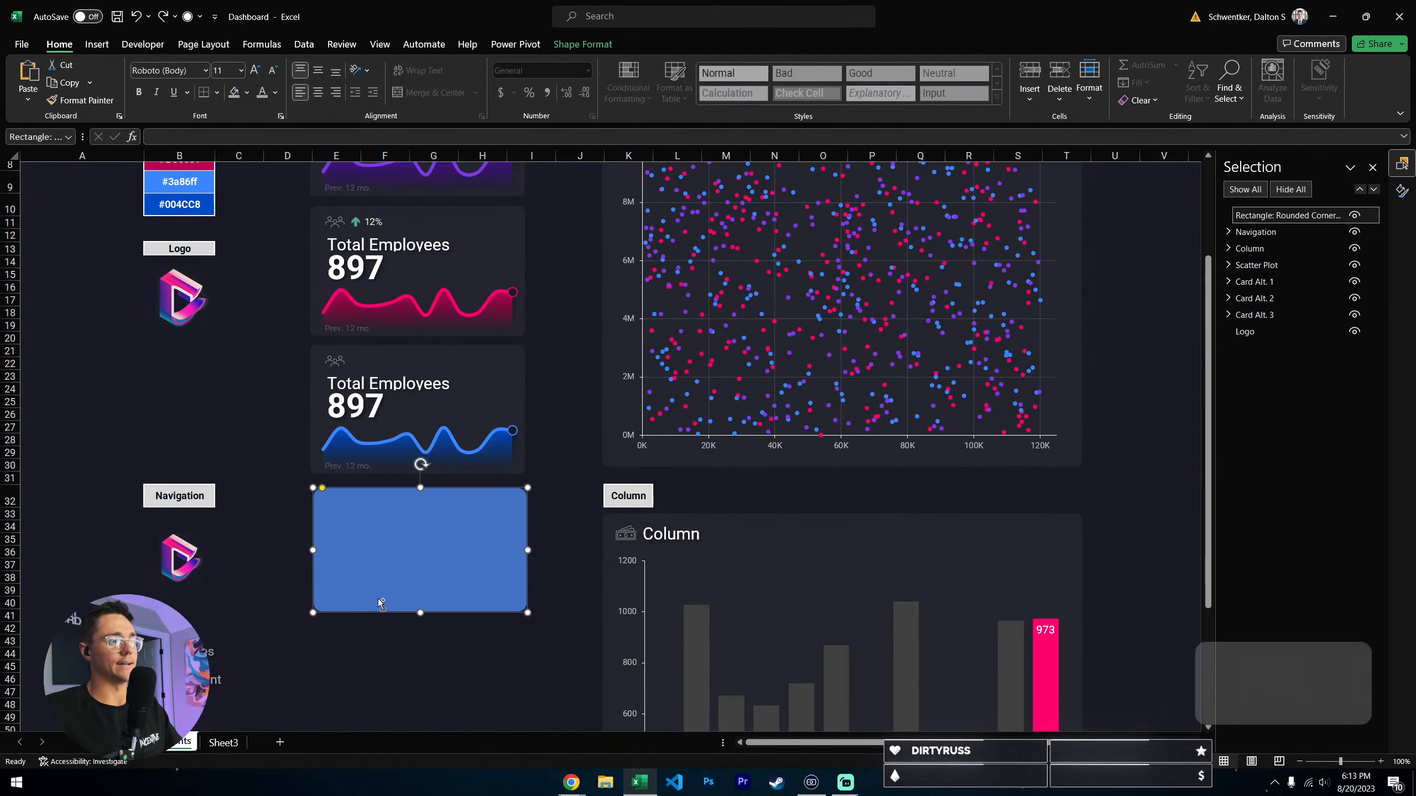
{"action": "left_click", "coordinate": [395, 636]}
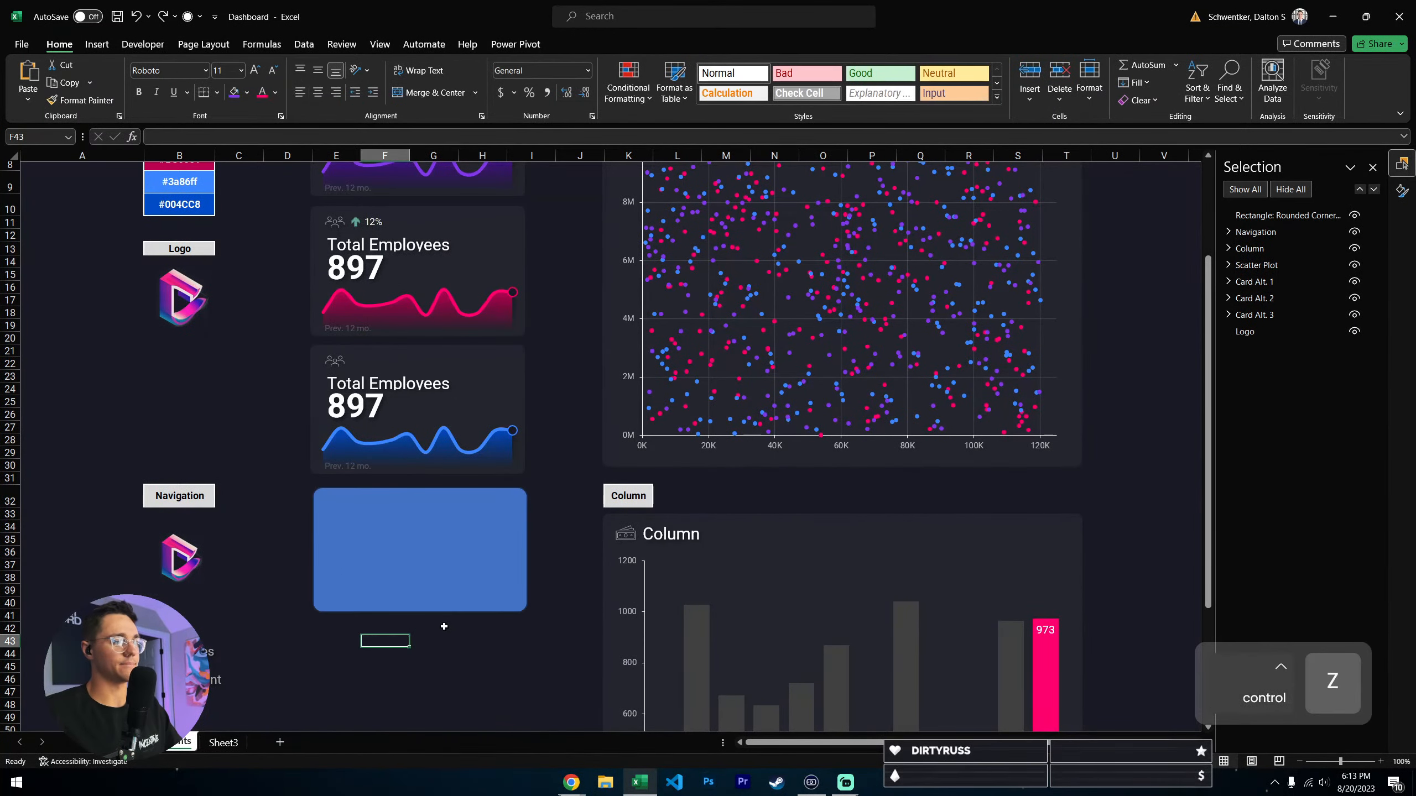
- Give the new rounded rectangle a solid white fill with 95% transparency
{"action": "left_click", "coordinate": [436, 559]}
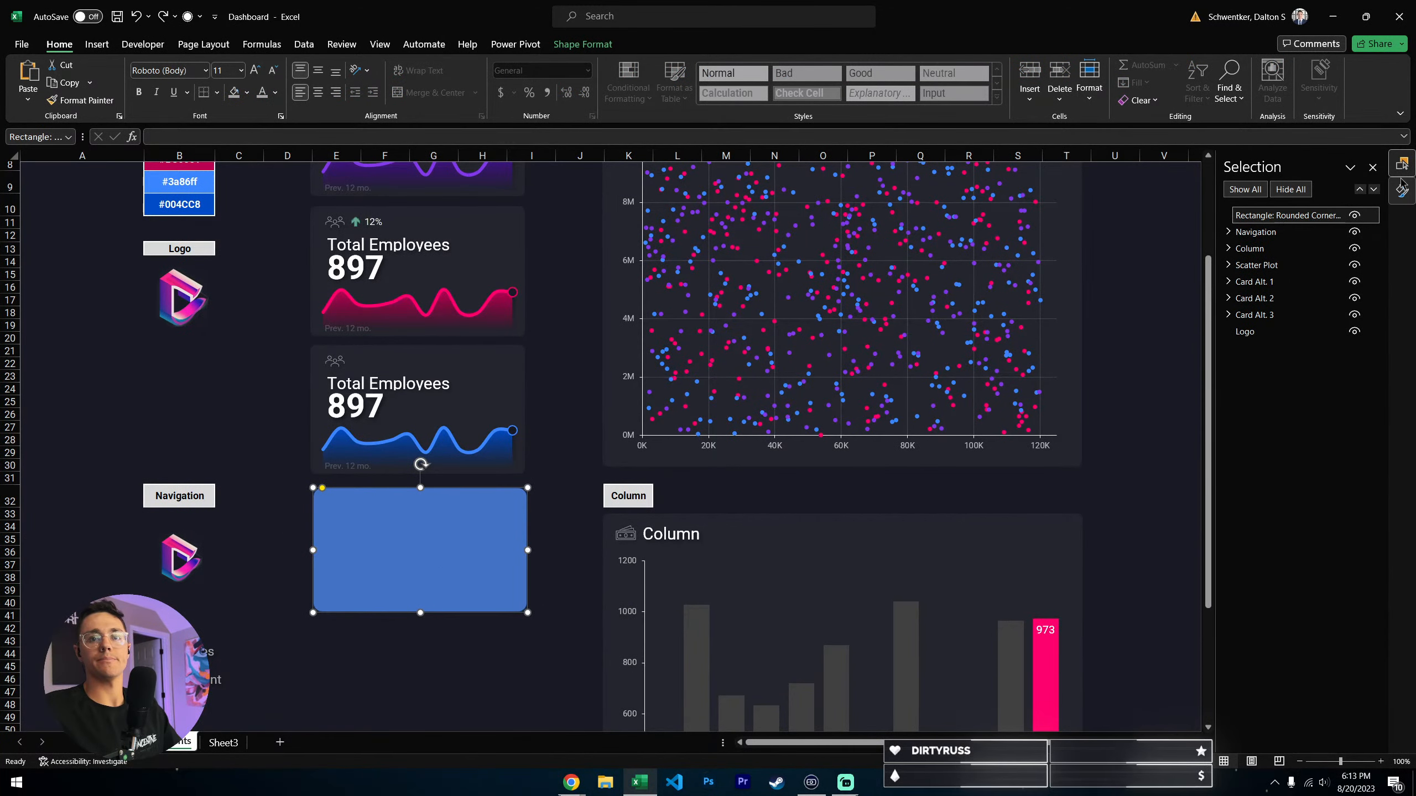
{"action": "left_click", "coordinate": [1401, 192]}
{"action": "right_click", "coordinate": [434, 549]}
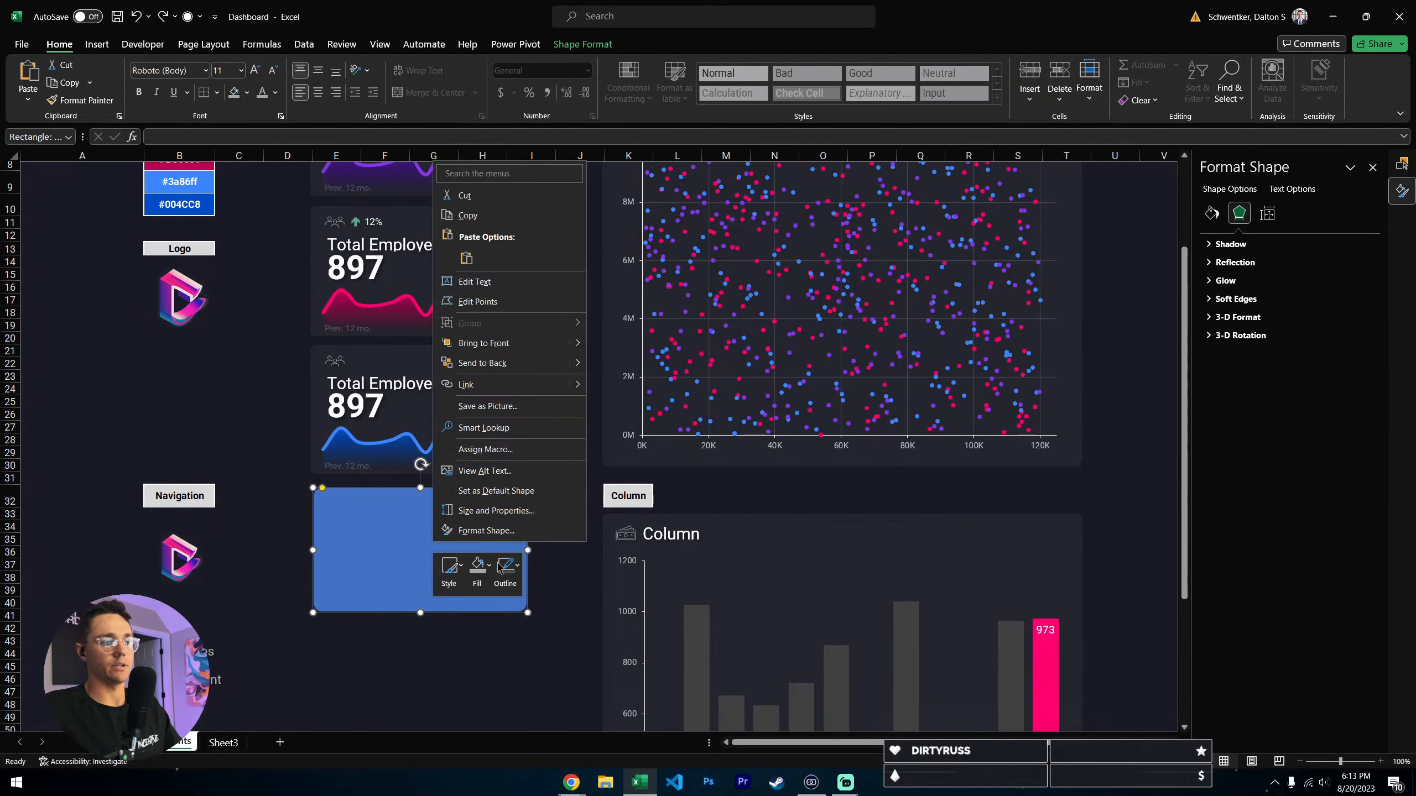
{"action": "left_click", "coordinate": [486, 531]}
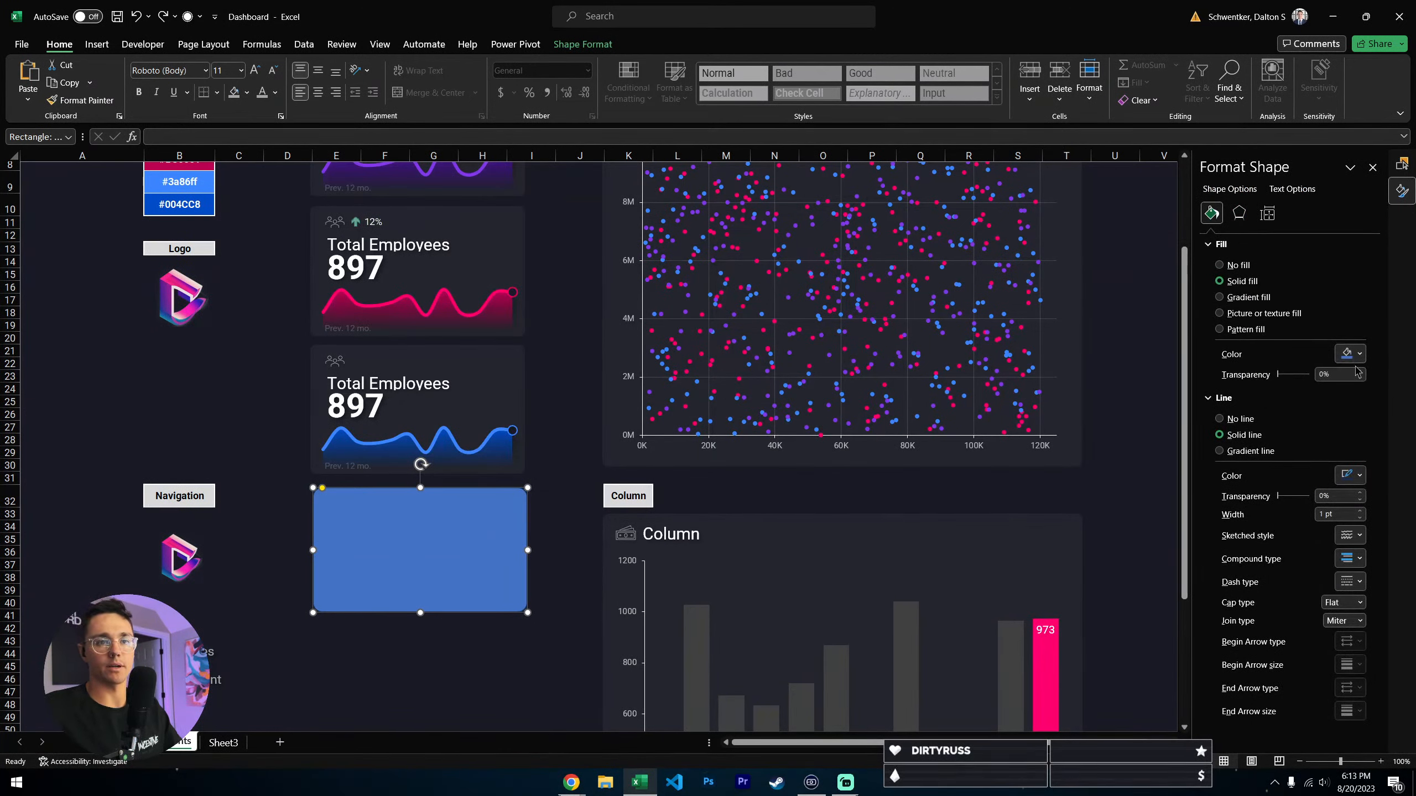
{"action": "left_click", "coordinate": [1348, 353]}
{"action": "left_click", "coordinate": [1324, 370]}
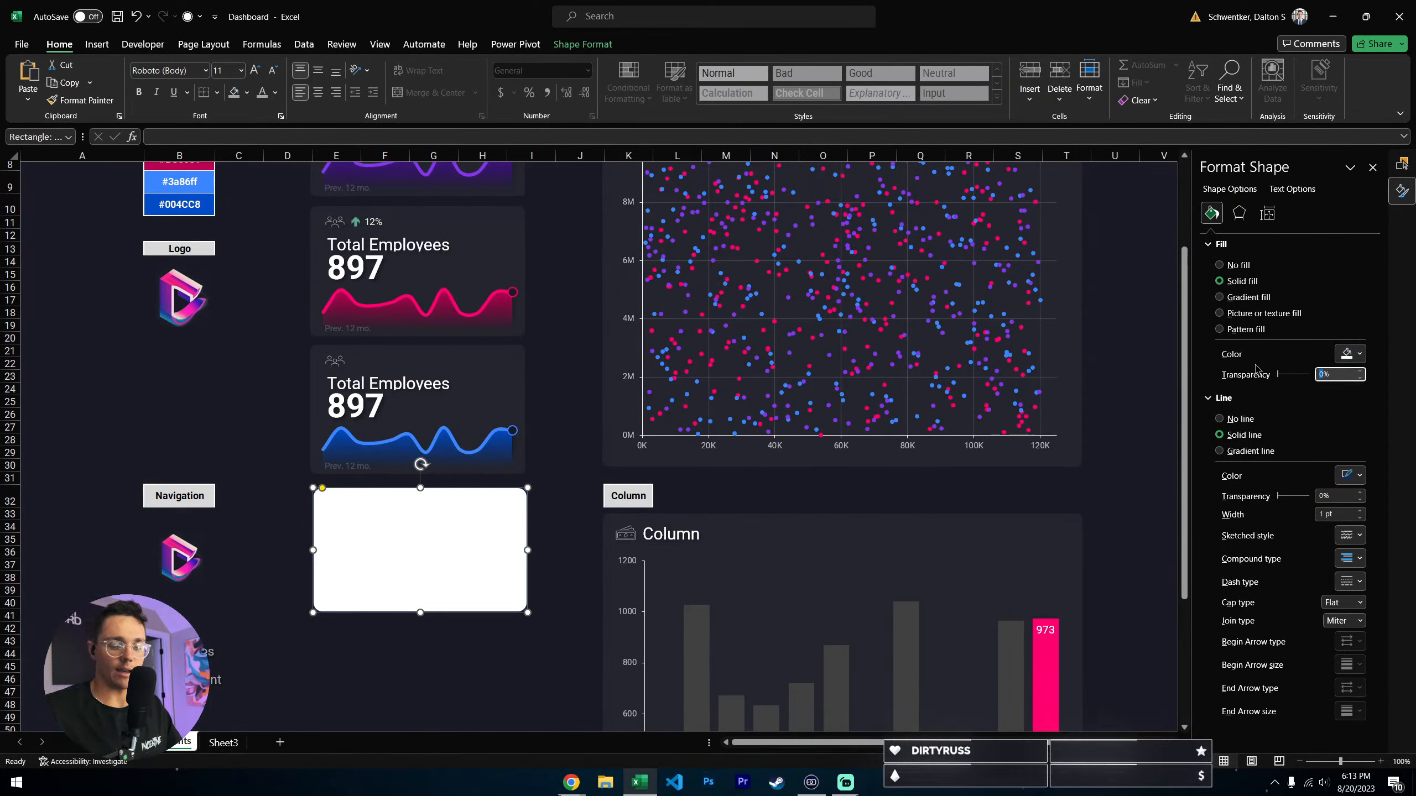
{"action": "type", "text": "95"}
{"action": "key", "text": "Return"}
{"action": "key", "text": "Escape"}
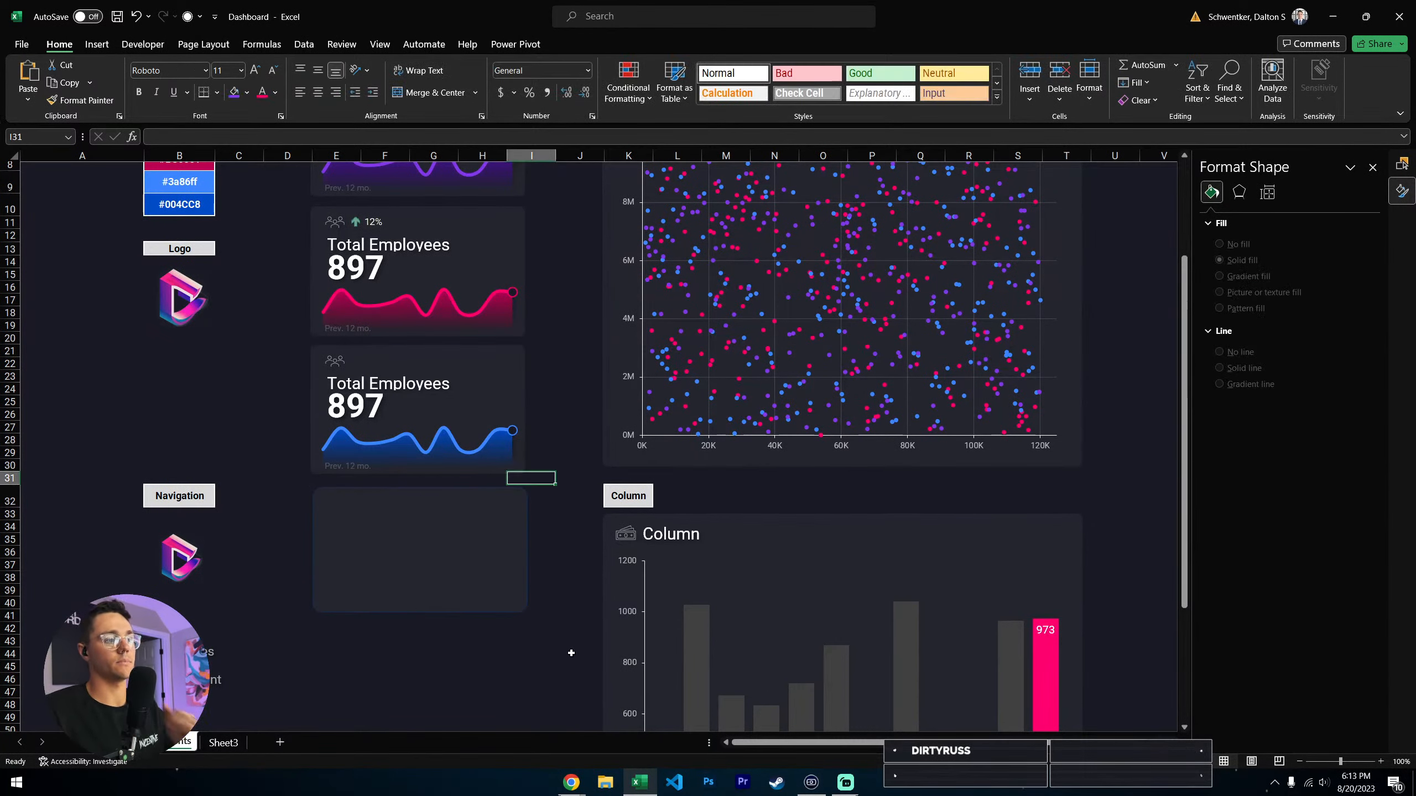
- Nudge the new card background sideways so its edges line up with the blue Total Employees card above
{"action": "left_click", "coordinate": [475, 569]}
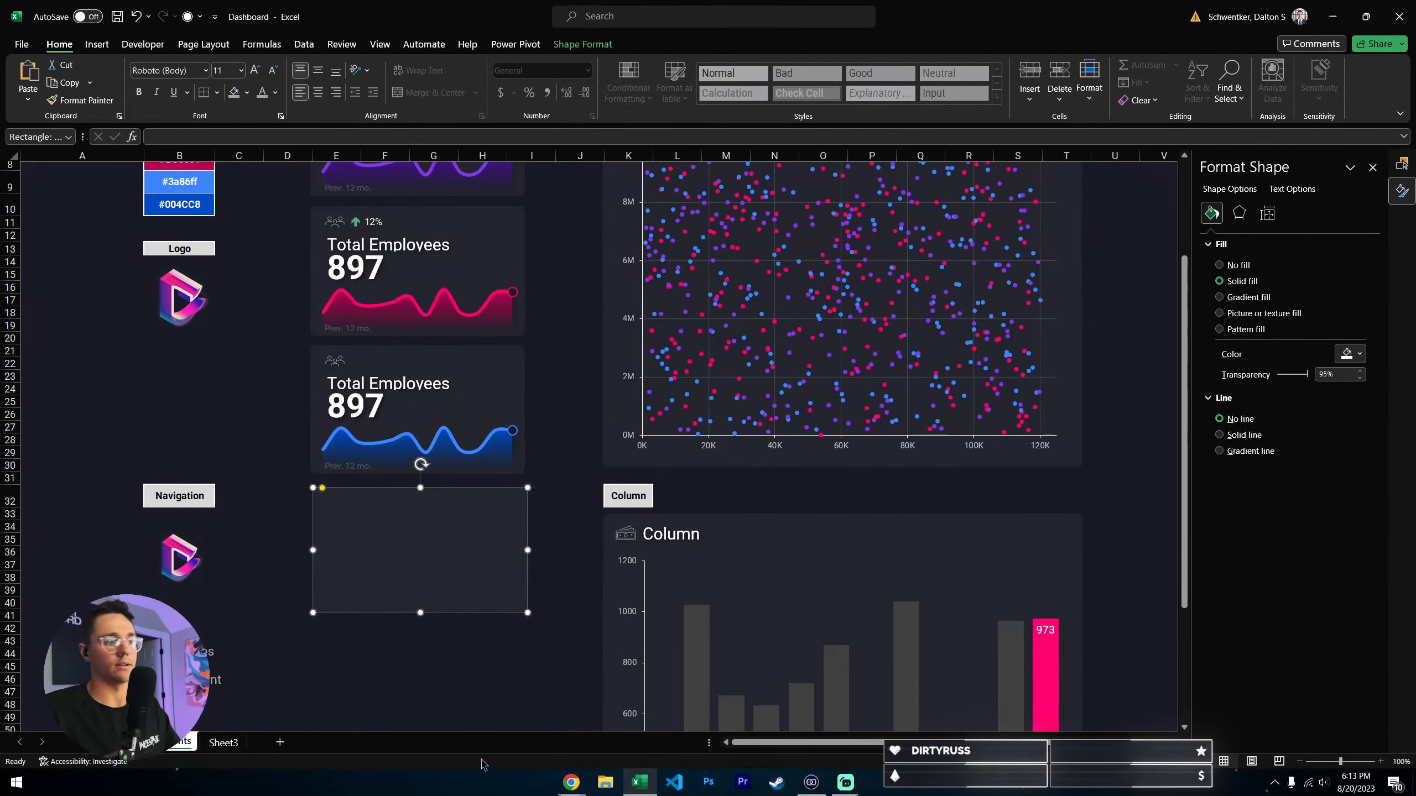
{"action": "left_click", "coordinate": [471, 682]}
{"action": "scroll", "coordinate": [431, 639], "scroll_direction": "down", "scroll_amount": 1}
{"action": "left_click", "coordinate": [447, 548]}
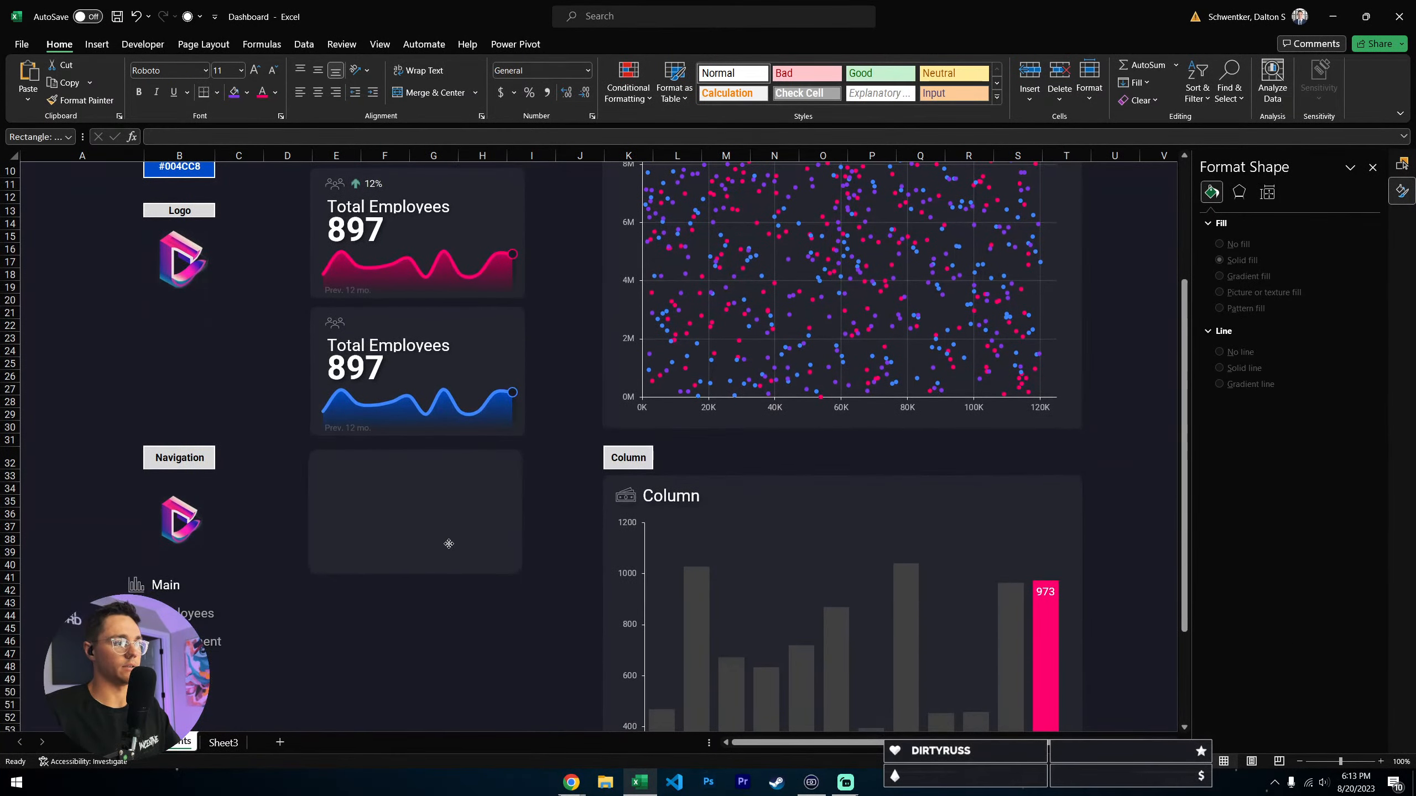
{"action": "left_click", "coordinate": [551, 579]}
{"action": "left_click", "coordinate": [405, 520]}
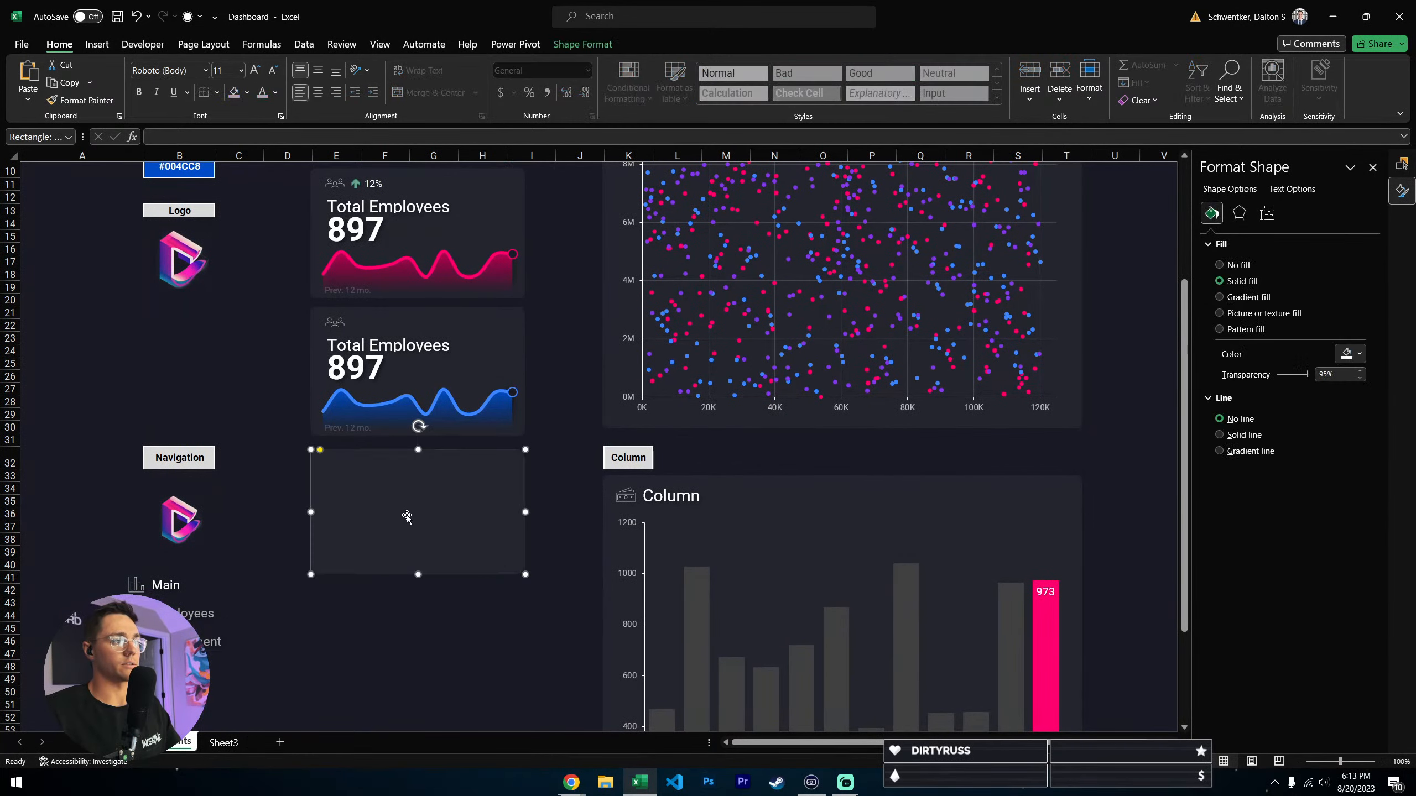
{"action": "scroll", "coordinate": [620, 494], "scroll_direction": "down", "scroll_amount": 1}
{"action": "left_click", "coordinate": [385, 577]}
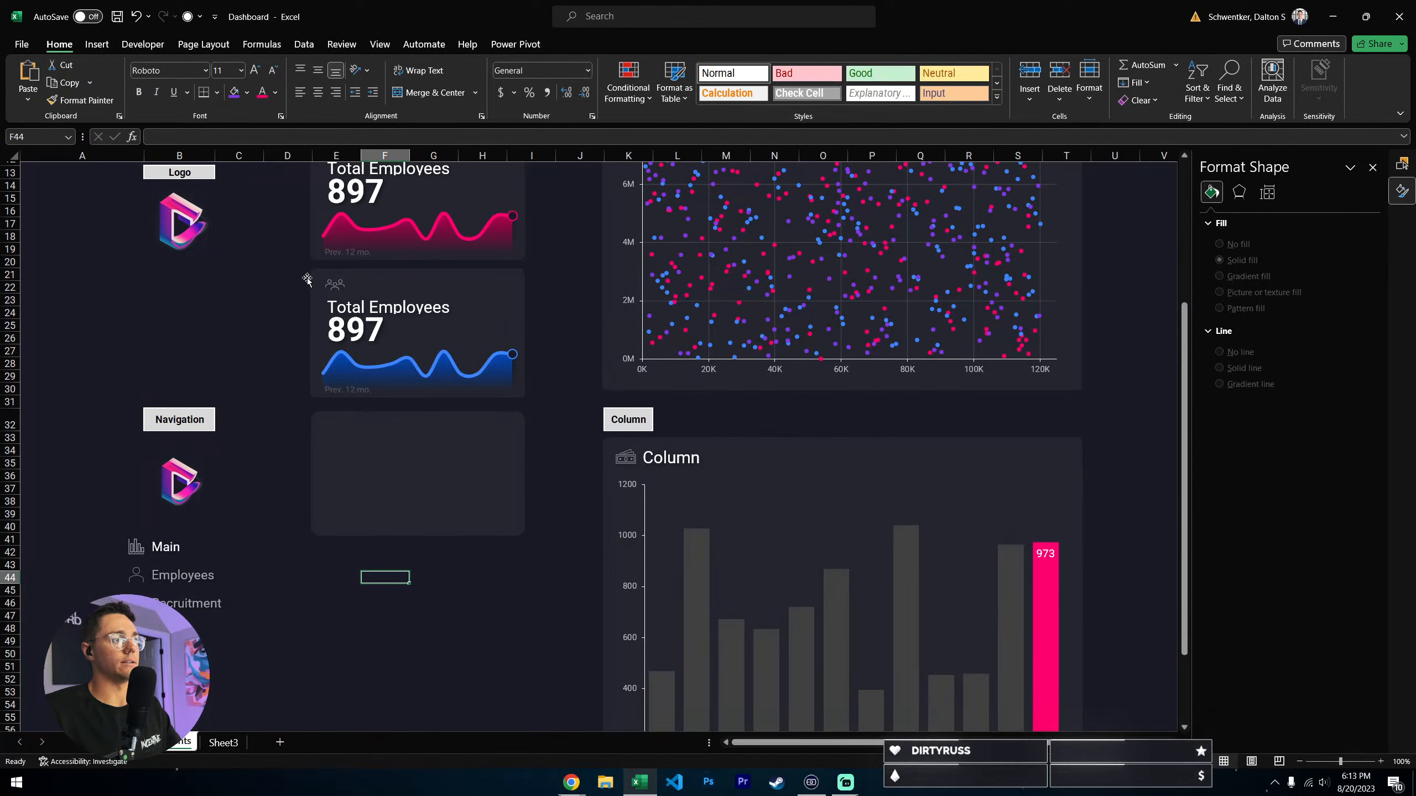
- Search the stock icons for people, insert the outlined three-person group icon, and move it onto the new card background
{"action": "left_click", "coordinate": [97, 45]}
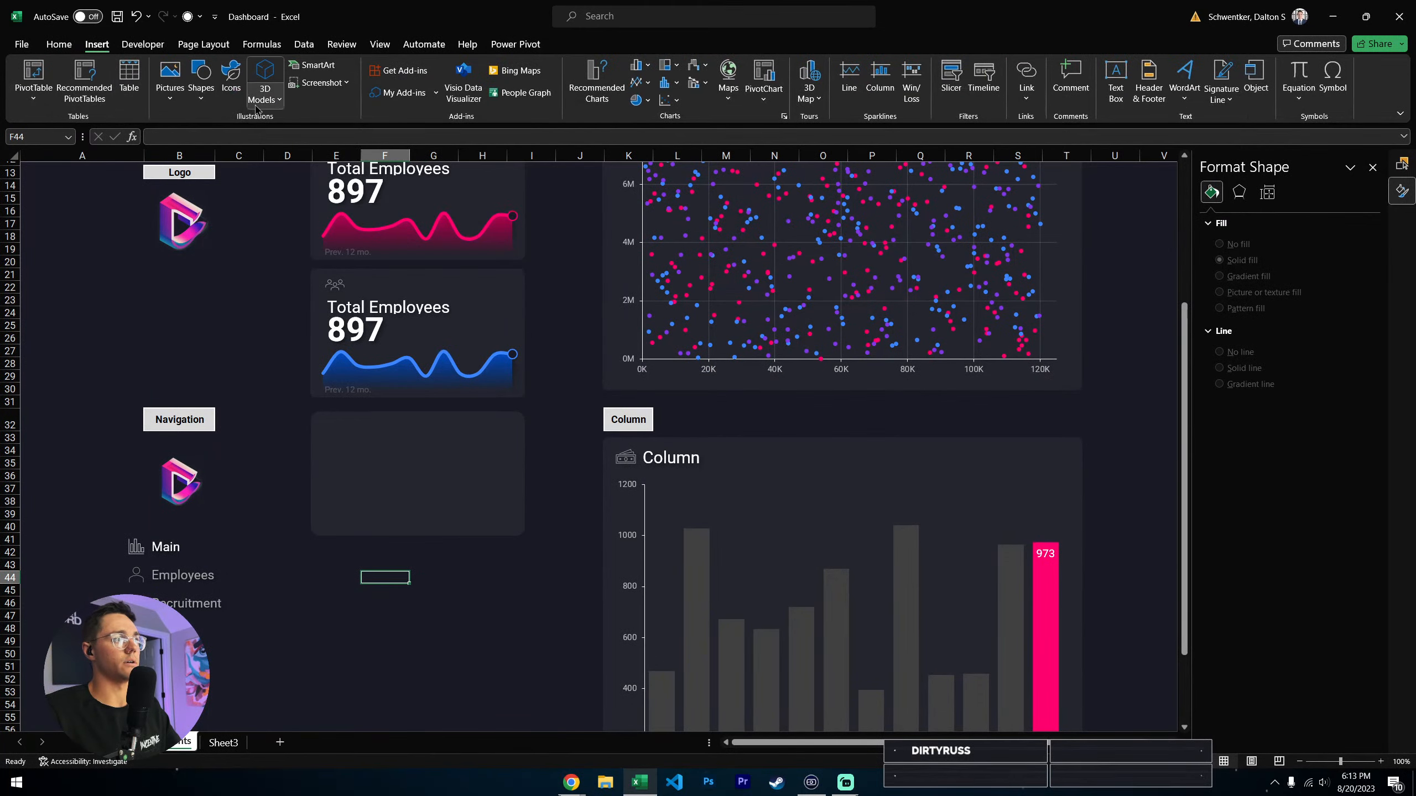
{"action": "left_click", "coordinate": [230, 75]}
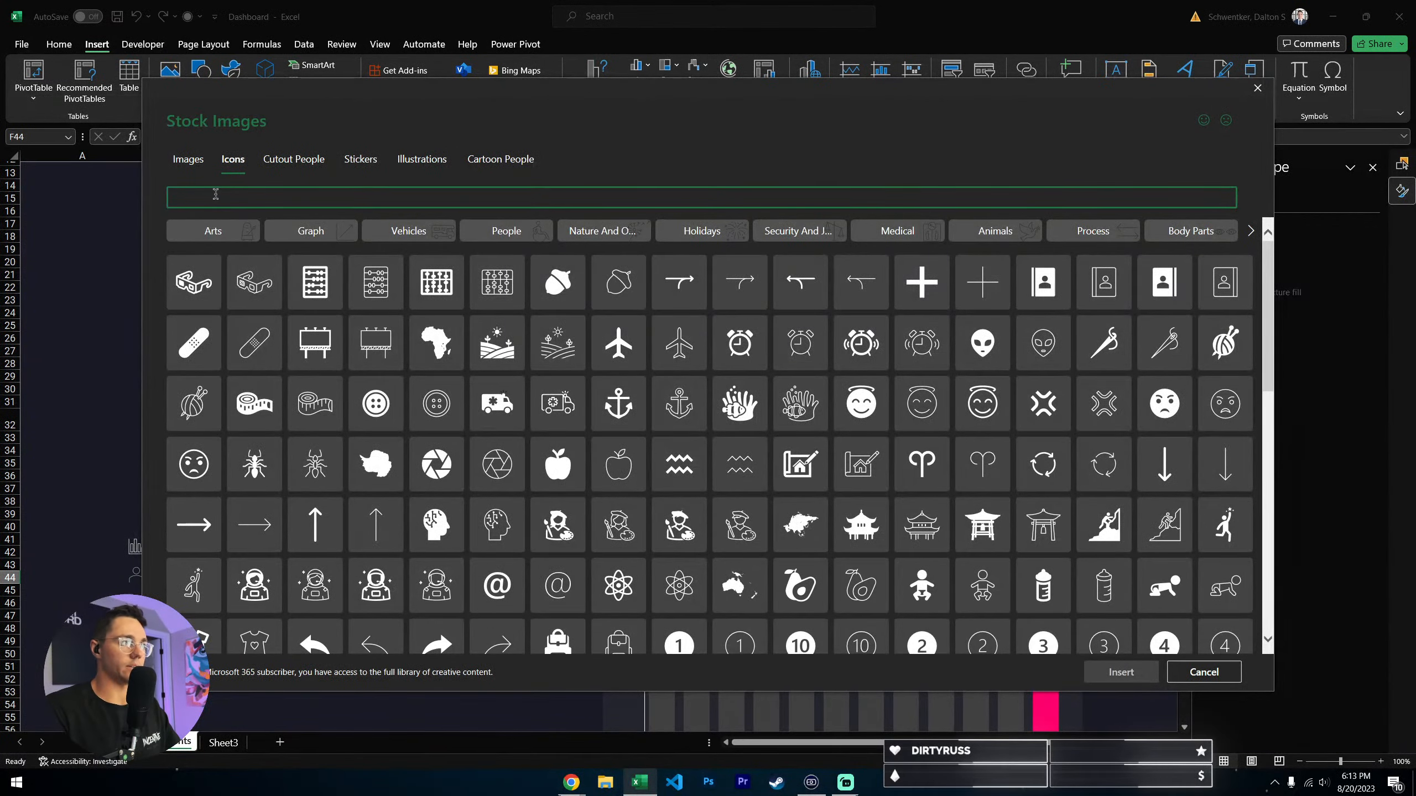
{"action": "type", "text": "people"}
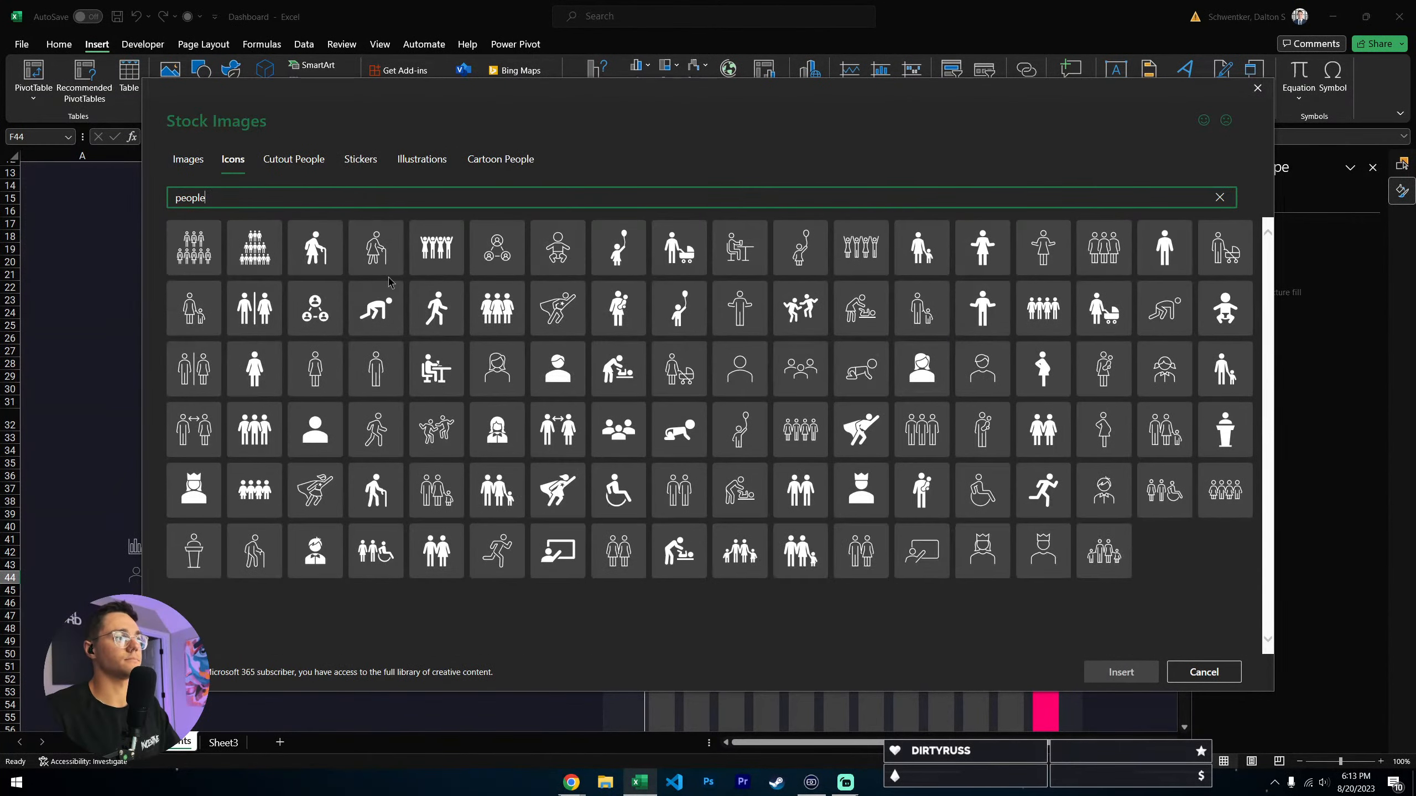
{"action": "left_click", "coordinate": [793, 384]}
{"action": "left_click", "coordinate": [1121, 672]}
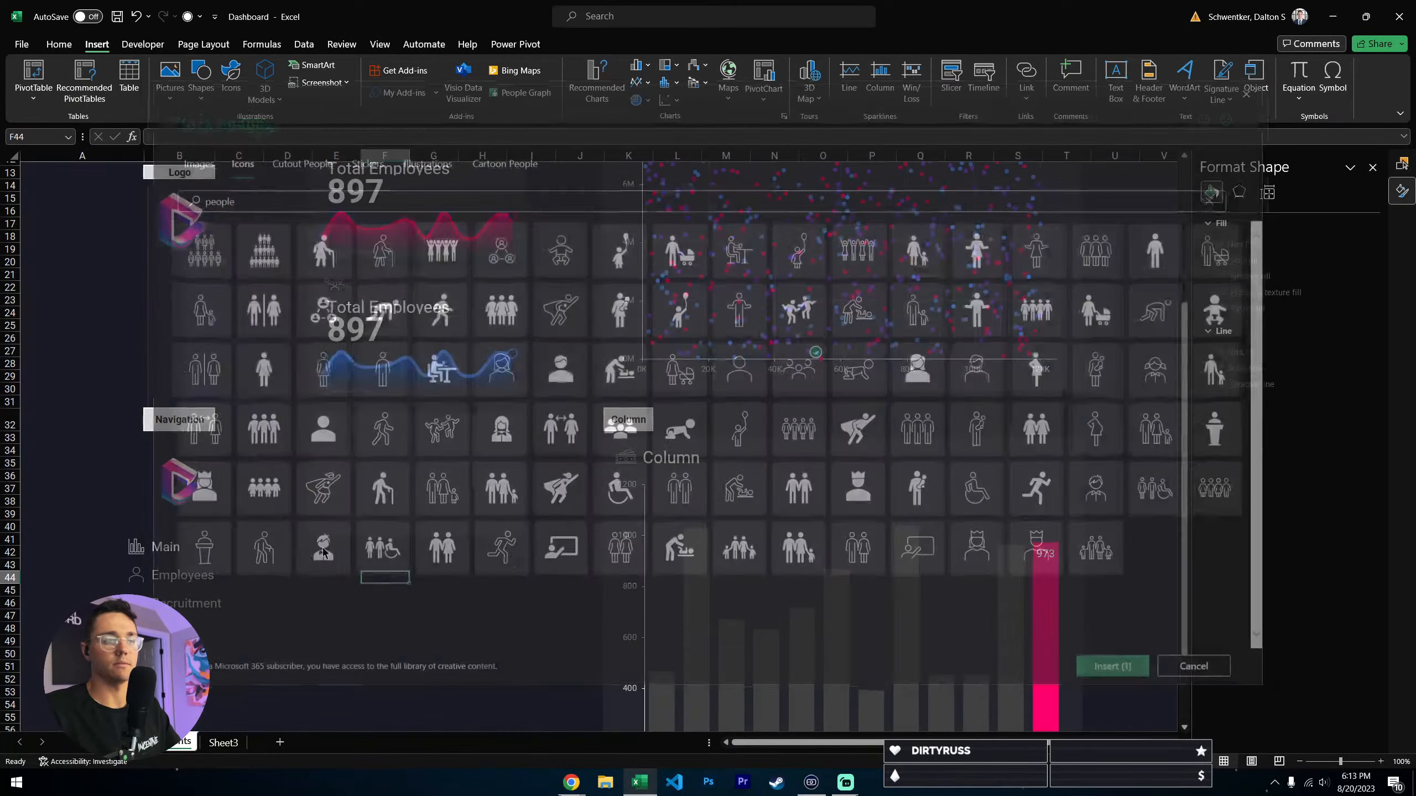
{"action": "left_click_drag", "start_coordinate": [395, 613], "coordinate": [392, 500]}
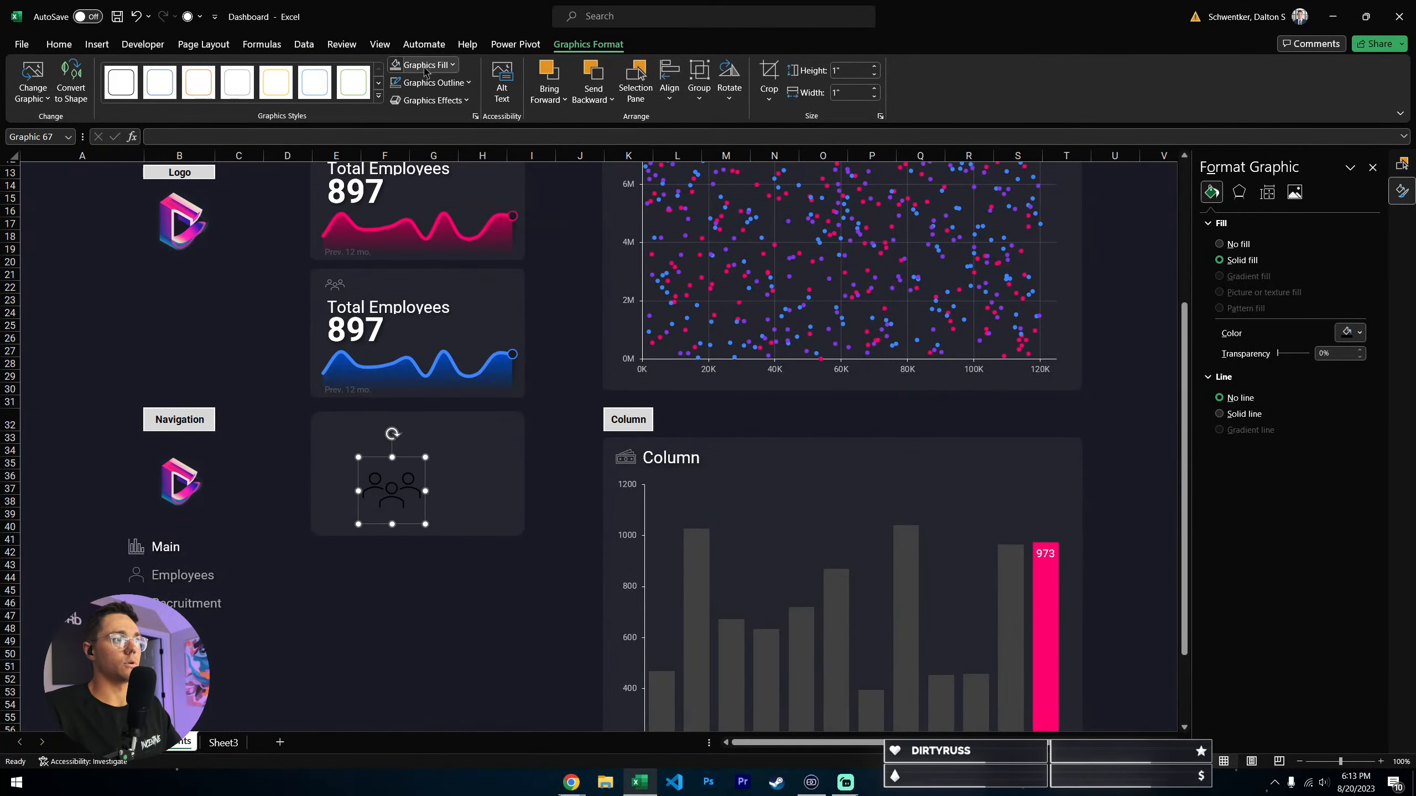
- Fill the people icon with White, Background 1, Darker 35%
{"action": "left_click", "coordinate": [422, 65]}
{"action": "left_click", "coordinate": [394, 121]}
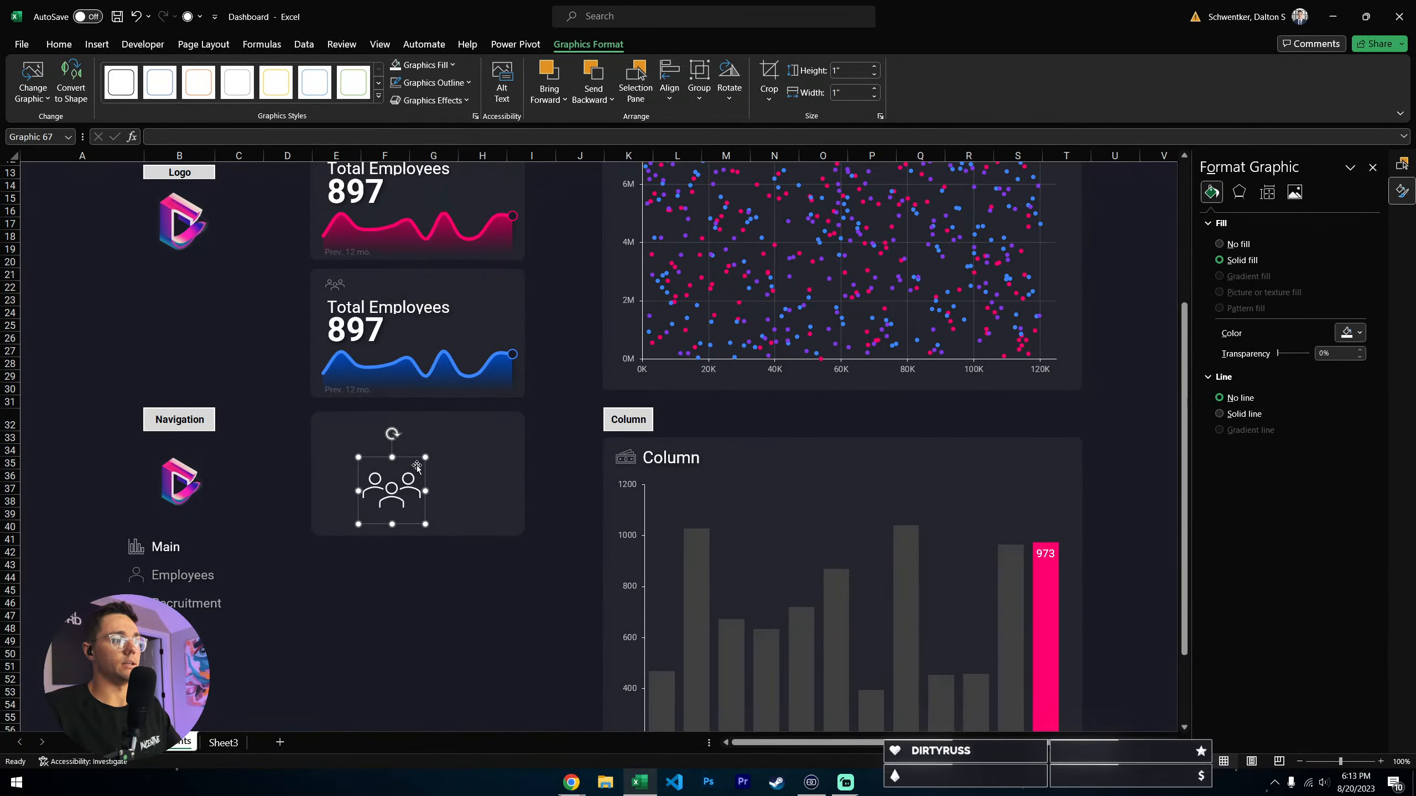
{"action": "left_click", "coordinate": [422, 64]}
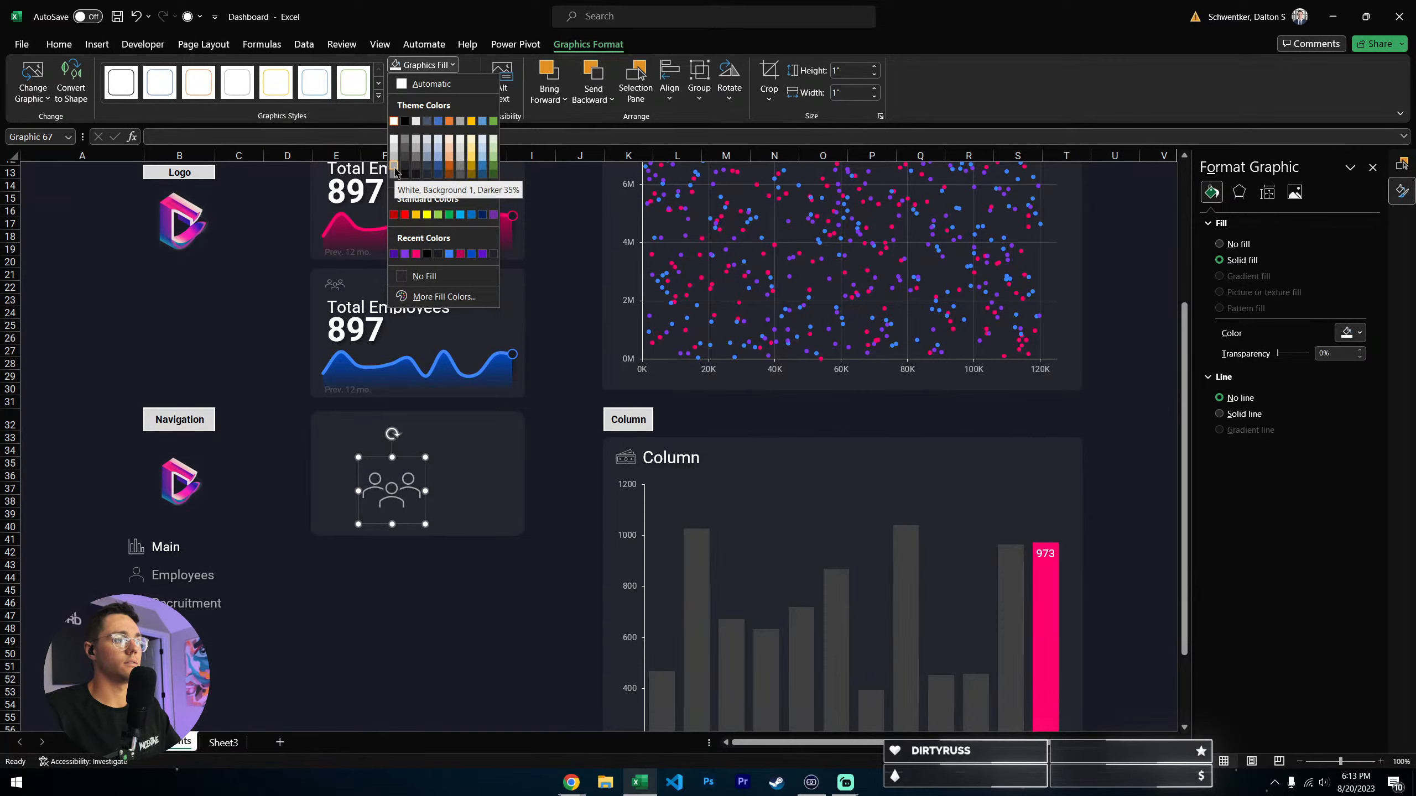
{"action": "left_click", "coordinate": [394, 166]}
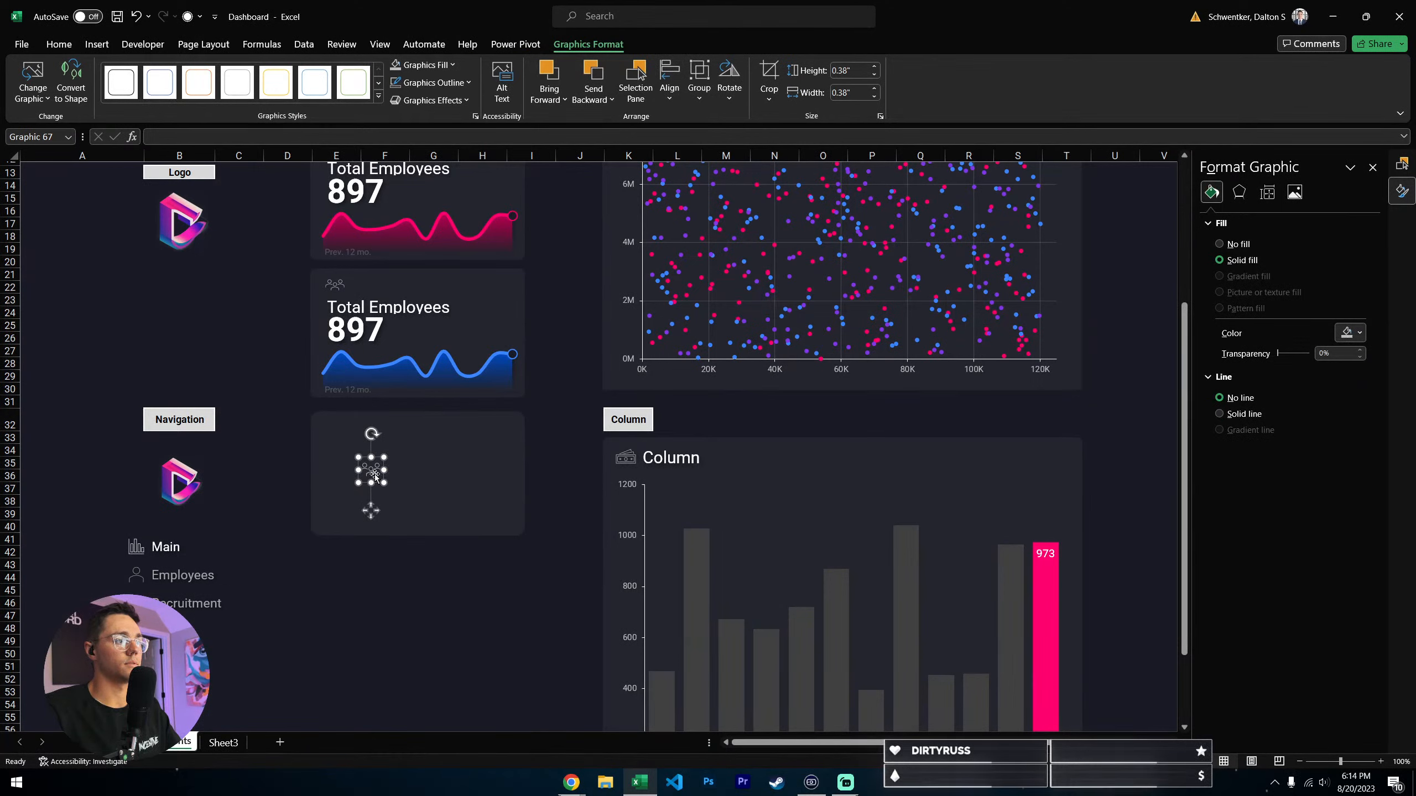
- Shrink the people icon to about 0.39" square and place it in the upper-left corner of the new card
{"action": "left_click_drag", "start_coordinate": [375, 475], "coordinate": [344, 442]}
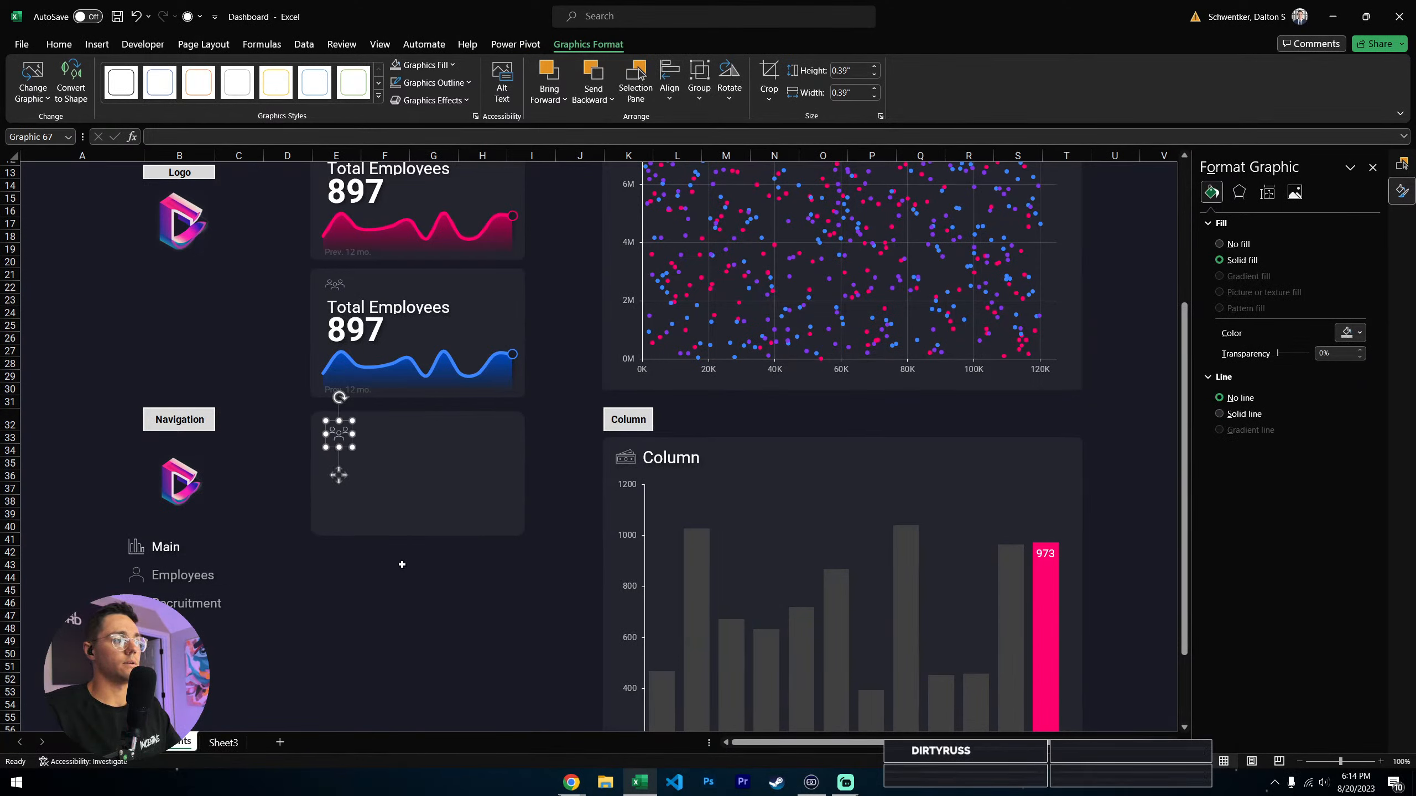
{"action": "left_click", "coordinate": [402, 565]}
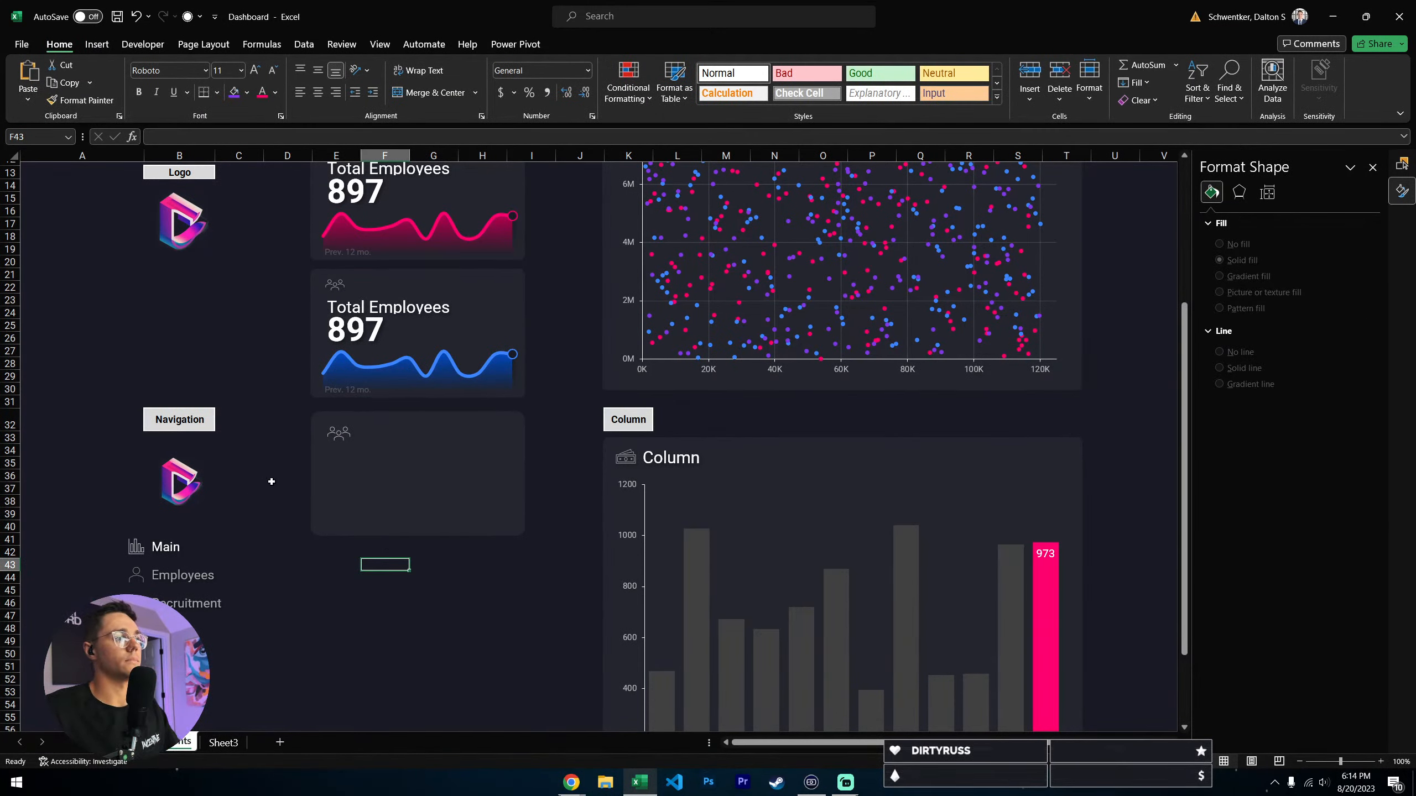
- Apply the Custom 1 (Roboto) theme fonts to the workbook
{"action": "left_click", "coordinate": [97, 44]}
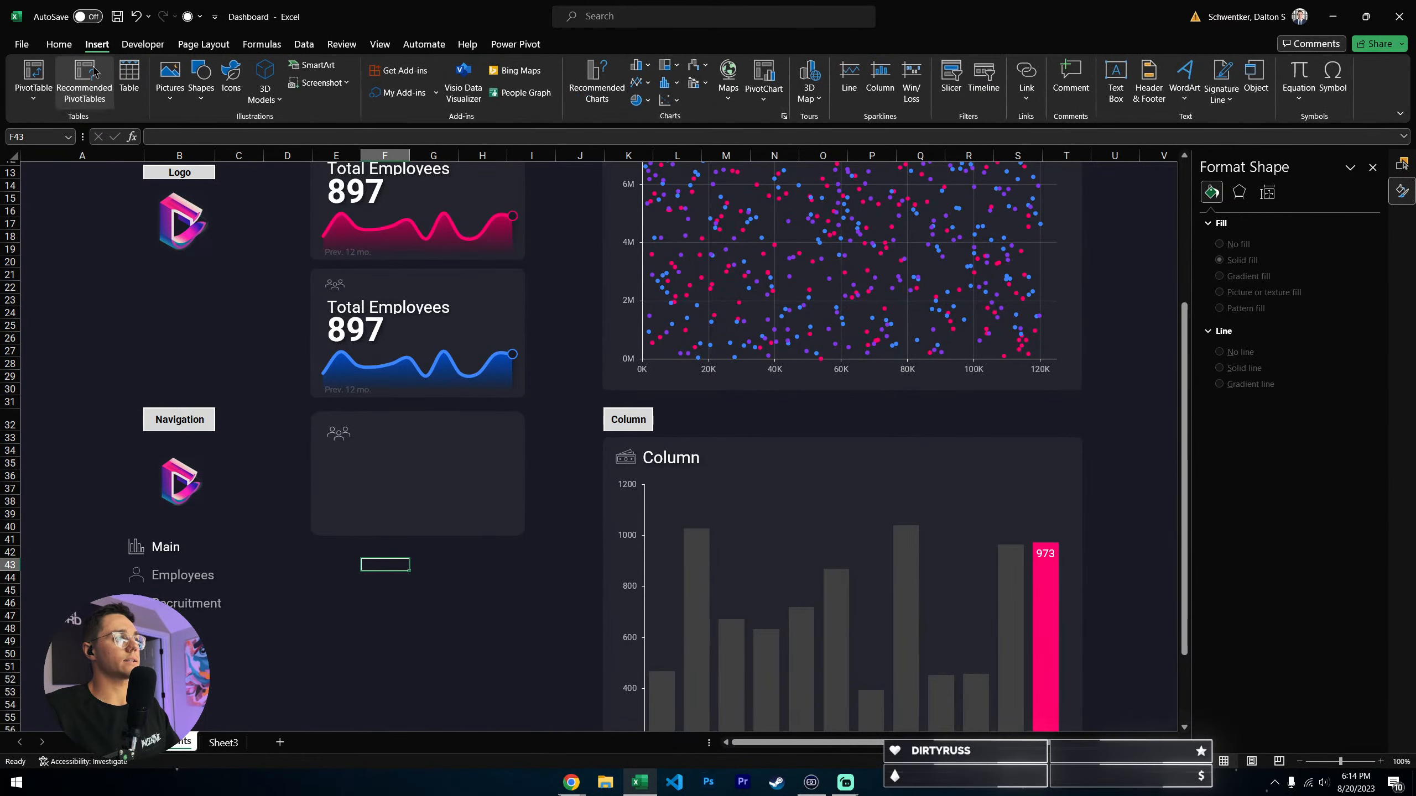
{"action": "left_click", "coordinate": [192, 45]}
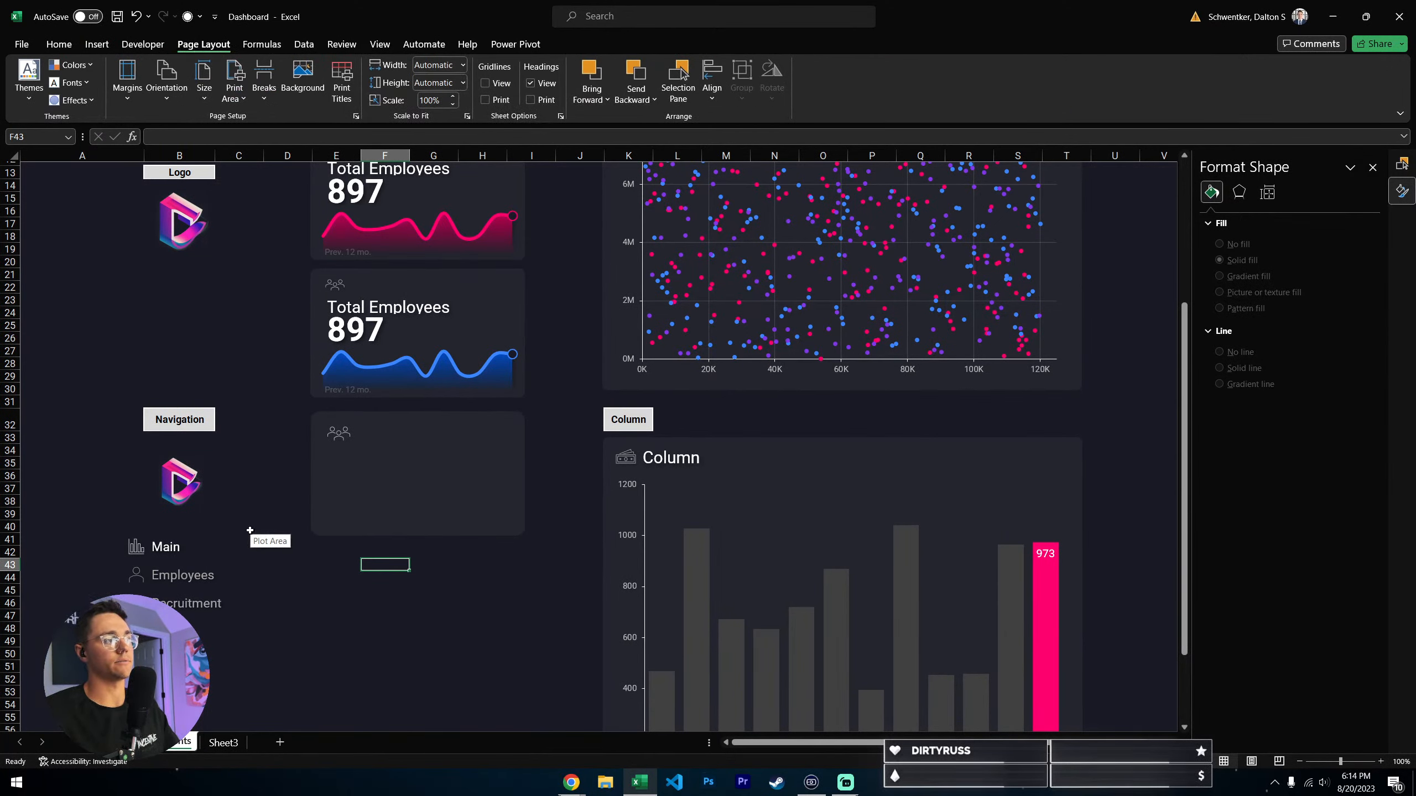
{"action": "left_click", "coordinate": [71, 83]}
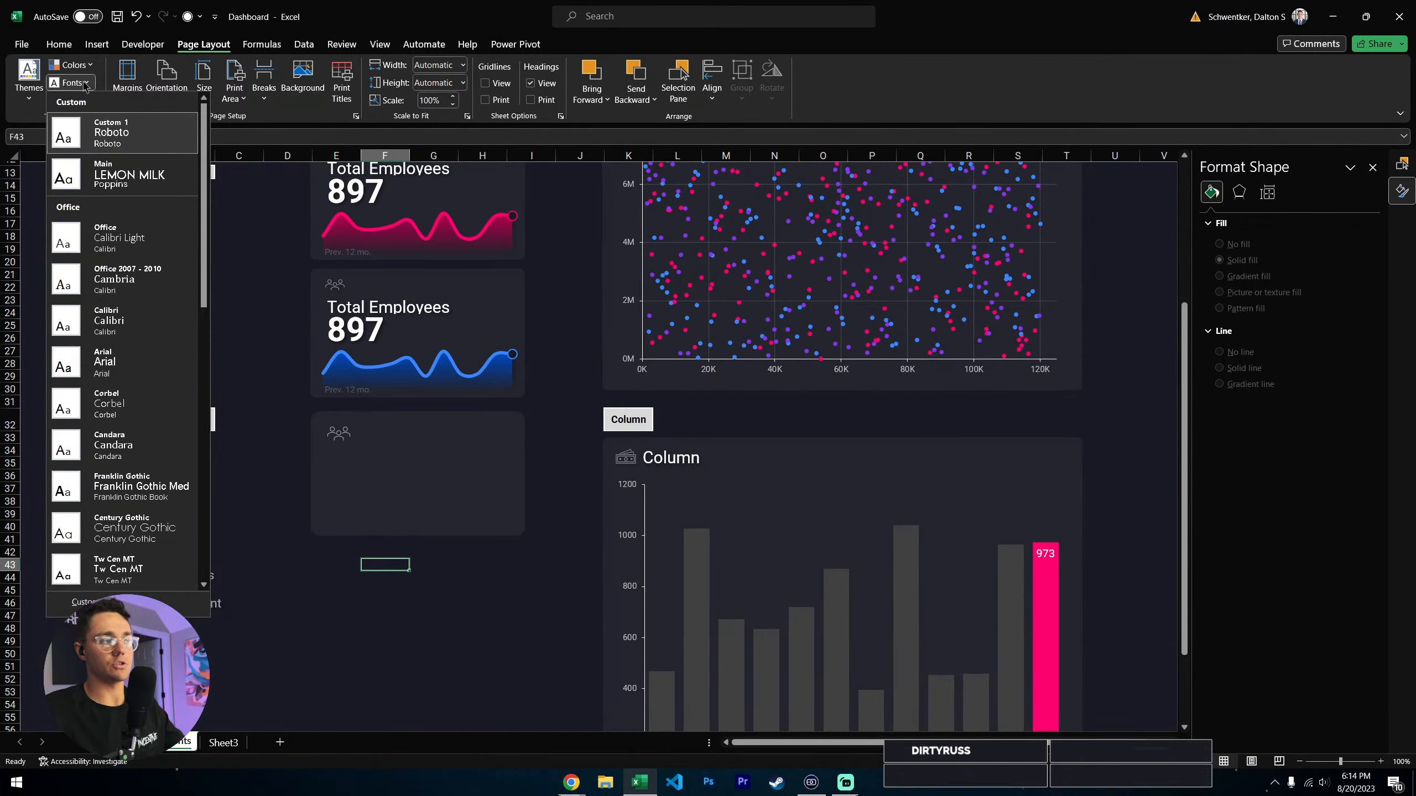
{"action": "left_click", "coordinate": [114, 150]}
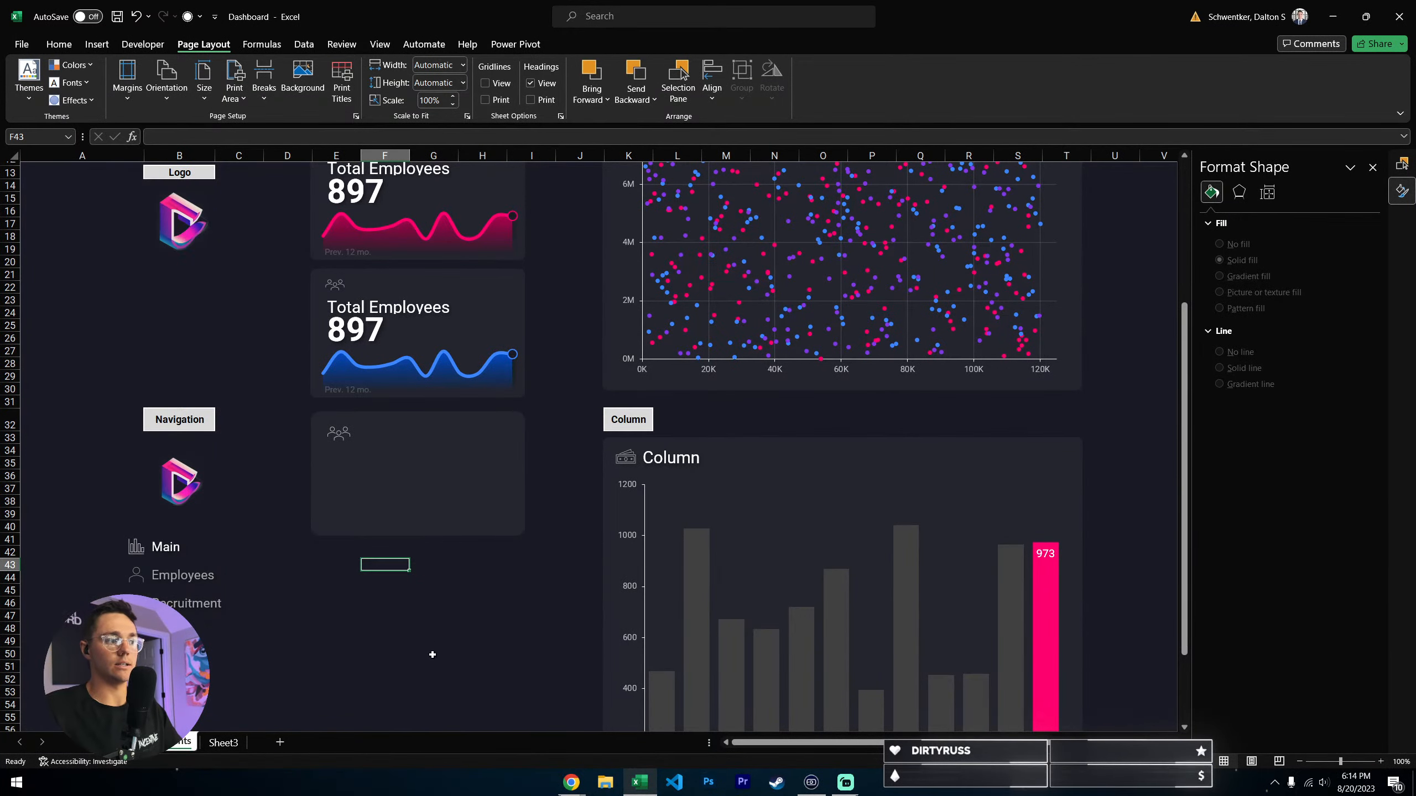
- Nudge the people icon slightly up and to the left within the new card
{"action": "left_click", "coordinate": [360, 455]}
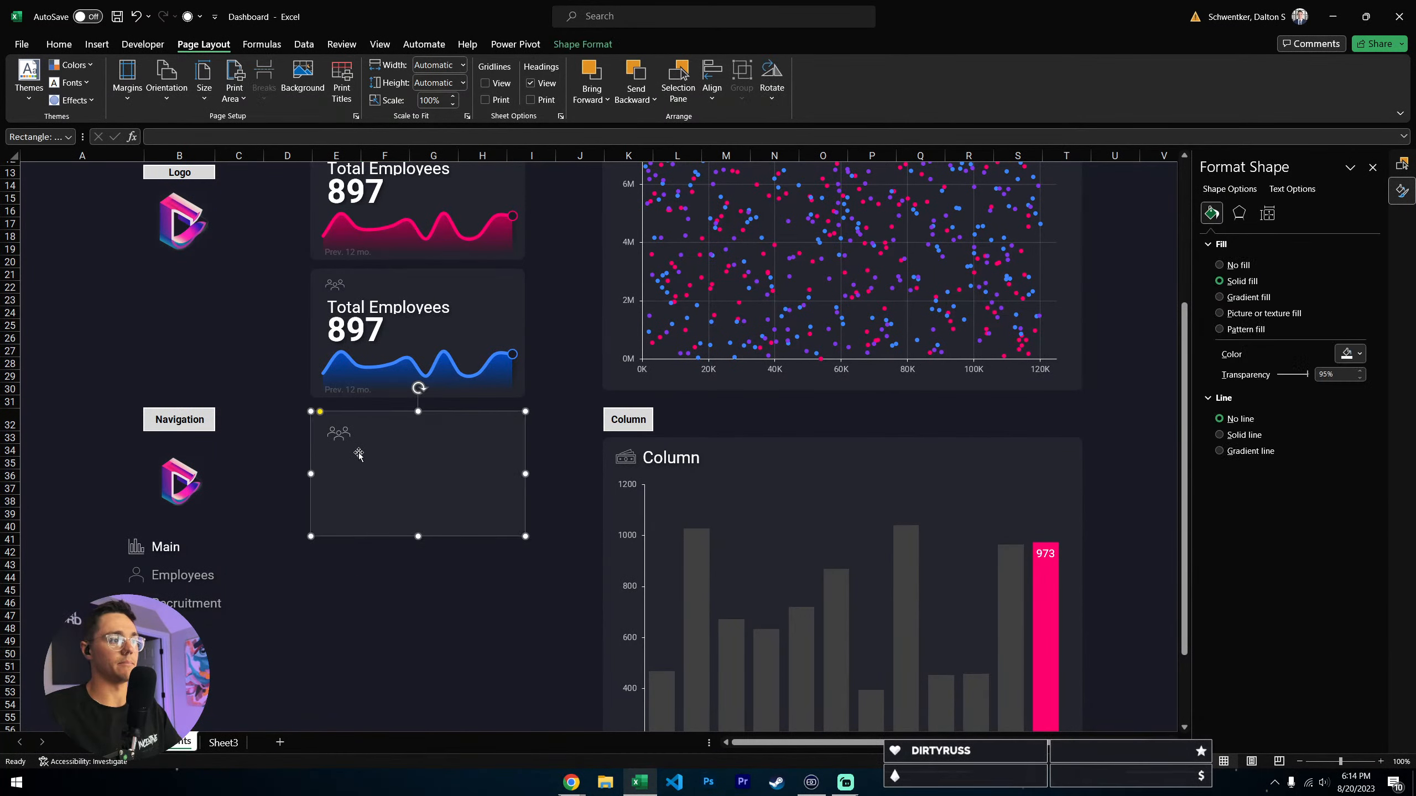
{"action": "key", "text": "Tab"}
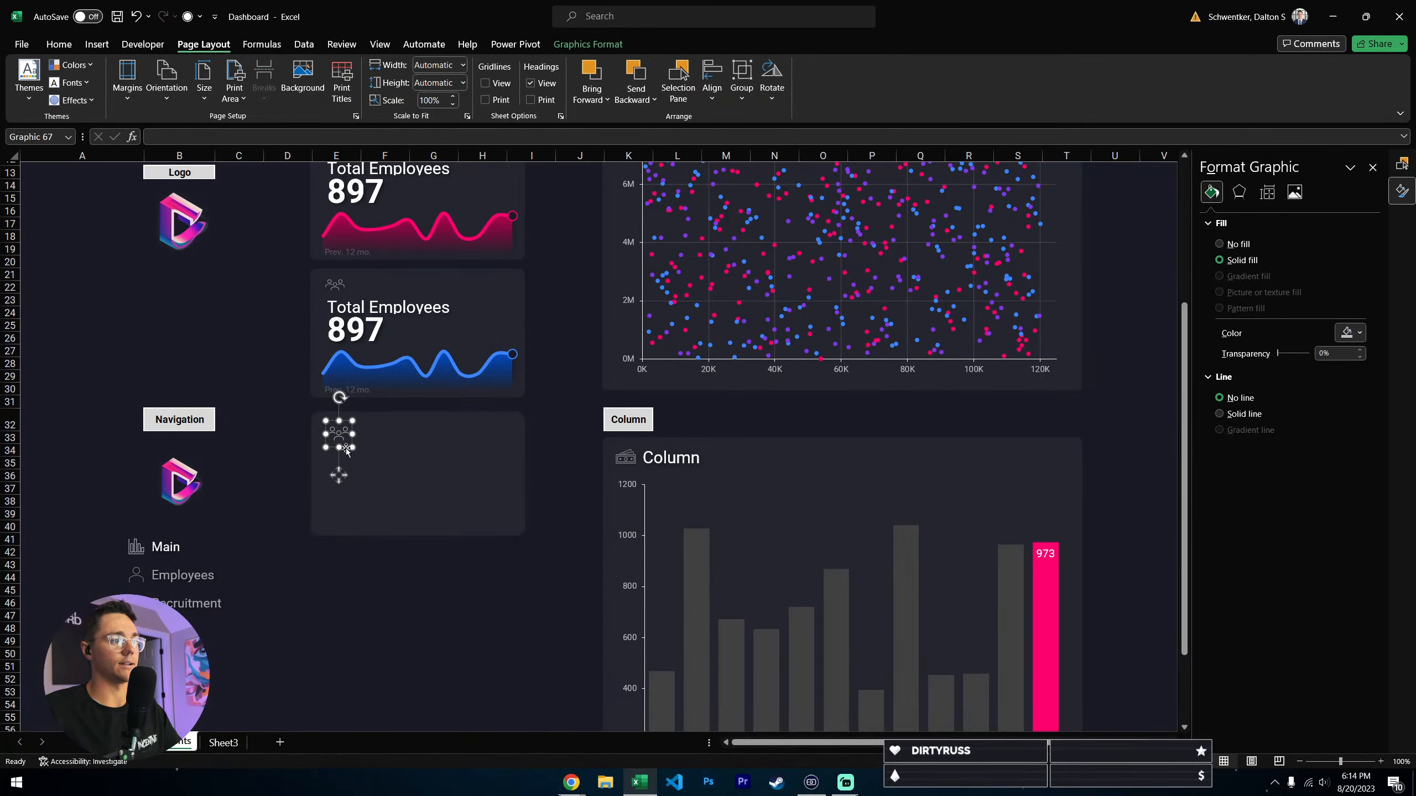
{"action": "left_click", "coordinate": [384, 565]}
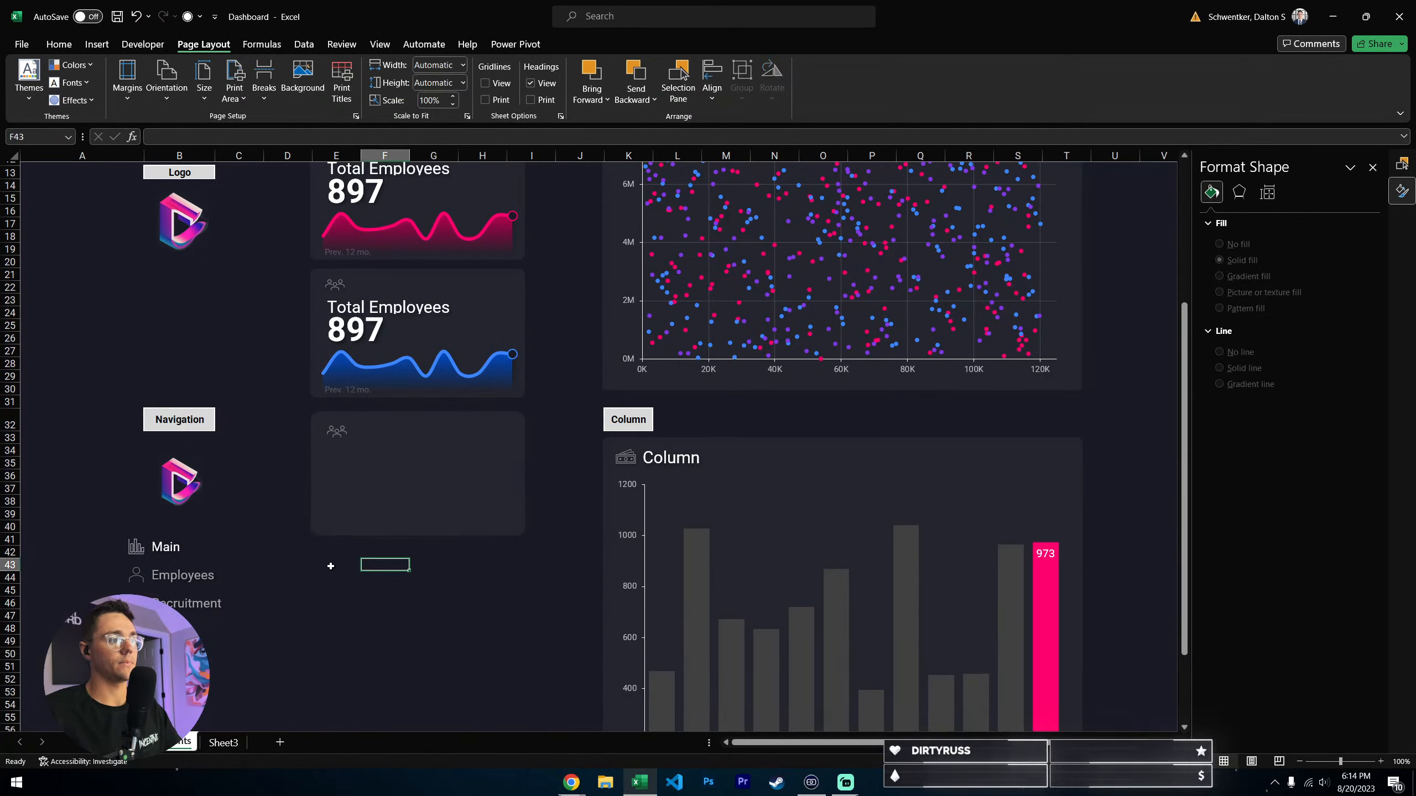
{"action": "left_click", "coordinate": [96, 45]}
{"action": "left_click", "coordinate": [1116, 81]}
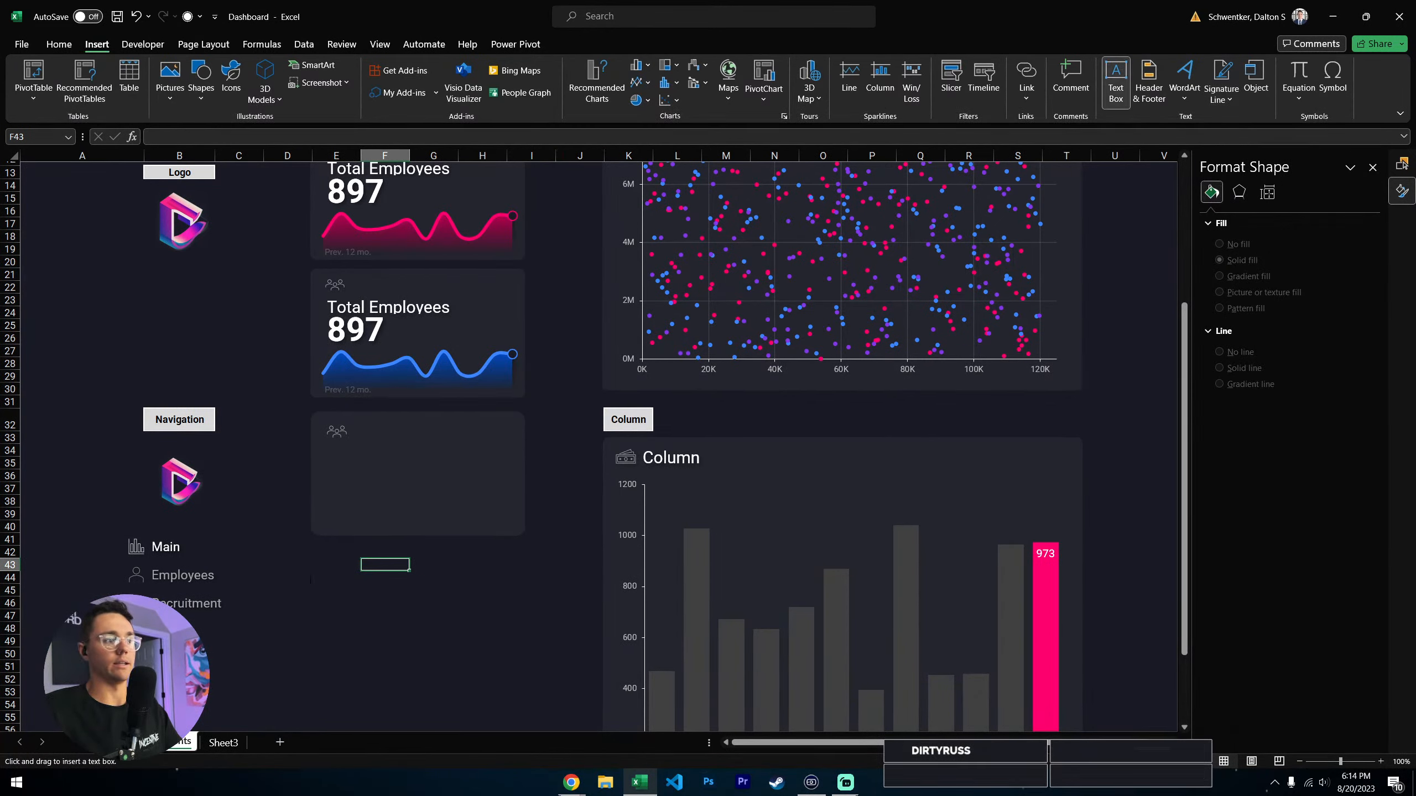
{"action": "left_click", "coordinate": [381, 467]}
{"action": "left_click", "coordinate": [386, 615]}
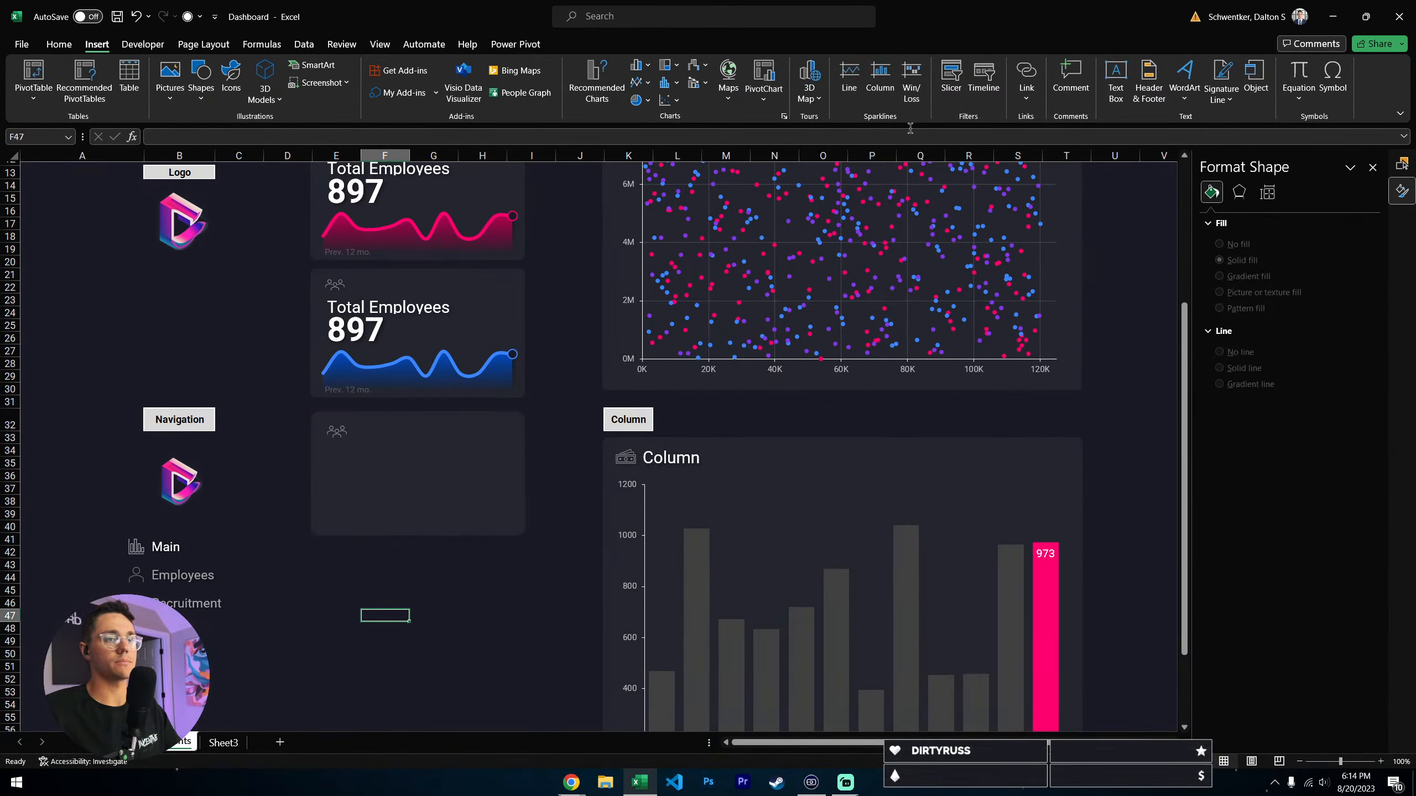
- Insert a text box below the new card containing the text Total Employees
{"action": "left_click", "coordinate": [1116, 83]}
{"action": "left_click", "coordinate": [361, 555]}
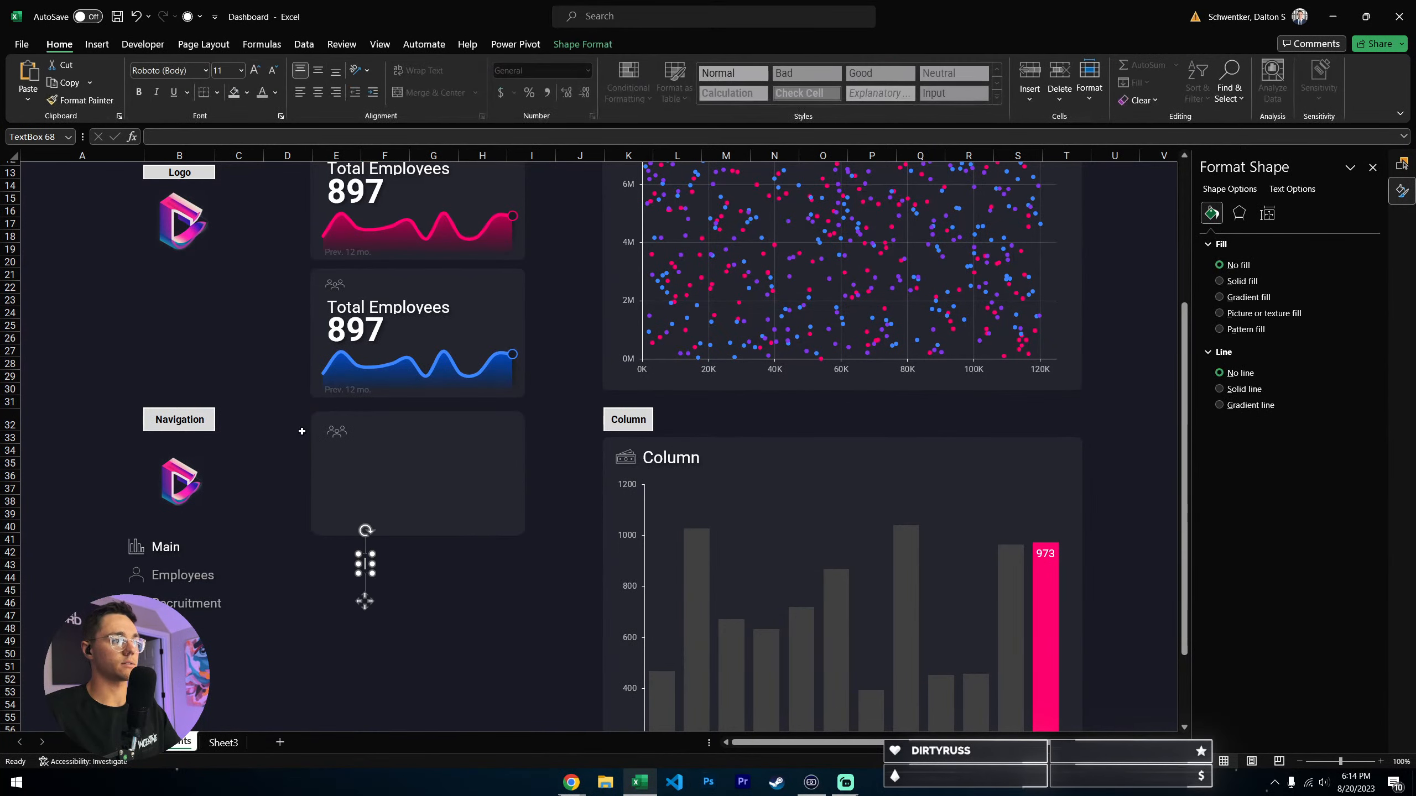
{"action": "type", "text": "Tota"}
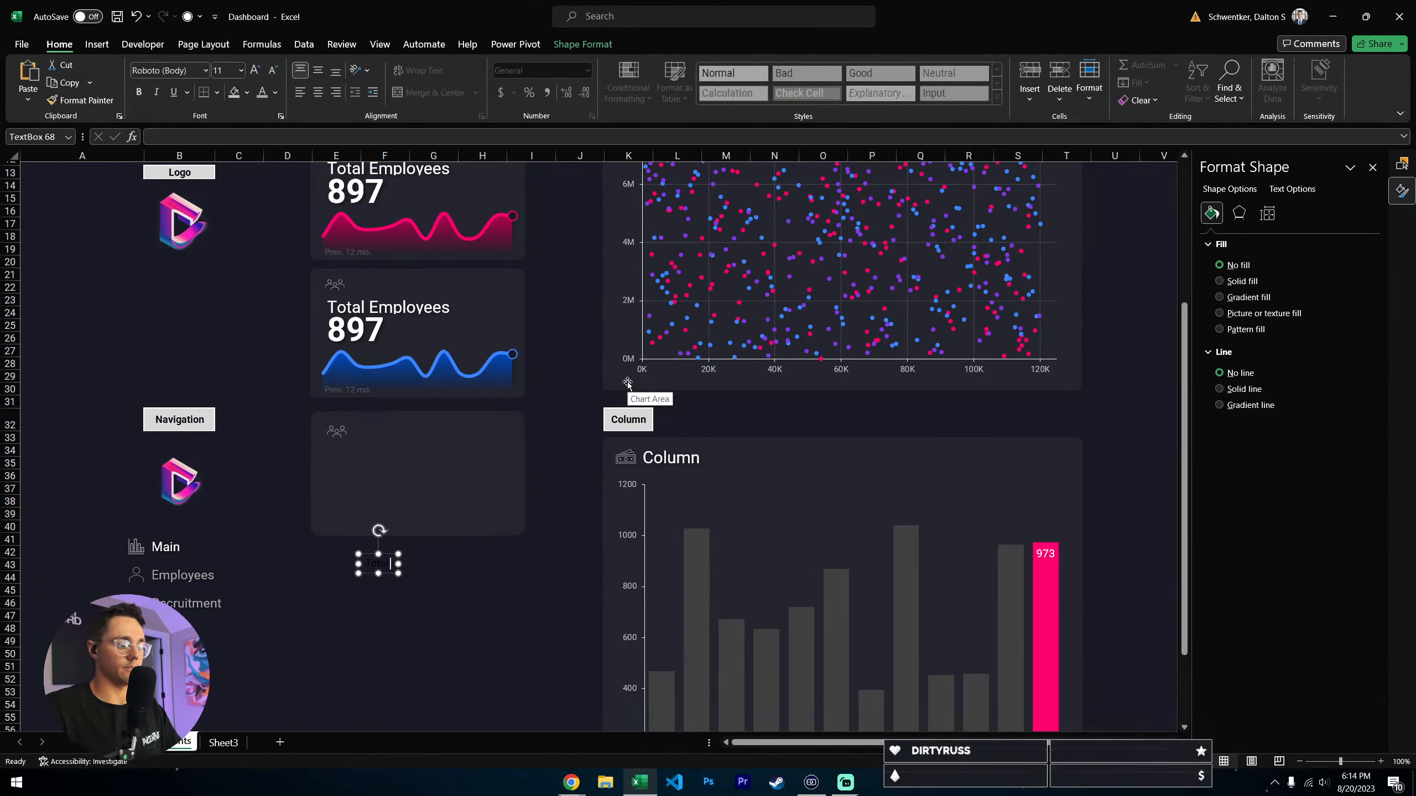
{"action": "type", "text": "l Employees"}
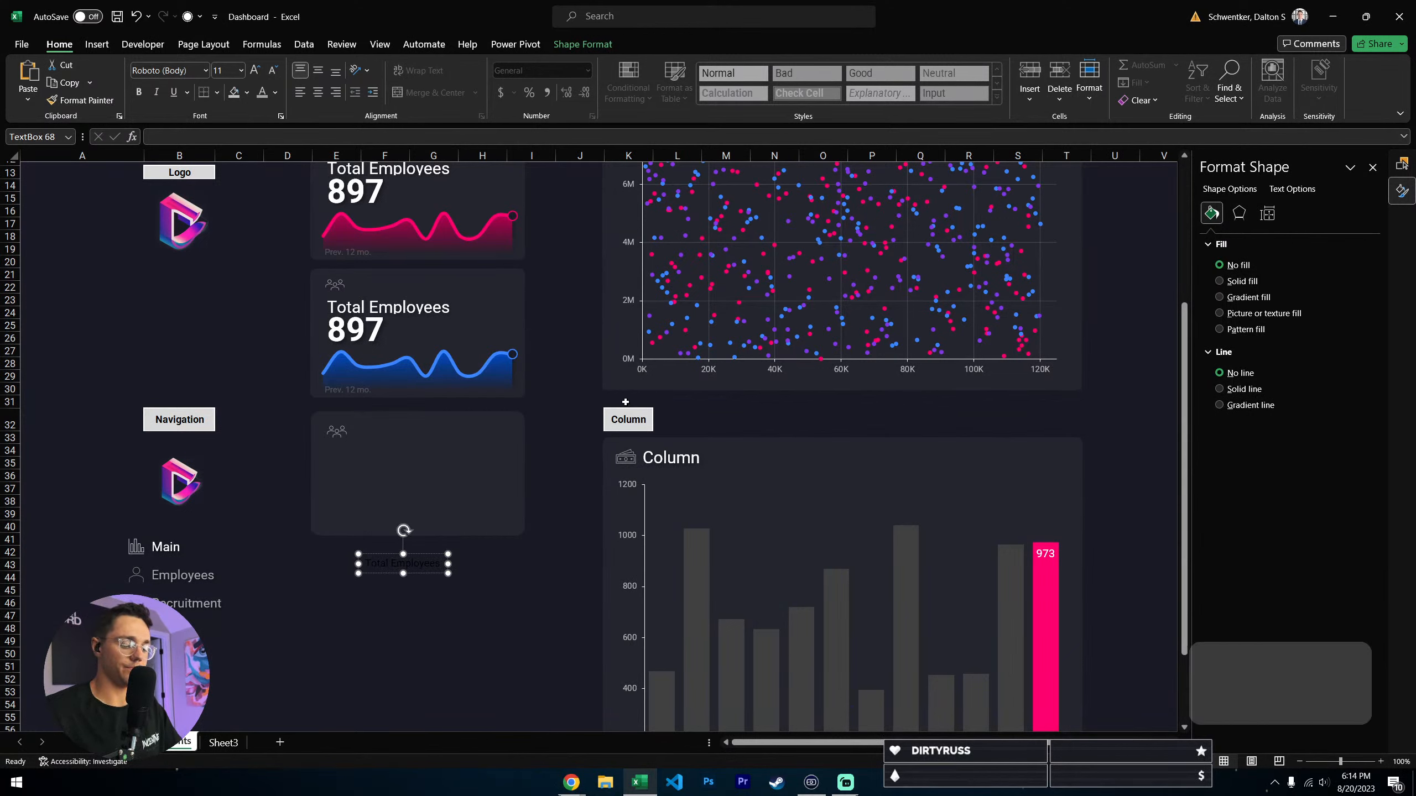
- Colour the new Total Employees text white and enlarge its font by several sizes
{"action": "key", "text": "ctrl+shift+Left"}
{"action": "key", "text": "ctrl+shift+Left"}
{"action": "left_click", "coordinate": [275, 93]}
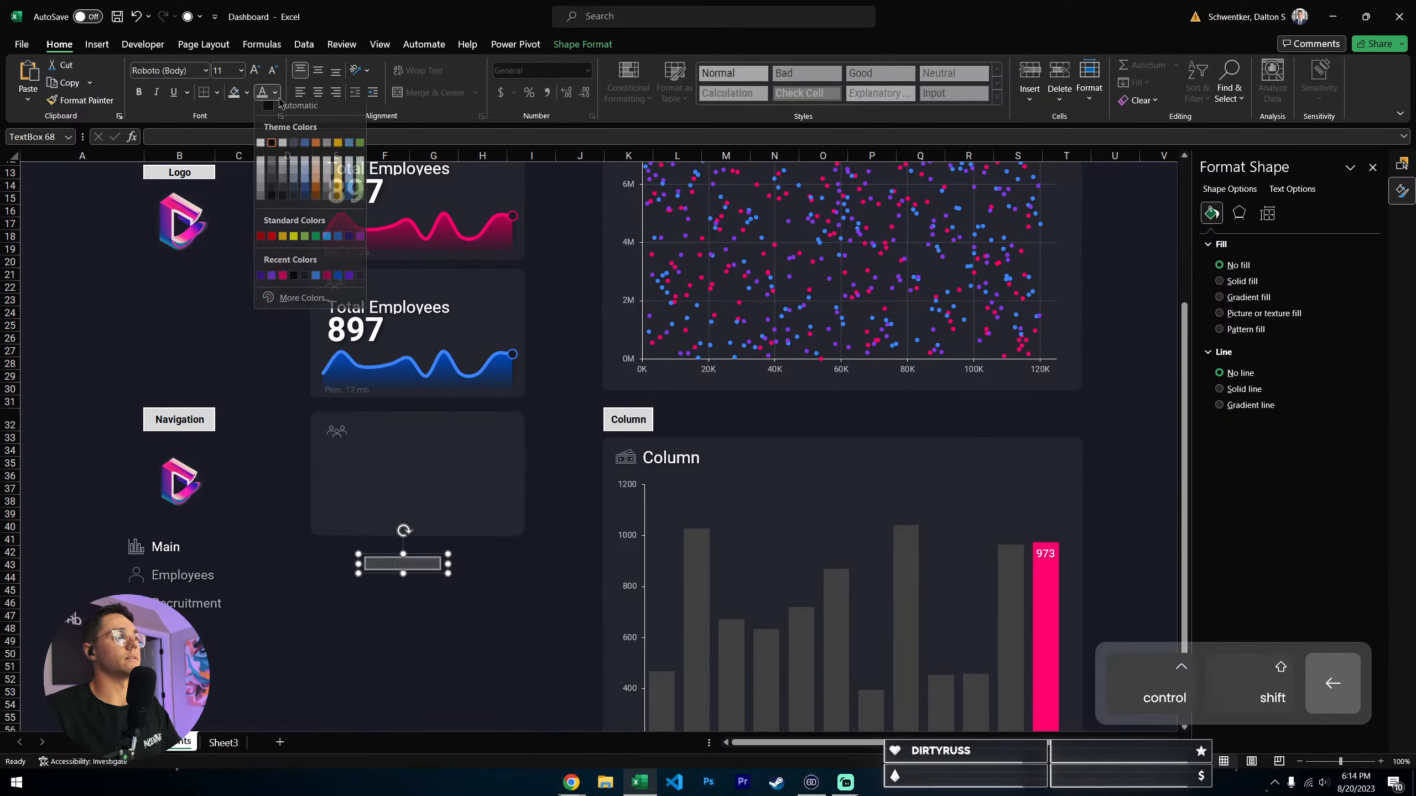
{"action": "left_click", "coordinate": [260, 148]}
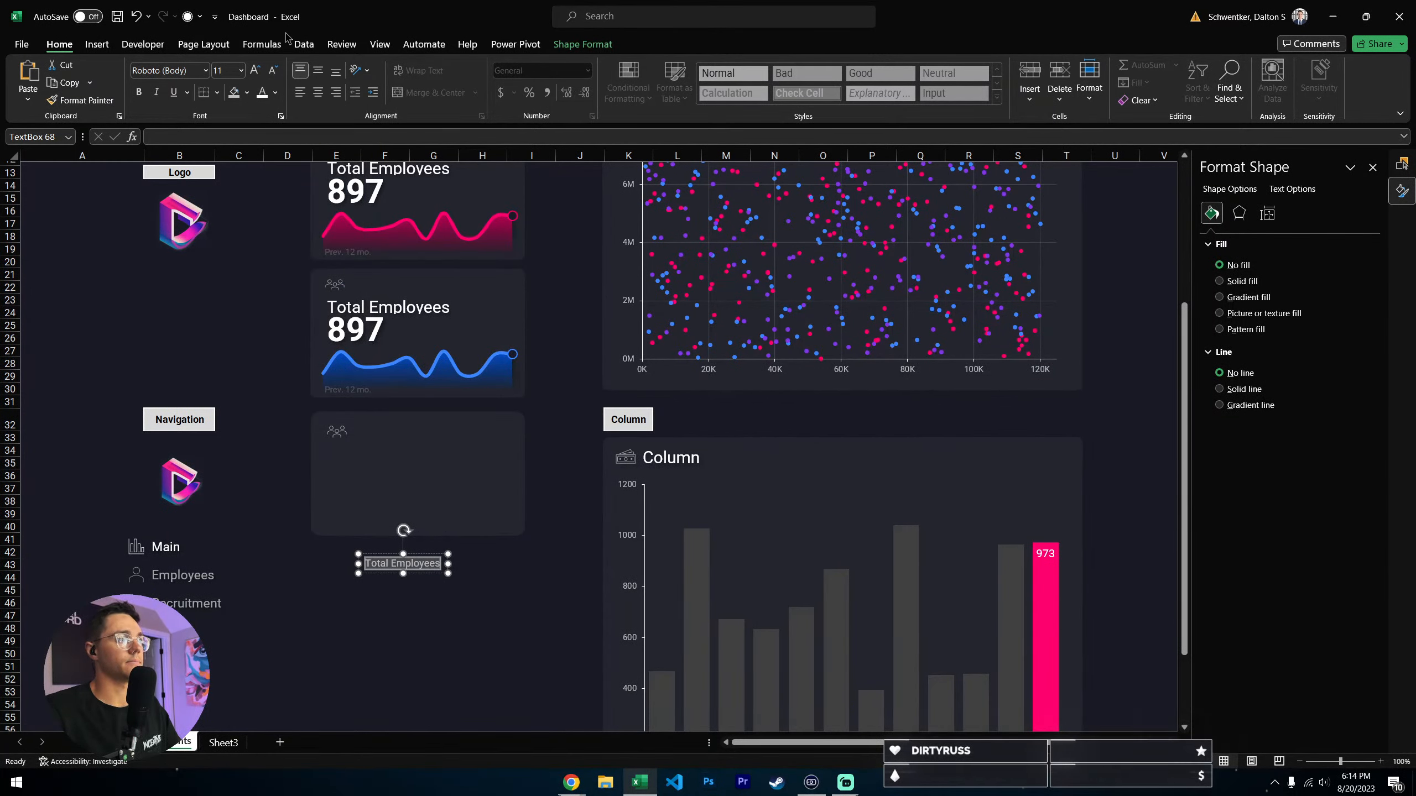
{"action": "left_click", "coordinate": [256, 70]}
{"action": "left_click", "coordinate": [256, 70]}
{"action": "left_click", "coordinate": [257, 70]}
{"action": "left_click", "coordinate": [256, 71]}
{"action": "left_click", "coordinate": [256, 71]}
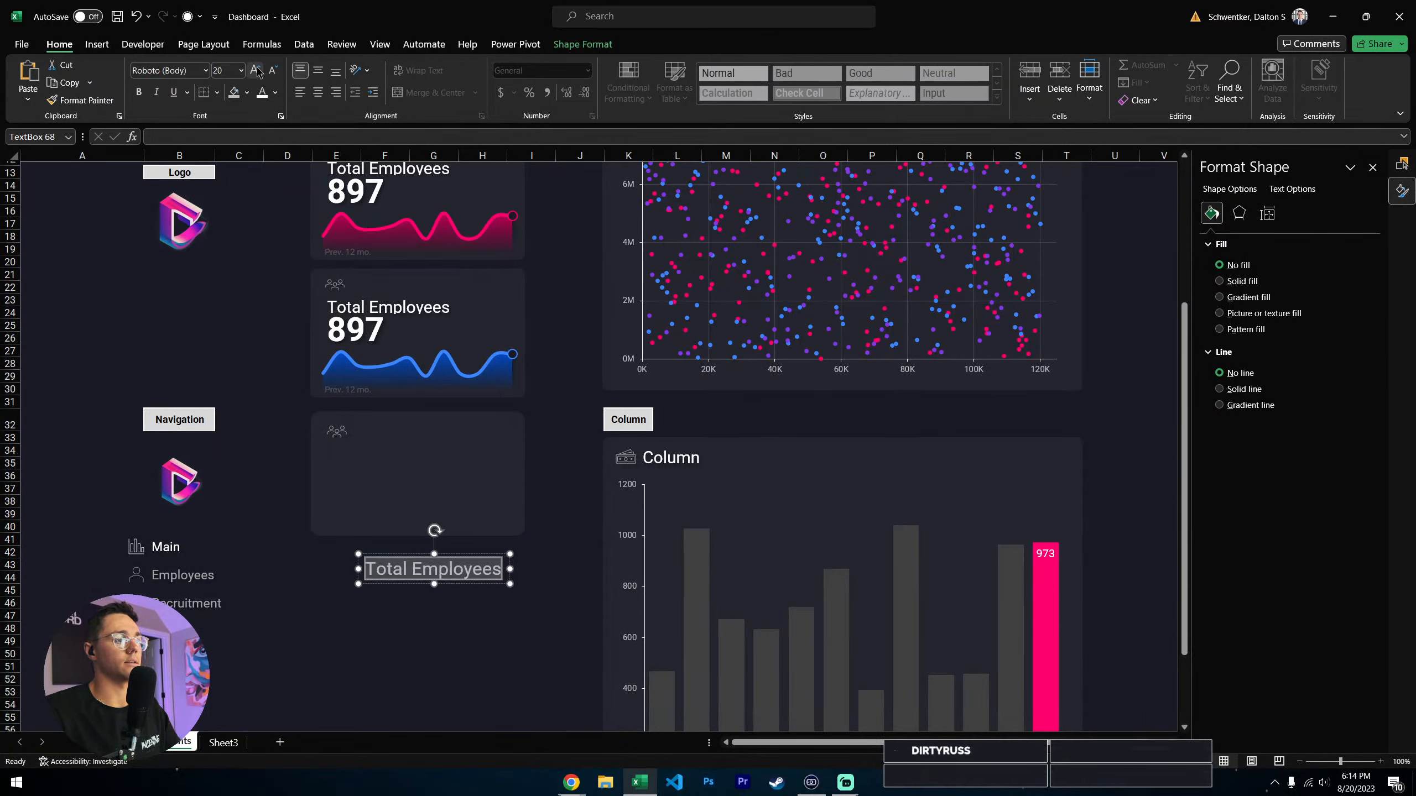
{"action": "left_click", "coordinate": [256, 71]}
- Move the Total Employees text box into the new card just below the people icon and reduce its font to size 20
{"action": "left_click_drag", "start_coordinate": [504, 588], "coordinate": [436, 471]}
{"action": "left_click", "coordinate": [269, 74]}
{"action": "left_click", "coordinate": [270, 74]}
{"action": "left_click", "coordinate": [427, 509]}
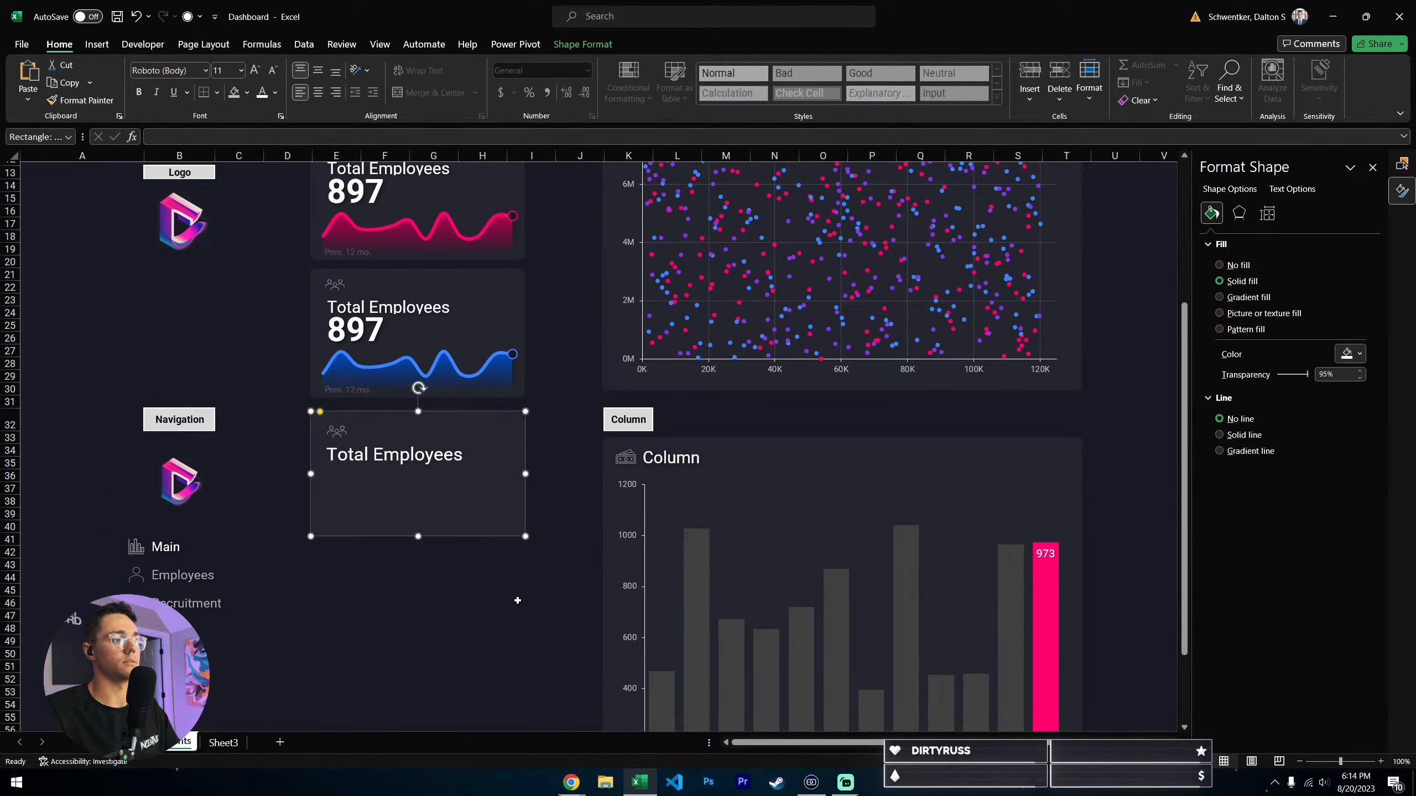
- Stretch the lower edge of the new card background slightly downward to make the card taller
{"action": "left_click", "coordinate": [524, 618]}
{"action": "left_click", "coordinate": [413, 521]}
{"action": "left_click_drag", "start_coordinate": [418, 535], "coordinate": [418, 552]}
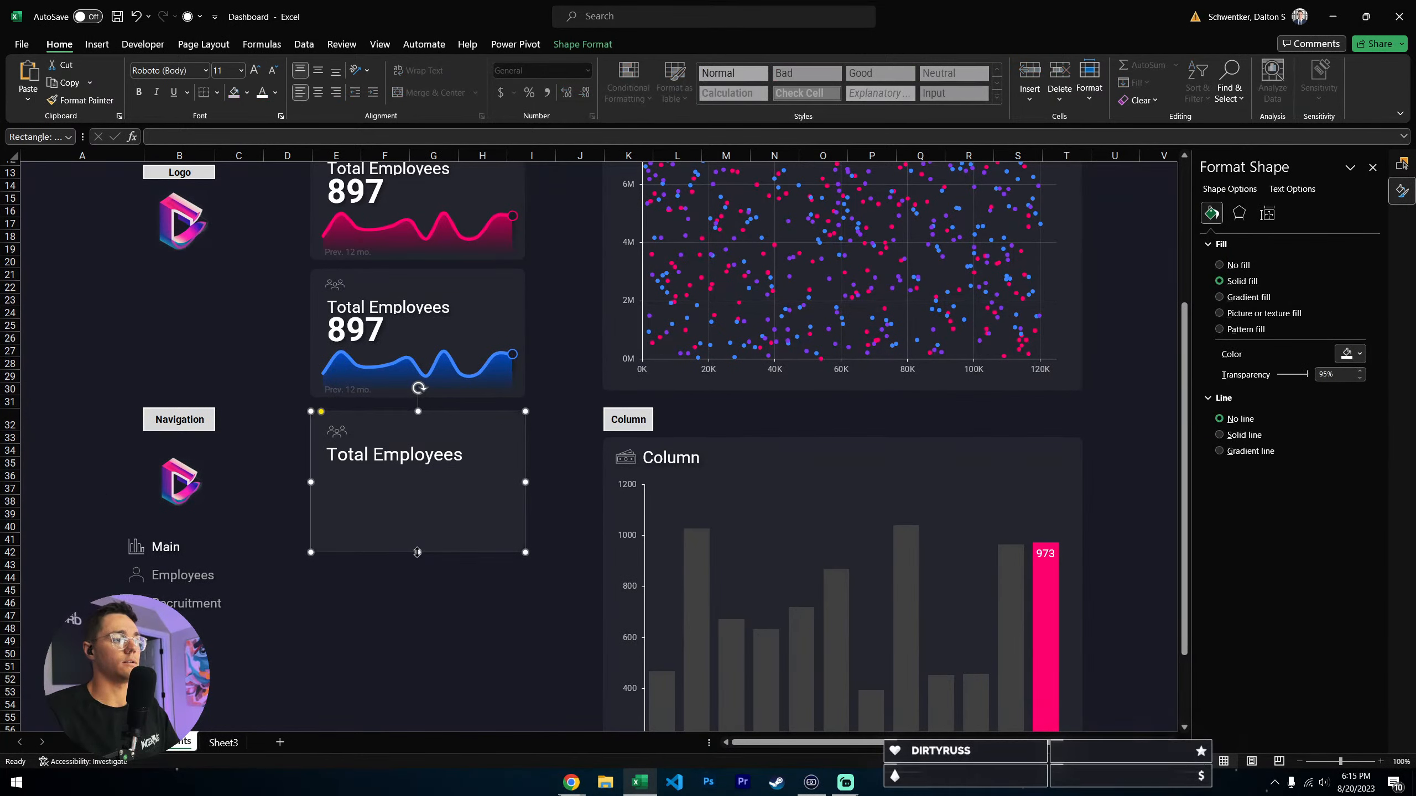
{"action": "left_click", "coordinate": [438, 602]}
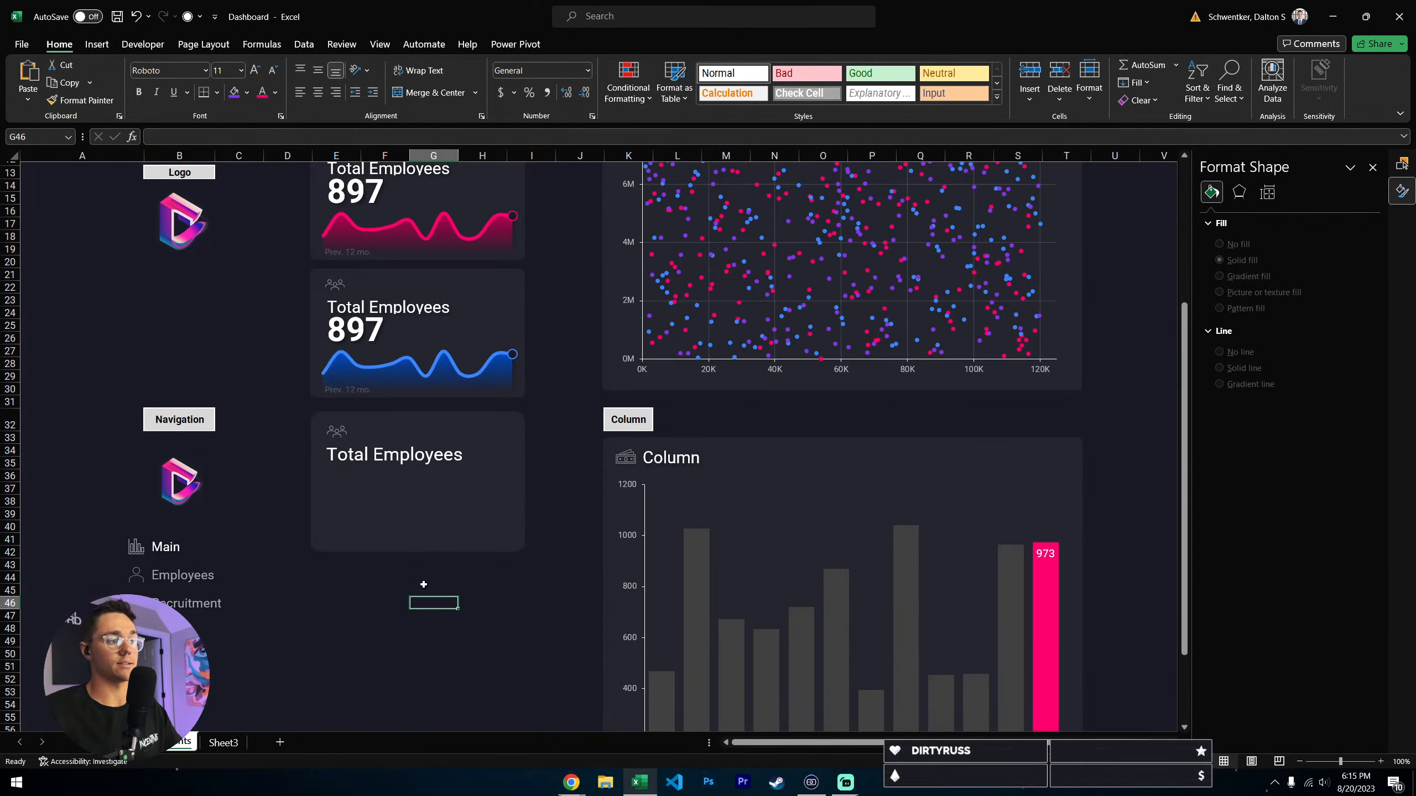
{"action": "left_click", "coordinate": [527, 615]}
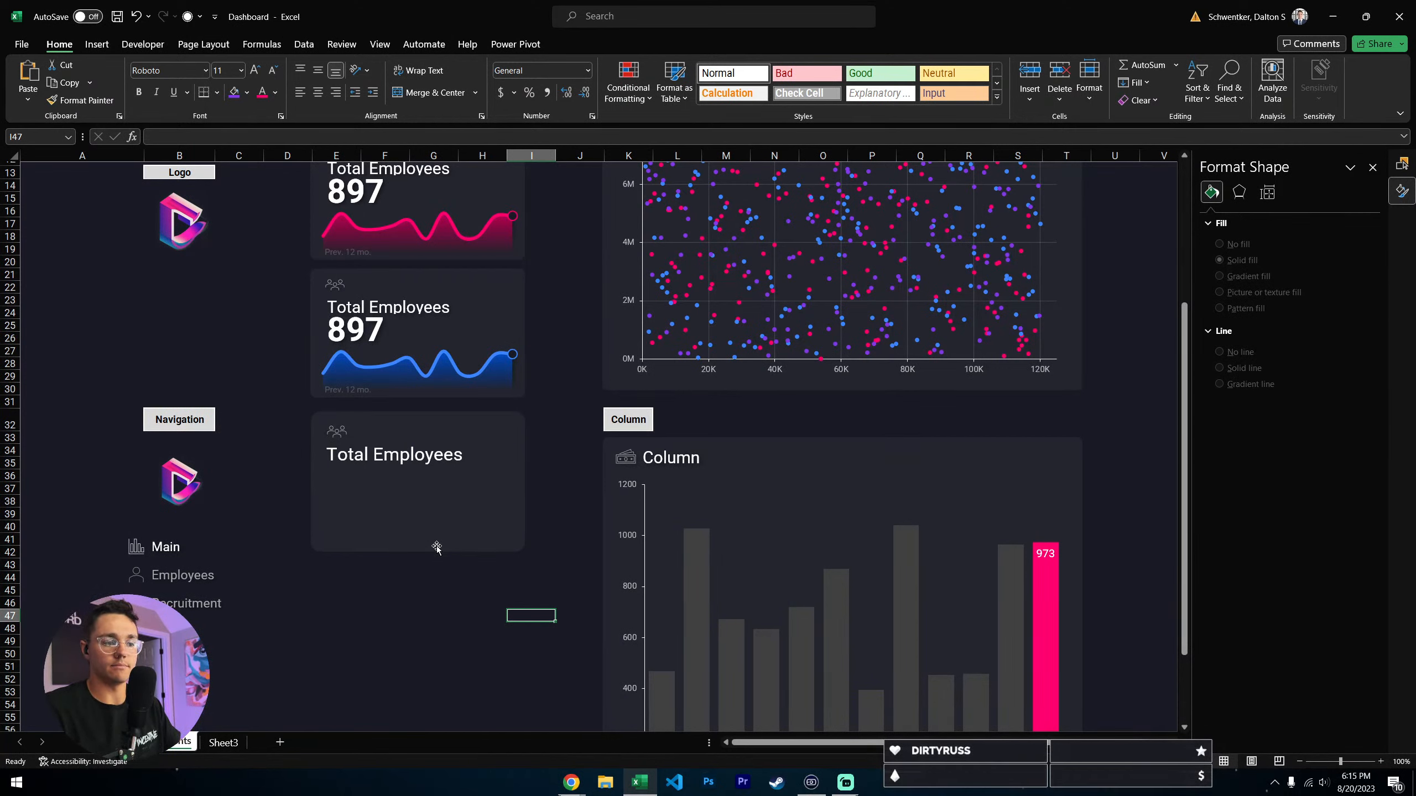
{"action": "left_click", "coordinate": [446, 617]}
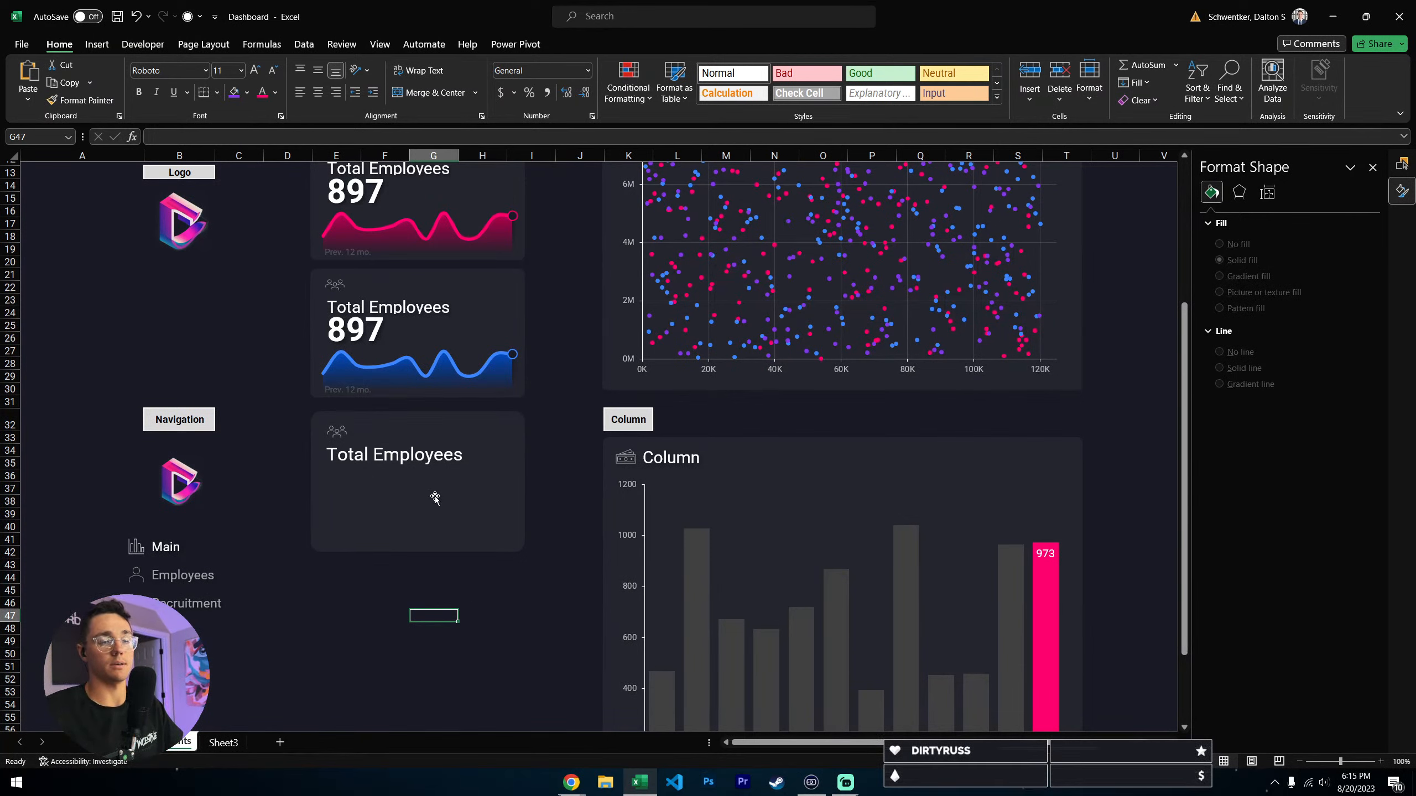
{"action": "left_click", "coordinate": [358, 475]}
{"action": "left_click", "coordinate": [428, 474]}
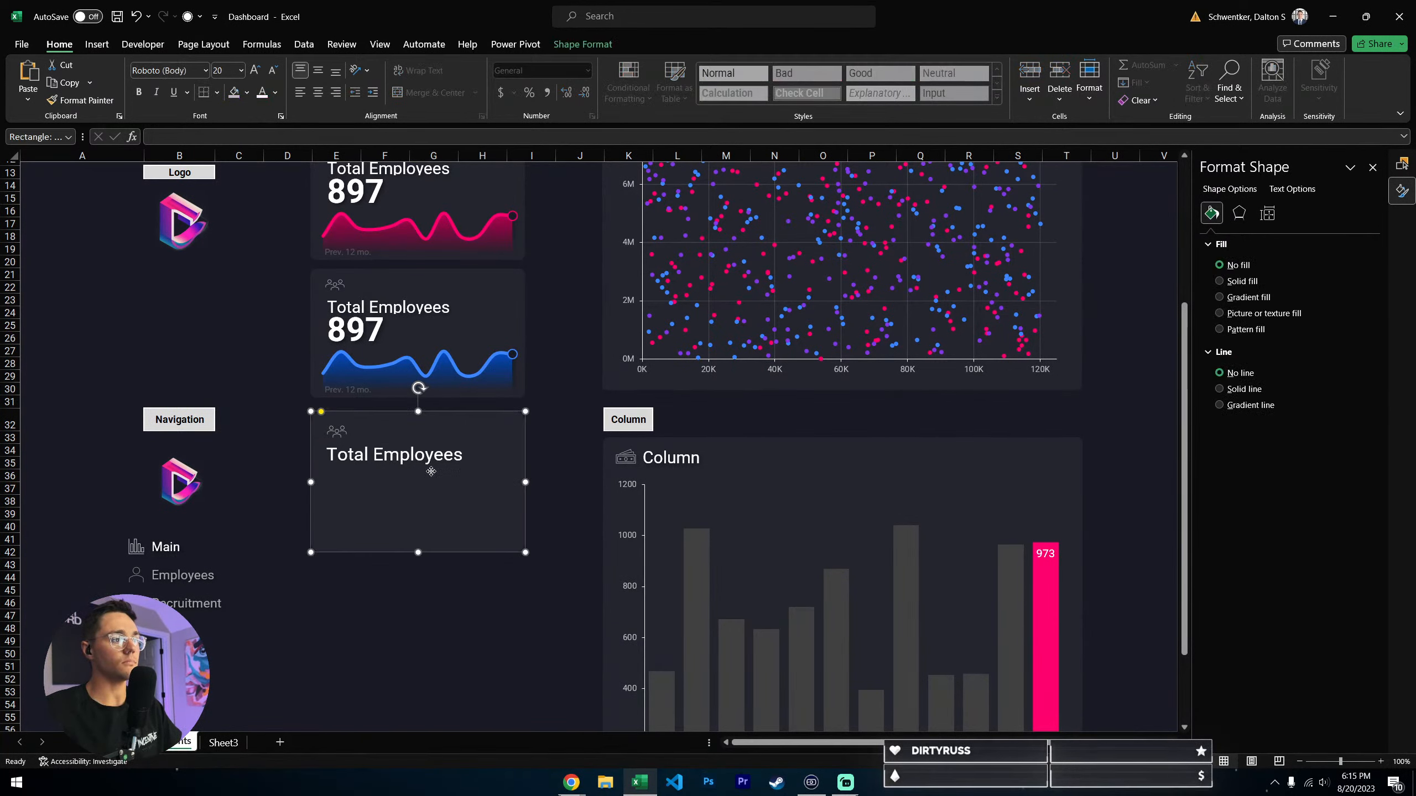
{"action": "key", "text": "Escape"}
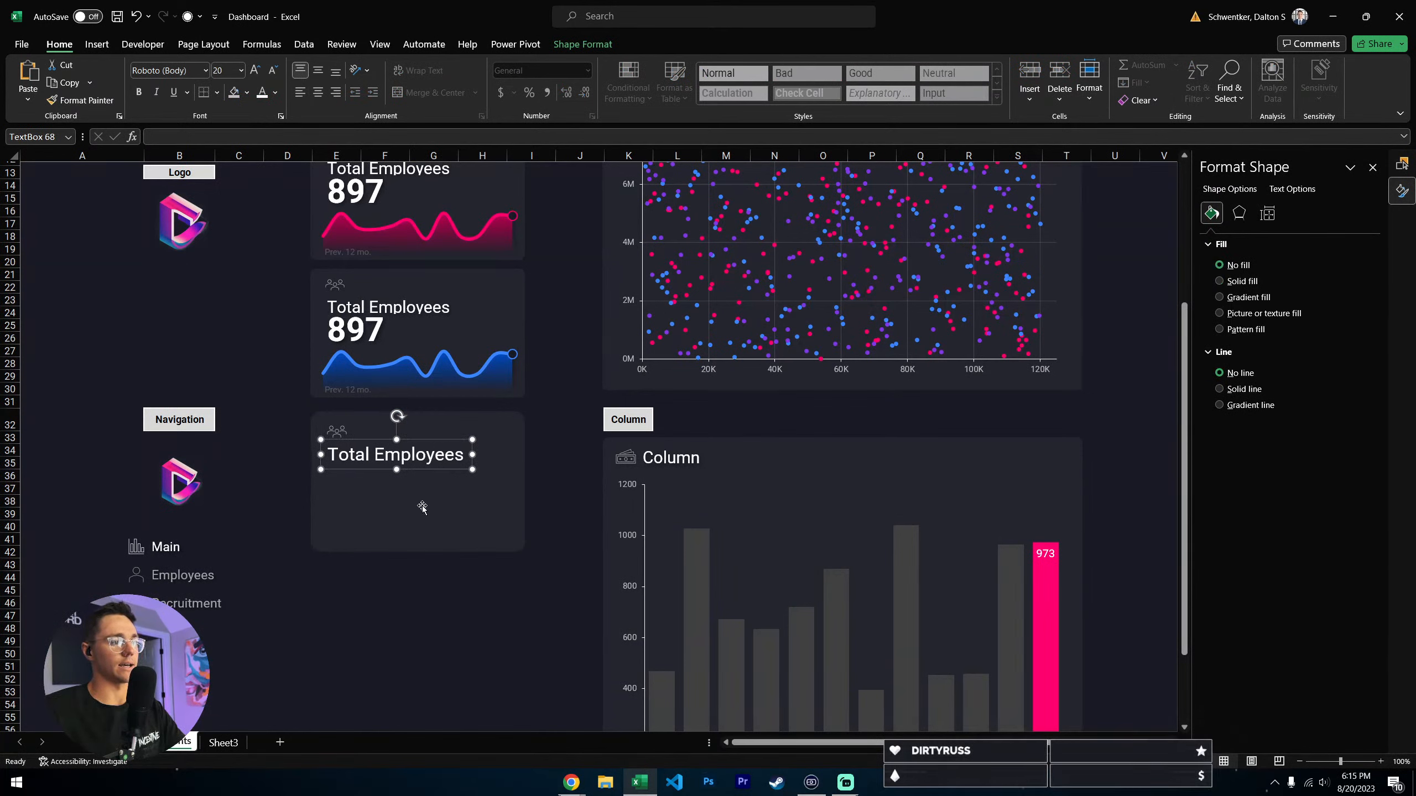
{"action": "left_click", "coordinate": [385, 604]}
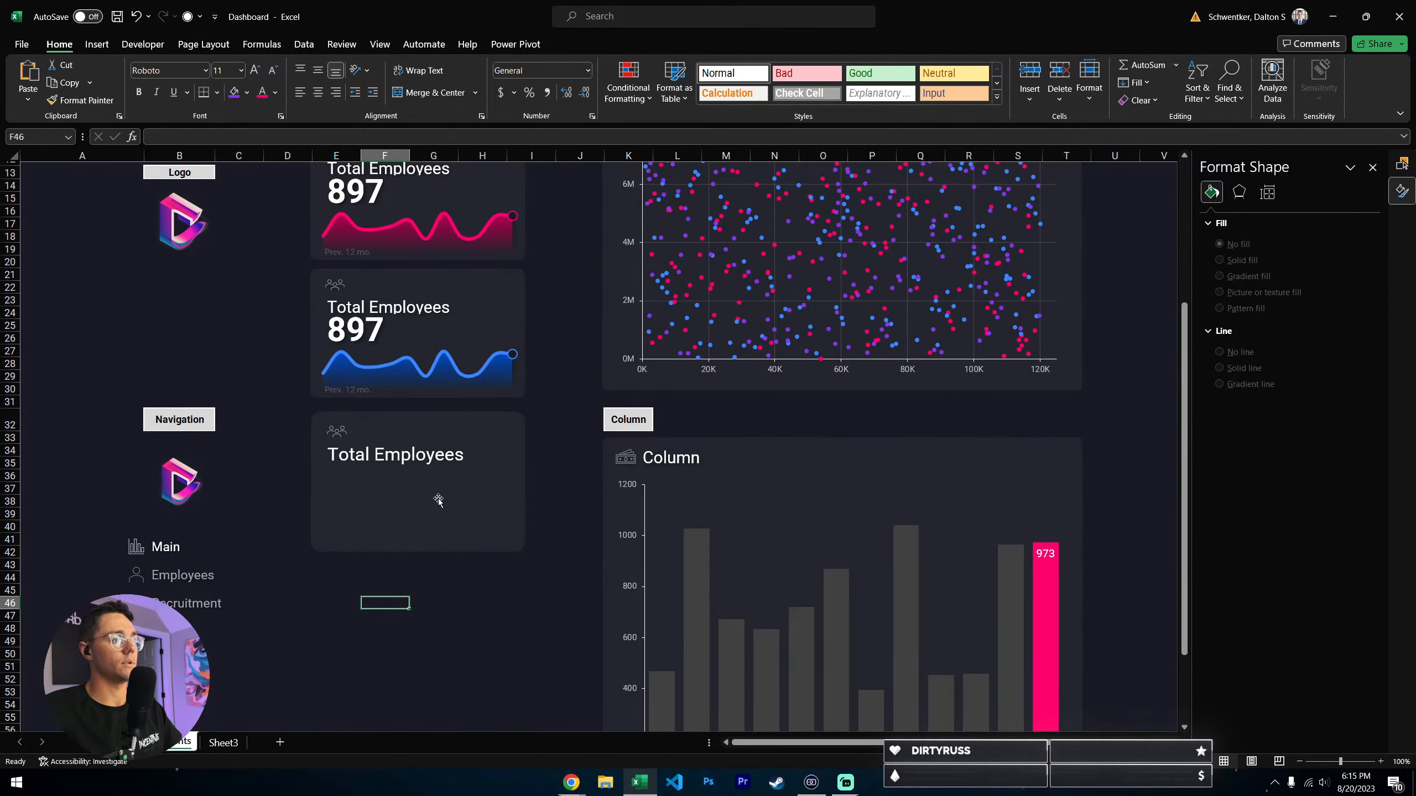
{"action": "scroll", "coordinate": [390, 586], "scroll_direction": "down", "scroll_amount": 2}
{"action": "scroll", "coordinate": [442, 549], "scroll_direction": "up", "scroll_amount": 5}
{"action": "scroll", "coordinate": [442, 550], "scroll_direction": "down", "scroll_amount": 2}
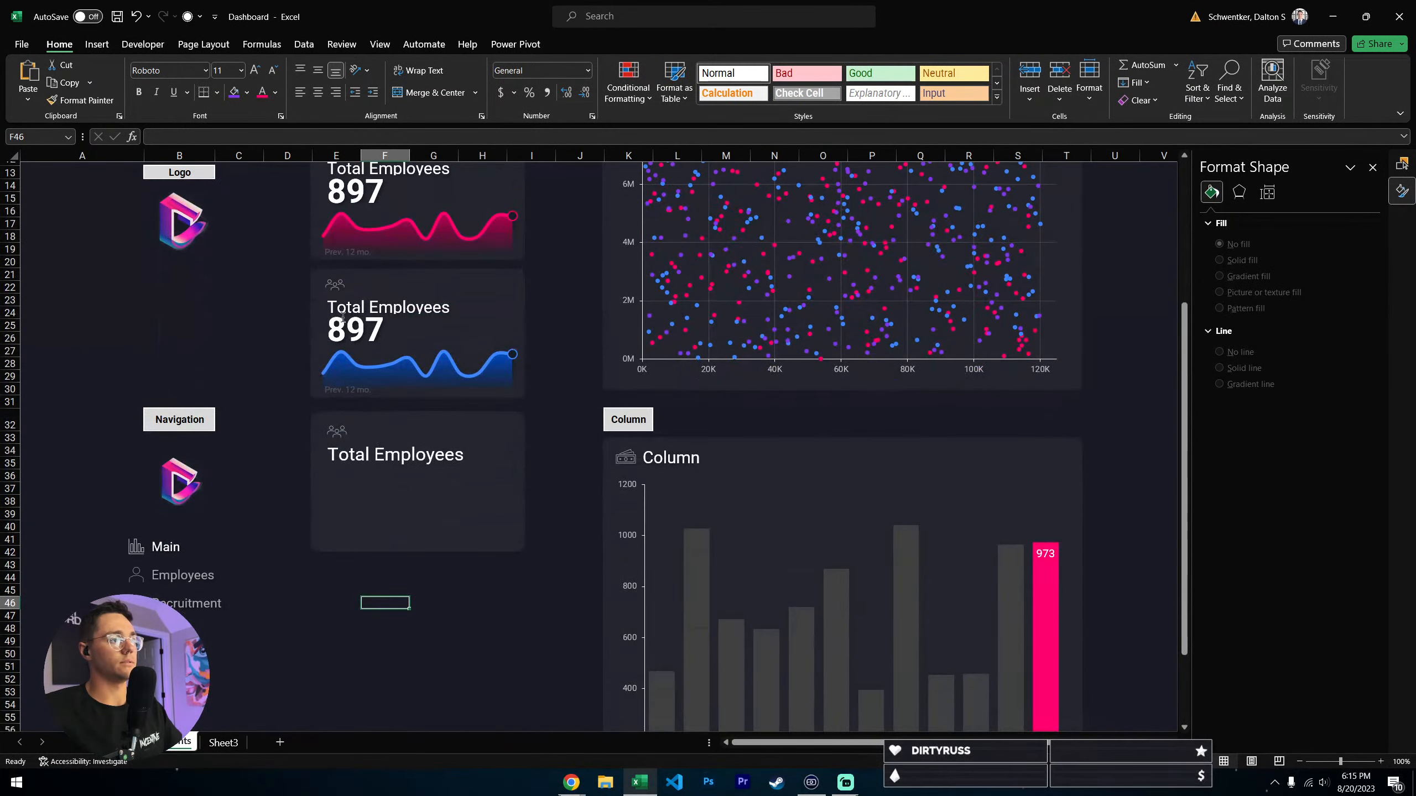
- Duplicate the new card's Total Employees text box and place the copy directly beneath the original
{"action": "left_click", "coordinate": [384, 453]}
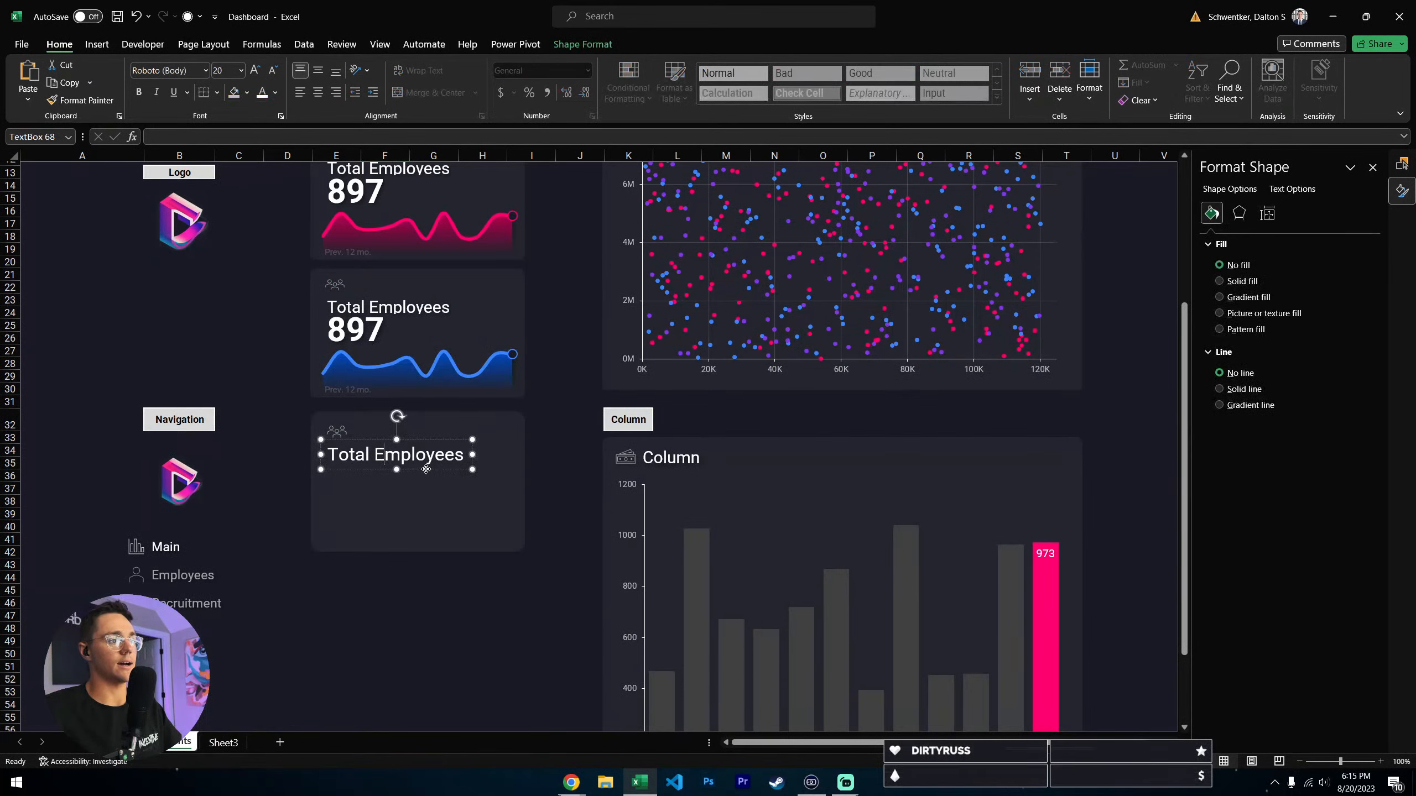
{"action": "key", "text": "ctrl+c"}
{"action": "key", "text": "ctrl+v"}
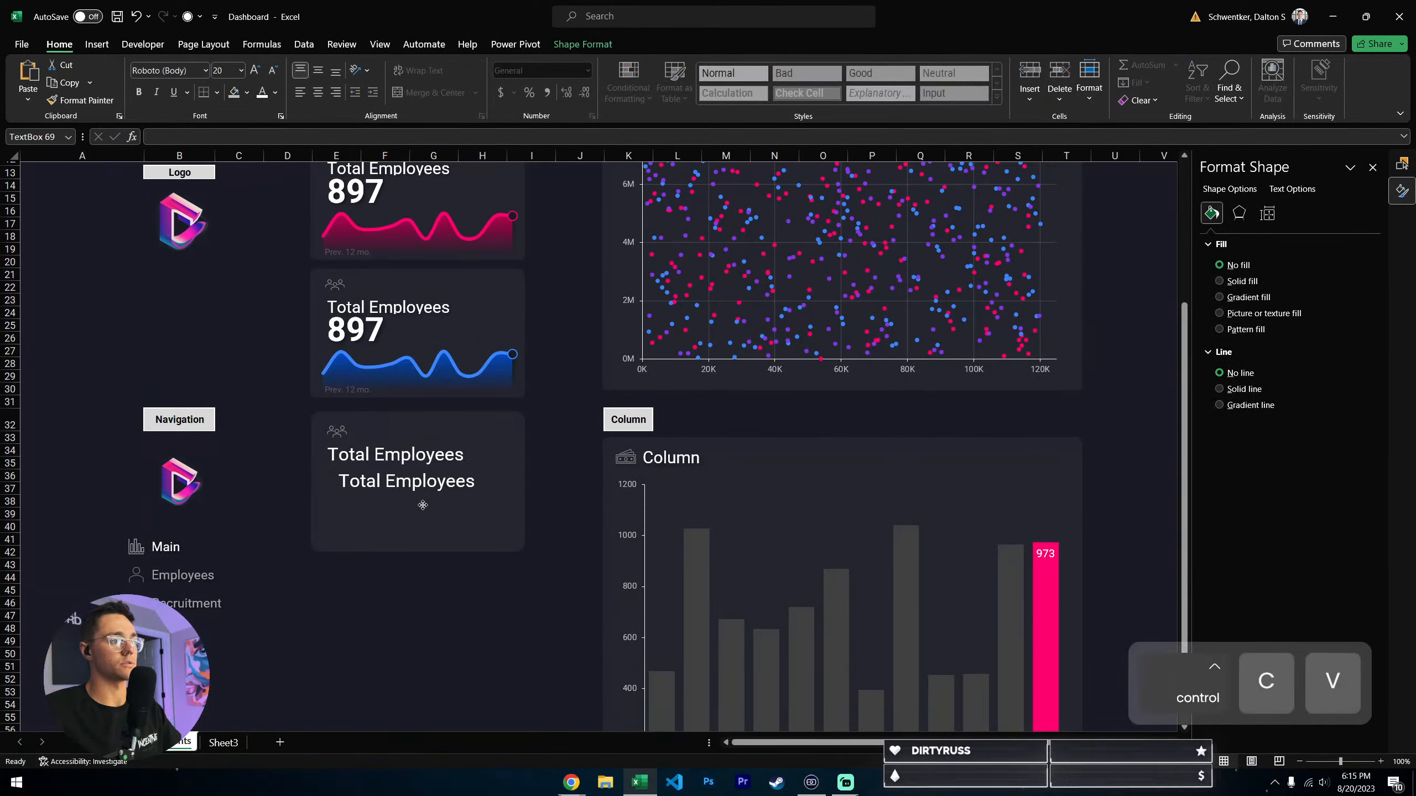
{"action": "left_click_drag", "start_coordinate": [423, 505], "coordinate": [414, 493]}
- Replace the copied text box's text with 897 in bold at font size 20
{"action": "triple_click", "coordinate": [417, 484]}
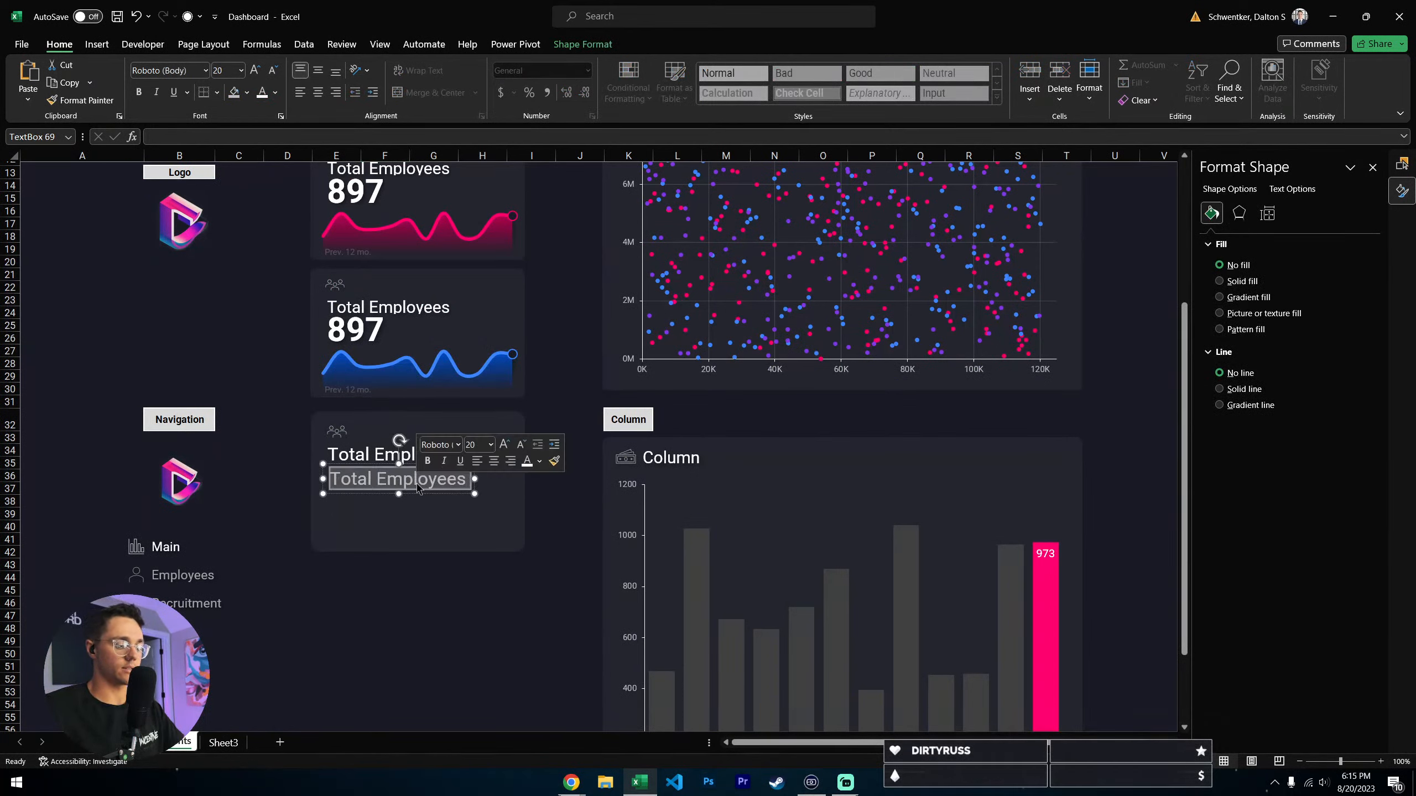
{"action": "key", "text": "BackSpace"}
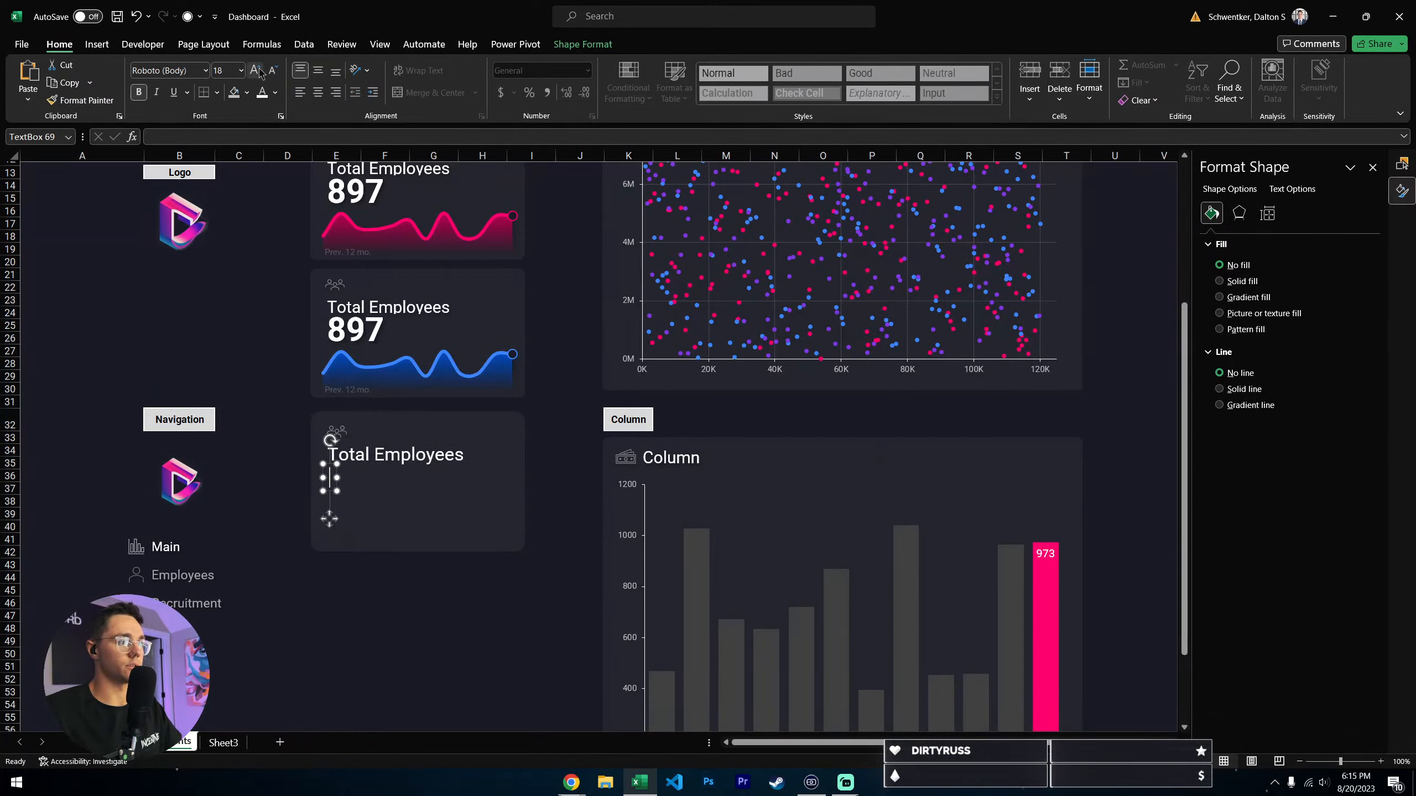
{"action": "left_click", "coordinate": [259, 72]}
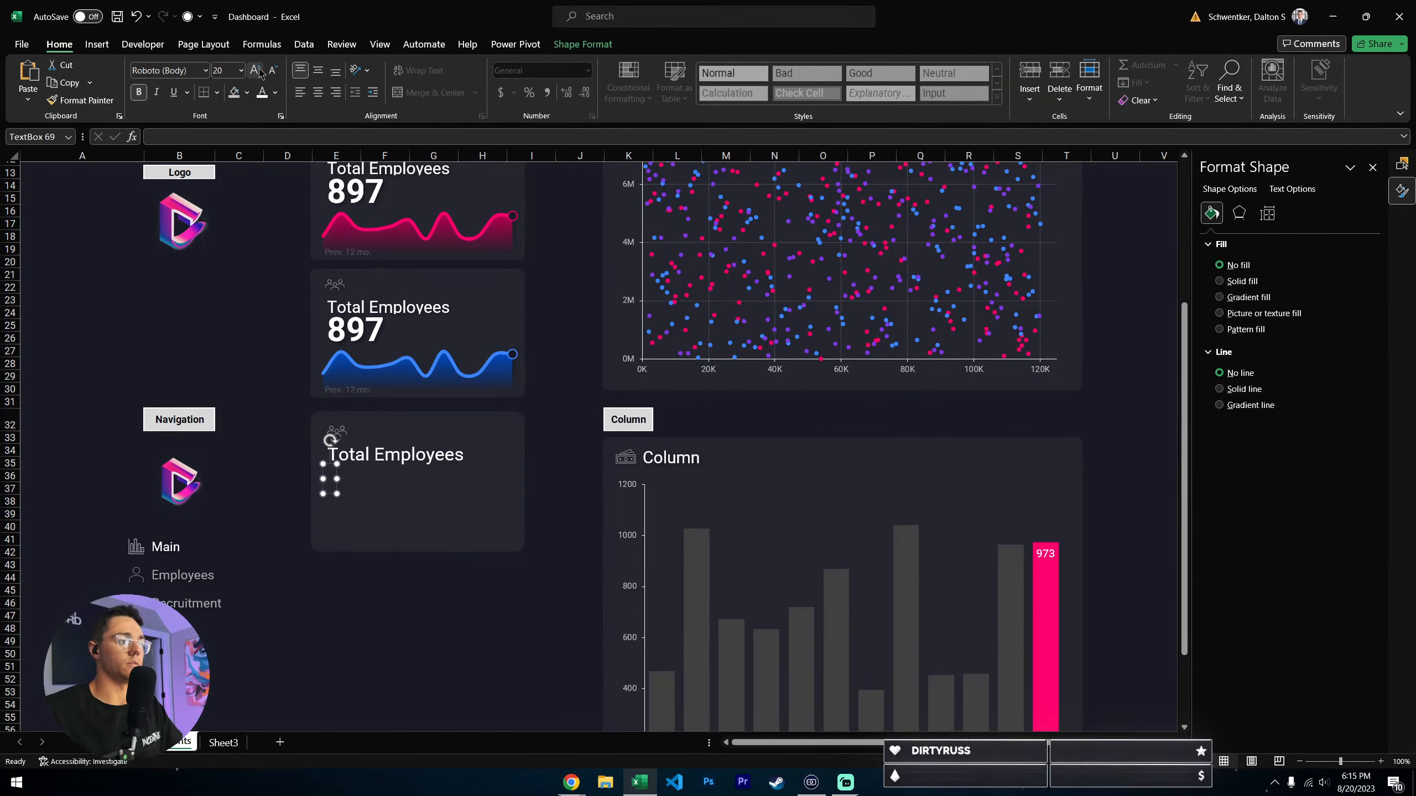
{"action": "type", "text": "897"}
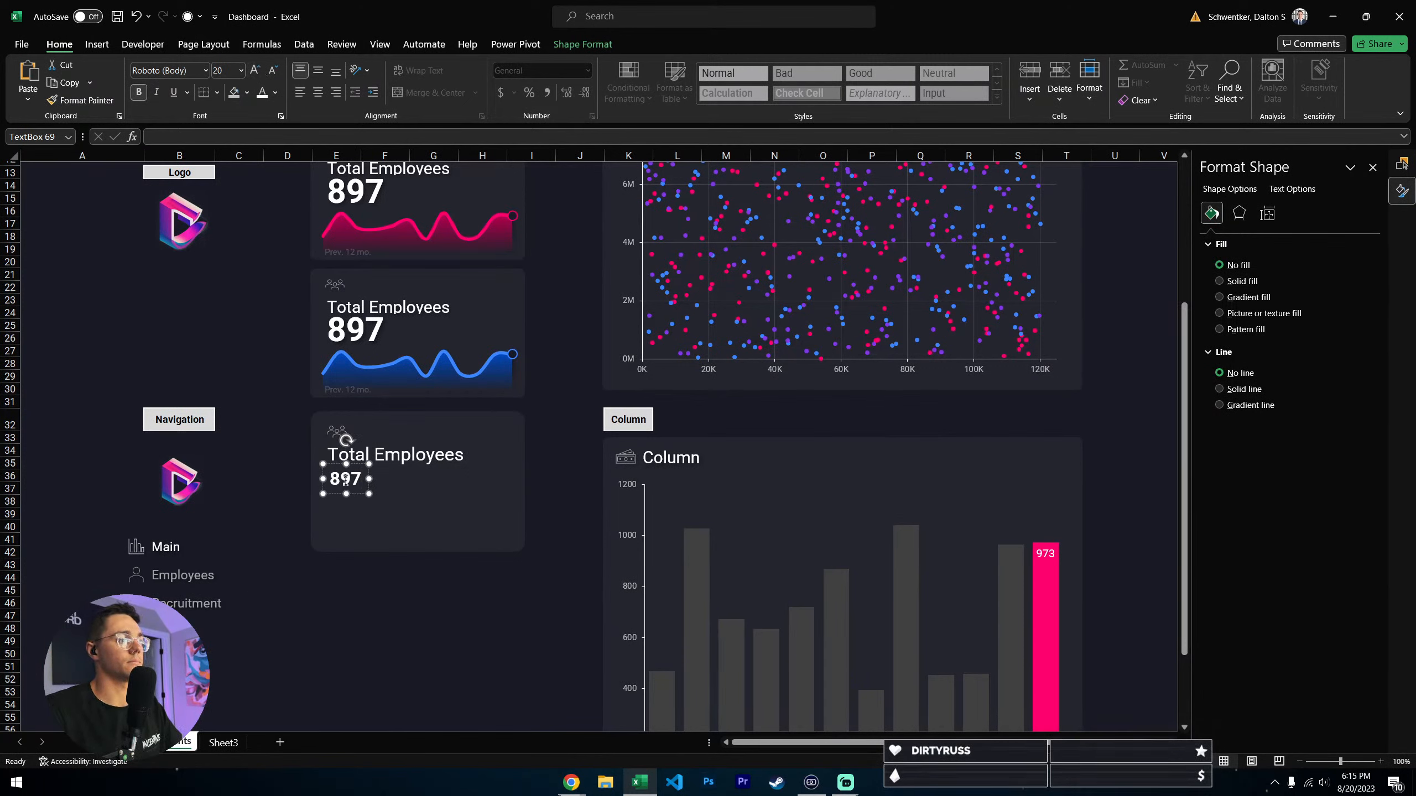
- Enlarge the 897 text in the new card to font size 36
{"action": "left_click", "coordinate": [255, 70]}
{"action": "left_click", "coordinate": [255, 71]}
{"action": "left_click", "coordinate": [255, 71]}
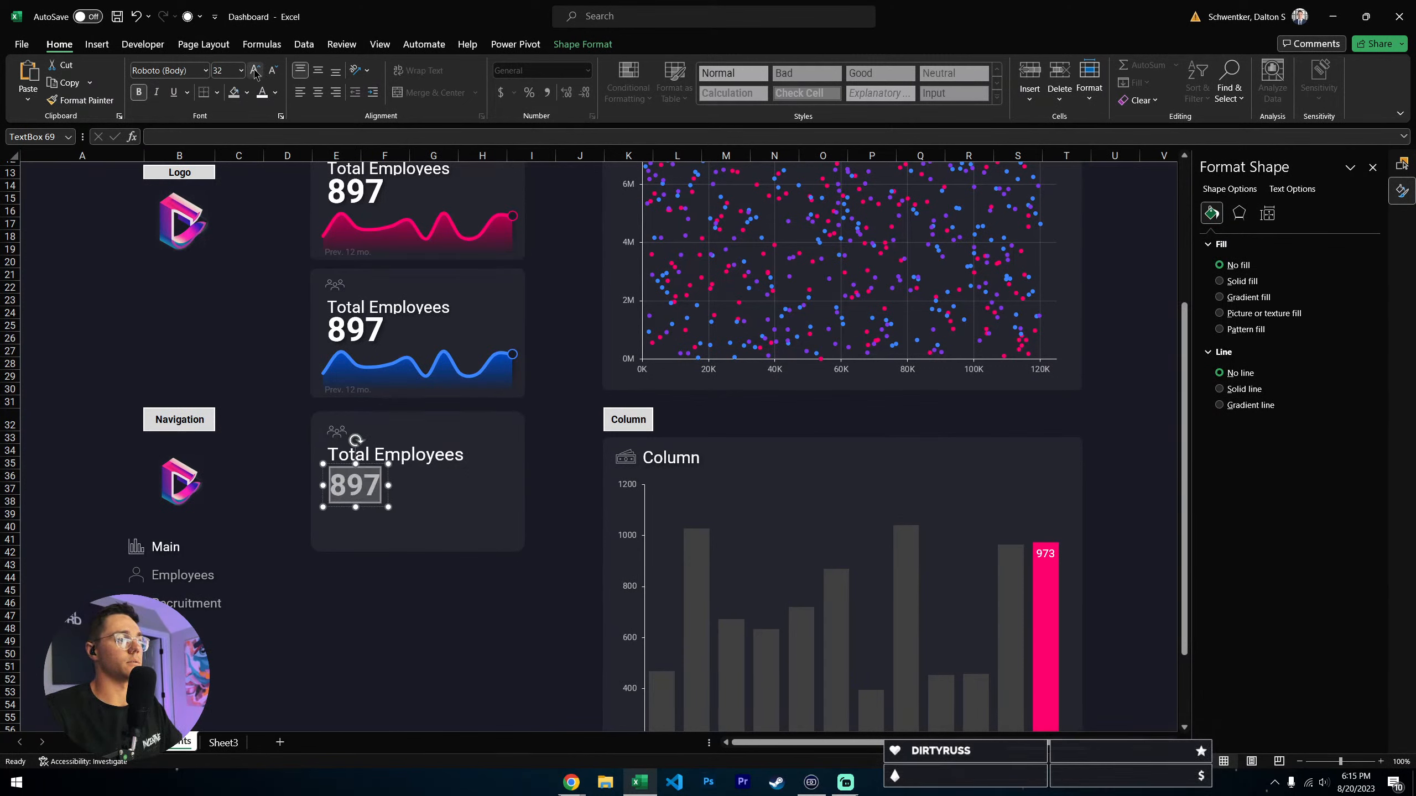
{"action": "left_click", "coordinate": [255, 71]}
{"action": "left_click", "coordinate": [255, 70]}
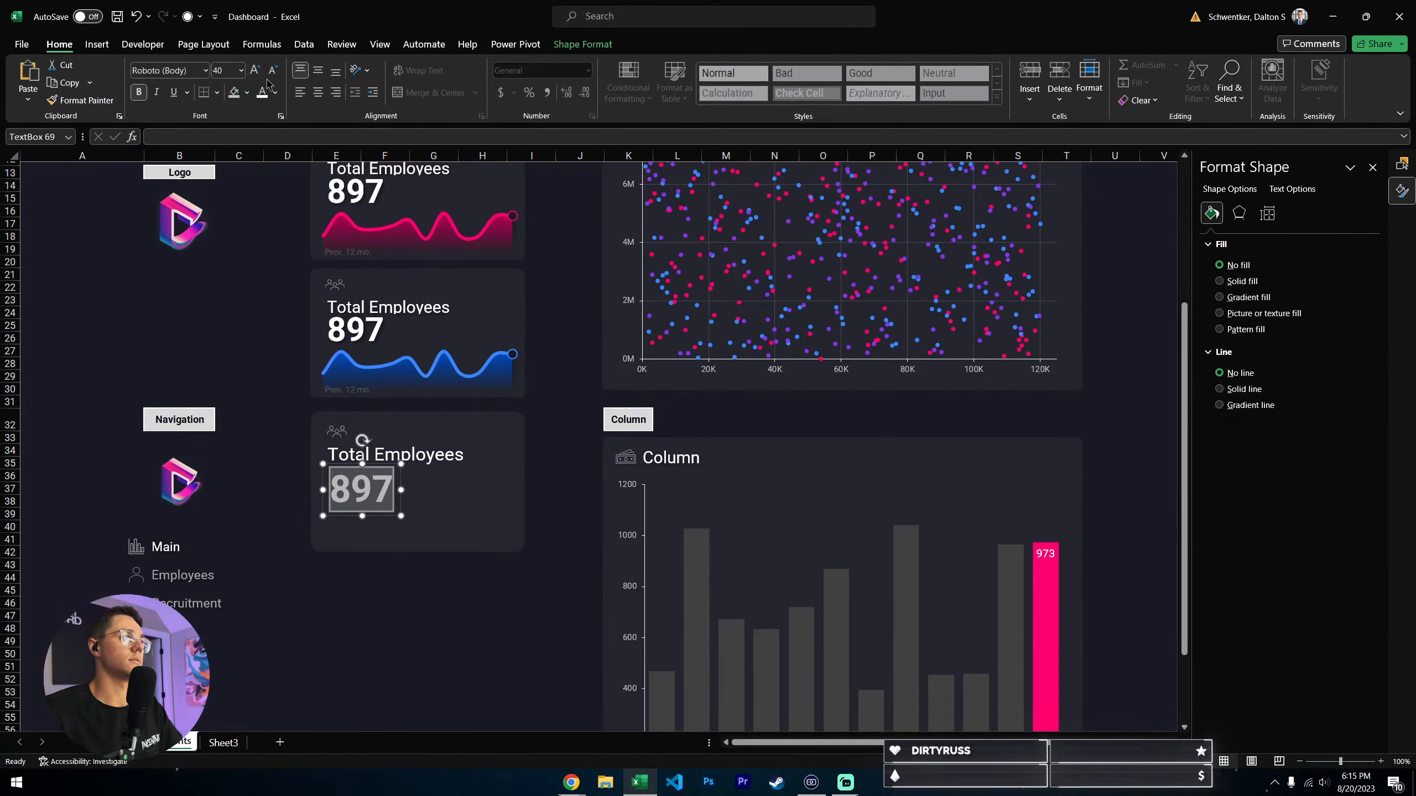
{"action": "left_click", "coordinate": [273, 70]}
{"action": "left_click", "coordinate": [403, 632]}
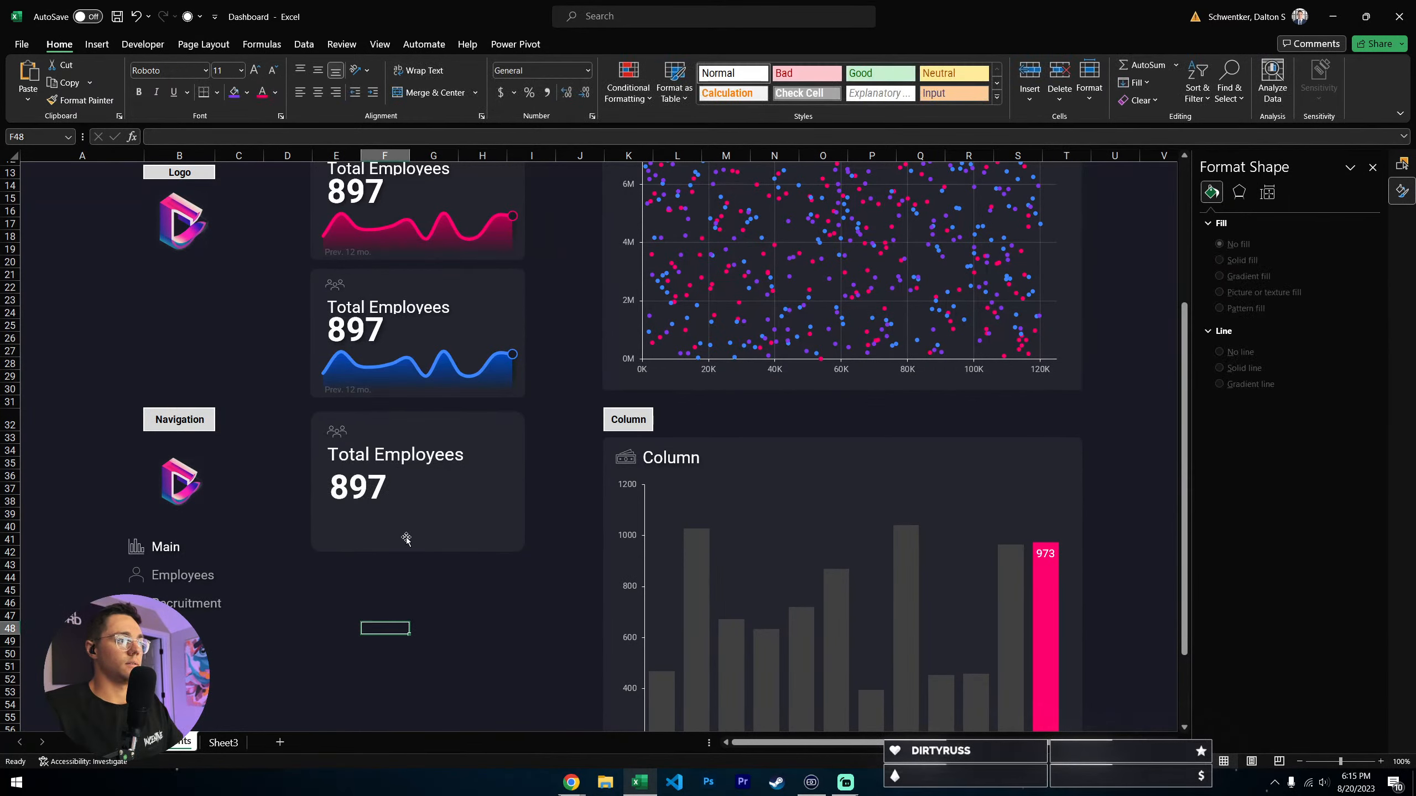
- Undo the accidental shift of the card background and move the 897 text box slightly up towards the Total Employees label
{"action": "left_click", "coordinate": [369, 494]}
{"action": "key", "text": "ctrl+z"}
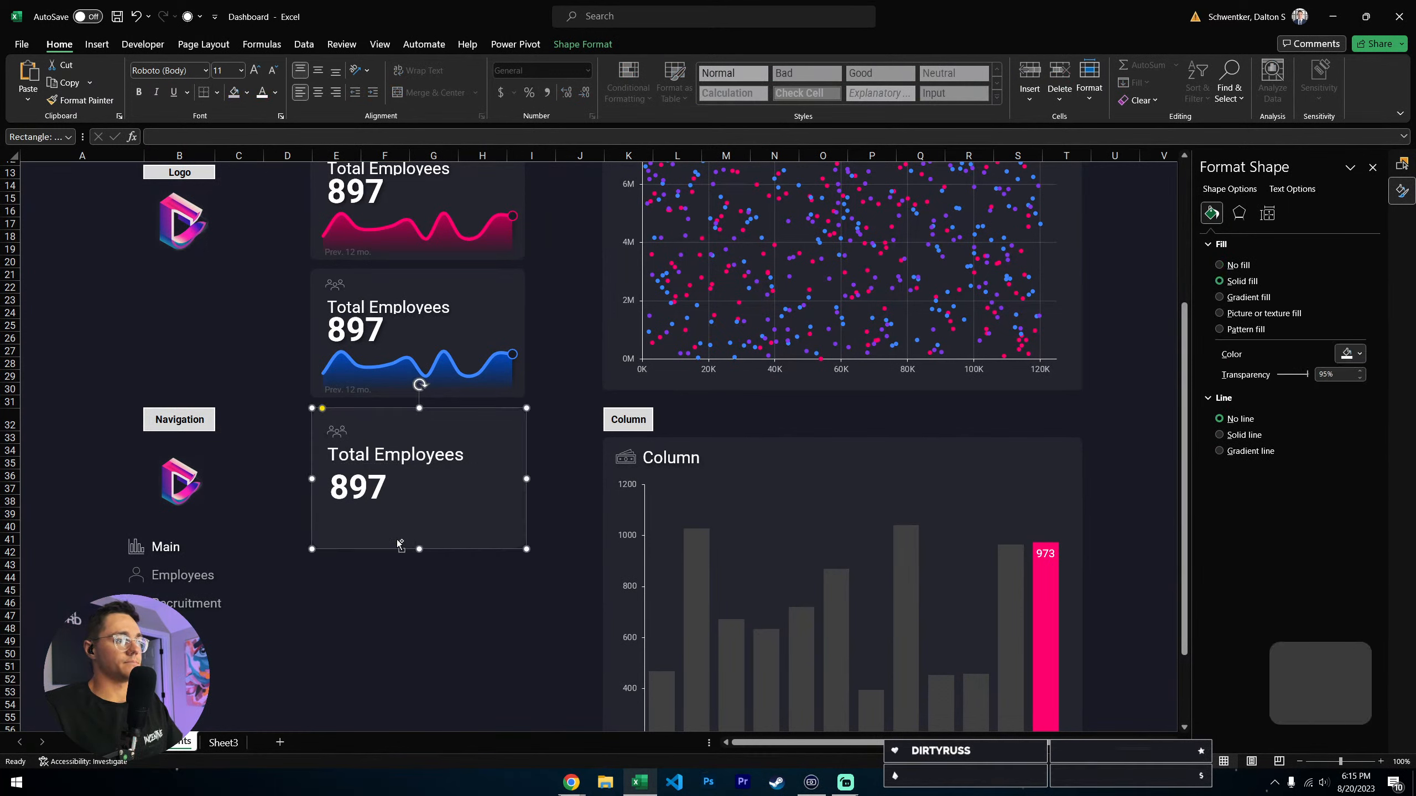
{"action": "key", "text": "ctrl+z"}
{"action": "key", "text": "ctrl+z"}
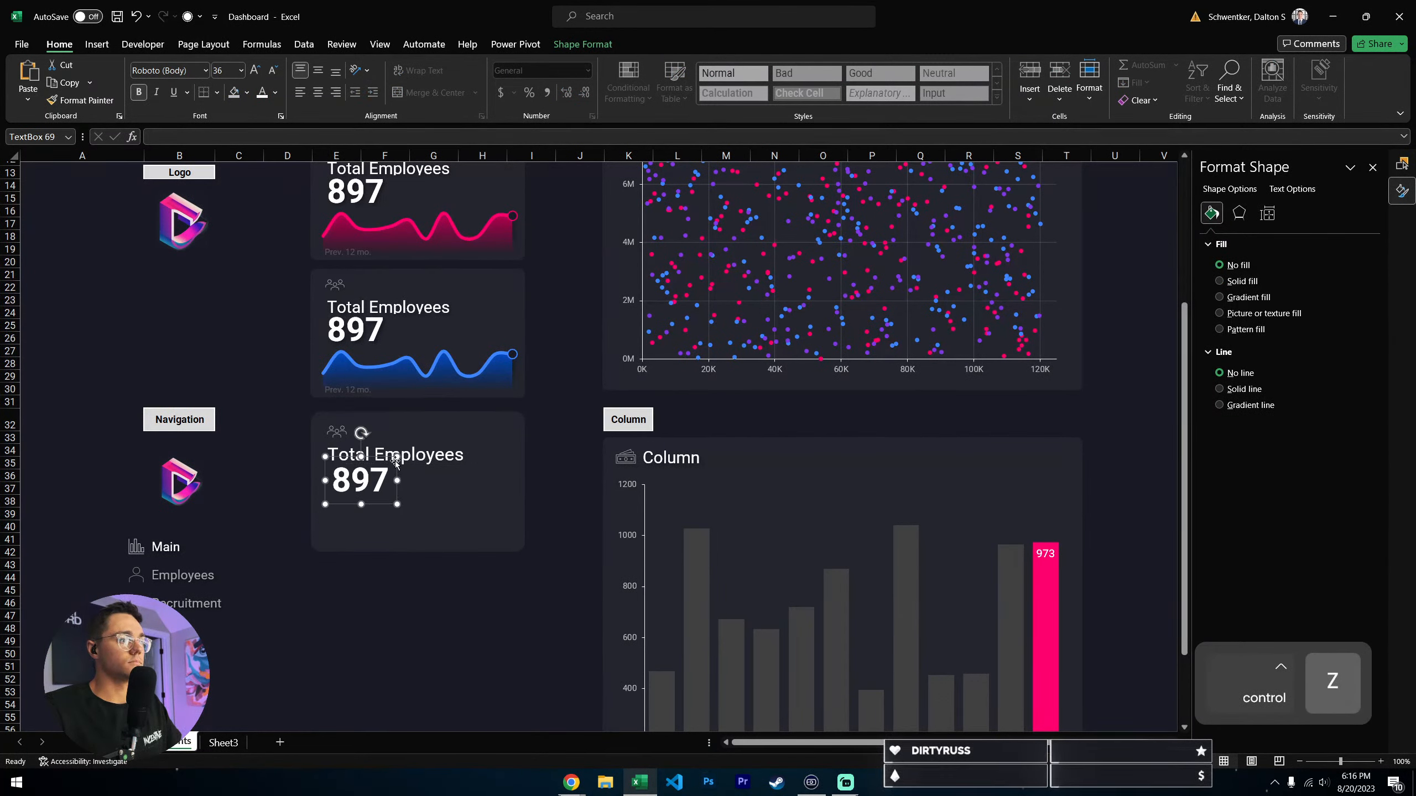
- Align the left edges of the 897 and Total Employees text boxes in the new card
{"action": "left_click", "coordinate": [362, 490], "text": "shift"}
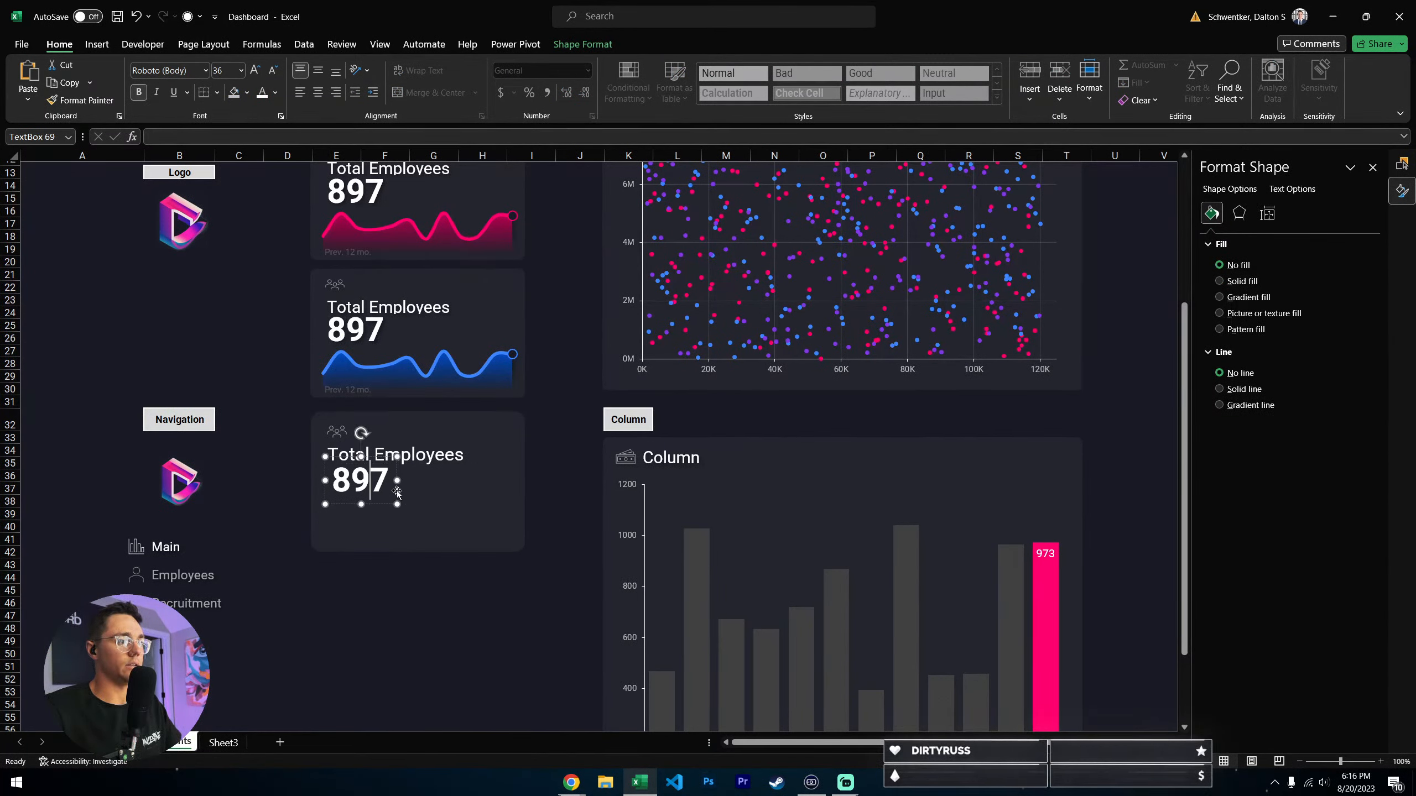
{"action": "left_click", "coordinate": [583, 44]}
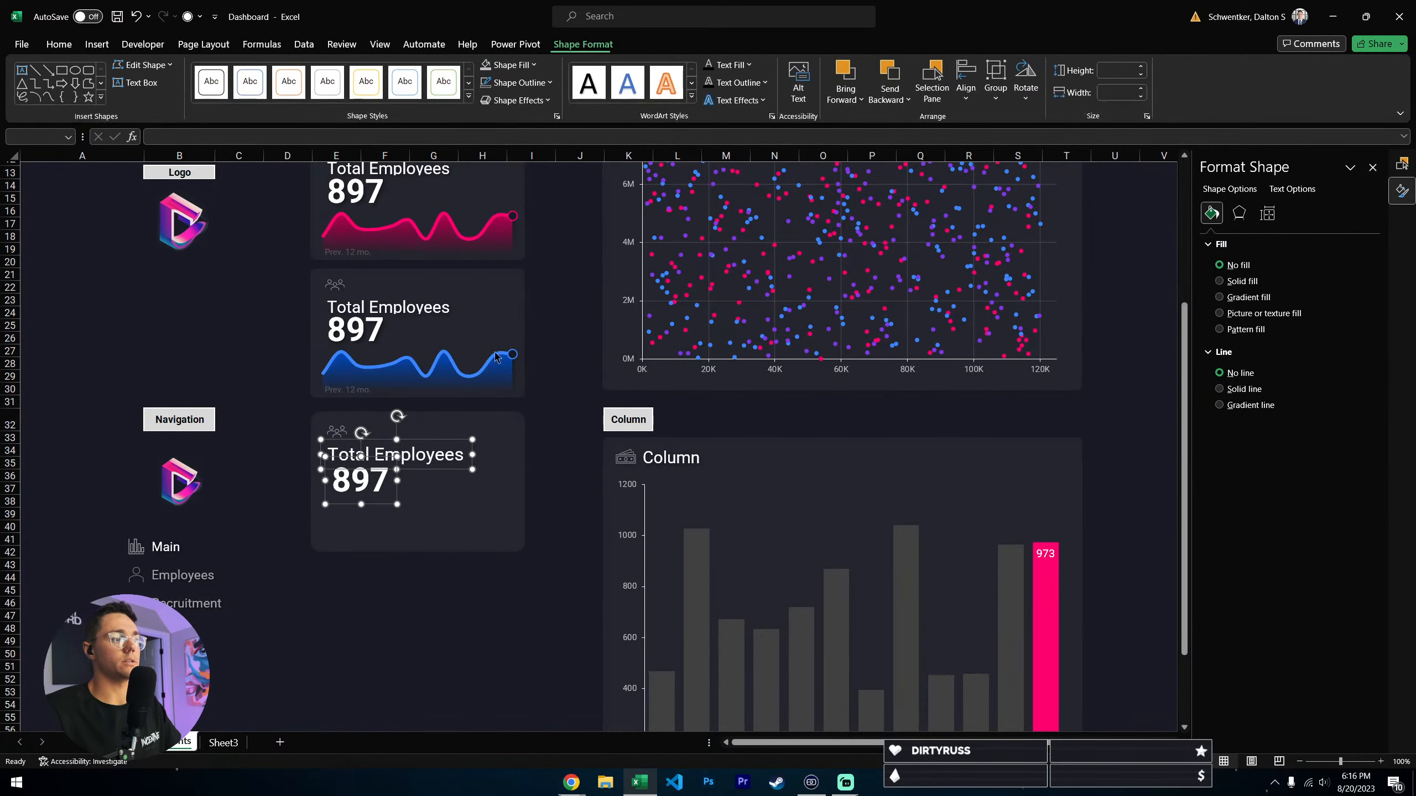
{"action": "left_click", "coordinate": [966, 91]}
{"action": "left_click", "coordinate": [998, 118]}
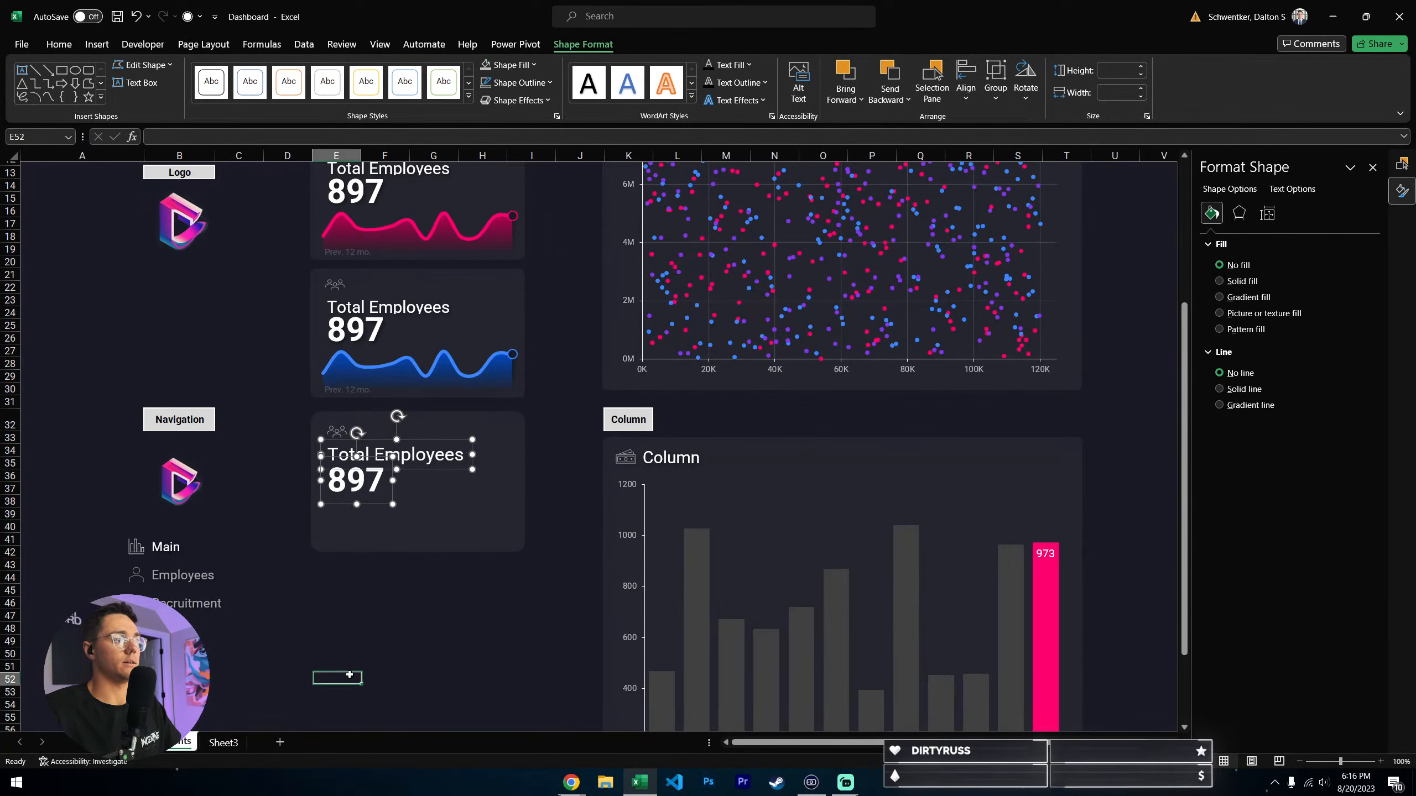
- Nudge the 897 text box slightly down to leave a little more space under the Total Employees label
{"action": "left_click", "coordinate": [393, 425]}
{"action": "left_click", "coordinate": [366, 505]}
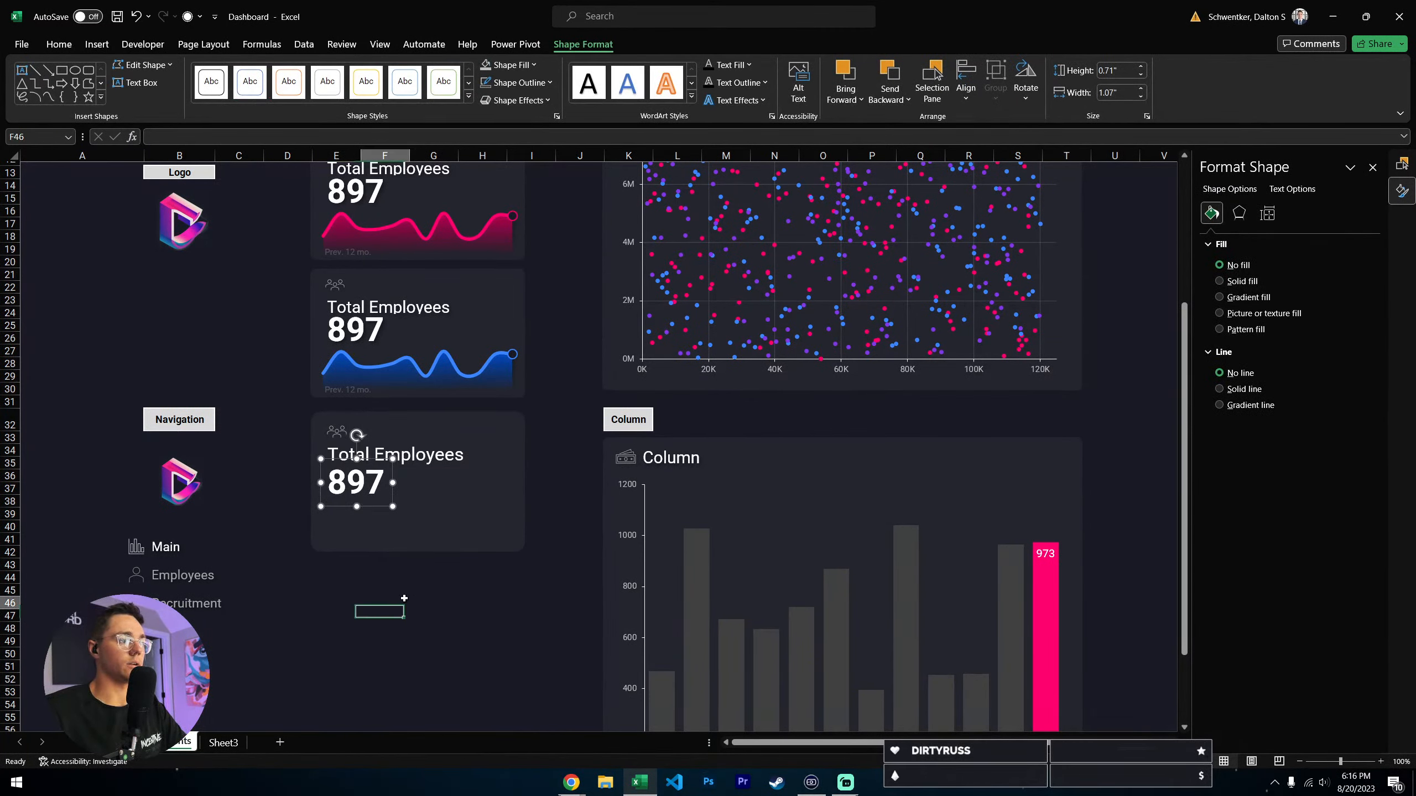
{"action": "left_click", "coordinate": [386, 581]}
{"action": "left_click", "coordinate": [398, 455]}
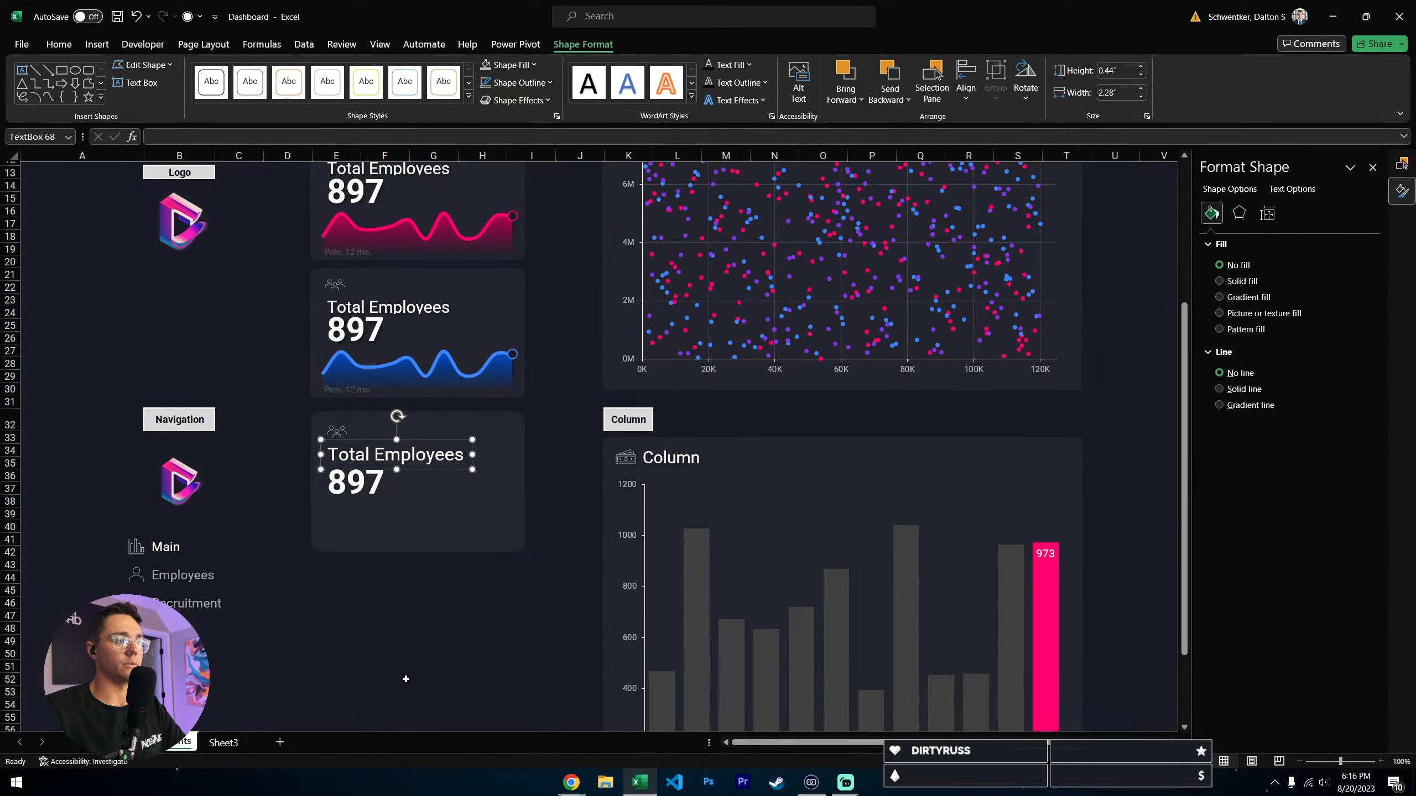
{"action": "left_click", "coordinate": [354, 615]}
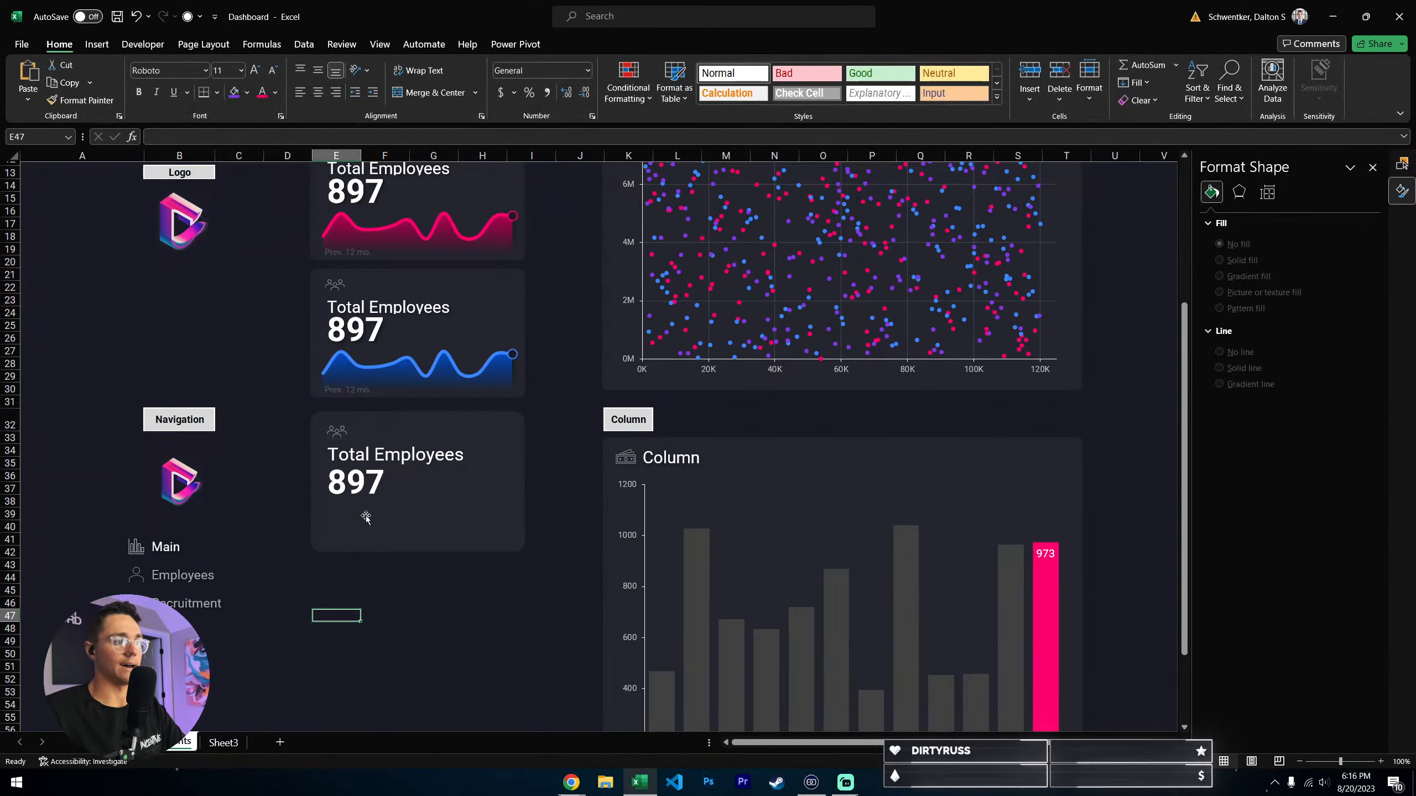
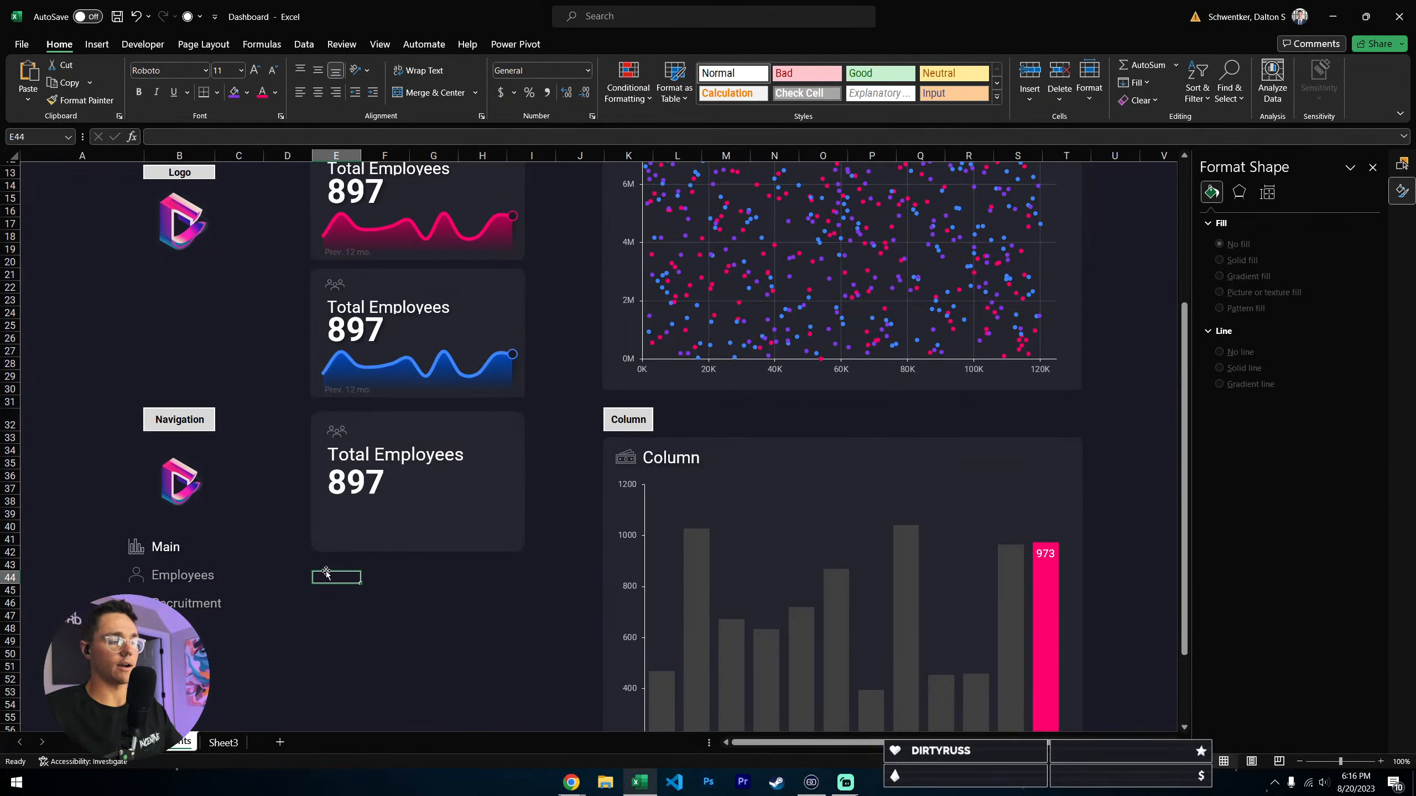
- Review the monthly values on Sheet3 that can serve as chart data, then return to the dashboard sheet
{"action": "left_click", "coordinate": [224, 743]}
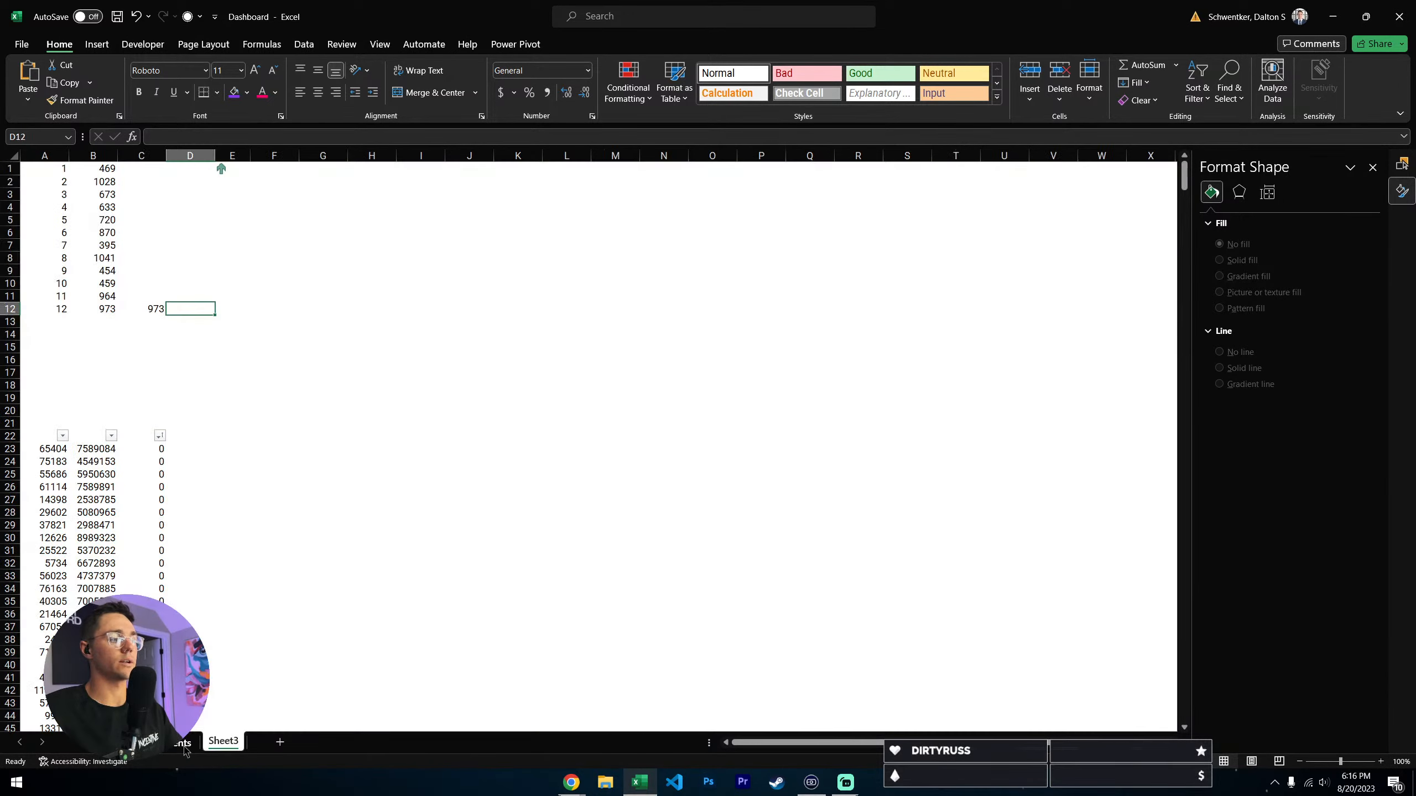
{"action": "left_click", "coordinate": [94, 195]}
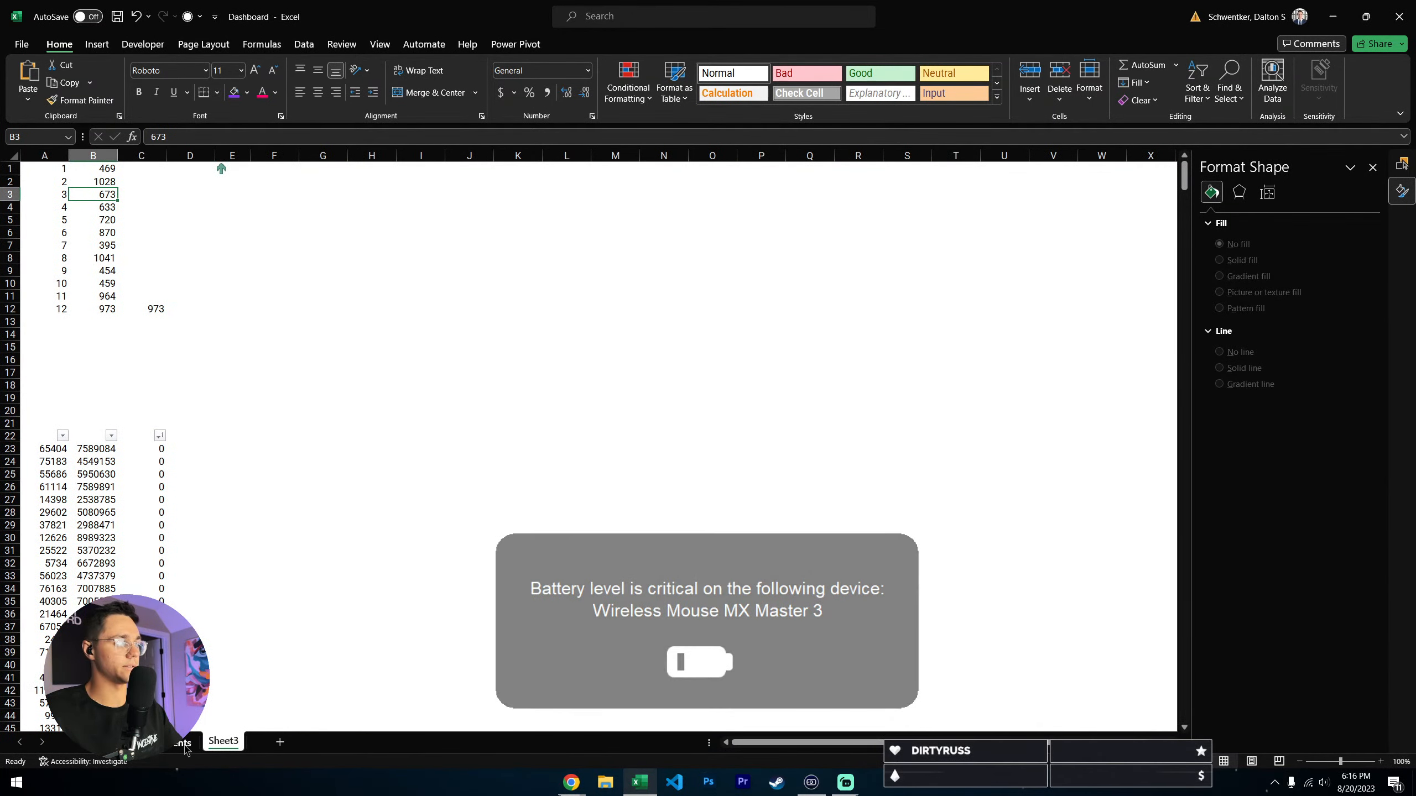
{"action": "key", "text": "ctrl+Page_Up"}
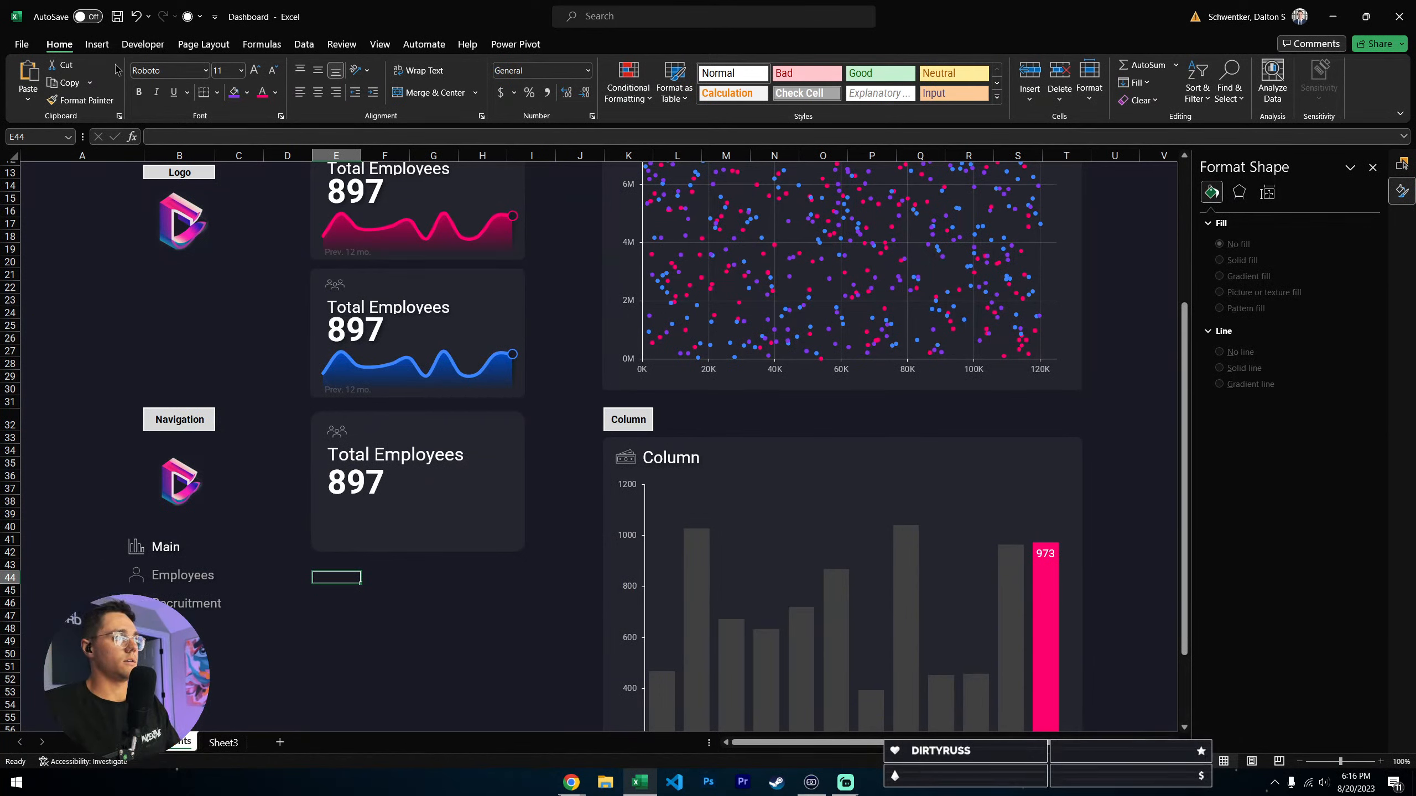
- Insert a blank 2-D line chart and move it over the lower part of the new Total Employees card
{"action": "left_click", "coordinate": [97, 44]}
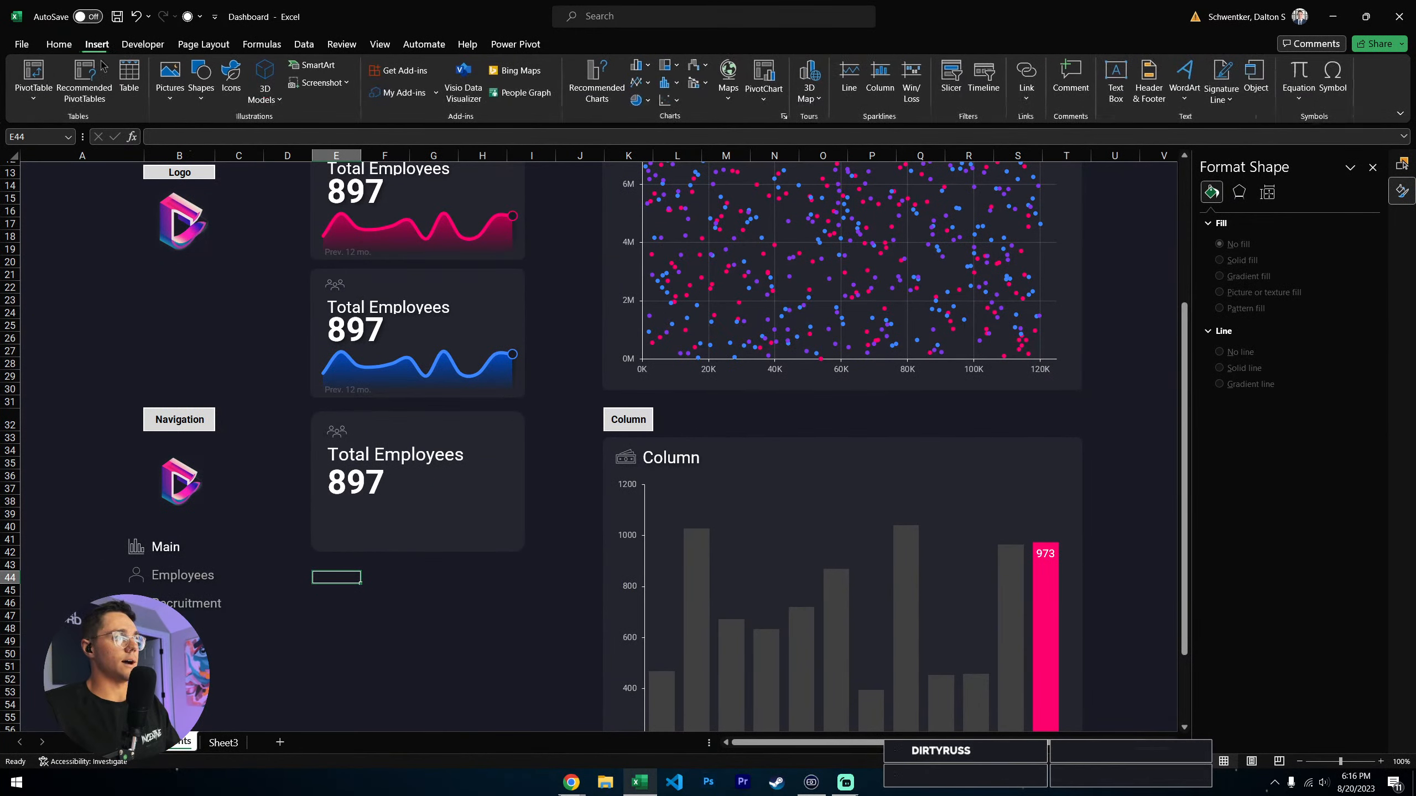
{"action": "left_click", "coordinate": [648, 84]}
{"action": "left_click", "coordinate": [641, 133]}
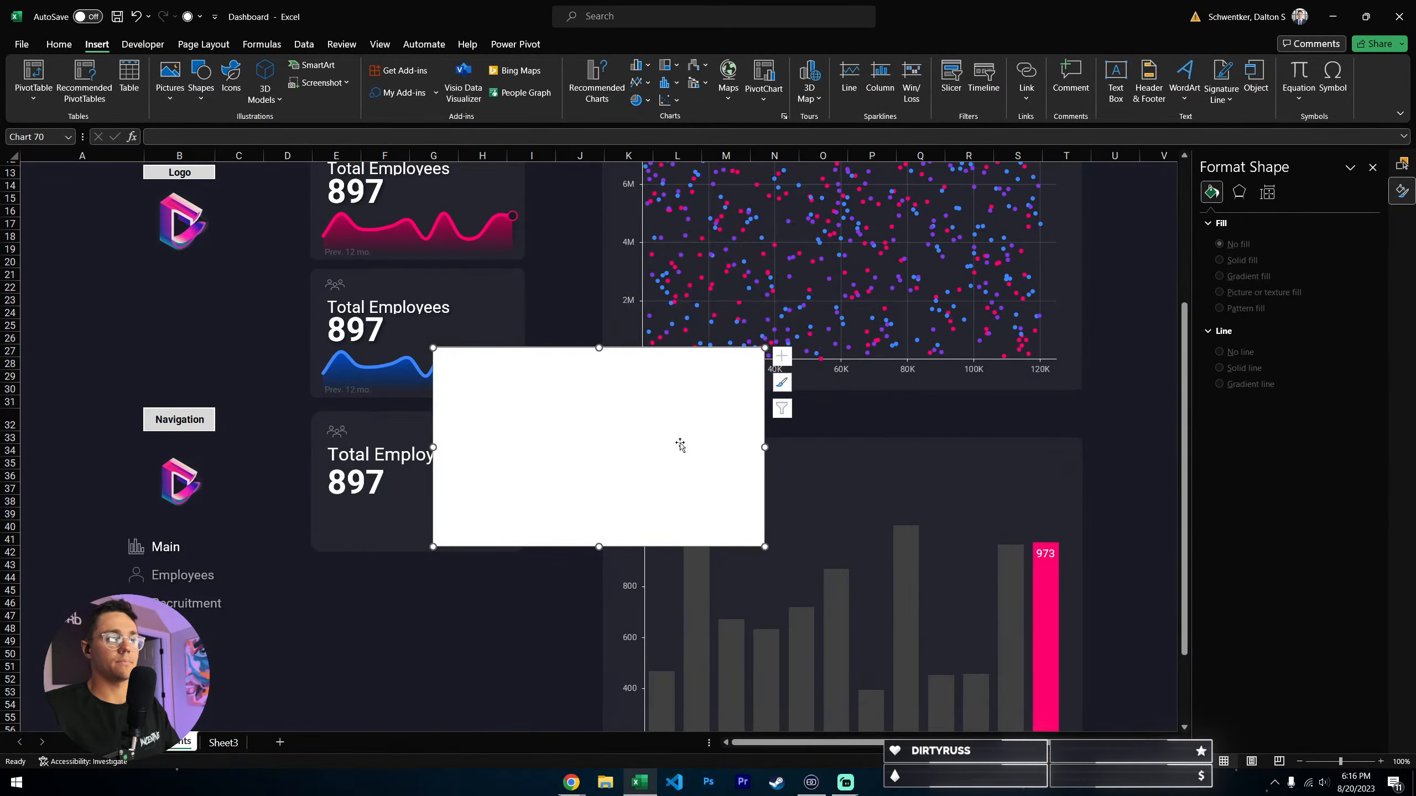
{"action": "left_click_drag", "start_coordinate": [656, 373], "coordinate": [538, 494]}
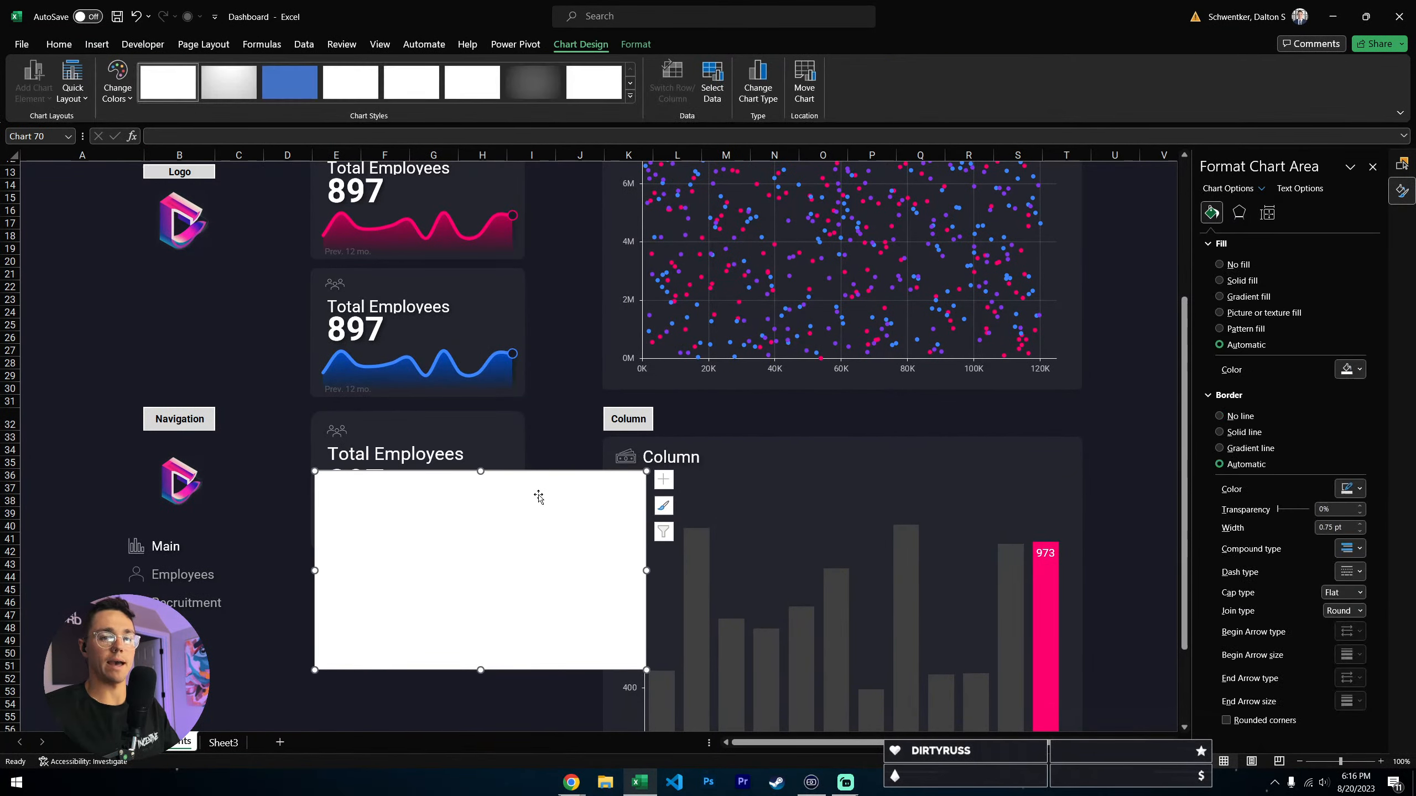
{"action": "scroll", "coordinate": [445, 494], "scroll_direction": "down", "scroll_amount": 3}
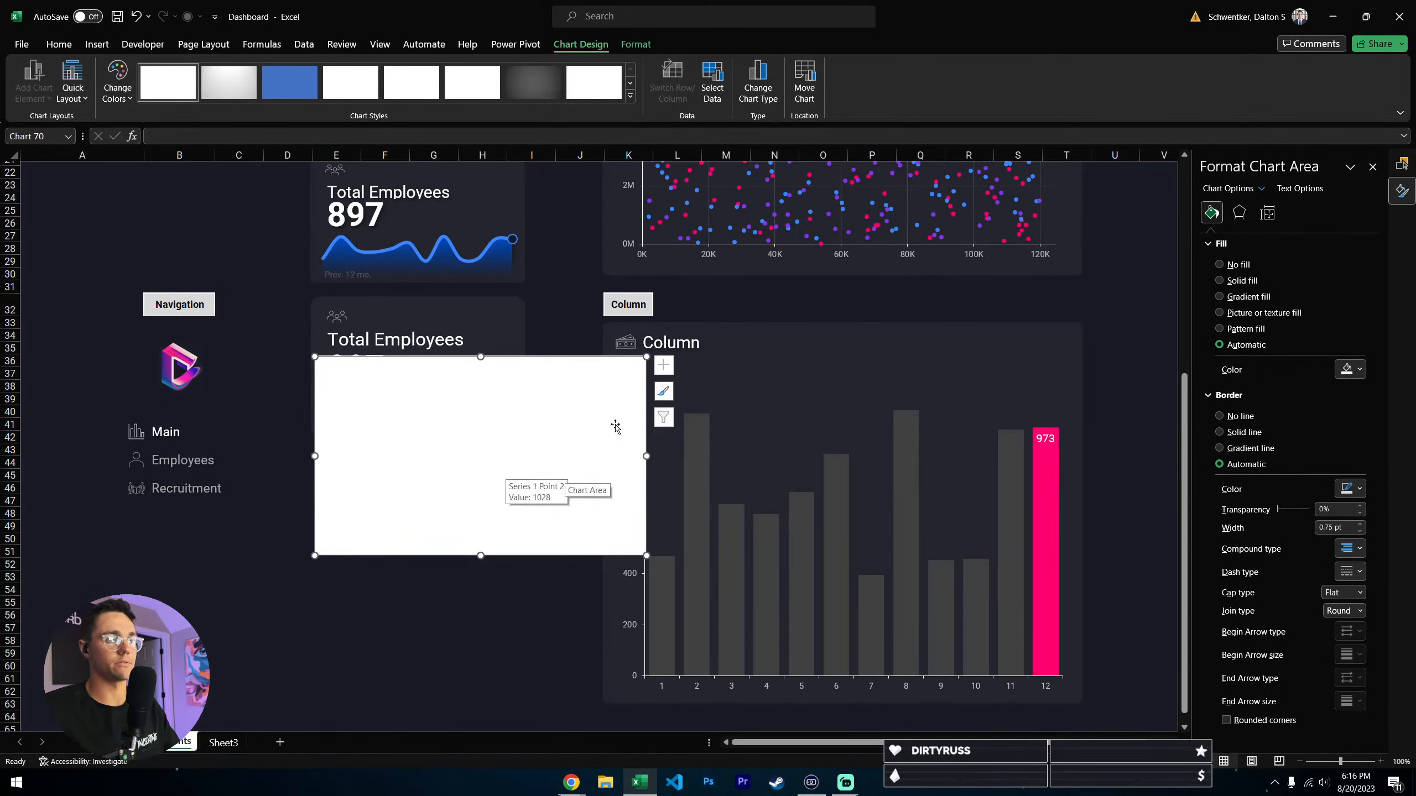
- Add a first data series to the blank chart with Sheet3 cells B1:B12 as its values
{"action": "right_click", "coordinate": [601, 442]}
{"action": "left_click", "coordinate": [484, 467]}
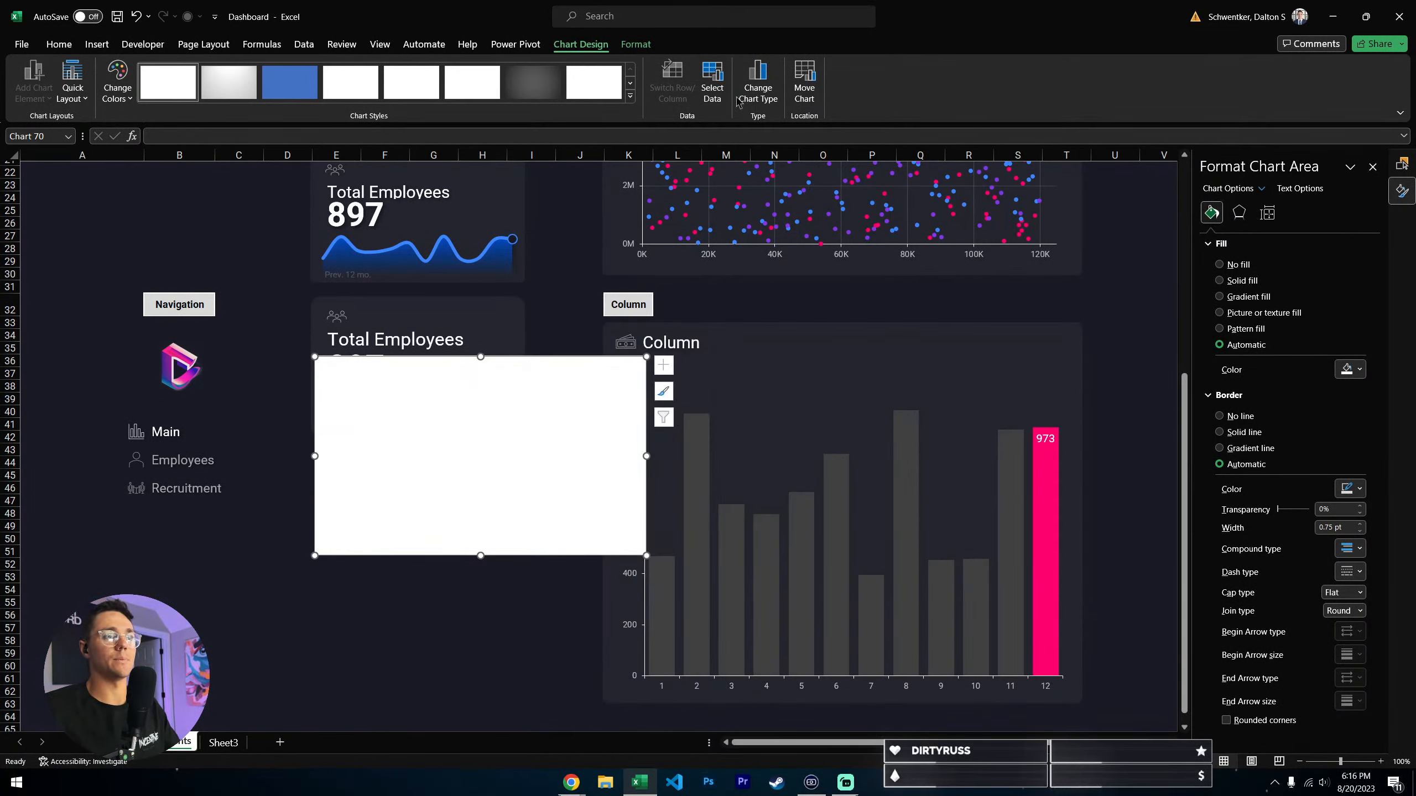
{"action": "left_click", "coordinate": [713, 82]}
{"action": "left_click", "coordinate": [399, 544]}
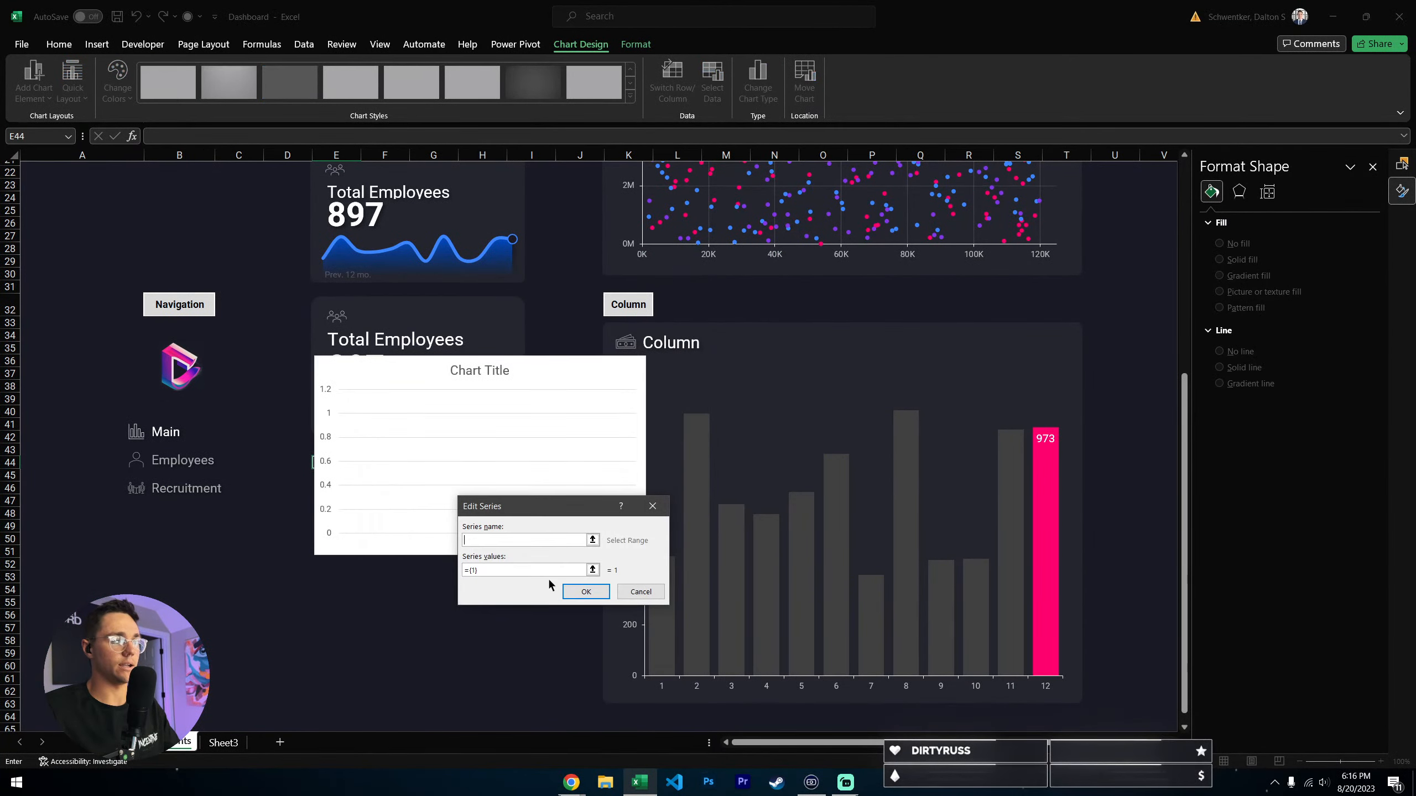
{"action": "left_click", "coordinate": [592, 570]}
{"action": "left_click", "coordinate": [225, 743]}
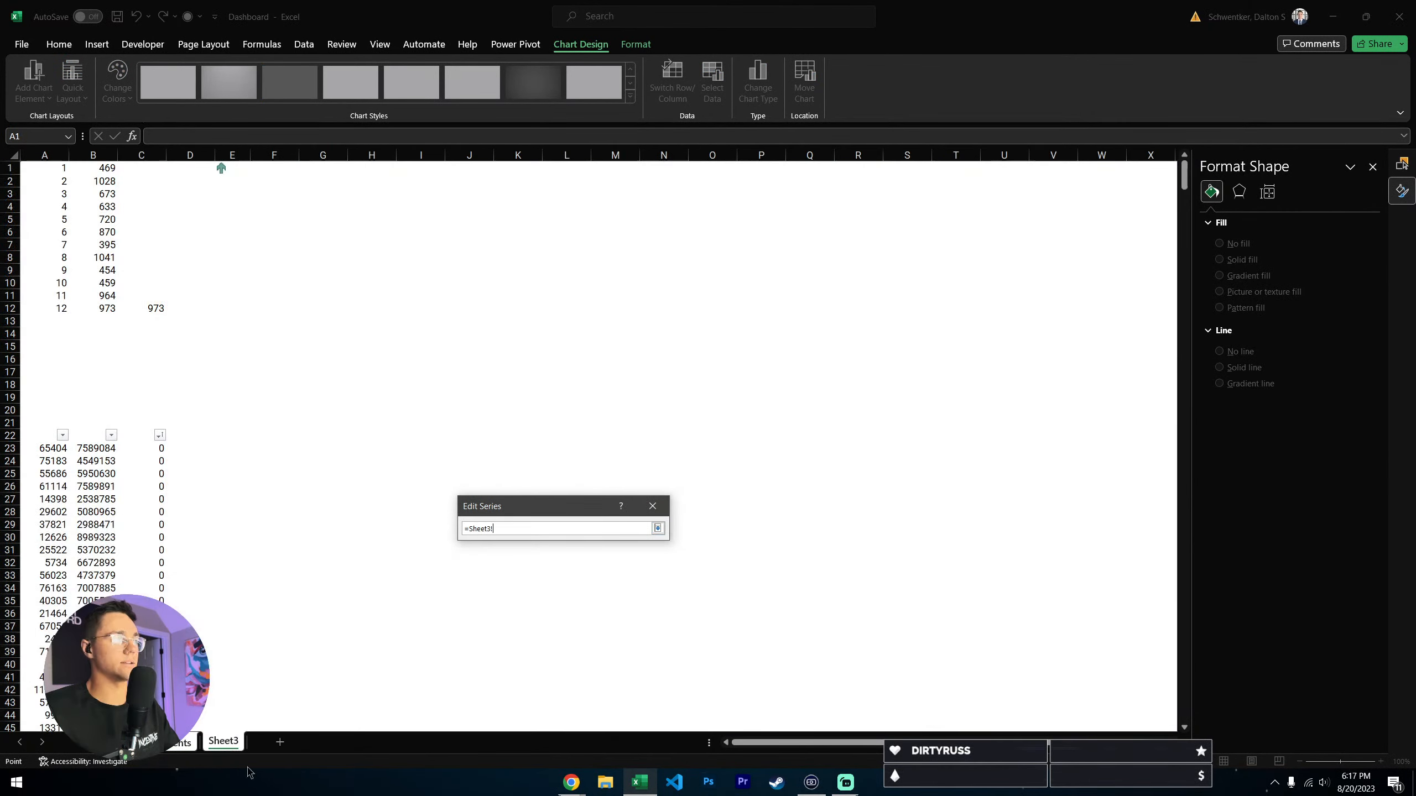
{"action": "left_click_drag", "start_coordinate": [105, 168], "coordinate": [104, 308]}
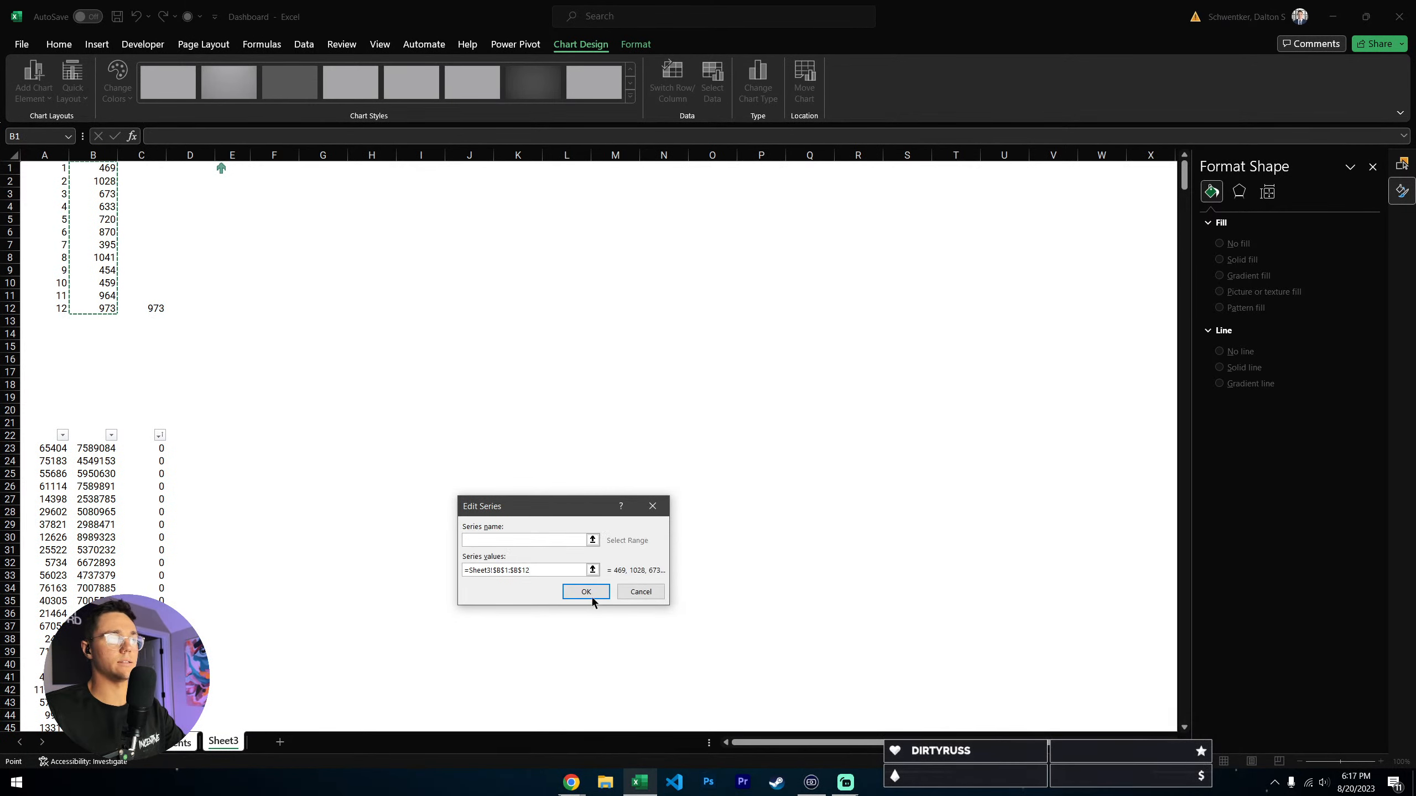
{"action": "left_click", "coordinate": [586, 592]}
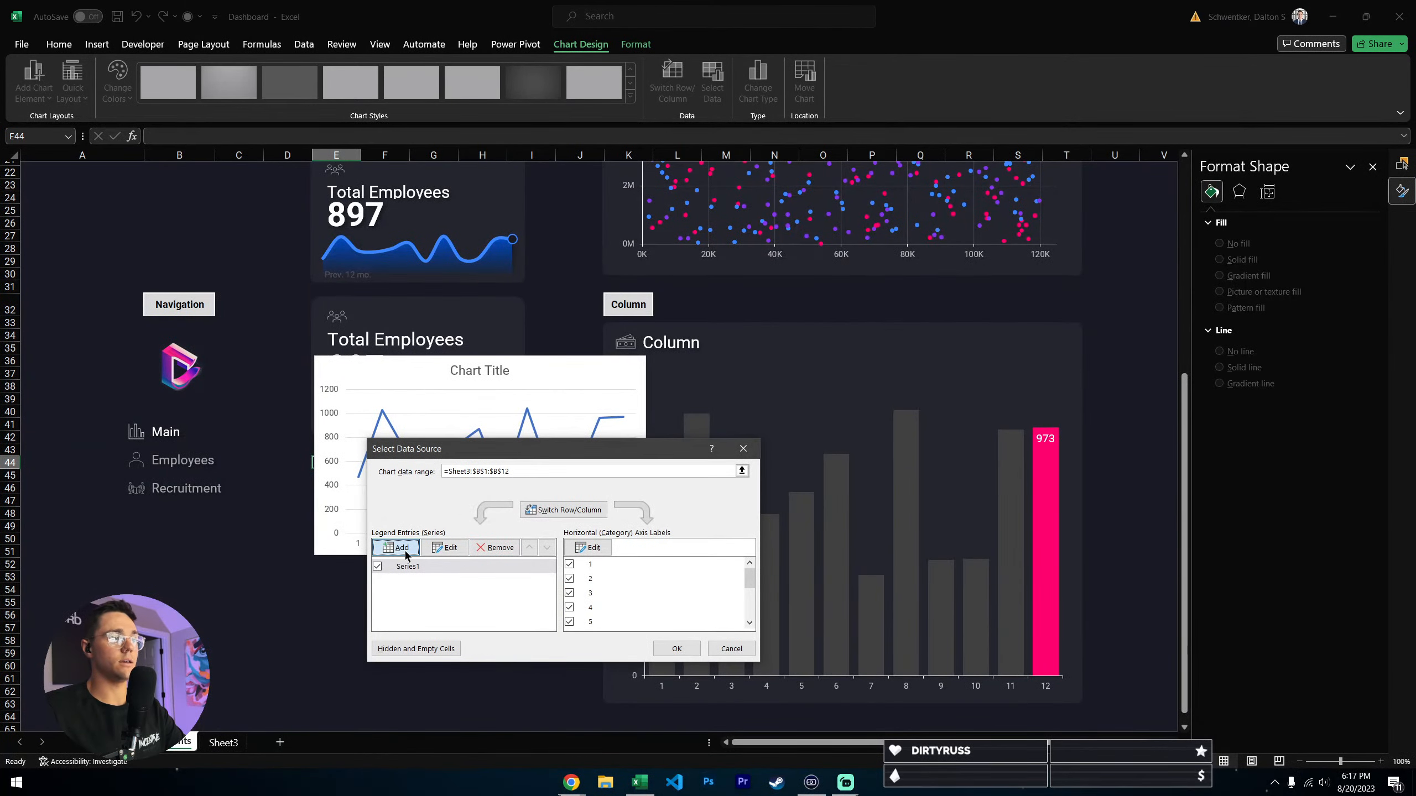
- Add a second data series to the chart using the same Sheet3 values, B1:B12
{"action": "left_click", "coordinate": [401, 548]}
{"action": "left_click", "coordinate": [594, 569]}
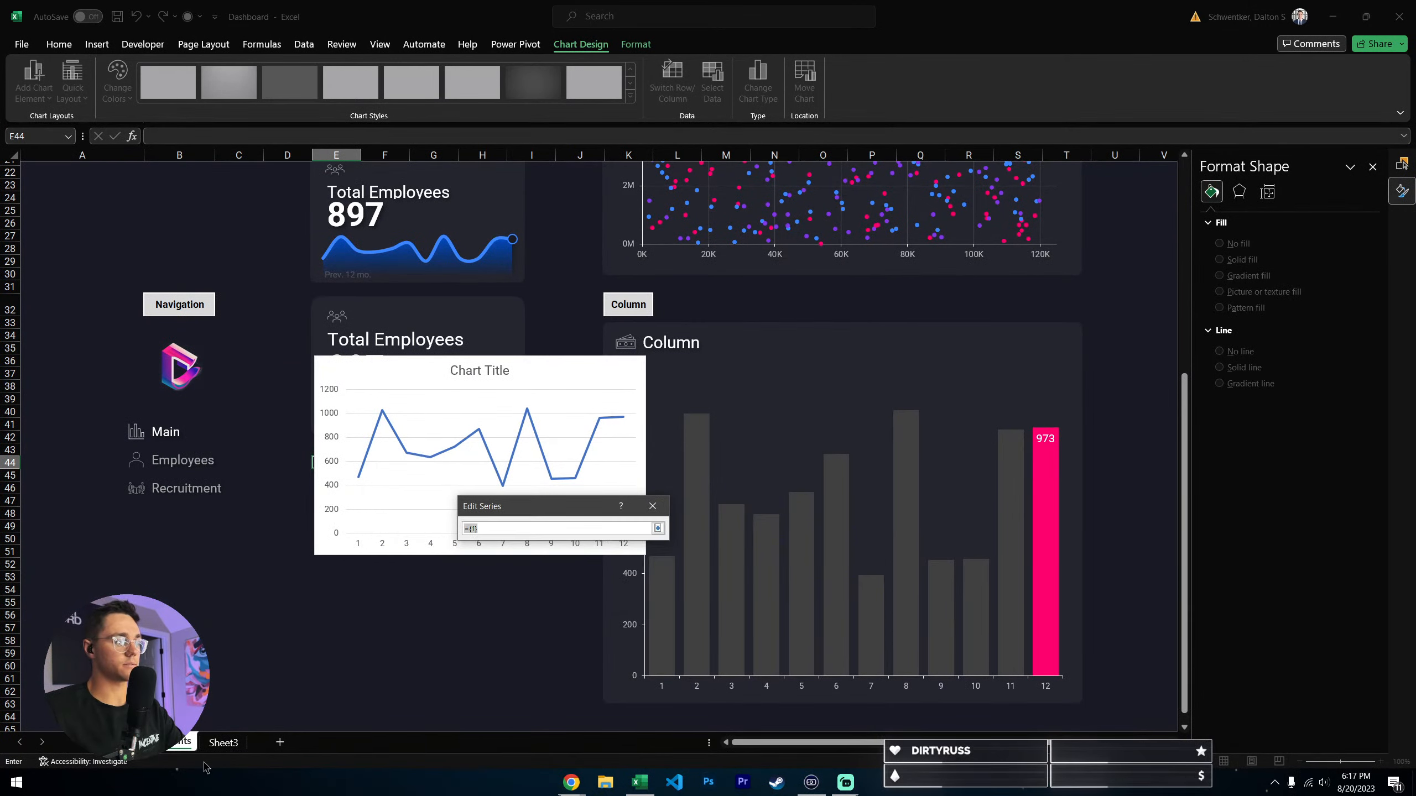
{"action": "left_click", "coordinate": [223, 742]}
{"action": "left_click_drag", "start_coordinate": [56, 168], "coordinate": [99, 307]}
{"action": "left_click_drag", "start_coordinate": [105, 169], "coordinate": [107, 309]}
{"action": "left_click", "coordinate": [657, 528]}
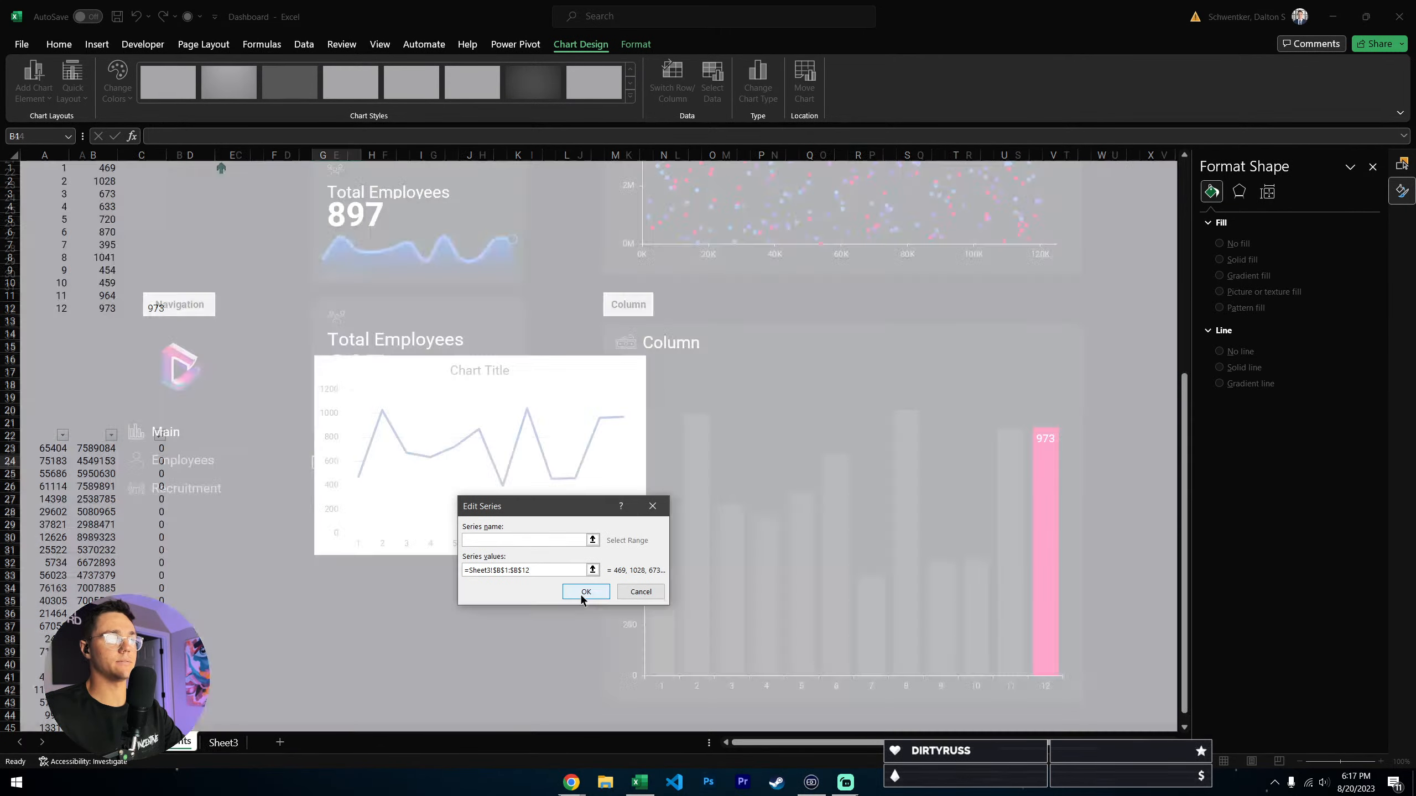
{"action": "left_click", "coordinate": [582, 592]}
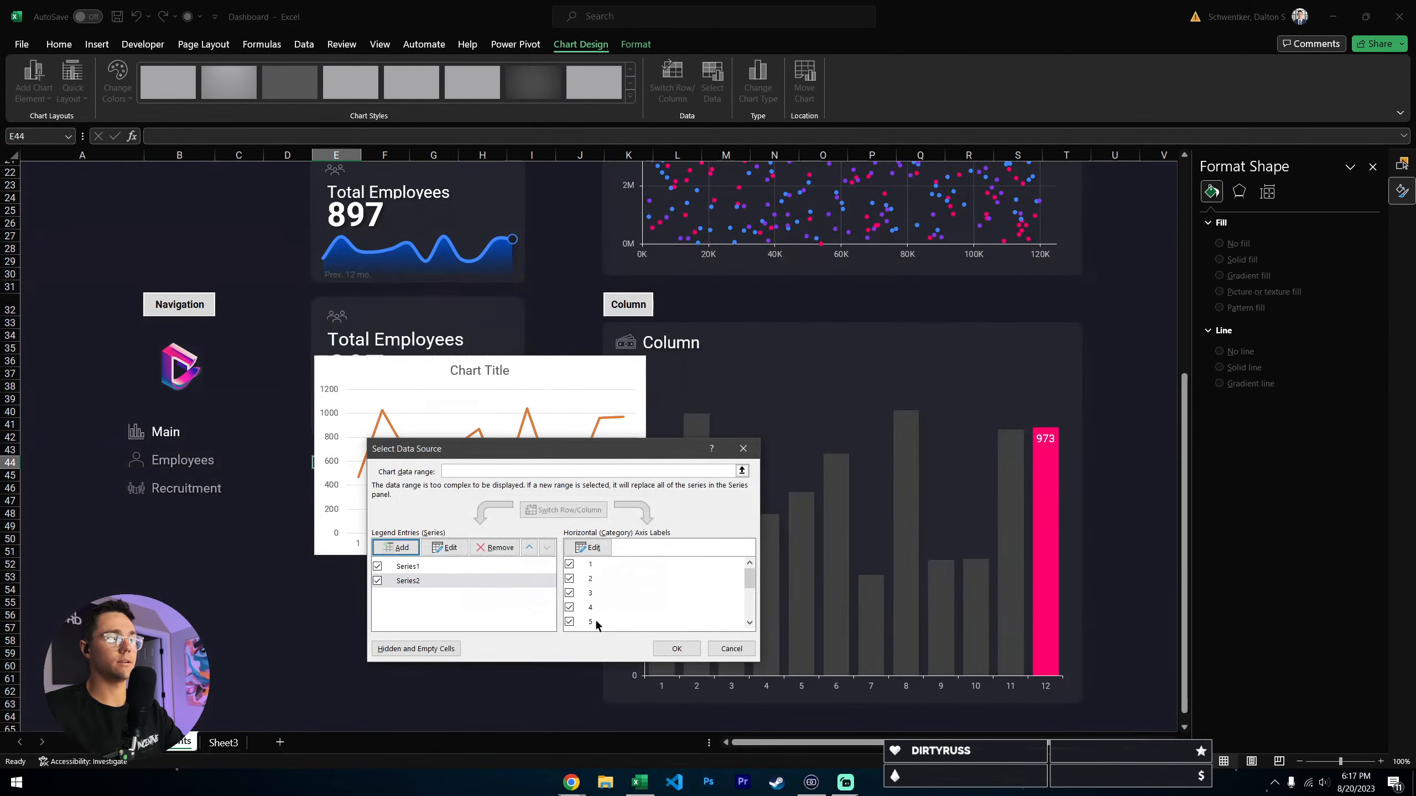
- Add a third data series with Sheet3 cells C1:C12 as its values and apply the chart's data source
{"action": "left_click", "coordinate": [396, 547]}
{"action": "left_click", "coordinate": [592, 569]}
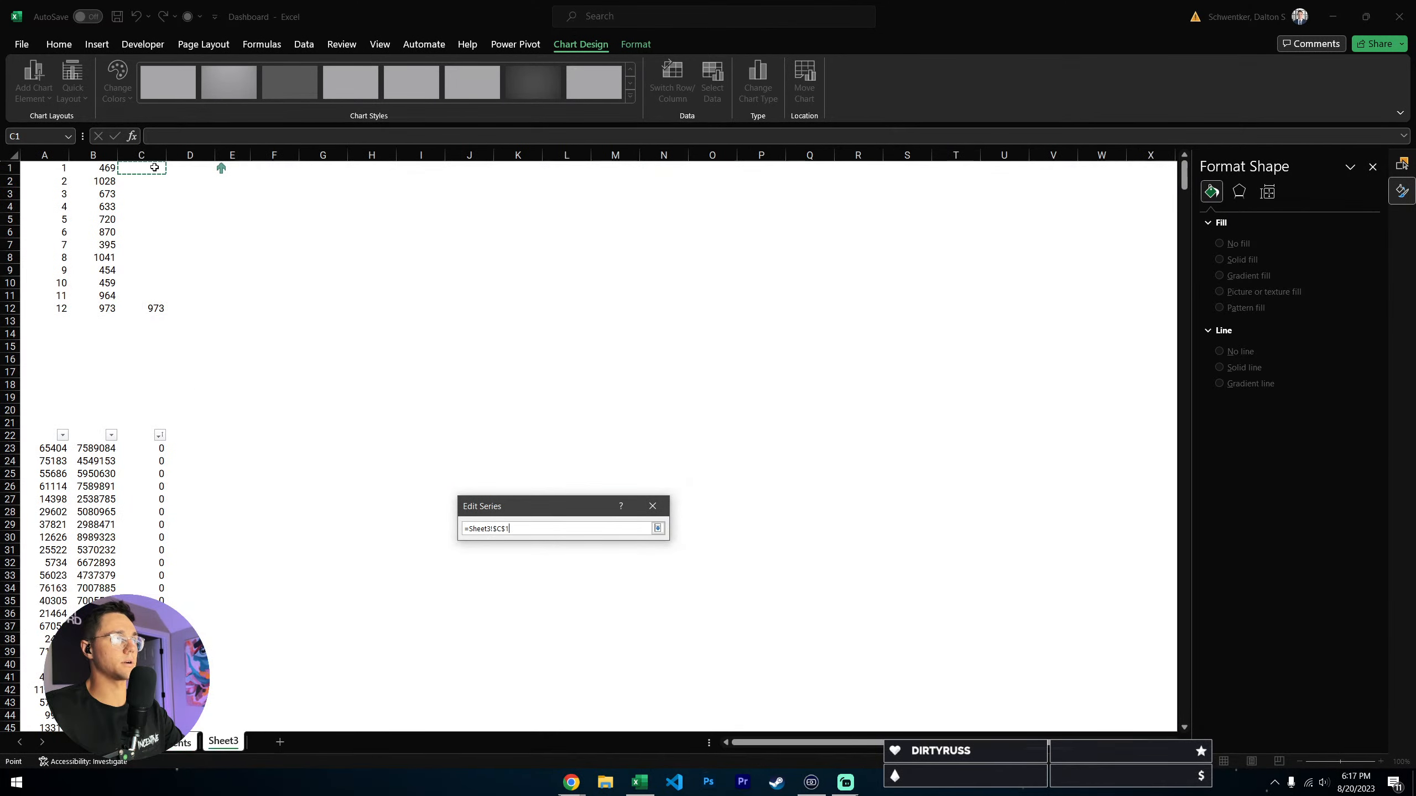
{"action": "left_click_drag", "start_coordinate": [155, 167], "coordinate": [154, 308]}
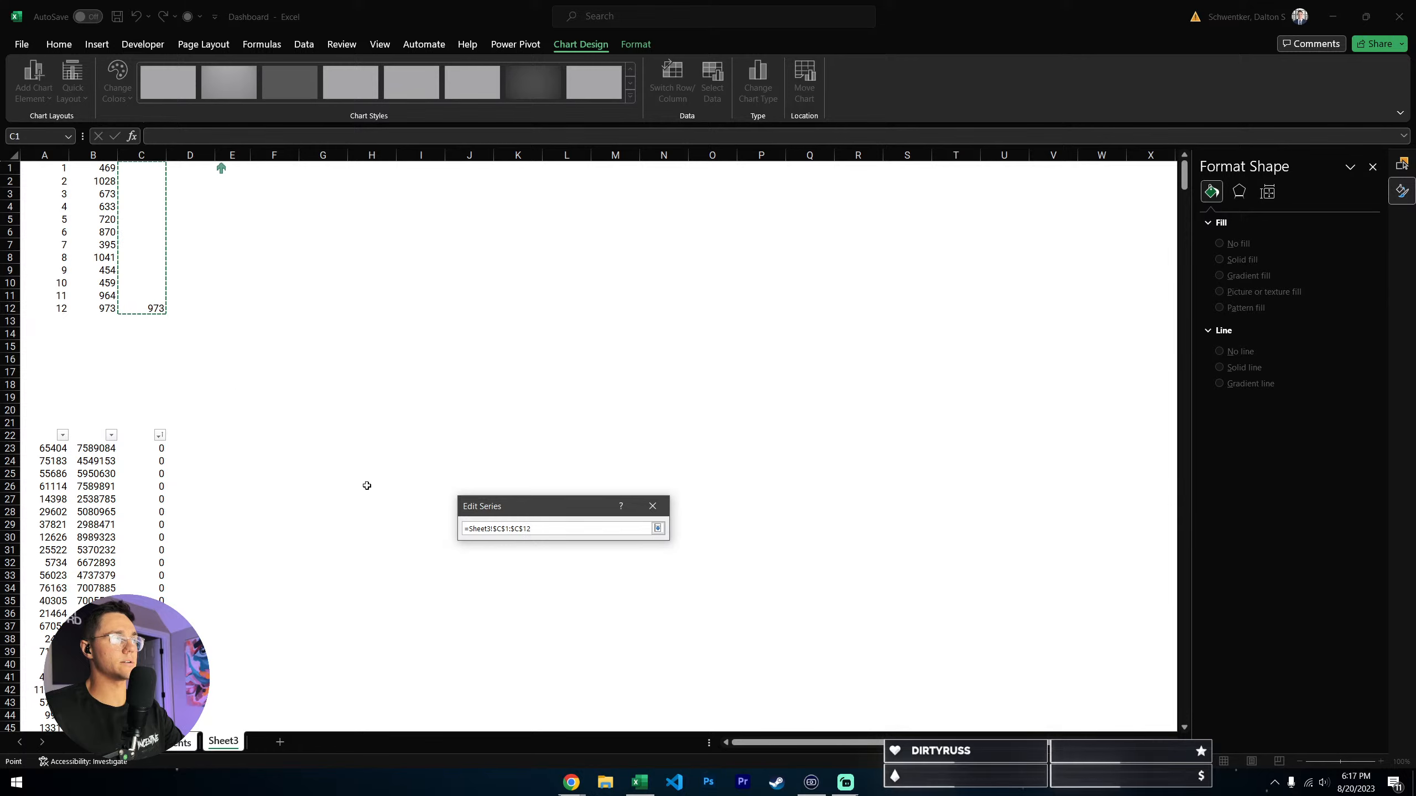
{"action": "key", "text": "Return"}
{"action": "left_click", "coordinate": [587, 595]}
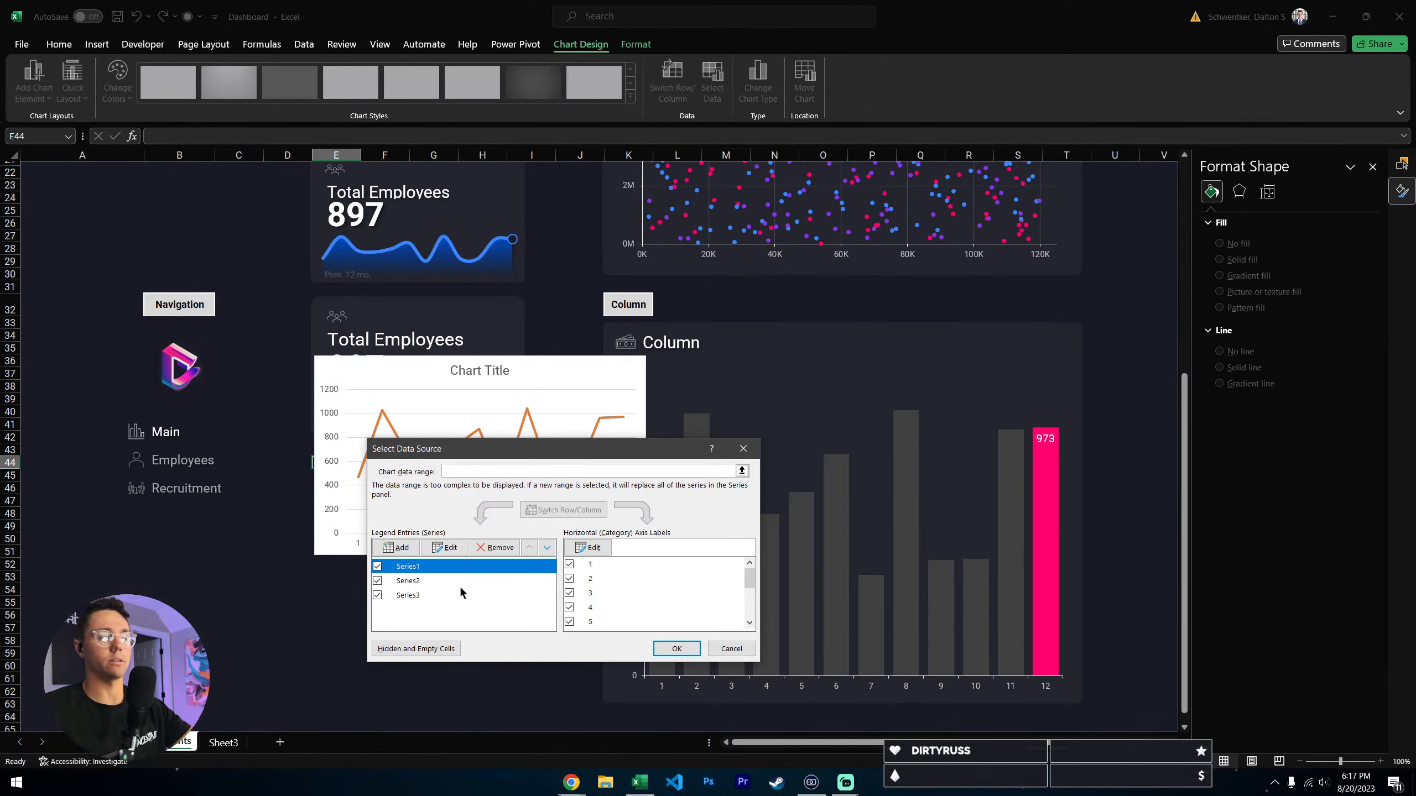
{"action": "left_click_drag", "start_coordinate": [485, 453], "coordinate": [453, 351]}
{"action": "left_click", "coordinate": [681, 547]}
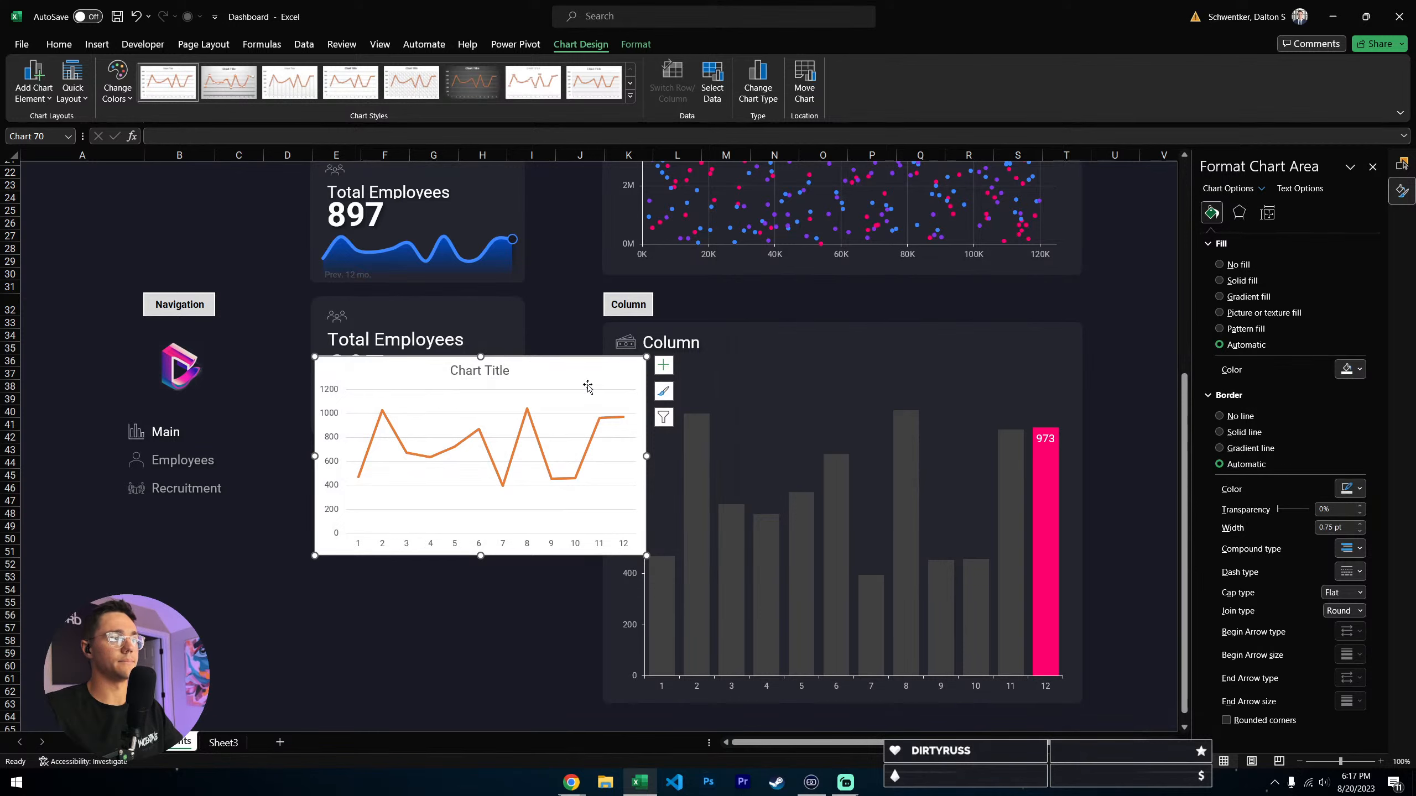
- Move the line chart just below the 897 value and delete its title, both axes and the gridlines
{"action": "left_click_drag", "start_coordinate": [587, 386], "coordinate": [570, 433]}
{"action": "left_click", "coordinate": [458, 417]}
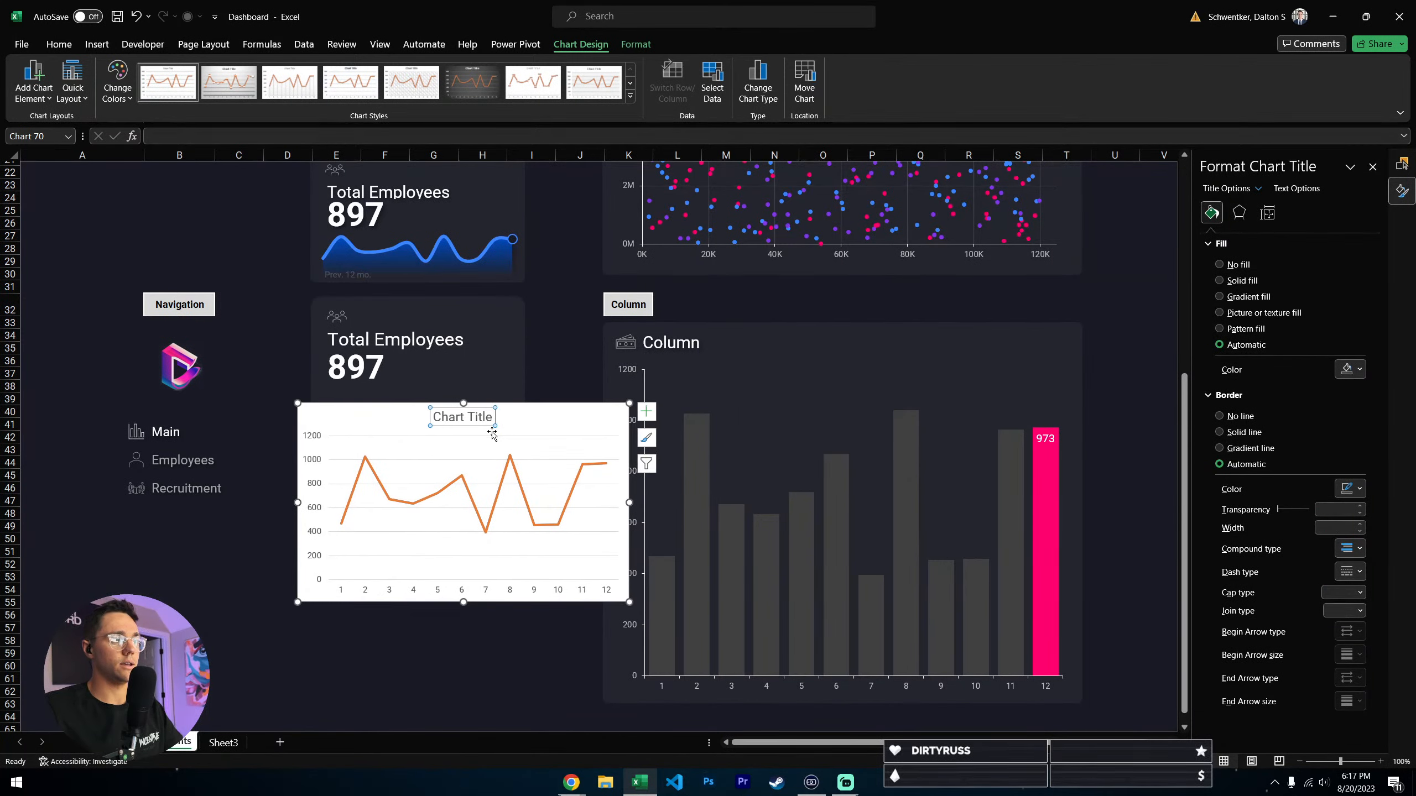
{"action": "key", "text": "Delete"}
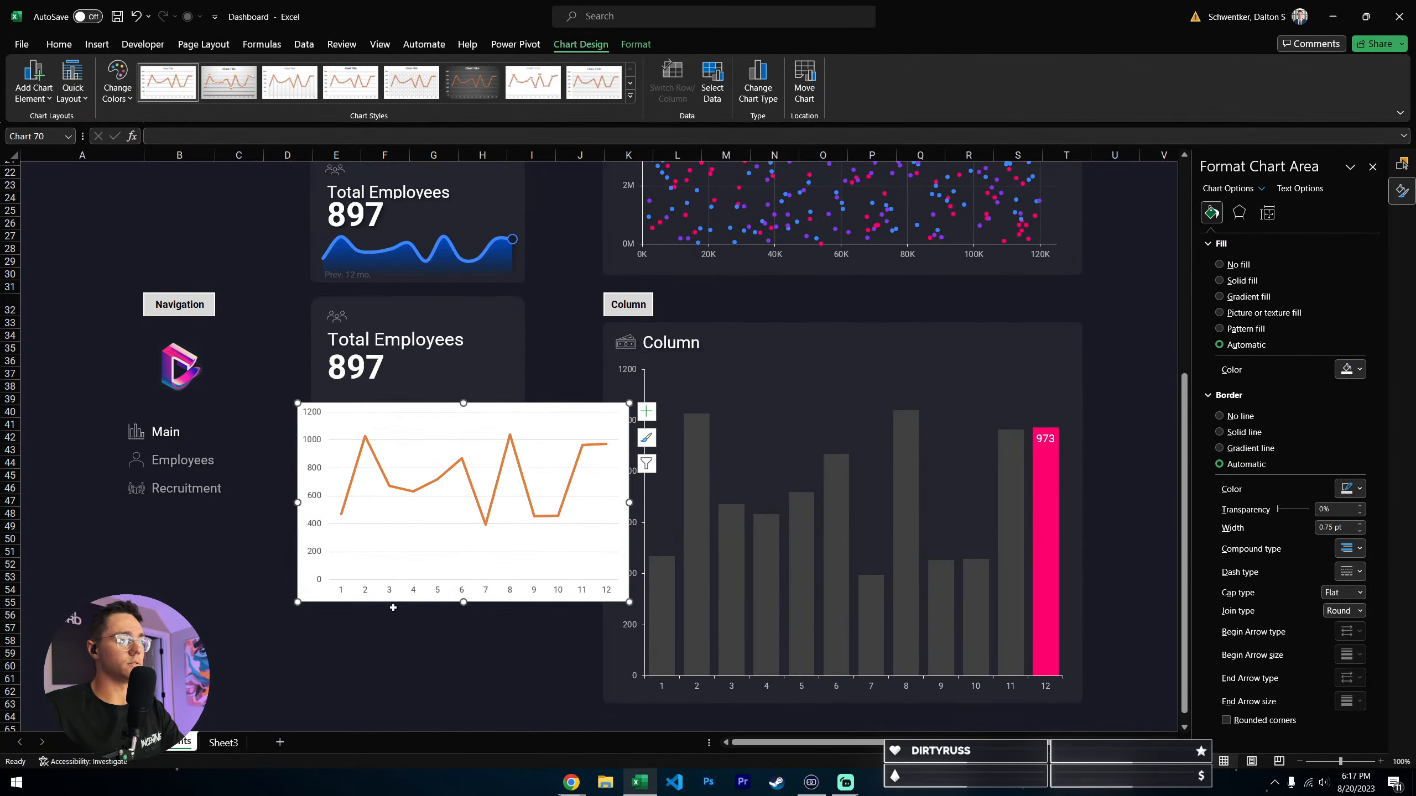
{"action": "left_click", "coordinate": [321, 499]}
{"action": "key", "text": "Delete"}
{"action": "left_click", "coordinate": [391, 592]}
{"action": "key", "text": "Delete"}
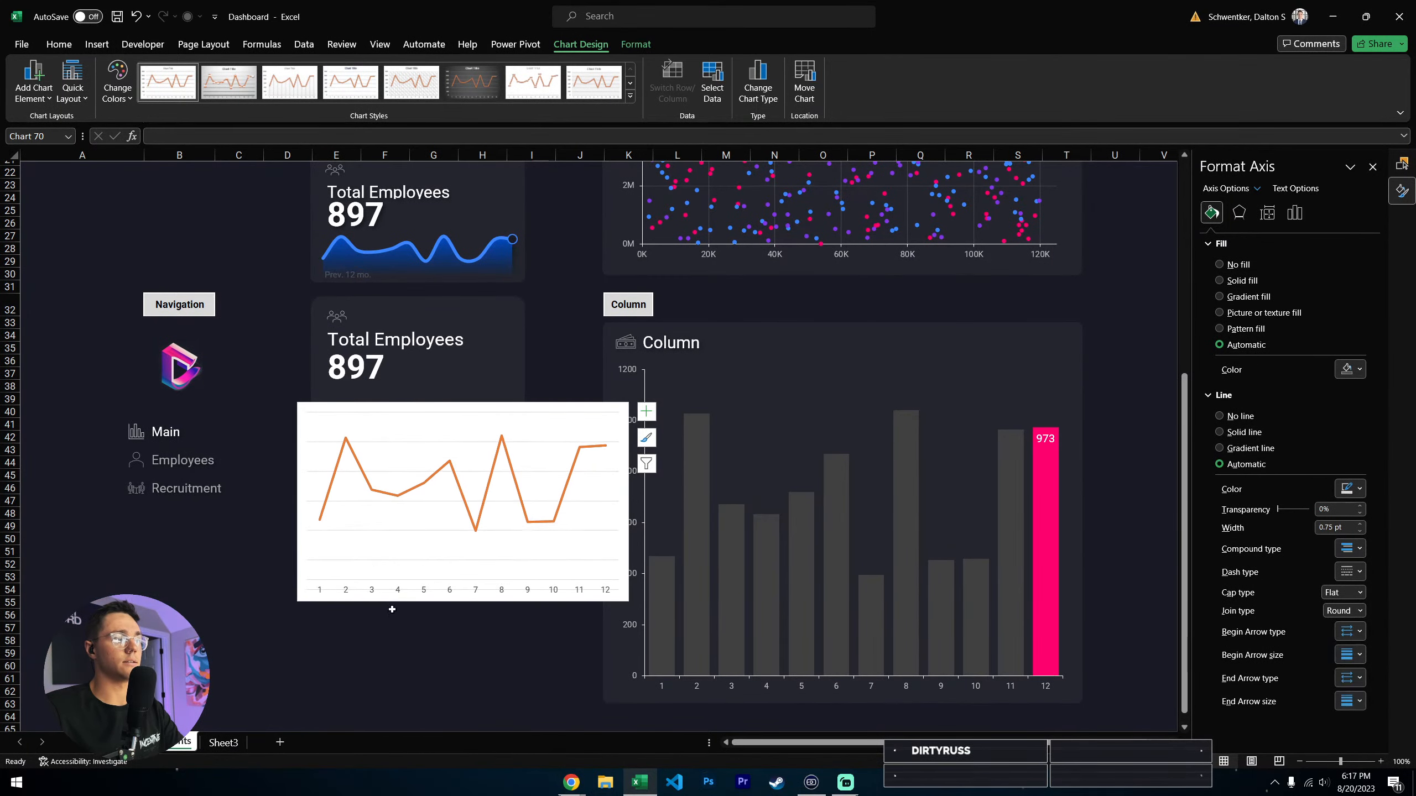
{"action": "left_click", "coordinate": [403, 533]}
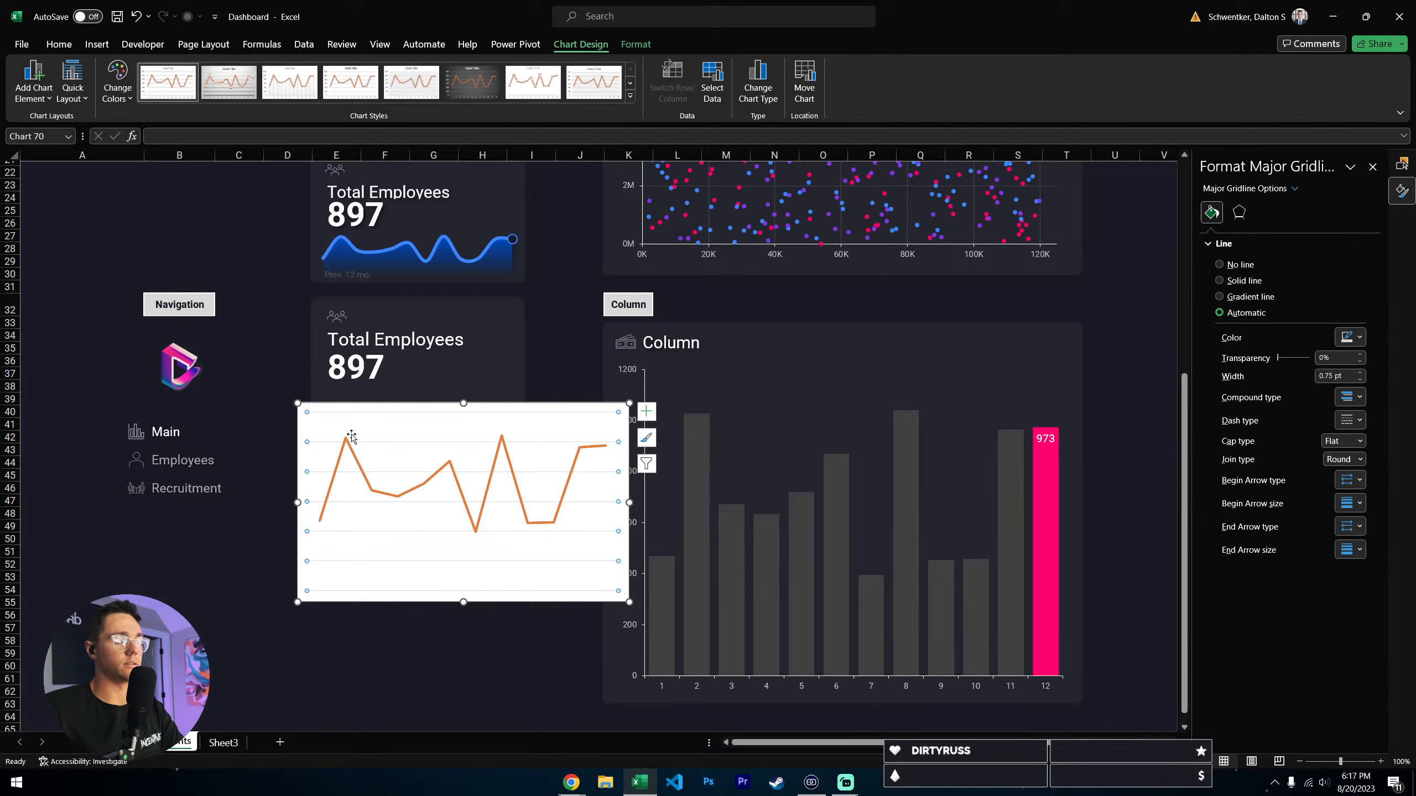
{"action": "key", "text": "Delete"}
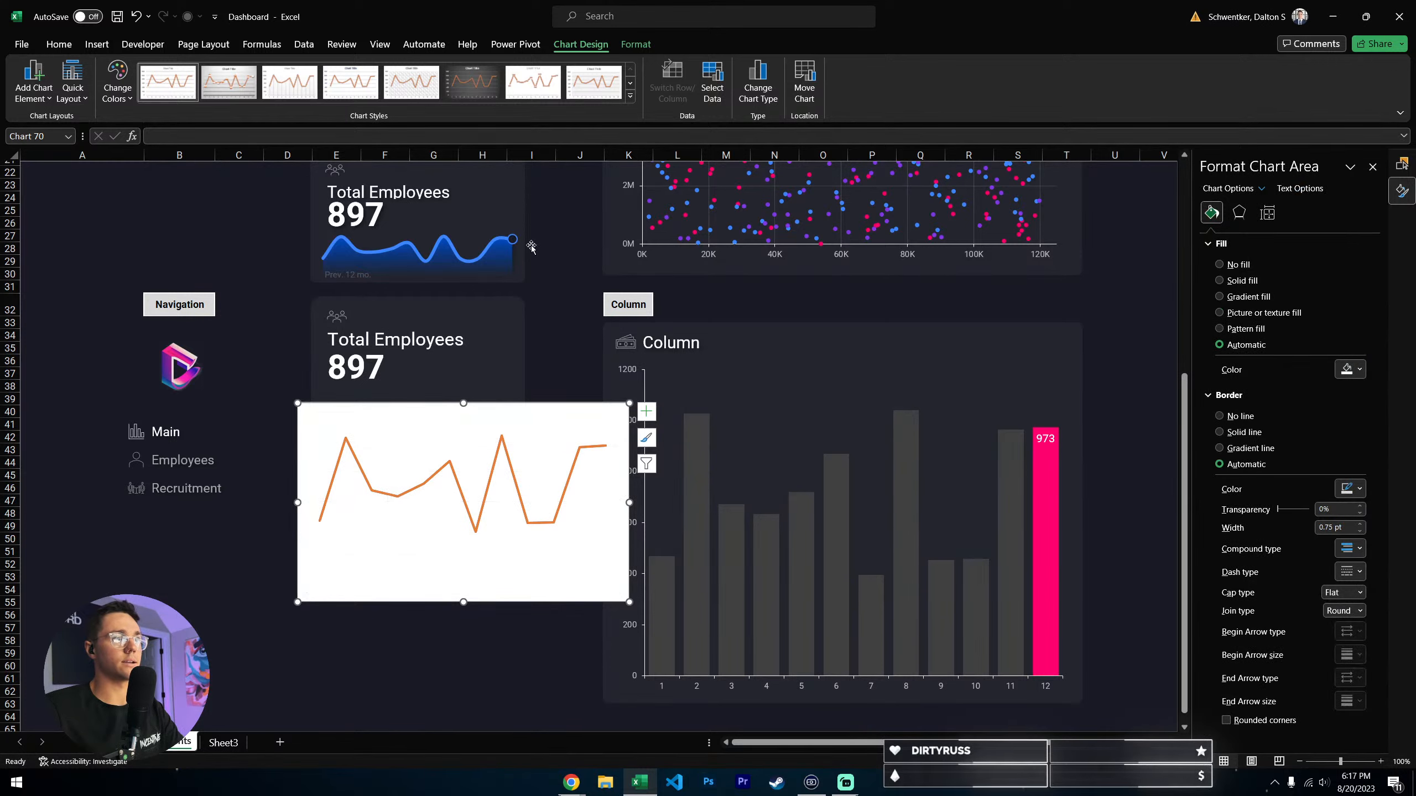
- Make the chart area transparent with no fill and no outline
{"action": "left_click", "coordinate": [635, 44]}
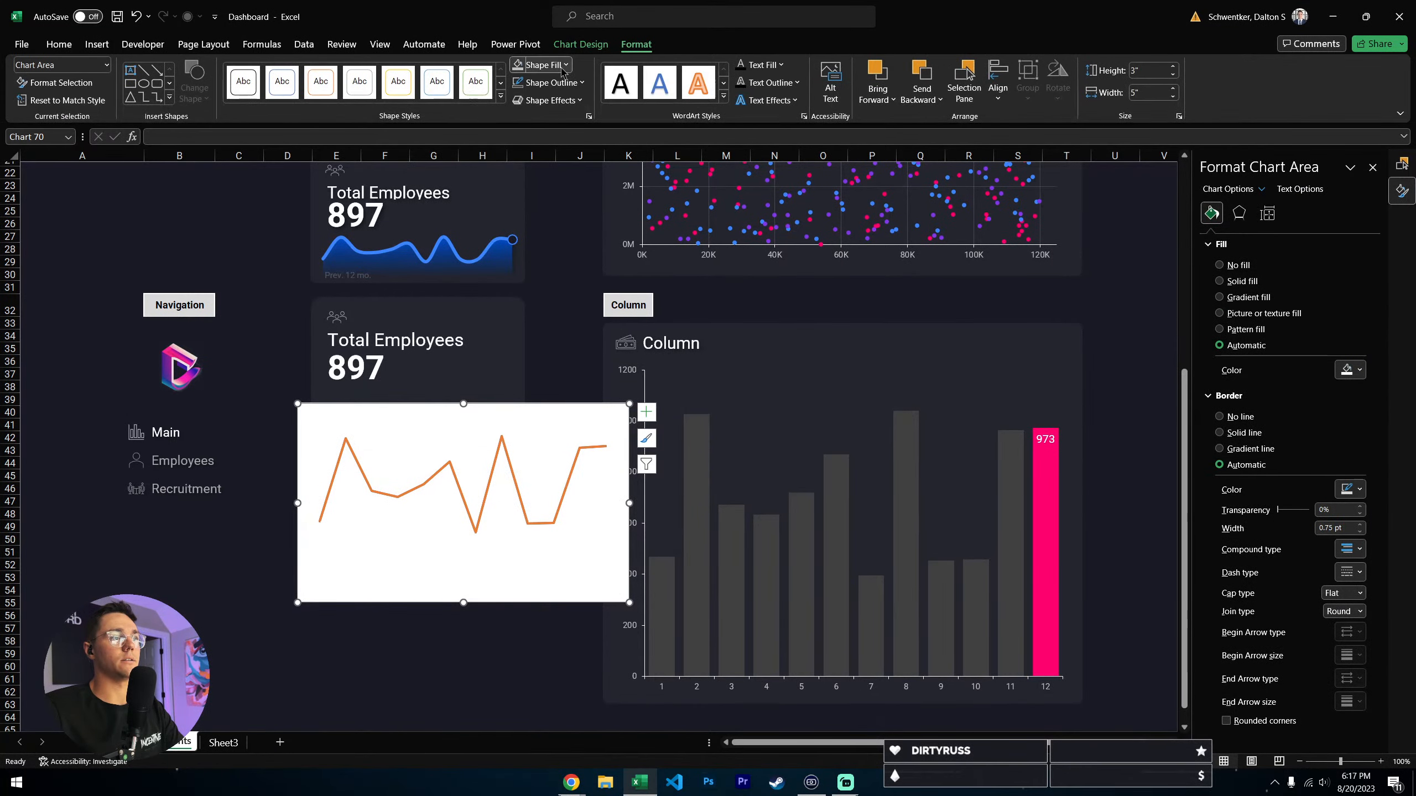
{"action": "left_click", "coordinate": [540, 65]}
{"action": "left_click", "coordinate": [550, 276]}
{"action": "left_click", "coordinate": [549, 83]}
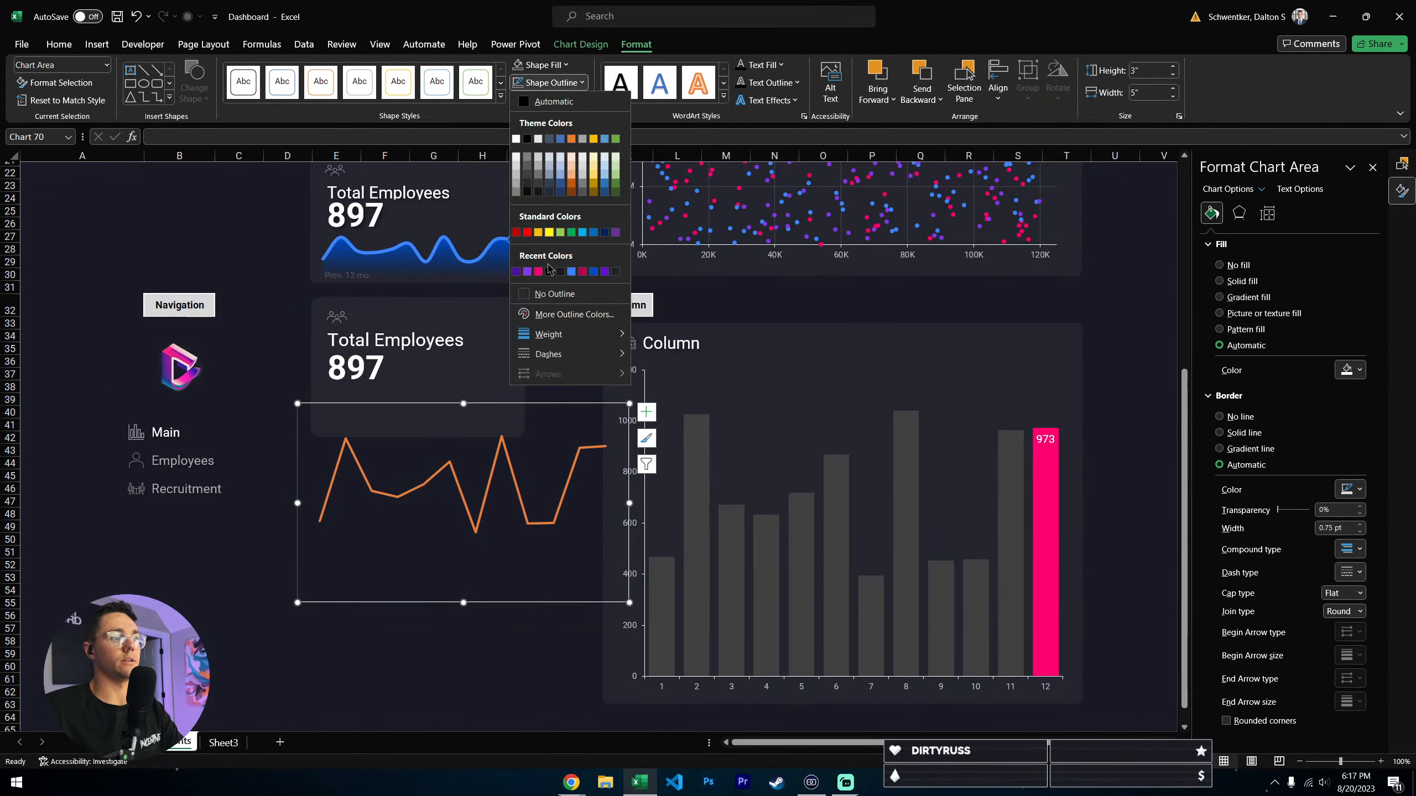
{"action": "left_click", "coordinate": [546, 292]}
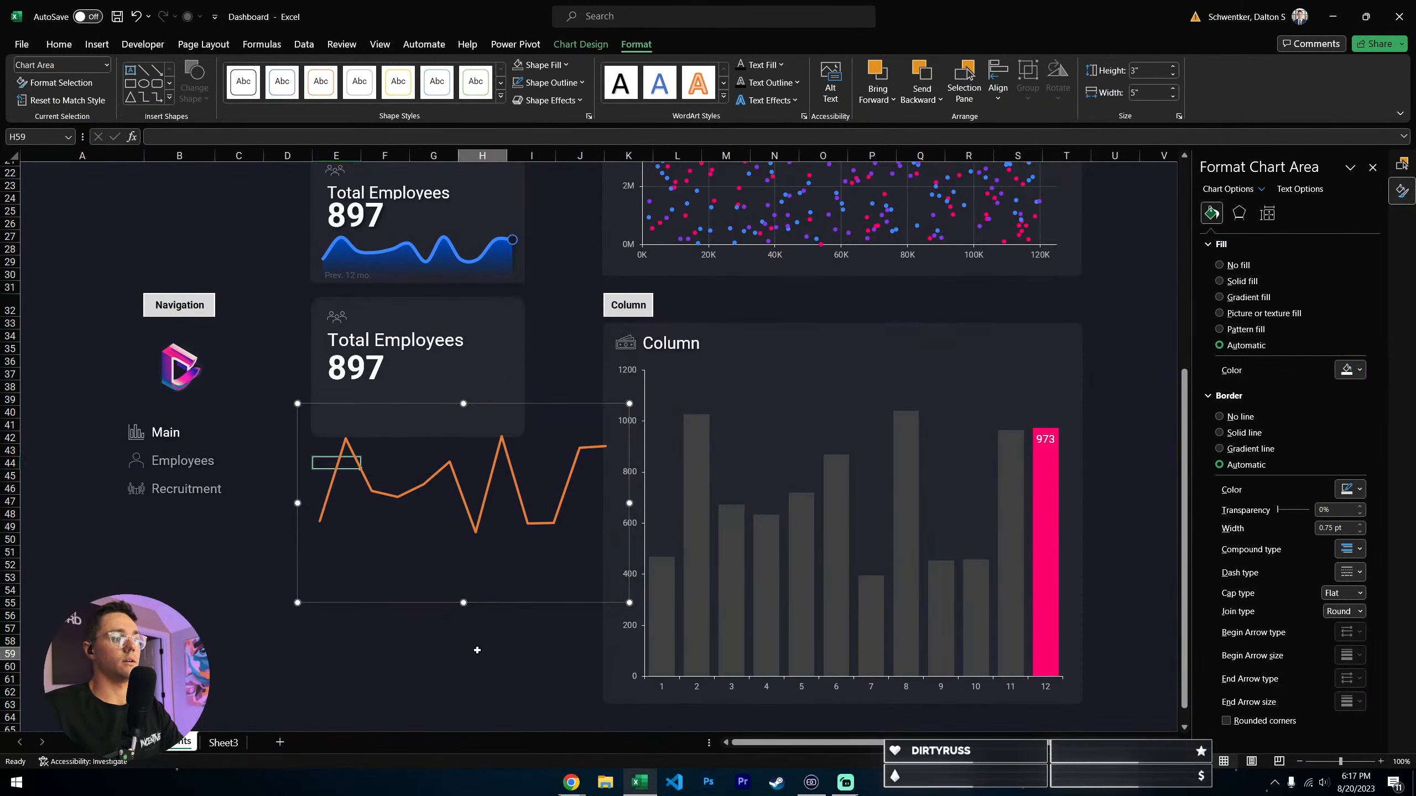
{"action": "left_click", "coordinate": [482, 653]}
- Change the chart to a custom combo with Series1 as Line, Series2 as Area and Series3 as Line with Markers
{"action": "left_click", "coordinate": [486, 531]}
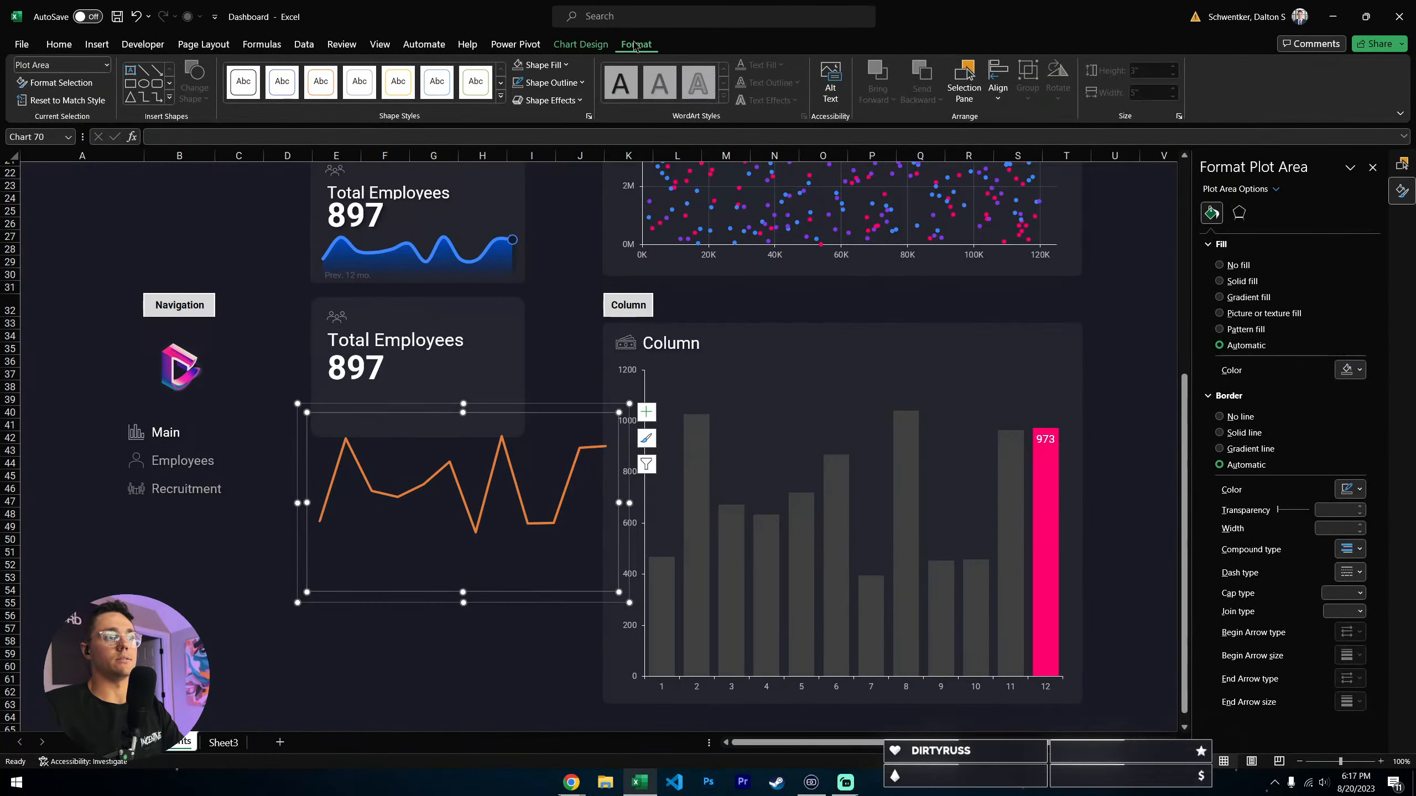
{"action": "left_click", "coordinate": [594, 45]}
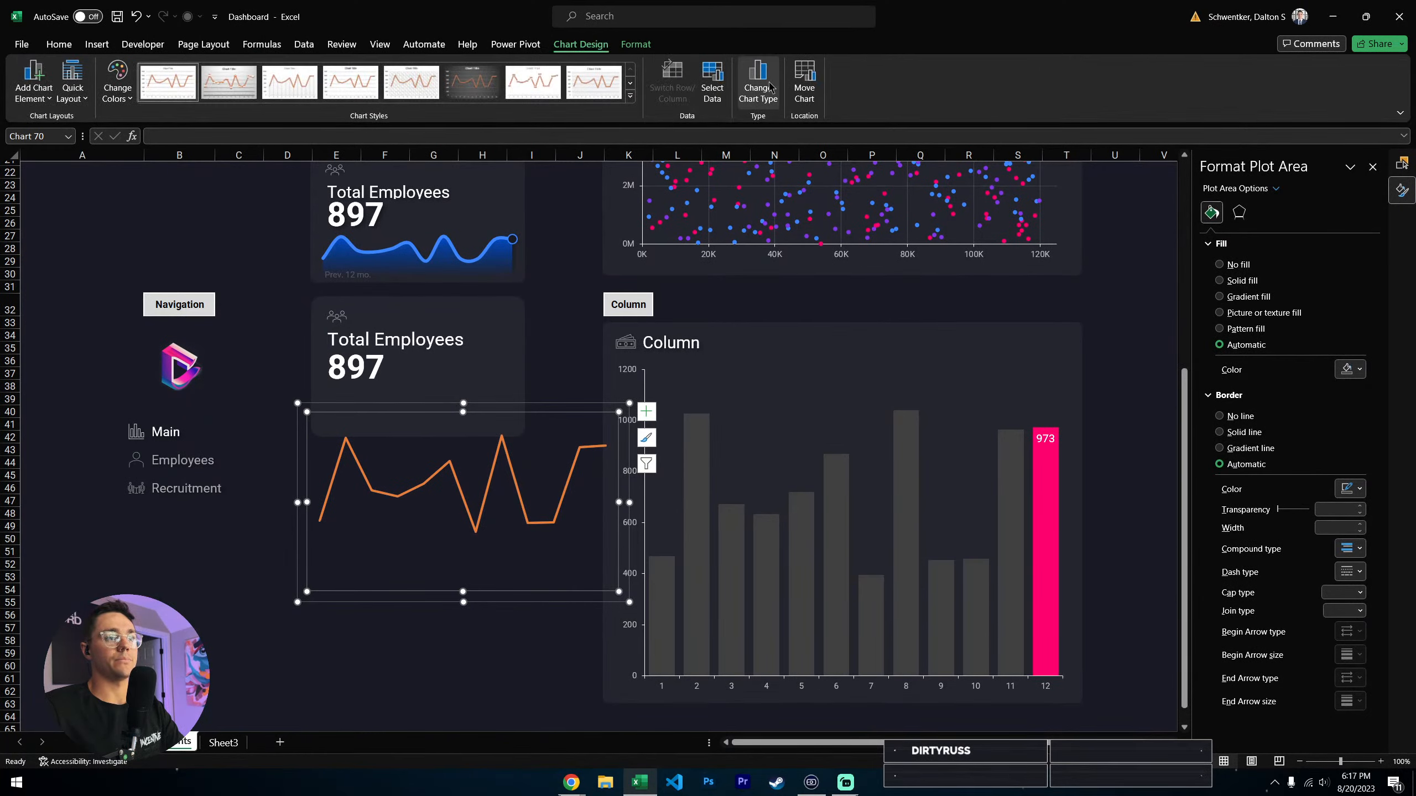
{"action": "left_click", "coordinate": [767, 86]}
{"action": "left_click", "coordinate": [533, 513]}
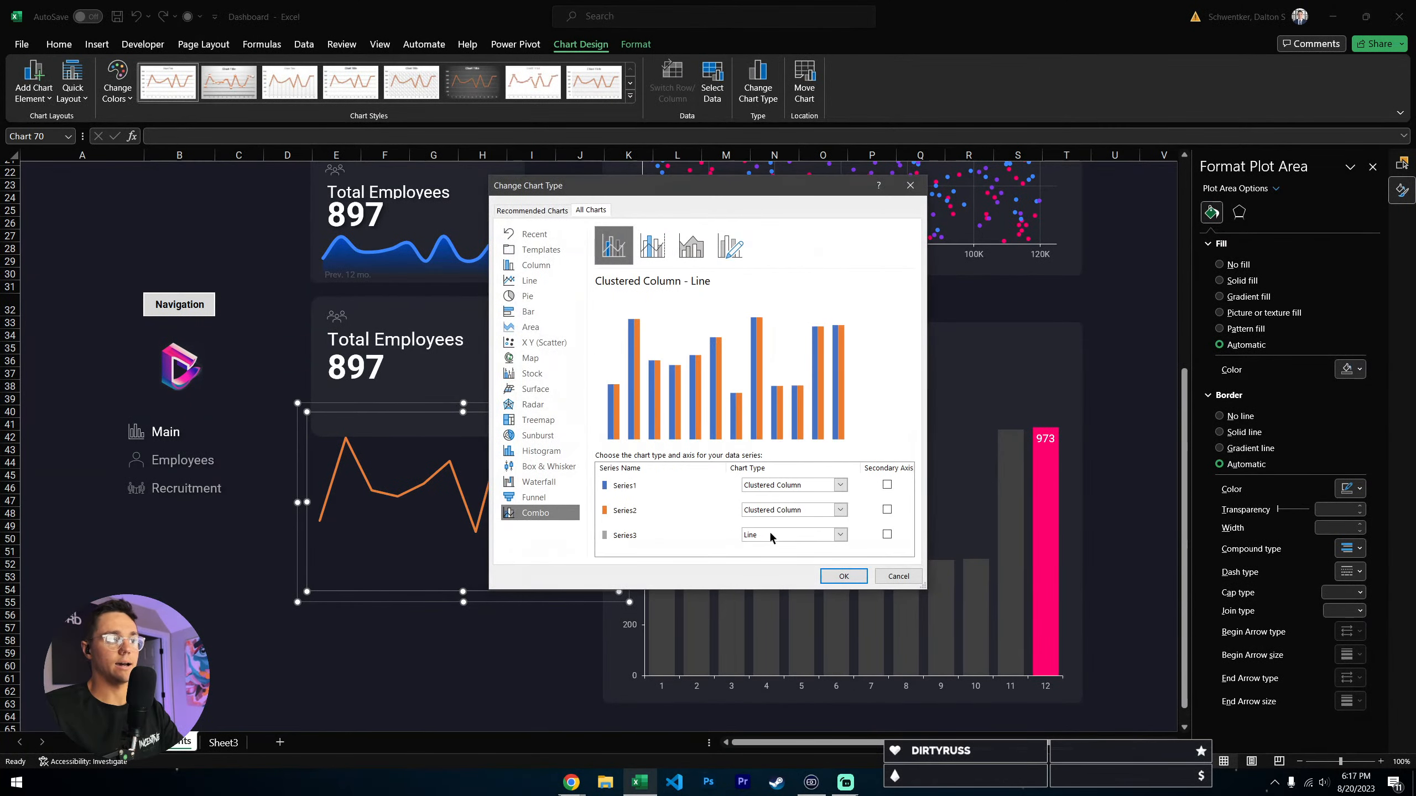
{"action": "left_click", "coordinate": [797, 485]}
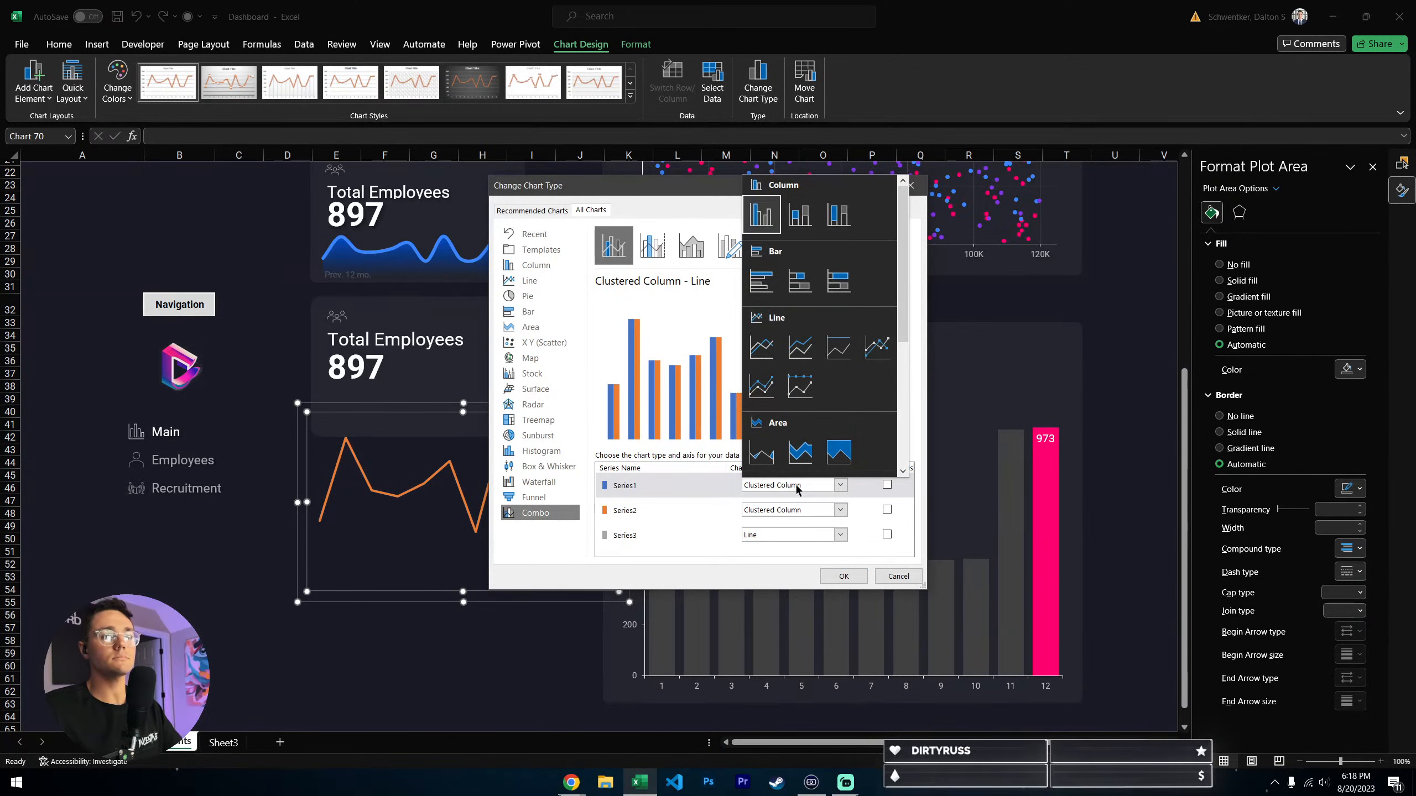
{"action": "left_click", "coordinate": [761, 346]}
{"action": "left_click", "coordinate": [778, 511]}
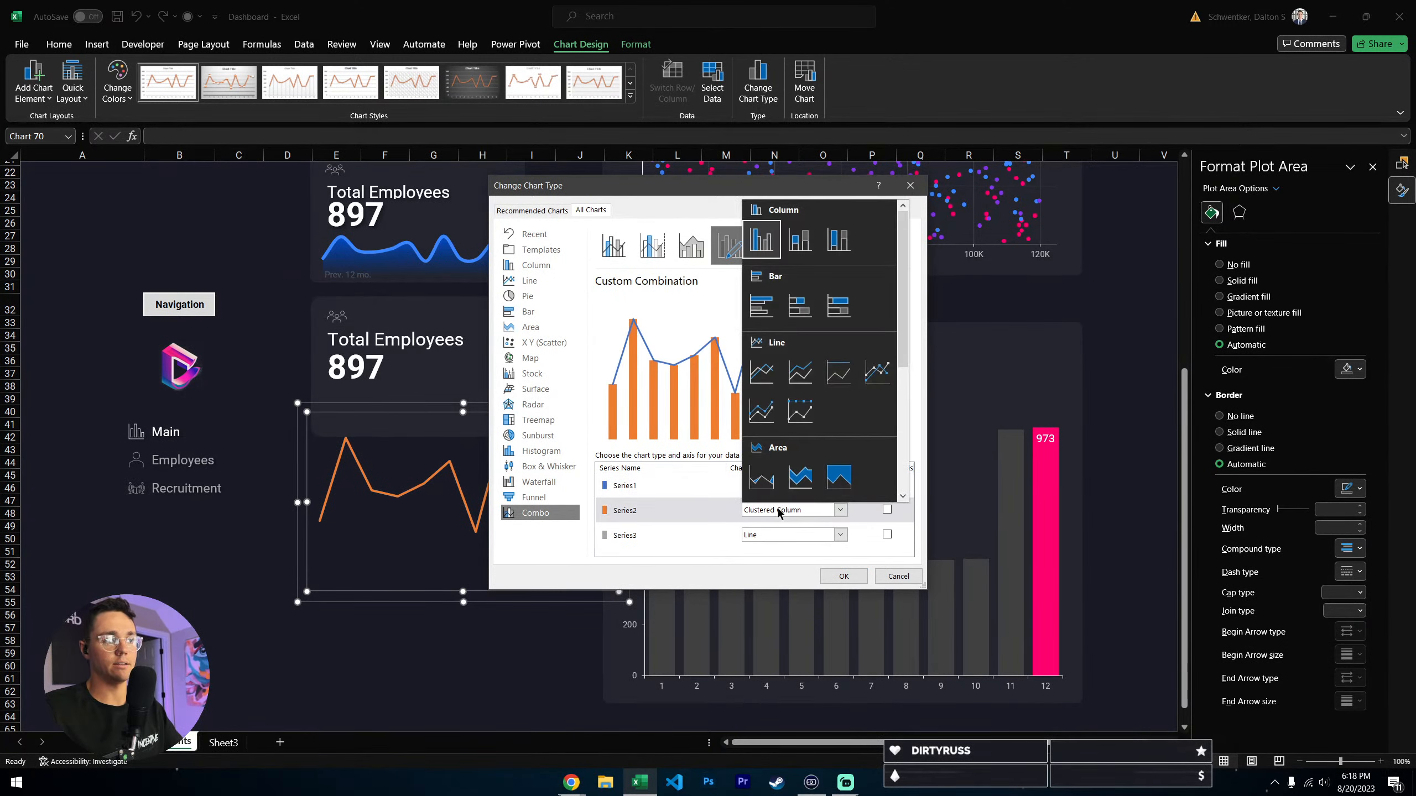
{"action": "left_click", "coordinate": [761, 478]}
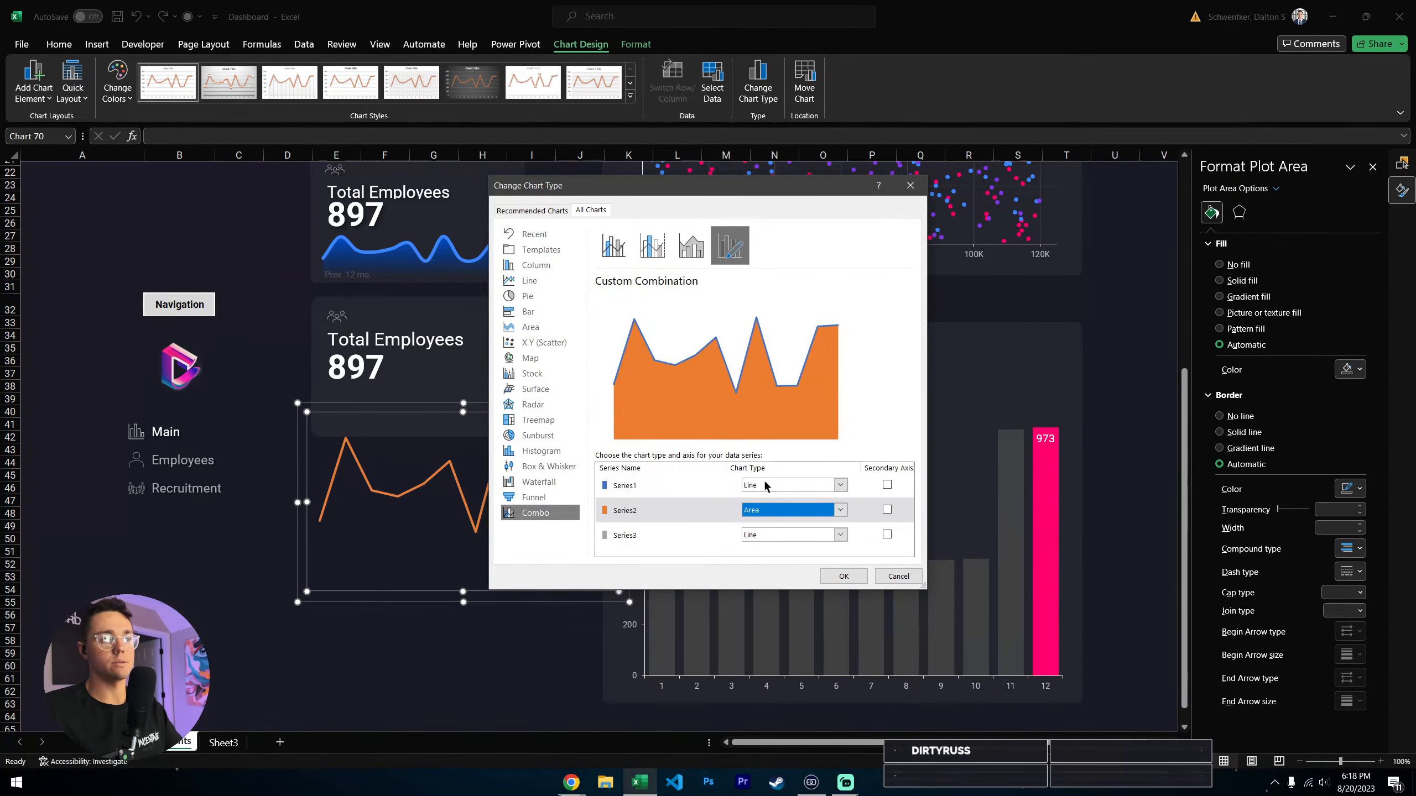
{"action": "left_click", "coordinate": [776, 533]}
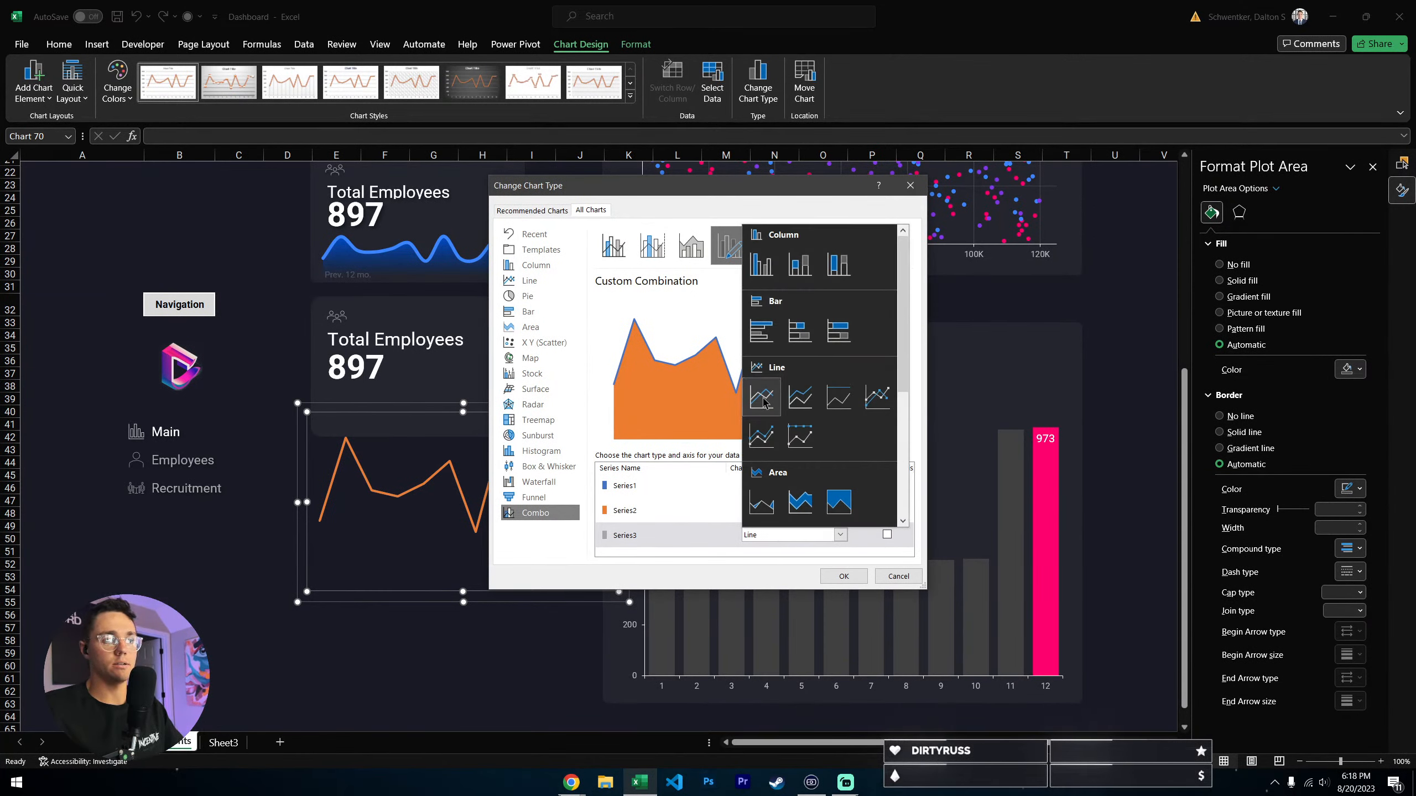
{"action": "left_click", "coordinate": [877, 397]}
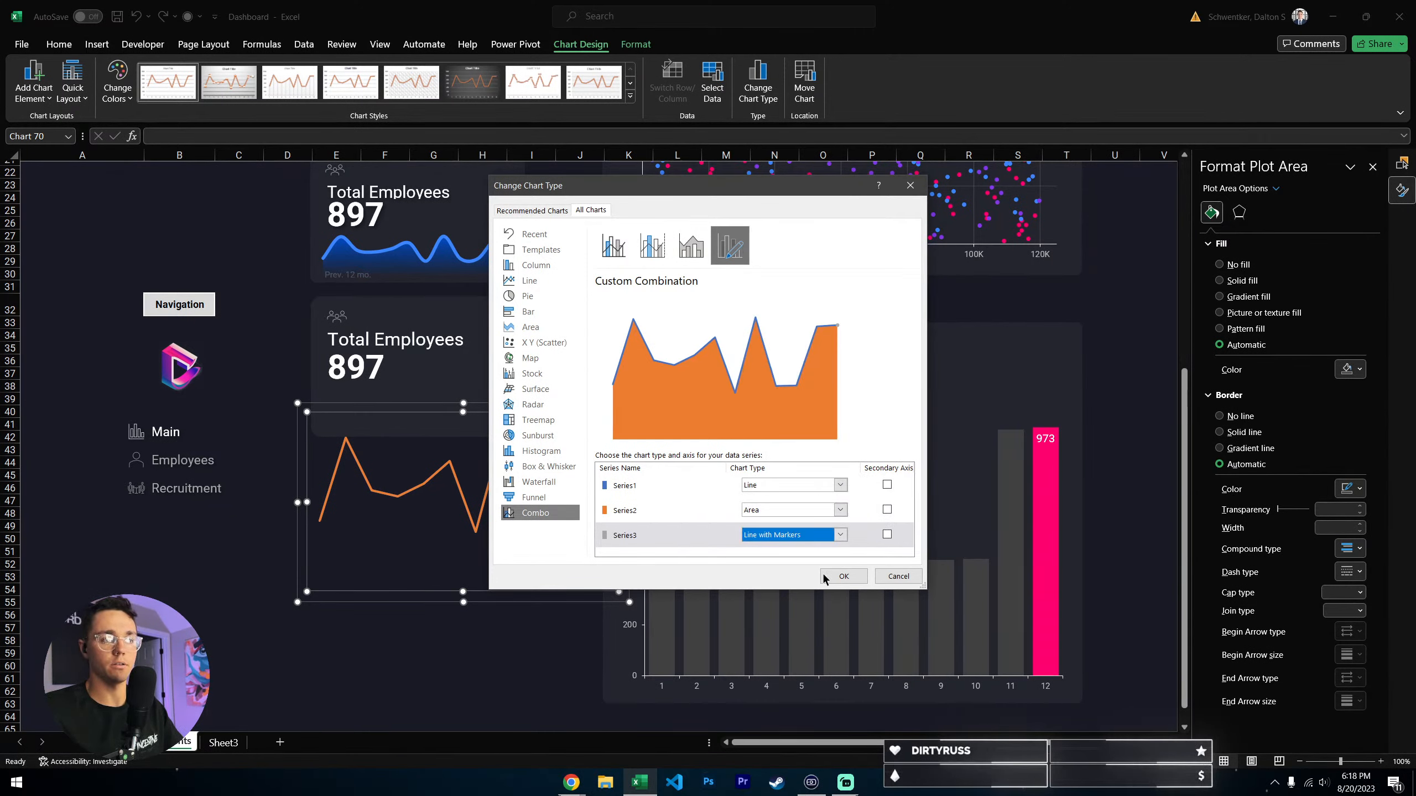
{"action": "left_click", "coordinate": [844, 577]}
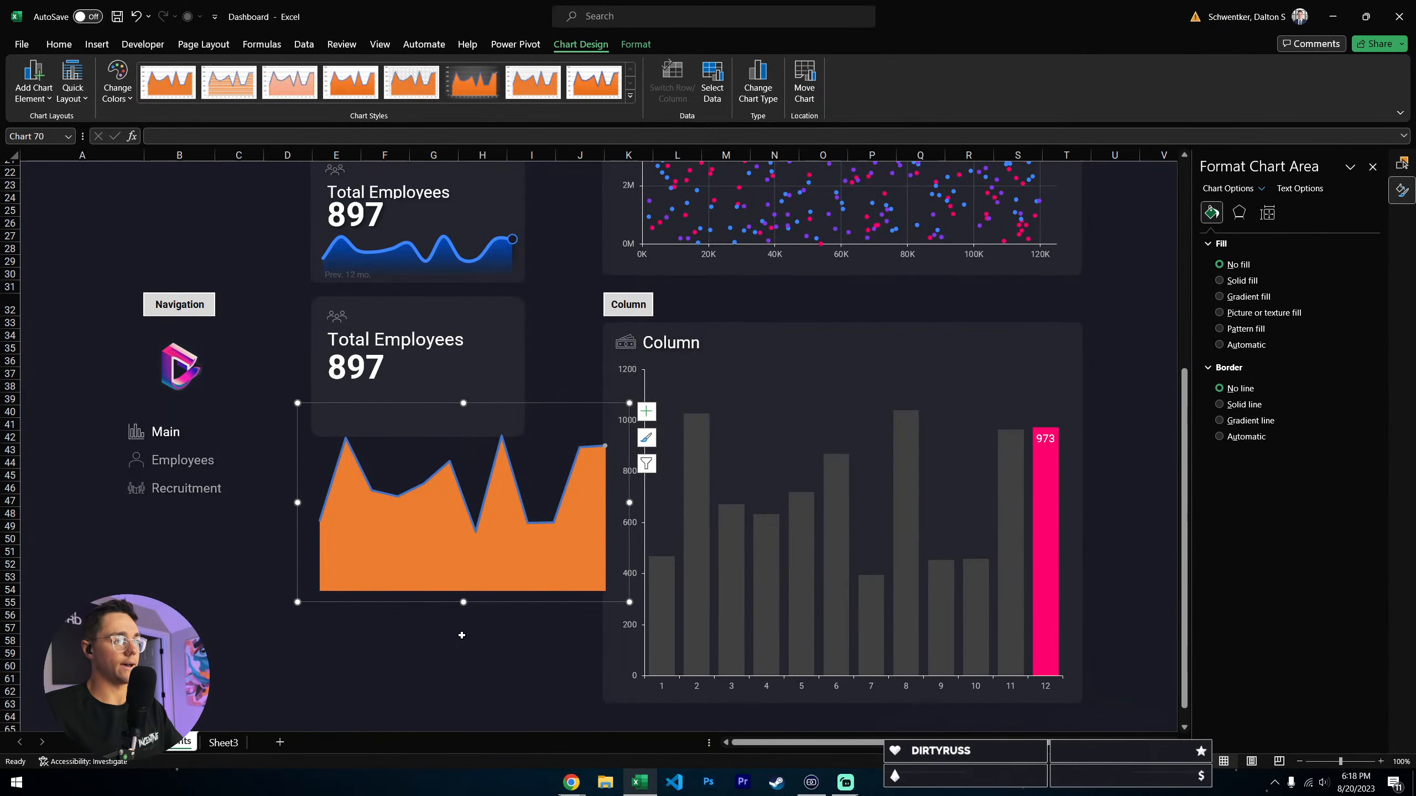
- Shift the combo chart slightly left, clear of the column chart, and turn on the smoothed line for Series 1
{"action": "left_click_drag", "start_coordinate": [511, 604], "coordinate": [480, 603]}
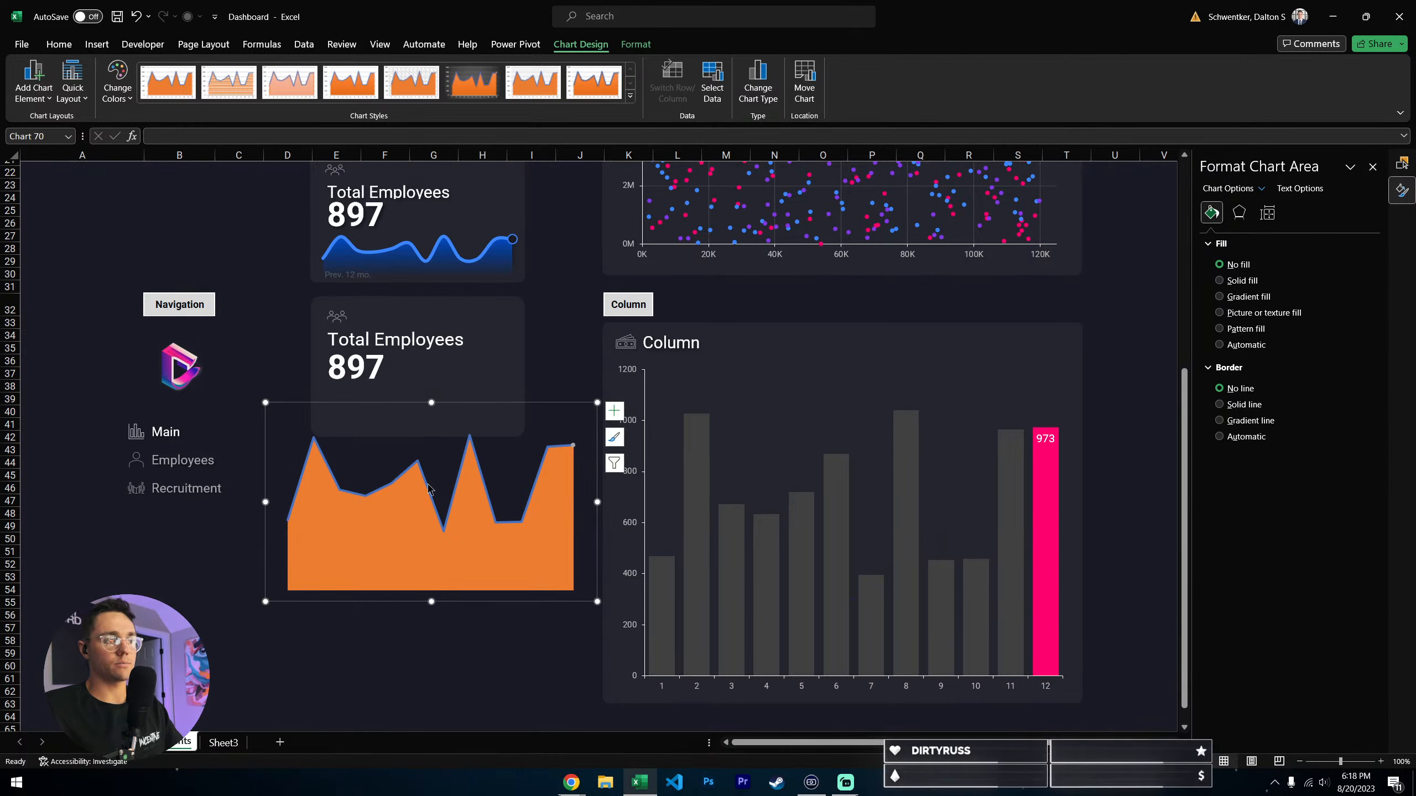
{"action": "left_click", "coordinate": [419, 466]}
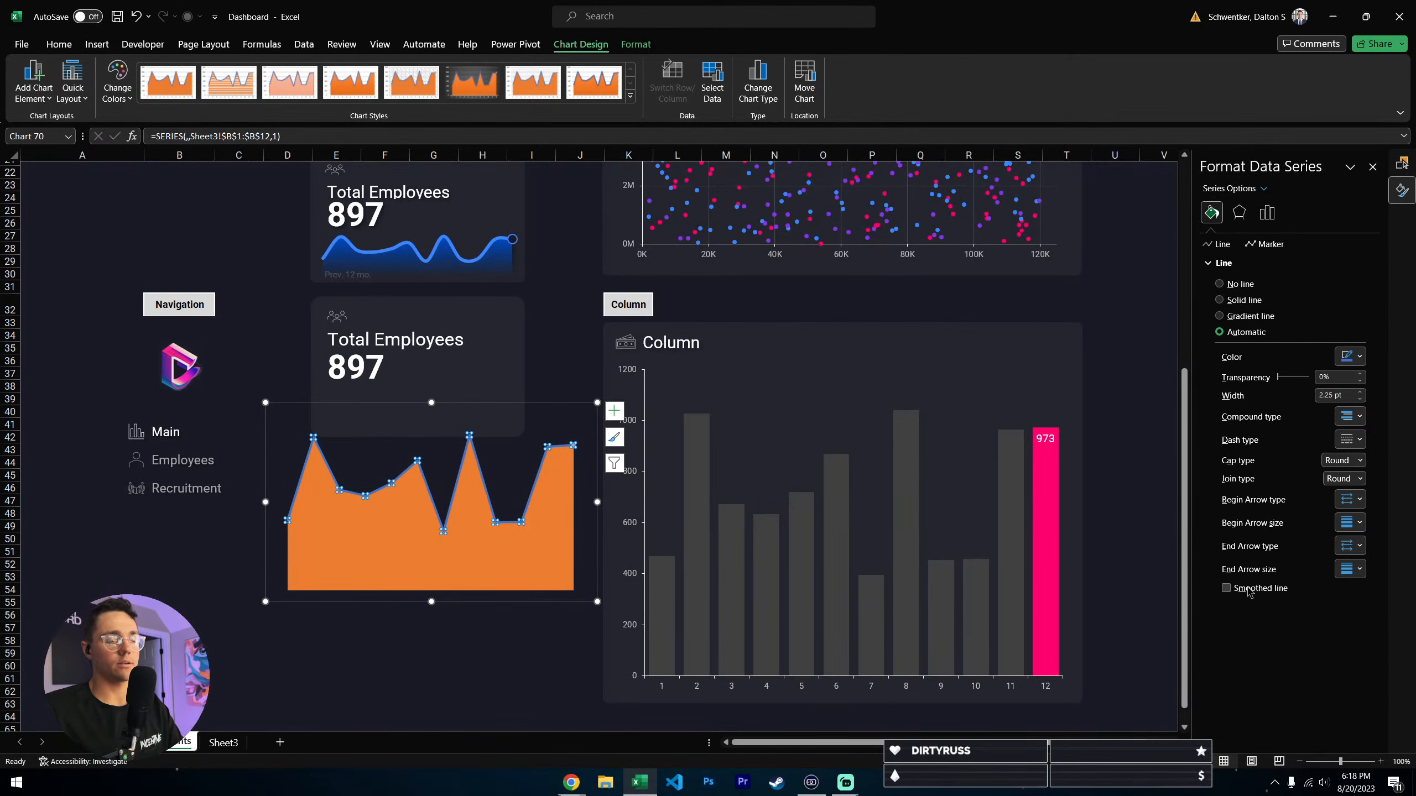
{"action": "left_click", "coordinate": [1247, 589]}
{"action": "left_click", "coordinate": [482, 653]}
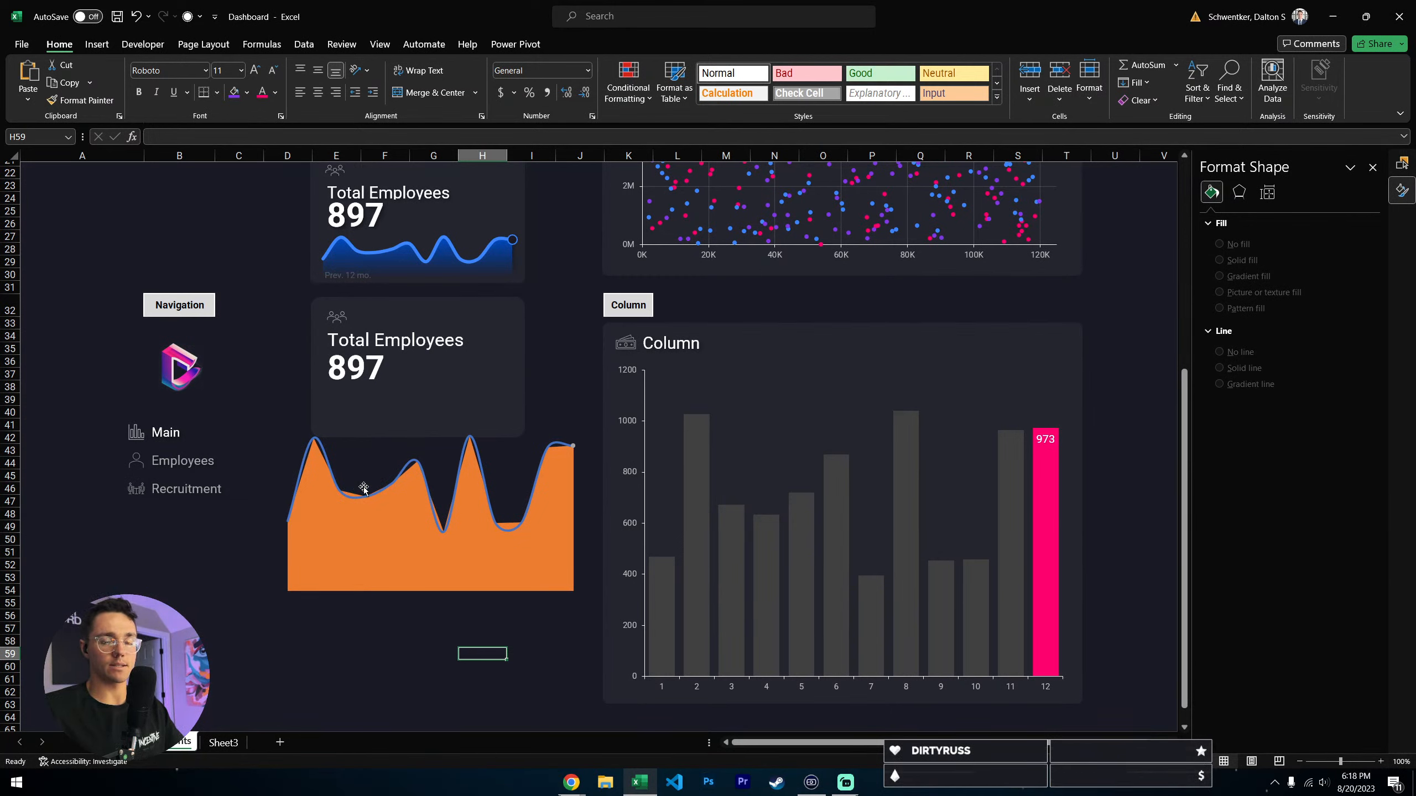
- Shrink the combo chart to about the card's width and place it inside the new card below the 897 value
{"action": "left_click", "coordinate": [351, 542]}
{"action": "left_click_drag", "start_coordinate": [429, 401], "coordinate": [425, 453]}
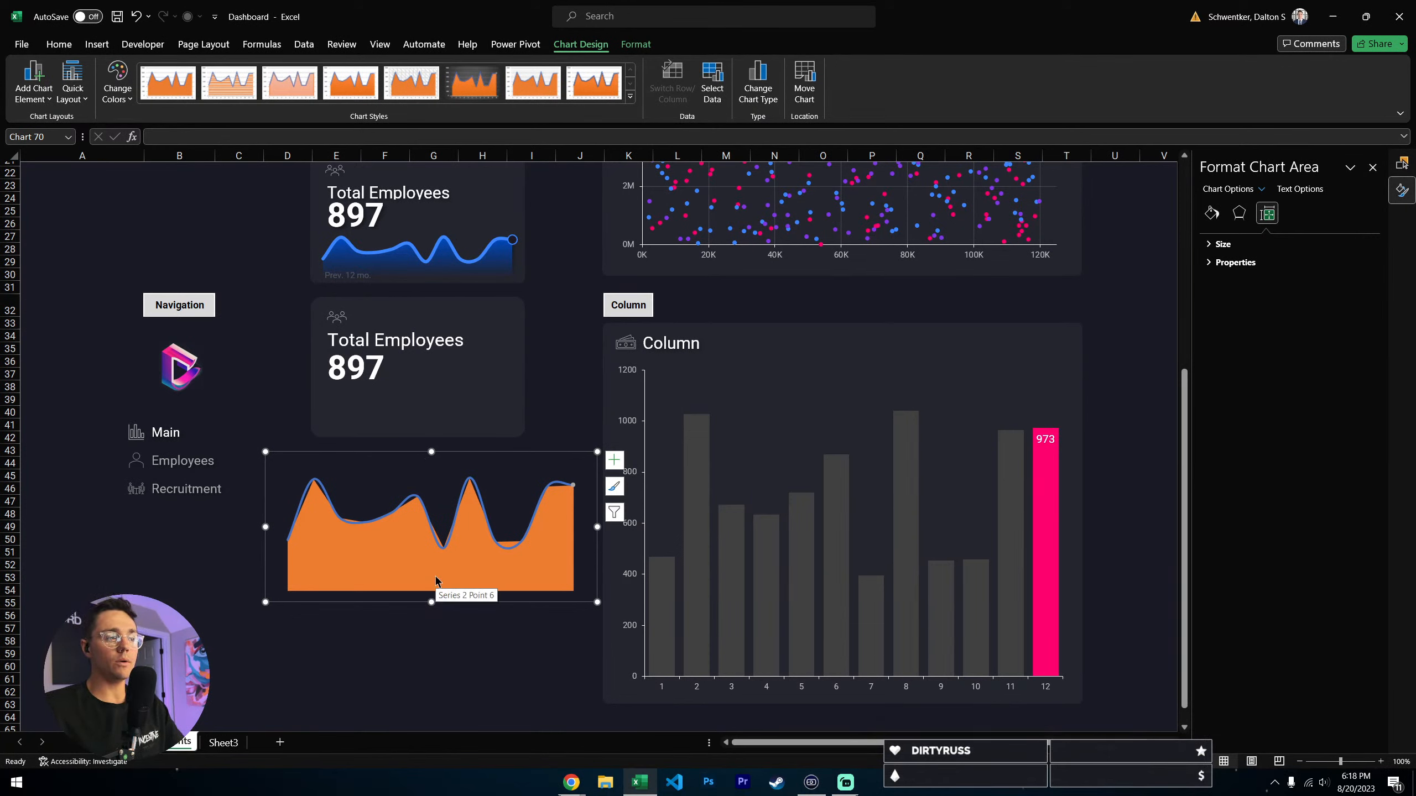
{"action": "left_click_drag", "start_coordinate": [432, 451], "coordinate": [432, 478]}
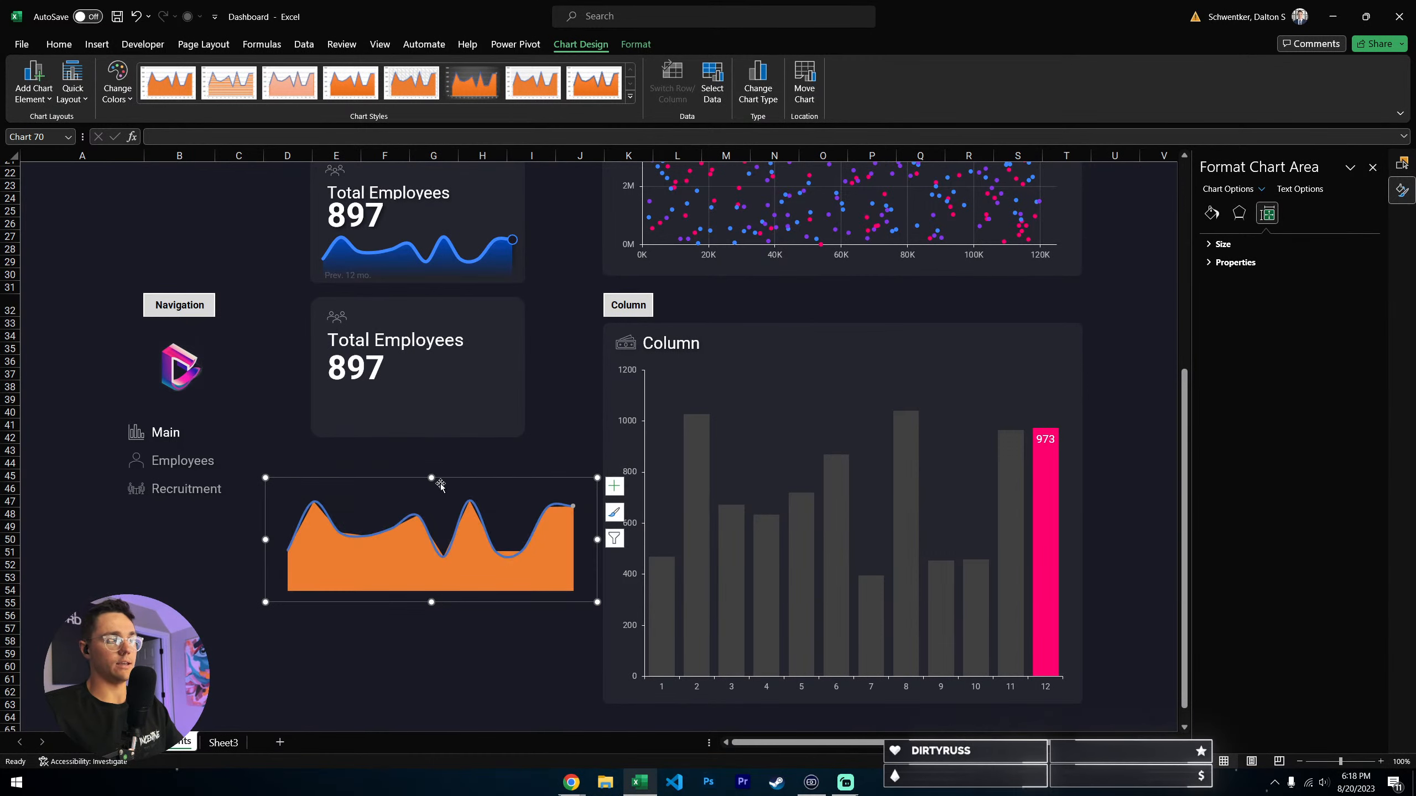
{"action": "left_click_drag", "start_coordinate": [596, 539], "coordinate": [488, 539]}
{"action": "left_click_drag", "start_coordinate": [375, 480], "coordinate": [465, 356]}
{"action": "left_click_drag", "start_coordinate": [528, 394], "coordinate": [536, 396]}
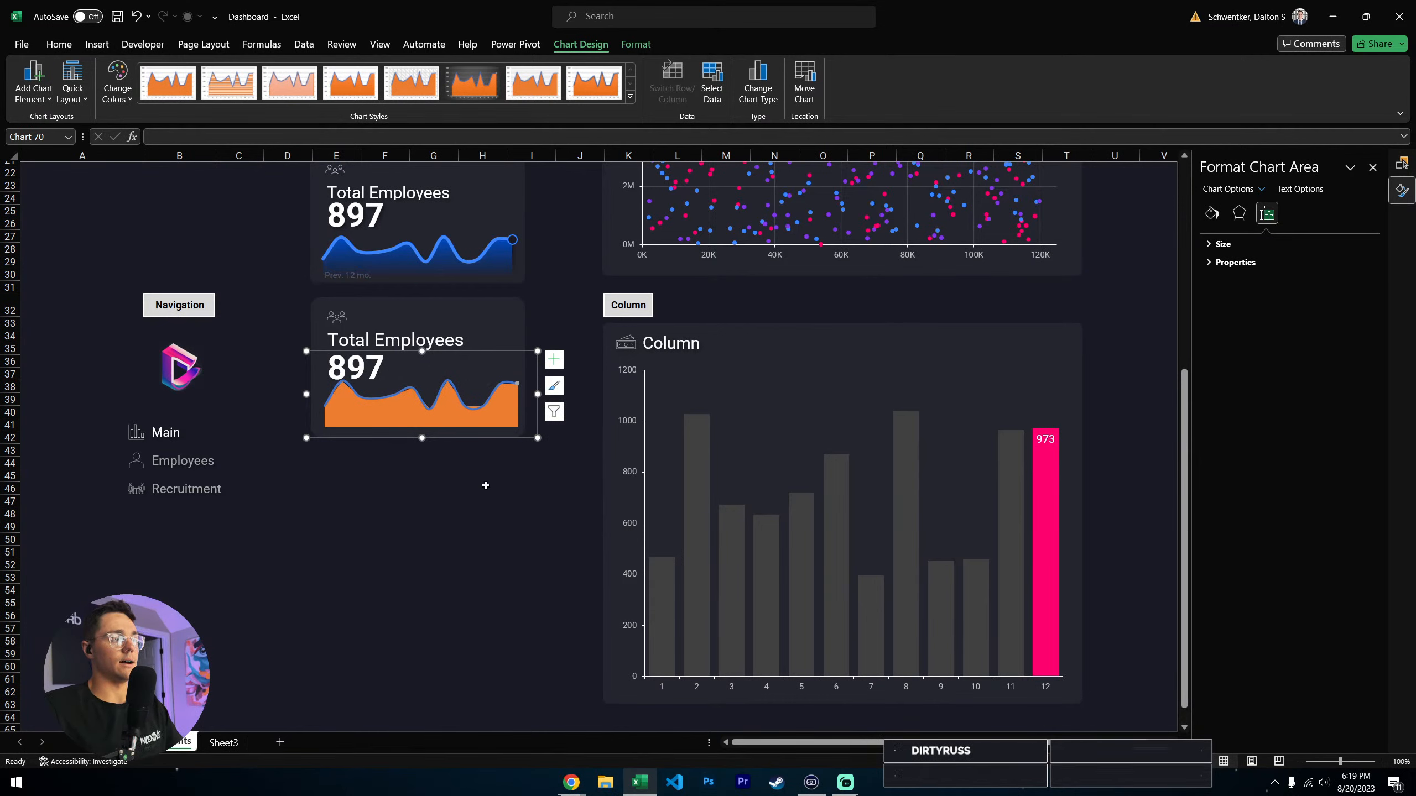
- Align the card background and the sparkline chart to a common horizontal center
{"action": "left_click", "coordinate": [517, 312], "text": "ctrl"}
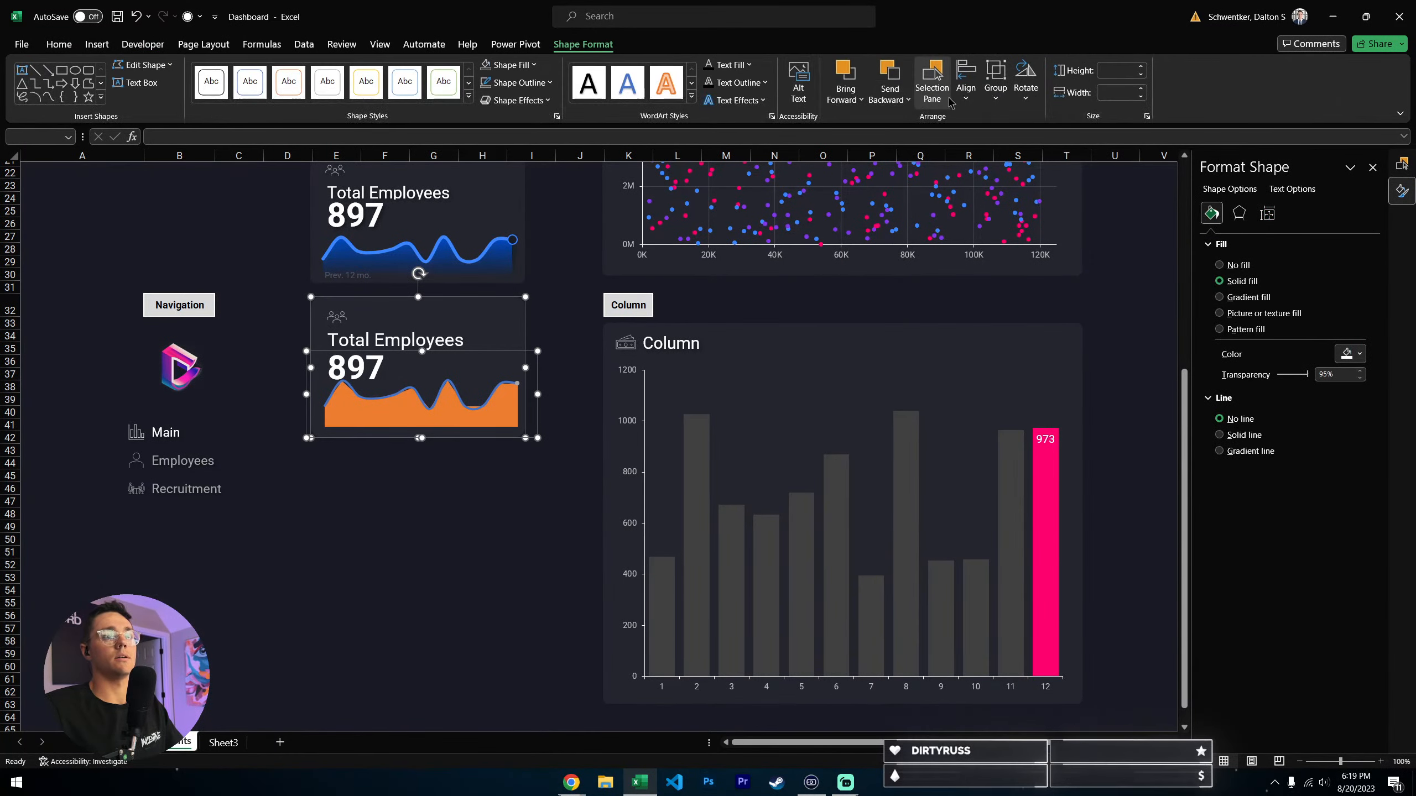
{"action": "left_click", "coordinate": [965, 89]}
{"action": "left_click", "coordinate": [997, 140]}
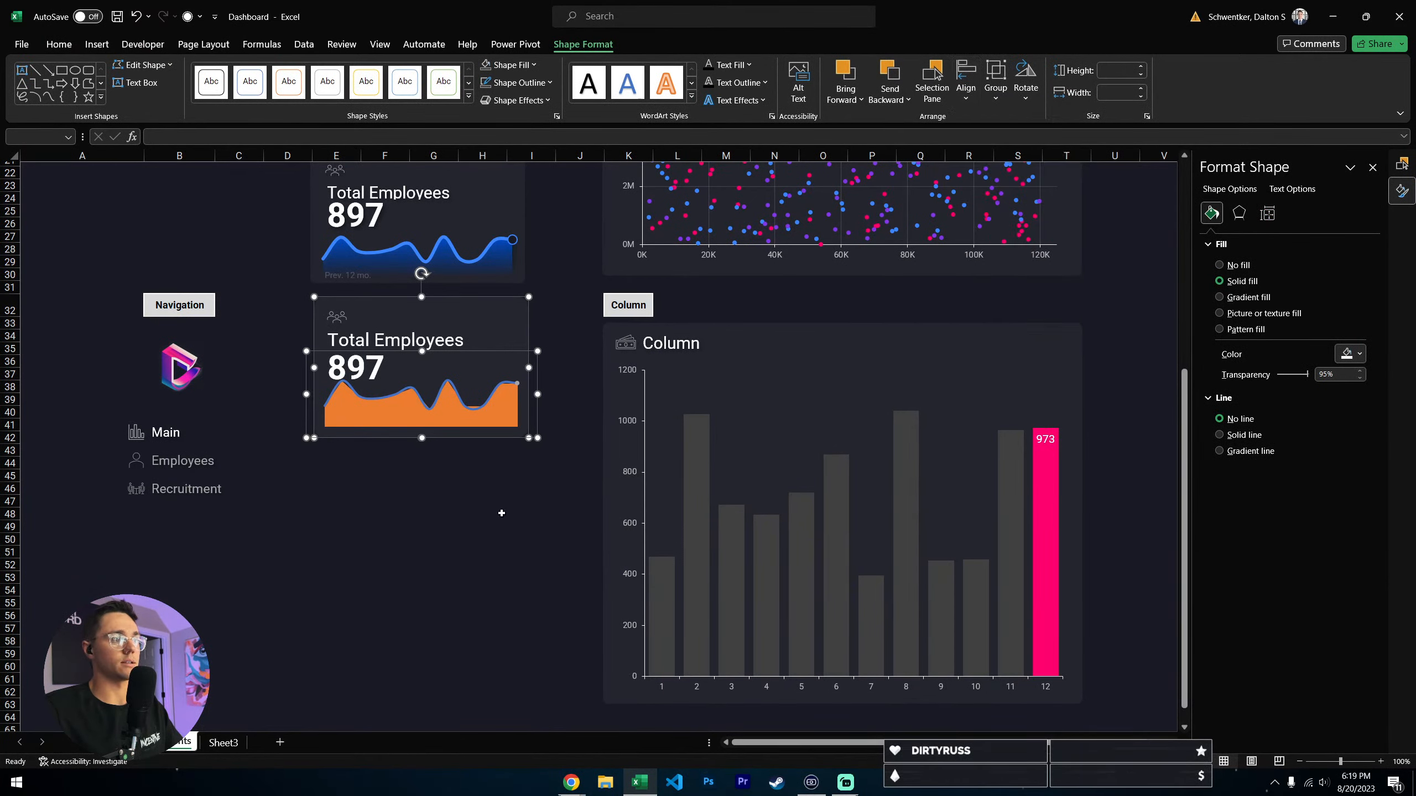
{"action": "left_click", "coordinate": [468, 530]}
- Lower the sparkline chart slightly below the 897 value and extend the card background's lower edge to enclose it
{"action": "left_click", "coordinate": [413, 413]}
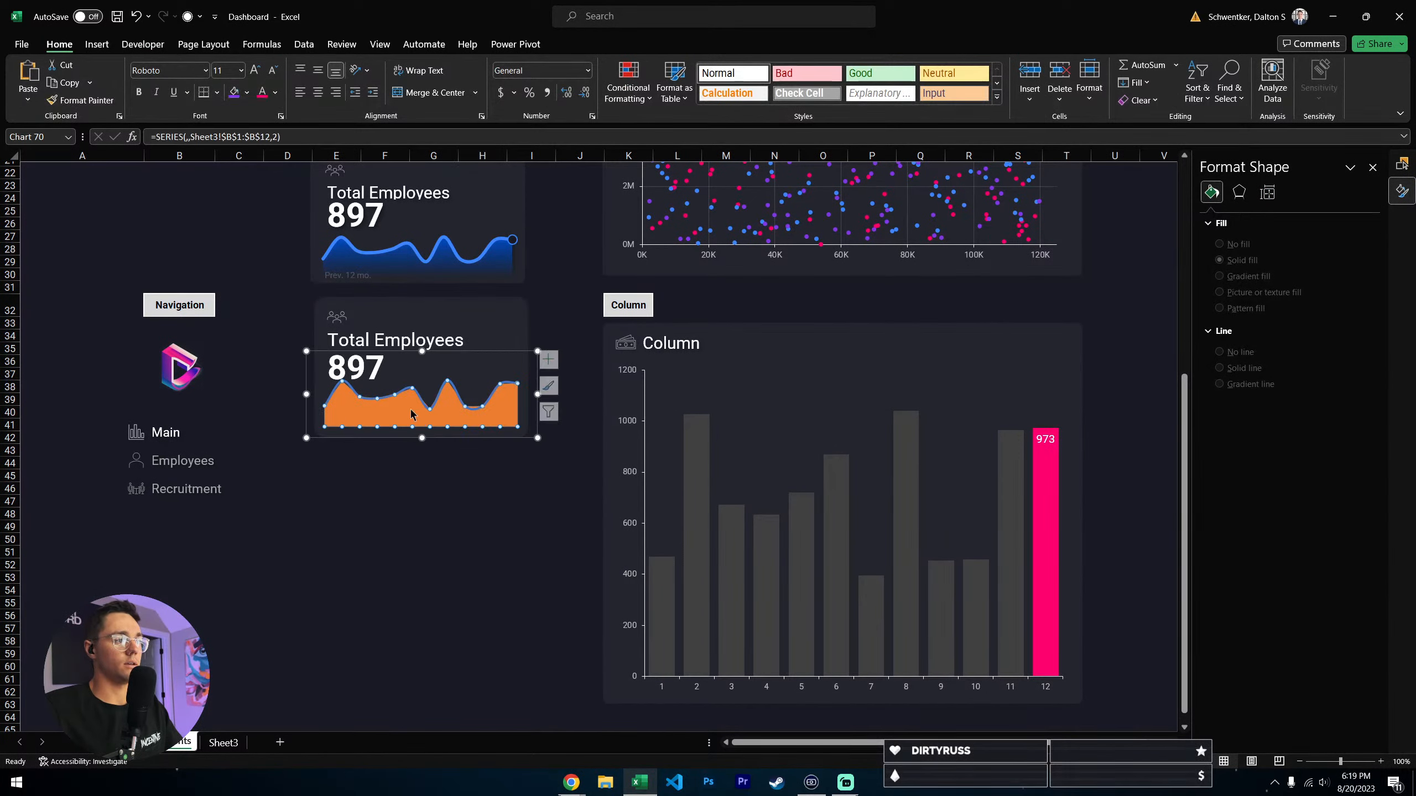
{"action": "left_click", "coordinate": [450, 436]}
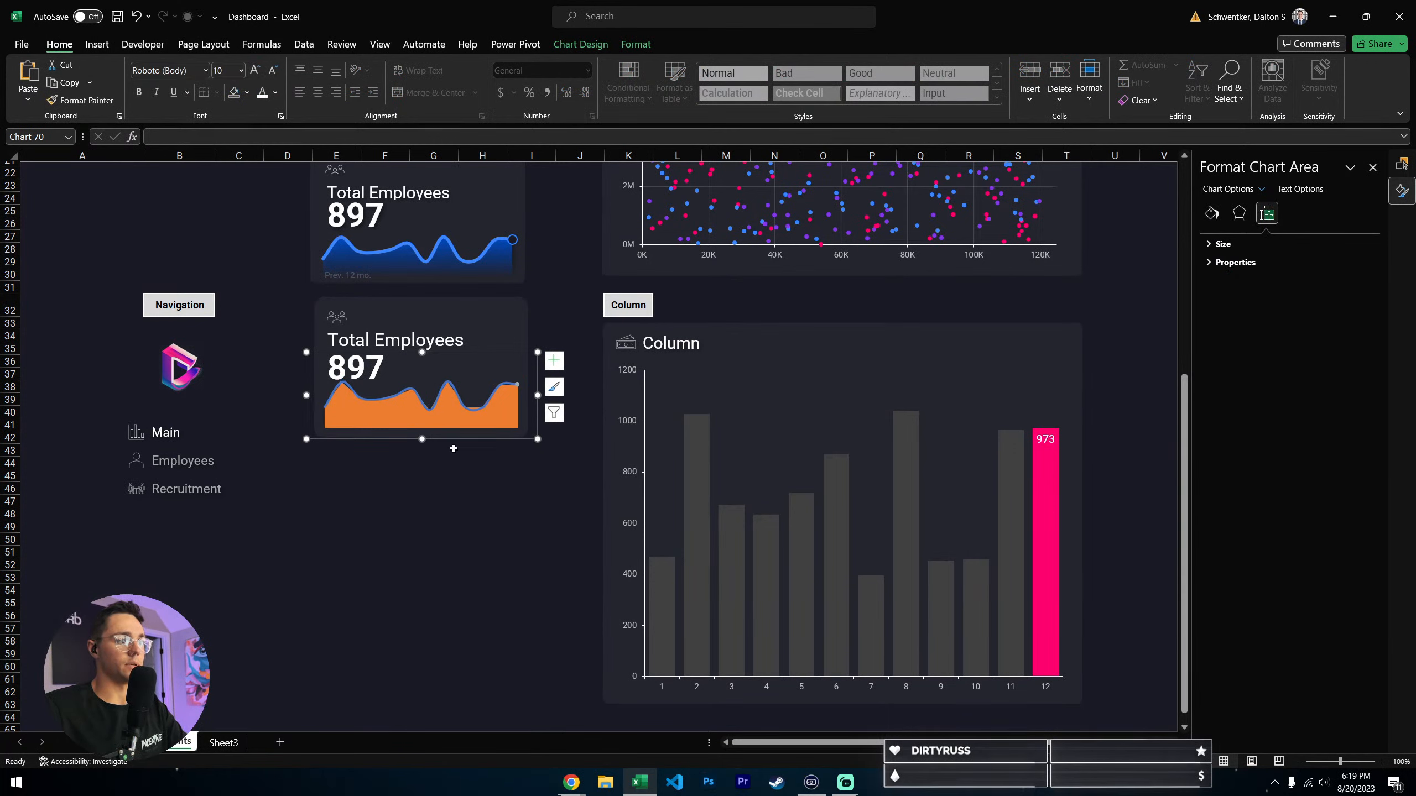
{"action": "left_click", "coordinate": [445, 501]}
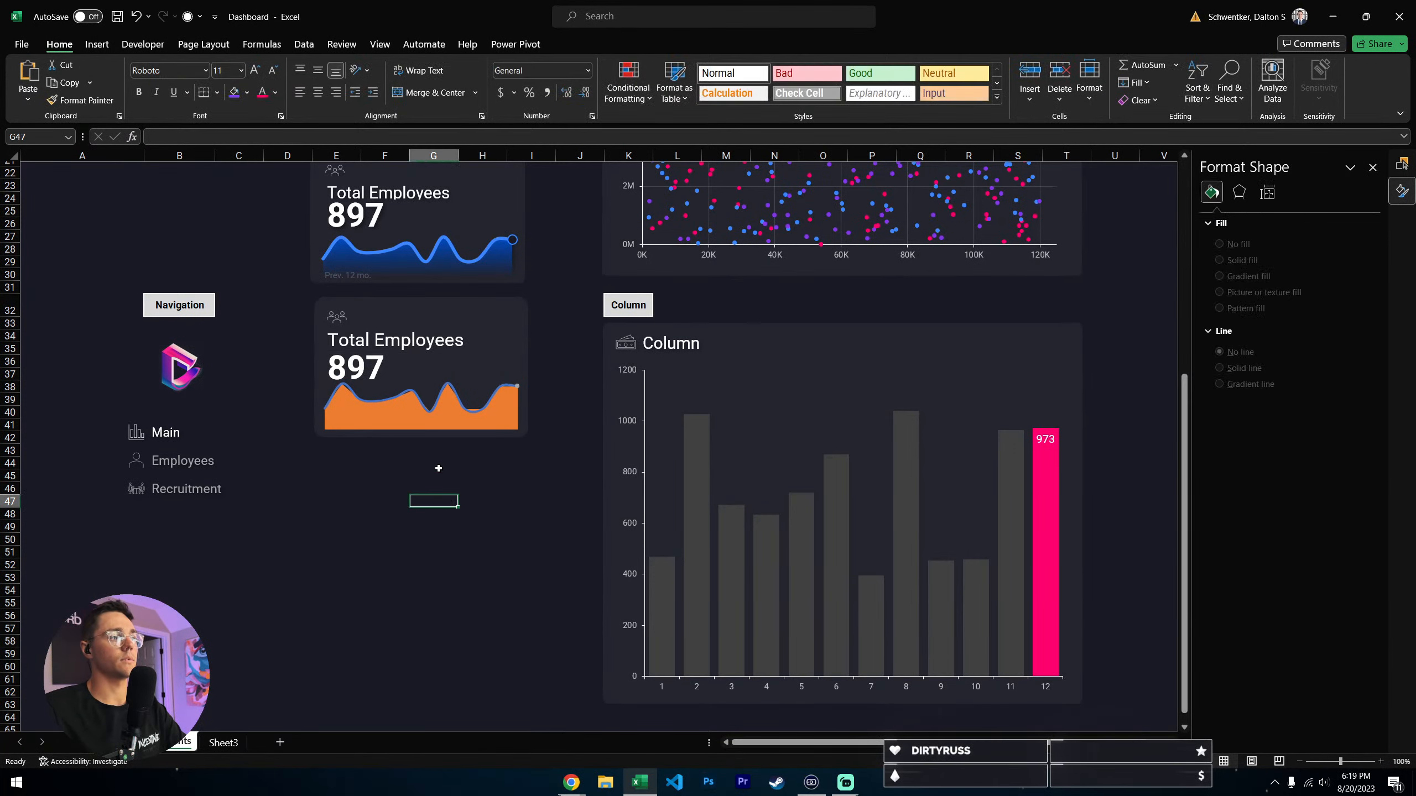
{"action": "left_click", "coordinate": [496, 297]}
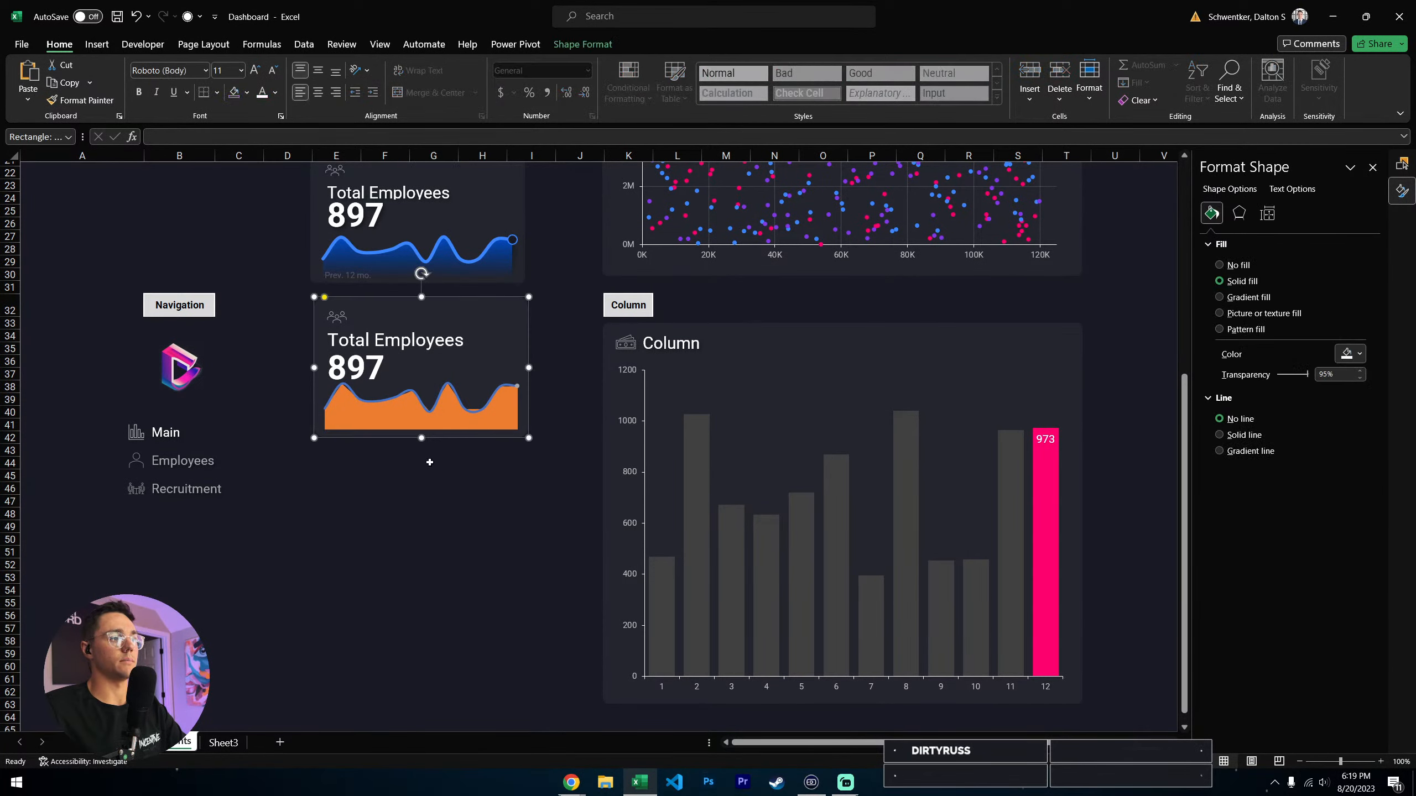
{"action": "left_click", "coordinate": [435, 430]}
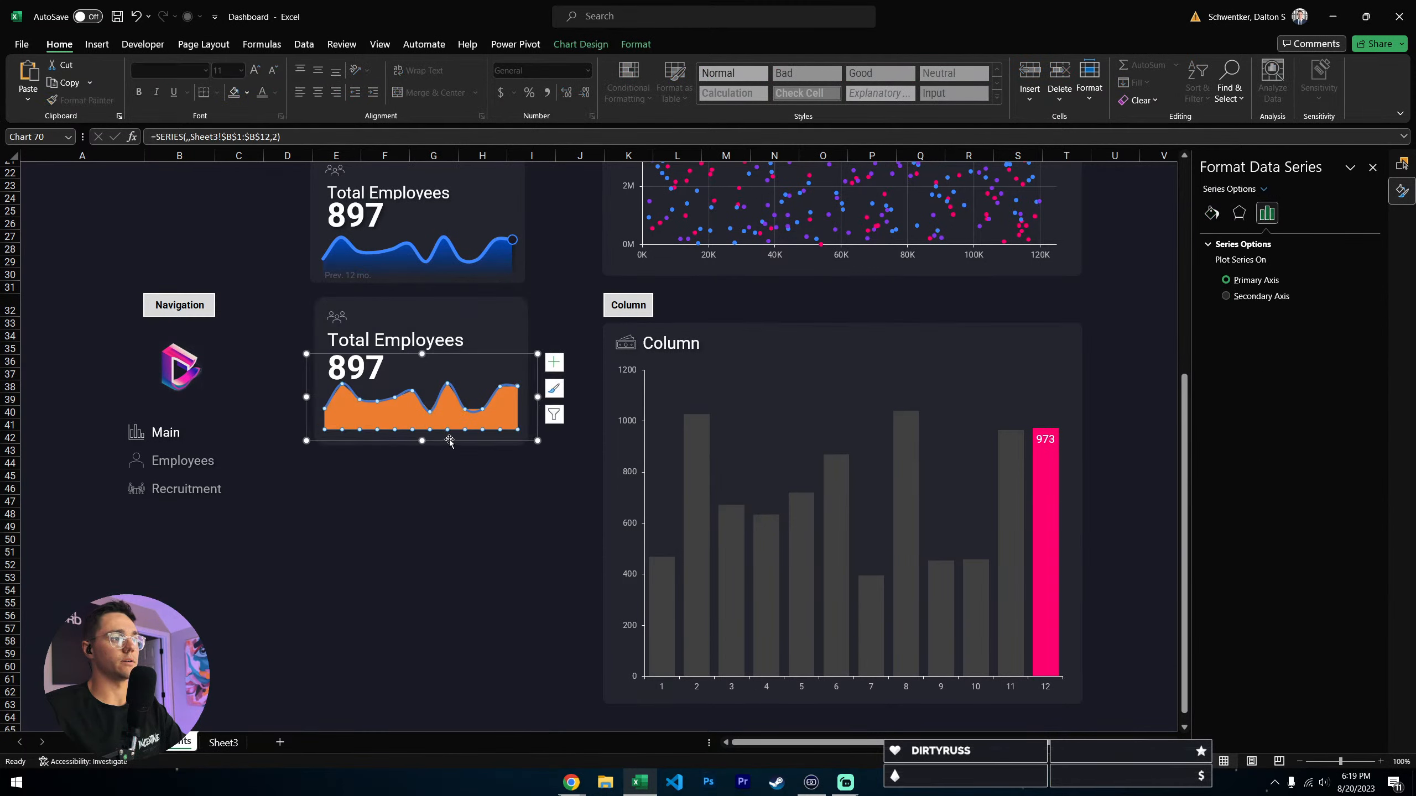
{"action": "left_click", "coordinate": [456, 445]}
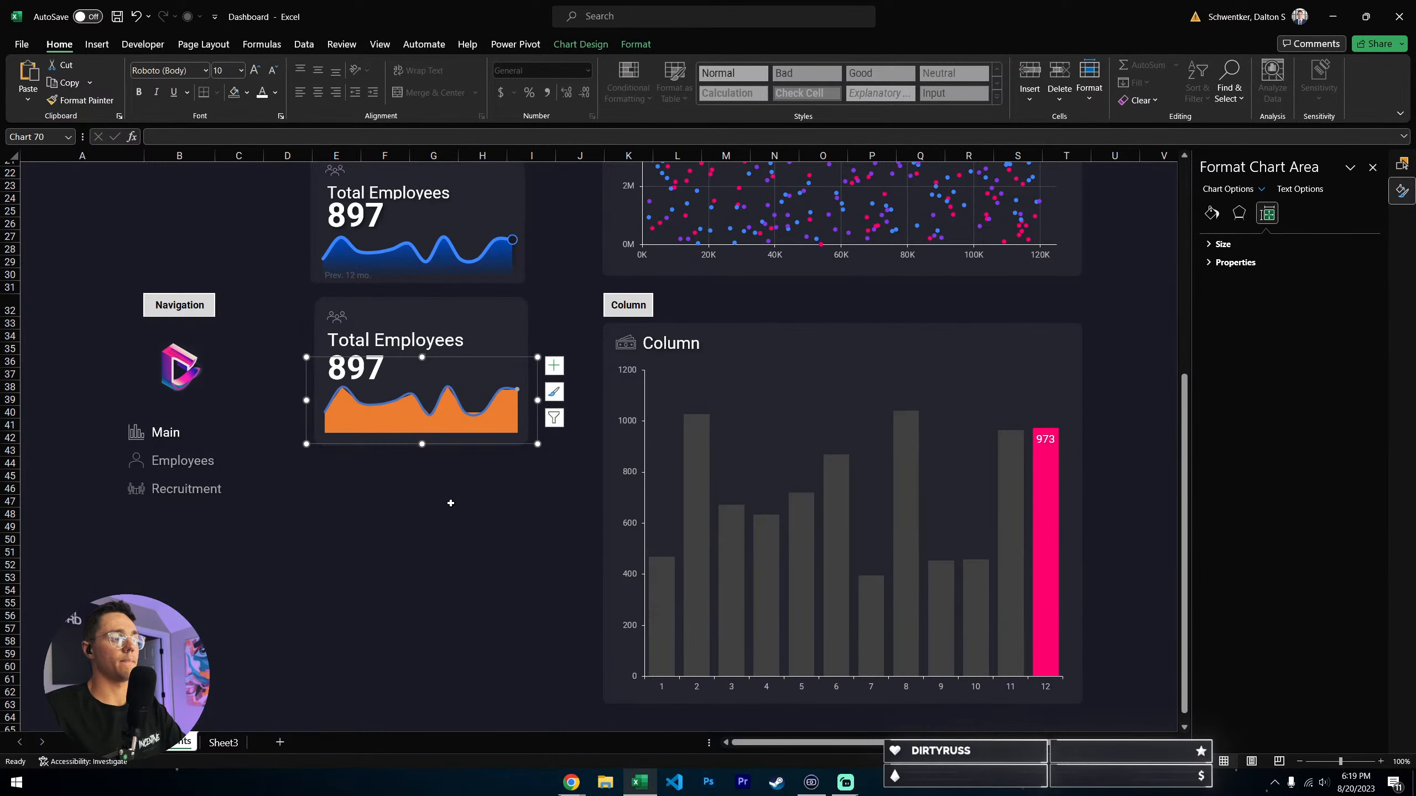
{"action": "left_click", "coordinate": [450, 502]}
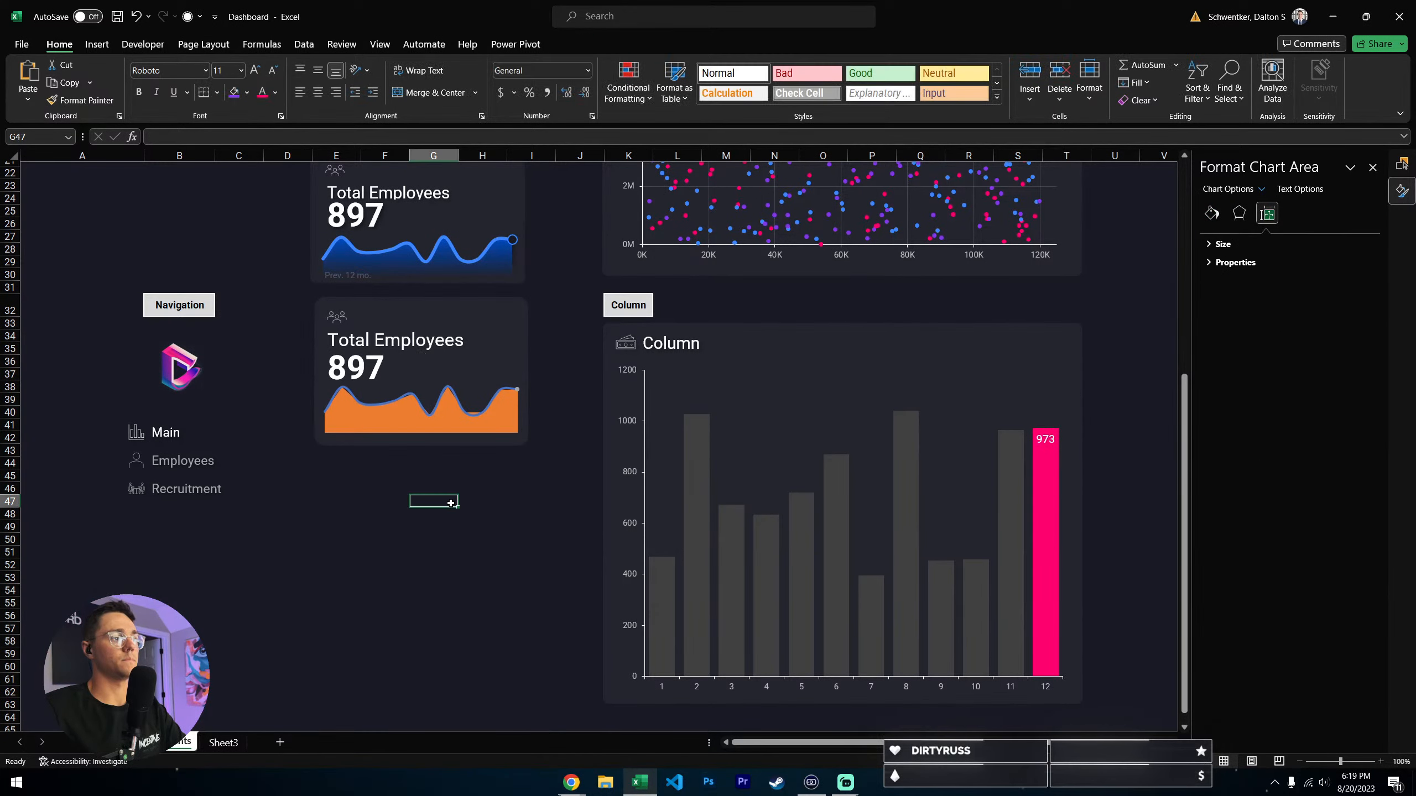
{"action": "left_click", "coordinate": [442, 428]}
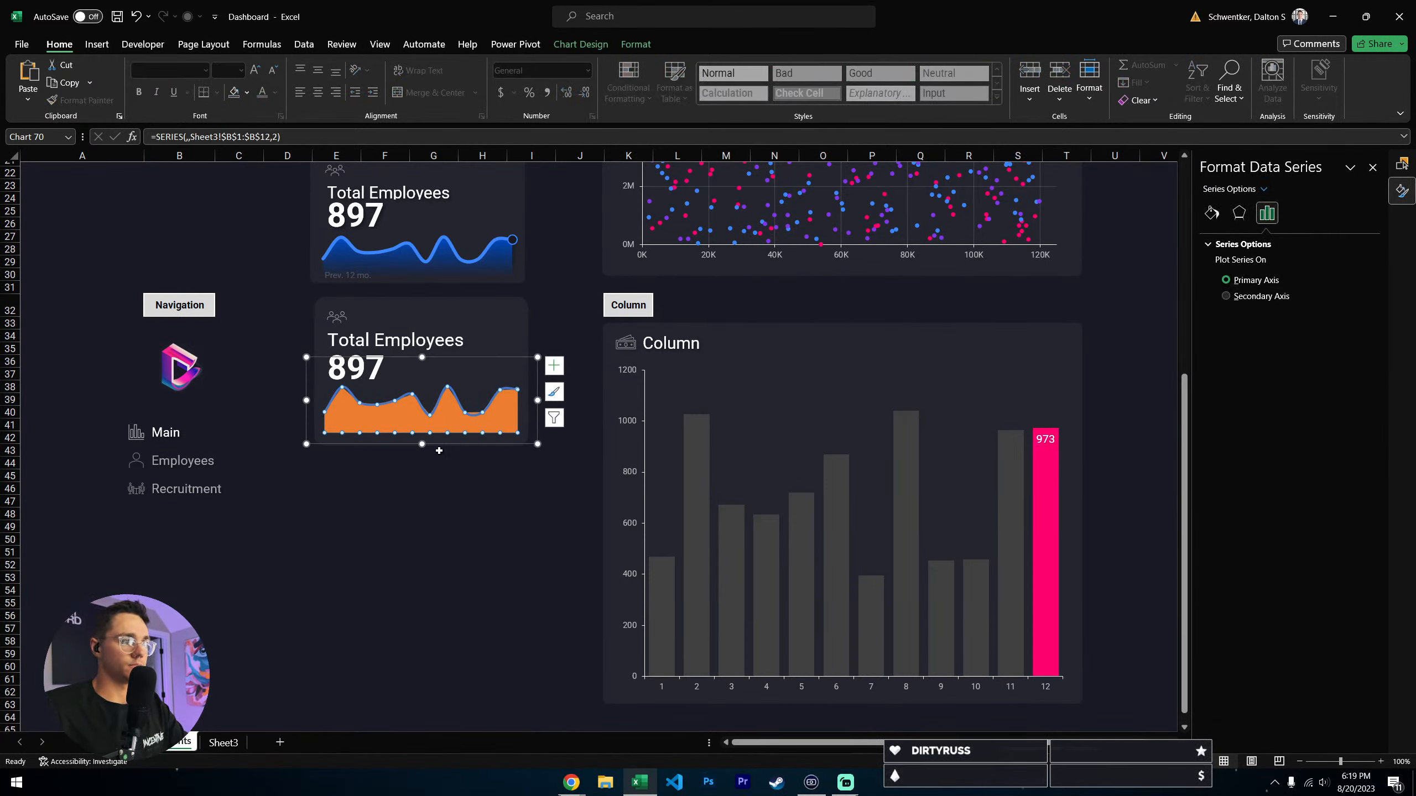
{"action": "left_click", "coordinate": [439, 451]}
{"action": "left_click", "coordinate": [439, 489]}
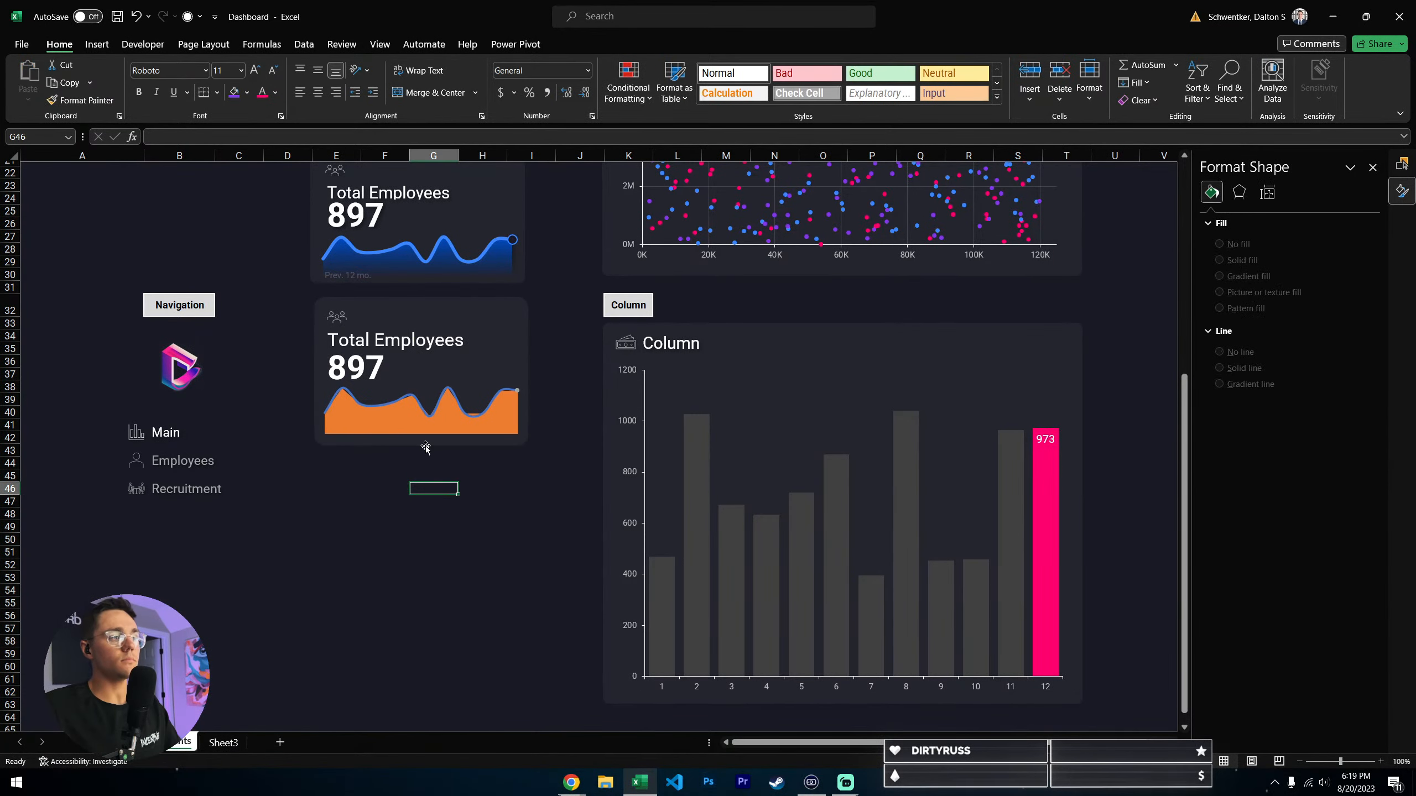
- Set the width of the sparkline's Series 1 line to 4 pt
{"action": "mouse_move", "coordinate": [456, 403]}
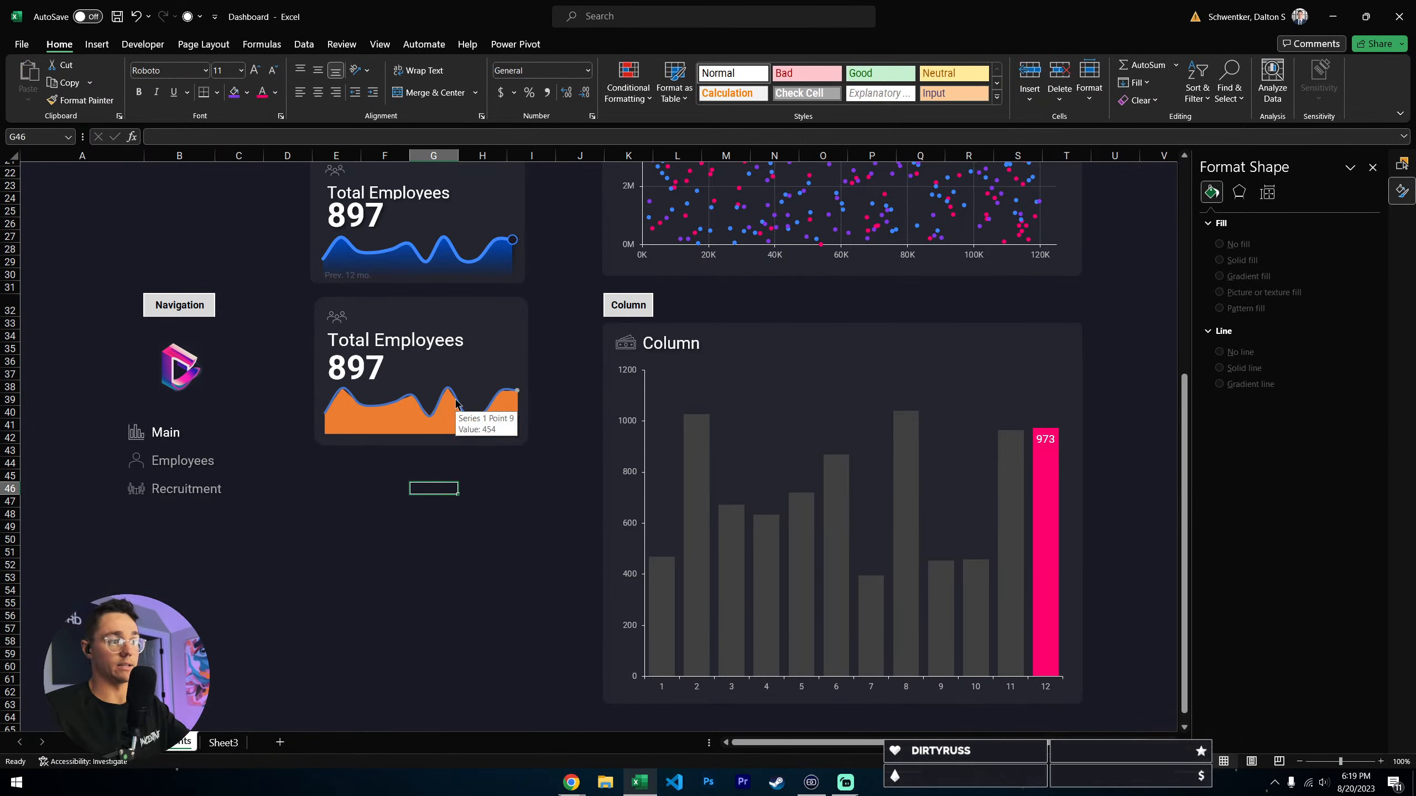
{"action": "left_click", "coordinate": [456, 403]}
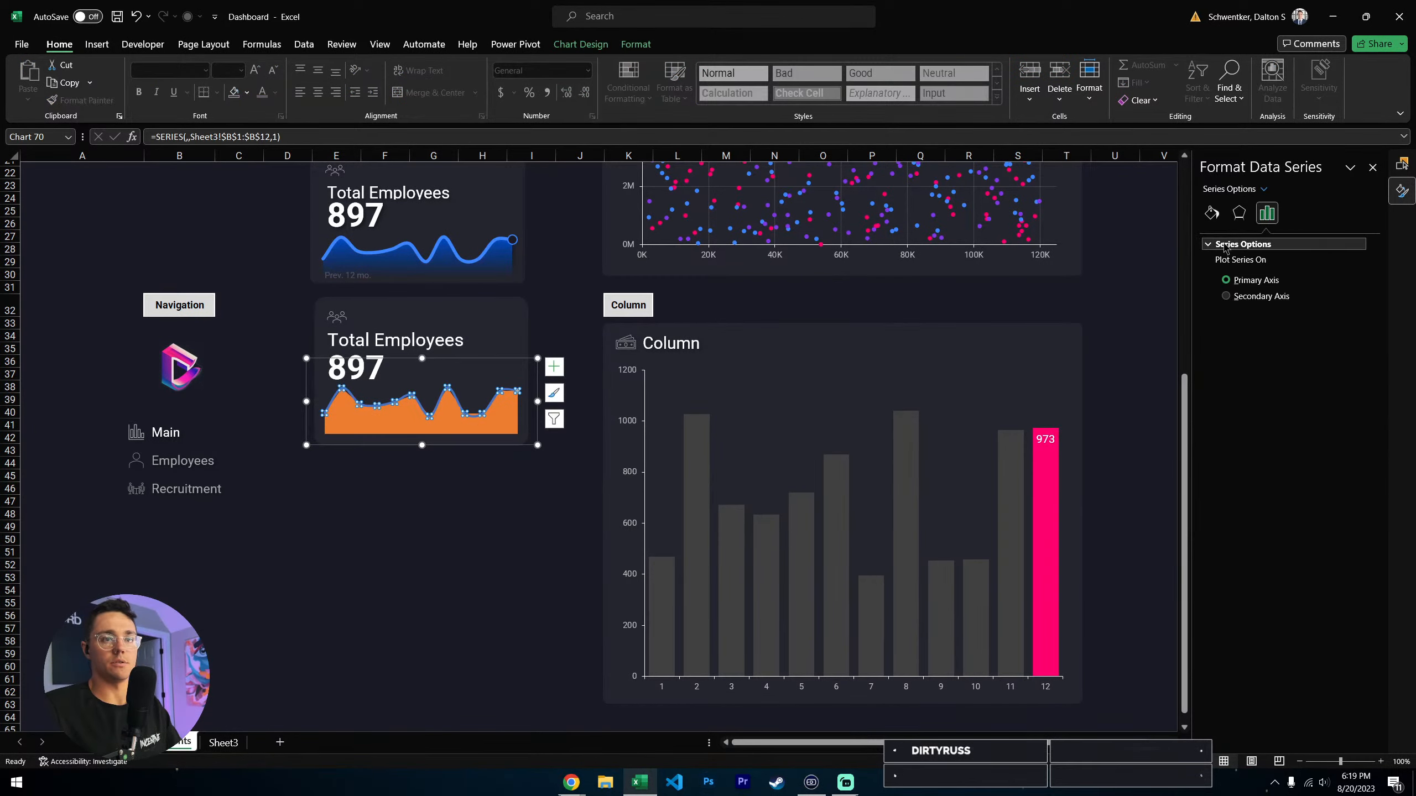
{"action": "left_click", "coordinate": [1211, 213]}
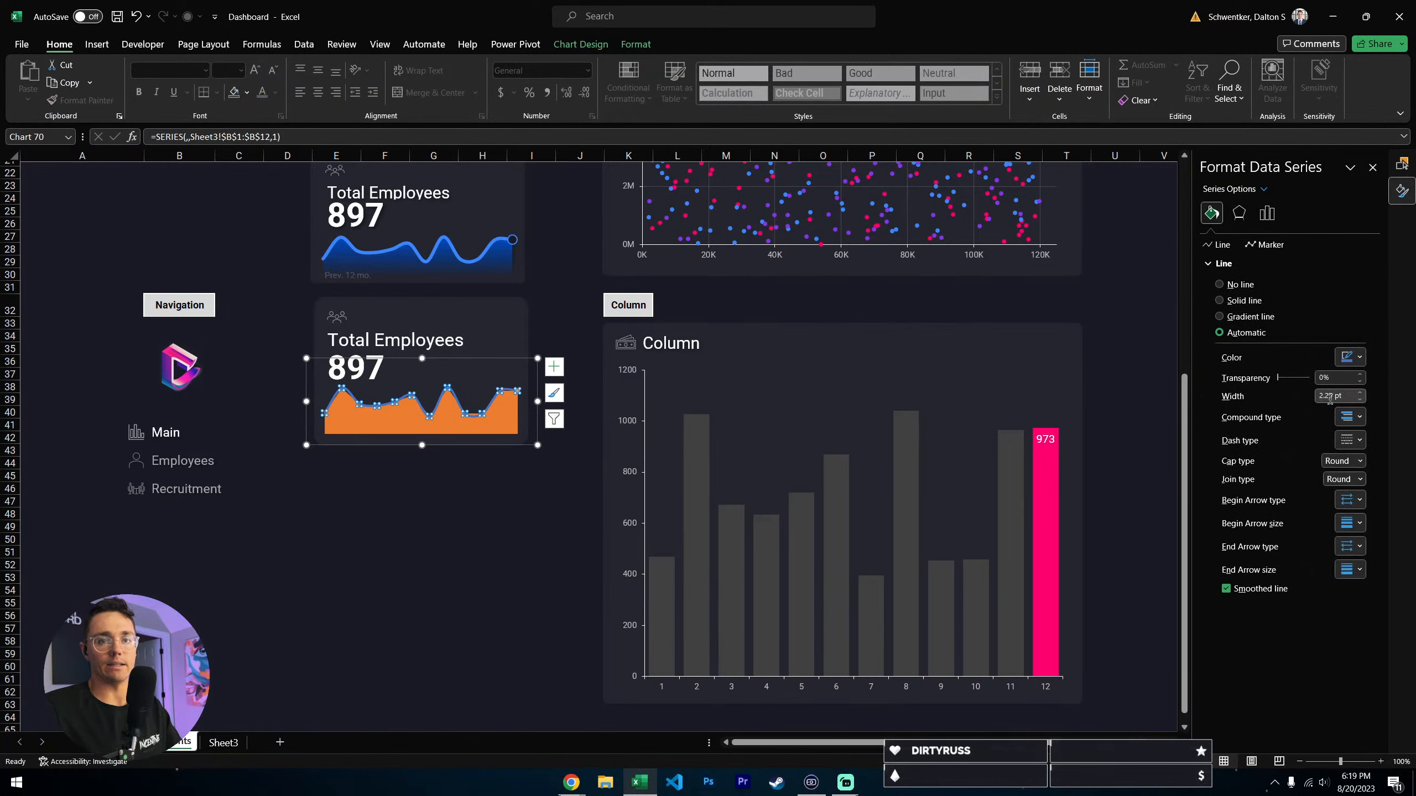
{"action": "double_click", "coordinate": [1329, 396]}
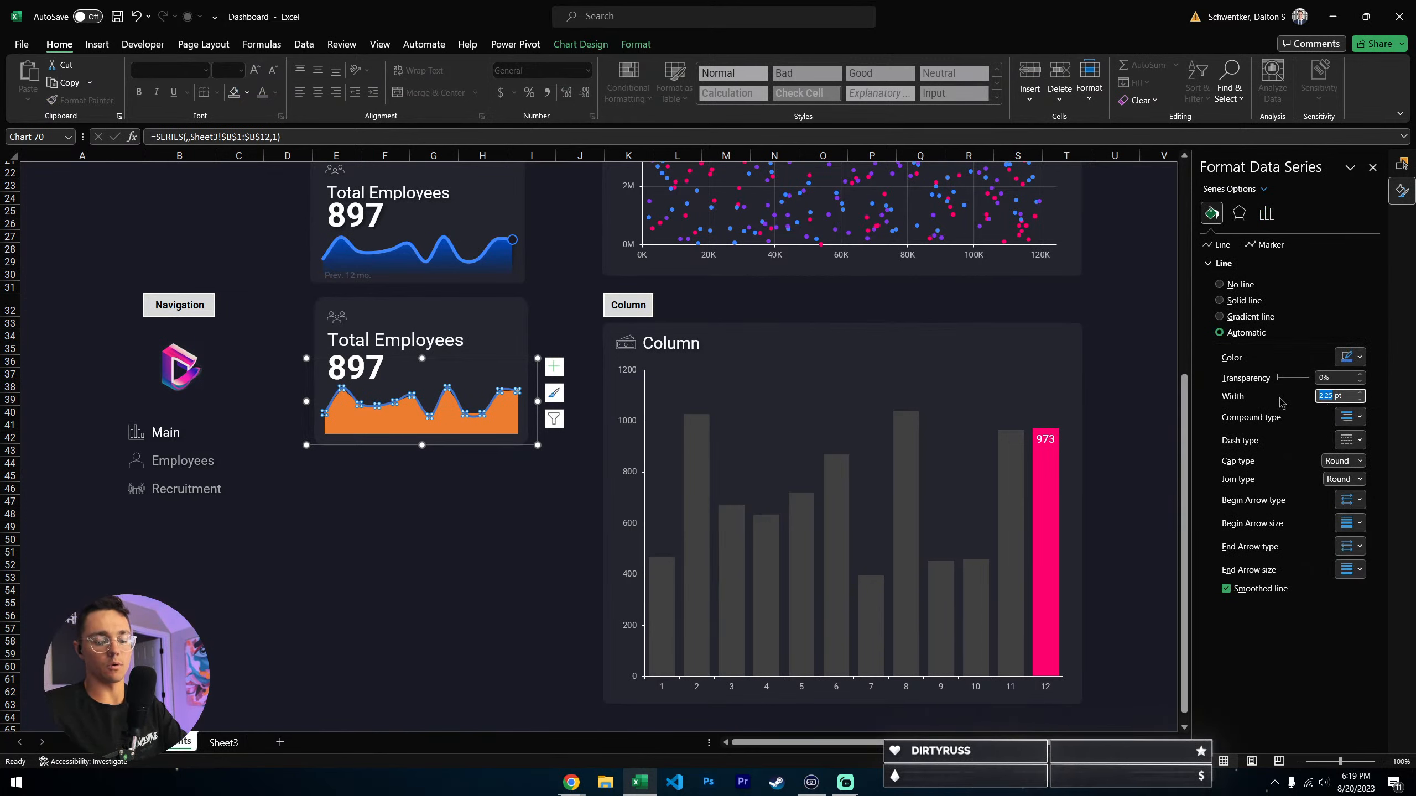
{"action": "left_click", "coordinate": [443, 563]}
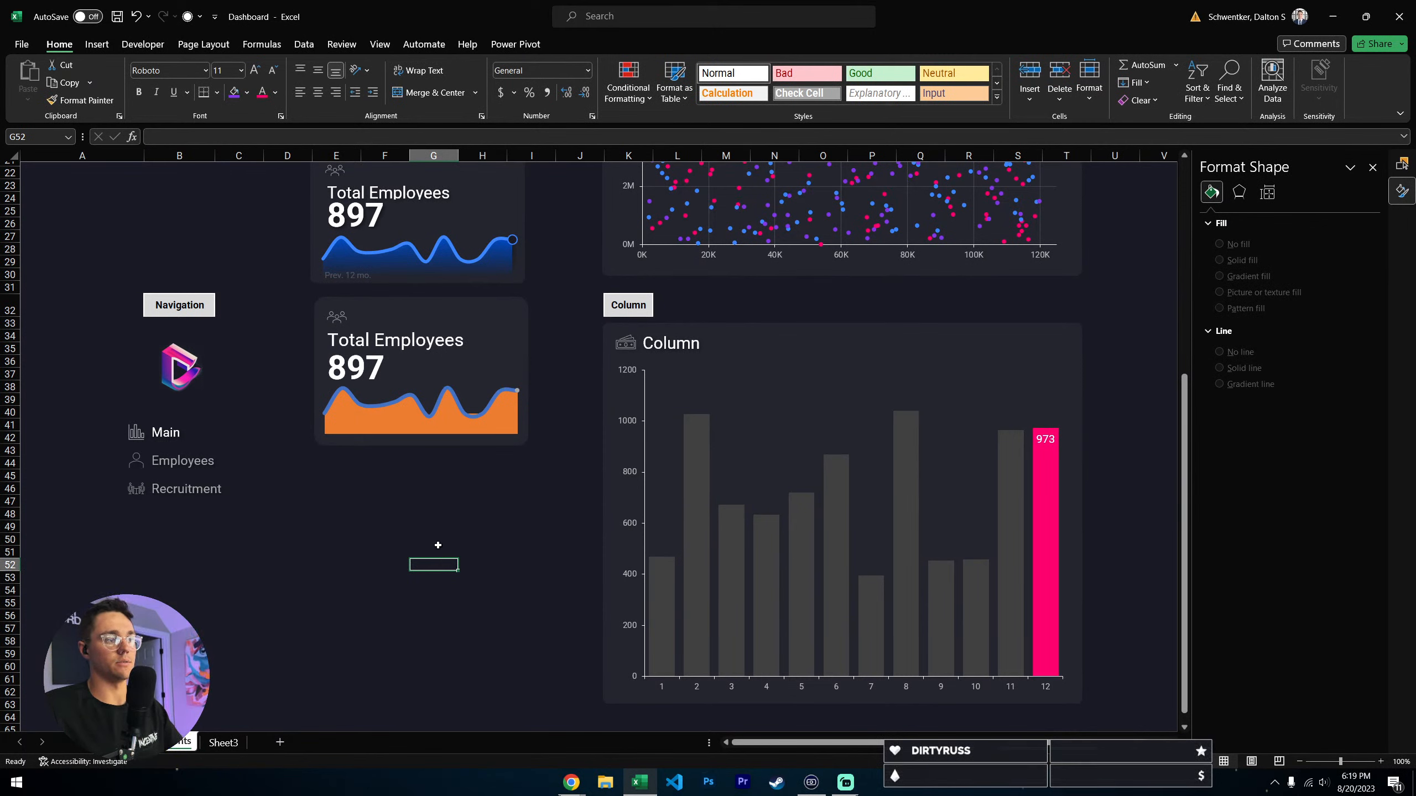
- Color the sparkline's Series 1 line with the lighter blue from the recent colors, matching the palette
{"action": "left_click", "coordinate": [457, 400]}
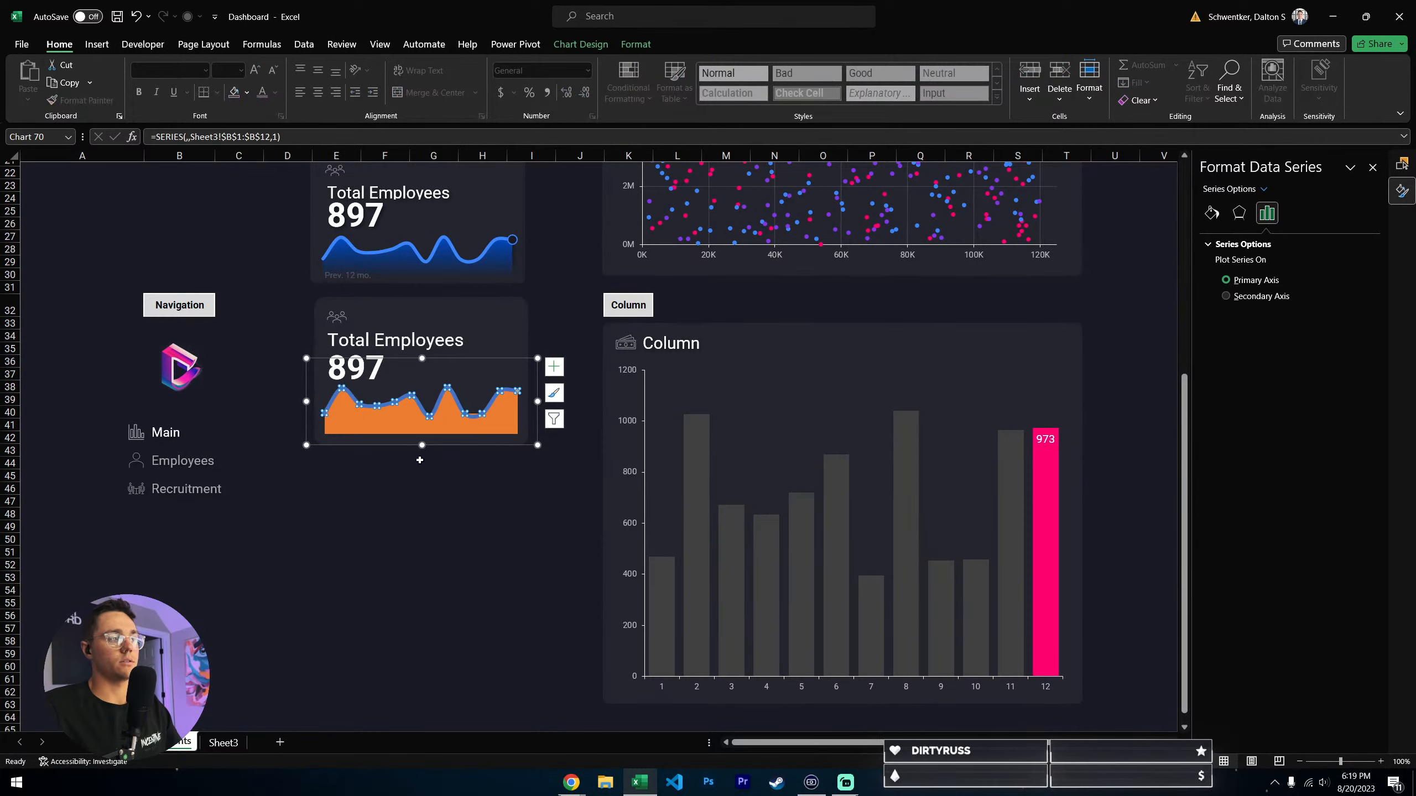
{"action": "left_click", "coordinate": [1211, 216]}
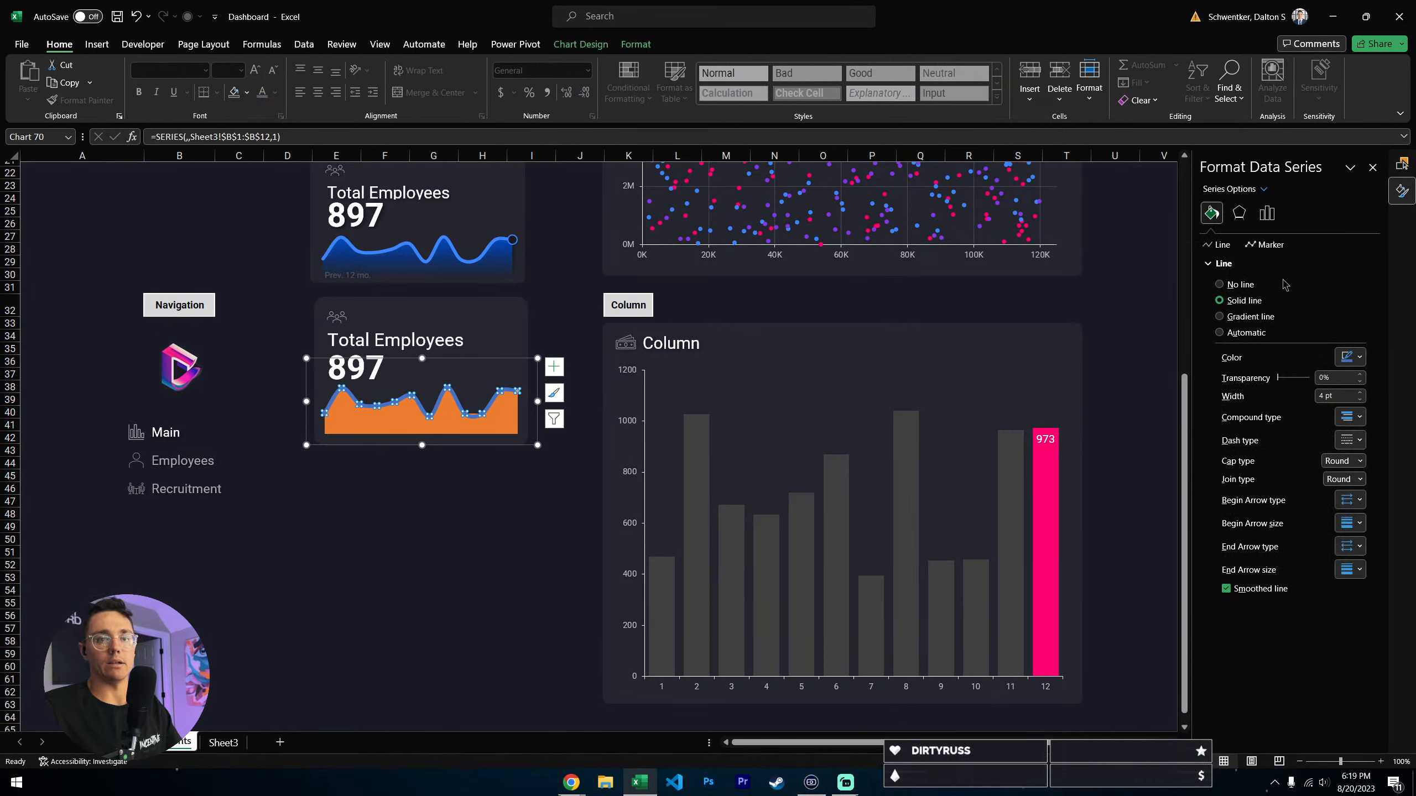
{"action": "left_click", "coordinate": [1265, 190]}
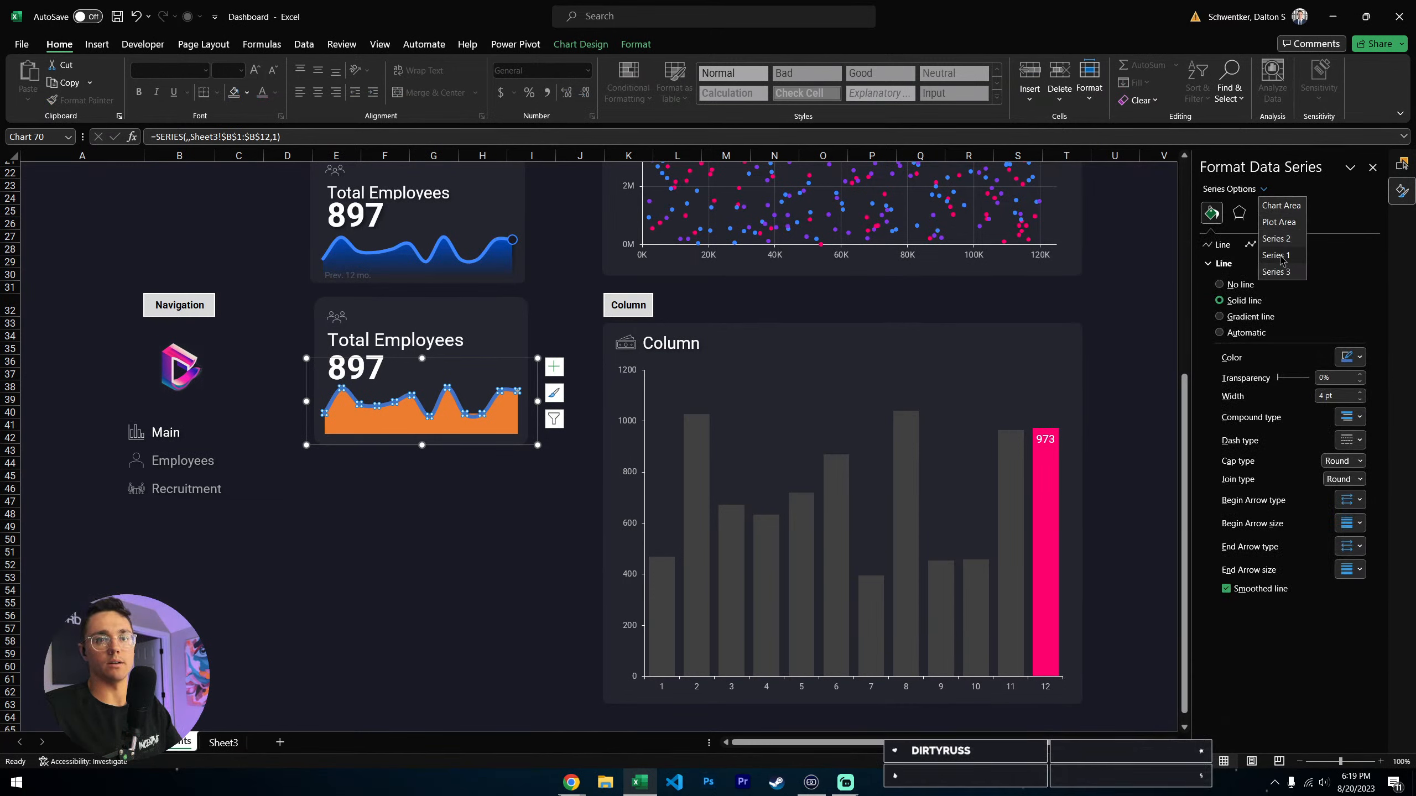
{"action": "left_click", "coordinate": [1280, 256]}
{"action": "left_click", "coordinate": [1264, 193]}
{"action": "left_click", "coordinate": [1282, 255]}
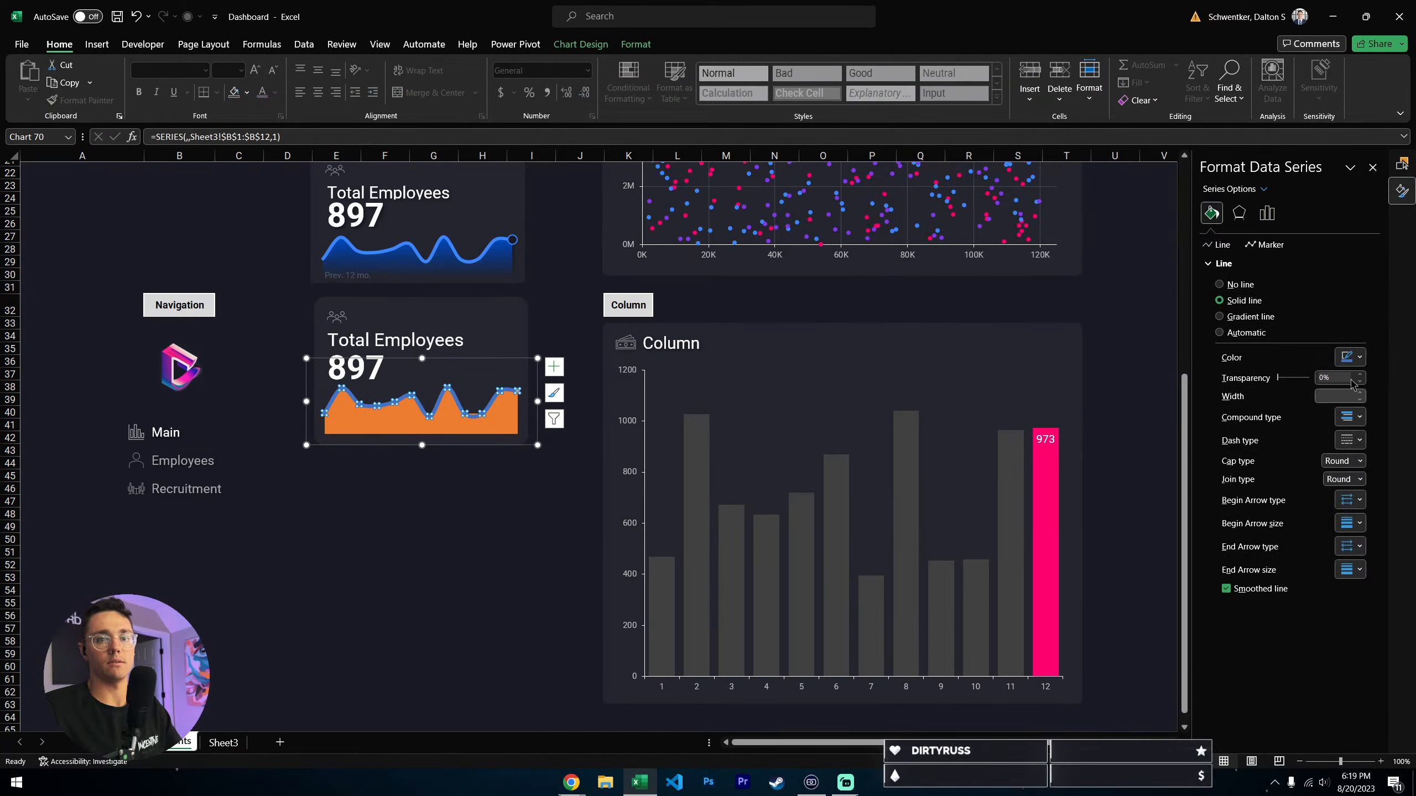
{"action": "left_click", "coordinate": [1353, 359]}
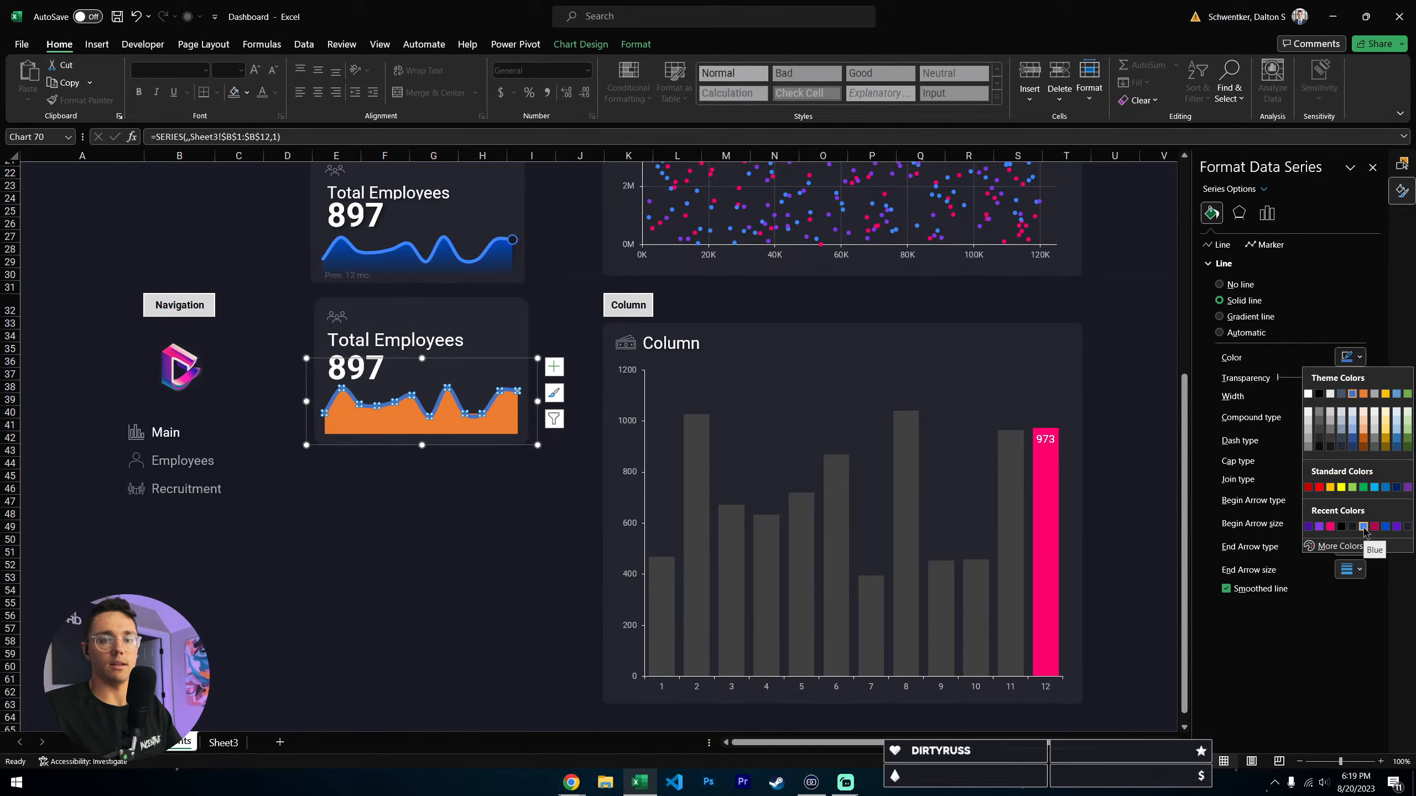
{"action": "left_click", "coordinate": [401, 482]}
{"action": "scroll", "coordinate": [401, 482], "scroll_direction": "up", "scroll_amount": 7}
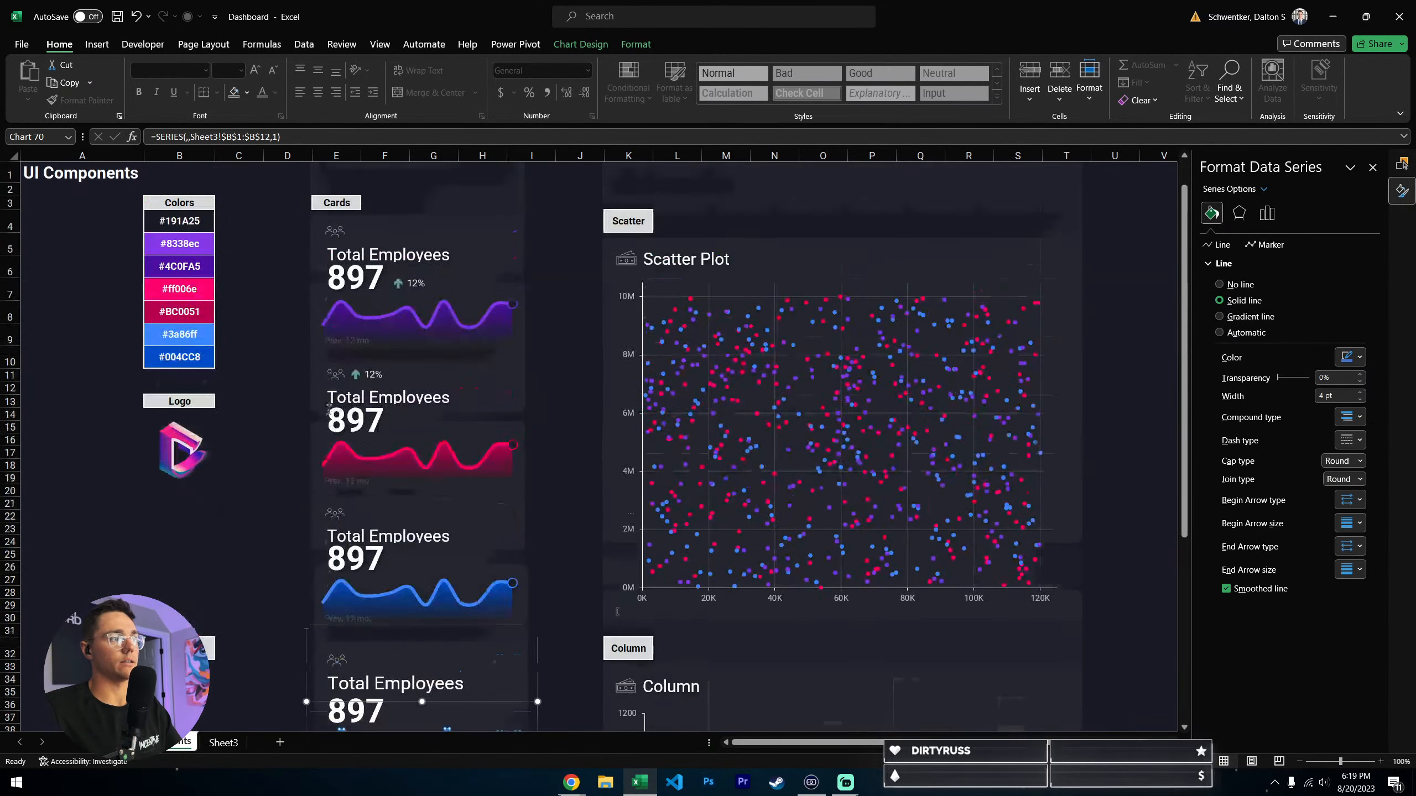
{"action": "scroll", "coordinate": [362, 528], "scroll_direction": "down", "scroll_amount": 4}
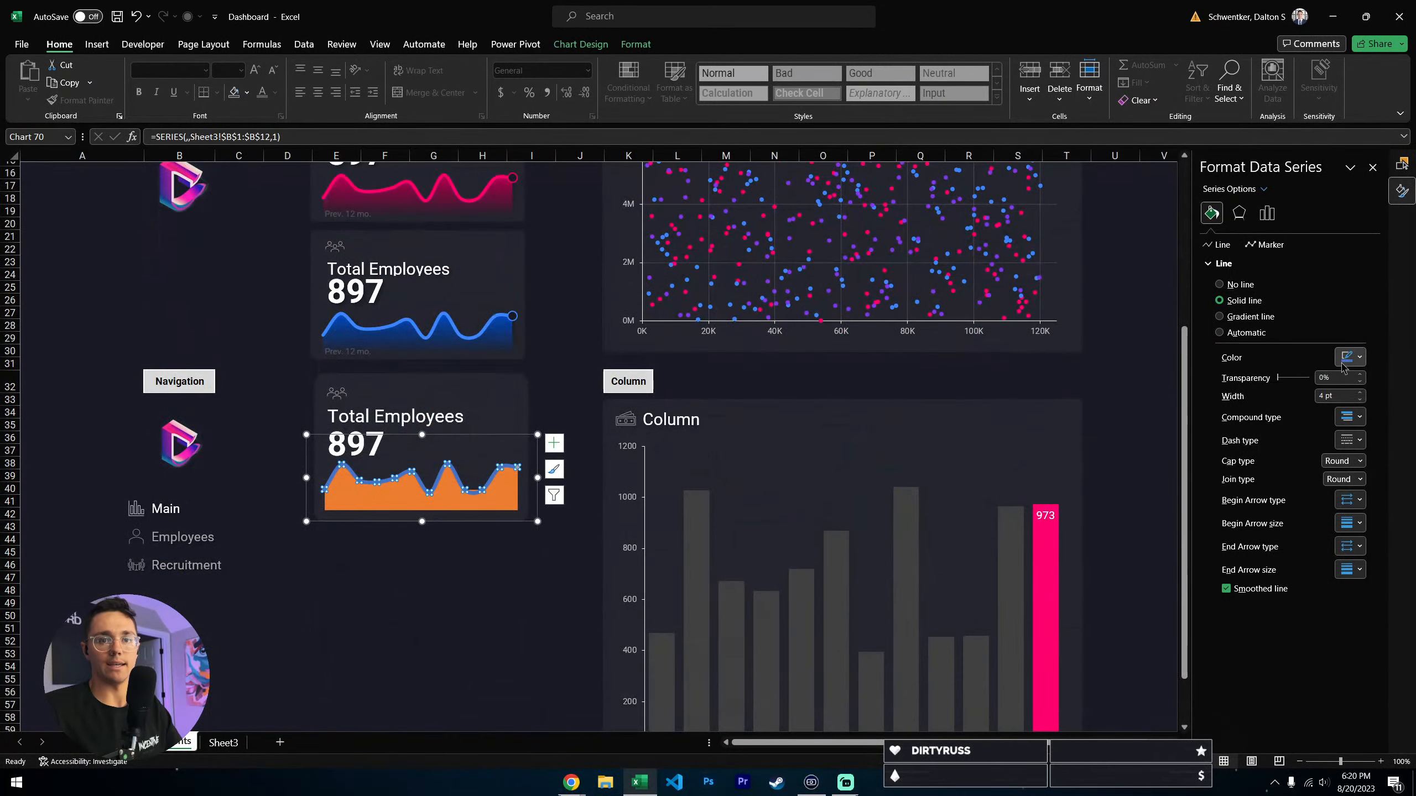
{"action": "left_click", "coordinate": [1353, 356]}
{"action": "left_click", "coordinate": [1363, 527]}
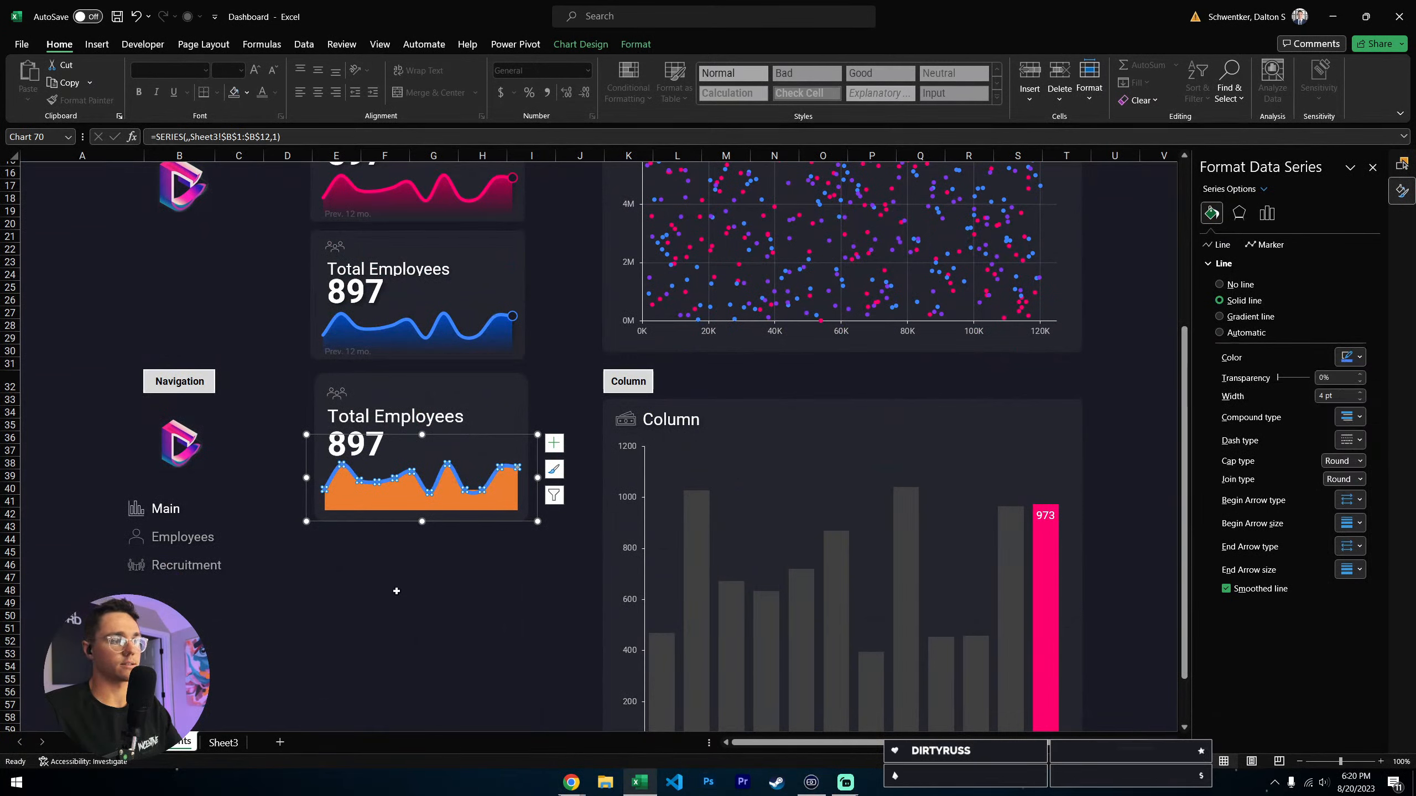
- Give the Series 2 area a gradient fill and color its first gradient stop the darker palette blue
{"action": "left_click", "coordinate": [448, 501]}
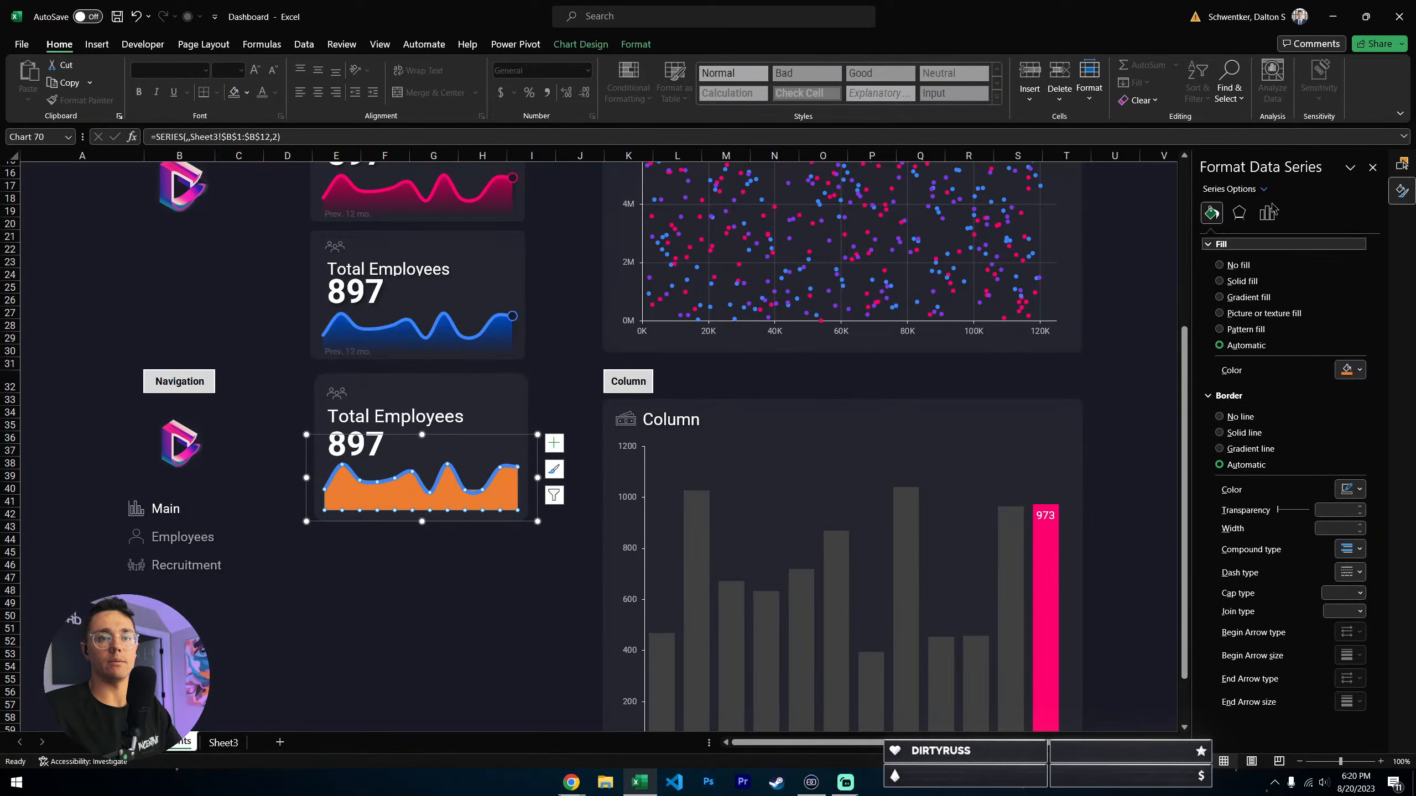
{"action": "left_click", "coordinate": [1264, 189]}
{"action": "left_click", "coordinate": [1282, 239]}
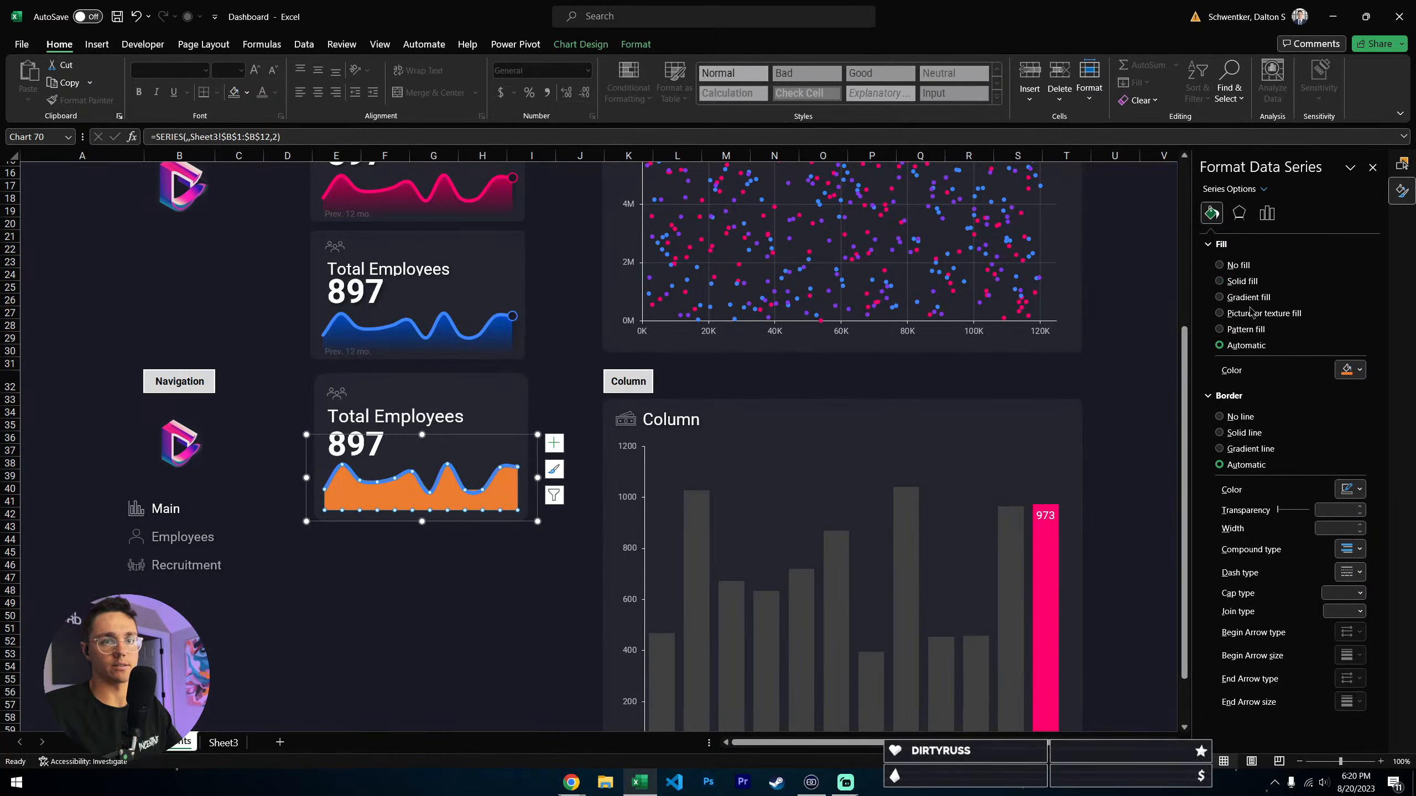
{"action": "left_click", "coordinate": [1243, 301]}
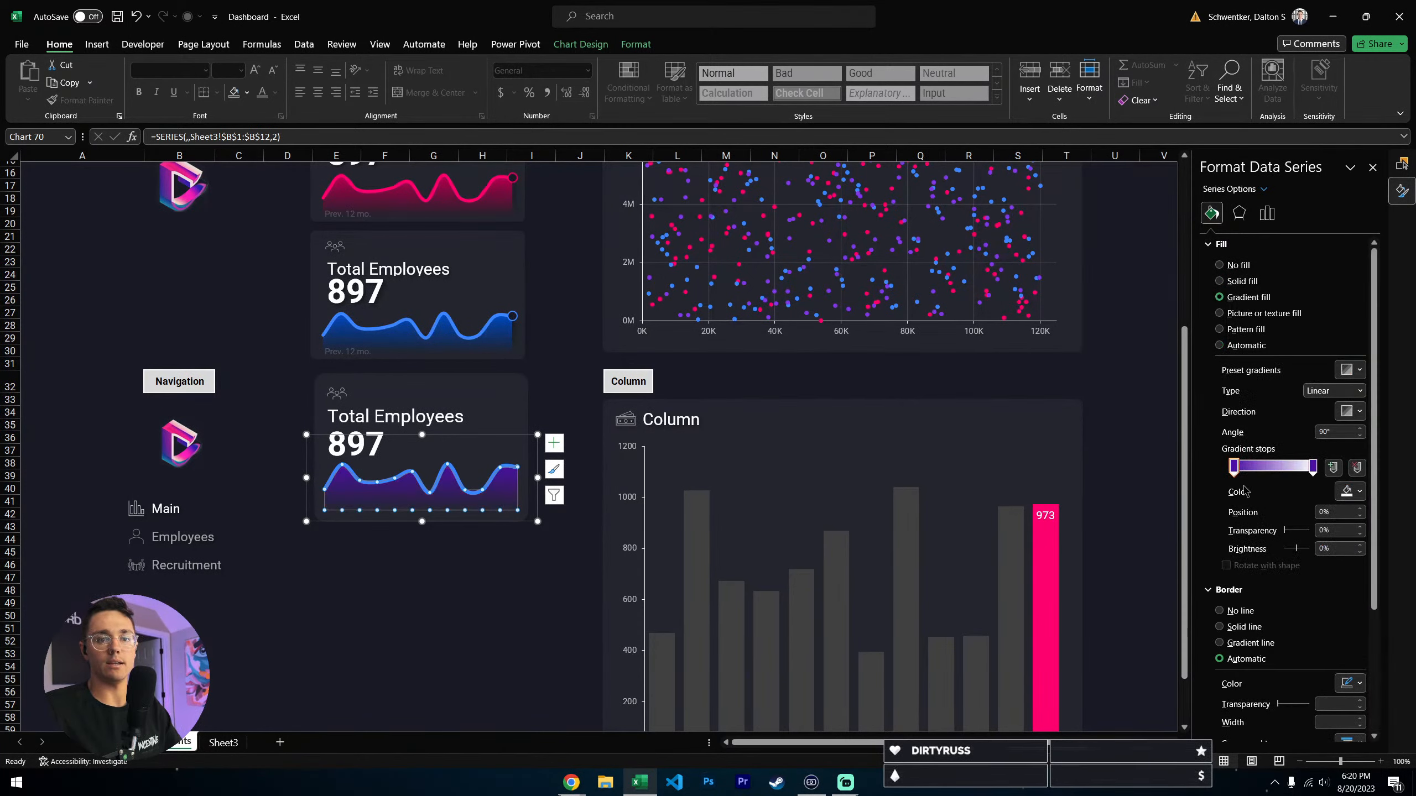
{"action": "left_click", "coordinate": [1359, 491]}
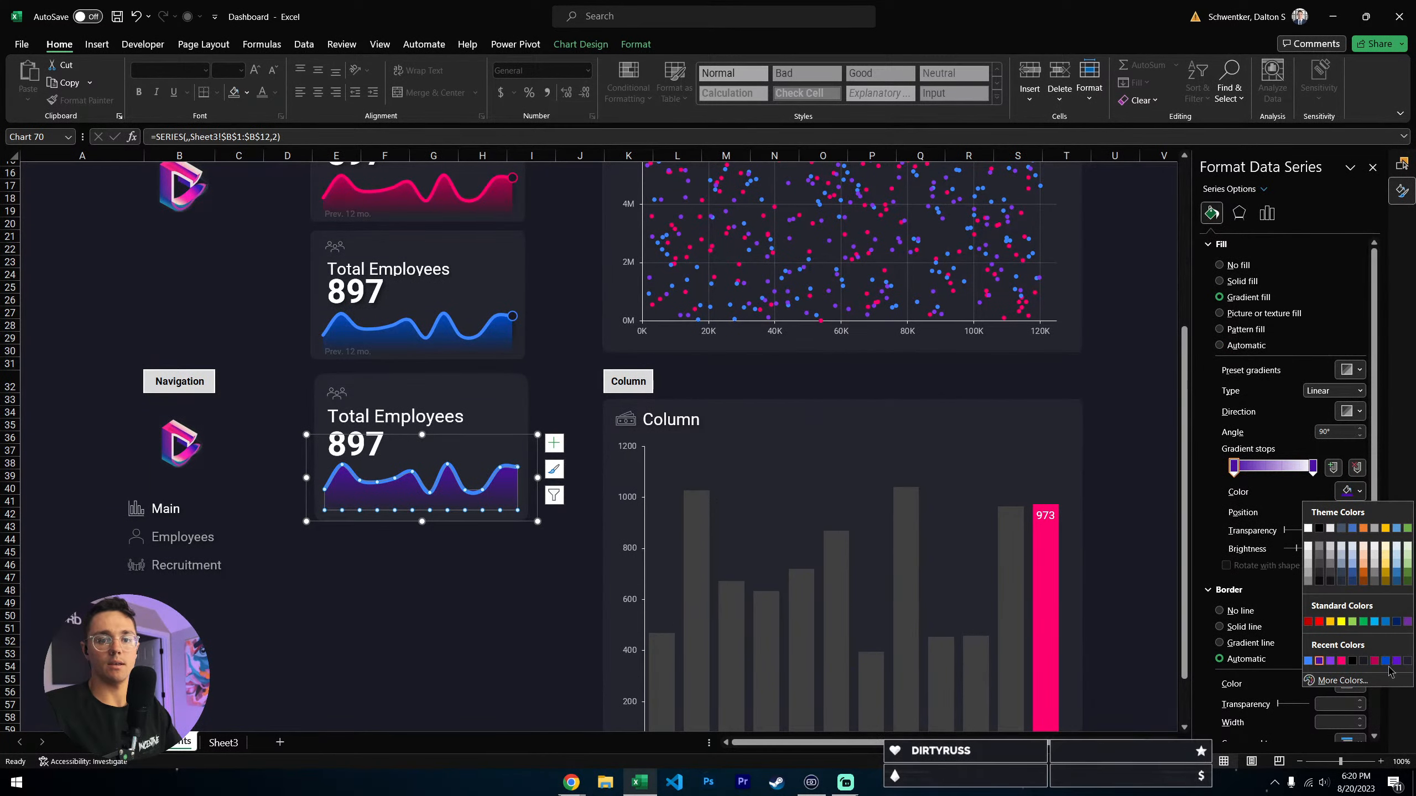
{"action": "left_click", "coordinate": [1386, 662]}
{"action": "scroll", "coordinate": [184, 278], "scroll_direction": "up", "scroll_amount": 5}
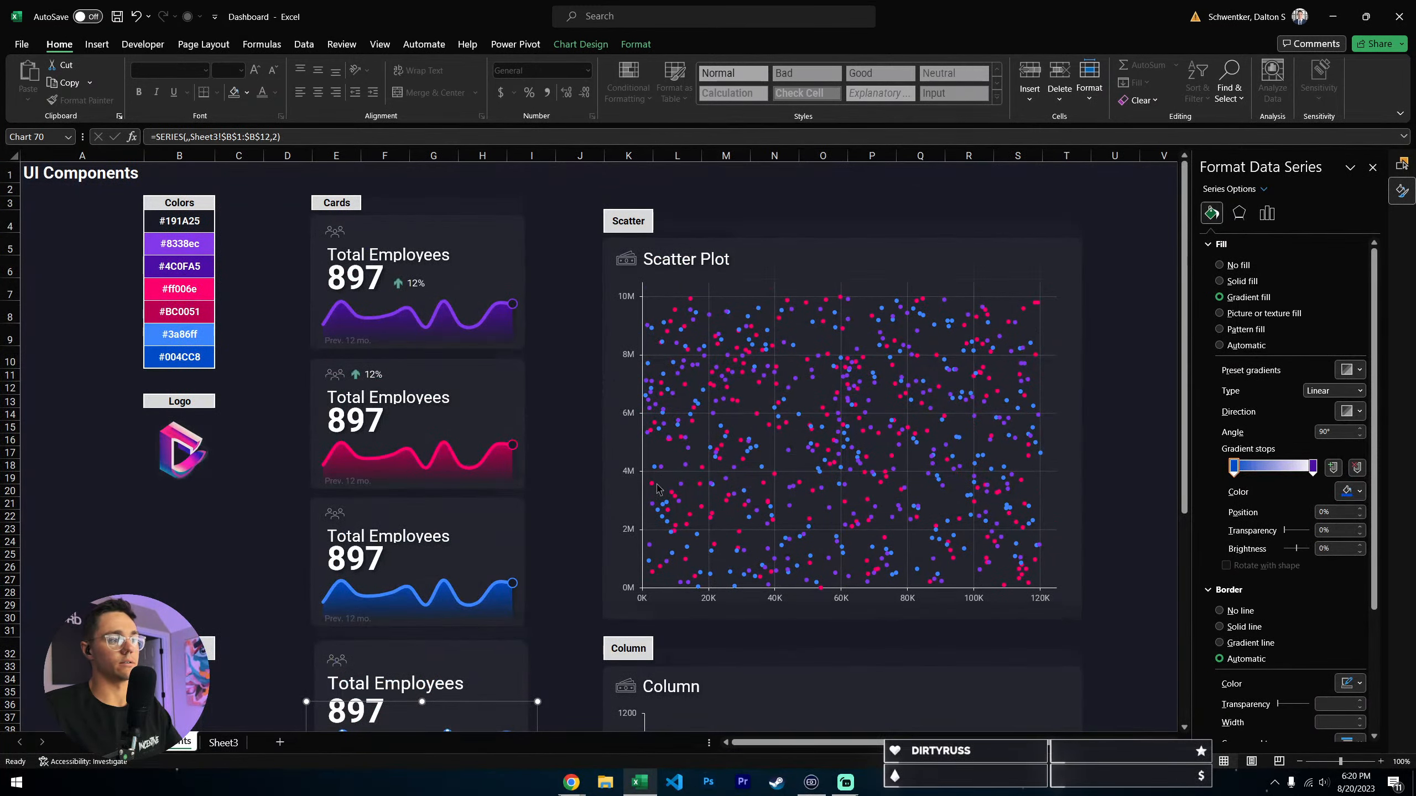
- Color the Series 2 area's last gradient stop the darker palette blue and set its transparency to 100%
{"action": "scroll", "coordinate": [658, 489], "scroll_direction": "down", "scroll_amount": 4}
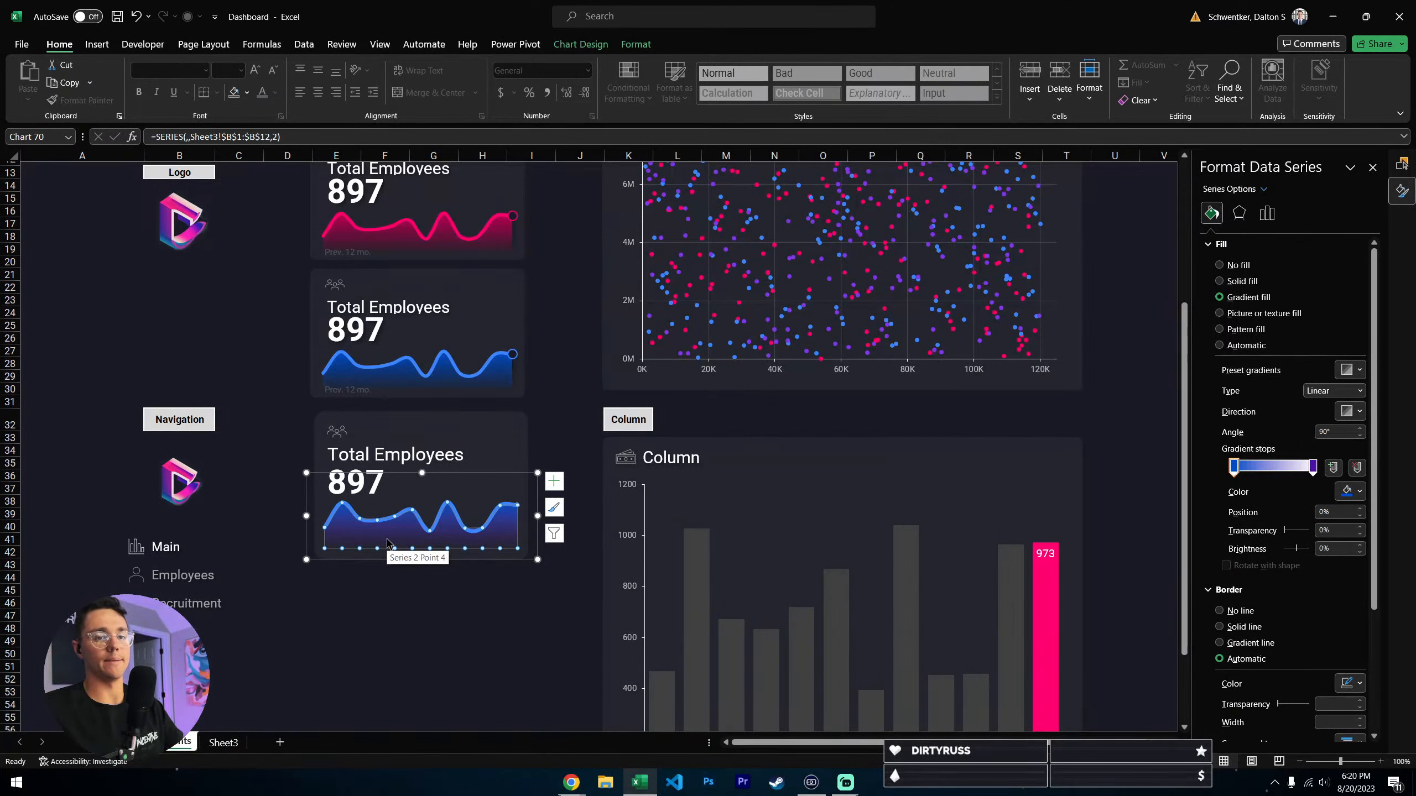
{"action": "left_click", "coordinate": [1349, 491]}
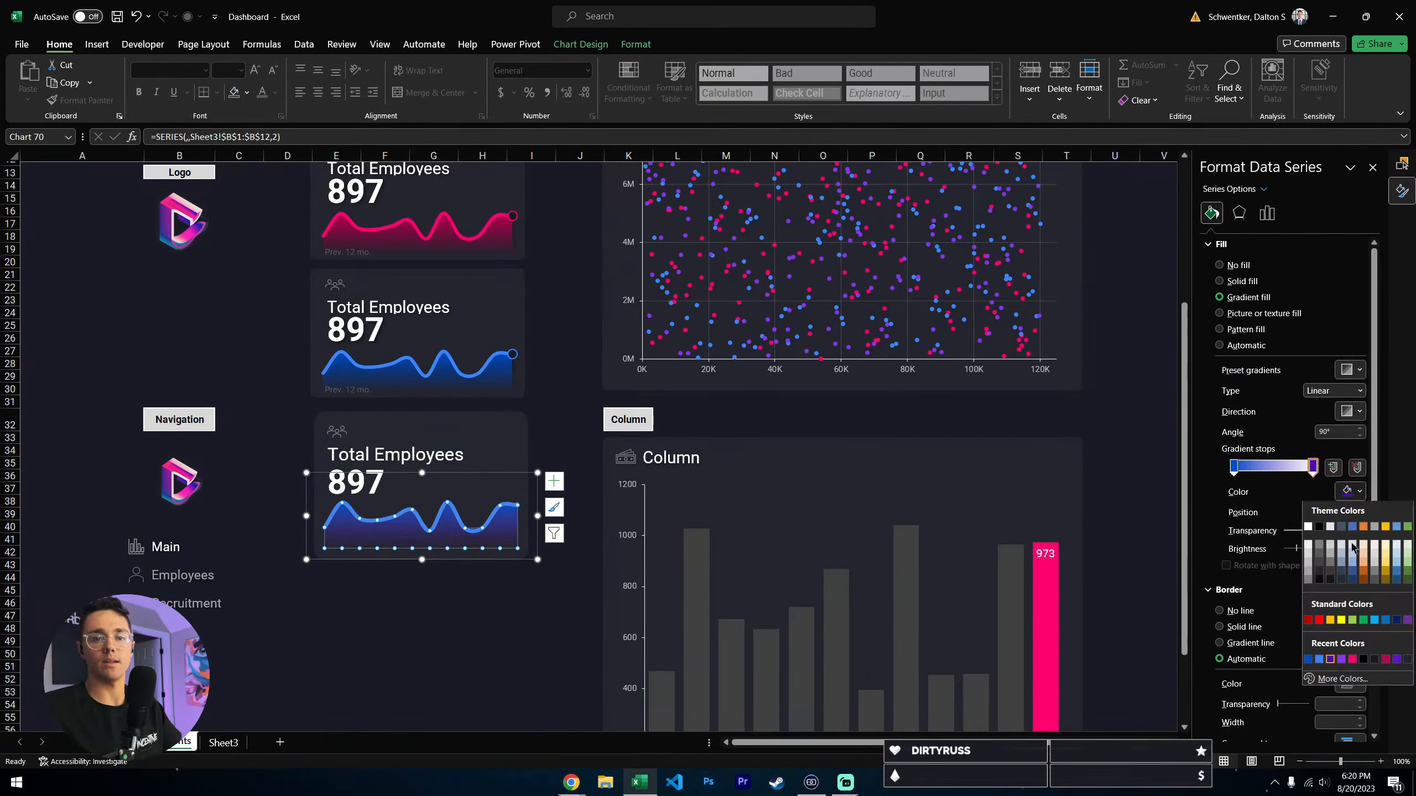
{"action": "left_click", "coordinate": [1309, 662]}
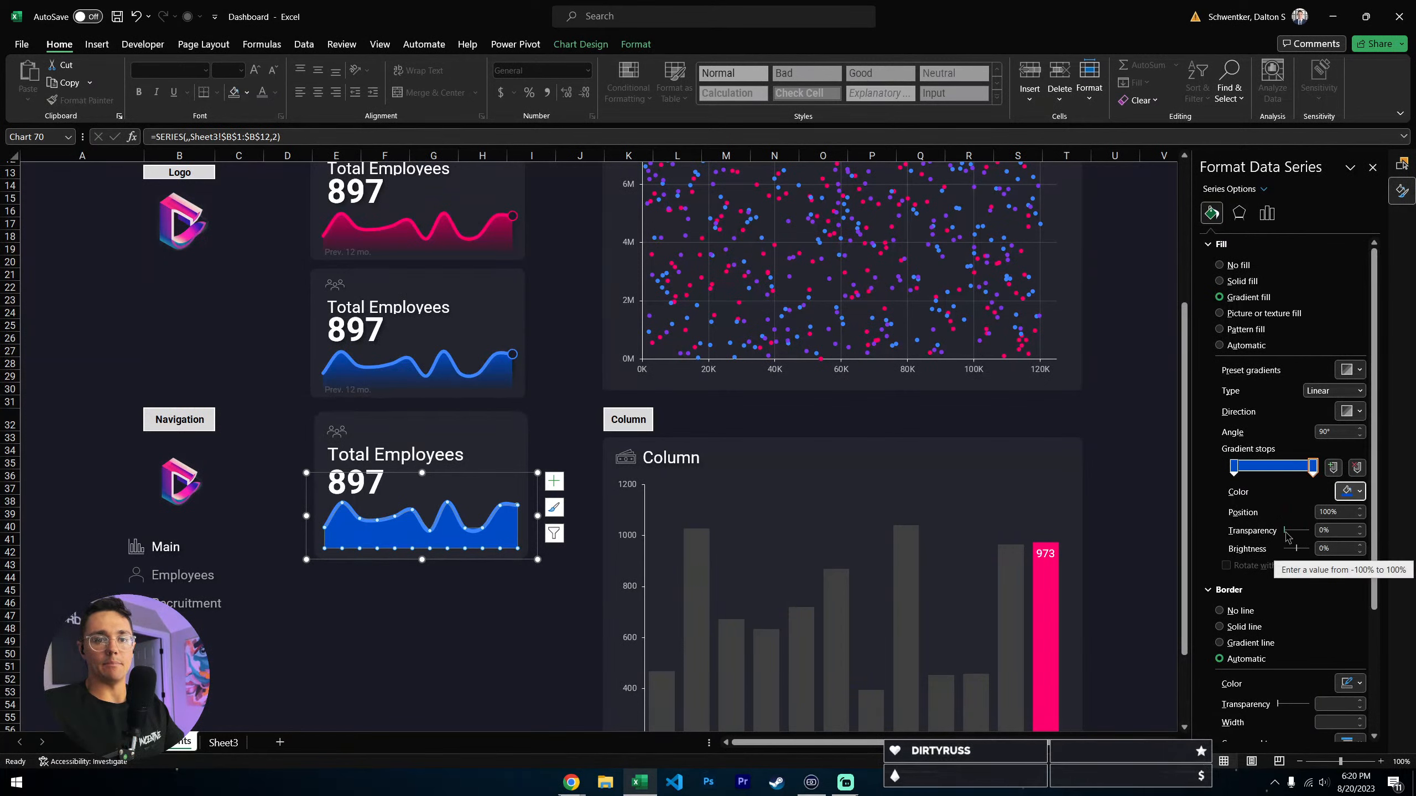
{"action": "left_click_drag", "start_coordinate": [1286, 531], "coordinate": [1374, 531]}
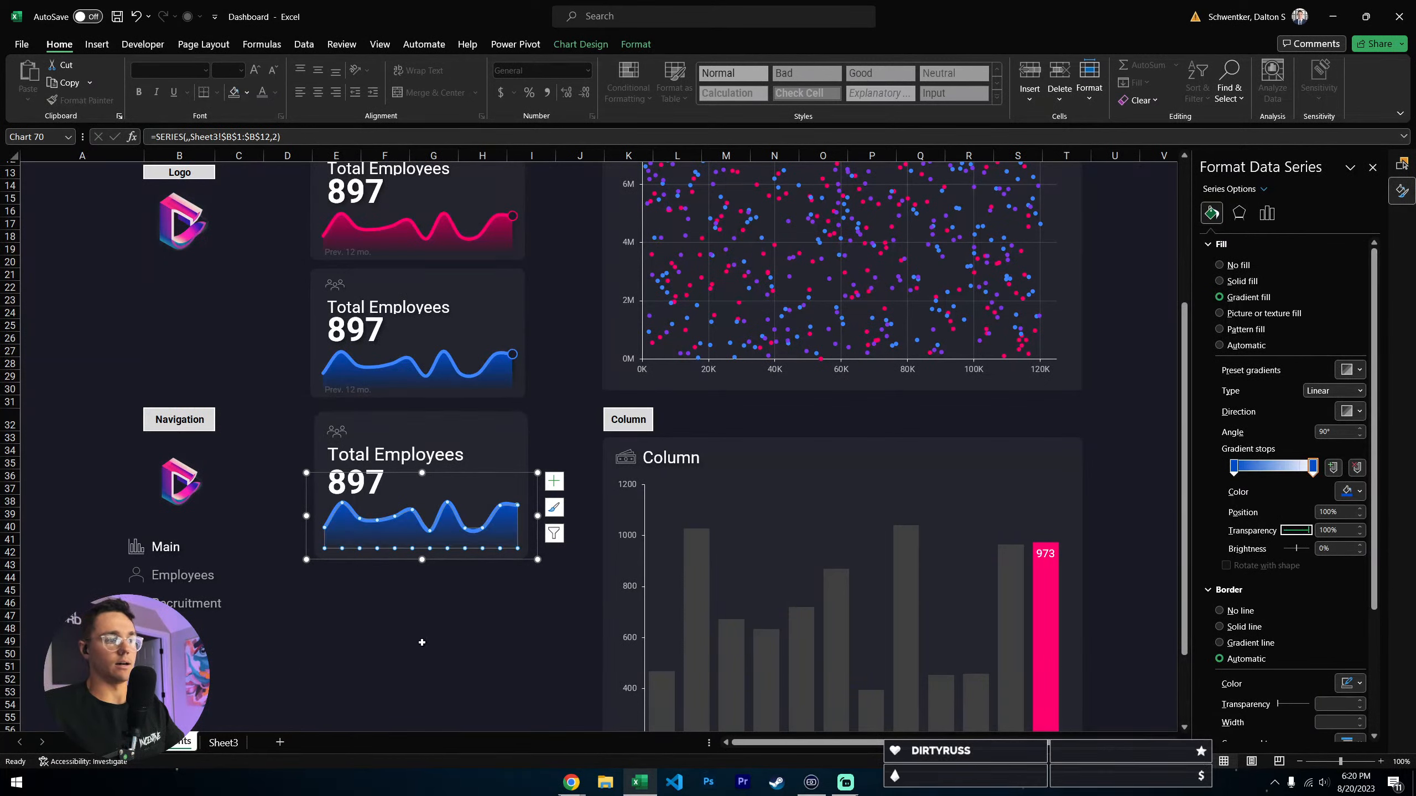
- Stretch the sparkline chart's lower edge slightly downward and nudge the chart up so the area fades out near the card's bottom
{"action": "left_click", "coordinate": [453, 639]}
{"action": "left_click", "coordinate": [406, 543]}
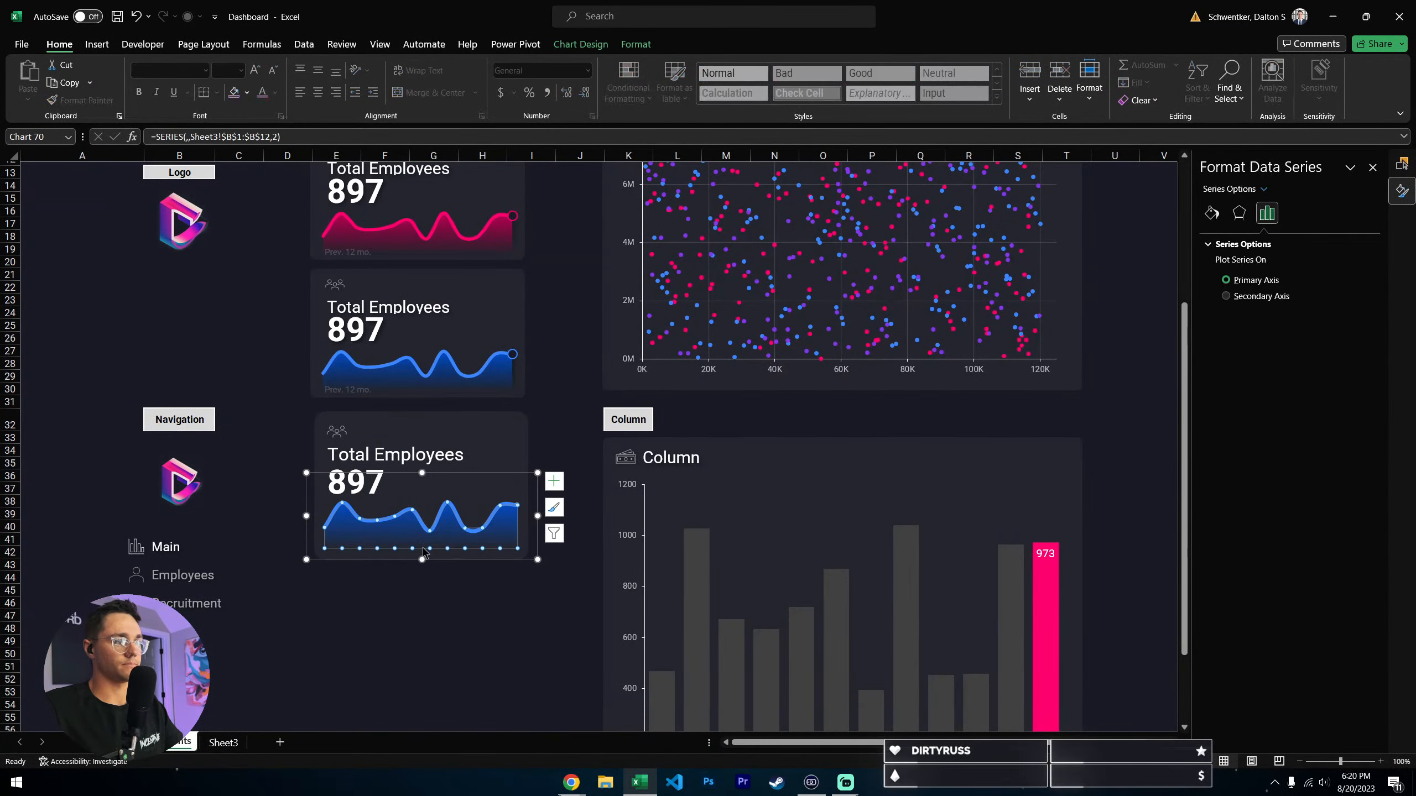
{"action": "left_click", "coordinate": [423, 565]}
{"action": "left_click_drag", "start_coordinate": [423, 565], "coordinate": [420, 571]}
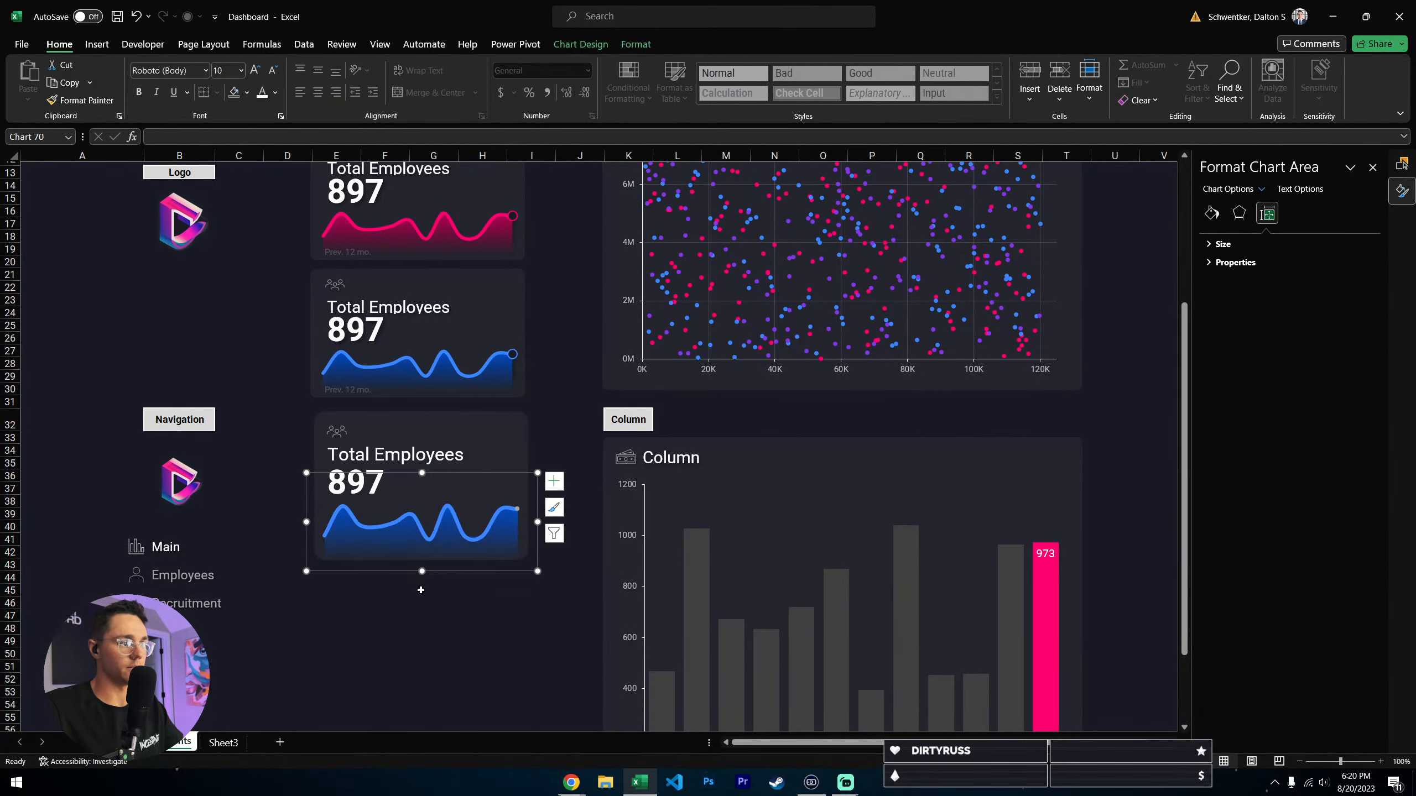
{"action": "left_click", "coordinate": [434, 542]}
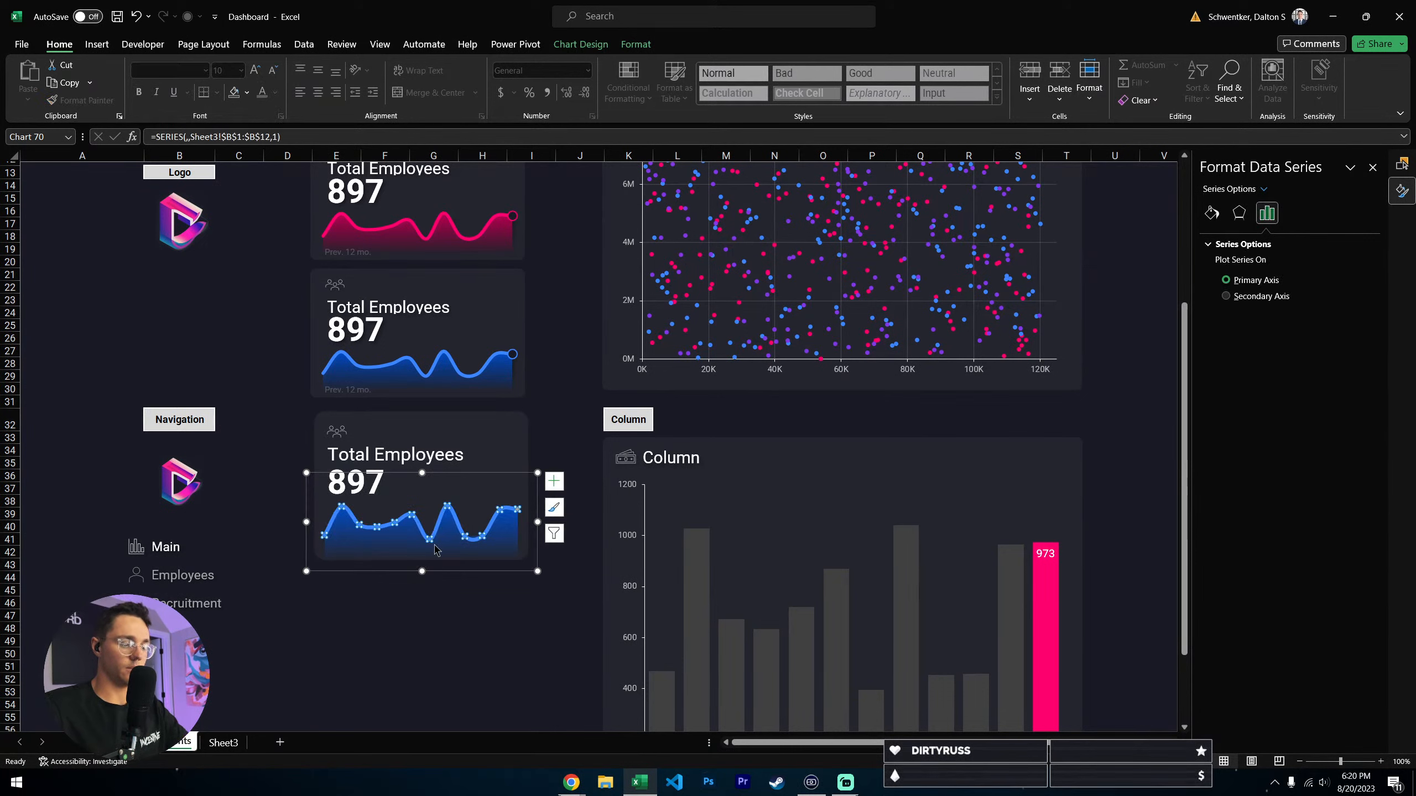
{"action": "left_click", "coordinate": [487, 475]}
{"action": "left_click", "coordinate": [437, 664]}
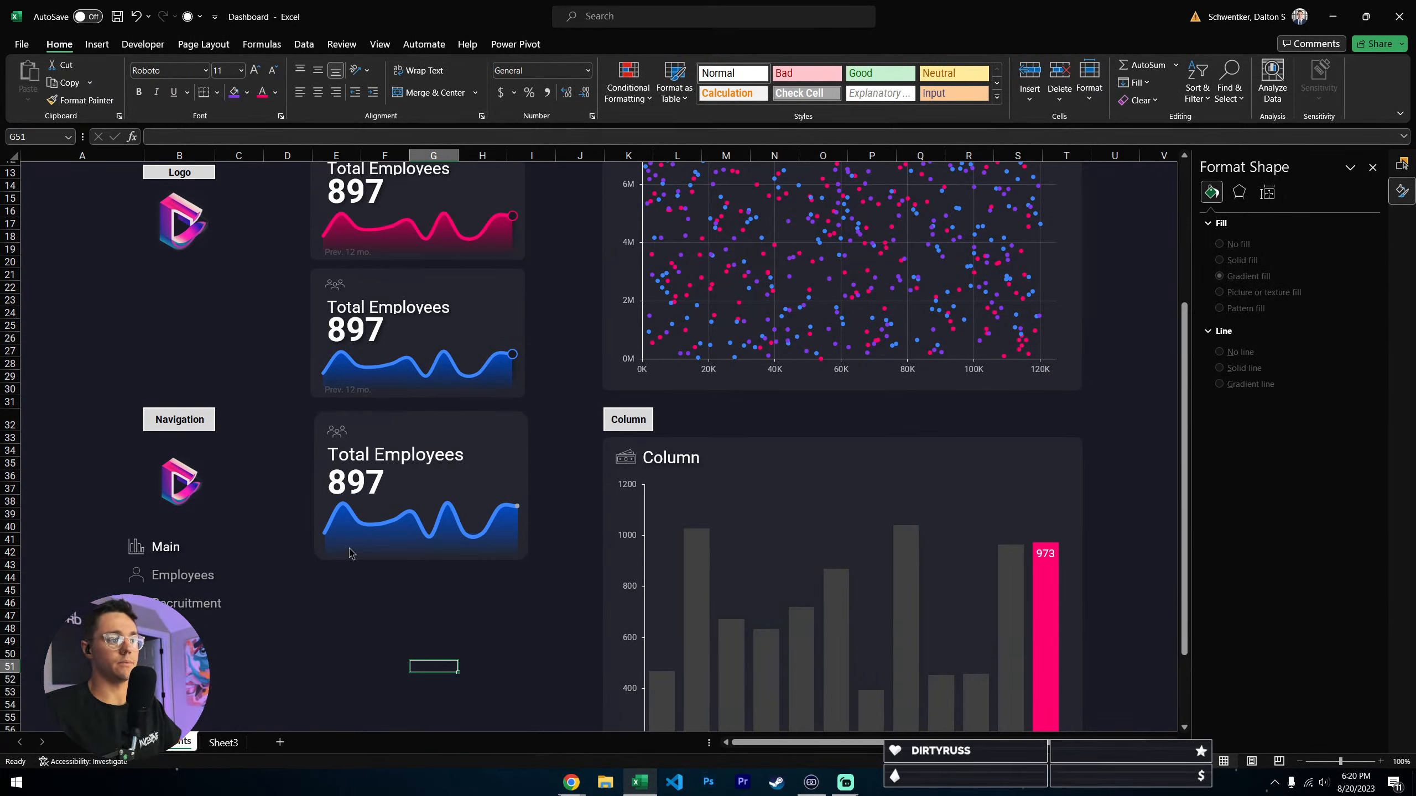
- Give the sparkline's Series 3 end point a built-in circular marker of size 8
{"action": "left_click", "coordinate": [516, 506]}
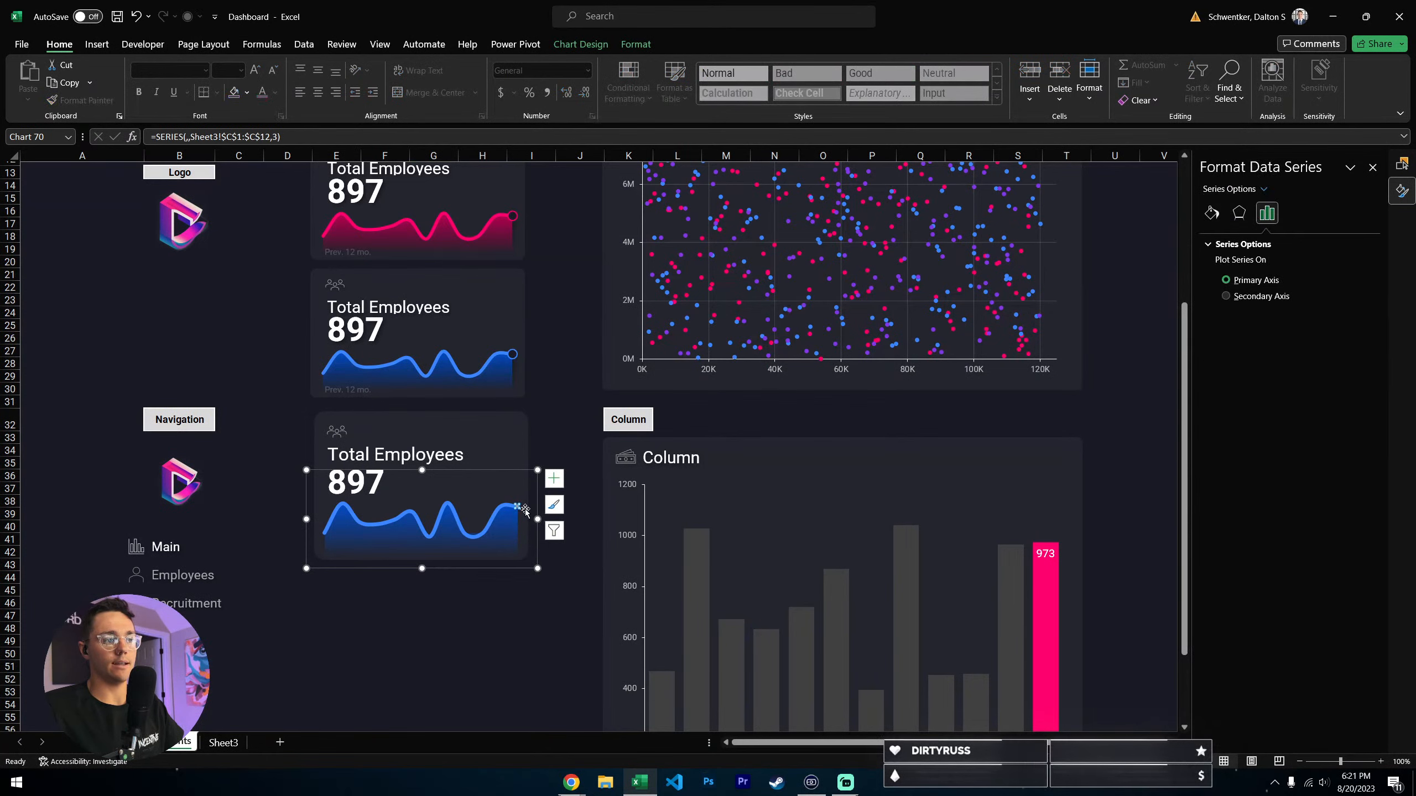
{"action": "left_click", "coordinate": [1262, 189]}
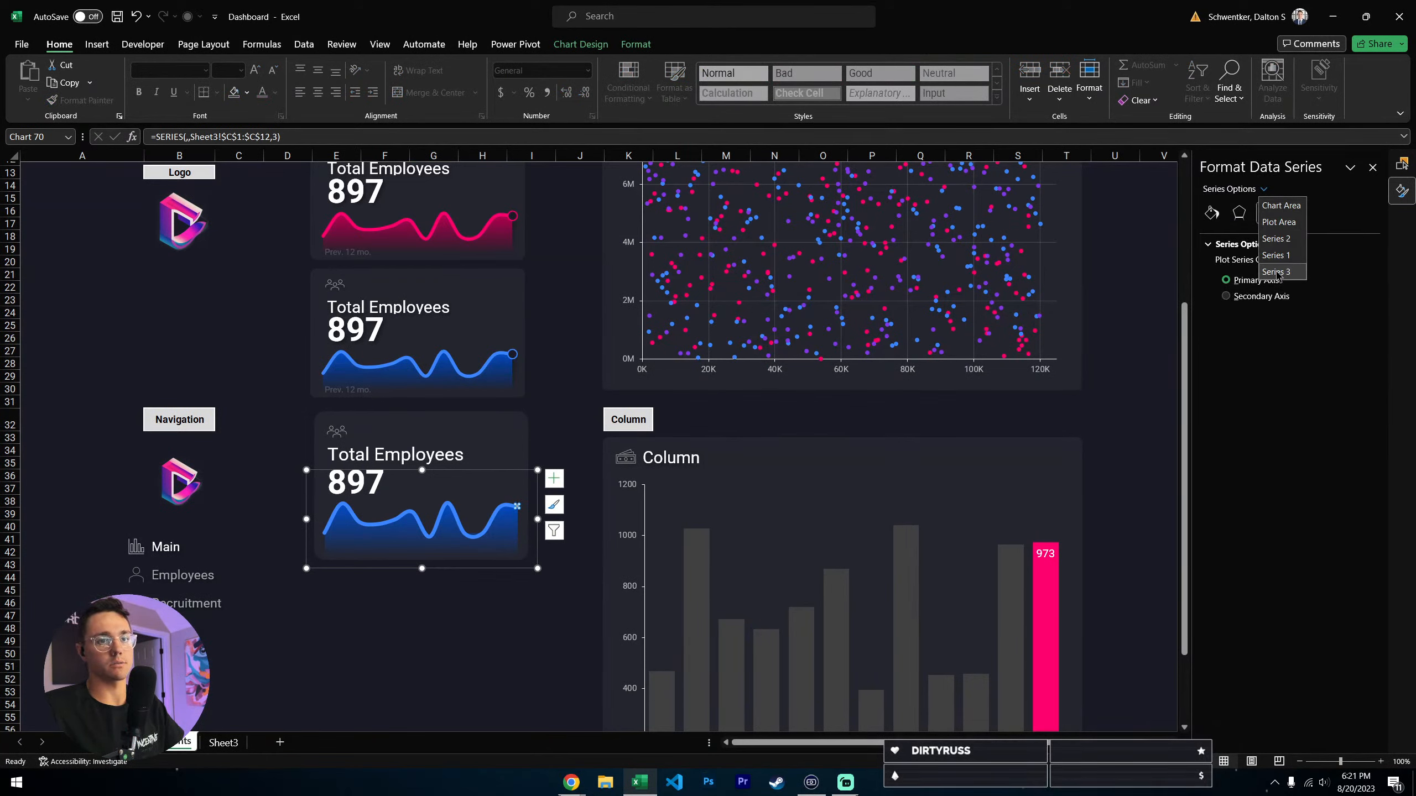
{"action": "left_click", "coordinate": [1276, 272]}
{"action": "left_click", "coordinate": [1212, 212]}
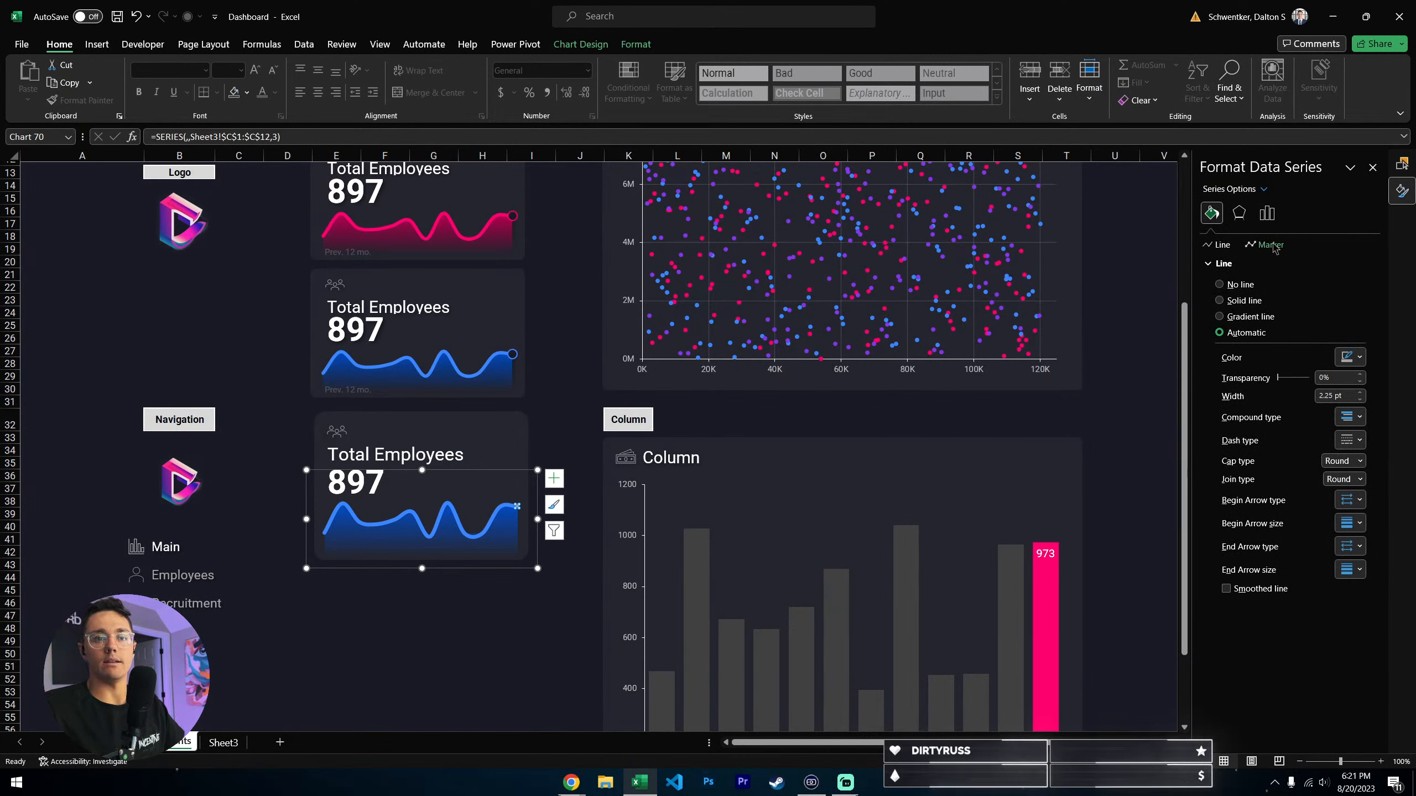
{"action": "left_click", "coordinate": [1264, 245]}
{"action": "left_click", "coordinate": [1244, 263]}
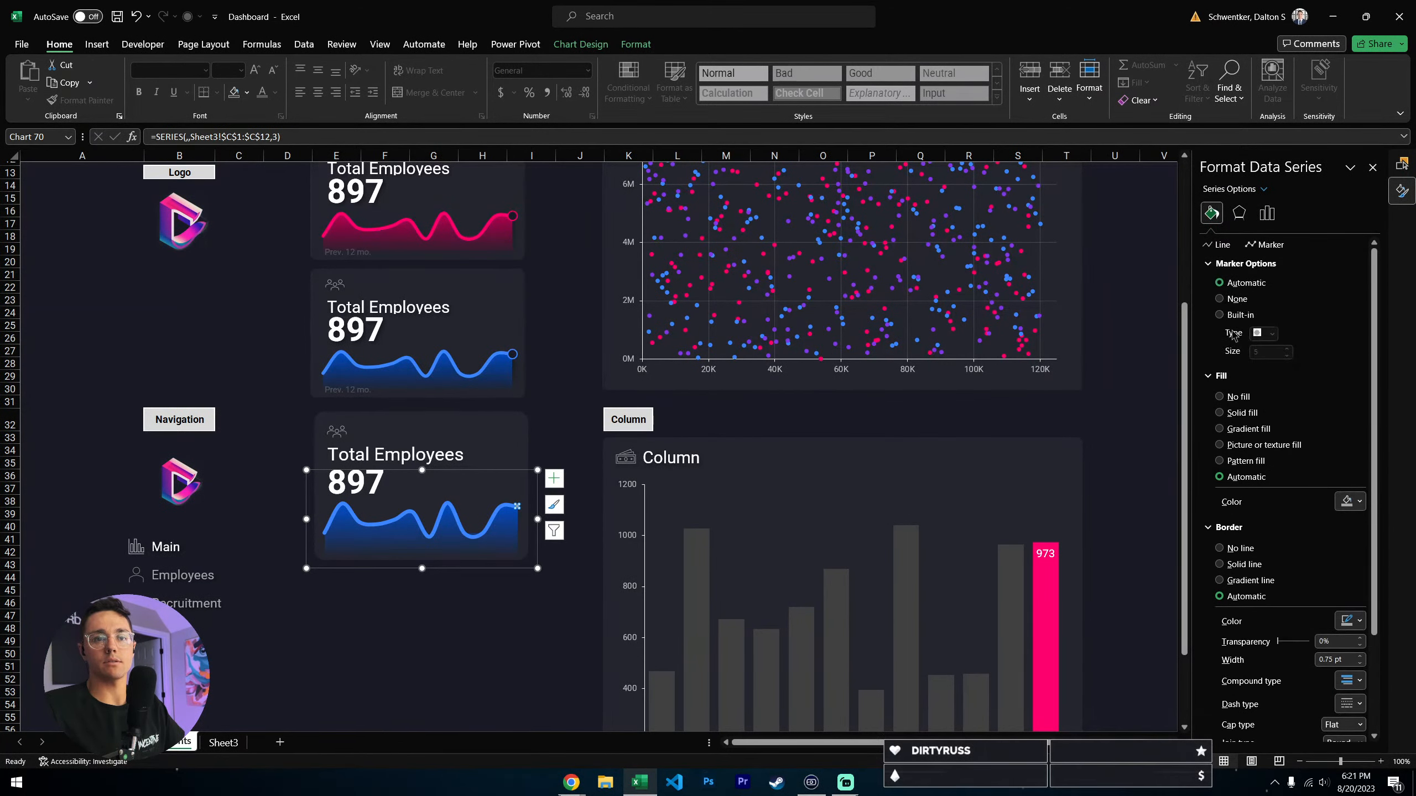
{"action": "left_click", "coordinate": [1270, 334]}
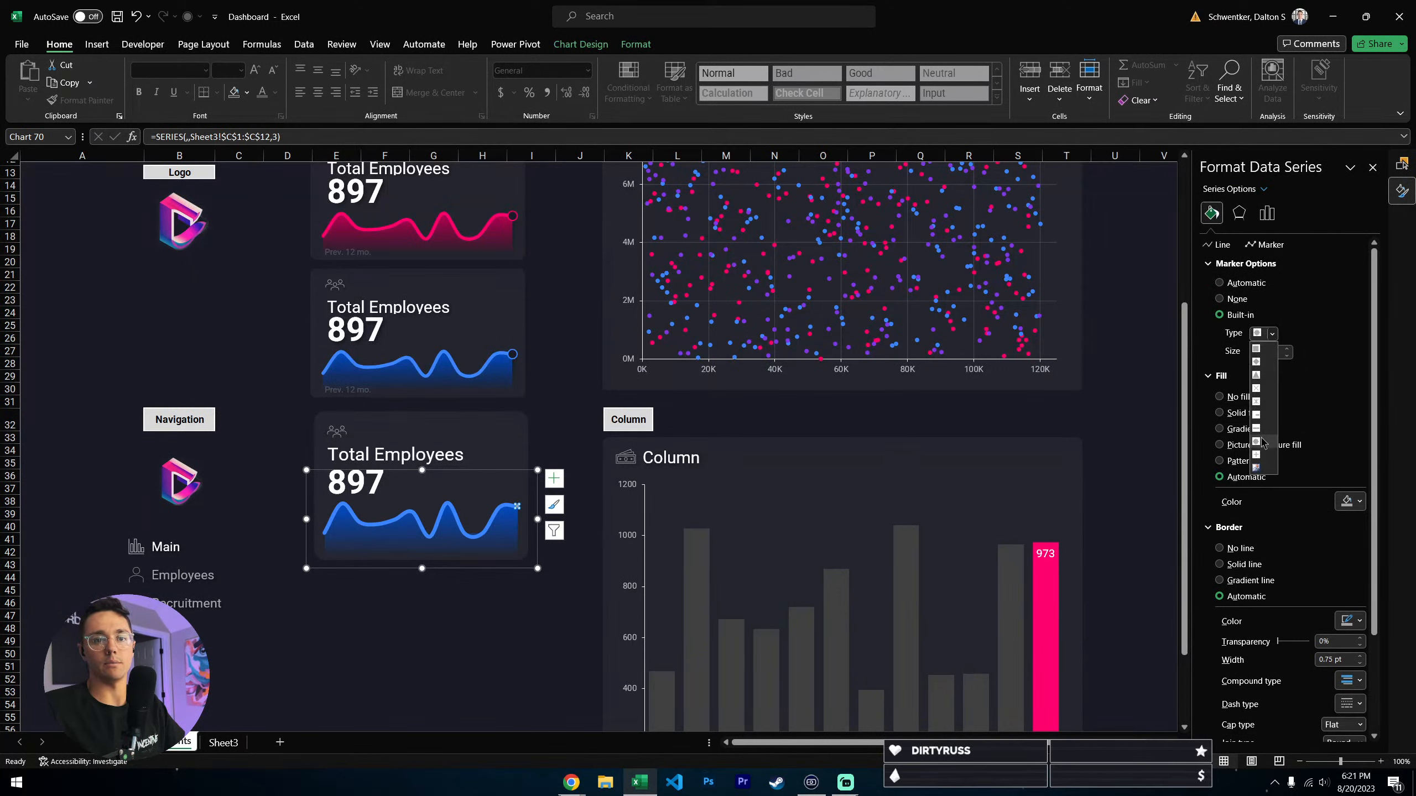
{"action": "left_click", "coordinate": [1261, 442]}
{"action": "left_click", "coordinate": [1271, 334]}
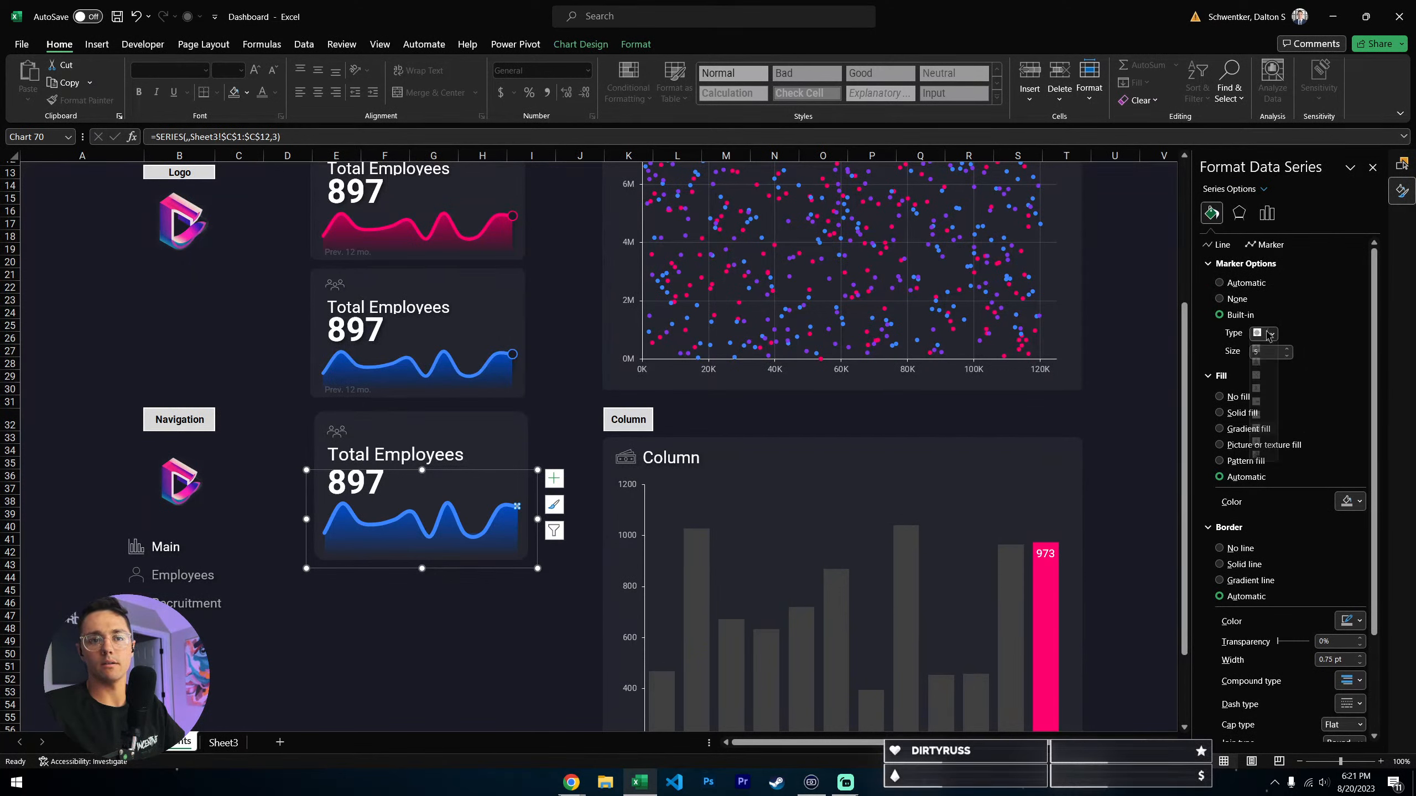
{"action": "left_click", "coordinate": [1268, 445]}
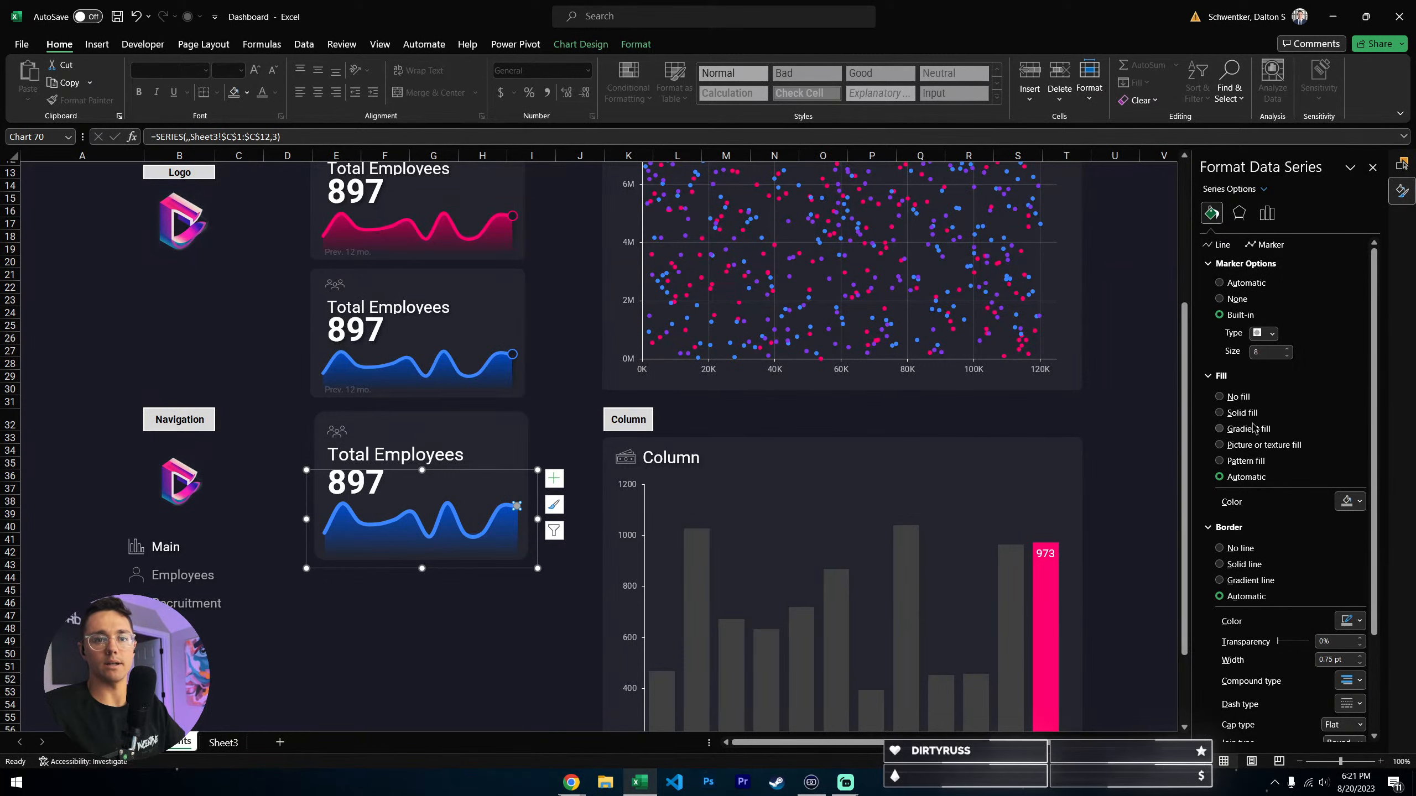
- Give the Series 3 marker a solid fill in a dark theme gray close to the card background
{"action": "left_click", "coordinate": [1242, 412]}
{"action": "left_click", "coordinate": [1344, 502]}
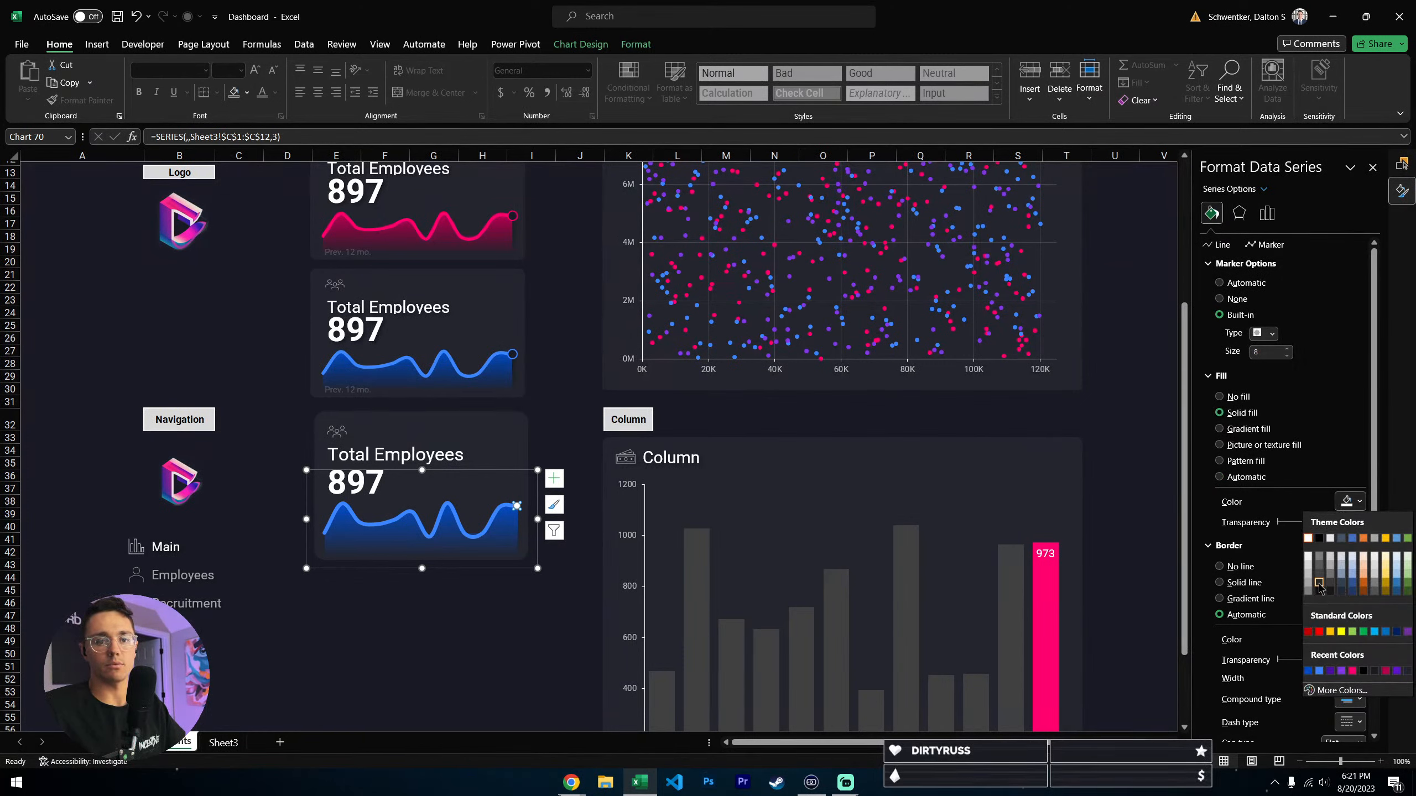
{"action": "left_click", "coordinate": [1319, 582]}
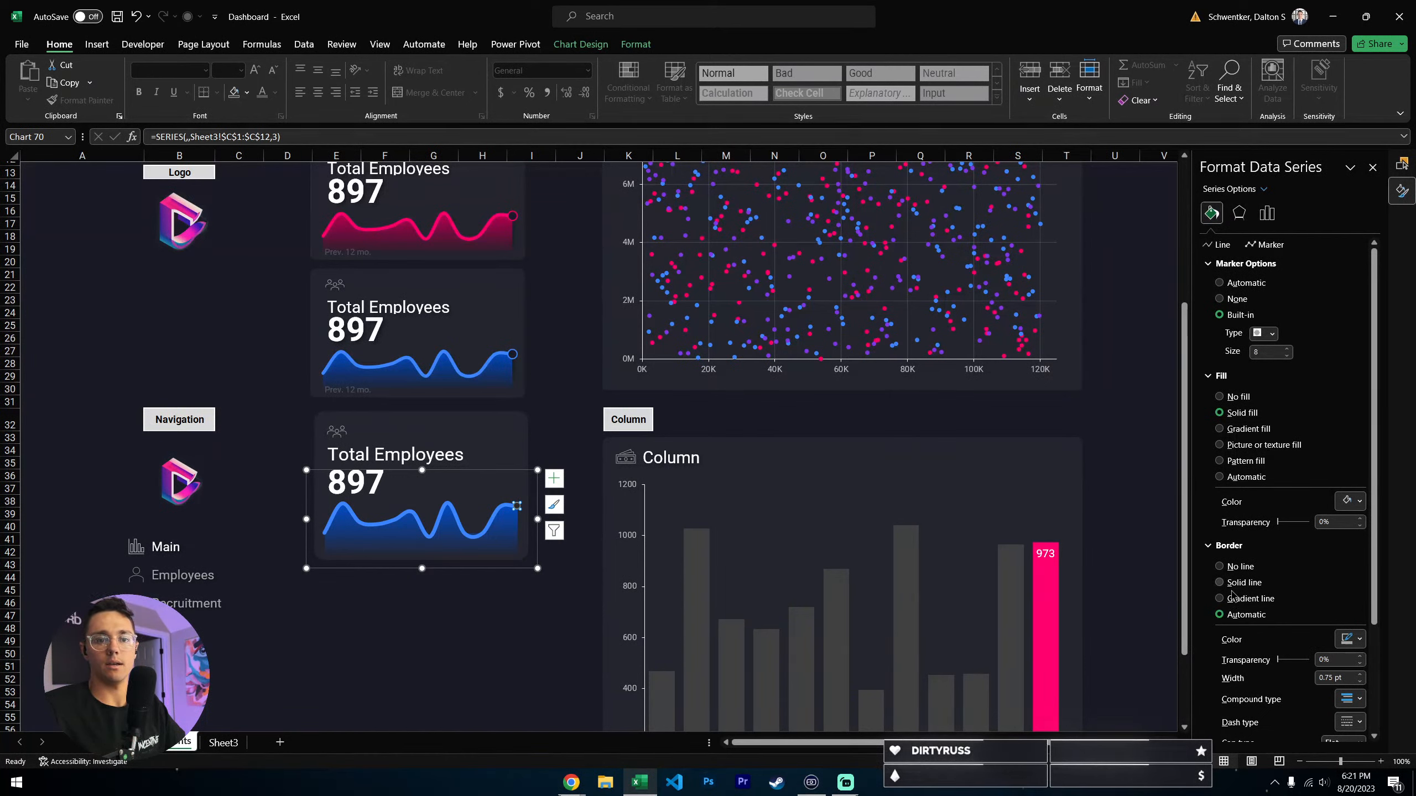
- Give the Series 3 marker a solid border in the lighter recent blue with a width of 1.25 pt
{"action": "left_click", "coordinate": [1238, 582]}
{"action": "scroll", "coordinate": [1364, 510], "scroll_direction": "down", "scroll_amount": 3}
{"action": "left_click", "coordinate": [1360, 498]}
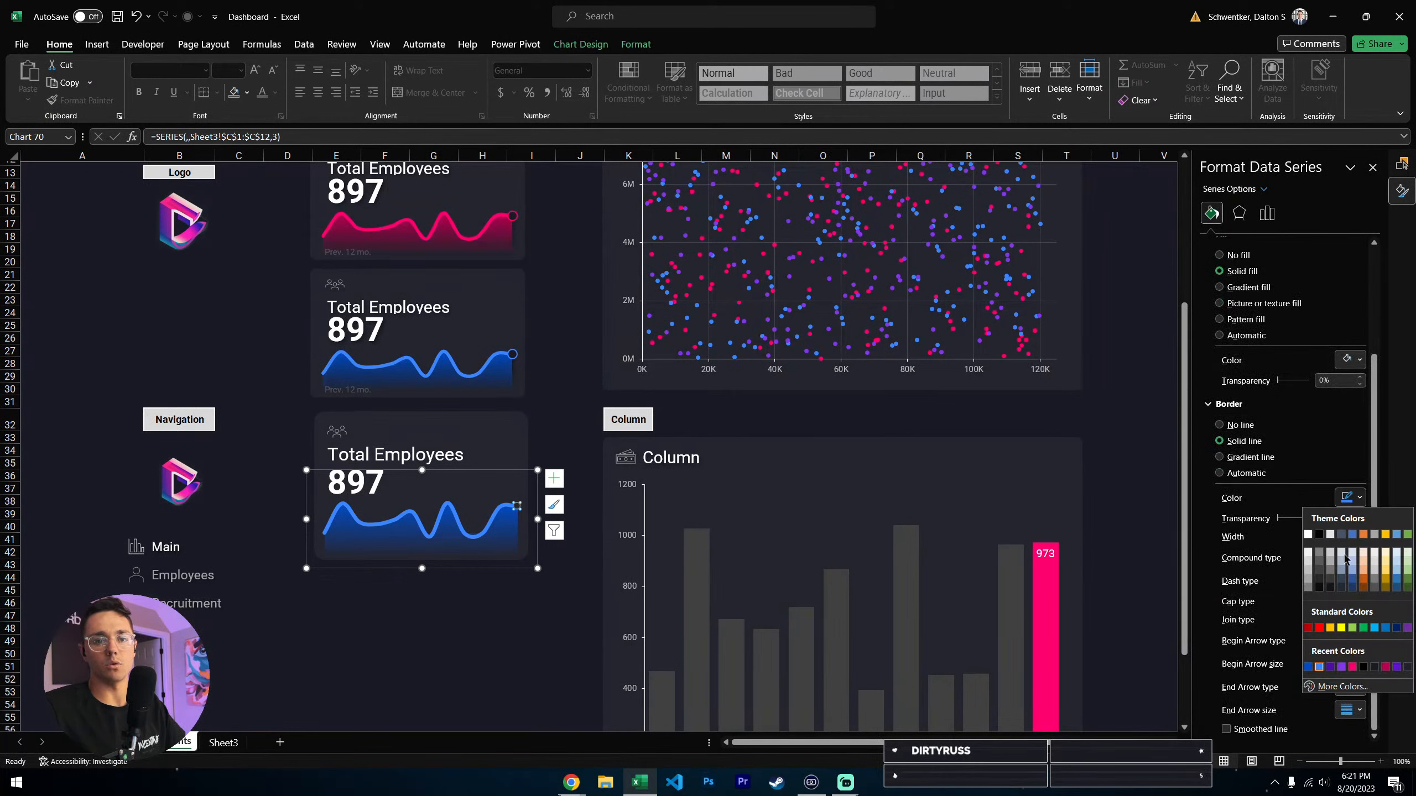
{"action": "left_click", "coordinate": [1319, 667]}
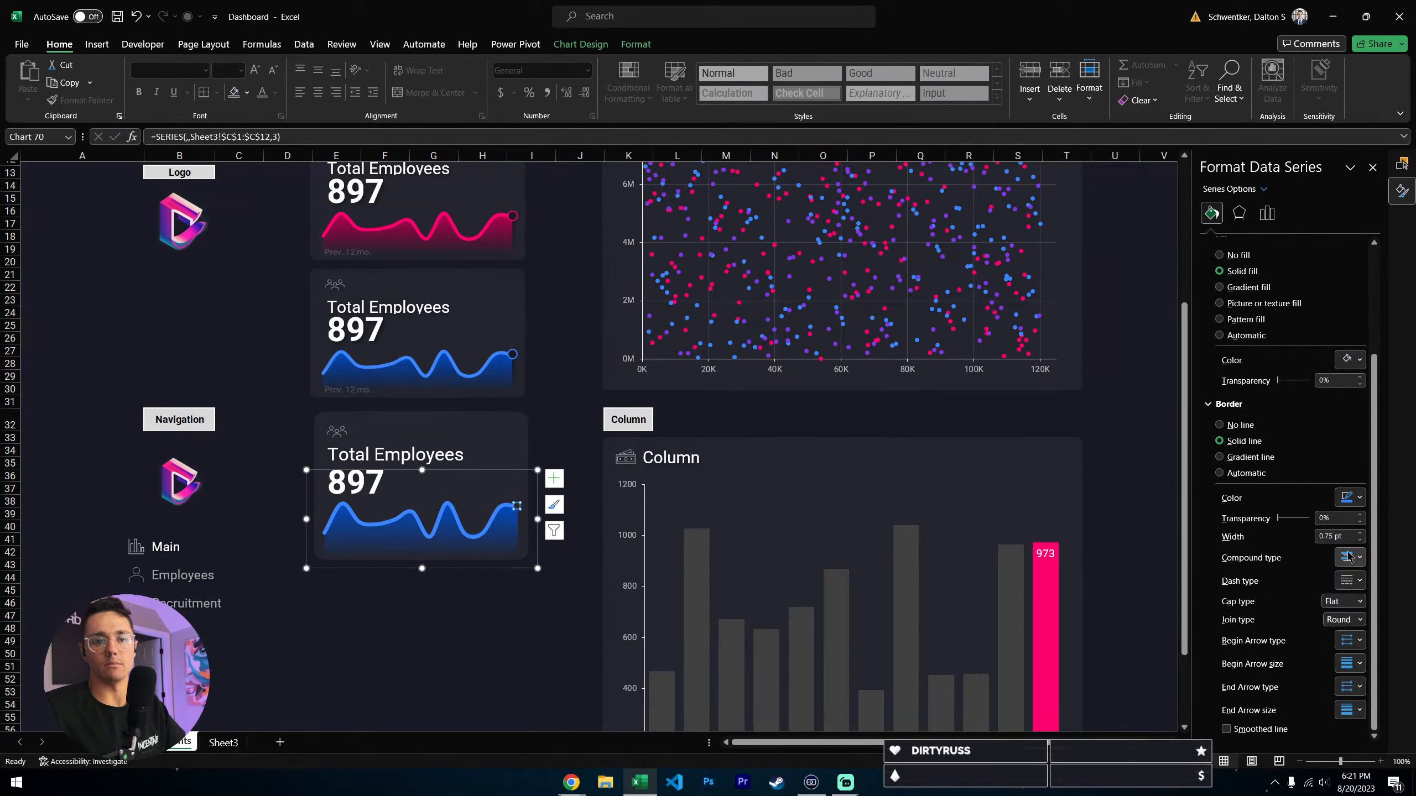
{"action": "left_click", "coordinate": [1359, 533]}
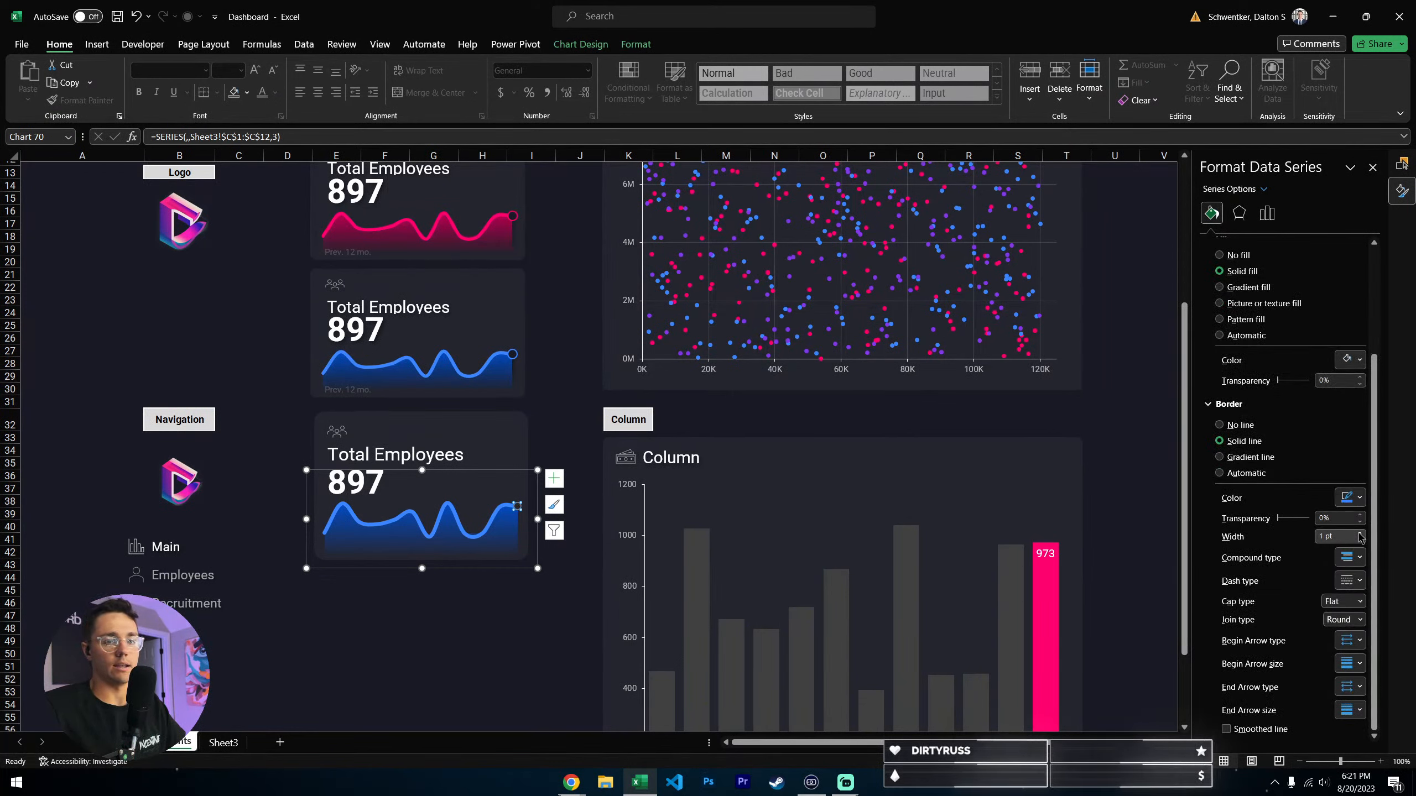
{"action": "left_click", "coordinate": [1359, 533]}
{"action": "left_click", "coordinate": [579, 640]}
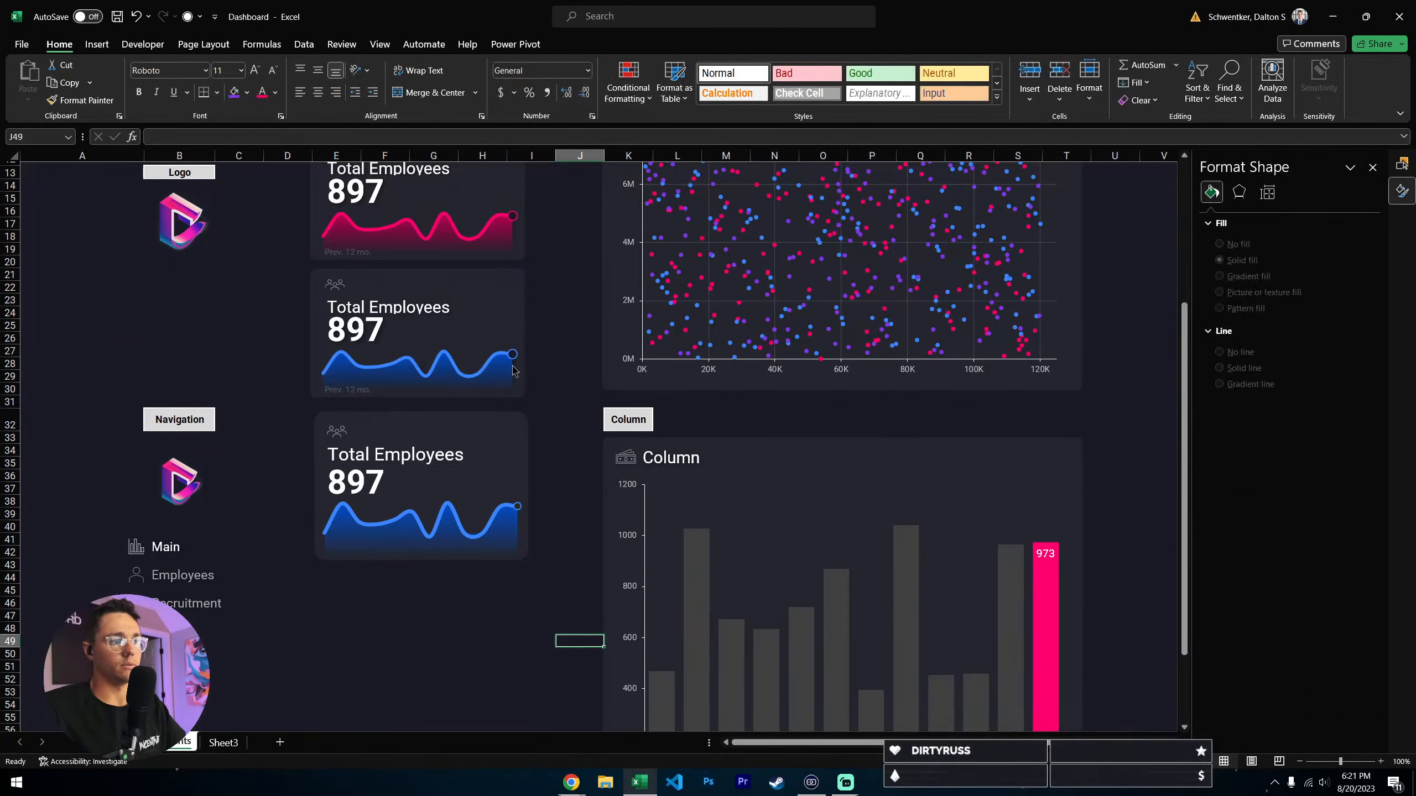
- Check the end marker's size on the blue card above and enlarge the new sparkline's Series 3 marker to match
{"action": "left_click", "coordinate": [513, 369]}
{"action": "left_click", "coordinate": [513, 369]}
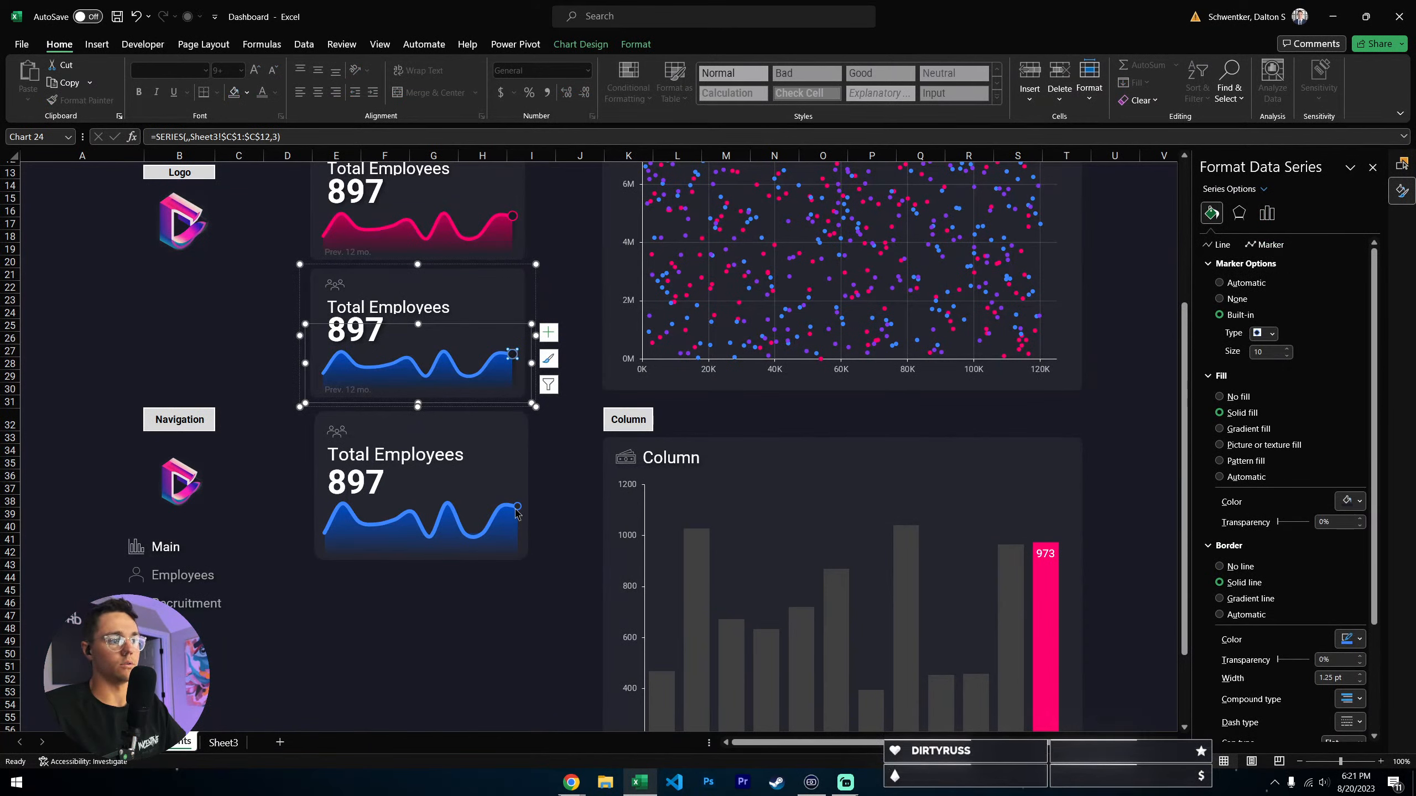
{"action": "left_click", "coordinate": [517, 511]}
{"action": "left_click", "coordinate": [1218, 213]}
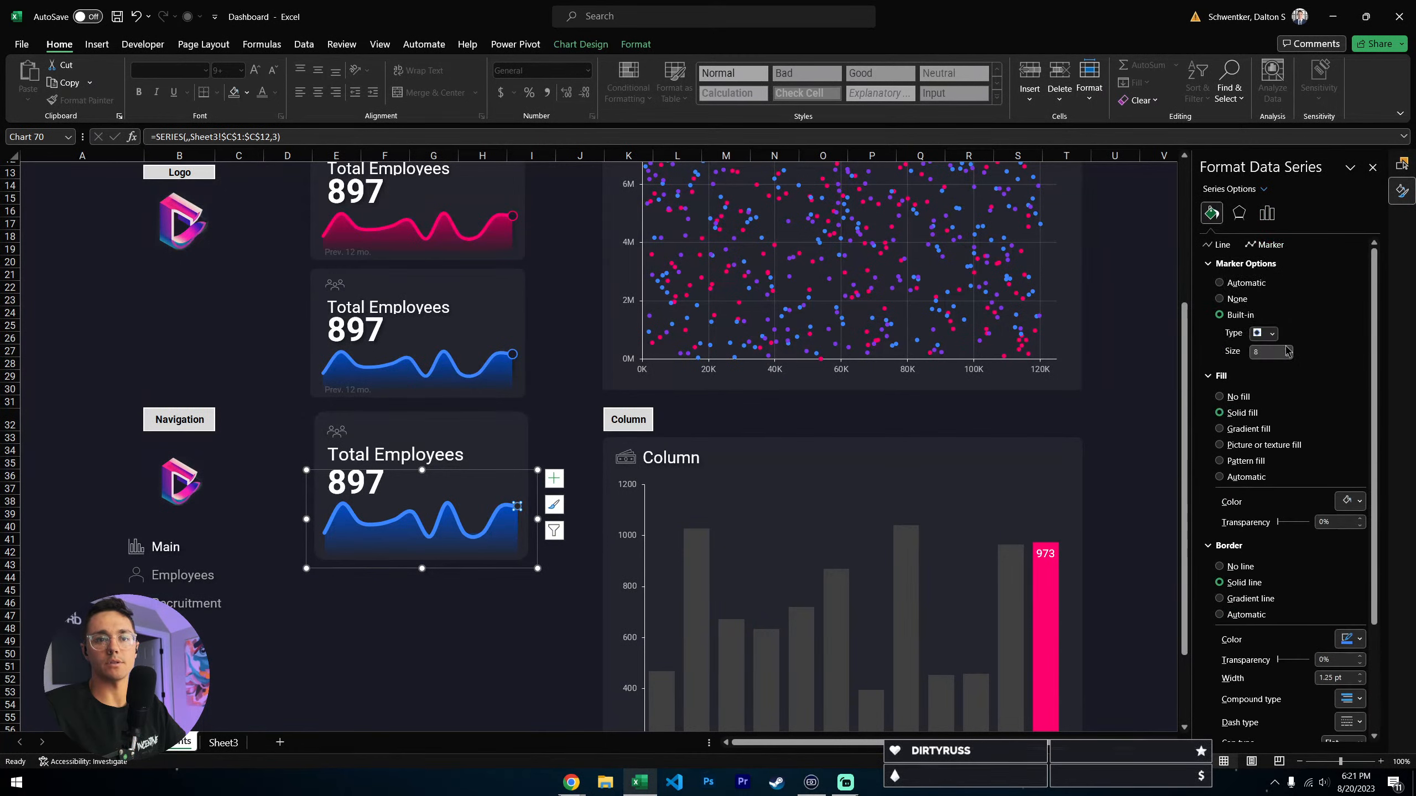
{"action": "left_click", "coordinate": [482, 627]}
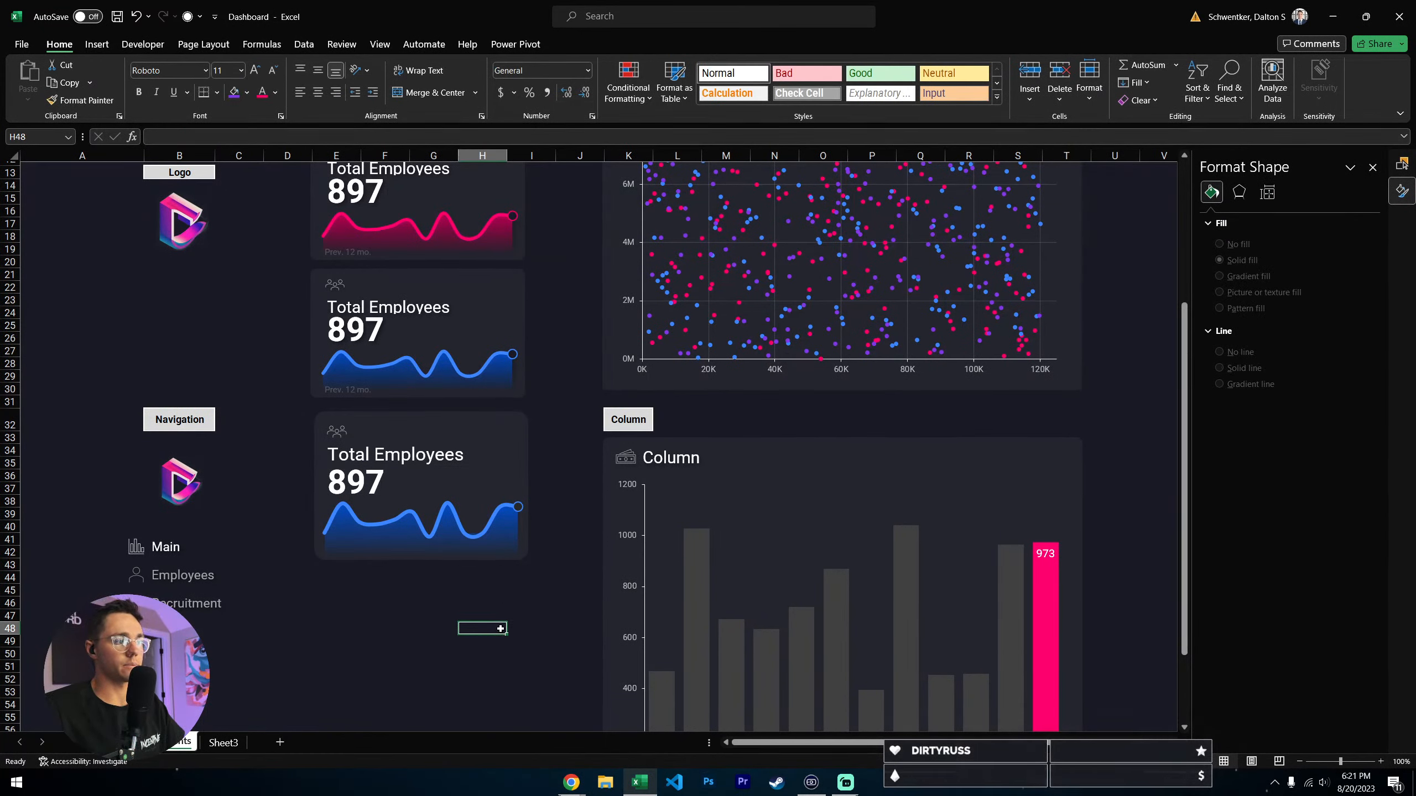
- Duplicate the new card's Total Employees label, place the copy just below the card and change its text to "Prev. 12 mo."
{"action": "scroll", "coordinate": [415, 535], "scroll_direction": "up", "scroll_amount": 3}
{"action": "scroll", "coordinate": [424, 518], "scroll_direction": "down", "scroll_amount": 2}
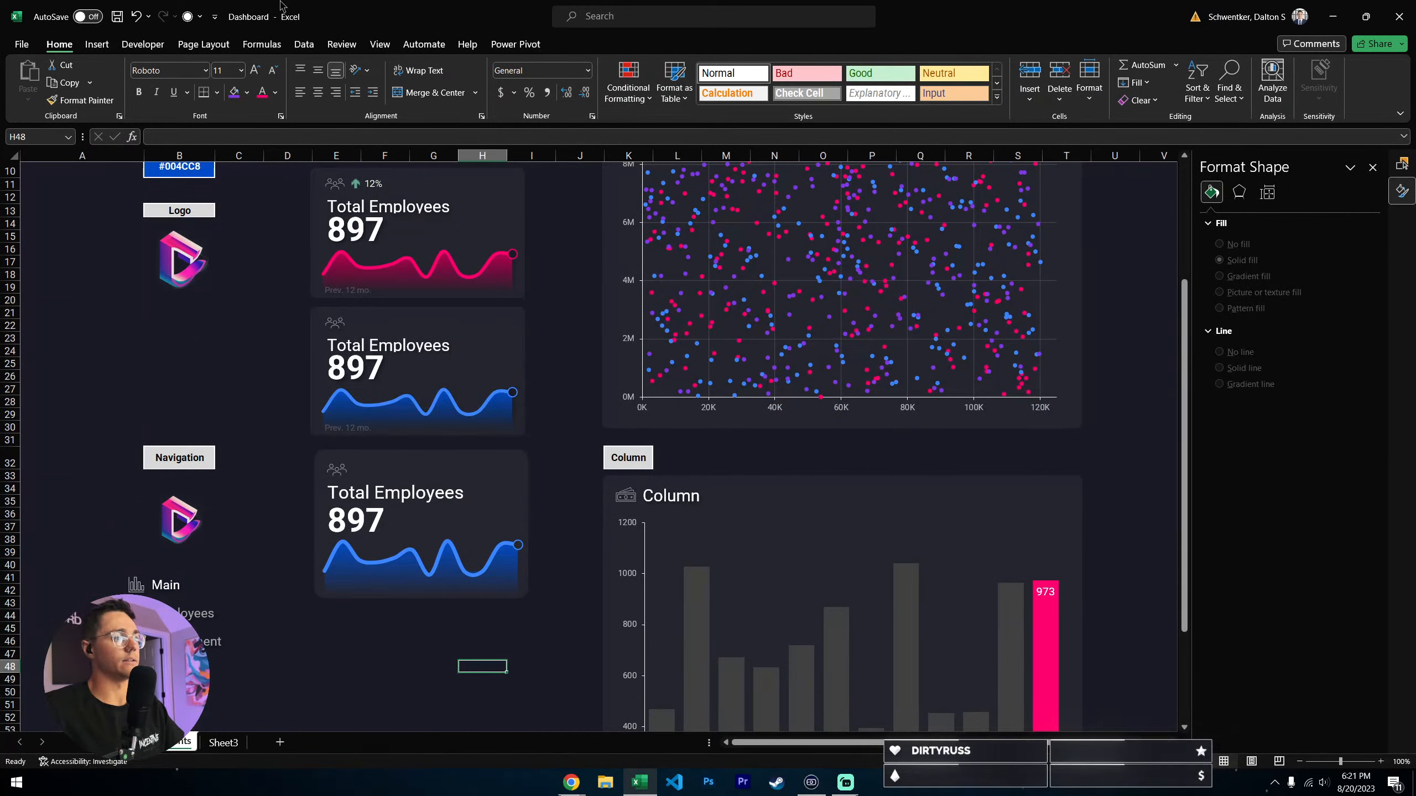
{"action": "left_click", "coordinate": [345, 433]}
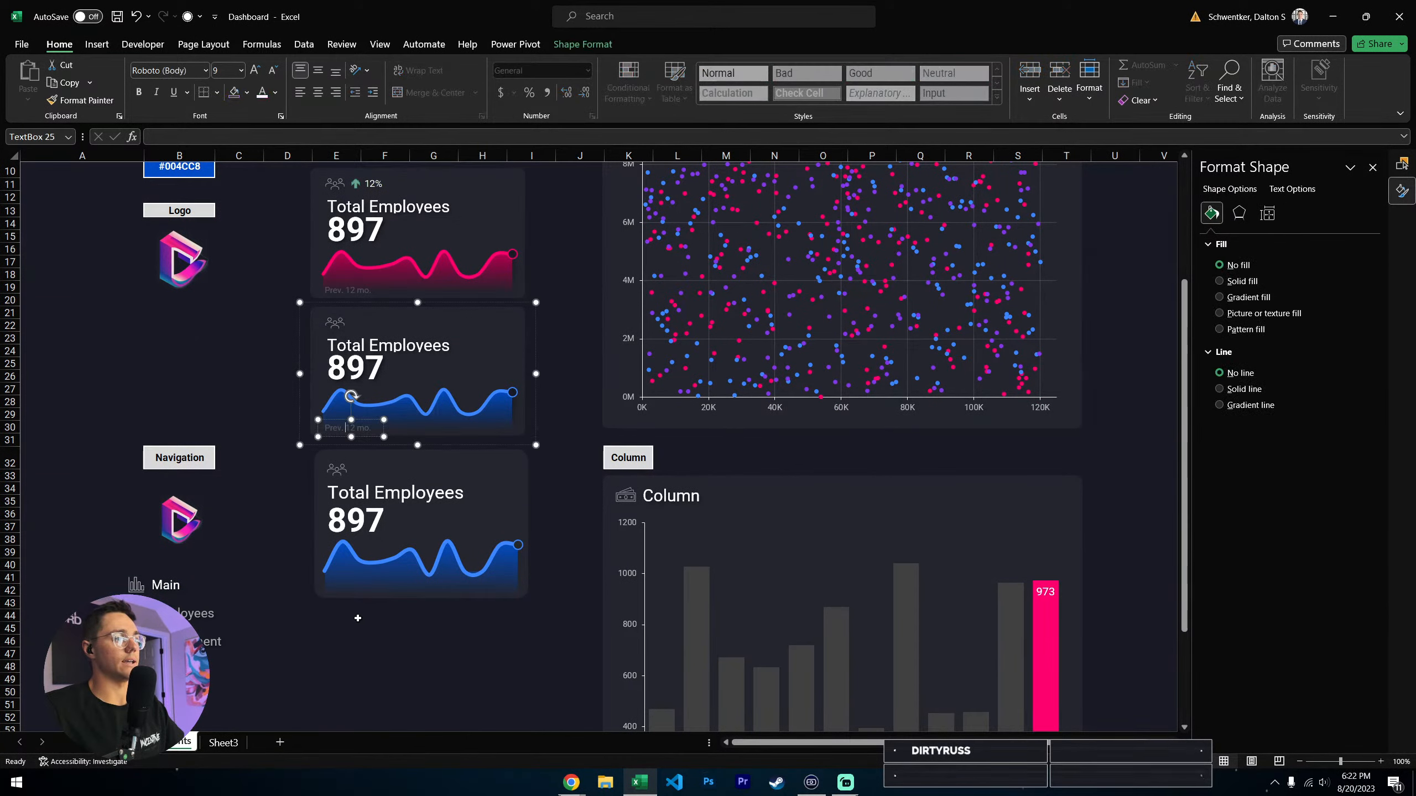
{"action": "left_click", "coordinate": [337, 616]}
{"action": "left_click", "coordinate": [415, 493]}
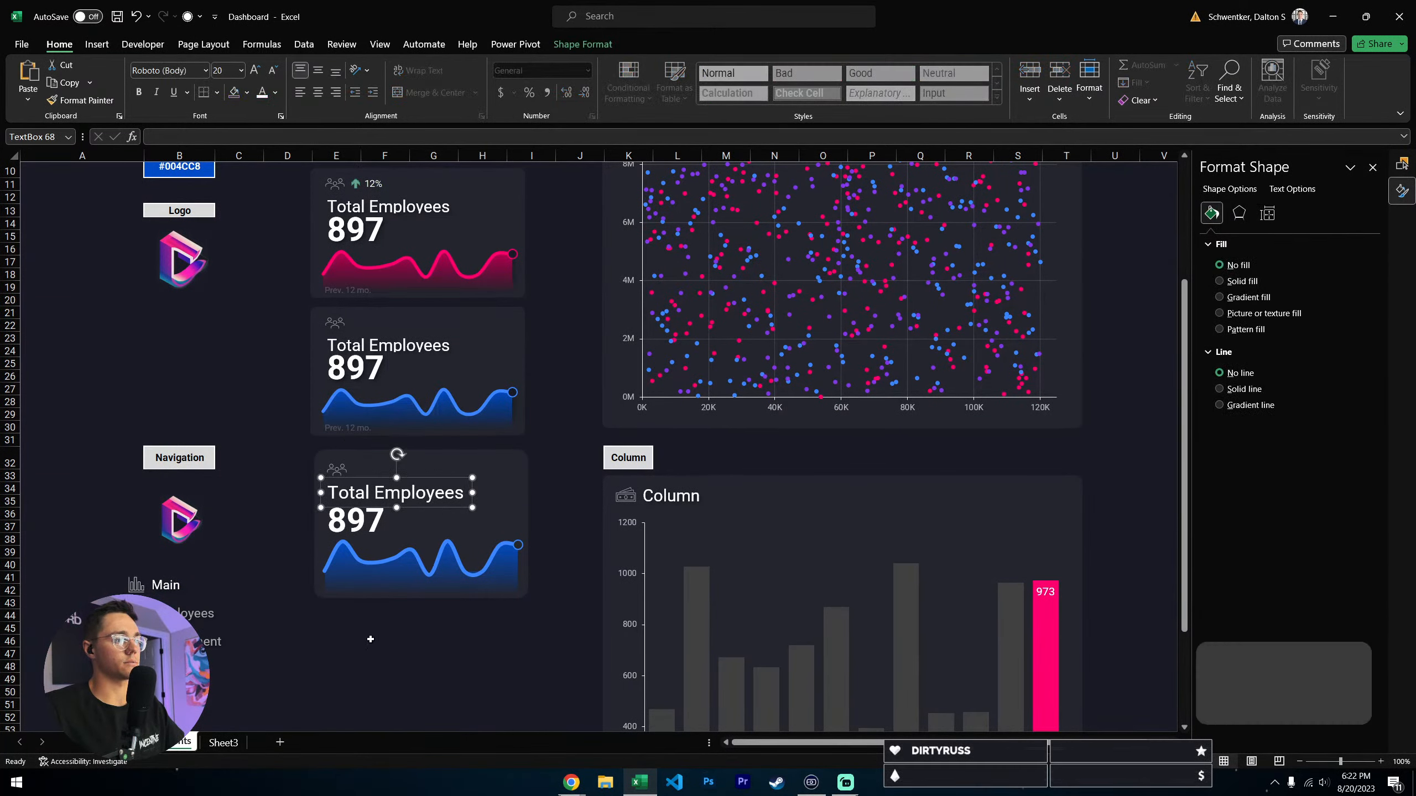
{"action": "key", "text": "ctrl+c"}
{"action": "key", "text": "ctrl+v"}
{"action": "left_click_drag", "start_coordinate": [426, 505], "coordinate": [415, 625]}
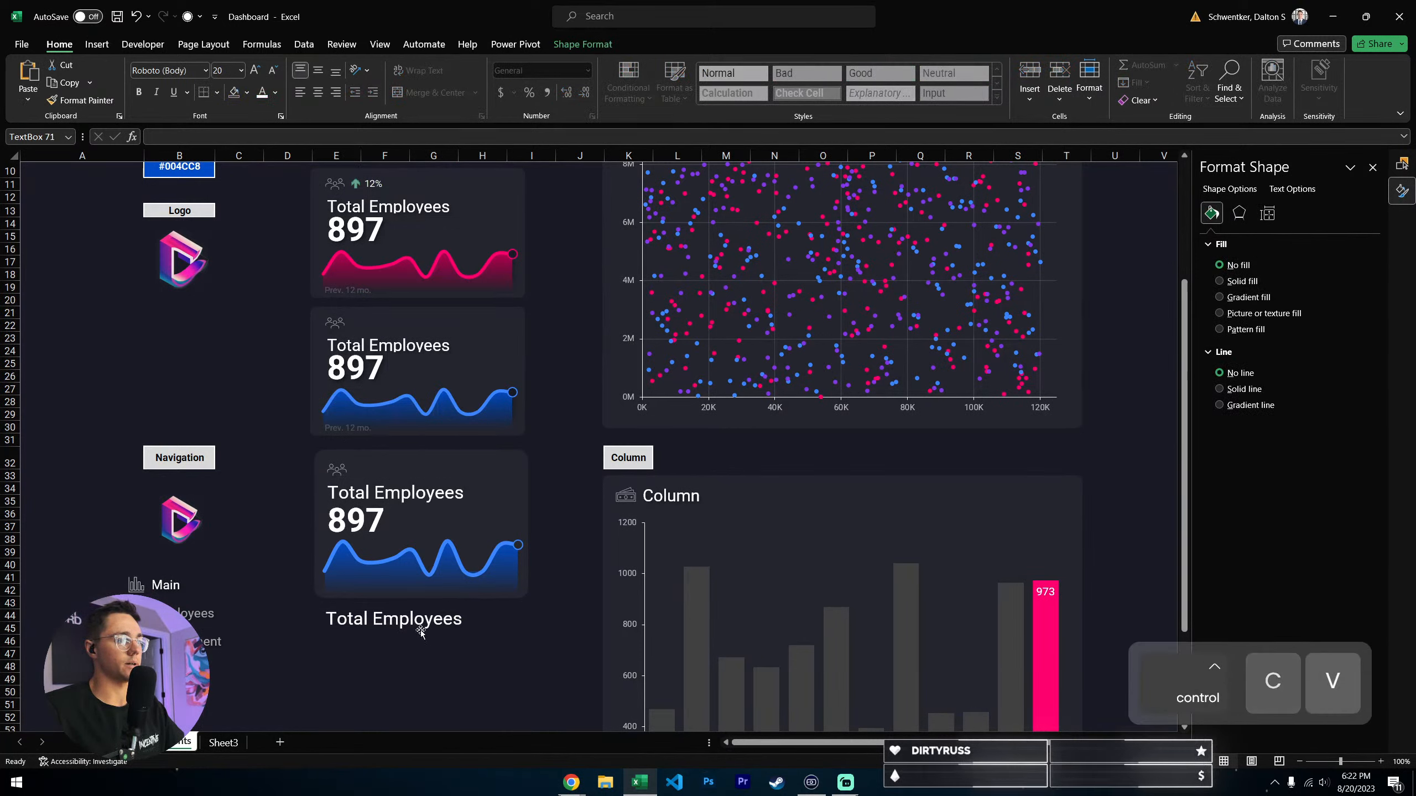
{"action": "type", "text": "Prev. 12 mo."}
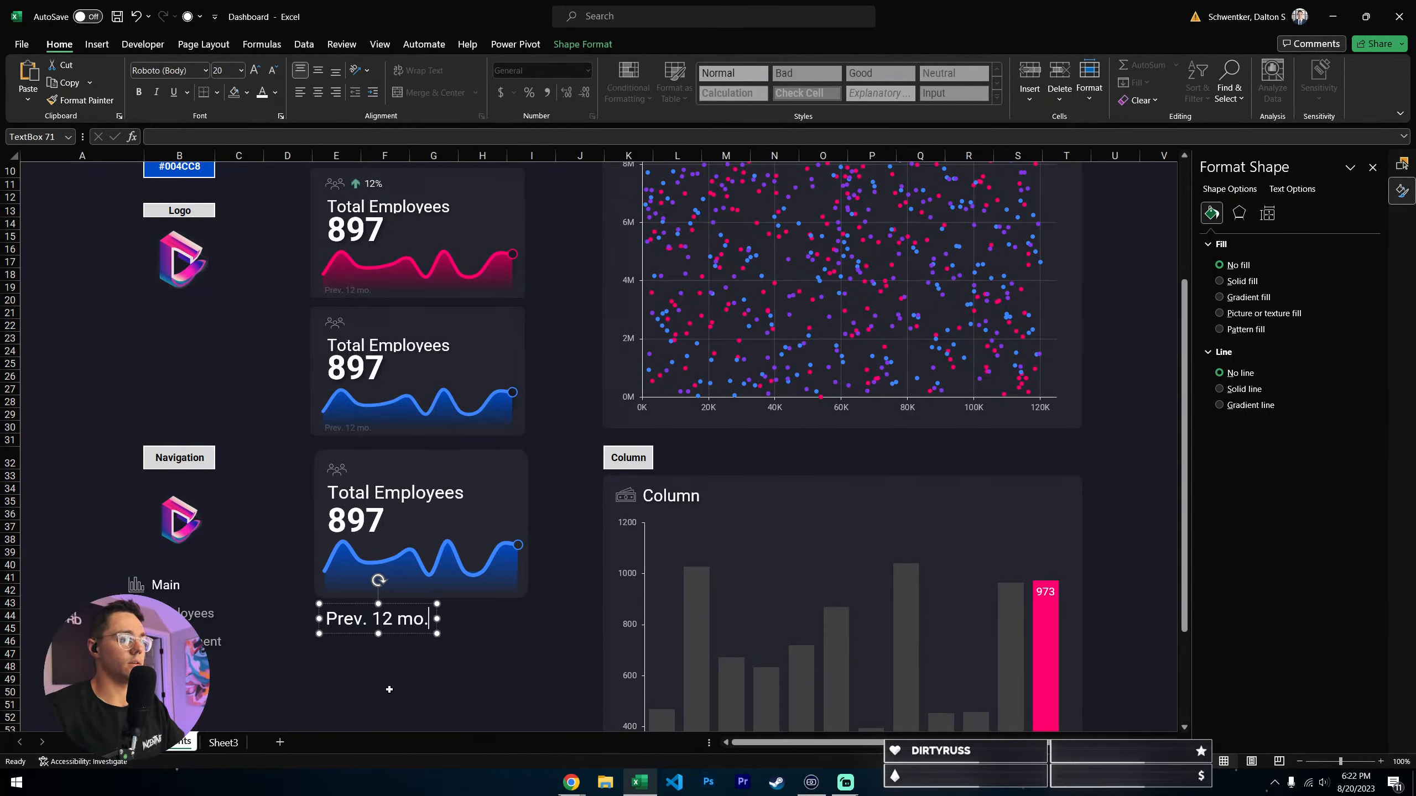
- Color the "Prev. 12 mo." text a gray shade from the White, Background 1 theme column
{"action": "triple_click", "coordinate": [415, 620]}
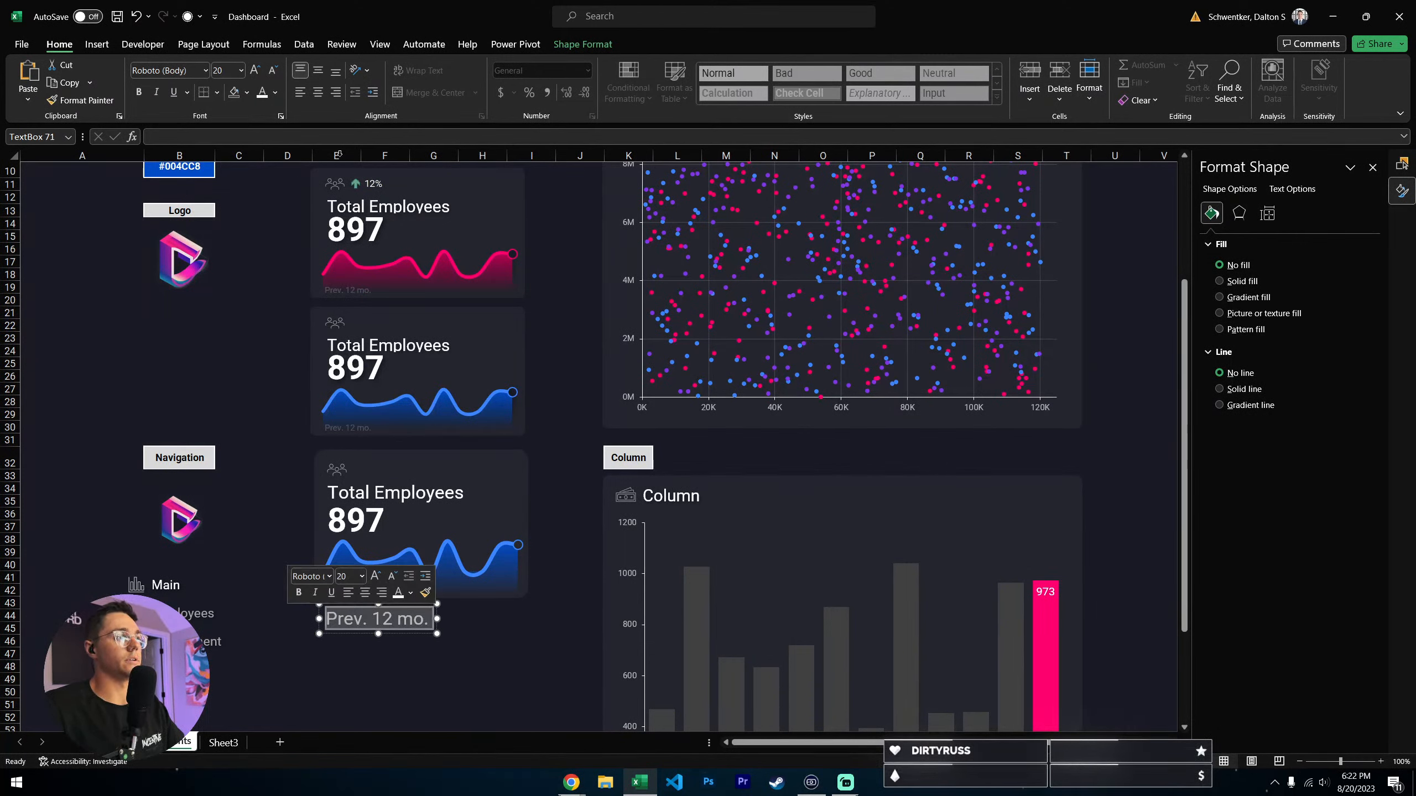
{"action": "left_click", "coordinate": [275, 92]}
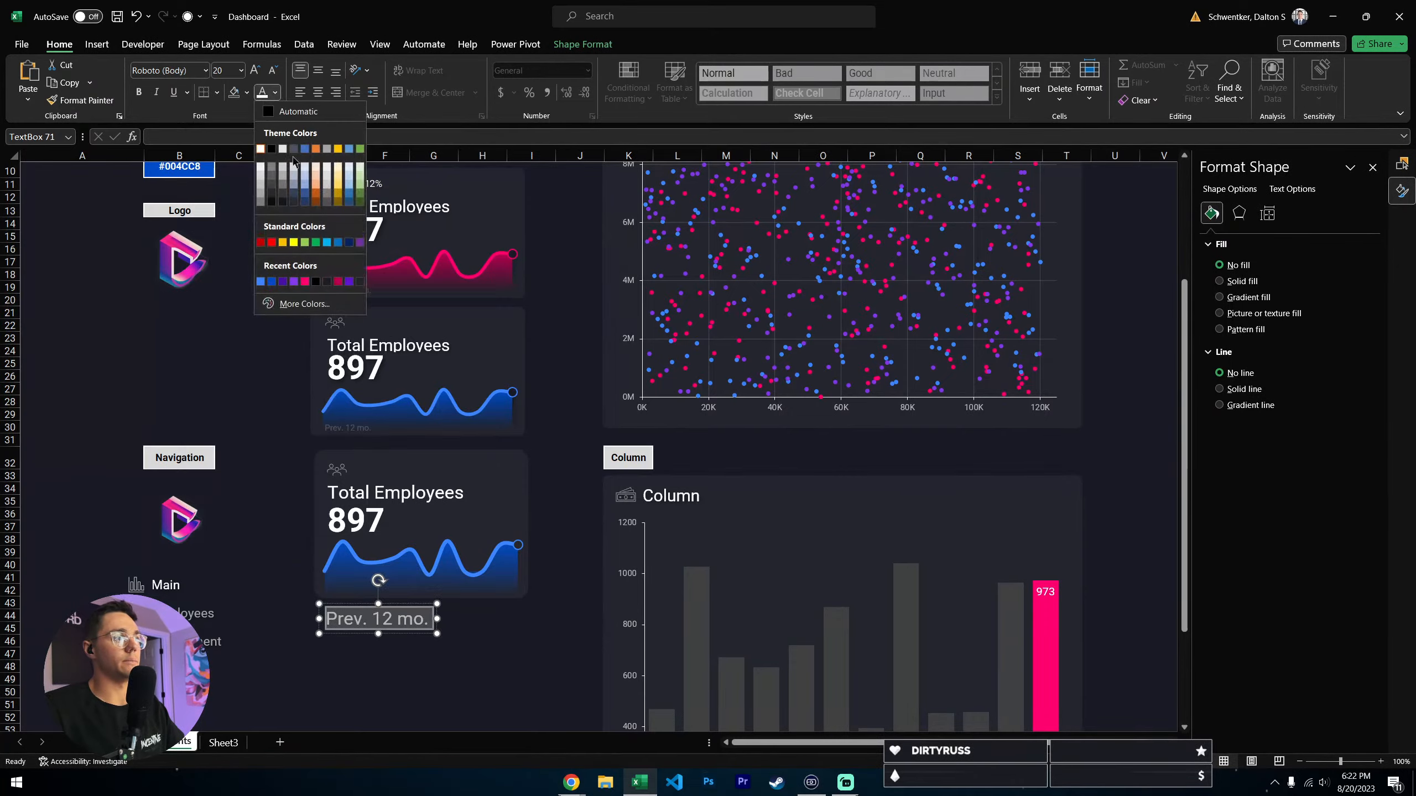
{"action": "left_click", "coordinate": [260, 203]}
{"action": "left_click", "coordinate": [476, 650]}
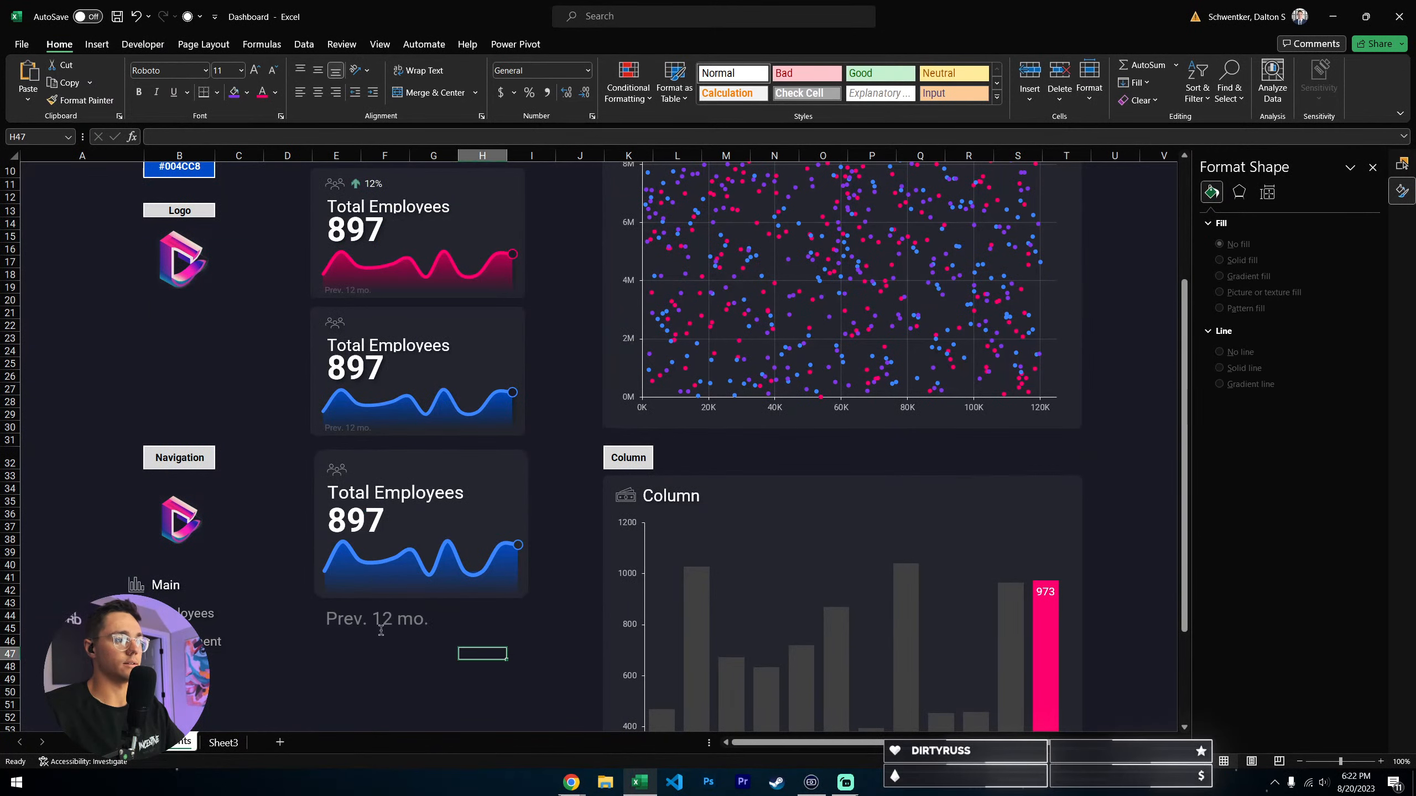
- Set the font color of the whole "Prev. 12 mo." text back to white
{"action": "left_click", "coordinate": [381, 628]}
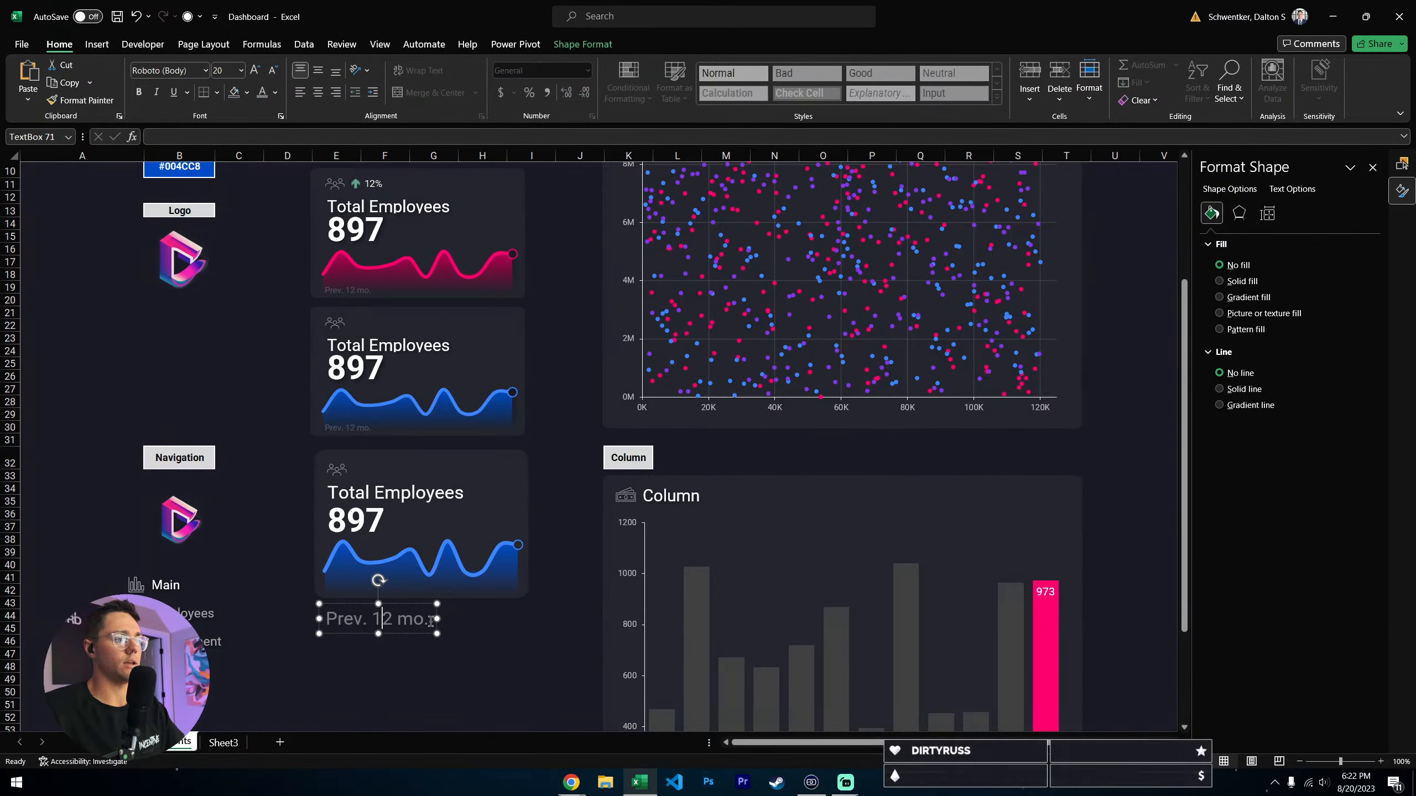
{"action": "left_click_drag", "start_coordinate": [431, 622], "coordinate": [284, 434]}
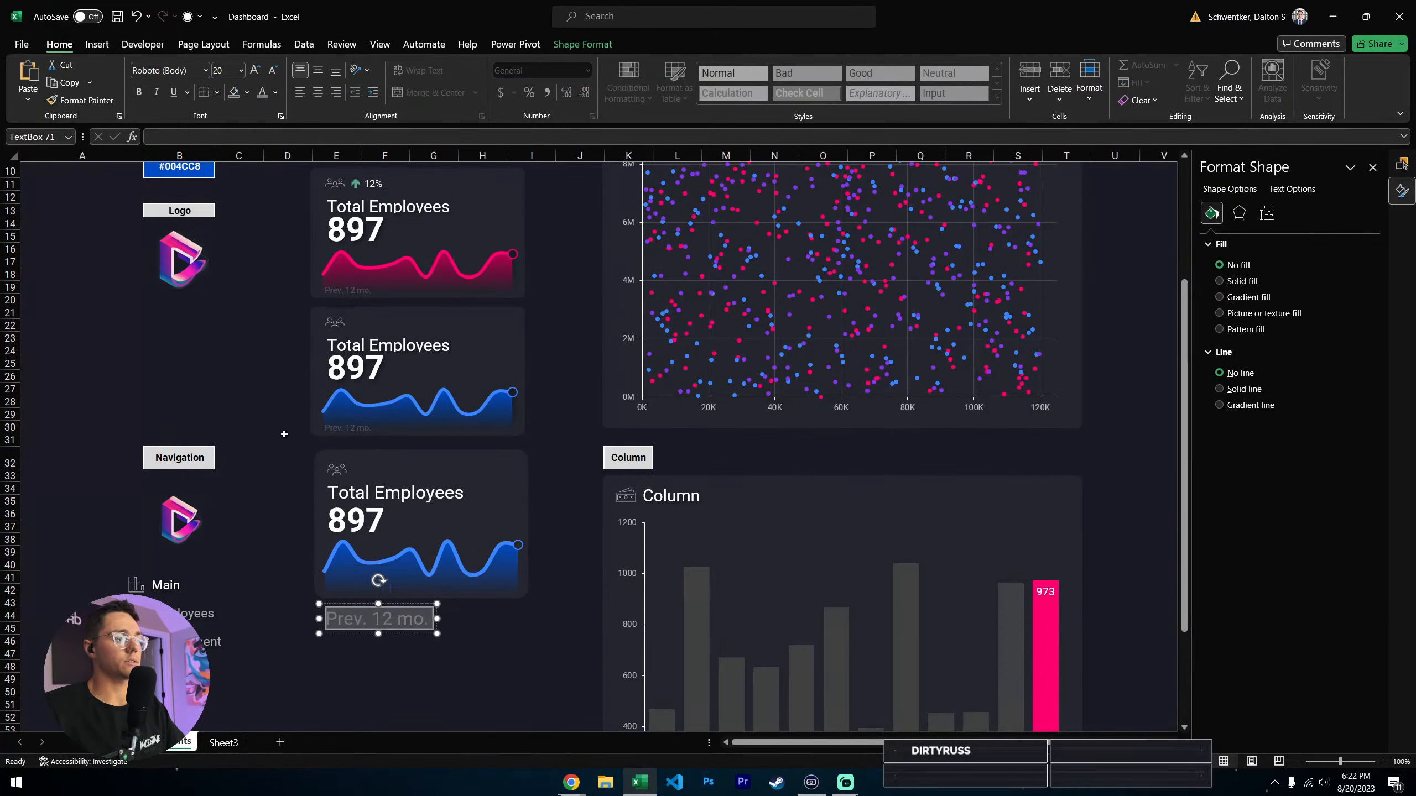
{"action": "left_click", "coordinate": [276, 92]}
{"action": "left_click", "coordinate": [260, 123]}
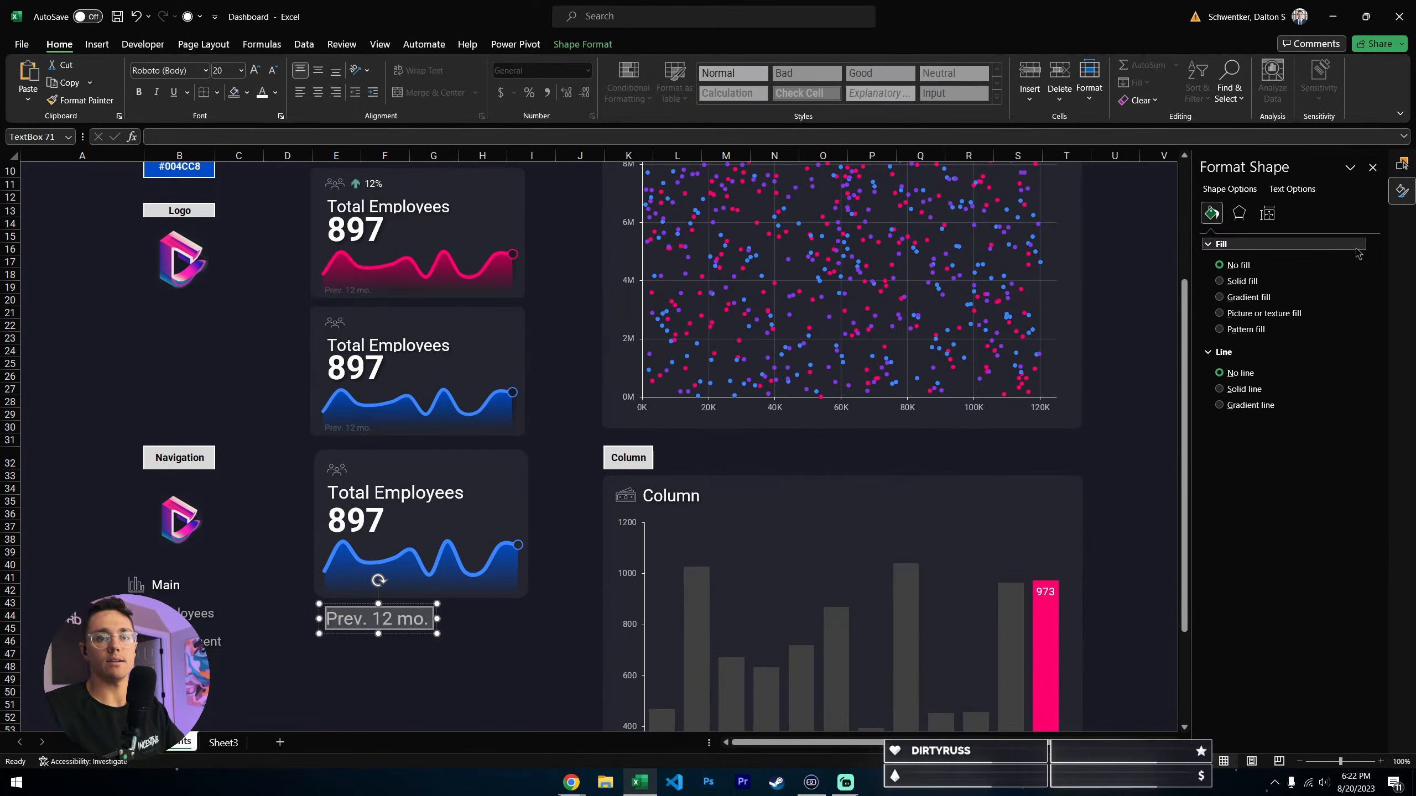
- Set the text fill transparency of the "Prev. 12 mo." caption to 80%
{"action": "left_click", "coordinate": [1292, 189]}
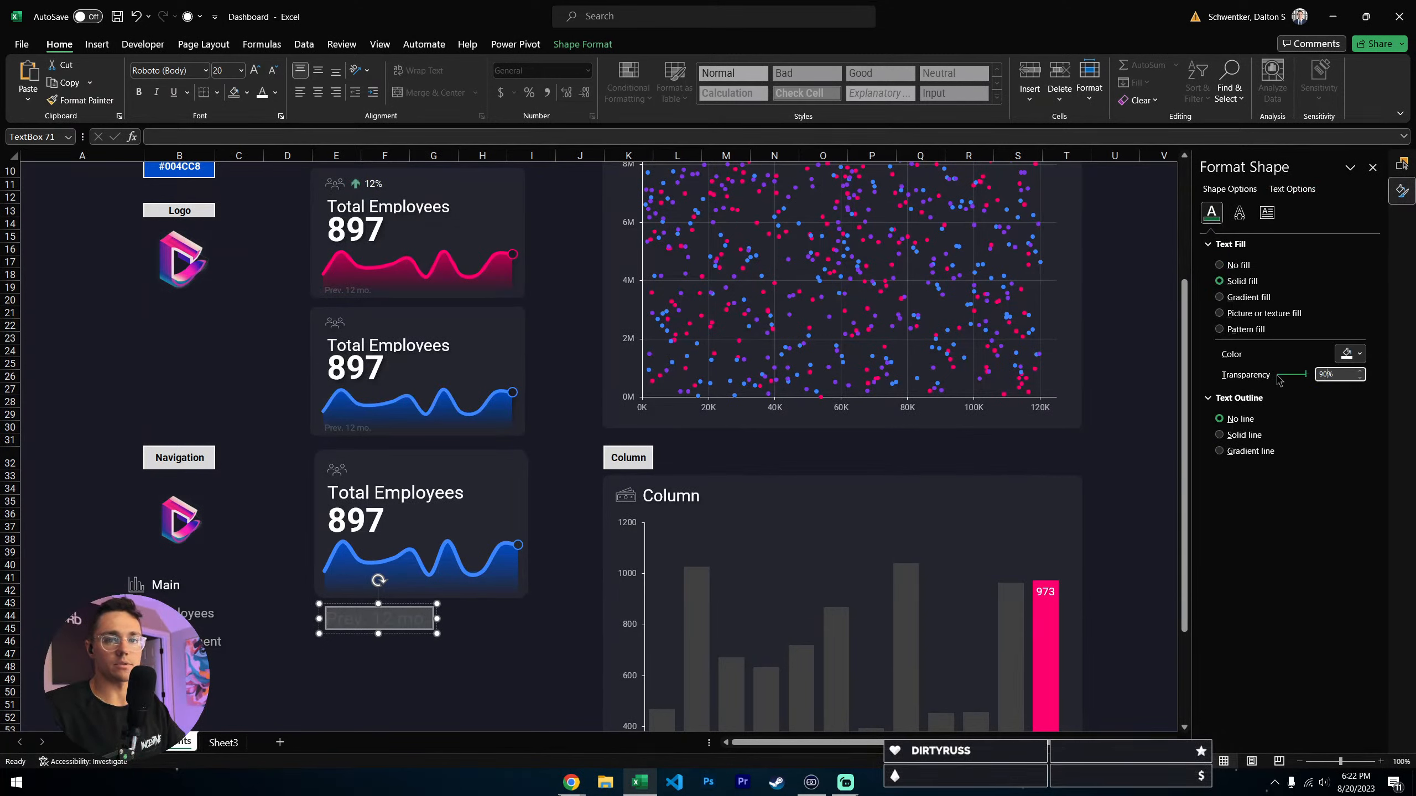
{"action": "type", "text": "80"}
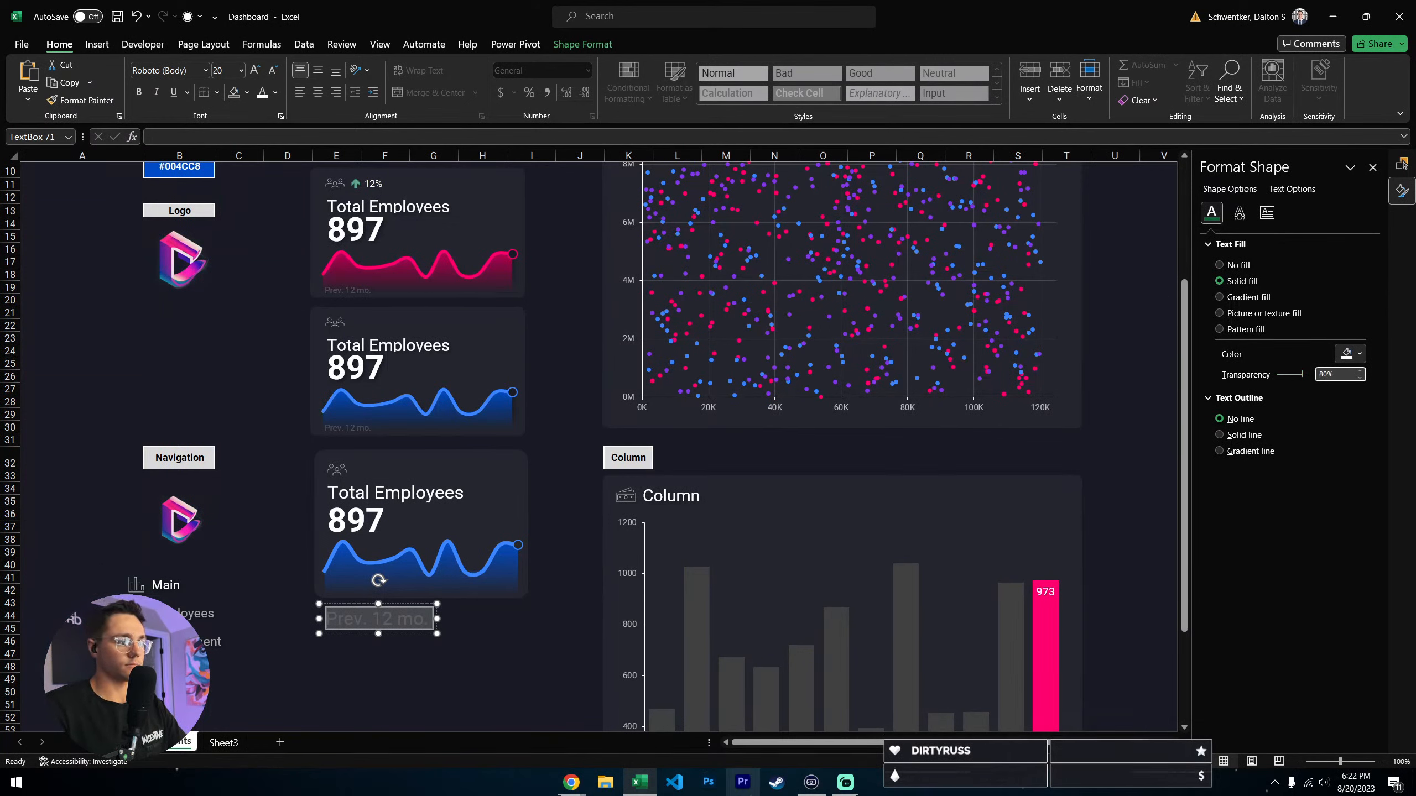
{"action": "left_click", "coordinate": [500, 633]}
- Reduce the "Prev. 12 mo." caption to font size 8 and move it into the new card's lower-left corner, over the sparkline
{"action": "left_click", "coordinate": [412, 626]}
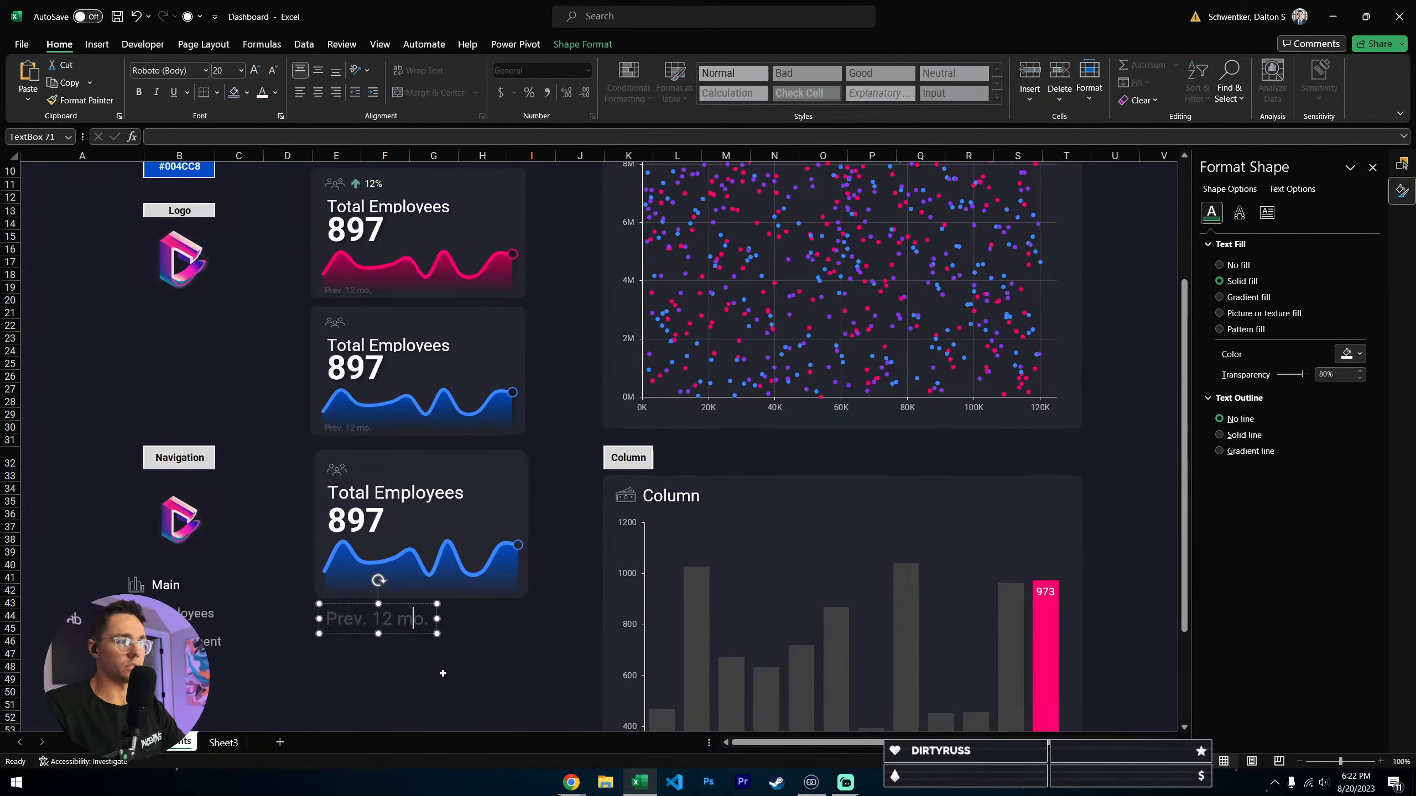
{"action": "left_click", "coordinate": [272, 71]}
{"action": "left_click", "coordinate": [272, 71]}
{"action": "left_click", "coordinate": [272, 71]}
{"action": "left_click", "coordinate": [273, 71]}
{"action": "left_click", "coordinate": [273, 71]}
{"action": "left_click", "coordinate": [273, 71]}
{"action": "left_click", "coordinate": [273, 73]}
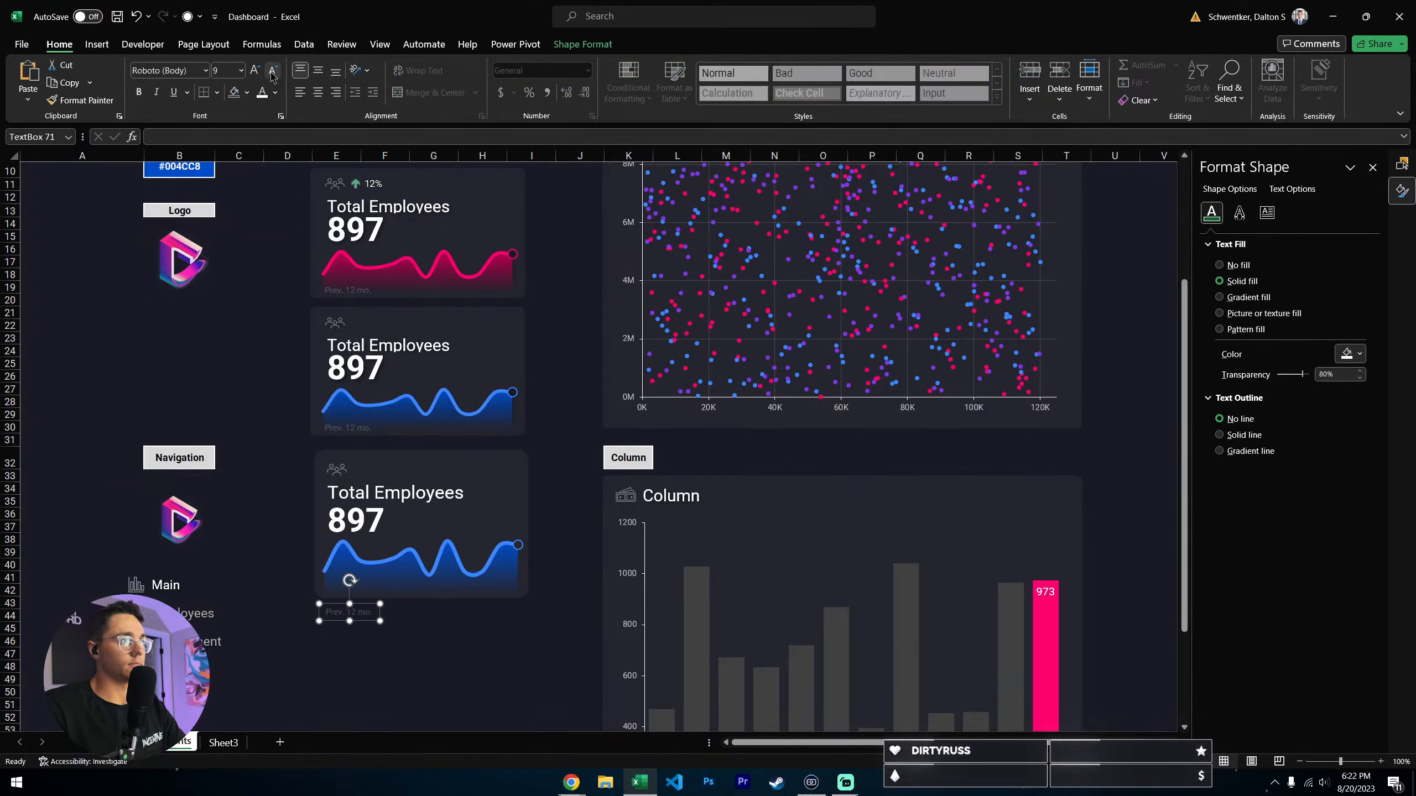
{"action": "left_click", "coordinate": [273, 72]}
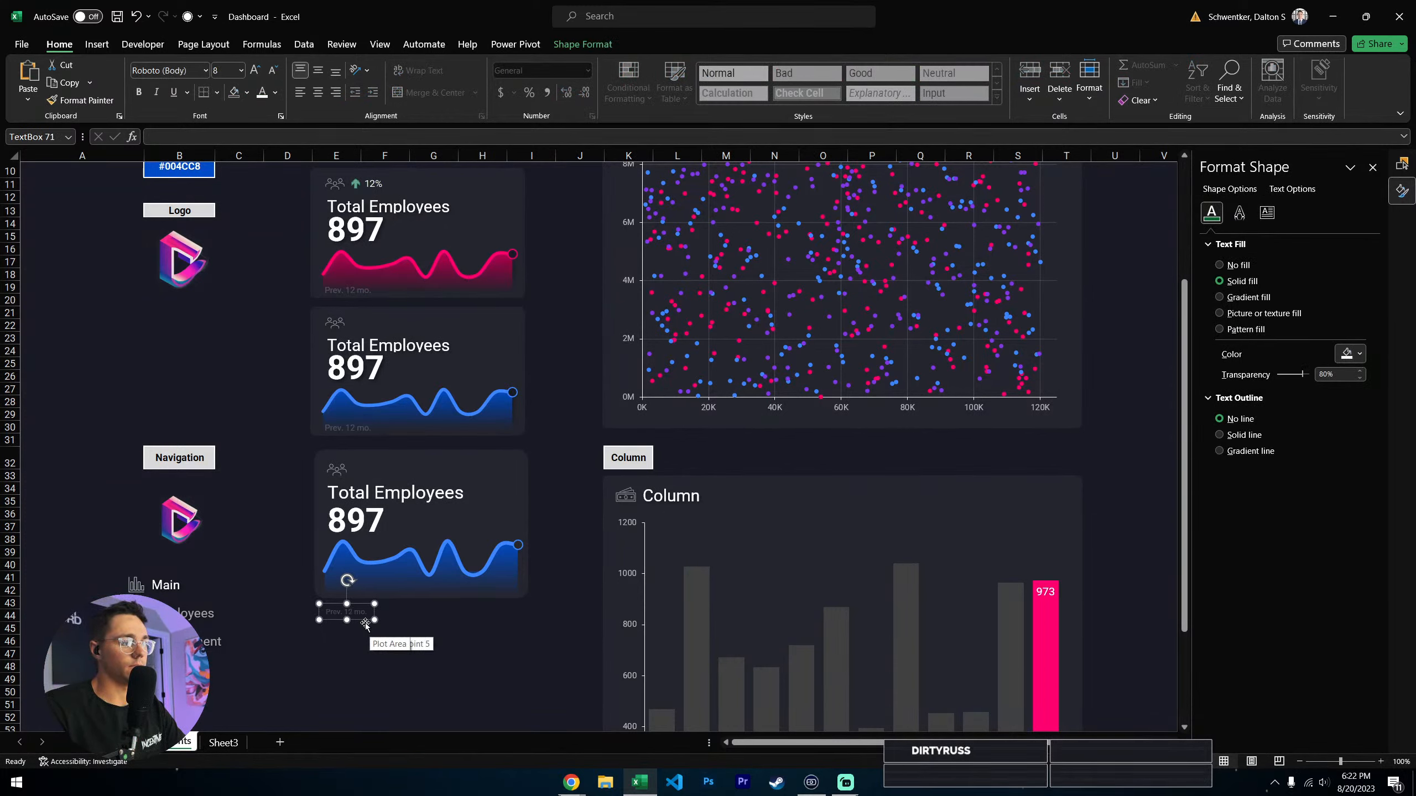
{"action": "left_click_drag", "start_coordinate": [365, 624], "coordinate": [367, 612]}
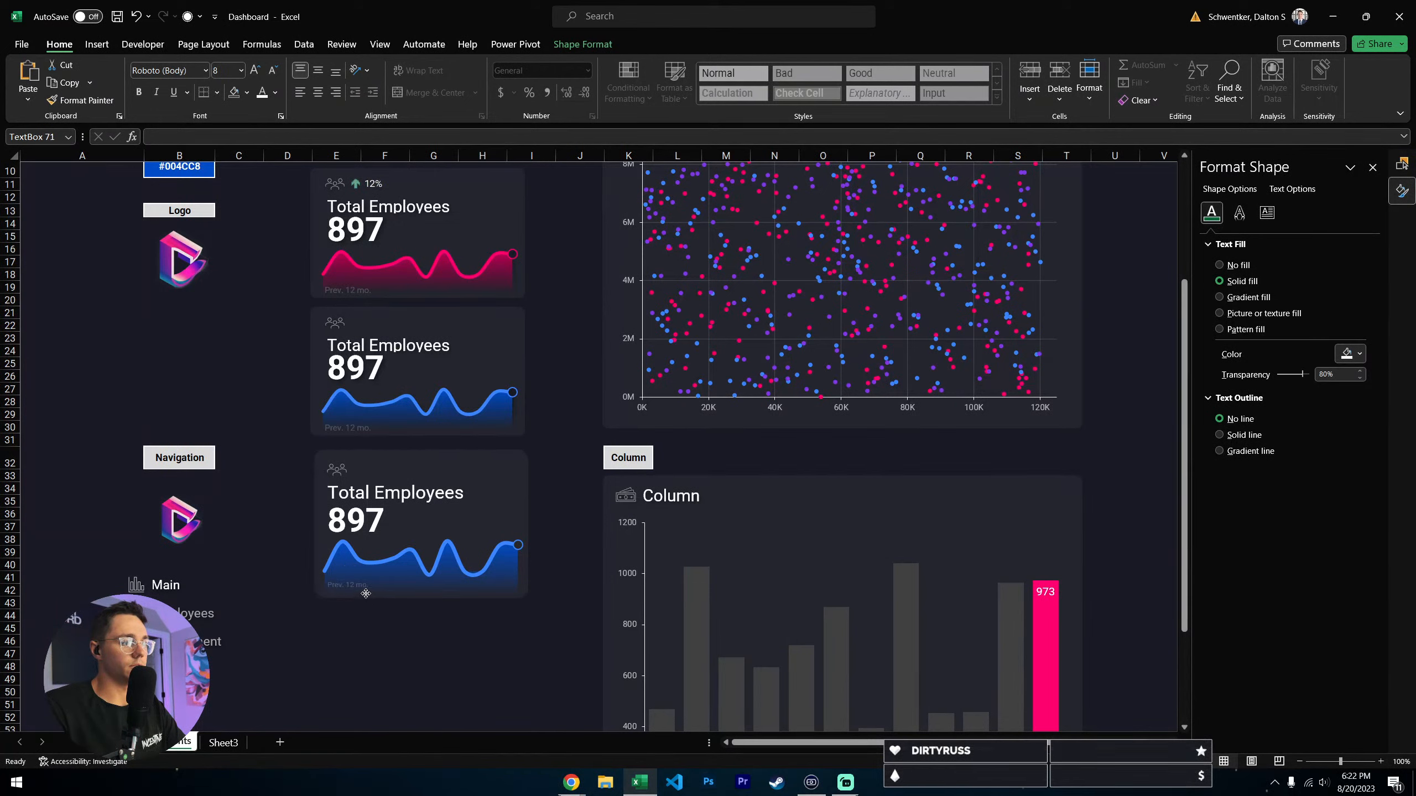
{"action": "left_click_drag", "start_coordinate": [366, 592], "coordinate": [366, 591]}
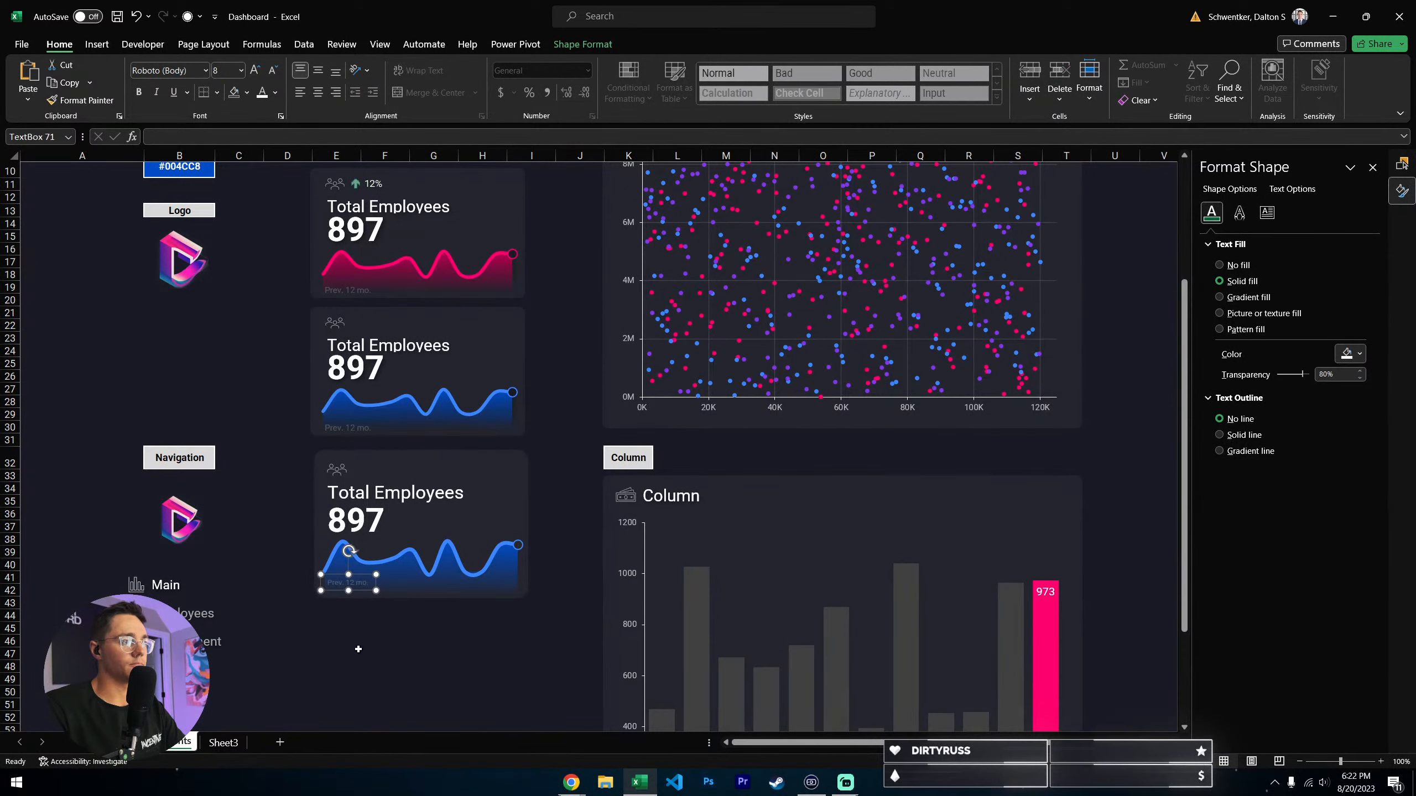
{"action": "left_click", "coordinate": [358, 651]}
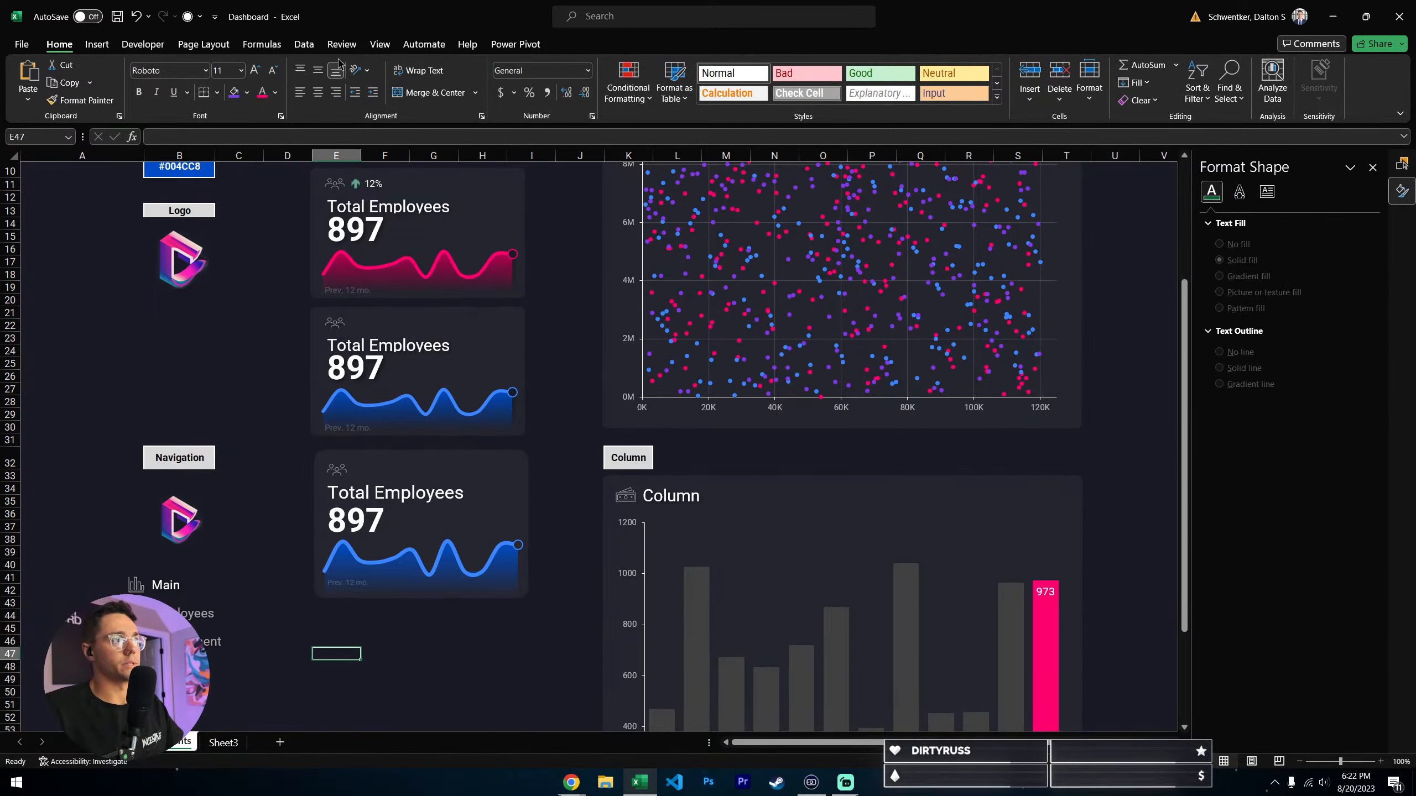
- Show the Selection pane and examine which listed objects make up the new card, including its rectangle, icon and text boxes
{"action": "left_click", "coordinate": [303, 44]}
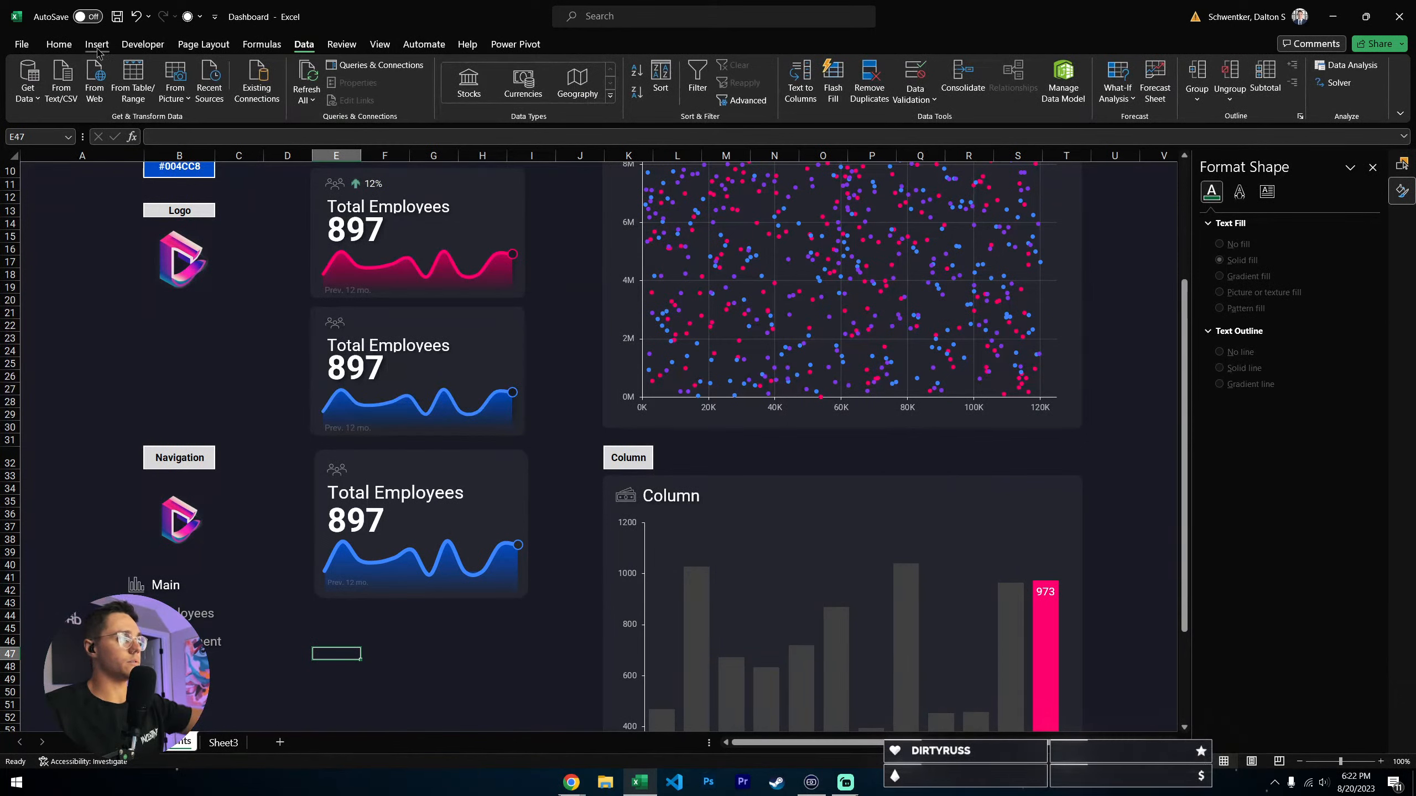
{"action": "left_click", "coordinate": [59, 45]}
{"action": "left_click", "coordinate": [505, 474]}
{"action": "left_click", "coordinate": [585, 45]}
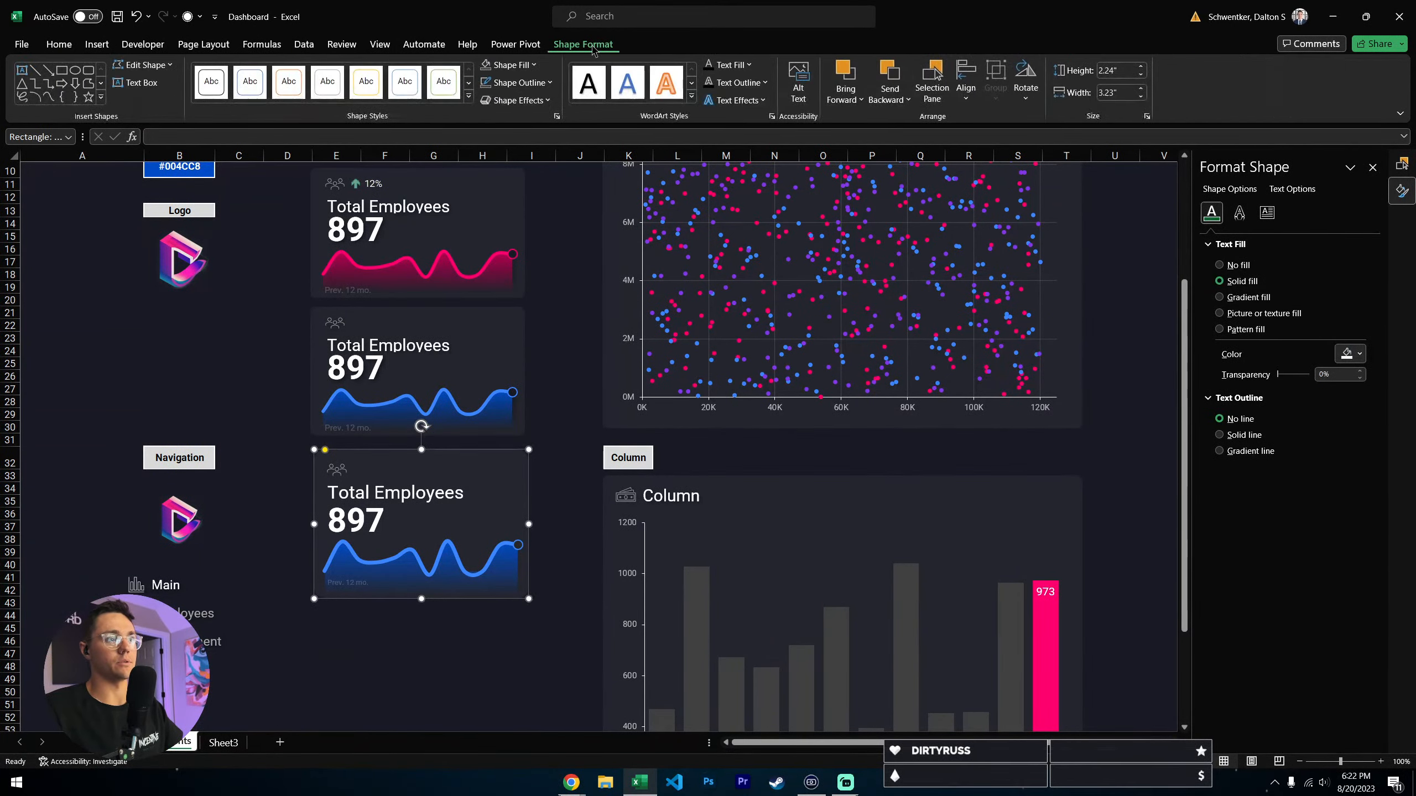
{"action": "left_click", "coordinate": [932, 83]}
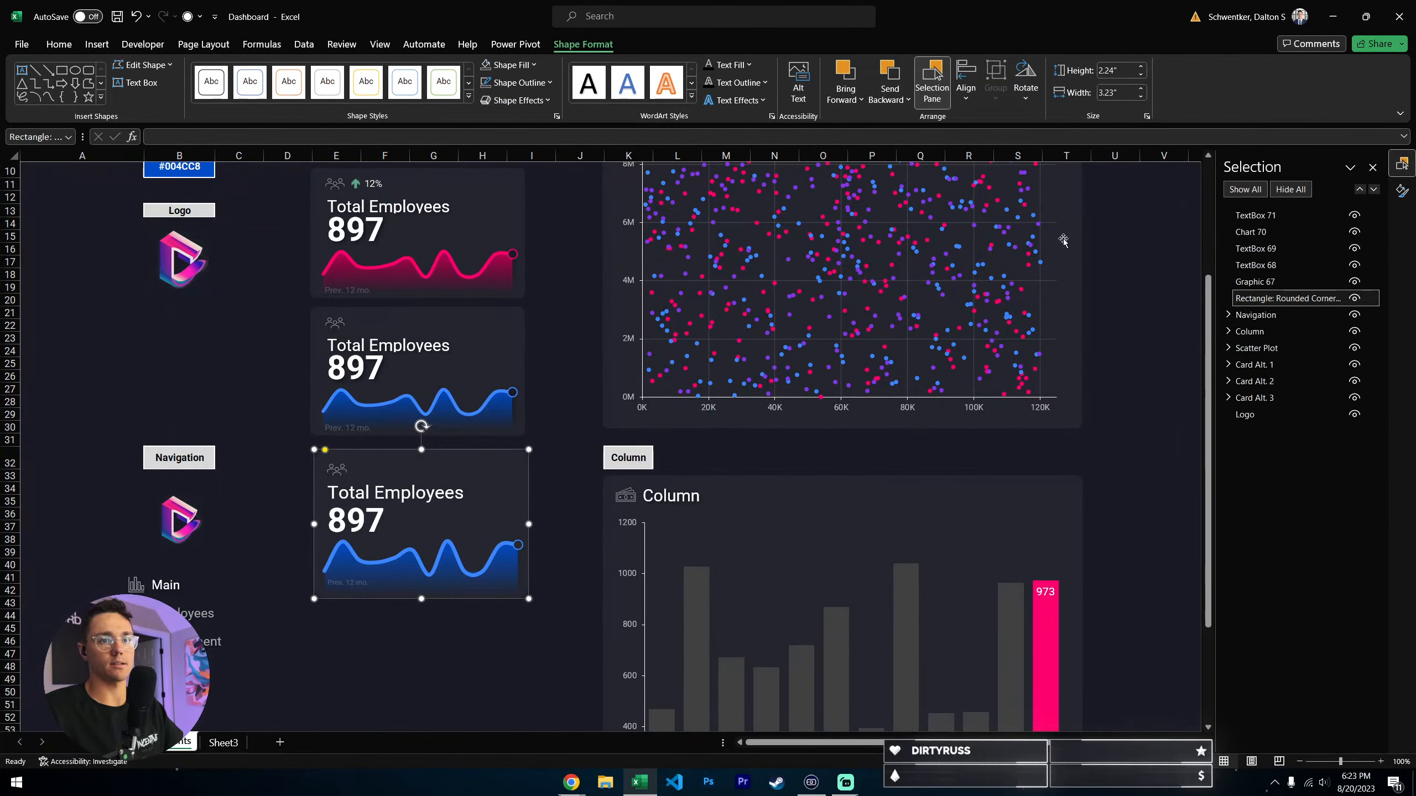
{"action": "left_click", "coordinate": [1355, 298]}
{"action": "left_click", "coordinate": [1355, 298]}
{"action": "left_click", "coordinate": [1291, 282]}
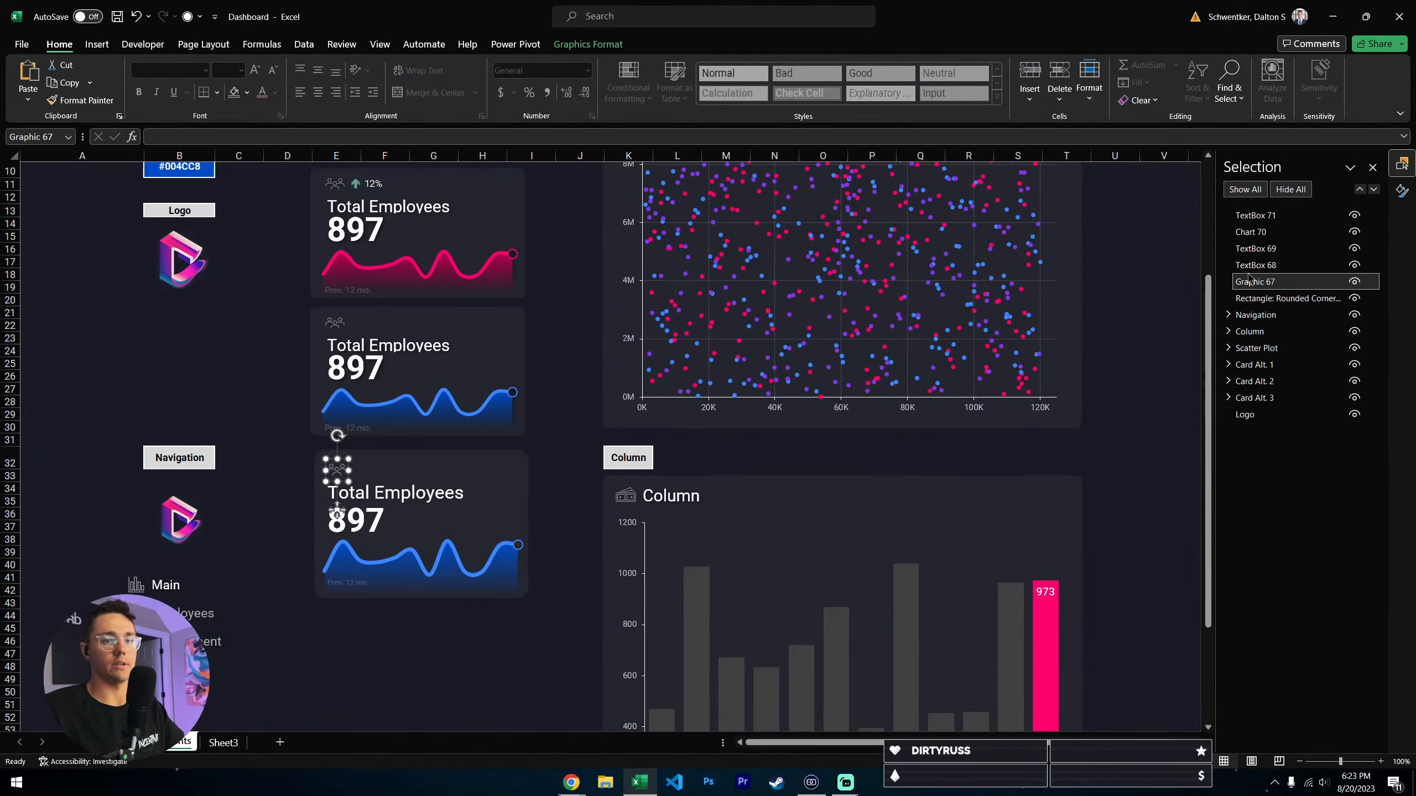
{"action": "left_click", "coordinate": [1264, 266]}
{"action": "left_click", "coordinate": [1267, 249]}
{"action": "left_click", "coordinate": [479, 666]}
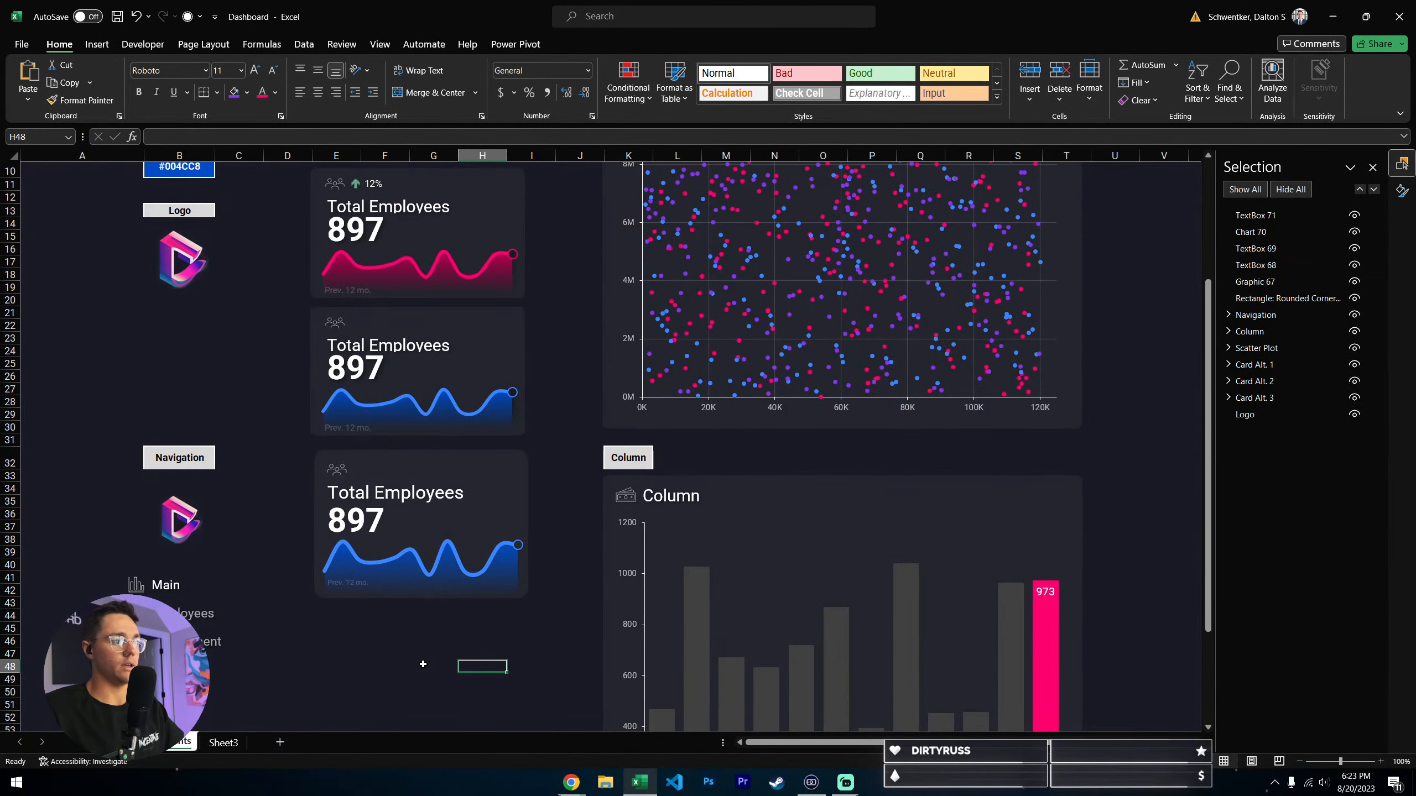
{"action": "left_click", "coordinate": [342, 583]}
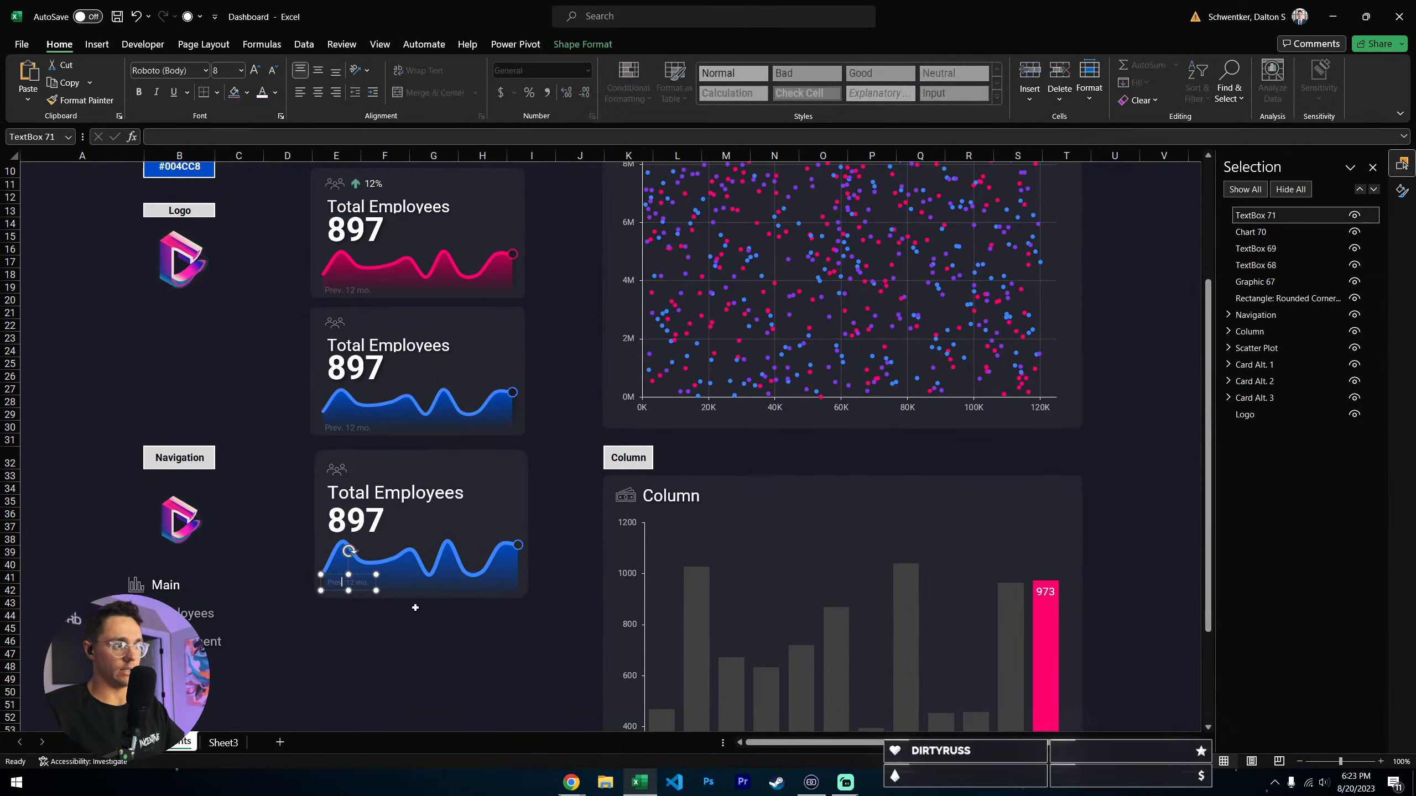
{"action": "left_click", "coordinate": [410, 577], "text": "shift"}
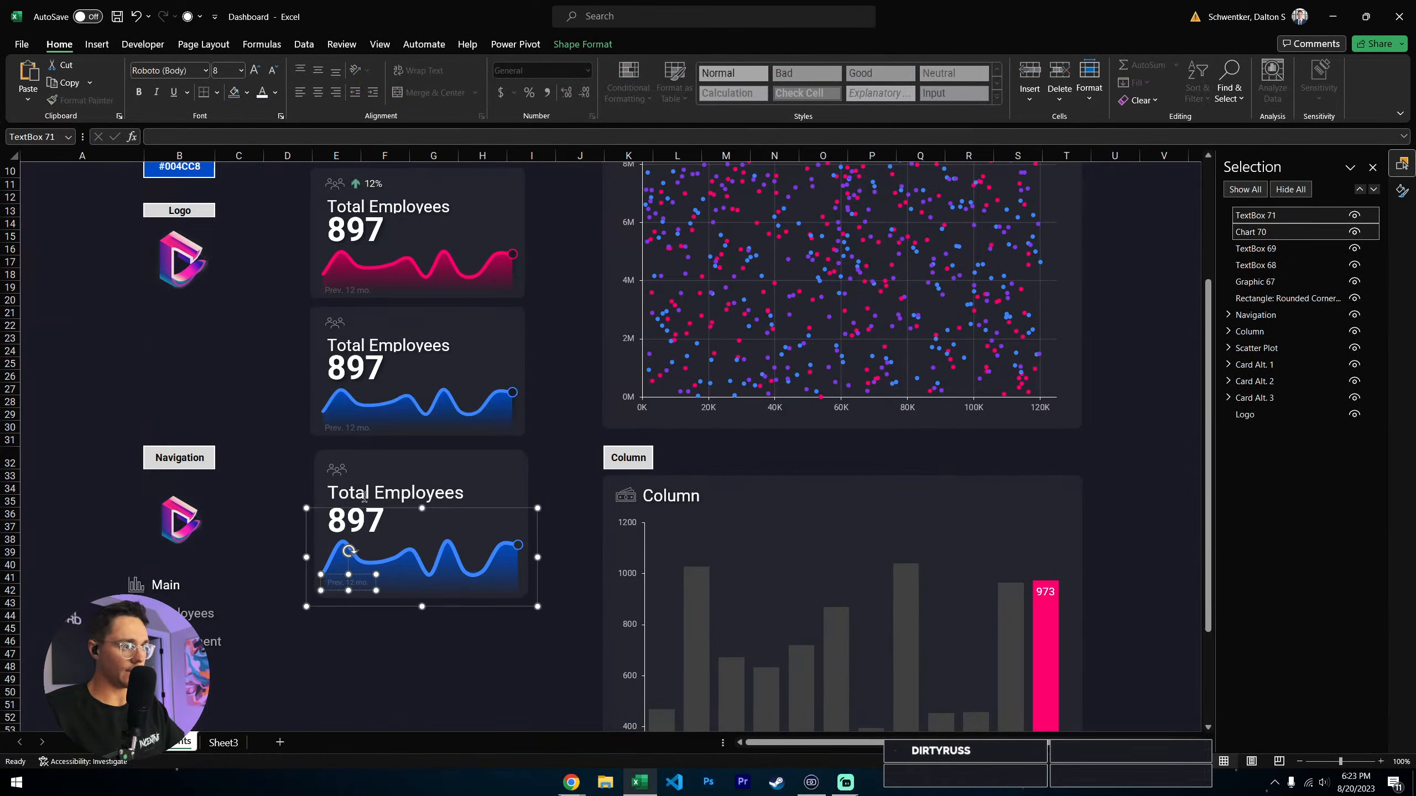
{"action": "left_click", "coordinate": [575, 461]}
{"action": "left_click", "coordinate": [446, 537]}
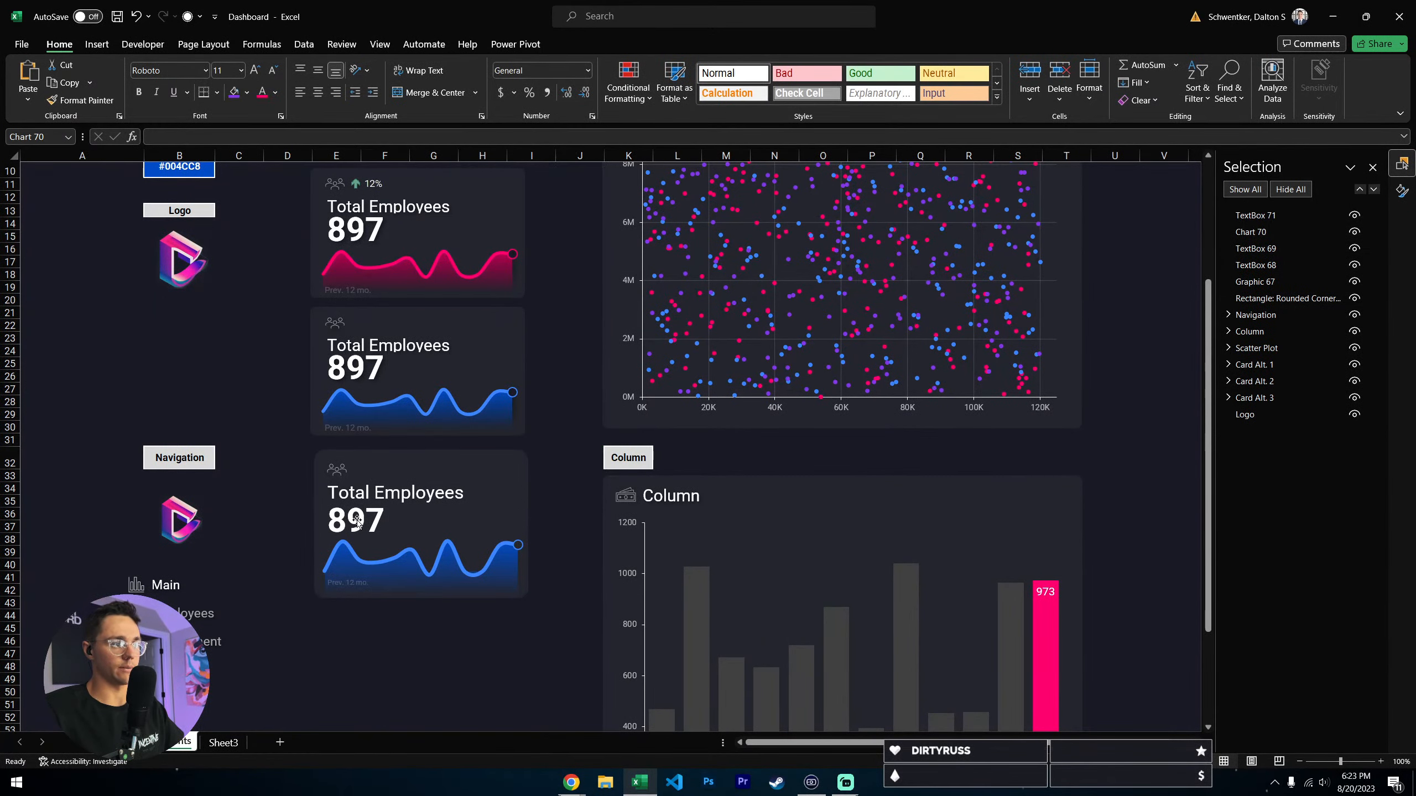
{"action": "left_click", "coordinate": [375, 511]}
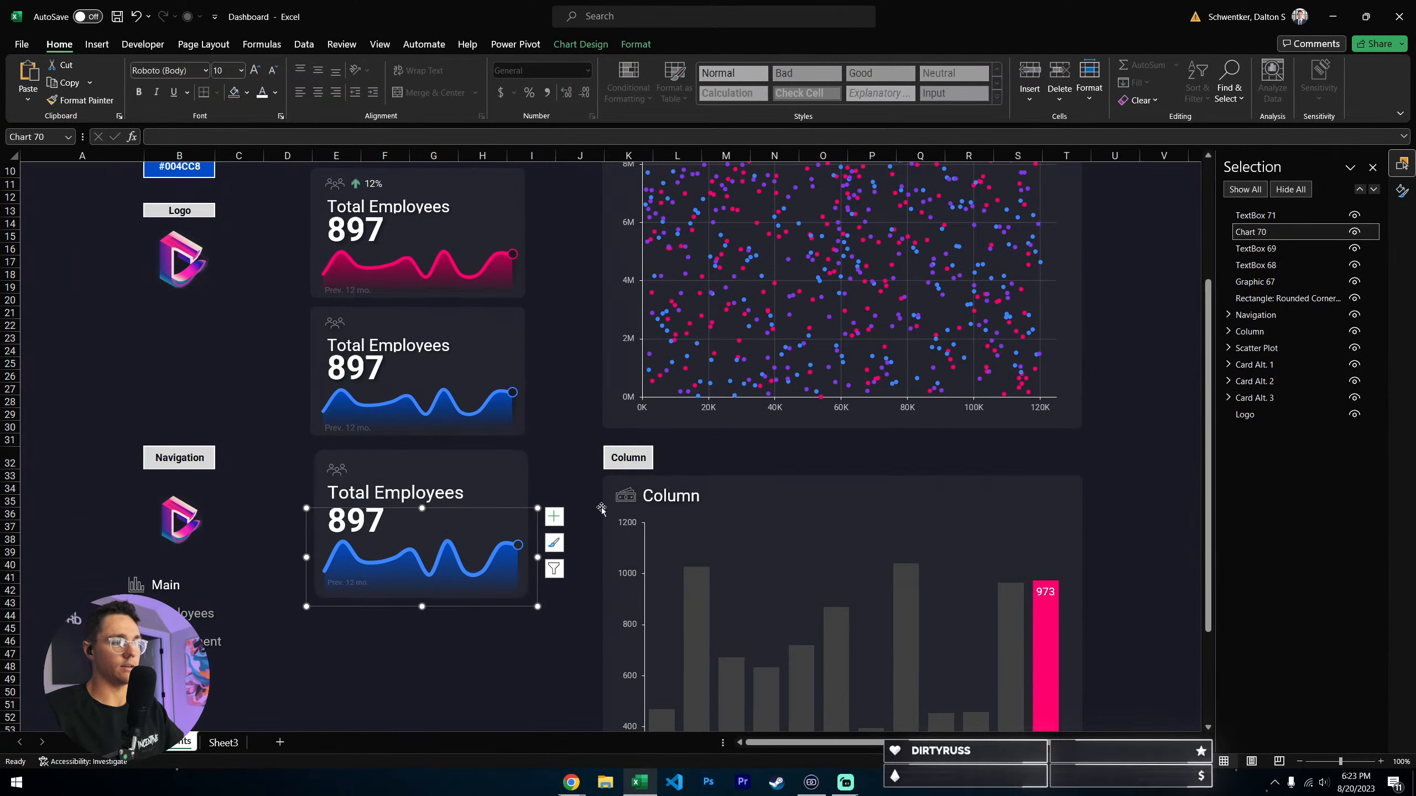
{"action": "left_click", "coordinate": [542, 461]}
{"action": "left_click", "coordinate": [391, 541]}
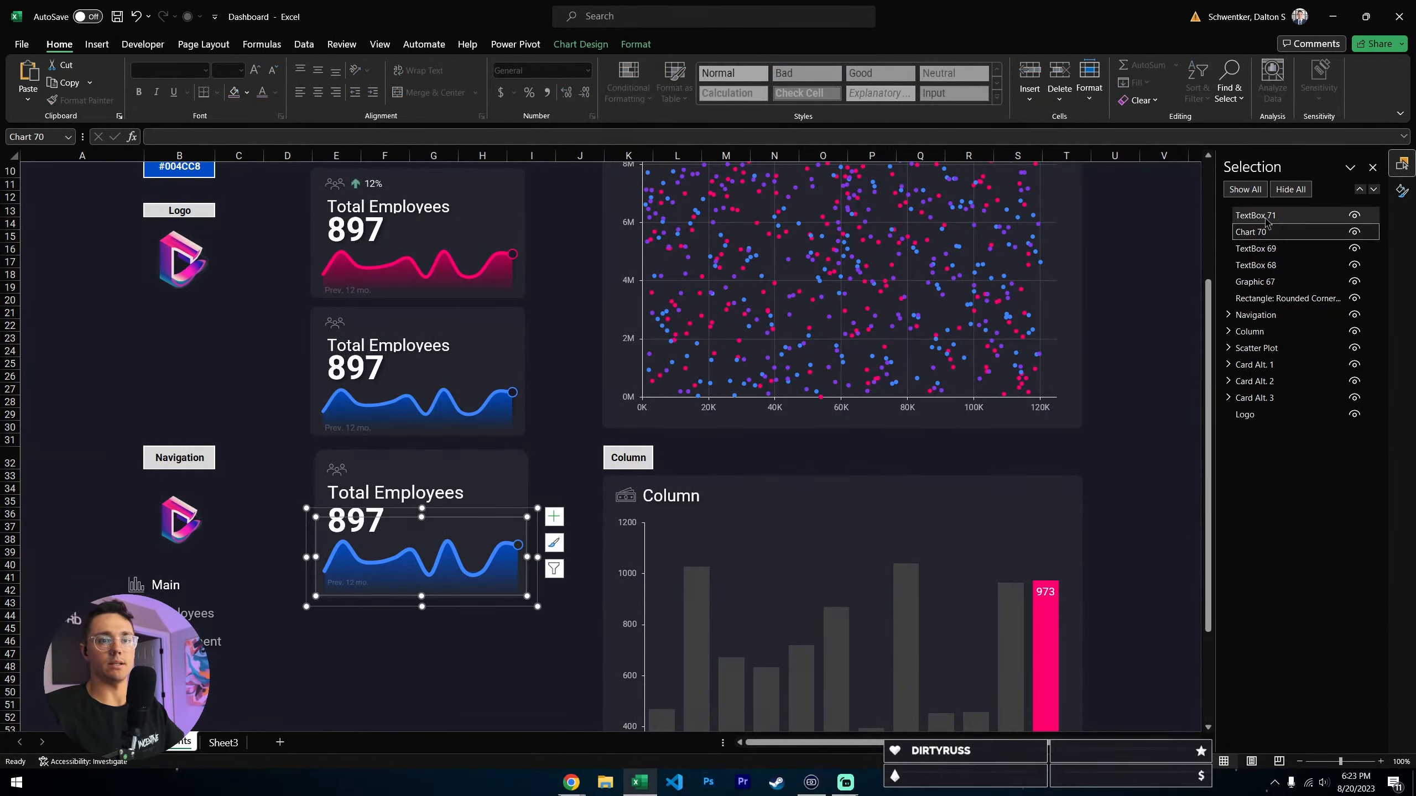
- Group the new card's caption, sparkline chart, 897 value, Total Employees label, icon and rounded background rectangle into one object
{"action": "left_click", "coordinate": [1268, 217]}
{"action": "left_click", "coordinate": [1272, 249]}
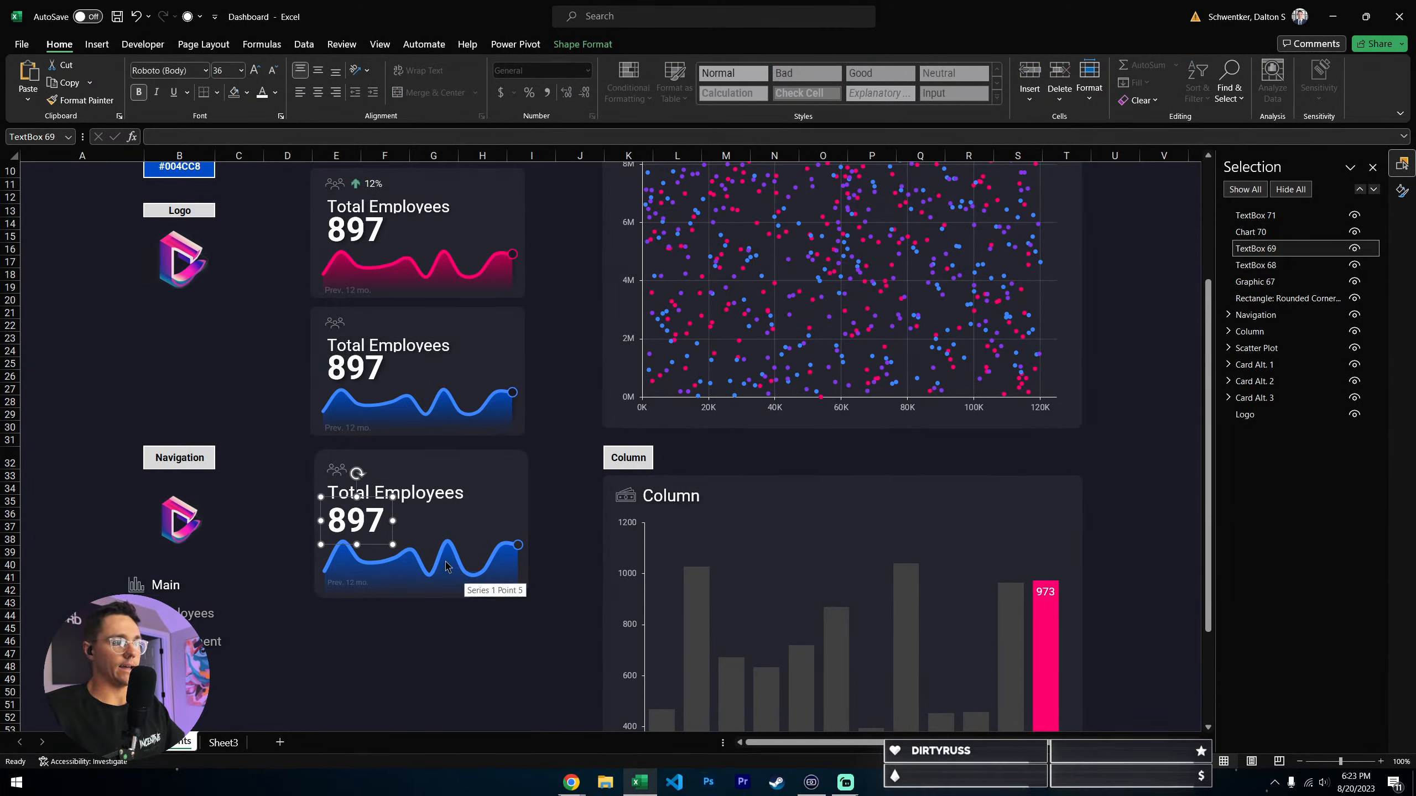
{"action": "left_click", "coordinate": [348, 589], "text": "ctrl"}
{"action": "left_click", "coordinate": [347, 586], "text": "ctrl"}
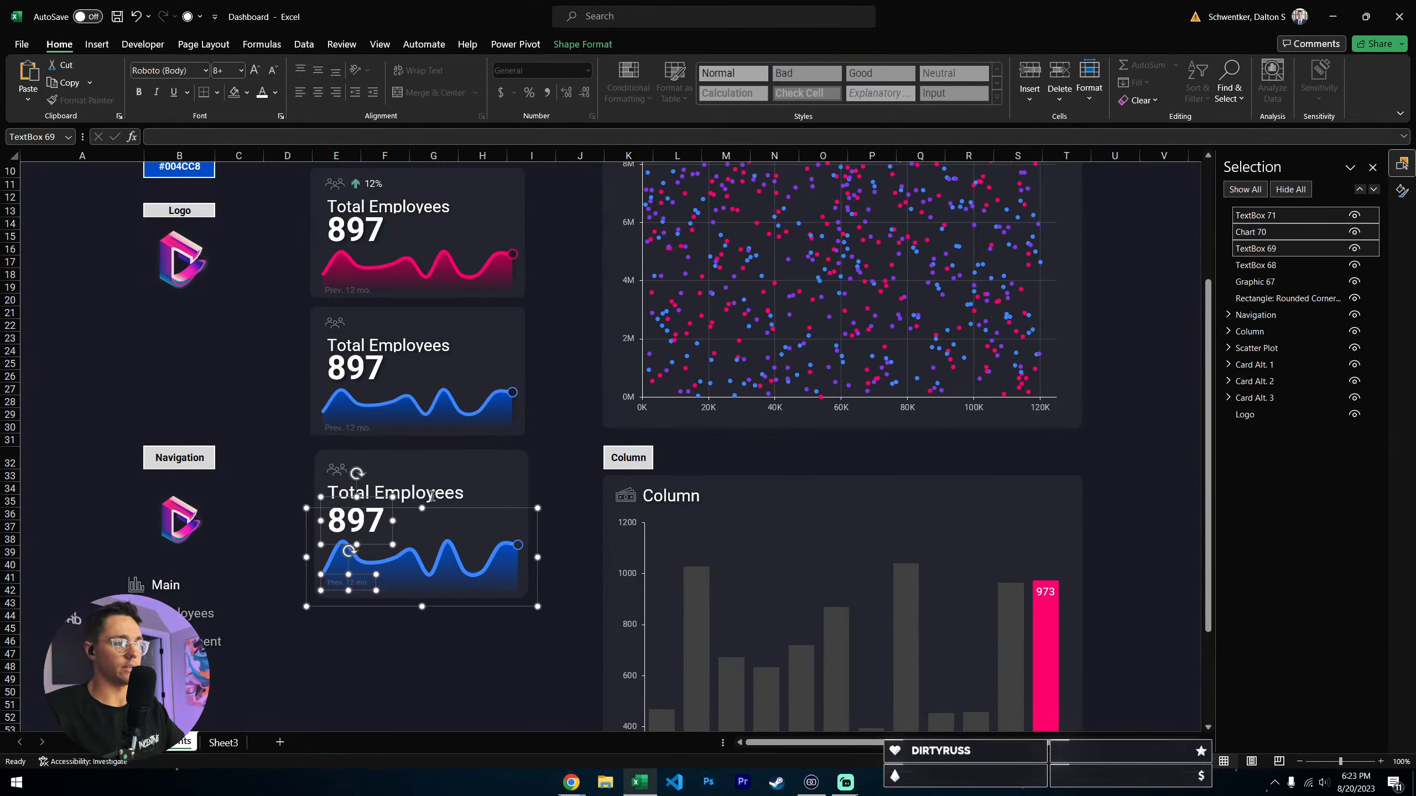
{"action": "left_click", "coordinate": [355, 487], "text": "ctrl"}
{"action": "left_click", "coordinate": [333, 467], "text": "ctrl"}
{"action": "left_click", "coordinate": [510, 471], "text": "ctrl"}
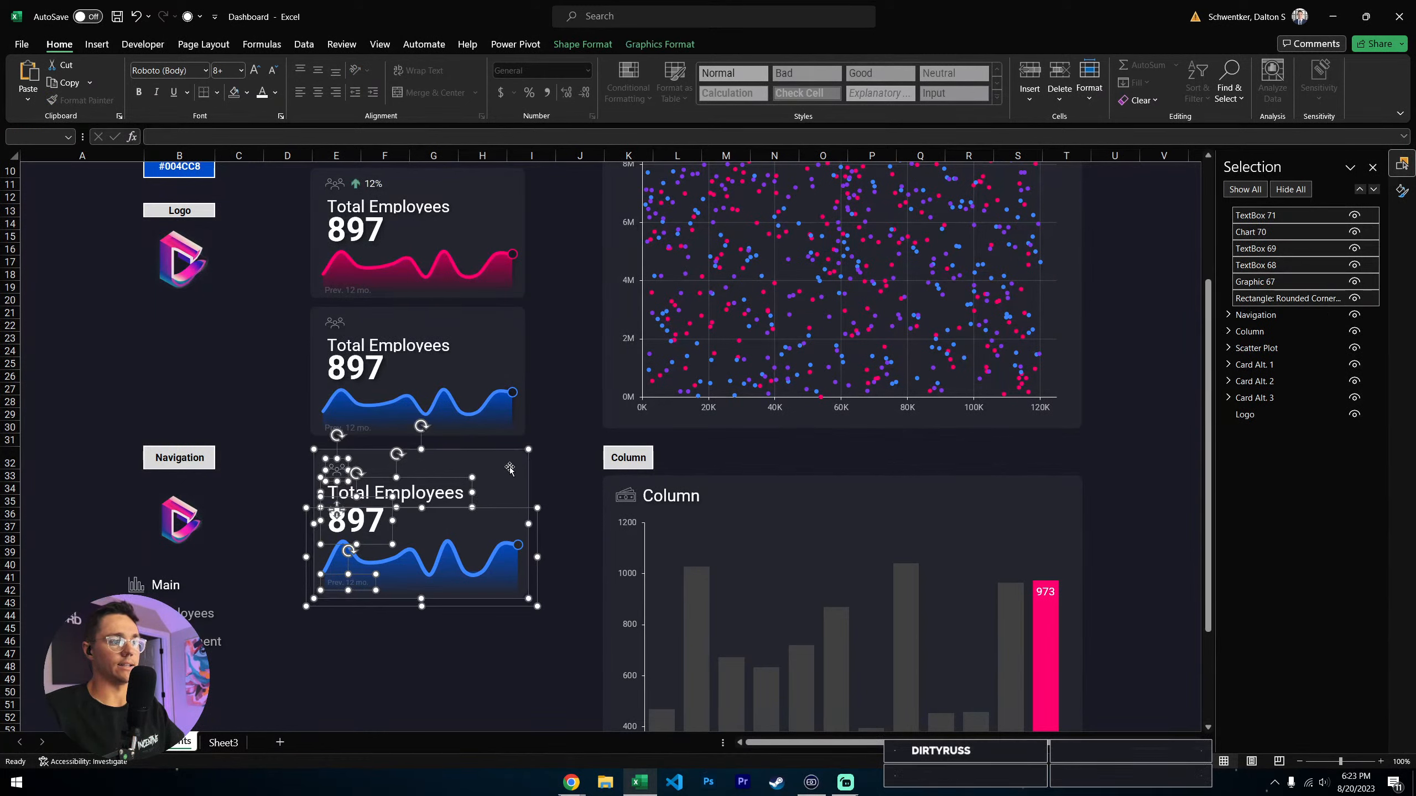
{"action": "right_click", "coordinate": [507, 449]}
{"action": "mouse_move", "coordinate": [569, 577]}
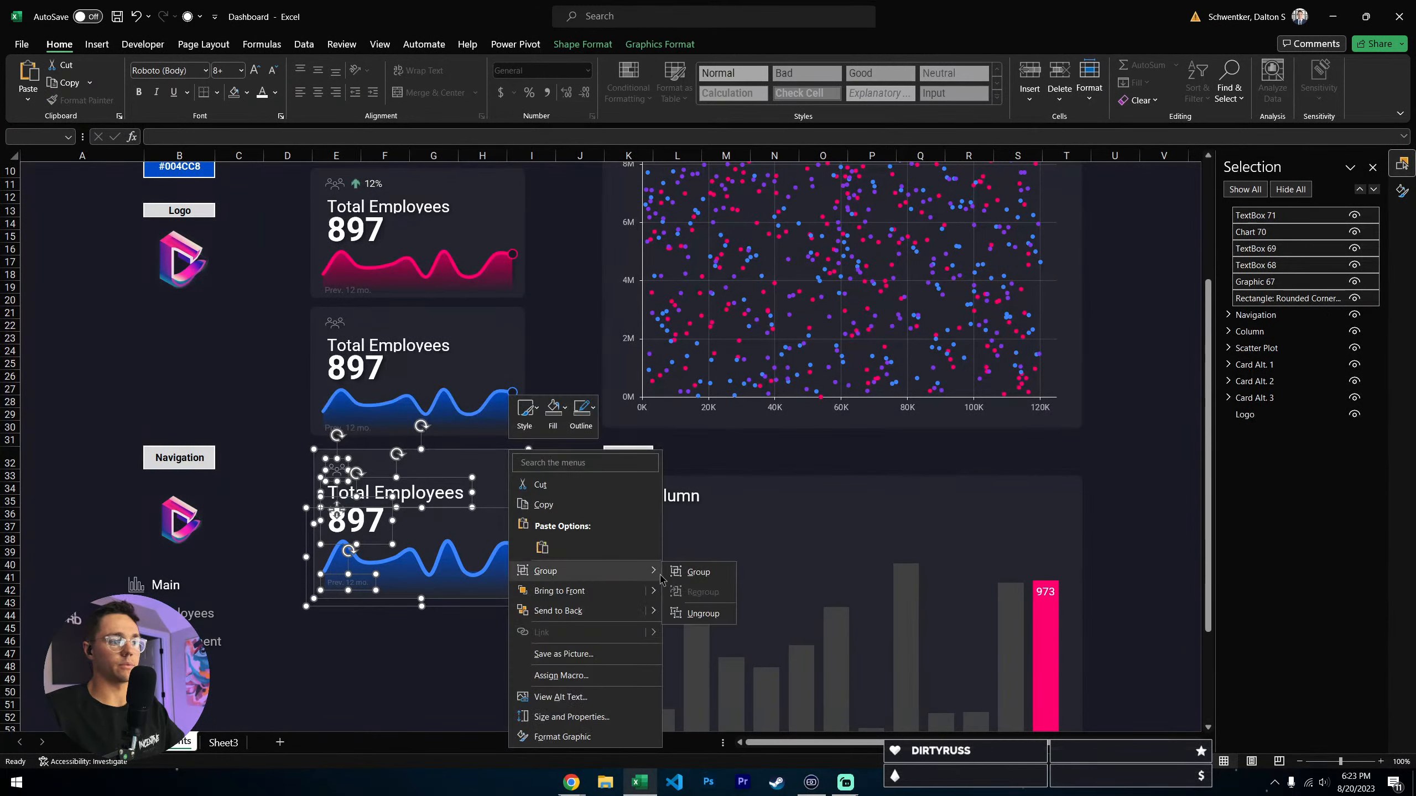
{"action": "left_click", "coordinate": [686, 575]}
{"action": "left_click", "coordinate": [446, 690]}
- Line up the grouped card beneath the three existing cards, using Align Center and Distribute Vertically on all four
{"action": "mouse_move", "coordinate": [484, 505]}
{"action": "left_mouse_down"}
{"action": "mouse_move", "coordinate": [443, 554]}
{"action": "mouse_move", "coordinate": [466, 491]}
{"action": "left_mouse_up"}
{"action": "left_click_drag", "start_coordinate": [486, 495], "coordinate": [495, 492]}
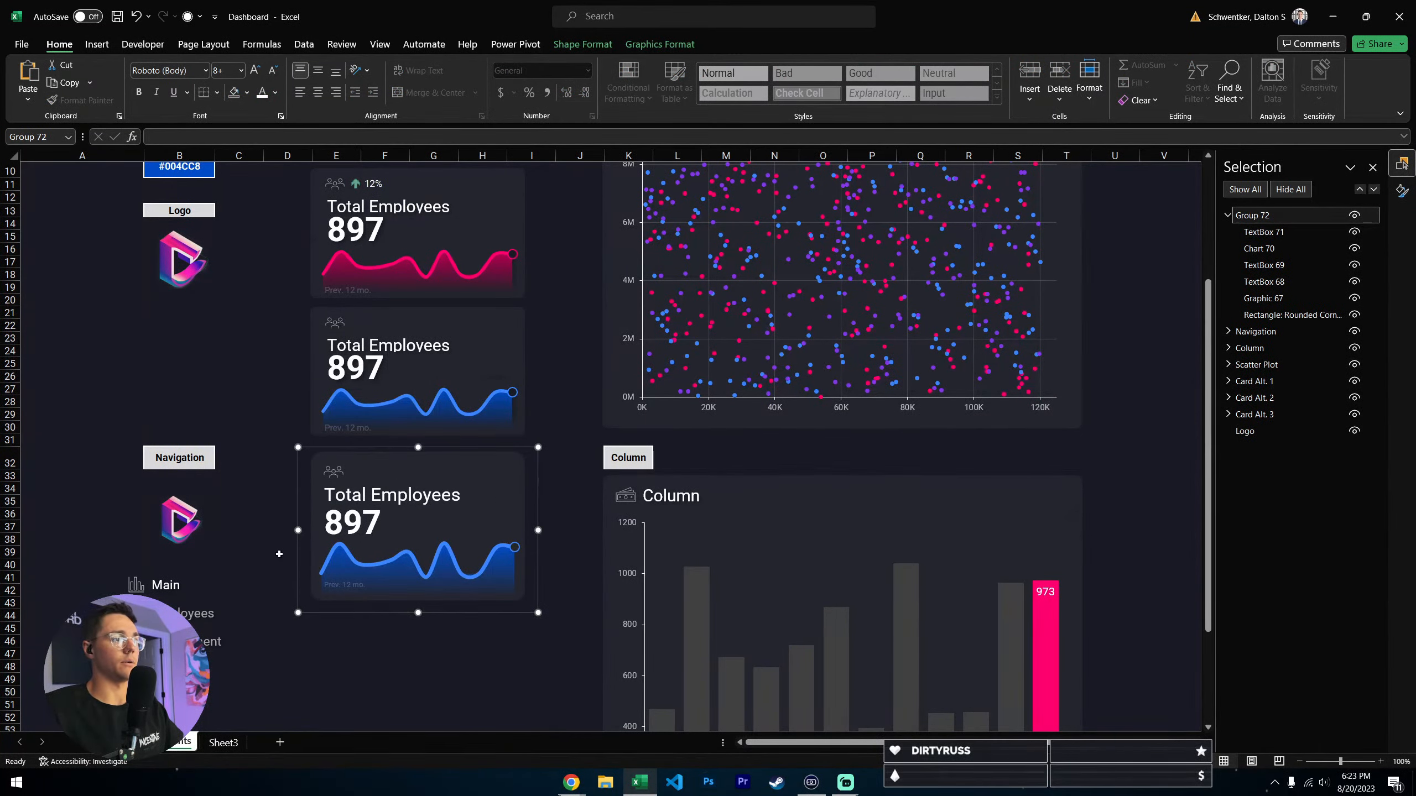
{"action": "scroll", "coordinate": [278, 554], "scroll_direction": "up", "scroll_amount": 2}
{"action": "left_click", "coordinate": [479, 486], "text": "ctrl"}
{"action": "left_click", "coordinate": [468, 315], "text": "ctrl"}
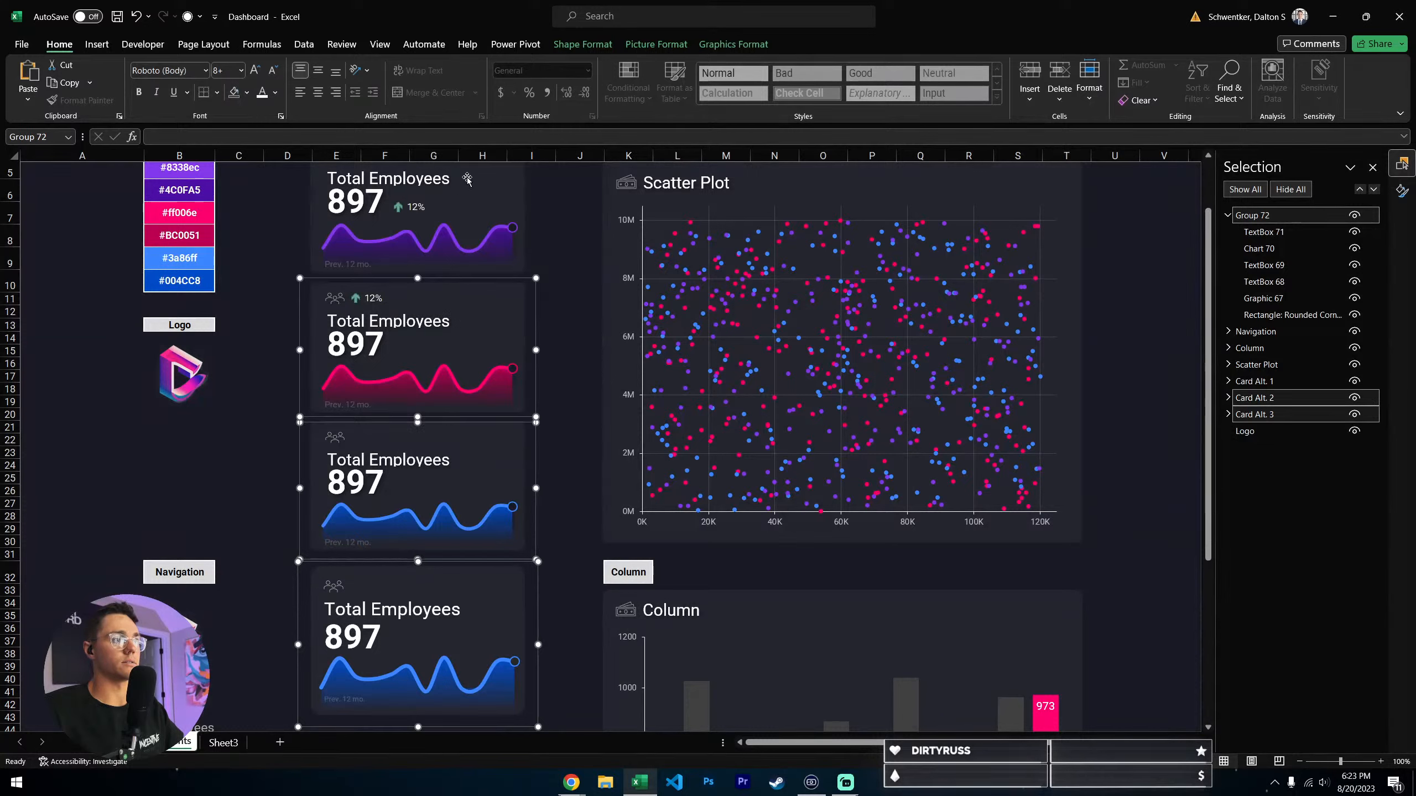
{"action": "left_click", "coordinate": [467, 179], "text": "ctrl"}
{"action": "left_click", "coordinate": [735, 44]}
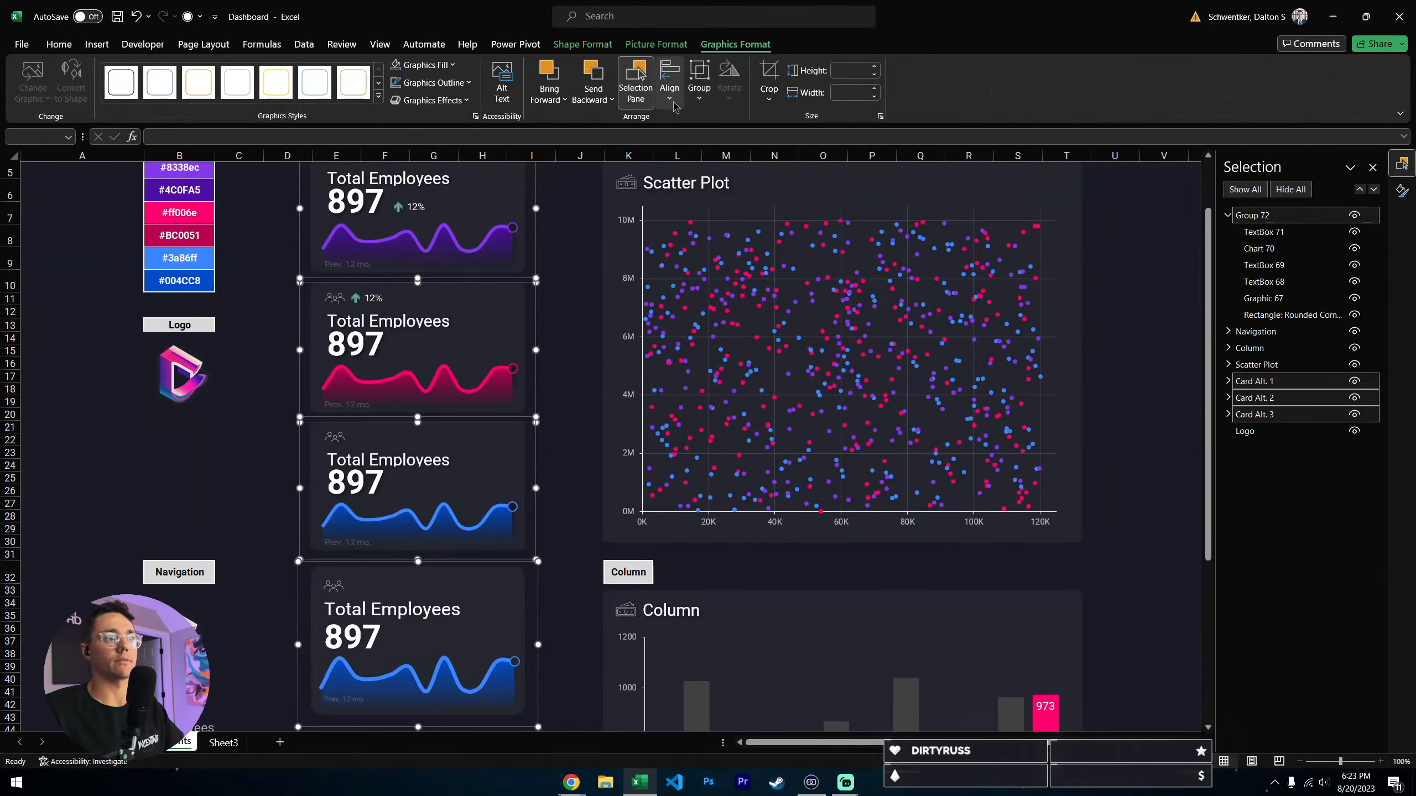
{"action": "left_click", "coordinate": [670, 95]}
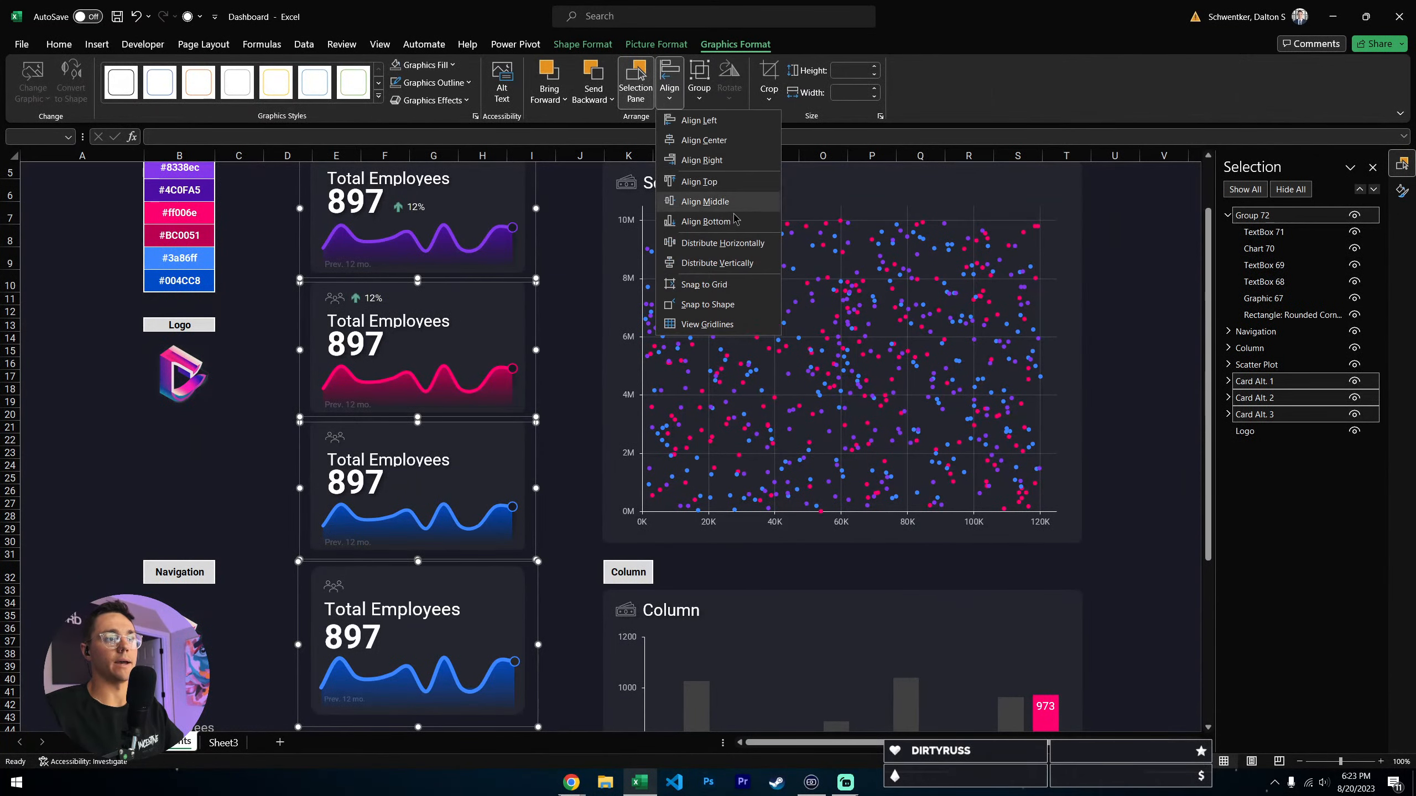
{"action": "left_click", "coordinate": [704, 139]}
{"action": "left_click", "coordinate": [670, 92]}
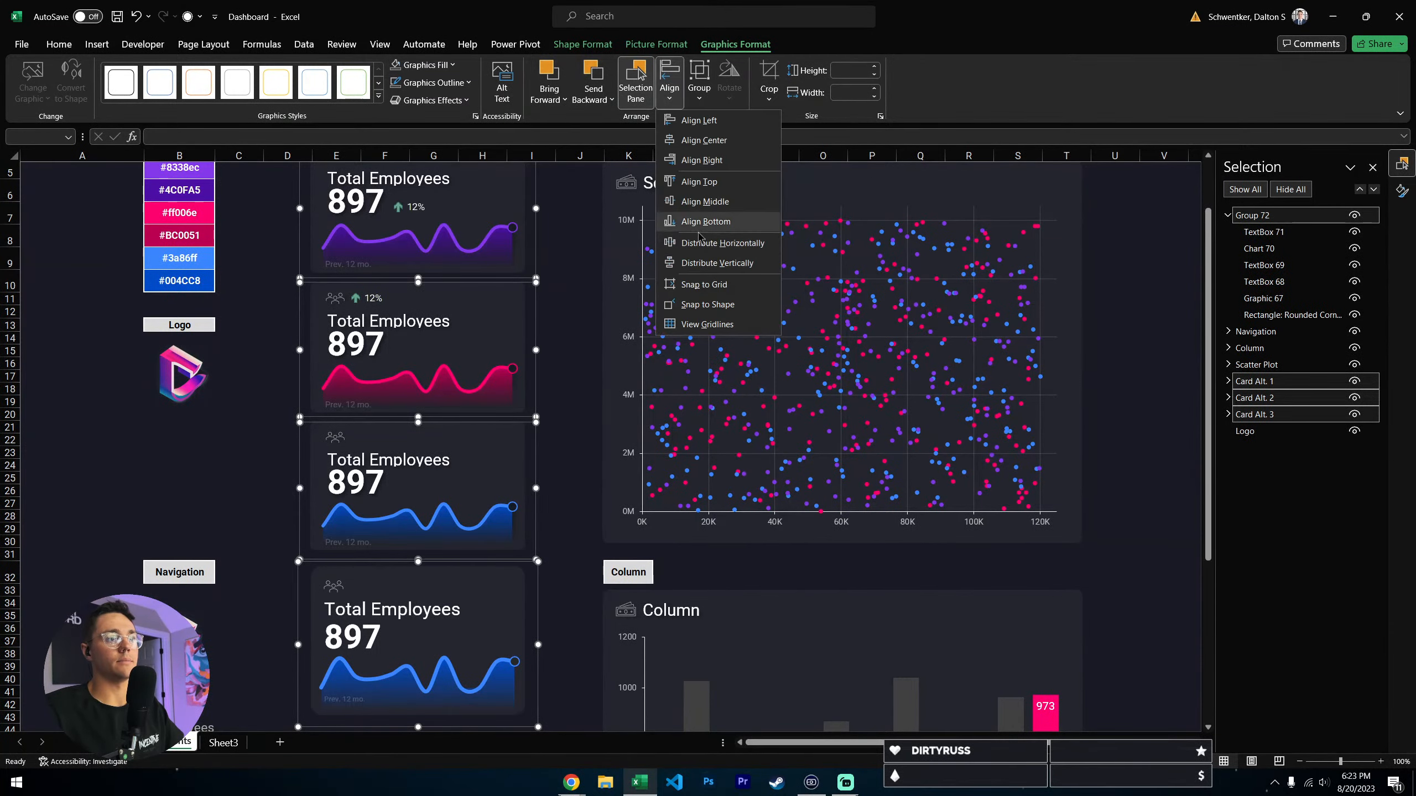
{"action": "left_click", "coordinate": [708, 264]}
{"action": "left_click", "coordinate": [578, 576]}
- Delete the newly built card group, keeping the three original cards
{"action": "scroll", "coordinate": [575, 428], "scroll_direction": "down", "scroll_amount": 2}
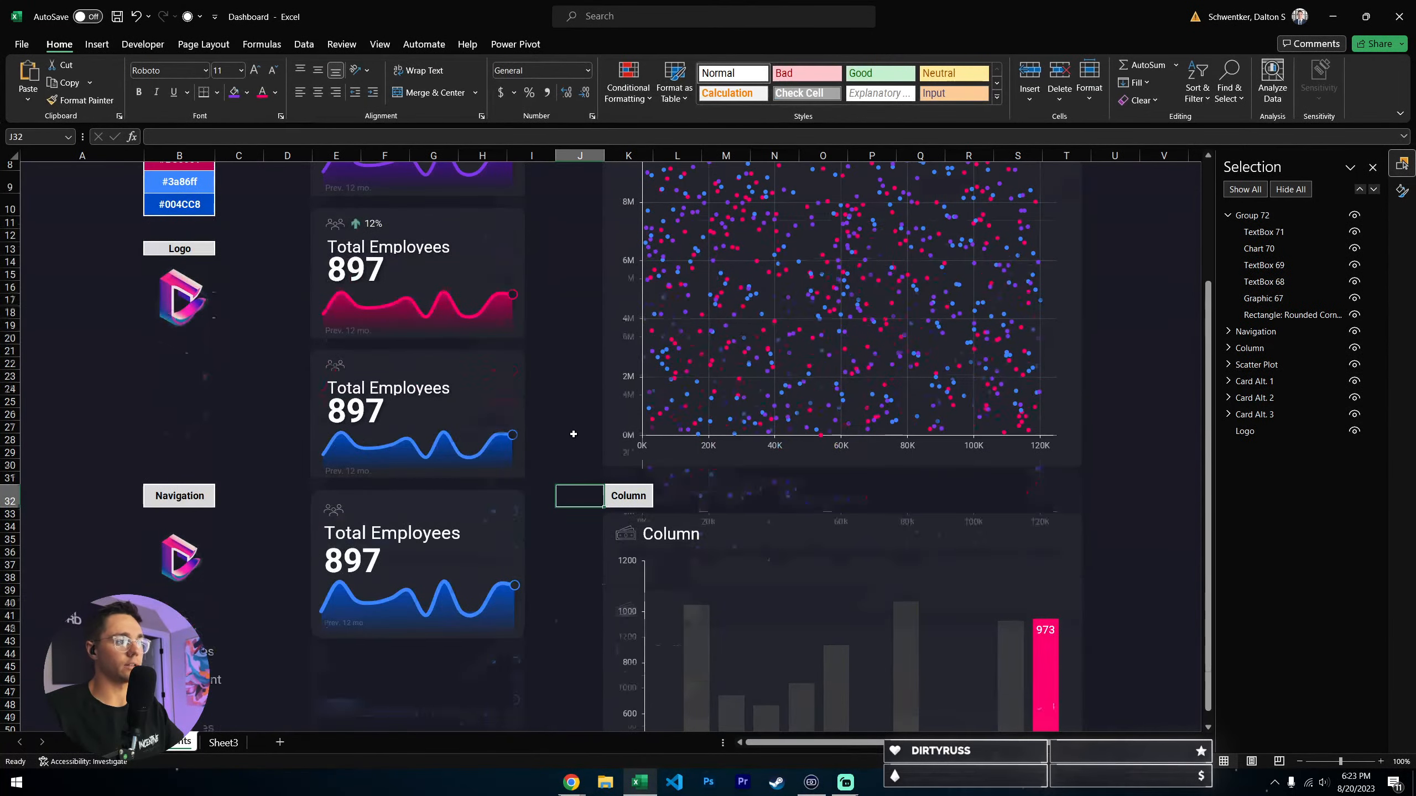
{"action": "scroll", "coordinate": [574, 427], "scroll_direction": "up", "scroll_amount": 4}
{"action": "scroll", "coordinate": [574, 421], "scroll_direction": "down", "scroll_amount": 5}
{"action": "scroll", "coordinate": [538, 405], "scroll_direction": "up", "scroll_amount": 3}
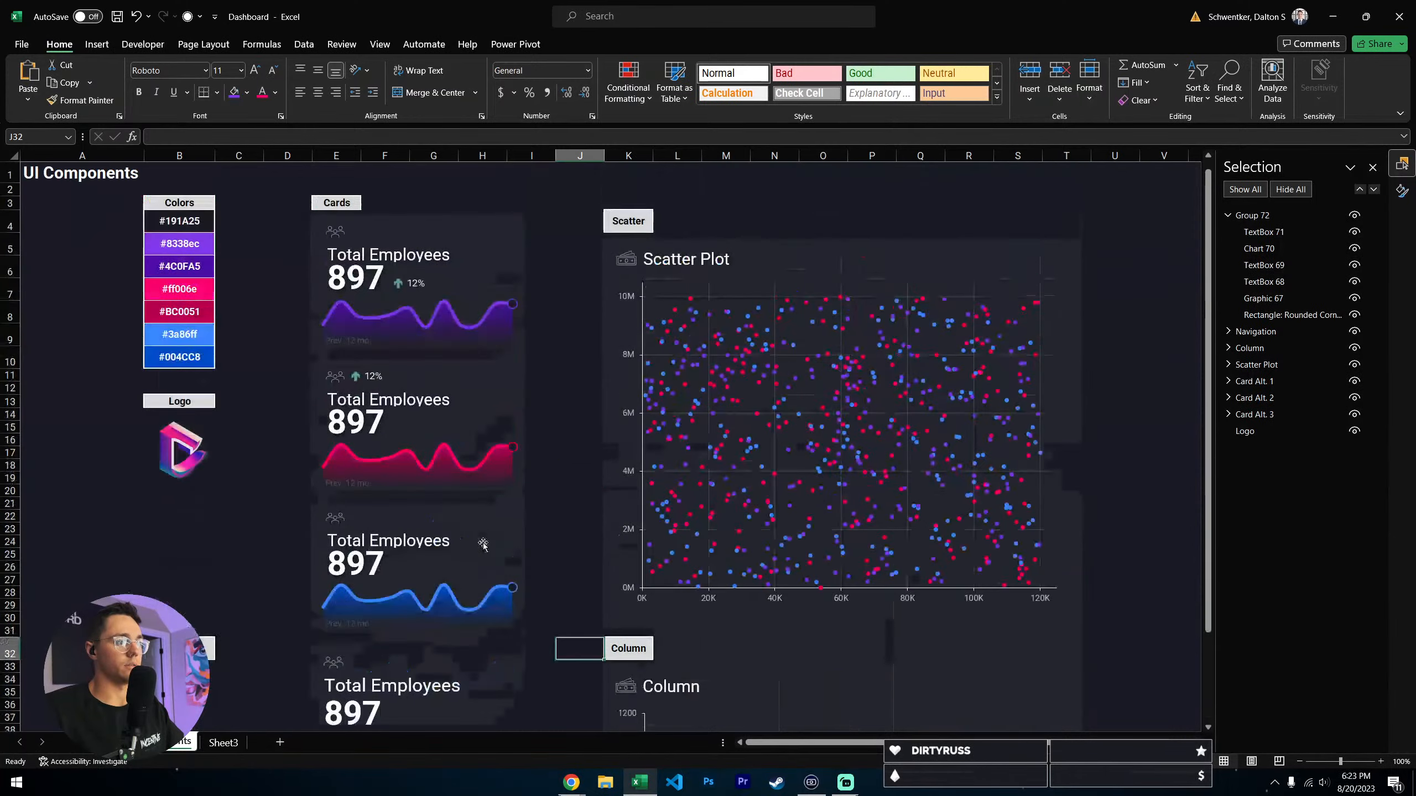
{"action": "scroll", "coordinate": [483, 566], "scroll_direction": "down", "scroll_amount": 3}
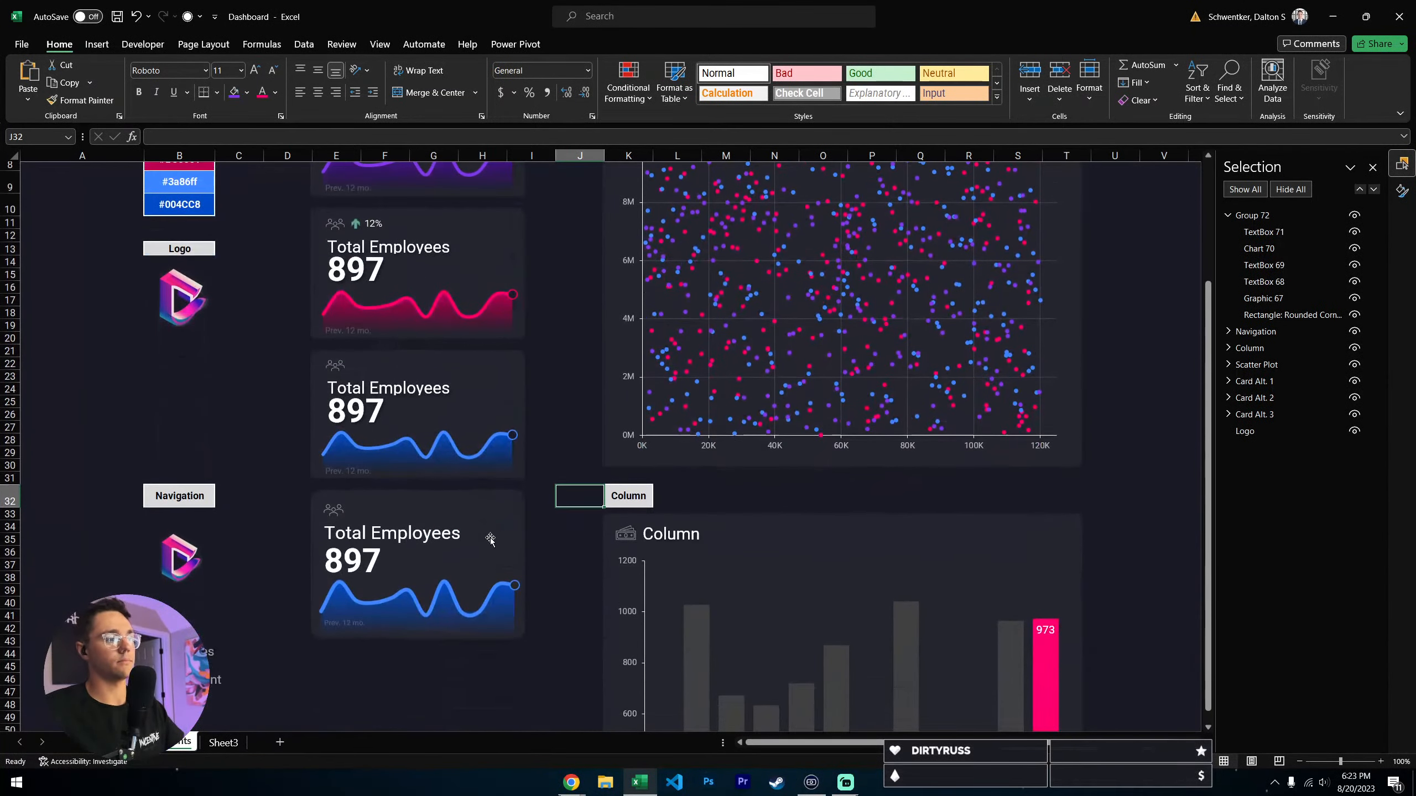
{"action": "left_click", "coordinate": [489, 537]}
{"action": "key", "text": "Delete"}
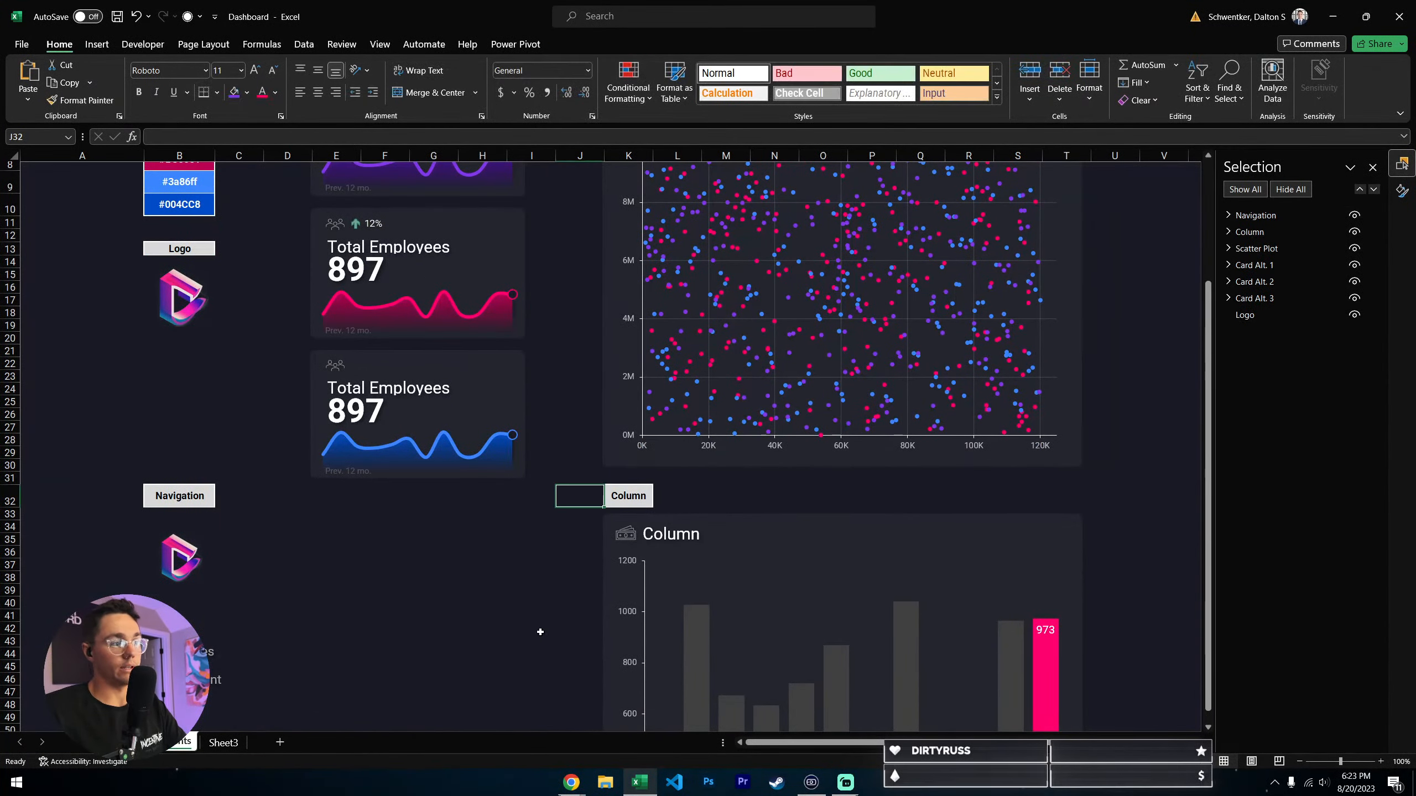
{"action": "scroll", "coordinate": [538, 630], "scroll_direction": "up", "scroll_amount": 3}
{"action": "left_click", "coordinate": [584, 199]}
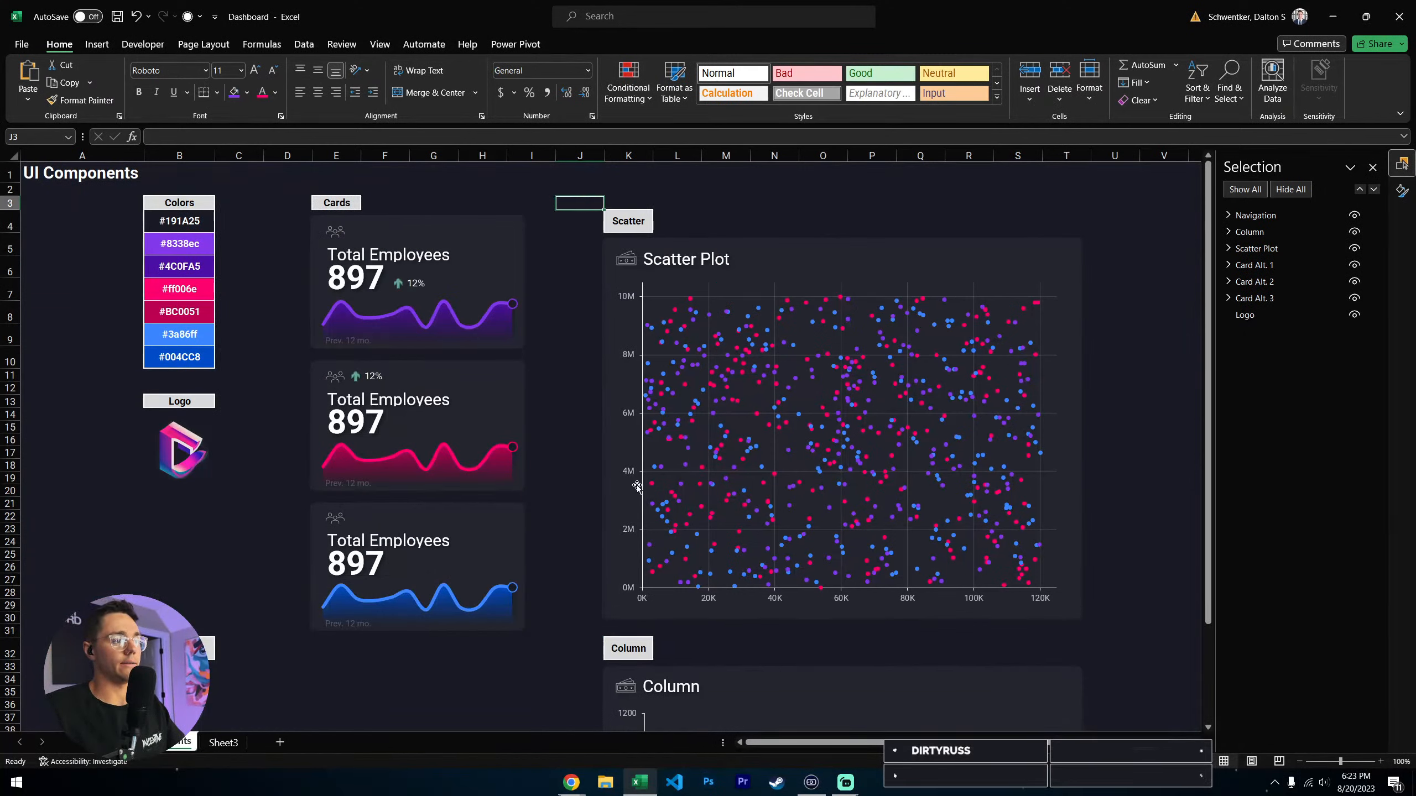
- Select the 12% trend indicator picture inside the purple card and examine the cell it is linked to
{"action": "left_click", "coordinate": [373, 380]}
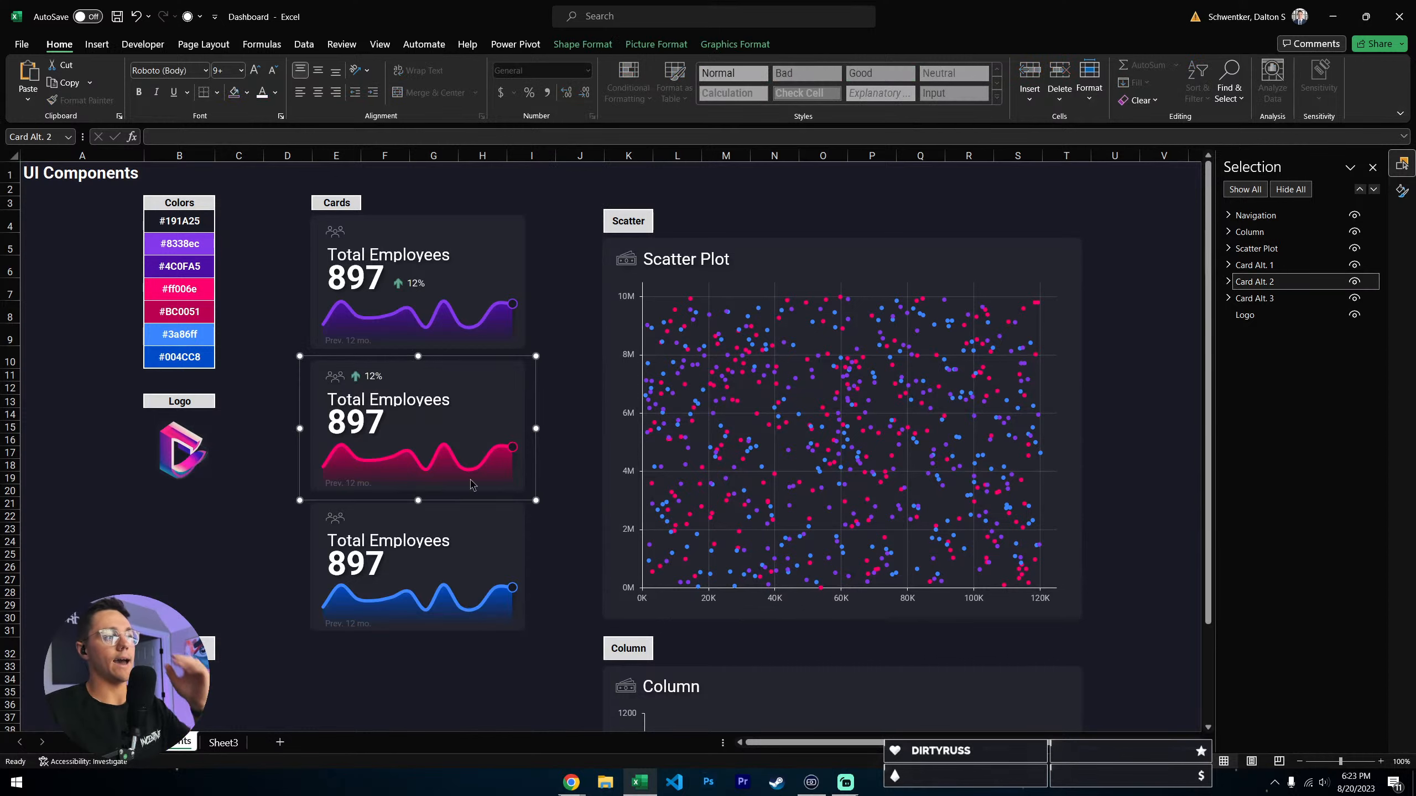
{"action": "left_click", "coordinate": [513, 304]}
{"action": "left_click", "coordinate": [564, 200]}
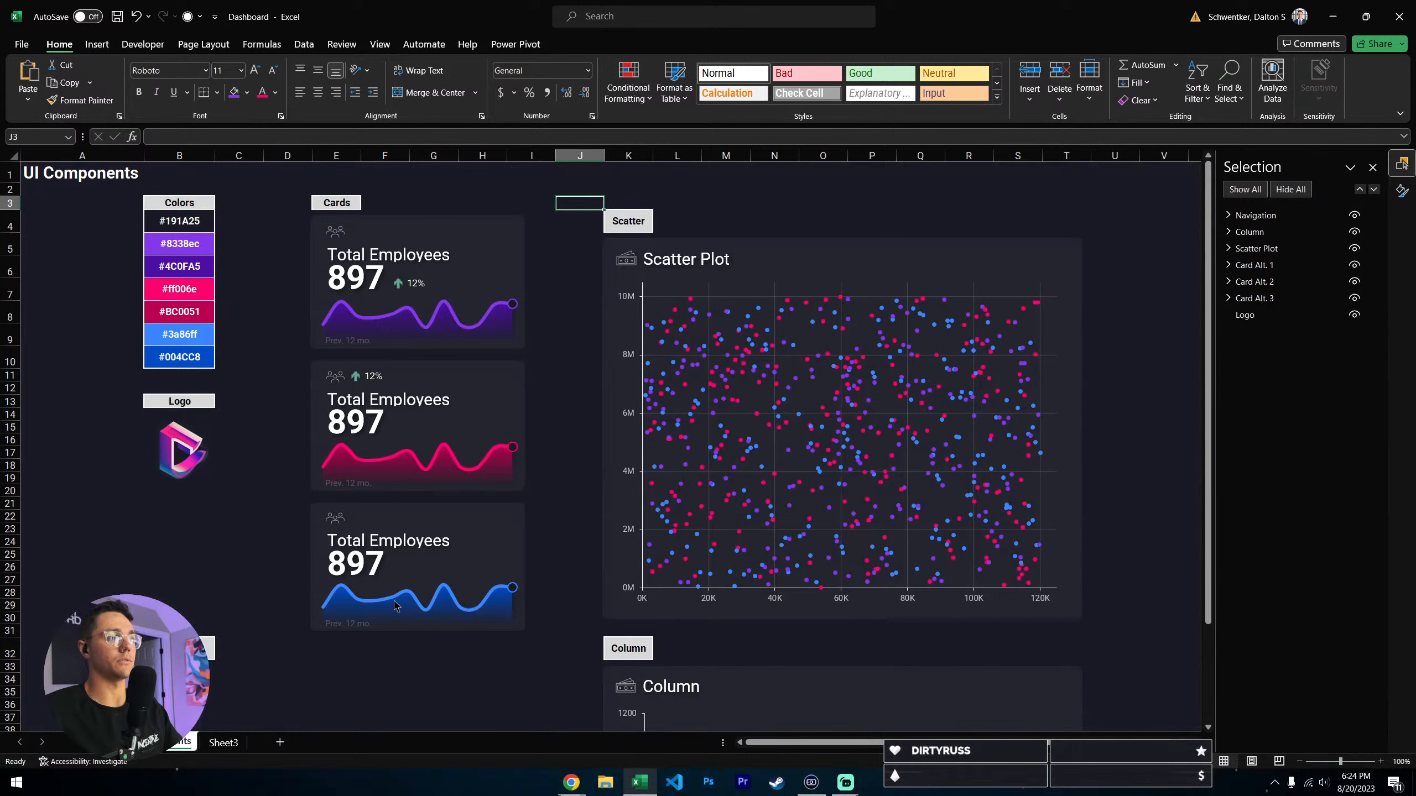
{"action": "left_click", "coordinate": [407, 284]}
{"action": "left_click", "coordinate": [408, 283]}
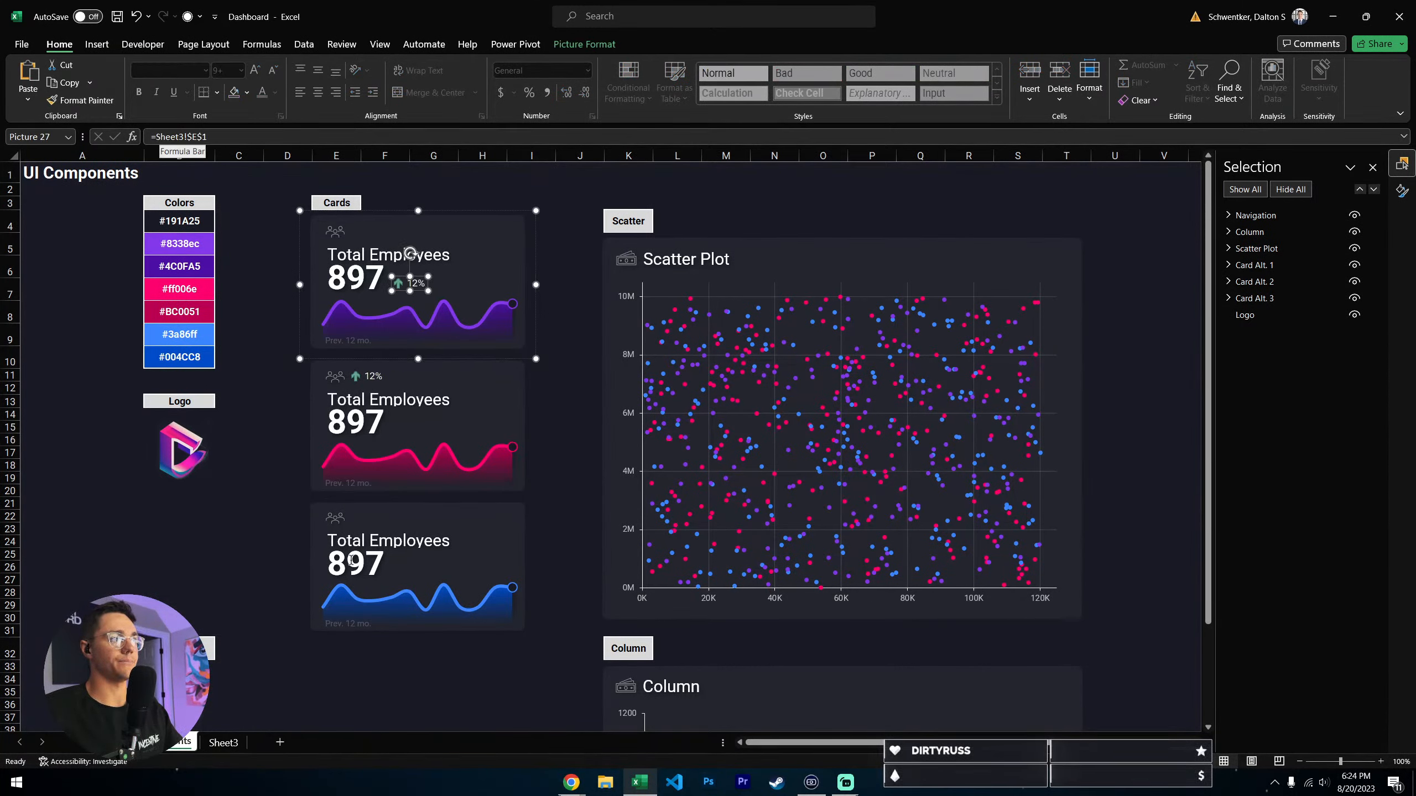
- Examine cell E1 on Sheet3, the source of the purple card's trend indicator, and compare it with the picture on the components sheet
{"action": "key", "text": "ctrl+Page_Down"}
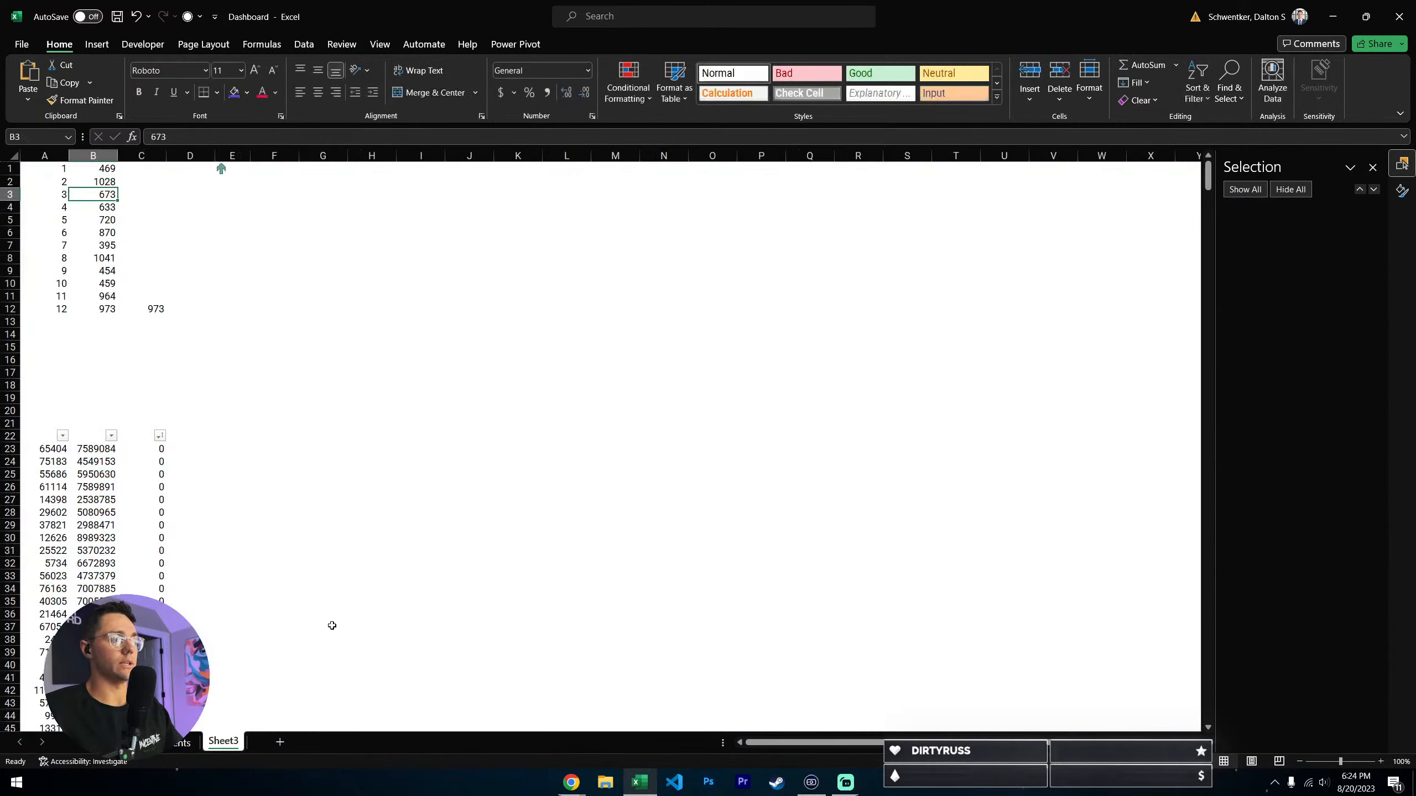
{"action": "left_click", "coordinate": [226, 169]}
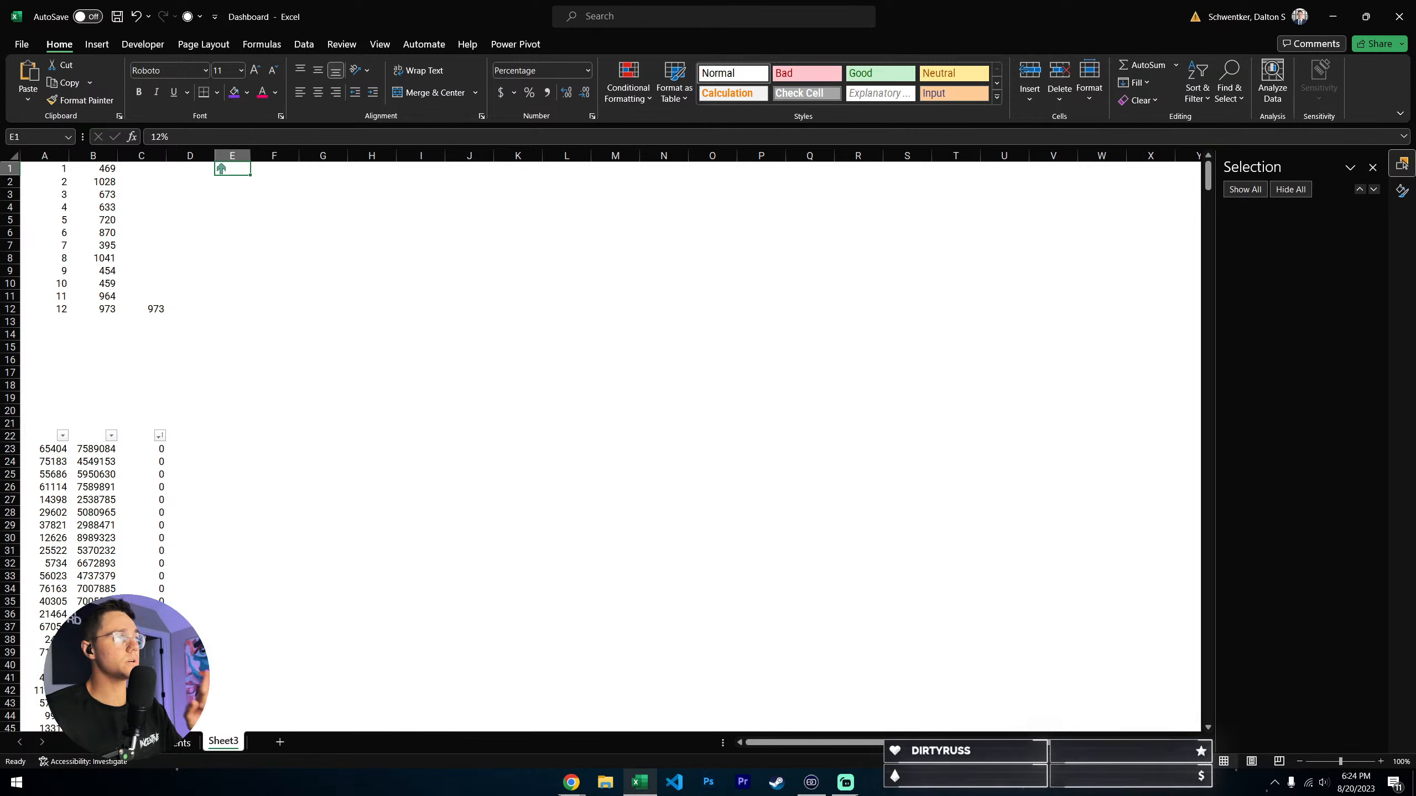
{"action": "left_click", "coordinate": [255, 190]}
{"action": "left_click", "coordinate": [228, 169]}
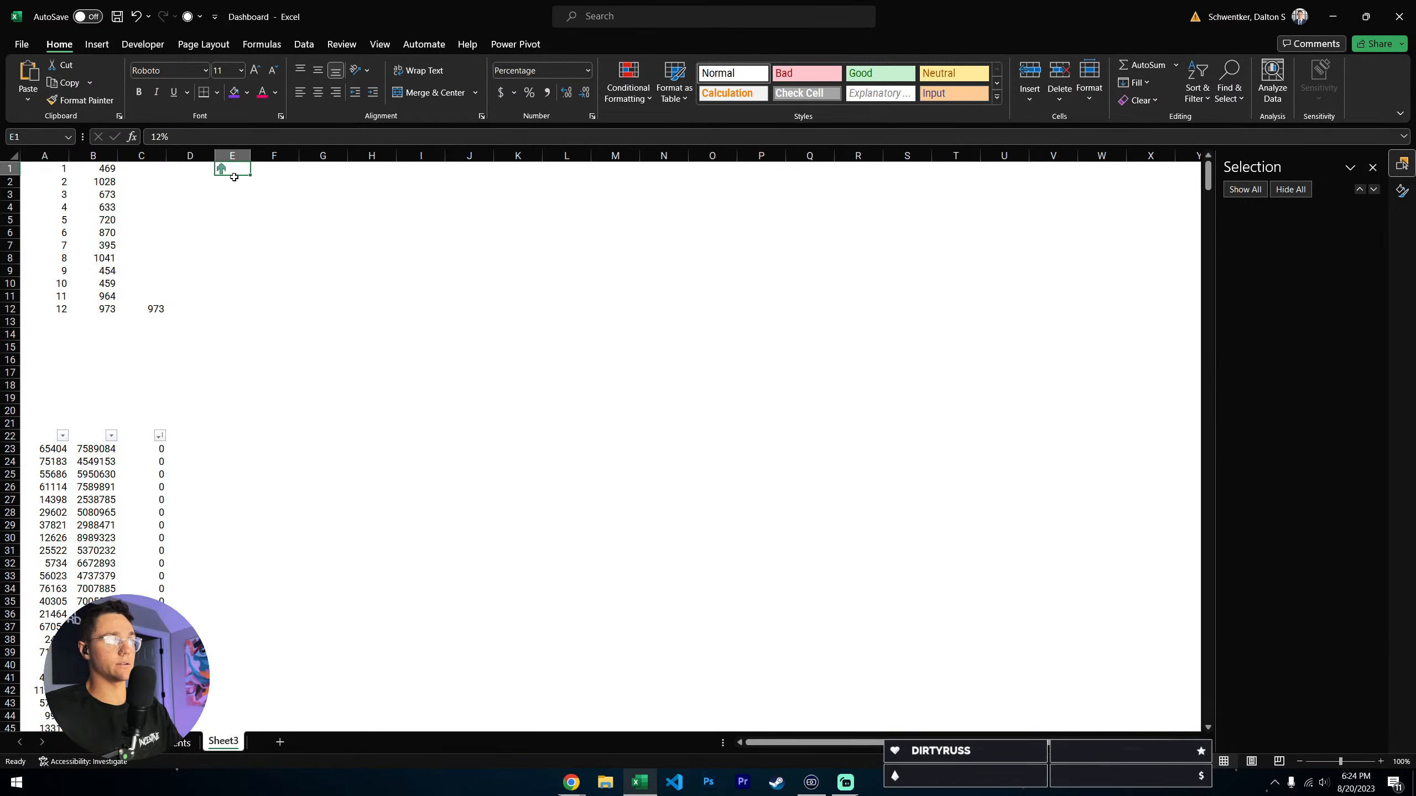
{"action": "left_click", "coordinate": [116, 136]}
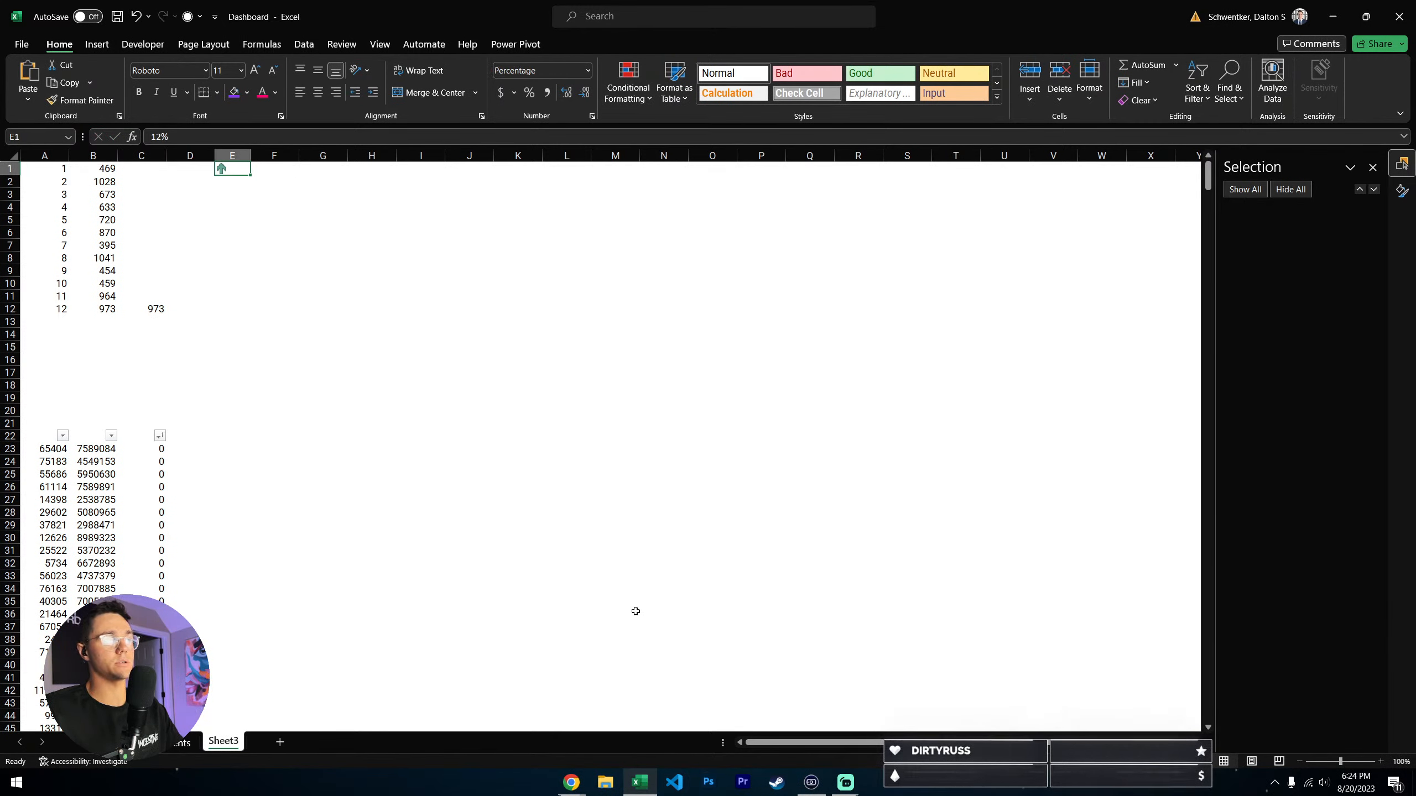
{"action": "left_click", "coordinate": [182, 743]}
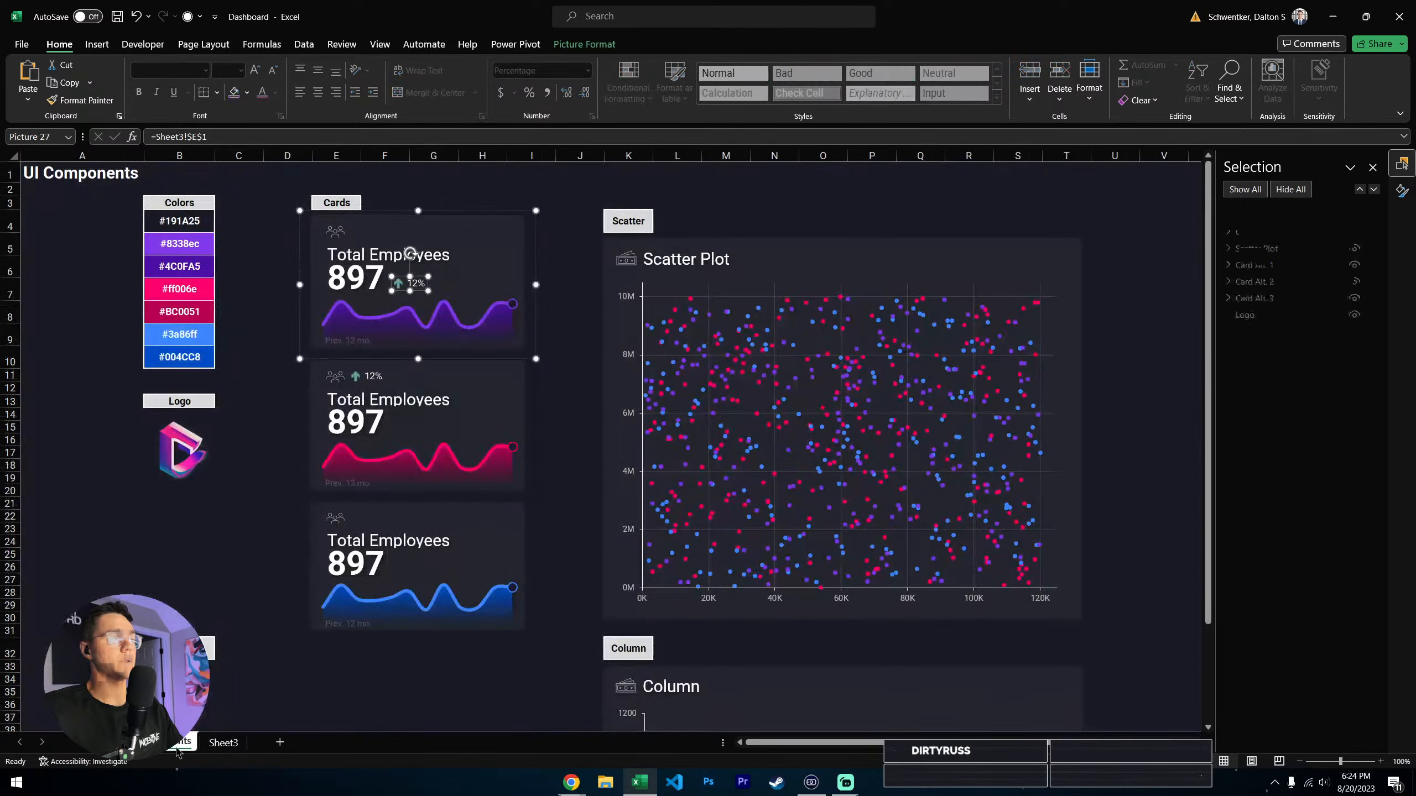
{"action": "left_click", "coordinate": [223, 744]}
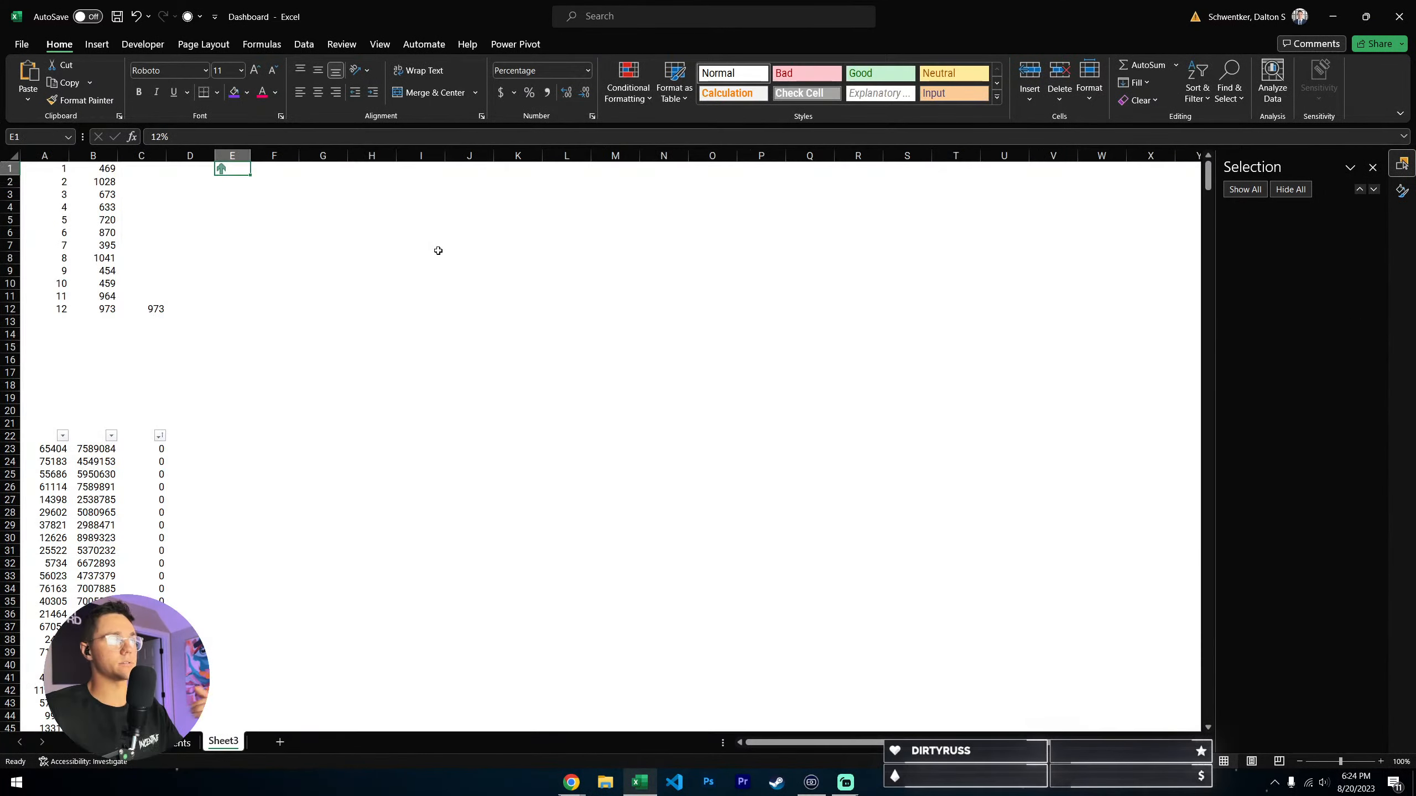
- Review the conditional formatting rule applied to cell E1, selecting its Icon Set entry and closing the manager without changes
{"action": "left_click", "coordinate": [629, 83]}
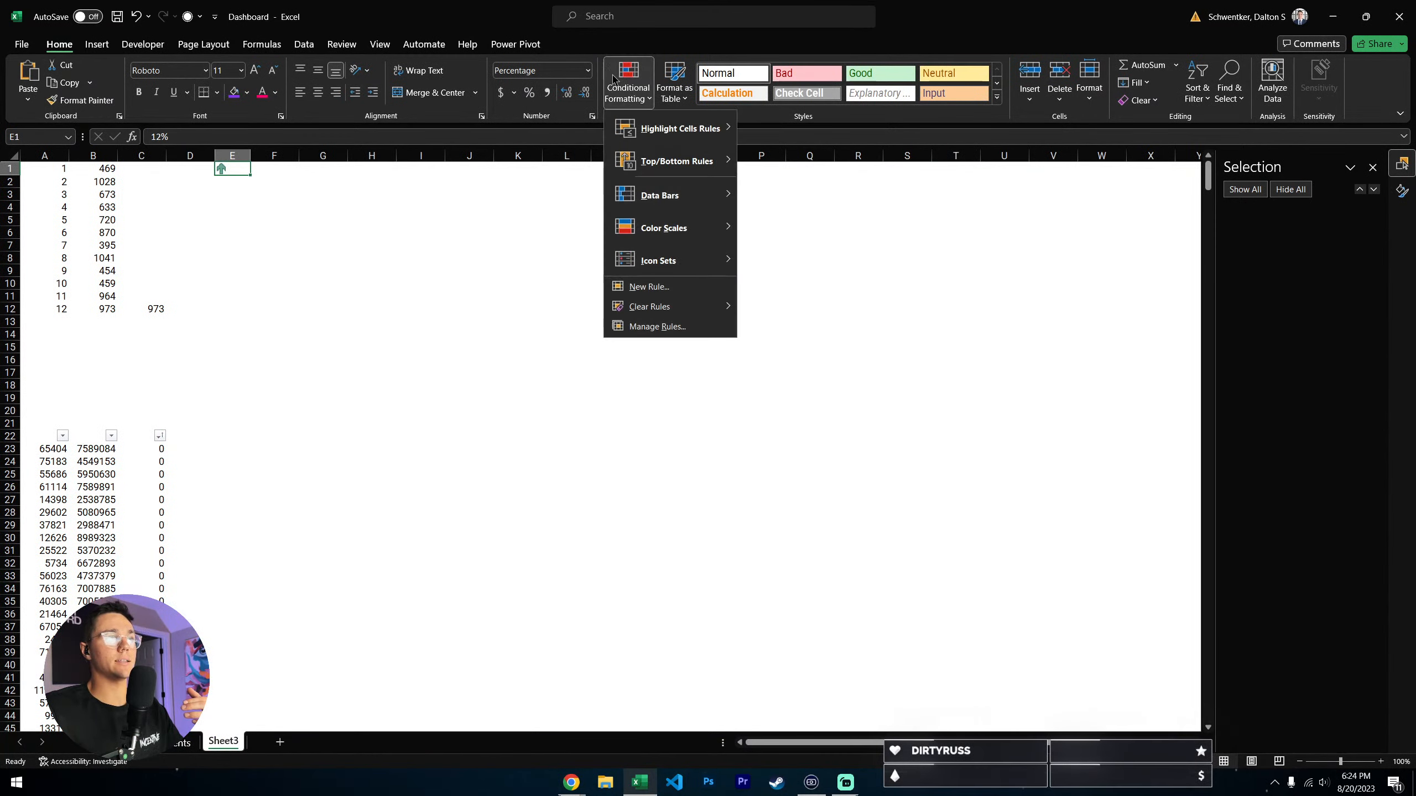
{"action": "left_click", "coordinate": [654, 328]}
{"action": "left_click", "coordinate": [308, 442]}
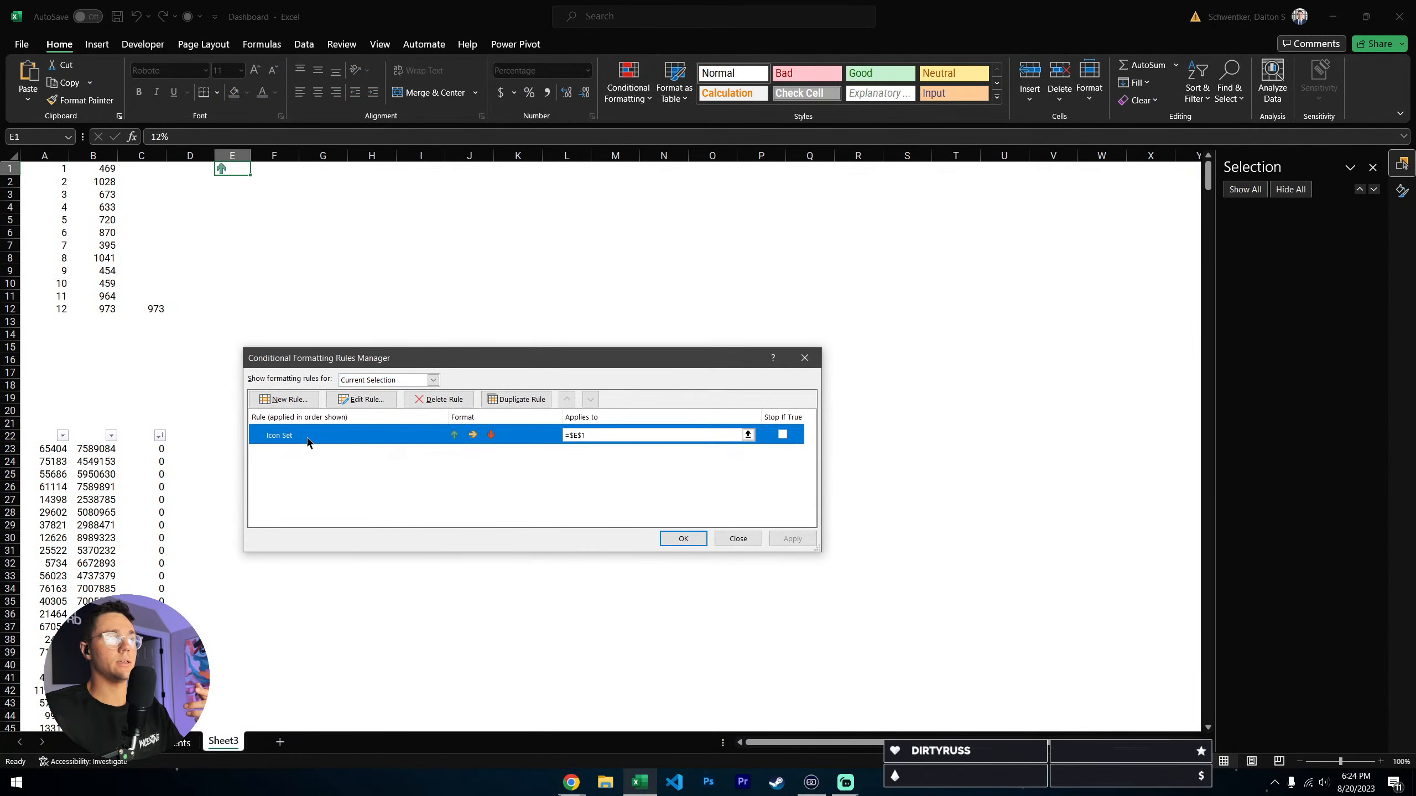
{"action": "left_click", "coordinate": [737, 538]}
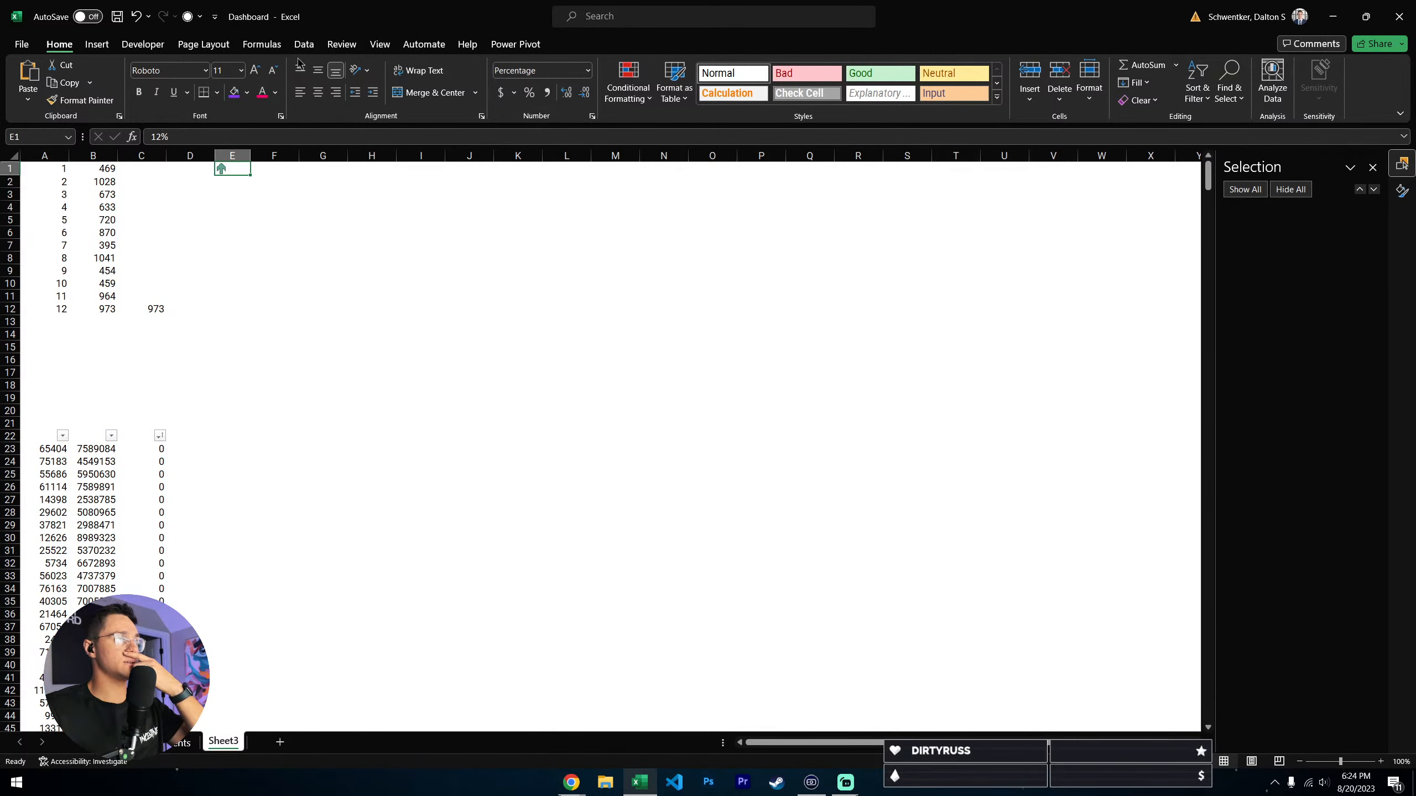
- Toggle Sheet3's gridlines and compare how the linked 12% indicators look in the cards
{"action": "left_click", "coordinate": [379, 44]}
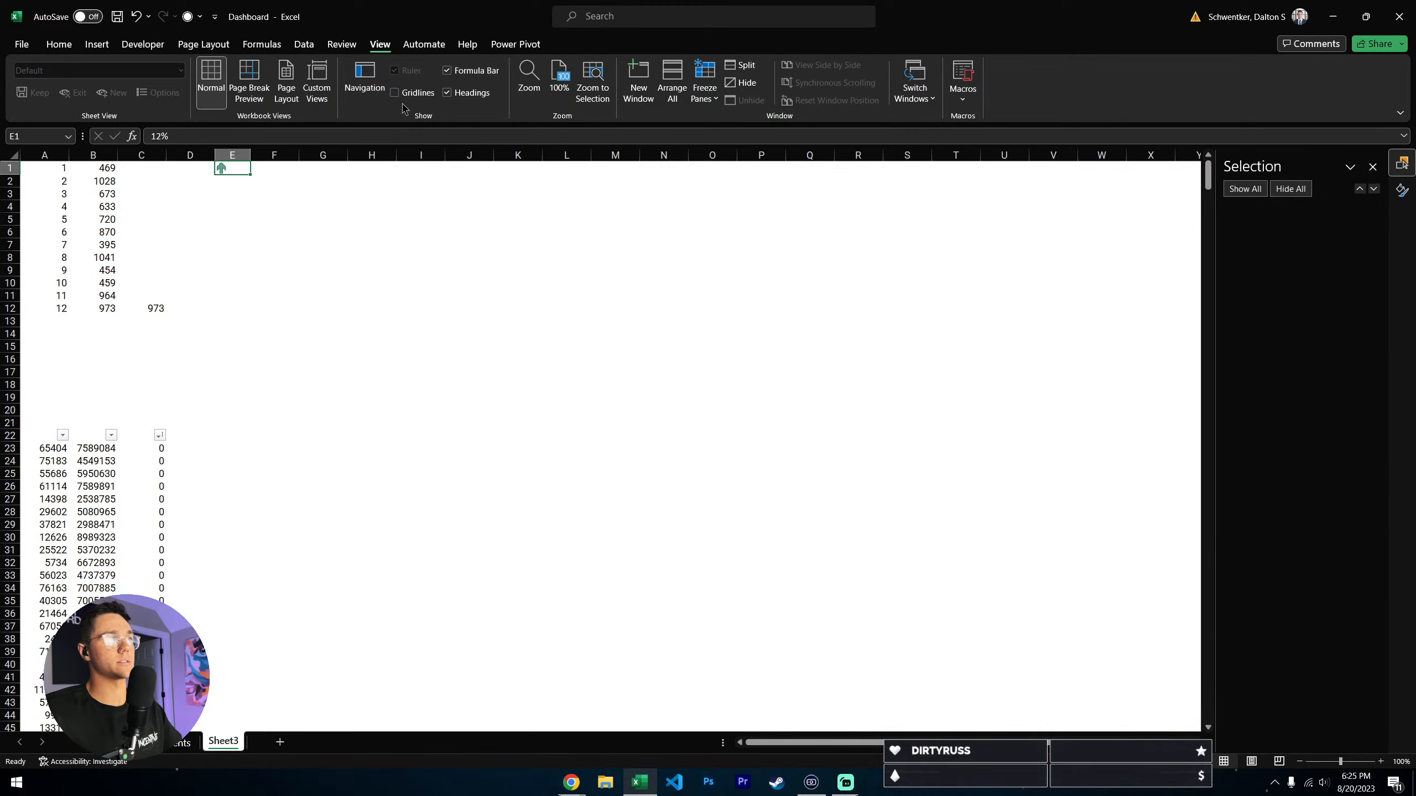
{"action": "key", "text": "ctrl+Page_Up"}
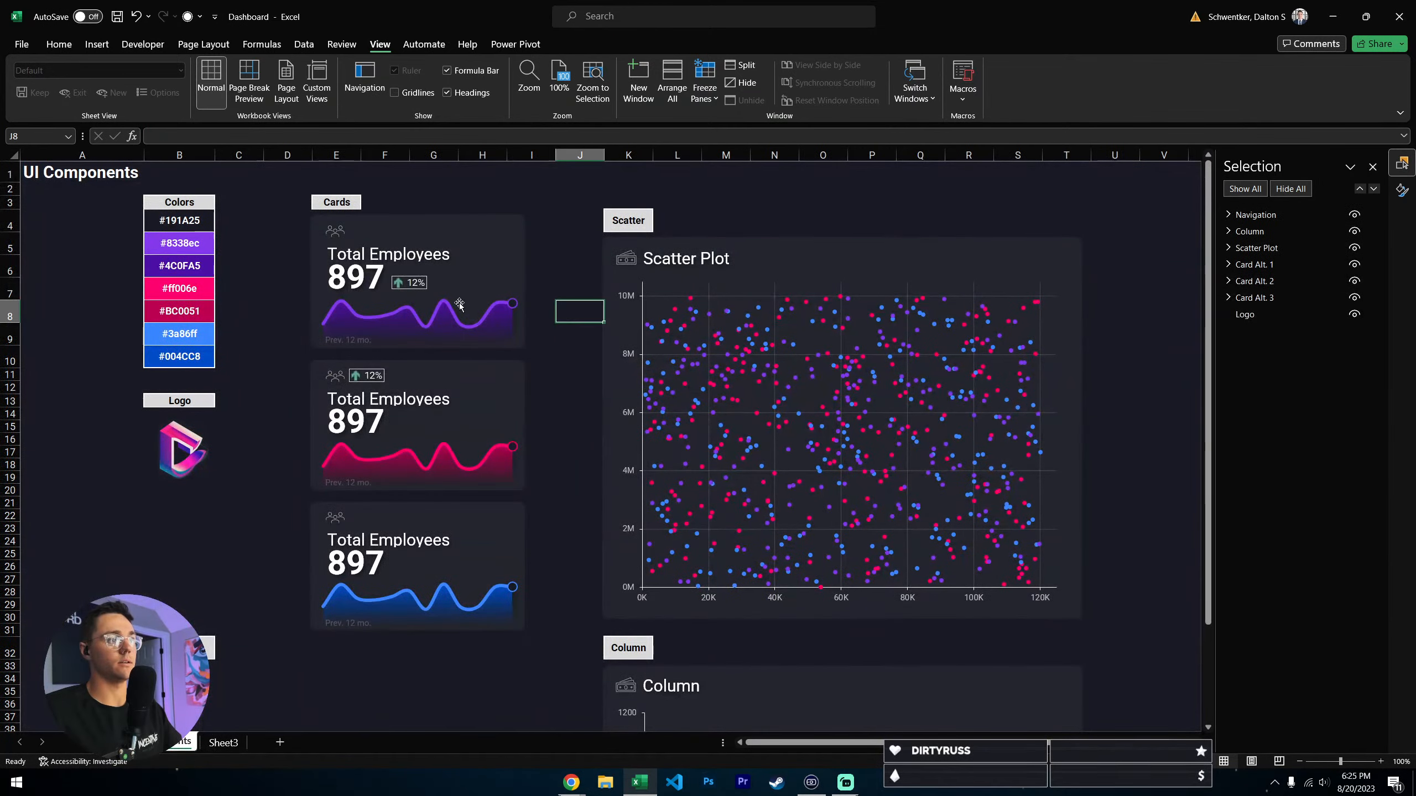
{"action": "left_click", "coordinate": [222, 743]}
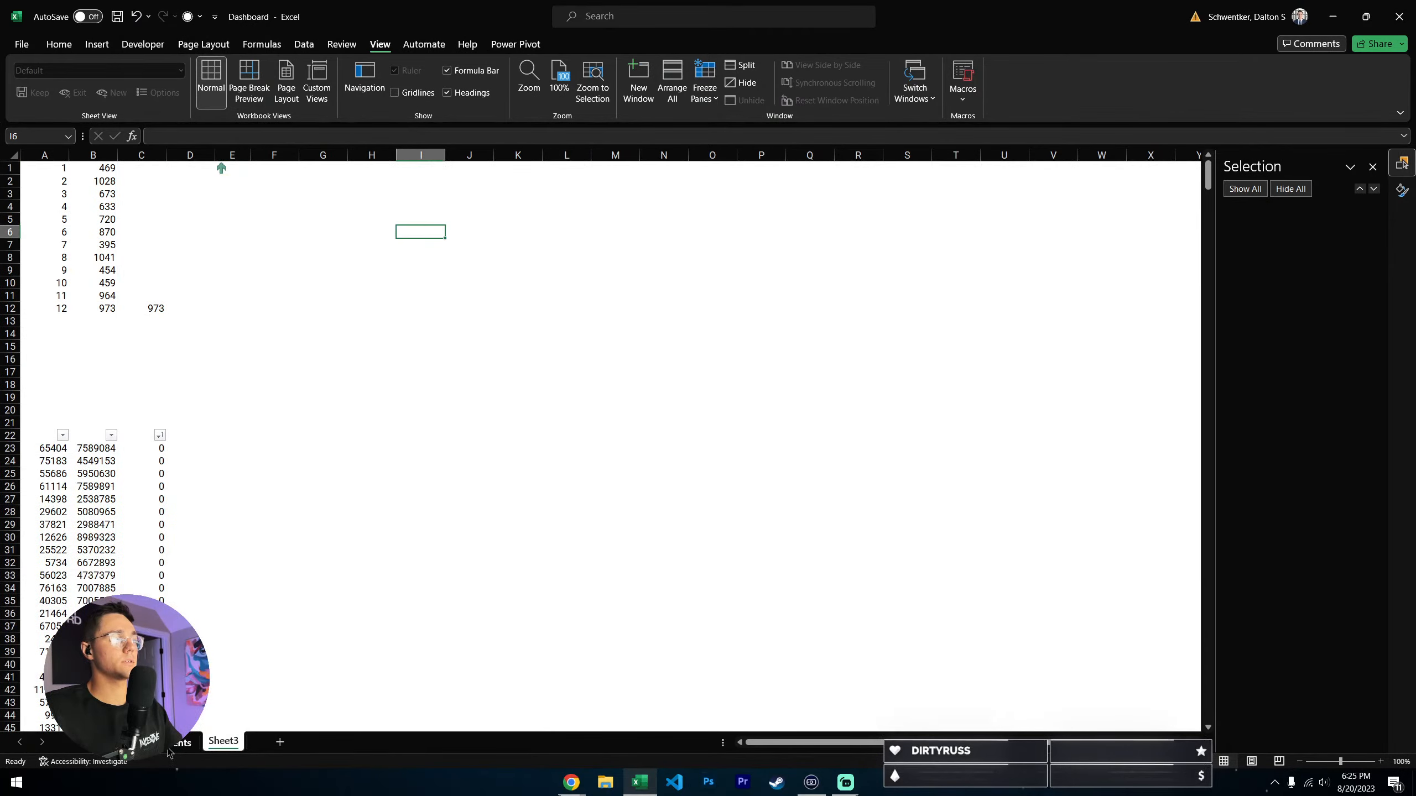
- Copy cell E1 from Sheet3 and paste it as a Linked Picture at cell J5 of the components sheet
{"action": "left_click", "coordinate": [224, 169]}
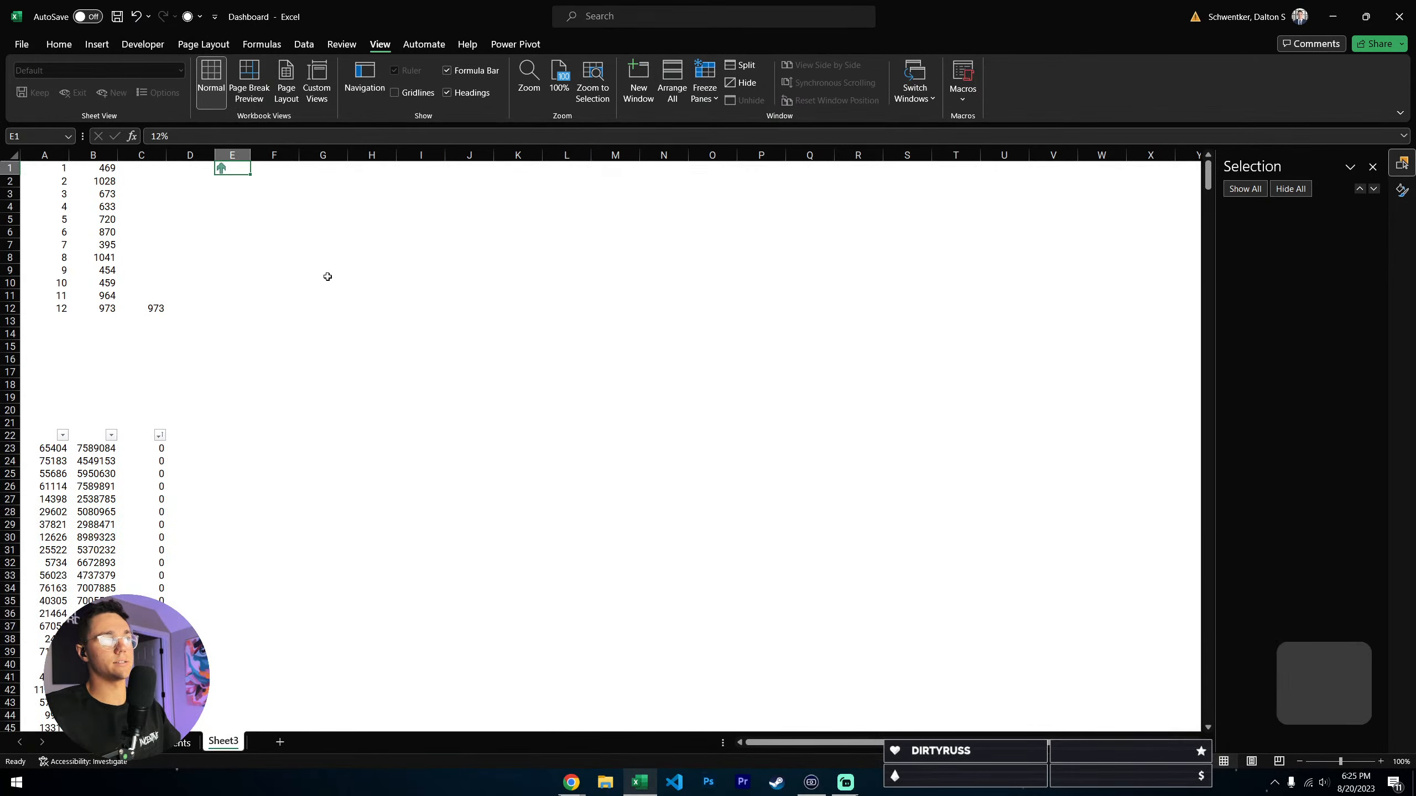
{"action": "key", "text": "ctrl+c"}
{"action": "left_click", "coordinate": [181, 743]}
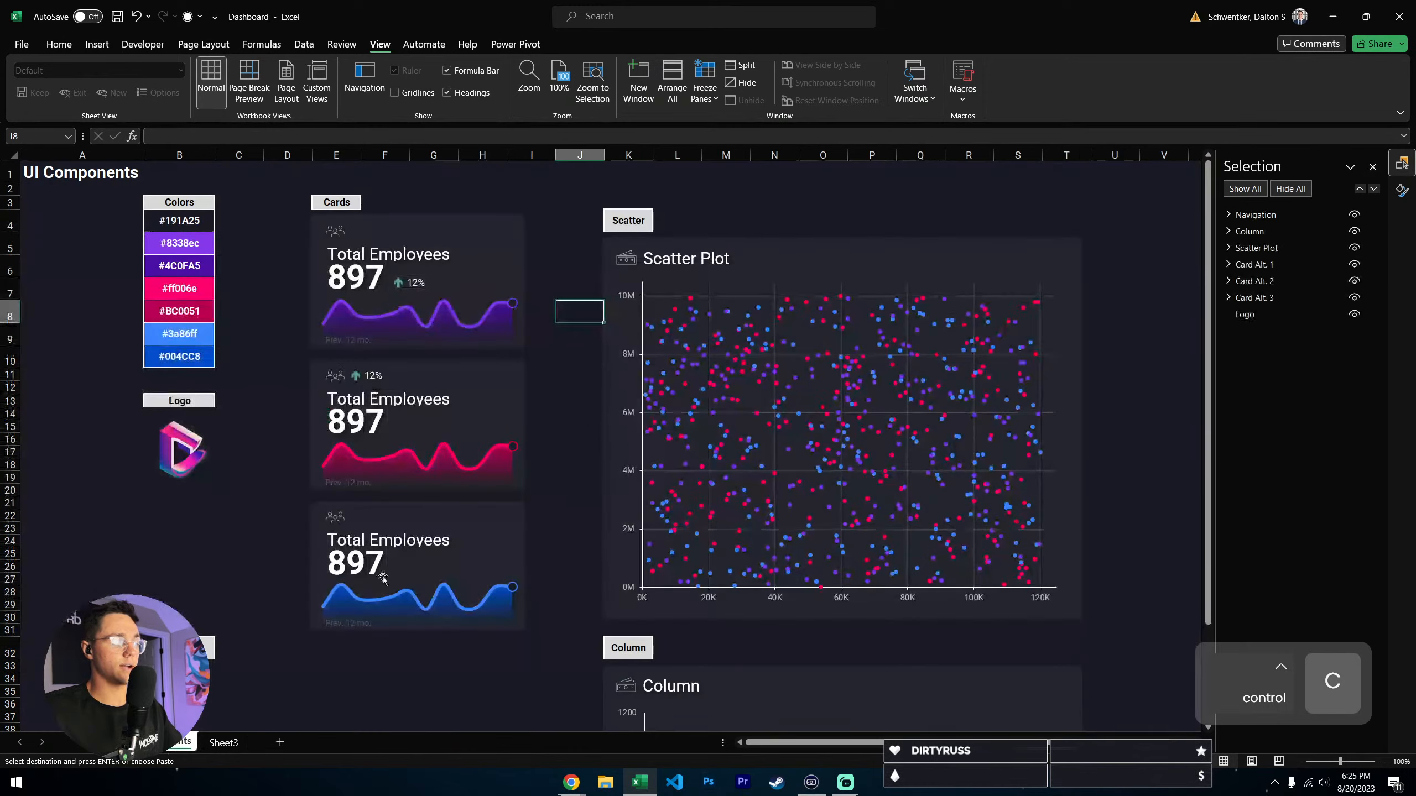
{"action": "right_click", "coordinate": [560, 249]}
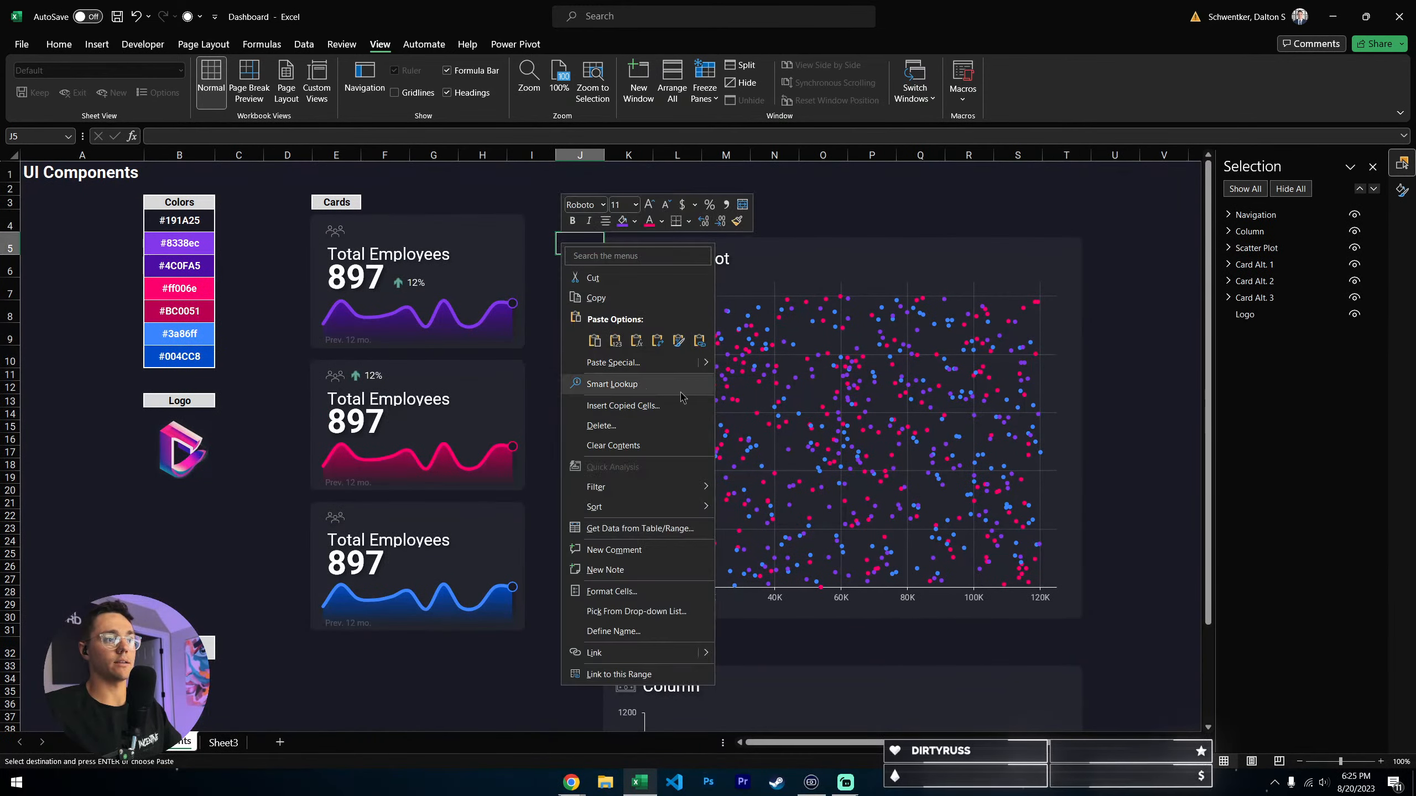
{"action": "mouse_move", "coordinate": [641, 362]}
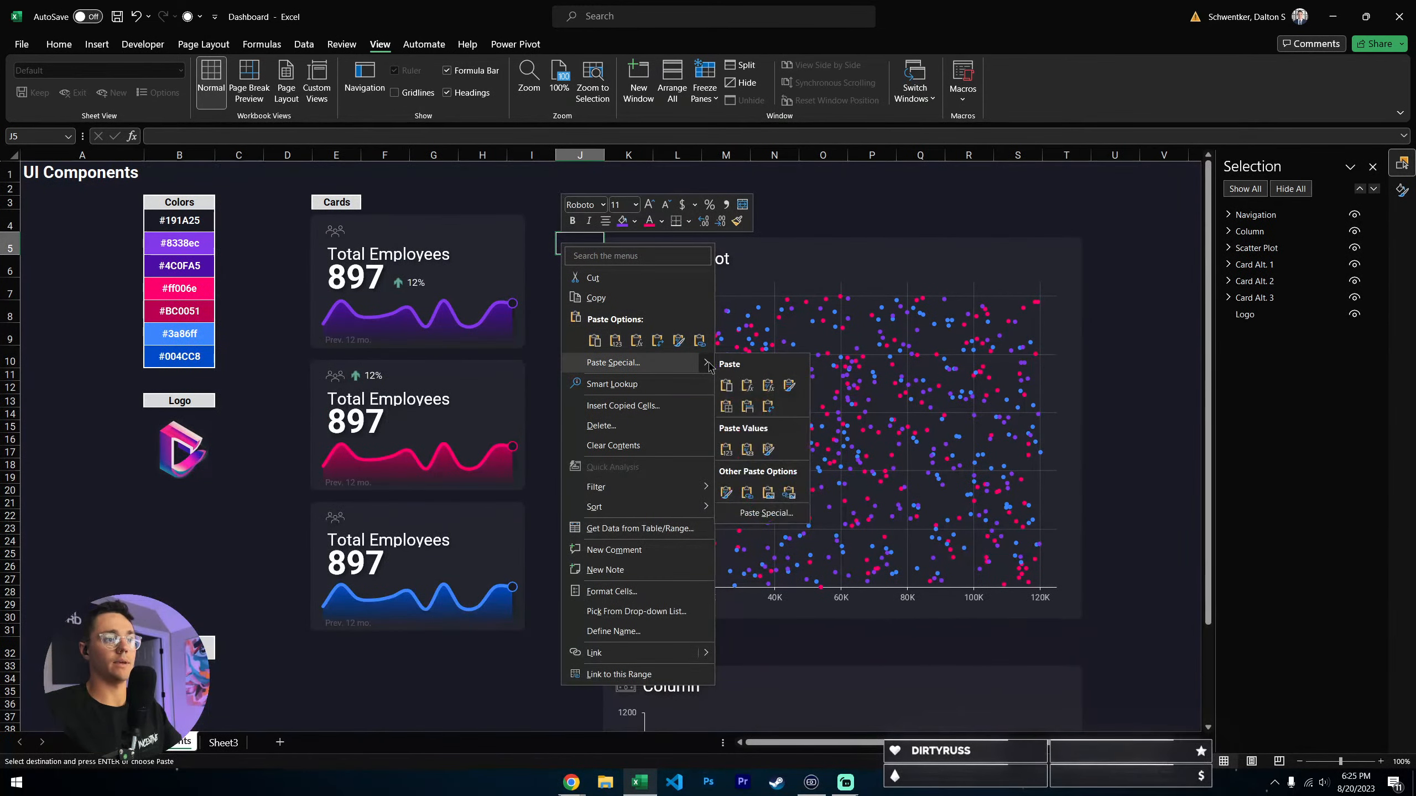
{"action": "left_click", "coordinate": [789, 495]}
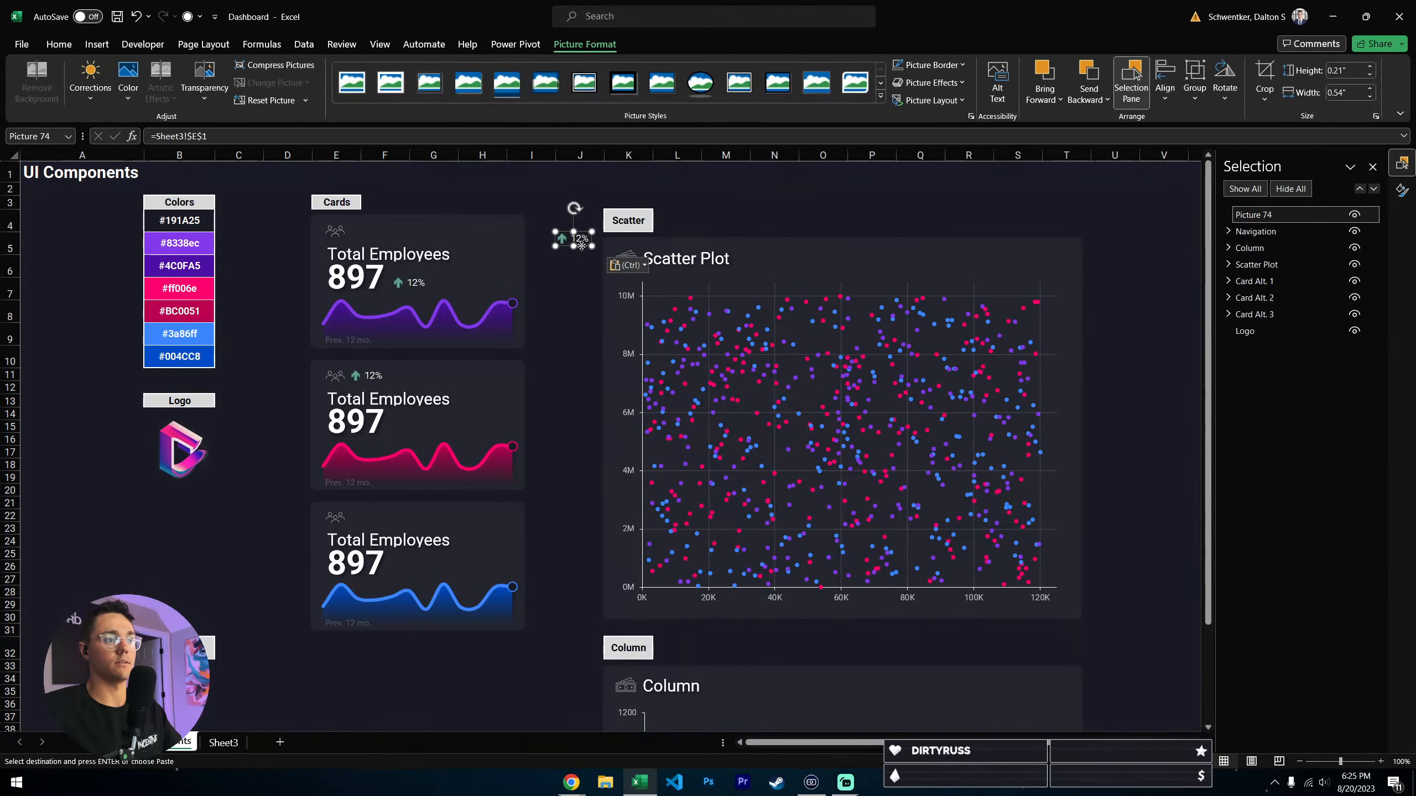
- Move the pasted linked picture into the purple card beside the existing 12% indicator, and delete that copy
{"action": "left_click_drag", "start_coordinate": [484, 289], "coordinate": [478, 286]}
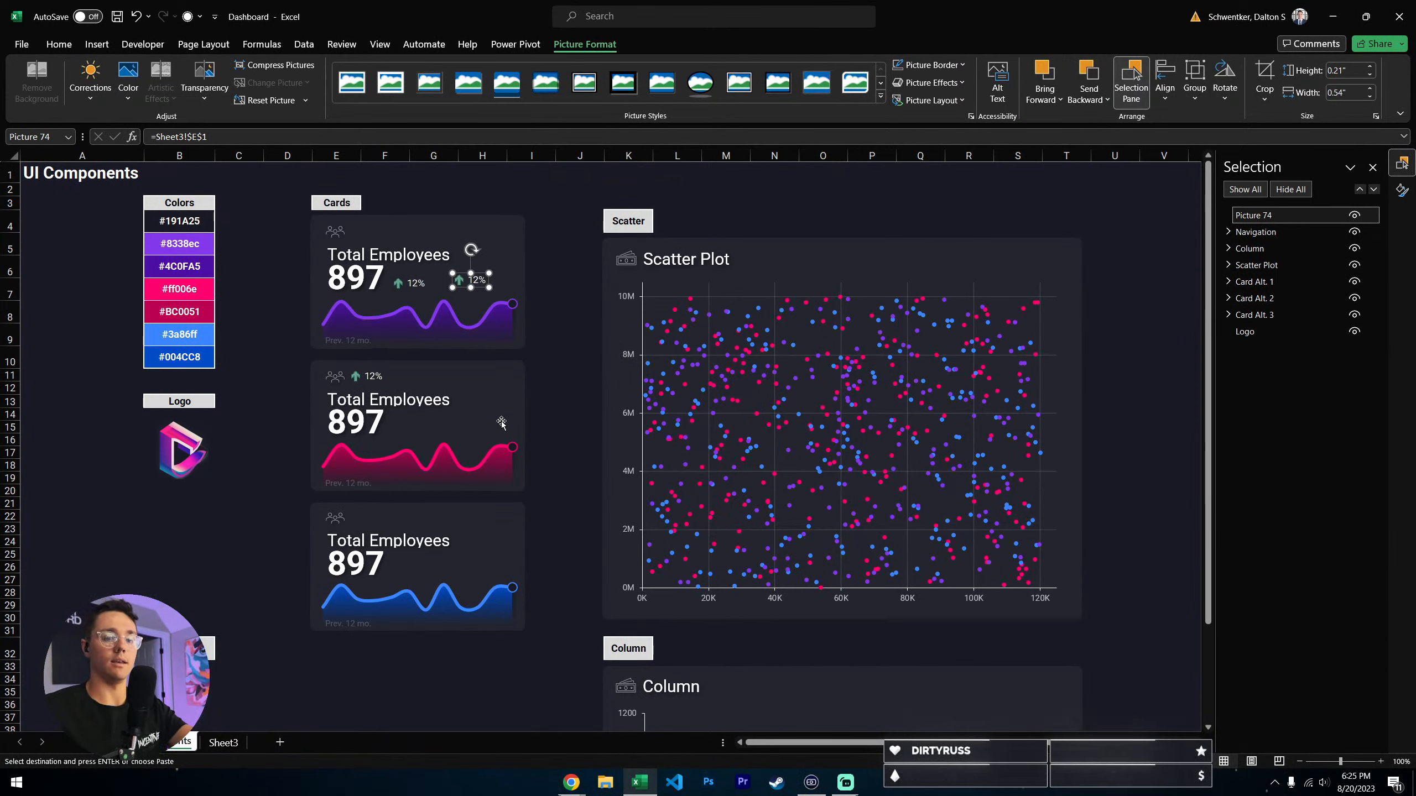
{"action": "key", "text": "Delete"}
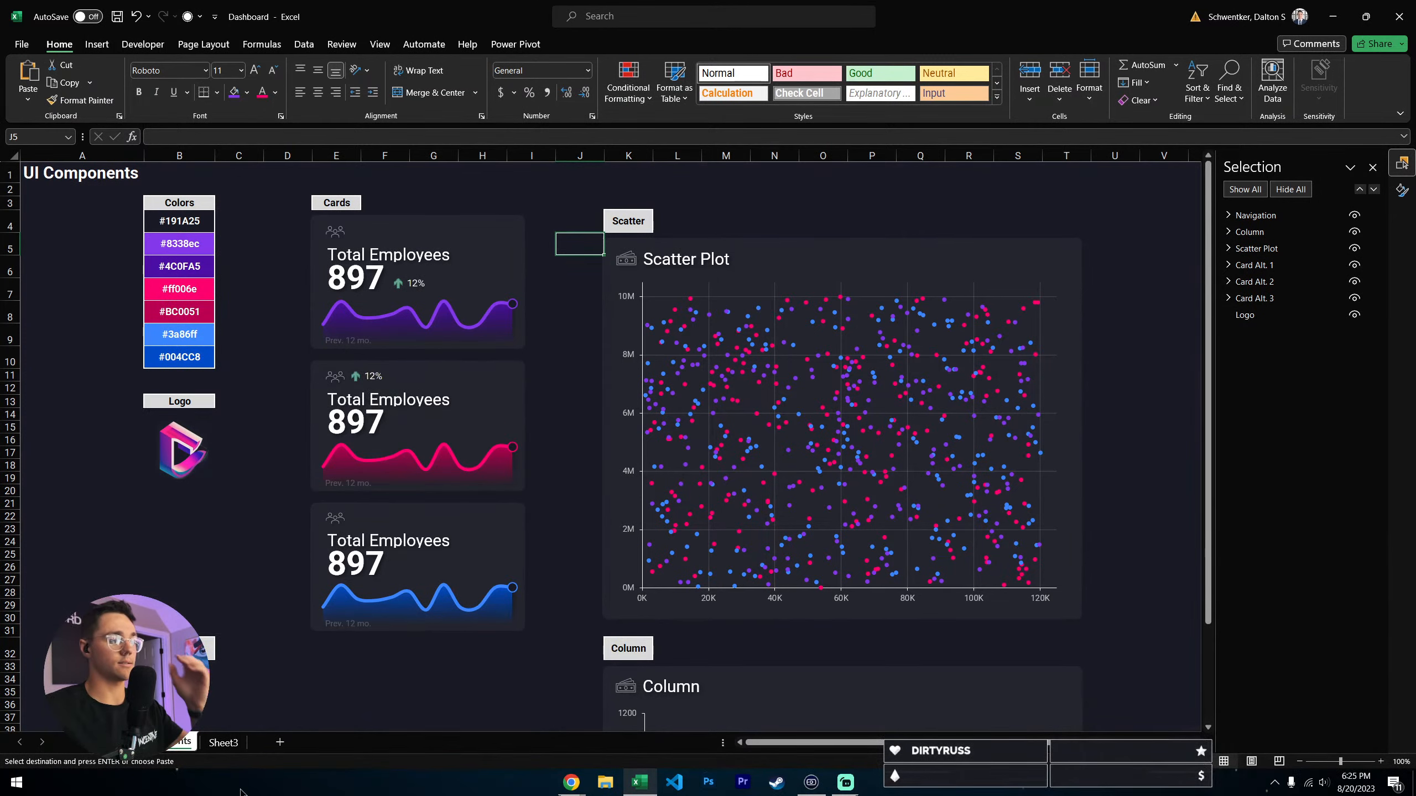
- Inspect the protection options in Format Cells for column E on Sheet3, closing the dialog without changes
{"action": "left_click", "coordinate": [223, 742]}
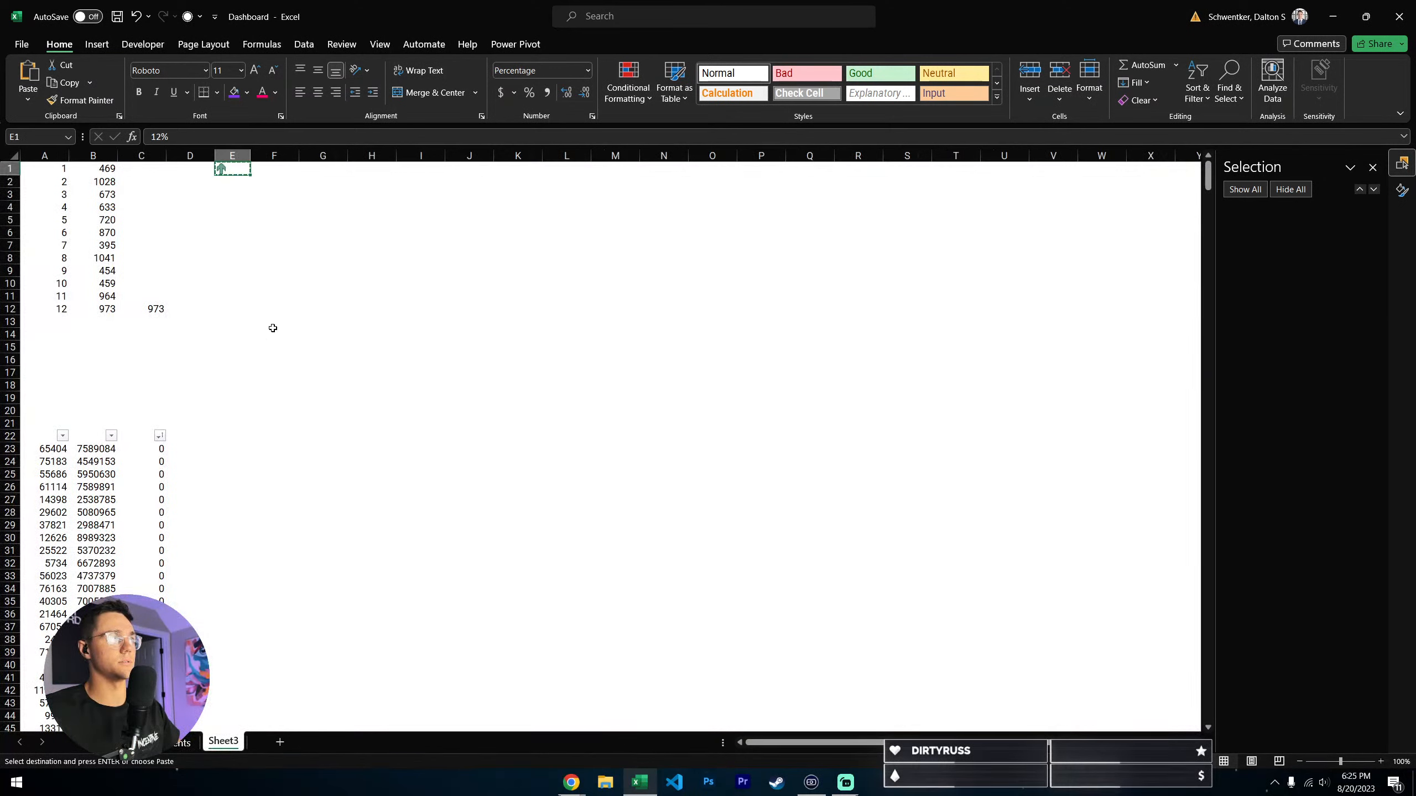
{"action": "left_click", "coordinate": [274, 270]}
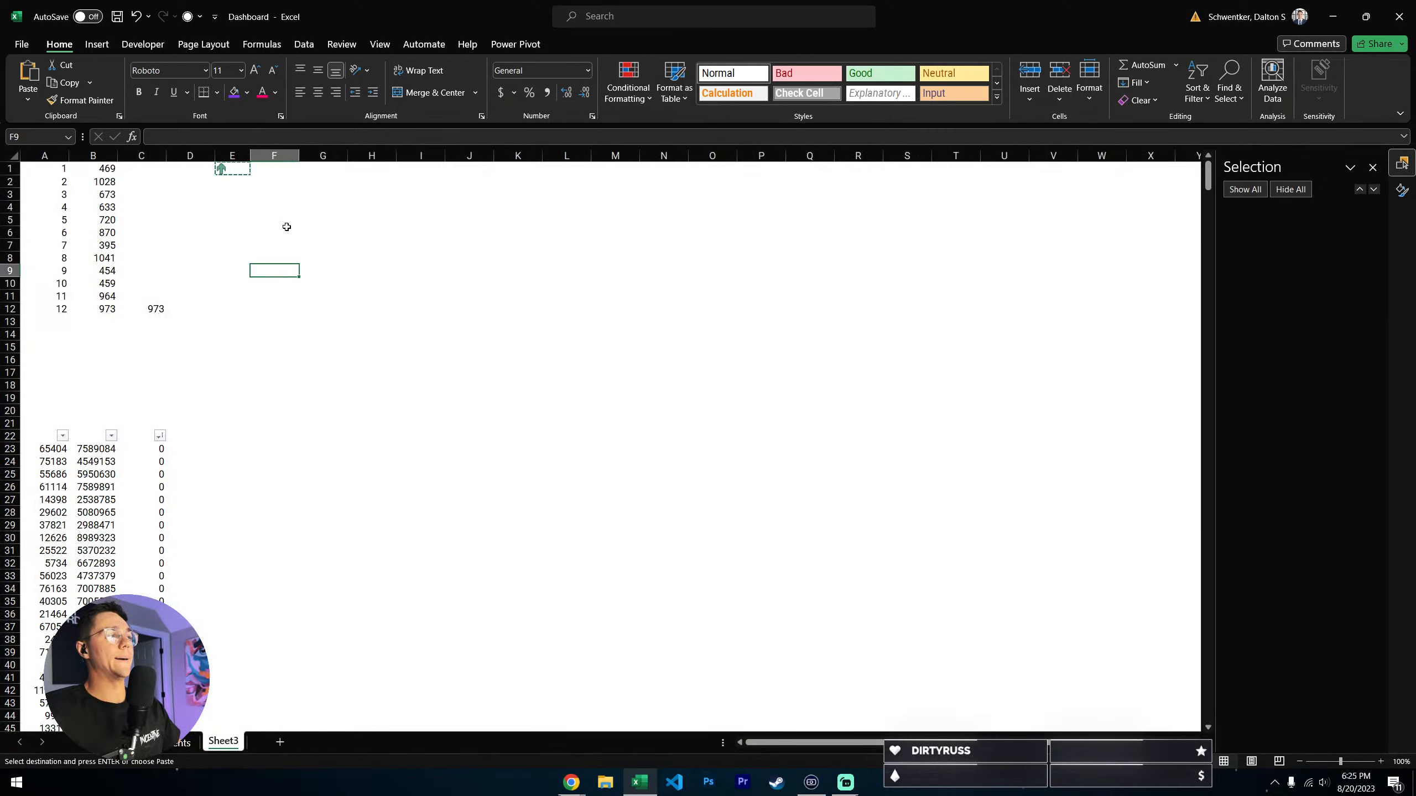
{"action": "left_click", "coordinate": [233, 156]}
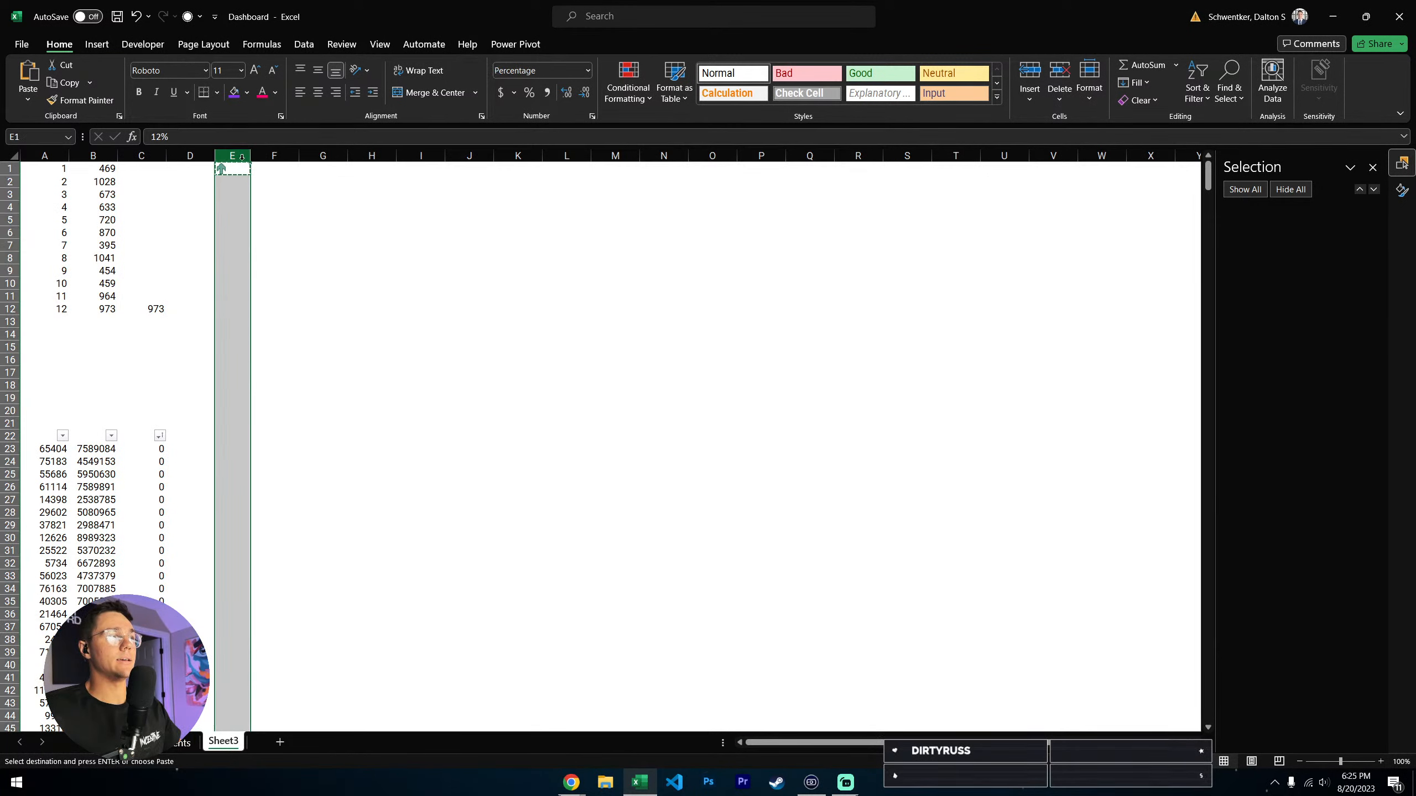
{"action": "right_click", "coordinate": [242, 156]}
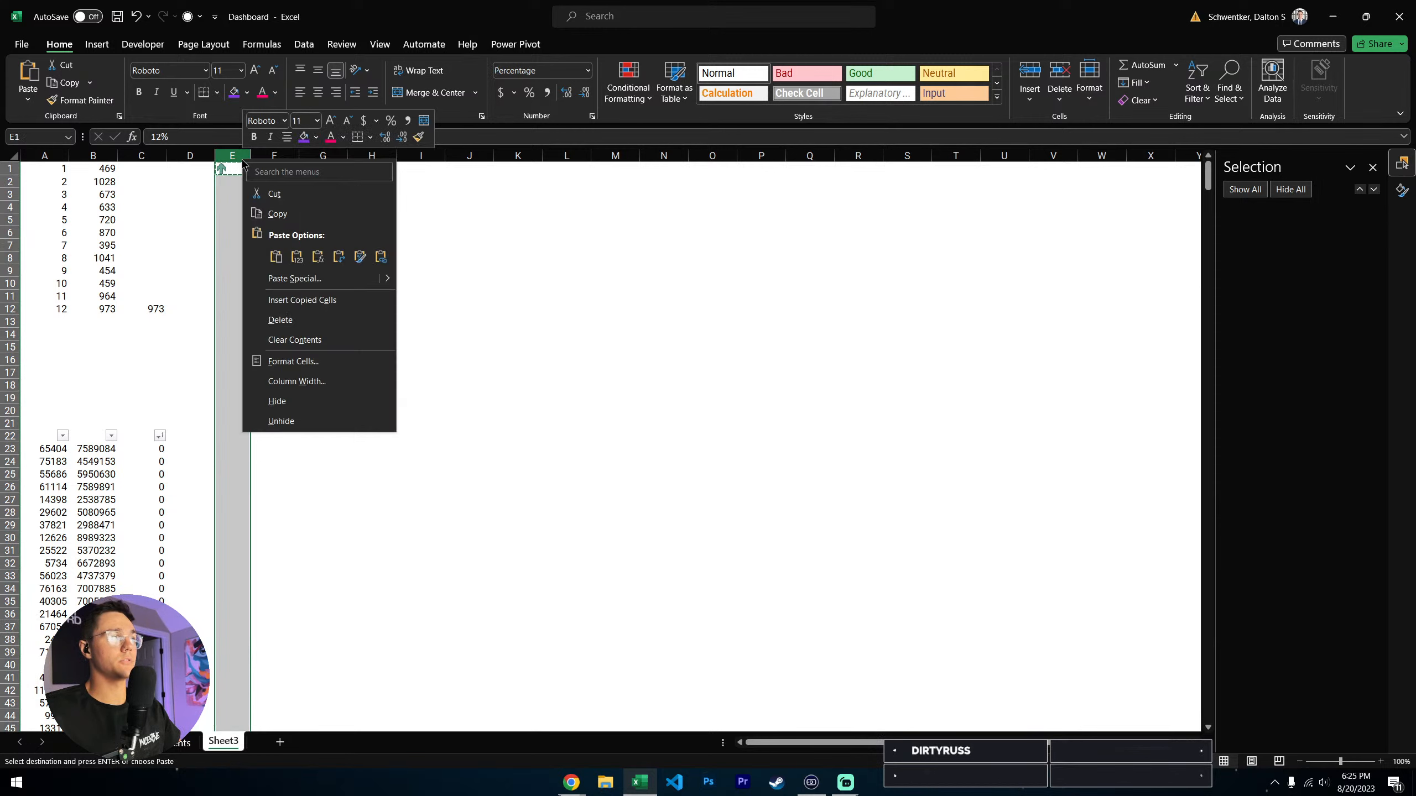
{"action": "left_click", "coordinate": [313, 370]}
{"action": "left_click", "coordinate": [379, 218]}
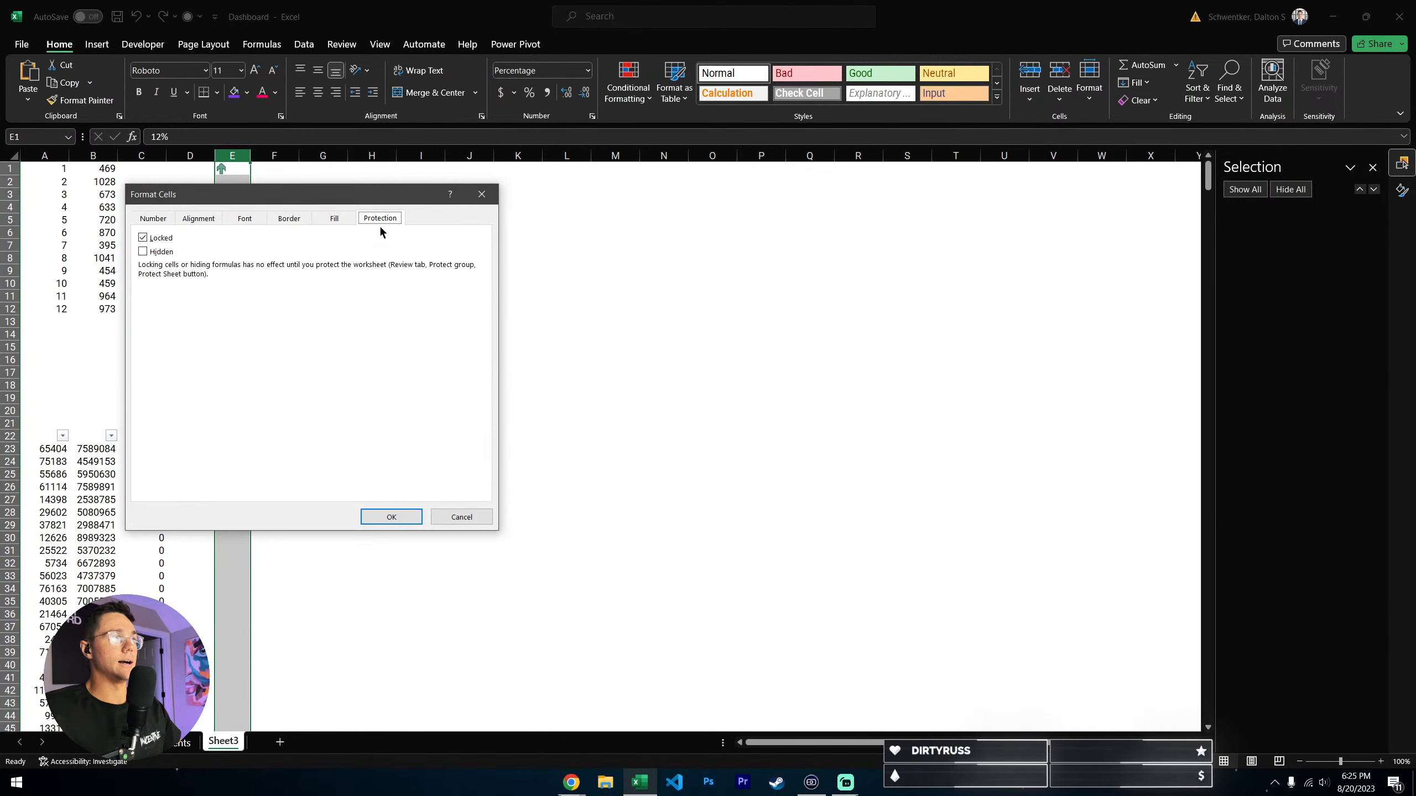
{"action": "left_click", "coordinate": [481, 195]}
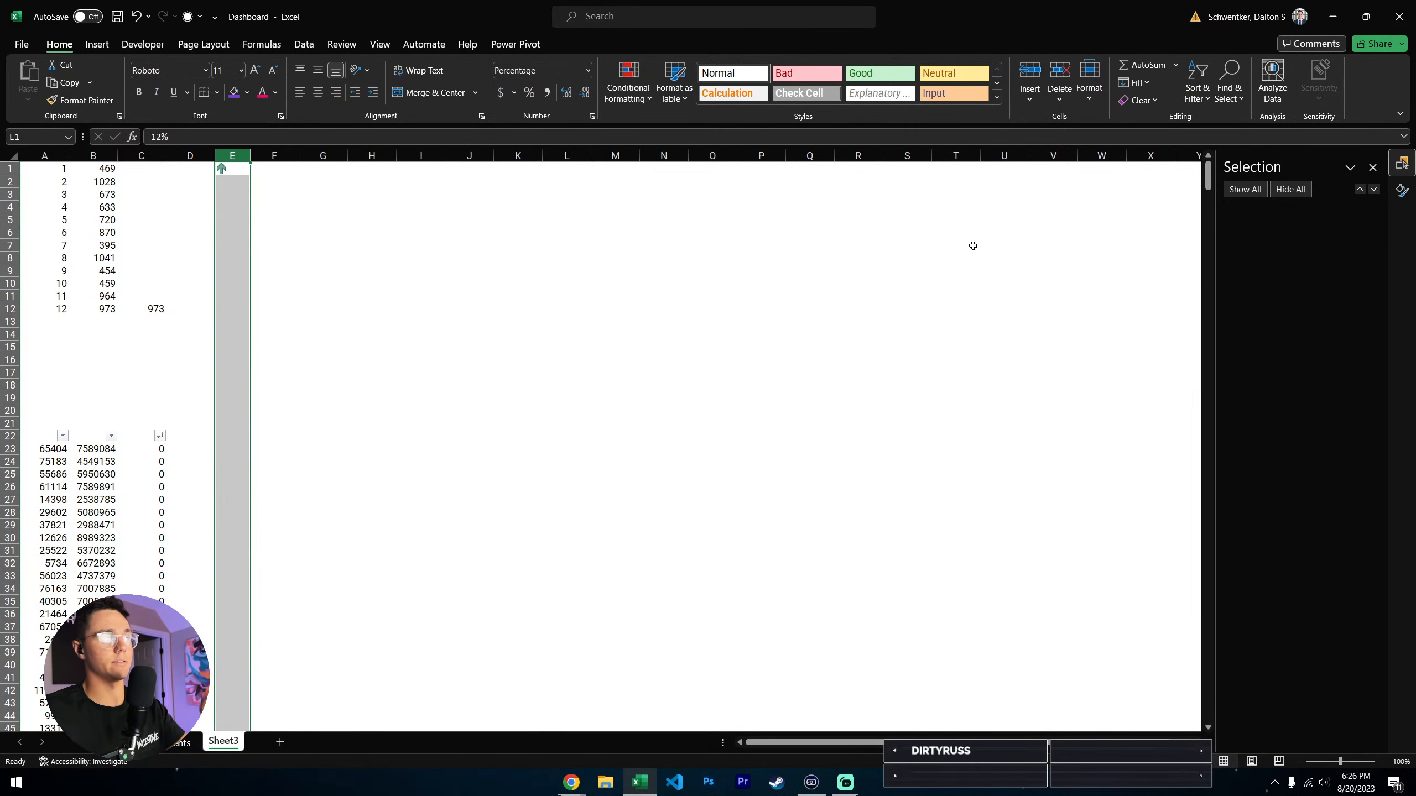
- Widen column E on Sheet3 considerably and check how the cards' linked 12% indicators stretch
{"action": "left_click", "coordinate": [230, 173]}
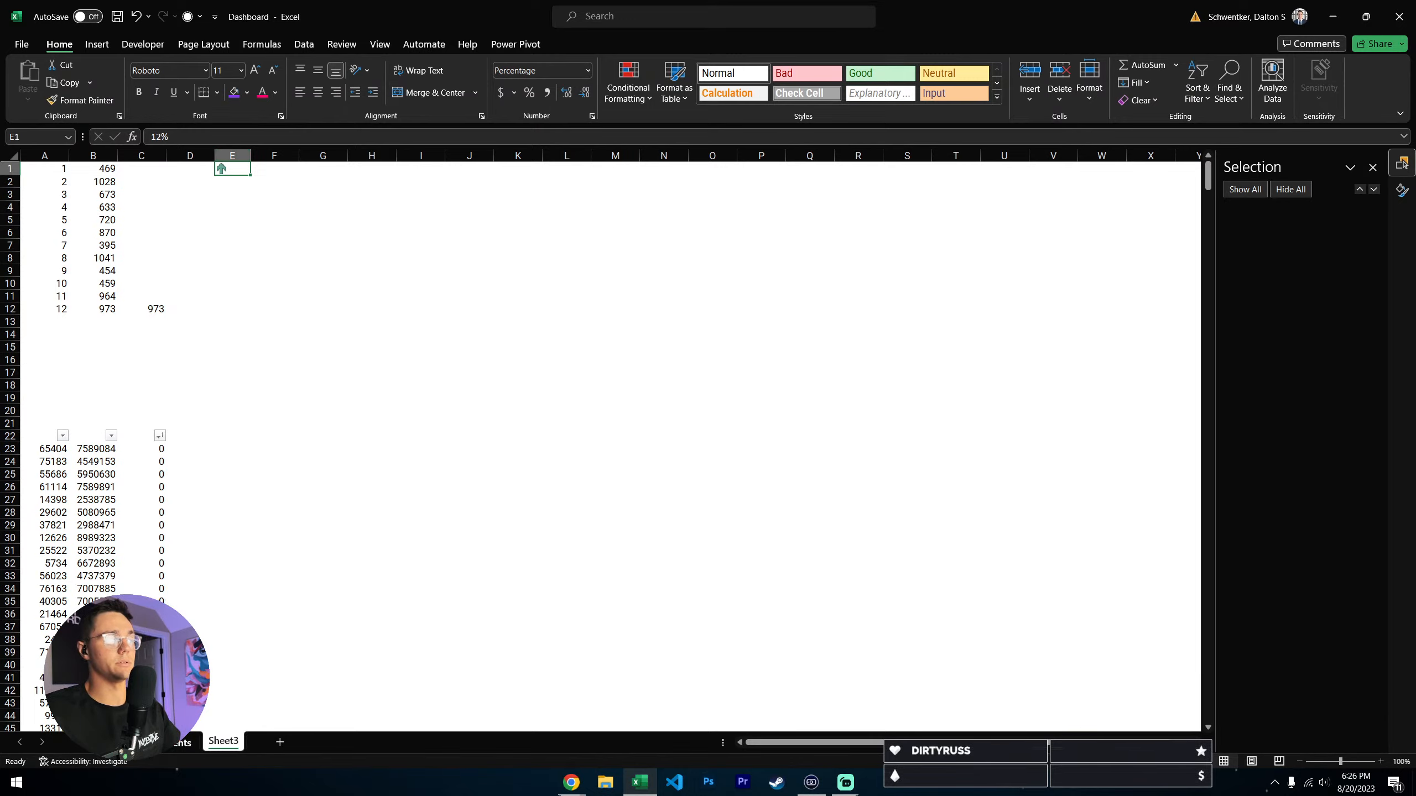
{"action": "key", "text": "ctrl+Page_Up"}
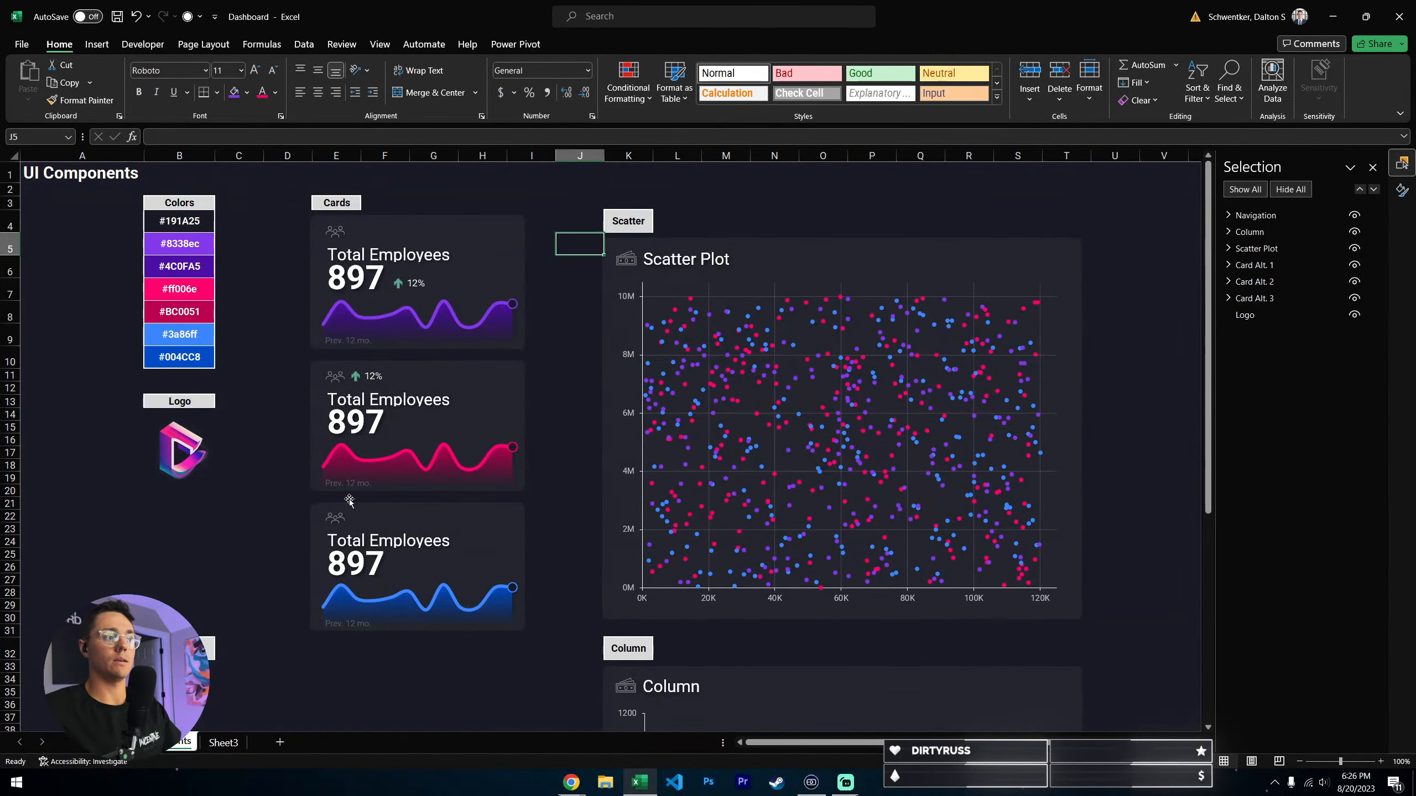
{"action": "key", "text": "ctrl+Page_Down"}
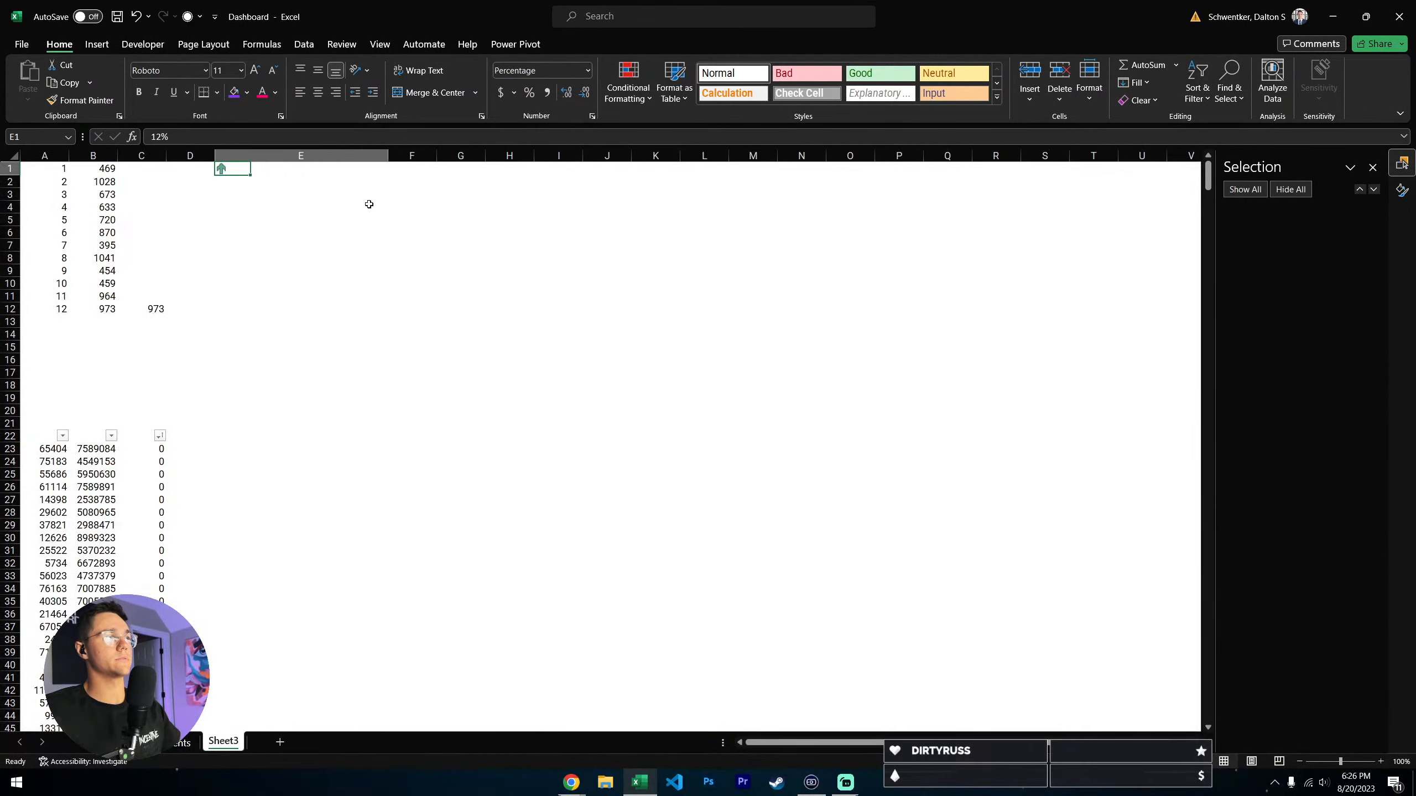
{"action": "key", "text": "ctrl+Page_Up"}
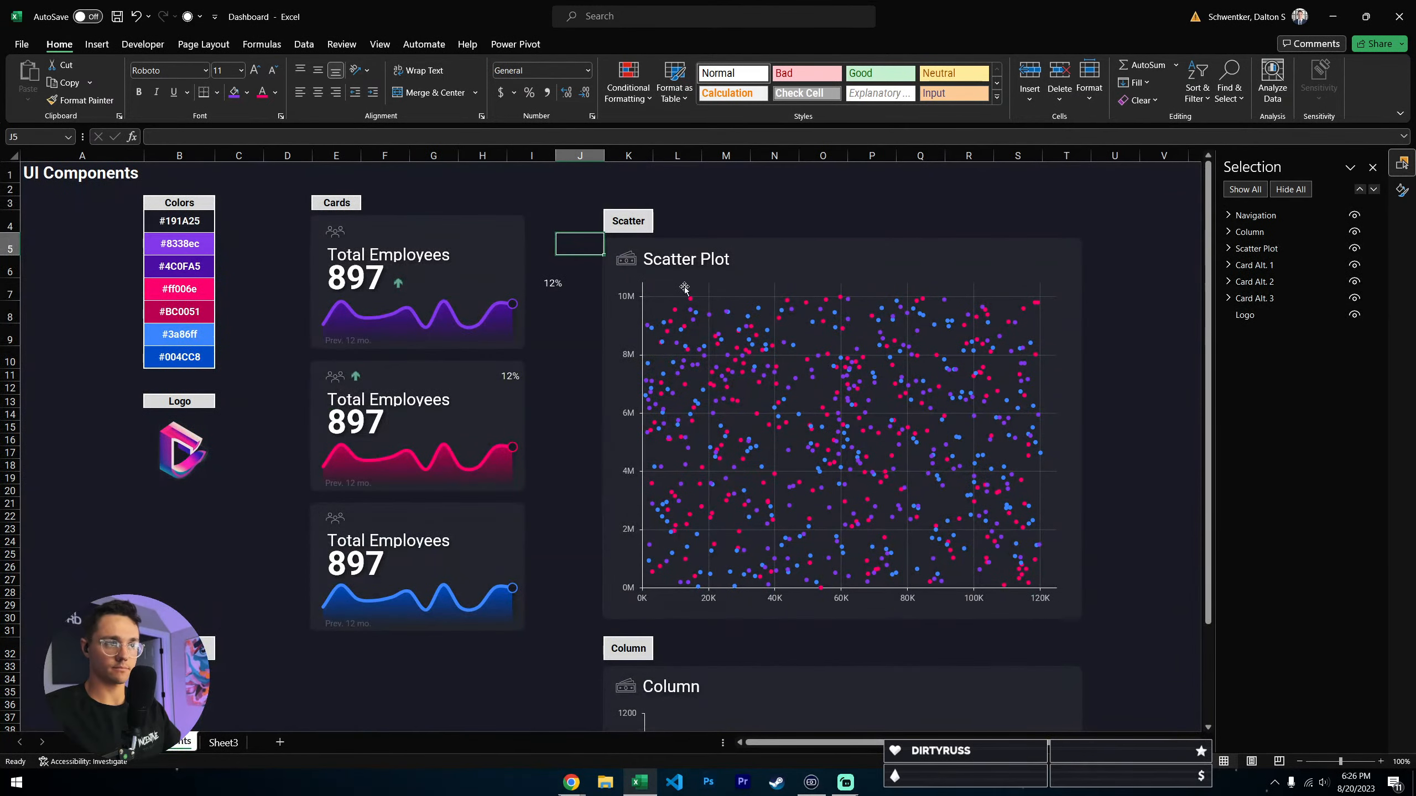
- Left-align the 12% value in cell E1 on Sheet3 and check the linked indicators in the cards
{"action": "left_click", "coordinate": [229, 743]}
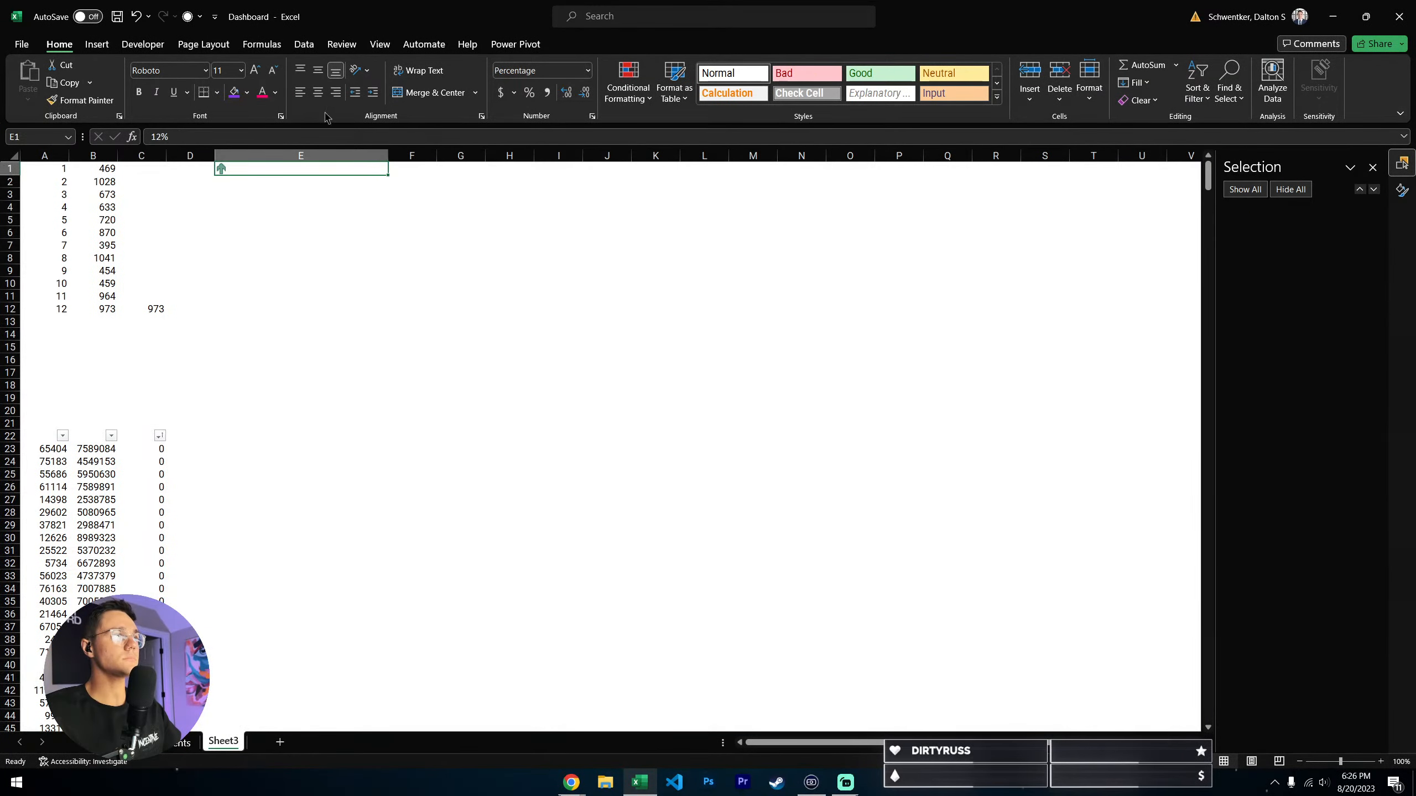
{"action": "key", "text": "ctrl+Page_Up"}
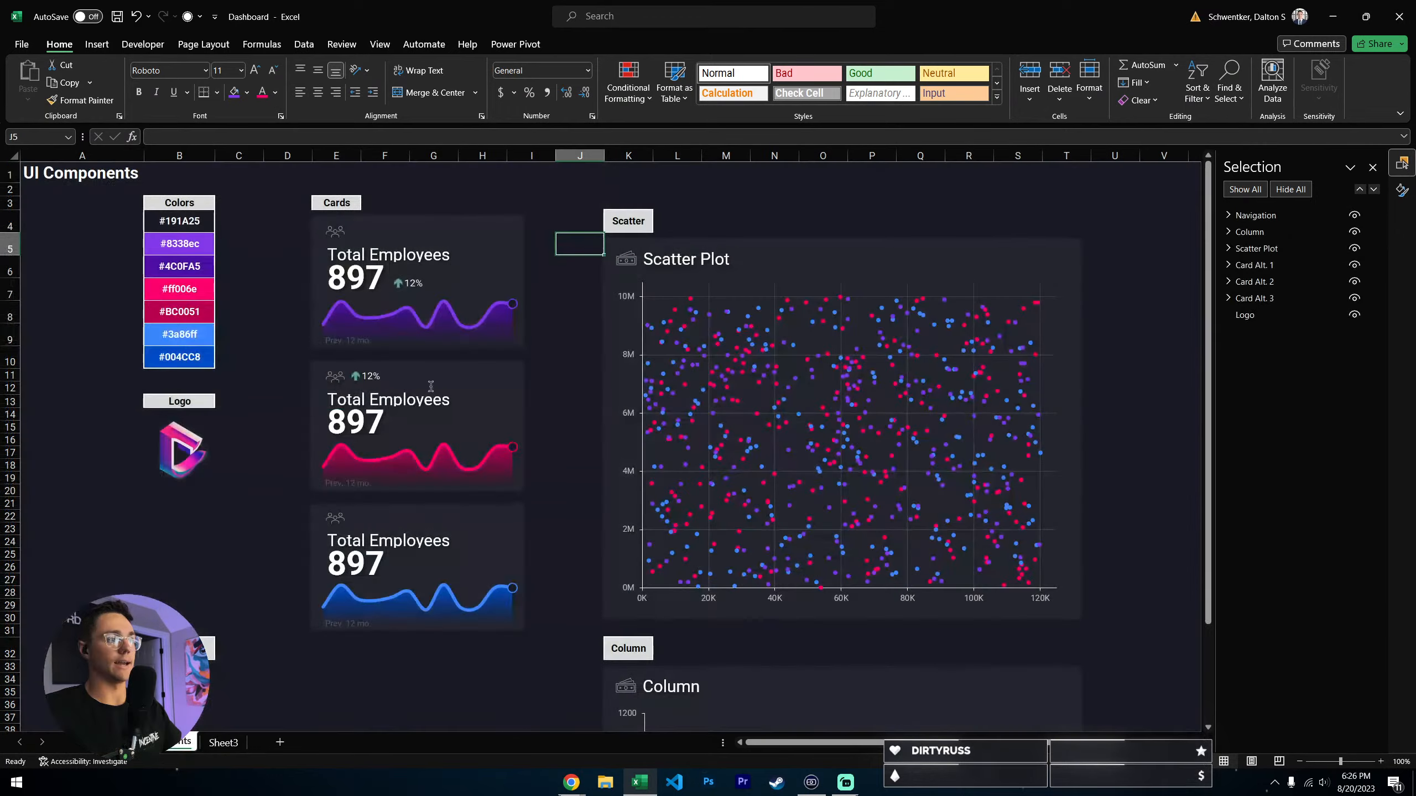
- Narrow column E on Sheet3 until it just fits the arrow icon and the 12% value in cell E1
{"action": "left_click", "coordinate": [225, 743]}
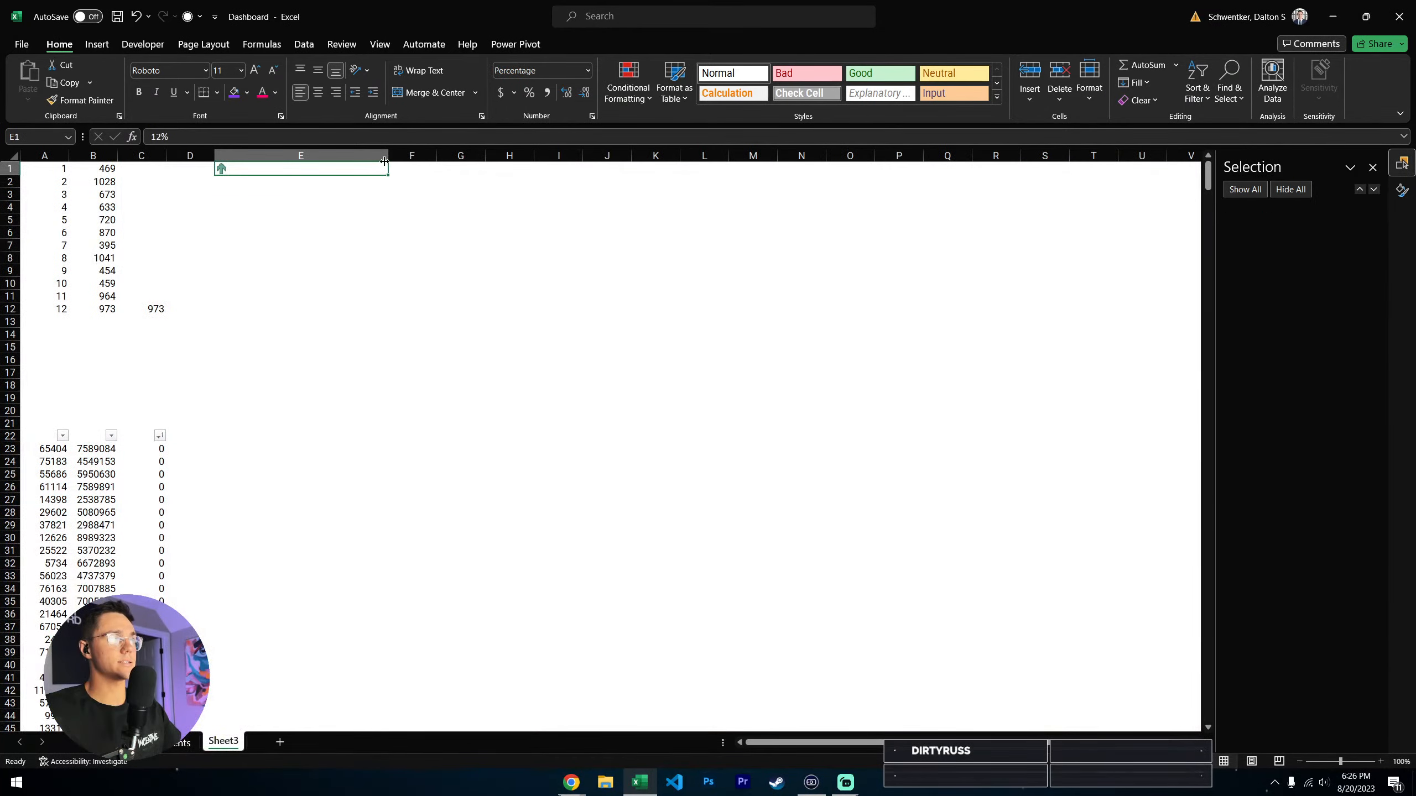
{"action": "left_click_drag", "start_coordinate": [385, 161], "coordinate": [225, 161]}
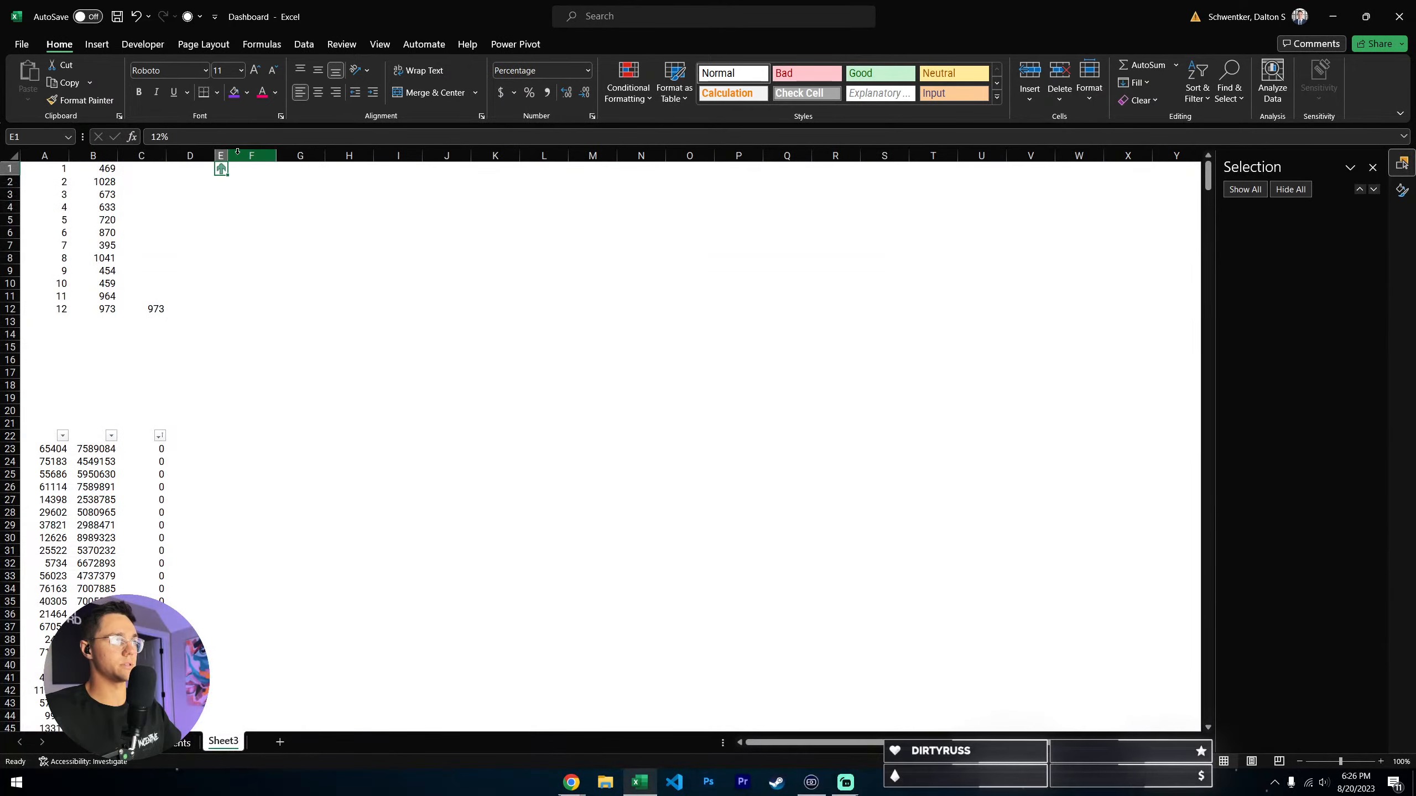
{"action": "left_click_drag", "start_coordinate": [227, 156], "coordinate": [259, 156]}
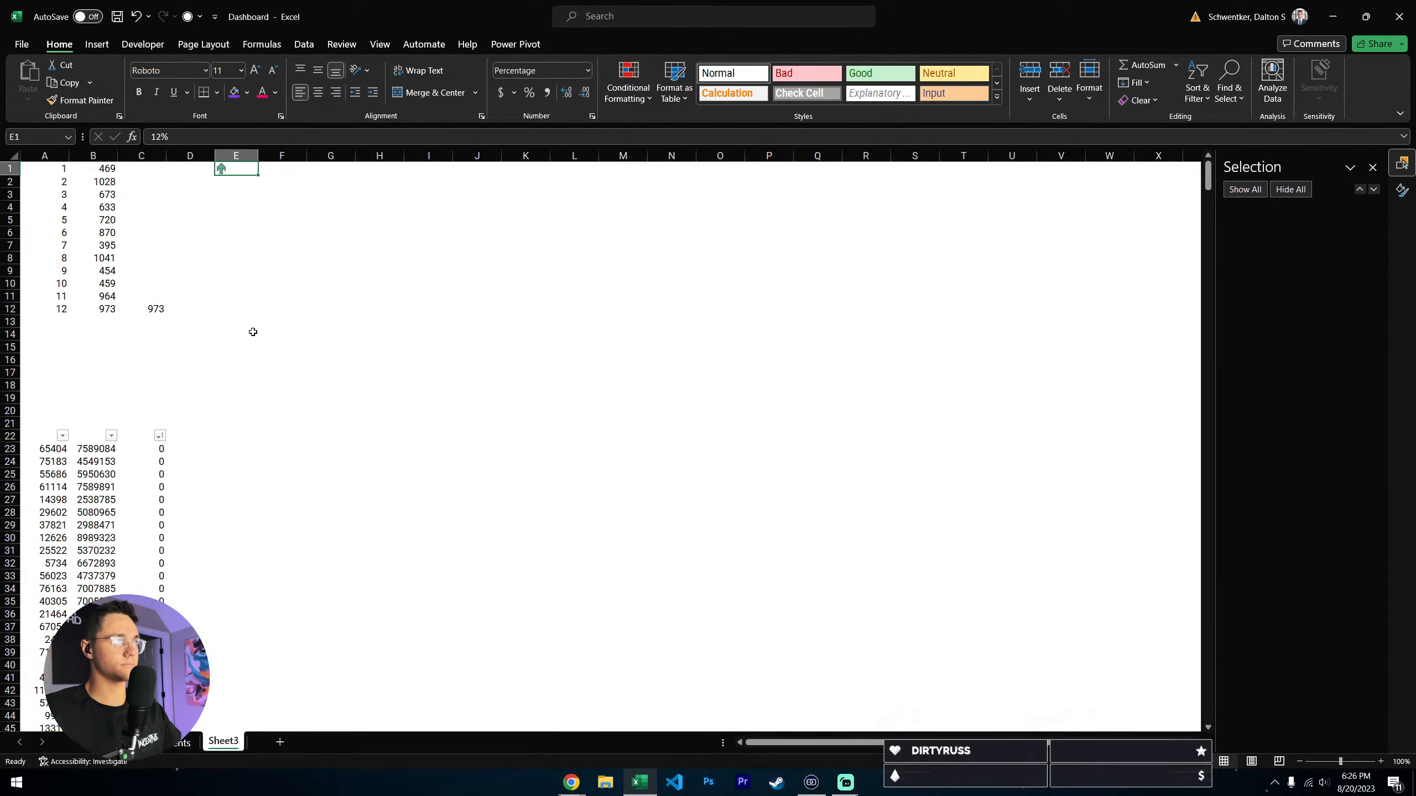
{"action": "left_click", "coordinate": [166, 747]}
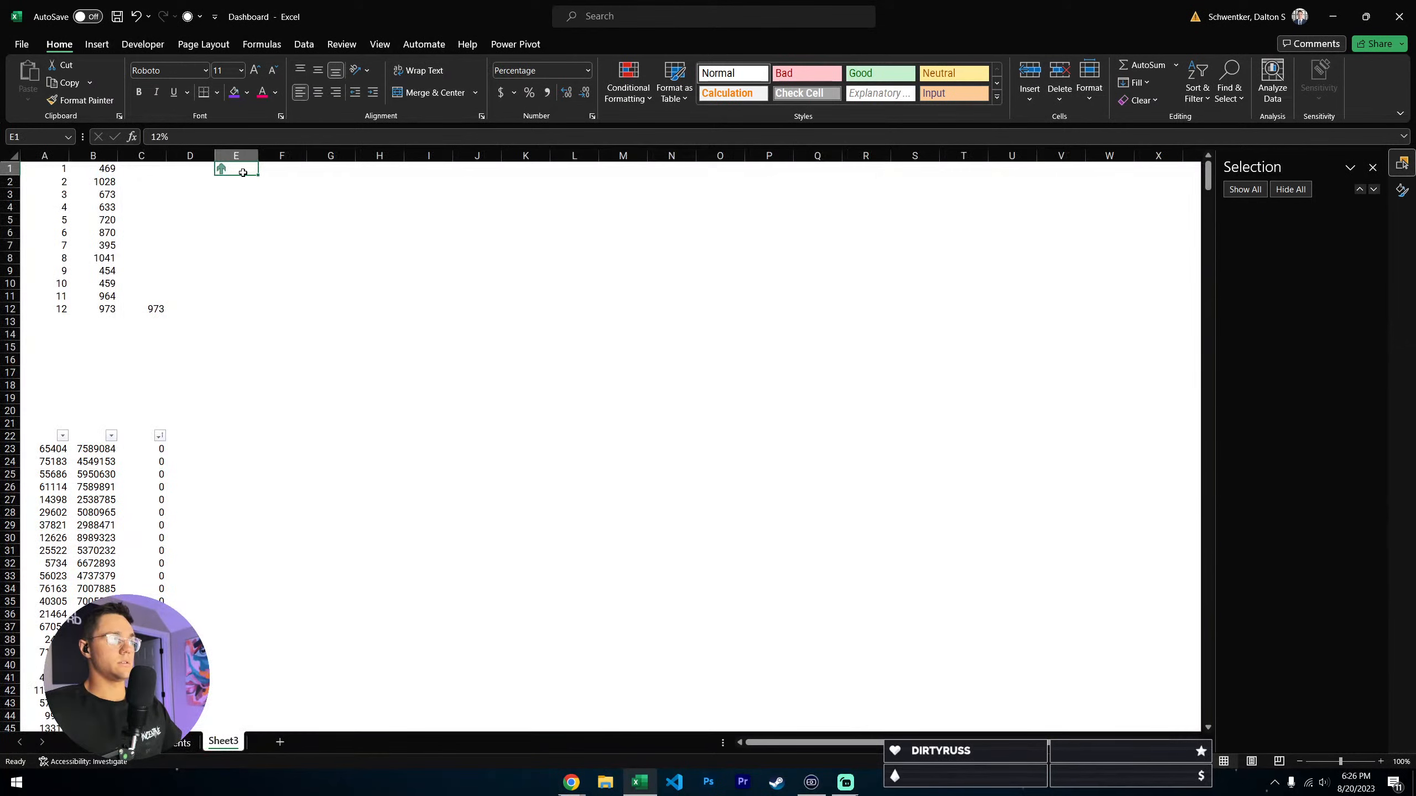
- Widen column E on Sheet3 slightly and check the linked 12% indicator in the first card
{"action": "left_click_drag", "start_coordinate": [256, 157], "coordinate": [266, 157]}
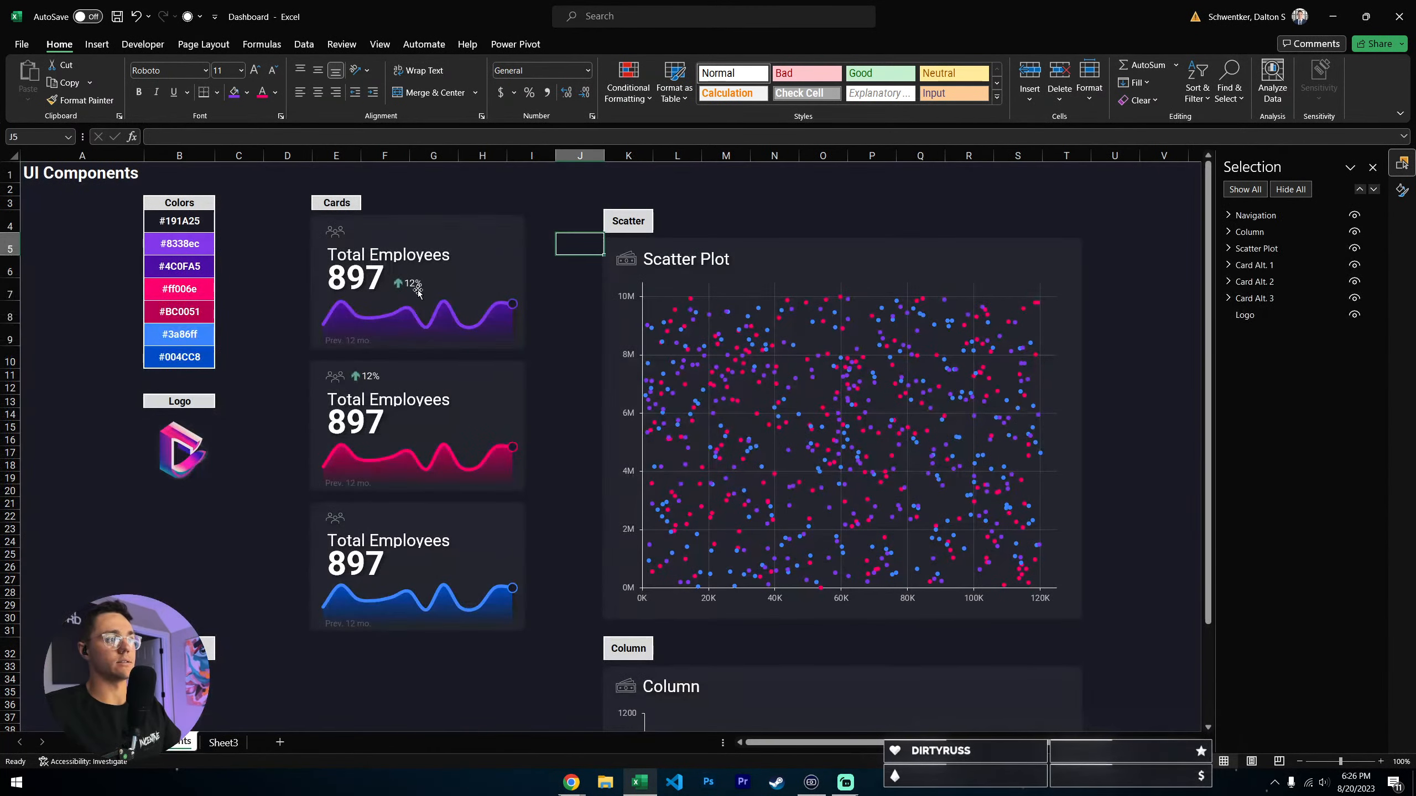
{"action": "left_click", "coordinate": [424, 304]}
{"action": "left_click", "coordinate": [417, 289]}
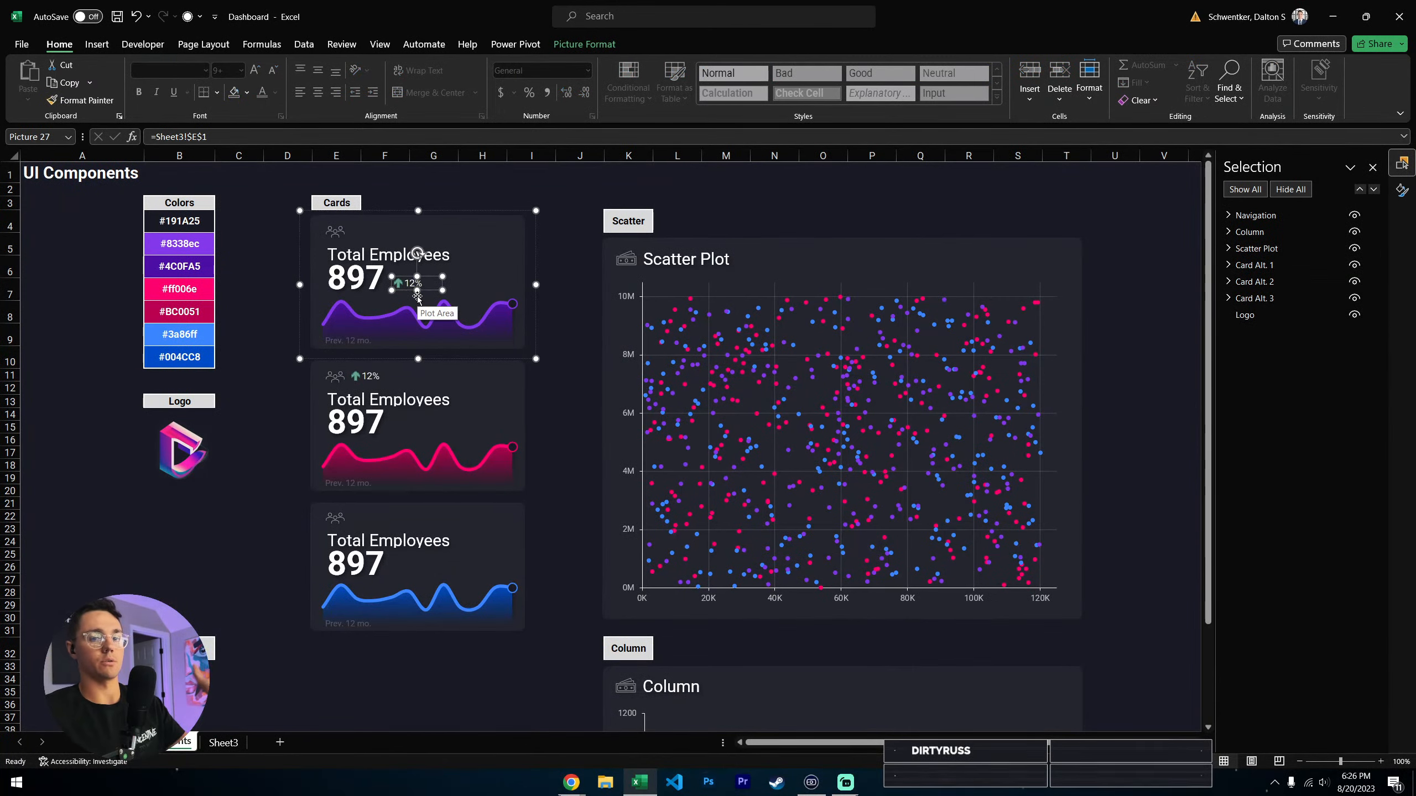
- Change the value in cell E1 on Sheet3 to 122% and check the linked indicators in the cards
{"action": "left_click", "coordinate": [220, 743]}
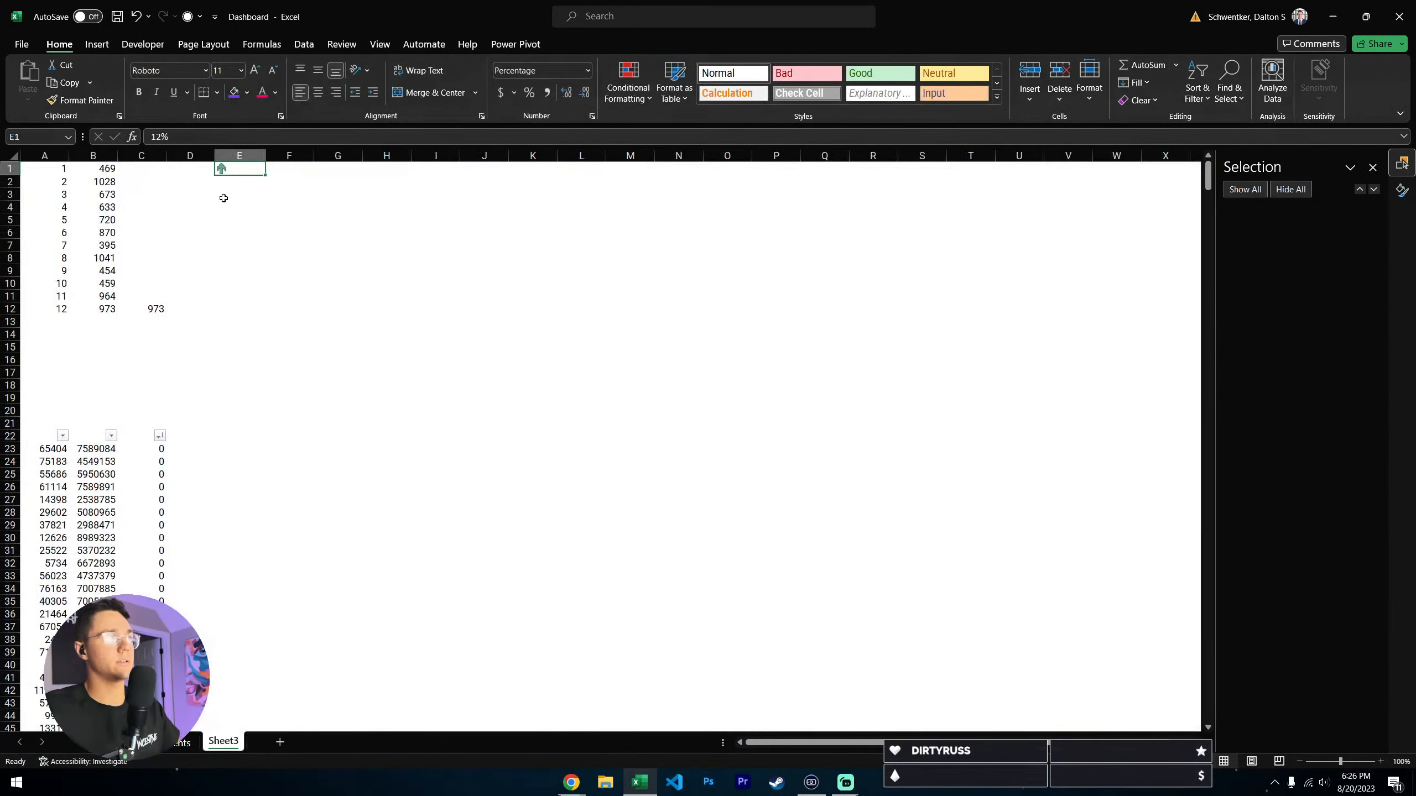
{"action": "left_click", "coordinate": [156, 136]}
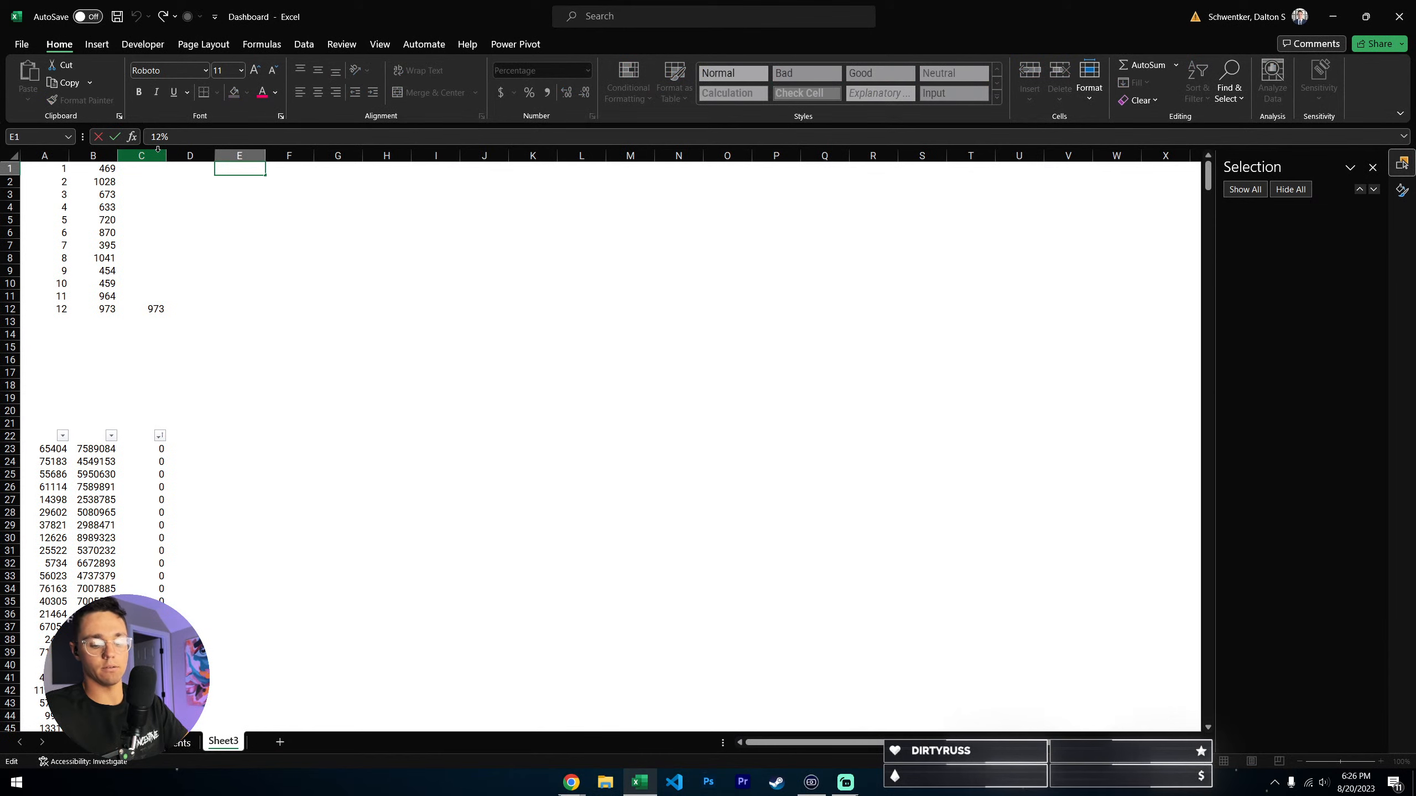
{"action": "type", "text": "2"}
{"action": "key", "text": "Return"}
{"action": "key", "text": "ctrl+Page_Up"}
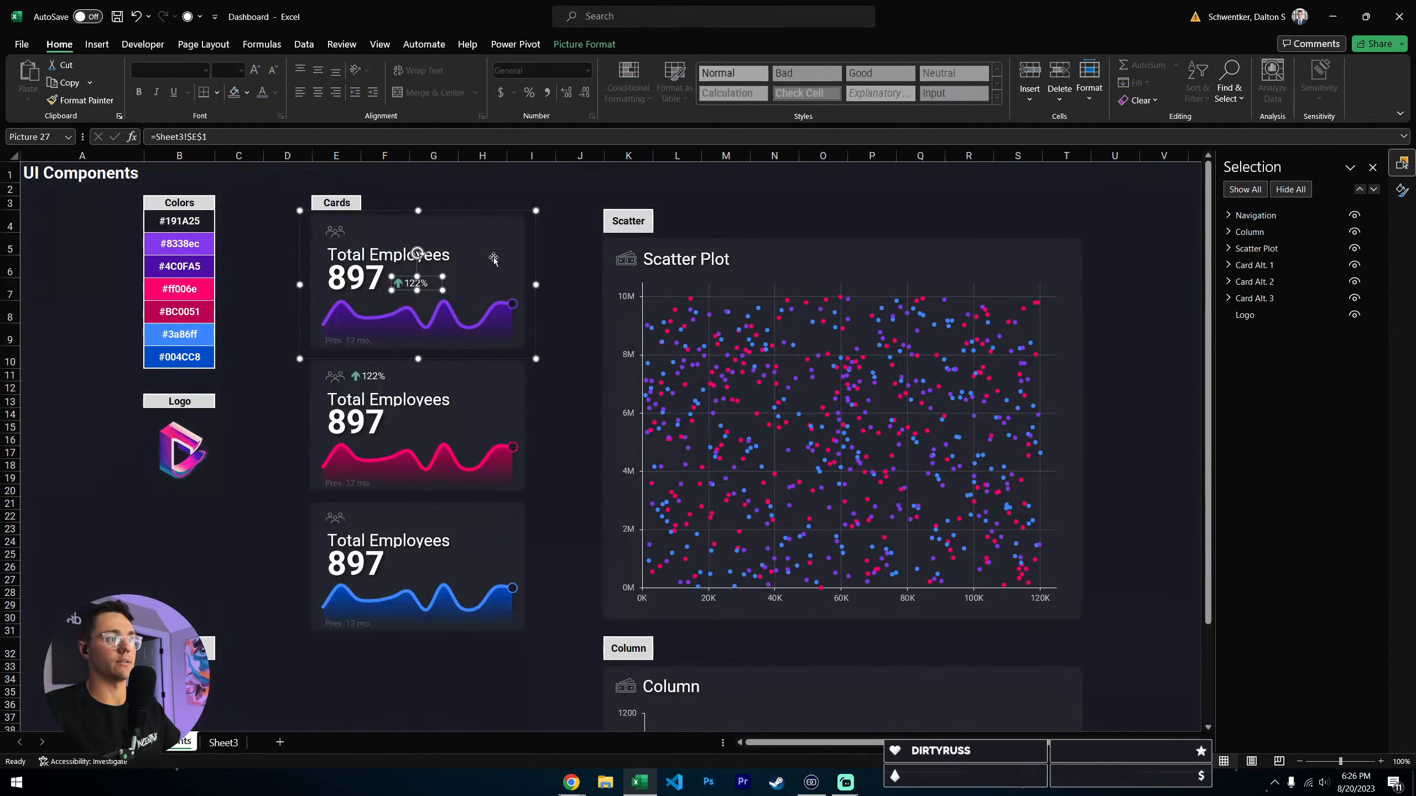
{"action": "left_click", "coordinate": [574, 258]}
{"action": "left_click", "coordinate": [409, 285]}
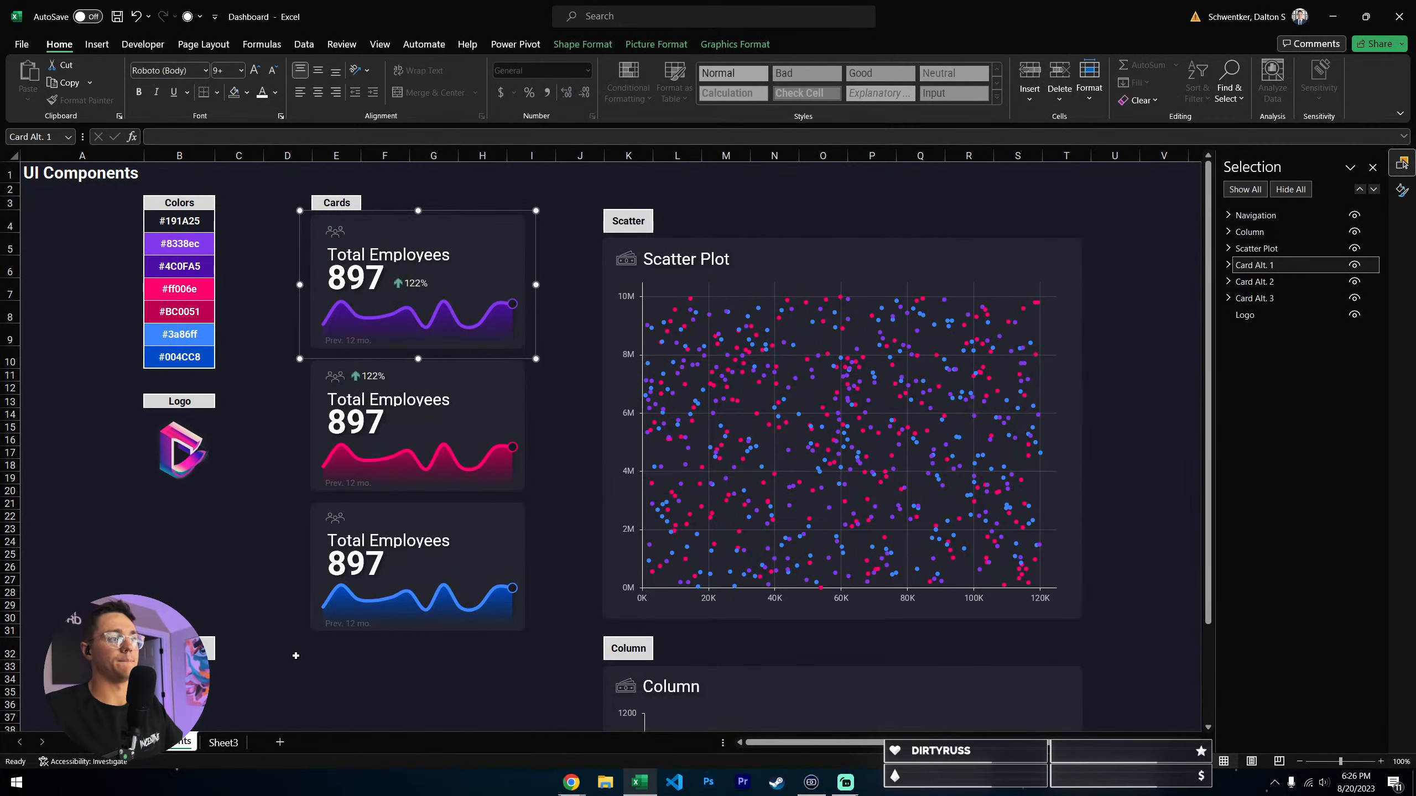
- Try centre, right and left alignment for cell E1 on Sheet3, checking the linked indicators in the cards
{"action": "key", "text": "ctrl+Page_Down"}
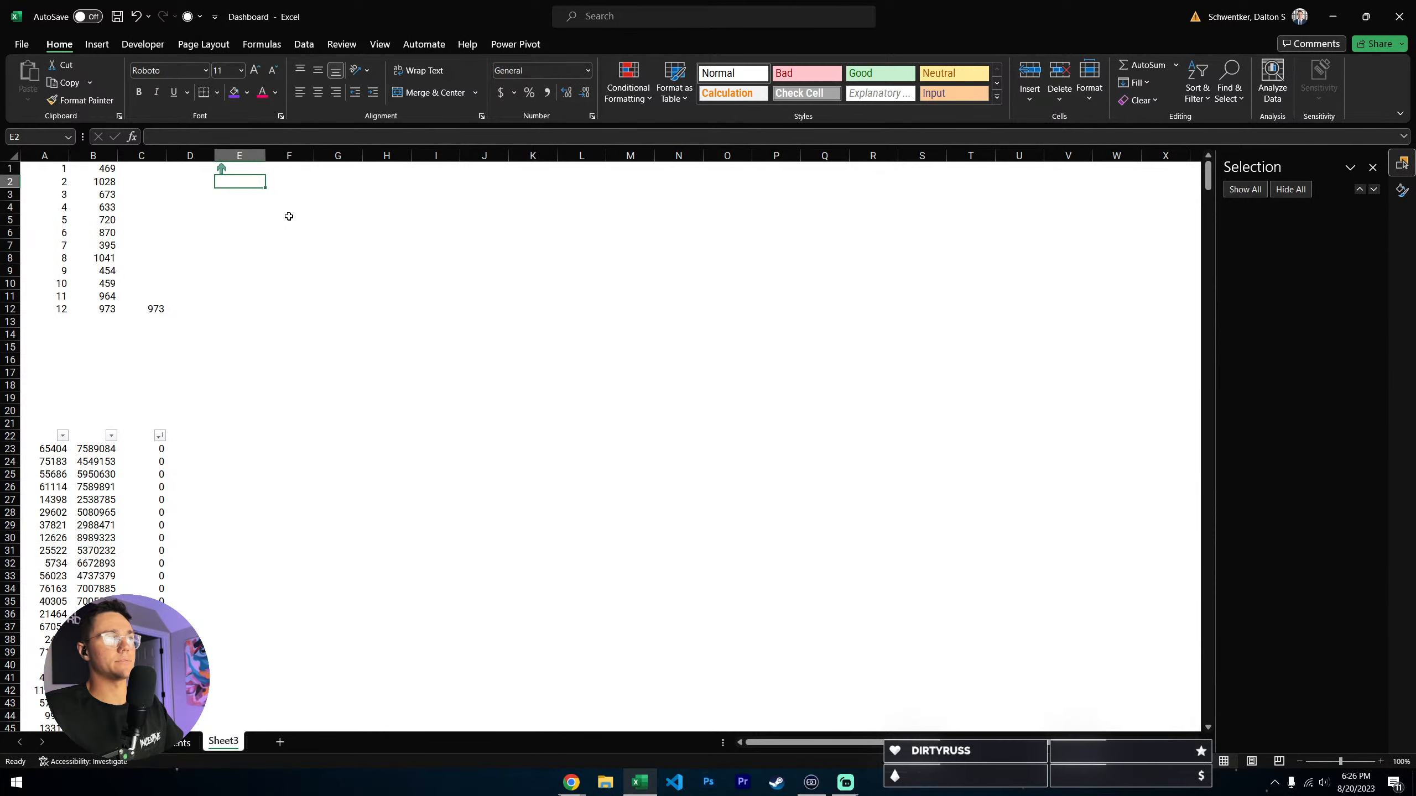
{"action": "left_click", "coordinate": [246, 174]}
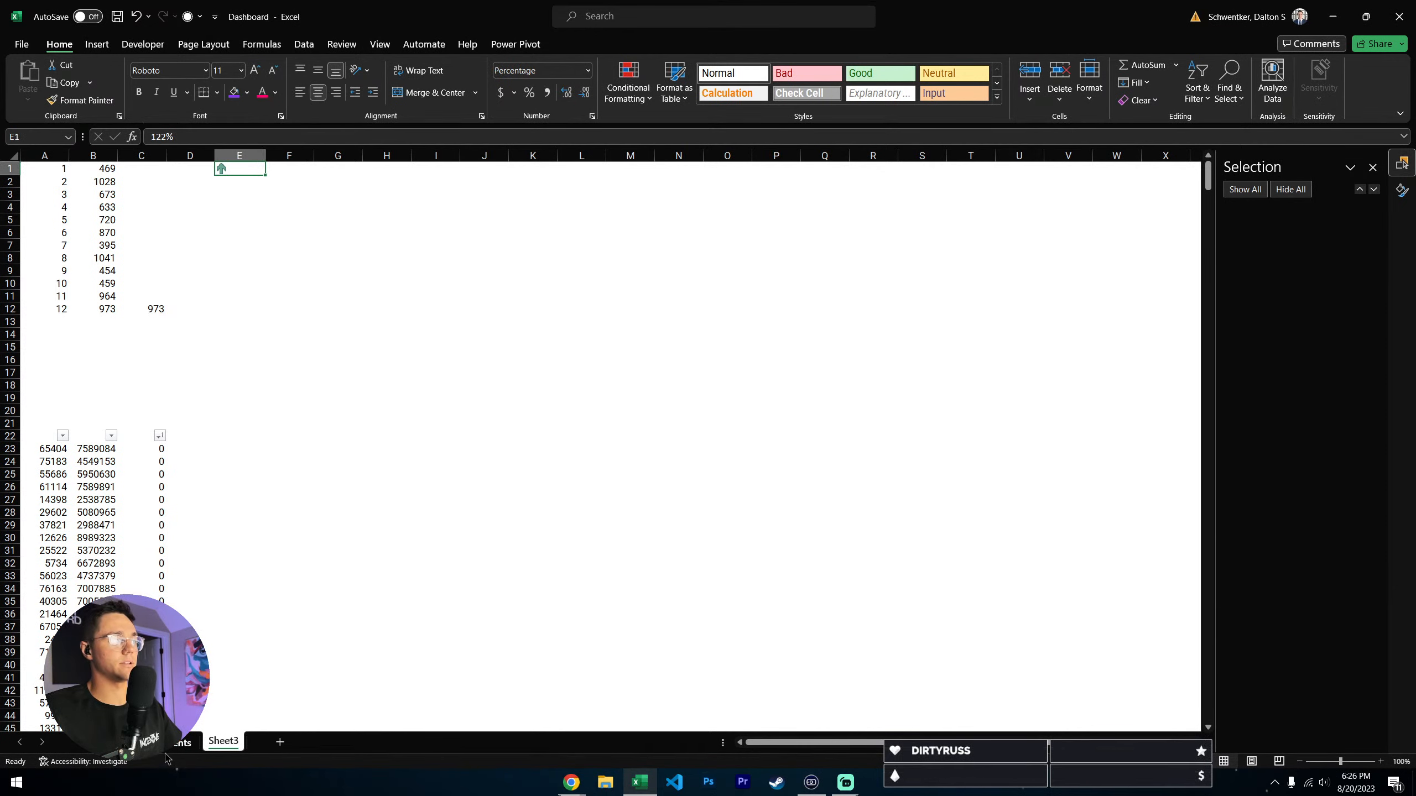
{"action": "key", "text": "ctrl+Page_Up"}
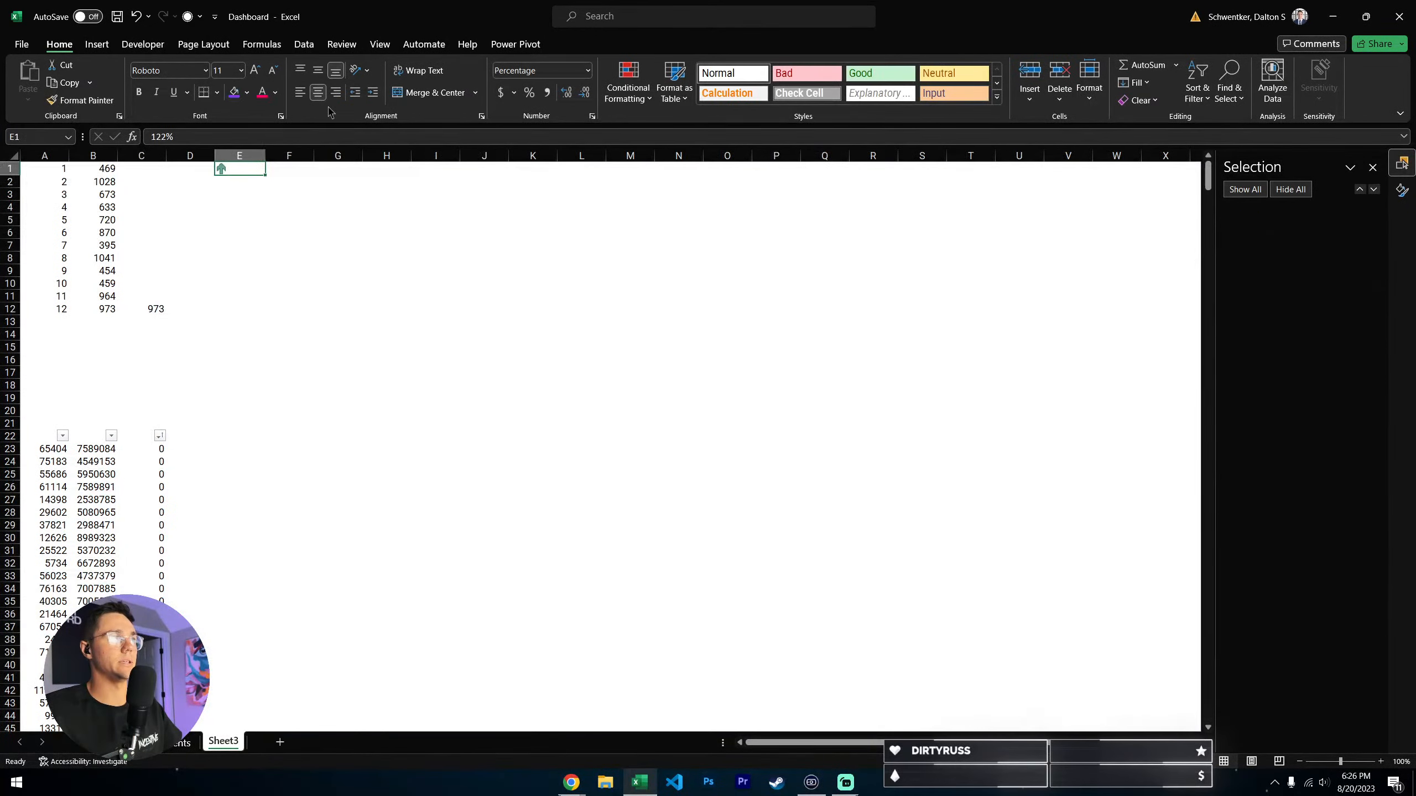
{"action": "left_click", "coordinate": [187, 742]}
{"action": "left_click", "coordinate": [220, 742]}
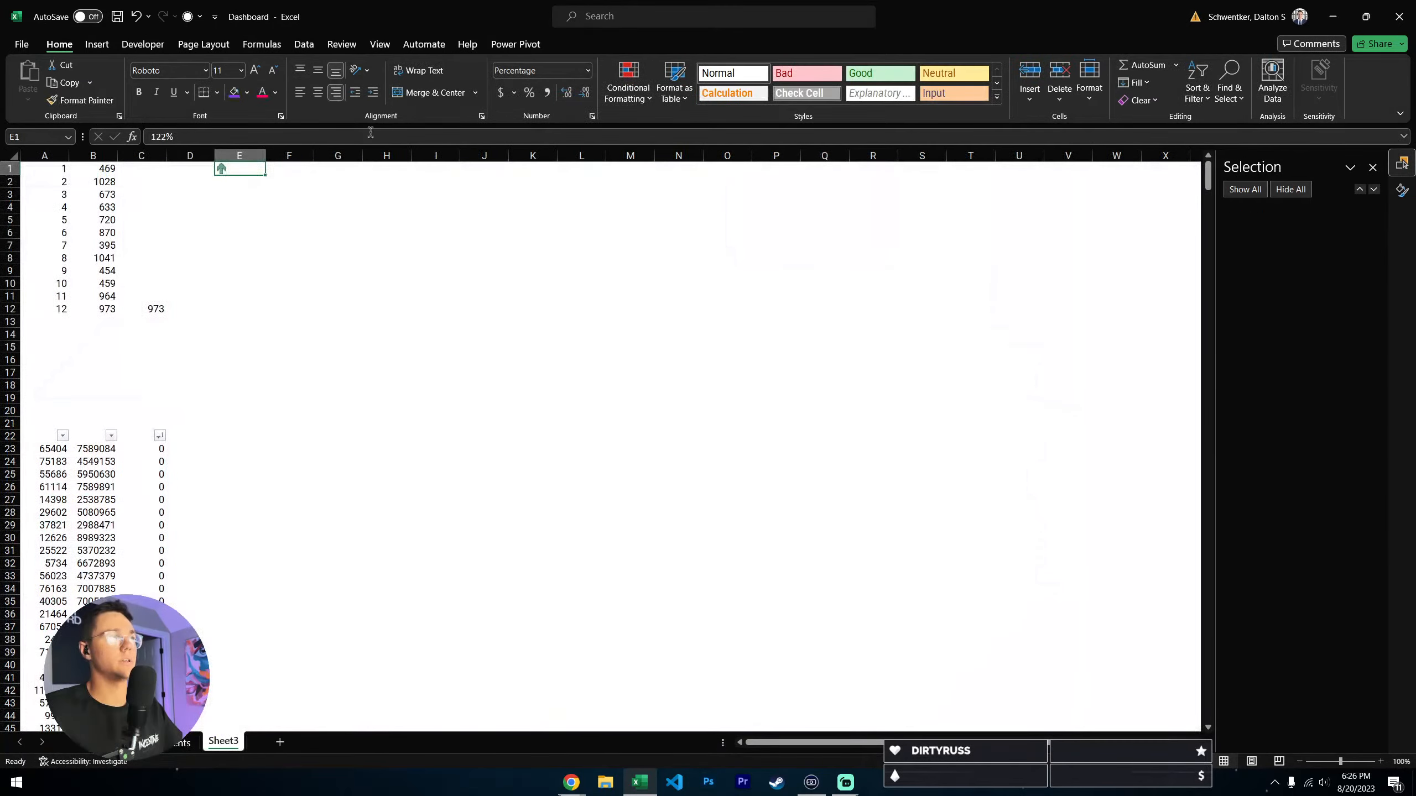
{"action": "left_click", "coordinate": [300, 93]}
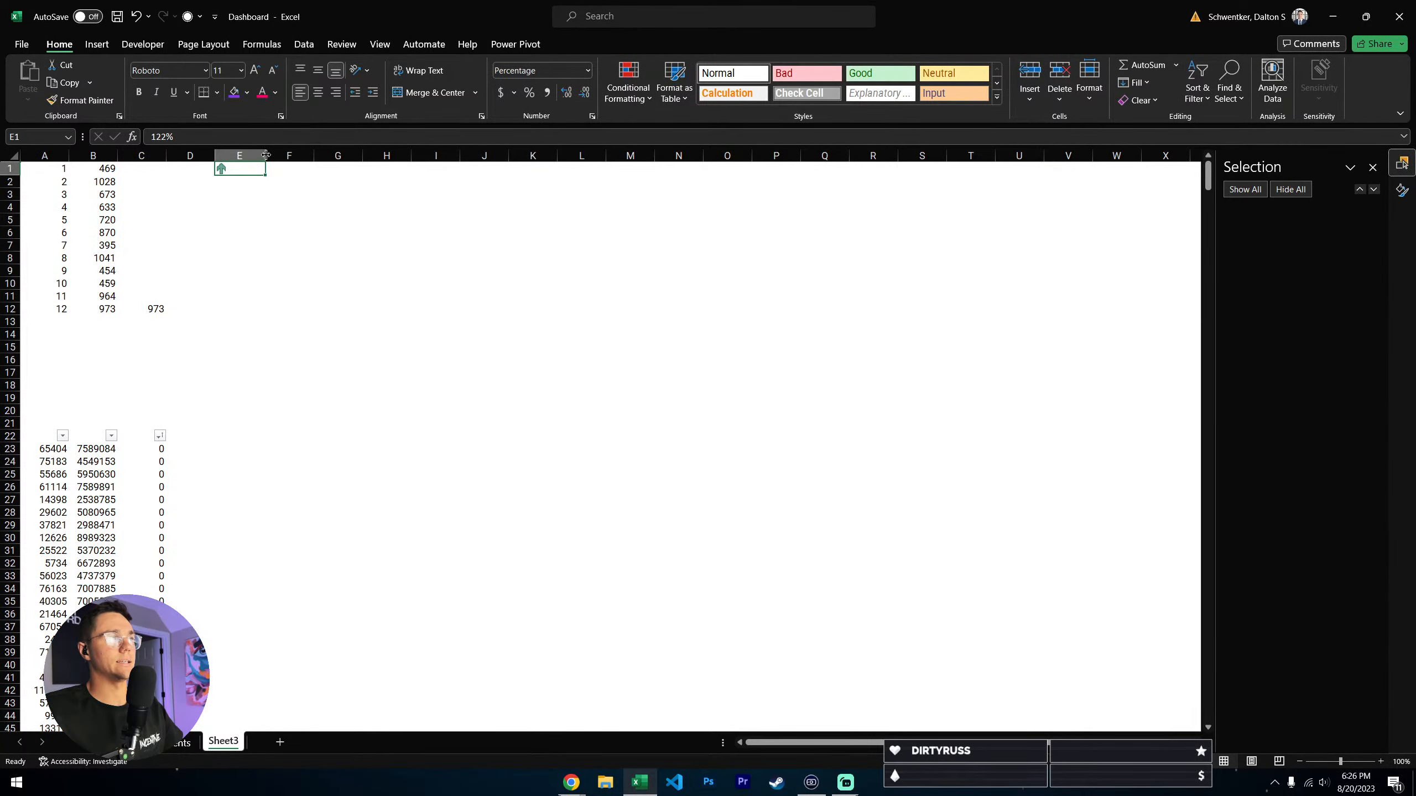
{"action": "left_click", "coordinate": [187, 742]}
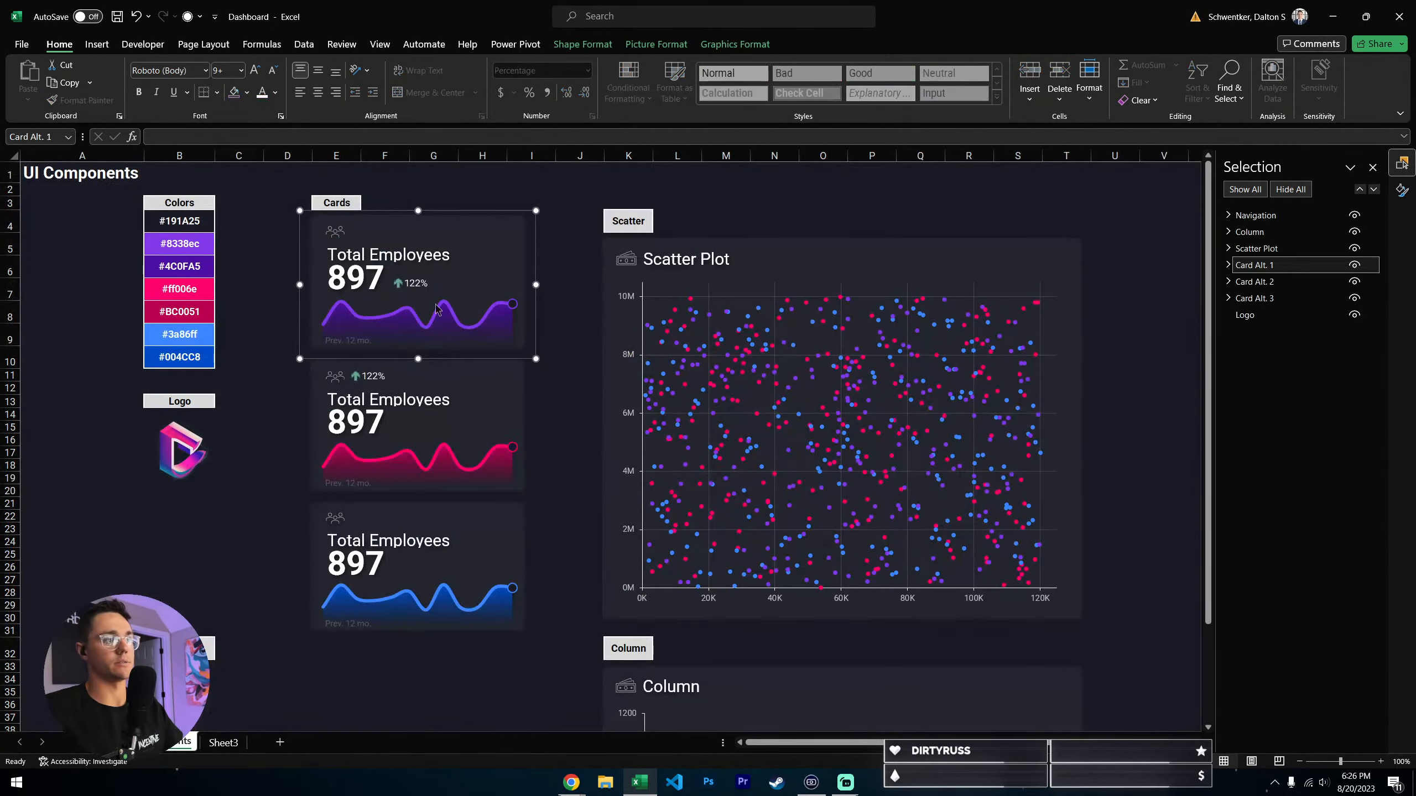
- Set cell E1 on Sheet3 back to 12% and return to the cards to check the linked indicators
{"action": "left_click", "coordinate": [223, 742]}
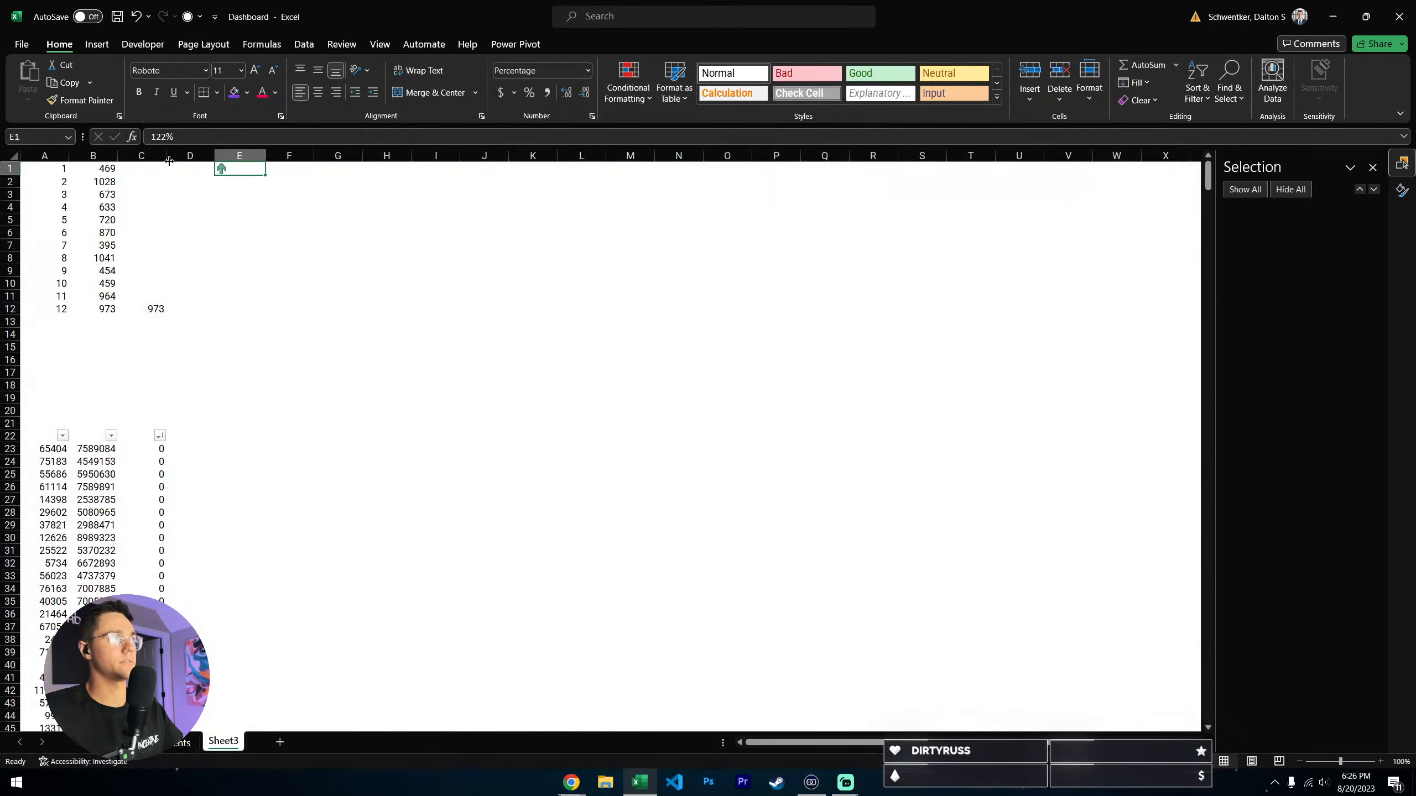
{"action": "key", "text": "F2"}
{"action": "key", "text": "Return"}
{"action": "left_click", "coordinate": [338, 258]}
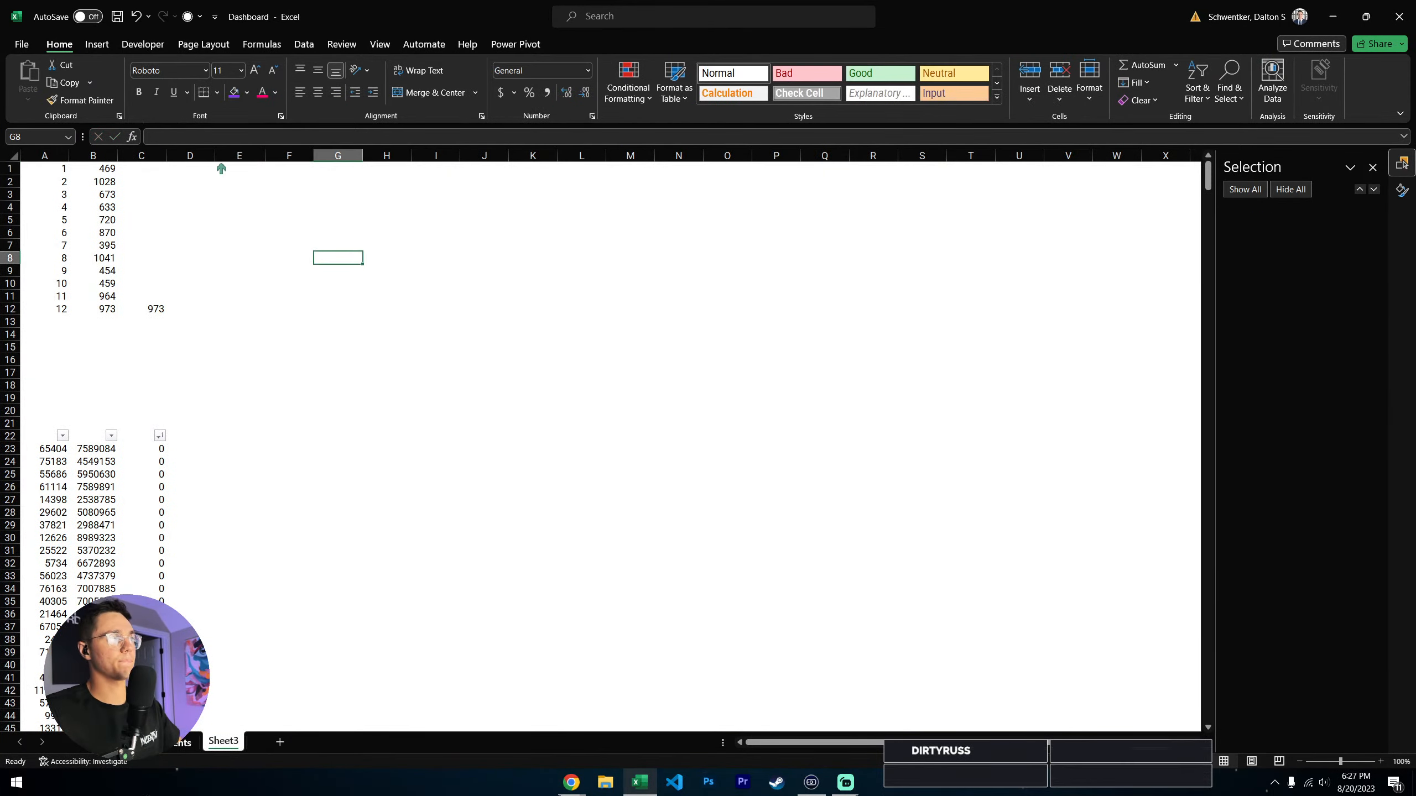
{"action": "left_click", "coordinate": [174, 742]}
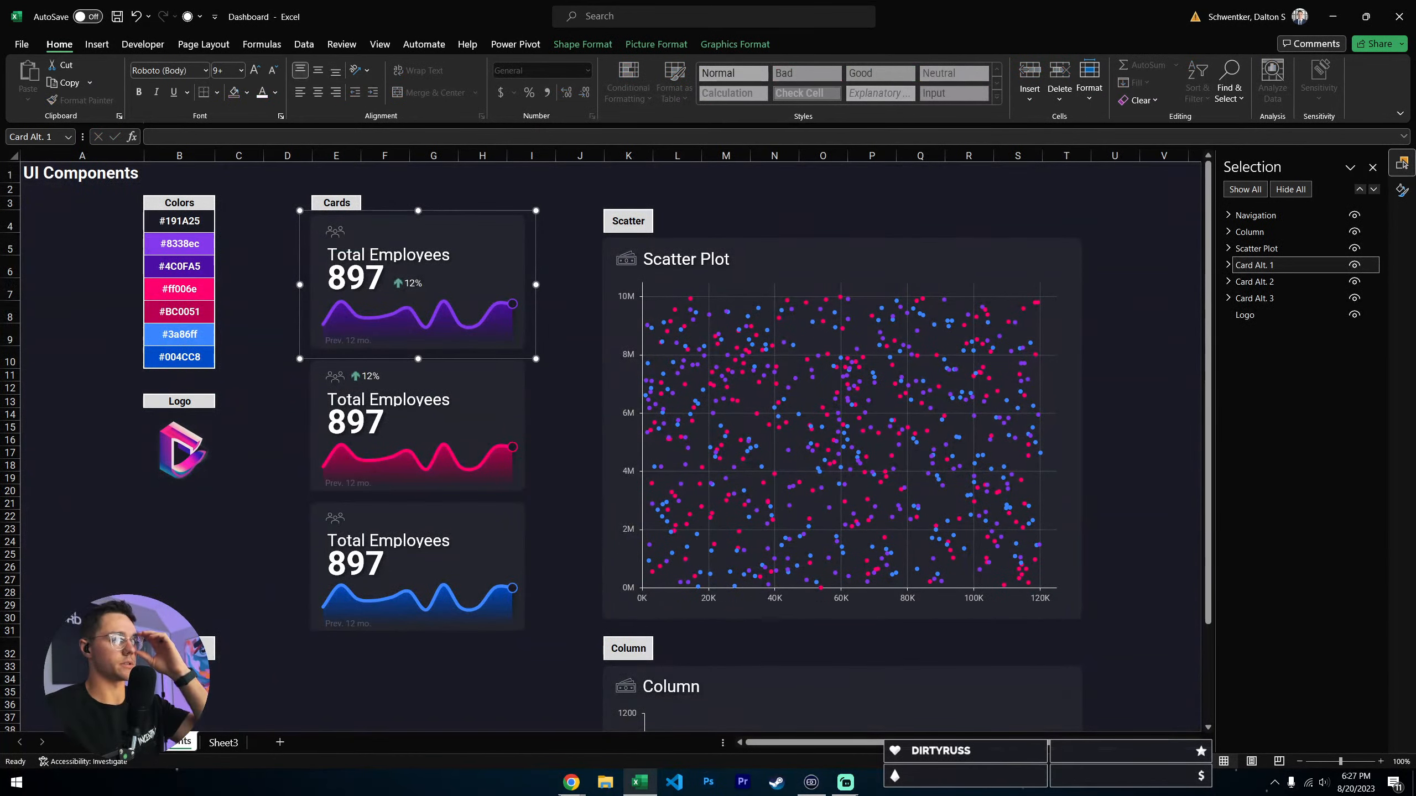
- Select the linked 12% picture inside the first card and examine its source reference
{"action": "left_click", "coordinate": [577, 245]}
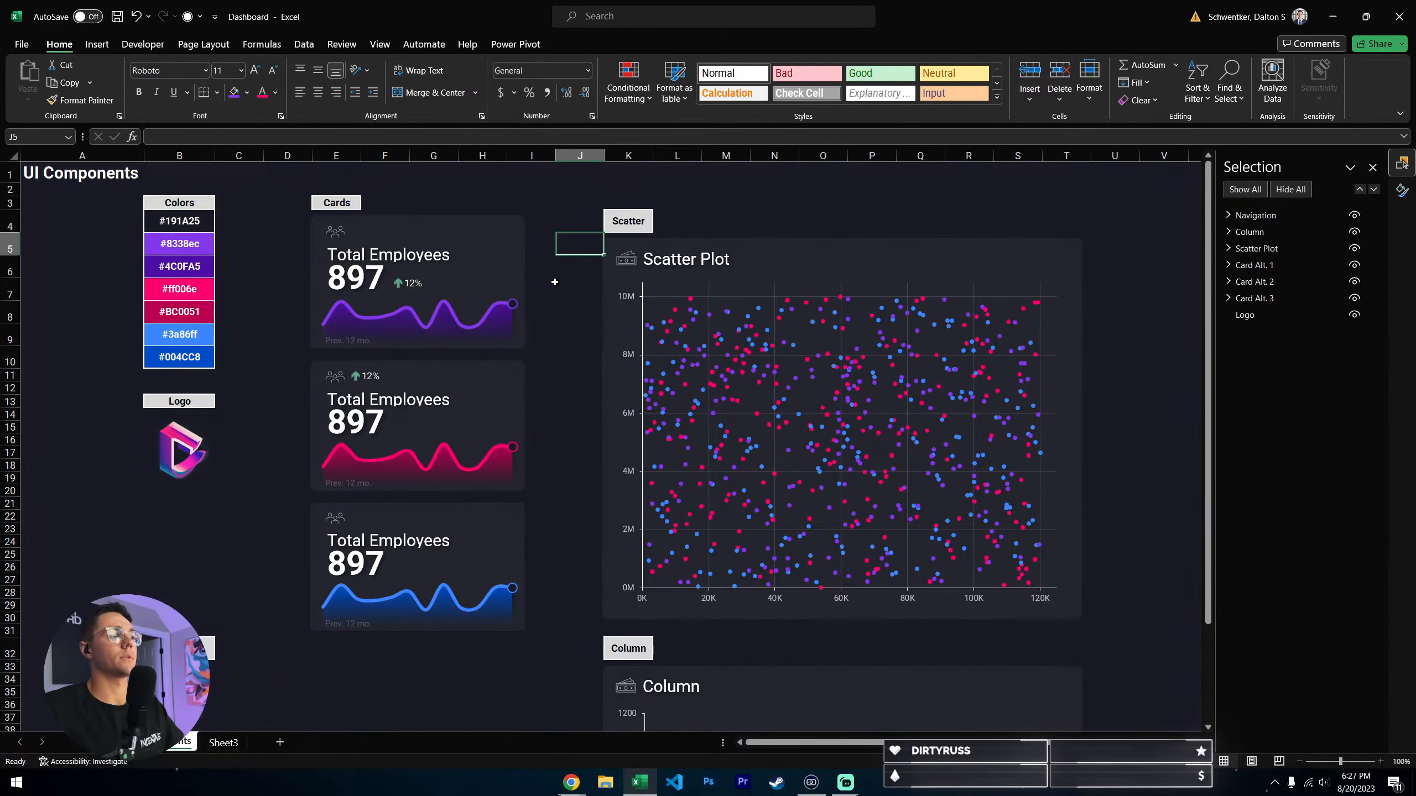
{"action": "left_click", "coordinate": [465, 285]}
{"action": "left_click", "coordinate": [415, 283]}
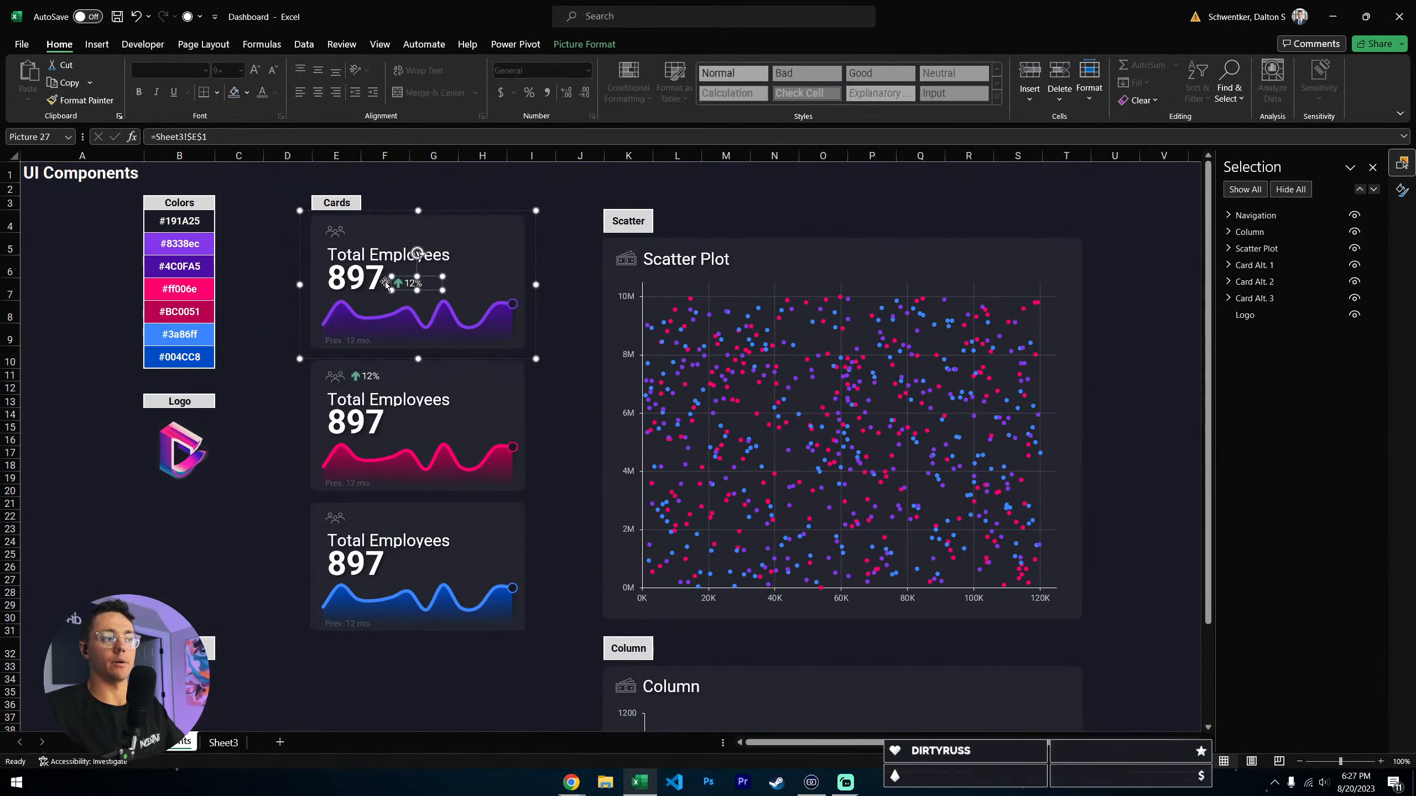
{"action": "left_click", "coordinate": [581, 224]}
{"action": "left_click", "coordinate": [333, 287]}
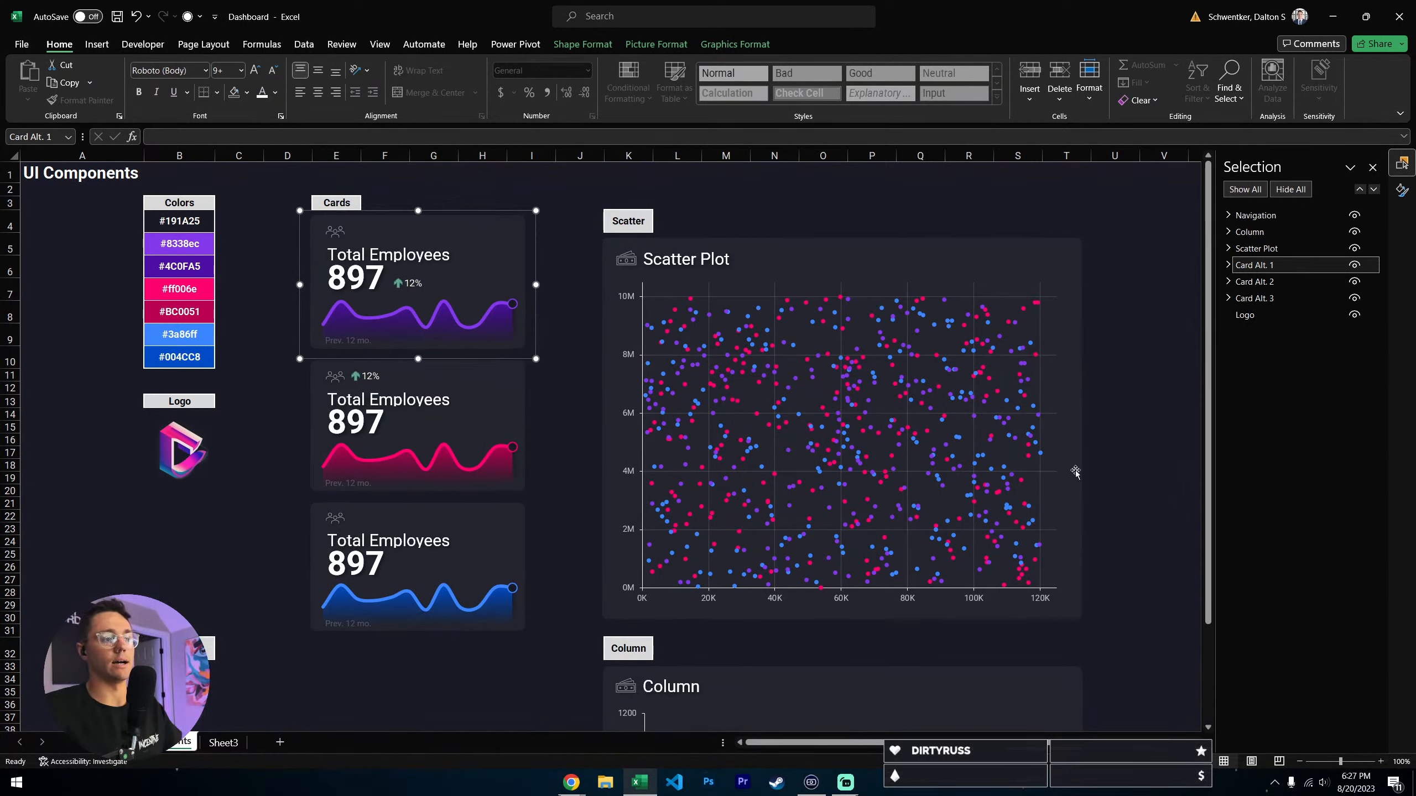
- Examine which objects make up the Card Alt. 2 group and compare it with the first card
{"action": "left_click", "coordinate": [1355, 281]}
{"action": "left_click", "coordinate": [1354, 281]}
{"action": "left_click", "coordinate": [1228, 281]}
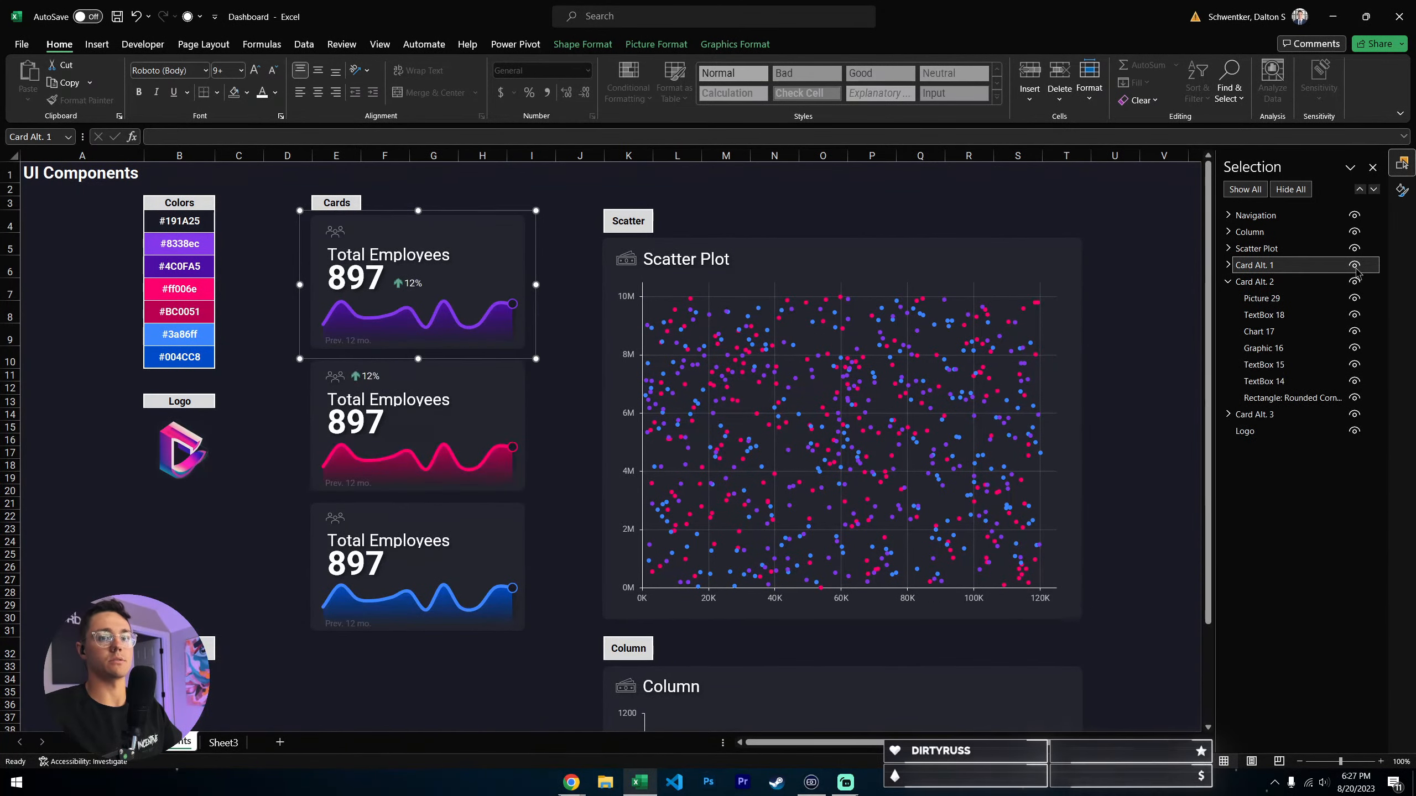
{"action": "left_click", "coordinate": [1237, 282]}
{"action": "left_click", "coordinate": [1229, 281]}
{"action": "left_click", "coordinate": [564, 350]}
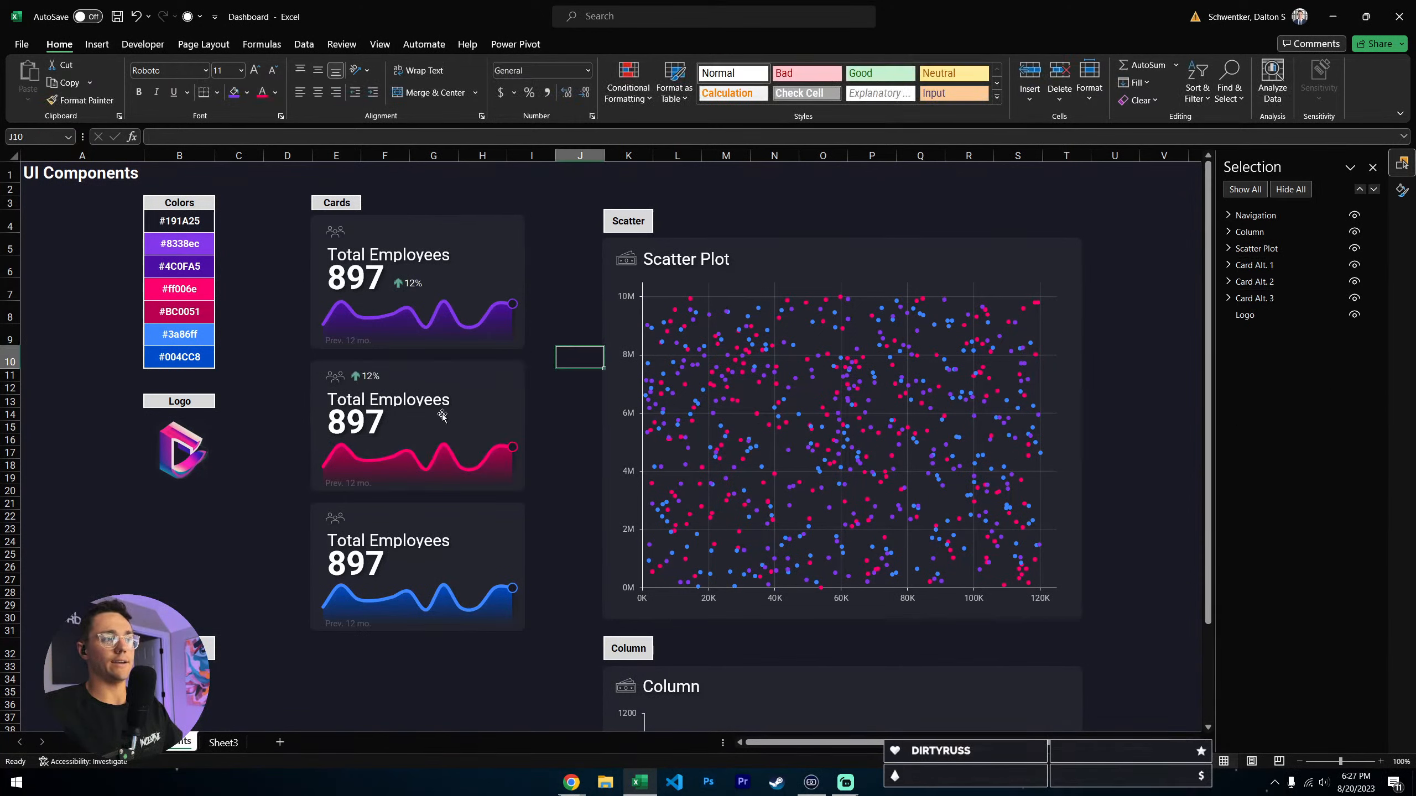
{"action": "left_click", "coordinate": [386, 287]}
{"action": "left_click", "coordinate": [518, 410]}
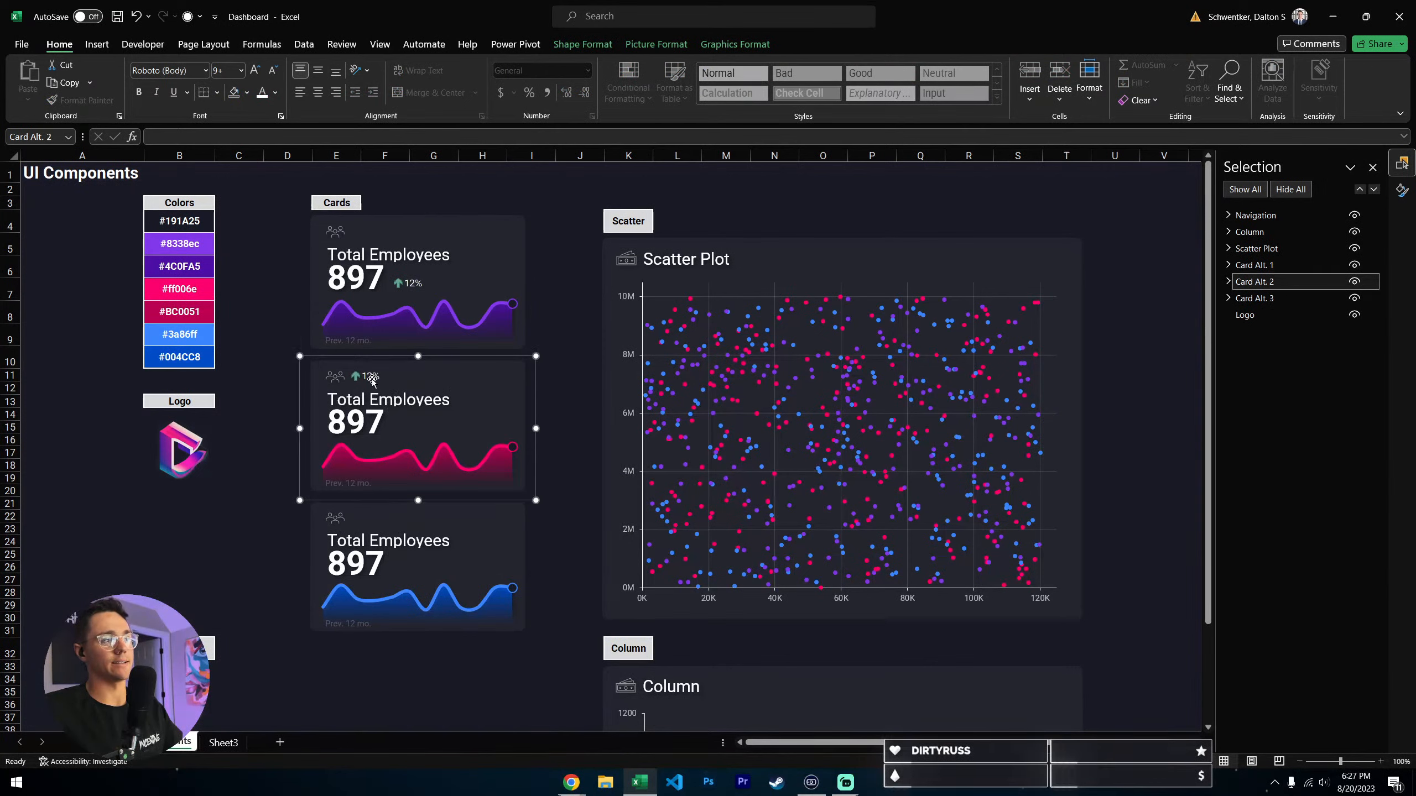
{"action": "left_click", "coordinate": [561, 351]}
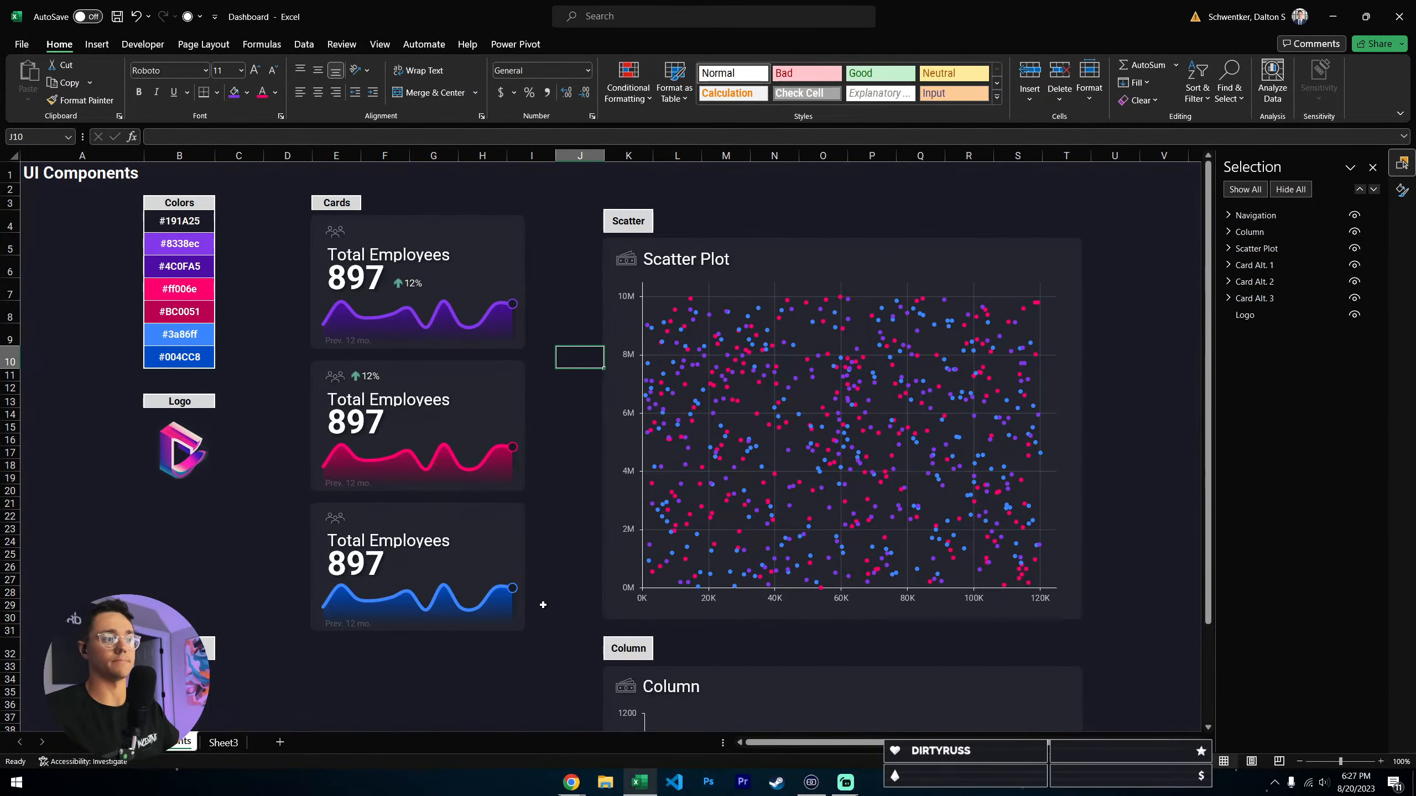
- Look over the scatter plot and column chart components on the UI Components sheet
{"action": "scroll", "coordinate": [544, 605], "scroll_direction": "down", "scroll_amount": 3}
{"action": "scroll", "coordinate": [533, 463], "scroll_direction": "up", "scroll_amount": 3}
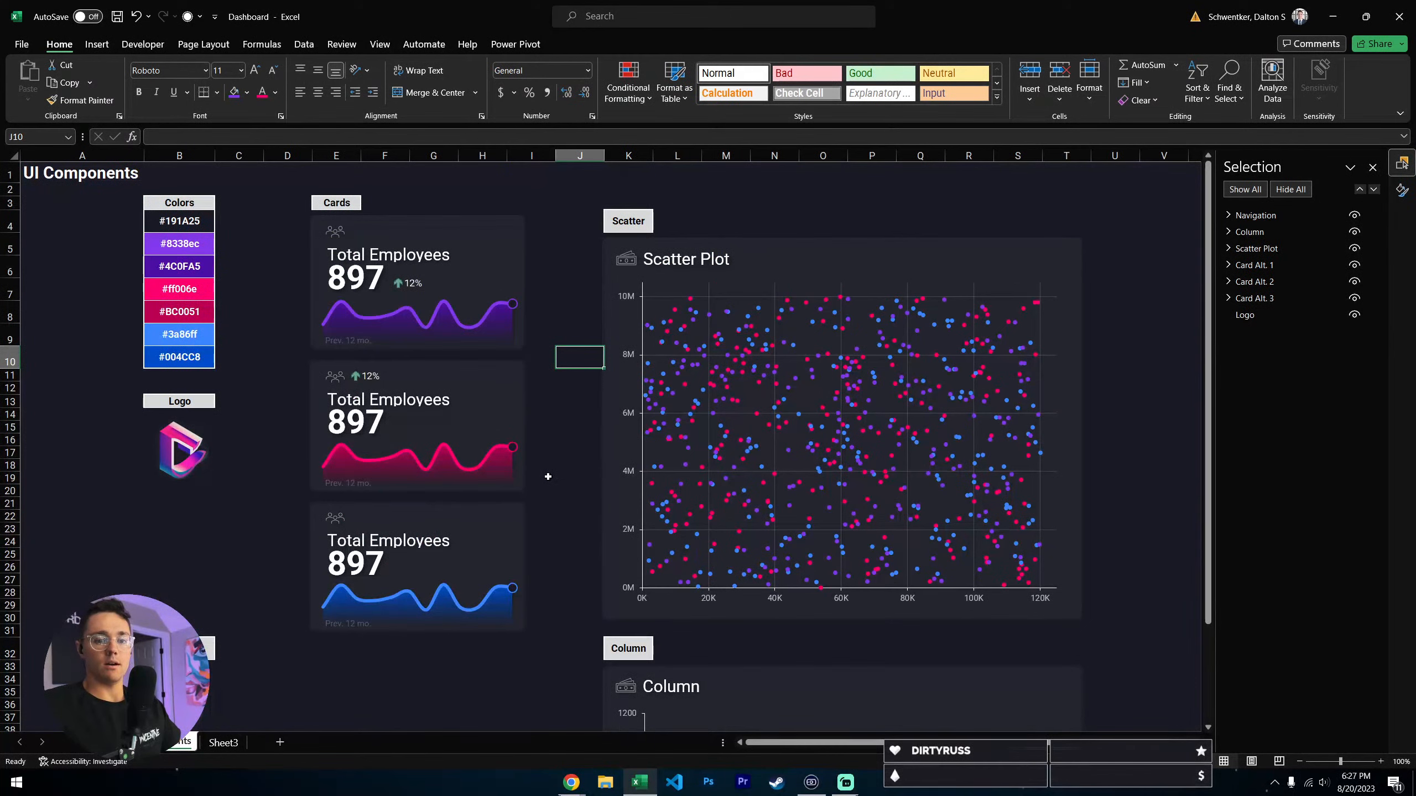
{"action": "scroll", "coordinate": [1044, 474], "scroll_direction": "down", "scroll_amount": 10}
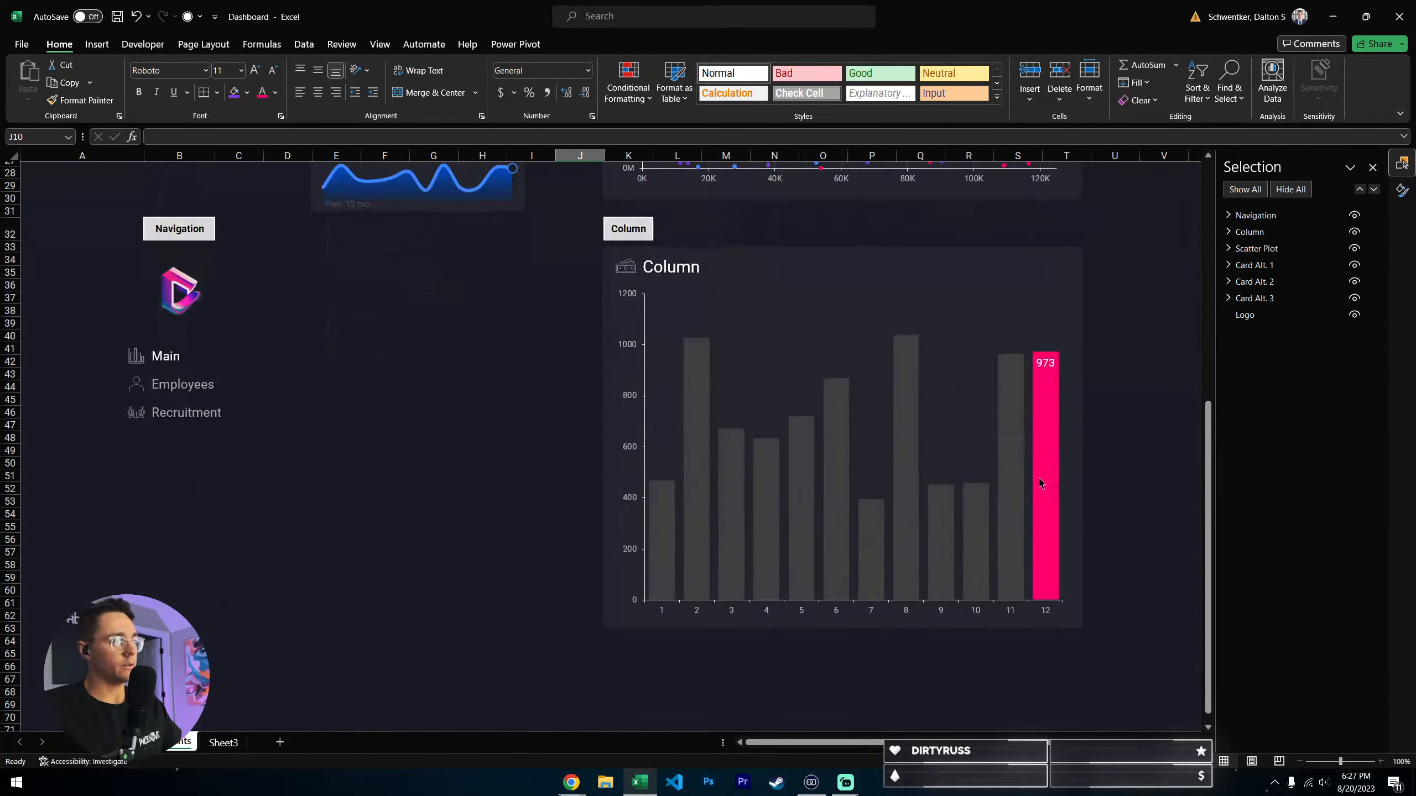
{"action": "scroll", "coordinate": [775, 562], "scroll_direction": "up", "scroll_amount": 7}
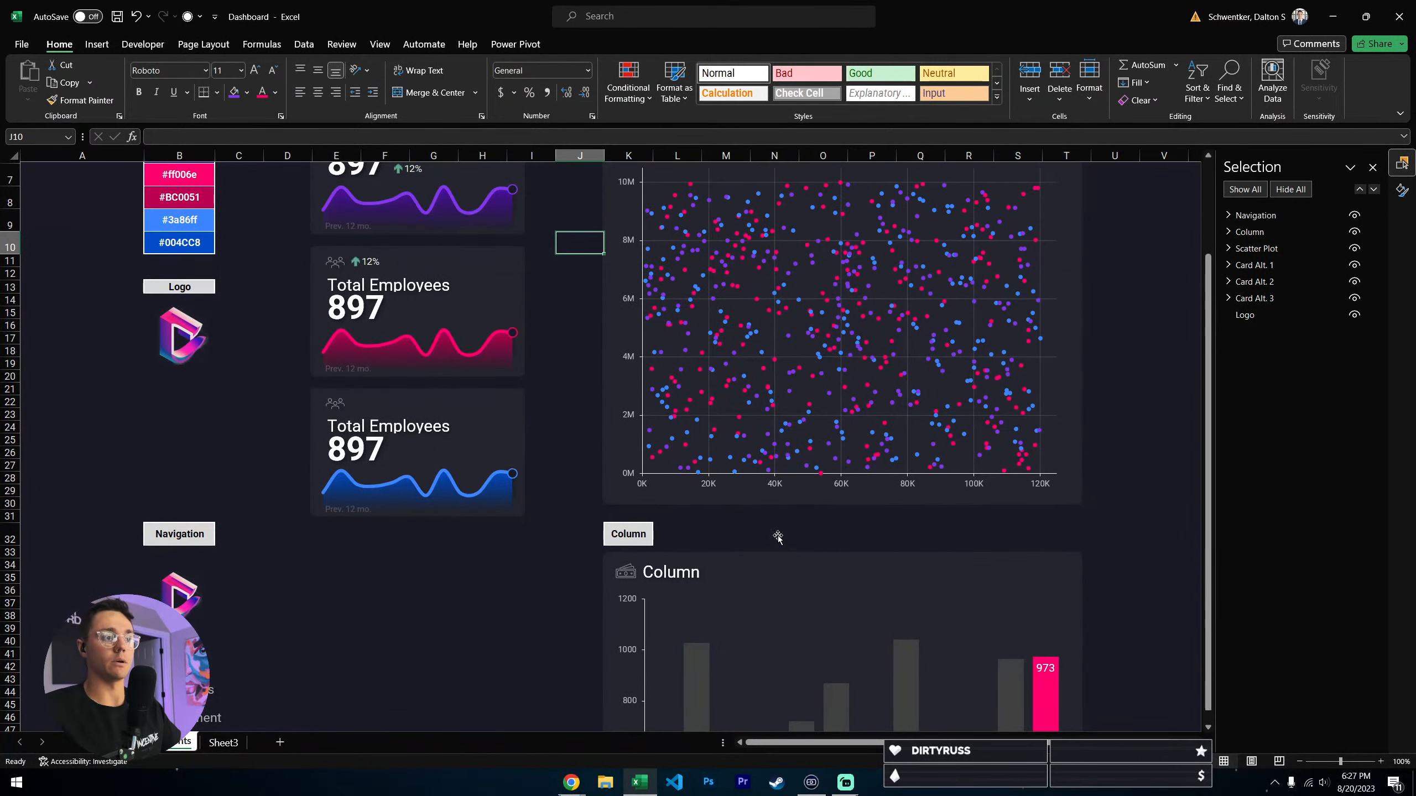
{"action": "scroll", "coordinate": [778, 537], "scroll_direction": "up", "scroll_amount": 2}
{"action": "scroll", "coordinate": [636, 373], "scroll_direction": "down", "scroll_amount": 4}
{"action": "scroll", "coordinate": [636, 368], "scroll_direction": "up", "scroll_amount": 4}
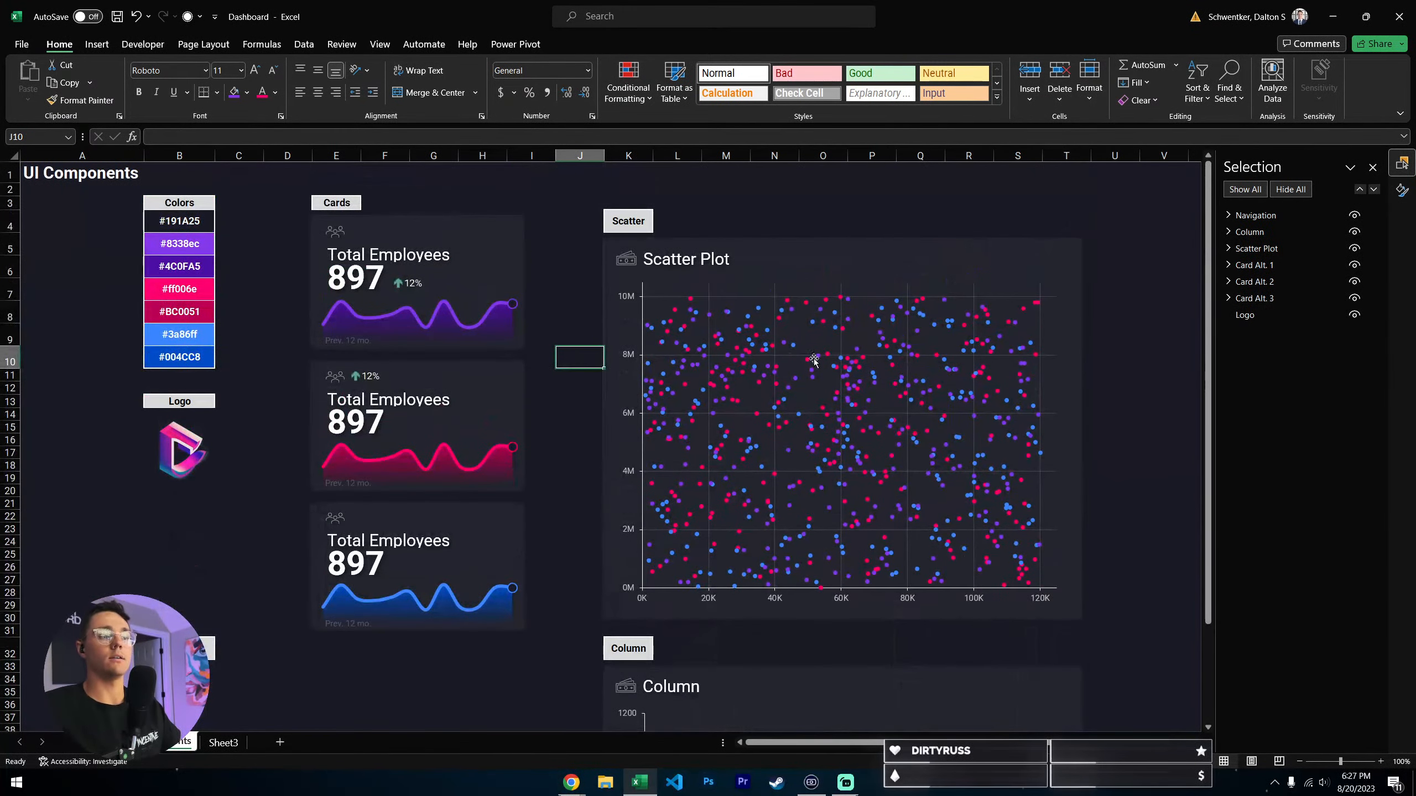
- Examine the navigation menu and the column chart component below the cards
{"action": "scroll", "coordinate": [813, 360], "scroll_direction": "down", "scroll_amount": 4}
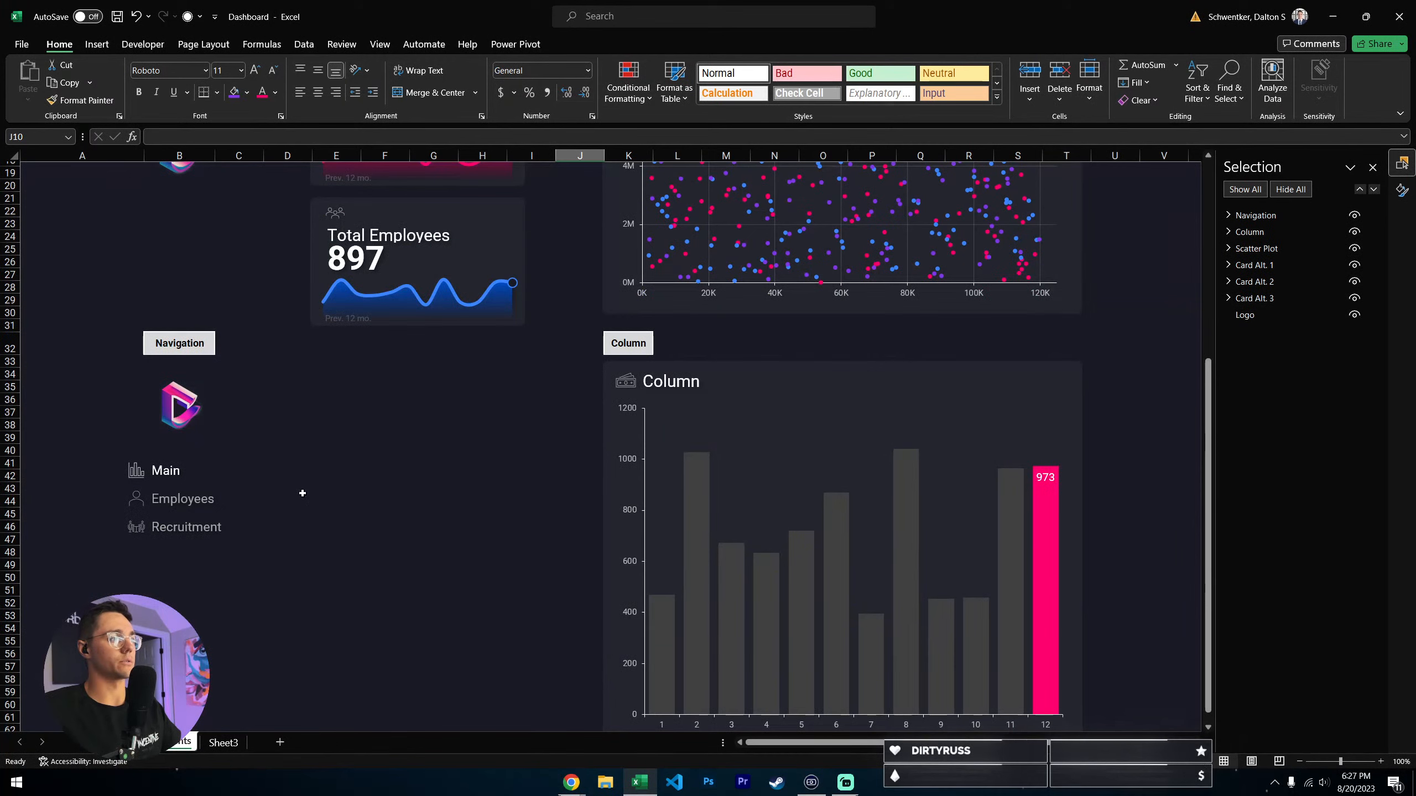
{"action": "left_click", "coordinate": [230, 474]}
{"action": "left_click", "coordinate": [378, 490]}
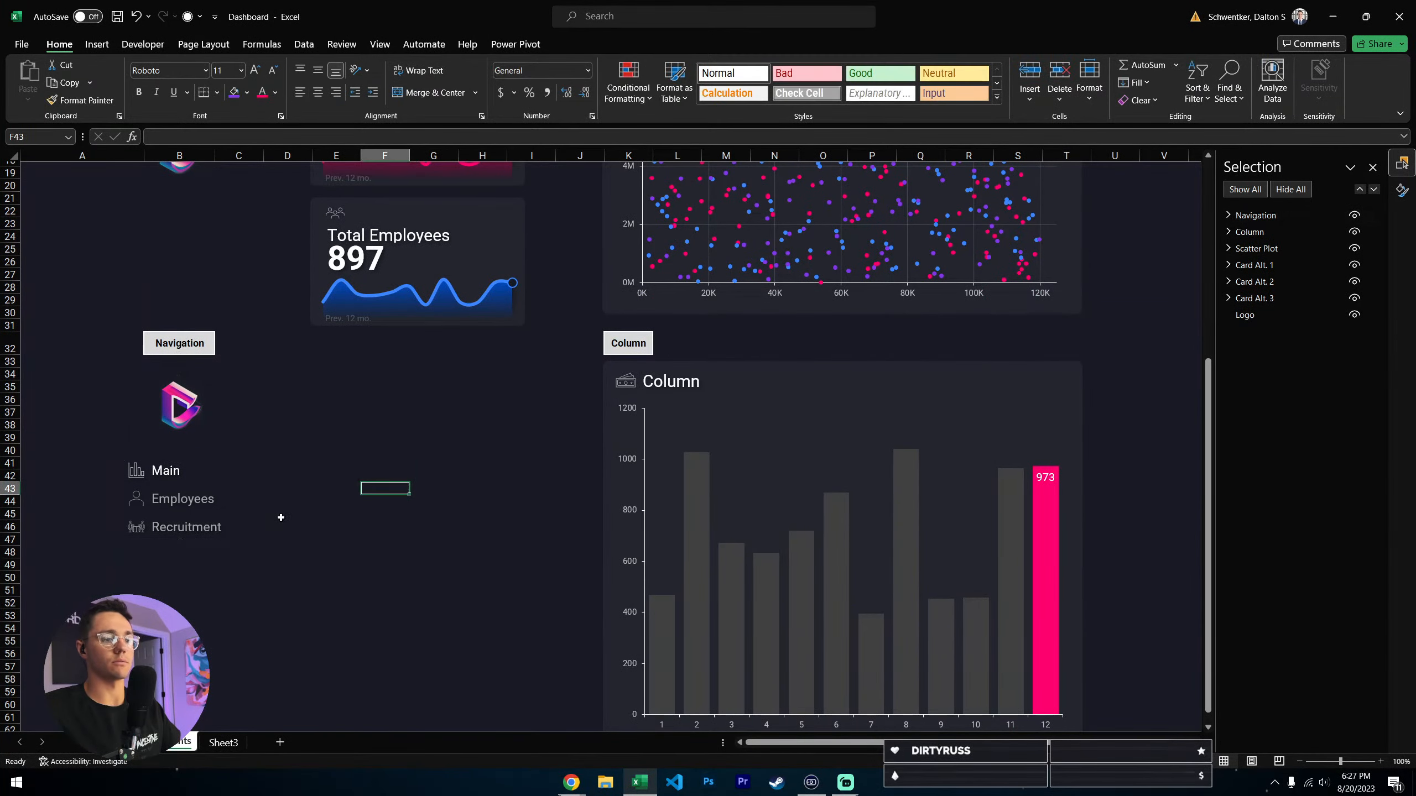
{"action": "scroll", "coordinate": [284, 516], "scroll_direction": "down", "scroll_amount": 1}
{"action": "key", "text": "Up"}
{"action": "key", "text": "Up"}
{"action": "key", "text": "Up"}
{"action": "left_click", "coordinate": [894, 328]}
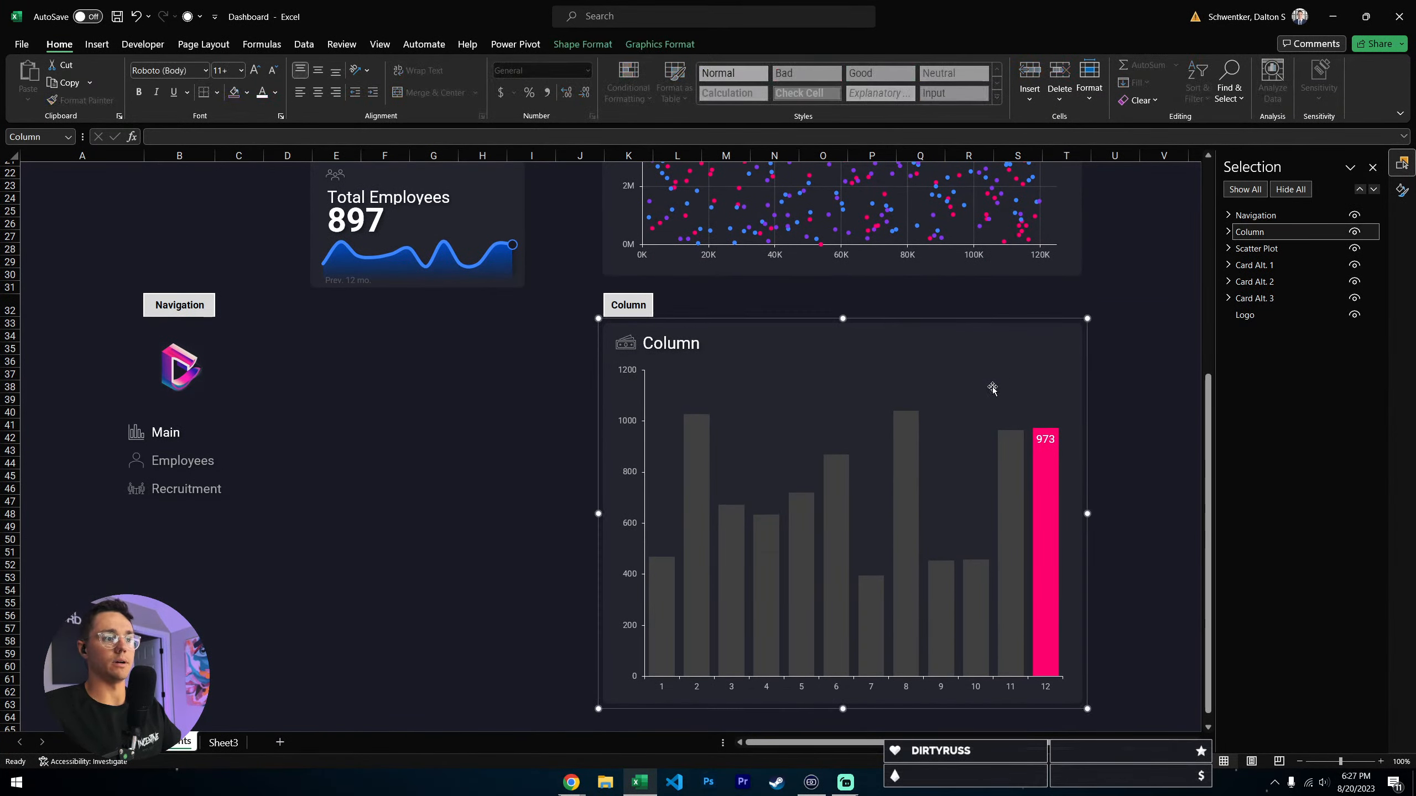
- Review the full set of UI components, from the cards and scatter plot down to the navigation menu
{"action": "scroll", "coordinate": [859, 333], "scroll_direction": "up", "scroll_amount": 5}
{"action": "scroll", "coordinate": [858, 333], "scroll_direction": "up", "scroll_amount": 2}
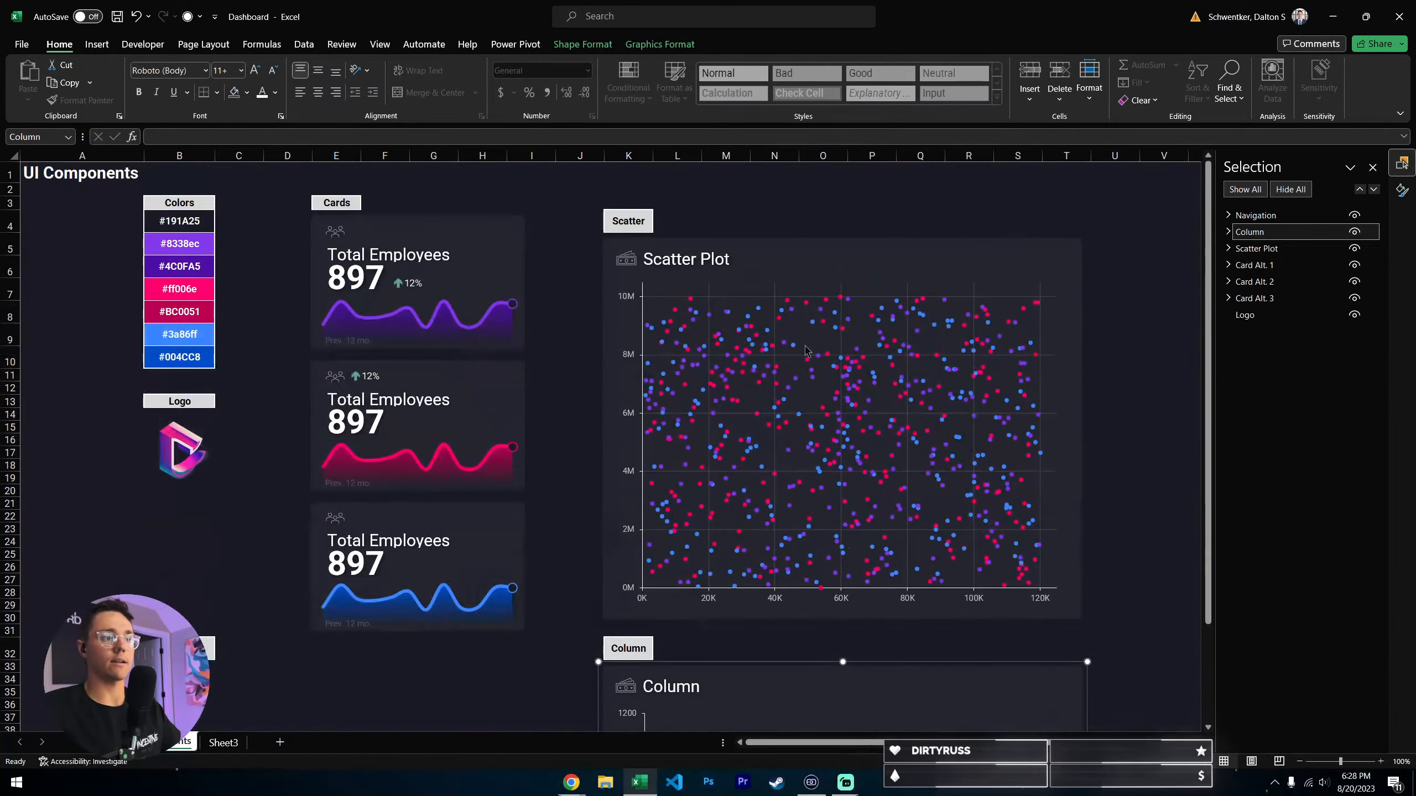
{"action": "scroll", "coordinate": [758, 318], "scroll_direction": "down", "scroll_amount": 4}
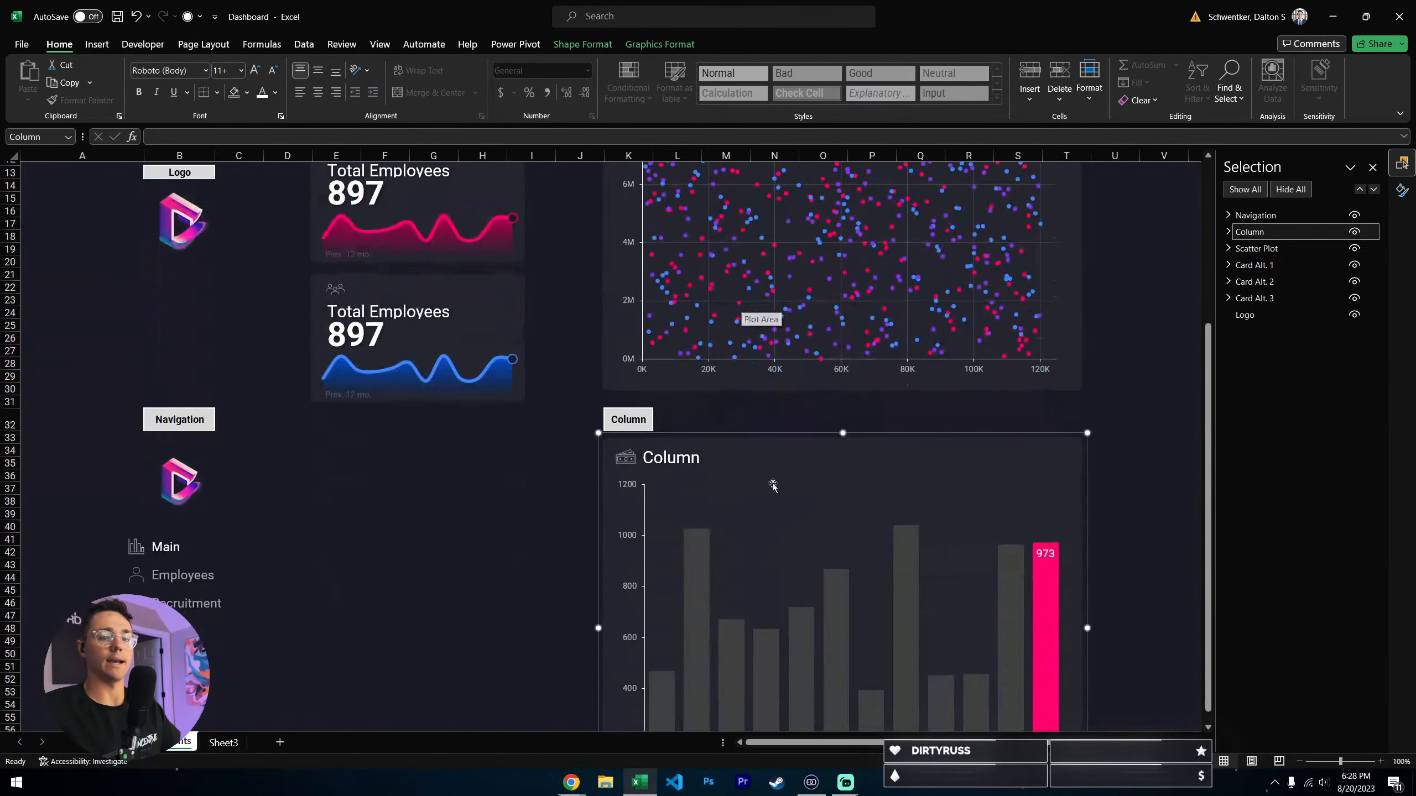
{"action": "left_click", "coordinate": [349, 569]}
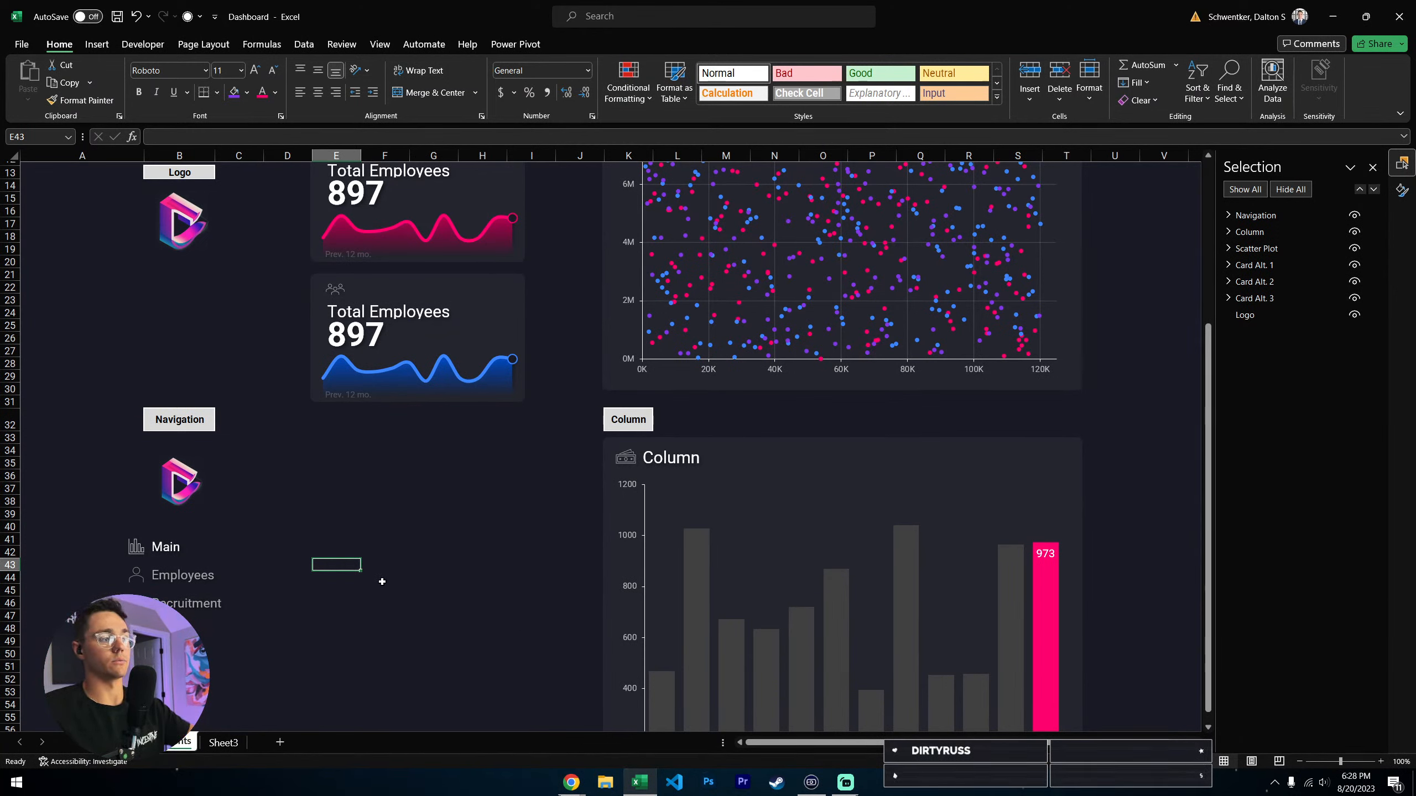
{"action": "scroll", "coordinate": [382, 582], "scroll_direction": "up", "scroll_amount": 4}
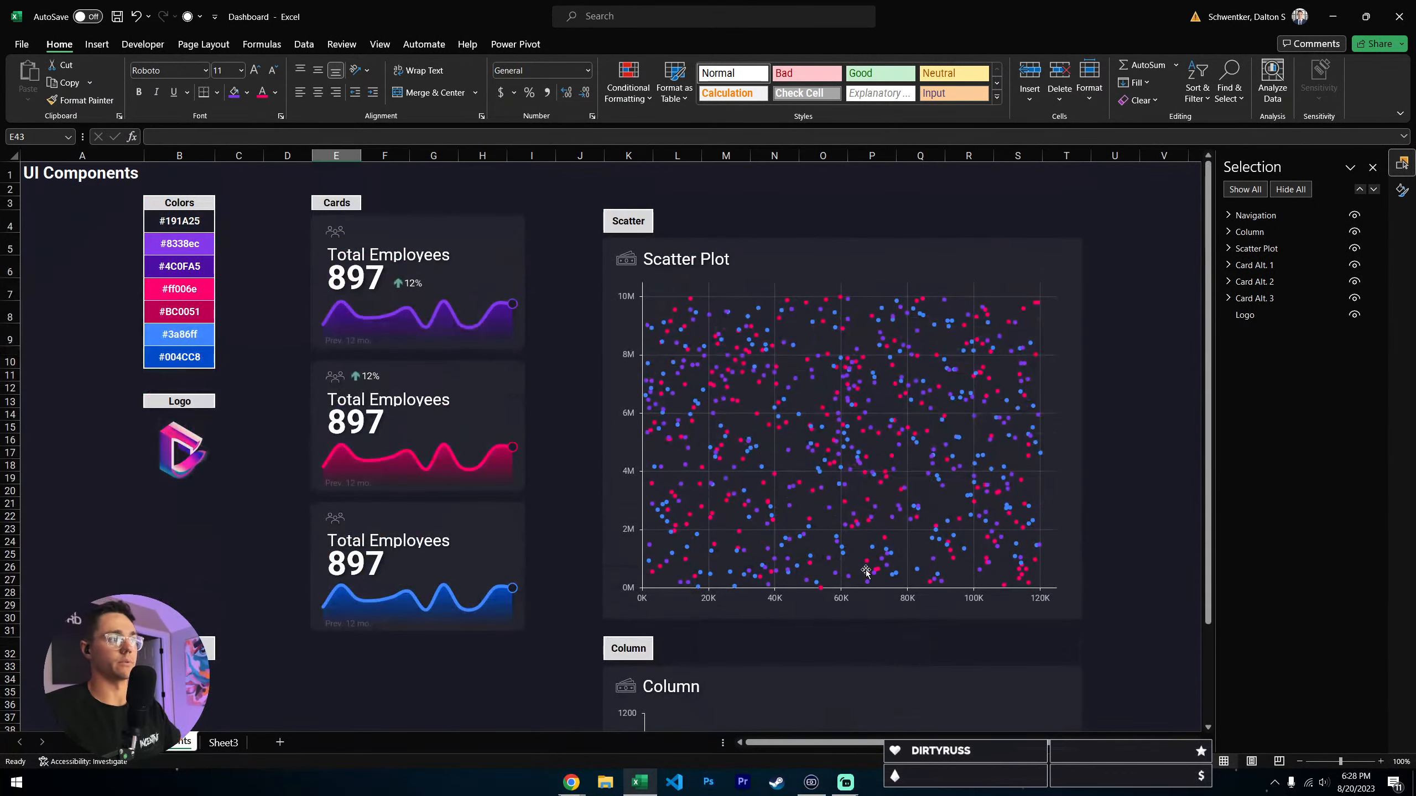
{"action": "scroll", "coordinate": [312, 484], "scroll_direction": "down", "scroll_amount": 3}
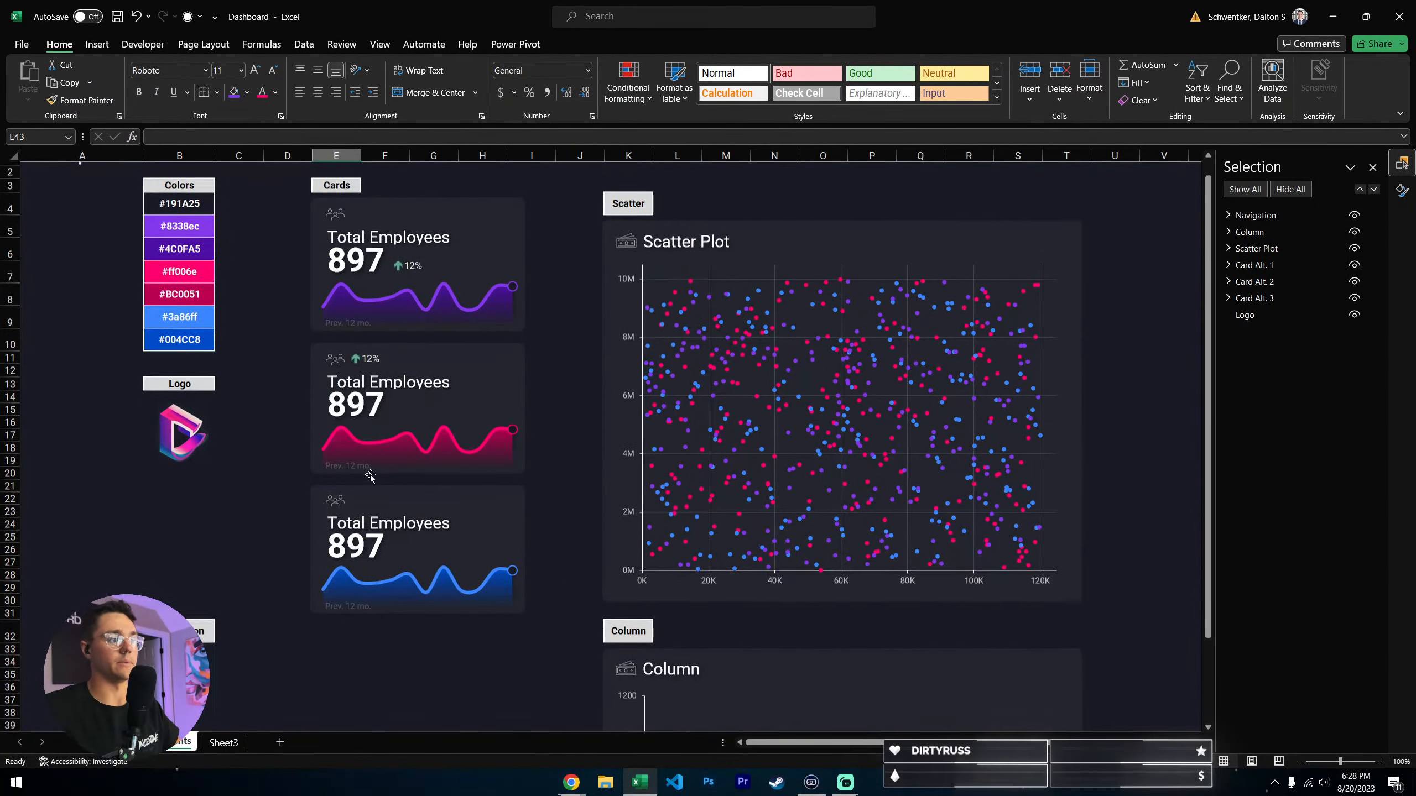
{"action": "scroll", "coordinate": [312, 484], "scroll_direction": "down", "scroll_amount": 5}
{"action": "left_click", "coordinate": [340, 497]}
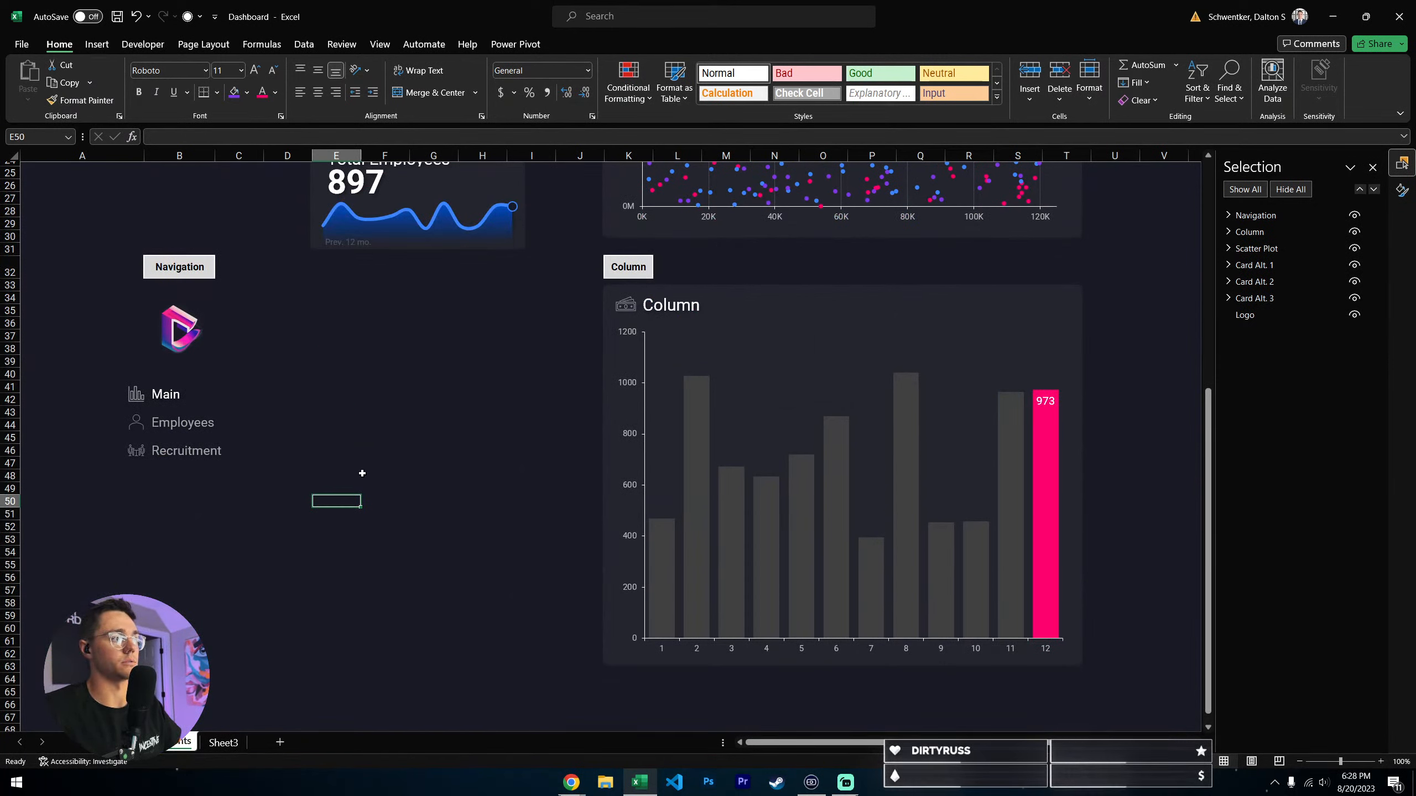
- Examine the navigation component's Main, Employees and Recruitment entries alongside the cards and the column chart
{"action": "left_click", "coordinate": [337, 400]}
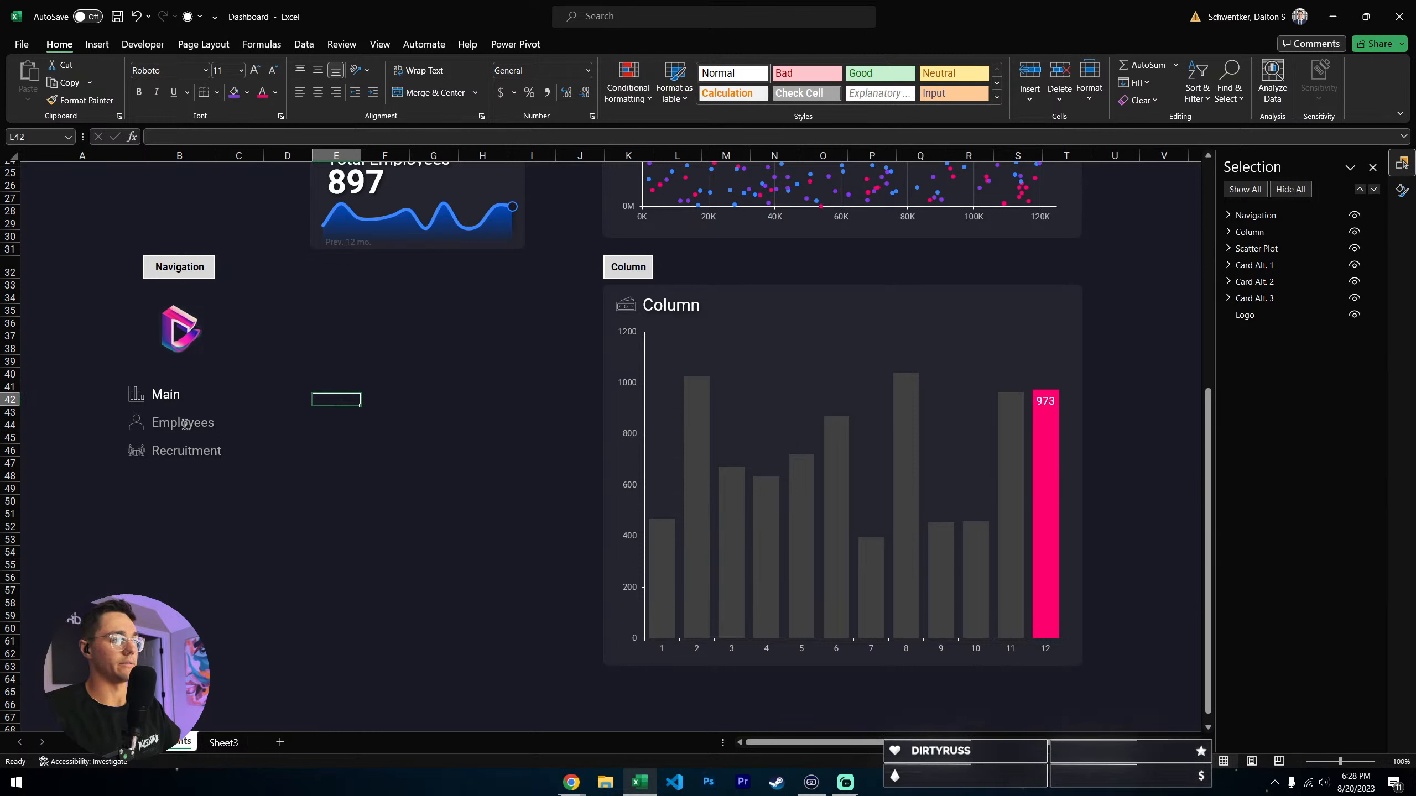
{"action": "left_click", "coordinate": [287, 438]}
{"action": "left_click", "coordinate": [170, 423]}
{"action": "left_click", "coordinate": [336, 425]}
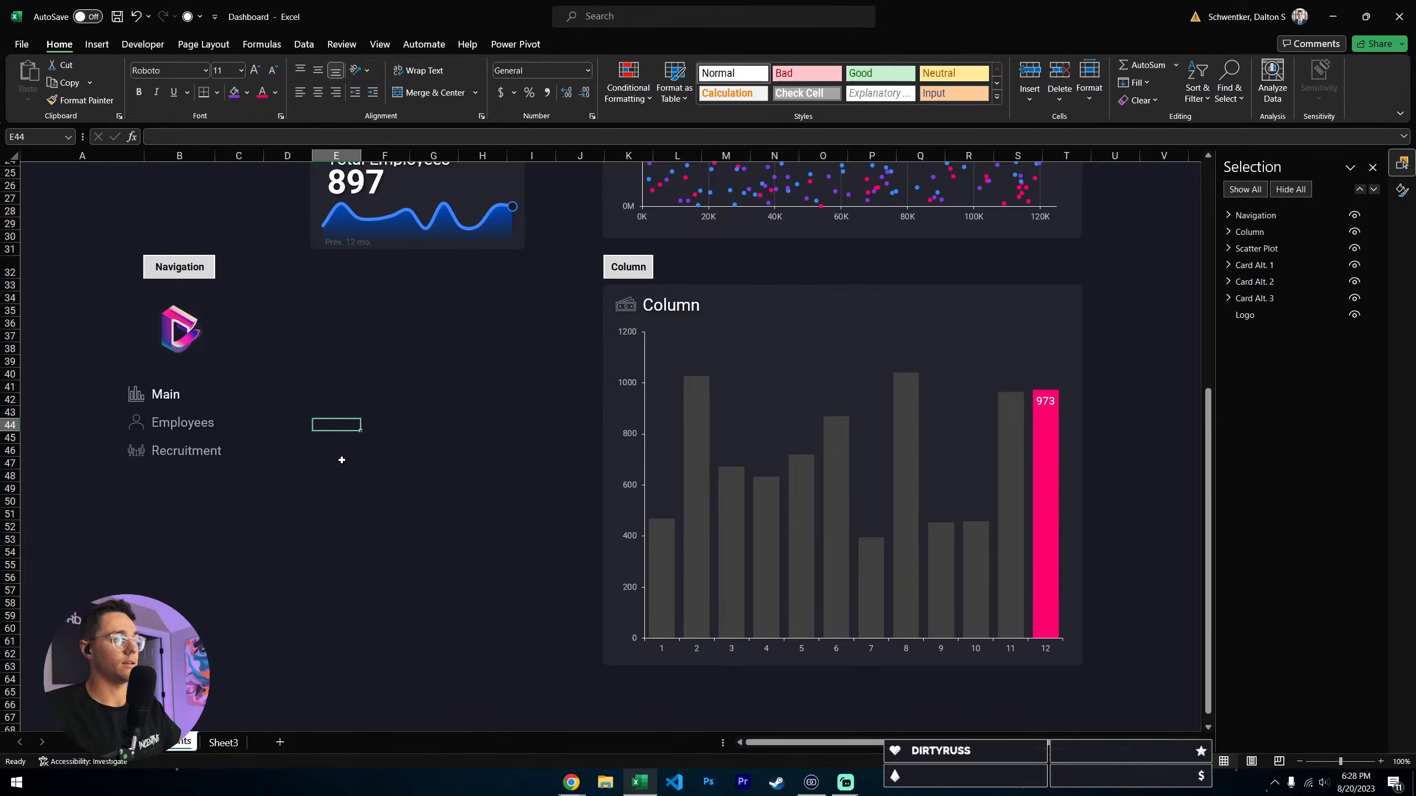
{"action": "scroll", "coordinate": [342, 460], "scroll_direction": "up", "scroll_amount": 6}
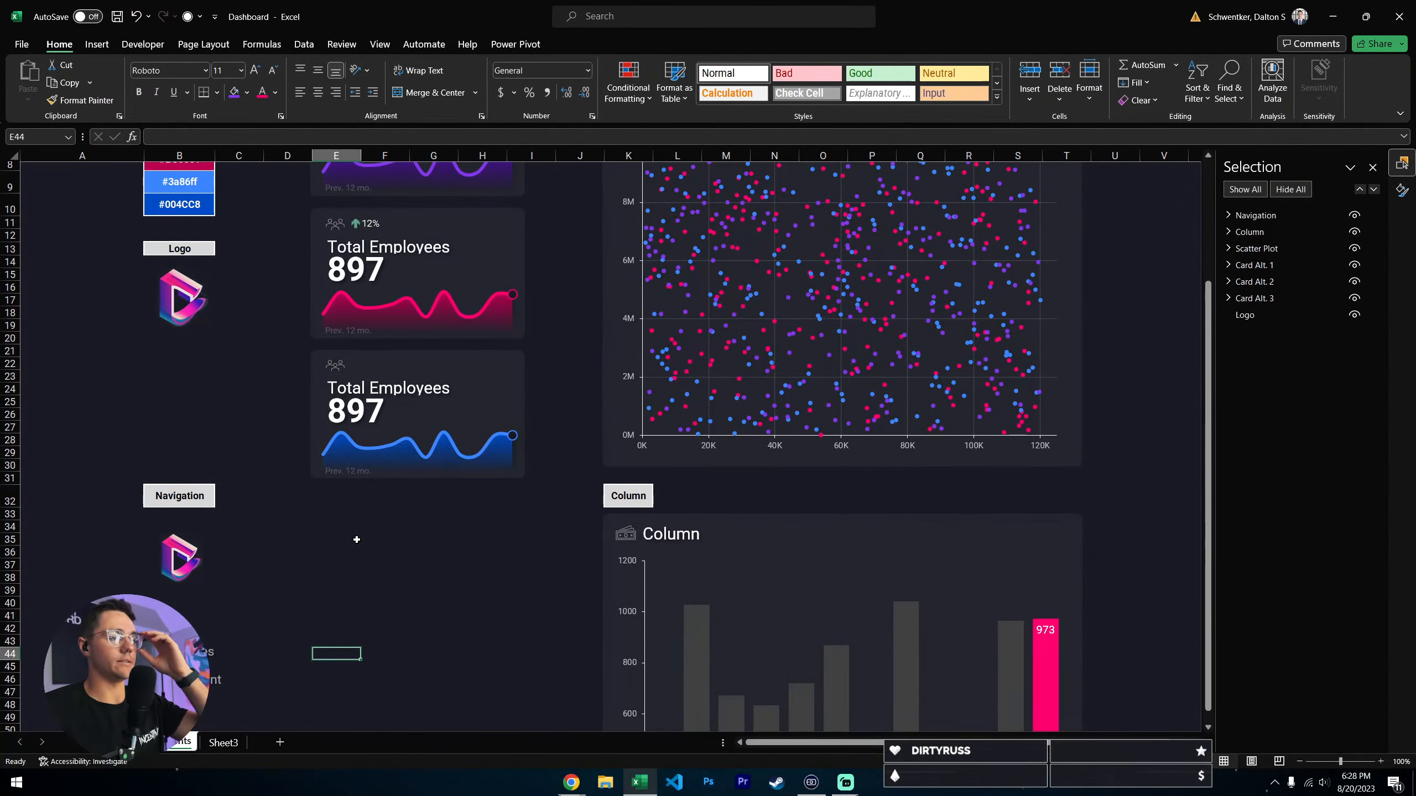
{"action": "scroll", "coordinate": [357, 540], "scroll_direction": "down", "scroll_amount": 5}
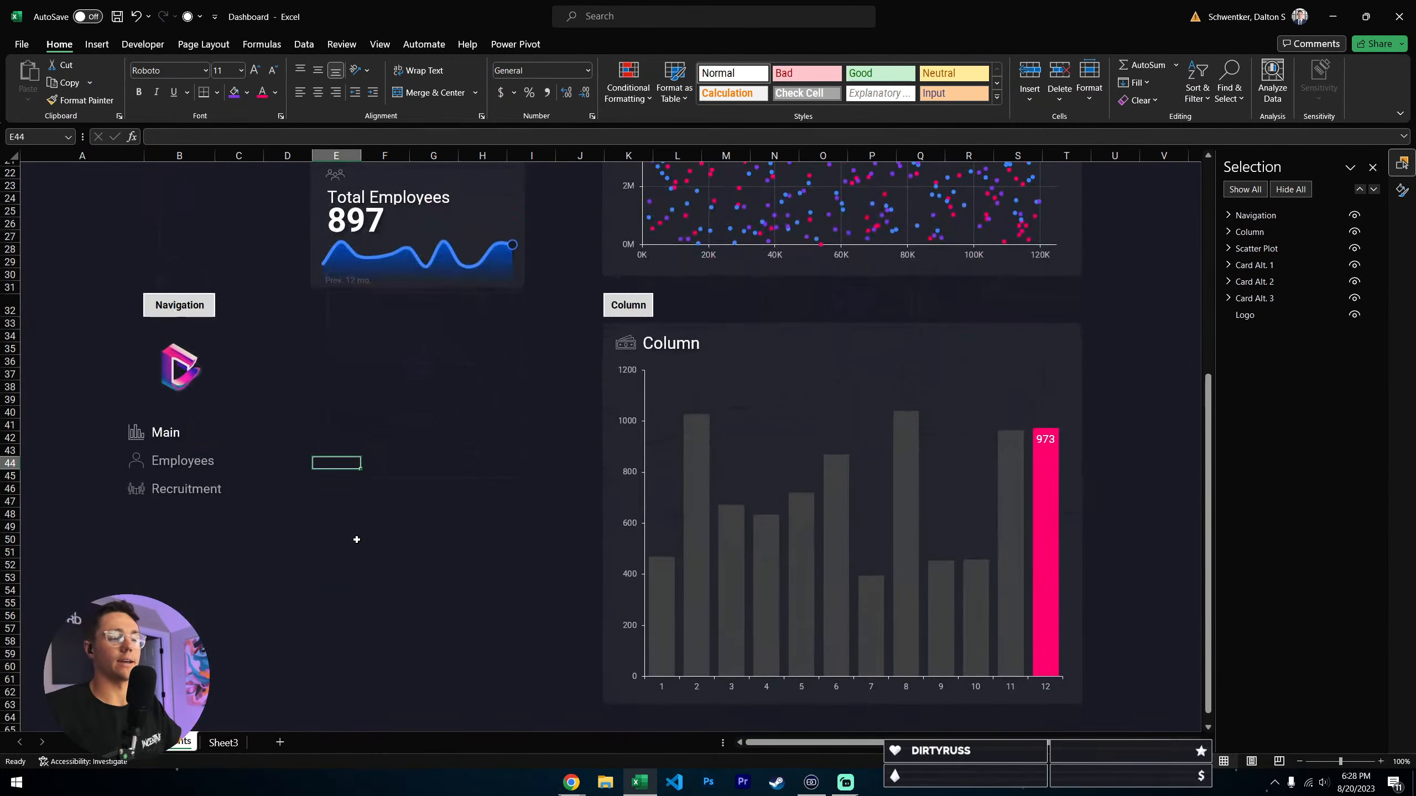
{"action": "scroll", "coordinate": [357, 540], "scroll_direction": "up", "scroll_amount": 7}
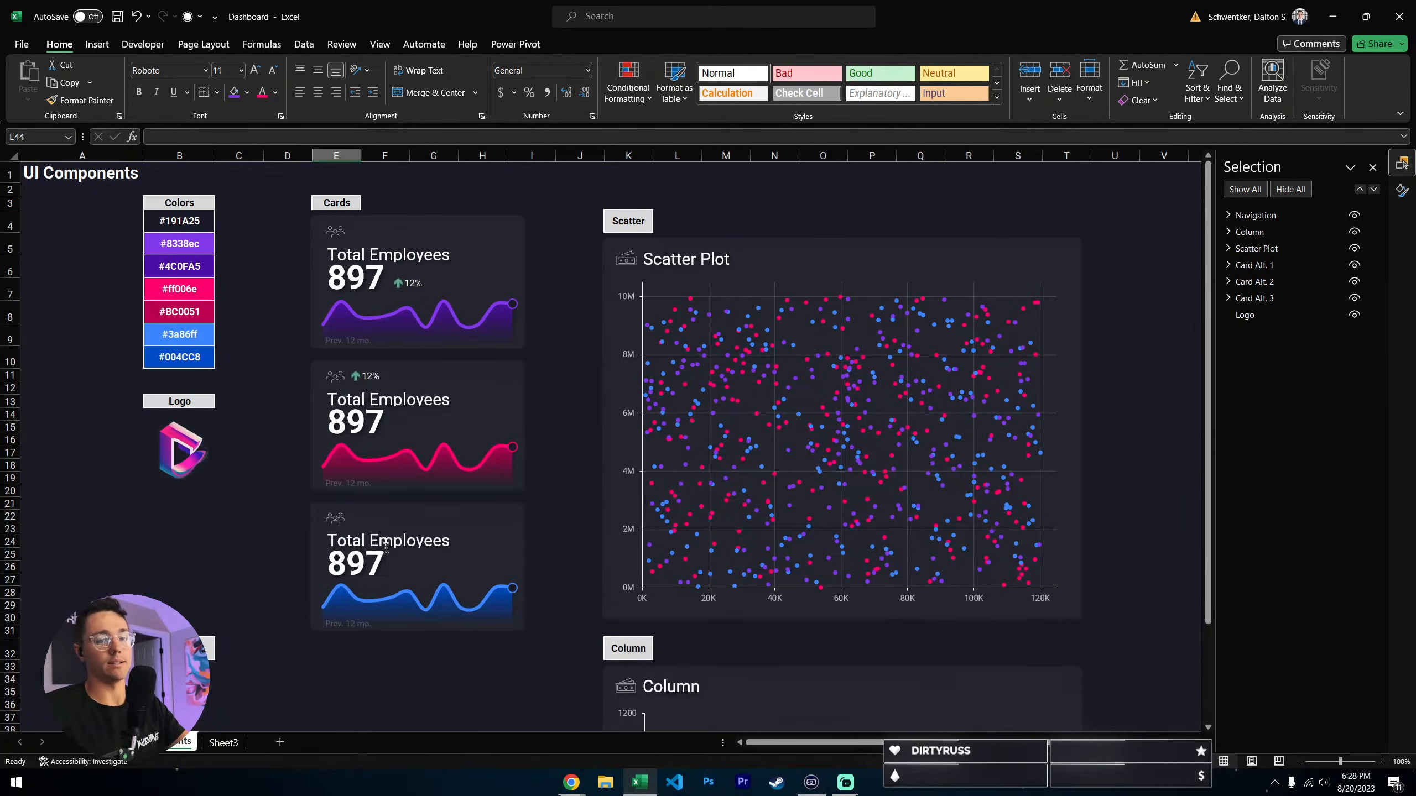
{"action": "scroll", "coordinate": [385, 524], "scroll_direction": "down", "scroll_amount": 5}
{"action": "left_click", "coordinate": [376, 477]}
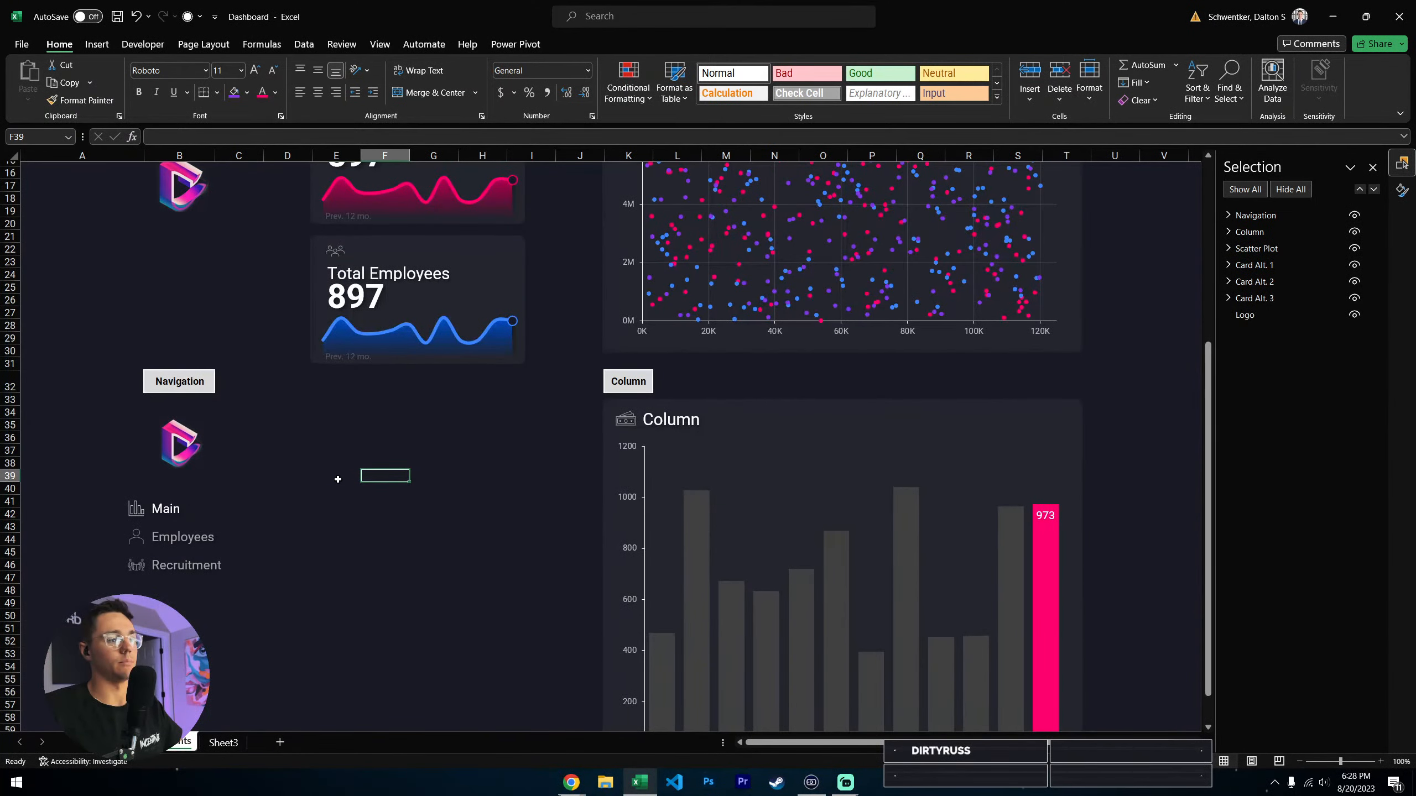
{"action": "scroll", "coordinate": [328, 469], "scroll_direction": "down", "scroll_amount": 3}
{"action": "left_click", "coordinate": [330, 530]}
{"action": "scroll", "coordinate": [242, 432], "scroll_direction": "down", "scroll_amount": 2}
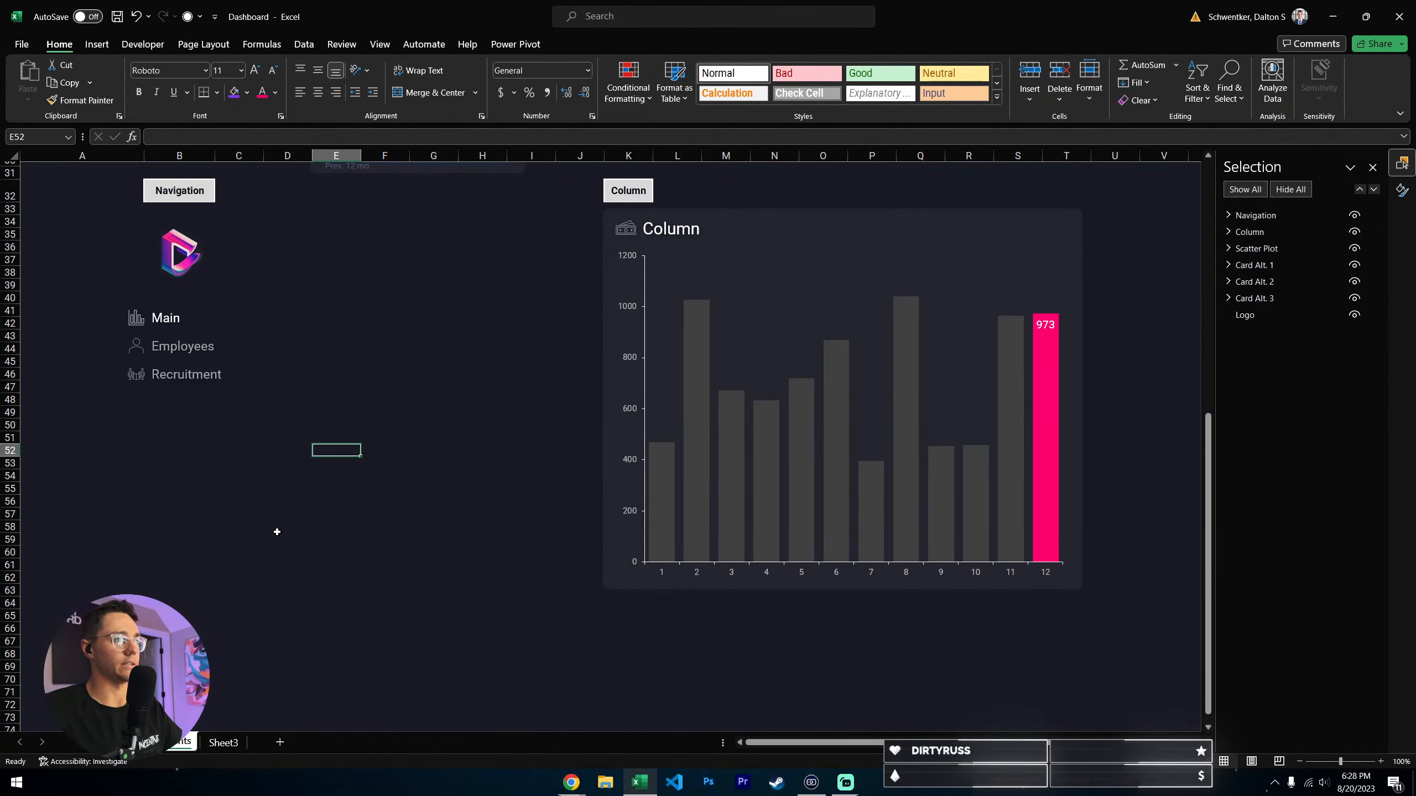
{"action": "scroll", "coordinate": [349, 583], "scroll_direction": "up", "scroll_amount": 4}
{"action": "left_click", "coordinate": [333, 487]}
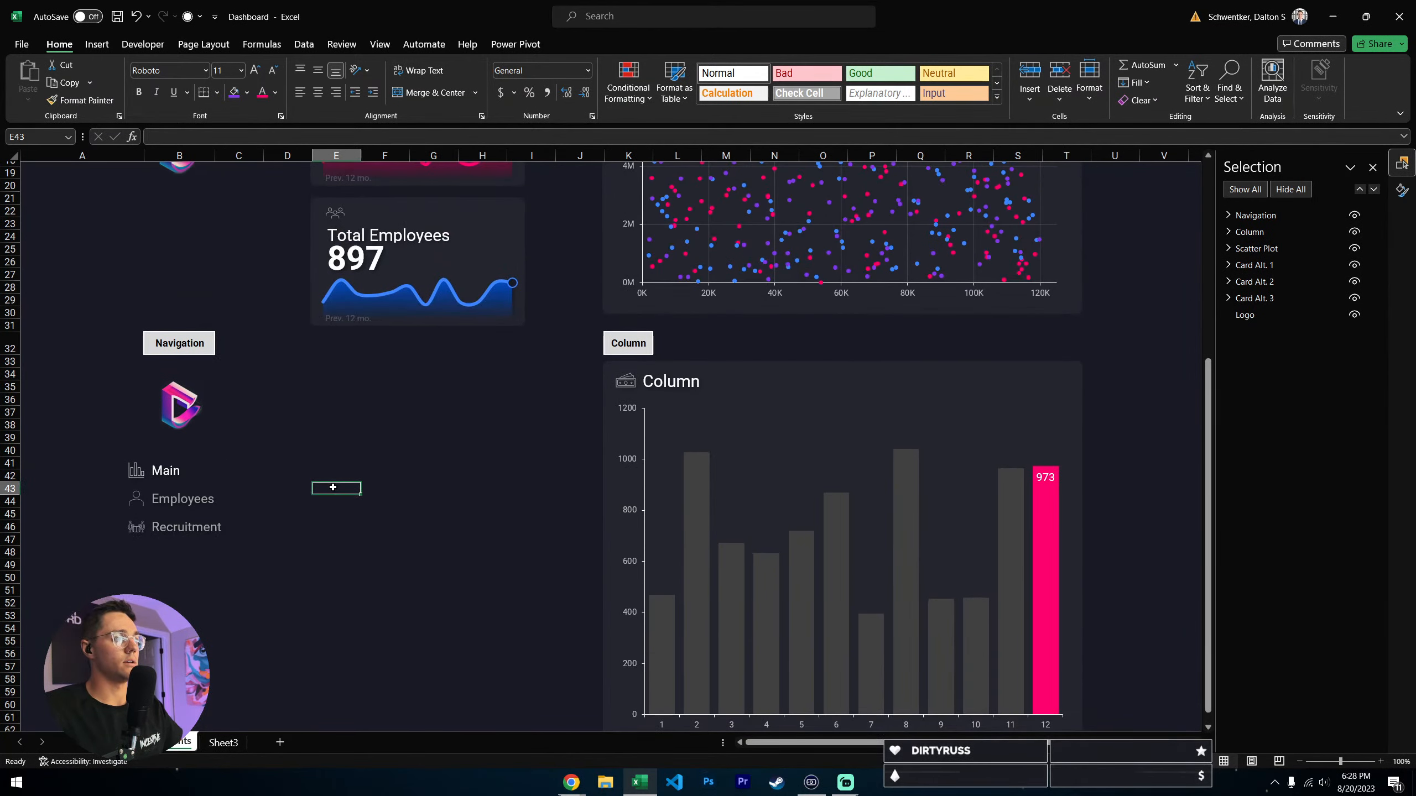
- Compare the Navigation group with the sidebar of the Flashout Admin Dashboard design in Chrome, and return to the Excel workbook
{"action": "left_click", "coordinate": [180, 418]}
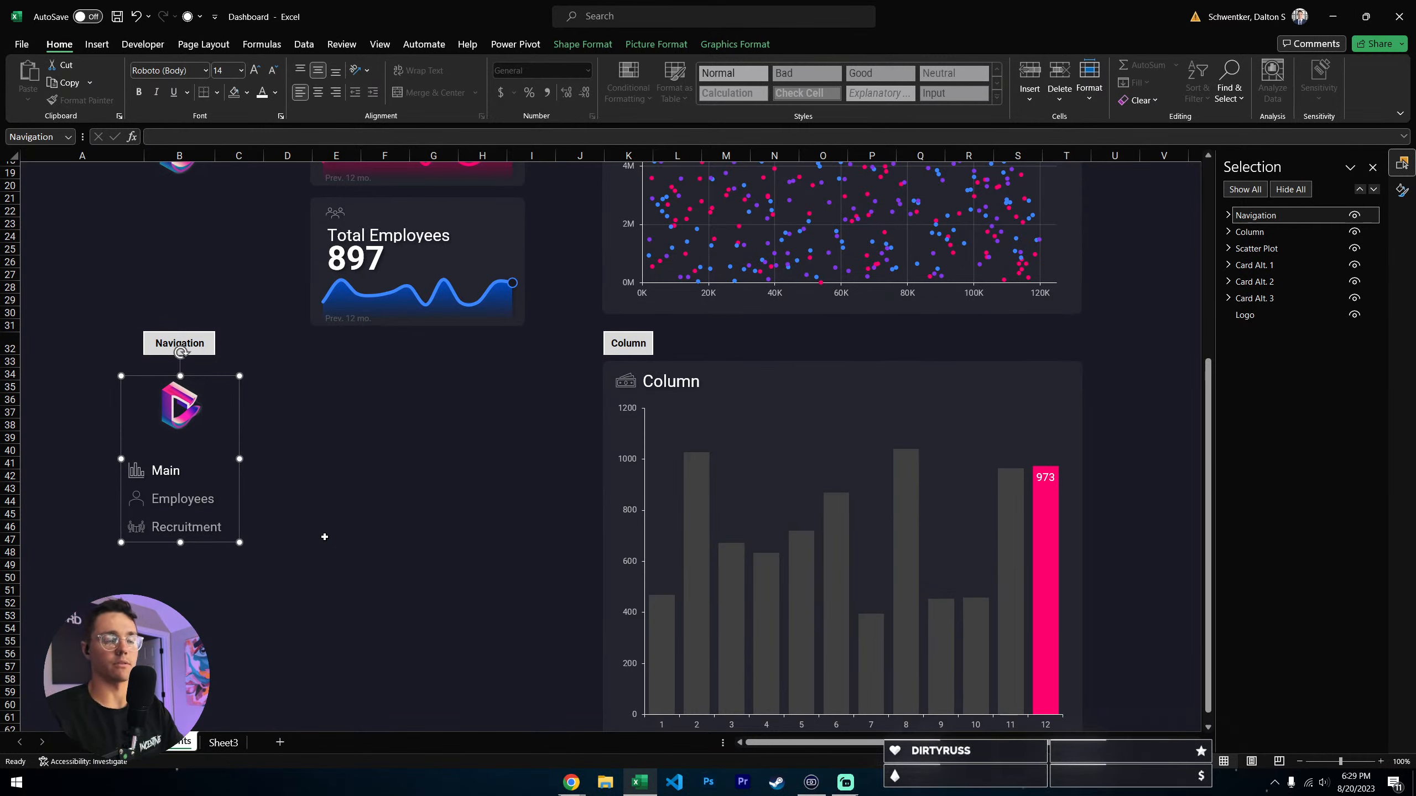
{"action": "left_click", "coordinate": [335, 473]}
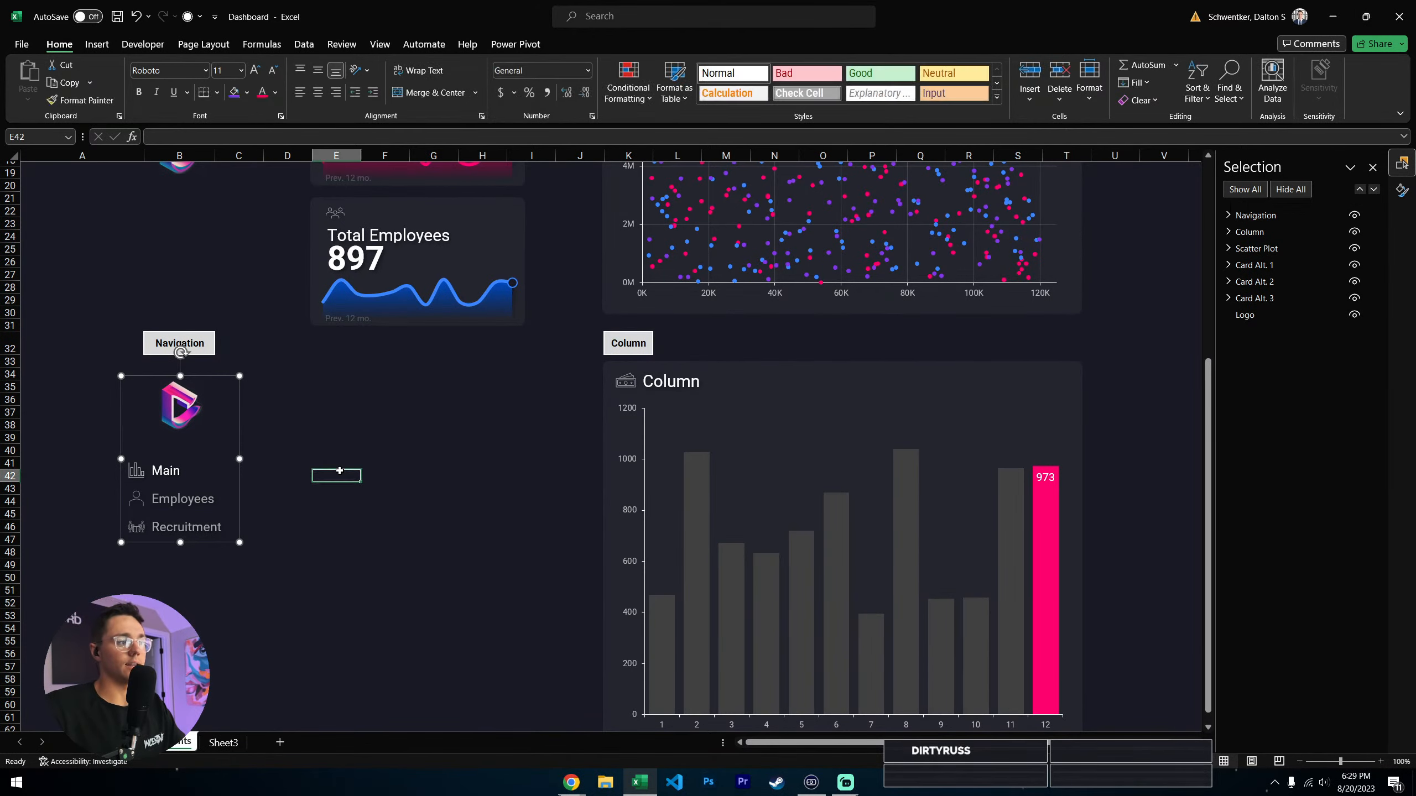
{"action": "scroll", "coordinate": [340, 471], "scroll_direction": "down", "scroll_amount": 2}
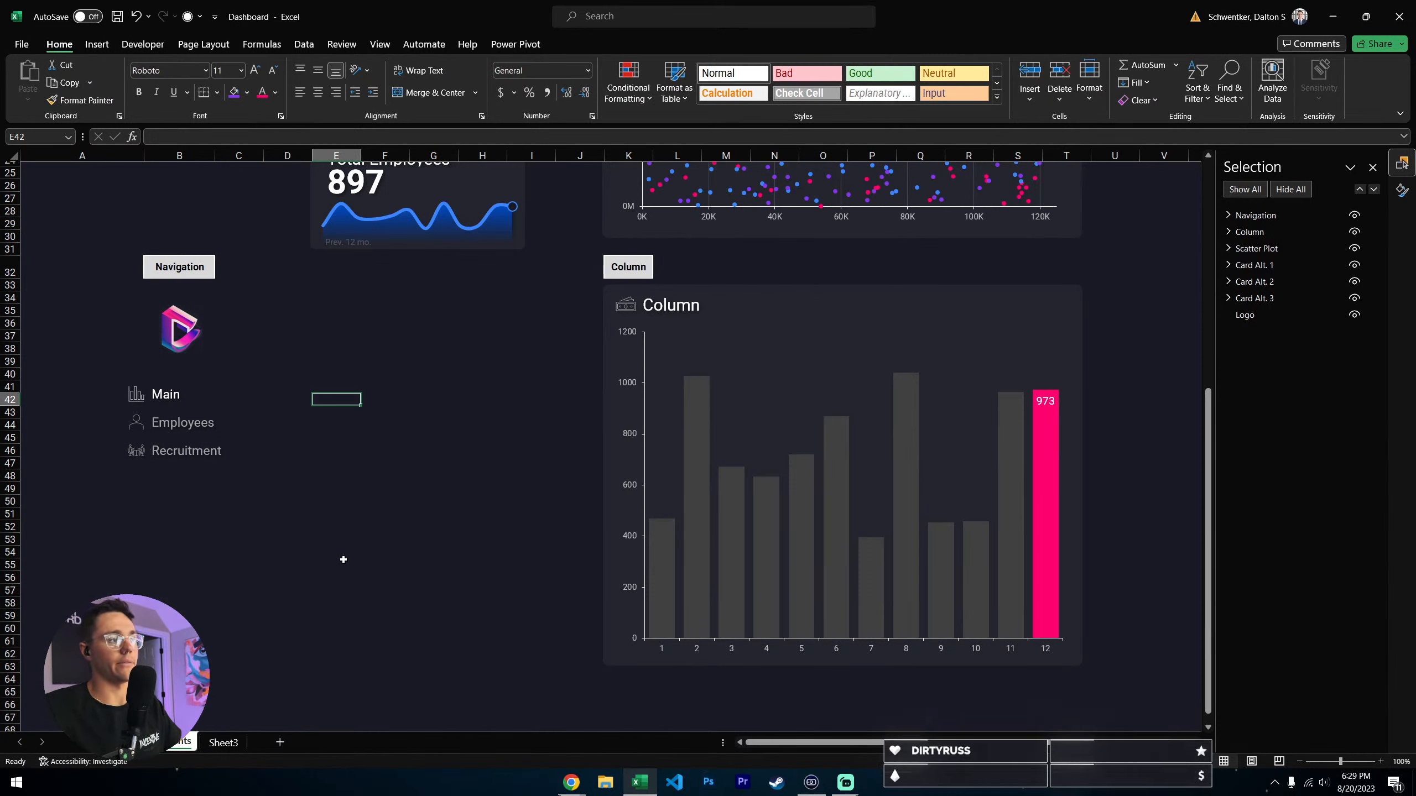
{"action": "left_click", "coordinate": [171, 337]}
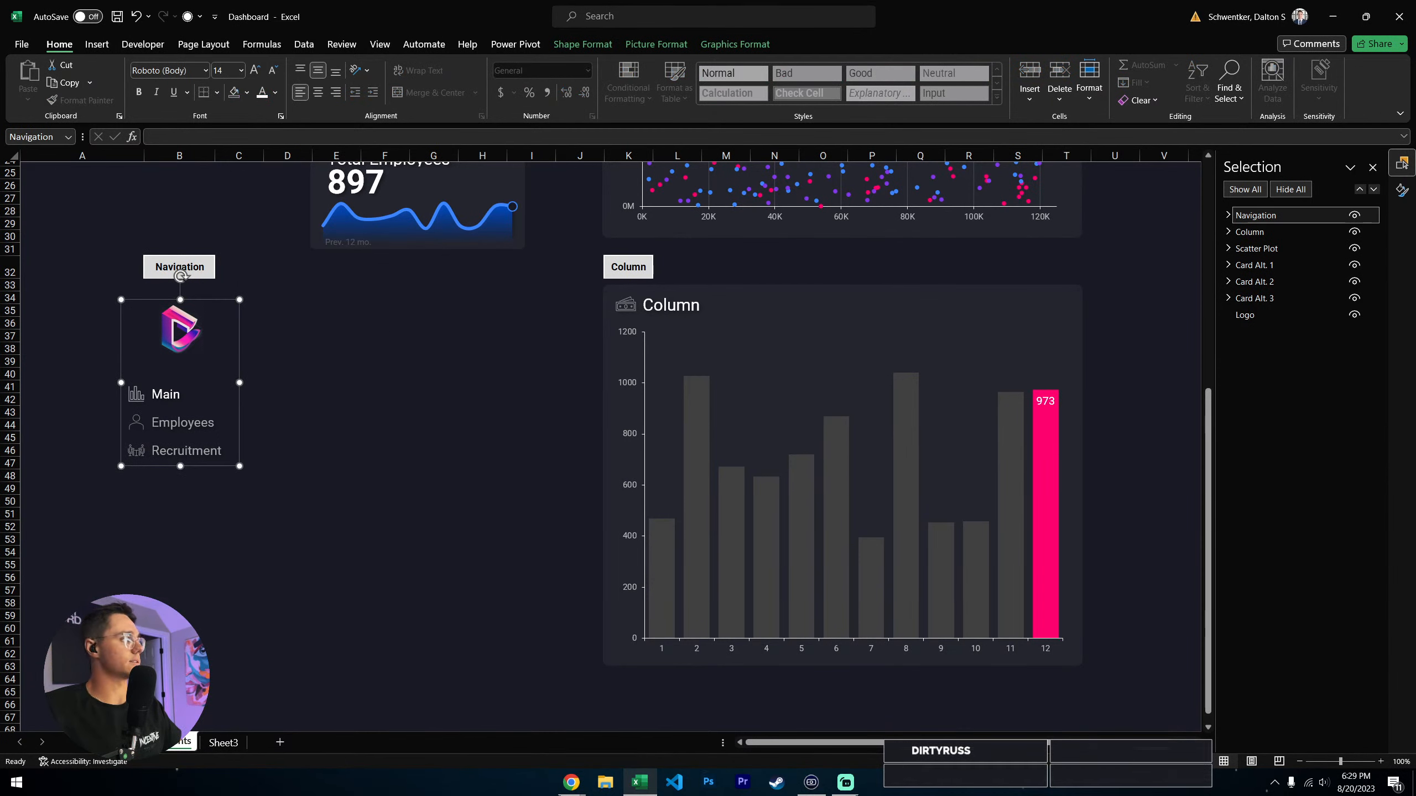
{"action": "left_click_drag", "start_coordinate": [695, 0], "coordinate": [695, 1]}
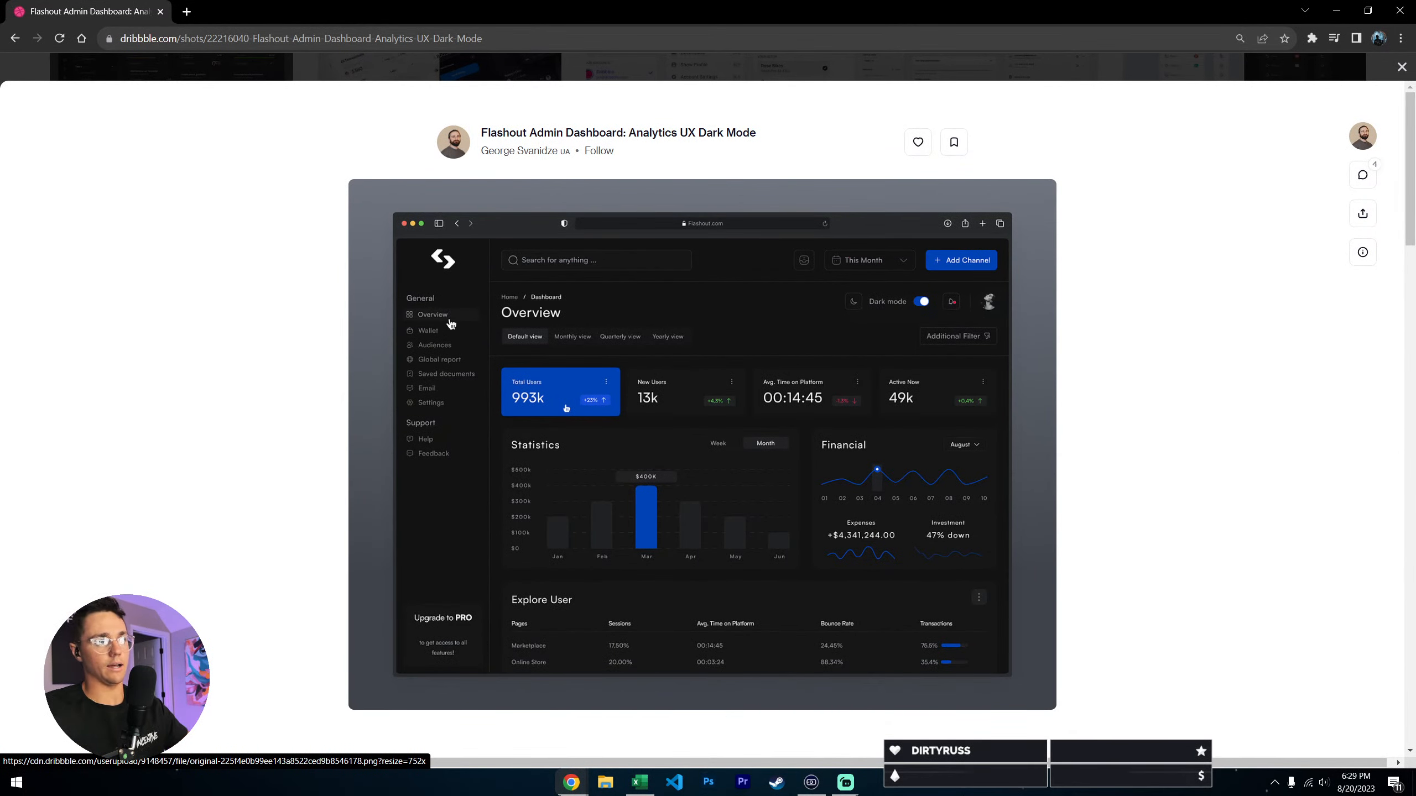
{"action": "left_click", "coordinate": [1344, 15]}
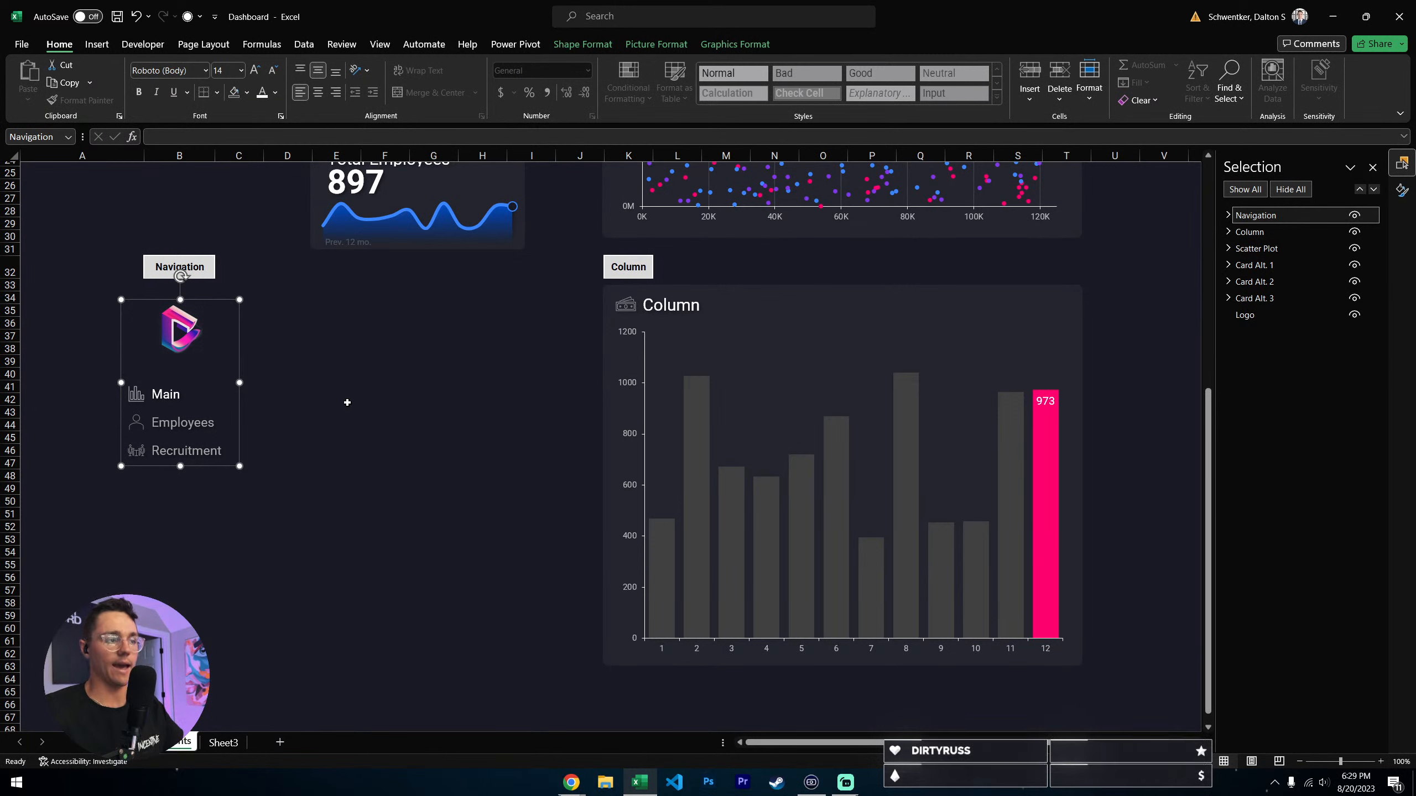
{"action": "left_click", "coordinate": [347, 402]}
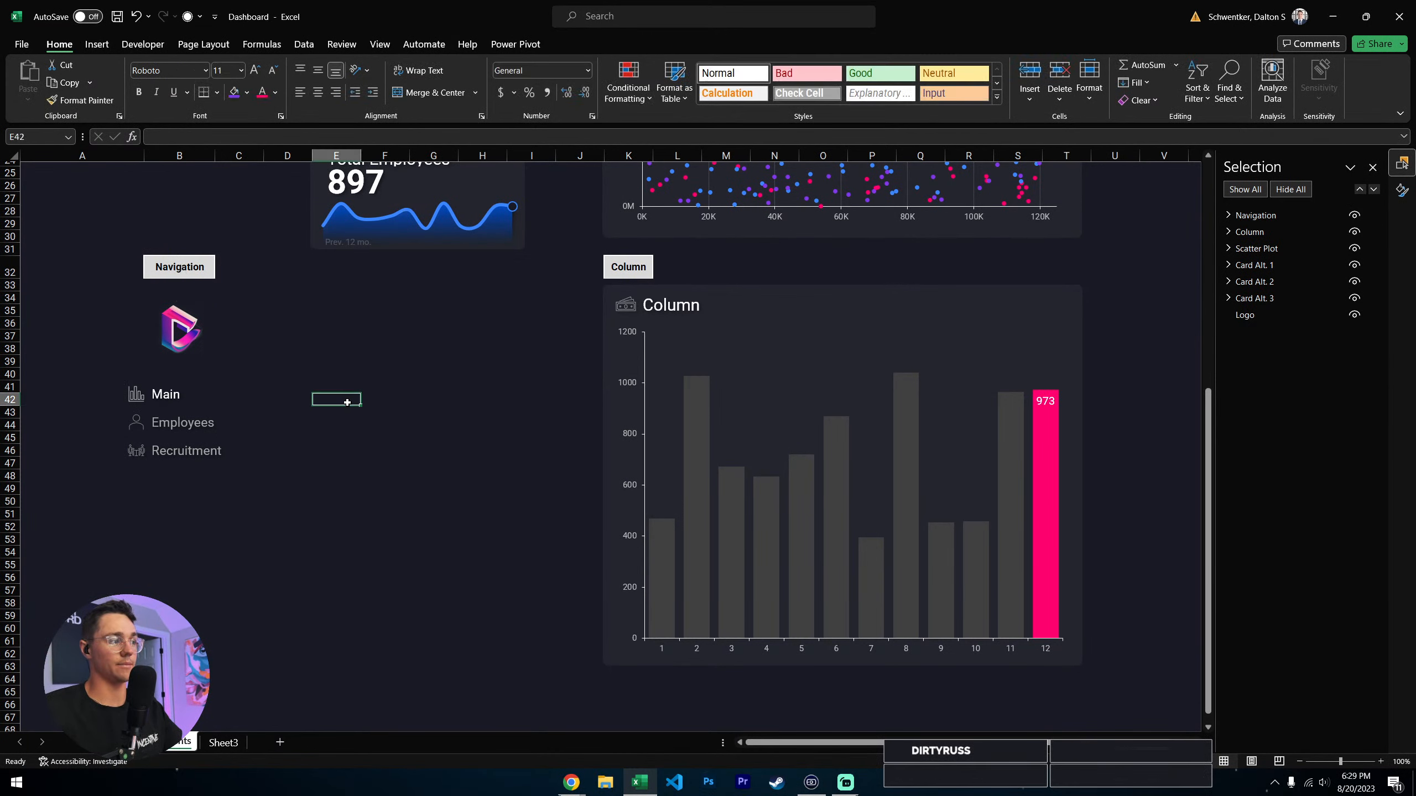
{"action": "left_click", "coordinate": [288, 372]}
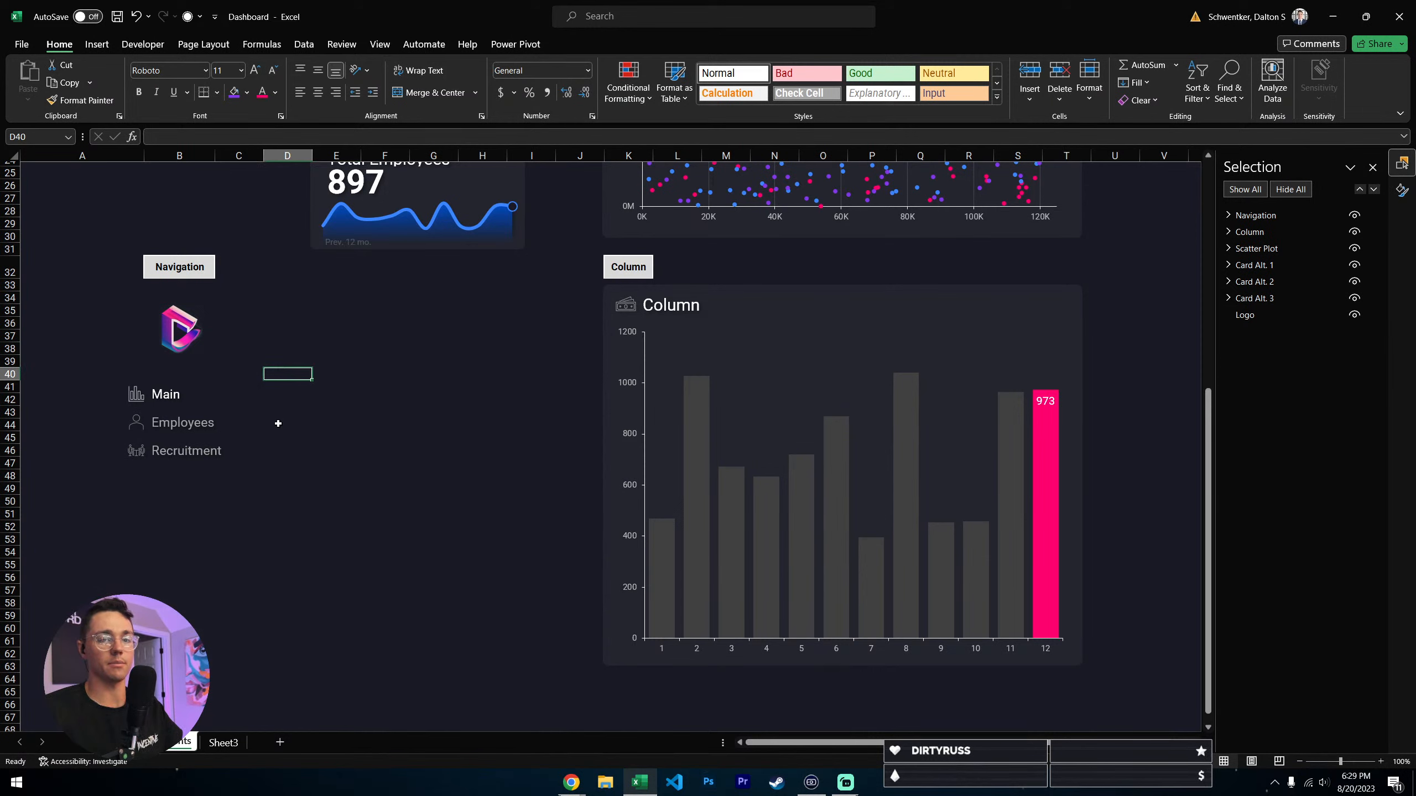
{"action": "left_click", "coordinate": [384, 323]}
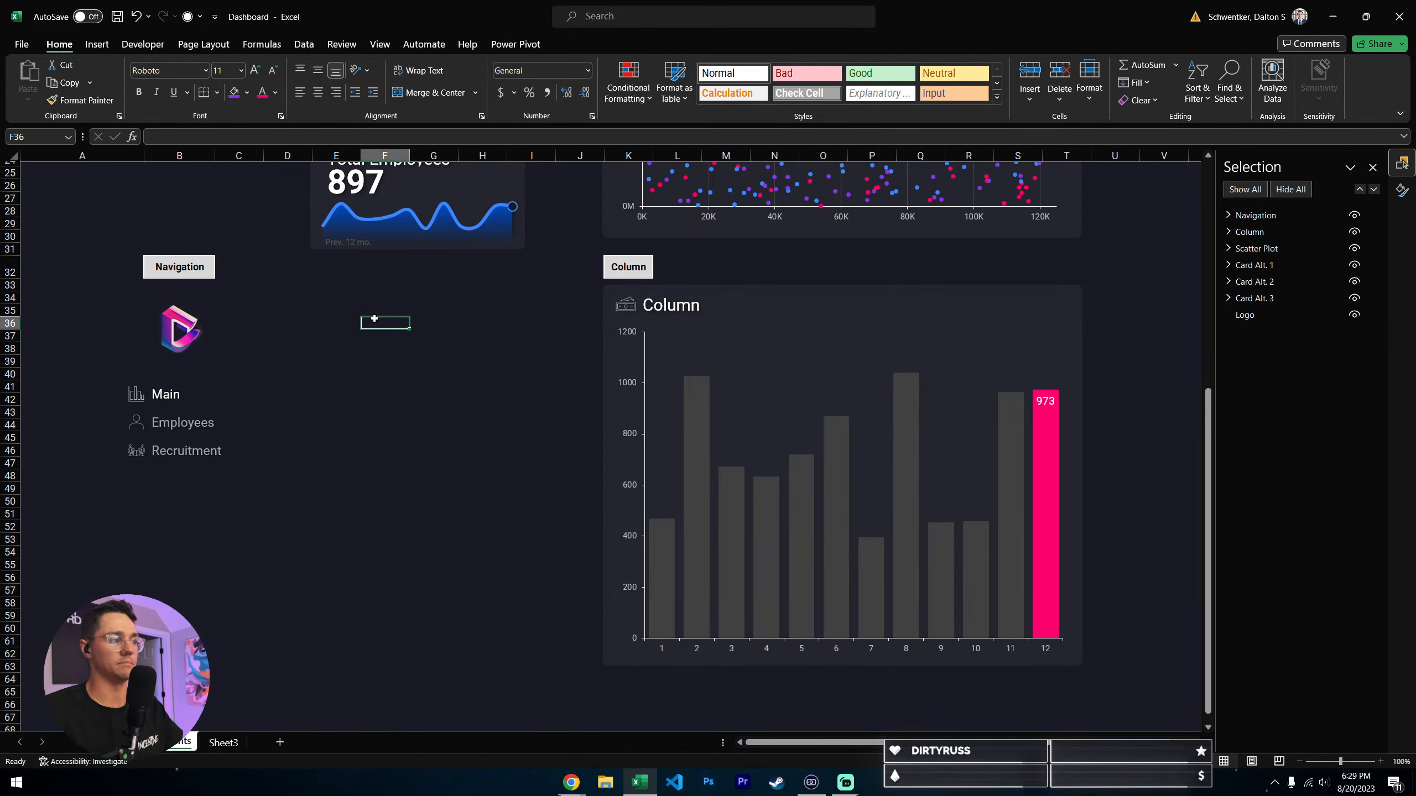
{"action": "left_click", "coordinate": [336, 399]}
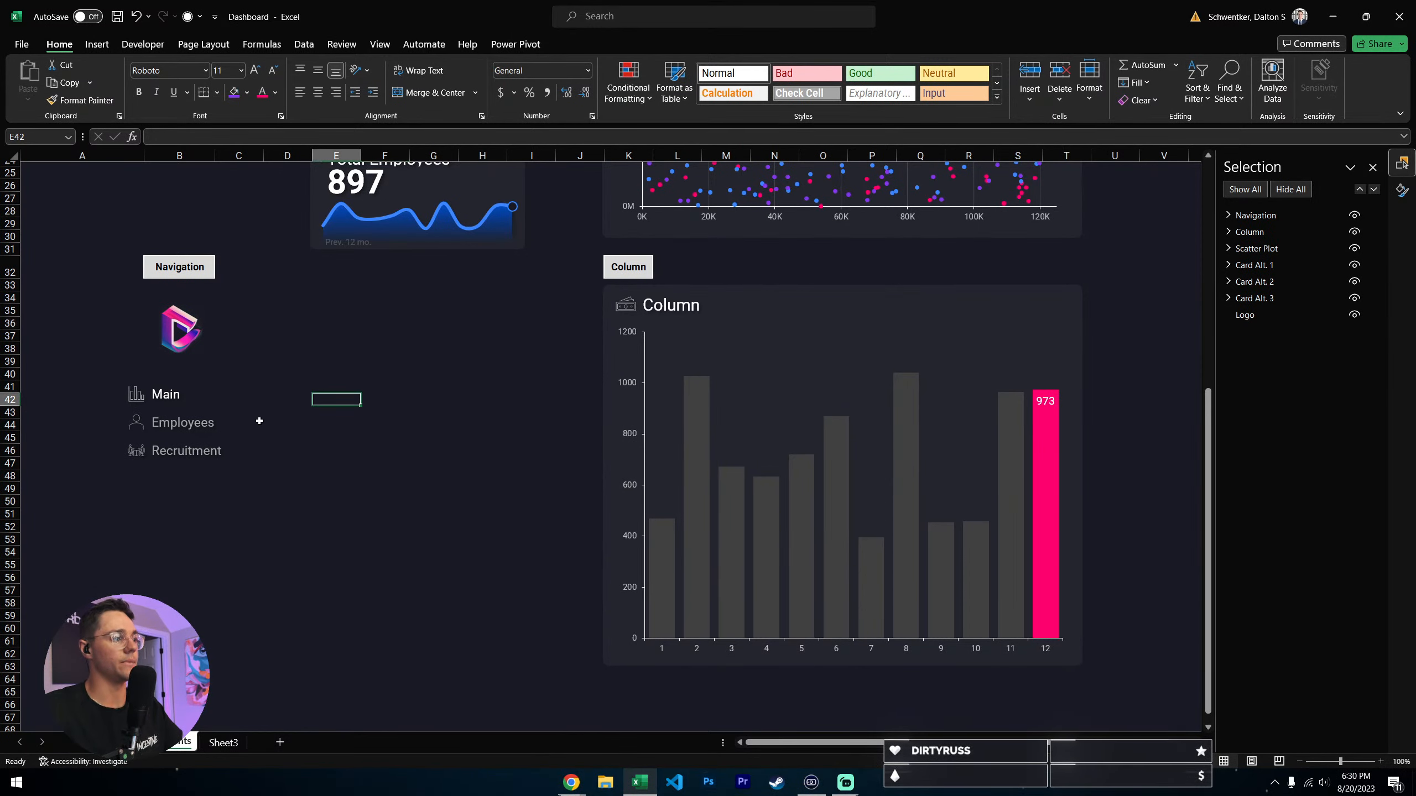
- Examine the icon and the text box that form the Main entry of the navigation component
{"action": "left_click", "coordinate": [167, 398]}
{"action": "left_click", "coordinate": [136, 394]}
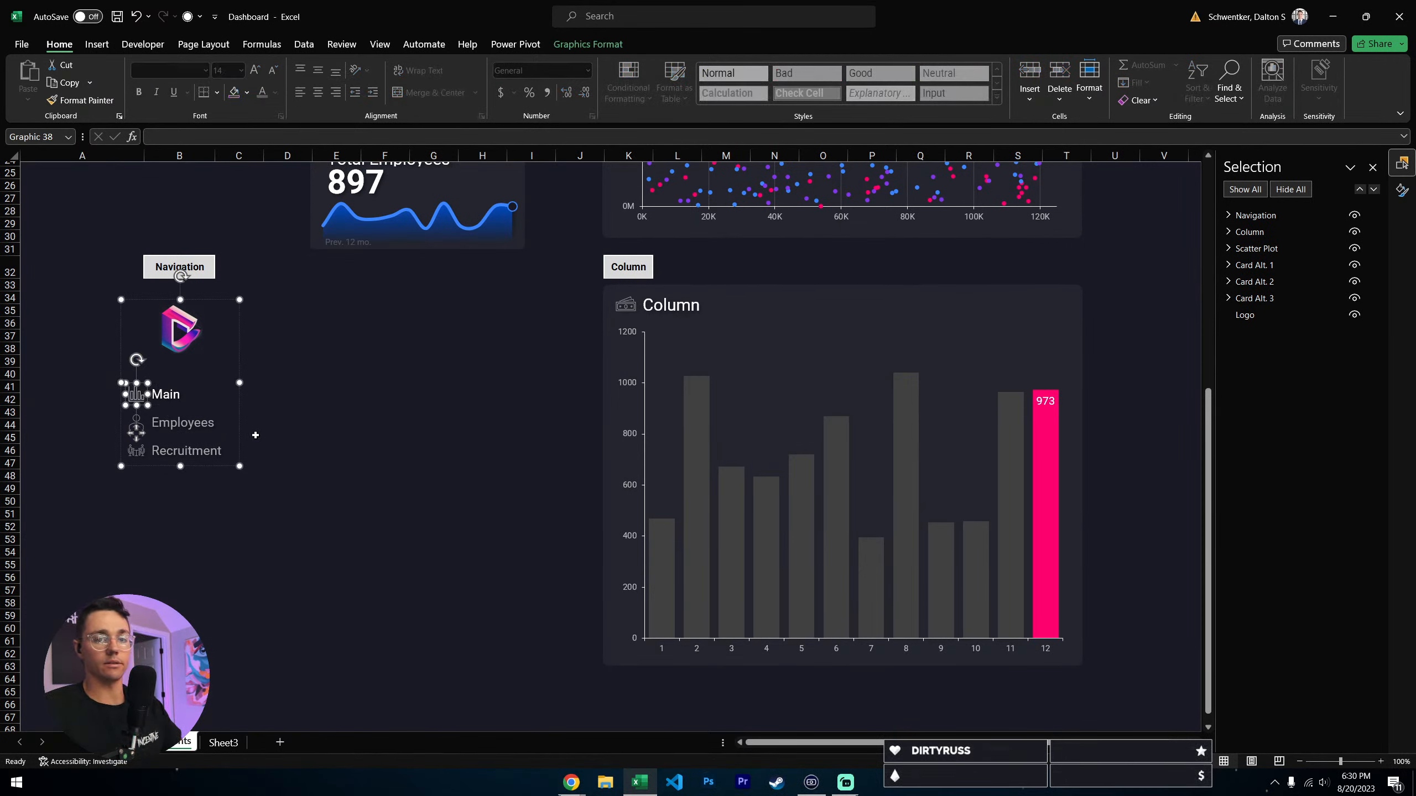
{"action": "key", "text": "Tab"}
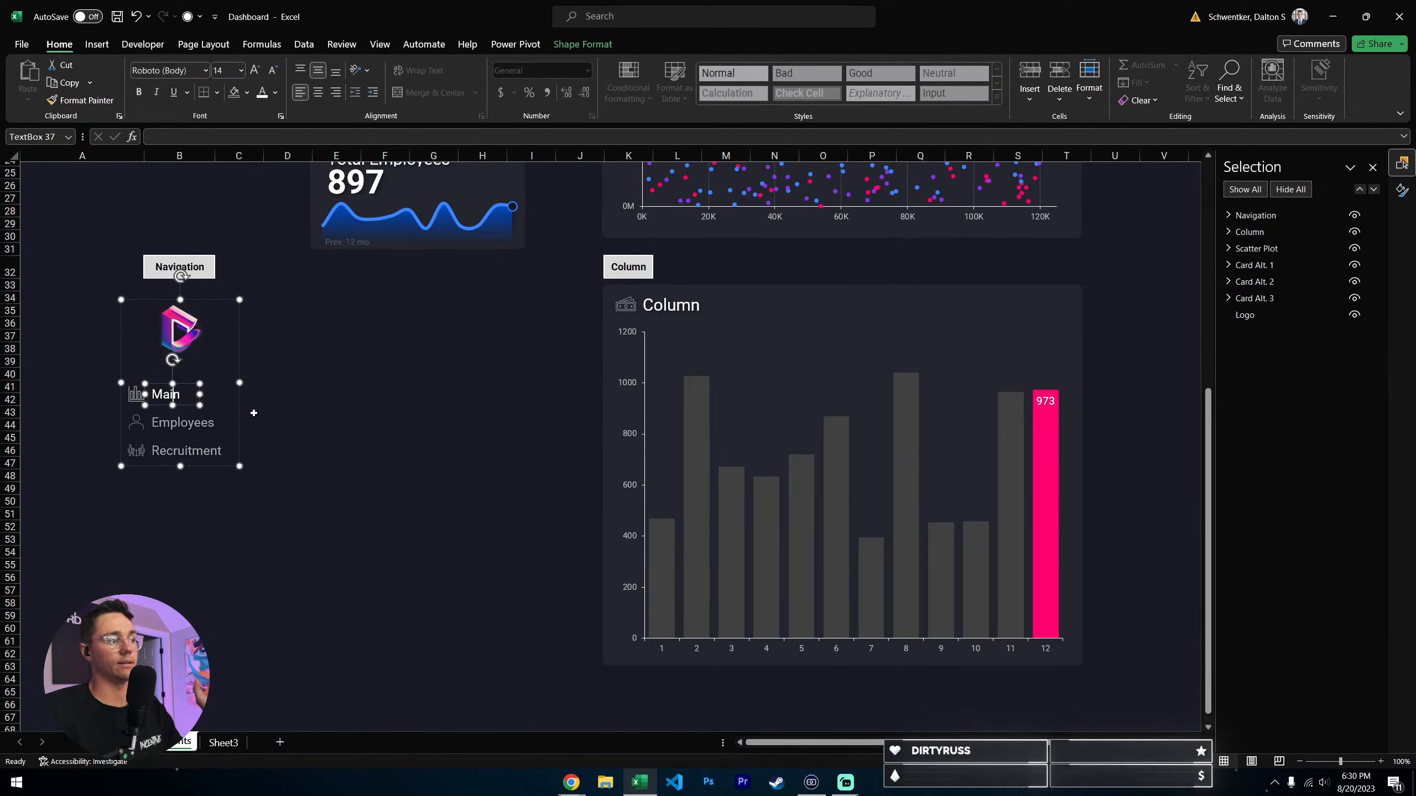
{"action": "left_click", "coordinate": [433, 437]}
{"action": "left_click", "coordinate": [181, 394]}
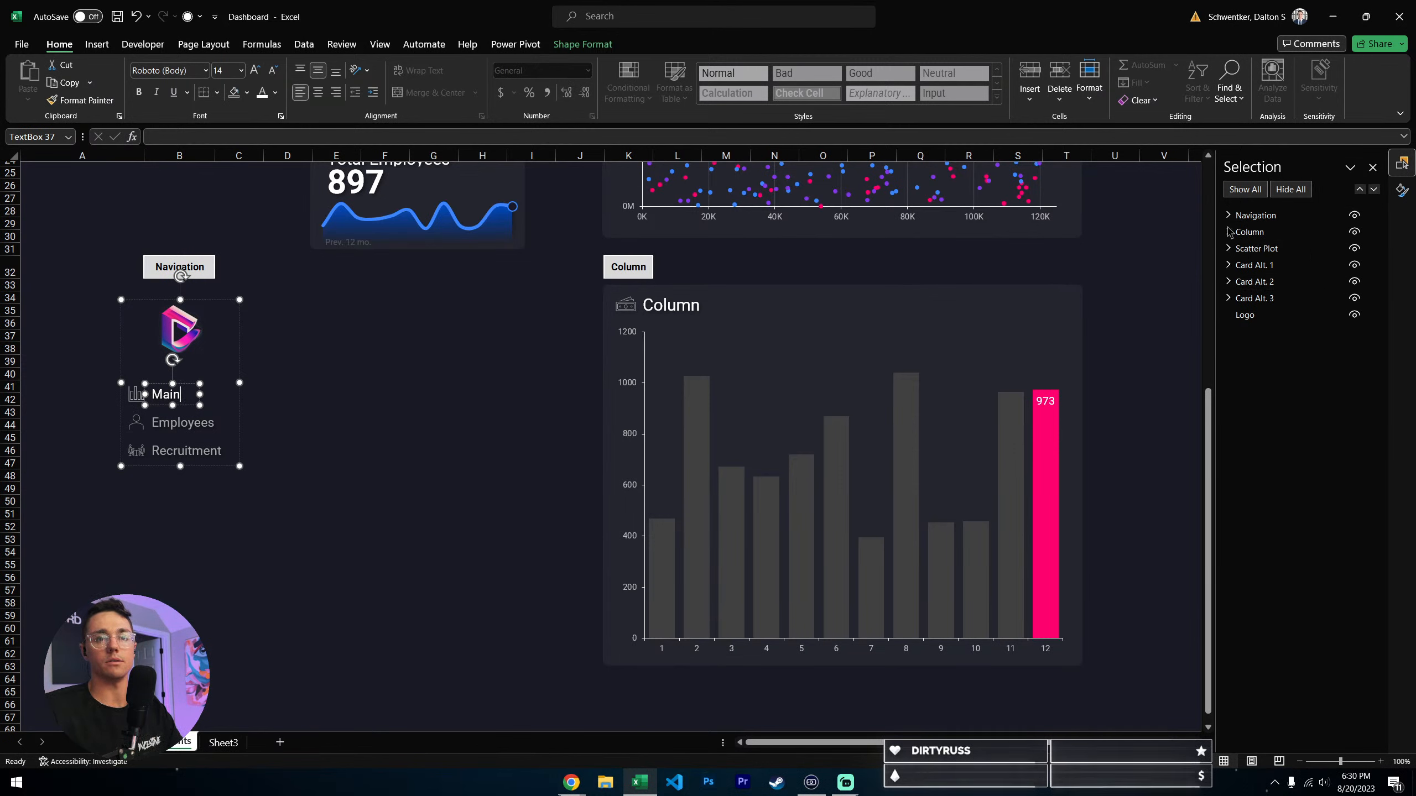
- Examine the object hierarchy of the Navigation group, including its Logo and the page entries inside Pages
{"action": "left_click", "coordinate": [1227, 215]}
{"action": "left_click", "coordinate": [1235, 232]}
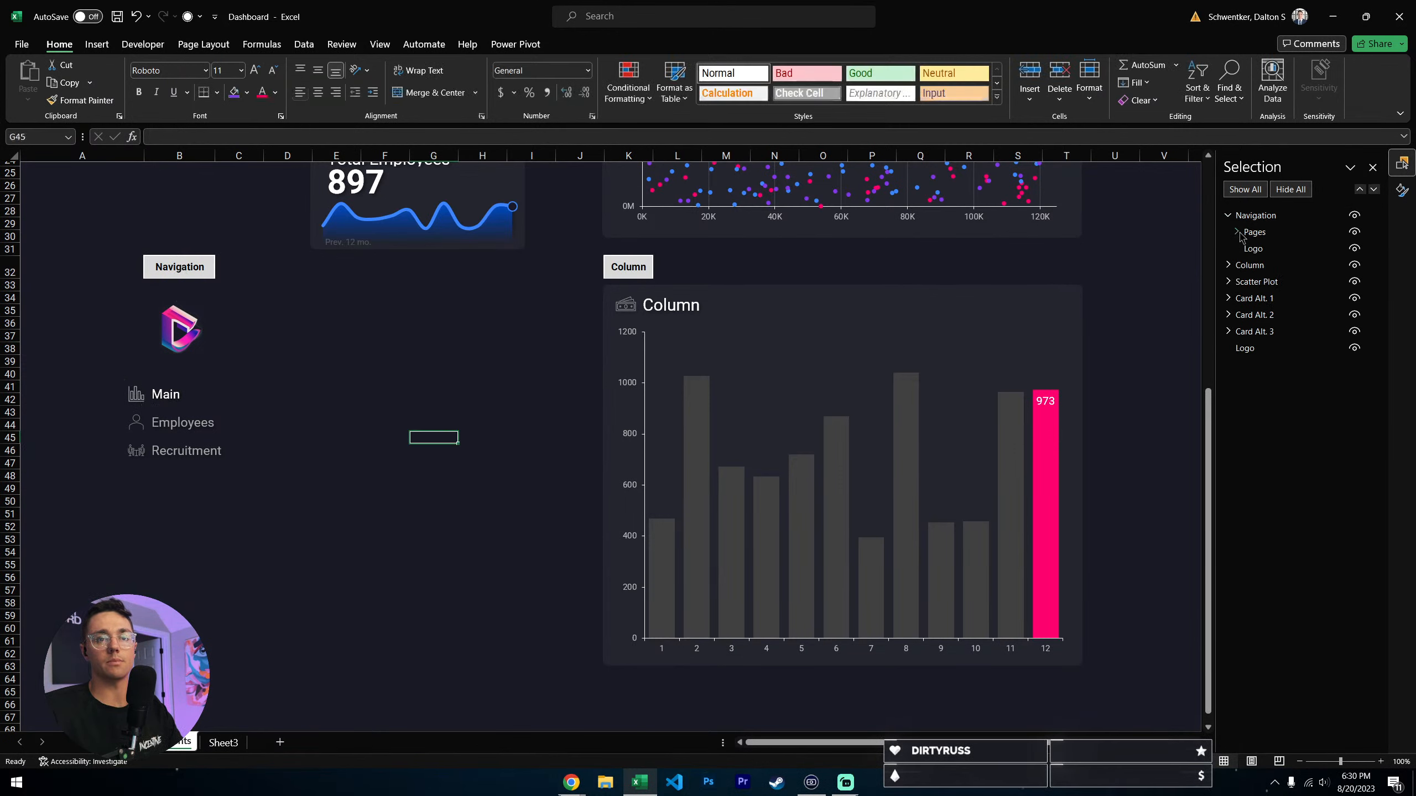
{"action": "left_click", "coordinate": [1251, 249]}
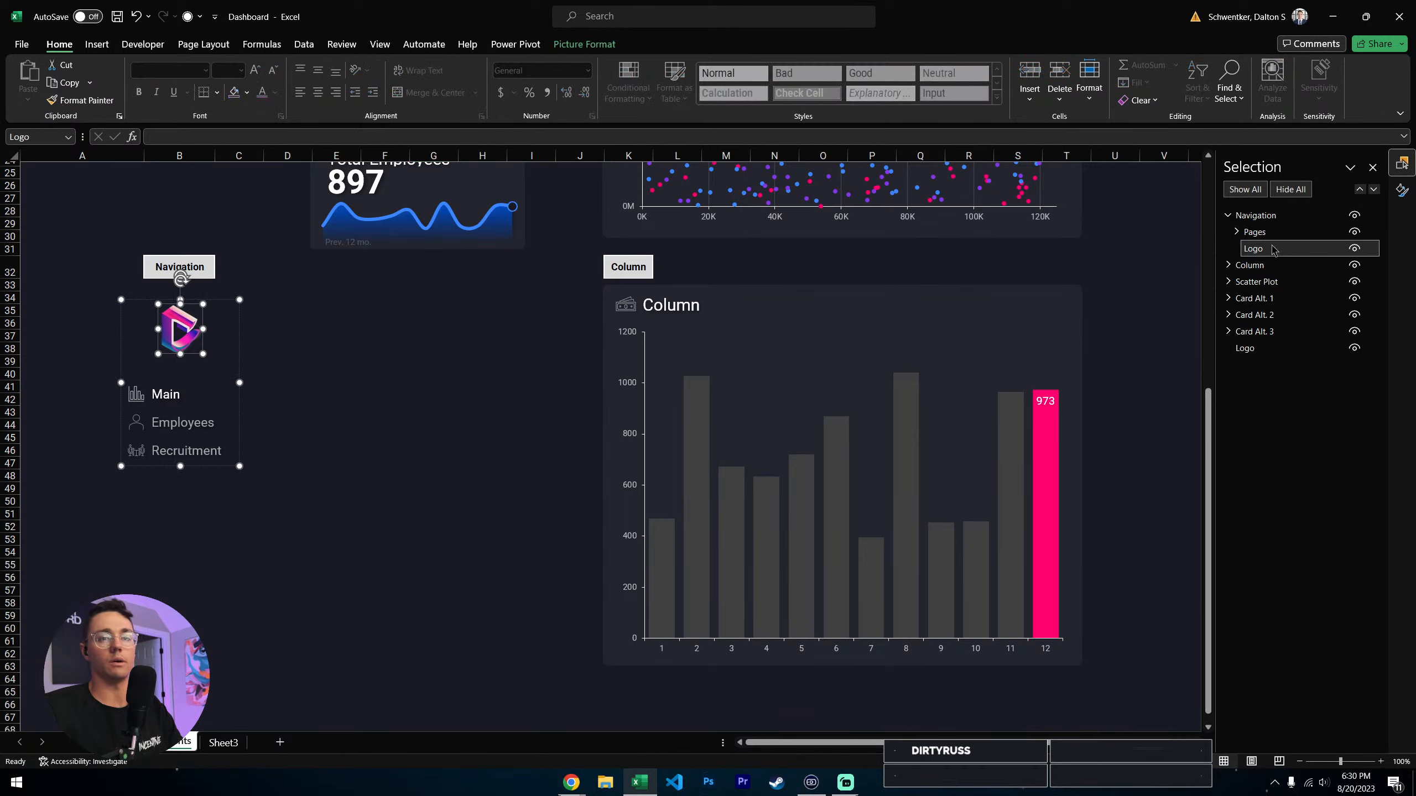
{"action": "key", "text": "Escape"}
{"action": "left_click", "coordinate": [1236, 232]}
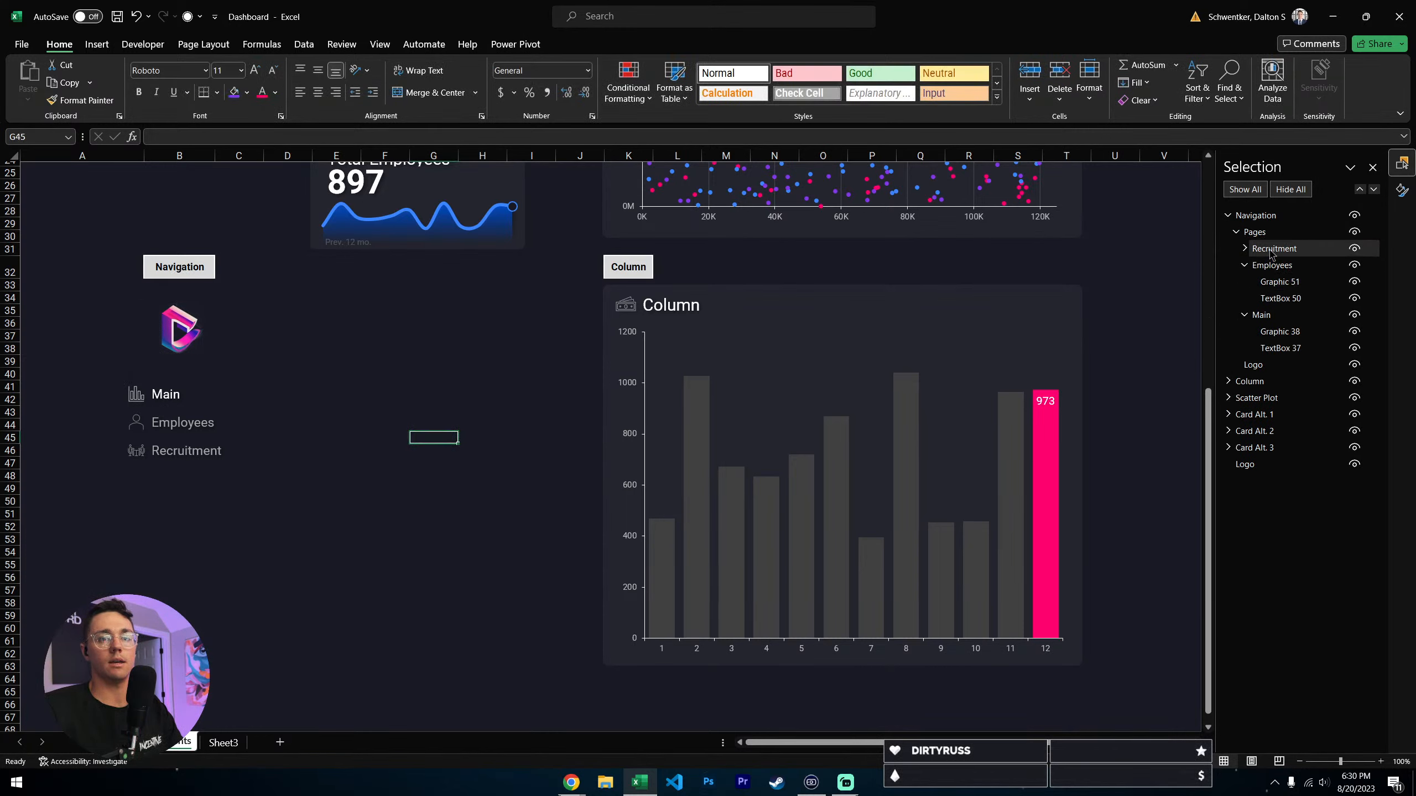
{"action": "left_click", "coordinate": [1245, 265]}
{"action": "left_click", "coordinate": [1244, 282]}
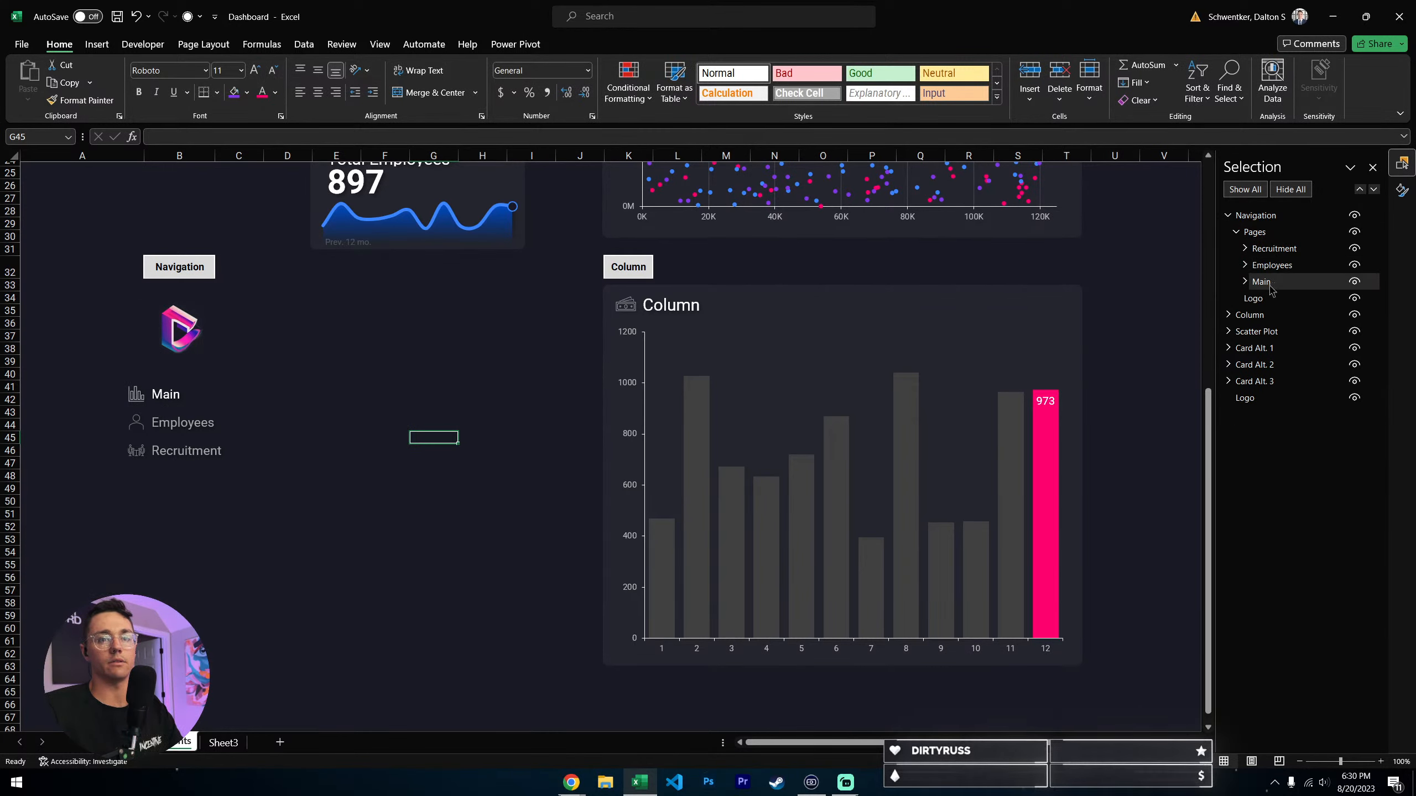
- Examine the Main subgroup by highlighting its Graphic 38 icon and TextBox 37 label one after the other
{"action": "left_click", "coordinate": [1245, 282]}
{"action": "left_click", "coordinate": [1280, 298]}
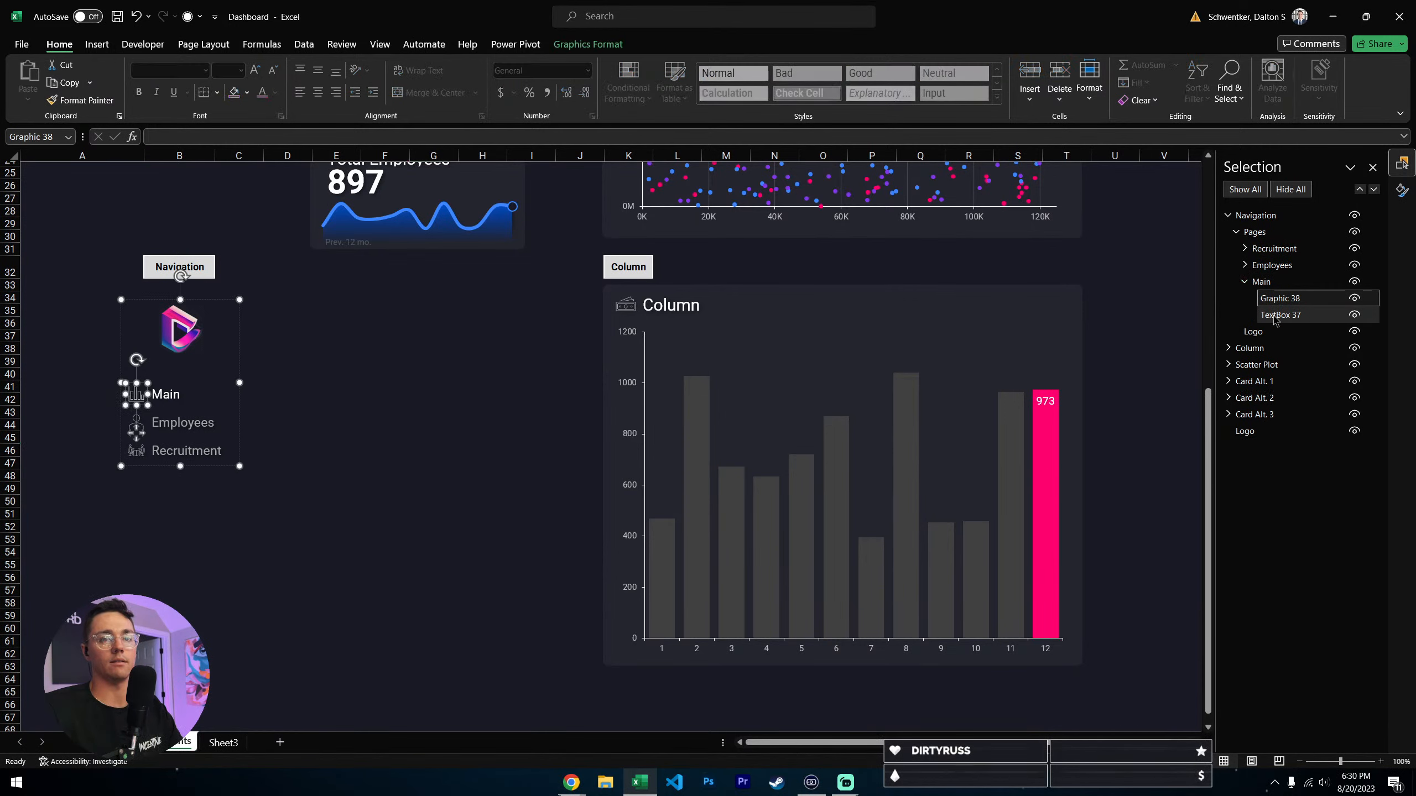
{"action": "left_click", "coordinate": [1275, 316]}
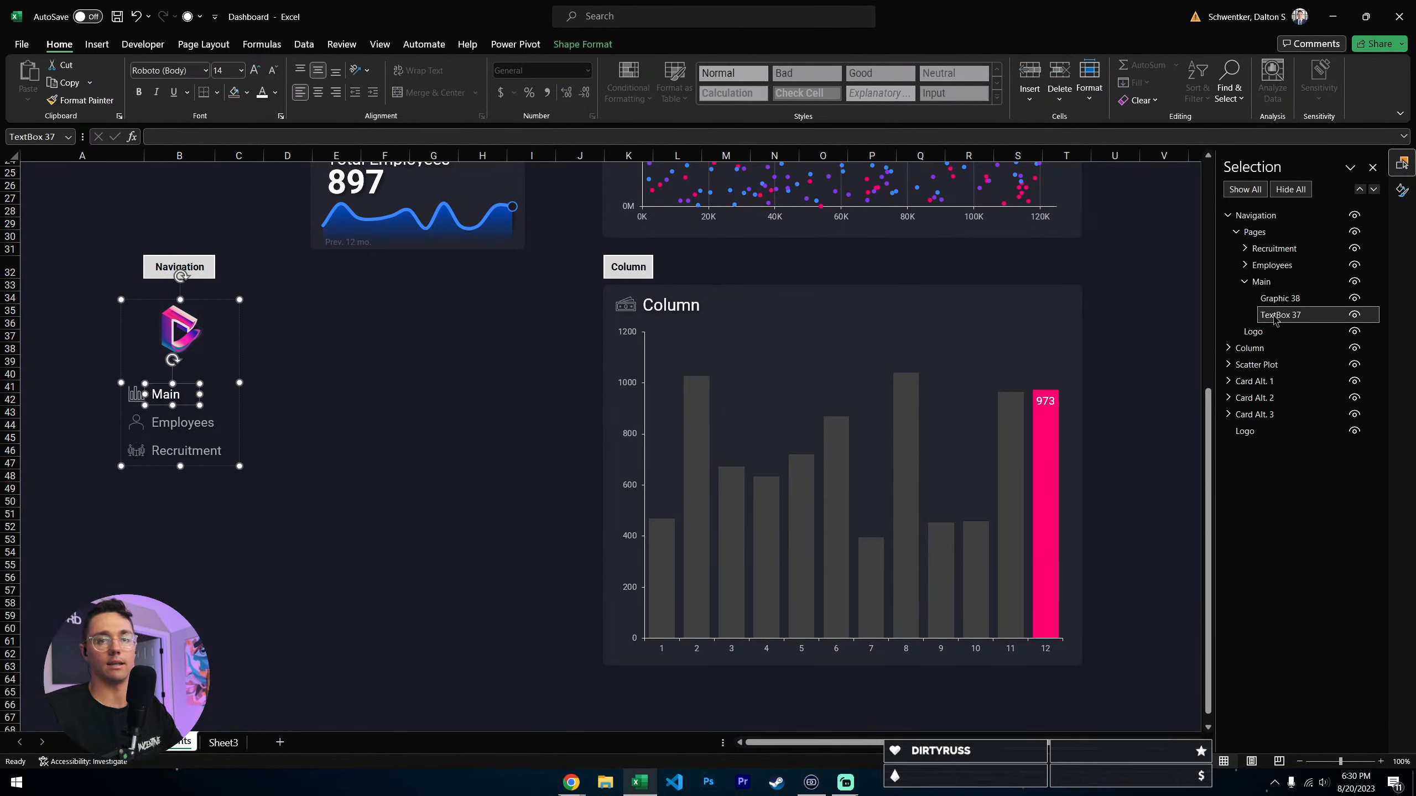
{"action": "key", "text": "Escape"}
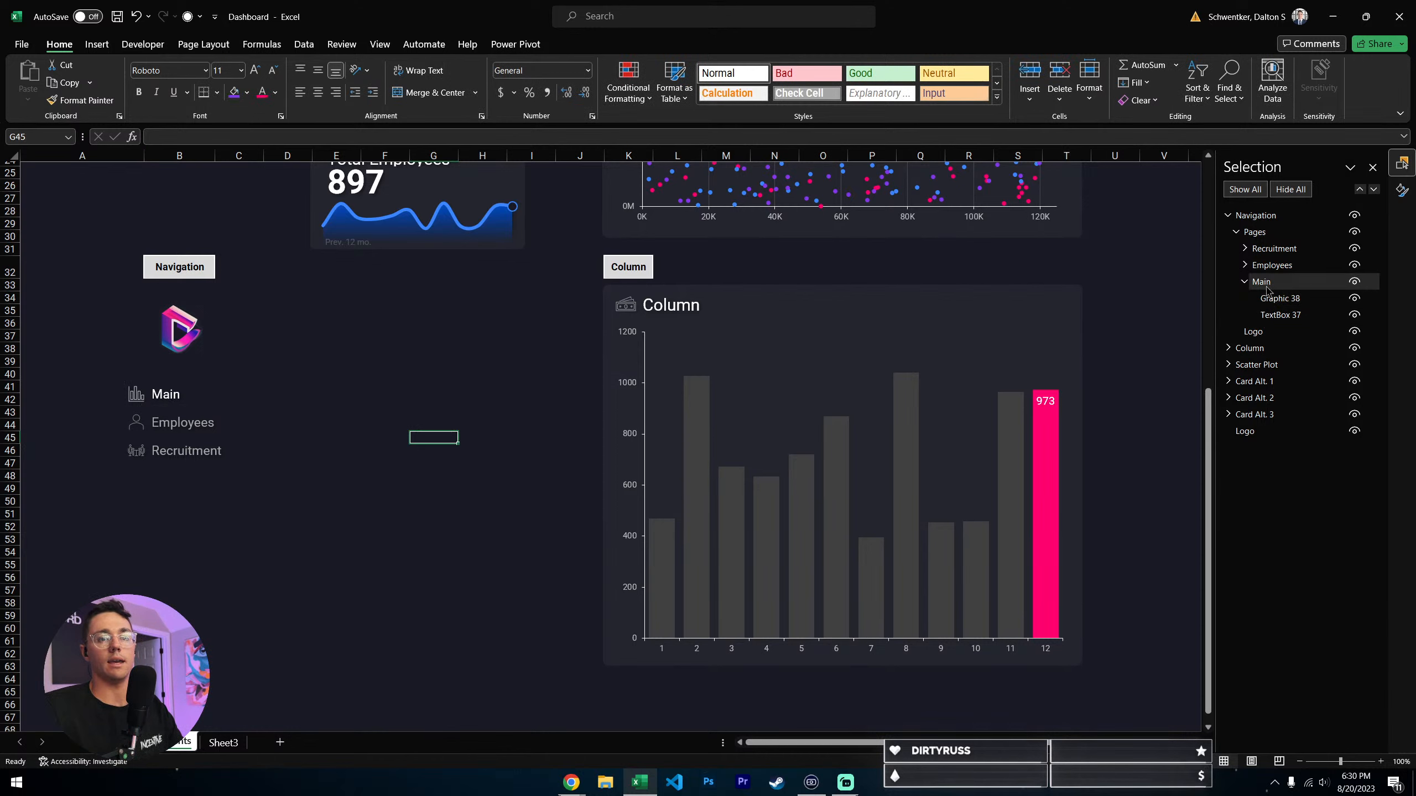
{"action": "left_click", "coordinate": [1245, 282]}
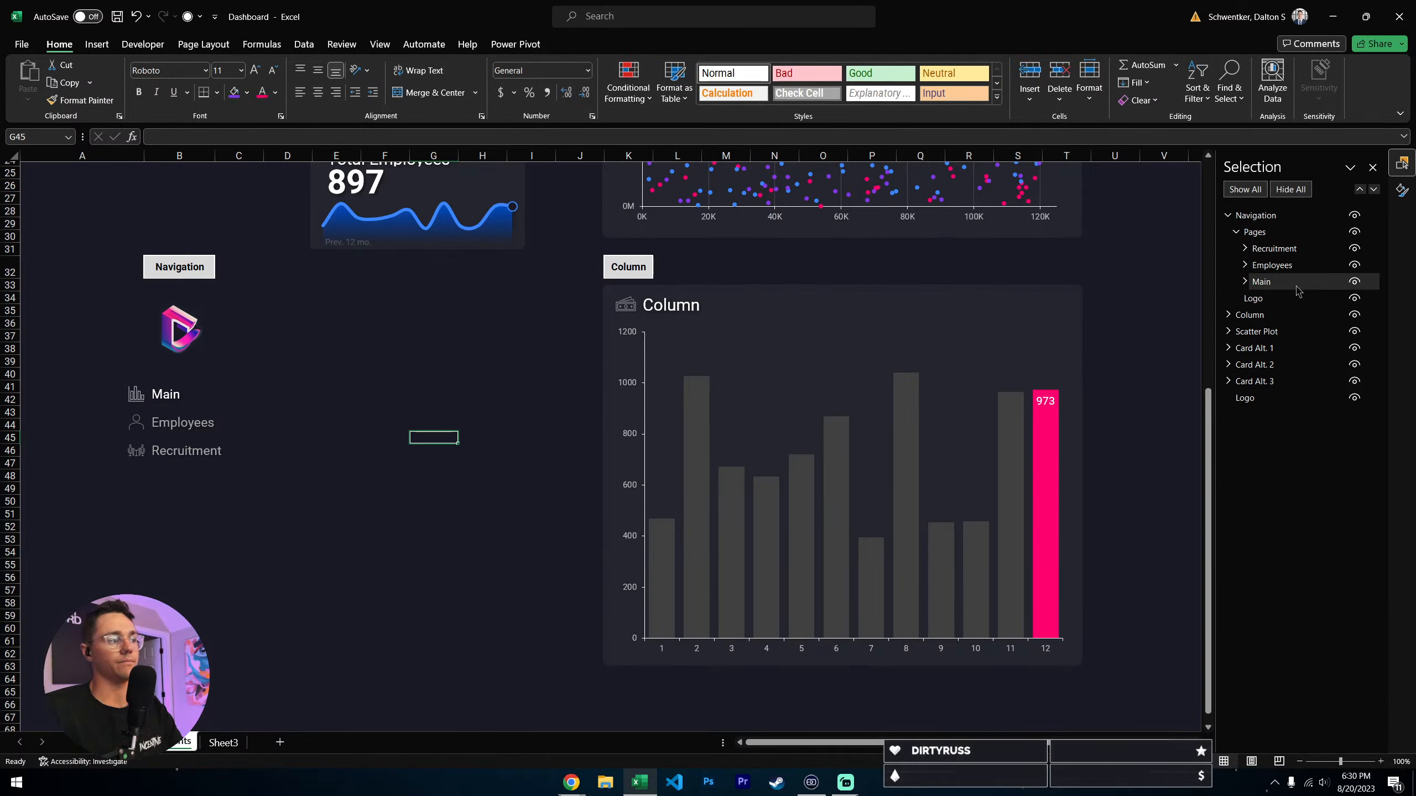
- Highlight the Main entry's label and icon together inside the navigation component, and clear the selection
{"action": "left_click", "coordinate": [1245, 282]}
{"action": "left_click", "coordinate": [176, 392]}
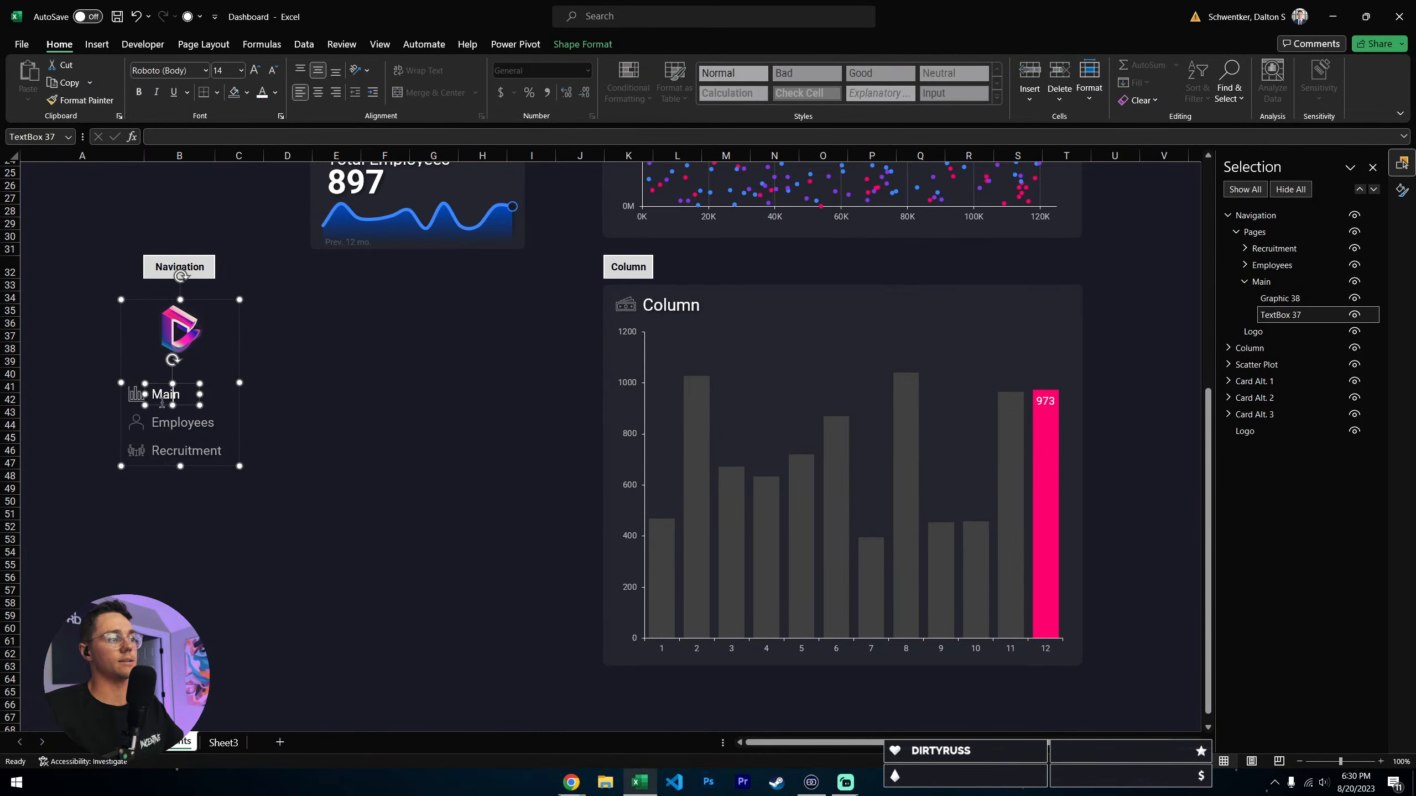
{"action": "left_click", "coordinate": [135, 394], "text": "ctrl"}
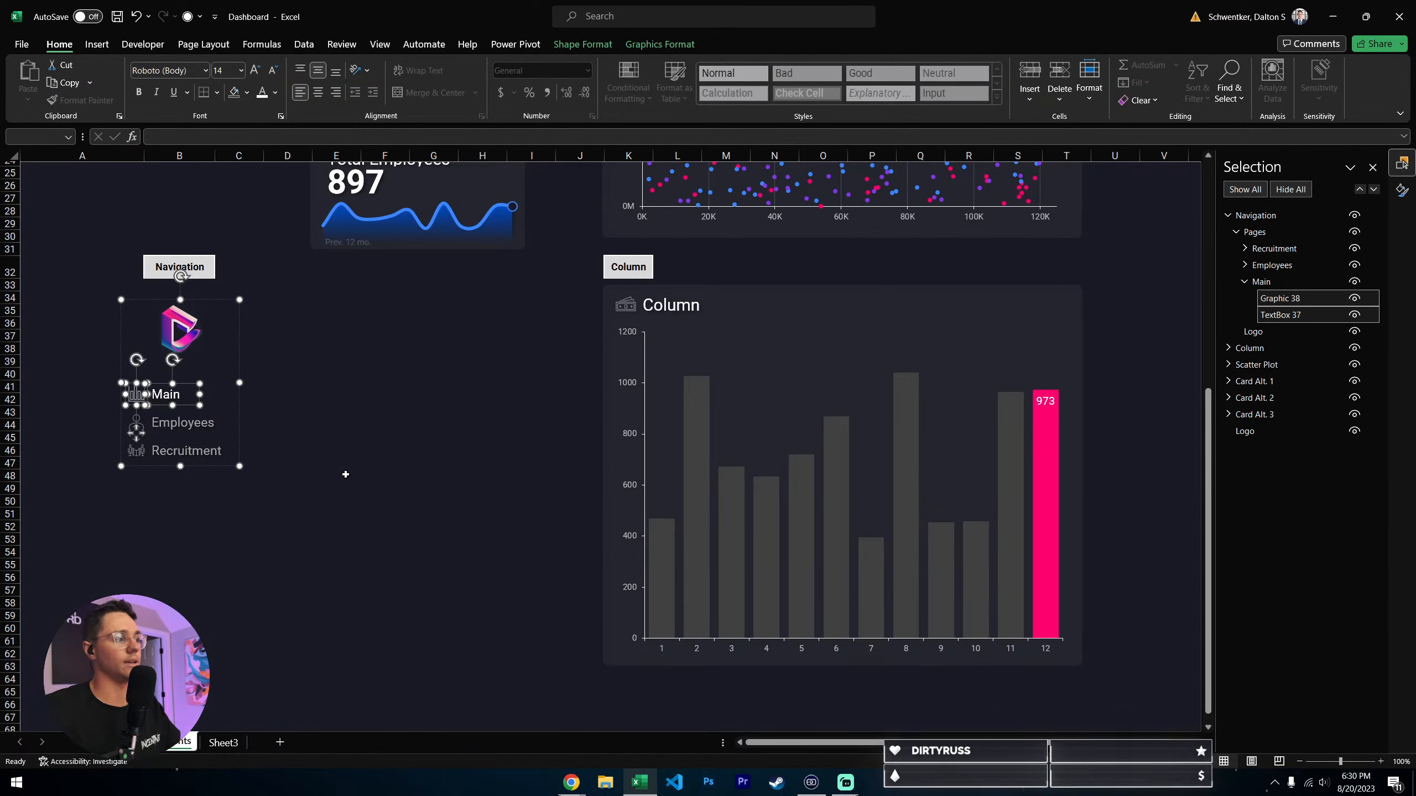
{"action": "left_click", "coordinate": [384, 438]}
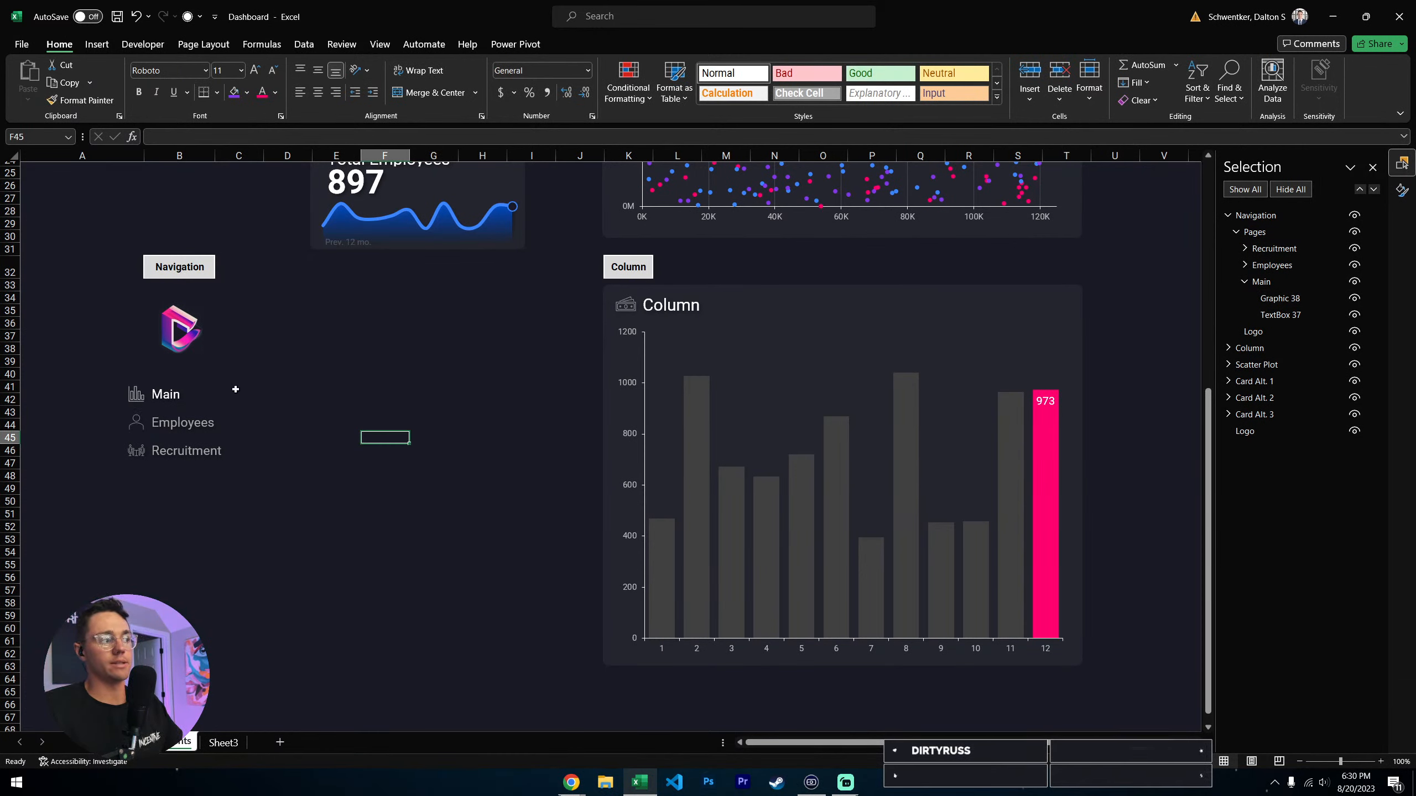
- Select the Employees entry's label and icon, and ungroup the Navigation group into Pages and Logo
{"action": "left_click", "coordinate": [159, 429]}
{"action": "left_click", "coordinate": [167, 425]}
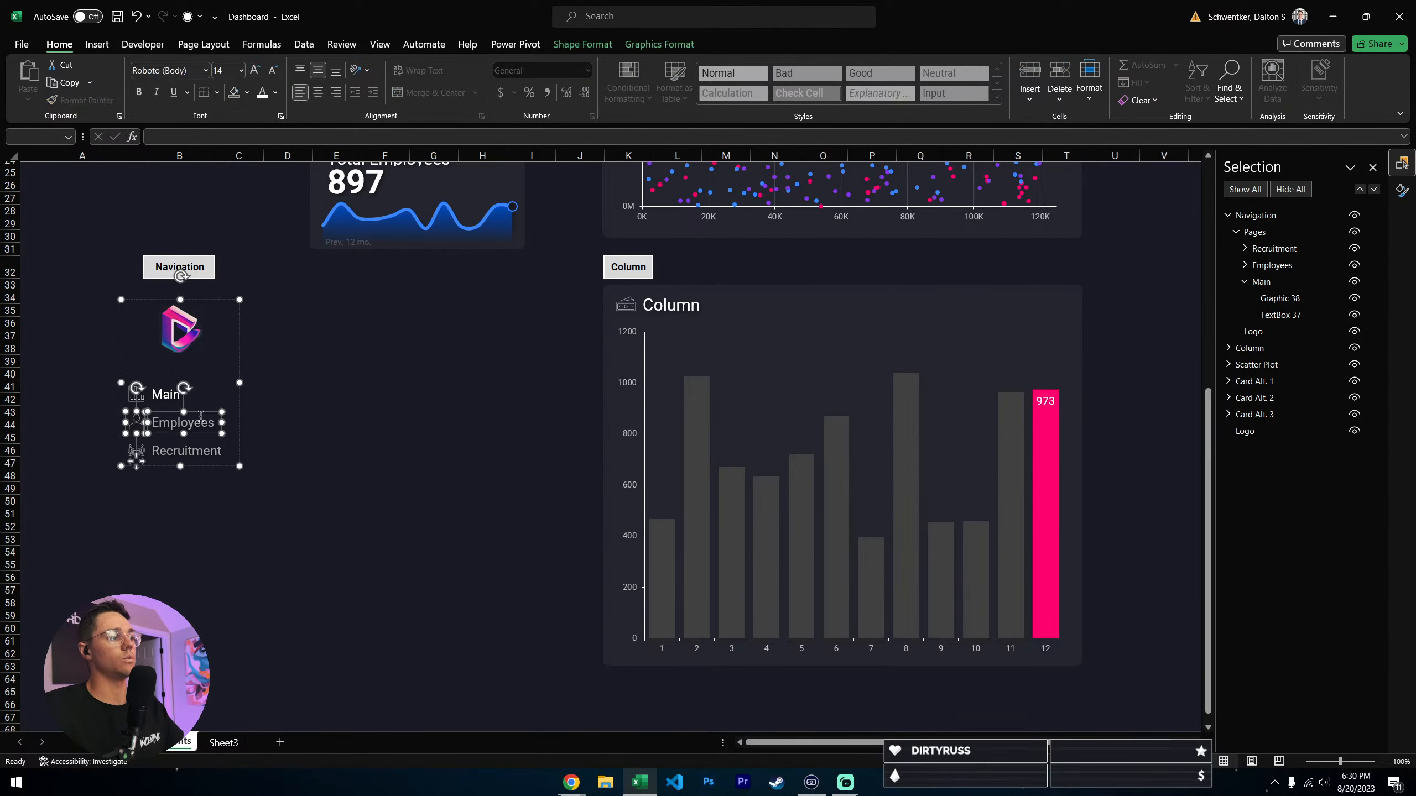
{"action": "right_click", "coordinate": [207, 411]}
{"action": "mouse_move", "coordinate": [256, 527]}
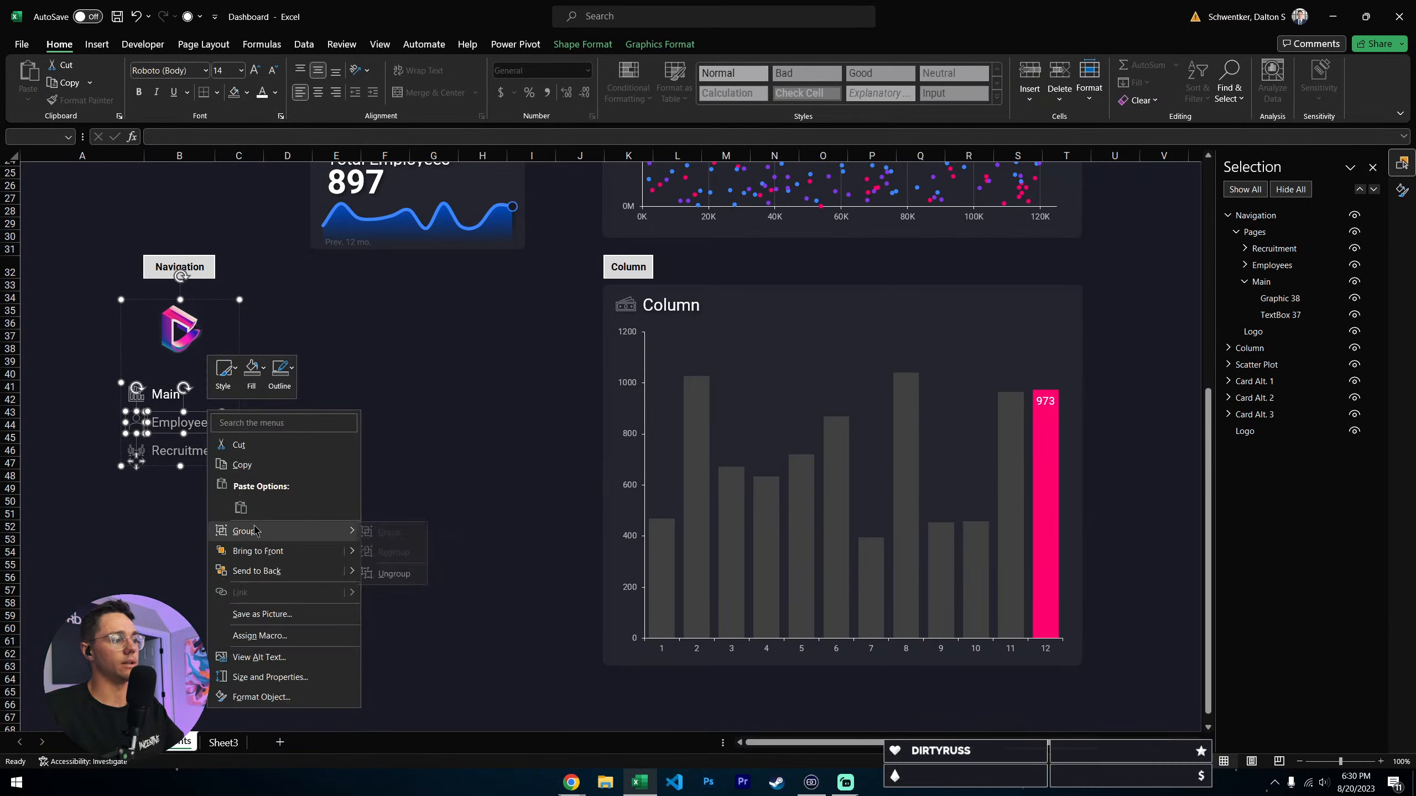
{"action": "left_click", "coordinate": [397, 575]}
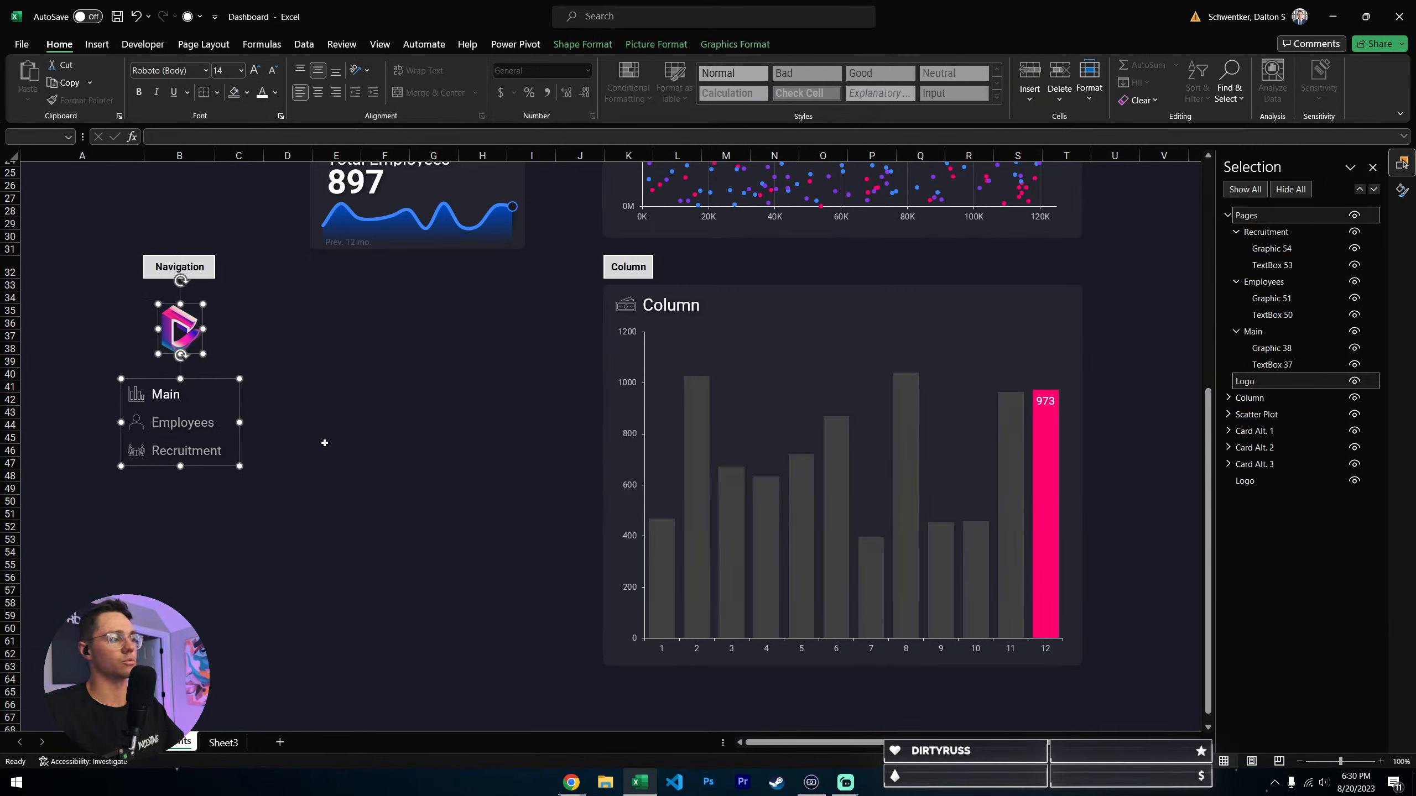
- Undo the ungrouping of the Navigation group, and clear the object selection
{"action": "left_click", "coordinate": [326, 440]}
{"action": "key", "text": "ctrl+z"}
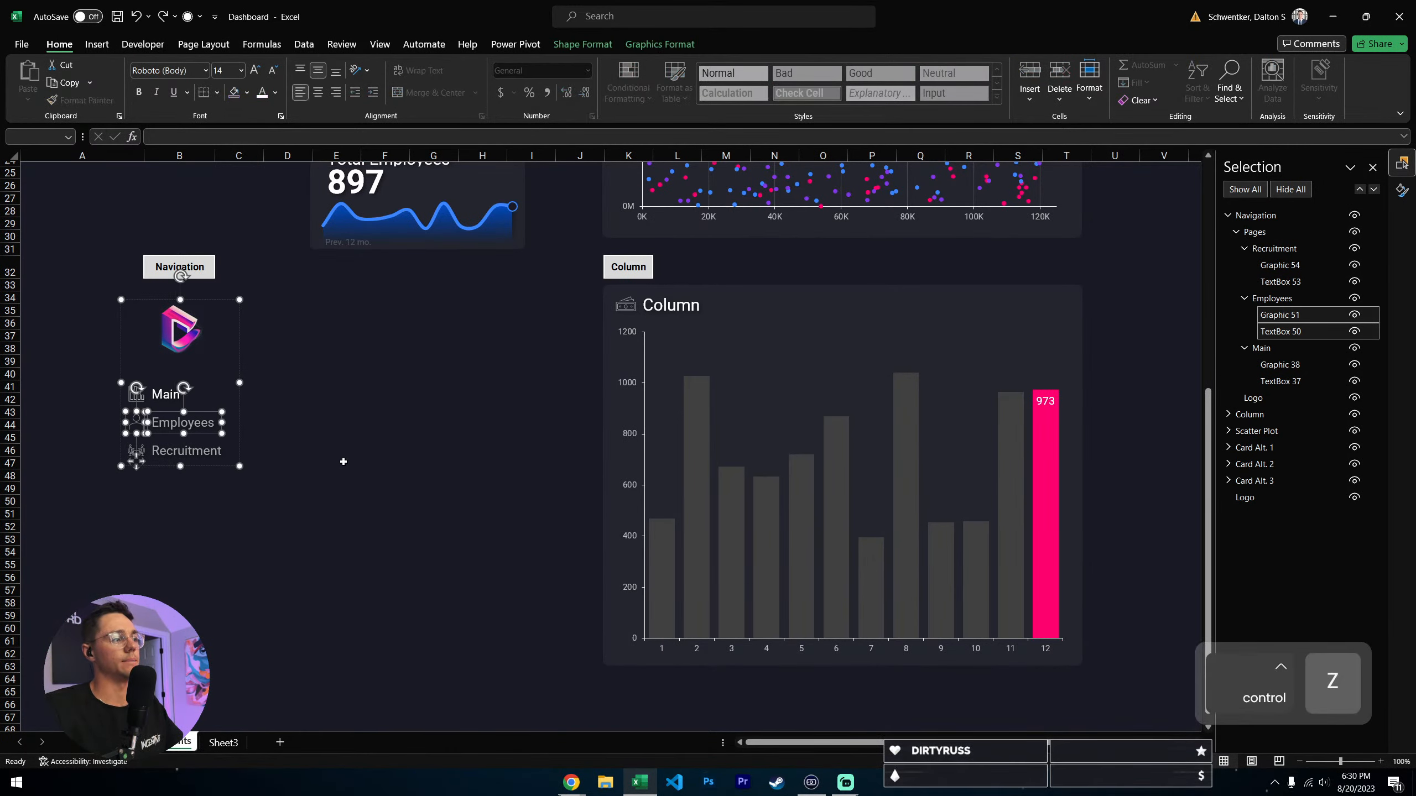
{"action": "left_click", "coordinate": [329, 468]}
{"action": "left_click", "coordinate": [273, 384]}
- Highlight the Navigation group and its Recruitment label in turn, and clear the selection
{"action": "left_click", "coordinate": [210, 419]}
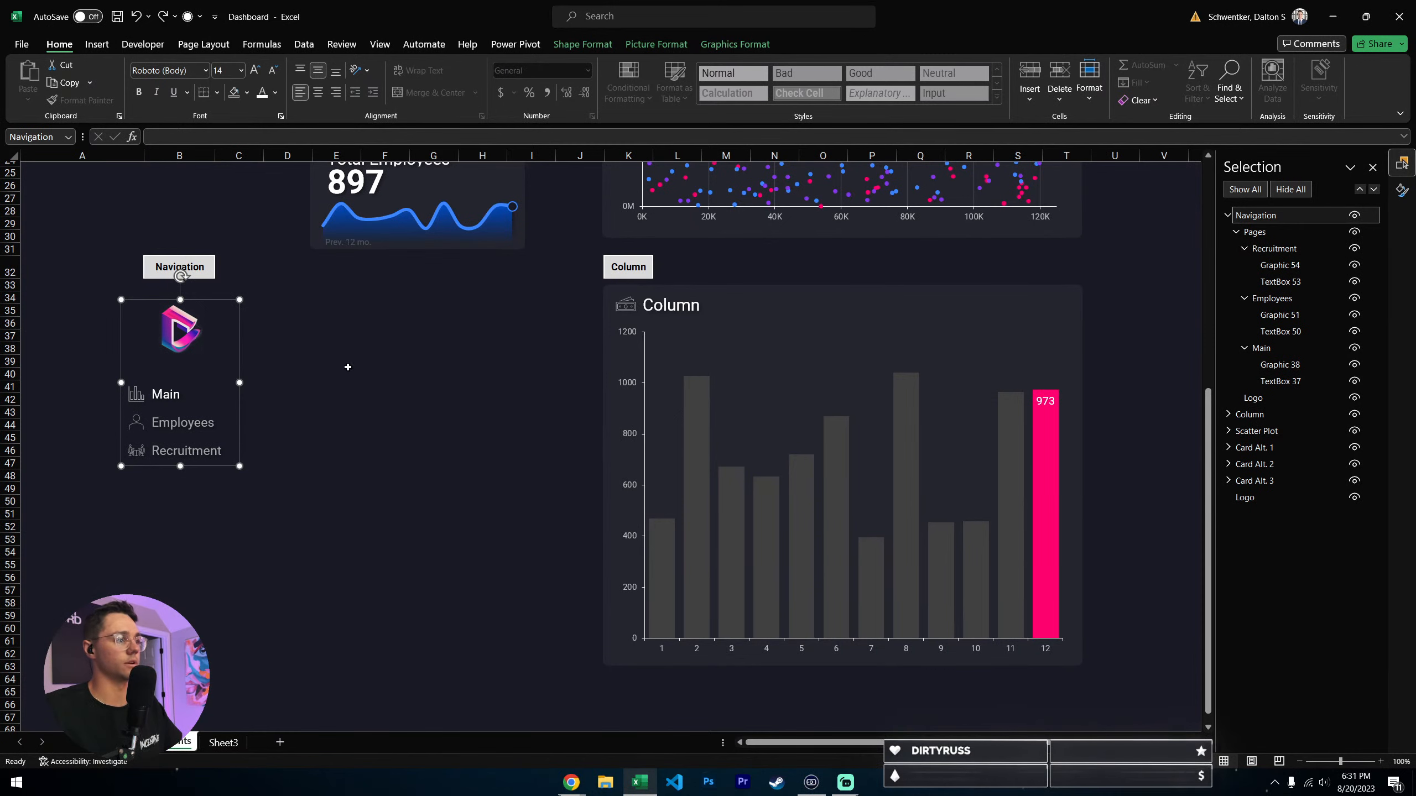
{"action": "left_click", "coordinate": [234, 488]}
{"action": "left_click", "coordinate": [211, 452]}
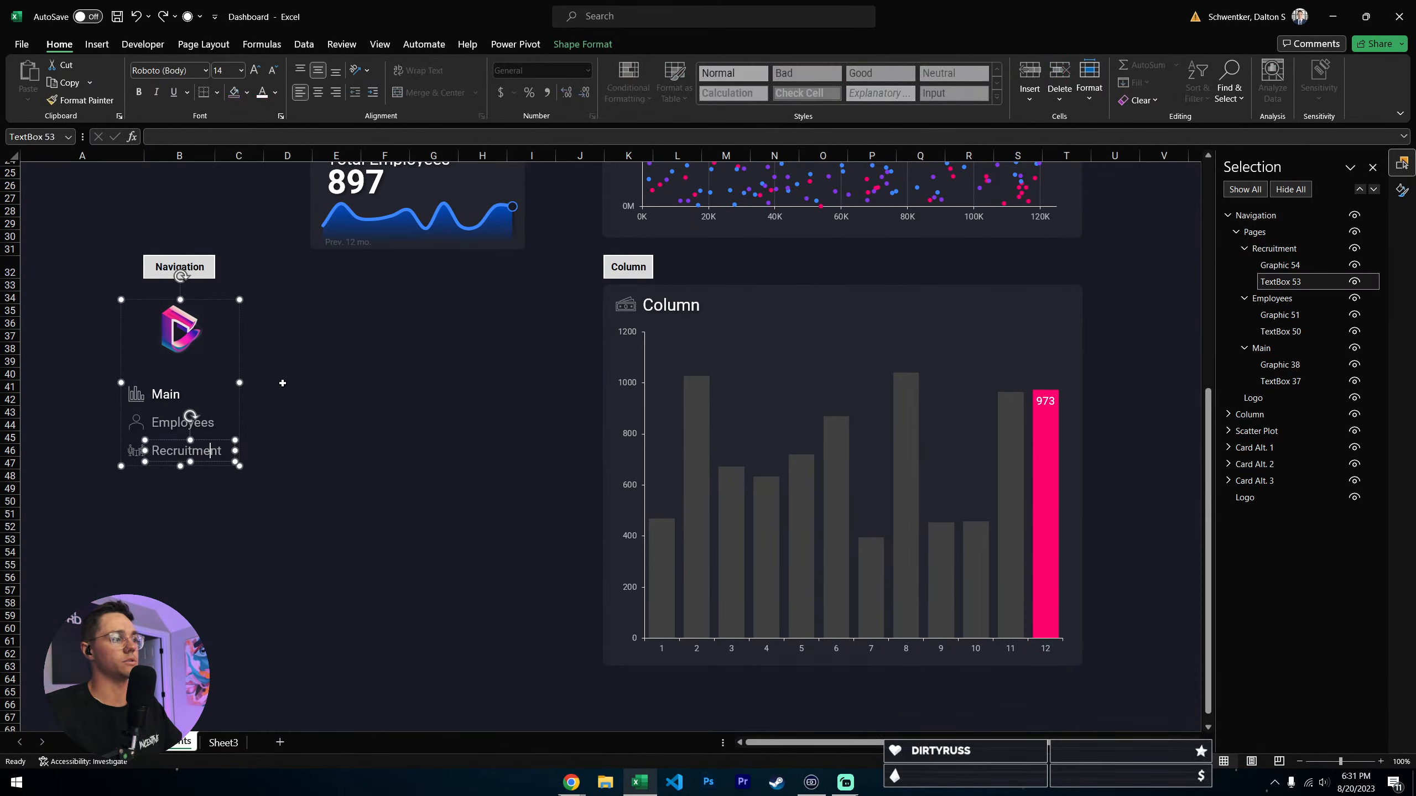
{"action": "left_click", "coordinate": [334, 386]}
- Copy the whole Navigation group onto the Main sheet, and position it over columns A to C with its logo starting at row 2
{"action": "left_click", "coordinate": [220, 325]}
{"action": "left_click", "coordinate": [182, 322]}
{"action": "key", "text": "ctrl+c"}
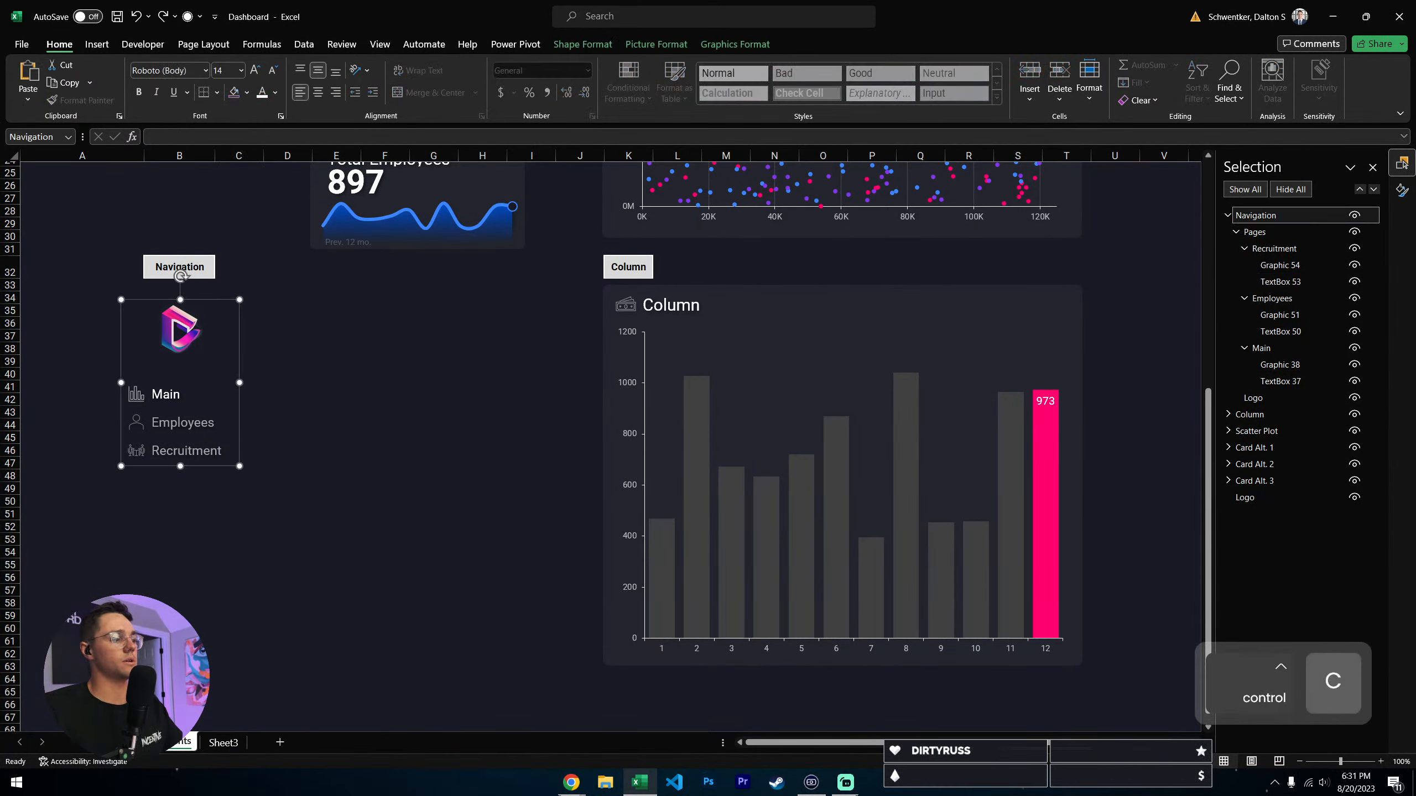
{"action": "left_click", "coordinate": [105, 743]}
{"action": "left_click", "coordinate": [66, 195]}
{"action": "key", "text": "ctrl+v"}
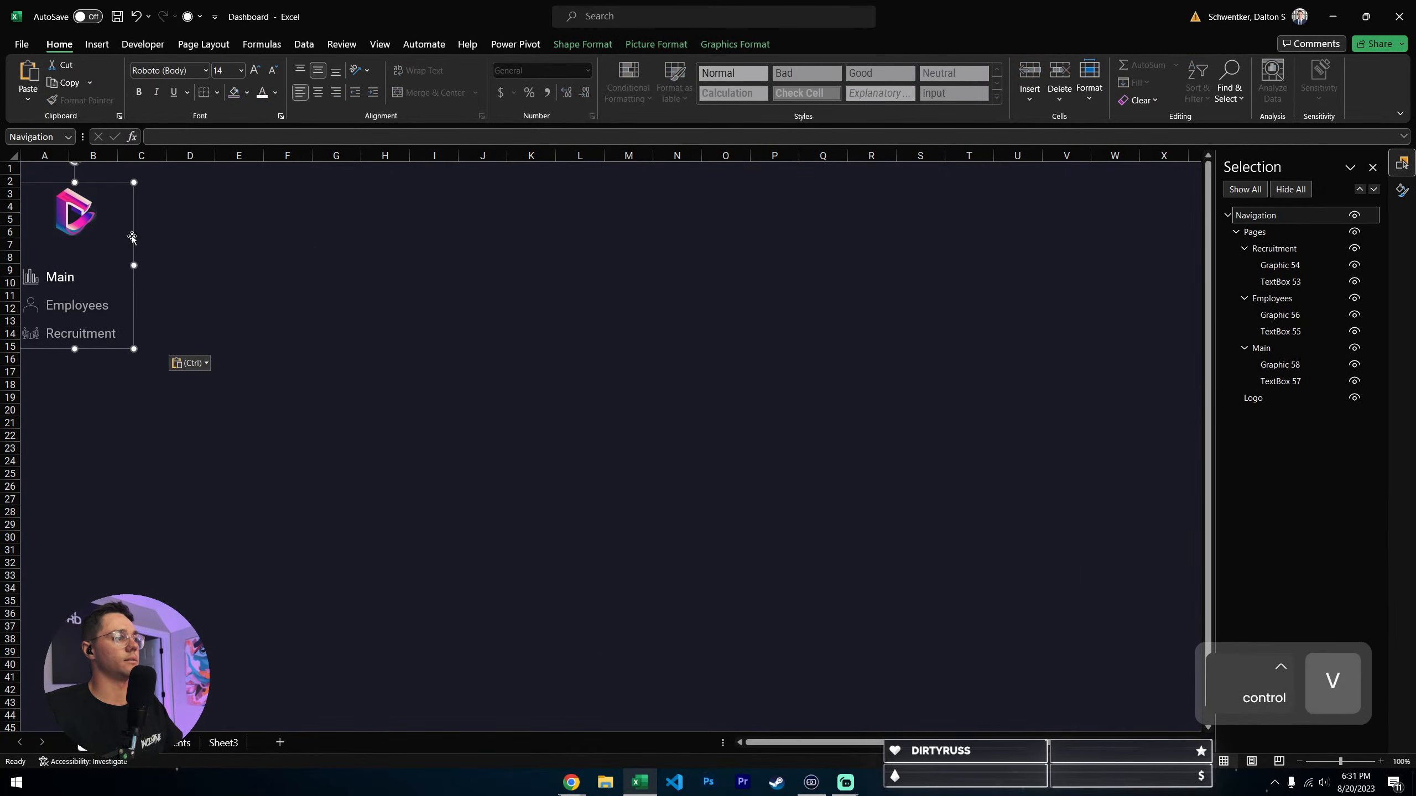
{"action": "left_click_drag", "start_coordinate": [131, 238], "coordinate": [145, 231]}
{"action": "left_click", "coordinate": [288, 295]}
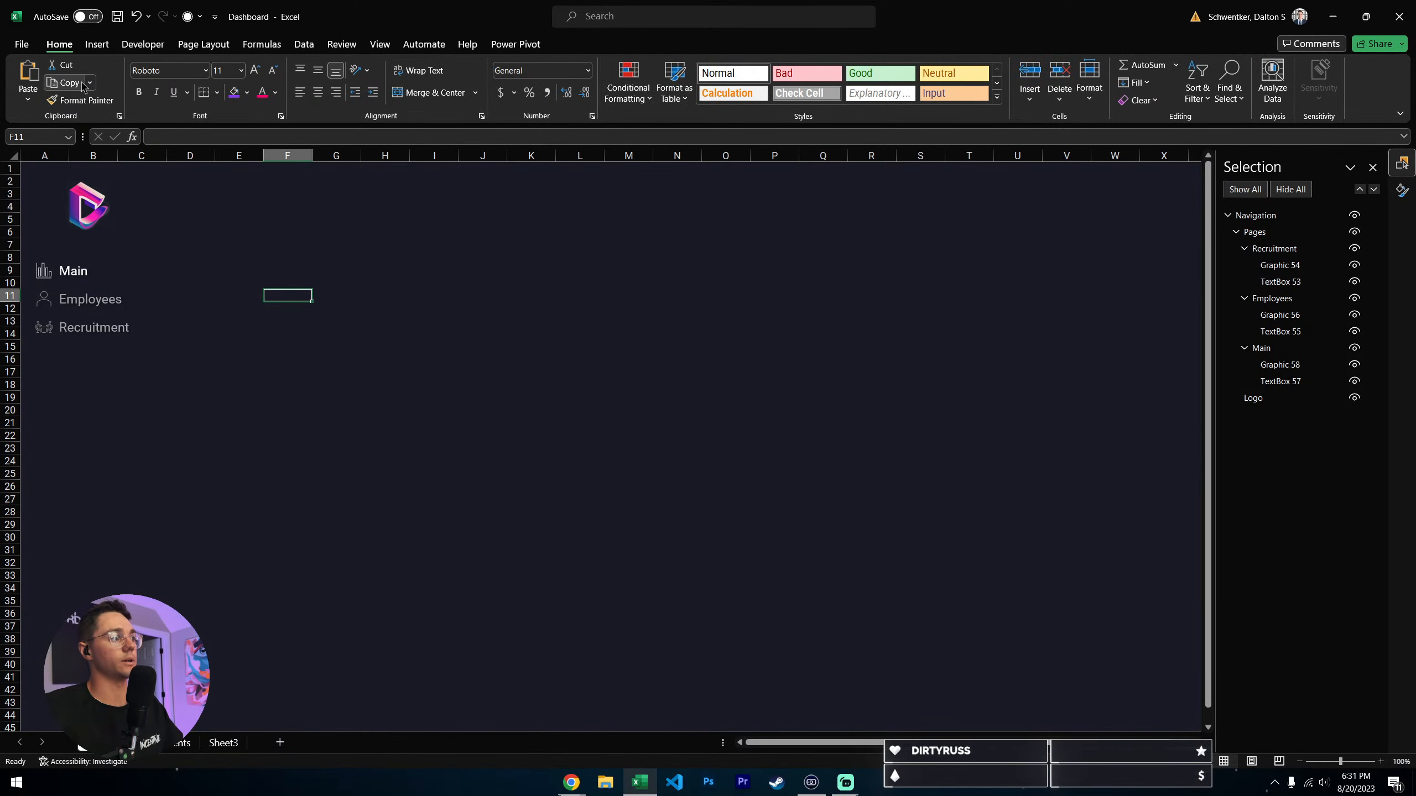
- Open the advanced Excel options at the display settings for the Dashboard workbook and the Main worksheet
{"action": "left_click", "coordinate": [21, 44]}
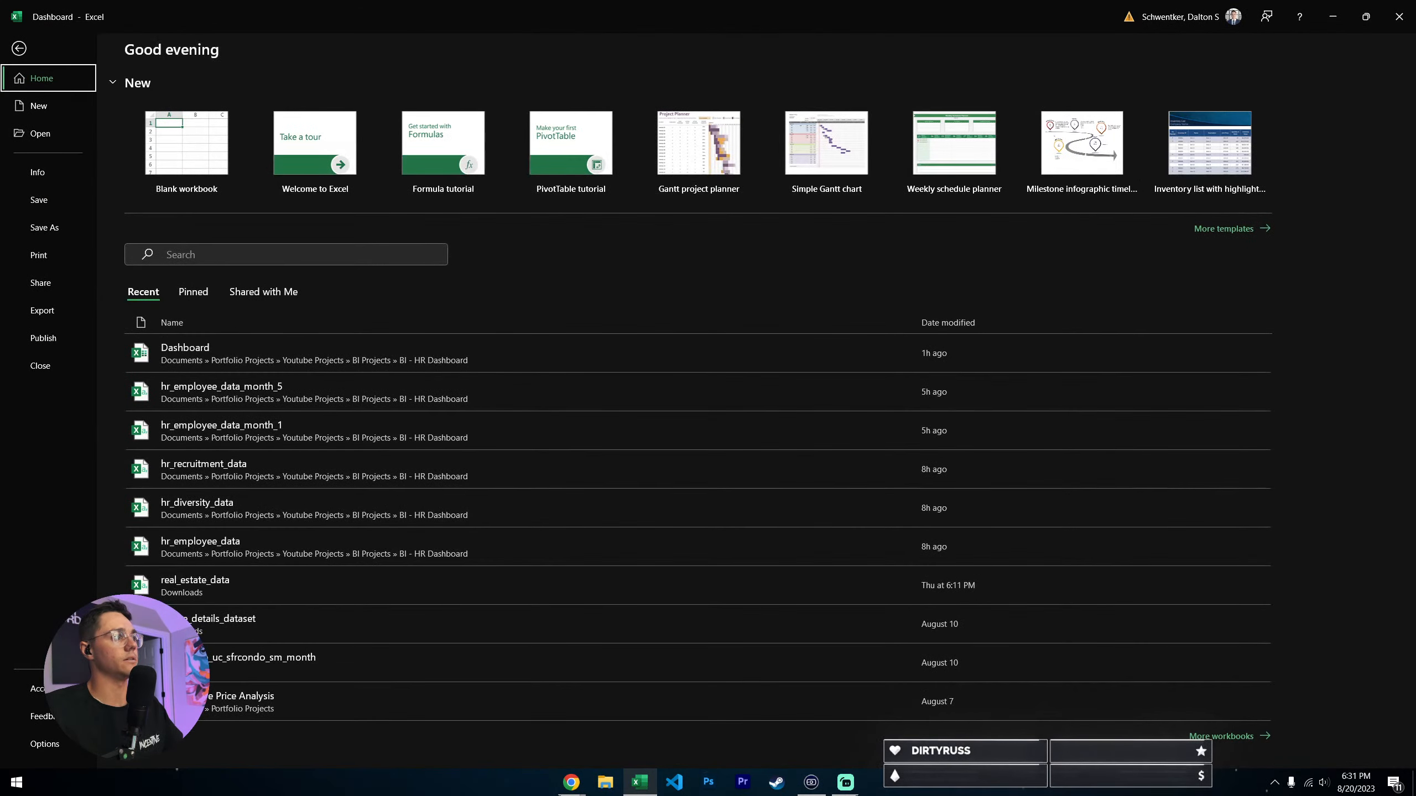
{"action": "key", "text": "Escape"}
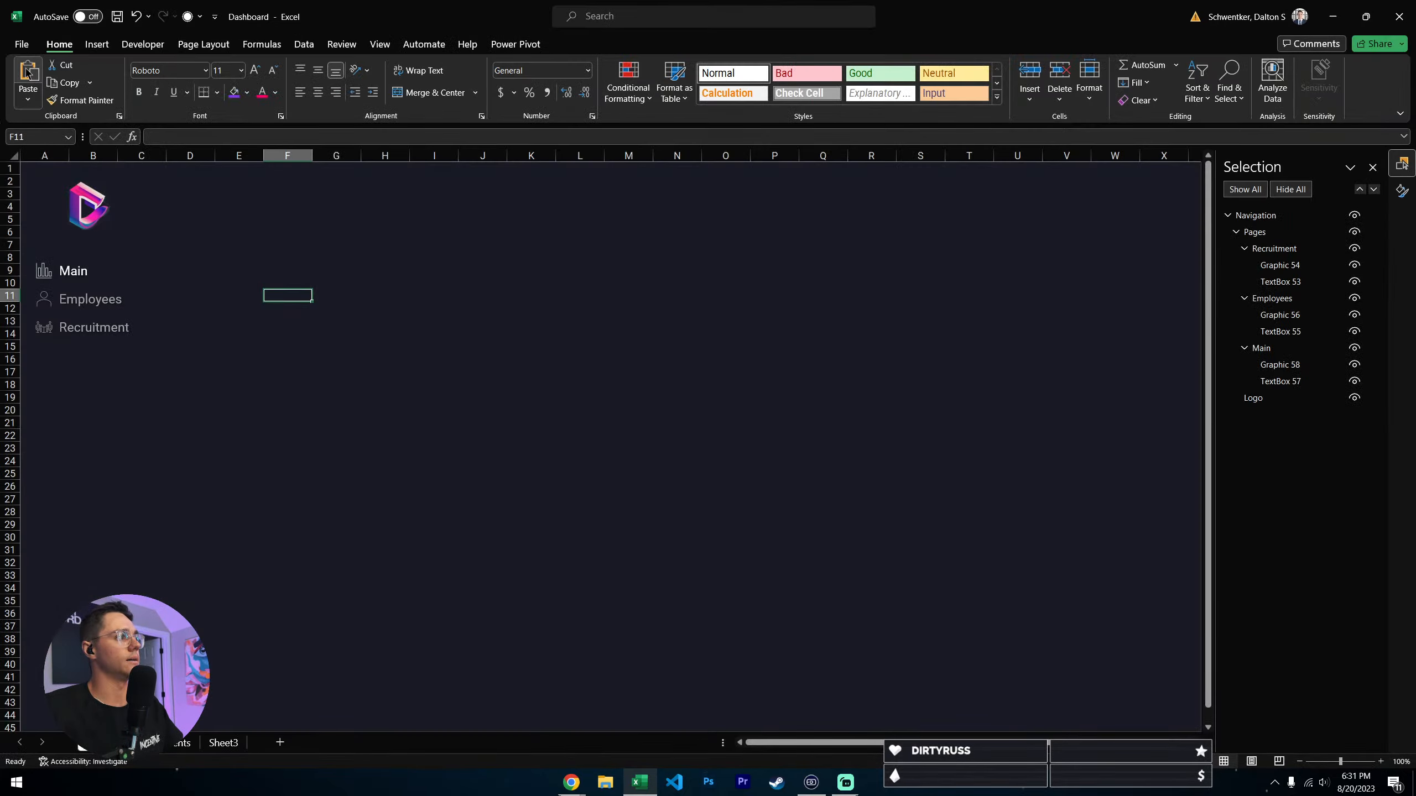
{"action": "left_click", "coordinate": [22, 45]}
{"action": "left_click", "coordinate": [25, 743]}
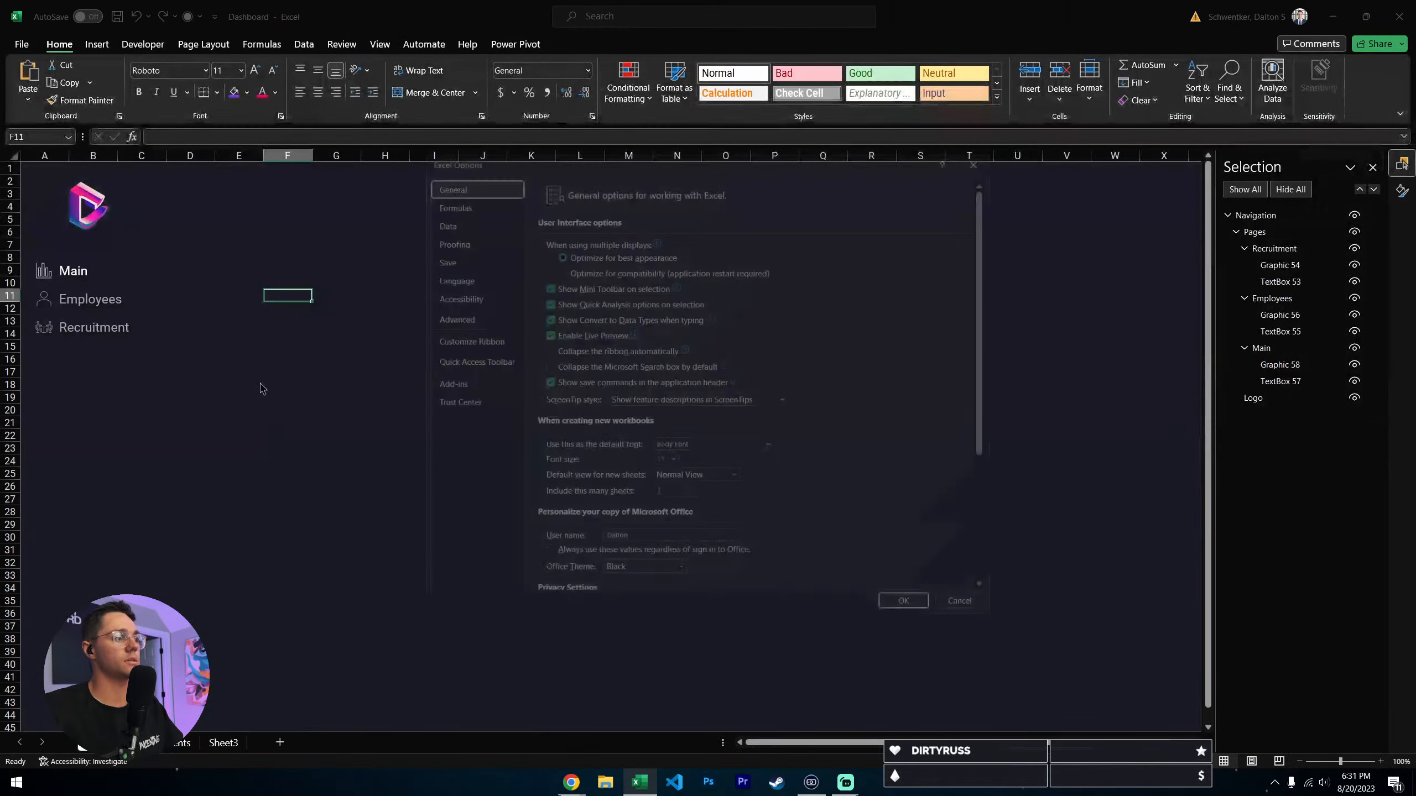
{"action": "left_click", "coordinate": [452, 318]}
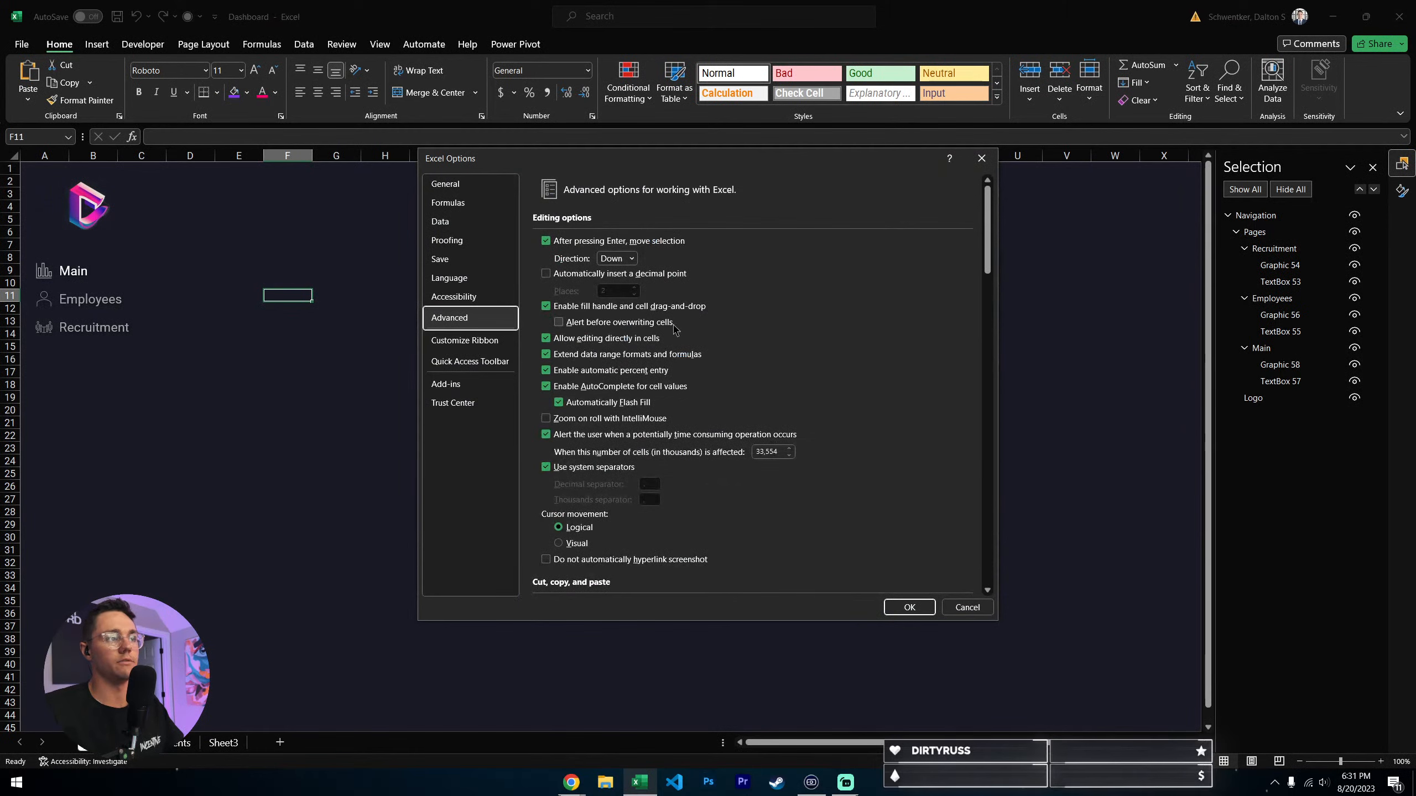
{"action": "scroll", "coordinate": [817, 347], "scroll_direction": "down", "scroll_amount": 5}
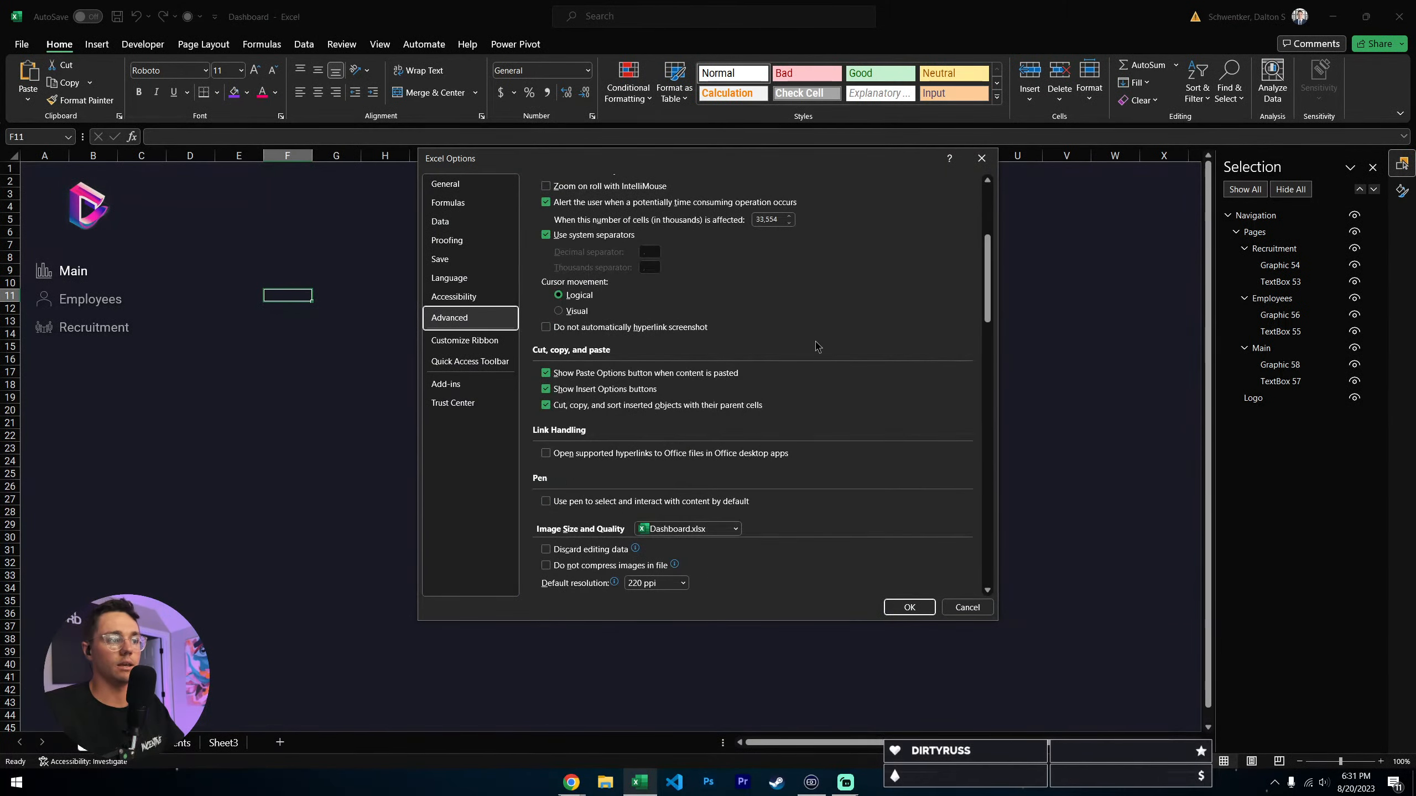
{"action": "scroll", "coordinate": [817, 347], "scroll_direction": "down", "scroll_amount": 15}
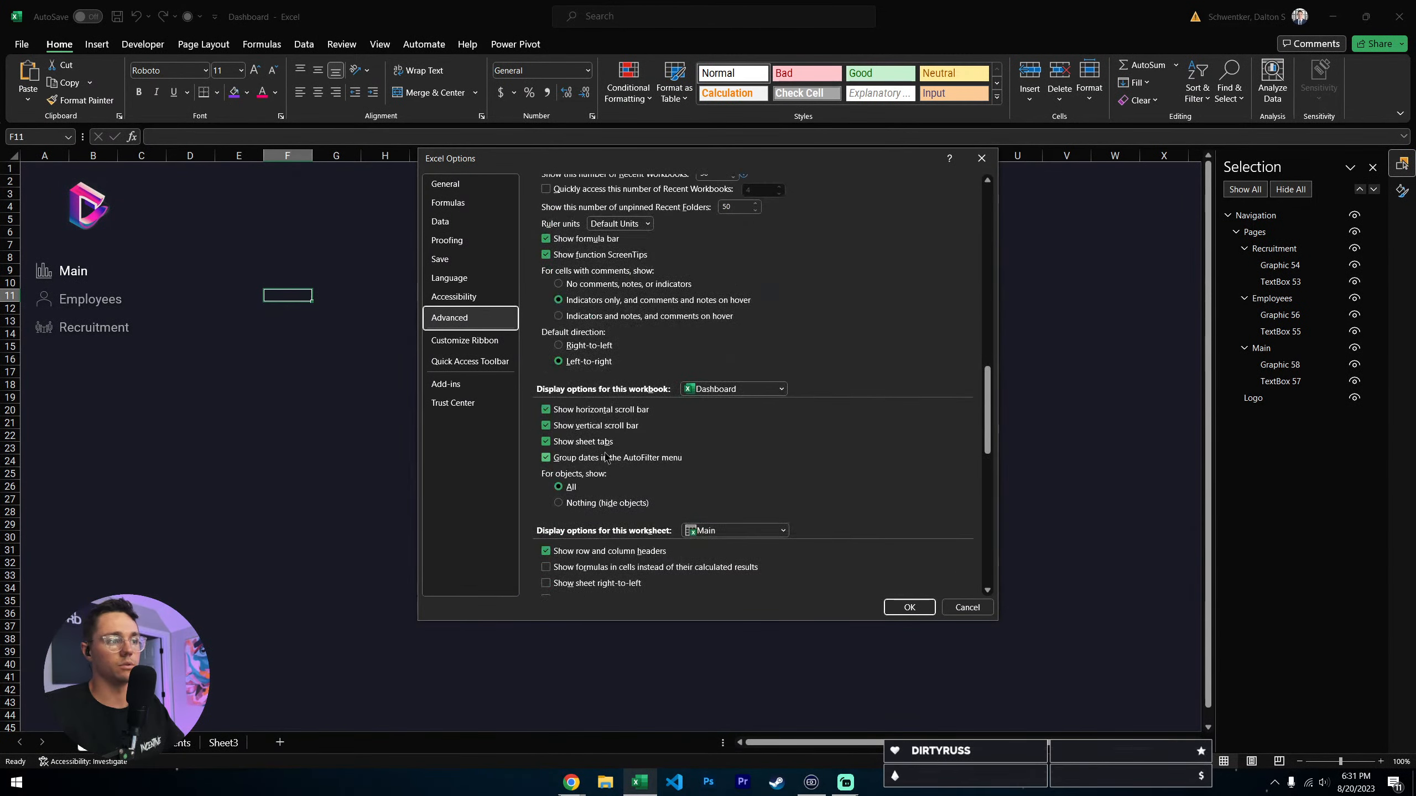
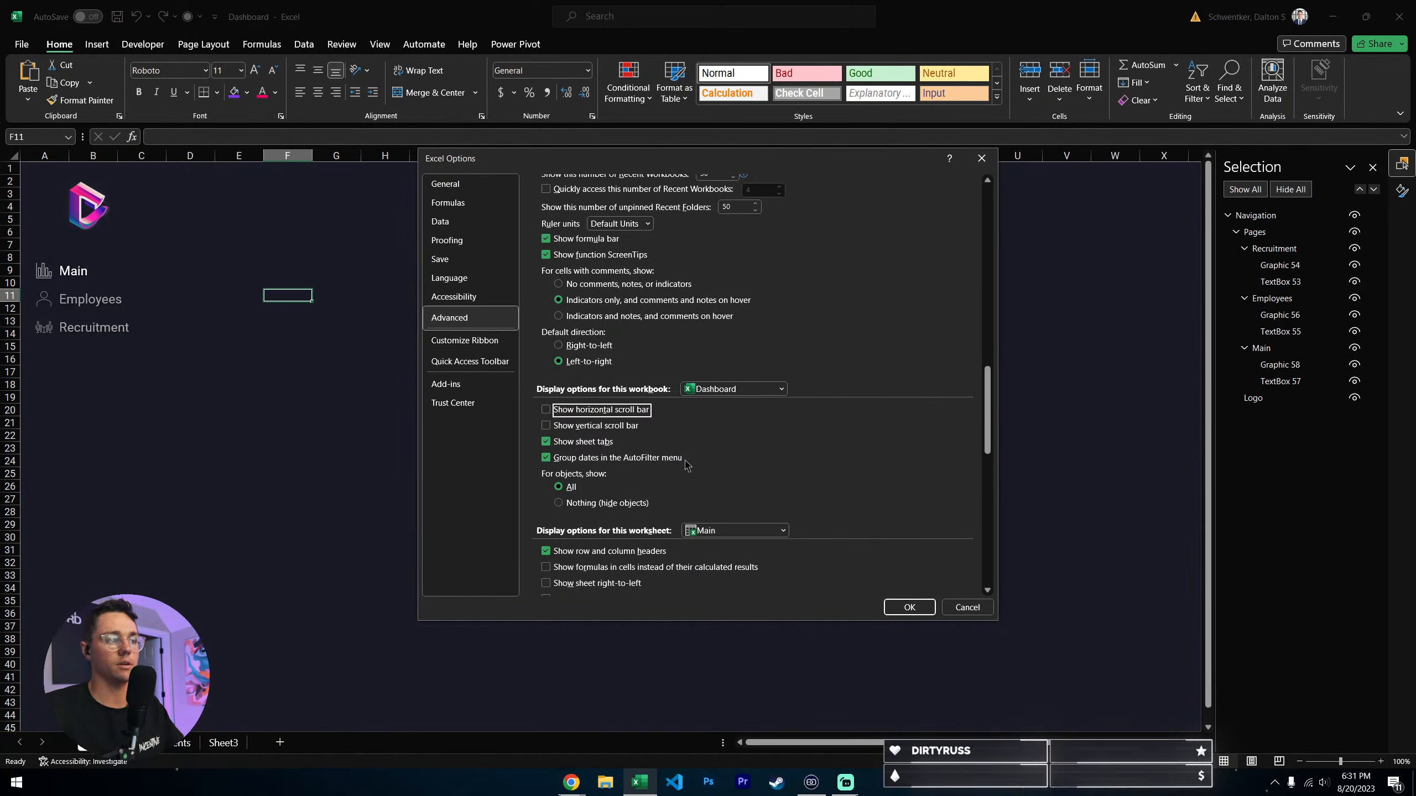
- Turn off row and column headers for the Main worksheet, and apply the display options with the Dashboard workbook's scroll bars hidden
{"action": "scroll", "coordinate": [847, 447], "scroll_direction": "down", "scroll_amount": 3}
{"action": "scroll", "coordinate": [877, 427], "scroll_direction": "up", "scroll_amount": 9}
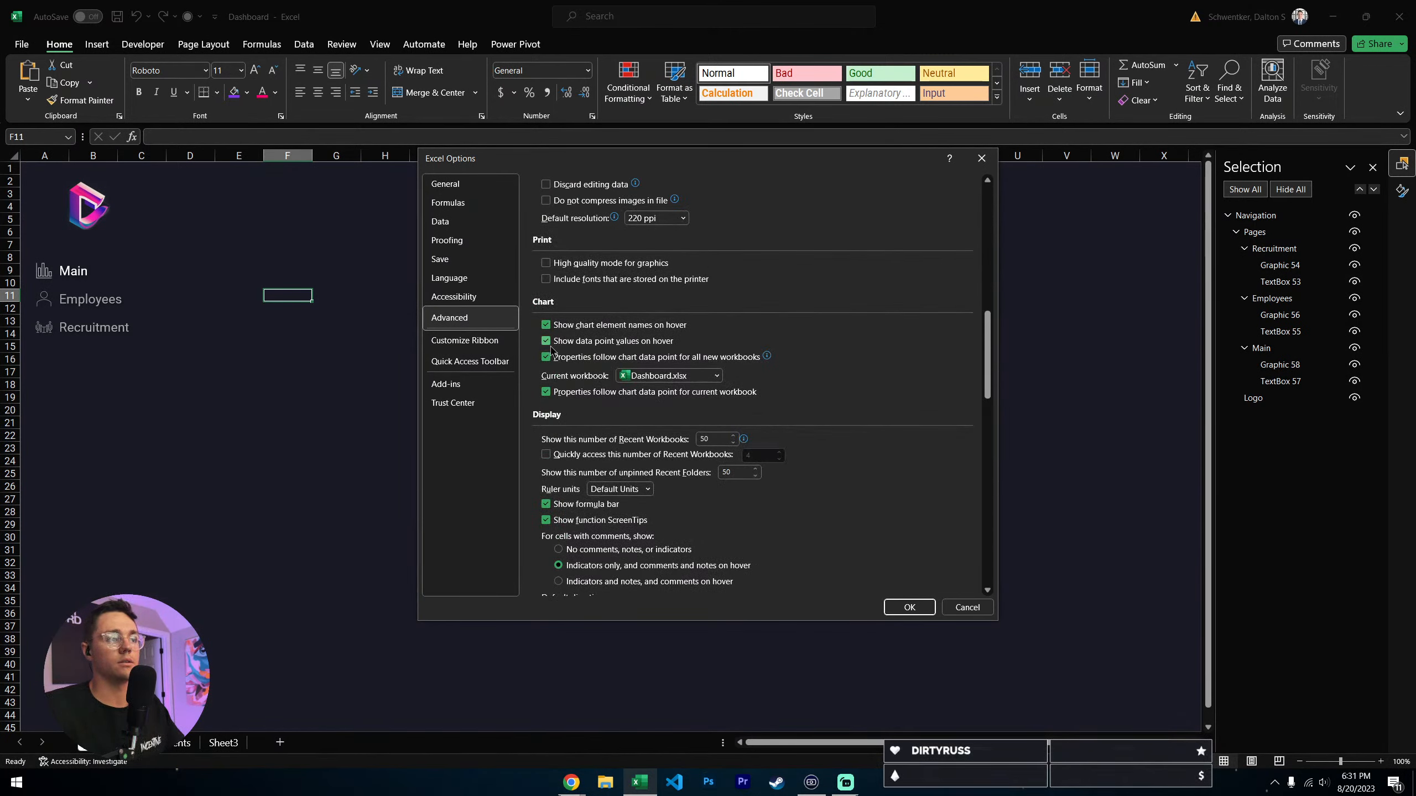
{"action": "scroll", "coordinate": [598, 528], "scroll_direction": "down", "scroll_amount": 2}
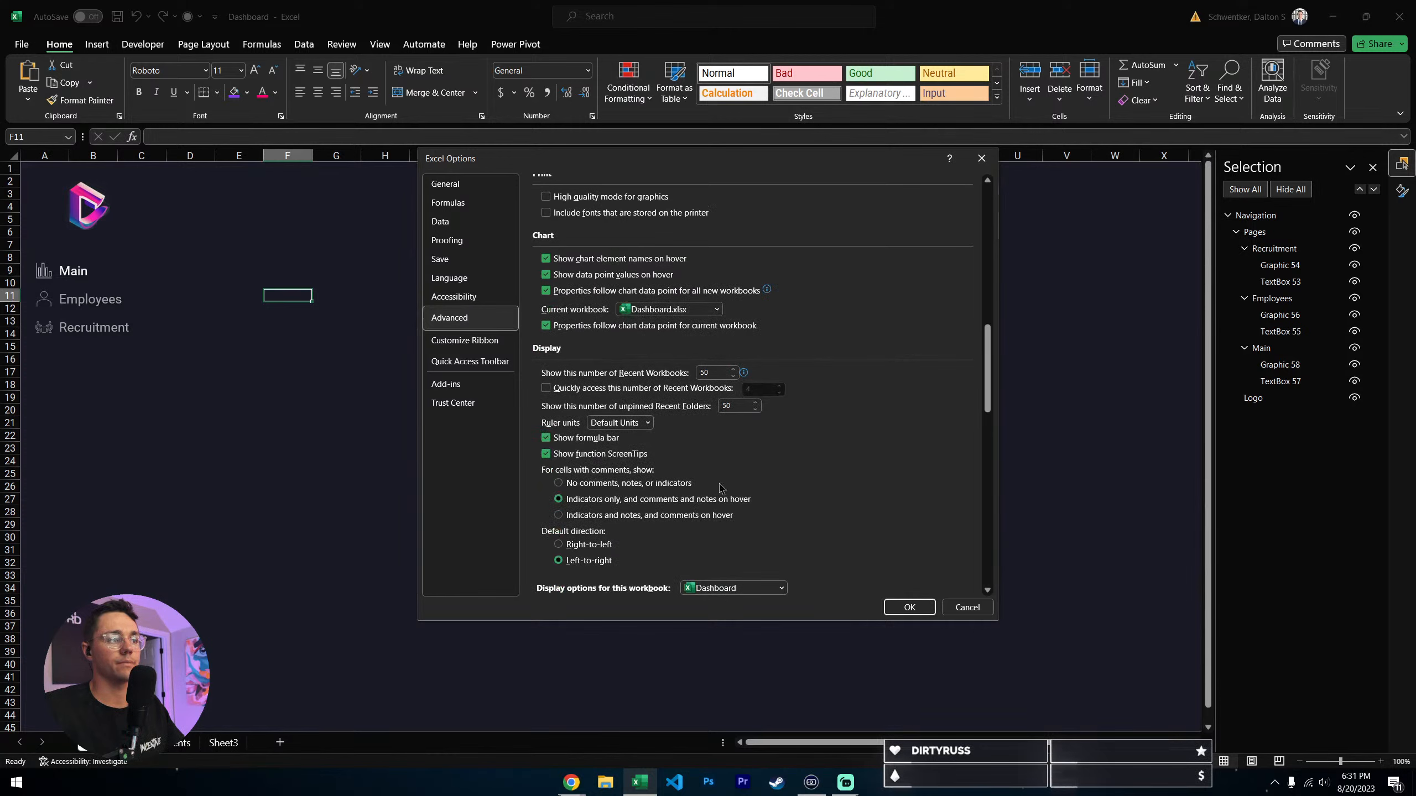
{"action": "scroll", "coordinate": [640, 493], "scroll_direction": "up", "scroll_amount": 11}
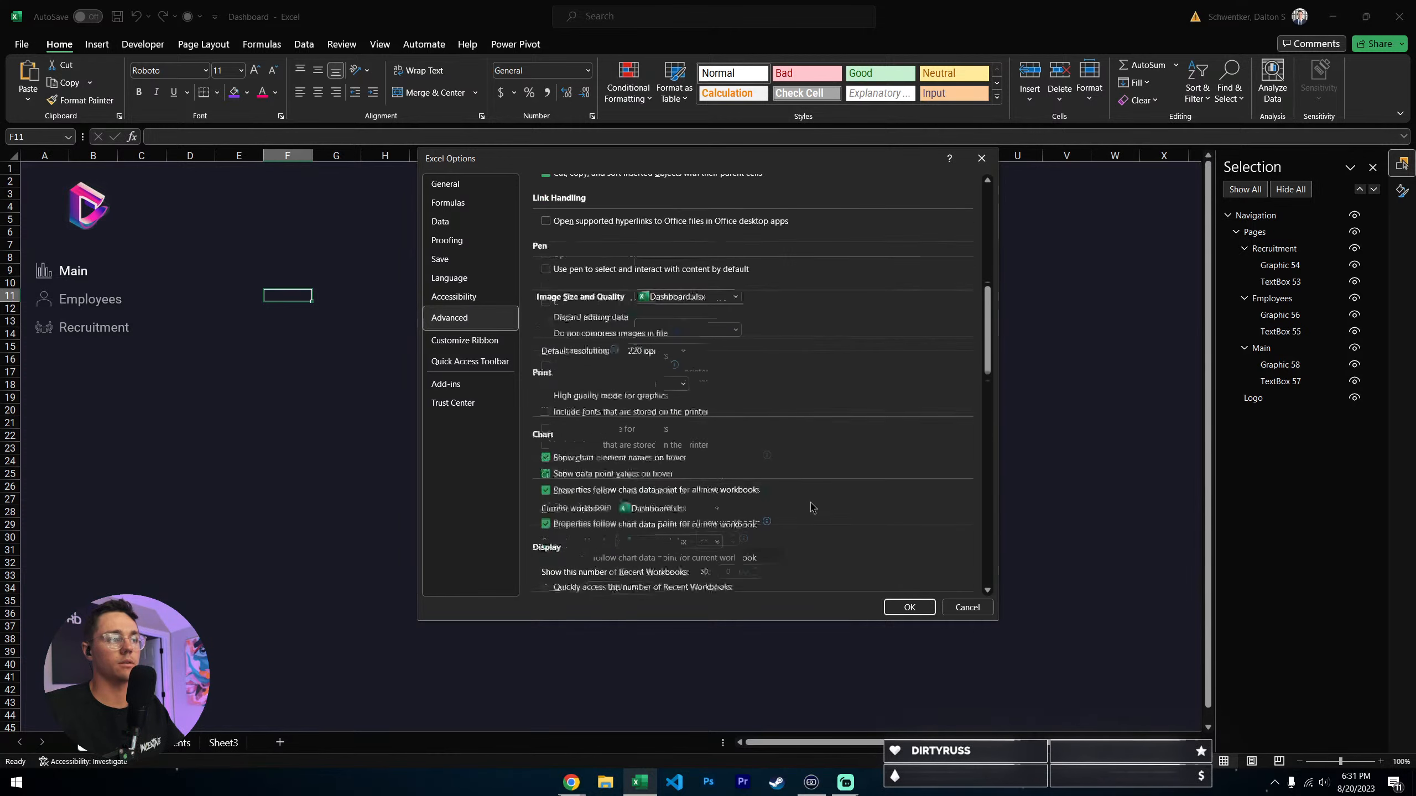
{"action": "scroll", "coordinate": [805, 399], "scroll_direction": "up", "scroll_amount": 3}
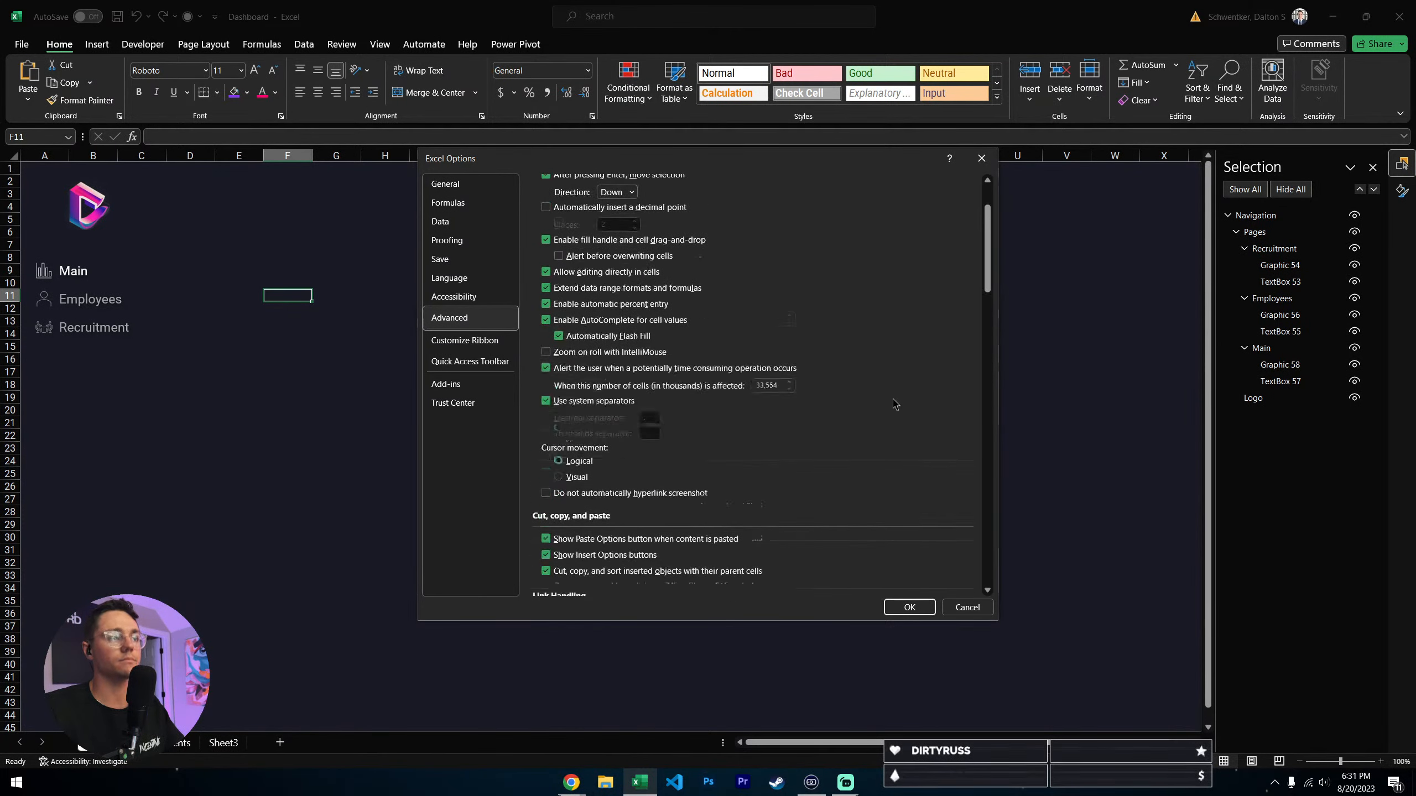
{"action": "scroll", "coordinate": [613, 411], "scroll_direction": "up", "scroll_amount": 1}
{"action": "scroll", "coordinate": [736, 412], "scroll_direction": "down", "scroll_amount": 11}
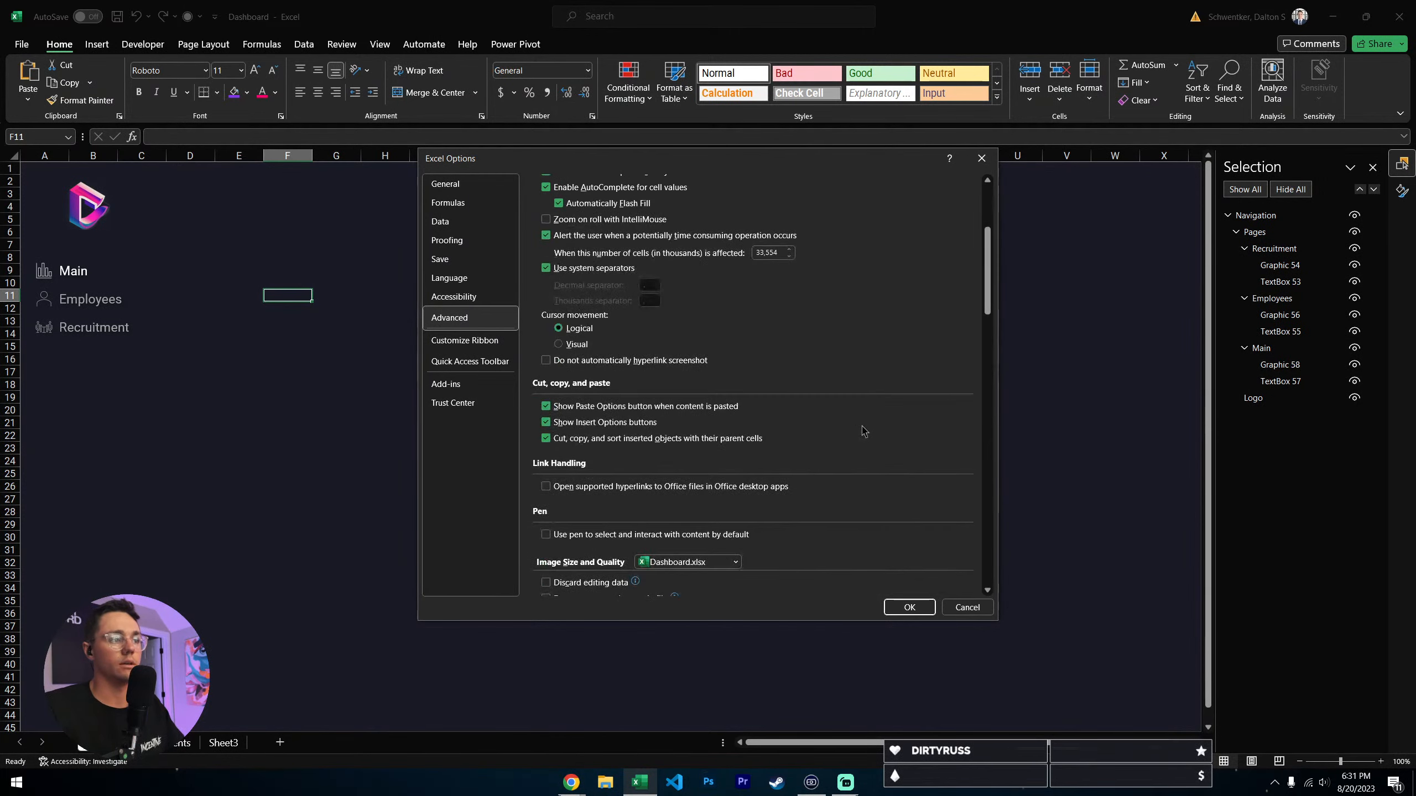
{"action": "scroll", "coordinate": [866, 410], "scroll_direction": "down", "scroll_amount": 7}
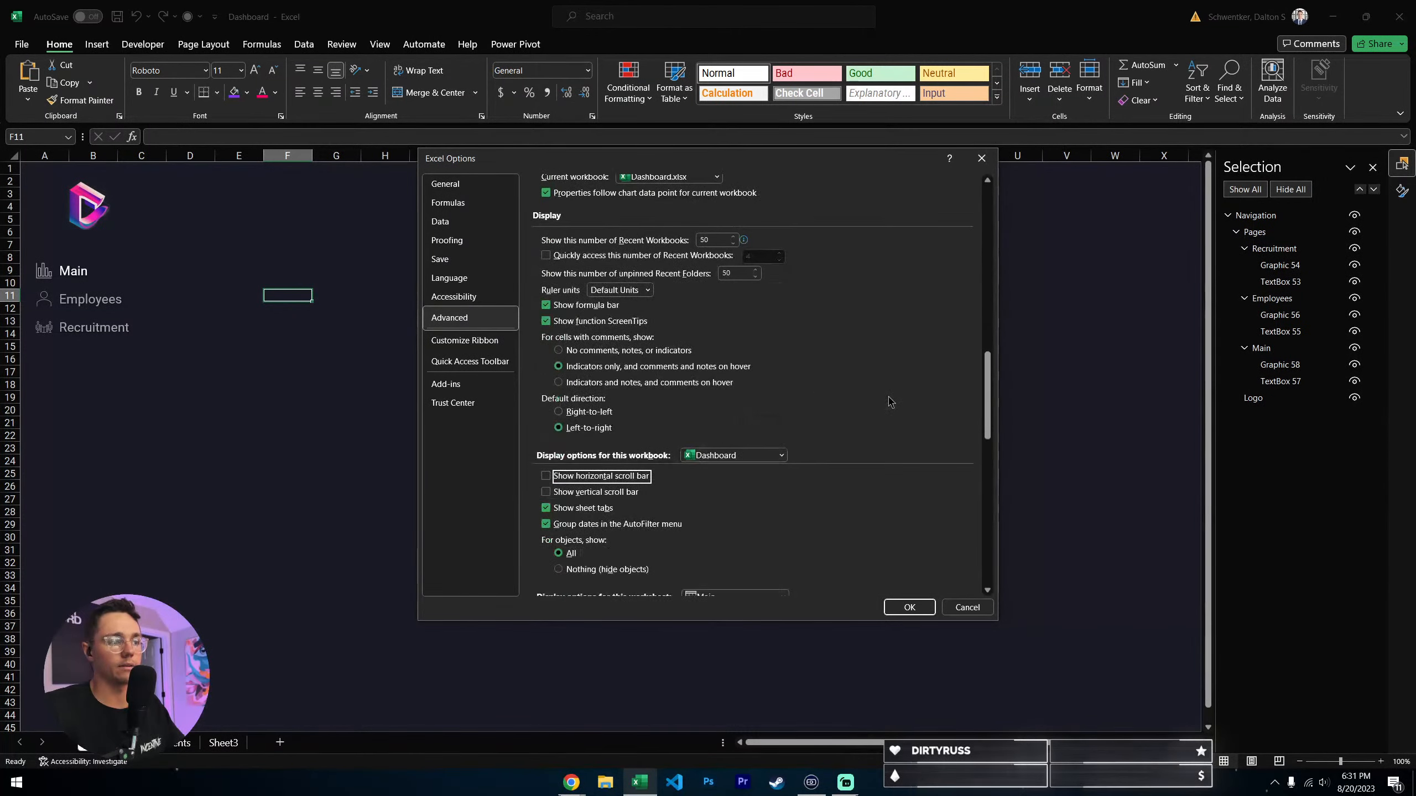
{"action": "scroll", "coordinate": [891, 401], "scroll_direction": "down", "scroll_amount": 2}
{"action": "scroll", "coordinate": [825, 422], "scroll_direction": "down", "scroll_amount": 2}
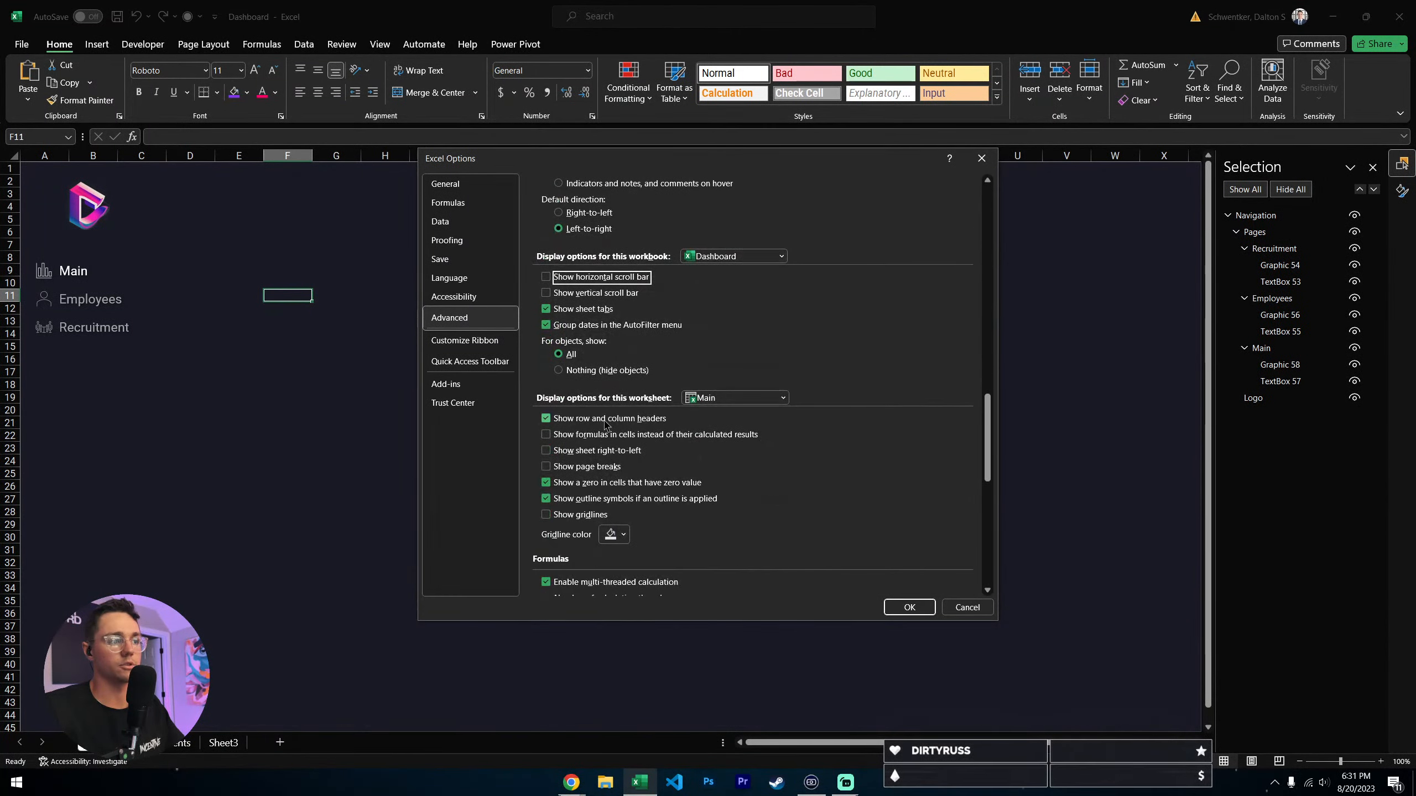
{"action": "left_click", "coordinate": [909, 607]}
{"action": "left_click", "coordinate": [316, 486]}
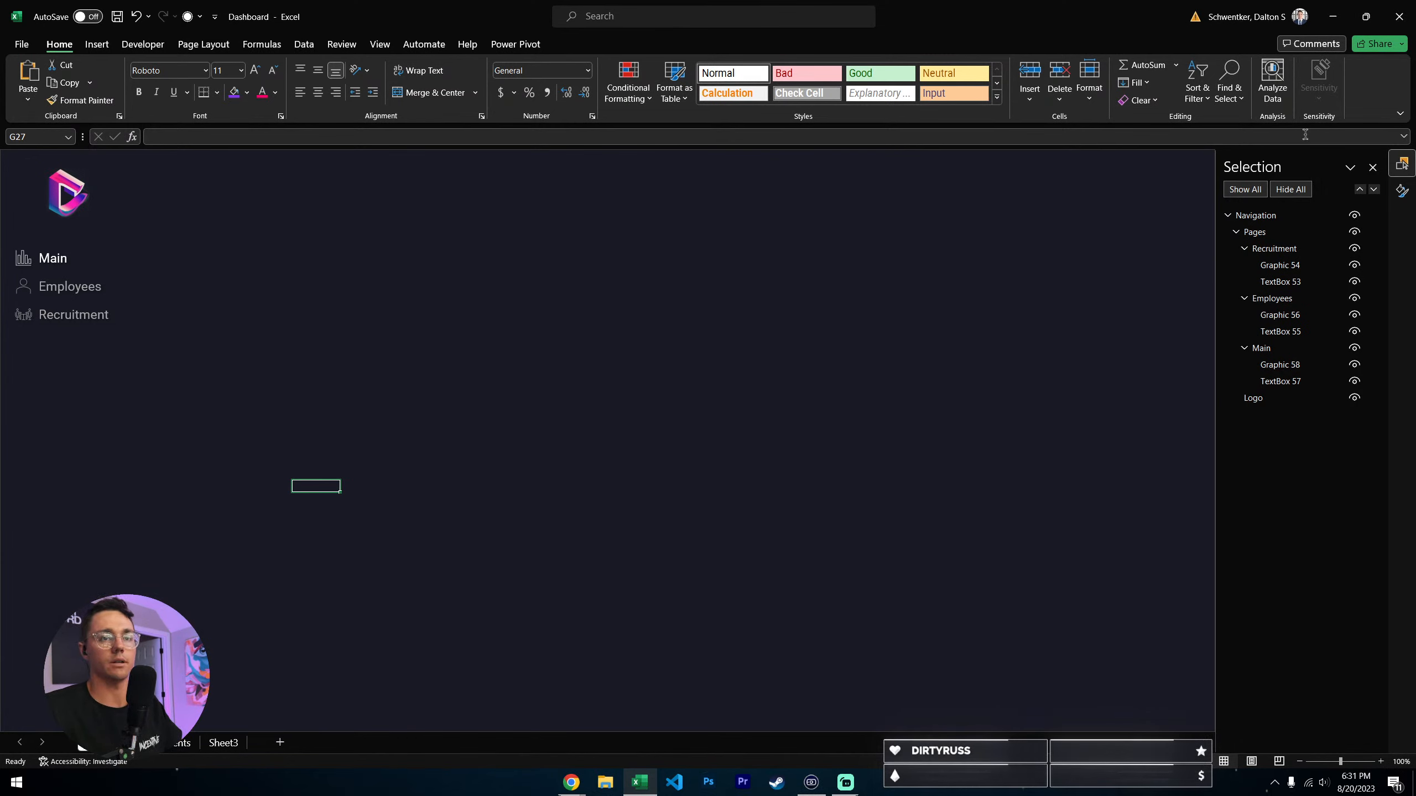
{"action": "left_click", "coordinate": [1400, 114]}
{"action": "left_click", "coordinate": [713, 420]}
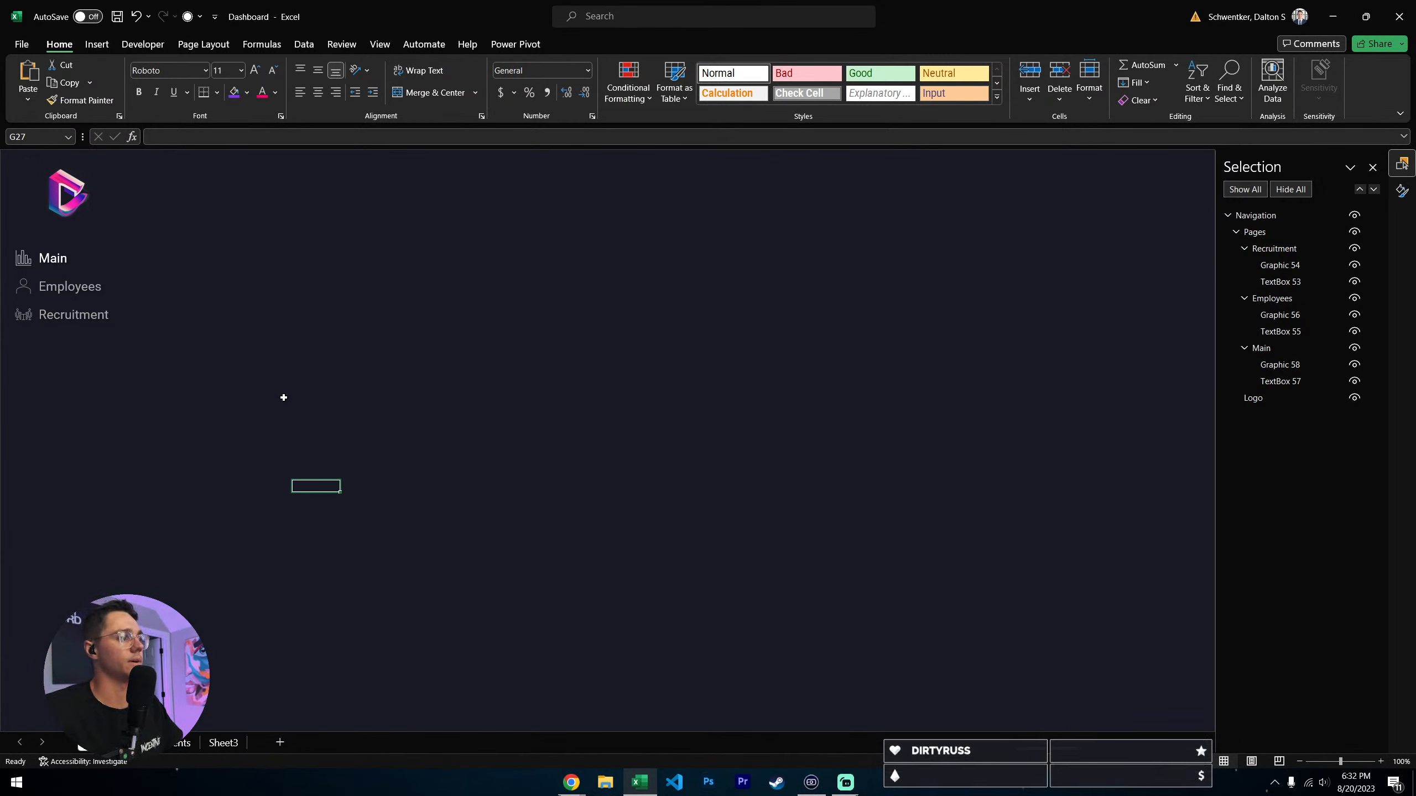
- Shift the Navigation group slightly to the right and ungroup it into the logo and the Pages group
{"action": "left_click", "coordinate": [88, 192]}
{"action": "left_click_drag", "start_coordinate": [124, 224], "coordinate": [127, 224]}
{"action": "right_click", "coordinate": [130, 229]}
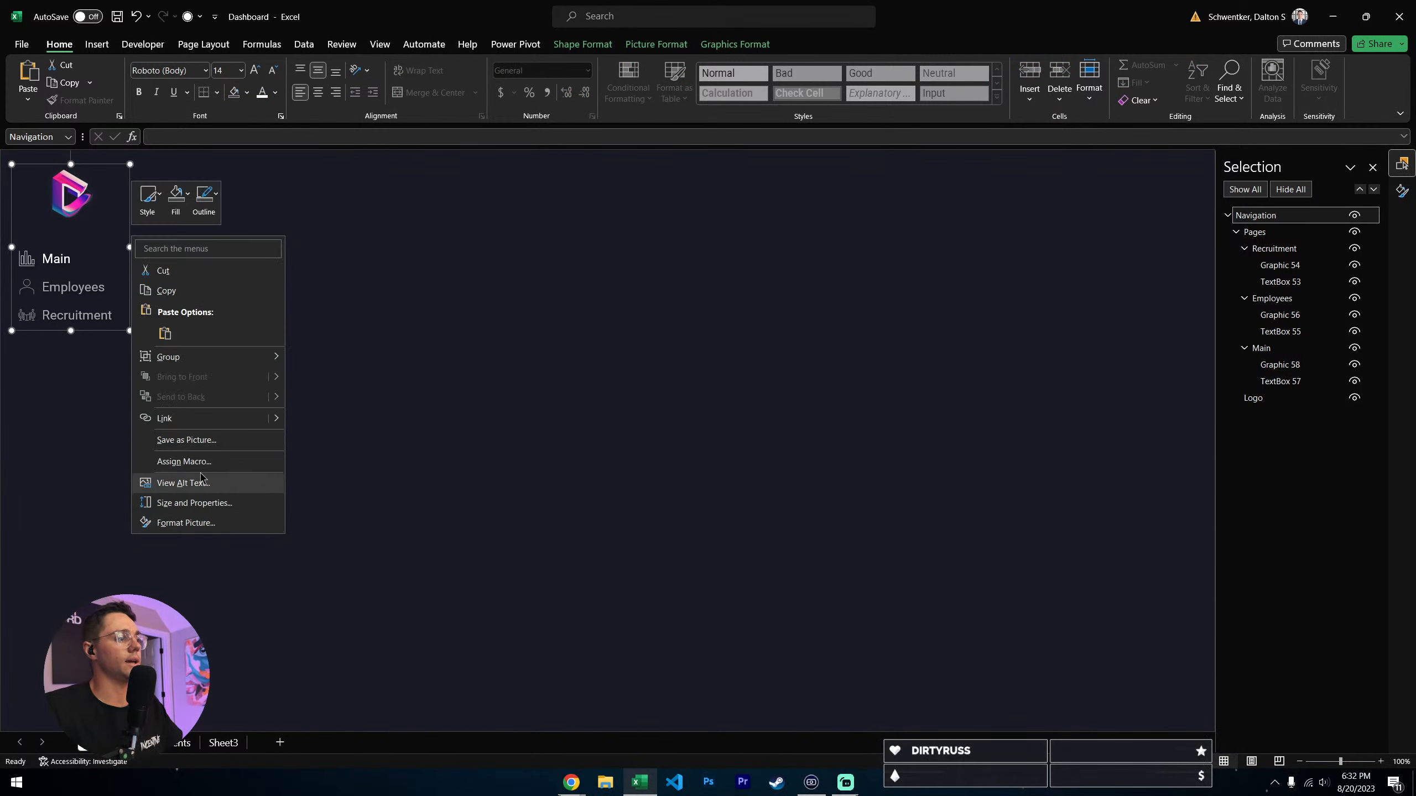
{"action": "mouse_move", "coordinate": [170, 358]}
{"action": "left_click", "coordinate": [324, 400]}
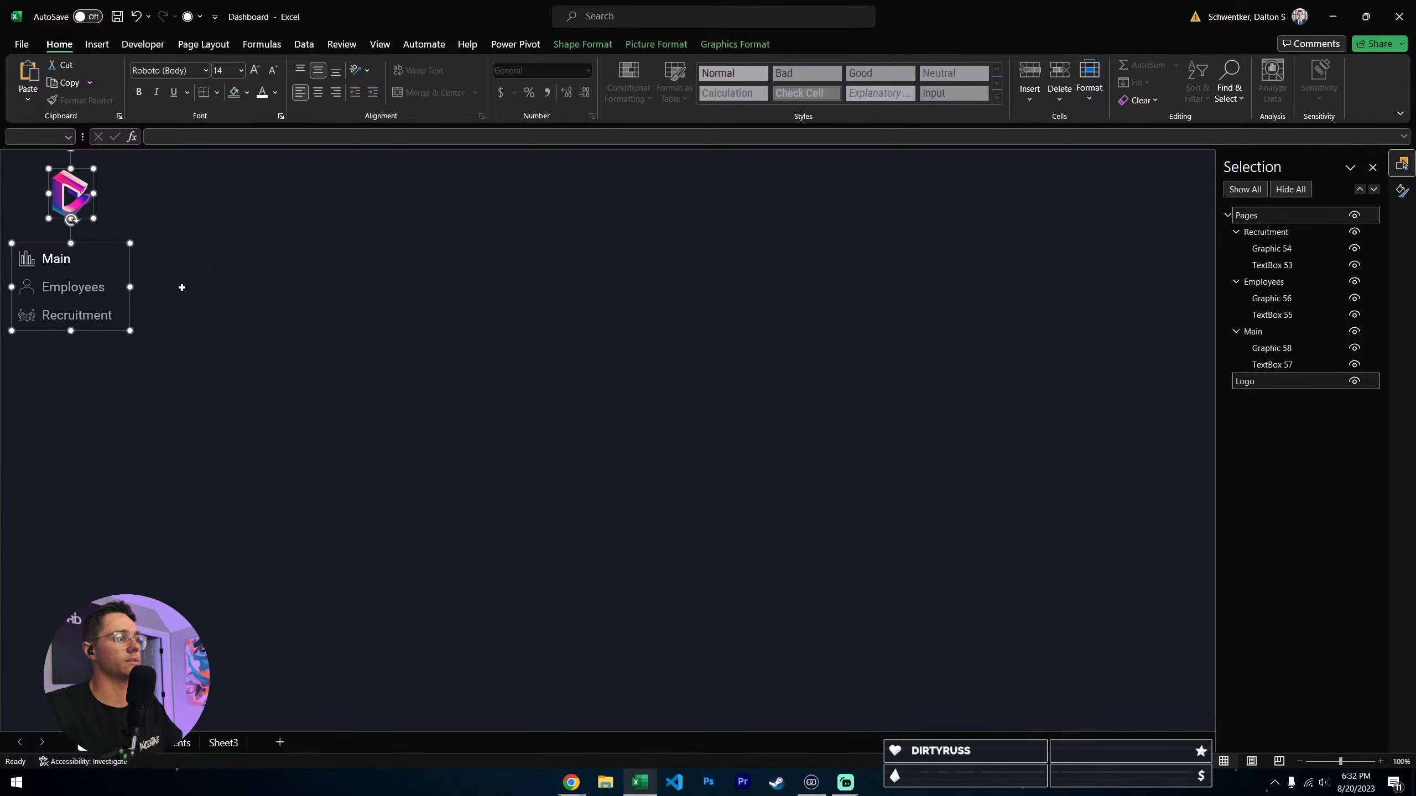
- Ungroup the Pages group into its separate Main, Employees and Recruitment groups, and clear the selection
{"action": "right_click", "coordinate": [105, 246]}
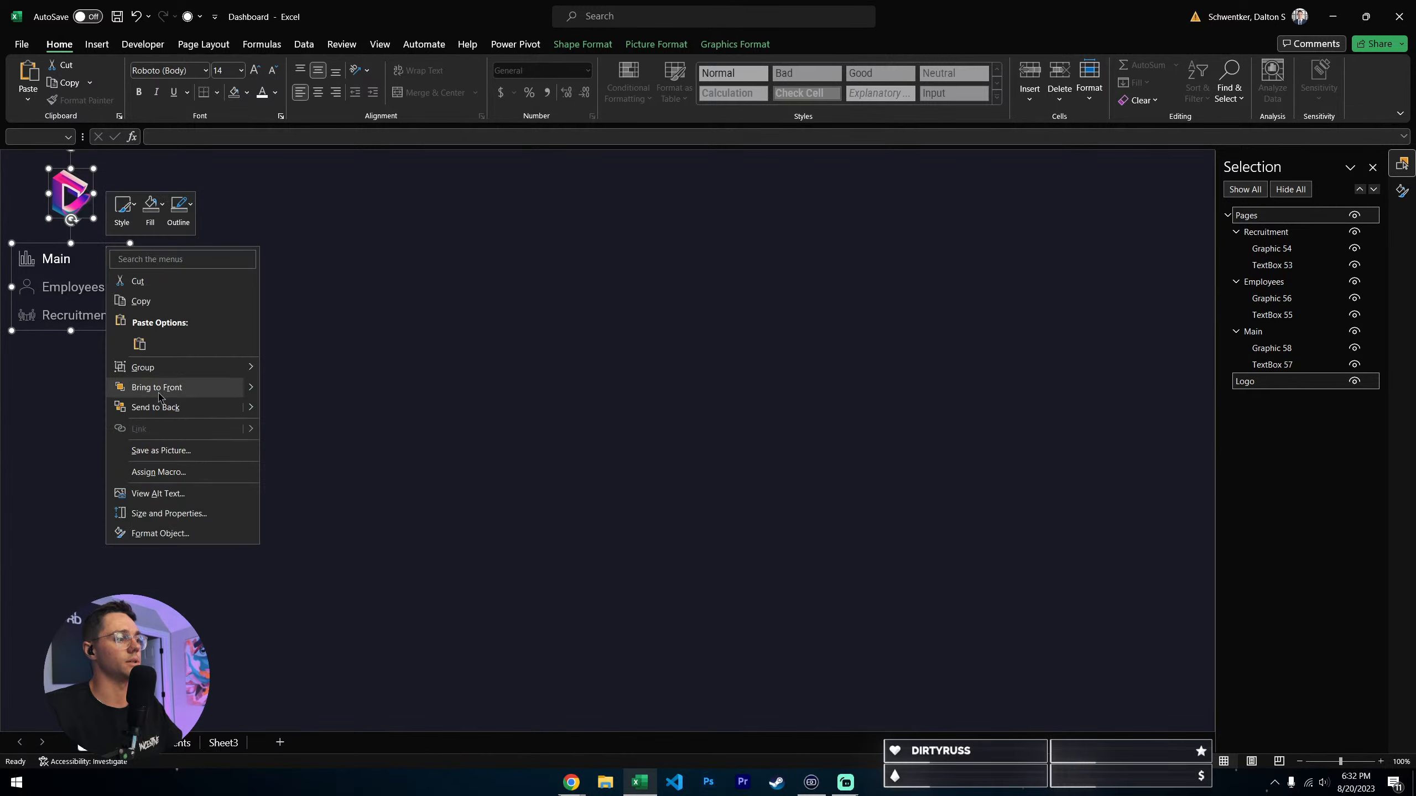
{"action": "key", "text": "Escape"}
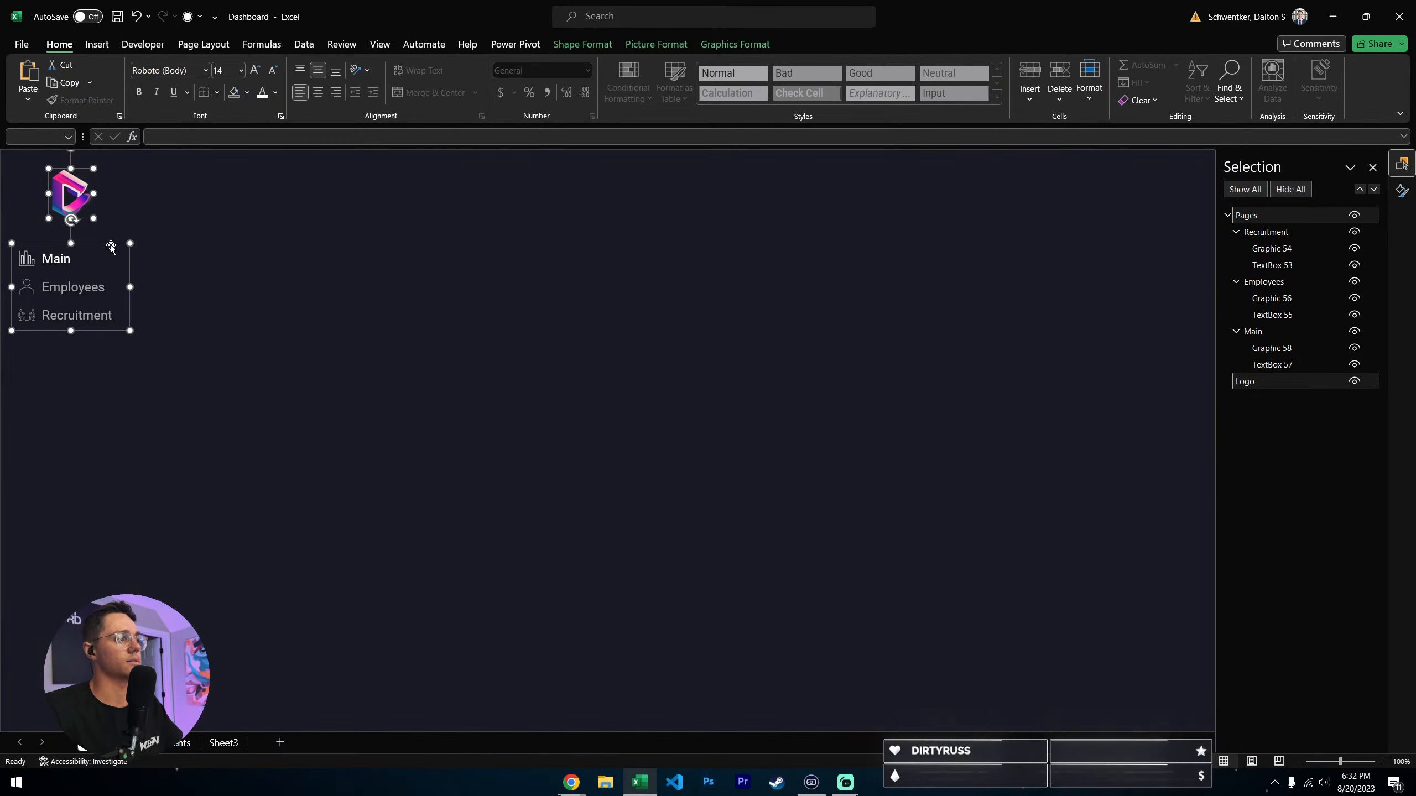
{"action": "right_click", "coordinate": [111, 245]}
{"action": "mouse_move", "coordinate": [160, 370]}
{"action": "left_click", "coordinate": [303, 408]}
{"action": "key", "text": "Escape"}
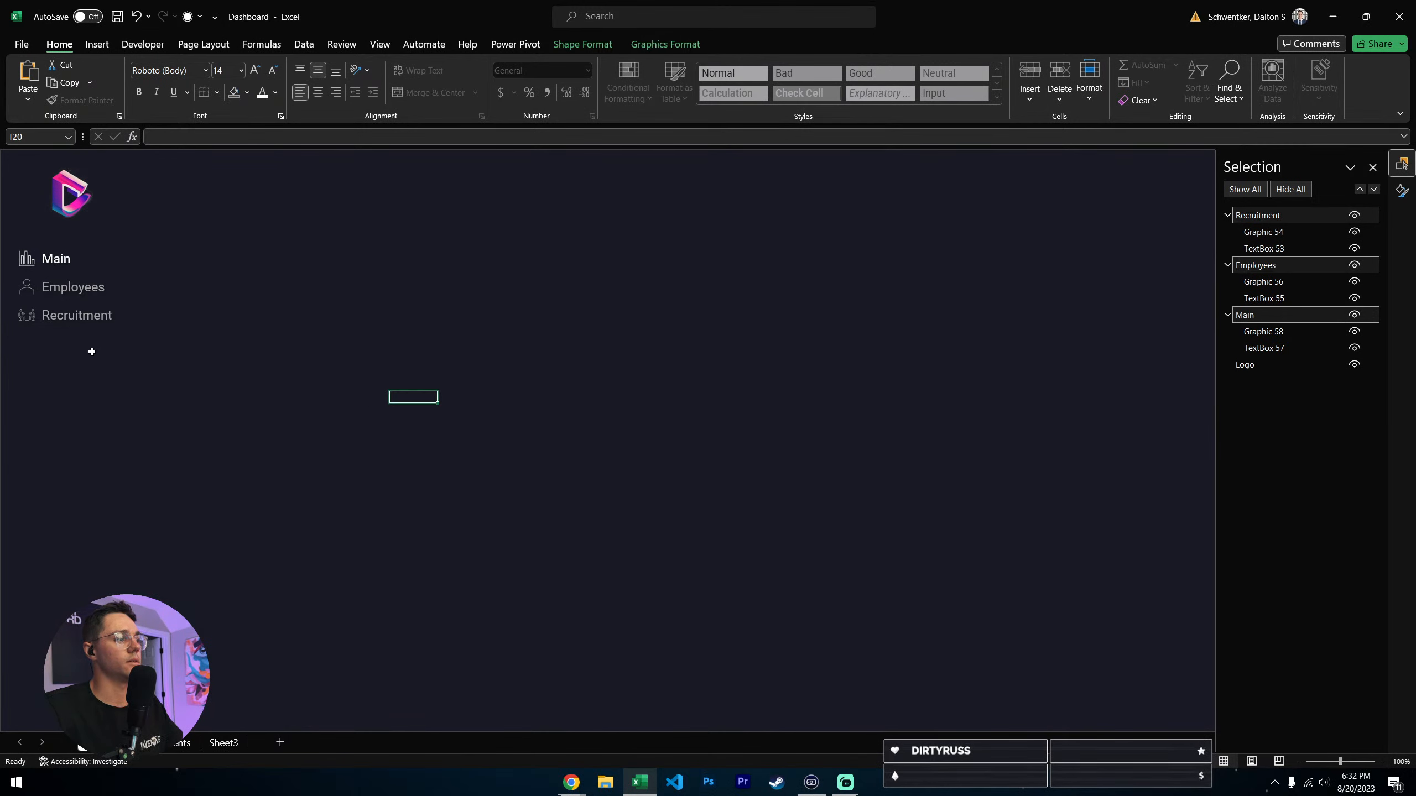
- Select the Main and Employees navigation items in turn to check that each one is a separate group
{"action": "left_click", "coordinate": [72, 264]}
{"action": "left_click", "coordinate": [201, 274]}
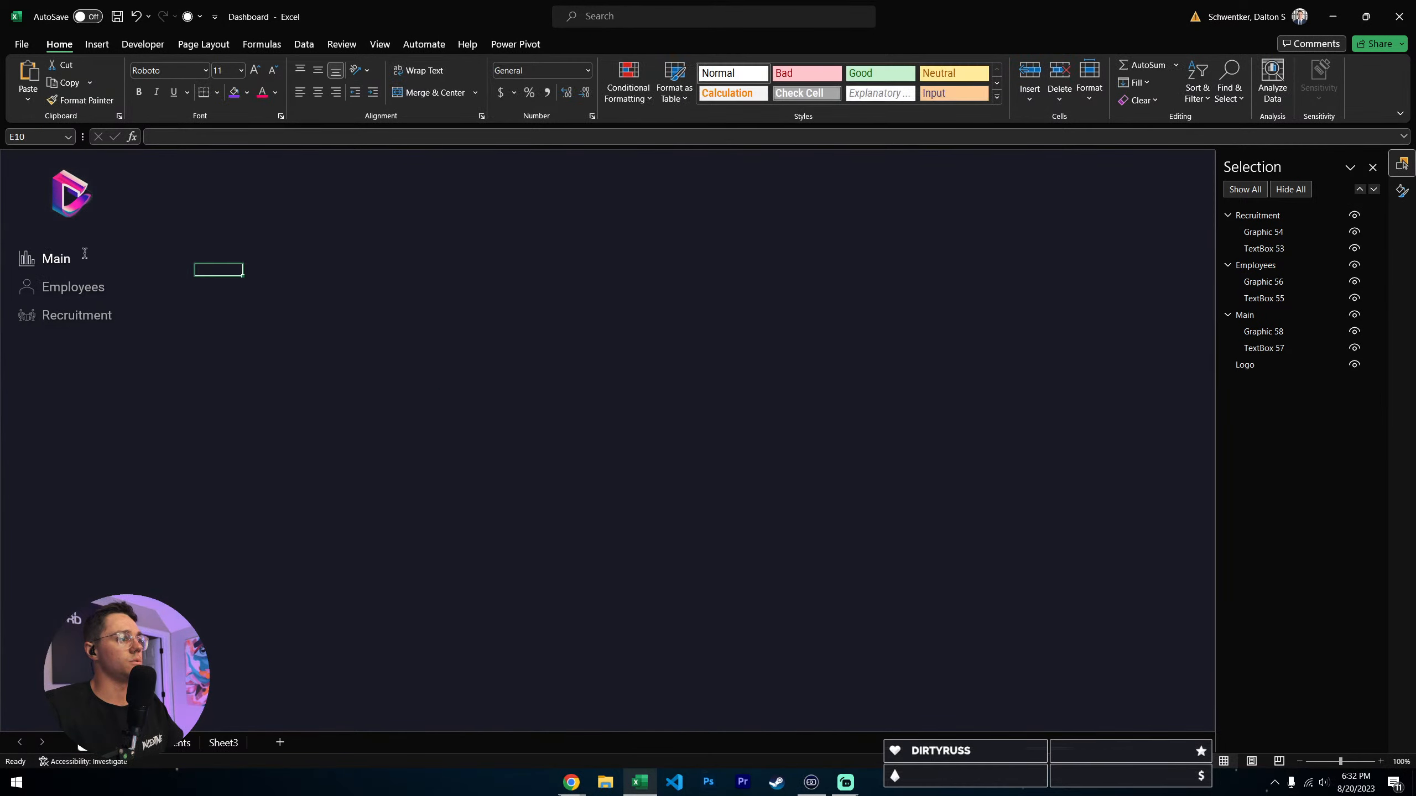
{"action": "left_click", "coordinate": [82, 256]}
{"action": "left_click", "coordinate": [82, 245]}
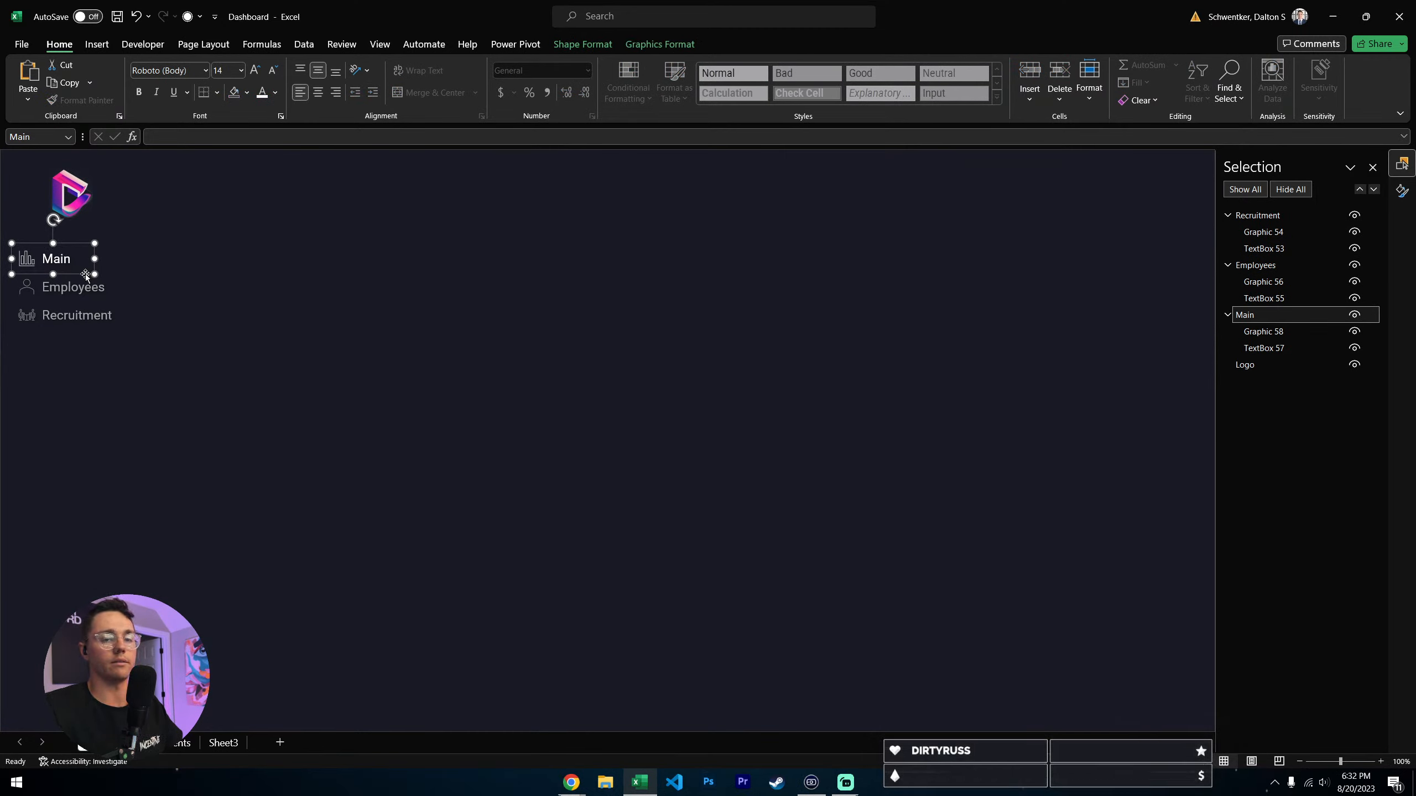
{"action": "left_click", "coordinate": [31, 284]}
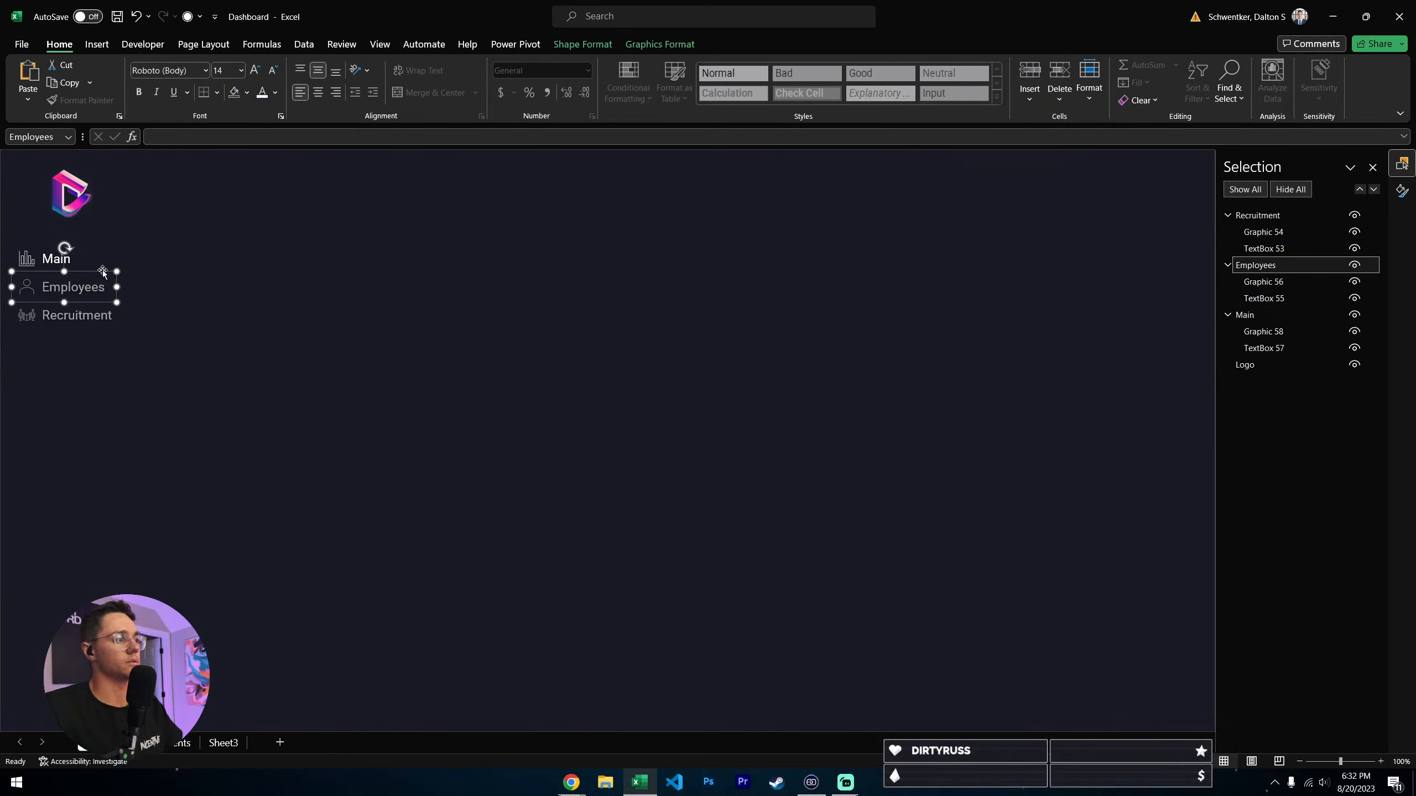
- Add two sheets between Main and UI Components, and name them Employees and Recruitment
{"action": "left_click", "coordinate": [284, 748]}
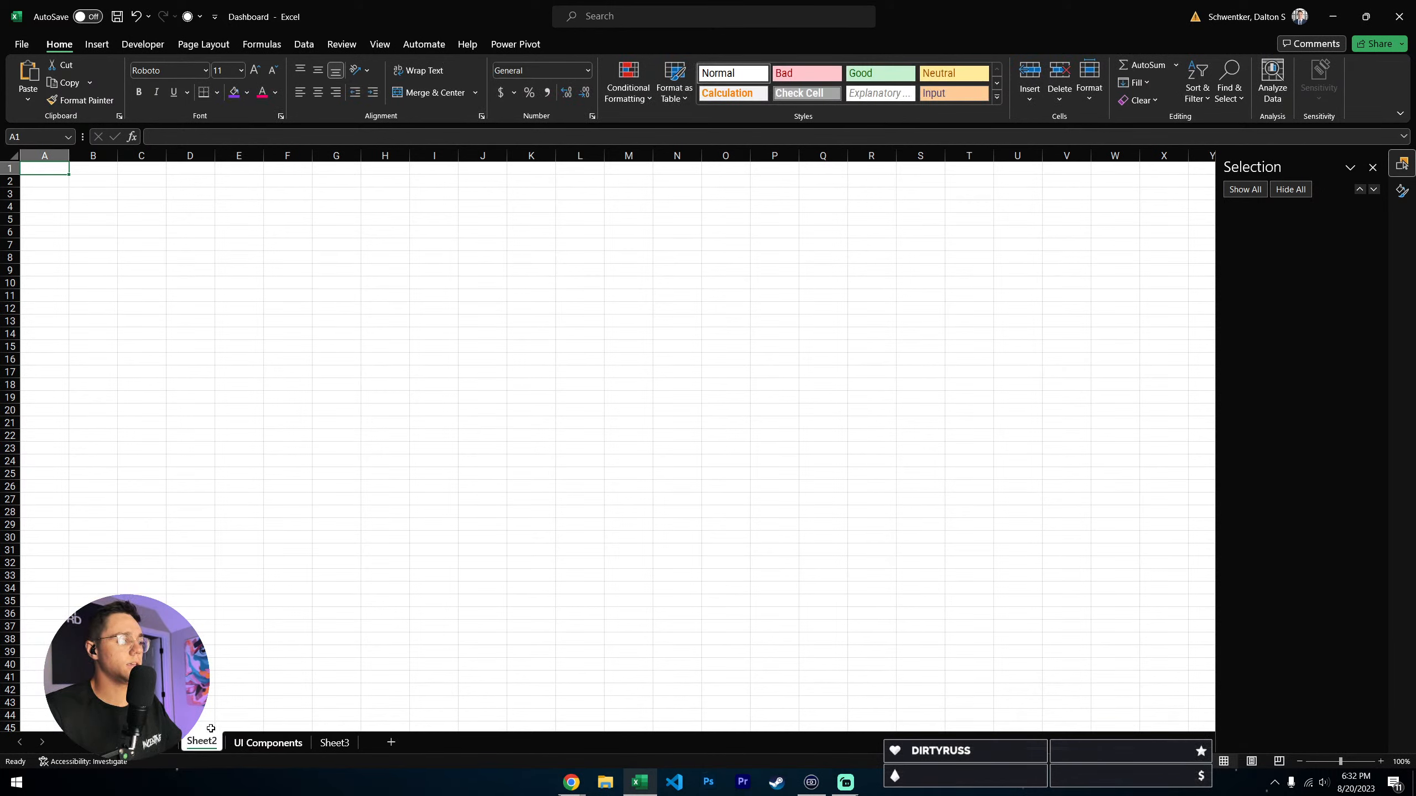
{"action": "double_click", "coordinate": [202, 743]}
{"action": "type", "text": "Rec"}
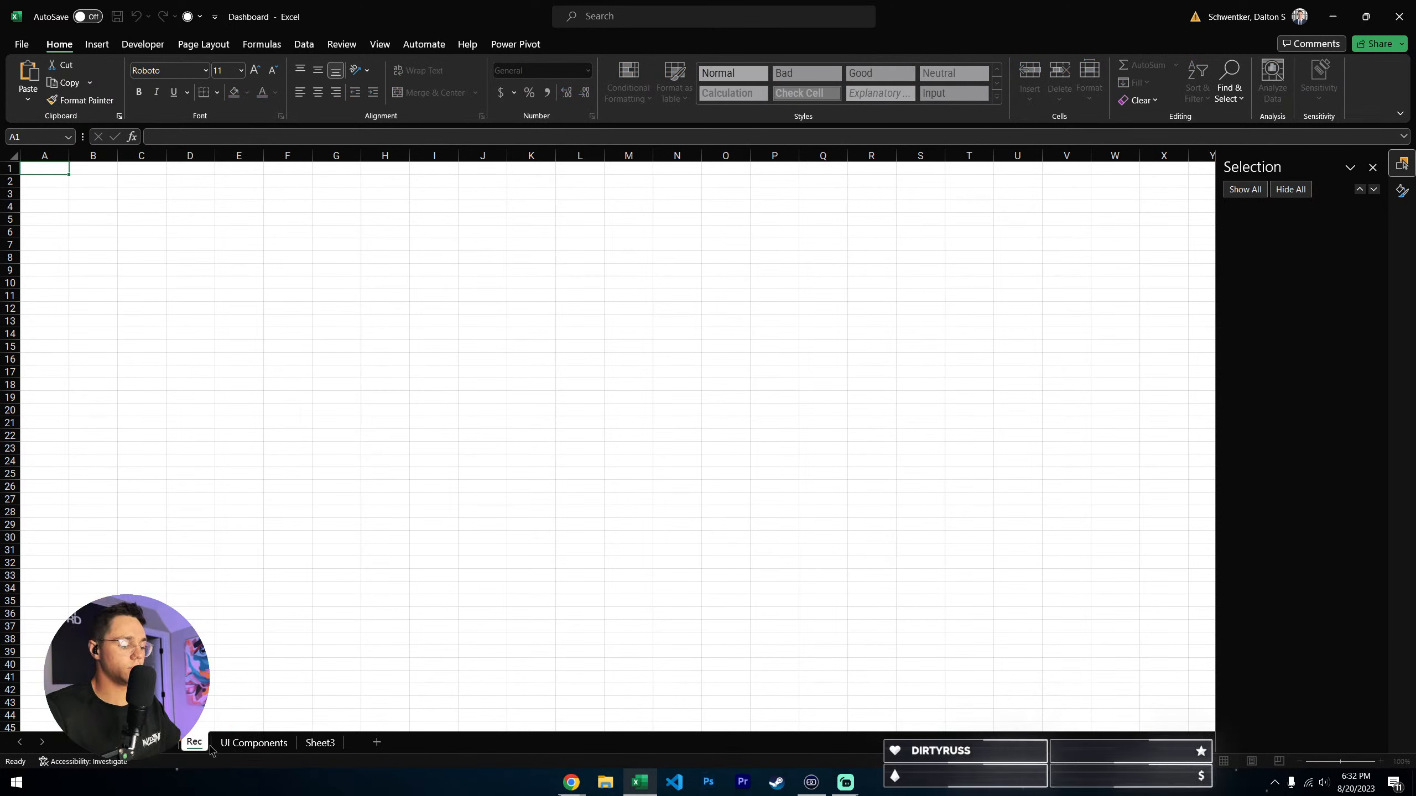
{"action": "type", "text": "ruitment"}
{"action": "key", "text": "Return"}
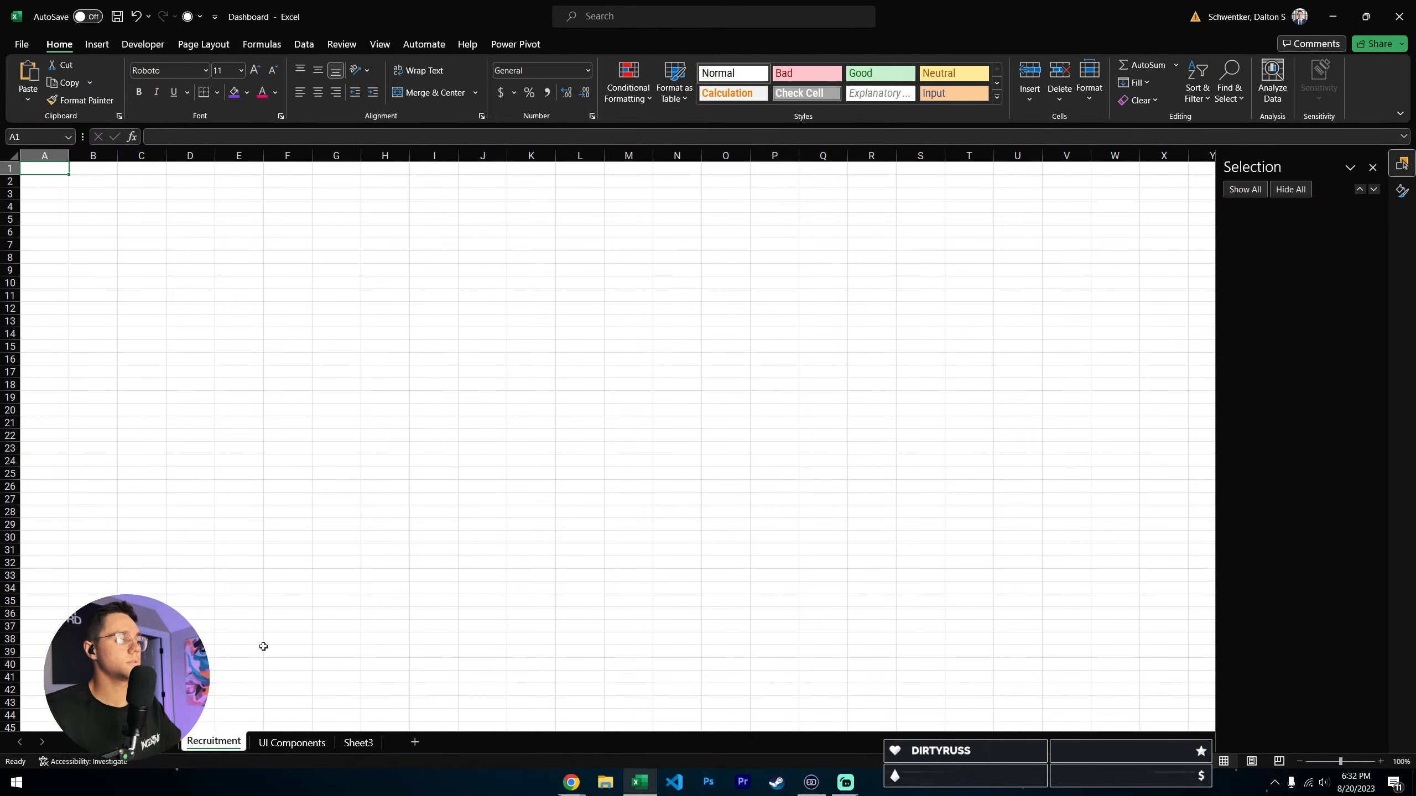
- On the Main sheet, start a hyperlink on the Employees navigation group that targets cell A1 of the Employees sheet
{"action": "left_click", "coordinate": [99, 742]}
{"action": "left_click", "coordinate": [189, 358]}
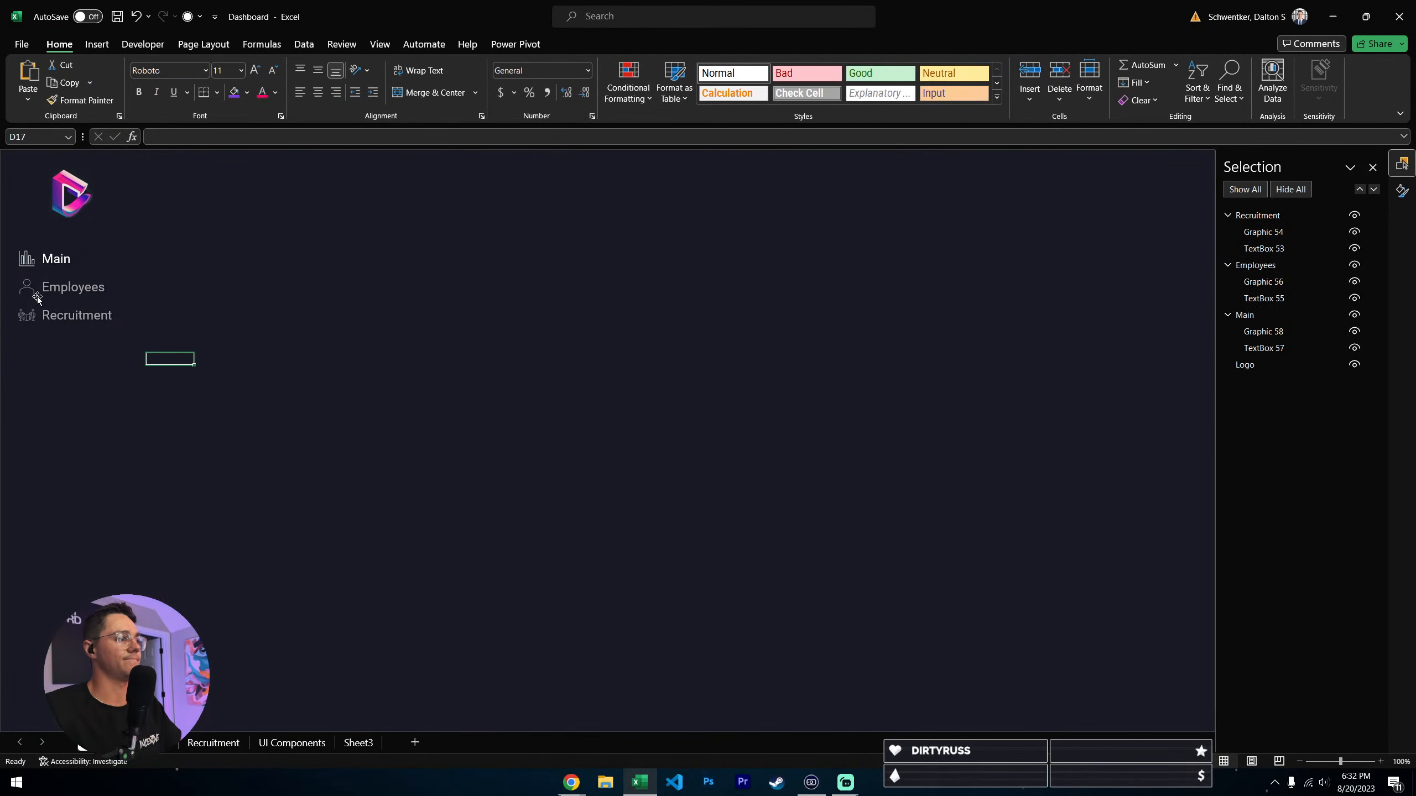
{"action": "left_click", "coordinate": [40, 294]}
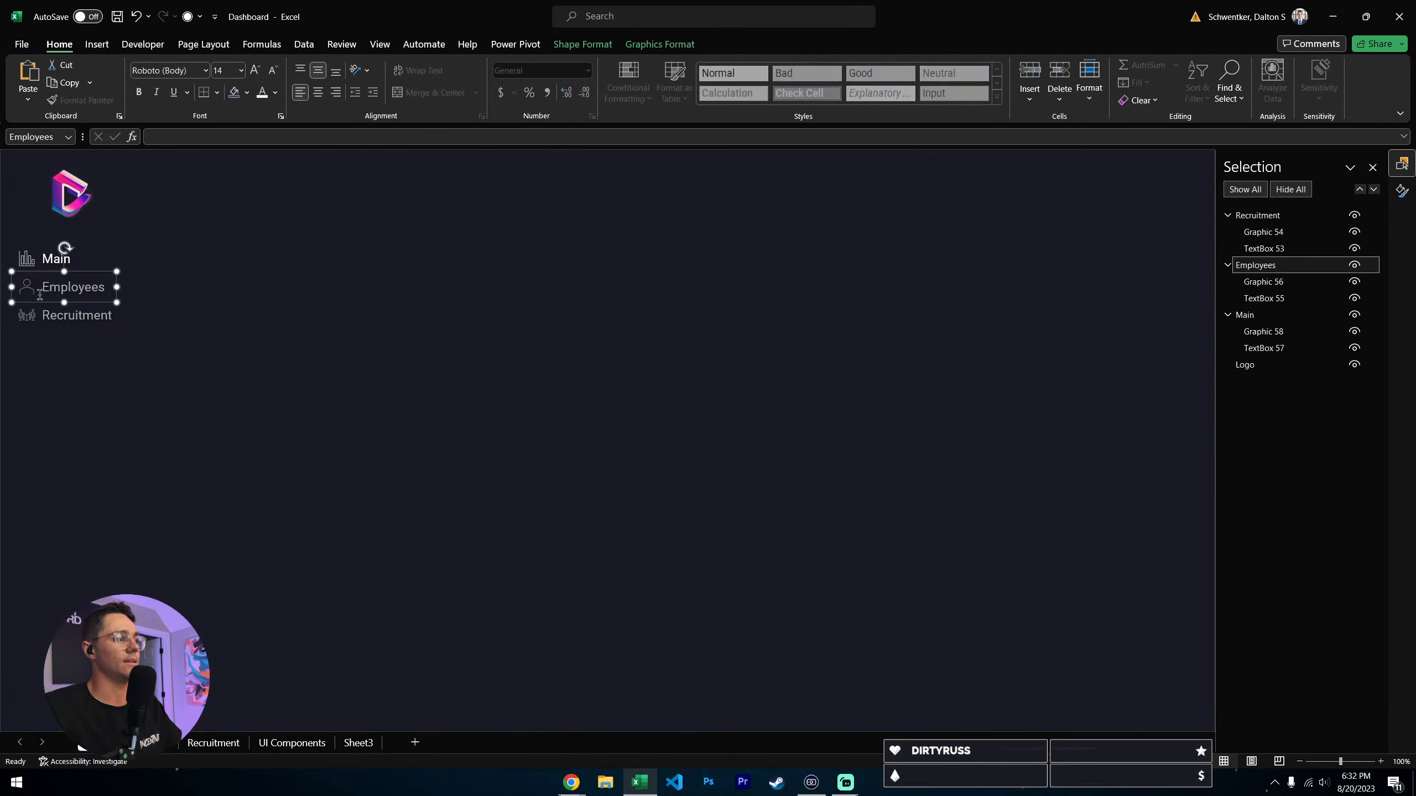
{"action": "right_click", "coordinate": [96, 272]}
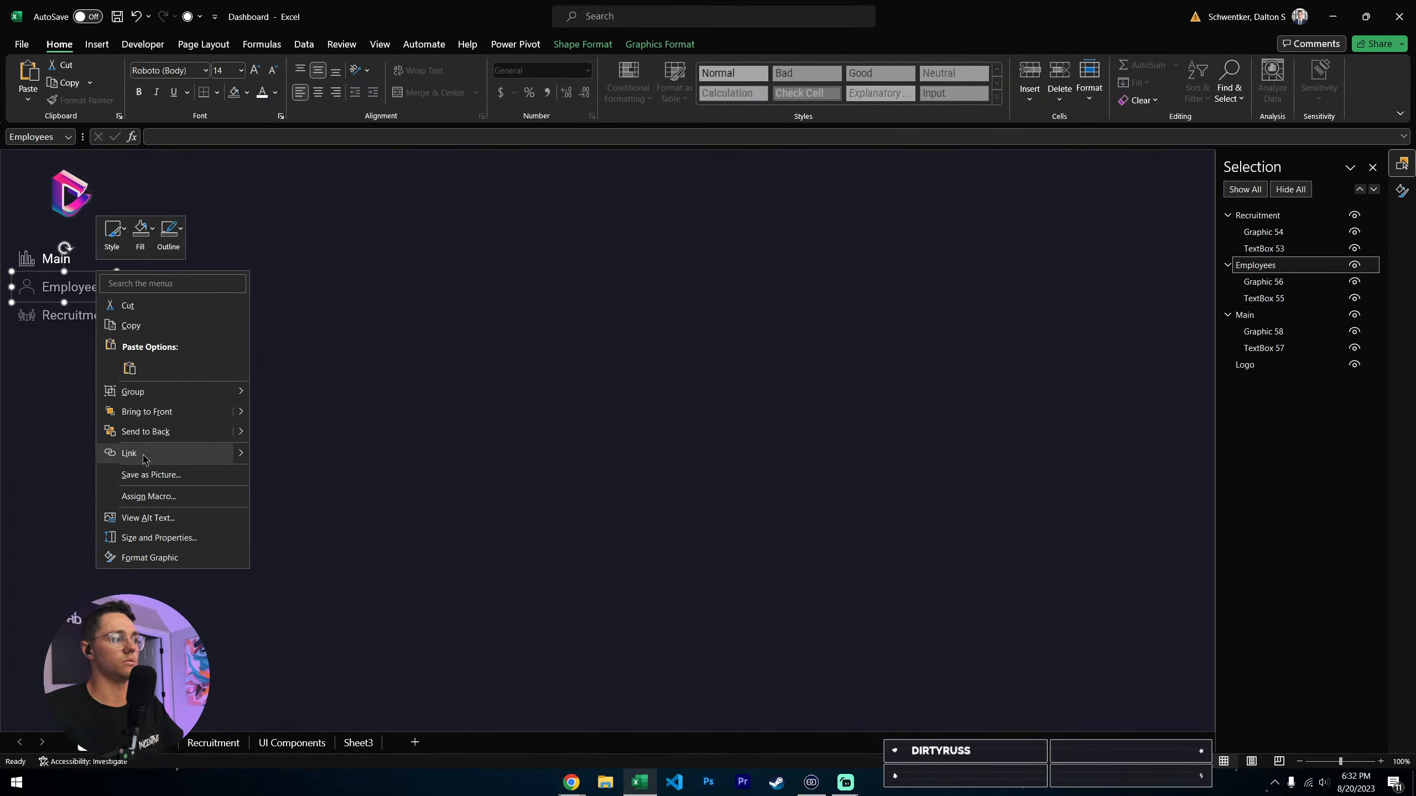
{"action": "left_click", "coordinate": [143, 458]}
{"action": "left_click", "coordinate": [322, 411]}
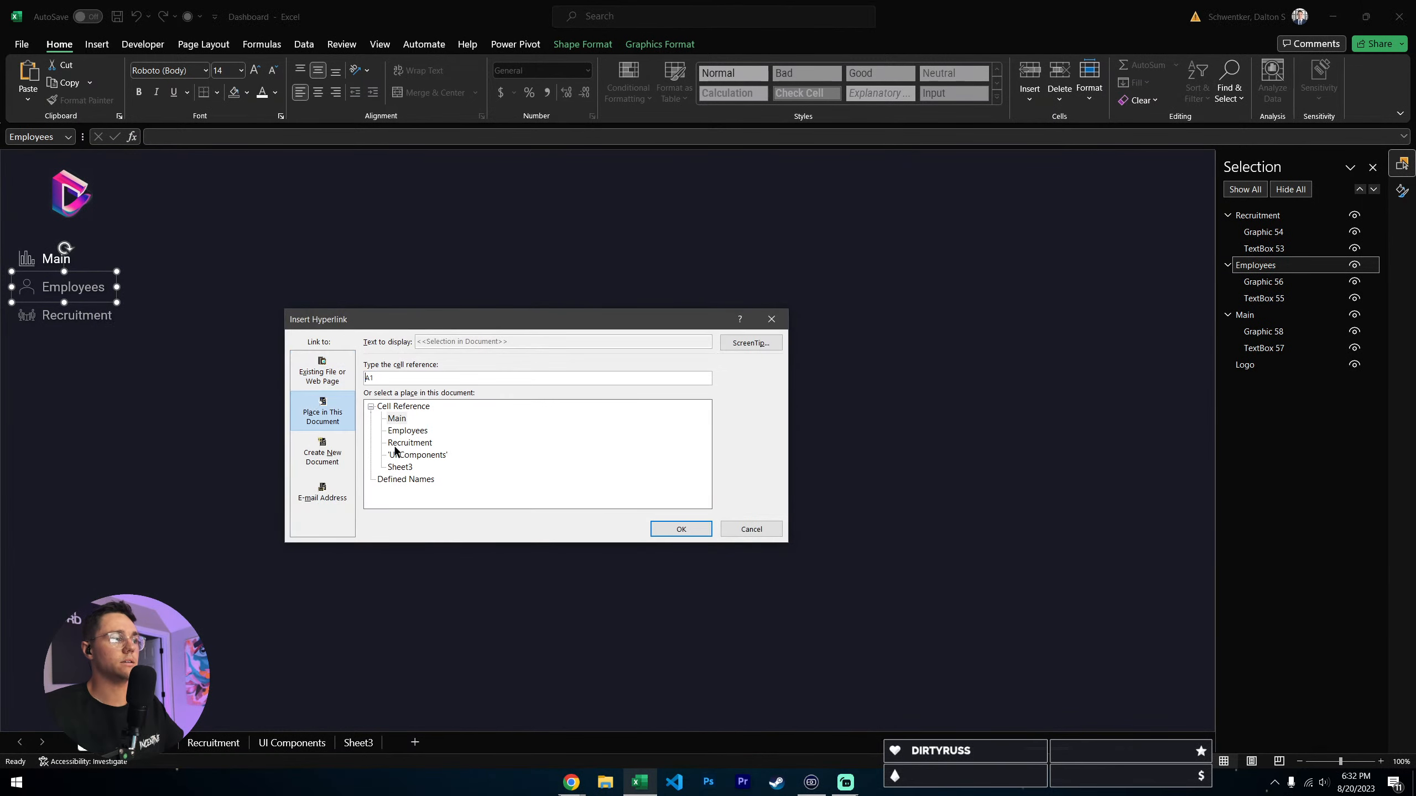
{"action": "left_click", "coordinate": [410, 431]}
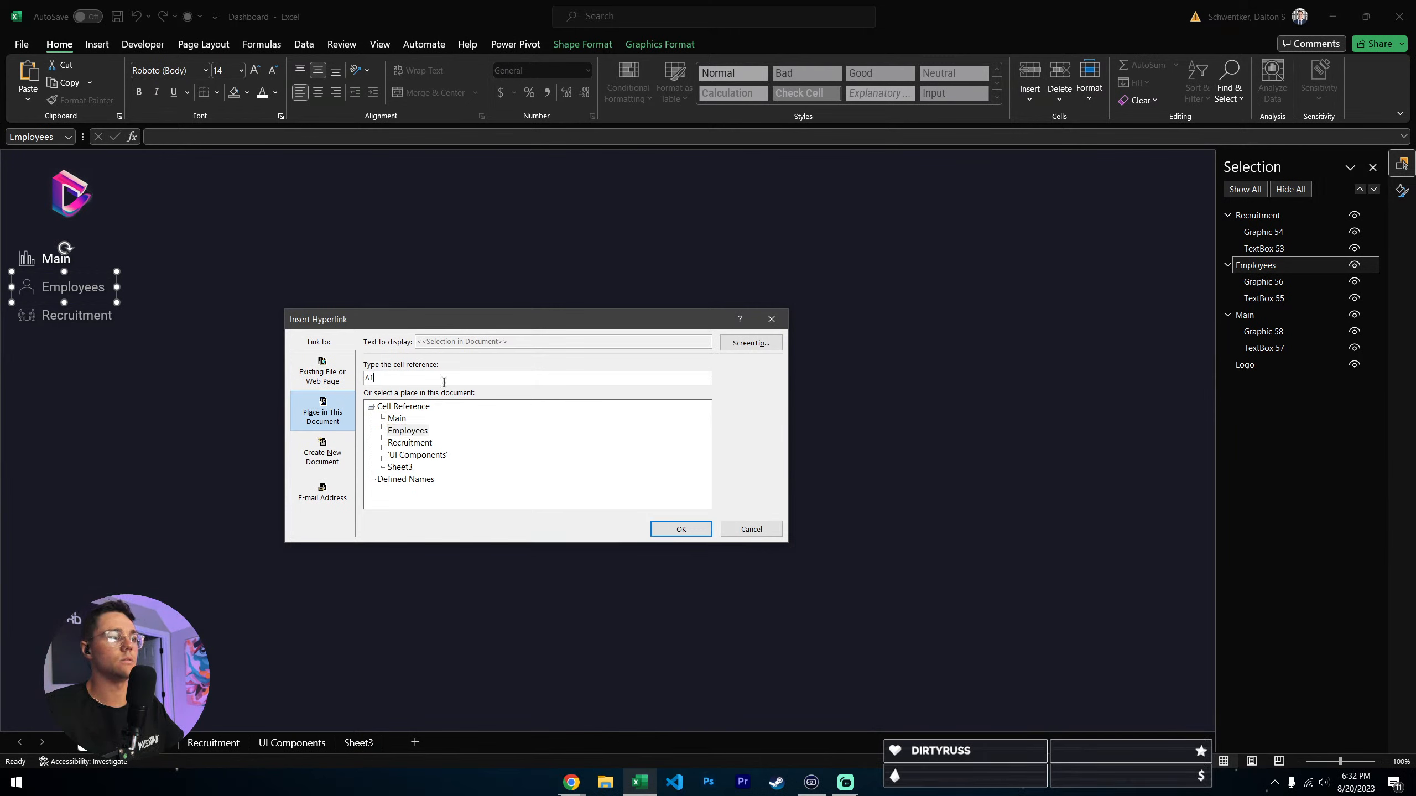
- Set the hyperlink's ScreenTip text to Employees and apply the link
{"action": "left_click", "coordinate": [751, 344]}
{"action": "type", "text": "Em"}
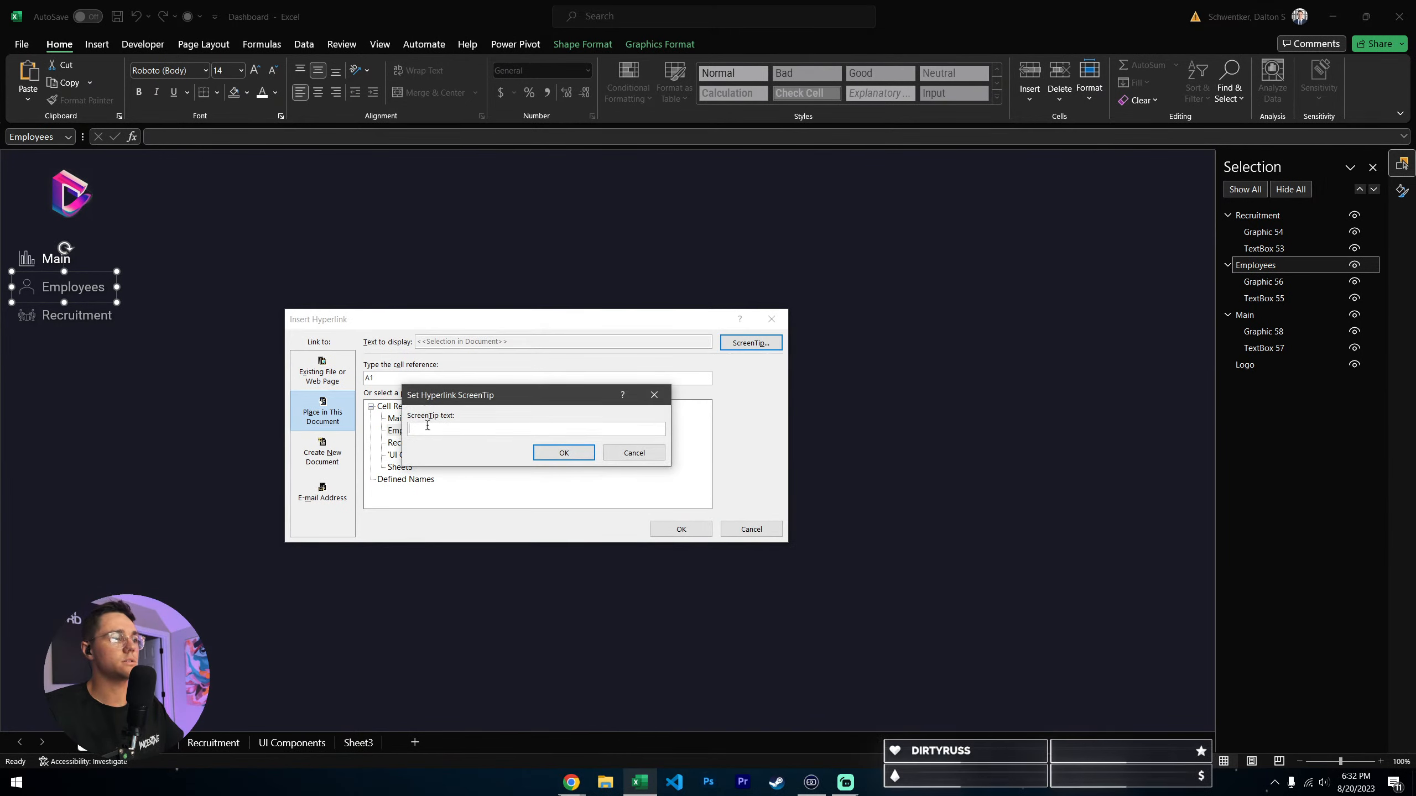
{"action": "type", "text": "ployees"}
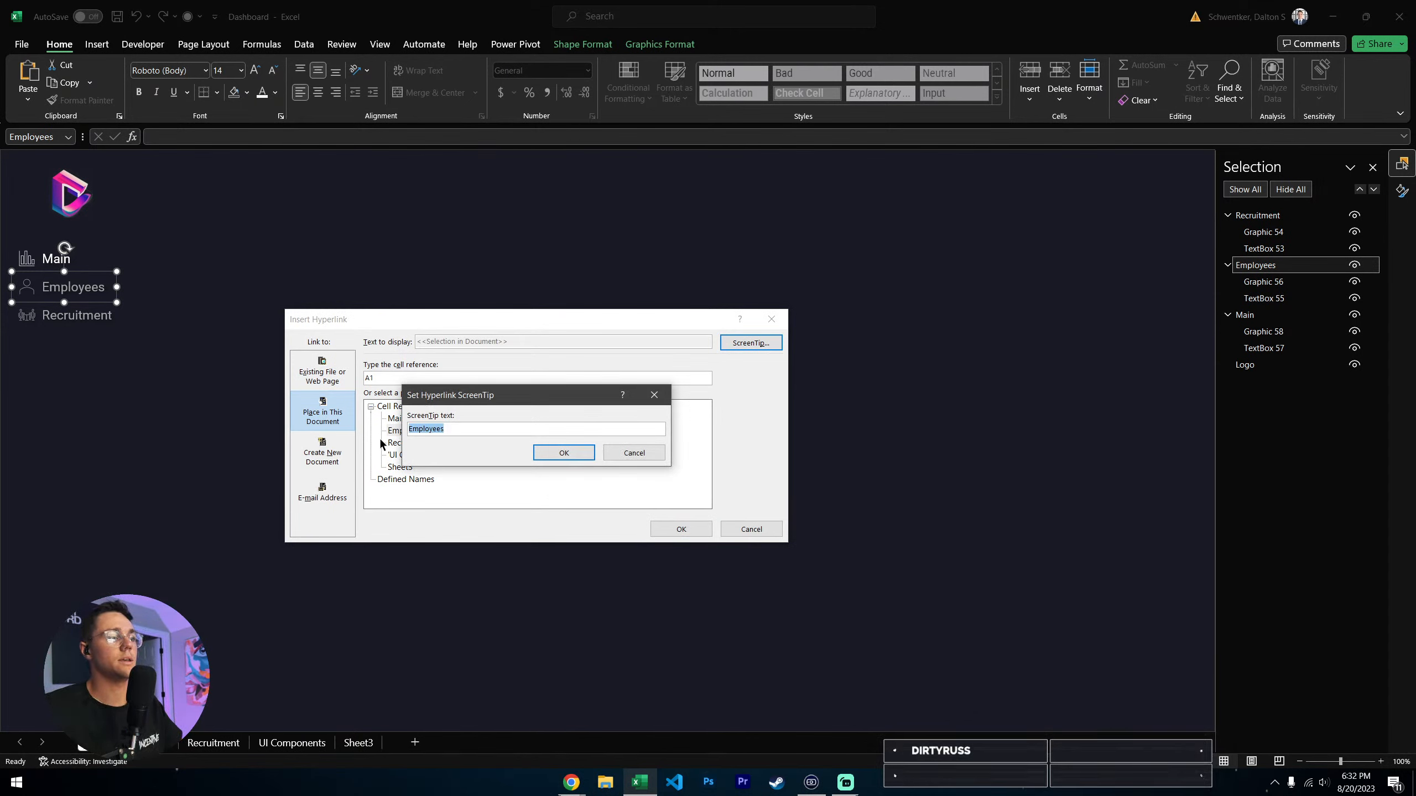
{"action": "left_click", "coordinate": [564, 453]}
{"action": "left_click", "coordinate": [682, 529]}
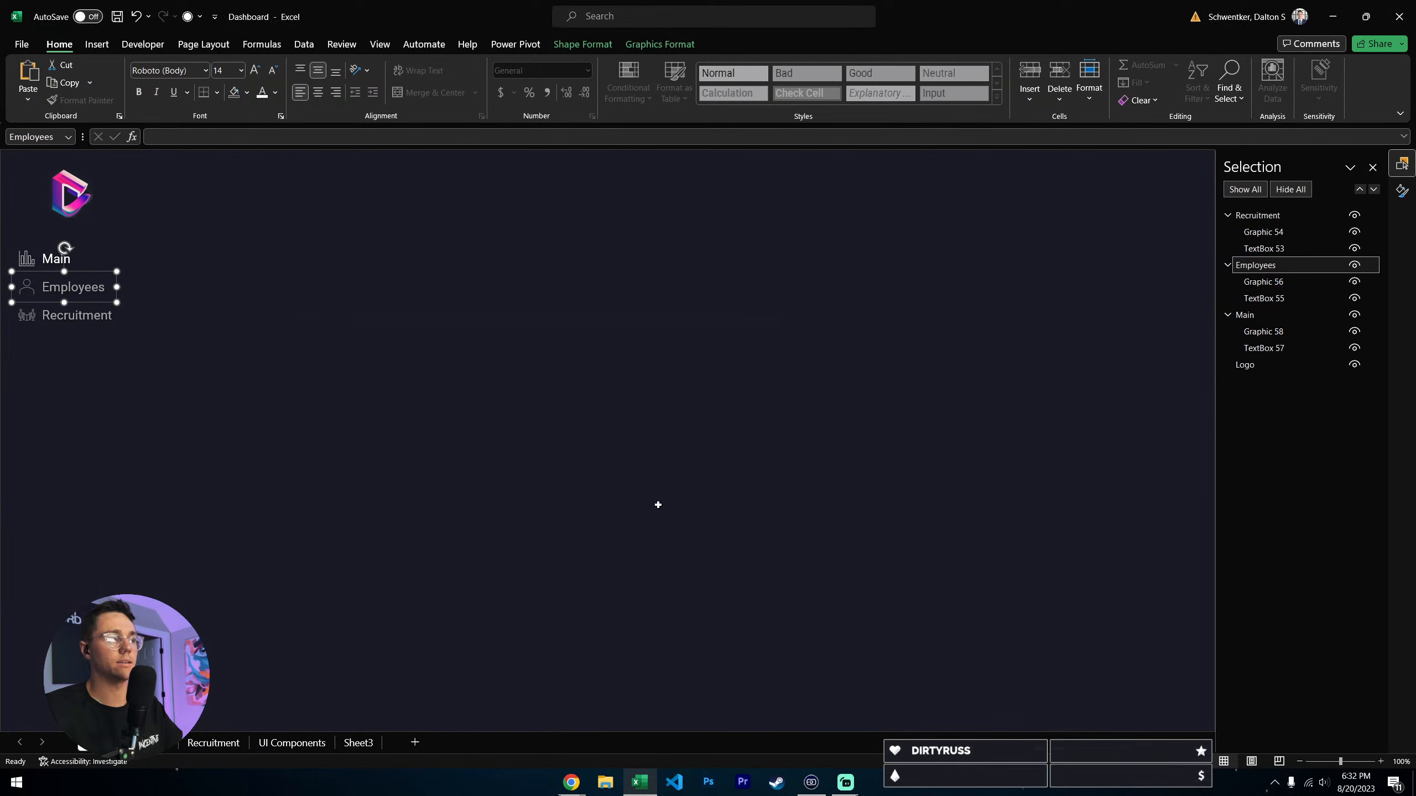
- Test the Employees navigation link from the Main sheet, and return to Main
{"action": "left_click", "coordinate": [218, 346]}
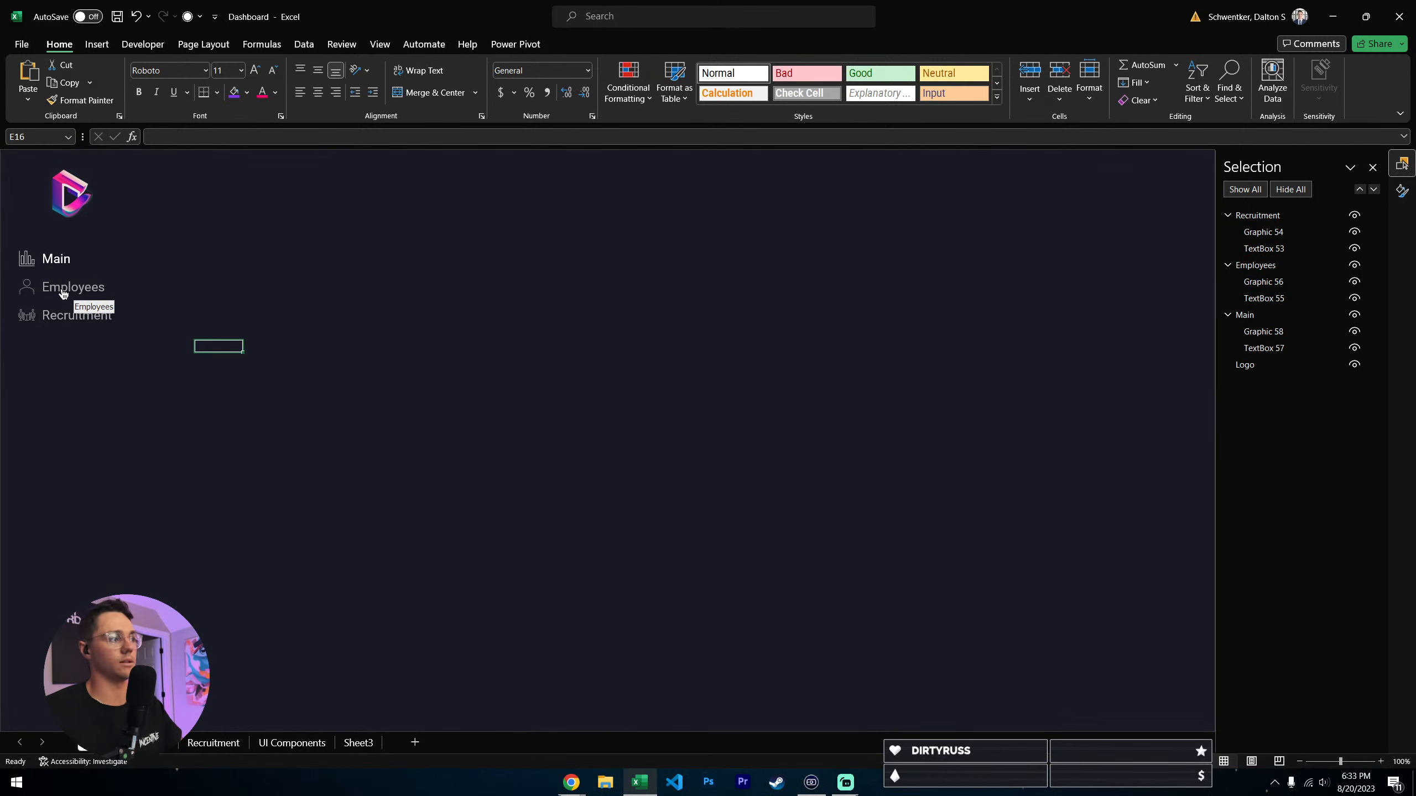
{"action": "left_click", "coordinate": [65, 287]}
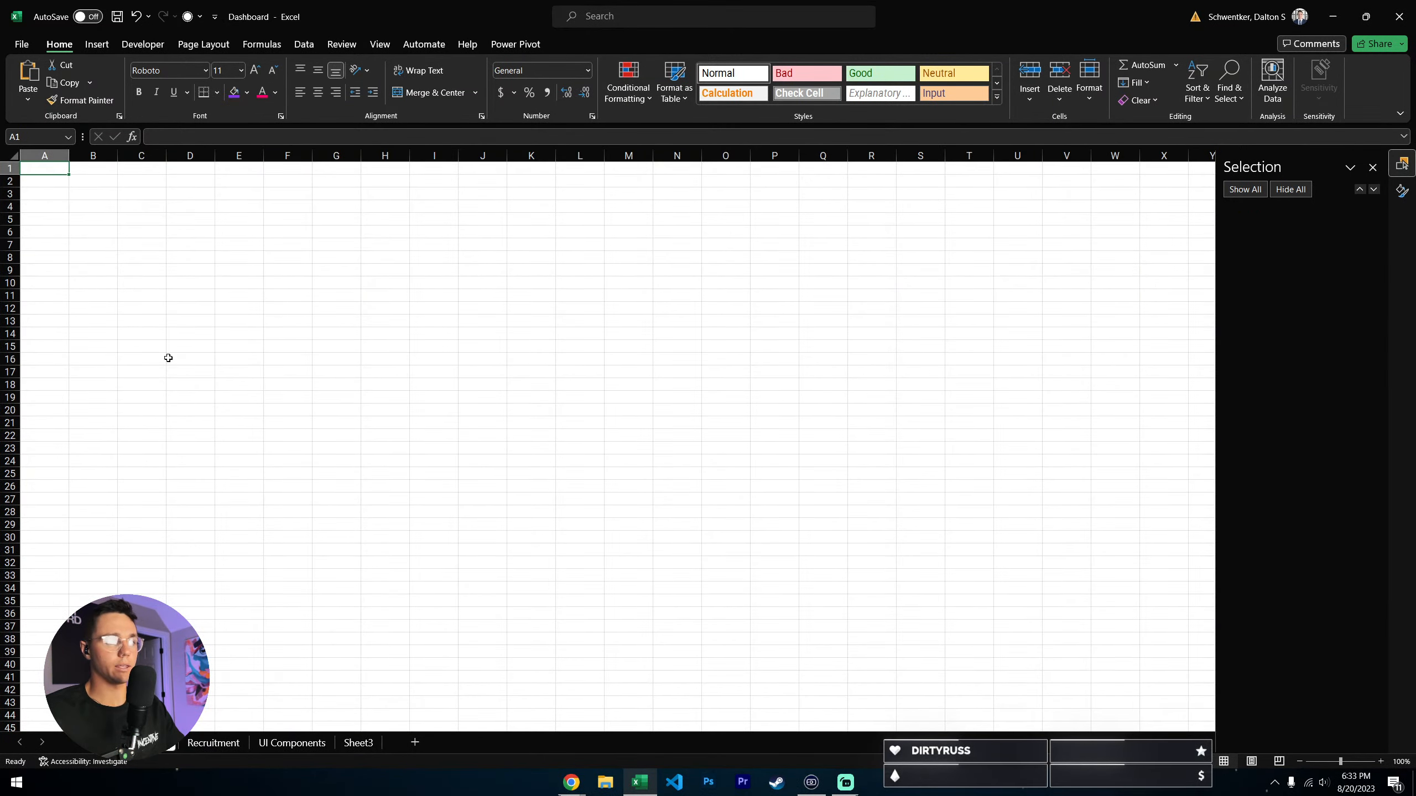
{"action": "left_click", "coordinate": [93, 743]}
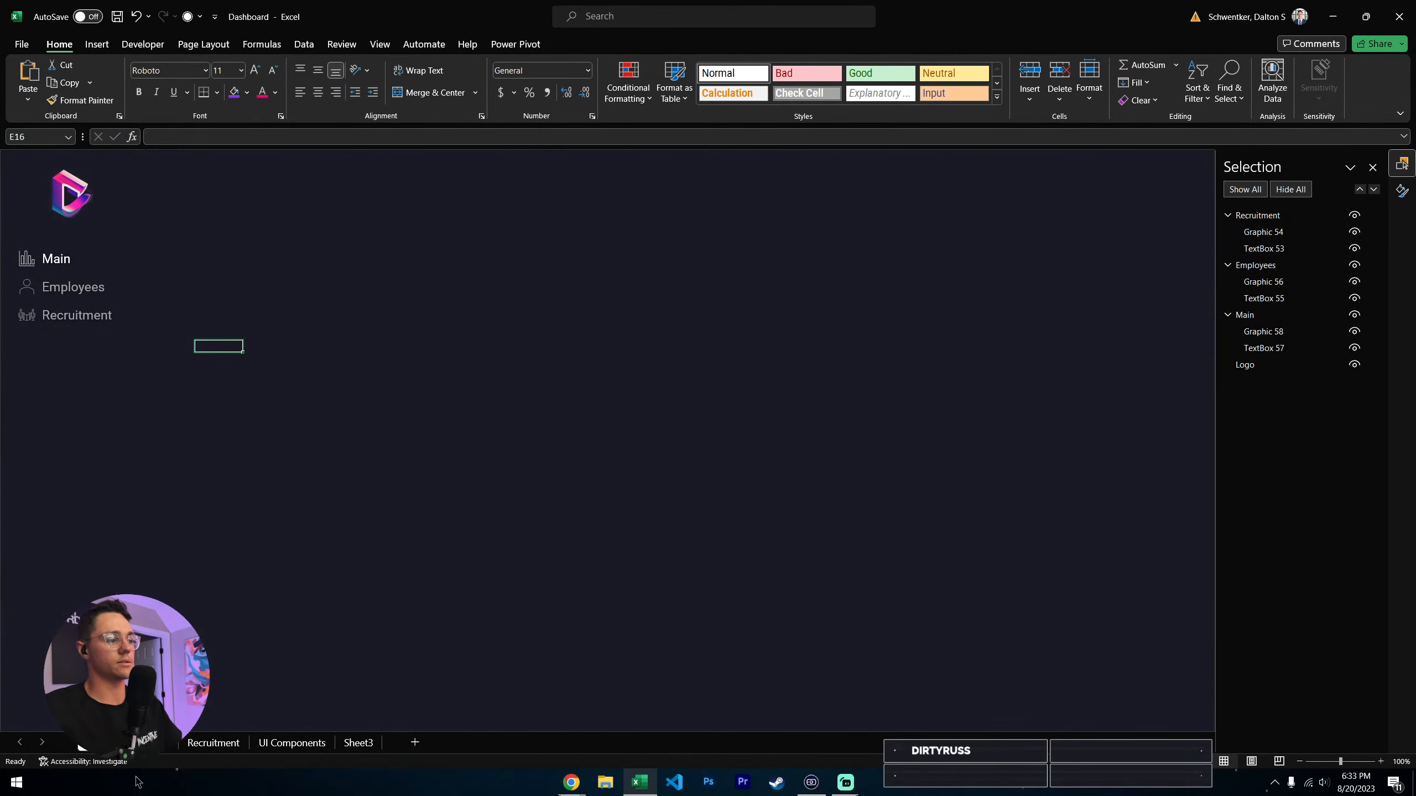
- Delete the blank Employees sheet, and create a copy of the Main sheet
{"action": "right_click", "coordinate": [146, 746]}
{"action": "left_click", "coordinate": [170, 557]}
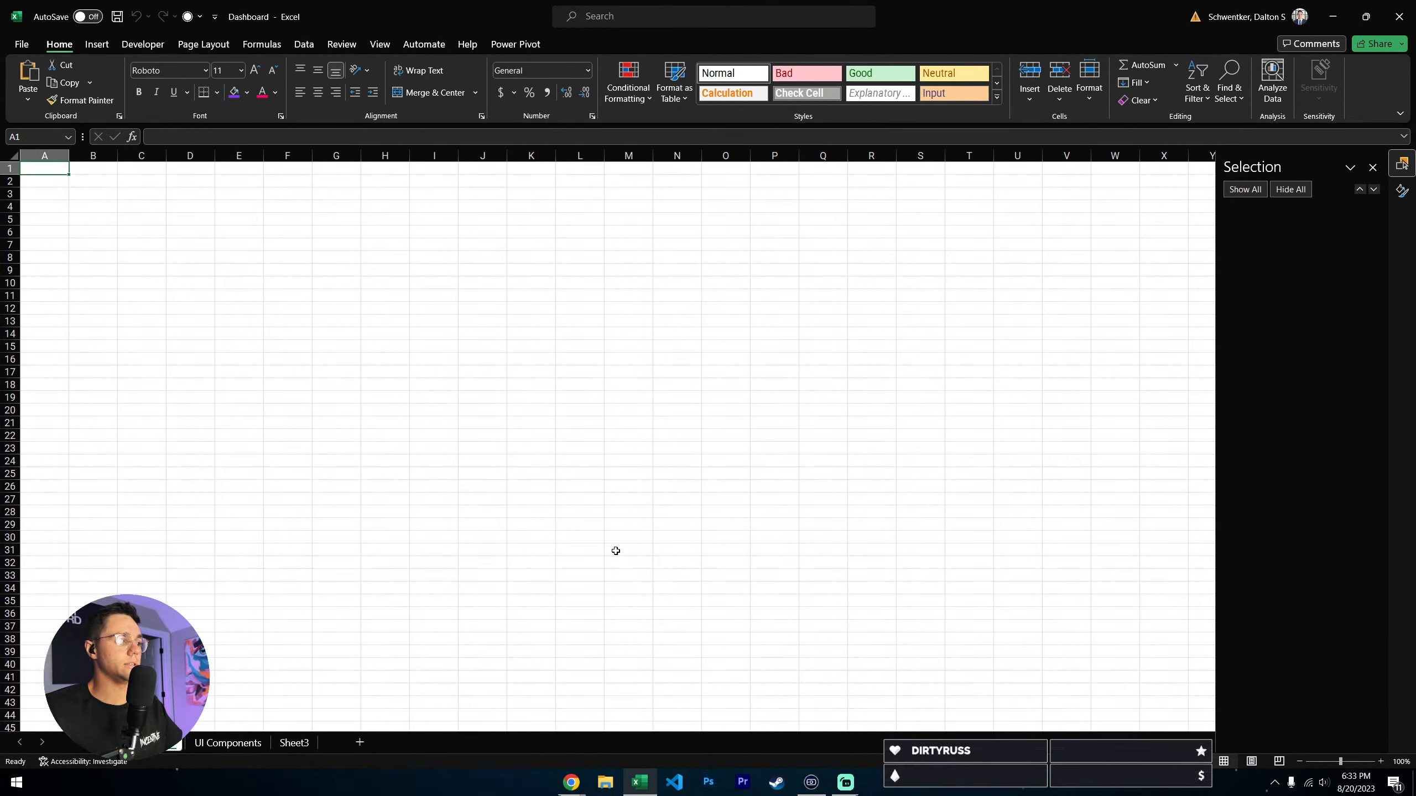
{"action": "right_click", "coordinate": [96, 744]}
{"action": "left_click", "coordinate": [146, 589]}
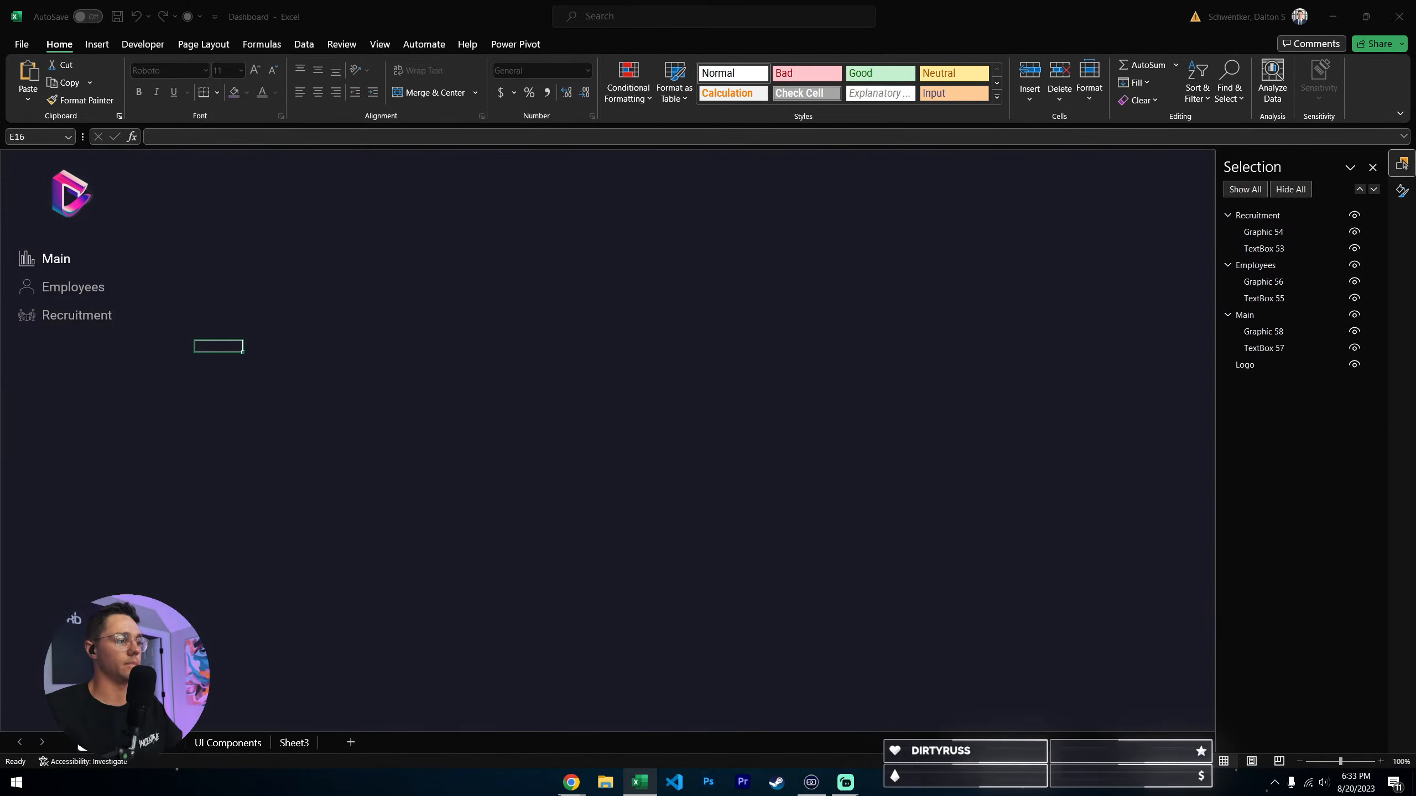
{"action": "left_click", "coordinate": [58, 675]}
{"action": "left_click", "coordinate": [182, 706]}
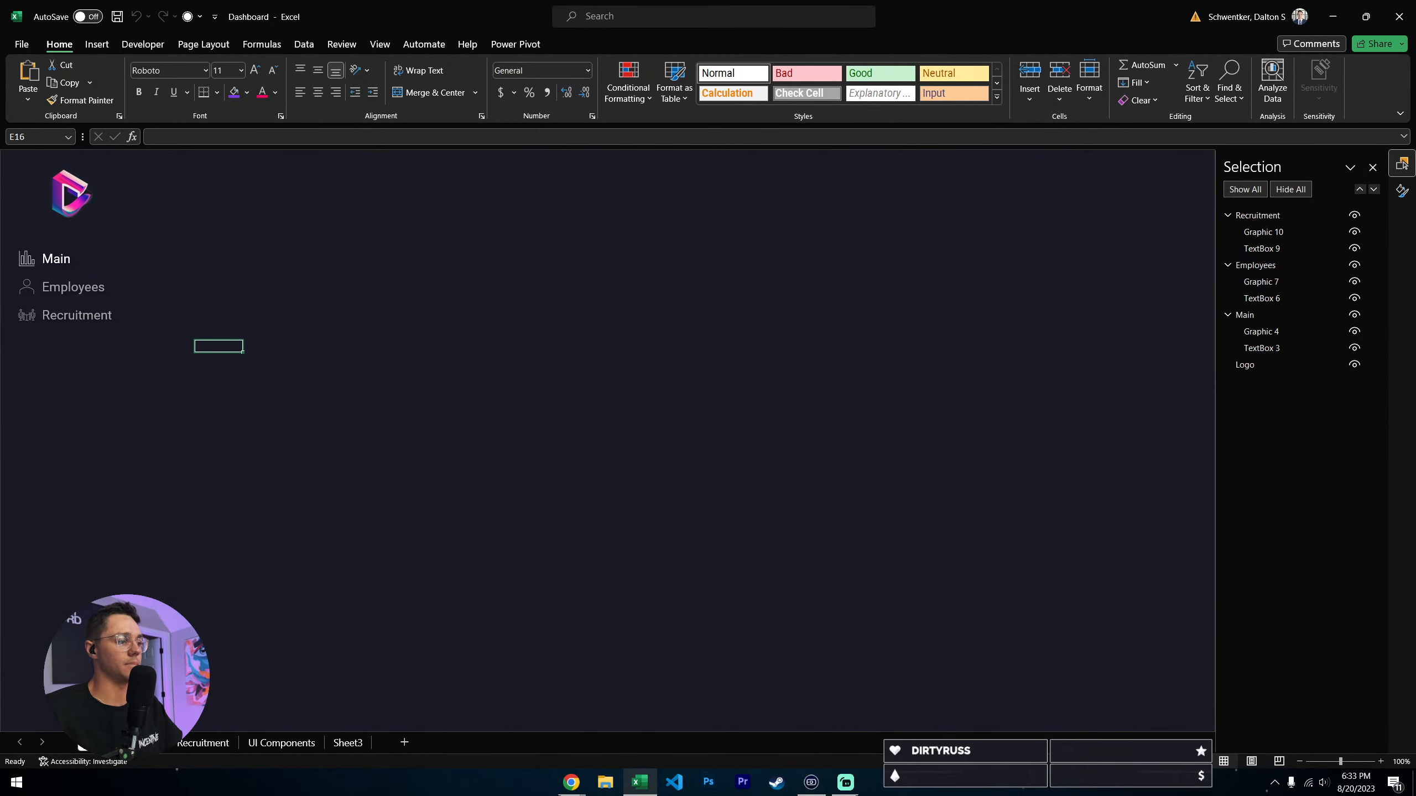
- Rename the copied Main sheet to Employees, and test the Employees navigation link from the Main sheet
{"action": "double_click", "coordinate": [93, 743]}
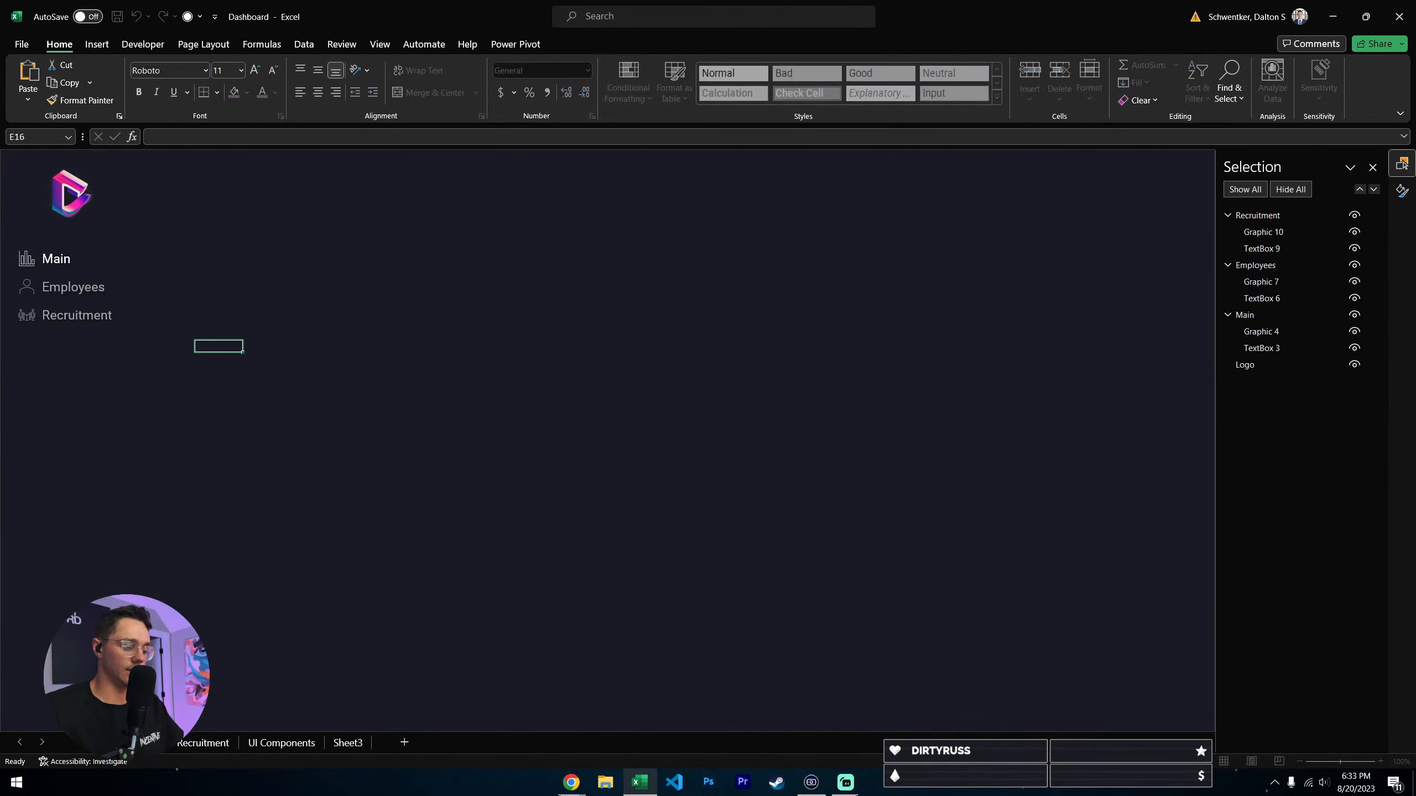
{"action": "key", "text": "Return"}
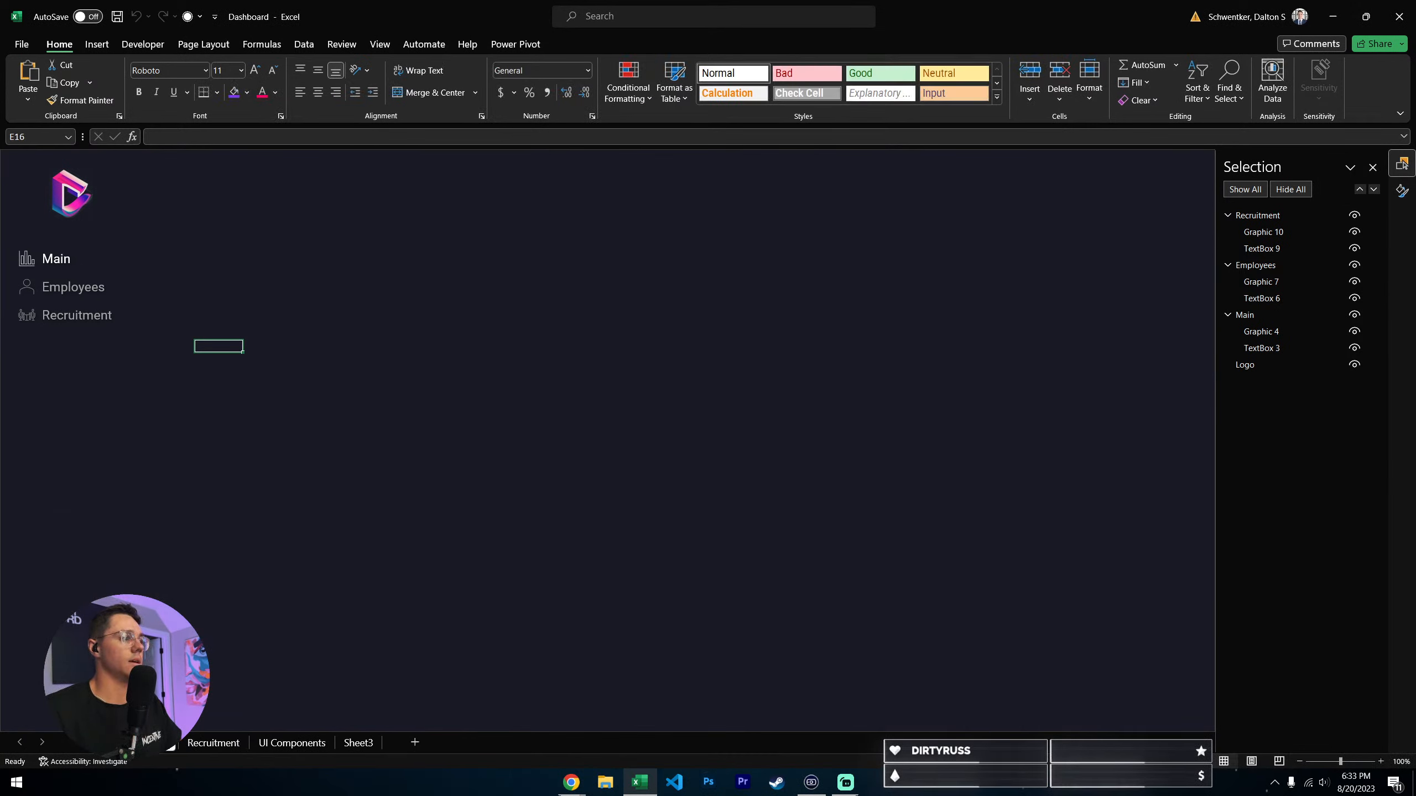
{"action": "left_click", "coordinate": [96, 743]}
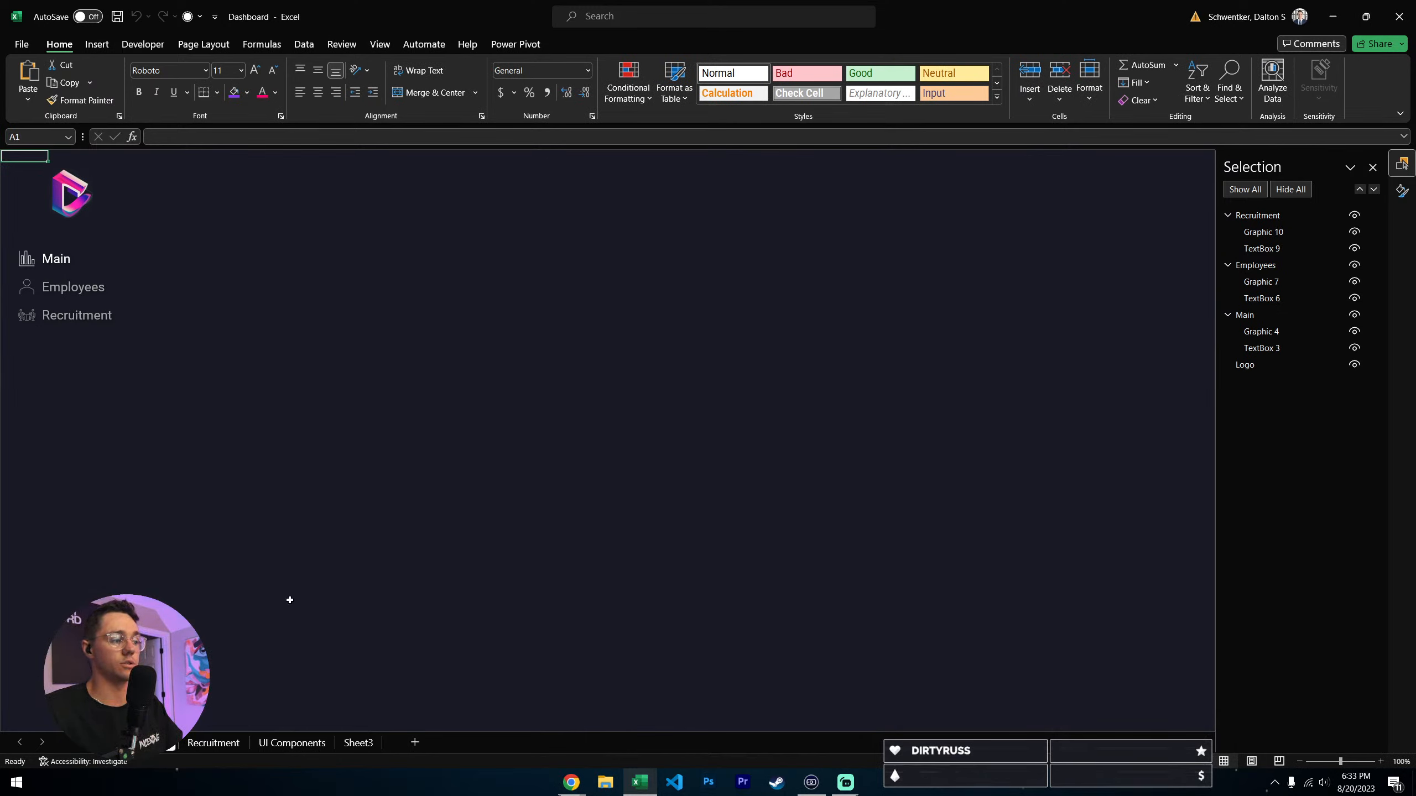
{"action": "left_click", "coordinate": [96, 743]}
{"action": "left_click", "coordinate": [73, 292]}
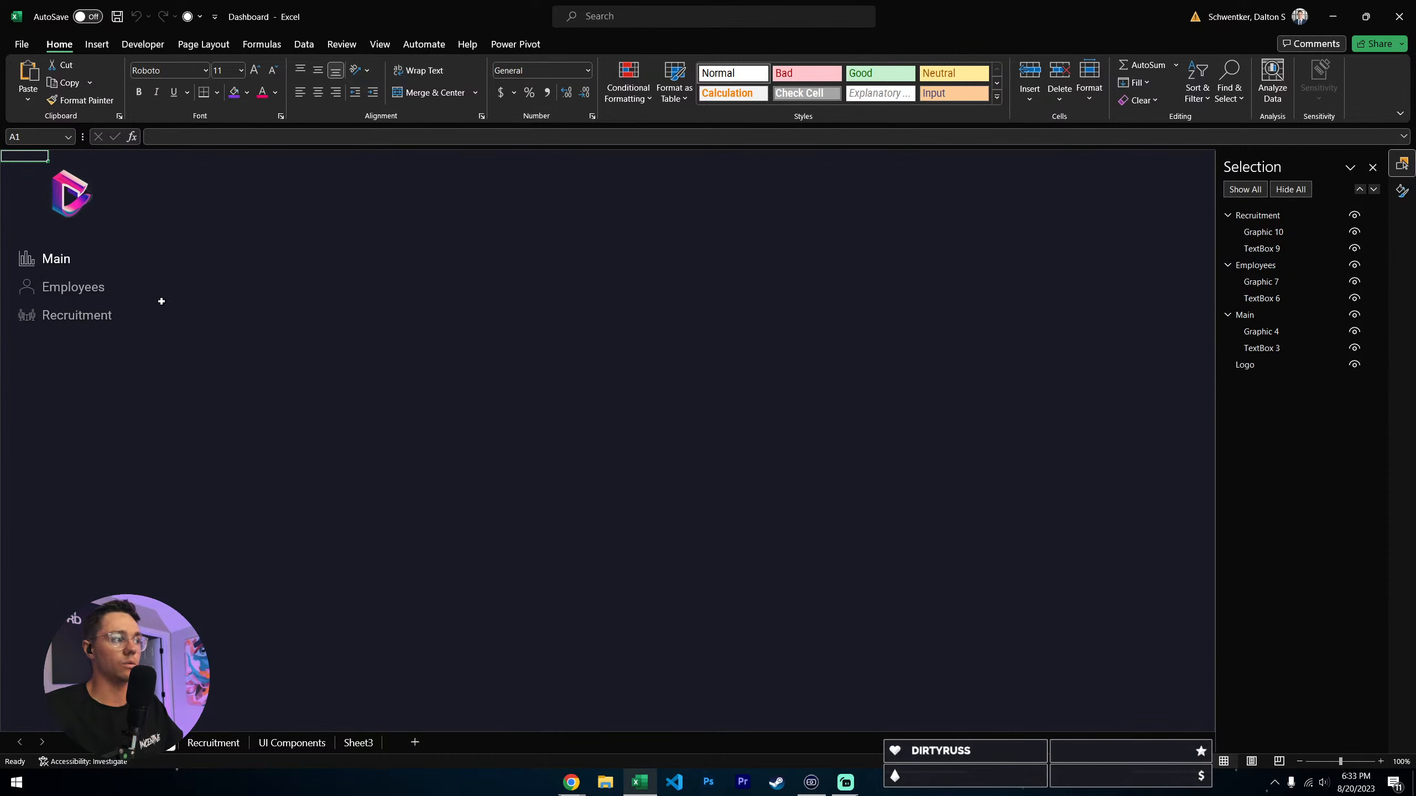
- On the Employees sheet, change the Employees navigation text to white to mark it as the active page
{"action": "right_click", "coordinate": [64, 287]}
{"action": "key", "text": "Escape"}
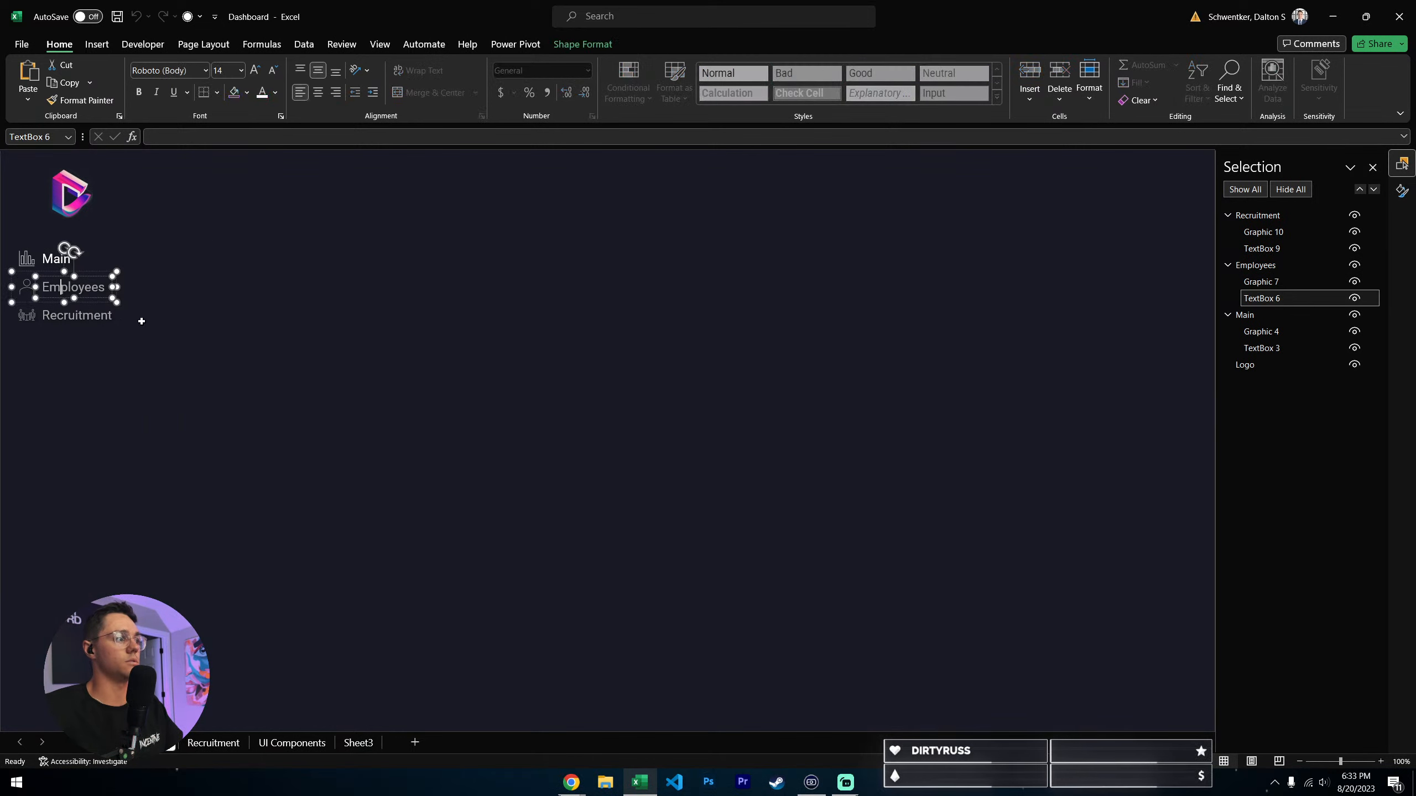
{"action": "key", "text": "Escape"}
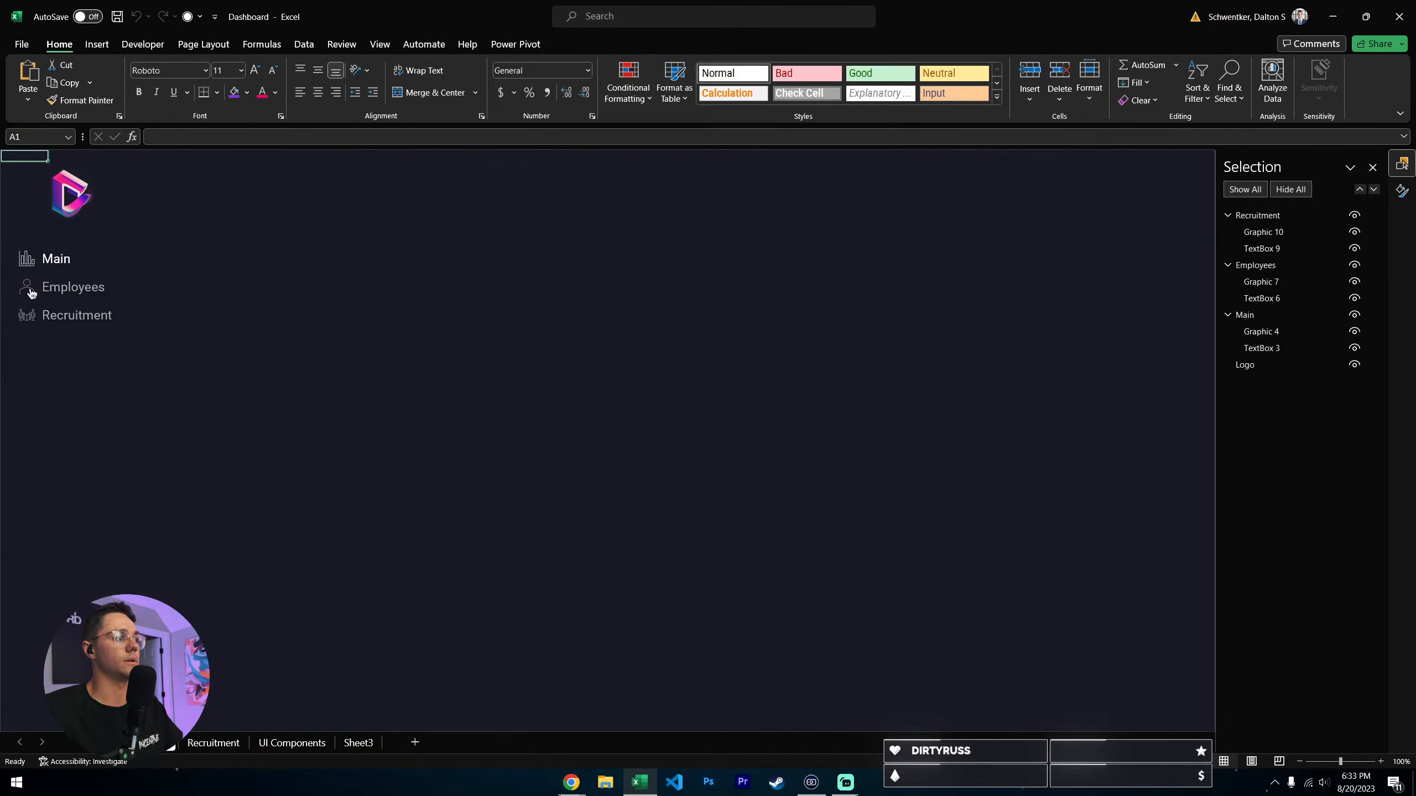
{"action": "right_click", "coordinate": [28, 288]}
{"action": "key", "text": "Escape"}
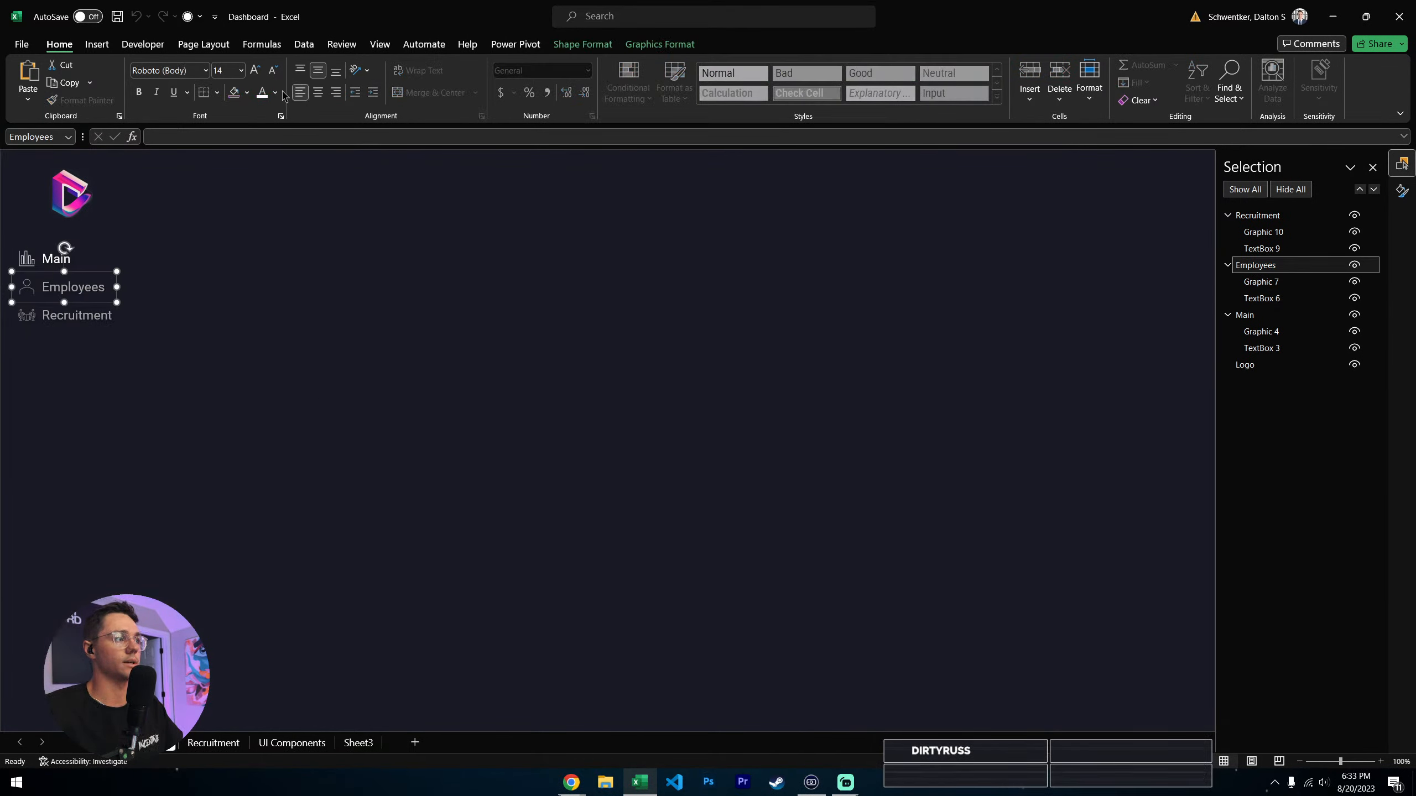
{"action": "right_click", "coordinate": [27, 289]}
{"action": "key", "text": "Escape"}
- Fill the person icon in the Employees navigation group with white
{"action": "left_click", "coordinate": [1261, 282]}
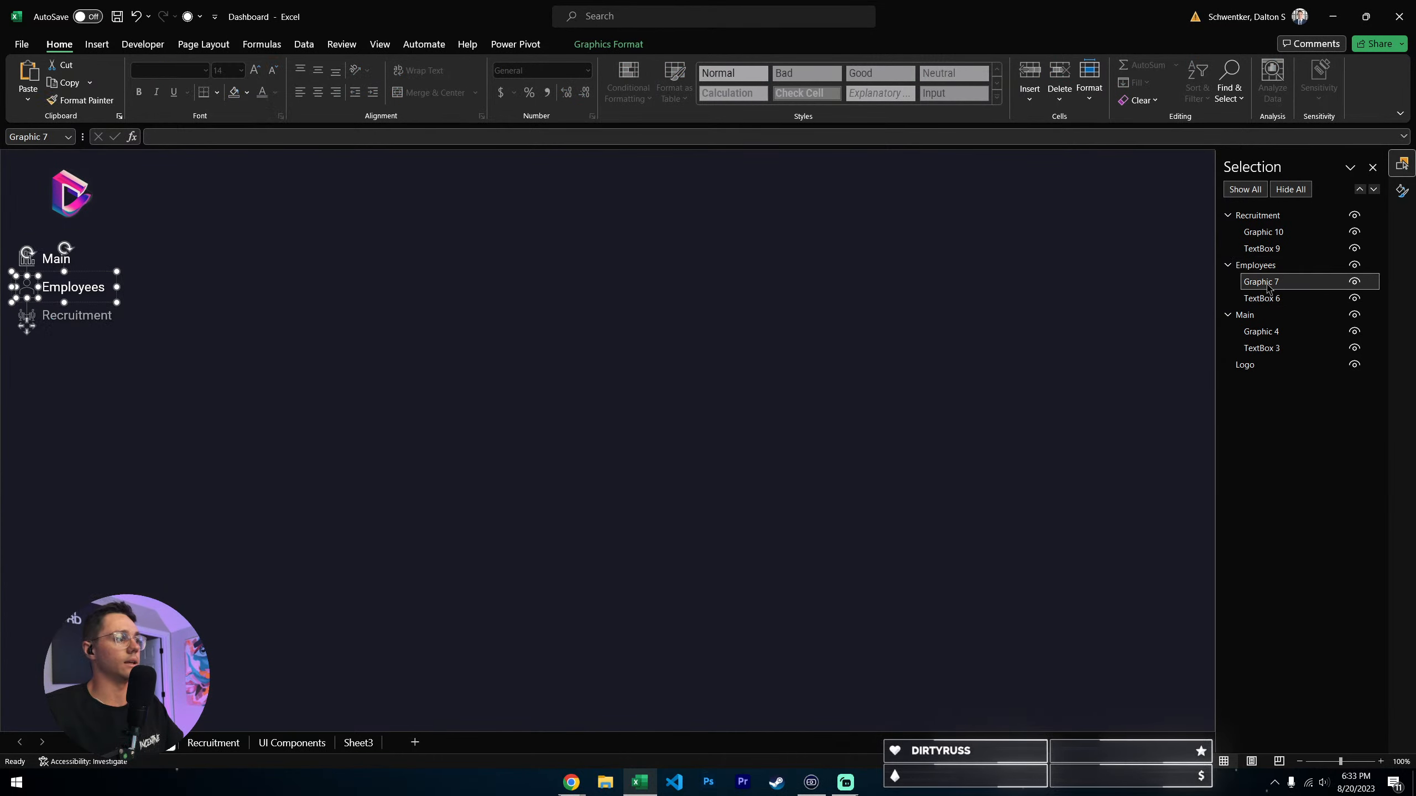
{"action": "left_click", "coordinate": [608, 44]}
{"action": "left_click", "coordinate": [440, 65]}
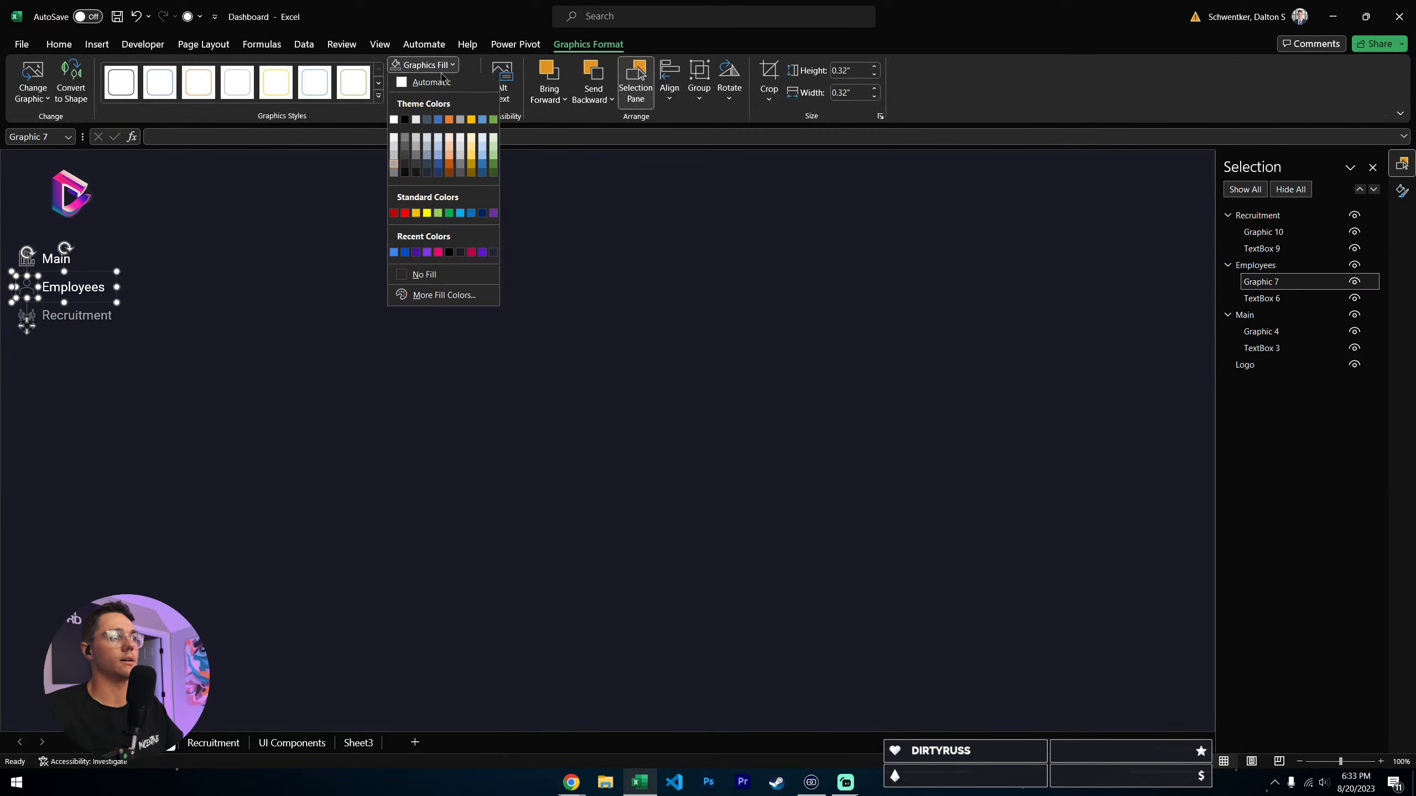
{"action": "left_click", "coordinate": [394, 120]}
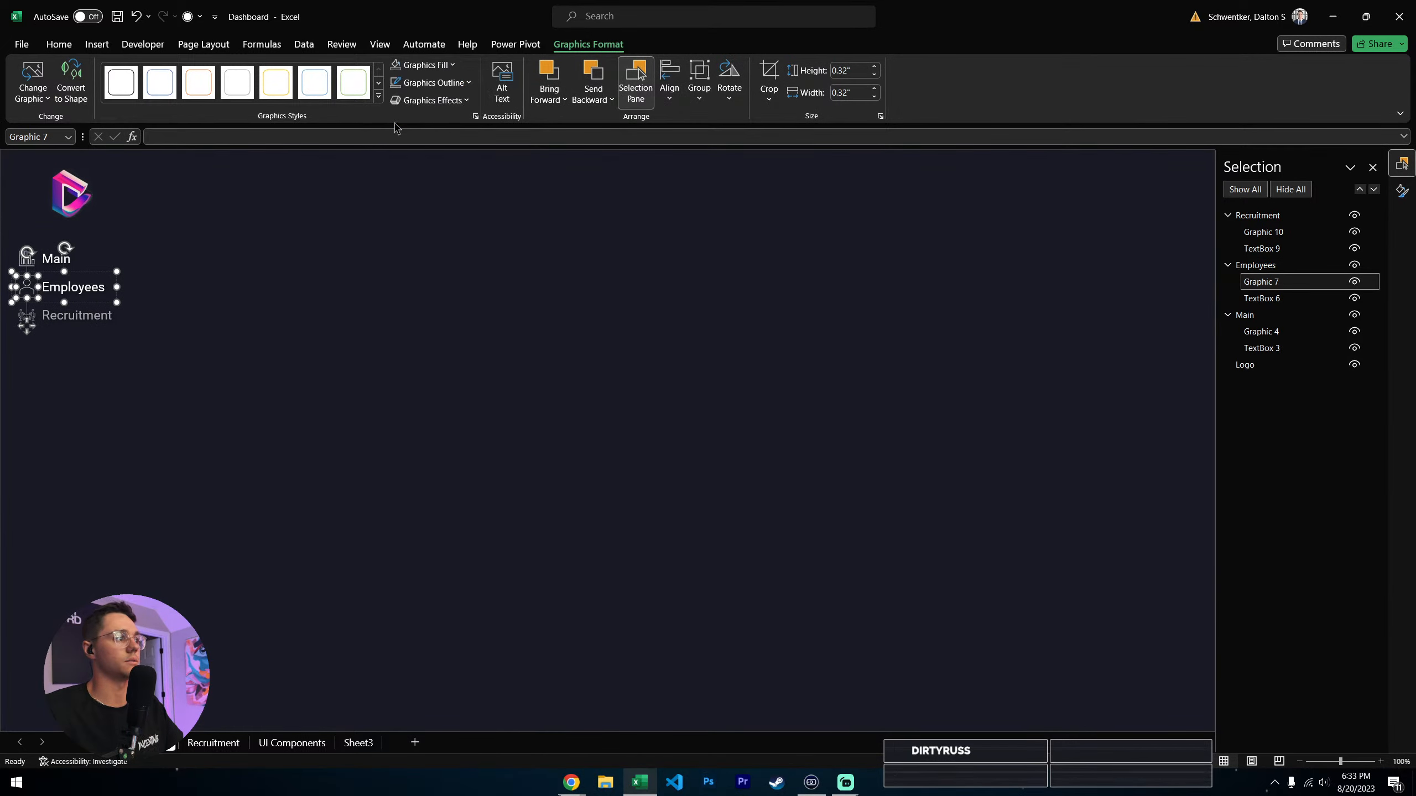
- Set the Main navigation text color to White, Background 1, Darker 25% on the Employees sheet
{"action": "left_click", "coordinate": [61, 260]}
{"action": "left_click", "coordinate": [275, 92]}
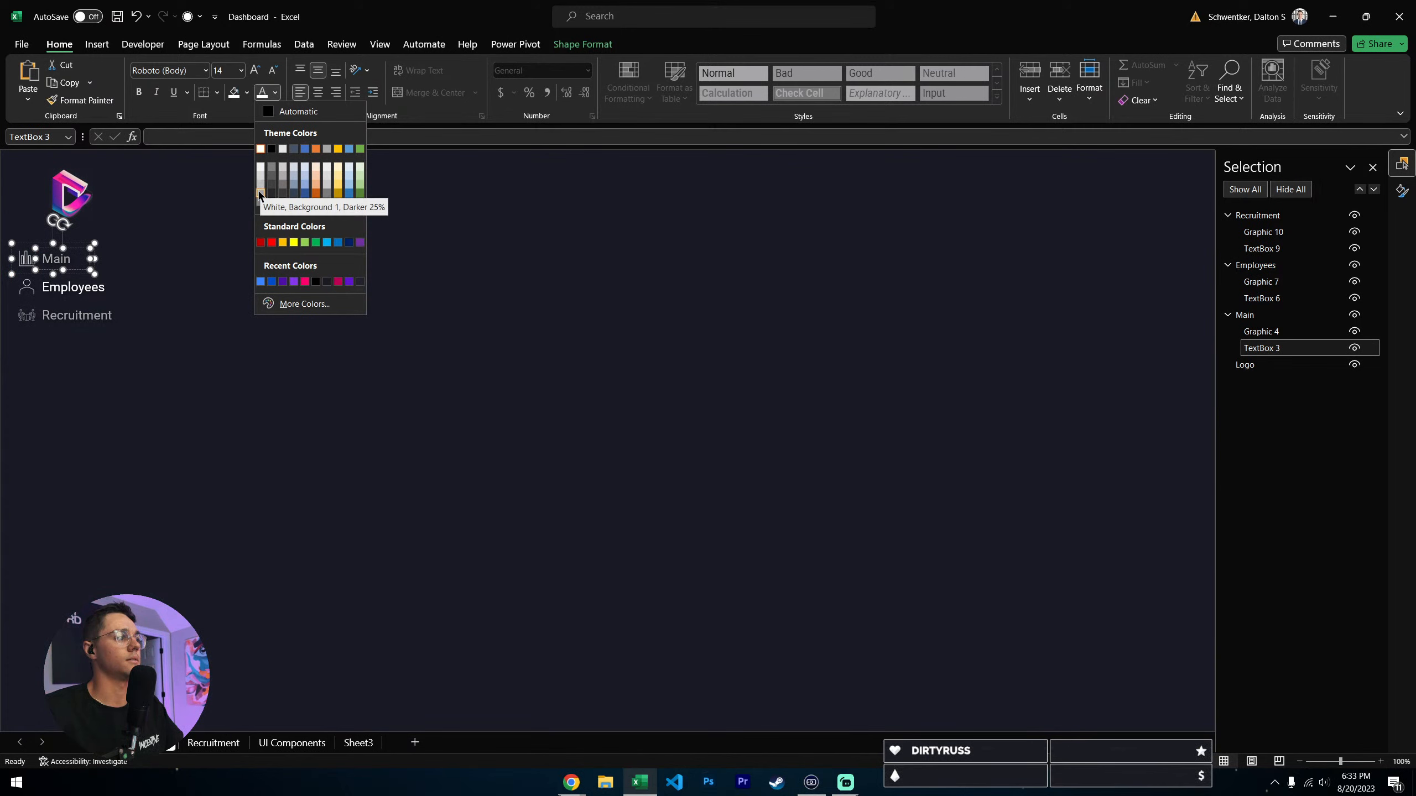
{"action": "left_click", "coordinate": [260, 194]}
- Fill the chart icon in the Main navigation group with a darker shade of the white theme color
{"action": "key", "text": "Tab"}
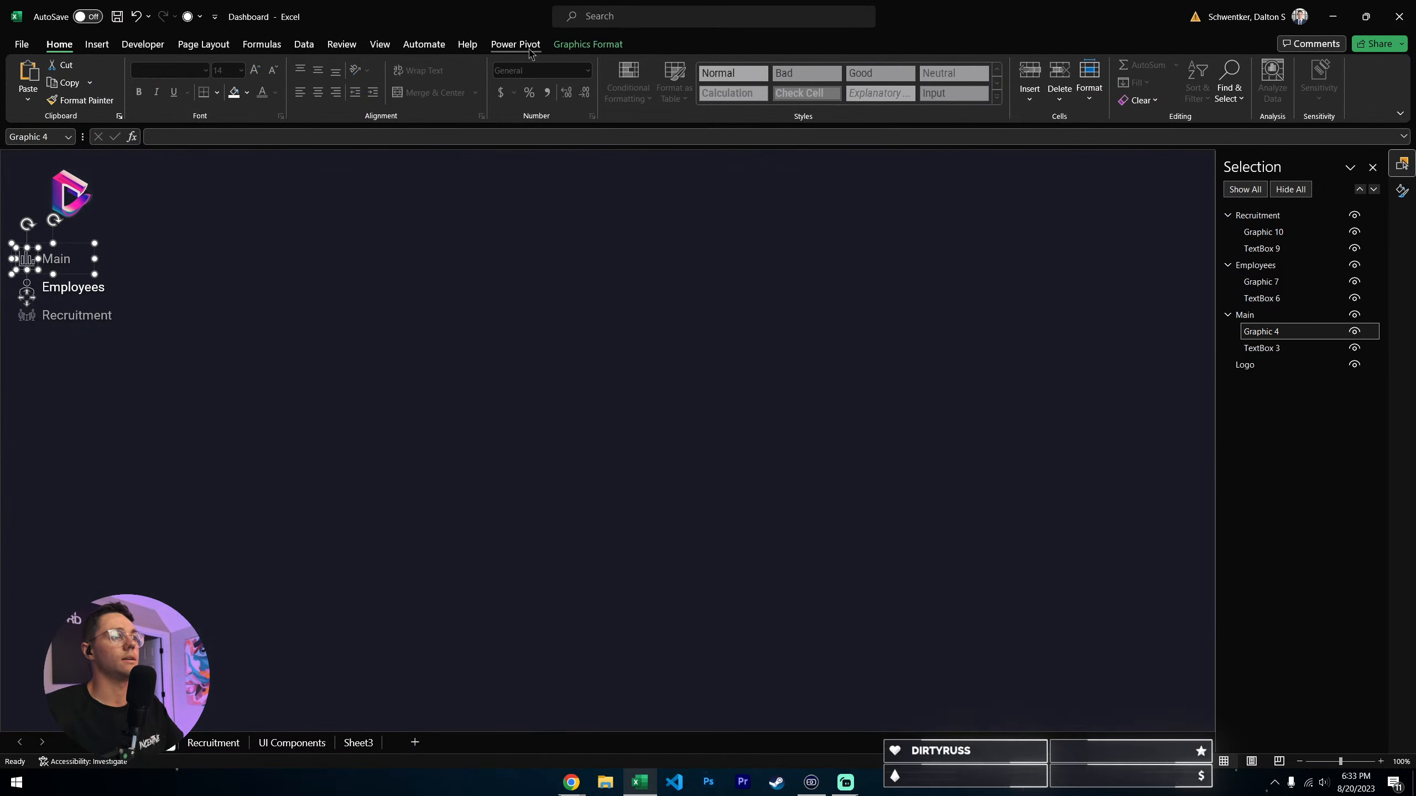
{"action": "left_click", "coordinate": [587, 44]}
{"action": "left_click", "coordinate": [423, 65]}
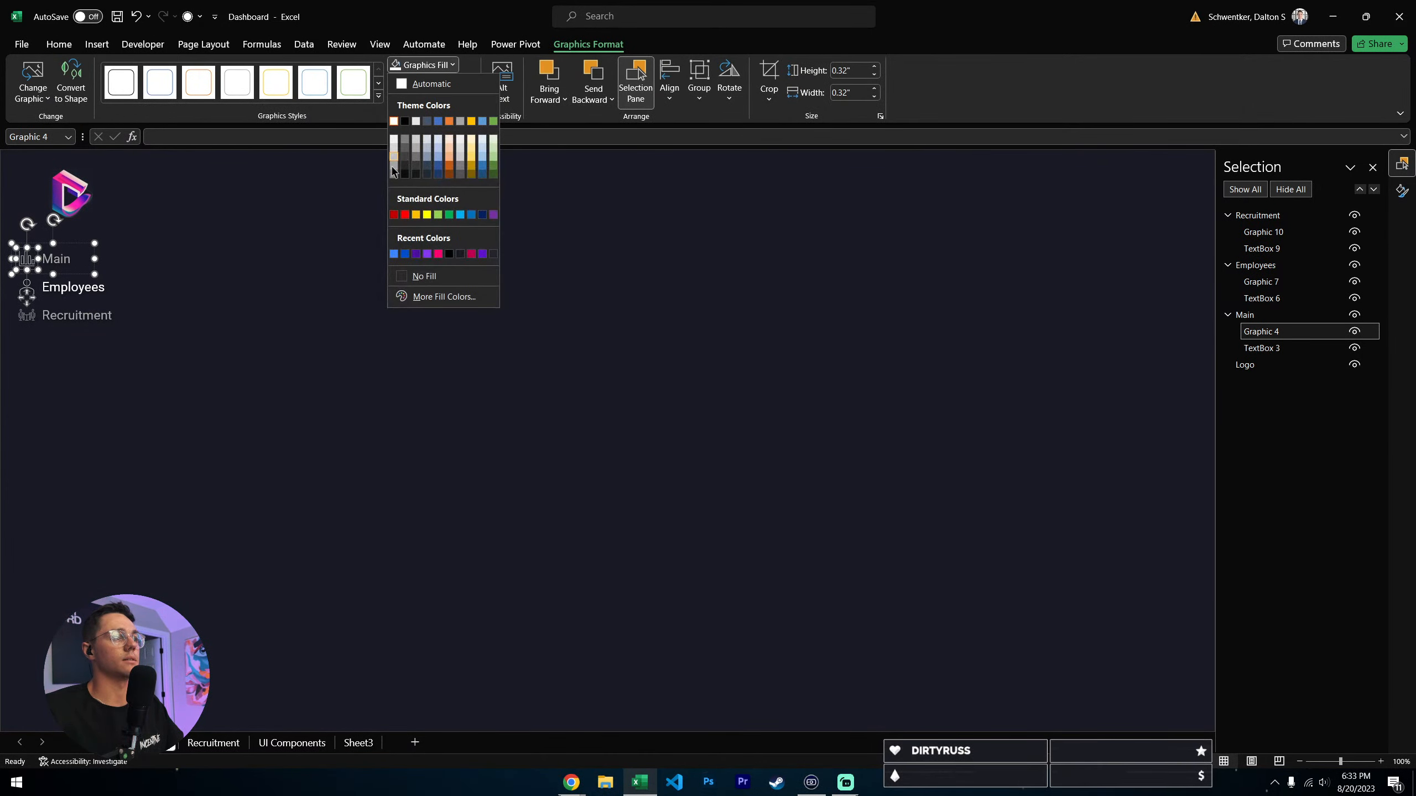
{"action": "left_click", "coordinate": [393, 169]}
{"action": "left_click", "coordinate": [267, 333]}
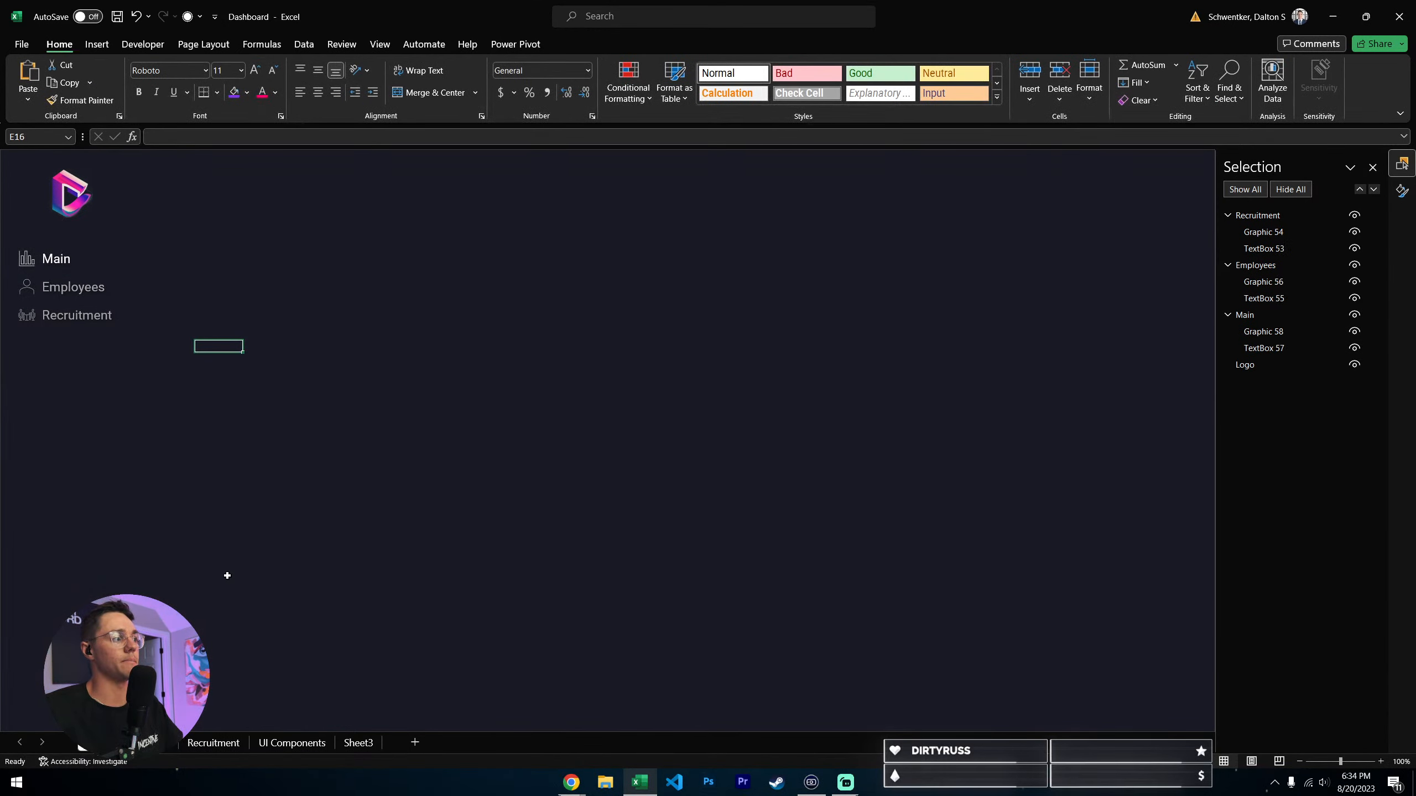
- On the Employees sheet, start a hyperlink on the Main navigation group that targets cell A1 of the Main sheet
{"action": "left_click", "coordinate": [88, 295]}
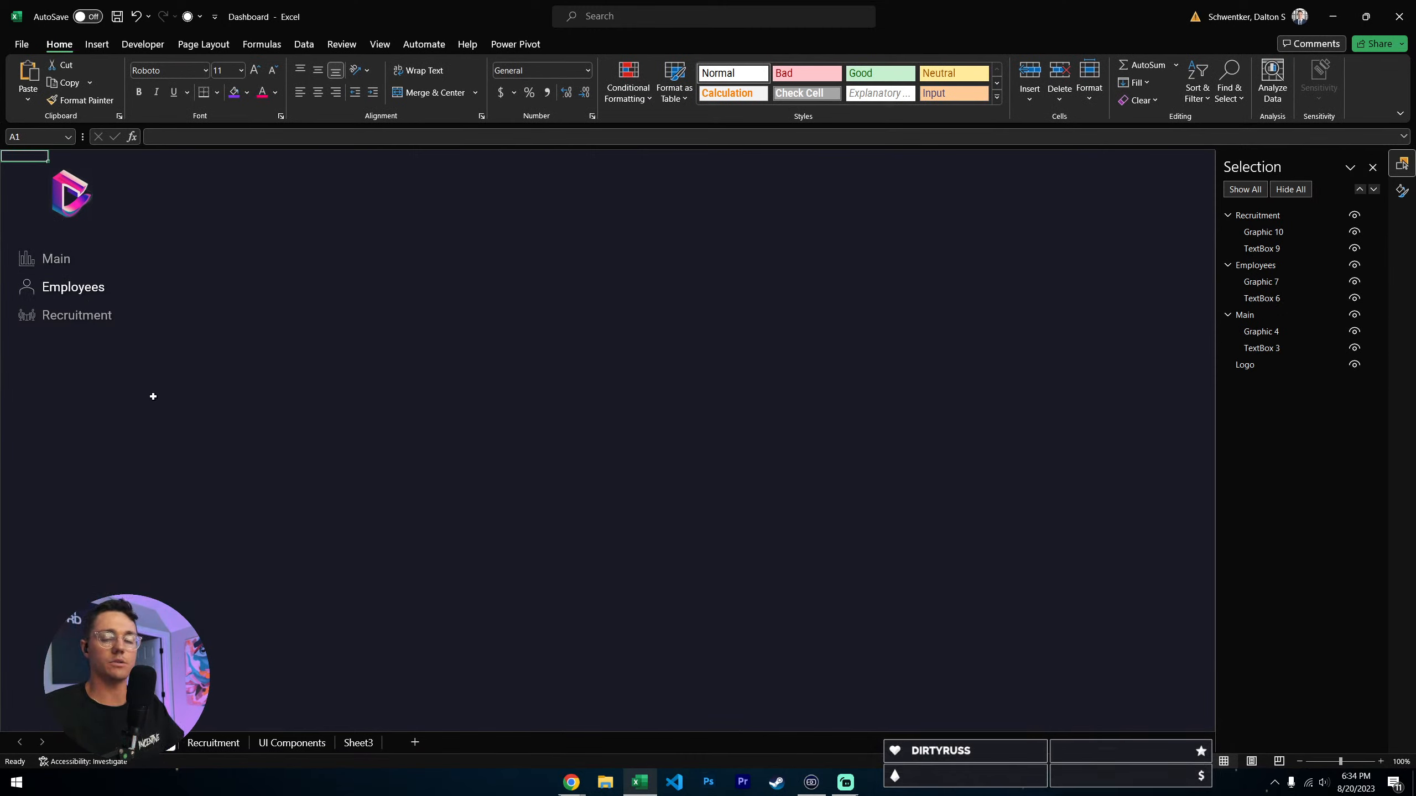
{"action": "left_click", "coordinate": [53, 259]}
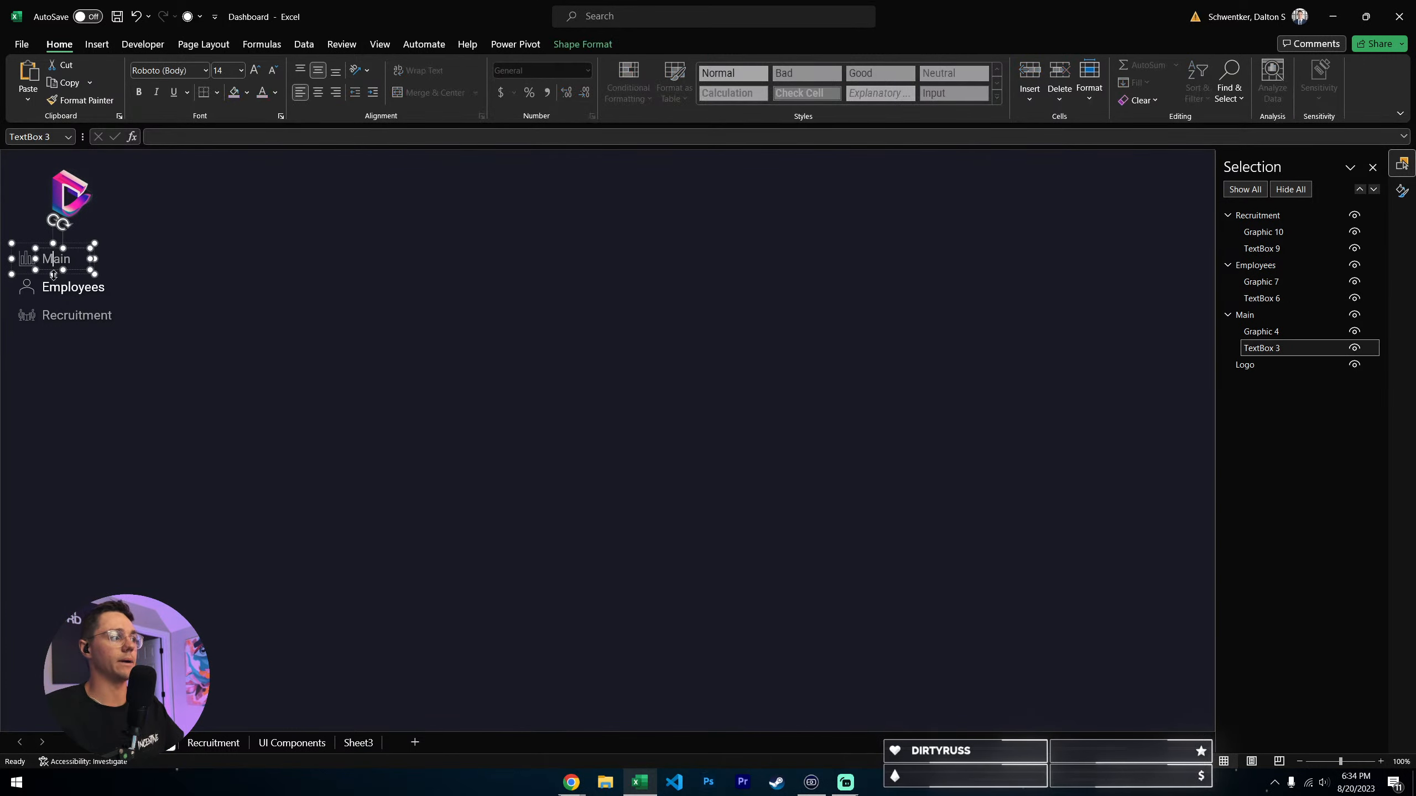
{"action": "left_click", "coordinate": [84, 272]}
{"action": "right_click", "coordinate": [84, 272]}
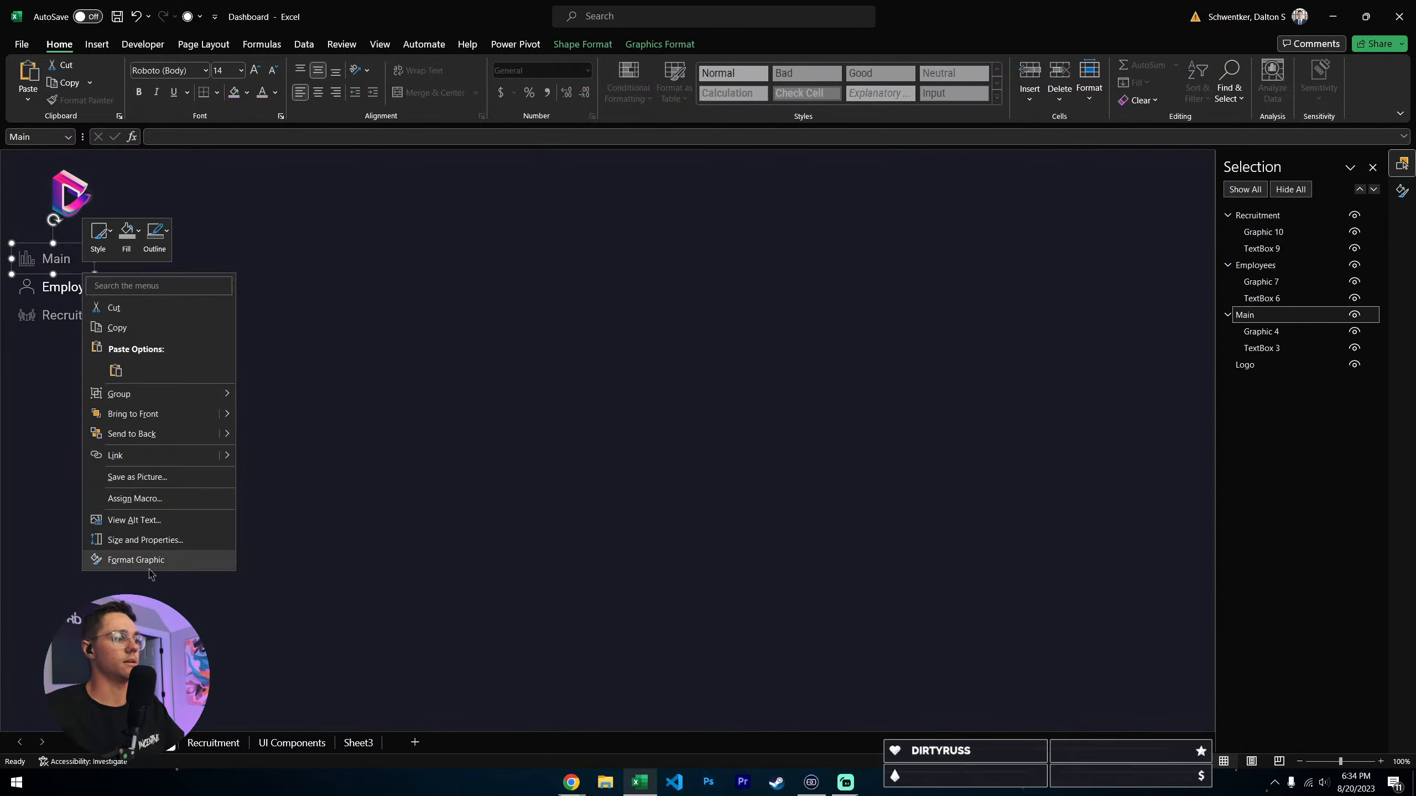
{"action": "left_click", "coordinate": [115, 455]}
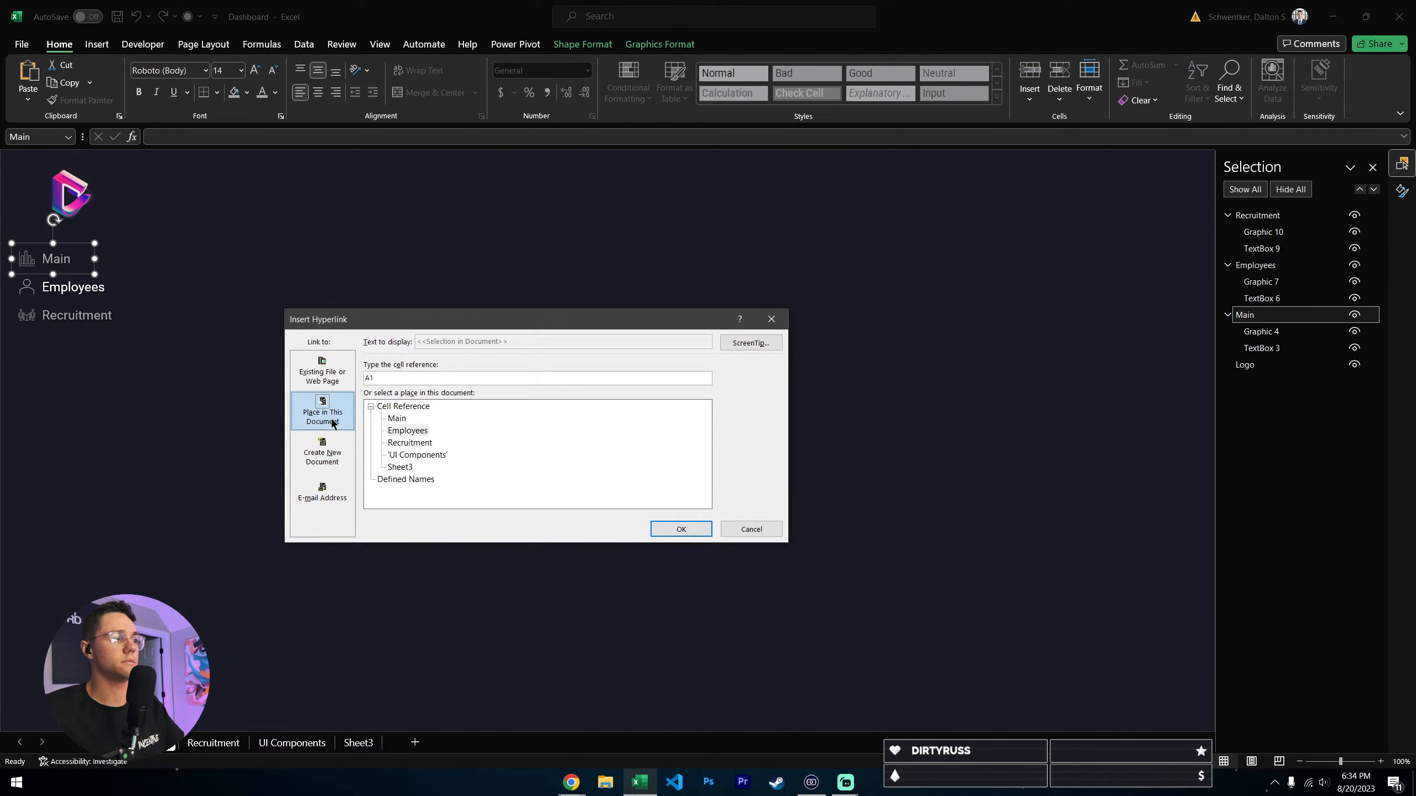
{"action": "left_click", "coordinate": [397, 418]}
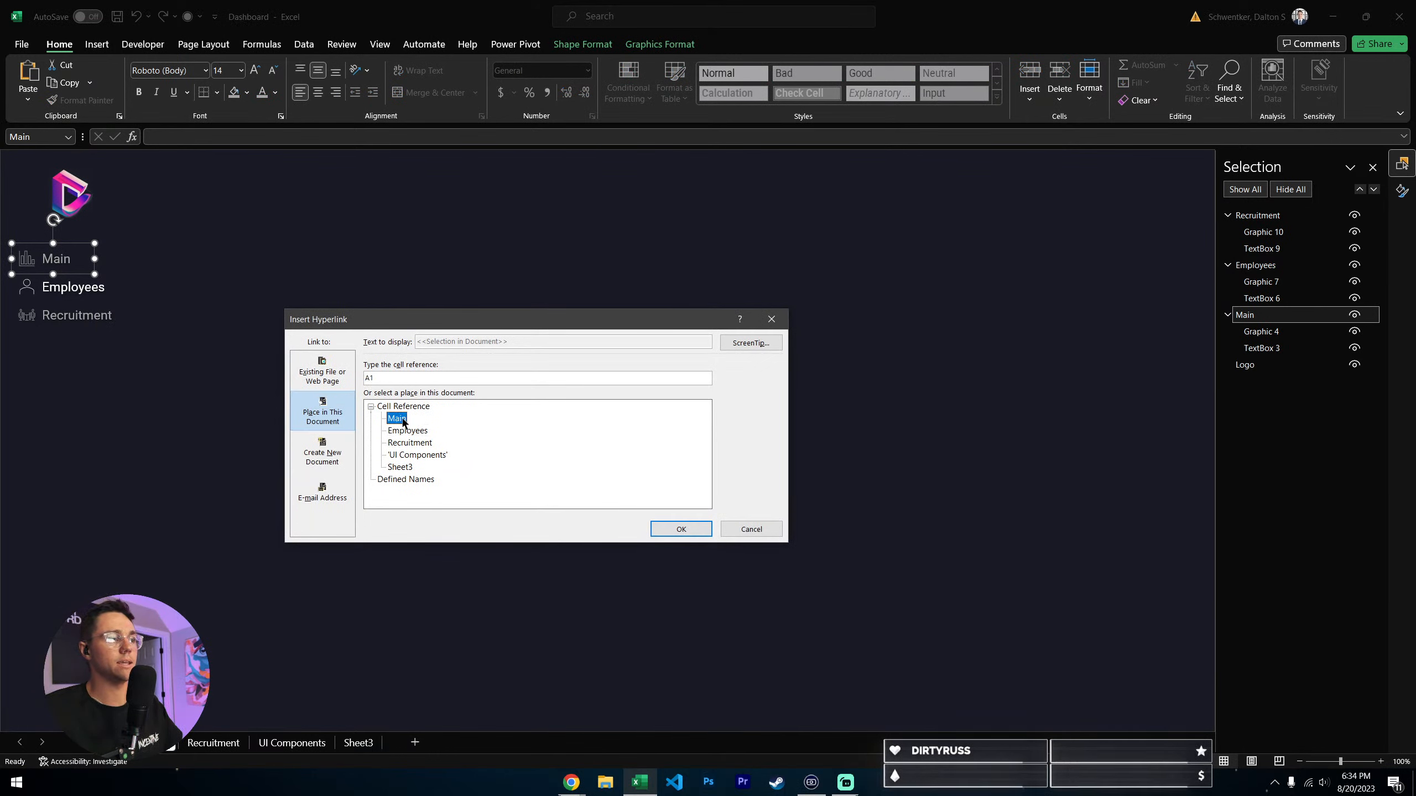
- Add ScreenTip text naming the Main page to the hyperlink, and apply the link
{"action": "left_click", "coordinate": [750, 342]}
{"action": "type", "text": "Main"}
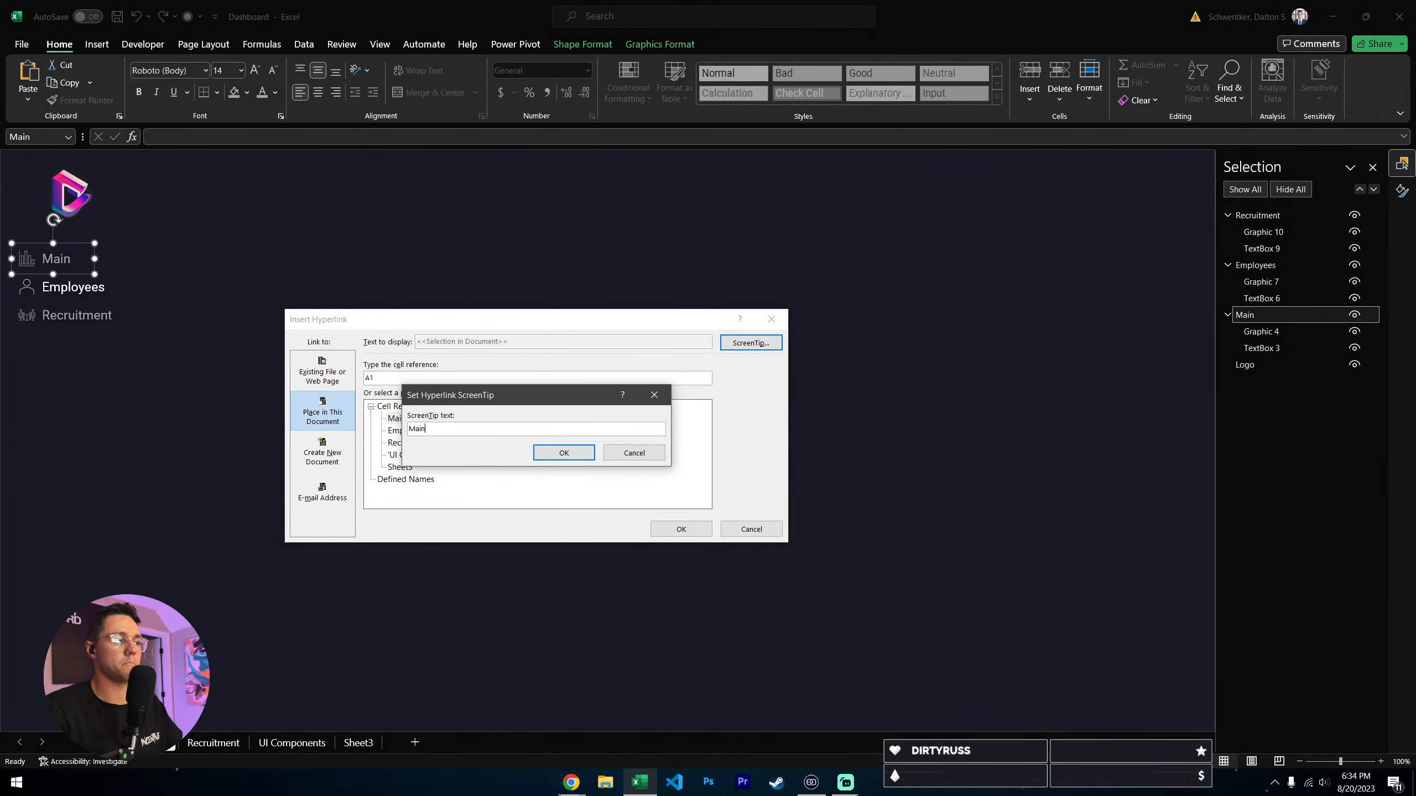
{"action": "key", "text": "Return"}
{"action": "left_click", "coordinate": [680, 528]}
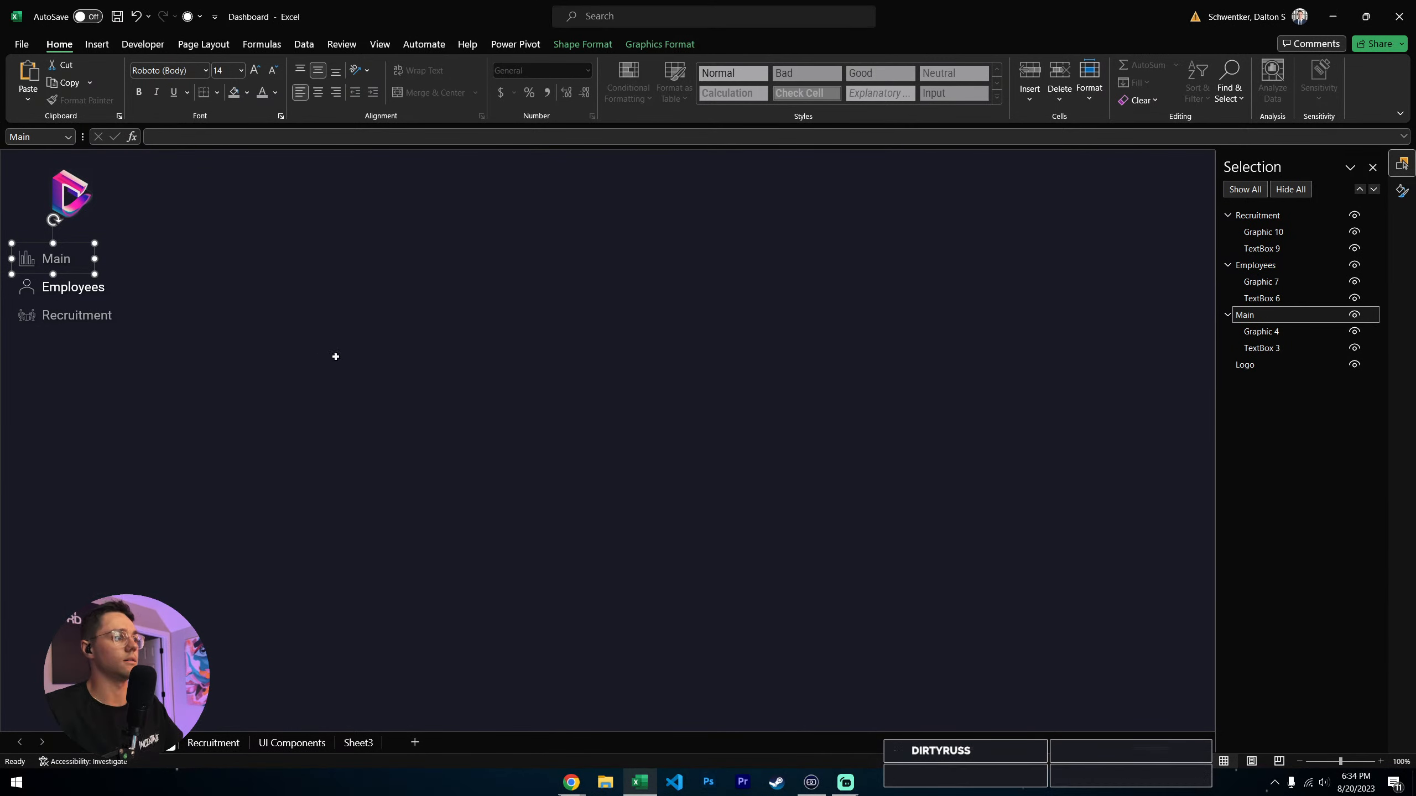
{"action": "left_click", "coordinate": [335, 353]}
- Test the Main and Employees navigation links by switching back and forth between the two sheets
{"action": "left_click", "coordinate": [91, 270]}
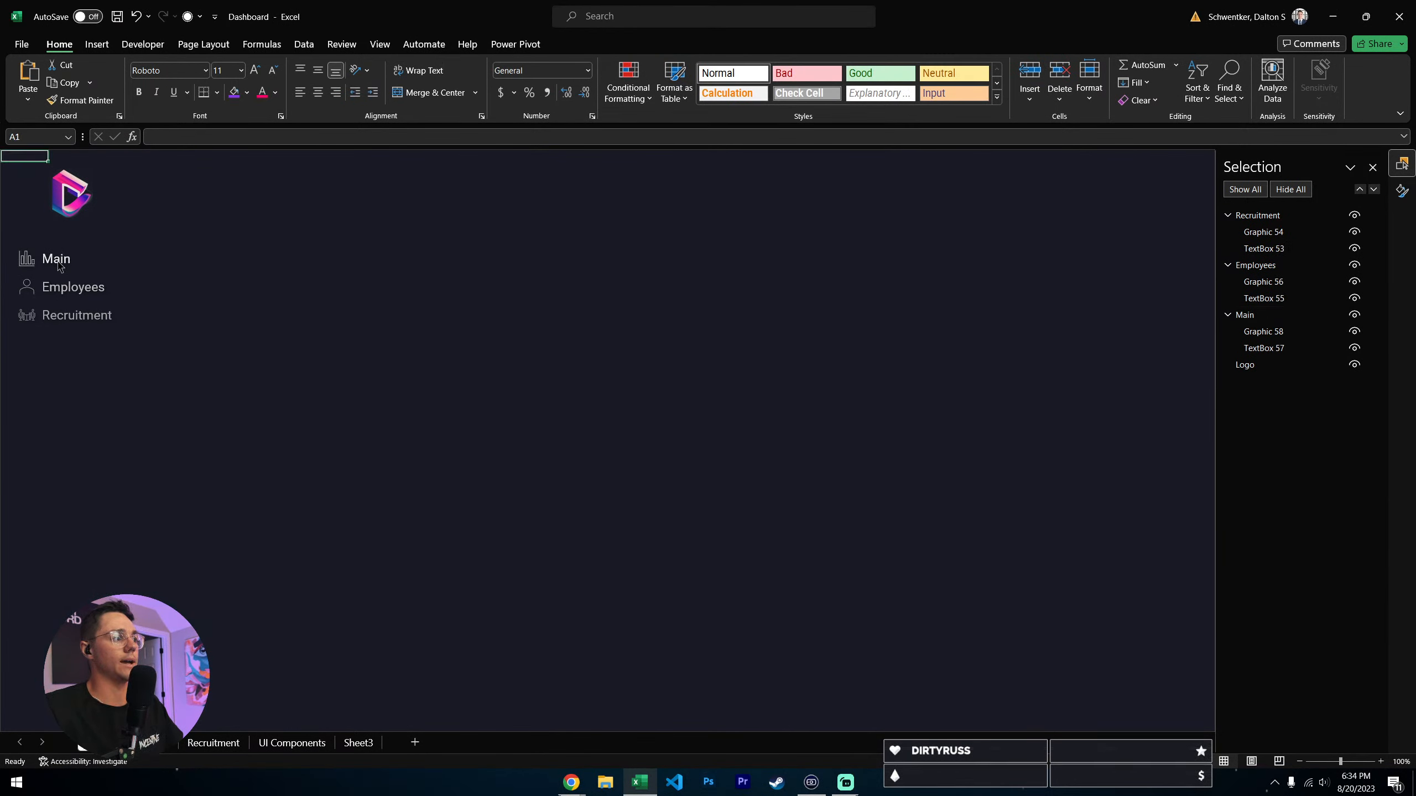
{"action": "left_click", "coordinate": [40, 289]}
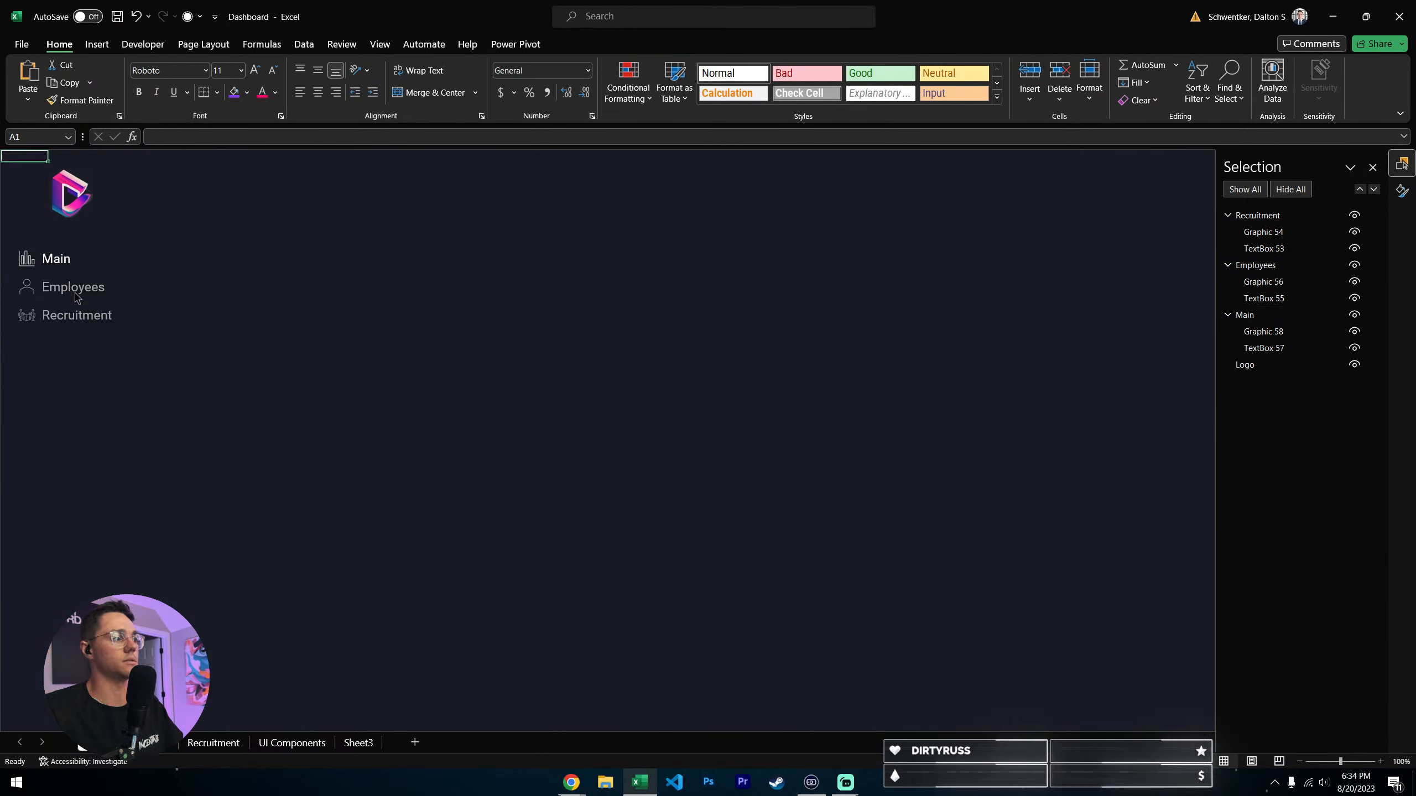
{"action": "left_click", "coordinate": [61, 266]}
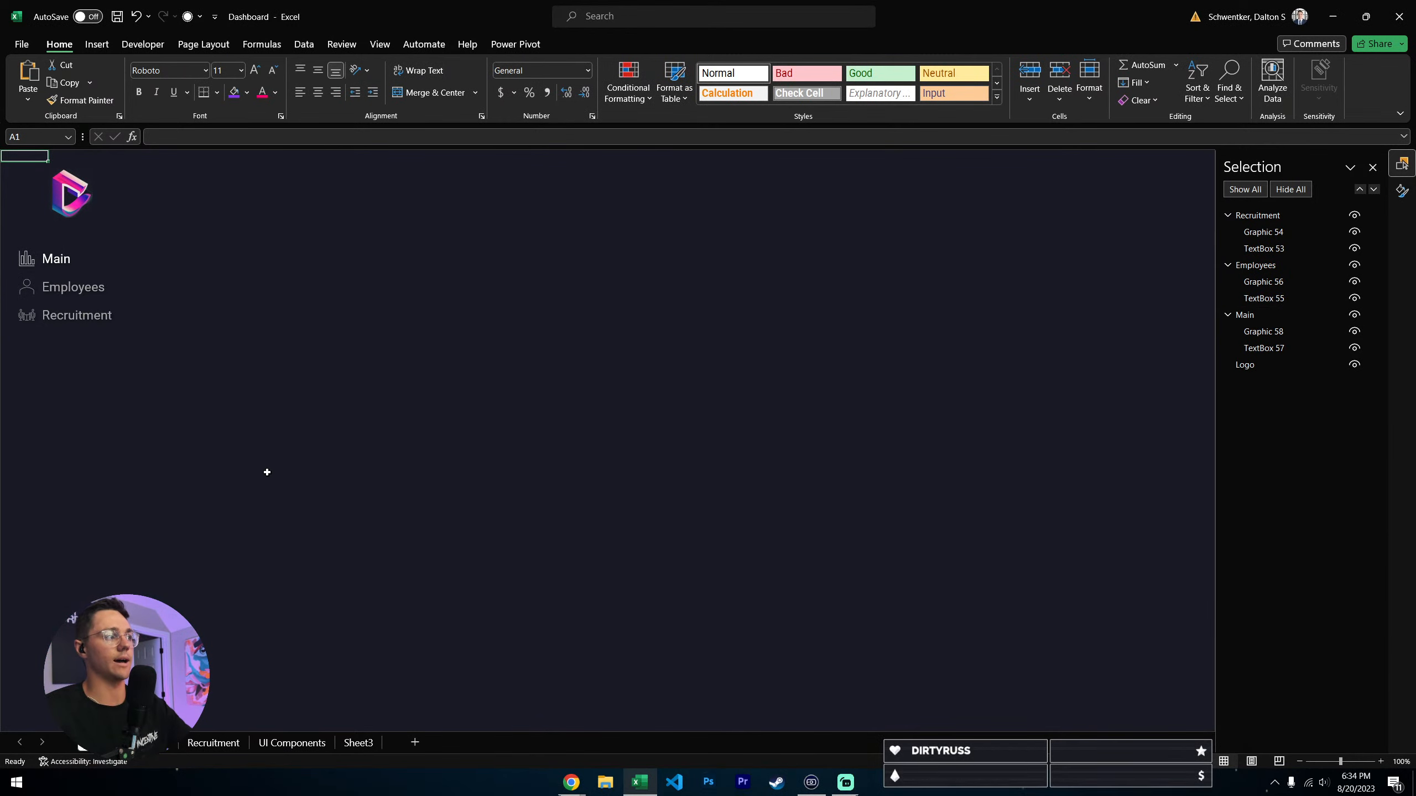
{"action": "left_click", "coordinate": [76, 288]}
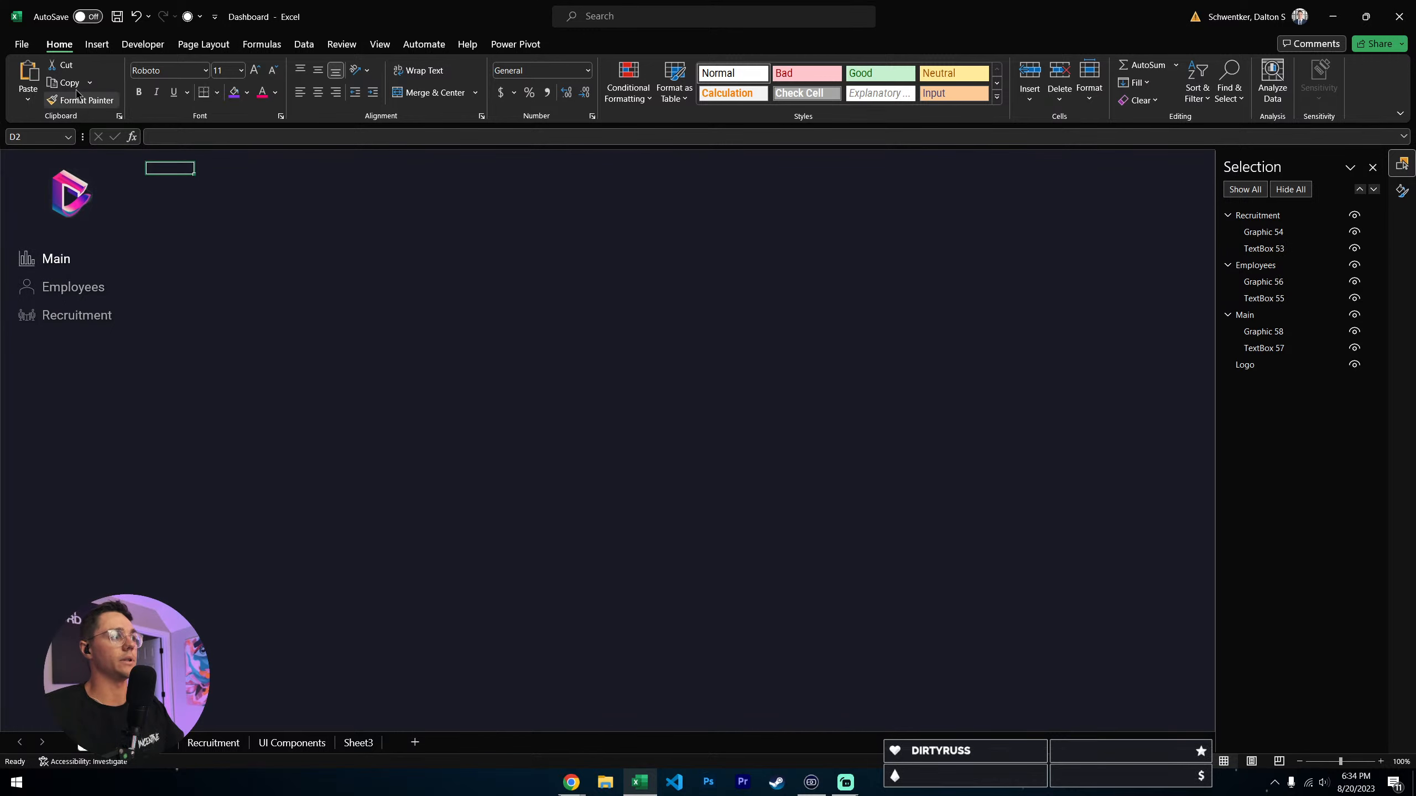
- On the Main sheet, draw a rectangle about 0.31" high and 0.85" wide over cell A1
{"action": "left_click", "coordinate": [96, 44]}
{"action": "left_click", "coordinate": [170, 83]}
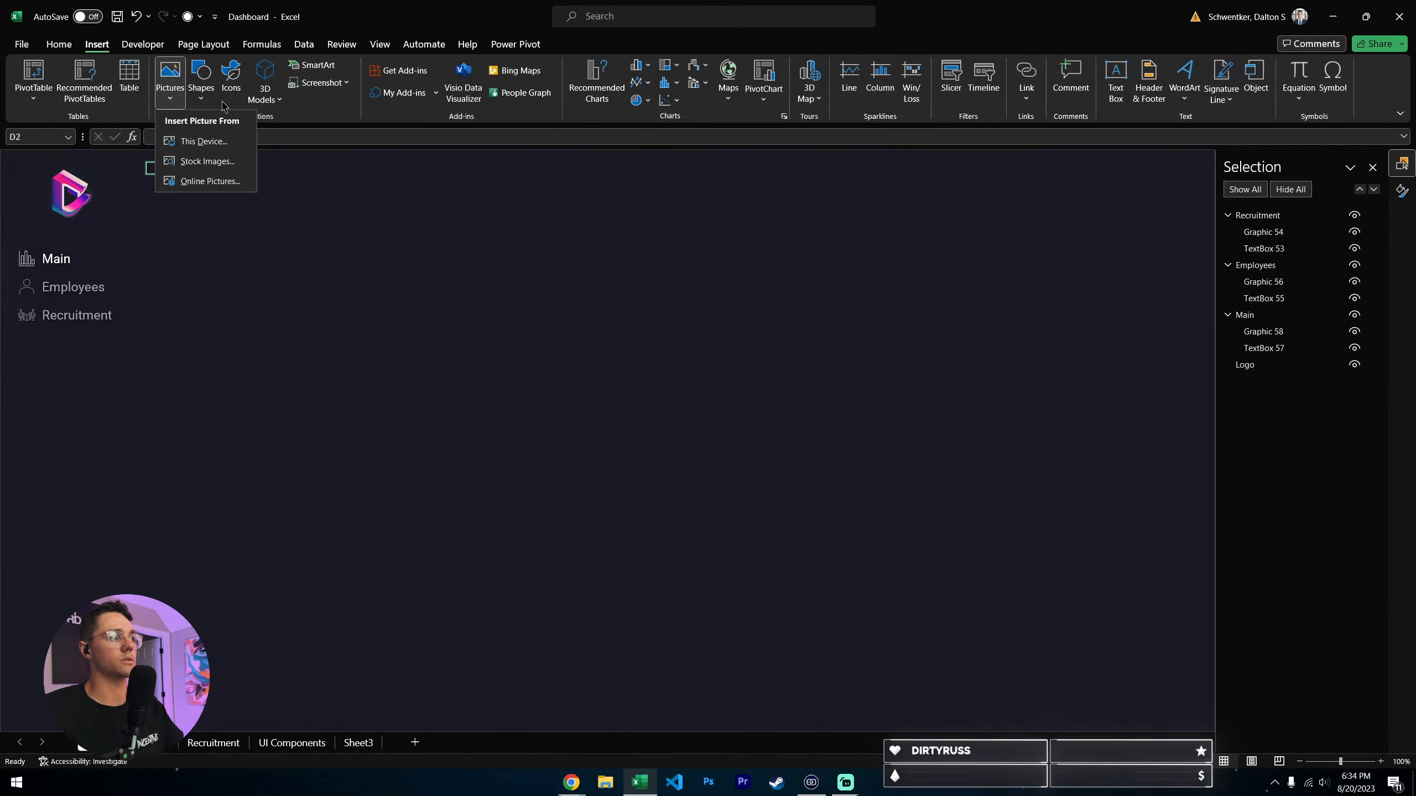
{"action": "left_click", "coordinate": [201, 86]}
{"action": "left_click", "coordinate": [233, 137]}
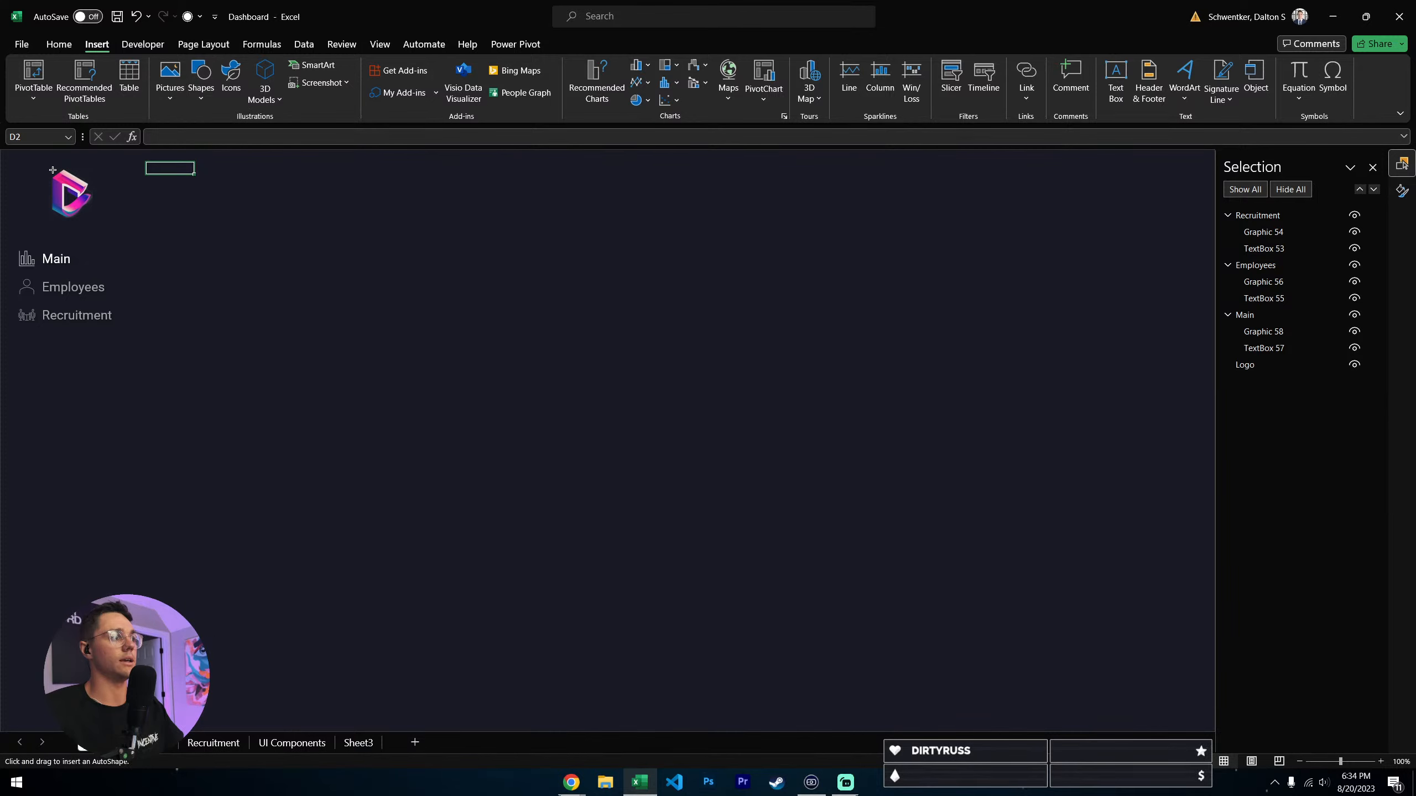
{"action": "left_click_drag", "start_coordinate": [55, 167], "coordinate": [56, 169]}
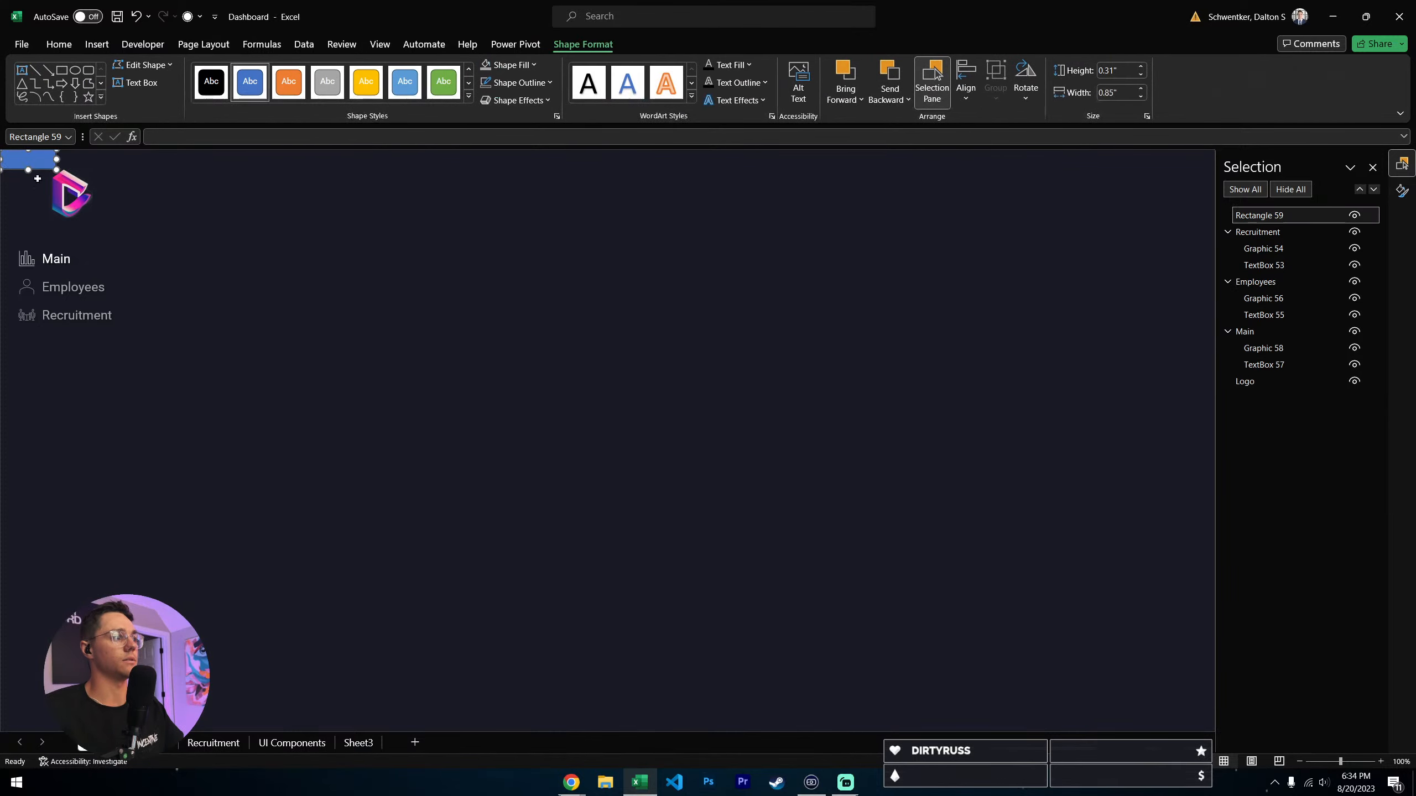
- Remove the rectangle's outline and fill it with the recently used dark color that matches the sheet background
{"action": "left_click", "coordinate": [530, 85]}
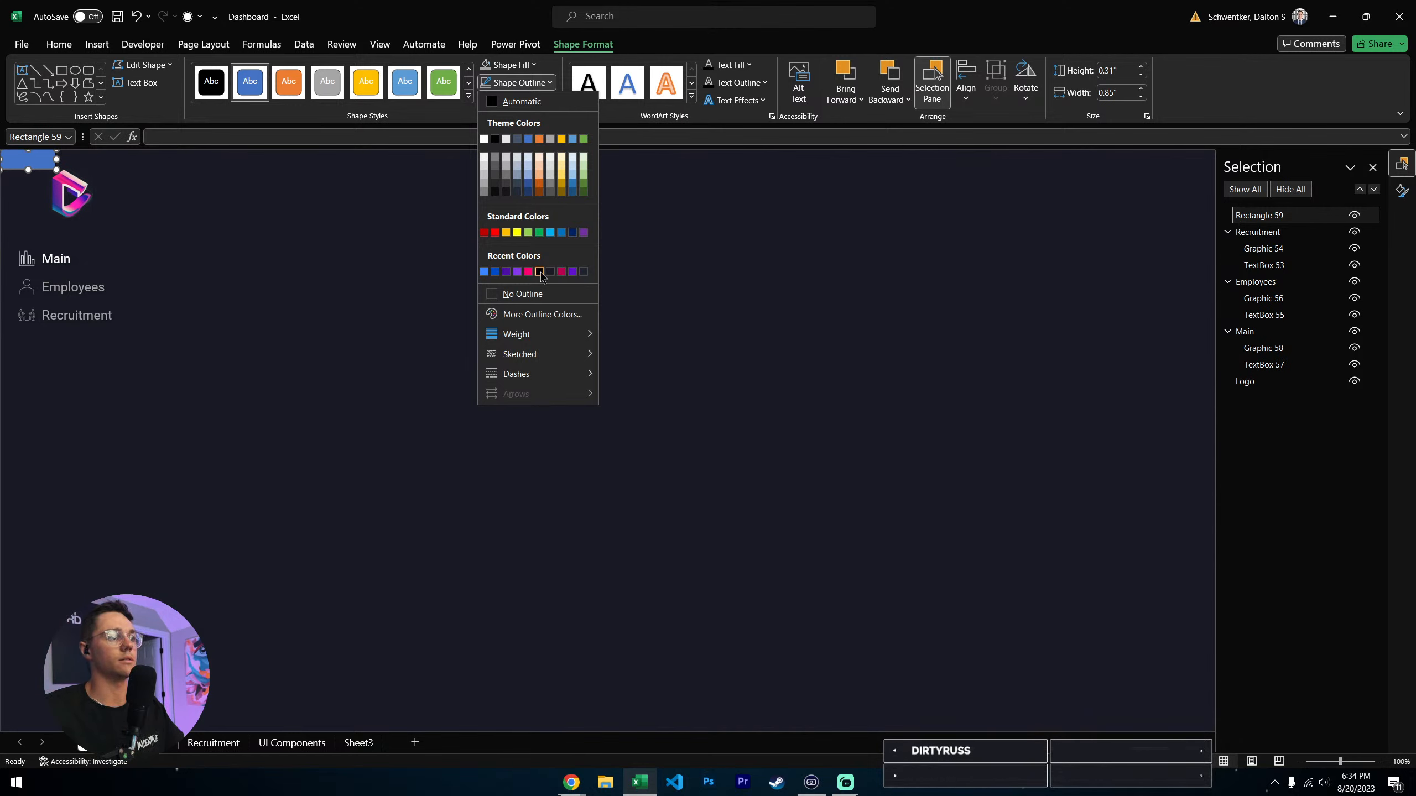
{"action": "left_click", "coordinate": [539, 272]}
{"action": "left_click", "coordinate": [533, 85]}
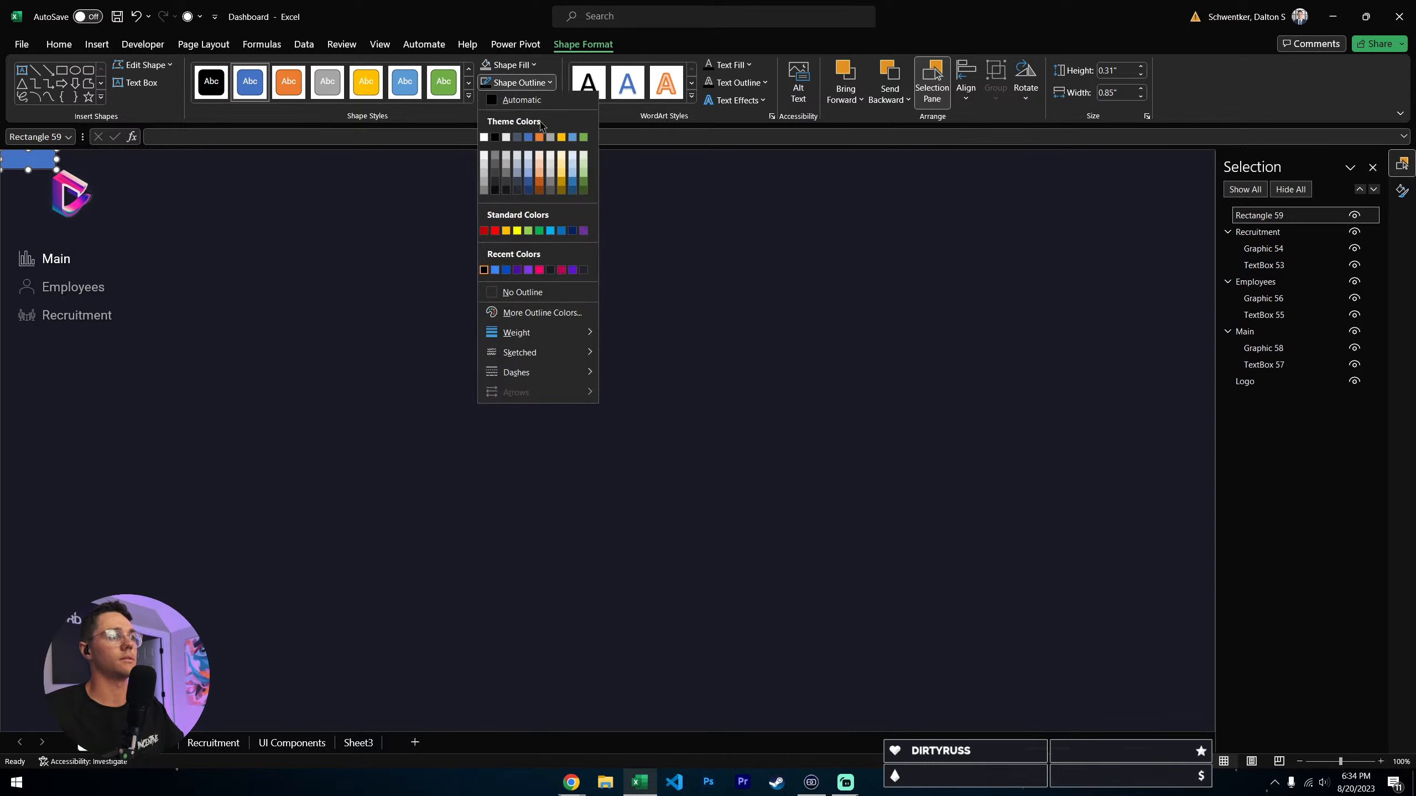
{"action": "left_click", "coordinate": [523, 294]}
{"action": "left_click", "coordinate": [522, 67]}
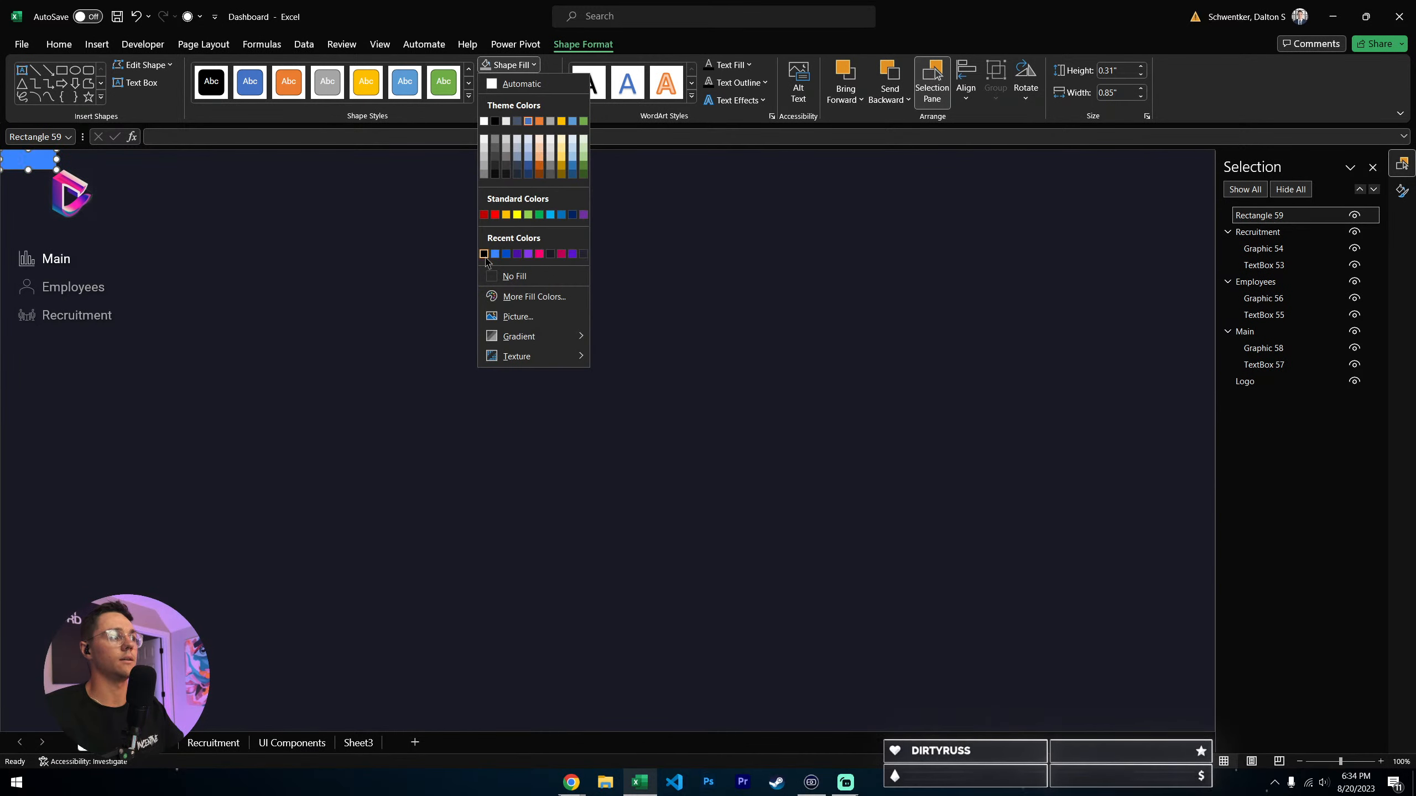
{"action": "left_click", "coordinate": [551, 255]}
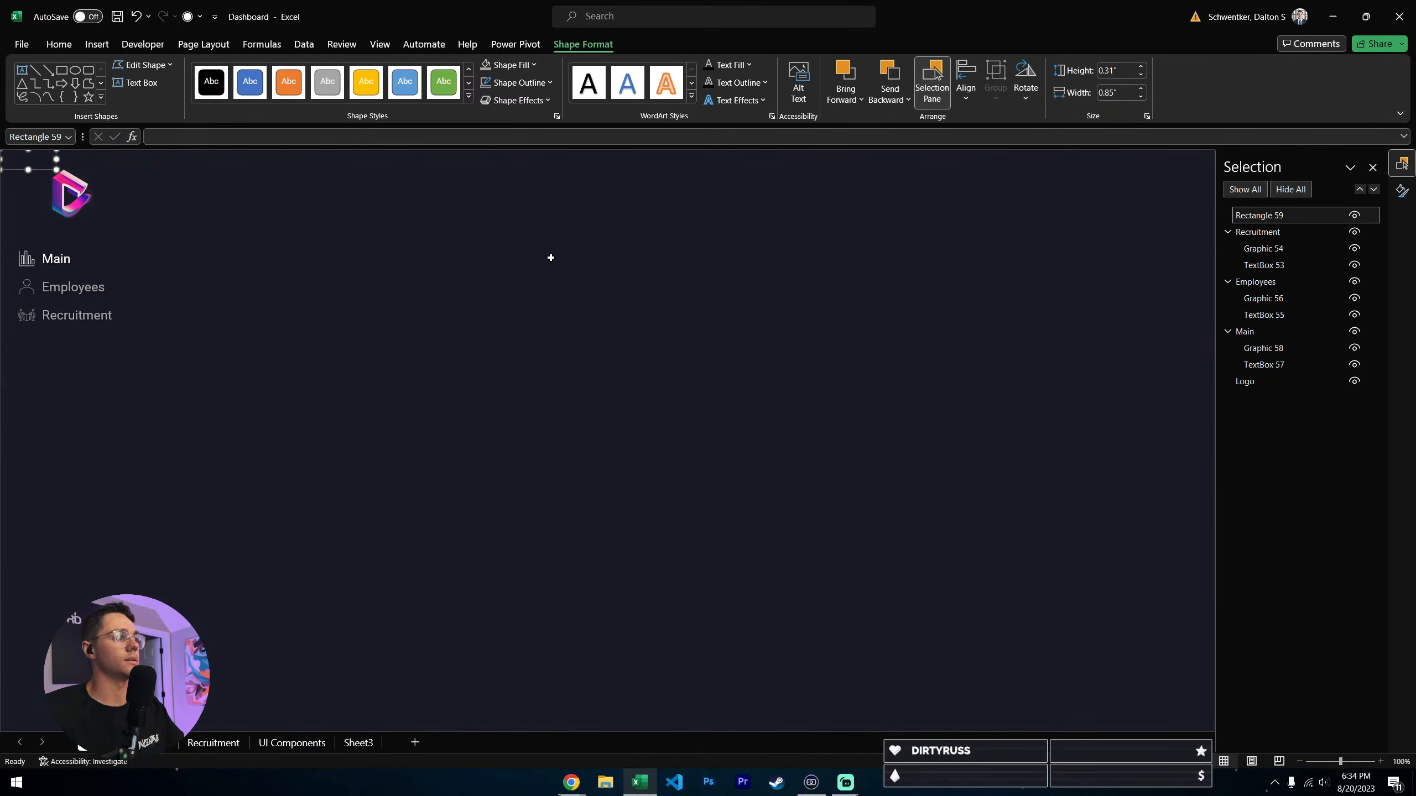
{"action": "left_click", "coordinate": [218, 218]}
- Copy the cover rectangle from the Main sheet to the Employees sheet, and position it over cell A1
{"action": "left_click", "coordinate": [32, 161]}
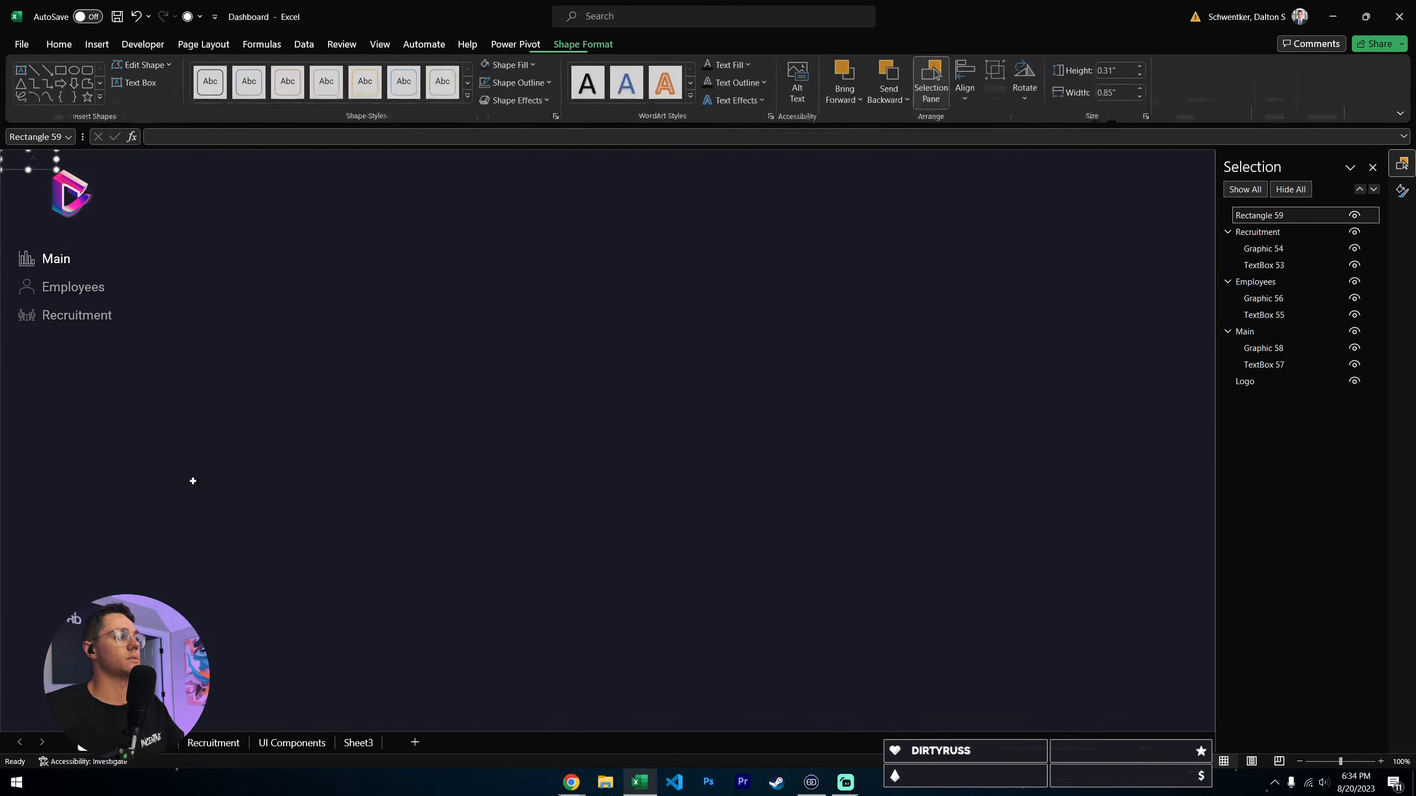
{"action": "key", "text": "ctrl+c"}
{"action": "left_click", "coordinate": [153, 746]}
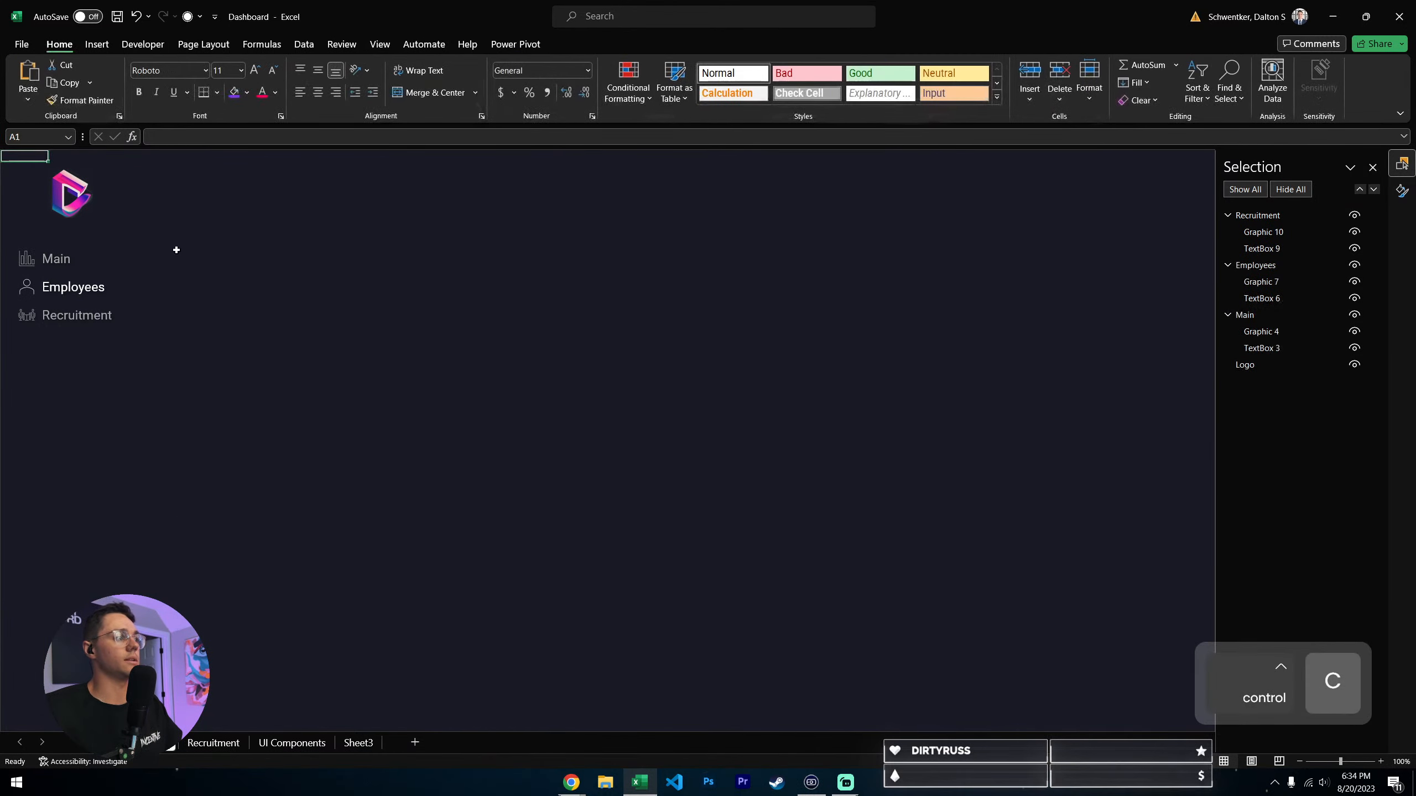
{"action": "left_click", "coordinate": [173, 250]}
{"action": "key", "text": "ctrl+v"}
{"action": "left_click_drag", "start_coordinate": [183, 253], "coordinate": [40, 170]}
{"action": "left_click", "coordinate": [218, 282]}
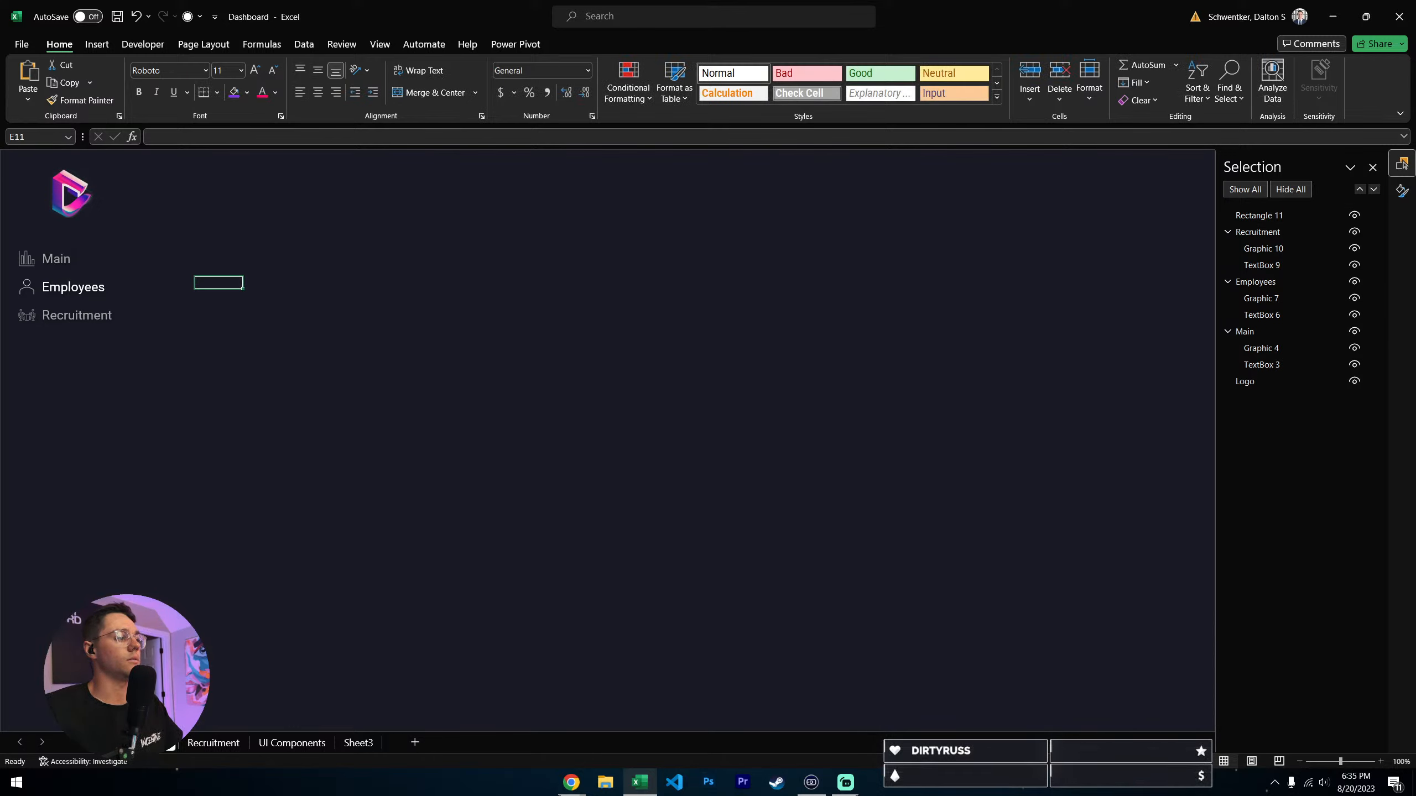
- Test the Main and Employees navigation links again now that cell A1 is covered on both sheets
{"action": "left_click", "coordinate": [52, 262]}
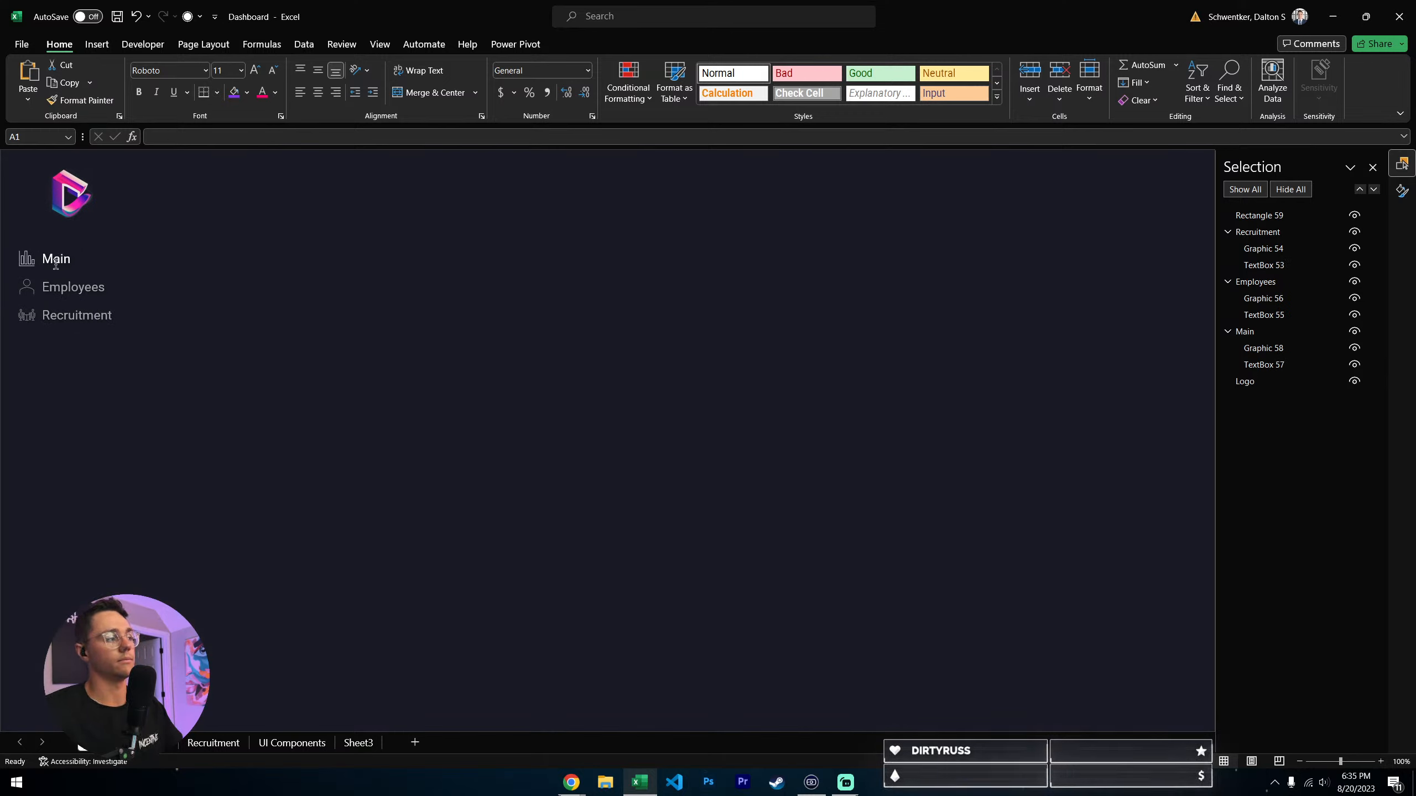
{"action": "left_click", "coordinate": [64, 289]}
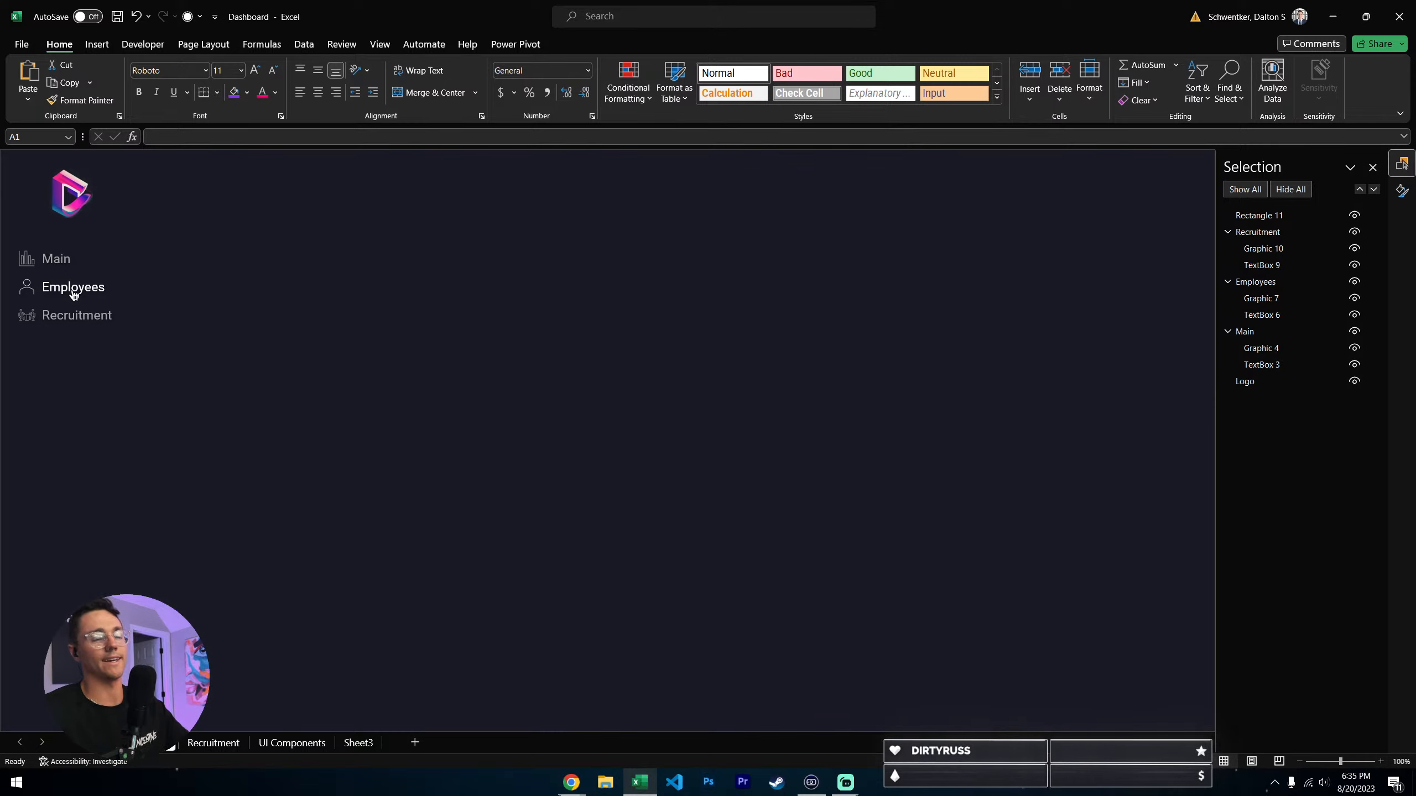
{"action": "left_click", "coordinate": [60, 261]}
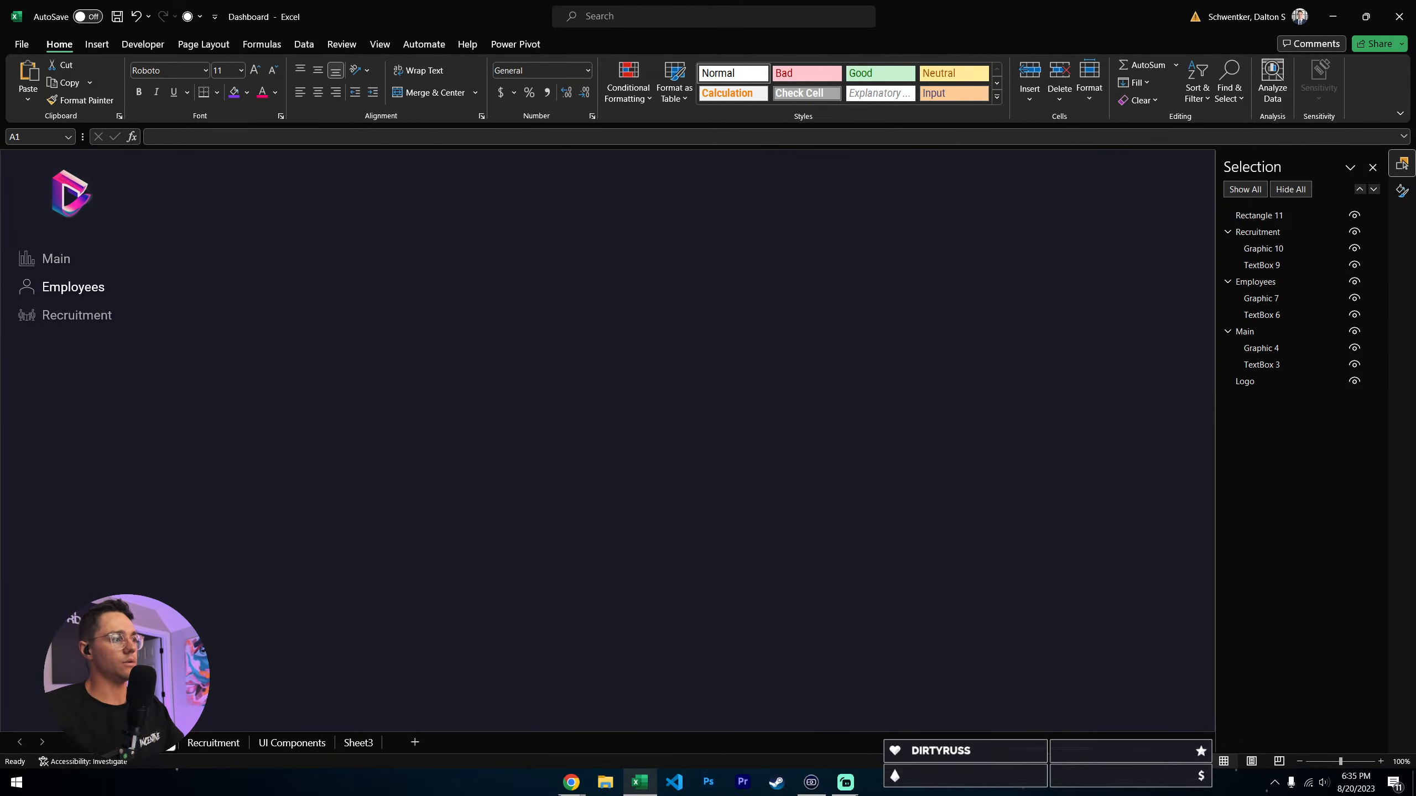
- Copy the purple Total Employees card from the UI Components sheet to the Main sheet, and place it beside the navigation at the page top
{"action": "left_click", "coordinate": [291, 742]}
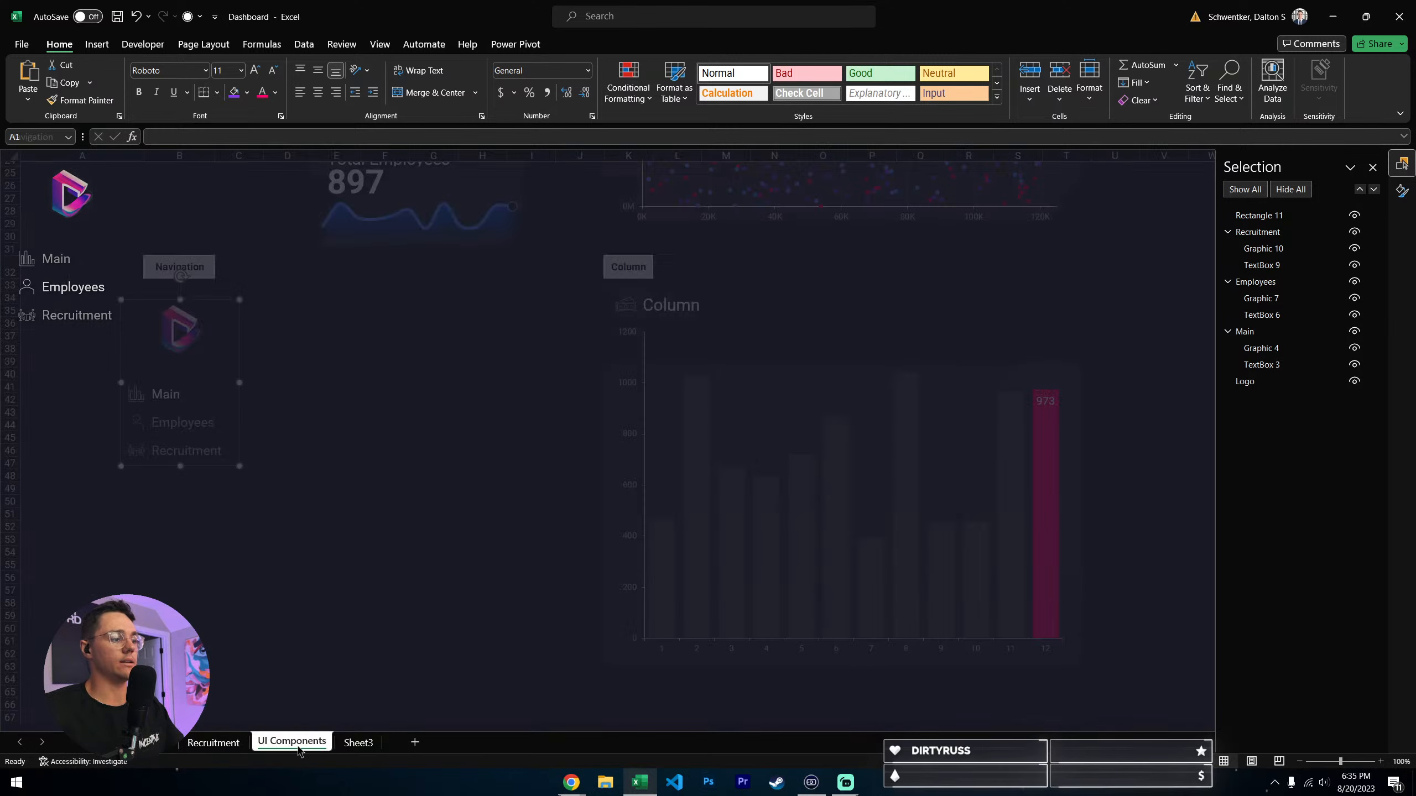
{"action": "scroll", "coordinate": [356, 479], "scroll_direction": "up", "scroll_amount": 8}
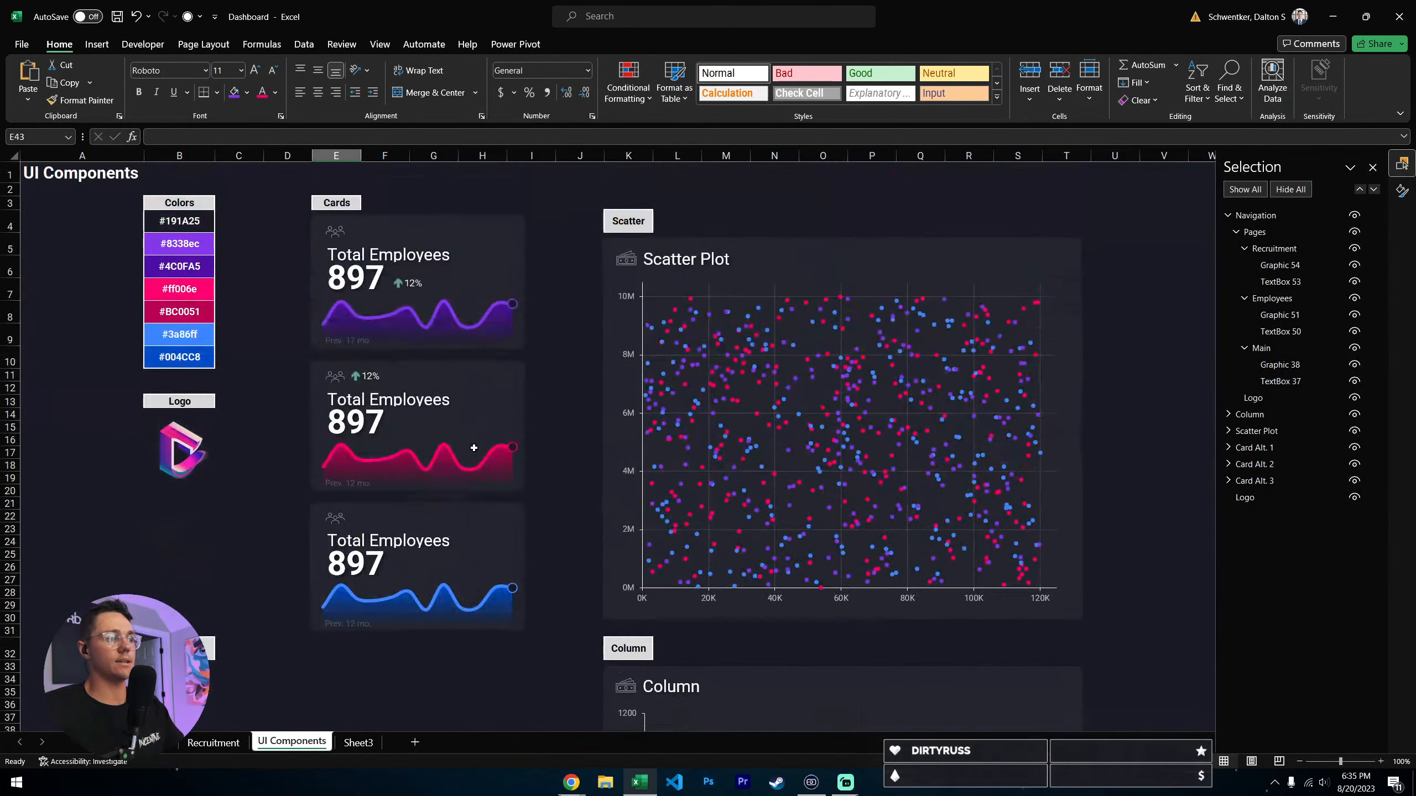
{"action": "left_click", "coordinate": [493, 241]}
{"action": "key", "text": "ctrl+c"}
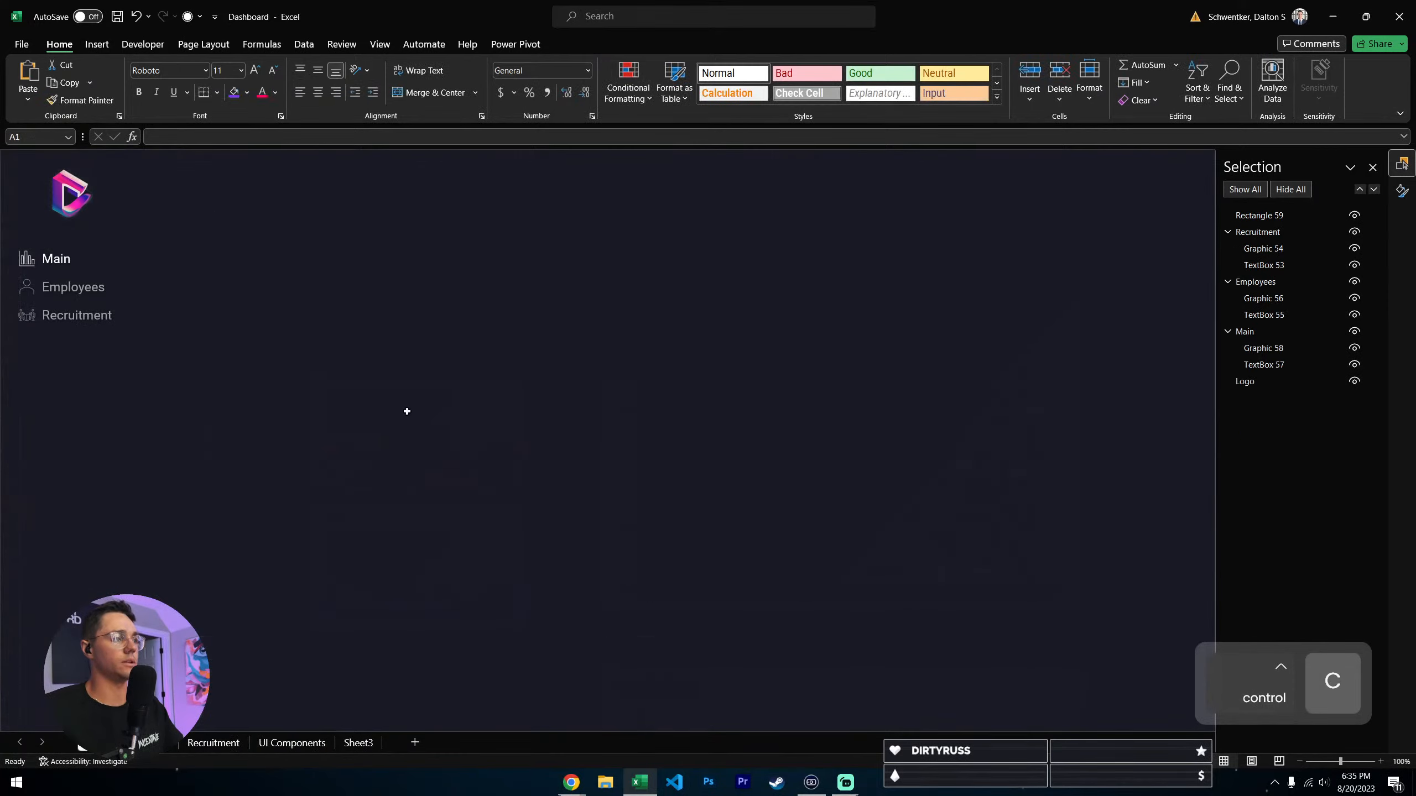
{"action": "key", "text": "ctrl+v"}
{"action": "left_click_drag", "start_coordinate": [627, 287], "coordinate": [353, 184]}
- Copy the pink Total Employees card from UI Components to the Main sheet, and place it directly beside the purple card
{"action": "left_click", "coordinate": [209, 745]}
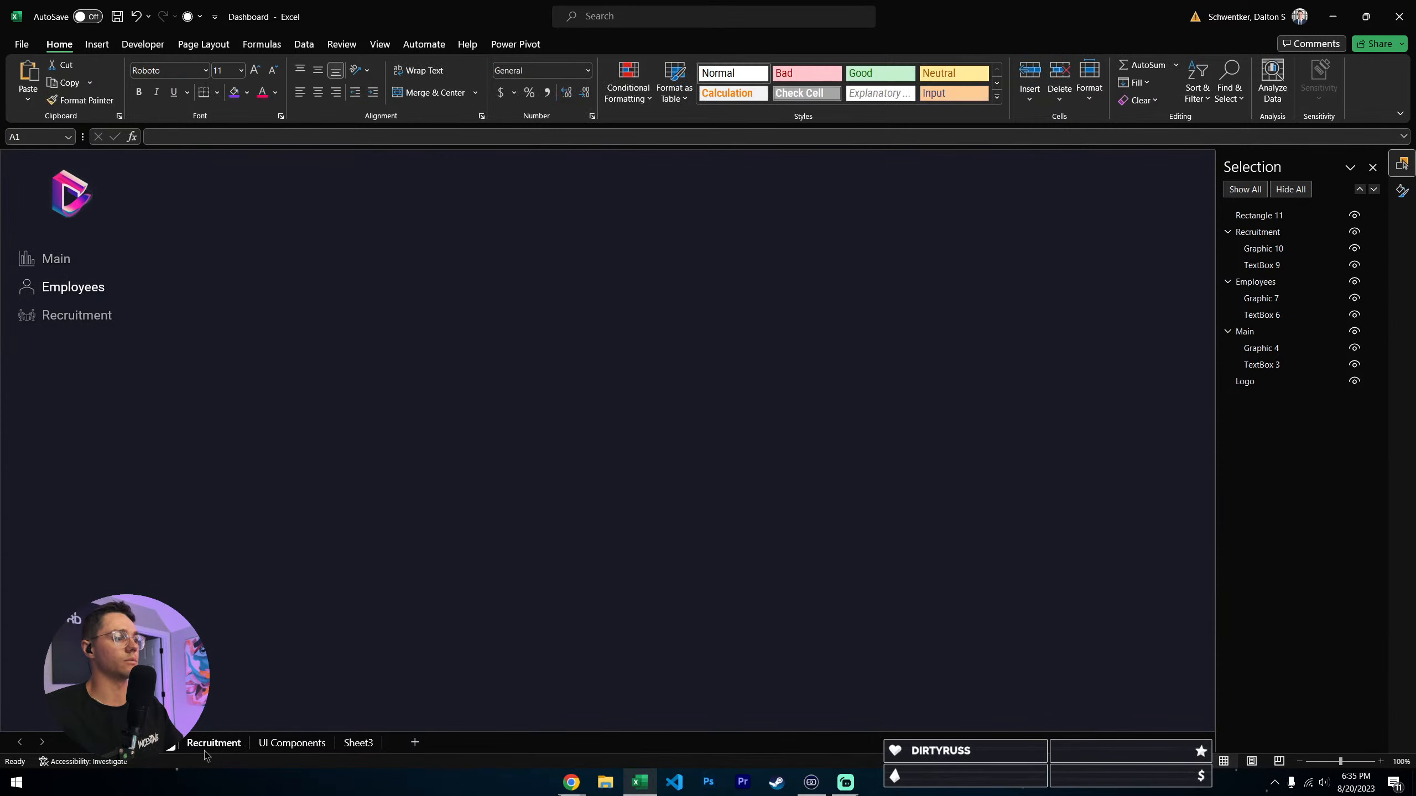
{"action": "left_click", "coordinate": [302, 744]}
{"action": "left_click", "coordinate": [509, 379]}
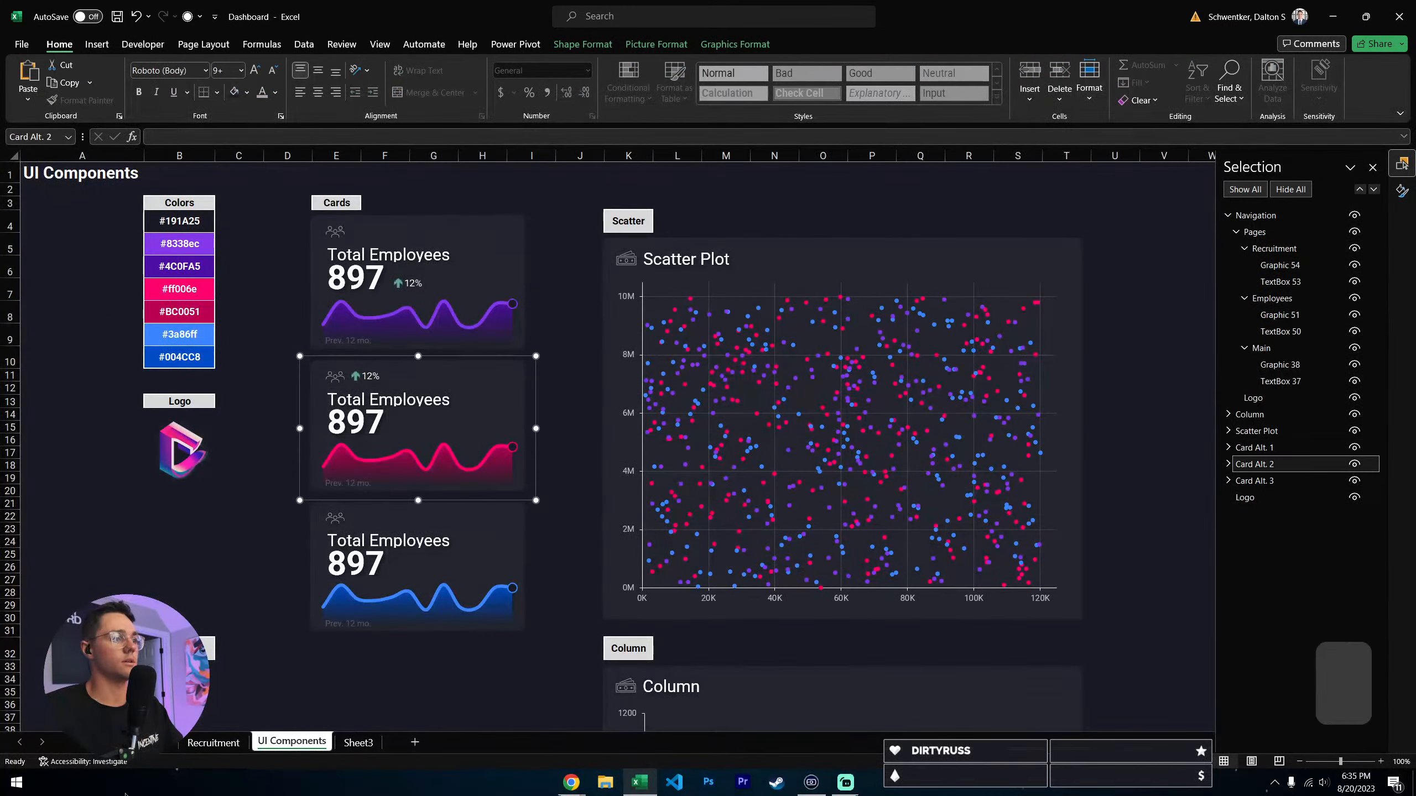
{"action": "key", "text": "ctrl+c"}
{"action": "key", "text": "ctrl+Page_Up"}
{"action": "key", "text": "ctrl+v"}
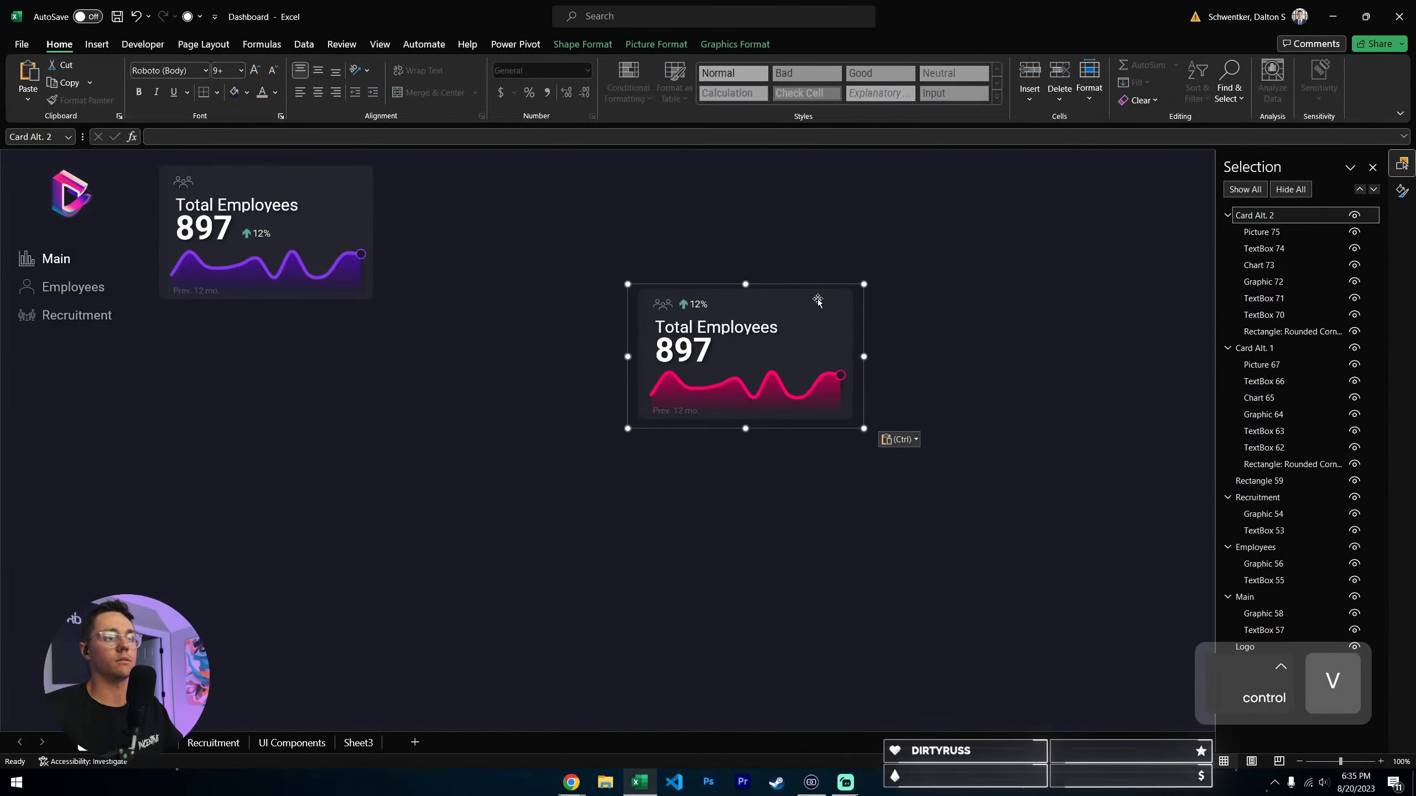
{"action": "left_click_drag", "start_coordinate": [816, 293], "coordinate": [567, 178]}
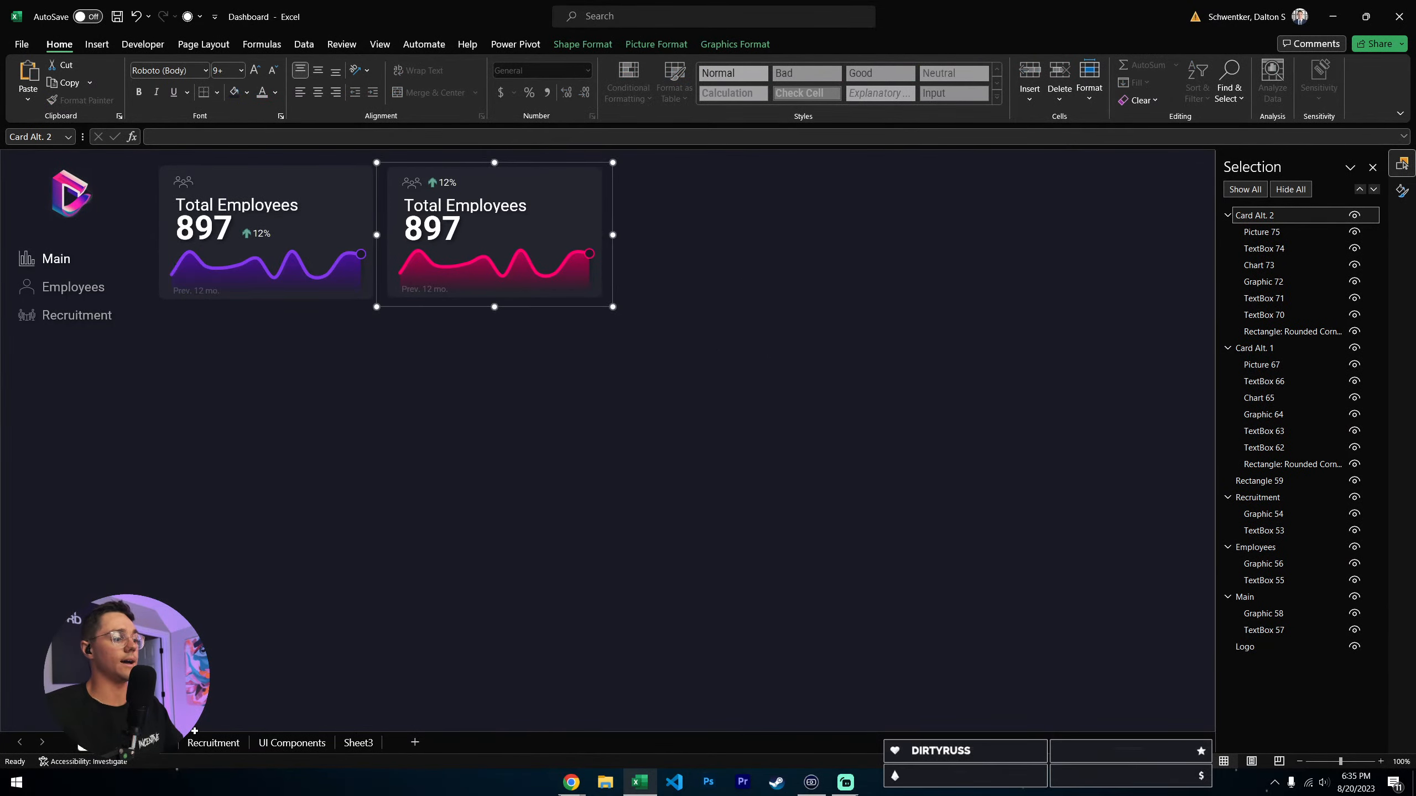
- Copy the blue Total Employees card from UI Components to the Main sheet, and place it beside the pink card as the third in the row
{"action": "left_click", "coordinate": [226, 745]}
{"action": "left_click", "coordinate": [292, 743]}
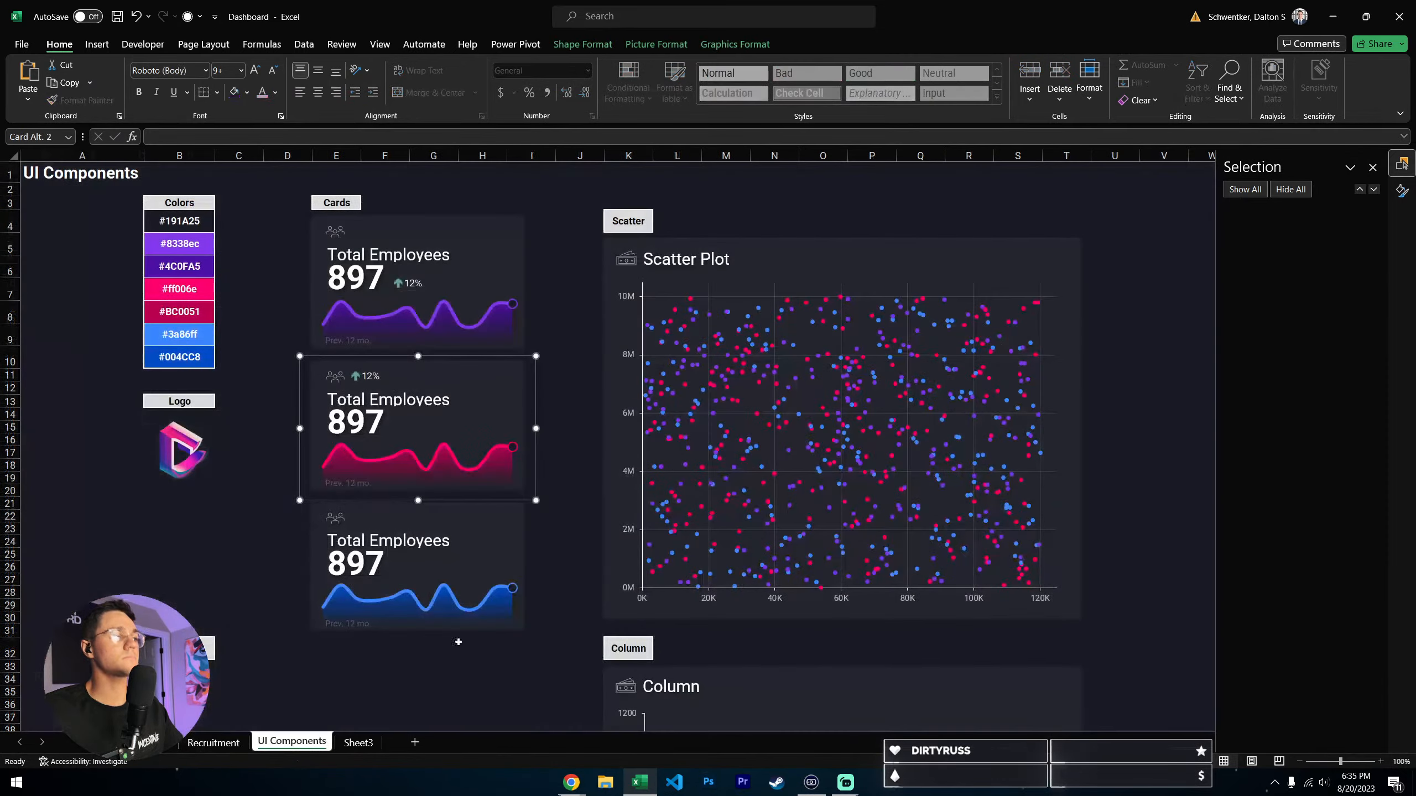
{"action": "left_click", "coordinate": [1255, 480]}
{"action": "key", "text": "ctrl+c"}
{"action": "left_click", "coordinate": [97, 744]}
{"action": "left_click", "coordinate": [662, 346]}
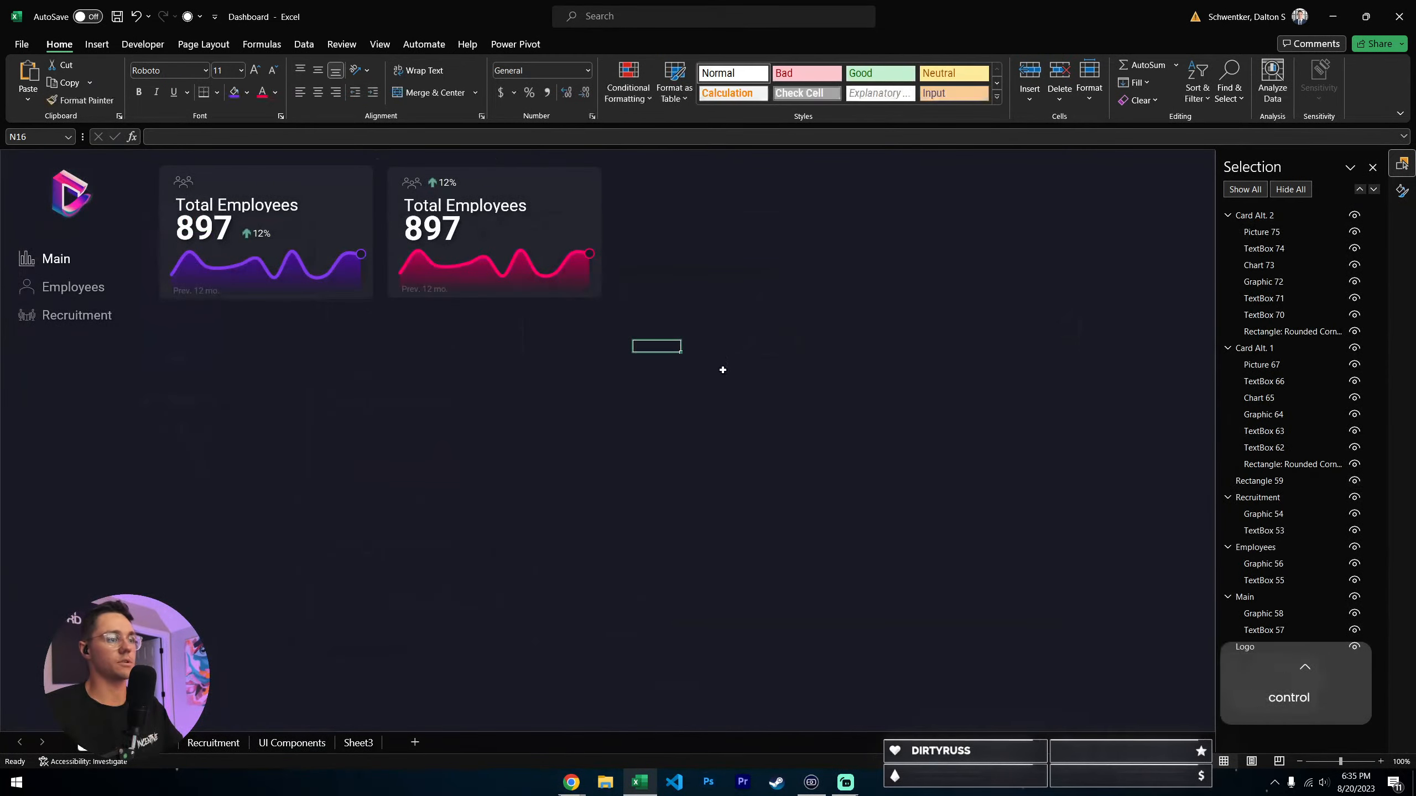
{"action": "key", "text": "ctrl+v"}
{"action": "left_click_drag", "start_coordinate": [771, 347], "coordinate": [749, 176]}
- Align the three cards on the Main sheet along their middles and distribute them horizontally
{"action": "left_click", "coordinate": [354, 173], "text": "ctrl"}
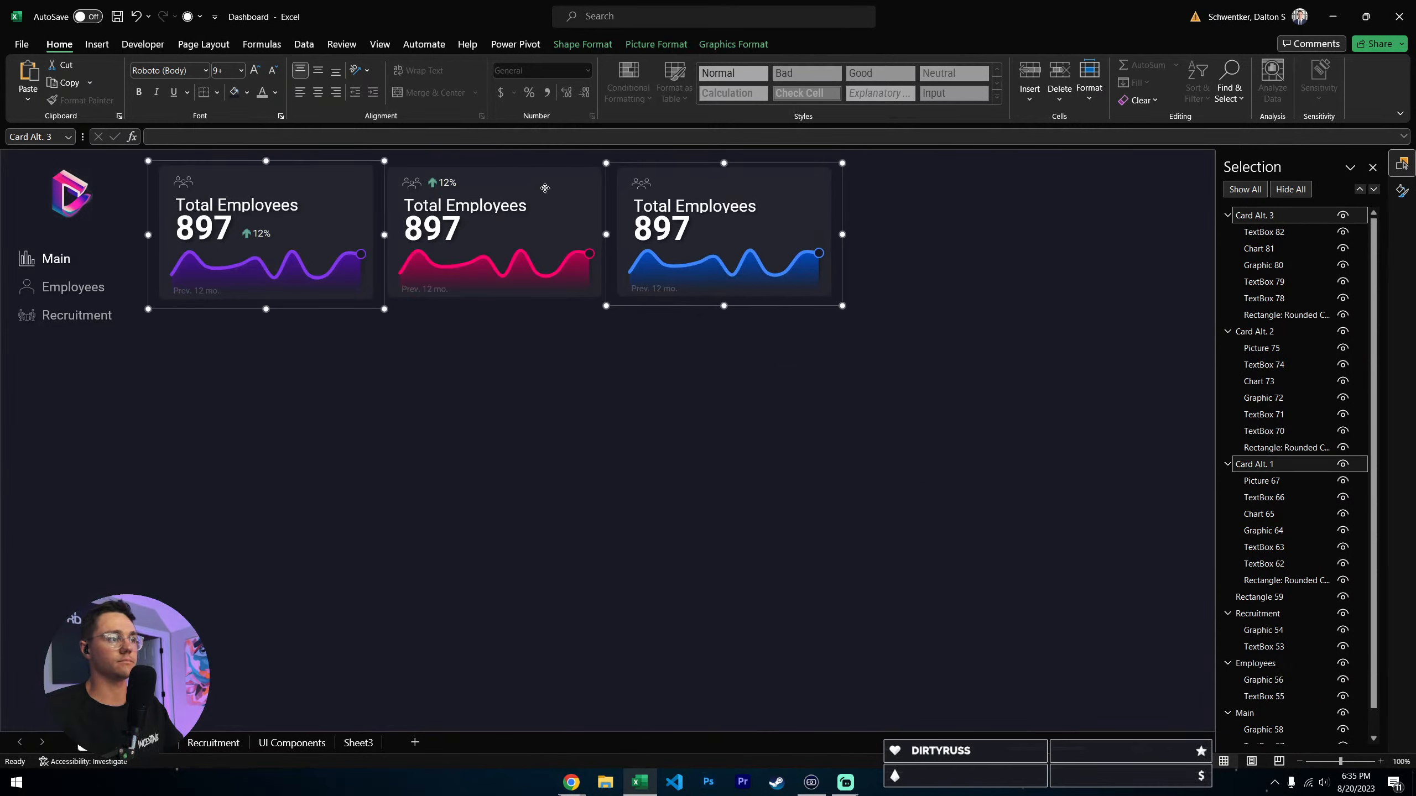
{"action": "left_click", "coordinate": [502, 176], "text": "ctrl"}
{"action": "left_click", "coordinate": [720, 45]}
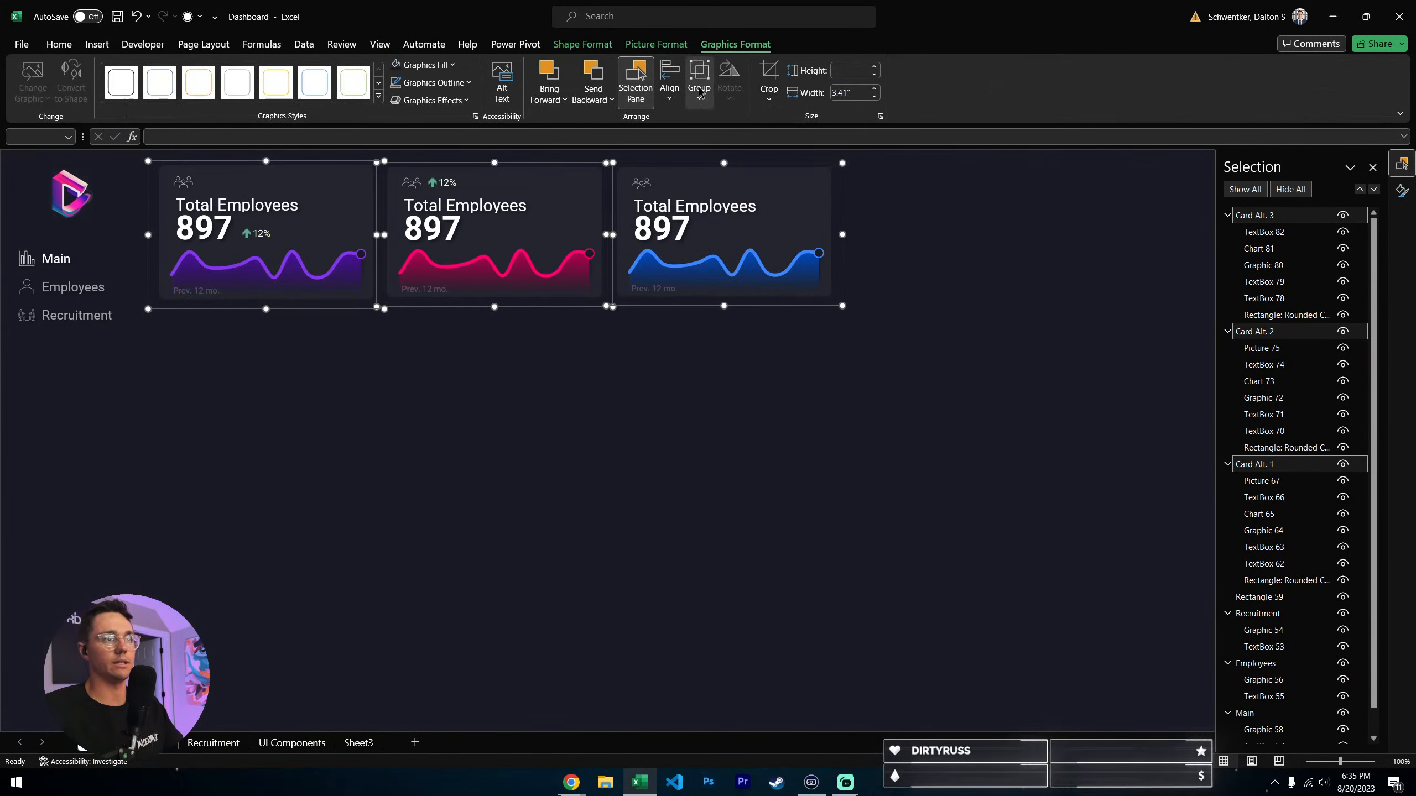
{"action": "left_click", "coordinate": [668, 81]}
{"action": "left_click", "coordinate": [721, 203]}
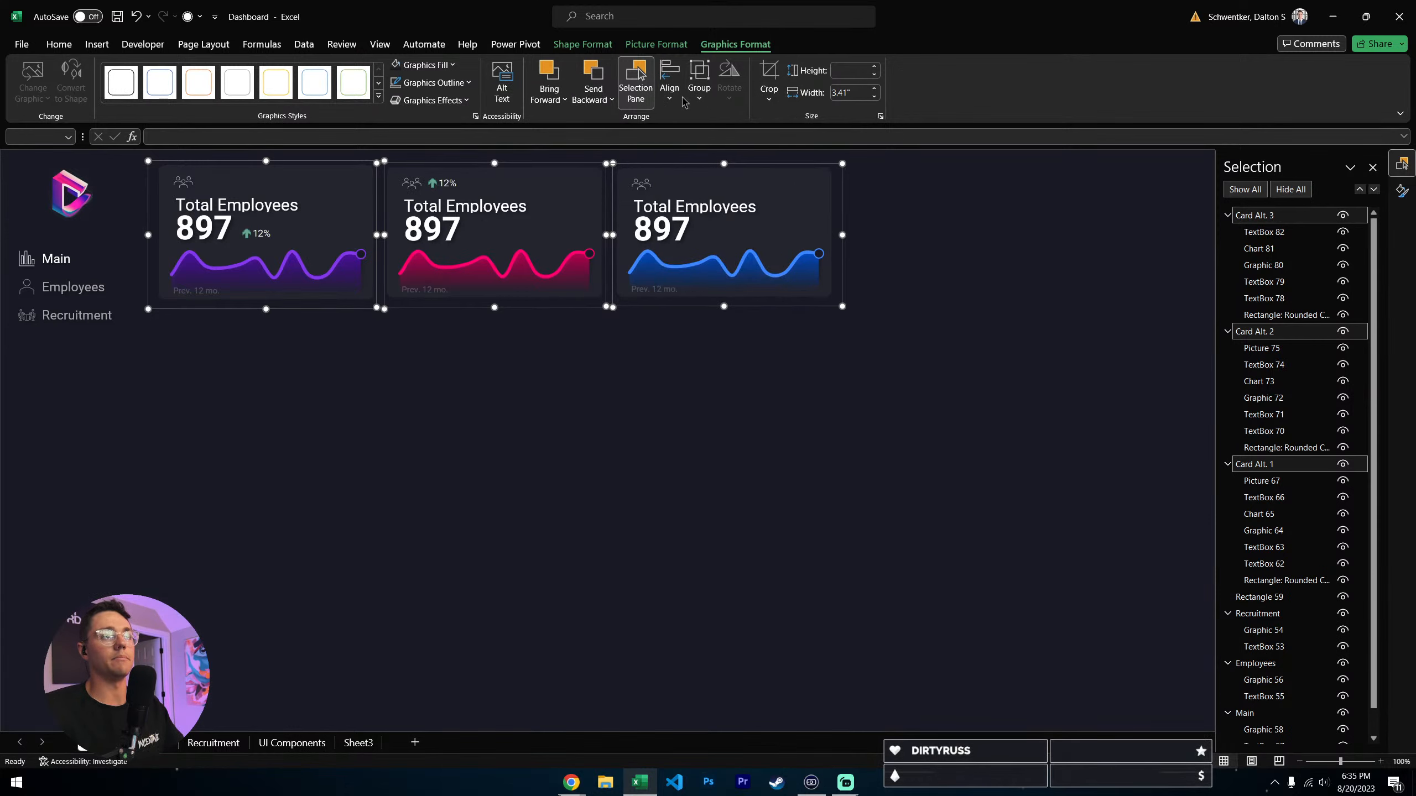
{"action": "left_click", "coordinate": [669, 81]}
{"action": "left_click", "coordinate": [736, 243]}
{"action": "left_click", "coordinate": [510, 461]}
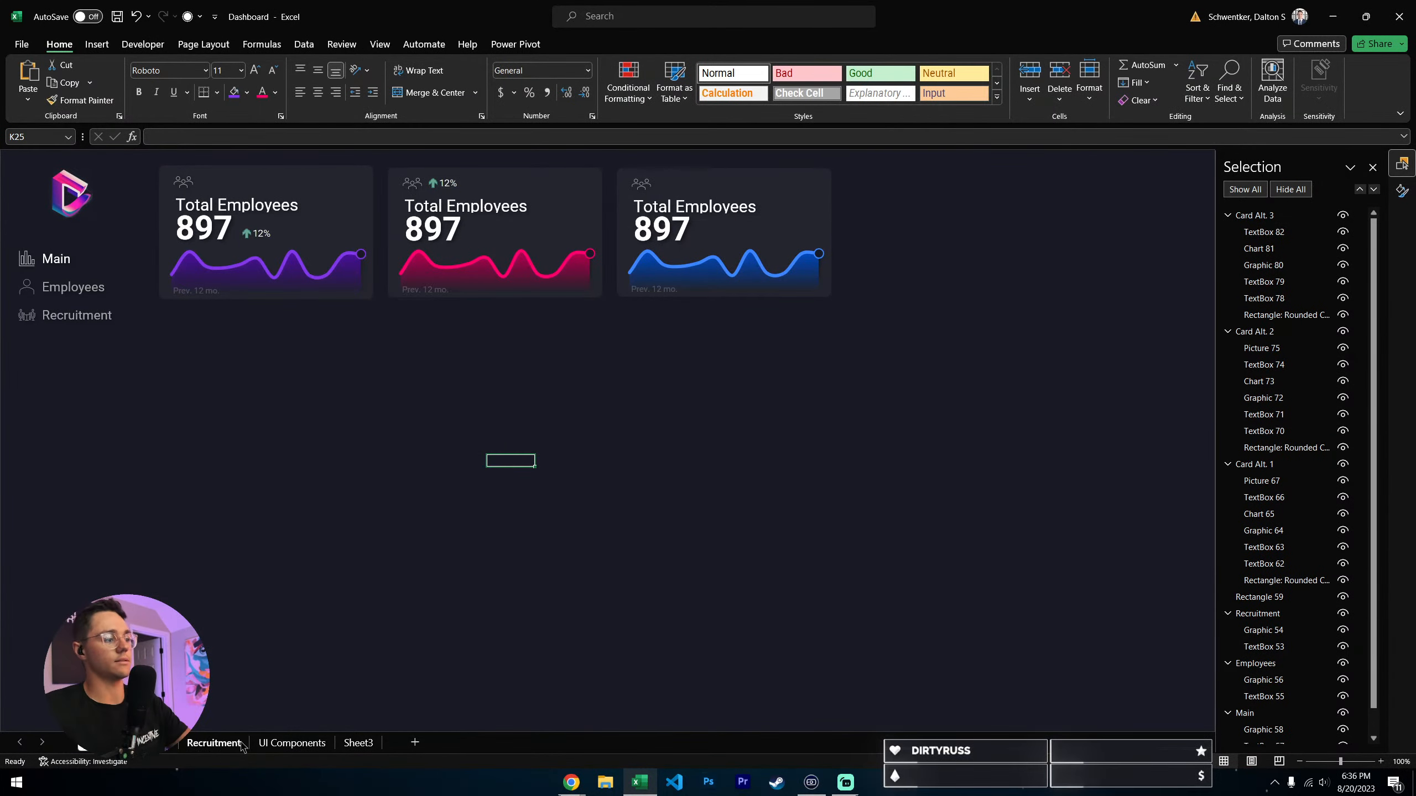
- Copy the Scatter Plot chart from UI Components to the Main sheet, and place it below the cards, flush with the purple card's left edge
{"action": "left_click", "coordinate": [286, 744]}
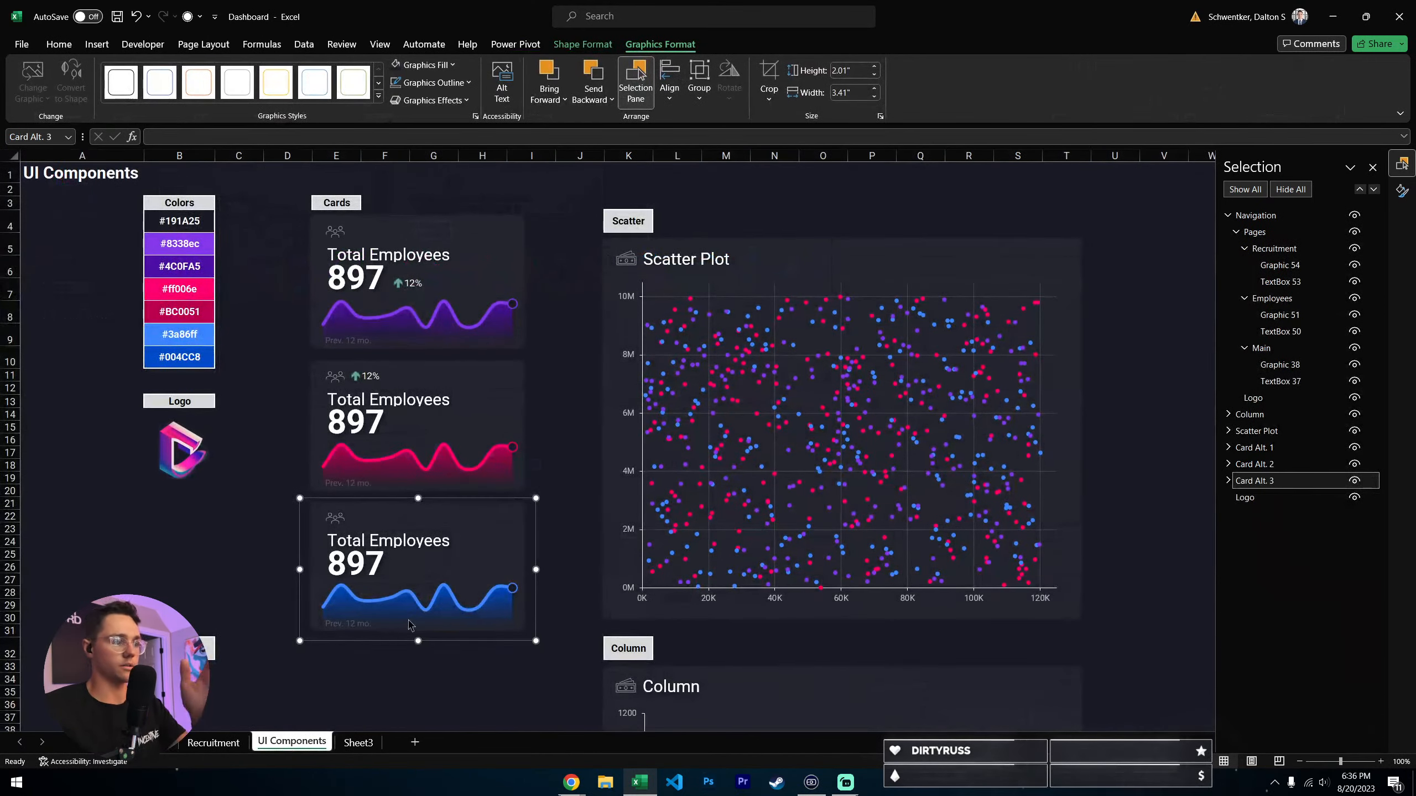
{"action": "left_click", "coordinate": [902, 258]}
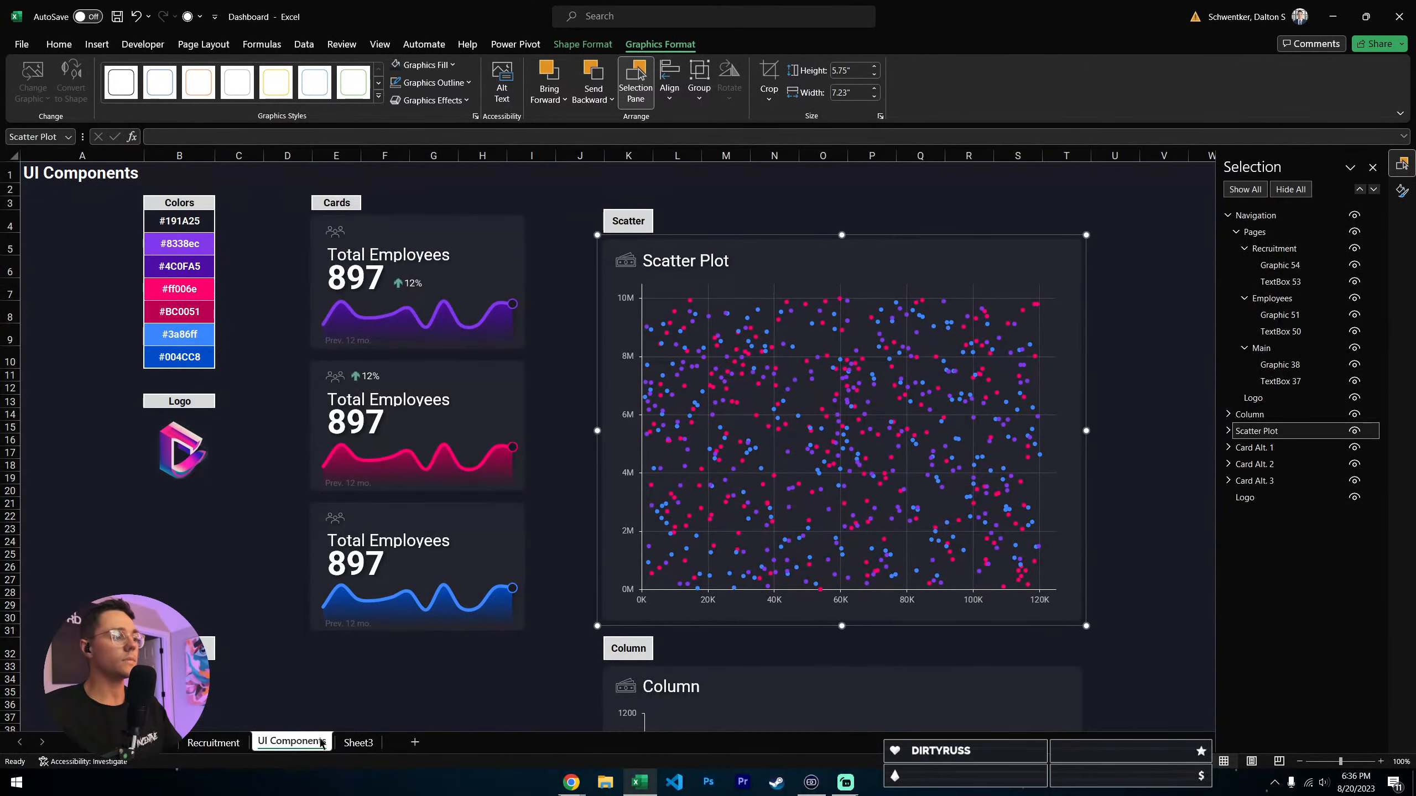
{"action": "key", "text": "ctrl+z"}
{"action": "left_click", "coordinate": [917, 206]}
{"action": "left_click", "coordinate": [907, 266]}
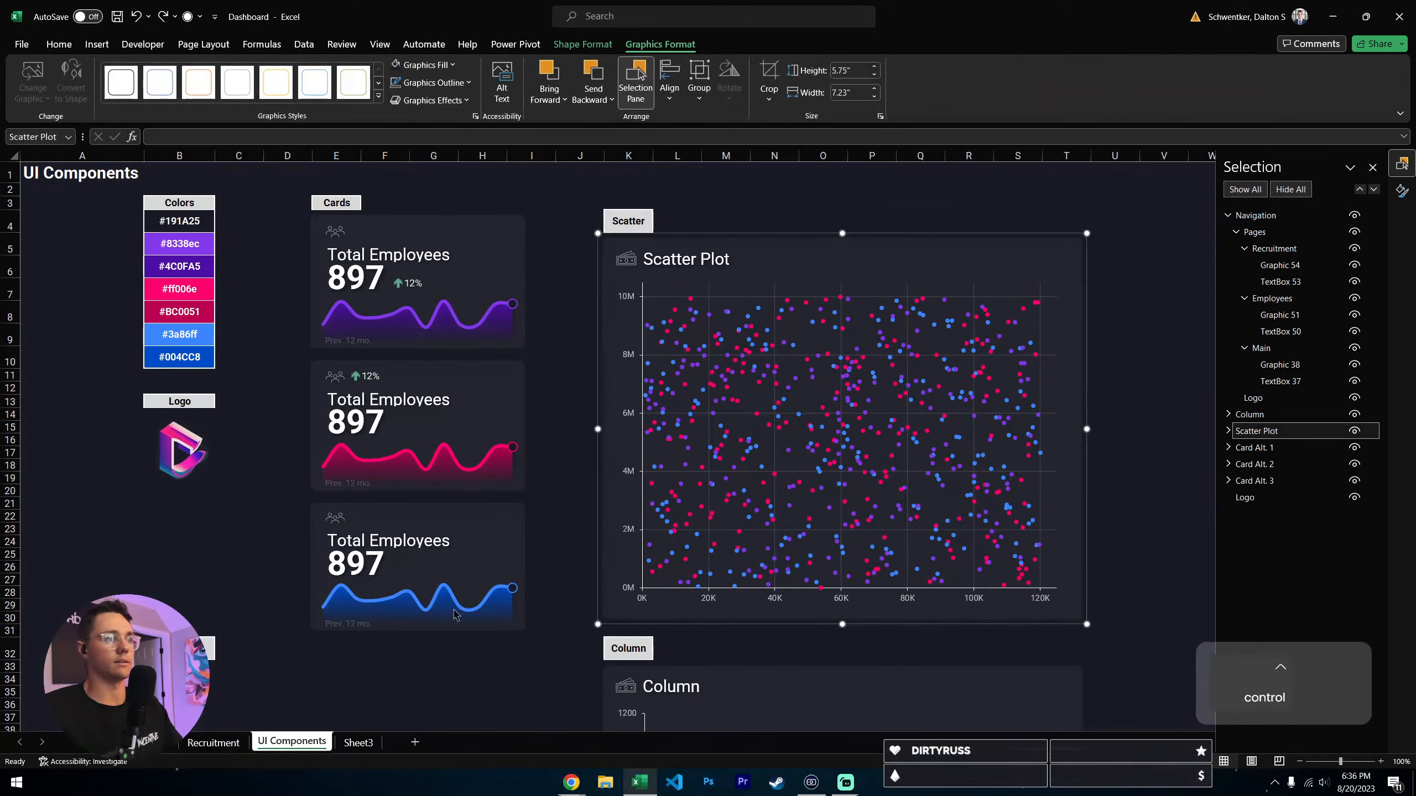
{"action": "key", "text": "ctrl+c"}
{"action": "left_click", "coordinate": [146, 743]}
{"action": "left_click", "coordinate": [96, 743]}
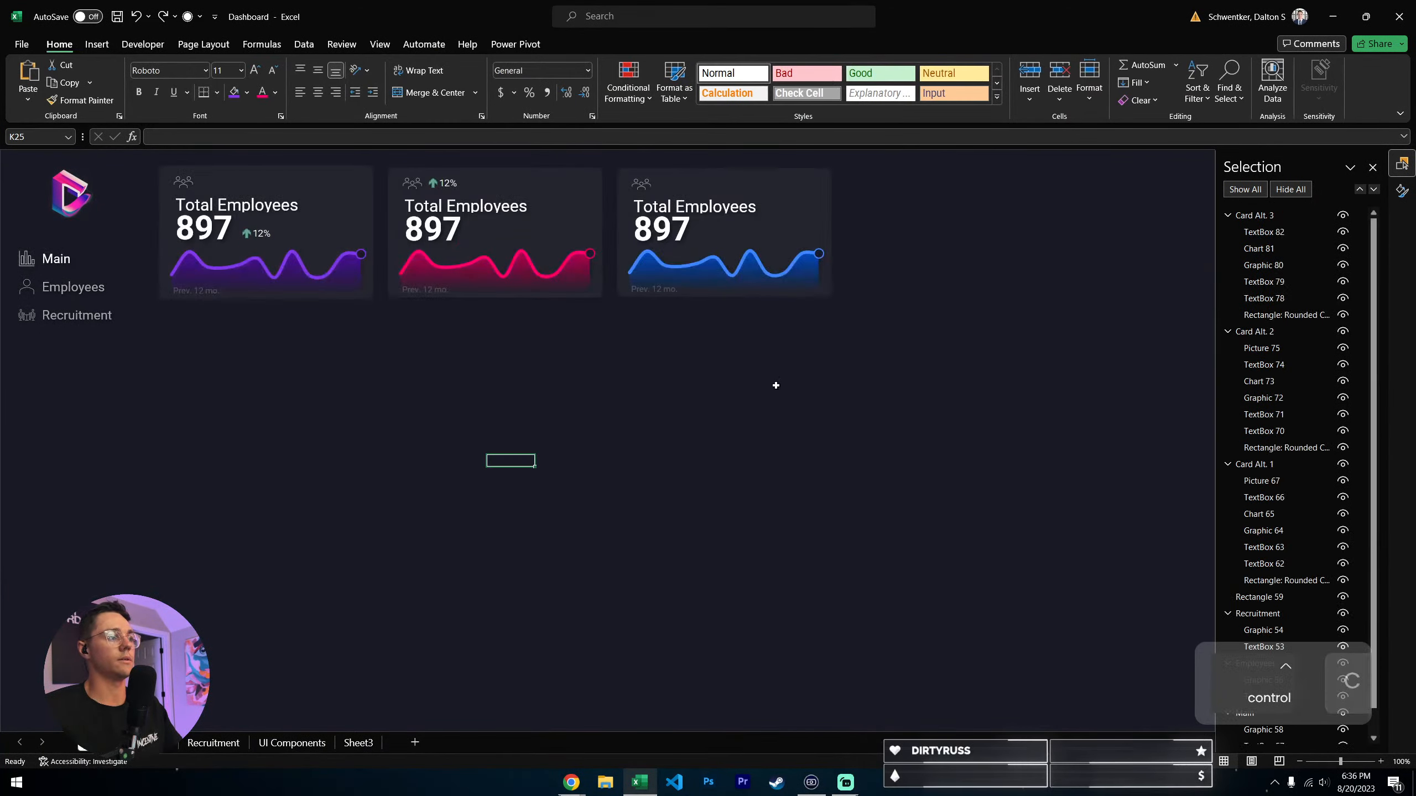
{"action": "key", "text": "ctrl+v"}
{"action": "left_click_drag", "start_coordinate": [1001, 385], "coordinate": [439, 330]}
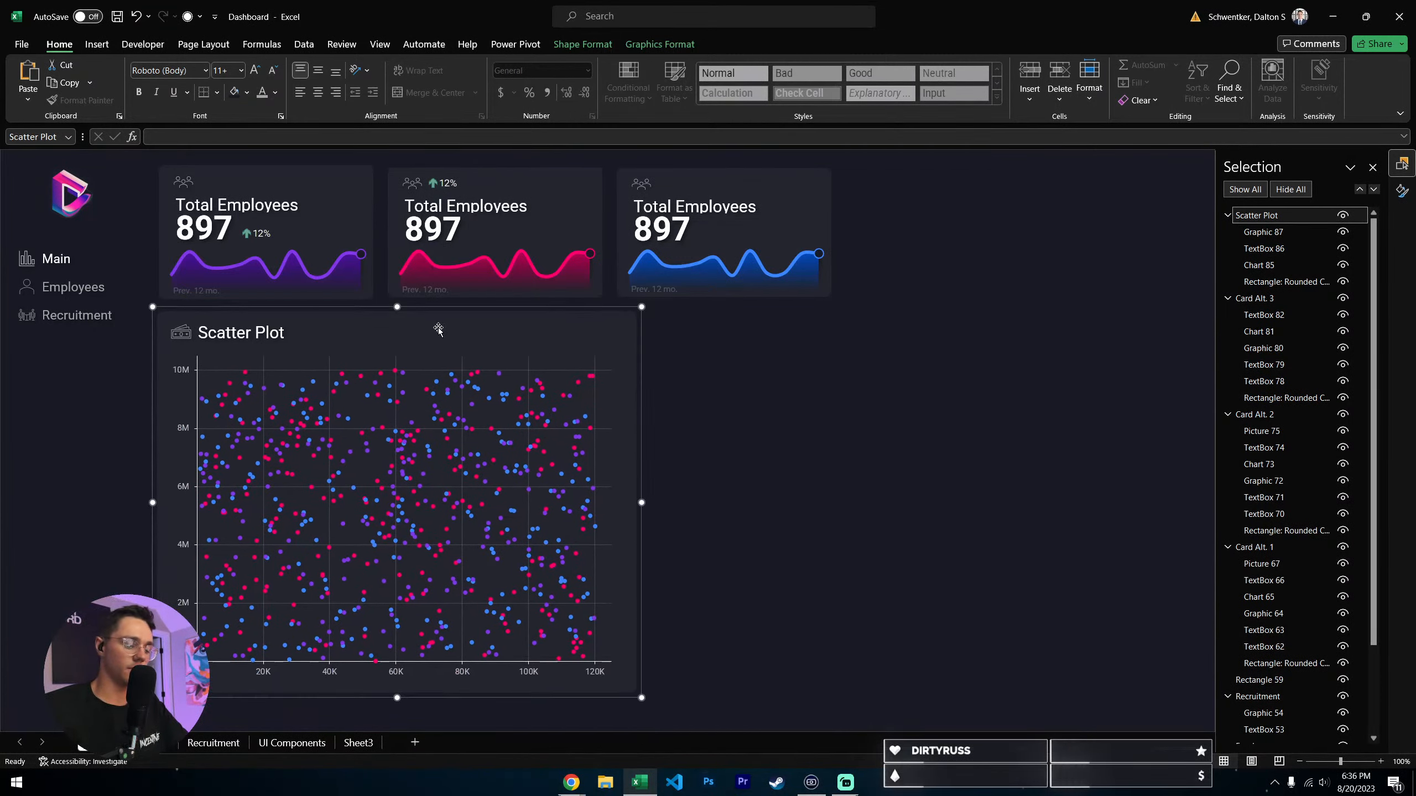
{"action": "left_click", "coordinate": [755, 434]}
- Copy the Column chart from UI Components to the Main sheet, and place it beside the Scatter Plot with their top edges level
{"action": "left_click", "coordinate": [284, 745]}
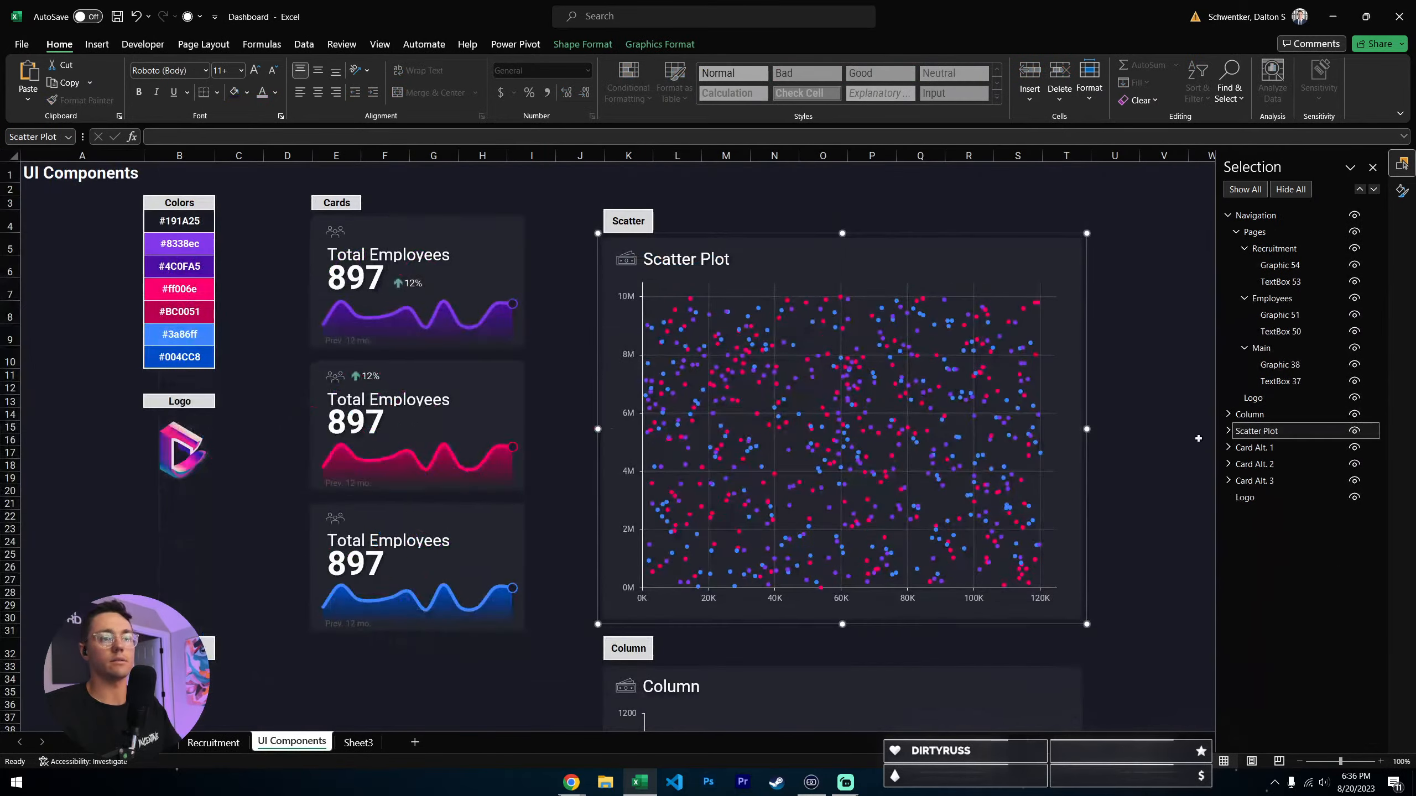
{"action": "scroll", "coordinate": [1059, 463], "scroll_direction": "down", "scroll_amount": 4}
{"action": "left_click", "coordinate": [692, 594]}
{"action": "key", "text": "ctrl+c"}
{"action": "left_click", "coordinate": [97, 744]}
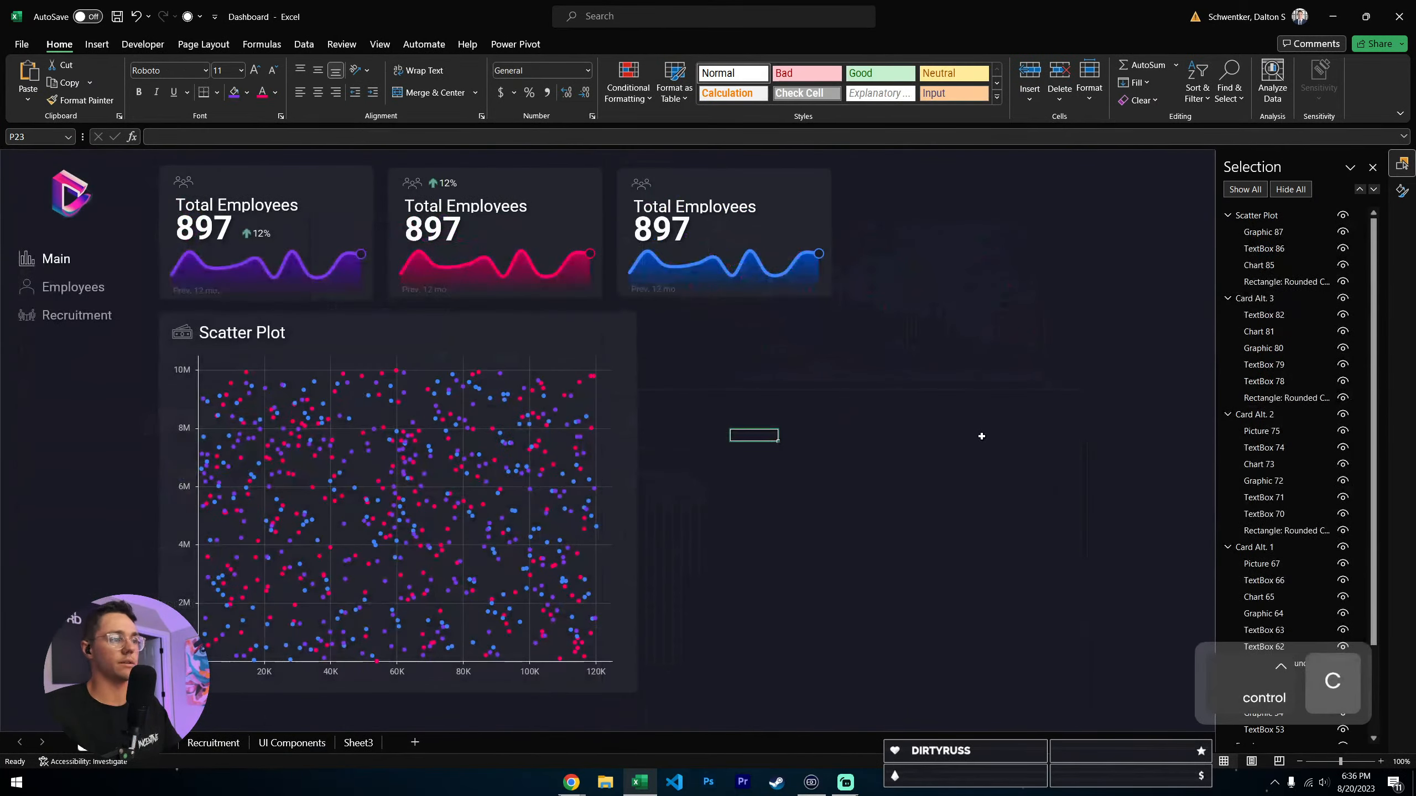
{"action": "key", "text": "ctrl+v"}
{"action": "scroll", "coordinate": [1118, 355], "scroll_direction": "down", "scroll_amount": 1}
{"action": "left_click_drag", "start_coordinate": [1137, 343], "coordinate": [813, 238]}
{"action": "left_click", "coordinate": [948, 182]}
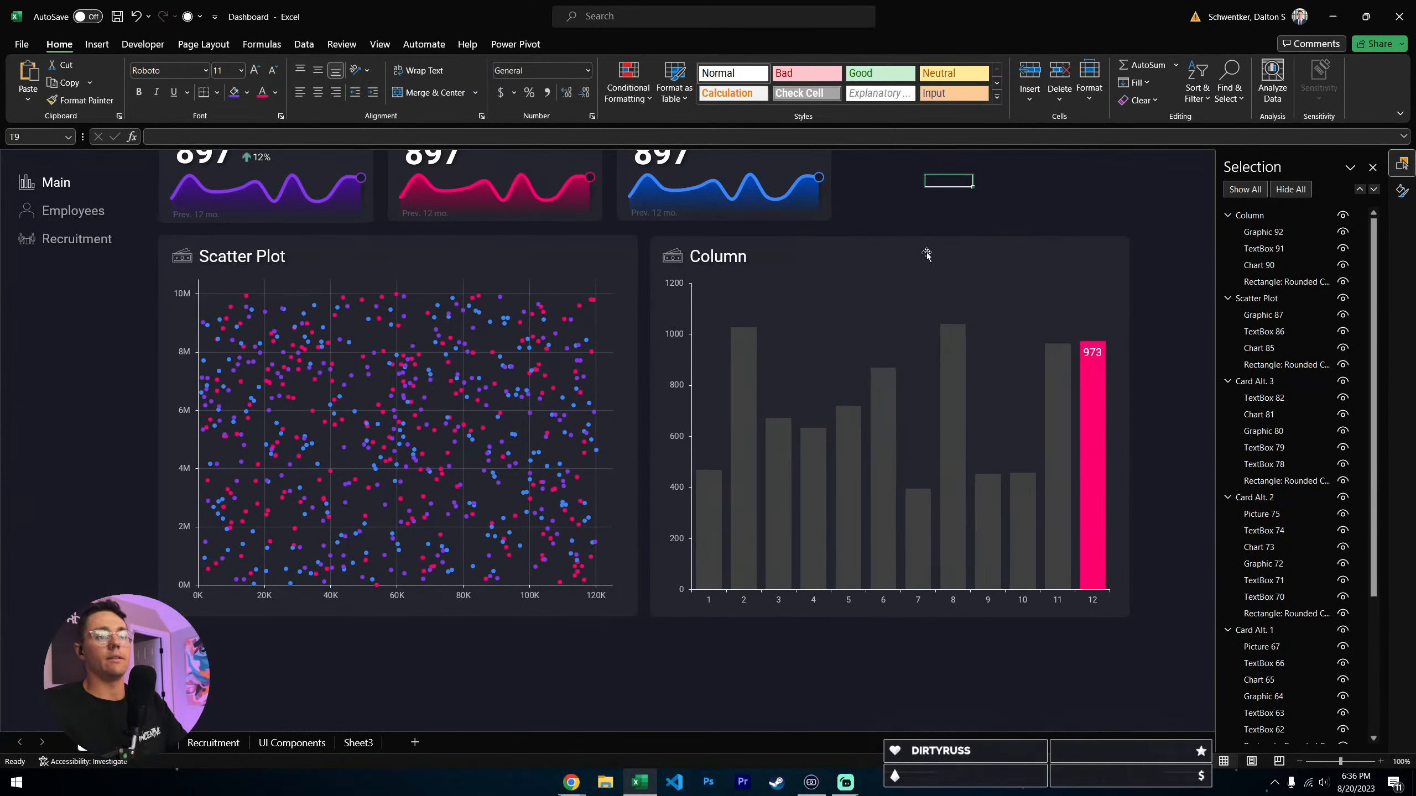
{"action": "scroll", "coordinate": [877, 413], "scroll_direction": "up", "scroll_amount": 1}
{"action": "left_click", "coordinate": [946, 299]}
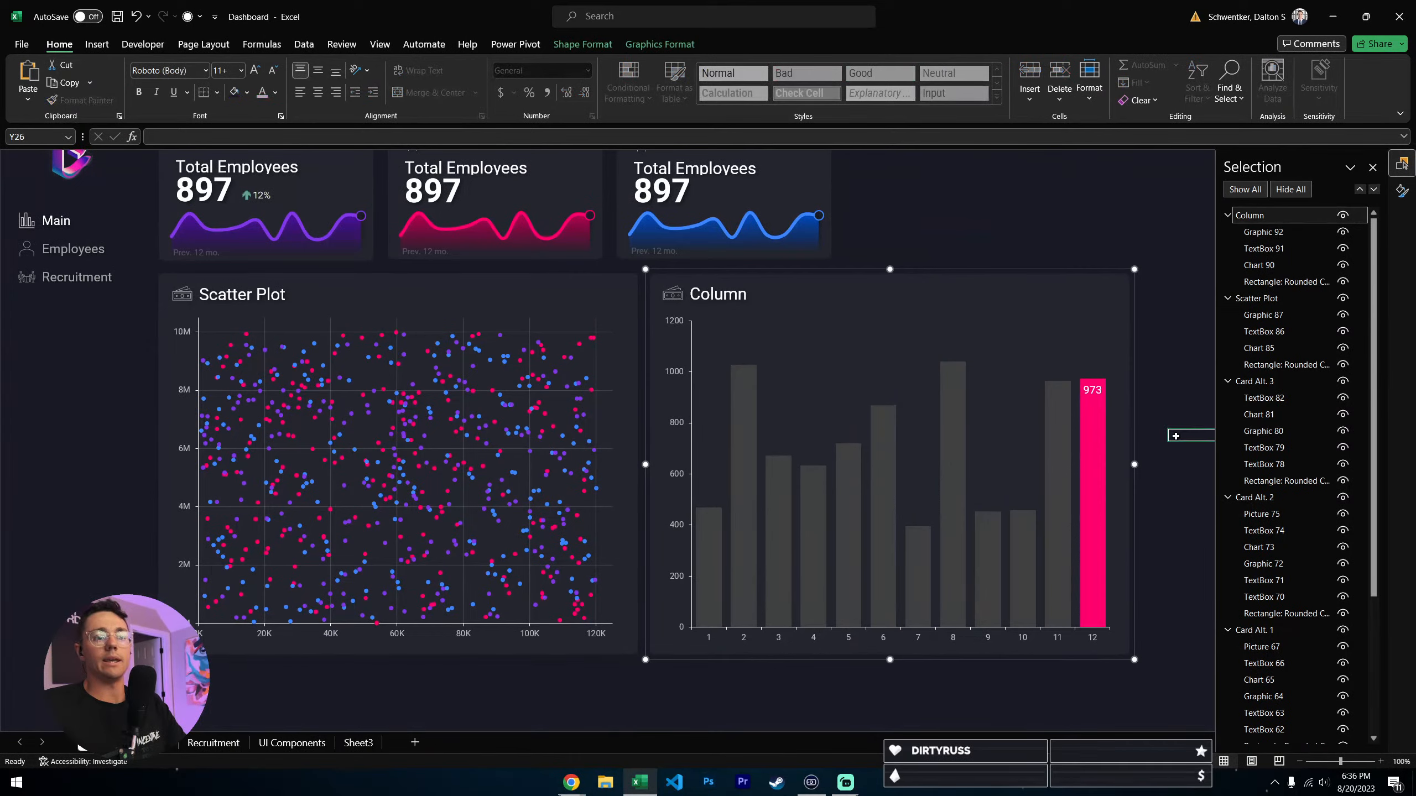
{"action": "left_click", "coordinate": [1175, 435]}
{"action": "scroll", "coordinate": [1132, 421], "scroll_direction": "up", "scroll_amount": 1}
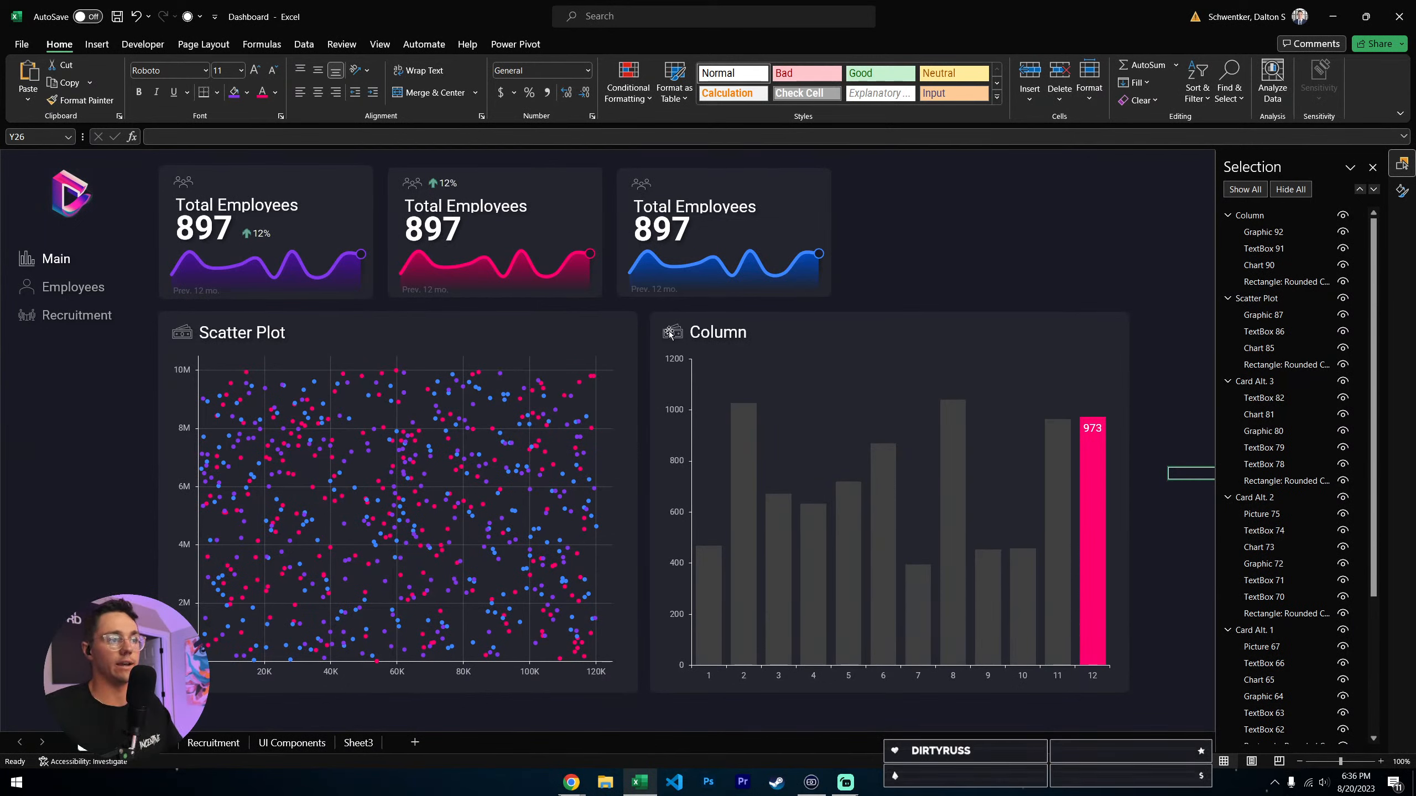
- Review the Column chart's data source, including the value range of Series2, and close it without editing
{"action": "left_click", "coordinate": [591, 256]}
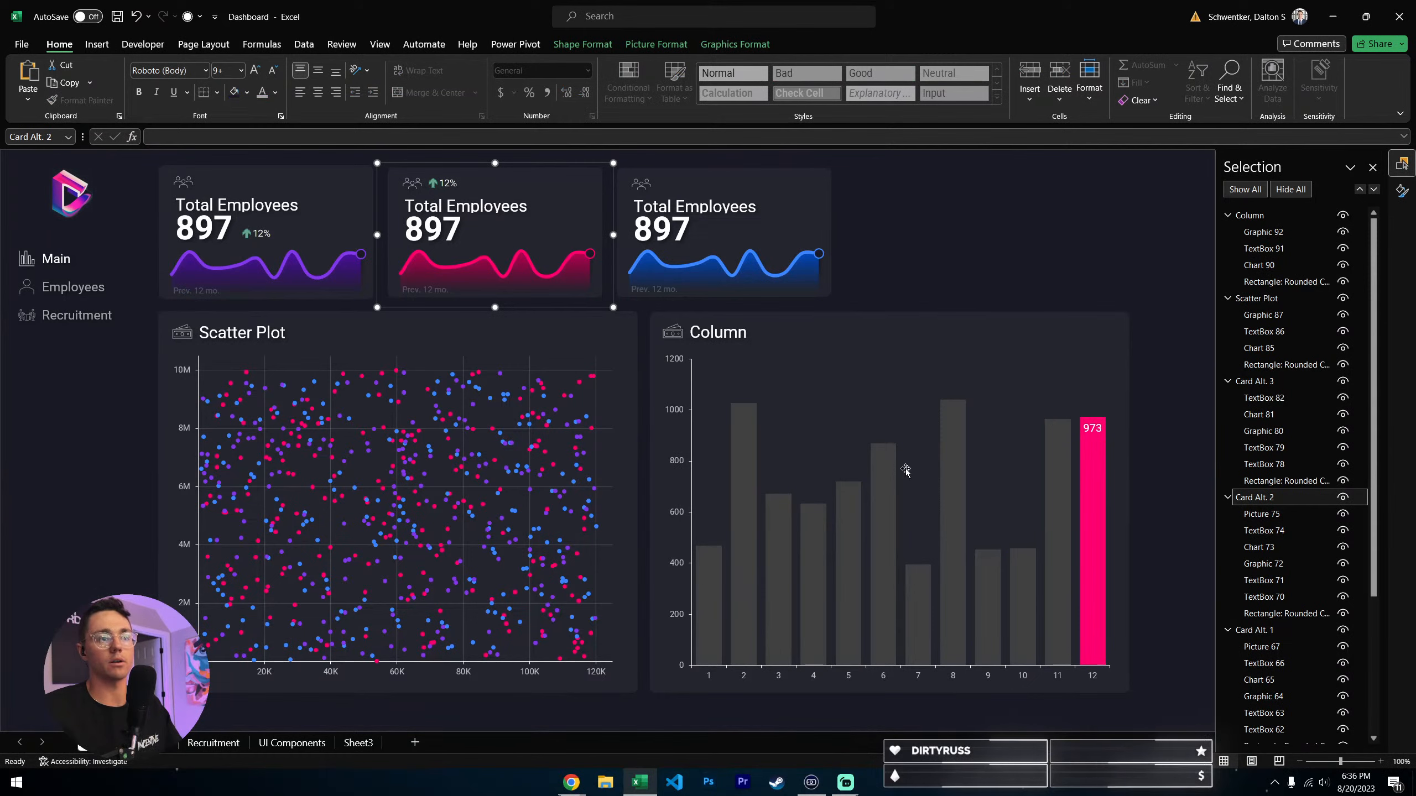
{"action": "left_click", "coordinate": [902, 439]}
{"action": "left_click", "coordinate": [901, 440]}
{"action": "left_click", "coordinate": [1138, 411]}
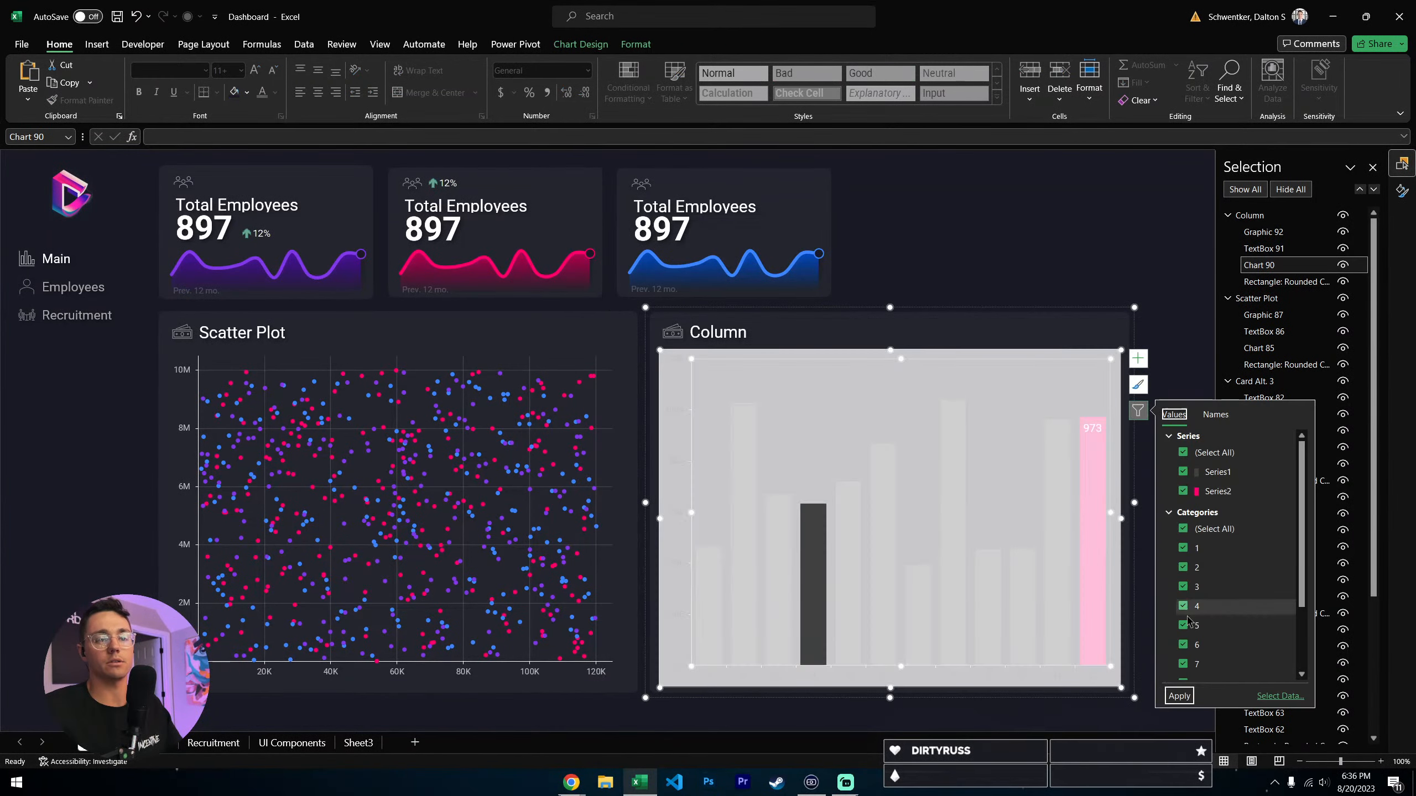
{"action": "left_click", "coordinate": [1280, 697]}
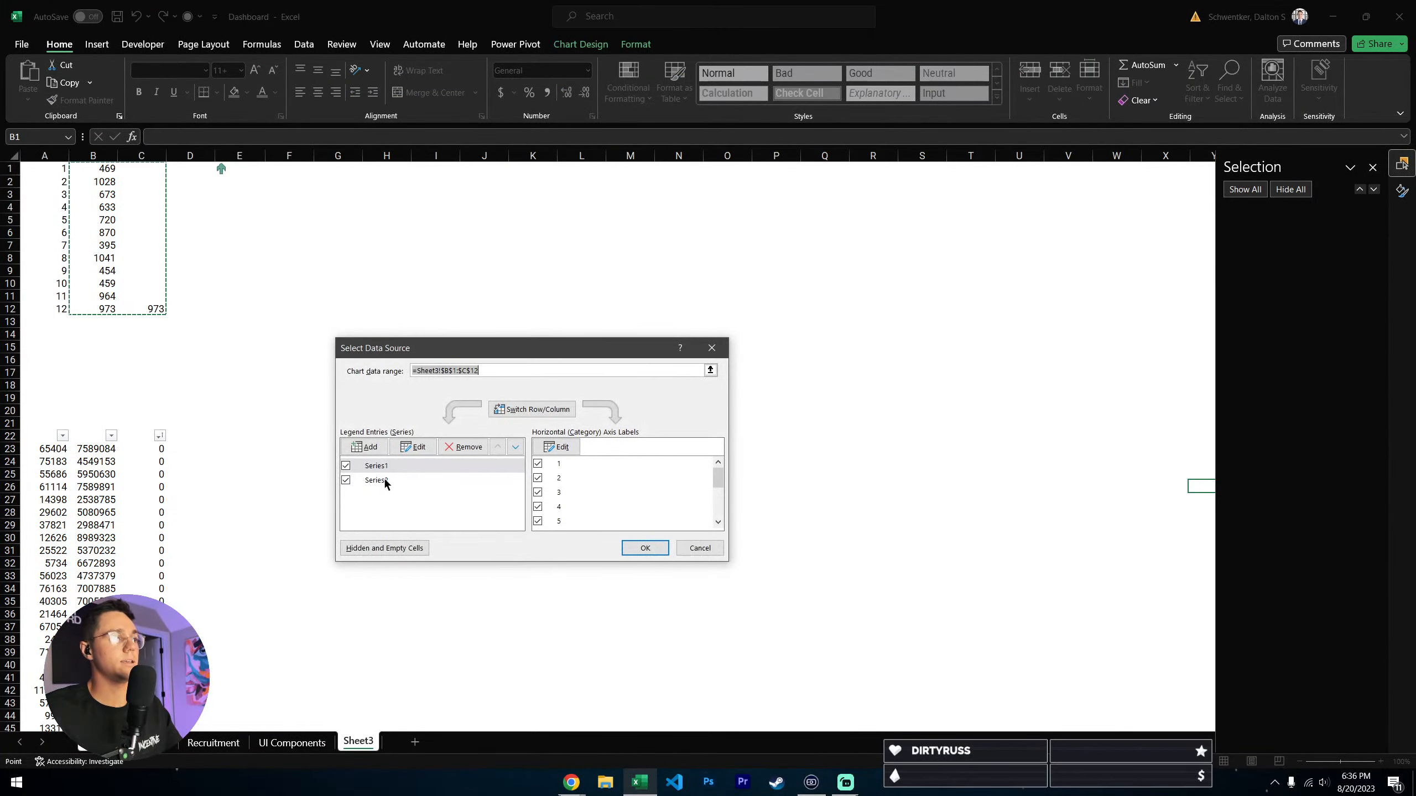
{"action": "left_click", "coordinate": [384, 479]}
{"action": "left_click", "coordinate": [414, 447]}
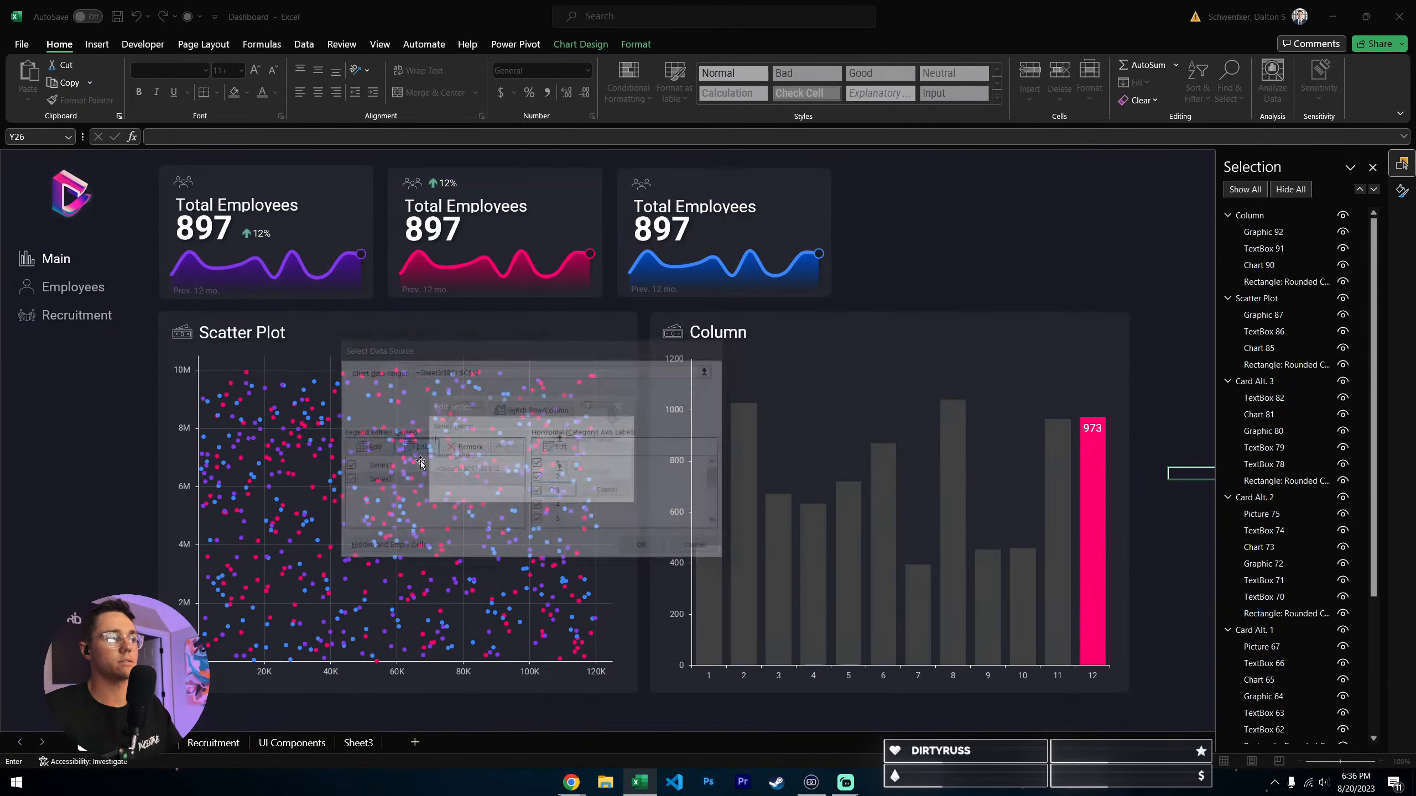
{"action": "left_click", "coordinate": [563, 471]}
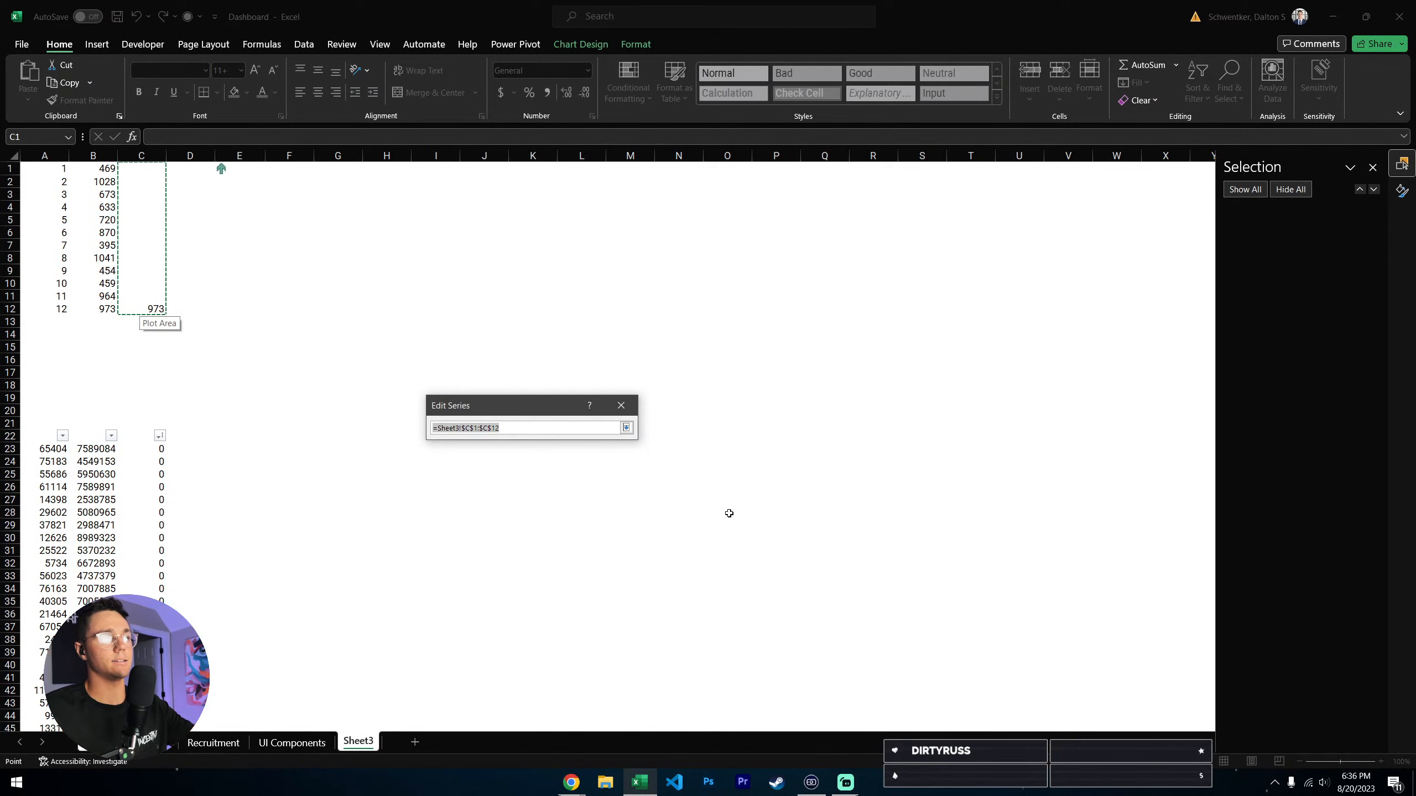
{"action": "left_click", "coordinate": [626, 428]}
{"action": "key", "text": "Return"}
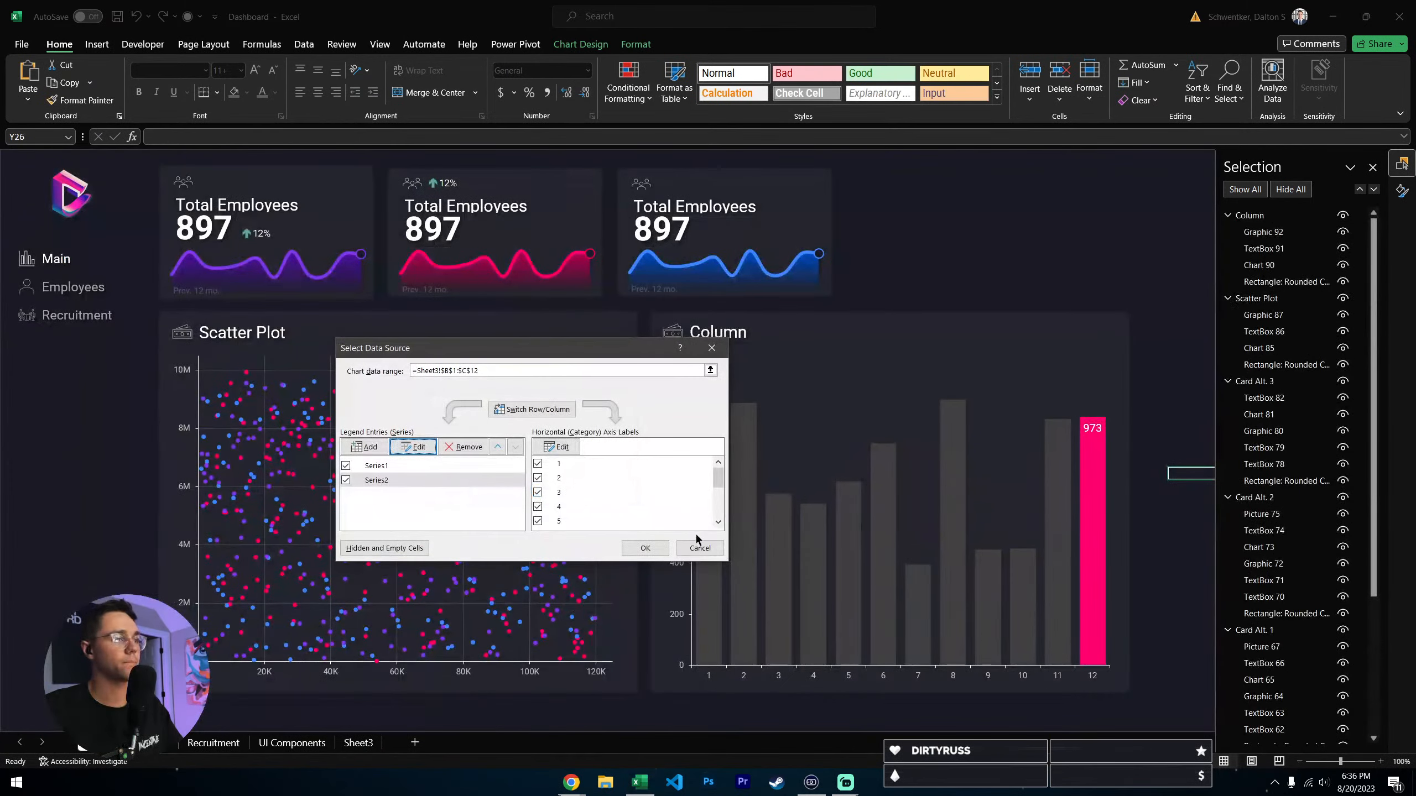
{"action": "left_click", "coordinate": [697, 548]}
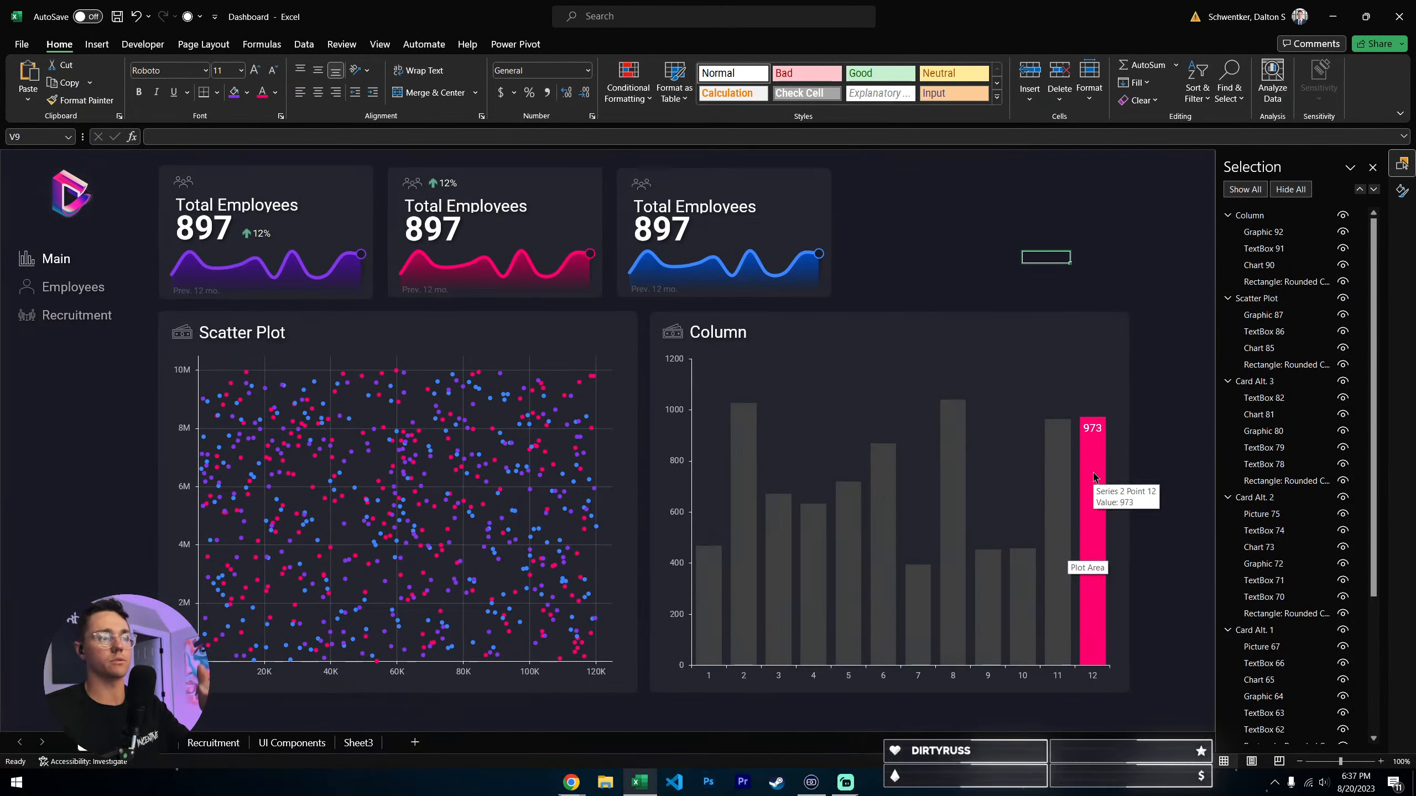
- Go from the Main sheet to the Employees sheet through its navigation link
{"action": "left_click", "coordinate": [988, 235]}
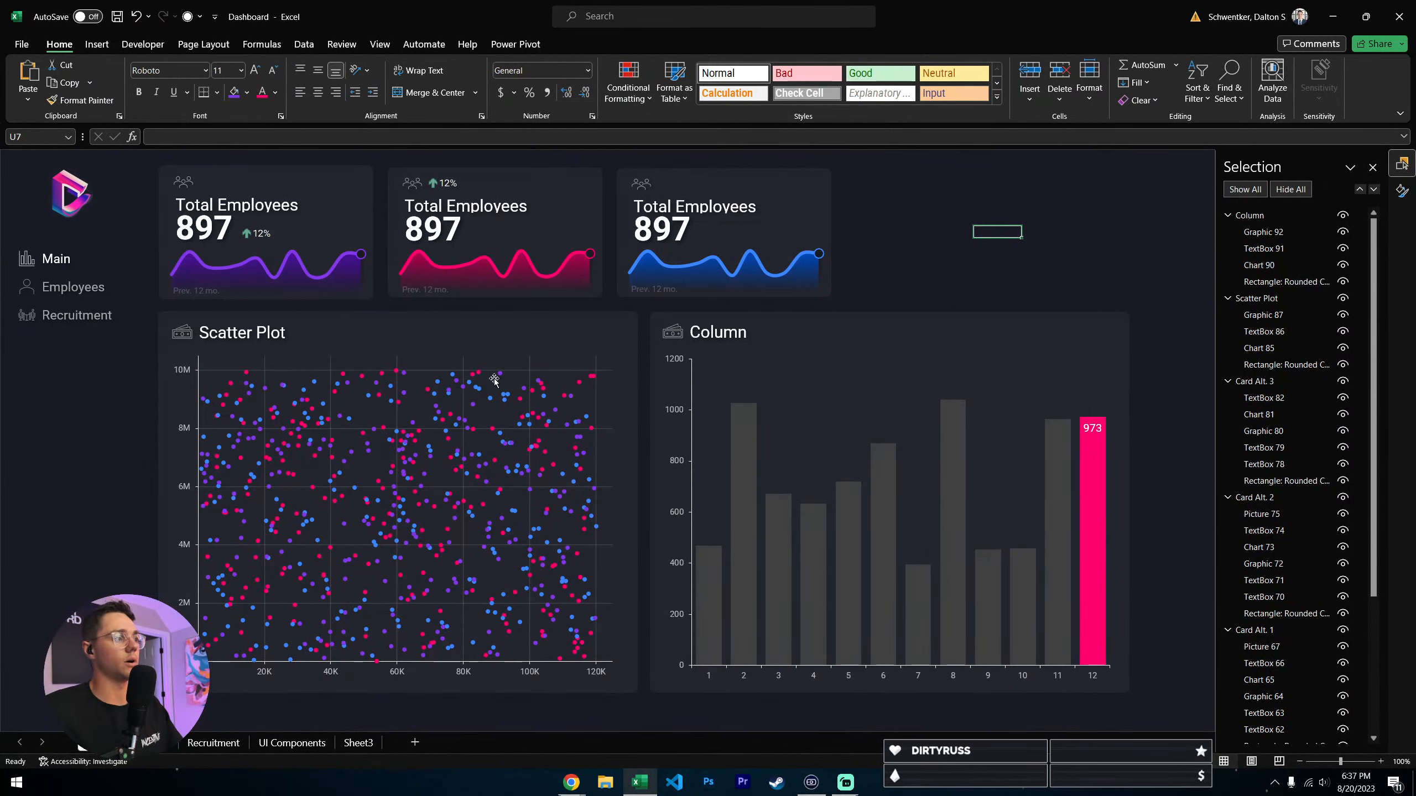
{"action": "left_click", "coordinate": [66, 289]}
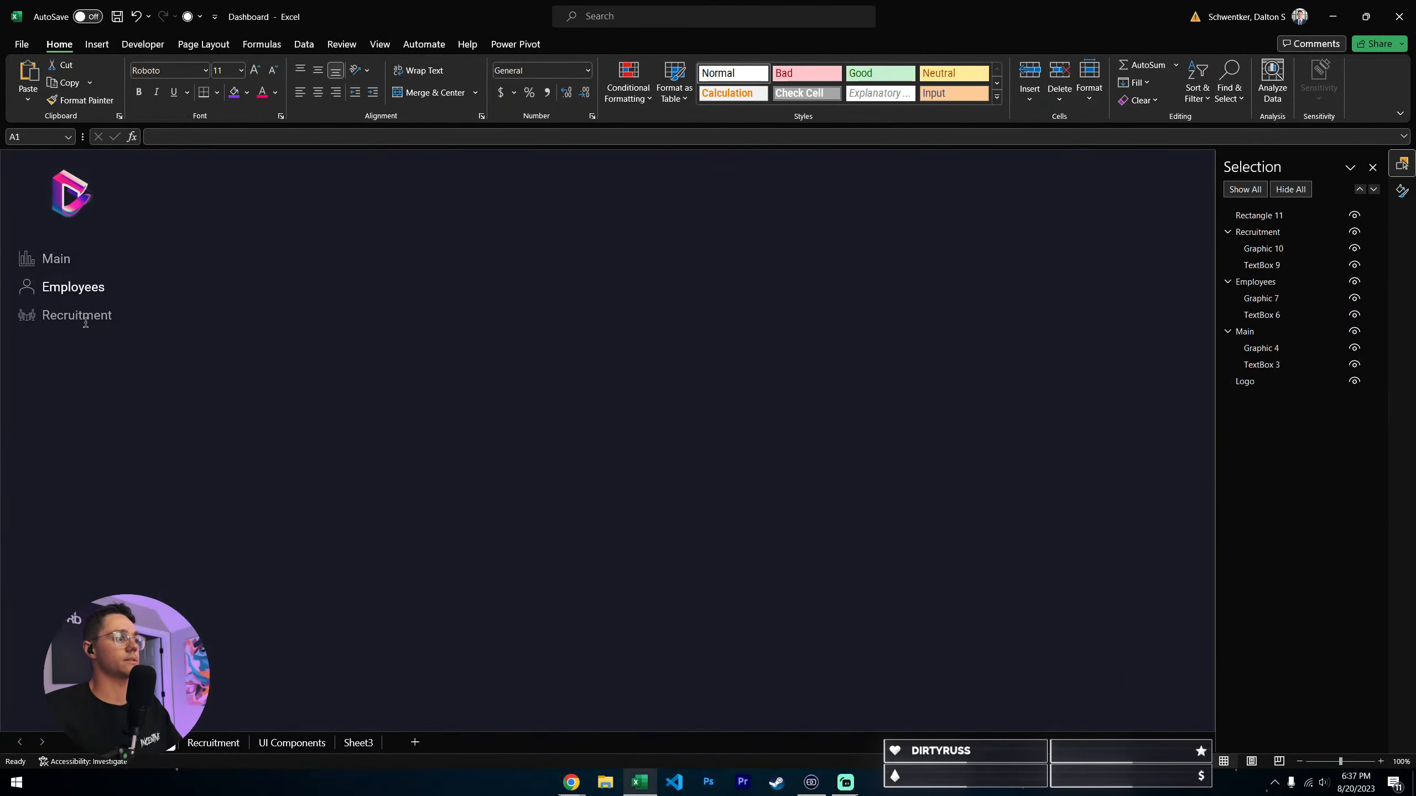
- Switch repeatedly between the Main and Employees sheets through their navigation links to check the page transitions and the Main layout
{"action": "left_click", "coordinate": [54, 259]}
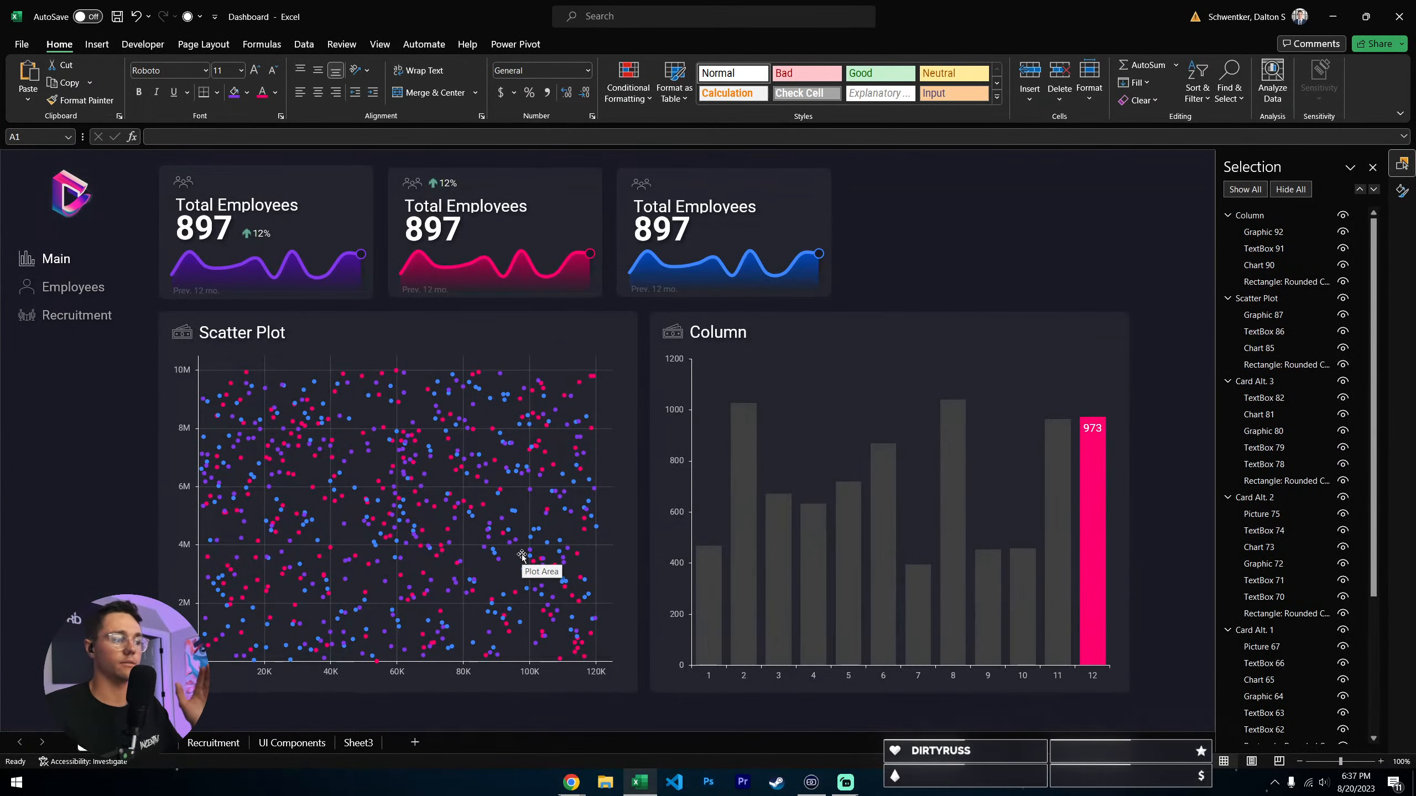
{"action": "left_click", "coordinate": [77, 297]}
{"action": "left_click", "coordinate": [55, 261]}
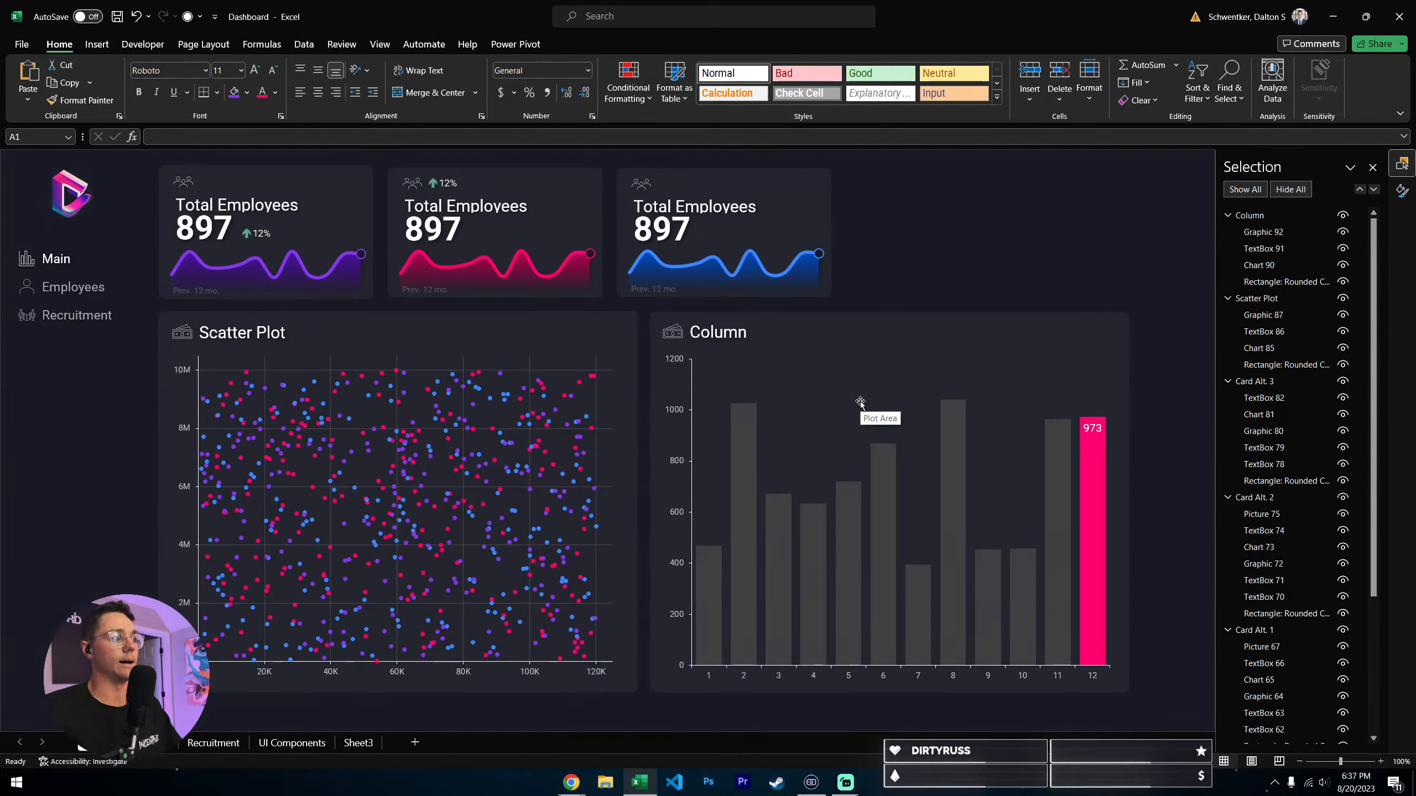
{"action": "left_click", "coordinate": [979, 259]}
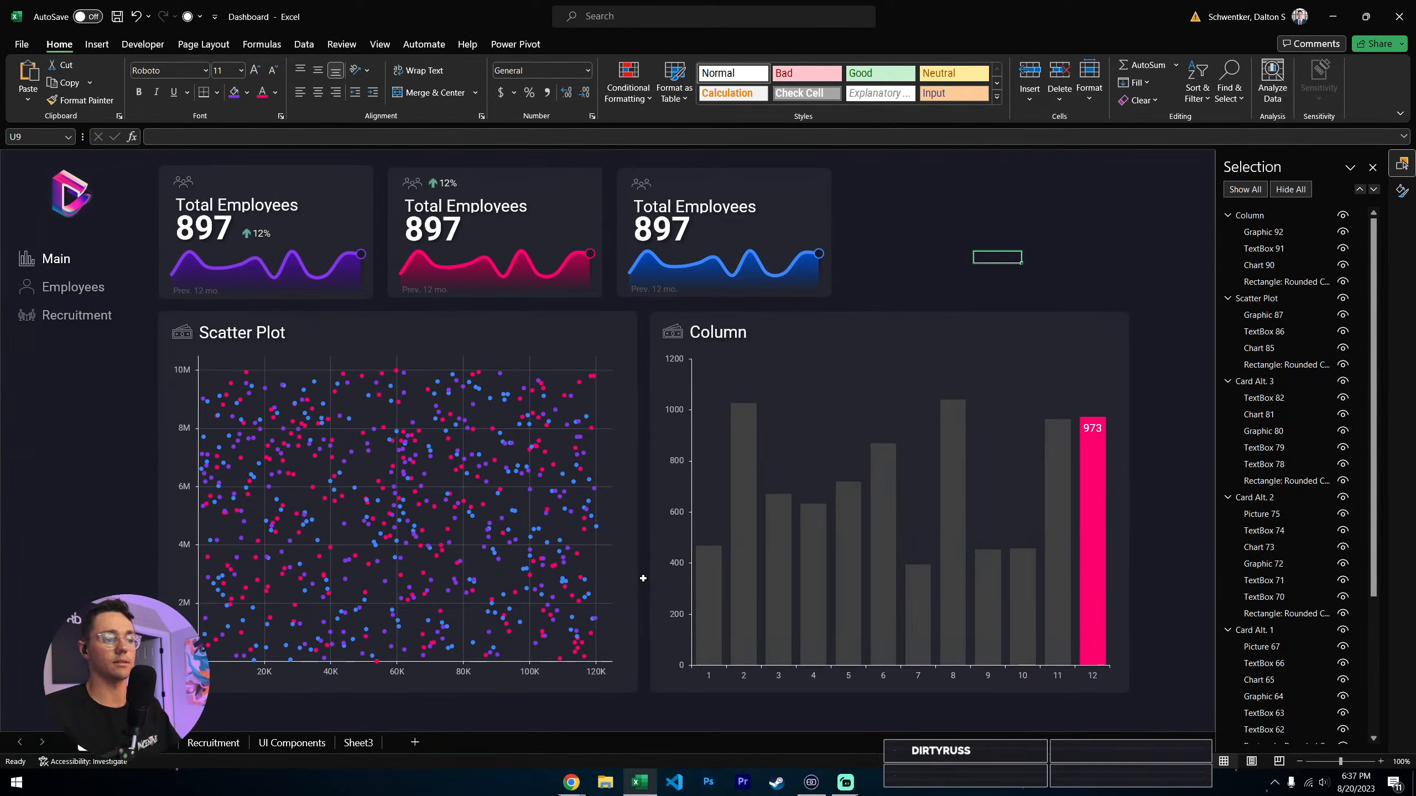
{"action": "left_click", "coordinate": [81, 290]}
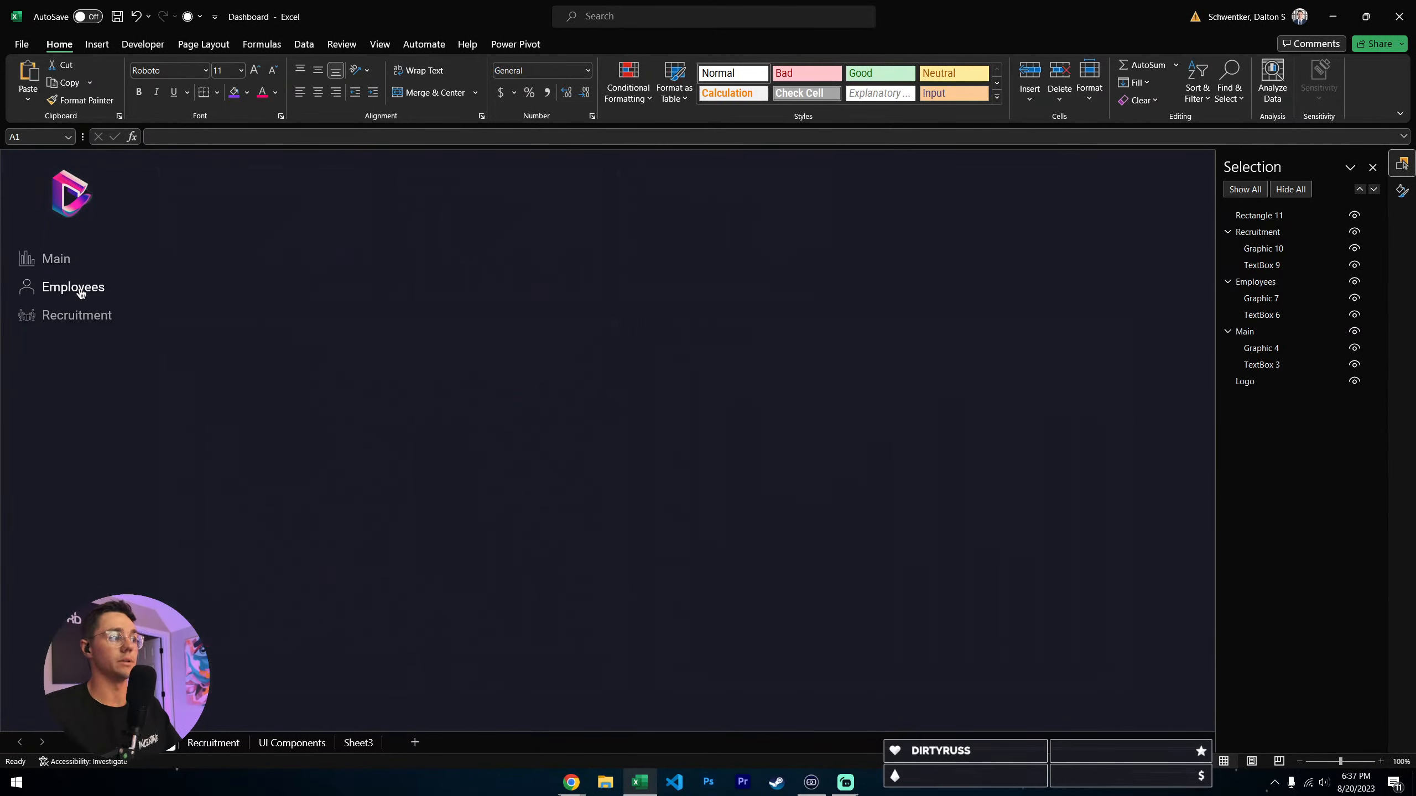
{"action": "left_click", "coordinate": [57, 271]}
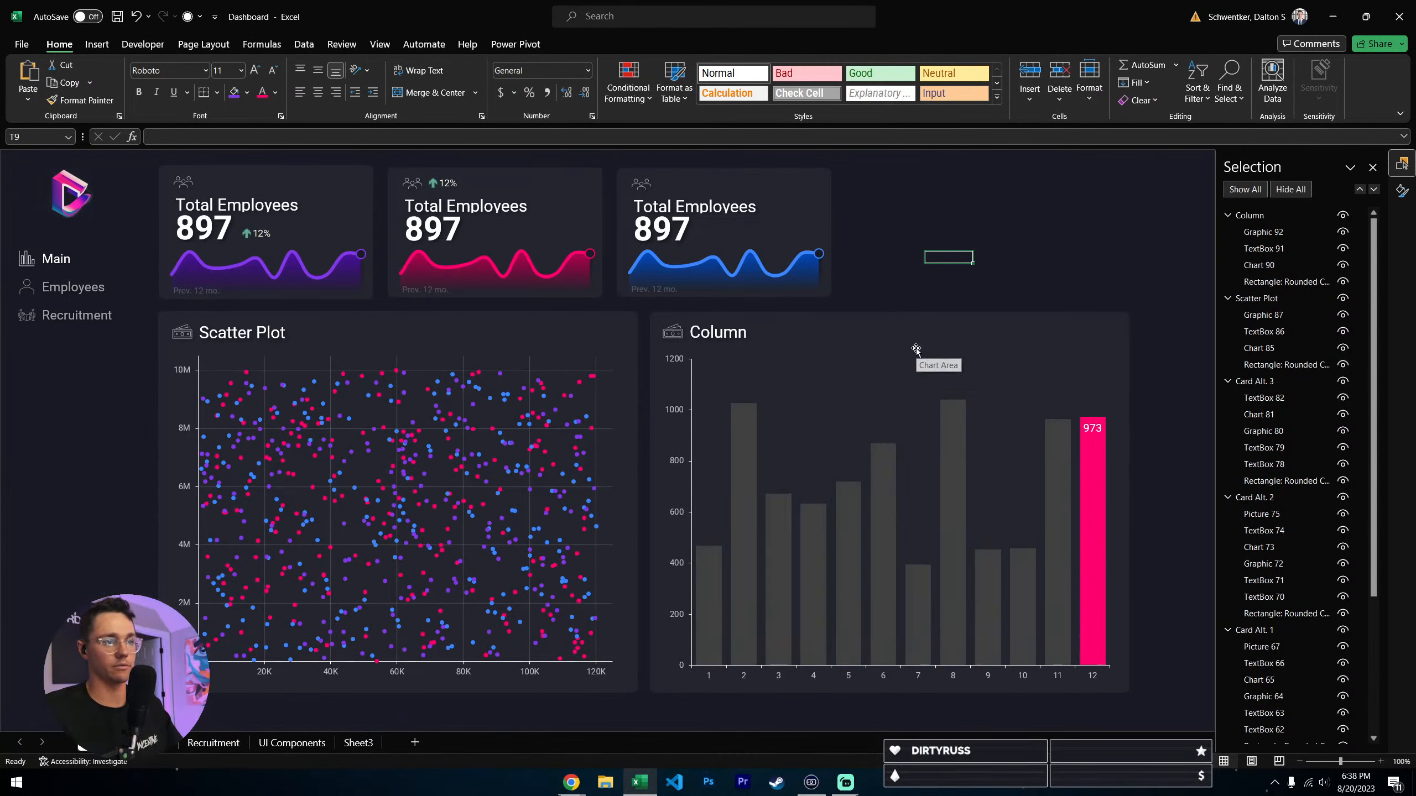
{"action": "left_click", "coordinate": [956, 271]}
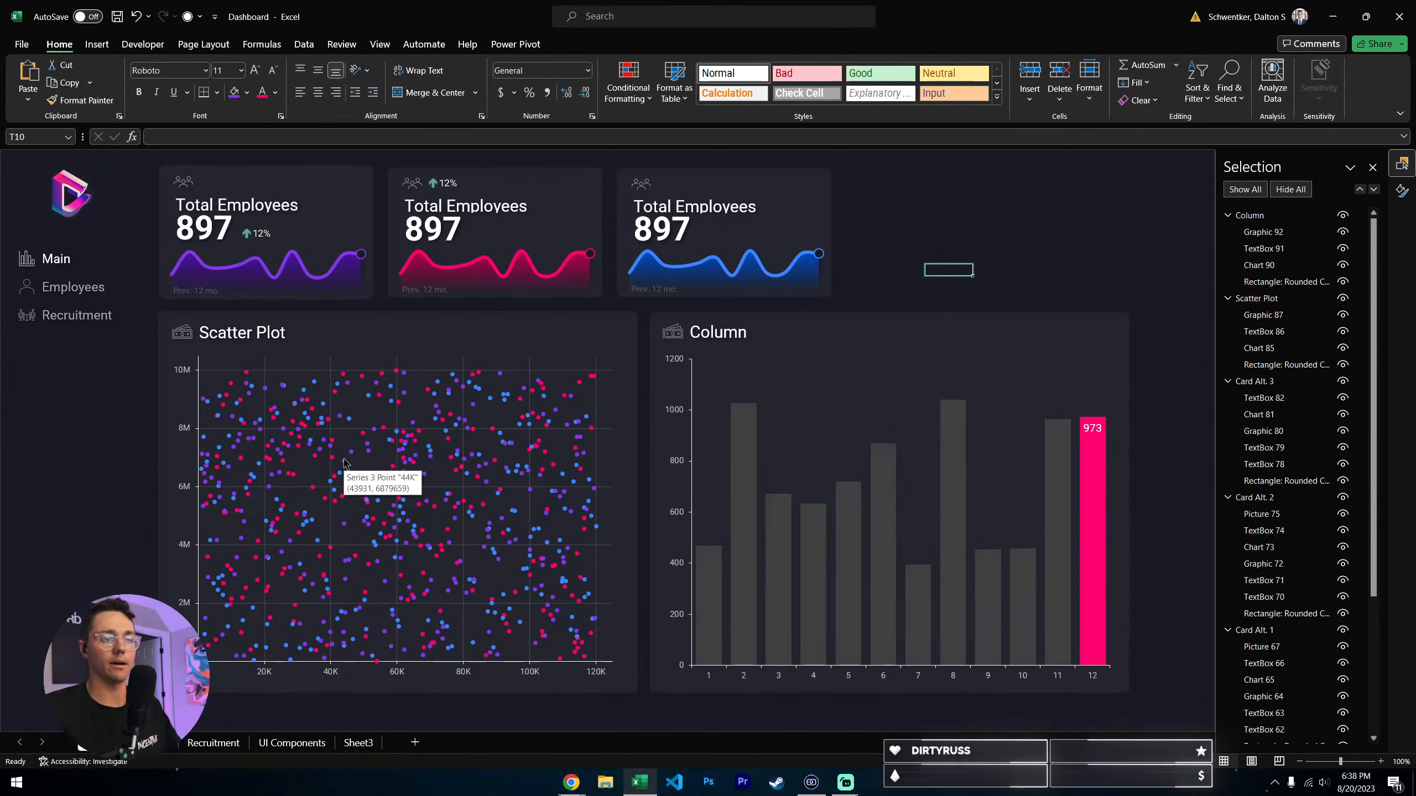
{"action": "scroll", "coordinate": [346, 474], "scroll_direction": "down", "scroll_amount": 1}
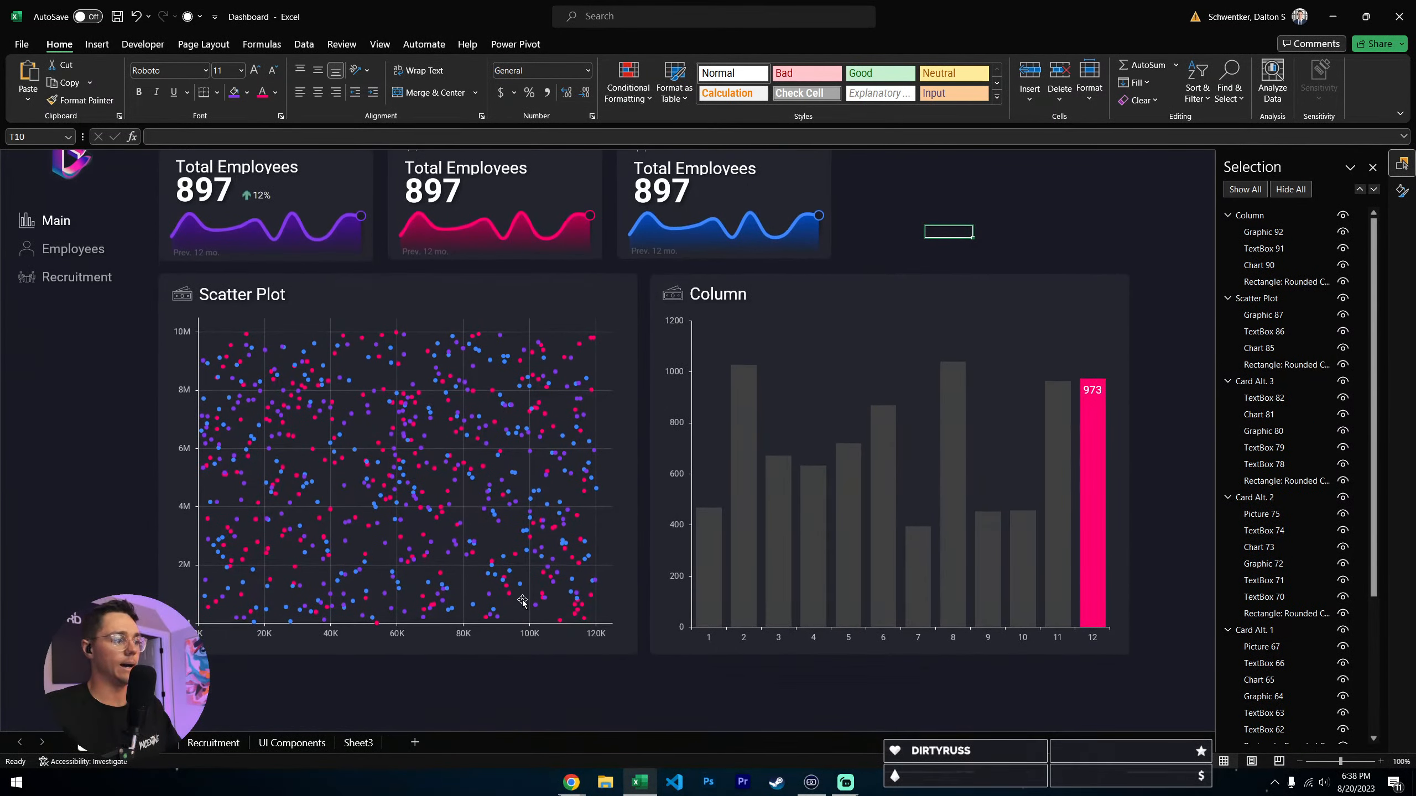
{"action": "scroll", "coordinate": [522, 601], "scroll_direction": "up", "scroll_amount": 1}
{"action": "left_click", "coordinate": [91, 288]}
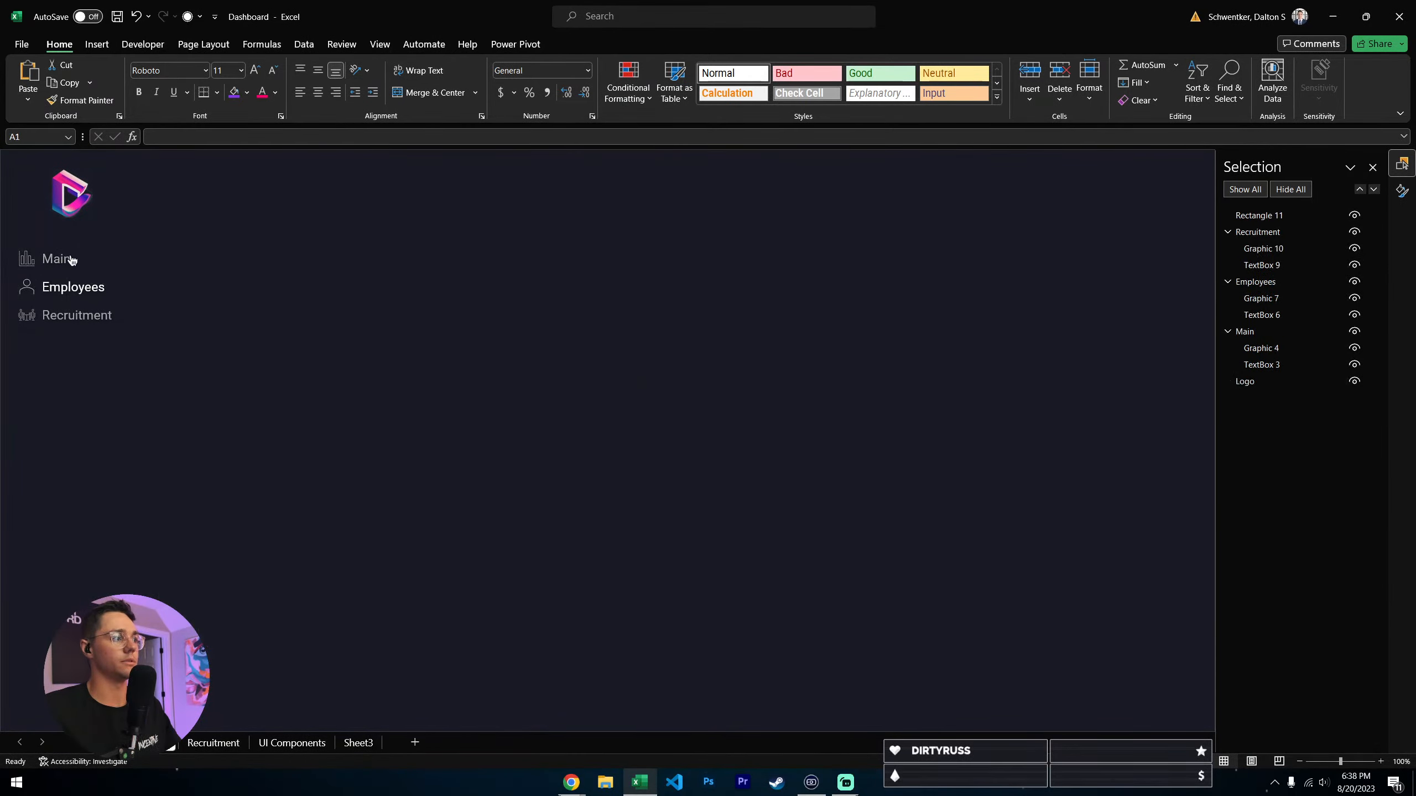
- Switch to File Explorer and open the hr_employee_data_month_1 file from the BI - HR Dashboard folder
{"action": "left_click", "coordinate": [614, 782]}
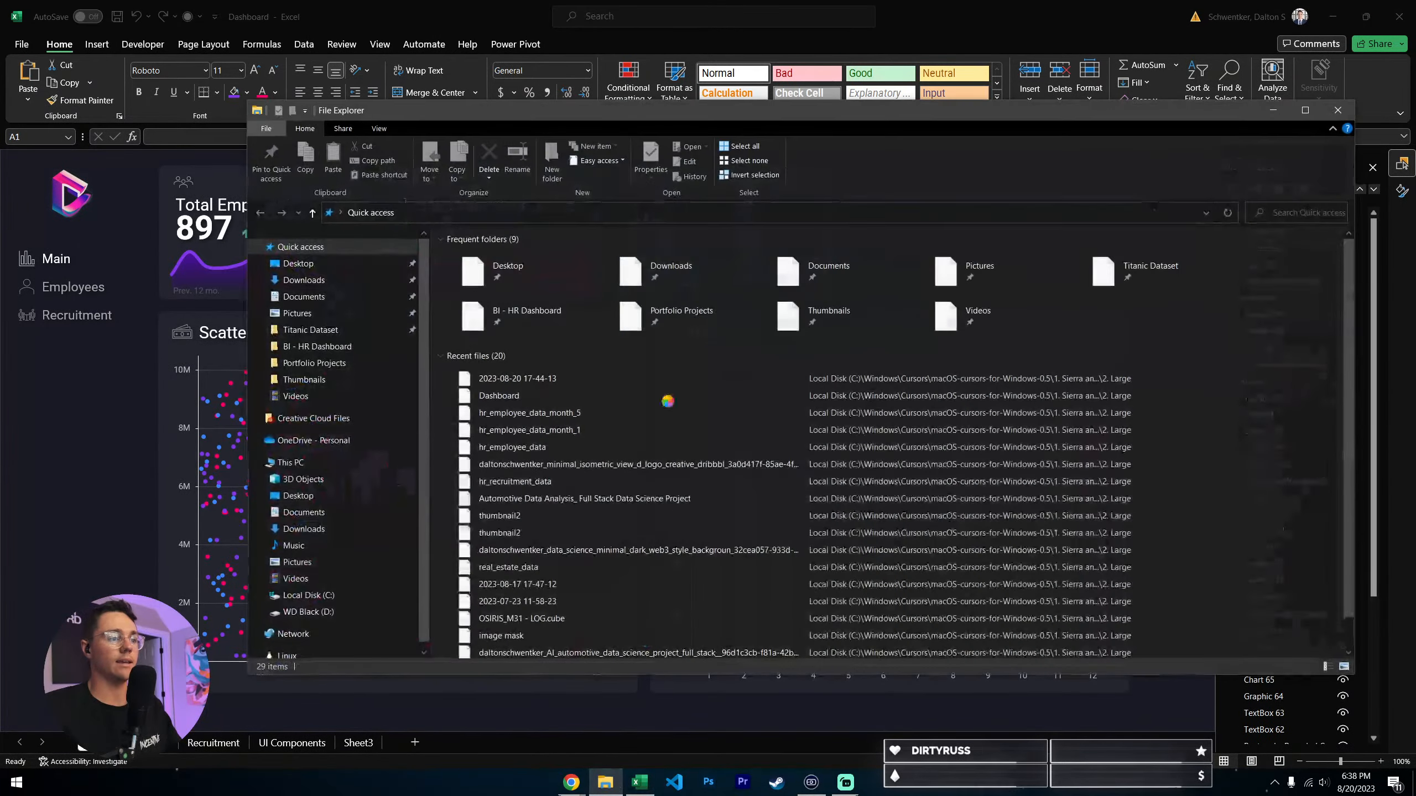
{"action": "left_click_drag", "start_coordinate": [533, 116], "coordinate": [240, 795]}
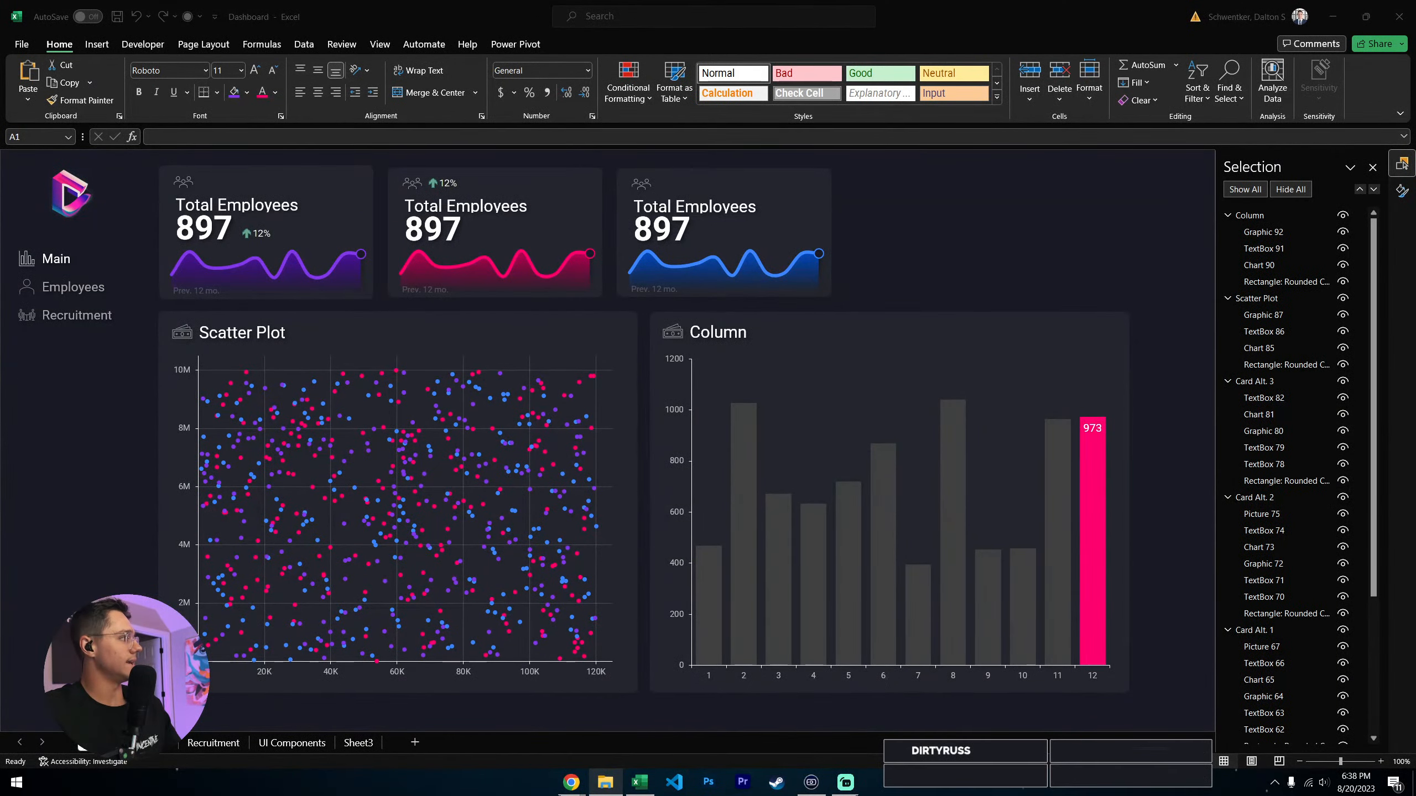
{"action": "left_click_drag", "start_coordinate": [0, 223], "coordinate": [637, 111]}
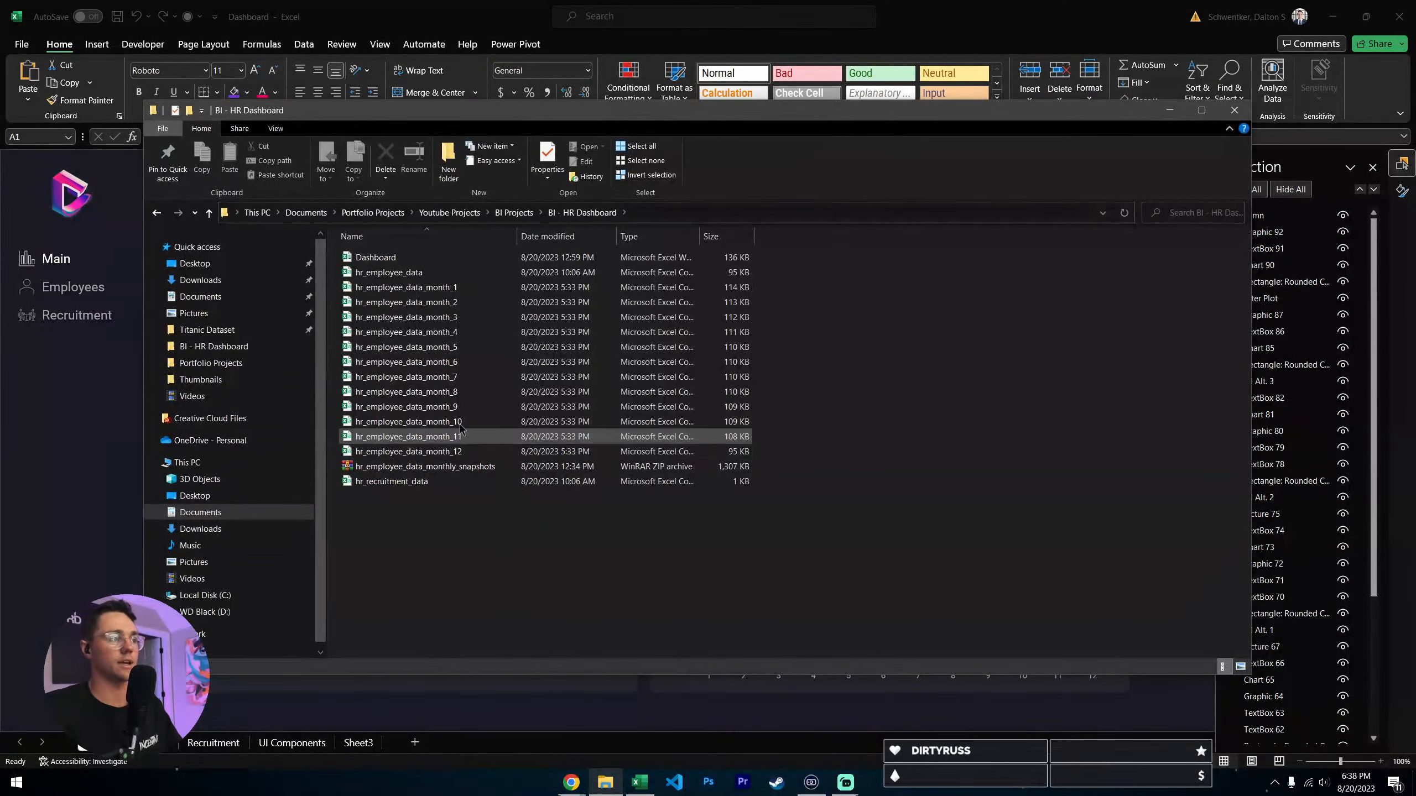
{"action": "left_click", "coordinate": [406, 287]}
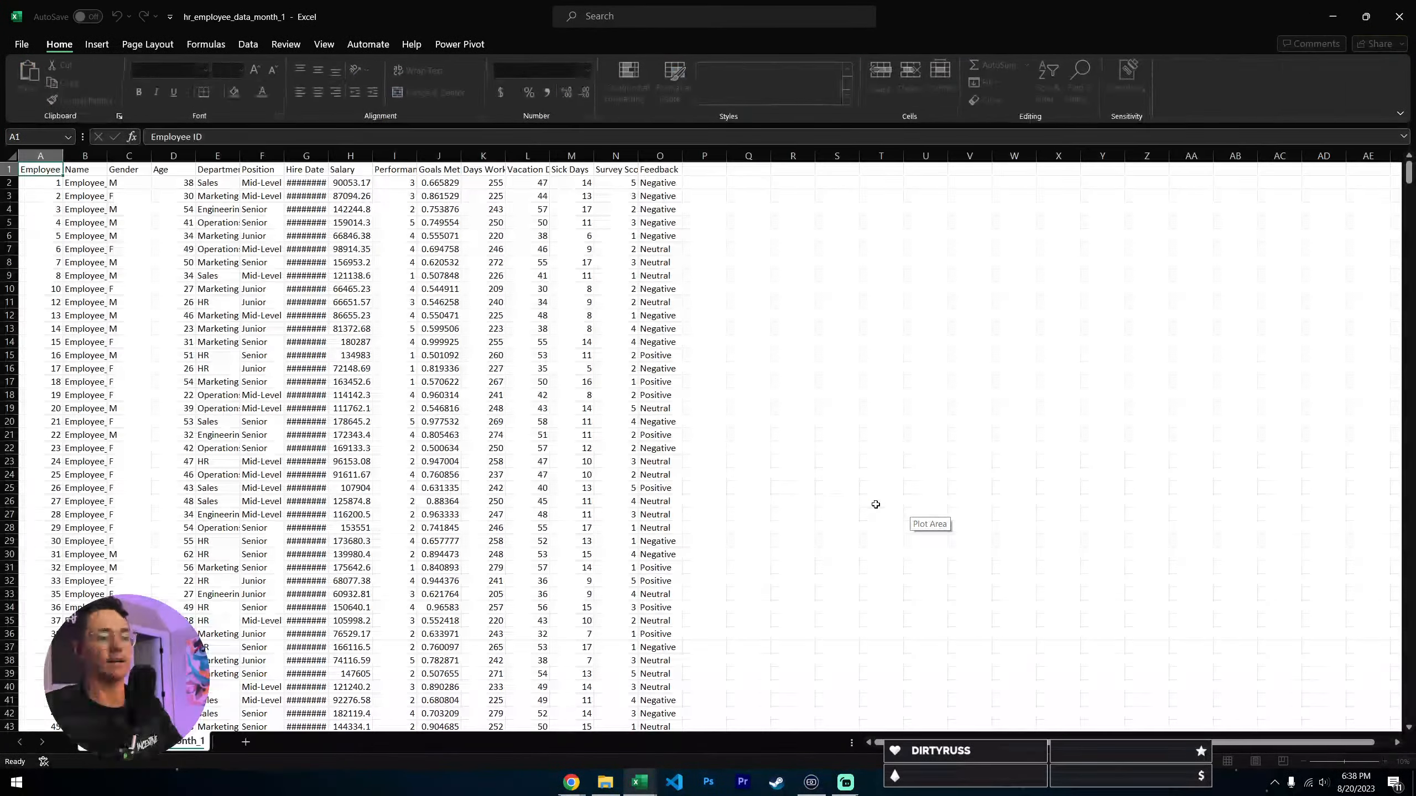
- Fit all columns of the month 1 employee data to the width of their contents
{"action": "key", "text": "ctrl+a"}
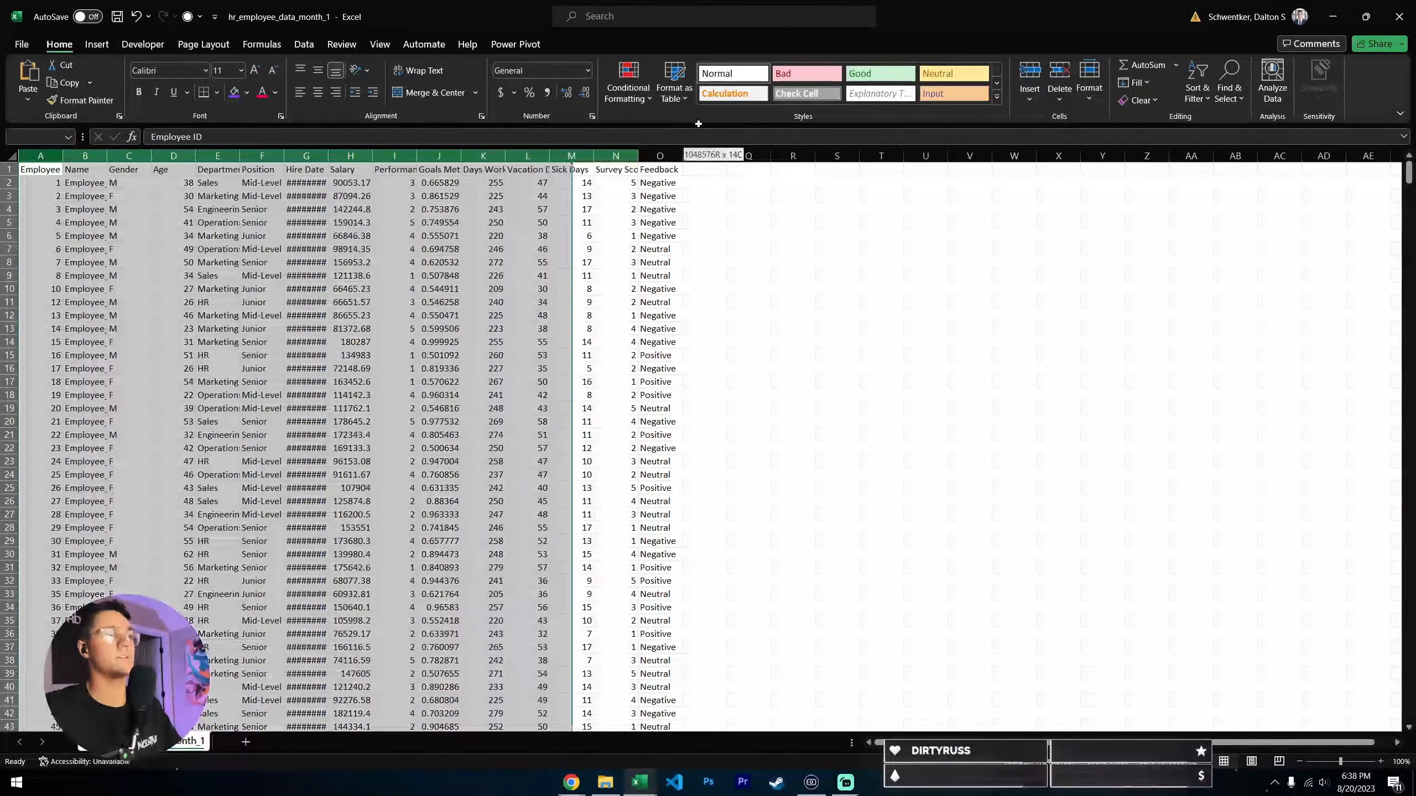
{"action": "double_click", "coordinate": [63, 161]}
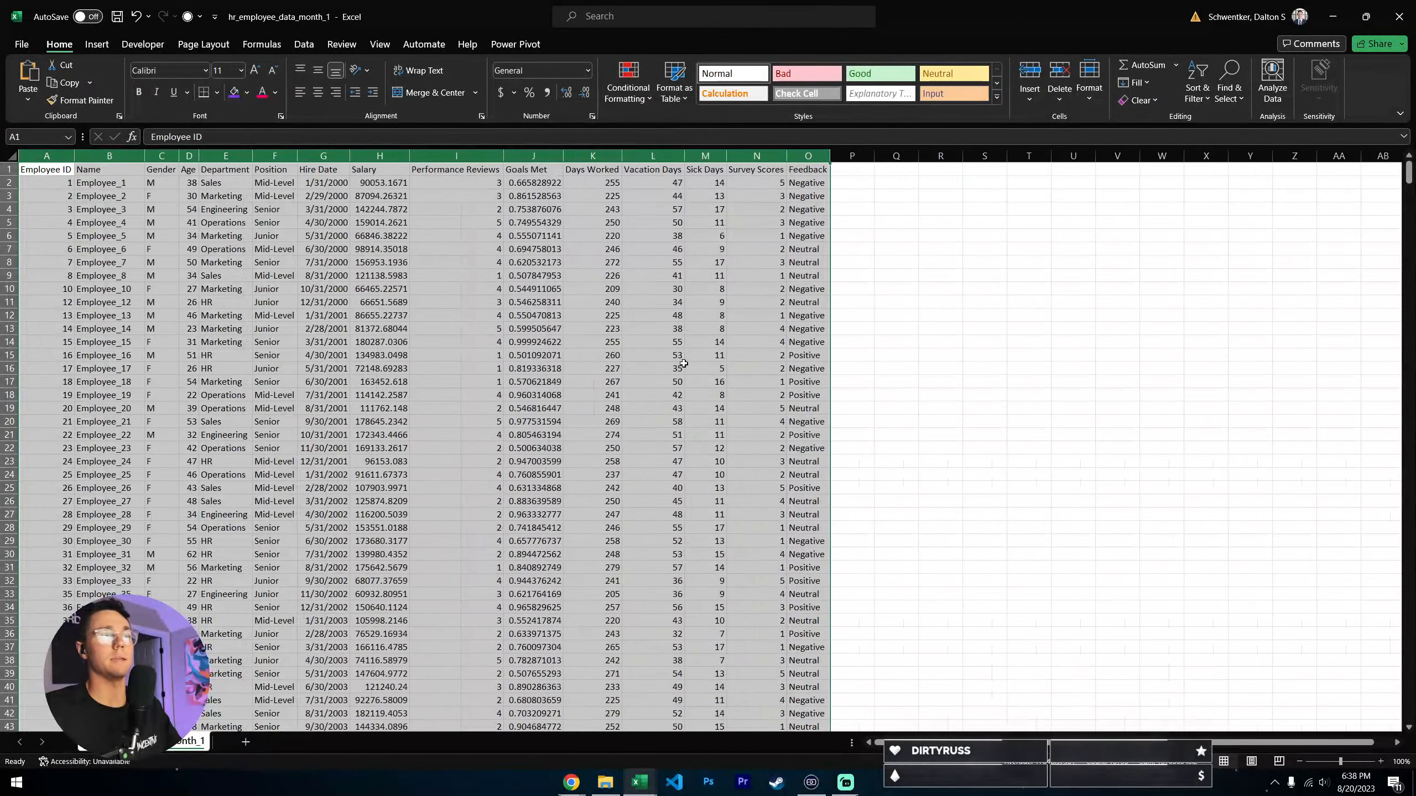
{"action": "left_click", "coordinate": [245, 289]}
- Look through the month 1 employee records and close the file without saving its changes
{"action": "scroll", "coordinate": [324, 290], "scroll_direction": "down", "scroll_amount": 14}
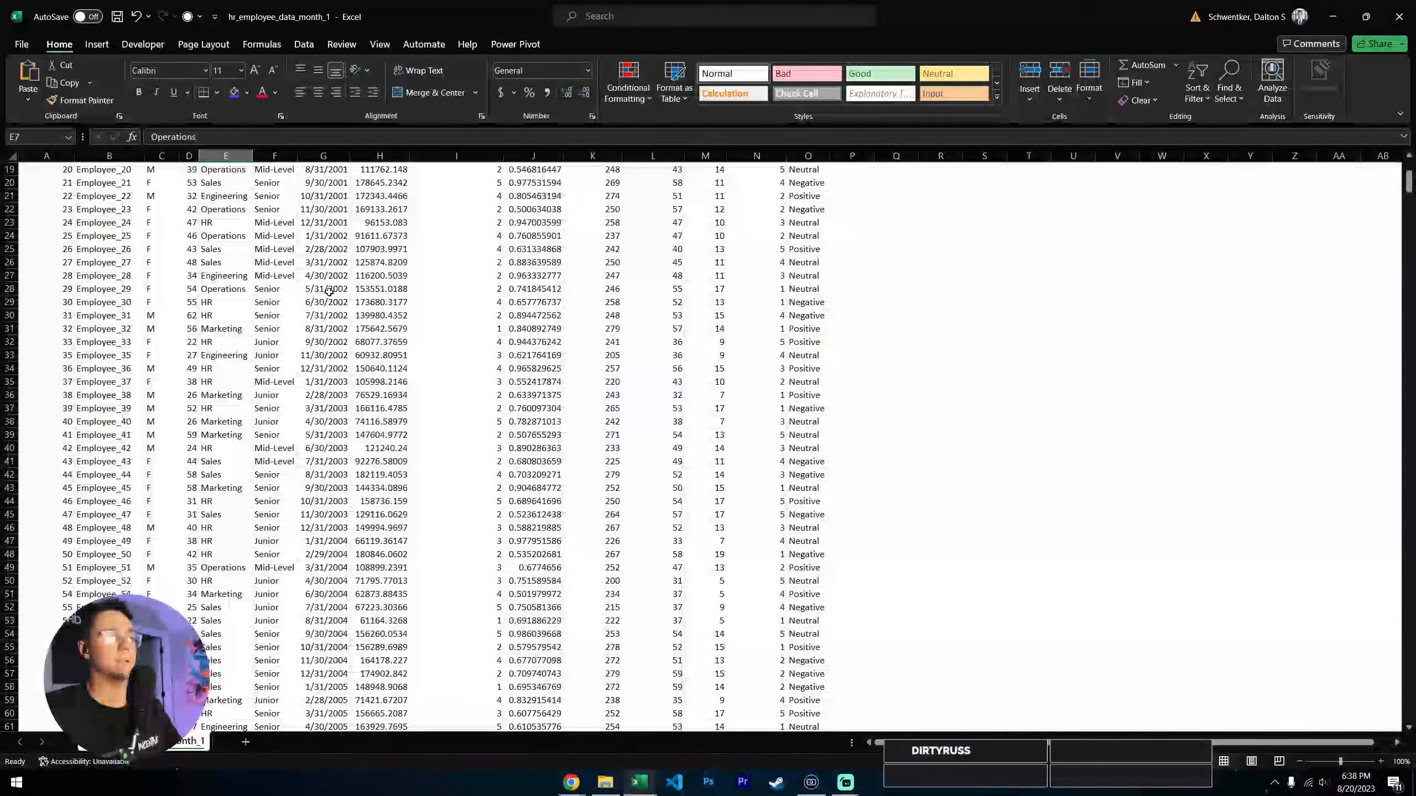
{"action": "scroll", "coordinate": [578, 383], "scroll_direction": "up", "scroll_amount": 14}
{"action": "scroll", "coordinate": [290, 400], "scroll_direction": "down", "scroll_amount": 20}
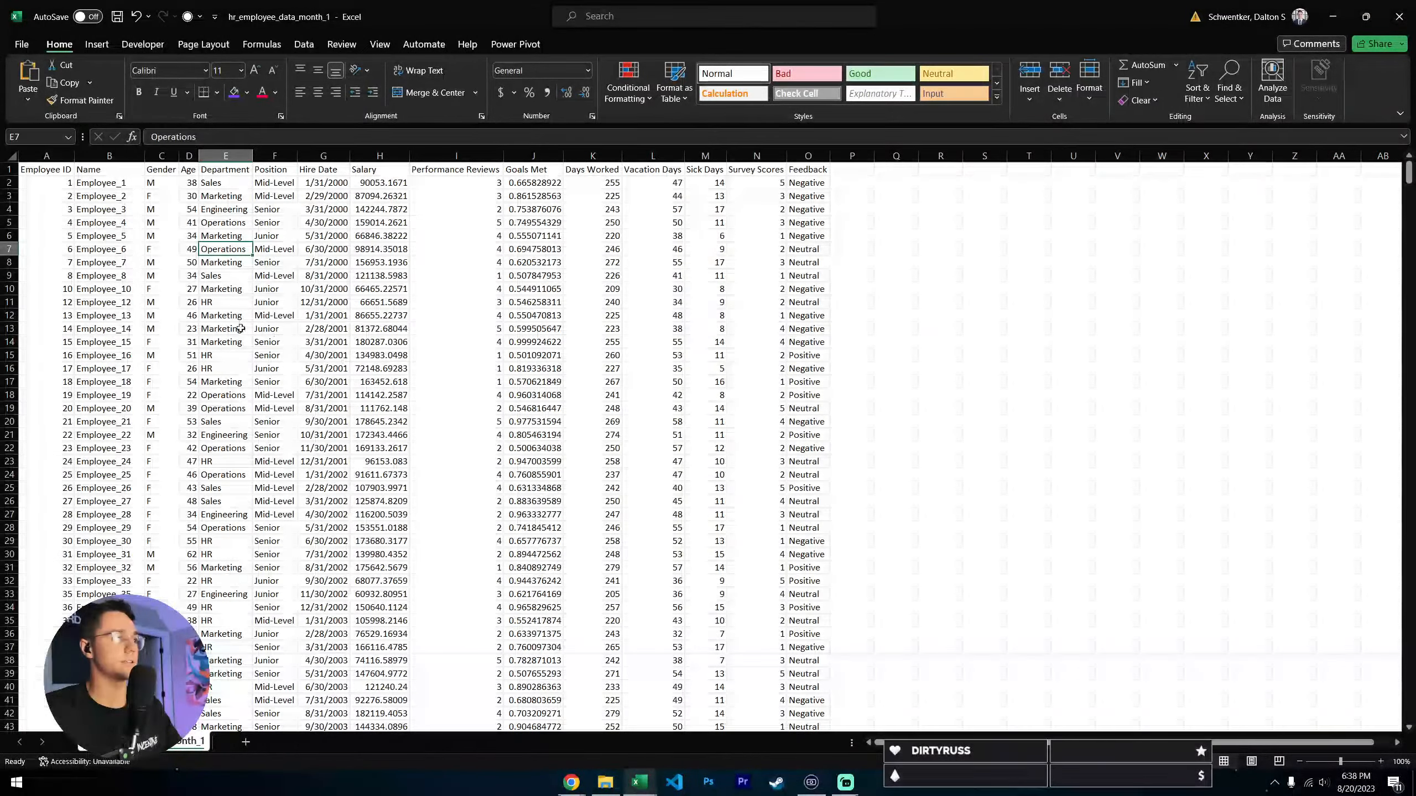
{"action": "scroll", "coordinate": [289, 399], "scroll_direction": "down", "scroll_amount": 20}
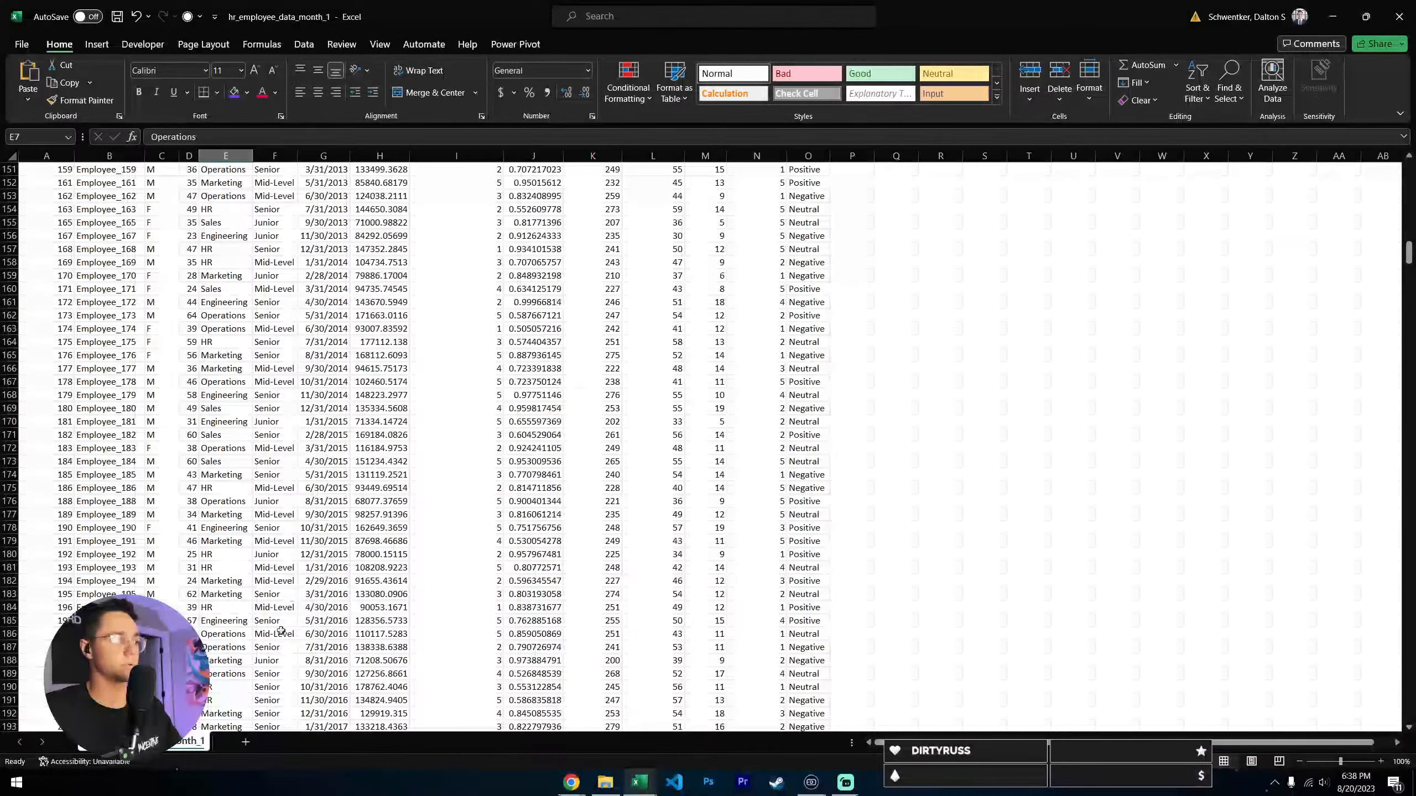
{"action": "scroll", "coordinate": [580, 385], "scroll_direction": "up", "scroll_amount": 20}
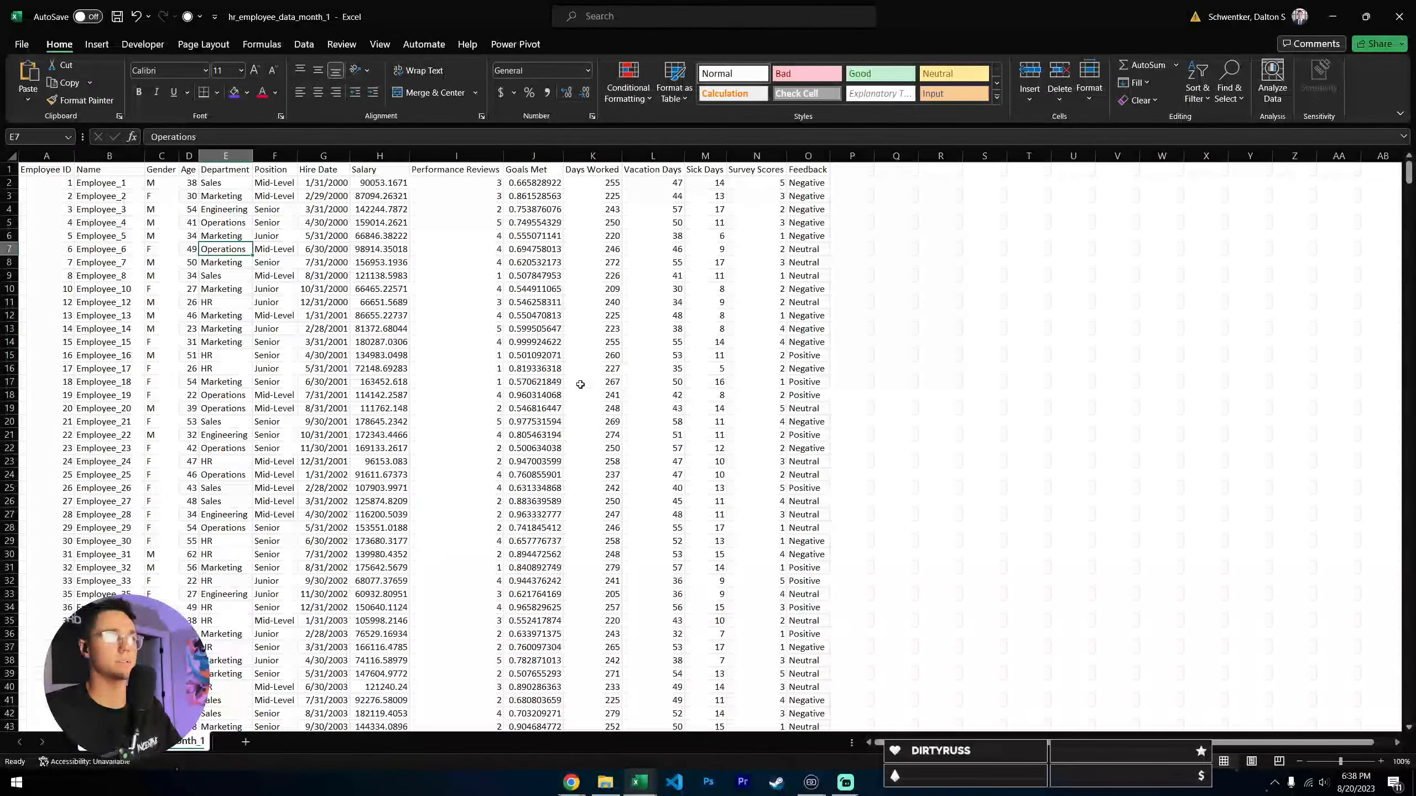
{"action": "left_click", "coordinate": [1399, 16]}
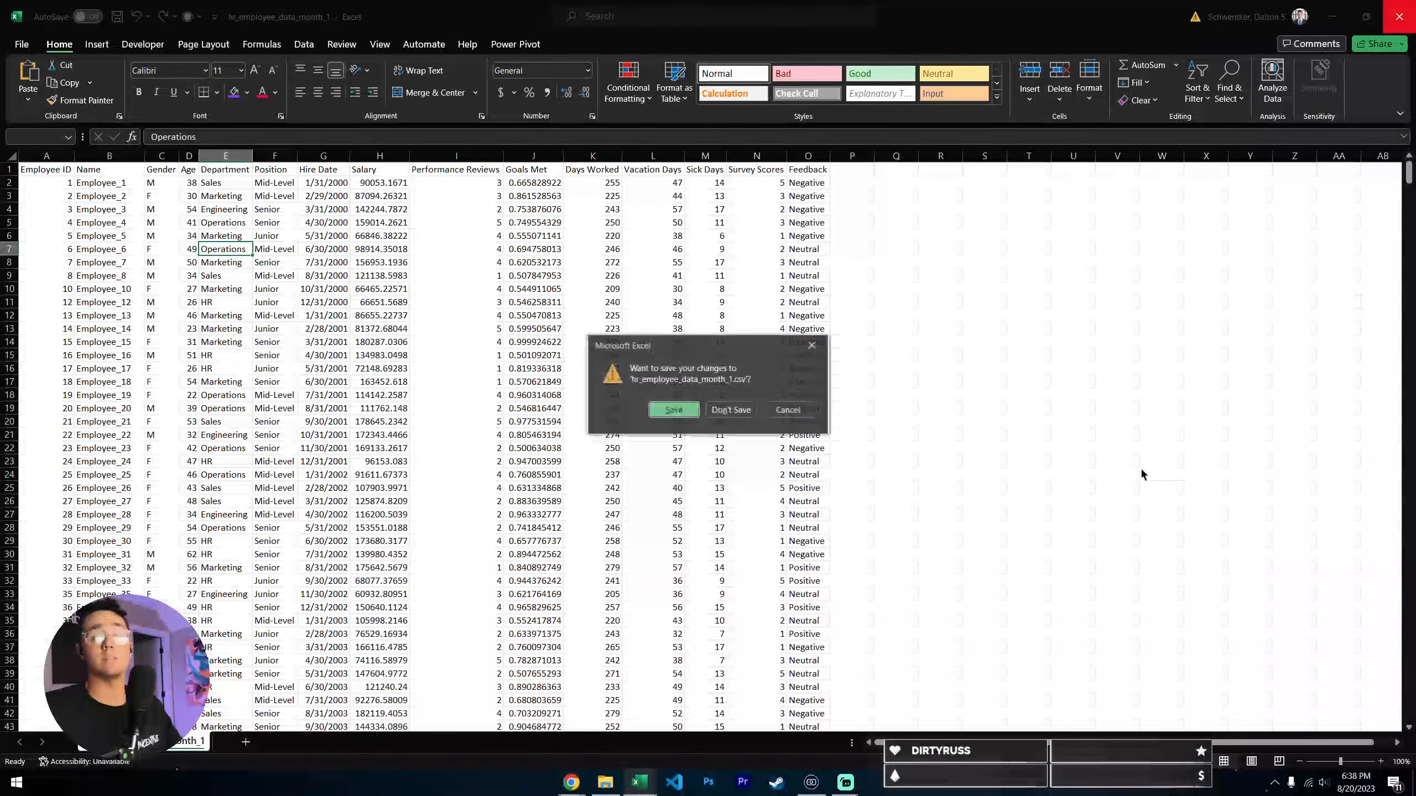
{"action": "left_click", "coordinate": [730, 410]}
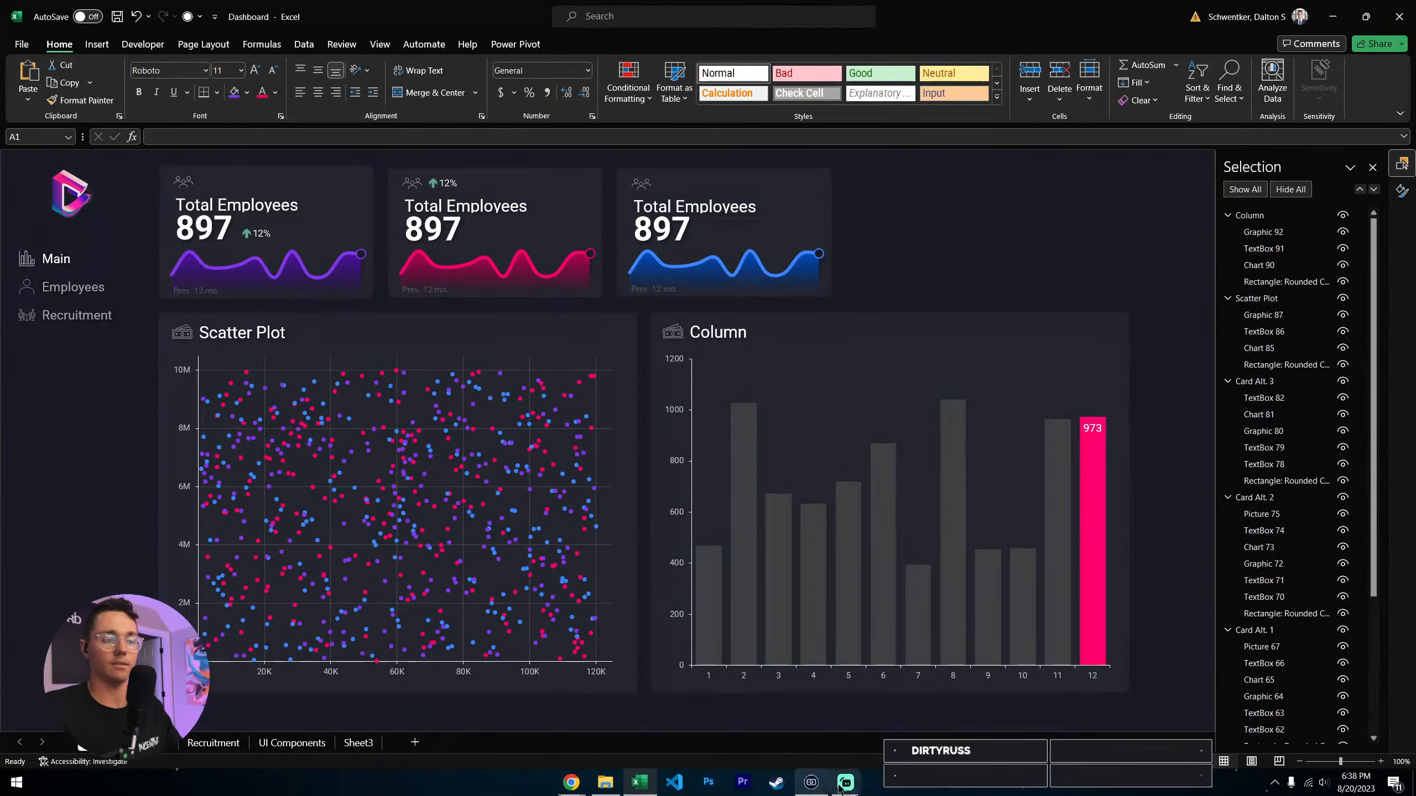
{"action": "left_click", "coordinate": [849, 747]}
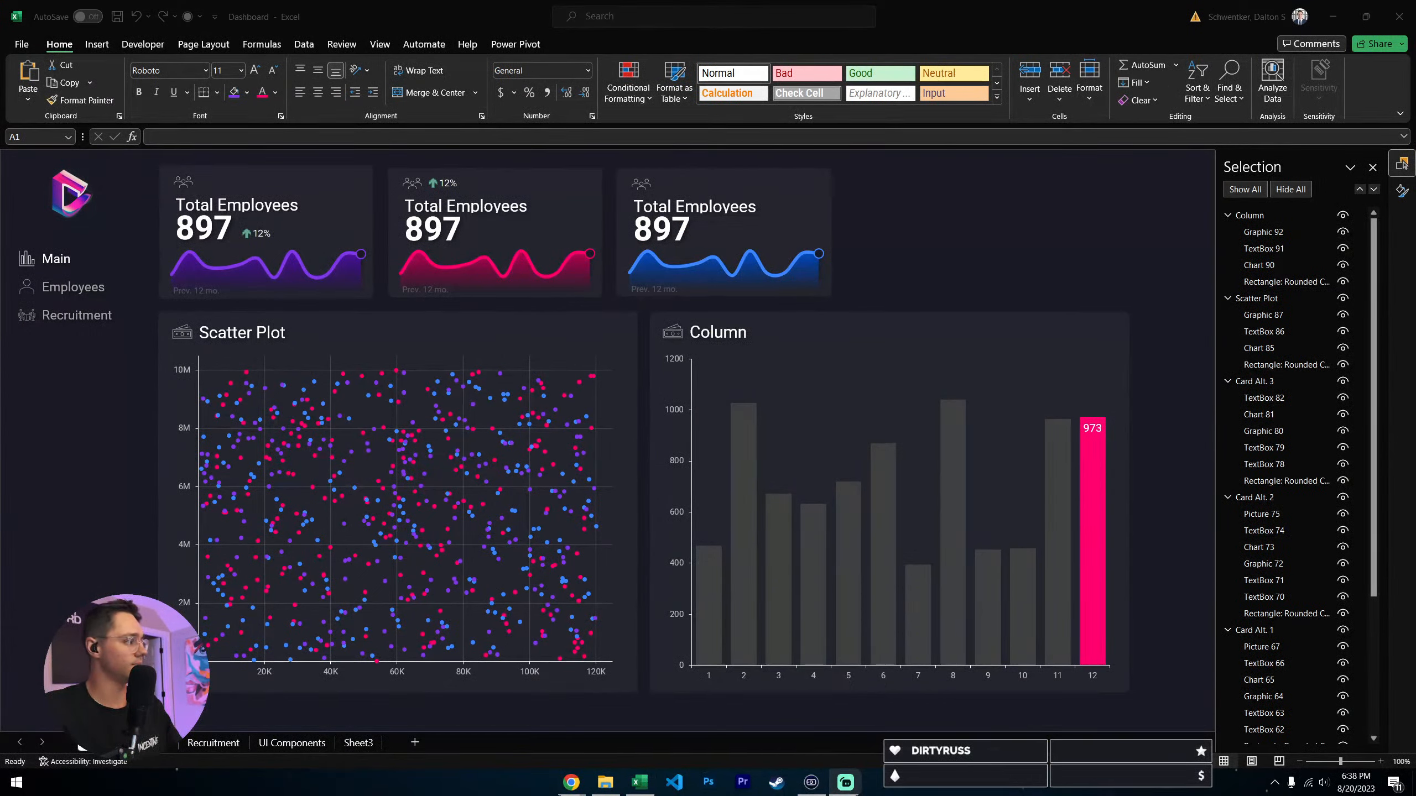